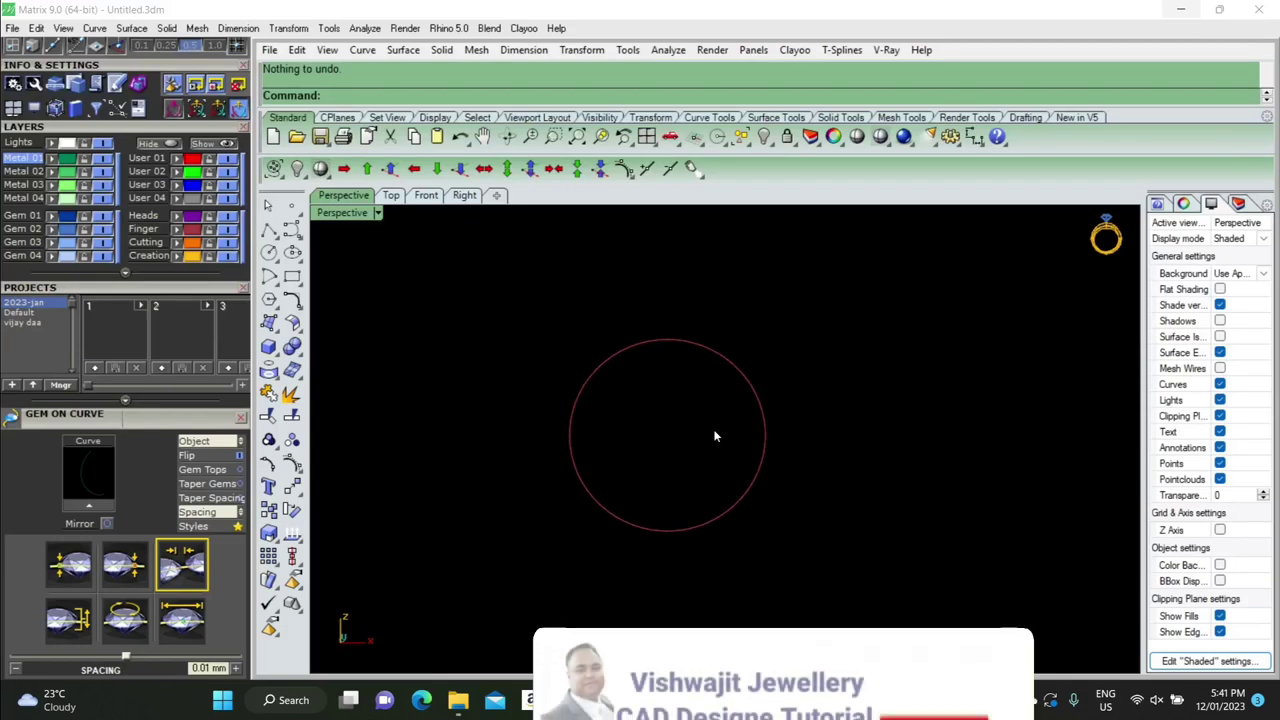
Load a pear-shaped gem at the circle's centre and raise it above the red curve
scroll(725, 418, "up", 3)
key("ctrl+y")
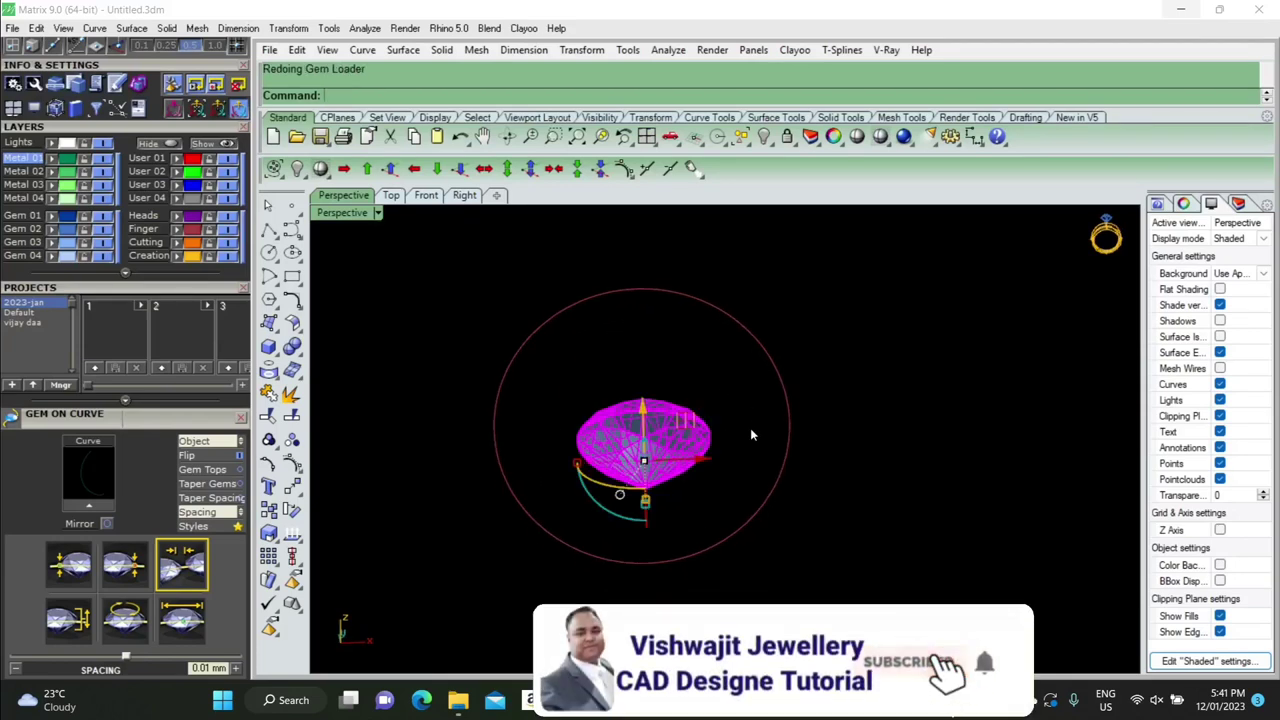
right_click_drag(766, 437, 864, 507)
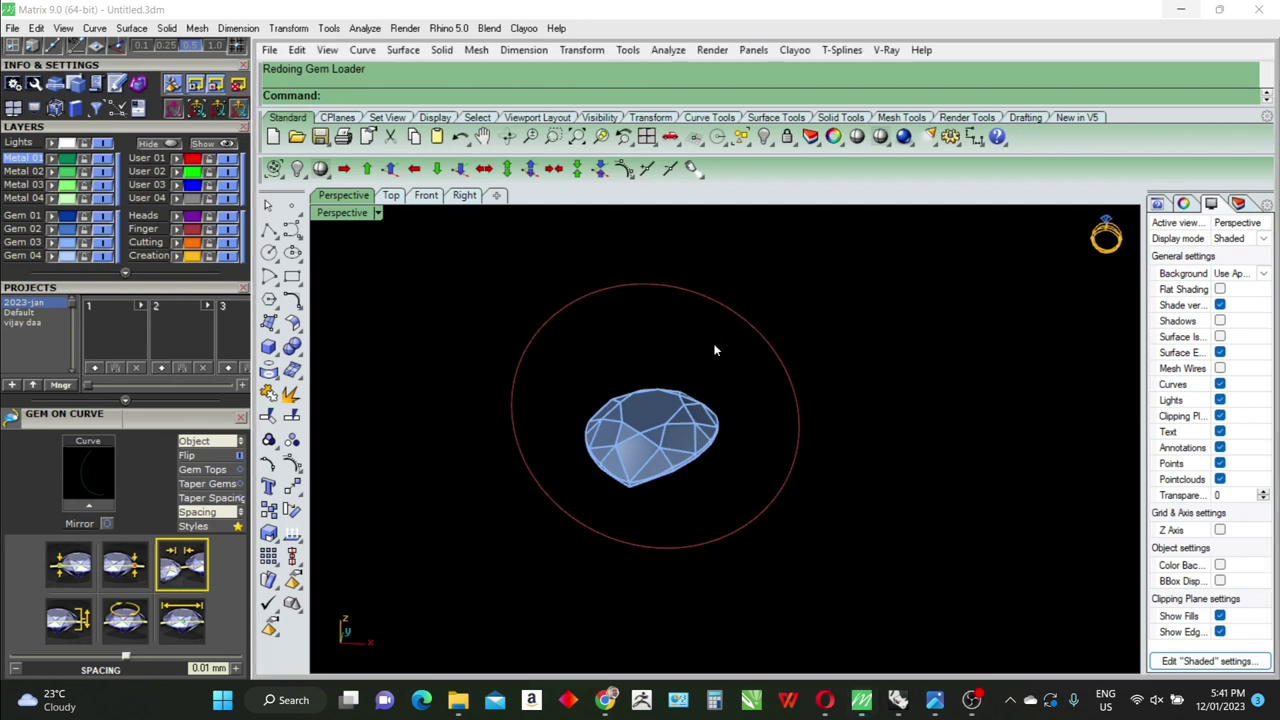
right_click_drag(714, 349, 720, 365)
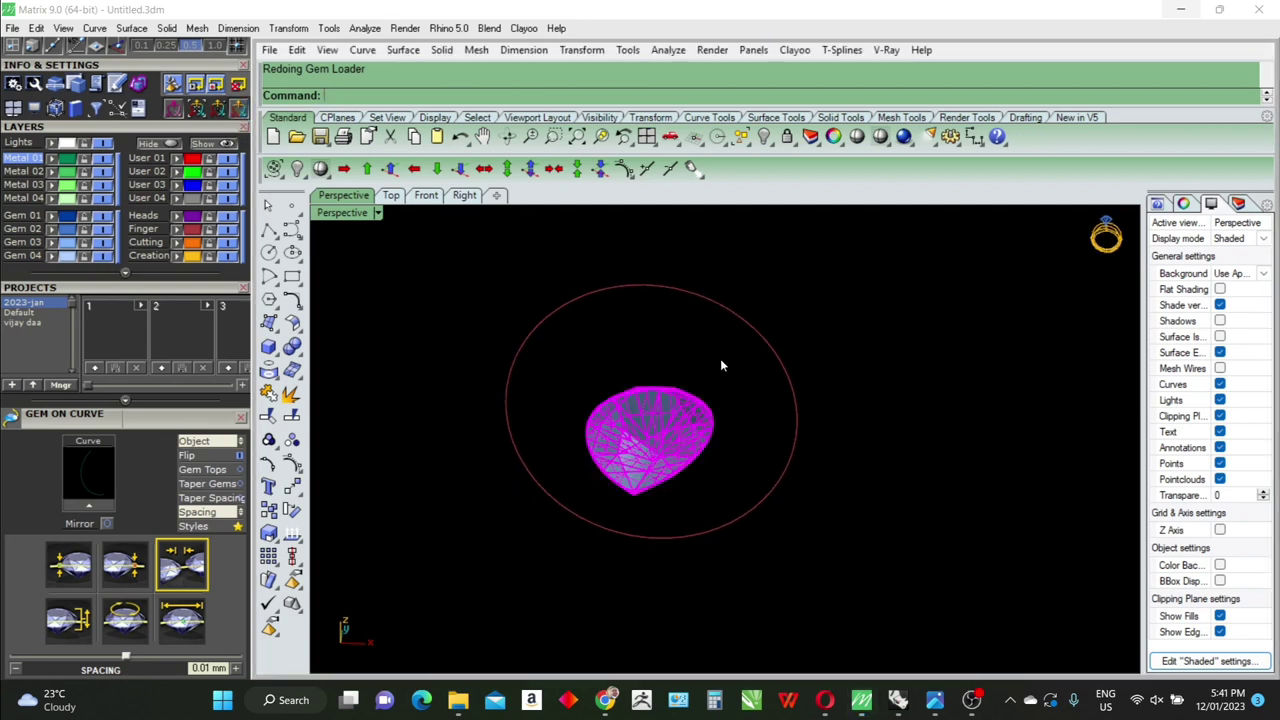
key("ctrl+y")
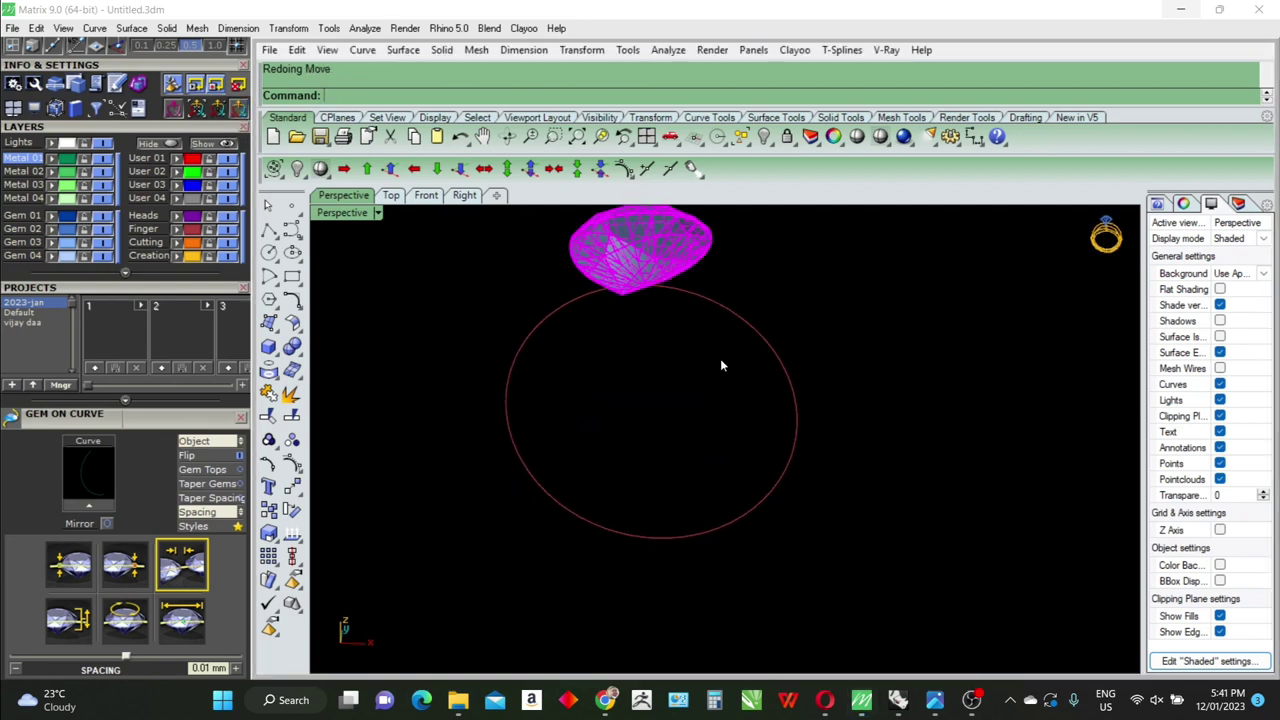
right_click_drag(693, 410, 698, 408)
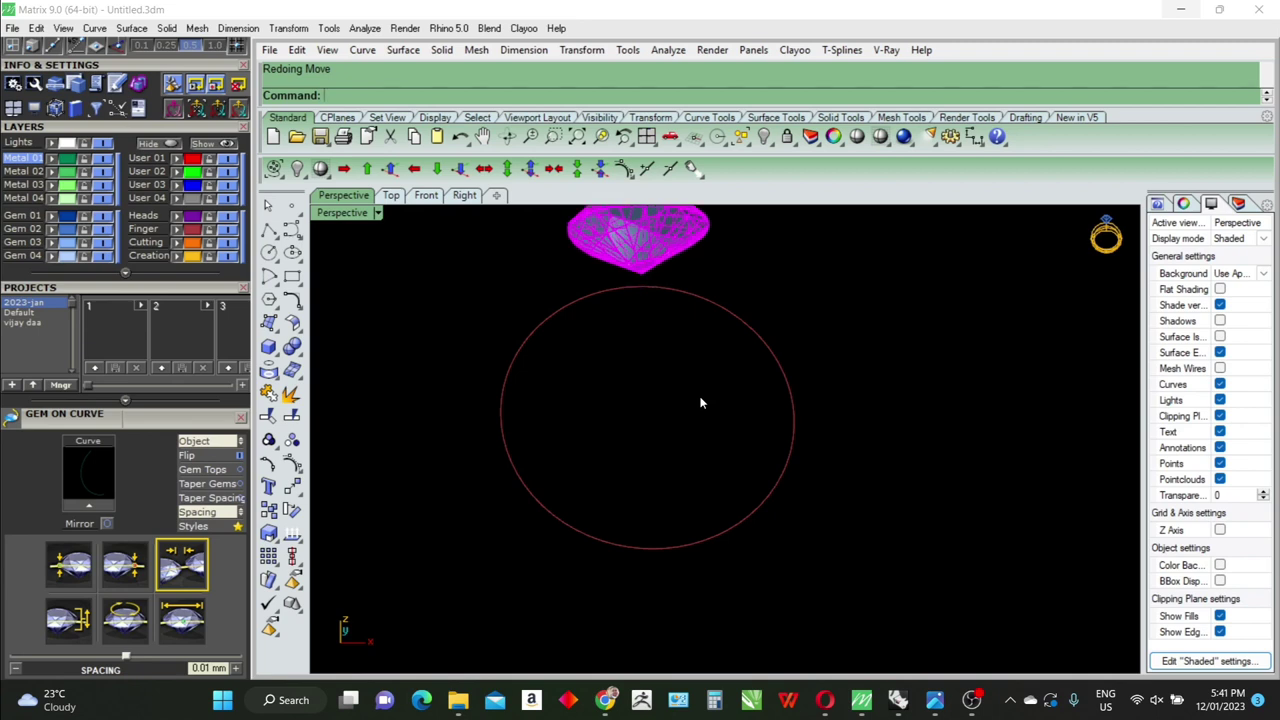
Build a four-prong head around the pear gem with gvHeadBuilder and view it from above
key("ctrl+y")
scroll(718, 476, "down", 2)
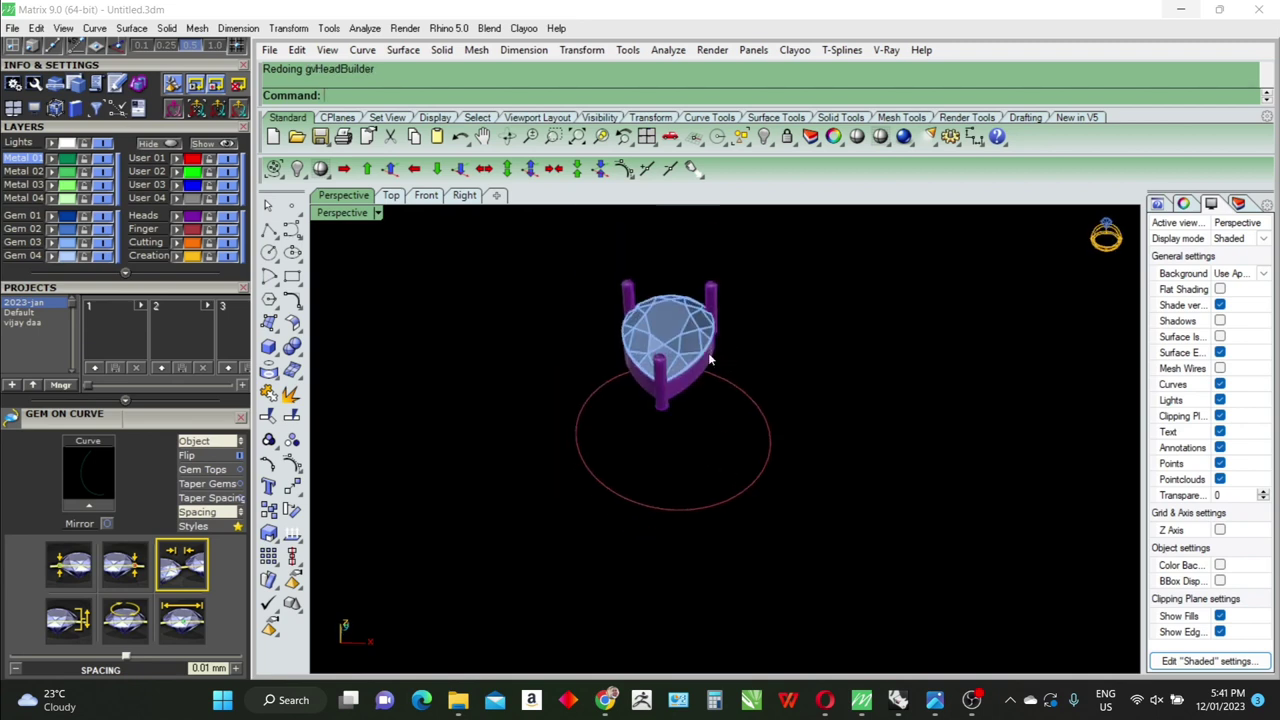
scroll(687, 309, "up", 5)
key("ctrl+y")
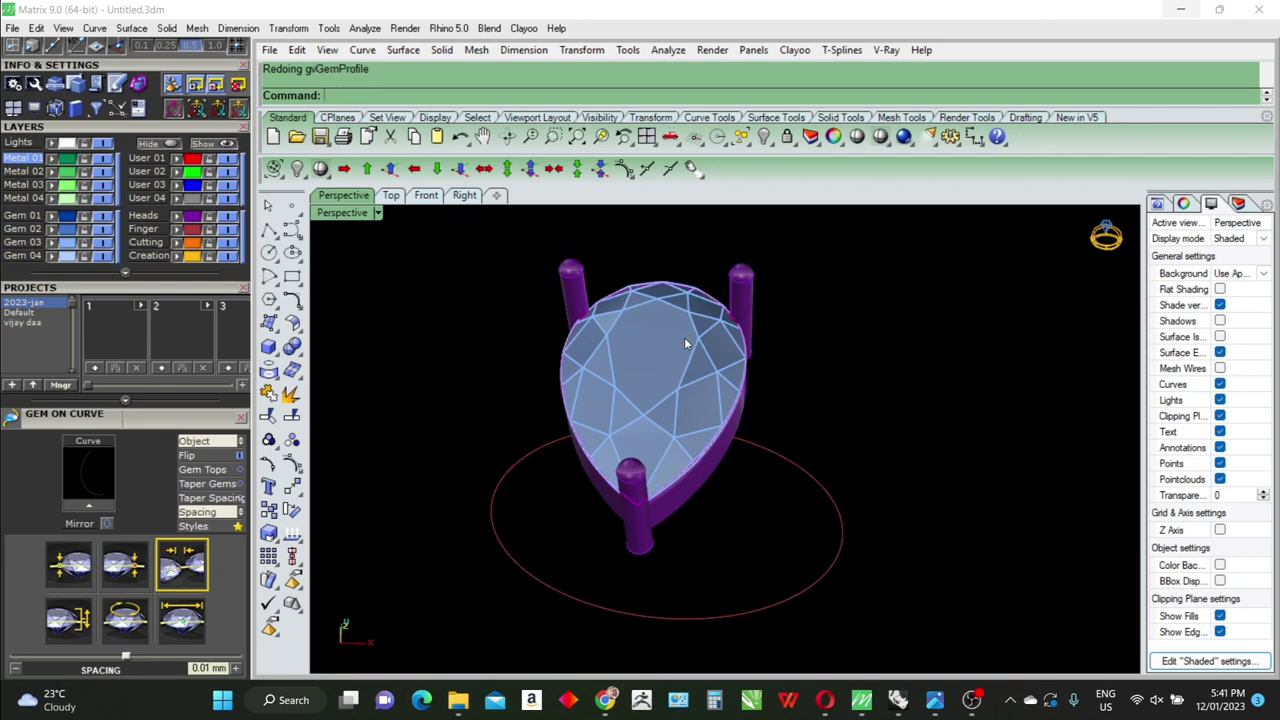
key("ctrl+y")
key("ctrl+y")
right_click_drag(770, 432, 775, 481)
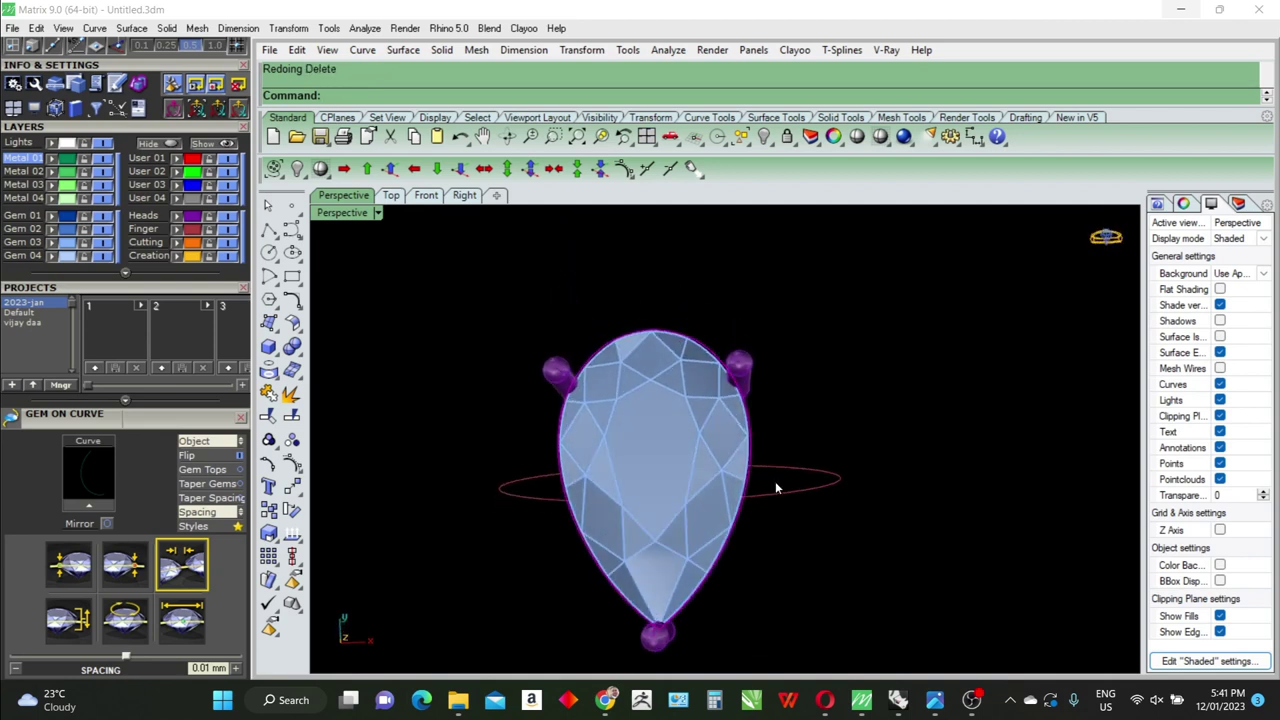
key("ctrl+y")
Draw a centre line, reshape the outer curve into a pear outline, extrude it, then delete the extrusion
key("ctrl+y")
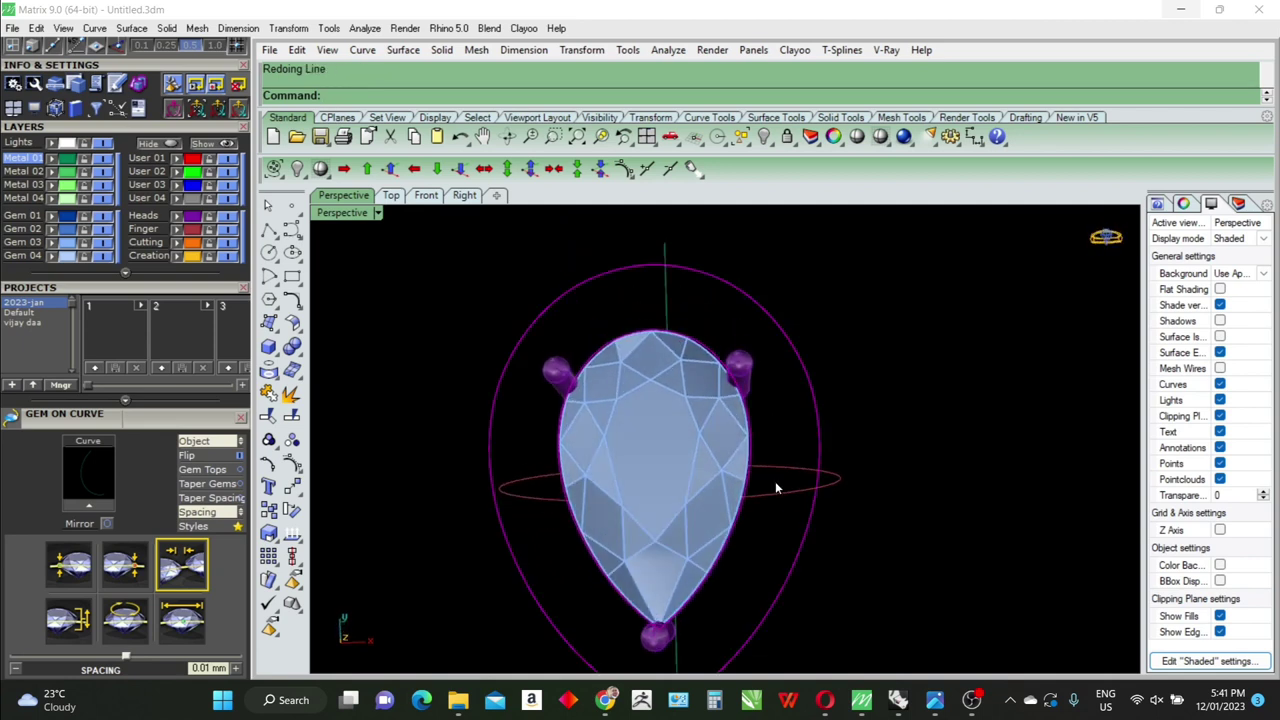
key("ctrl+y")
key("ctrl+y")
key("ctrl+y")
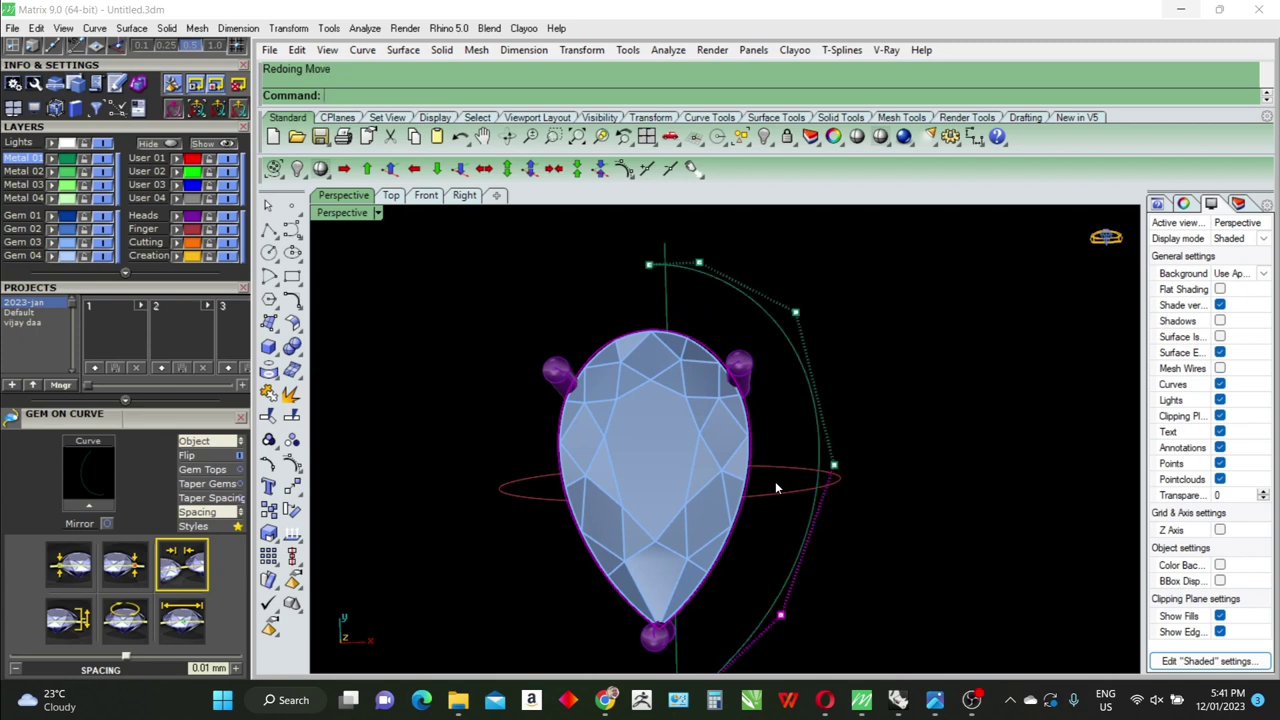
key("ctrl+y")
key("ctrl+y")
key("ctrl+y")
key("ctrl+y")
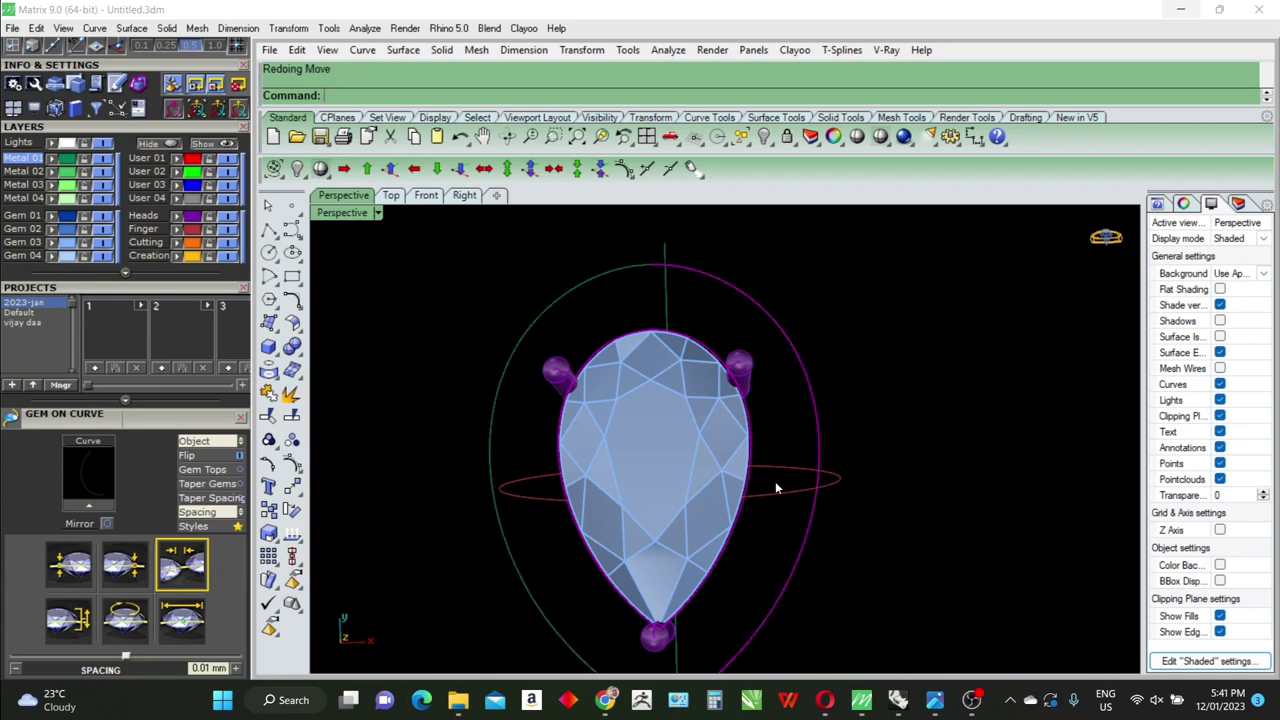
key("ctrl+y")
right_click_drag(775, 488, 799, 455)
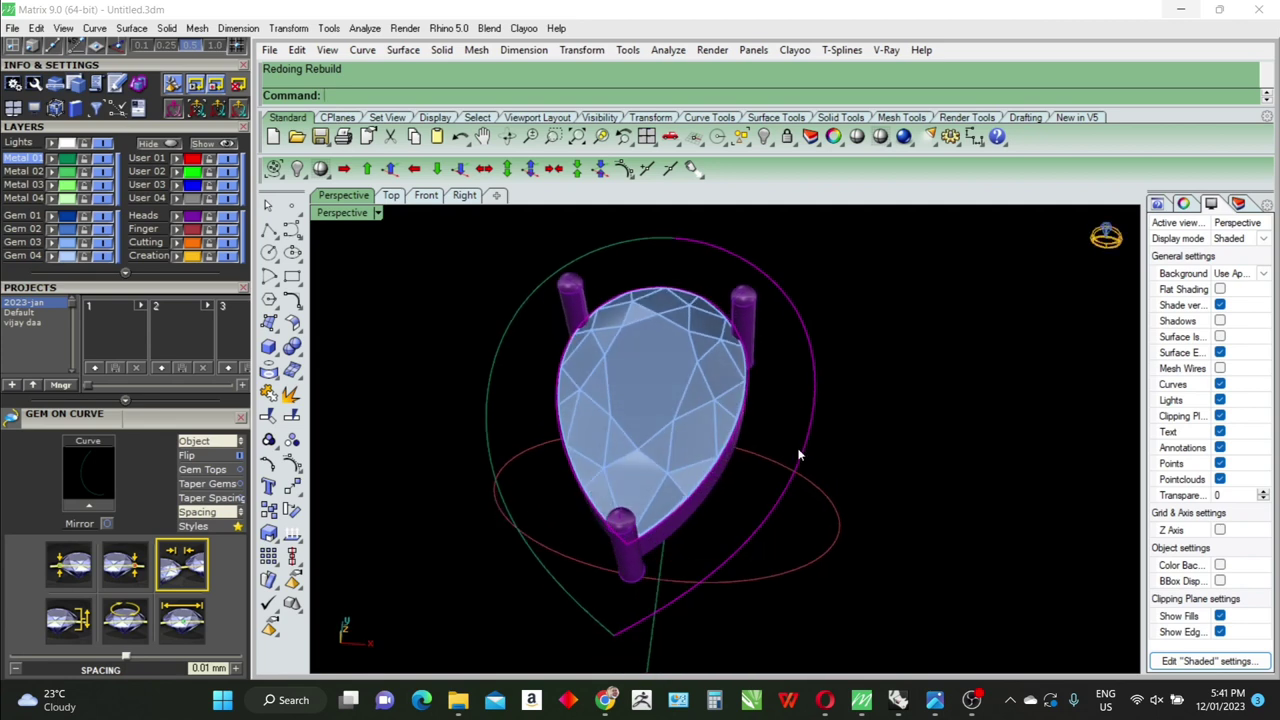
key("ctrl+y")
key("ctrl+y")
key("ctrl+y")
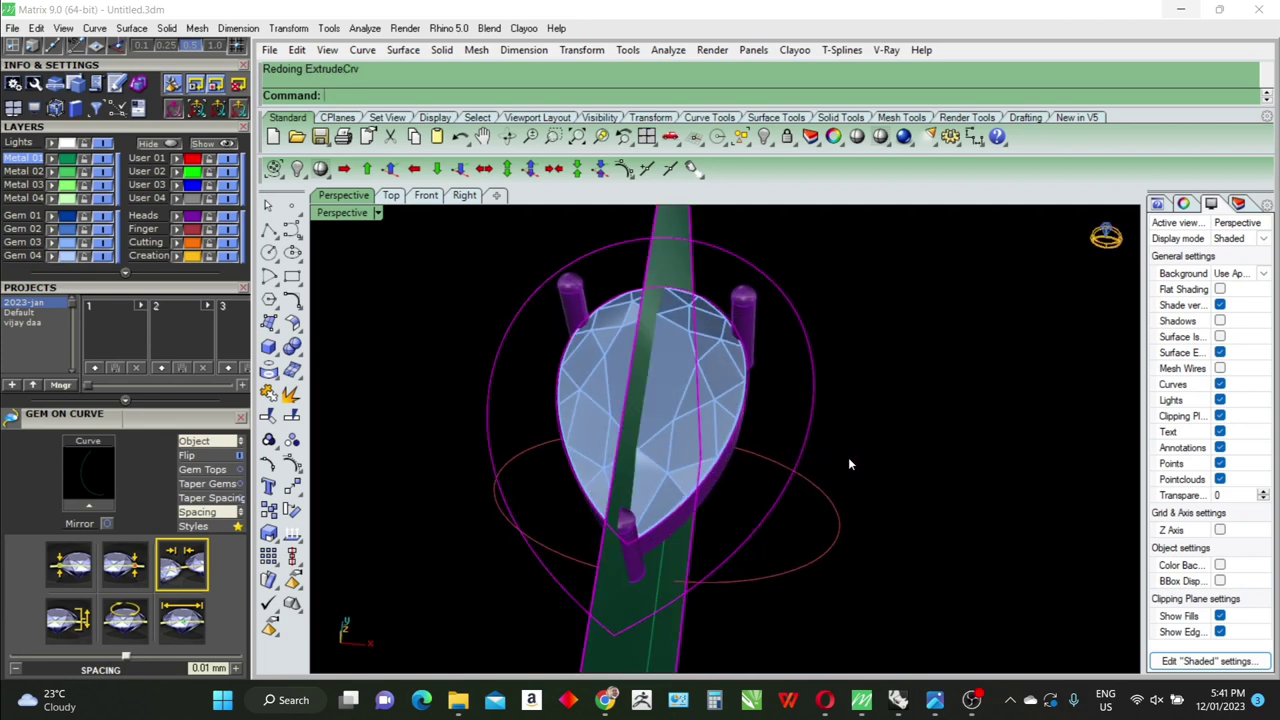
right_click_drag(848, 457, 875, 447)
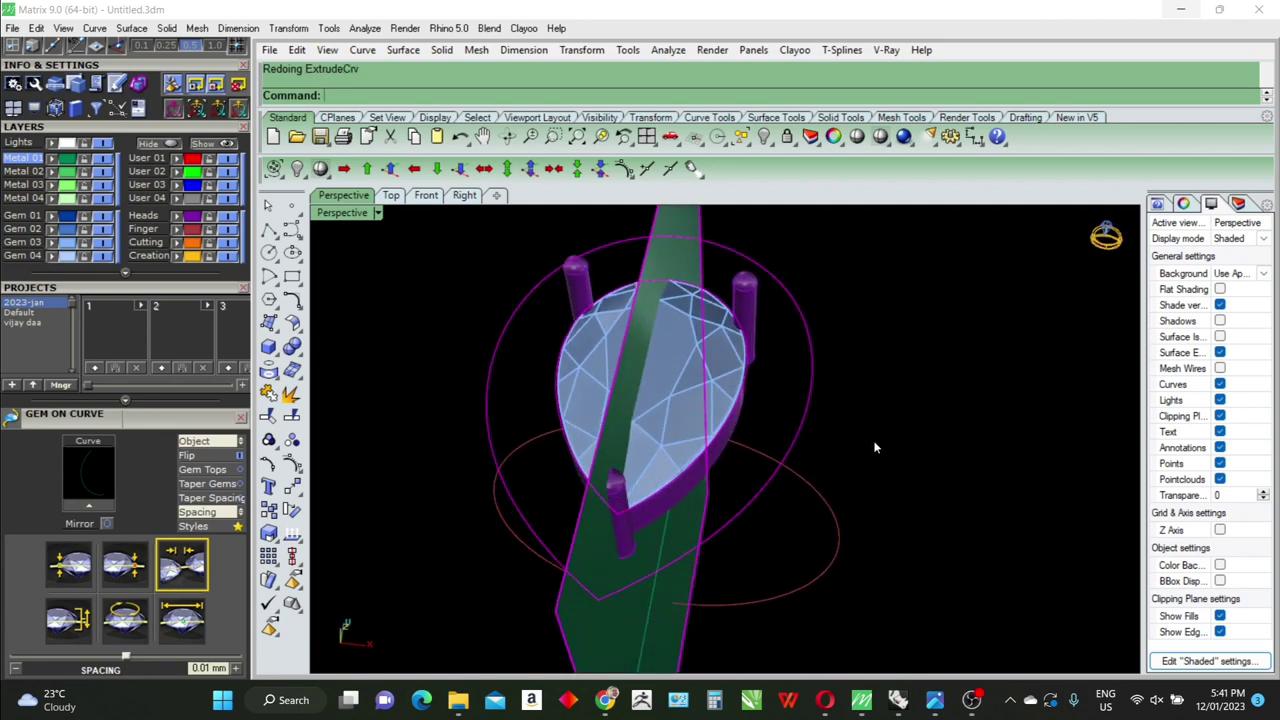
key("Escape")
key("ctrl+y")
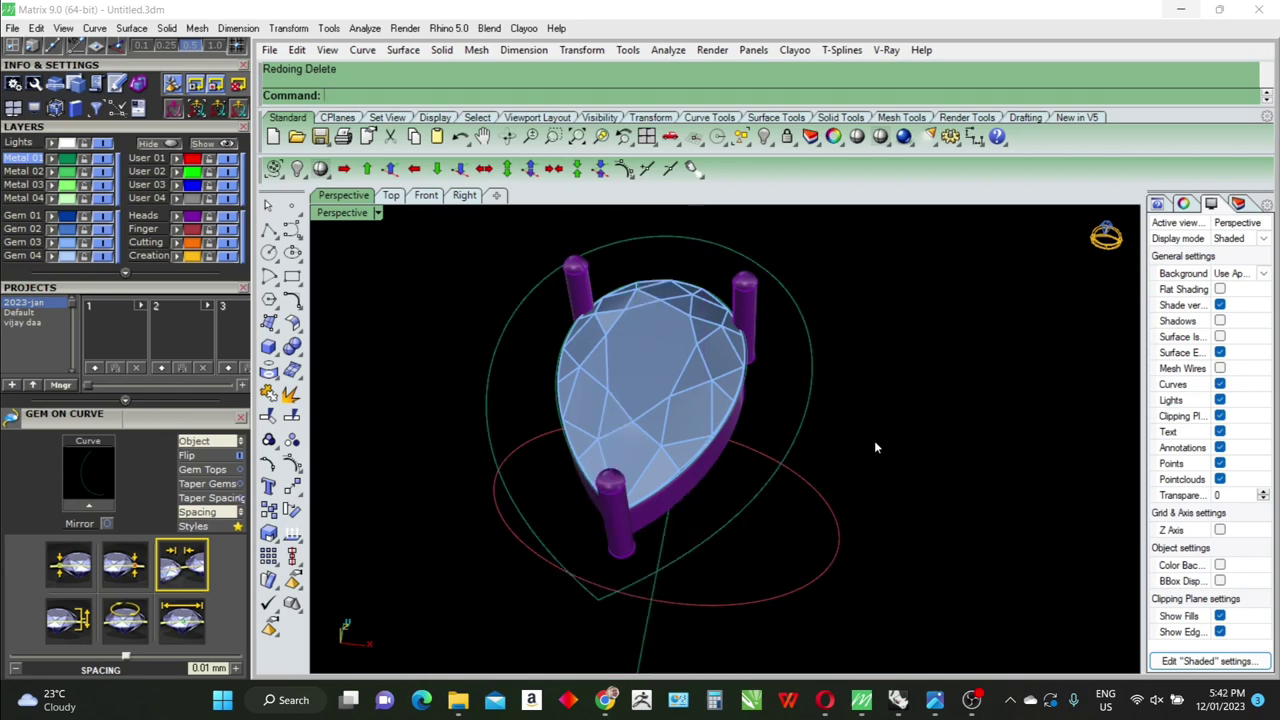
key("ctrl+y")
Form the green pear plate by offsetting a curve on the surface and mirroring it to the left half
right_click_drag(874, 447, 857, 390)
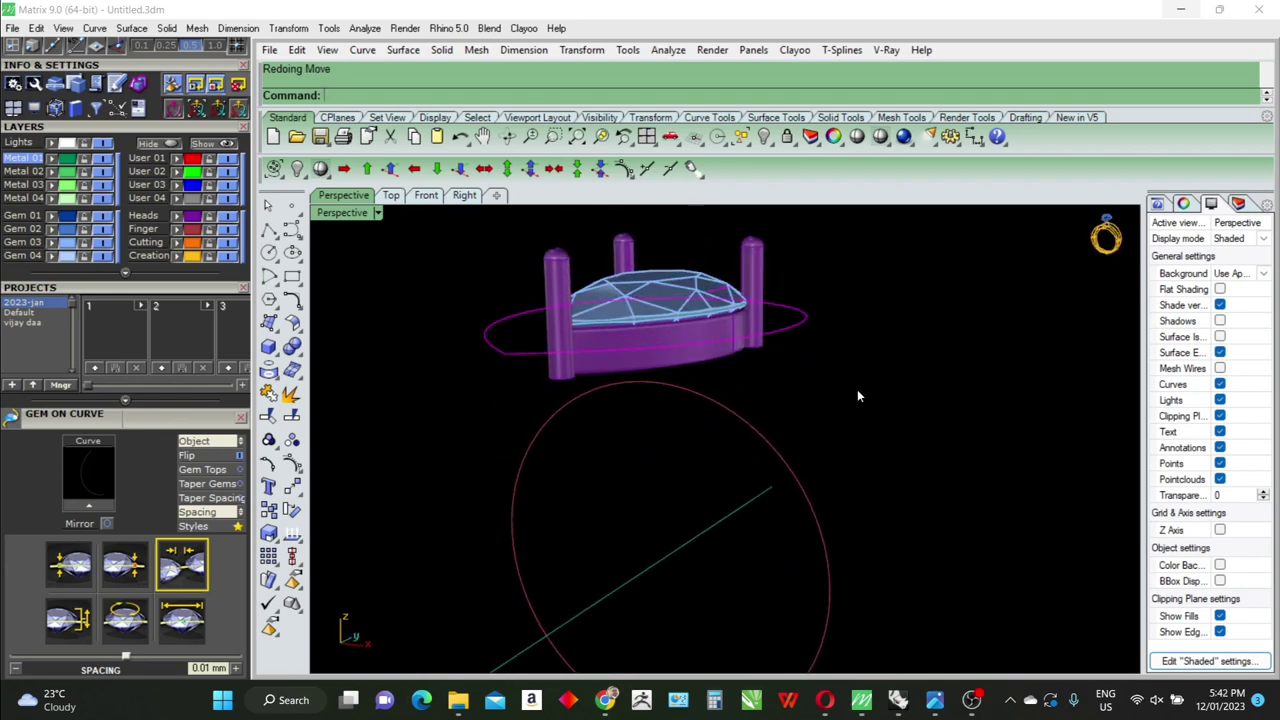
key("ctrl+y")
key("ctrl+y")
mouse_move(846, 343)
right_mouse_down()
mouse_move(843, 469)
mouse_move(843, 419)
right_mouse_up()
key("ctrl+y")
key("ctrl+y")
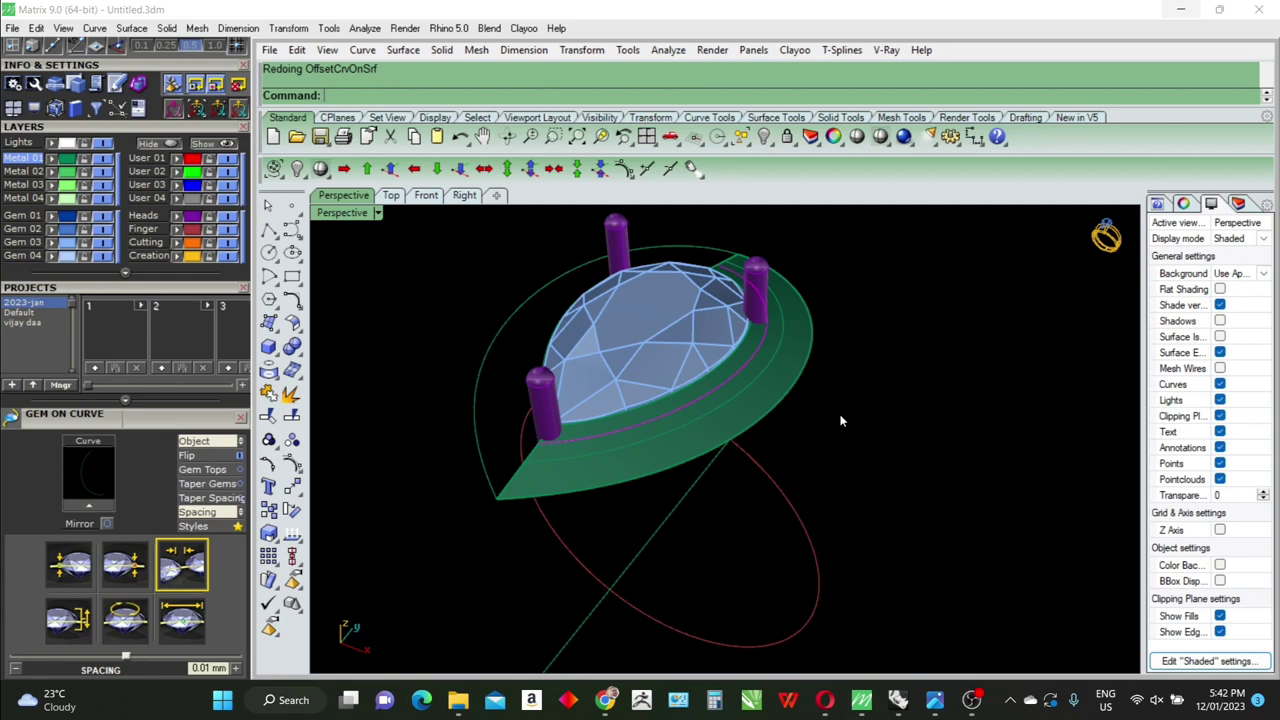
key("ctrl+y")
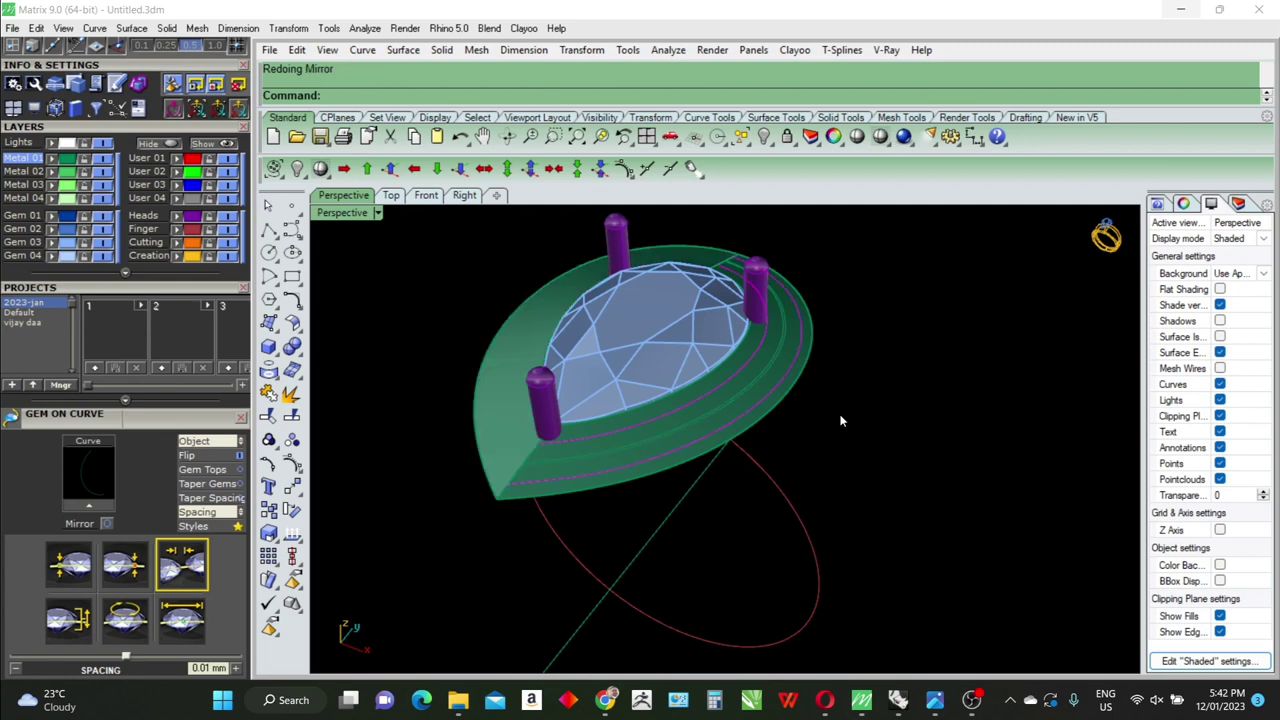
key("ctrl+y")
Place small round stones along the plate's inner edge and remove them from their group
right_click_drag(851, 408, 846, 433)
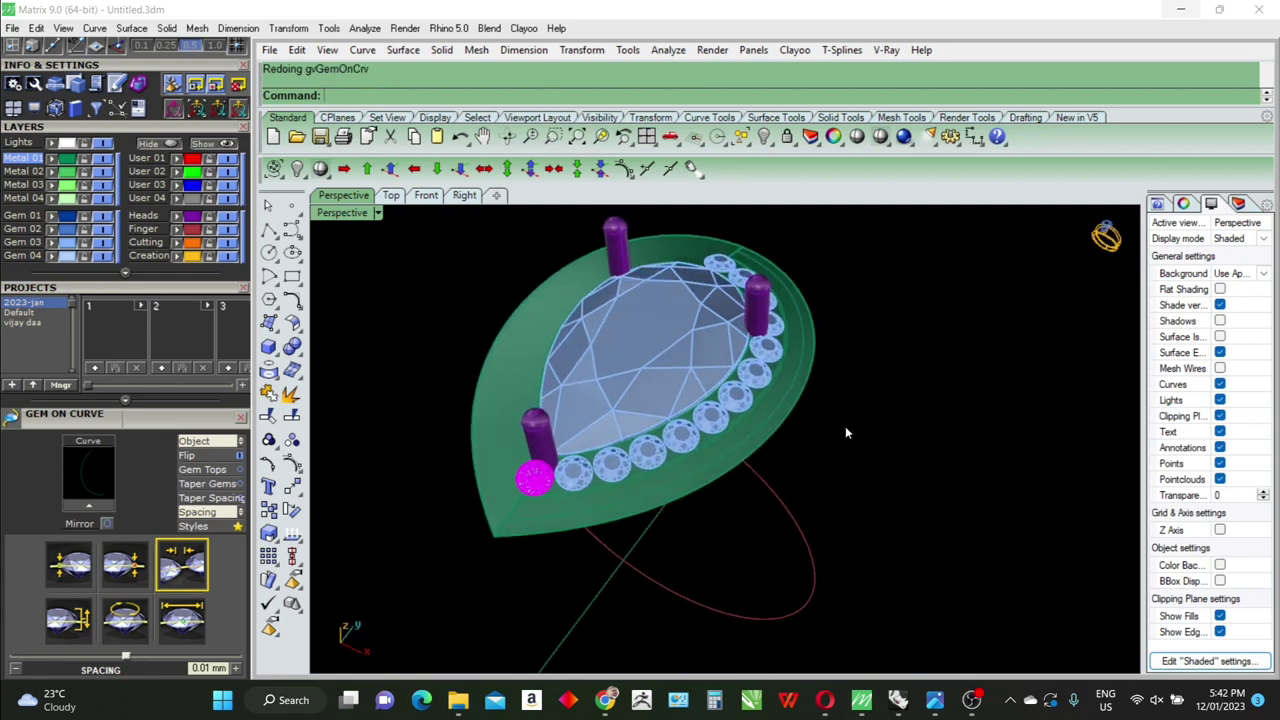
key("Escape")
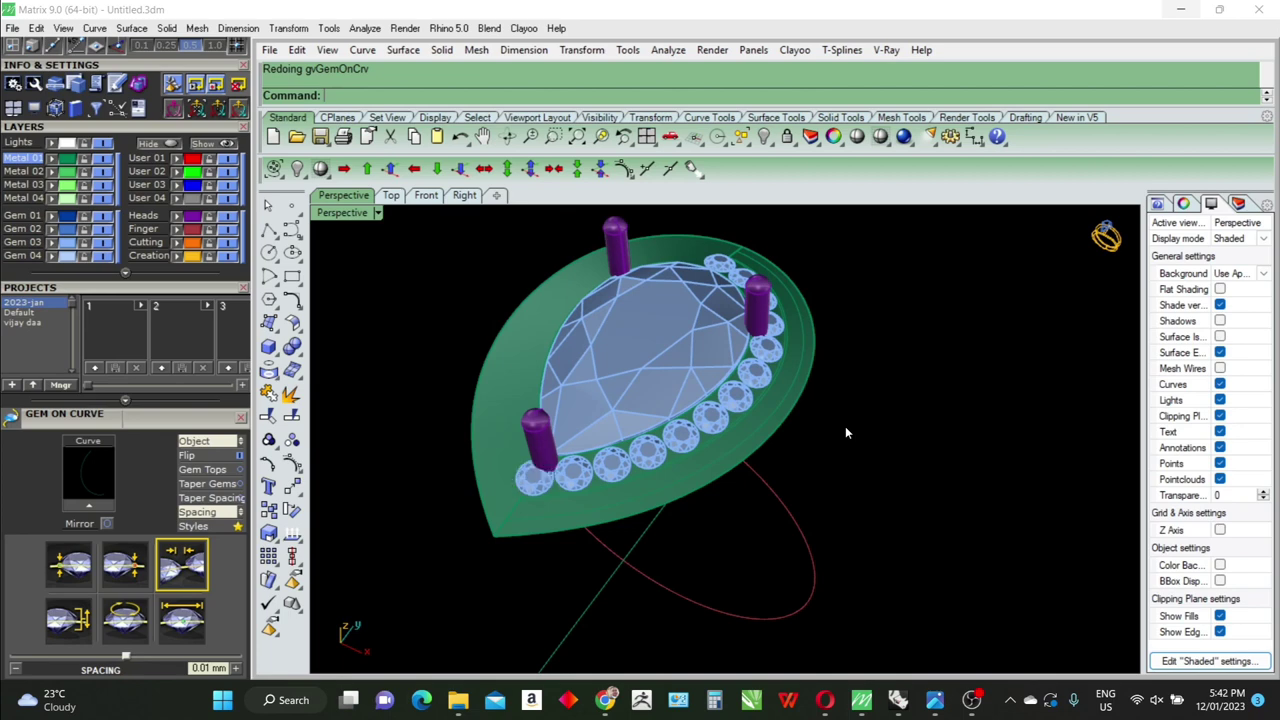
key("ctrl+y")
right_click_drag(845, 433, 763, 345)
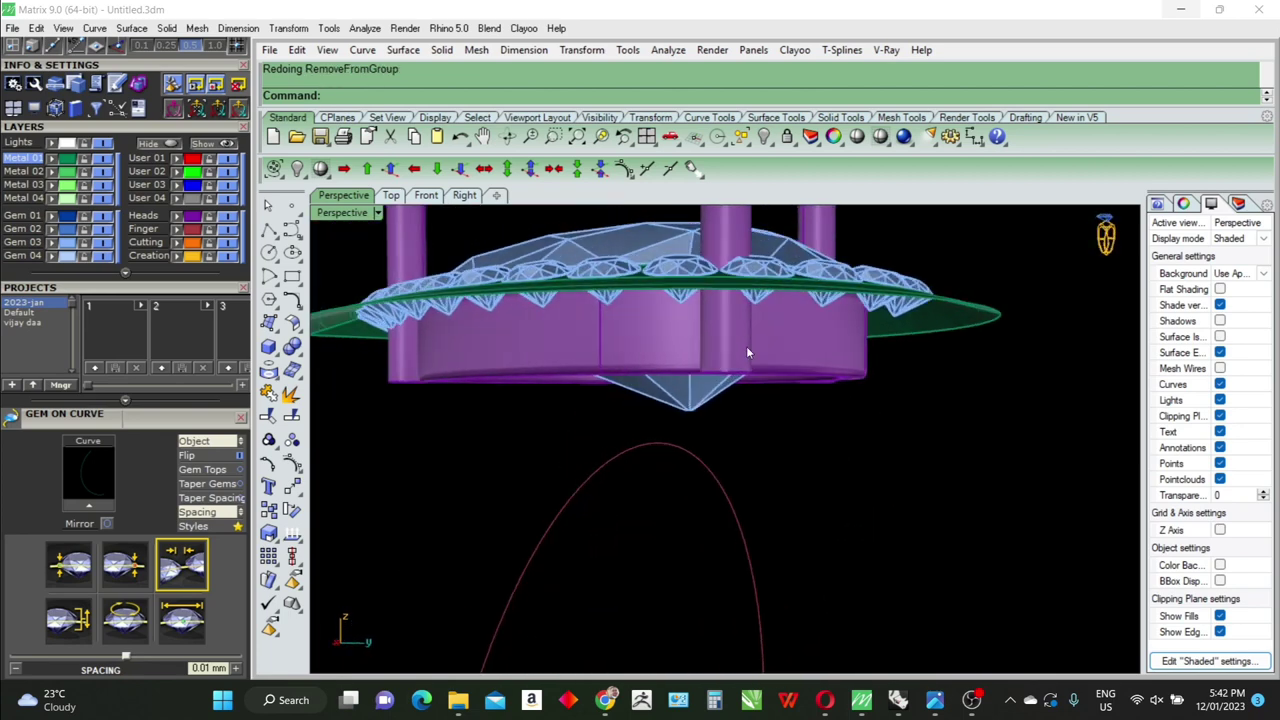
Redo the bead prongs between the accent stones and hide the Metal 02 plate layer
key("ctrl+y")
mouse_move(877, 352)
right_mouse_down()
mouse_move(843, 422)
mouse_move(960, 483)
right_mouse_up()
left_click(960, 483)
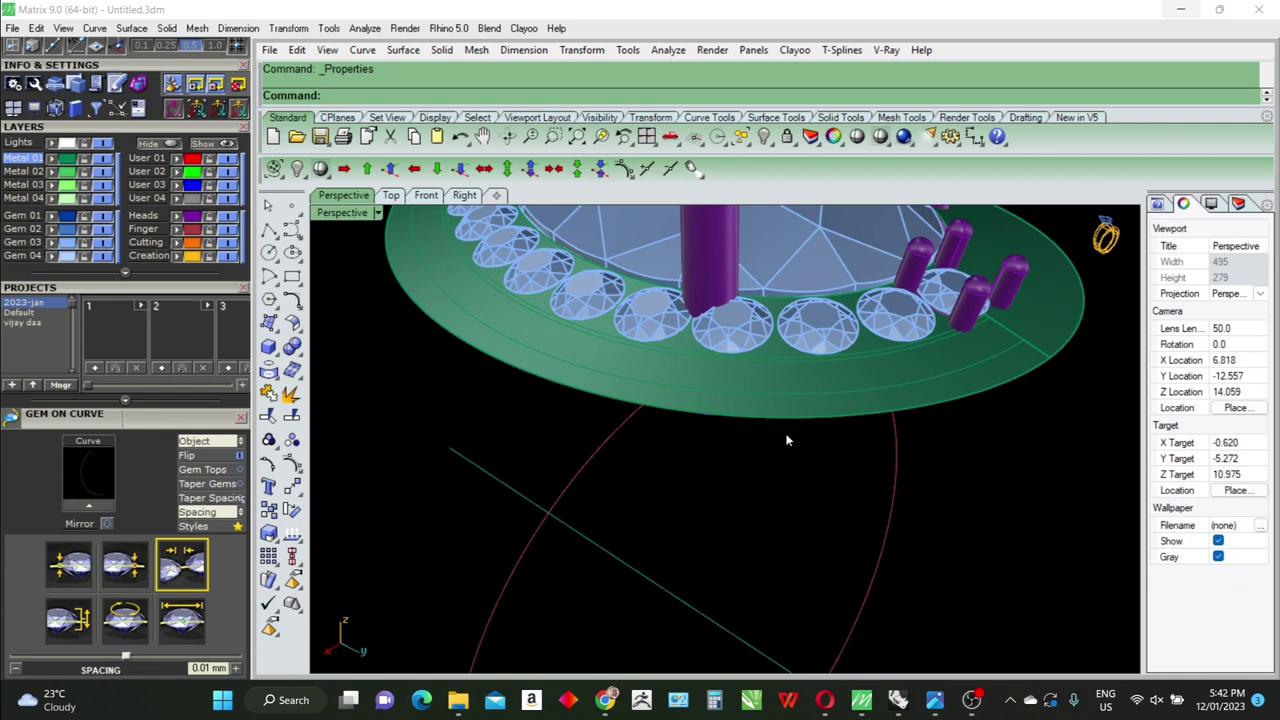
right_click_drag(787, 440, 914, 336)
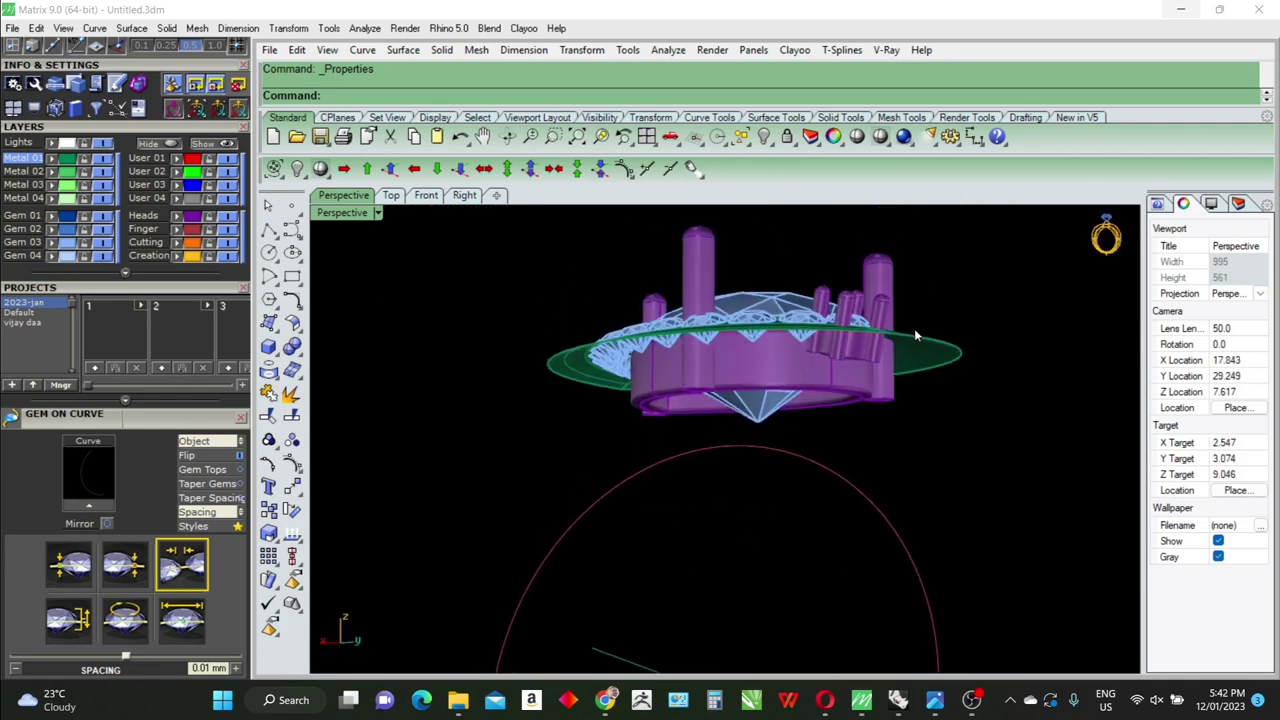
key("ctrl+y")
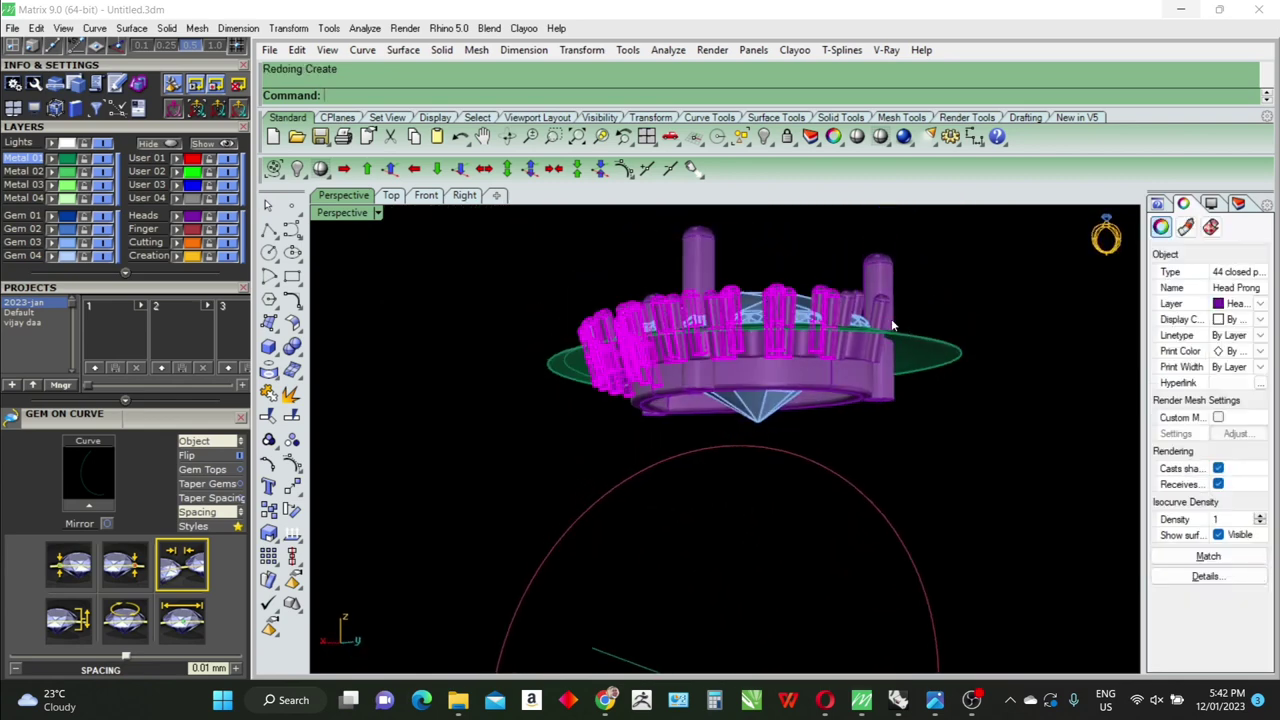
mouse_move(914, 336)
right_mouse_down()
mouse_move(972, 392)
mouse_move(940, 370)
right_mouse_up()
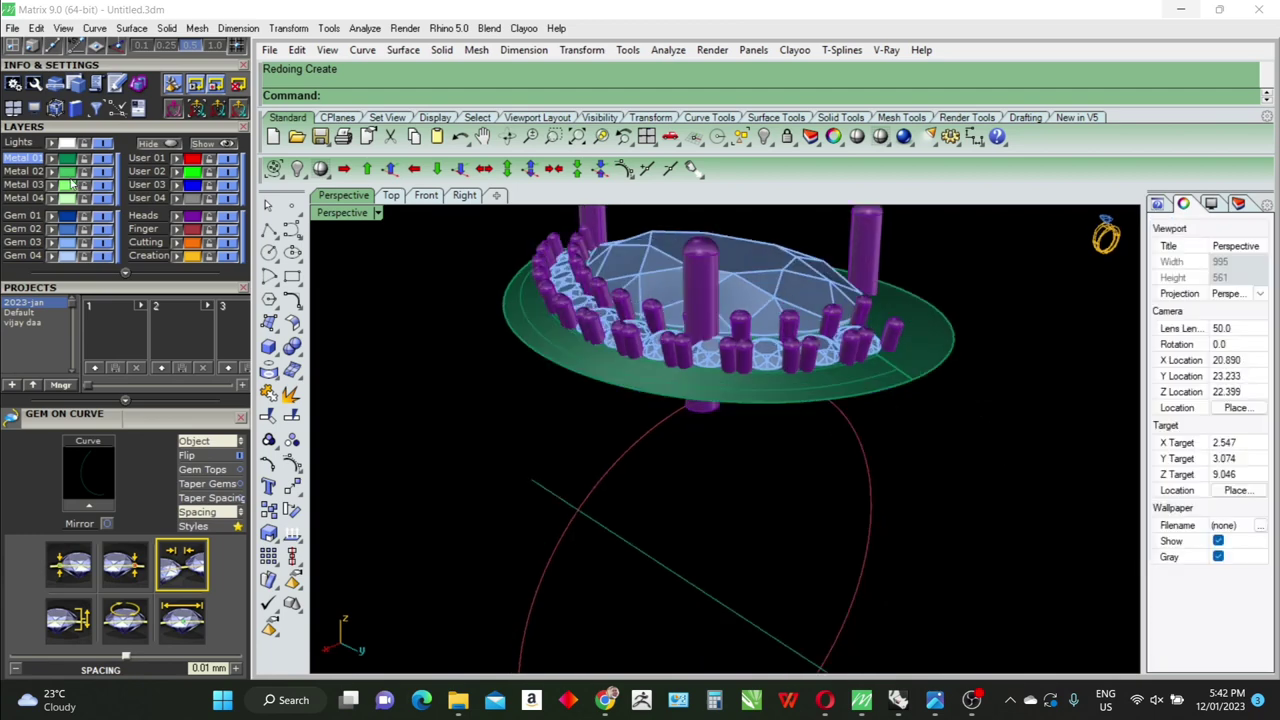
left_click(22, 171)
left_click(85, 171)
mouse_move(840, 420)
right_mouse_down()
mouse_move(864, 393)
mouse_move(867, 431)
right_mouse_up()
Delete the unwanted prongs around the ring and redo the outer row of halo stones
key("ctrl+y")
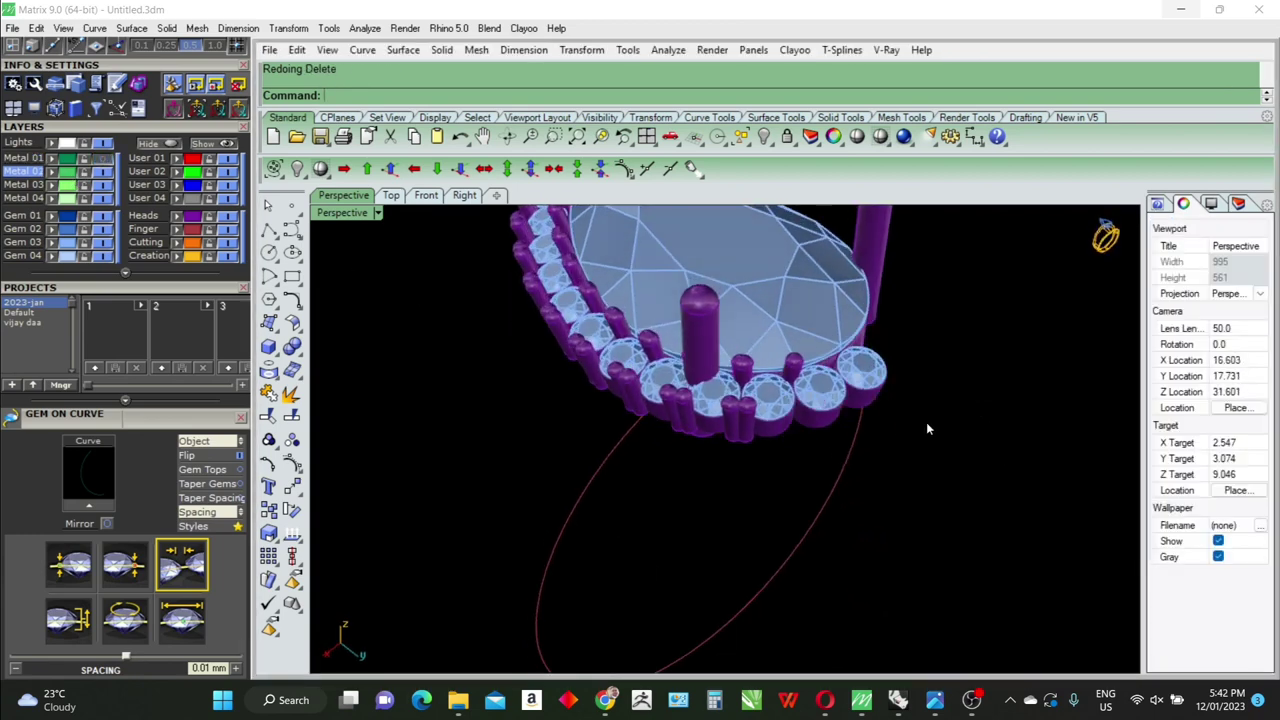
key("ctrl+y")
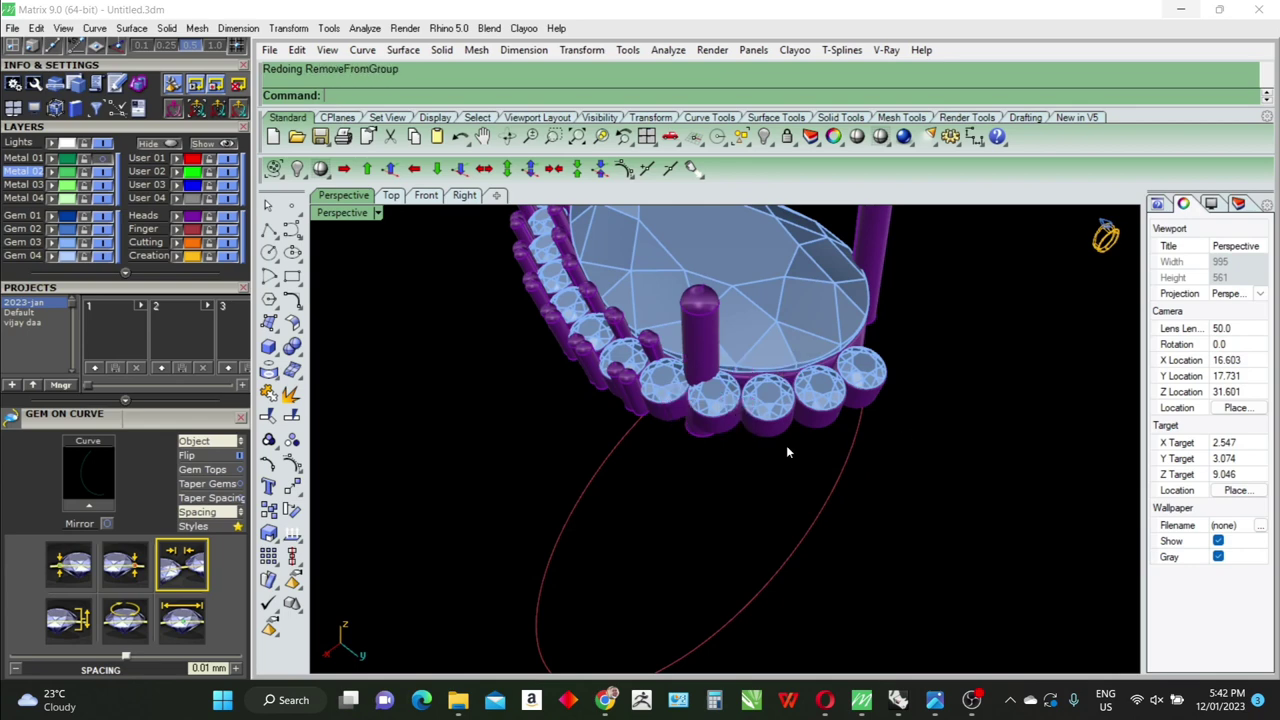
mouse_move(786, 445)
right_mouse_down()
mouse_move(729, 443)
mouse_move(869, 454)
right_mouse_up()
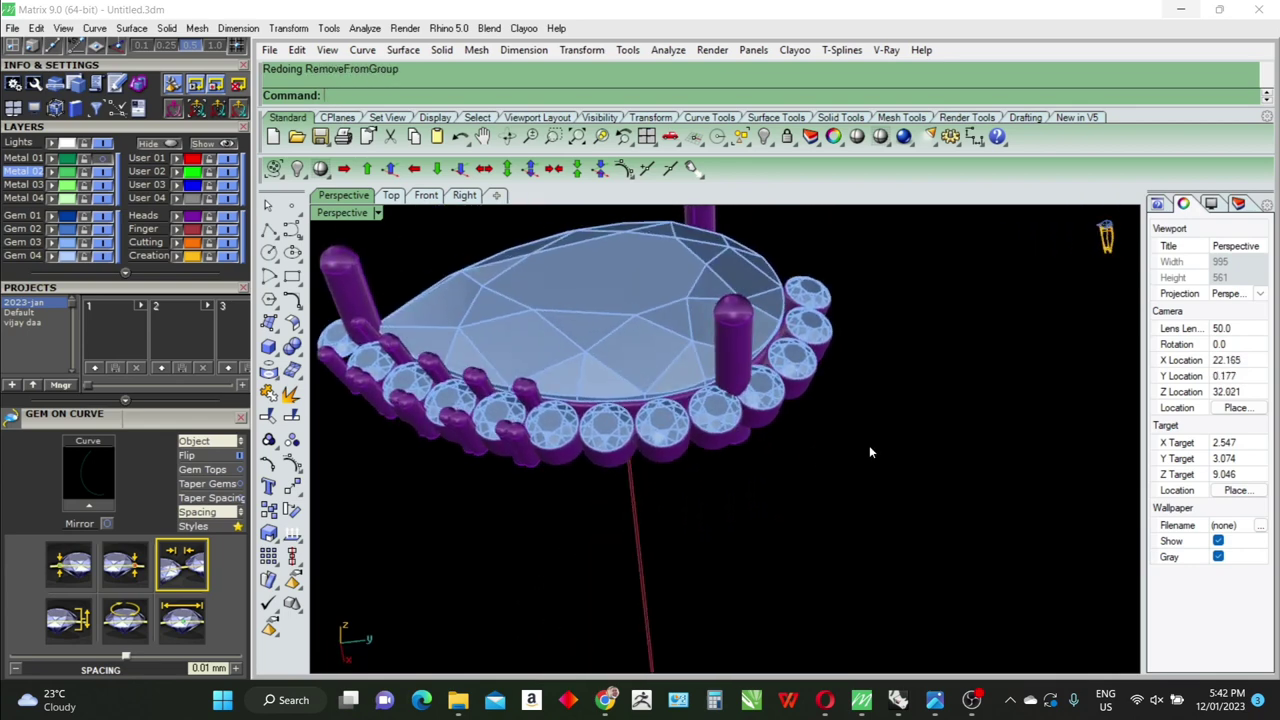
key("ctrl+y")
key("ctrl+y")
key("ctrl+y")
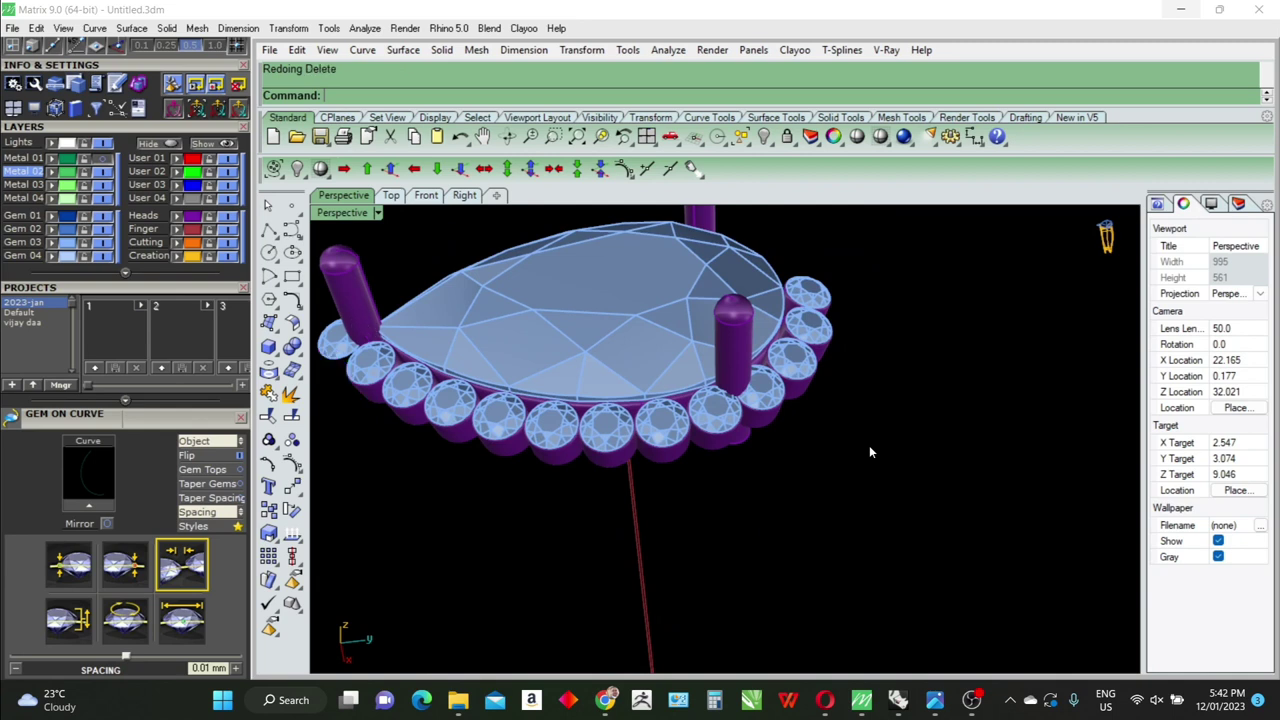
key("ctrl+y")
key("ctrl+y")
key("ctrl+y")
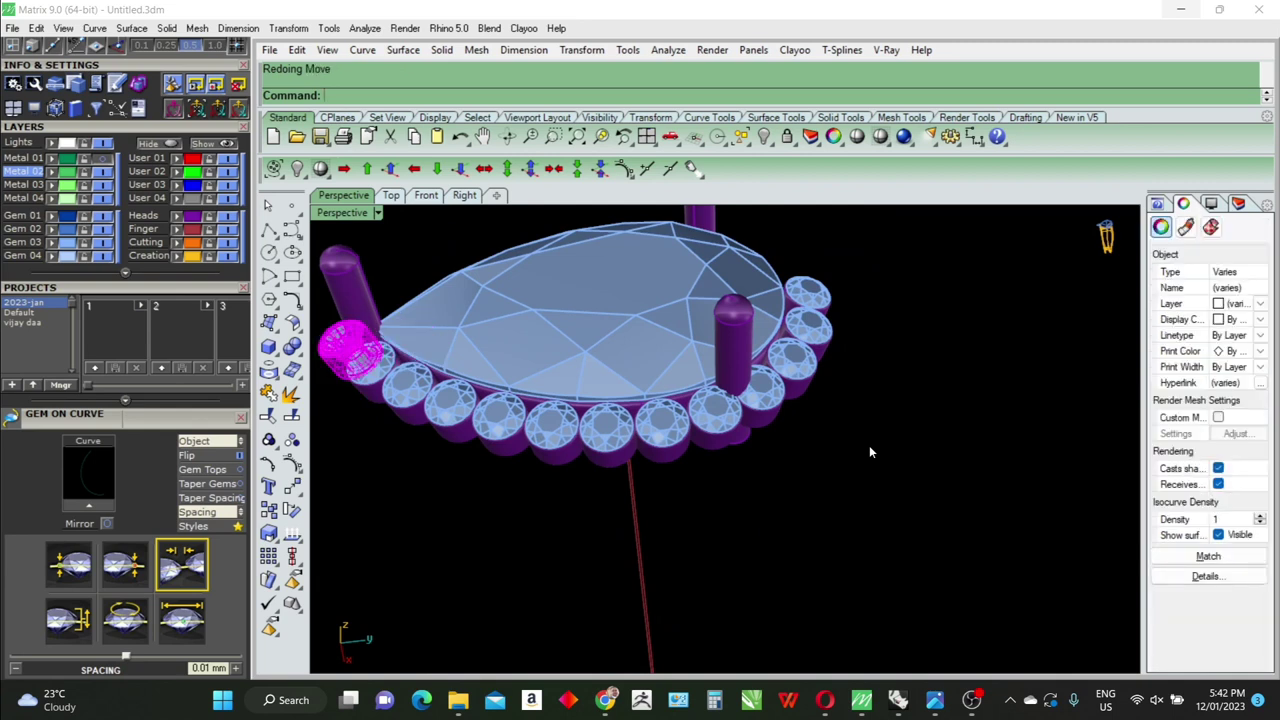
key("ctrl+y")
key("Escape")
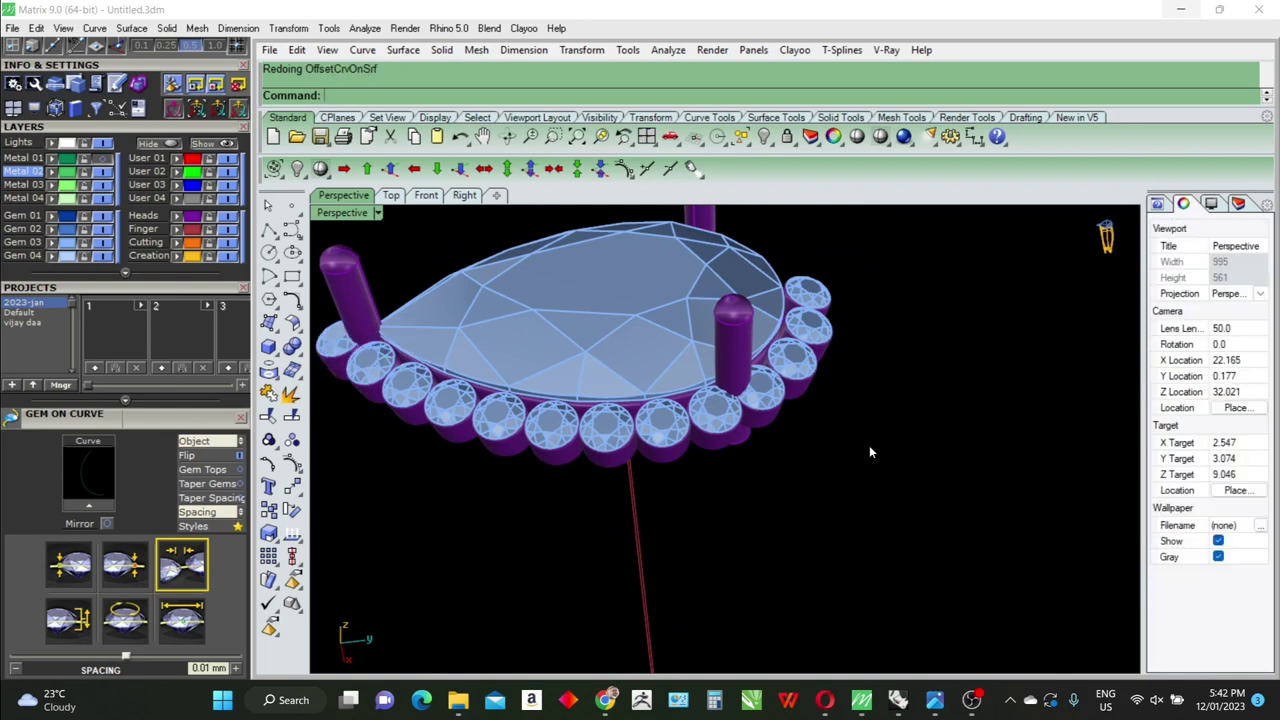
key("ctrl+y")
key("ctrl+y")
key("ctrl+y")
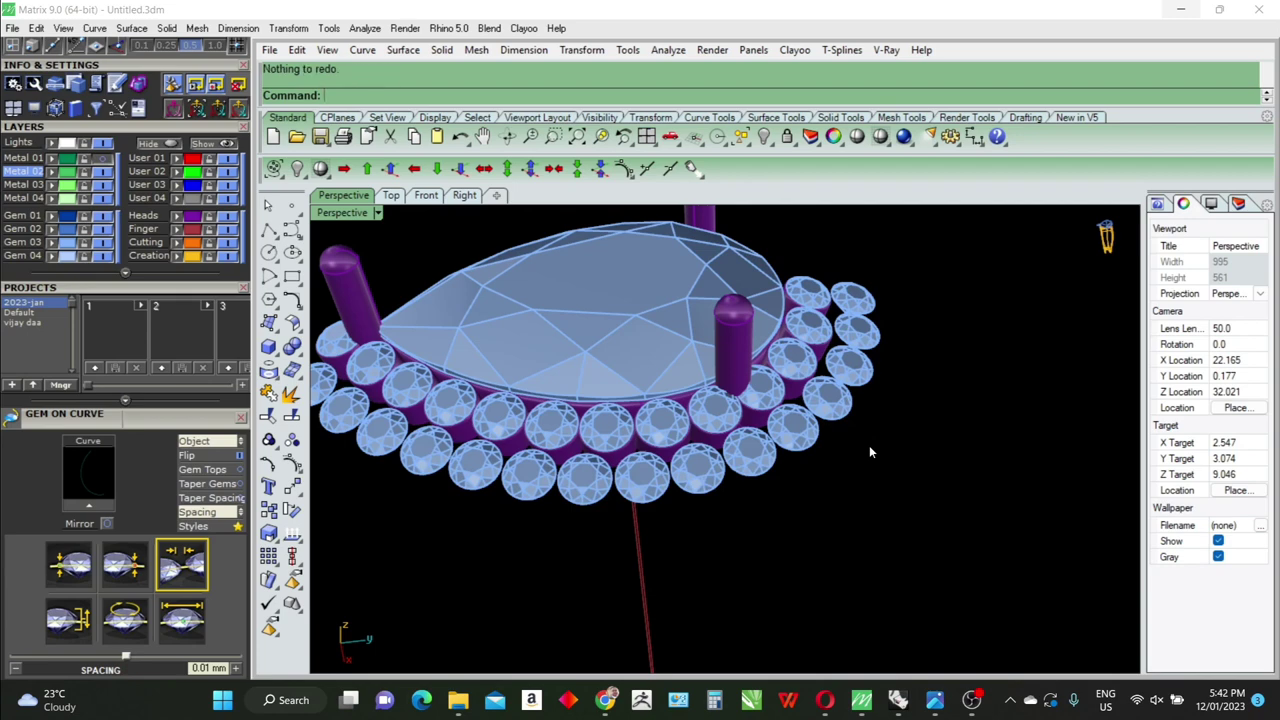
Select the outer halo row and remove its end stone from the group
mouse_move(869, 452)
right_mouse_down()
mouse_move(678, 498)
mouse_move(803, 423)
mouse_move(683, 432)
mouse_move(912, 392)
right_mouse_up()
scroll(680, 497, "up", 2)
scroll(690, 499, "up", 2)
left_click(1047, 315)
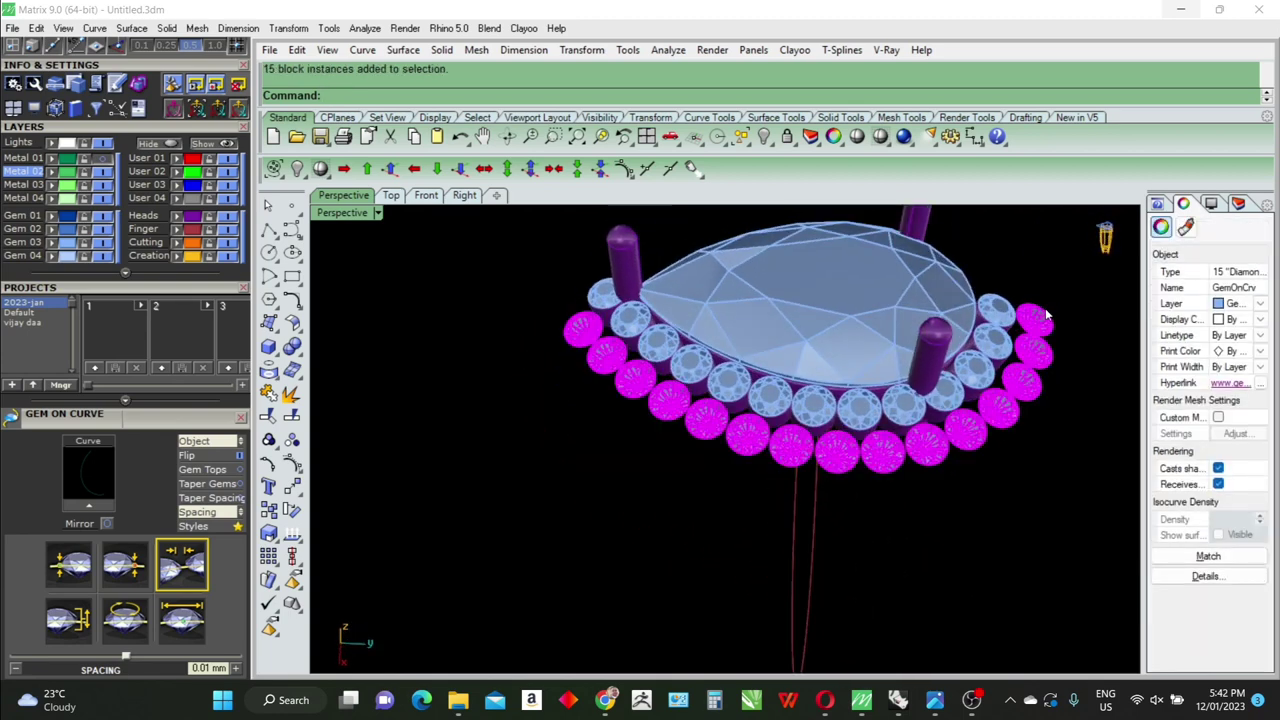
key("Escape")
key("Return")
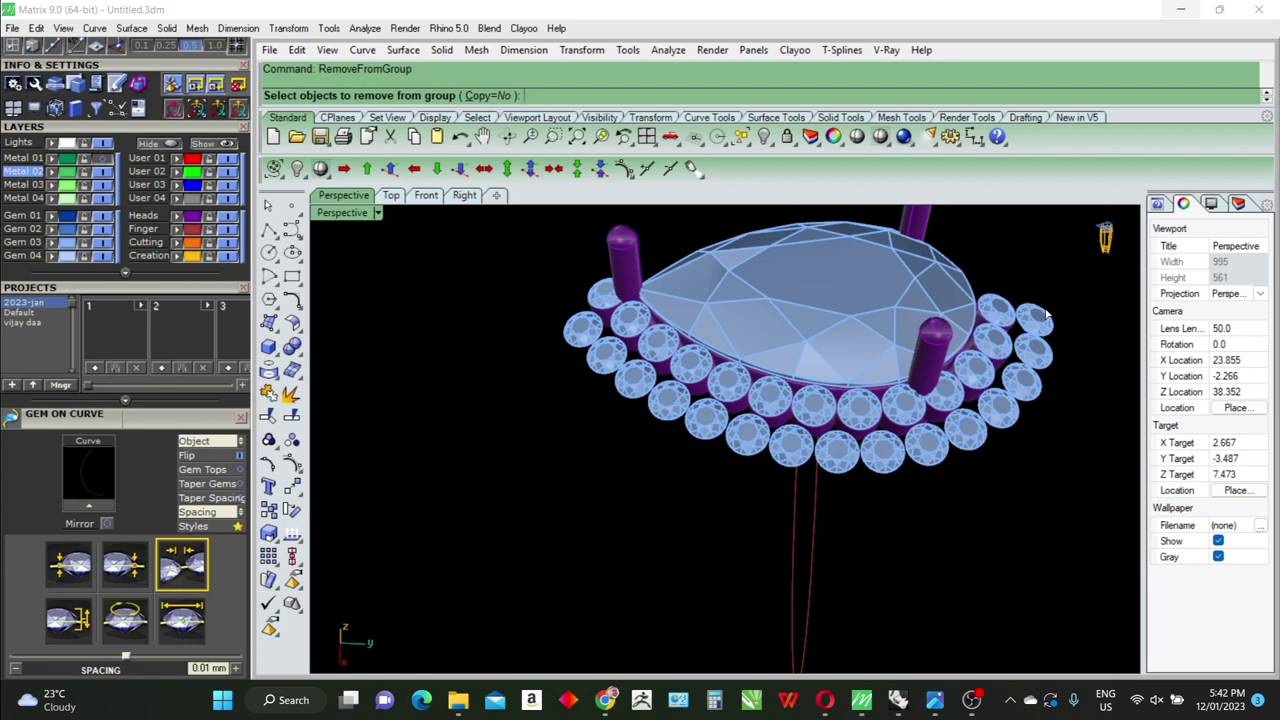
left_click(1047, 315)
key("Return")
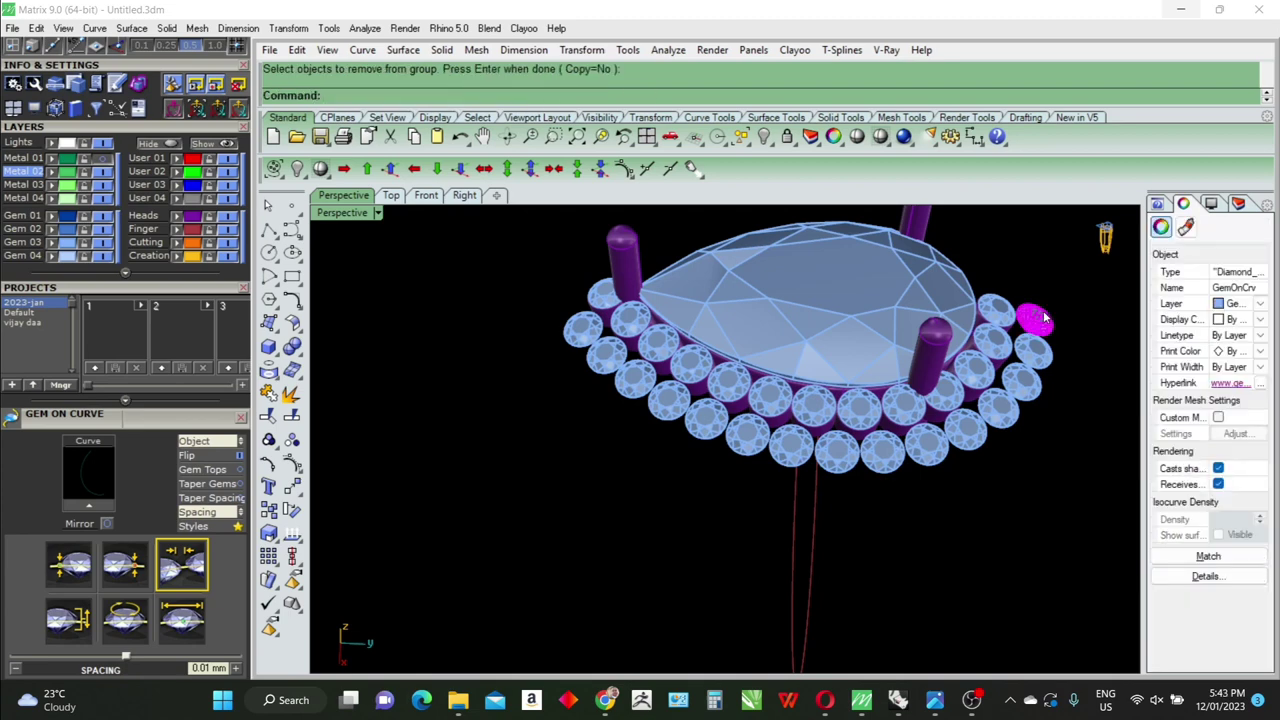
Mirror the detached stone across the origin to the opposite end and maximise the Top view
type("mirror")
key("Return")
type("0")
key("Return")
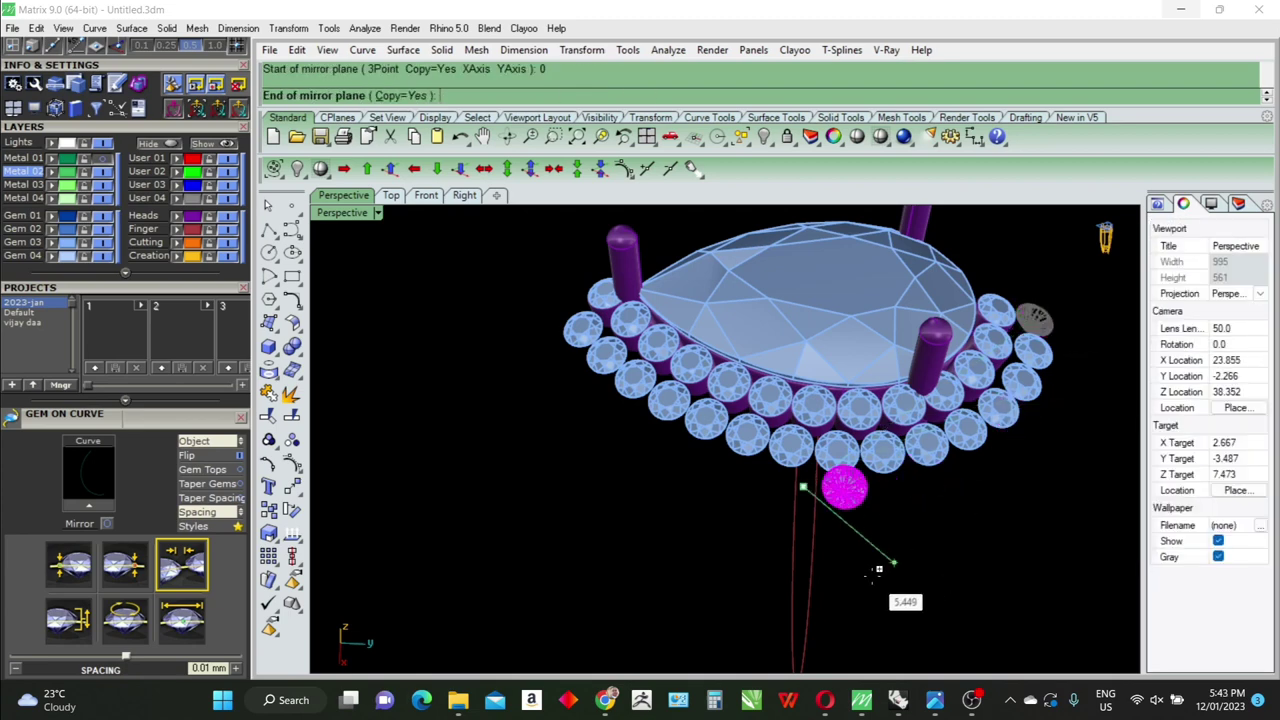
left_click(833, 594)
mouse_move(800, 577)
right_mouse_down()
mouse_move(568, 453)
mouse_move(508, 446)
right_mouse_up()
left_click_drag(508, 446, 666, 306)
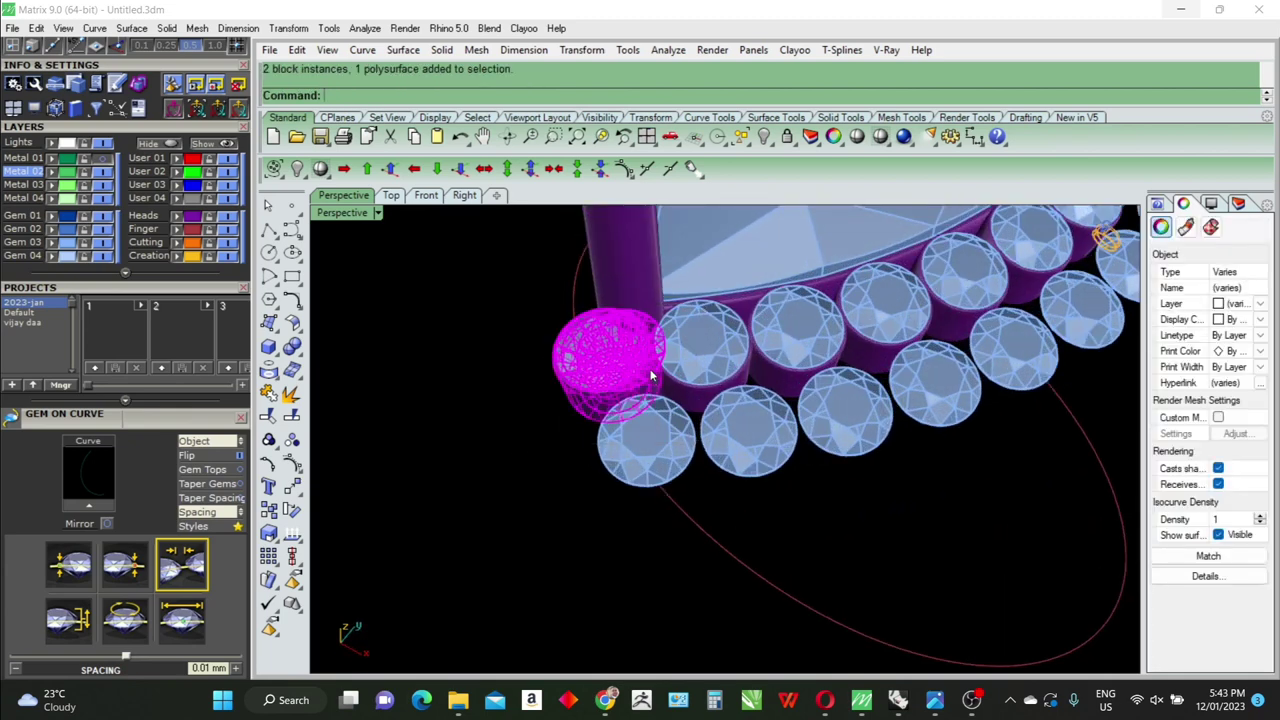
left_click(575, 383, "ctrl")
left_click(575, 383, "ctrl")
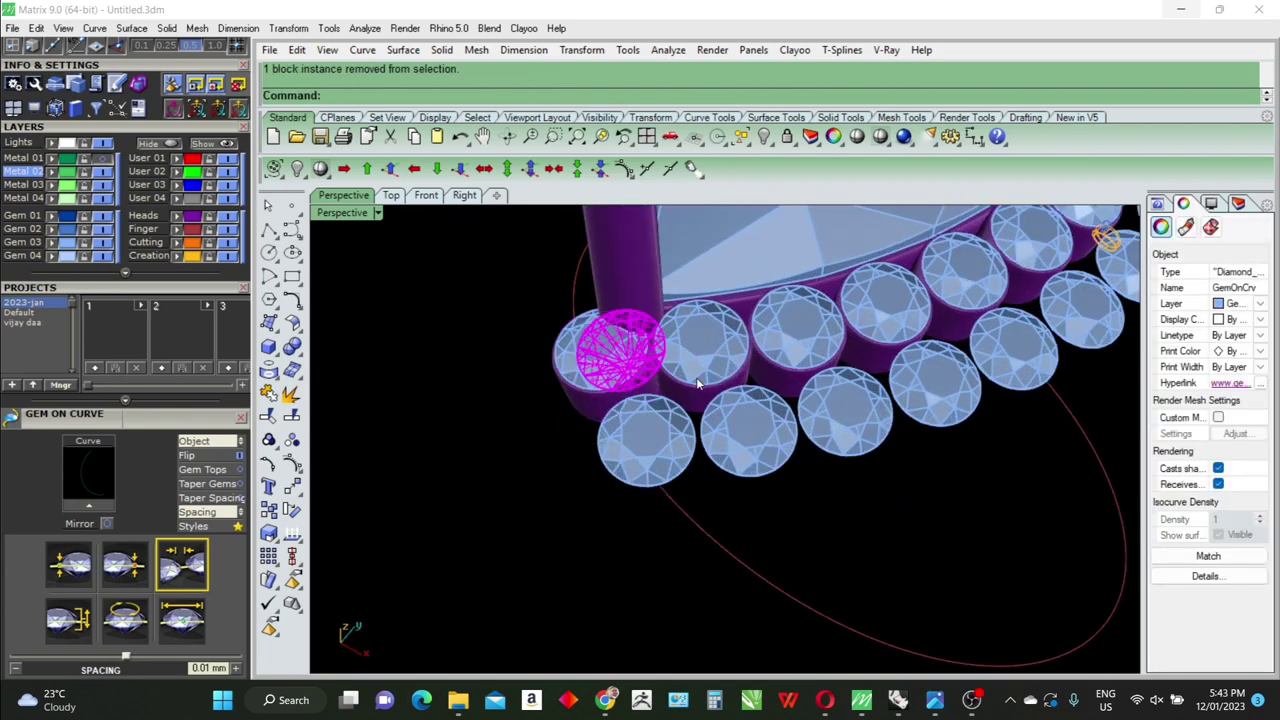
key("ctrl+F1")
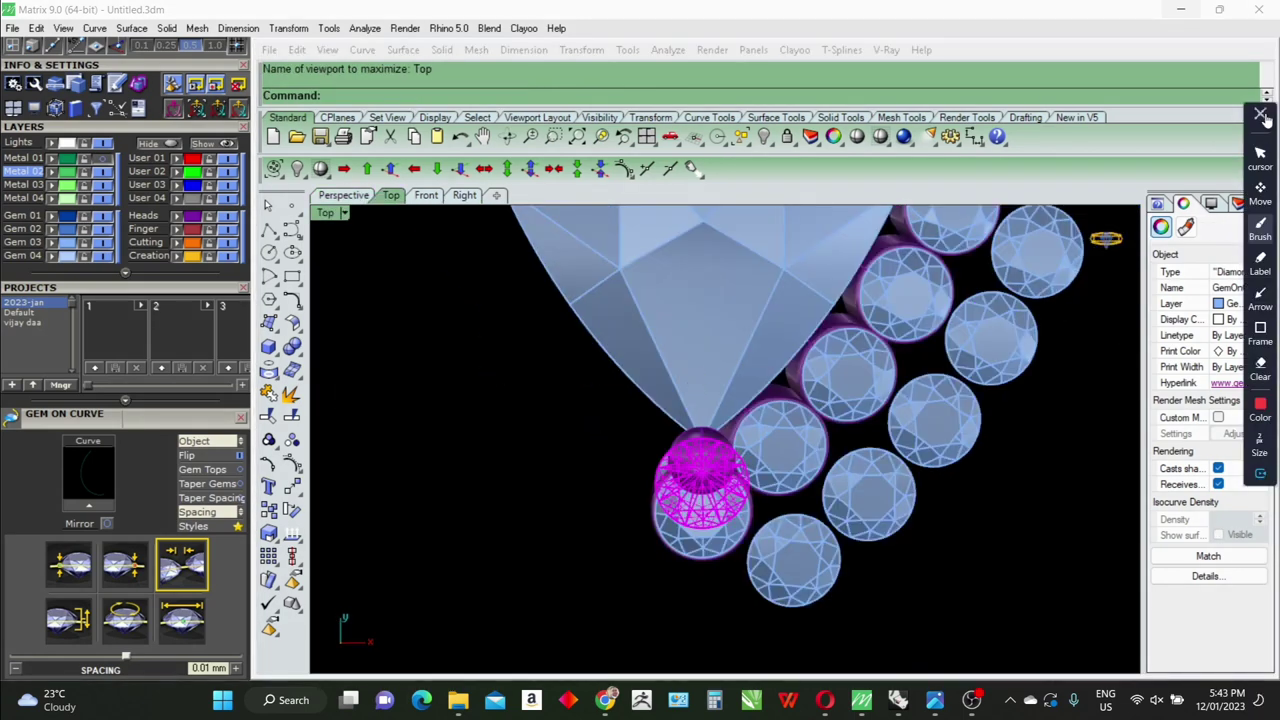
Move the copied stone into line at the end of the outer halo row
left_click(1262, 117)
scroll(787, 526, "up", 2)
scroll(781, 465, "up", 2)
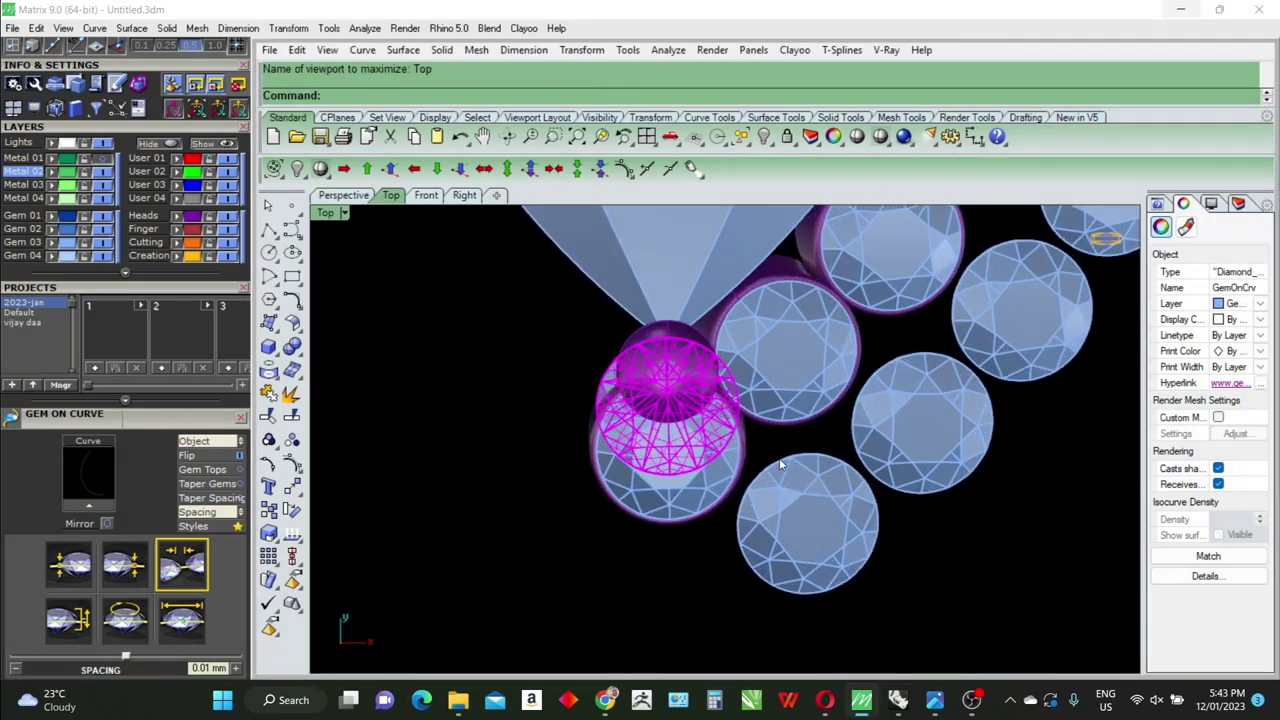
key("m")
key("Return")
left_click(829, 337)
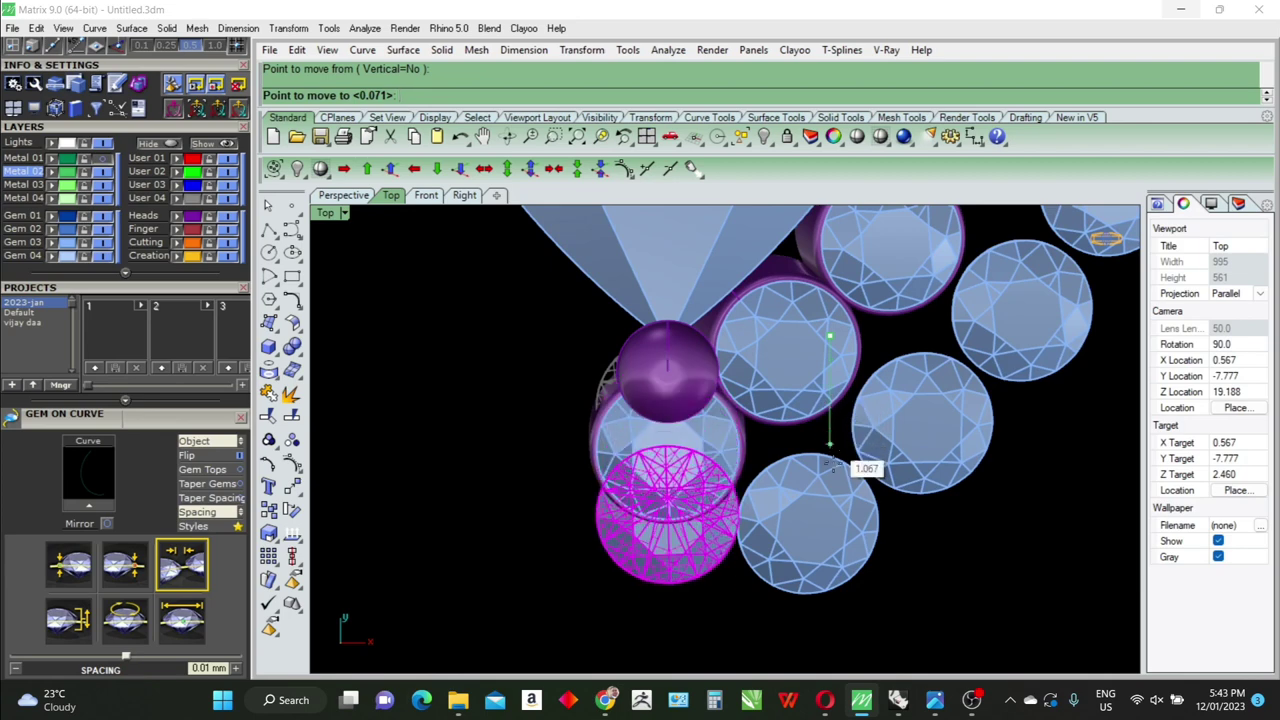
left_click(838, 522)
scroll(705, 412, "down", 4)
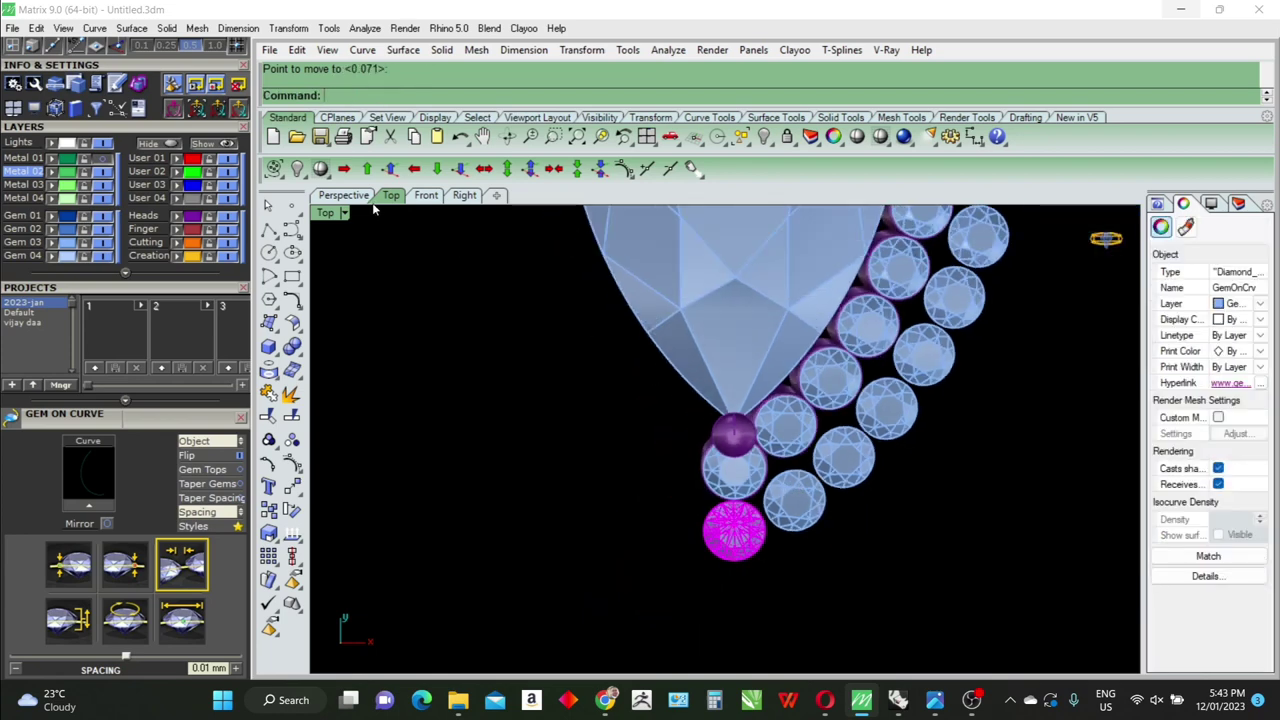
In Perspective, select all 16 outer-row stones and bring up the F6 gem actions
left_click(343, 195)
mouse_move(478, 262)
right_mouse_down()
mouse_move(730, 358)
mouse_move(885, 466)
right_mouse_up()
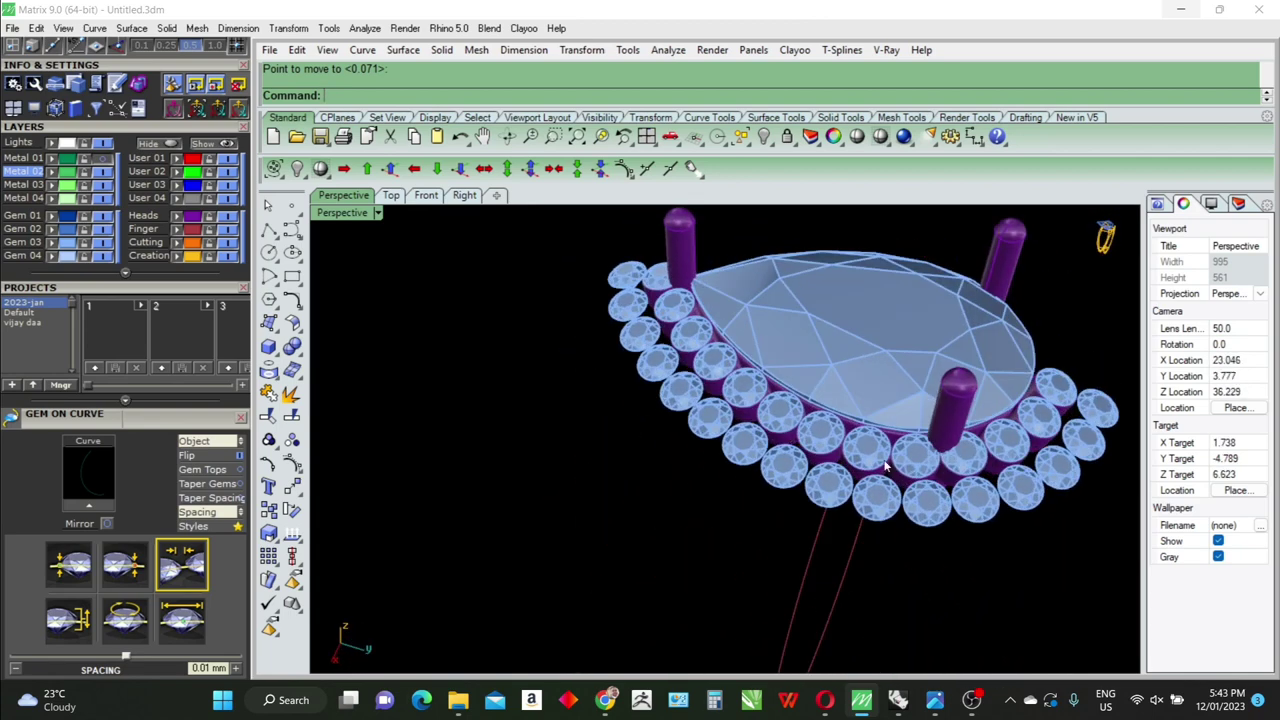
mouse_move(885, 466)
right_mouse_down()
mouse_move(933, 466)
mouse_move(914, 457)
right_mouse_up()
left_click(878, 535)
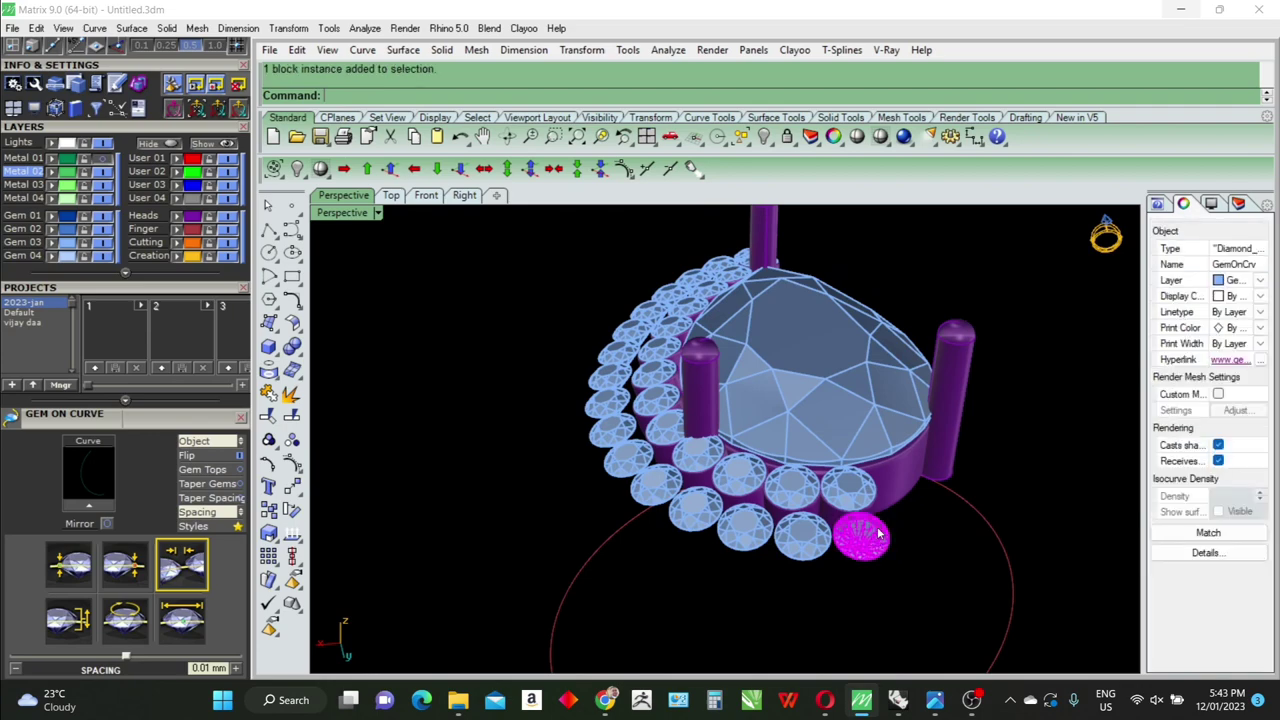
scroll(878, 535, "down", 3)
right_click_drag(878, 535, 866, 490)
scroll(866, 490, "up", 5)
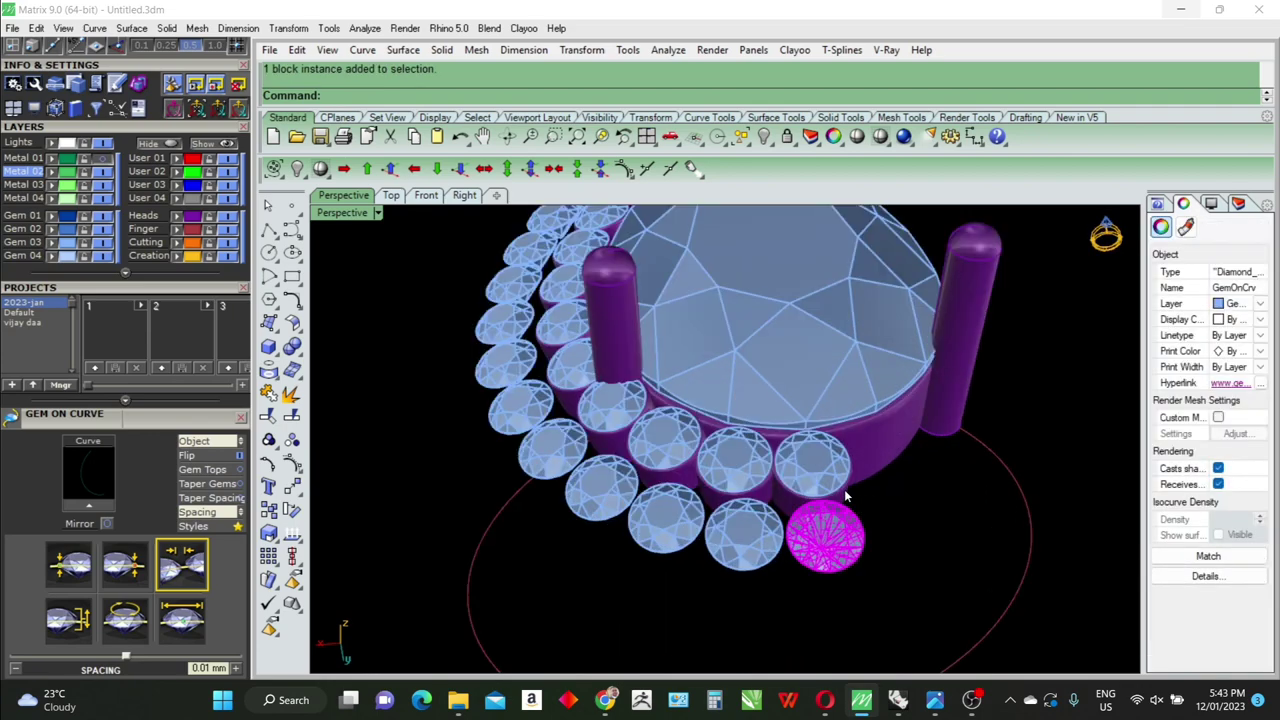
left_click(733, 536, "shift")
mouse_move(733, 536)
right_mouse_down()
mouse_move(892, 488)
mouse_move(699, 459)
mouse_move(636, 376)
mouse_move(721, 478)
right_mouse_up()
left_click(615, 342, "shift")
scroll(613, 370, "down", 3)
key("F6")
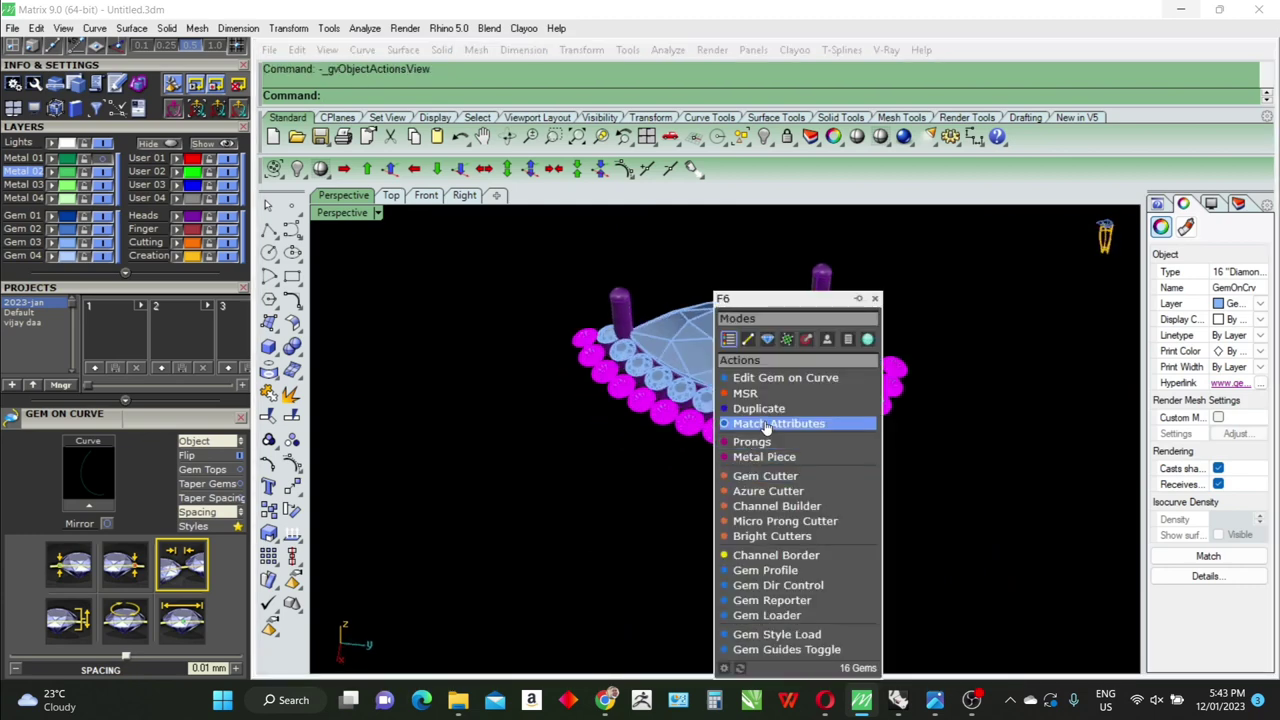
Use Match Attributes with an inner halo stone as source and create matching prongs and seats
left_click(766, 427)
right_click_drag(766, 427, 828, 428)
scroll(828, 428, "up", 3)
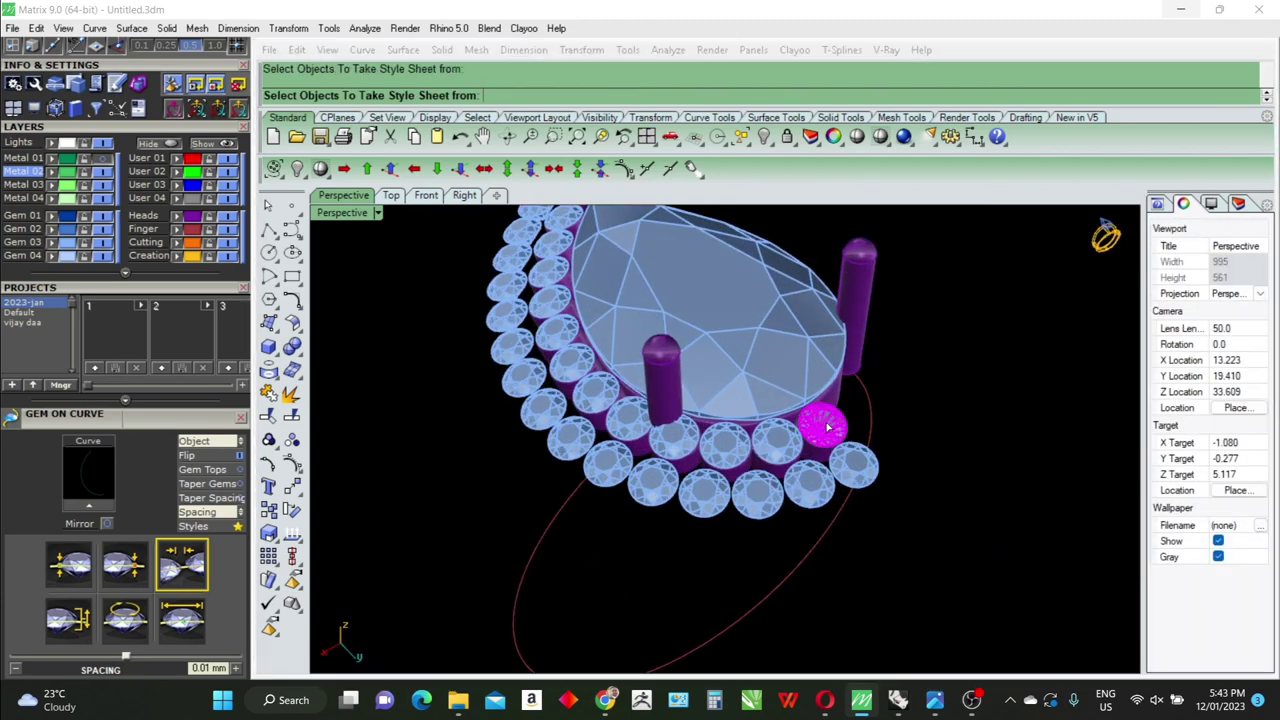
left_click(828, 428)
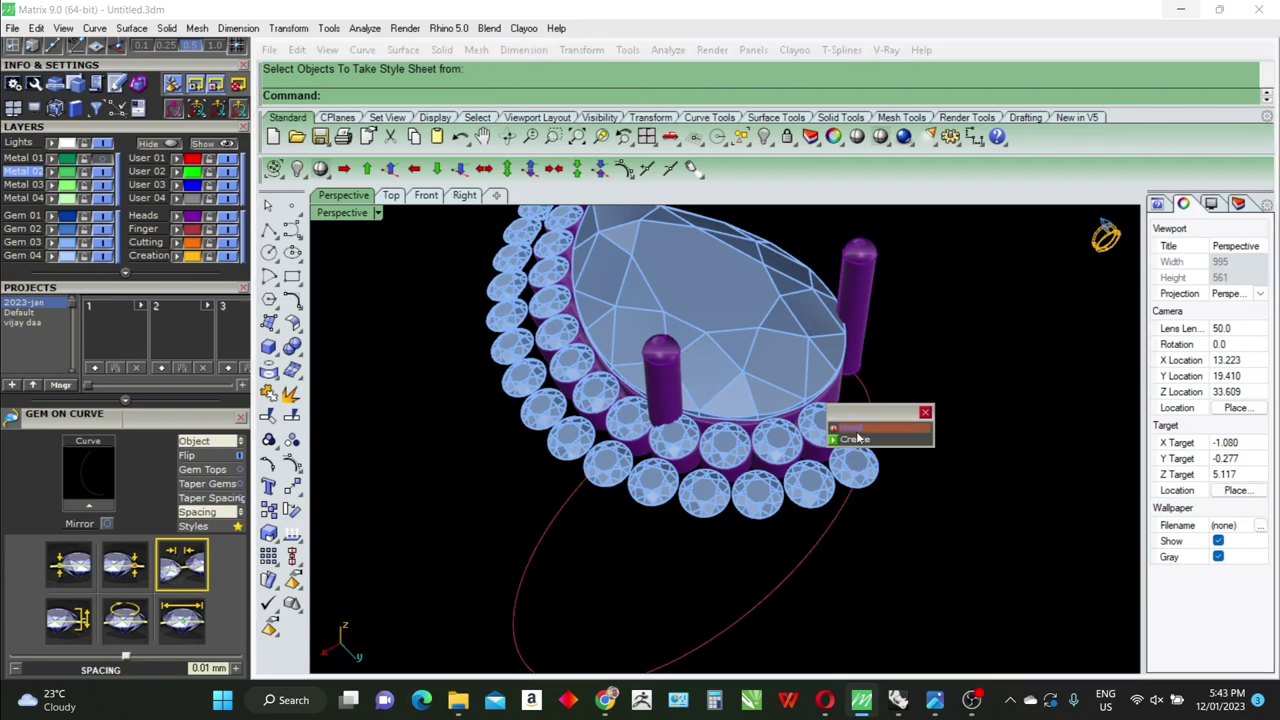
left_click(855, 440)
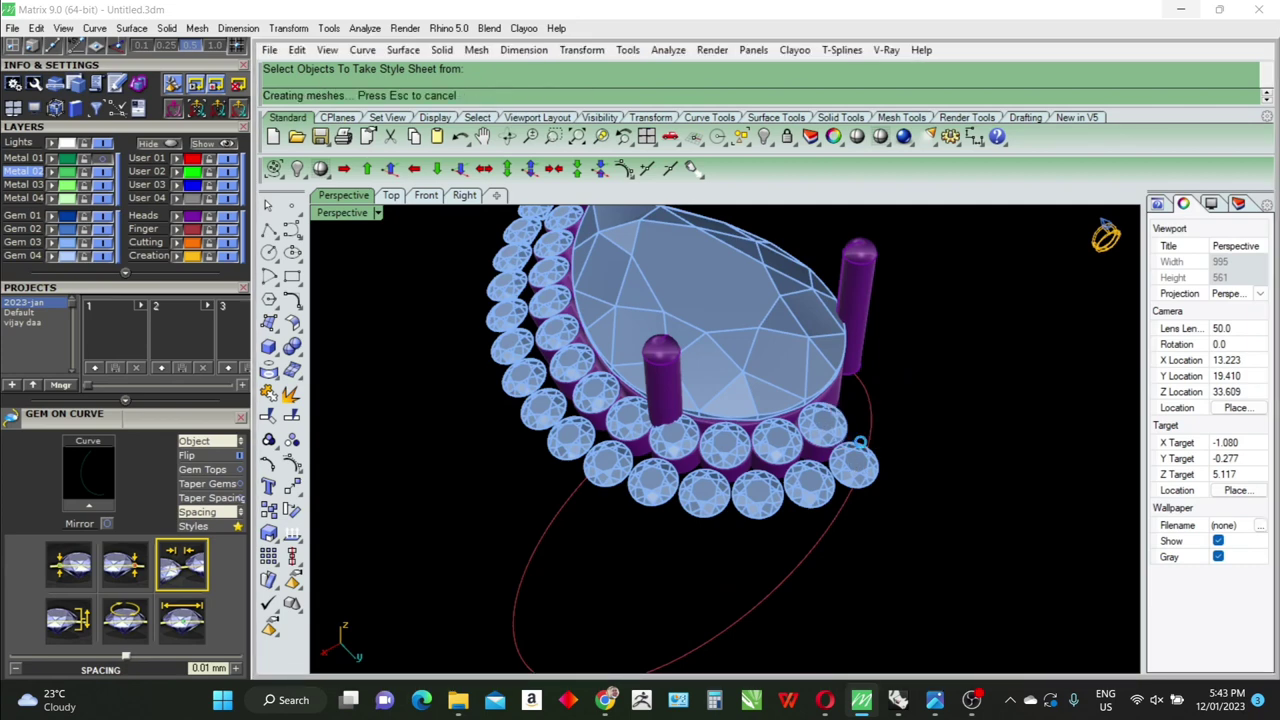
mouse_move(907, 487)
right_mouse_down()
mouse_move(851, 474)
mouse_move(808, 429)
mouse_move(757, 423)
mouse_move(565, 283)
right_mouse_up()
scroll(565, 283, "up", 3)
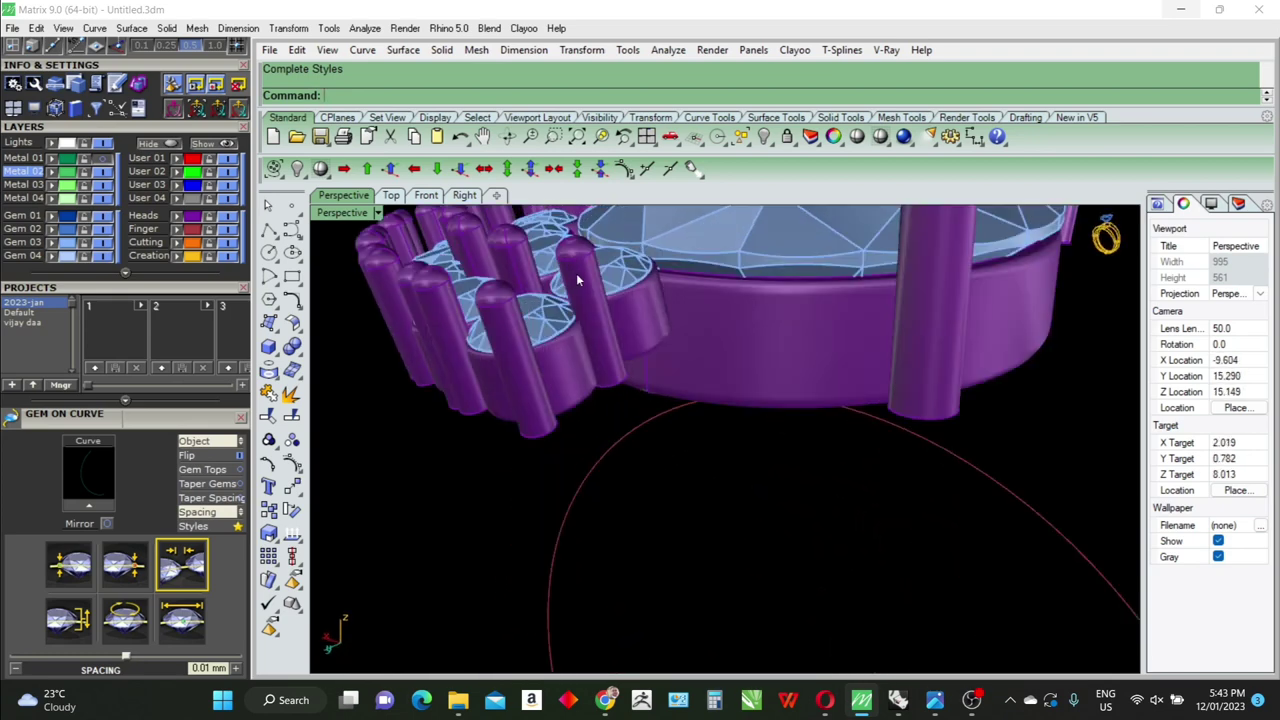
Run RemoveFromGroup and pick the doubled prongs overlapping at the halo tip
type("RemoveFromGroup")
key("Return")
left_click(577, 274)
left_click(502, 242)
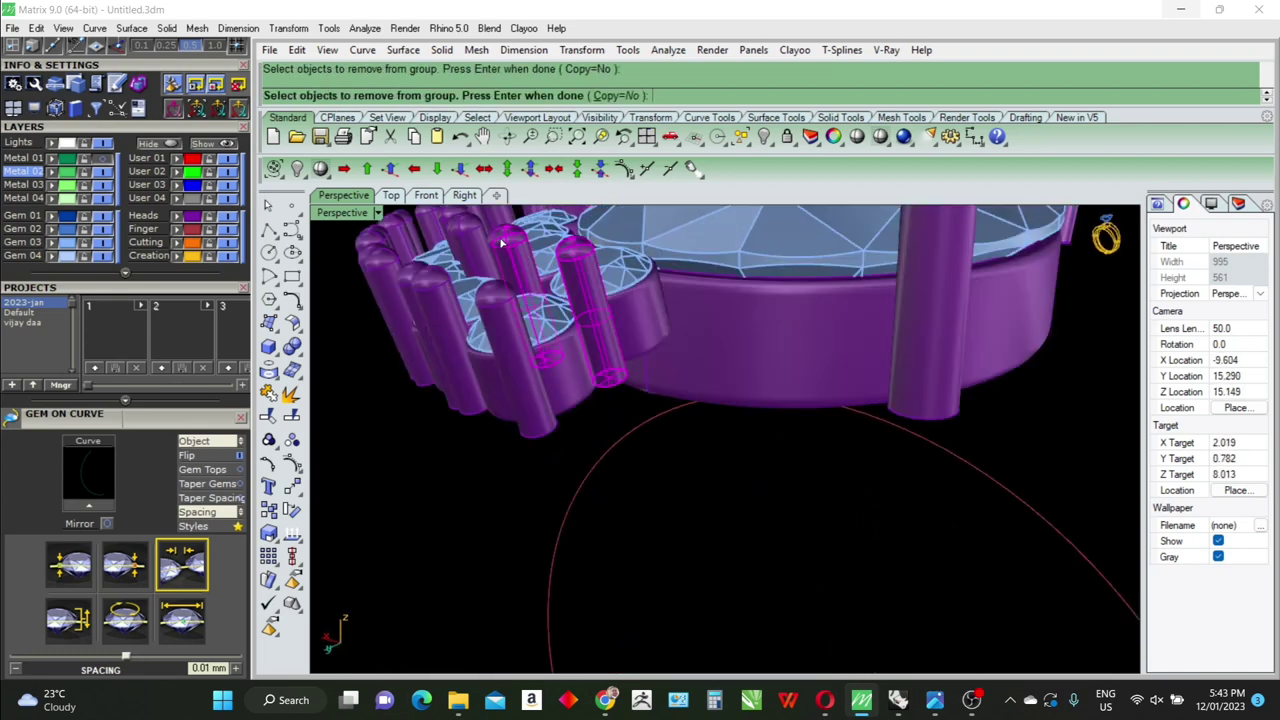
right_click_drag(505, 272, 478, 230)
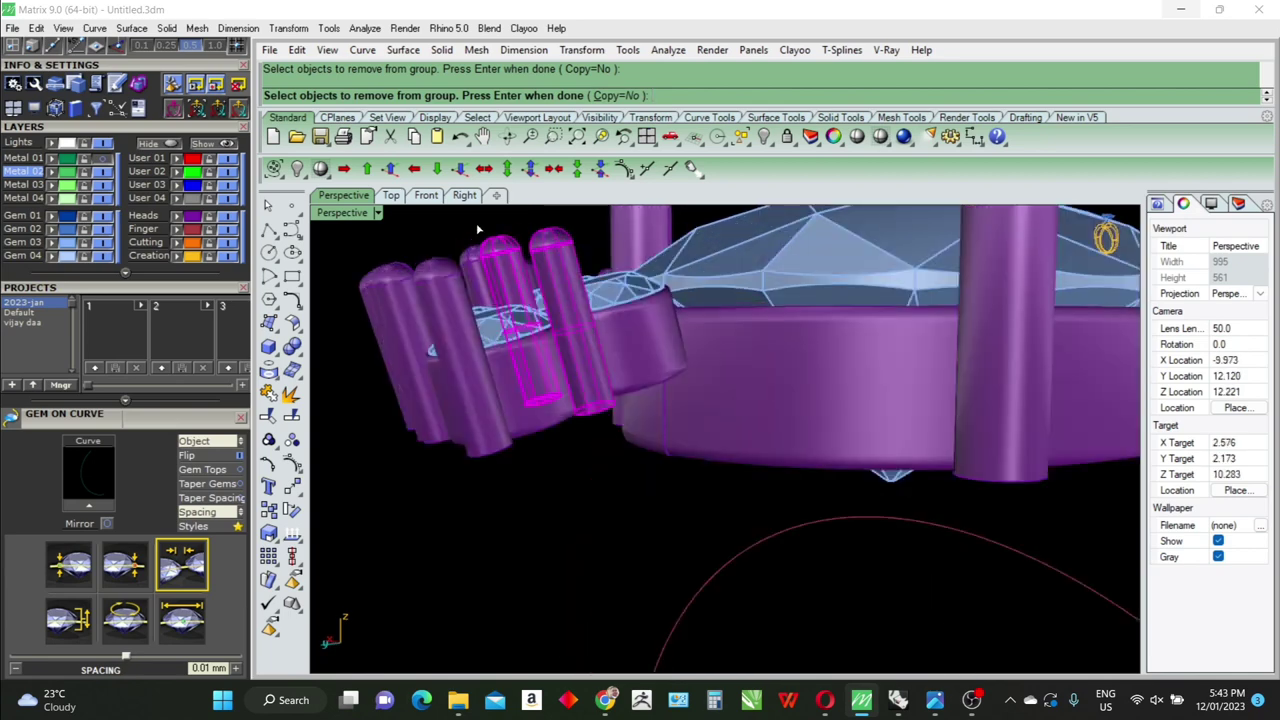
mouse_move(424, 270)
left_mouse_down()
mouse_move(420, 260)
mouse_move(369, 288)
left_mouse_up()
right_click_drag(369, 288, 525, 320)
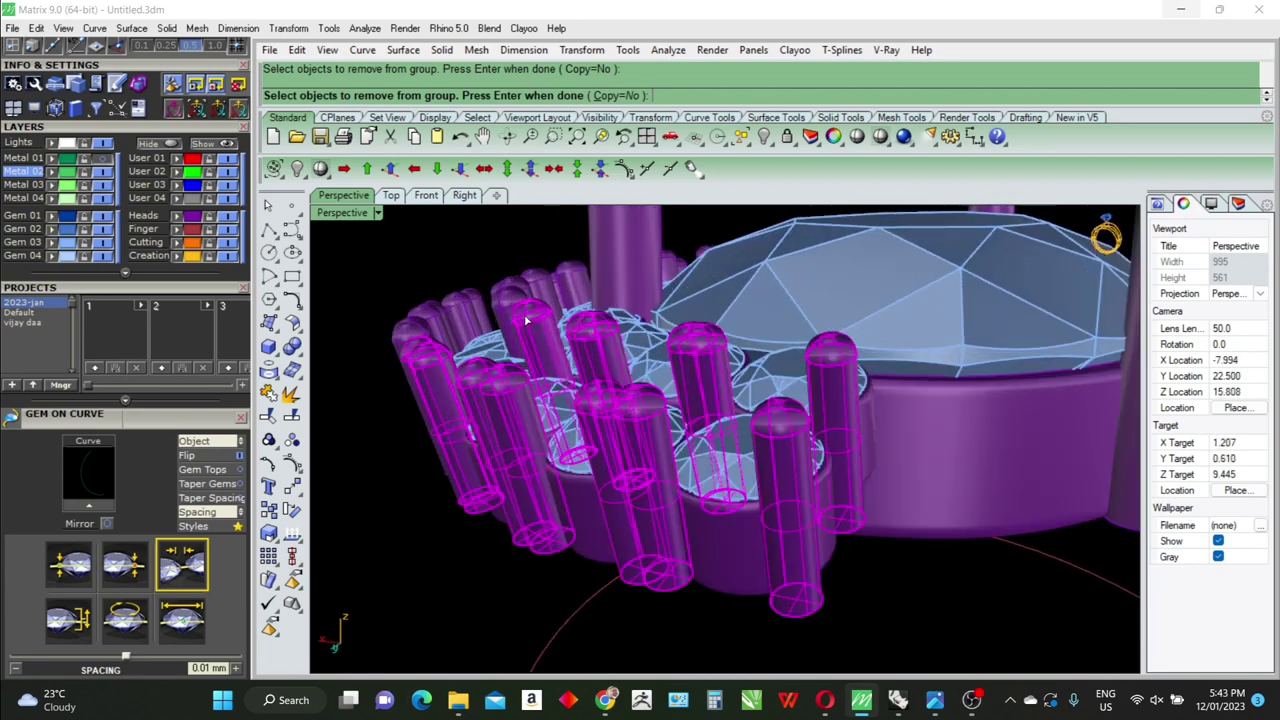
scroll(534, 246, "up", 3)
left_click_drag(507, 287, 505, 285)
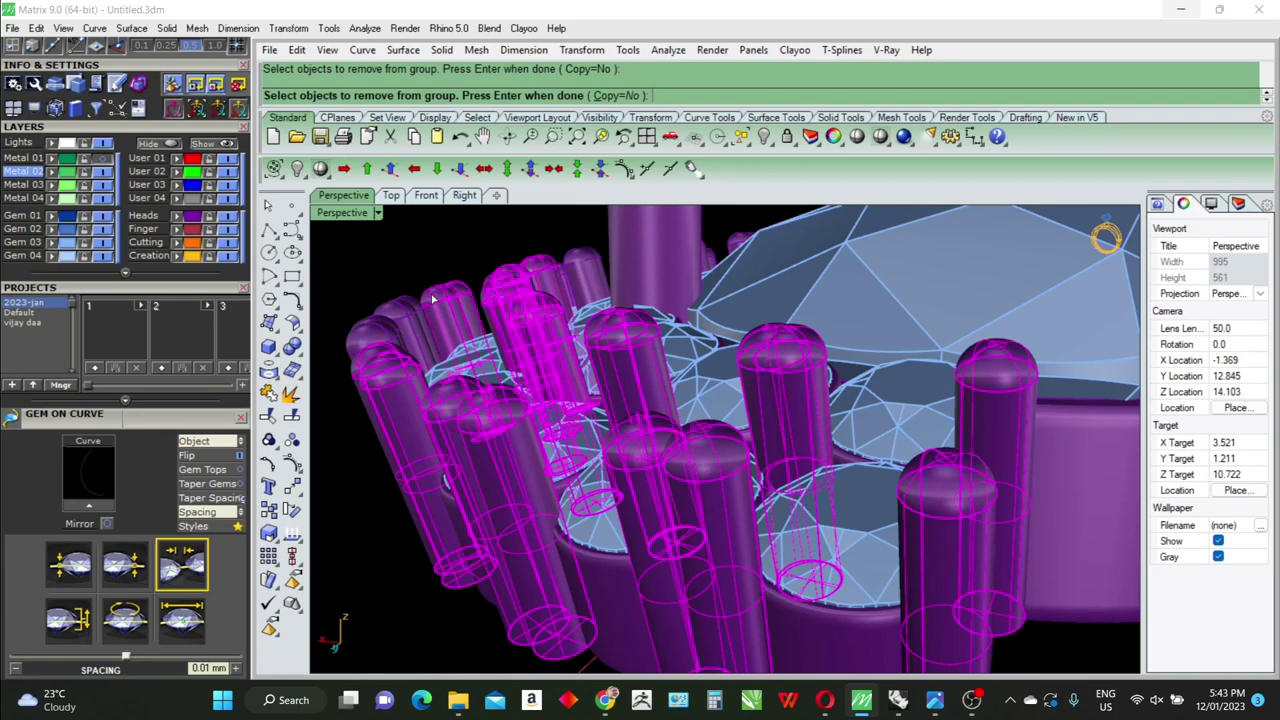
left_click_drag(381, 318, 381, 318)
Pick the remaining duplicate prongs on the front and back rows, detach and delete them
scroll(450, 320, "down", 3)
right_click_drag(450, 320, 528, 303)
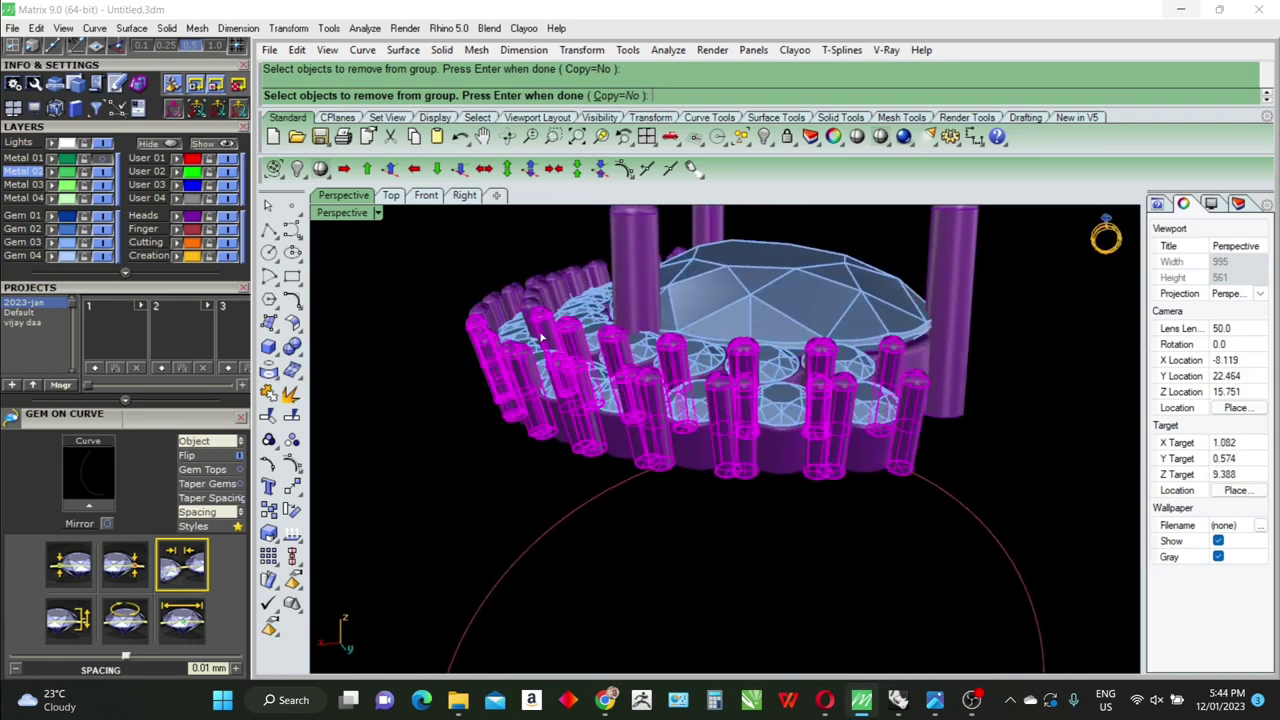
scroll(528, 303, "up", 3)
left_click(528, 303)
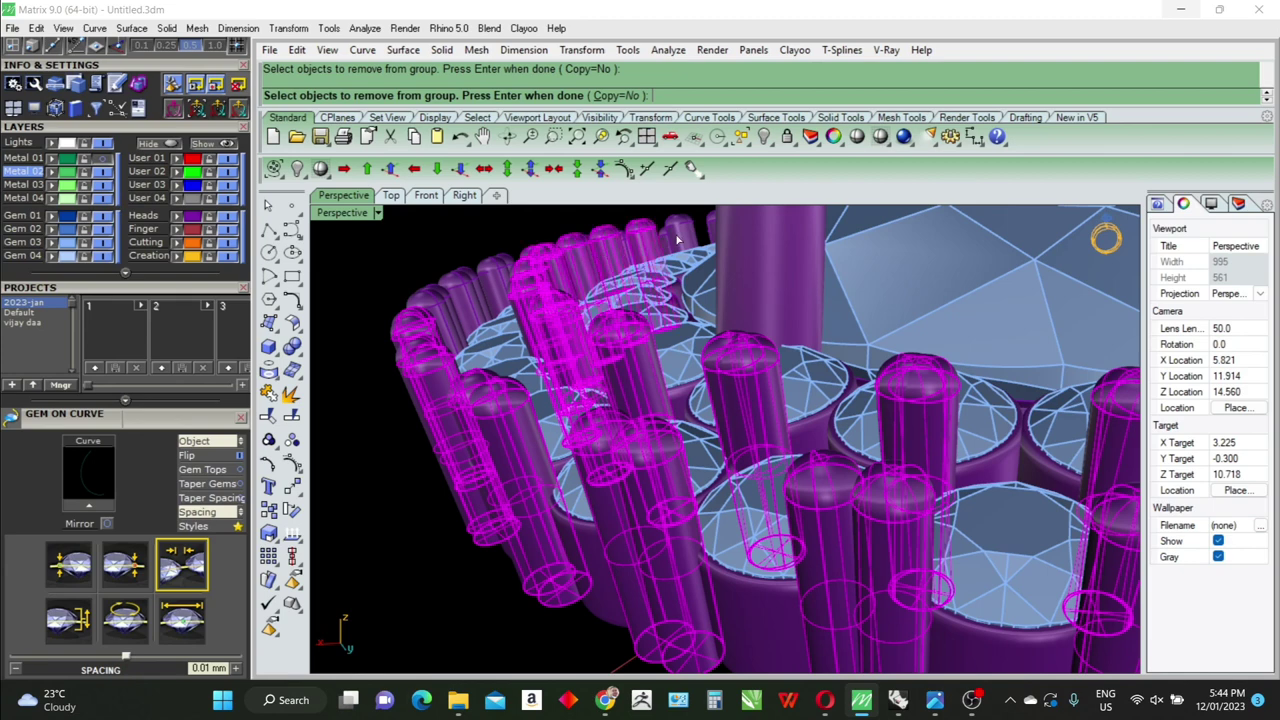
left_click(585, 257)
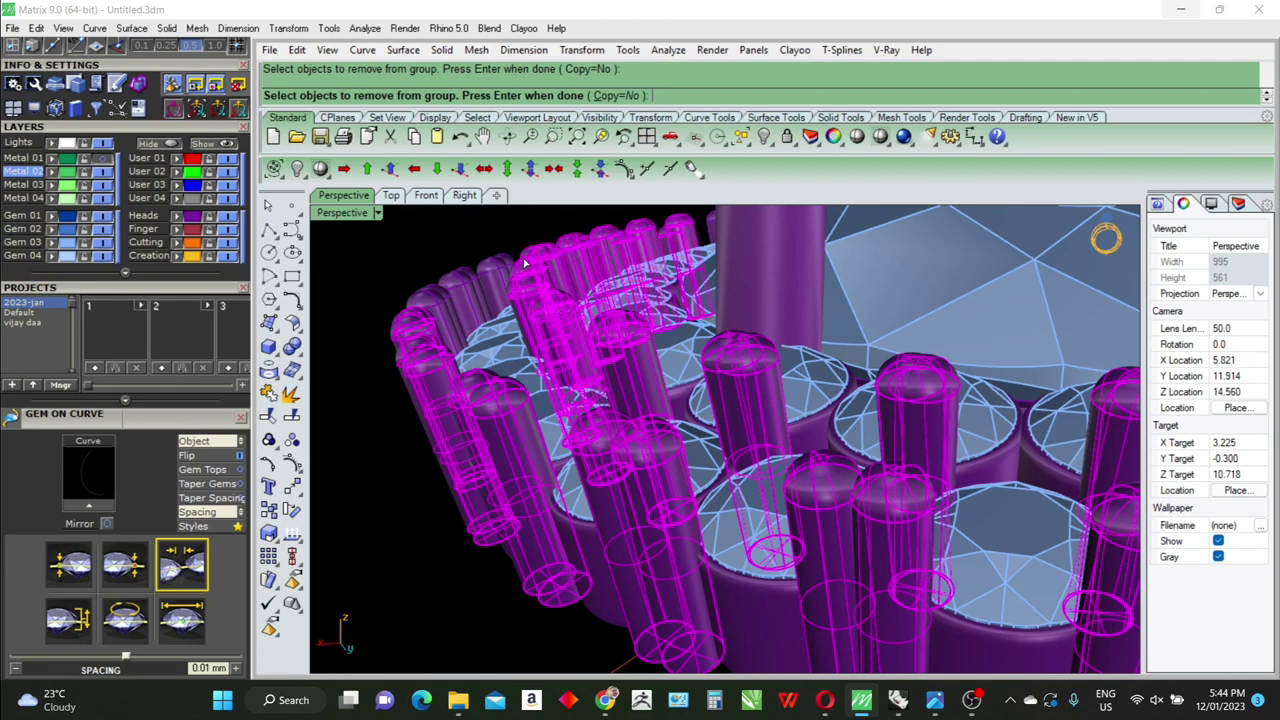
left_click(462, 282)
left_click(430, 314)
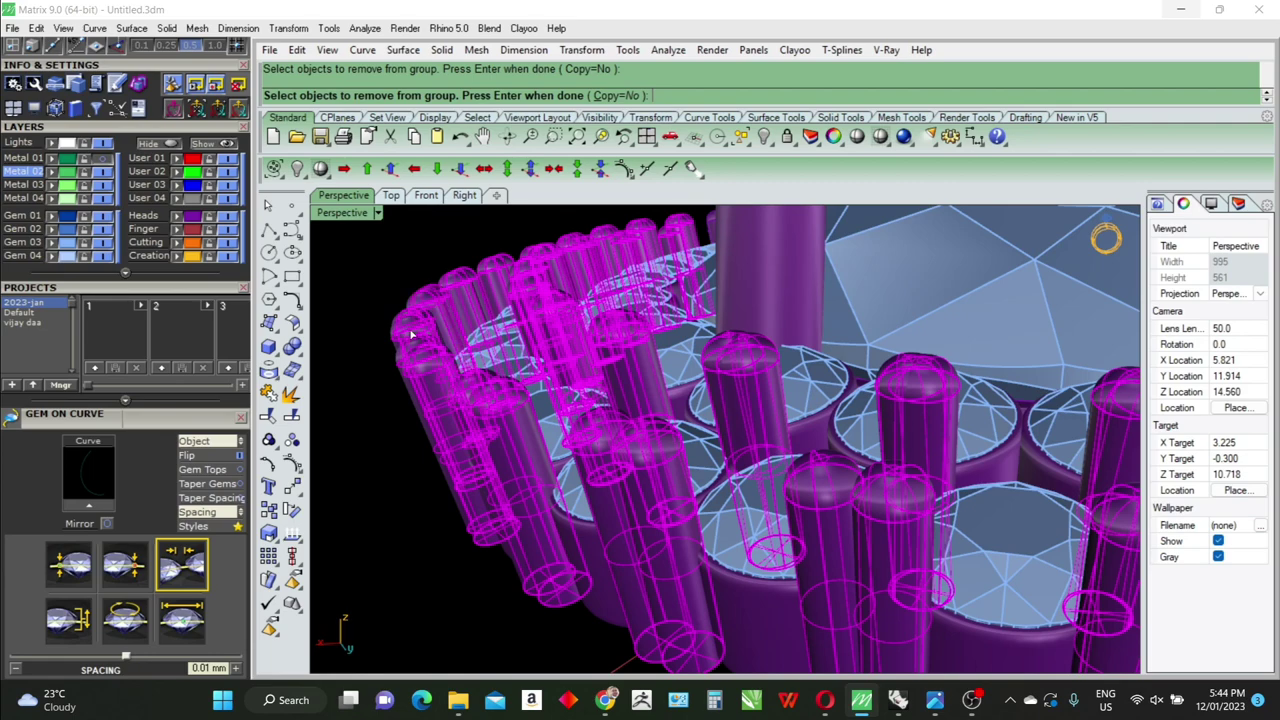
key("Return")
key("Delete")
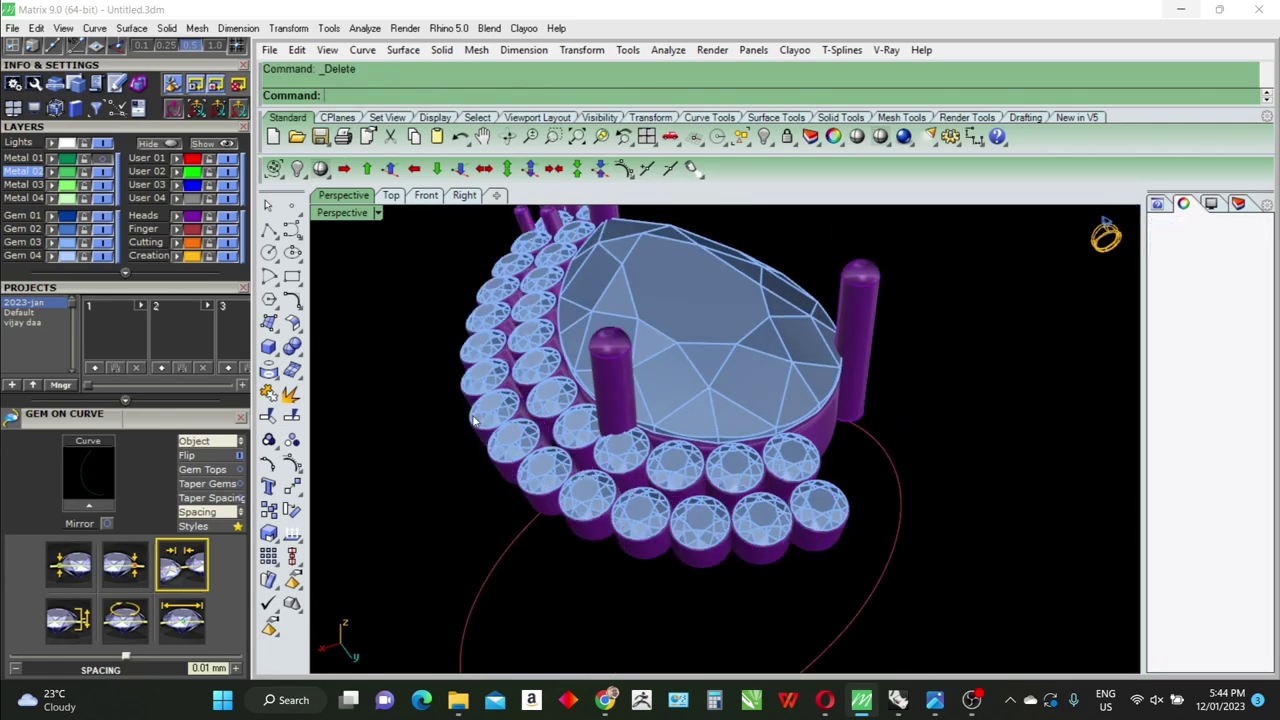
Detach and delete two more stray prongs at the halo end
right_click_drag(475, 420, 597, 377)
right_click_drag(398, 322, 382, 336)
right_click(382, 336)
type("RemoveFromGroup")
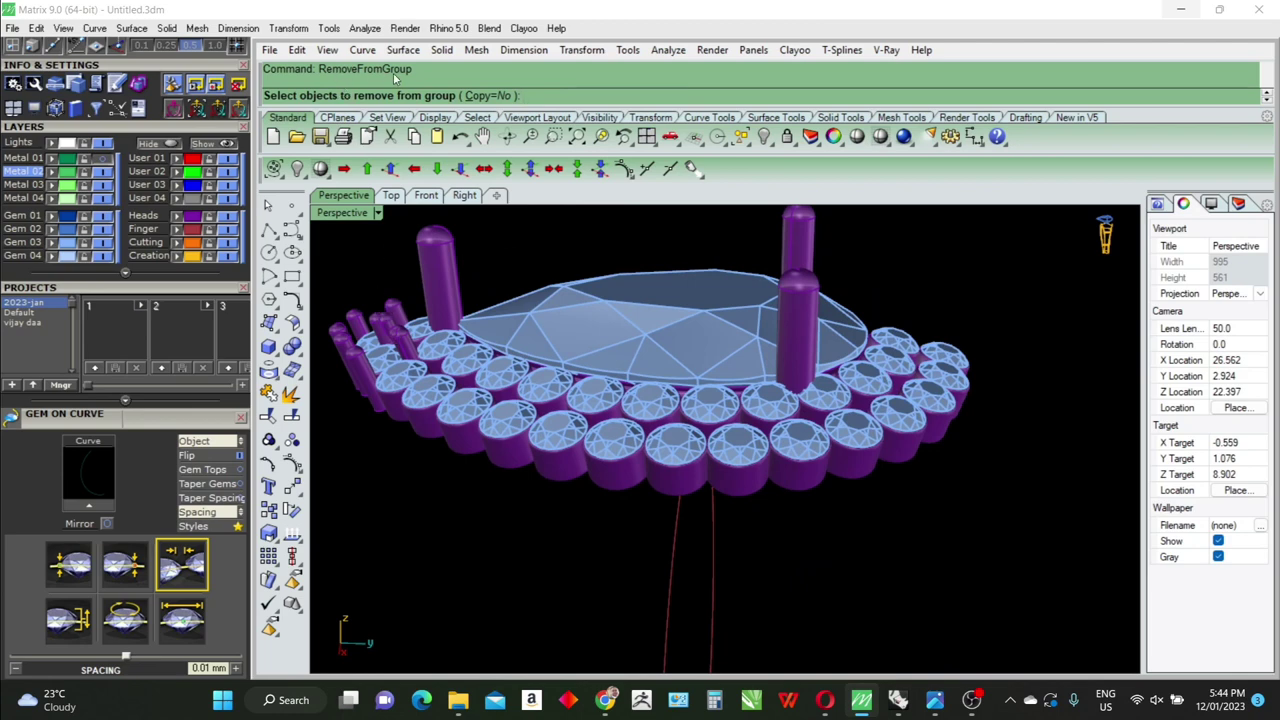
scroll(387, 330, "up", 3)
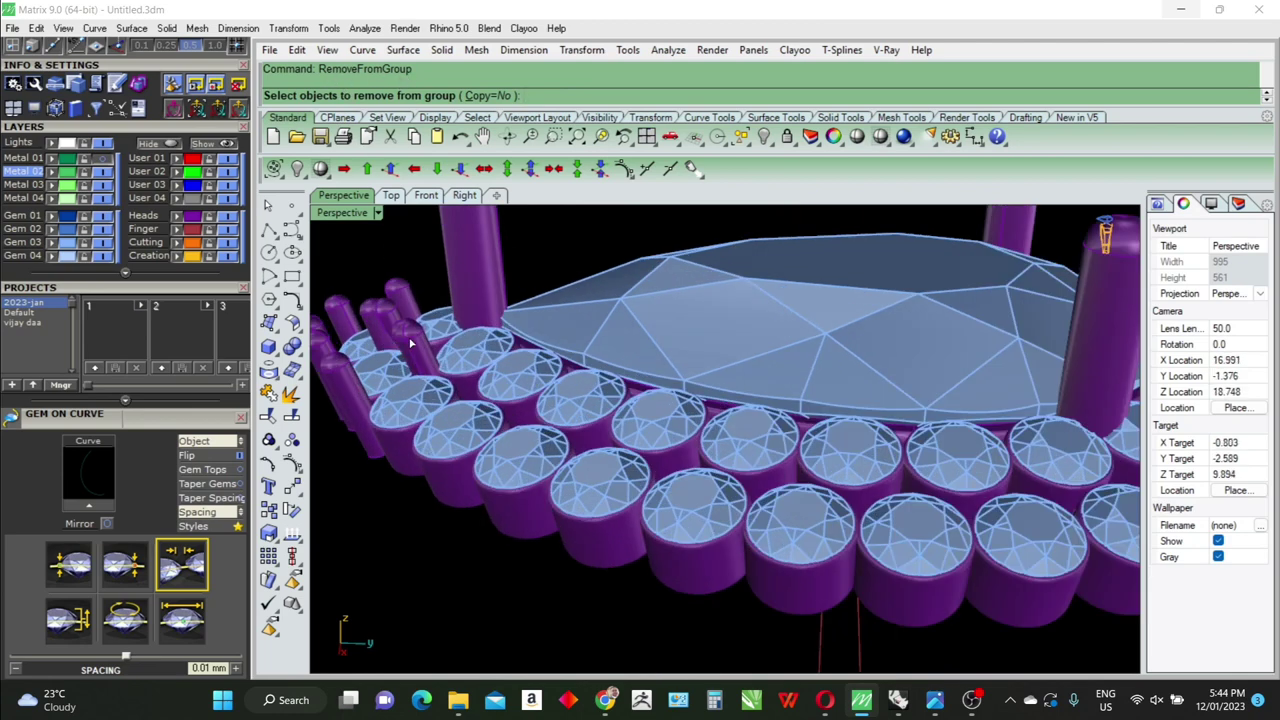
left_click(390, 320)
scroll(572, 308, "down", 3)
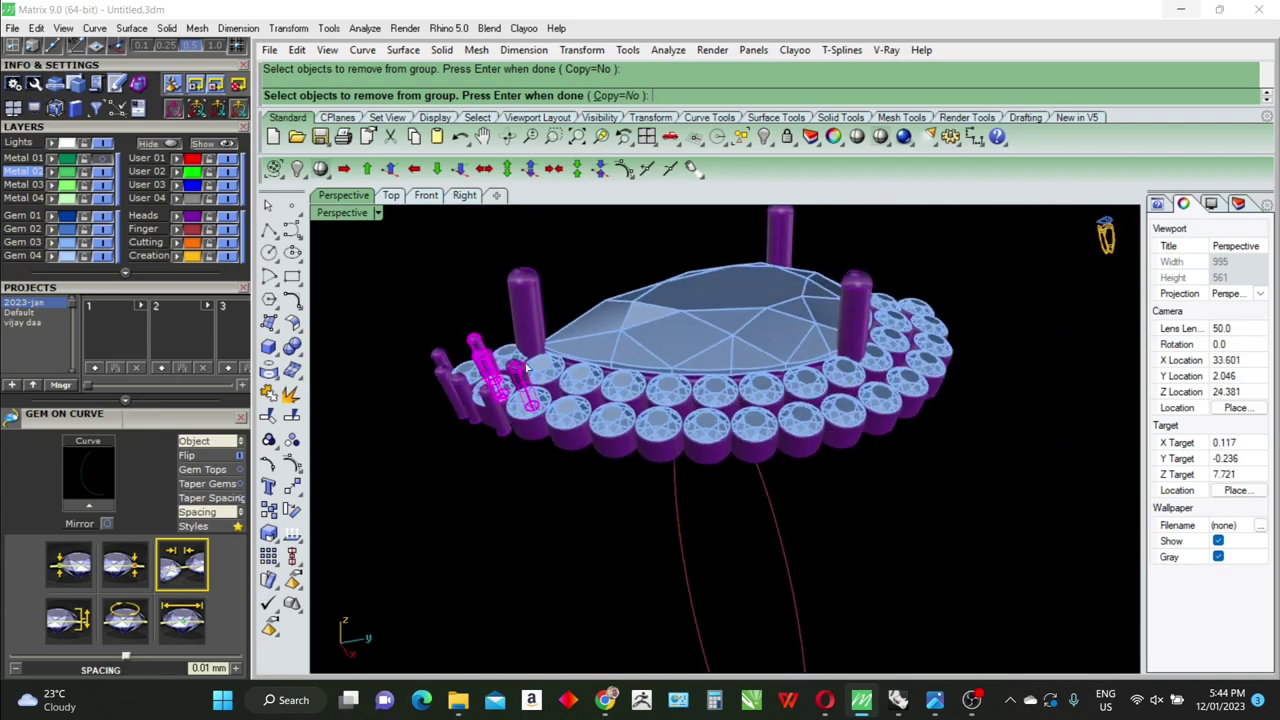
right_click_drag(572, 308, 417, 398)
scroll(417, 398, "up", 3)
left_click(417, 398)
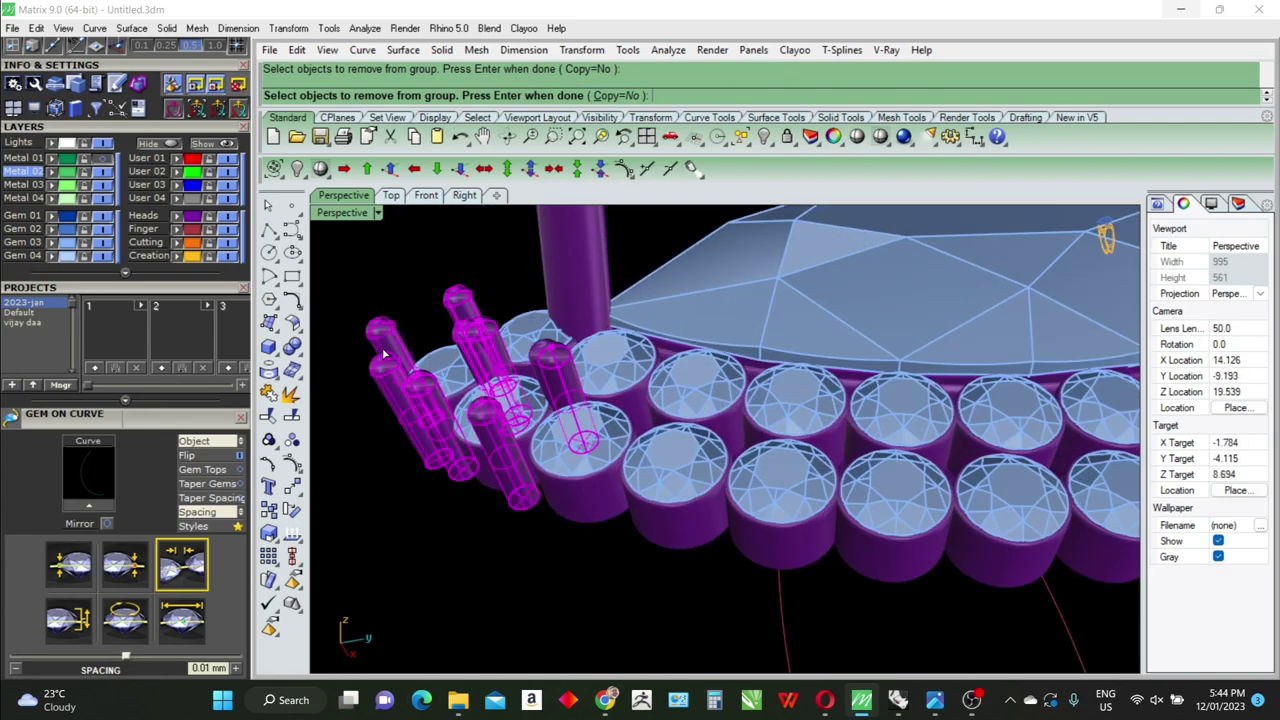
key("Return")
key("Delete")
Detach and delete the last small leftover prong near the pear's tip
scroll(391, 357, "down", 3)
right_click_drag(391, 357, 545, 418)
key("Return")
scroll(545, 418, "up", 3)
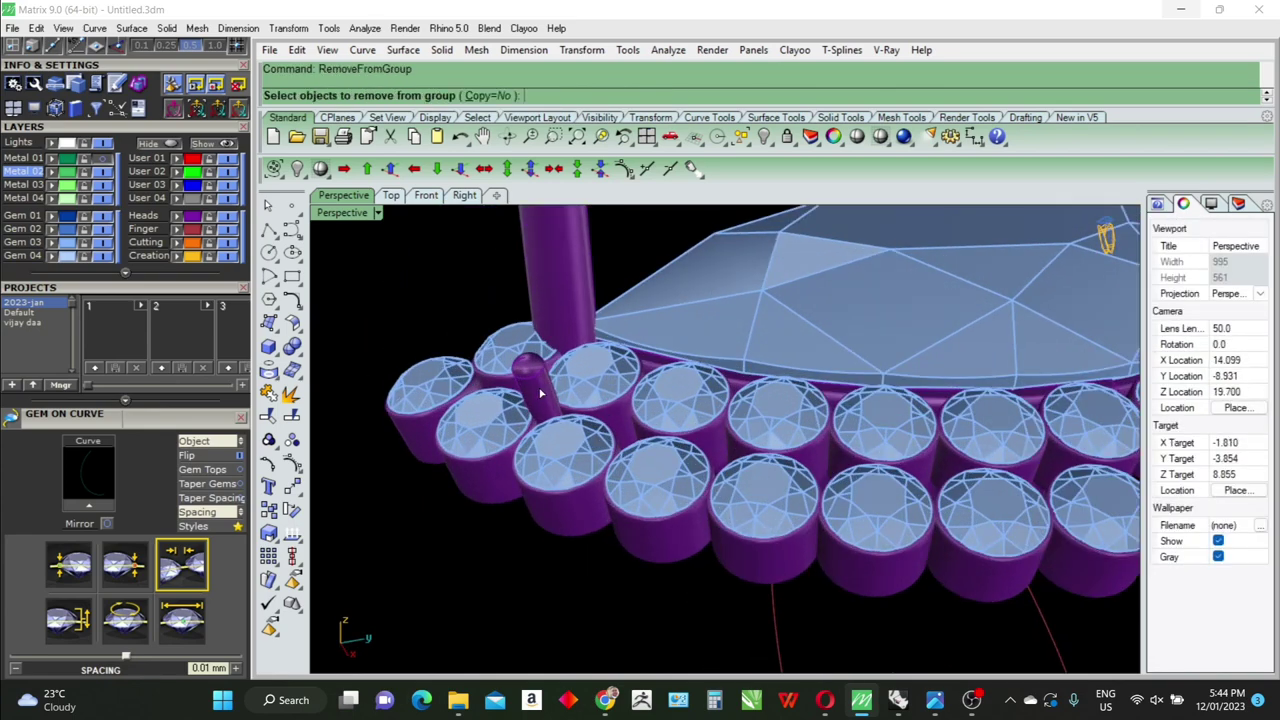
left_click(531, 402)
key("Return")
key("Delete")
scroll(531, 357, "down", 3)
mouse_move(531, 357)
right_mouse_down()
mouse_move(808, 473)
mouse_move(724, 470)
mouse_move(782, 364)
mouse_move(190, 198)
right_mouse_up()
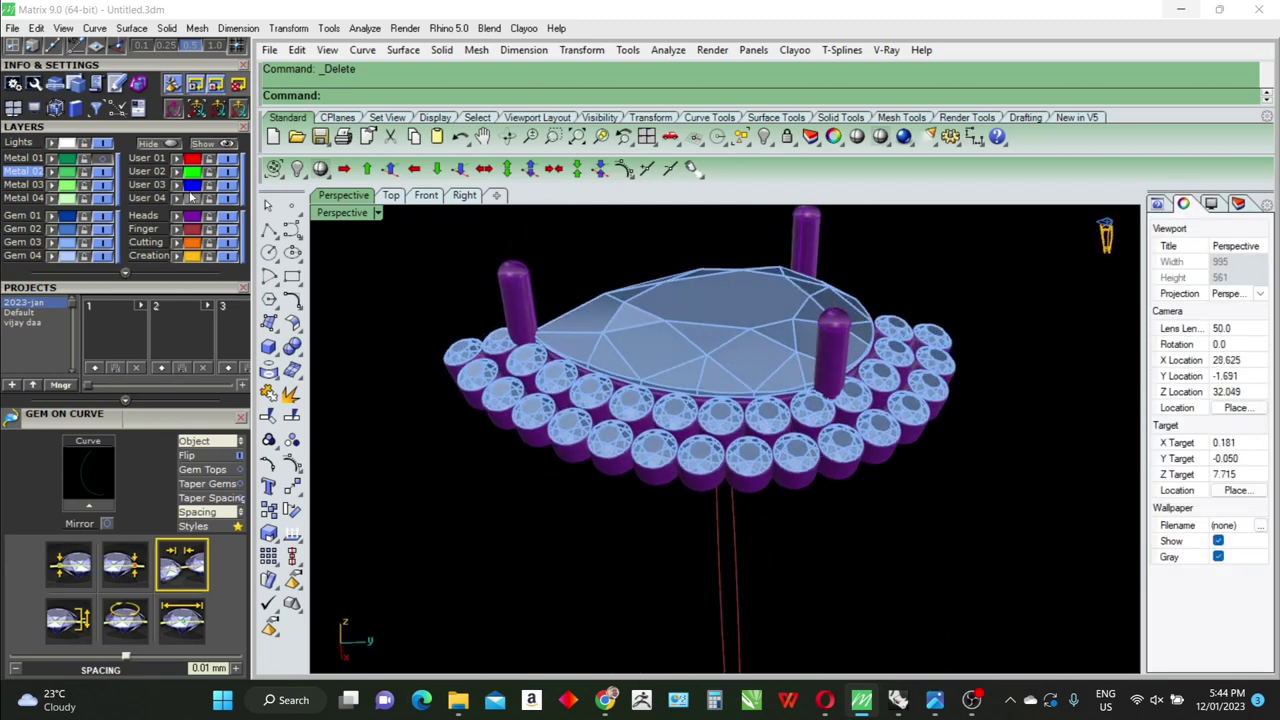
Unhide the green pear-shaped plate layer and orbit to inspect it from above and below
left_click(104, 168)
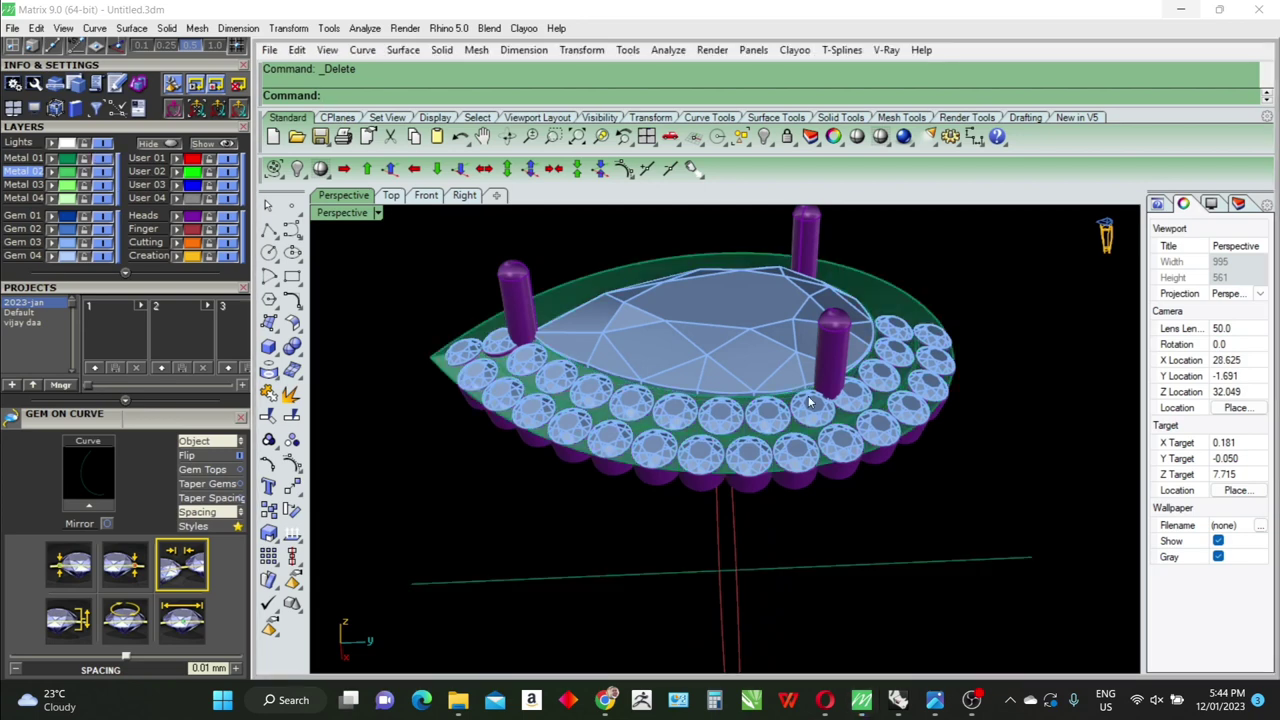
mouse_move(810, 402)
right_mouse_down()
mouse_move(517, 433)
mouse_move(517, 310)
right_mouse_up()
scroll(517, 433, "up", 5)
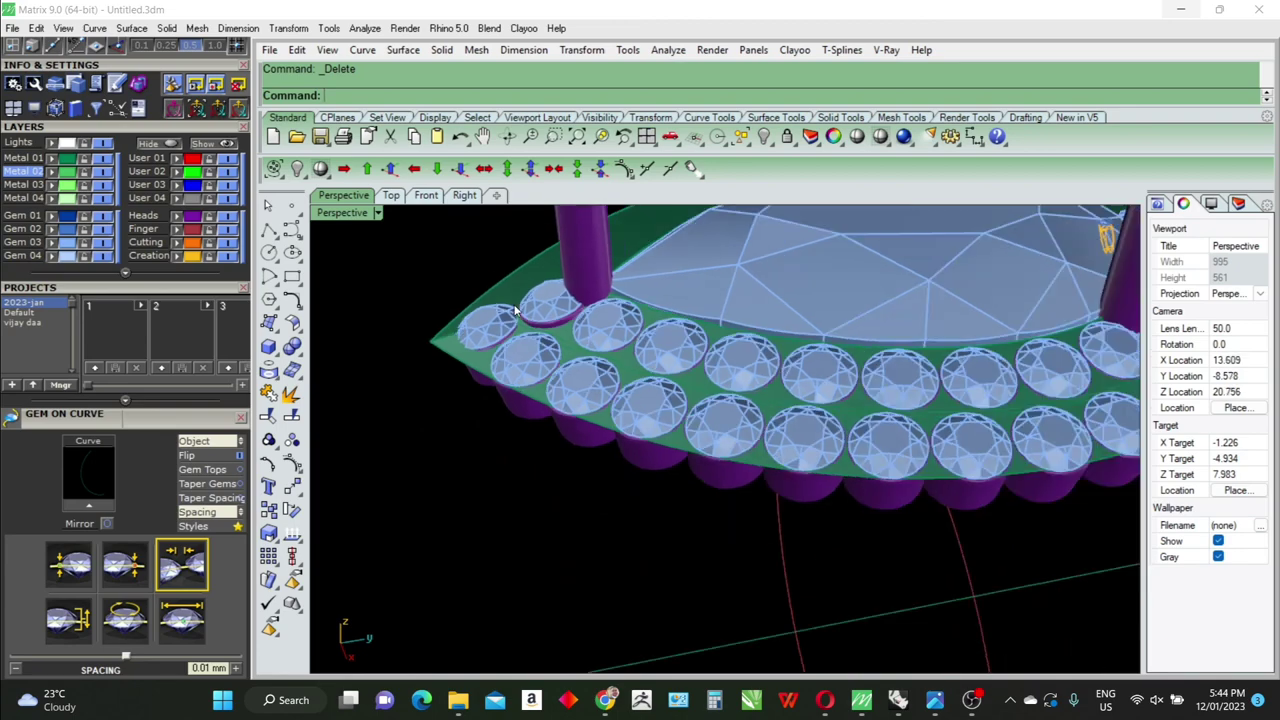
scroll(517, 310, "down", 3)
mouse_move(641, 370)
right_mouse_down()
mouse_move(649, 401)
mouse_move(897, 512)
mouse_move(752, 470)
right_mouse_up()
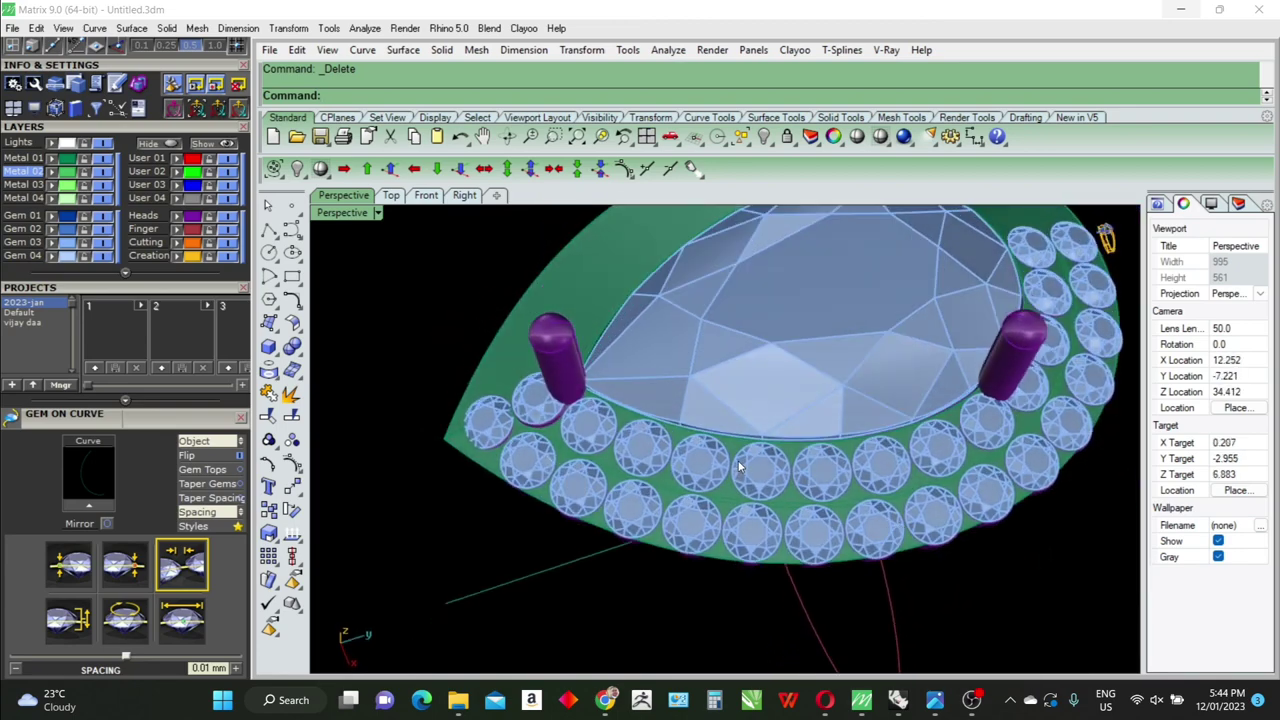
scroll(752, 470, "up", 5)
scroll(752, 470, "down", 1)
scroll(693, 400, "down", 3)
right_click_drag(693, 400, 631, 323)
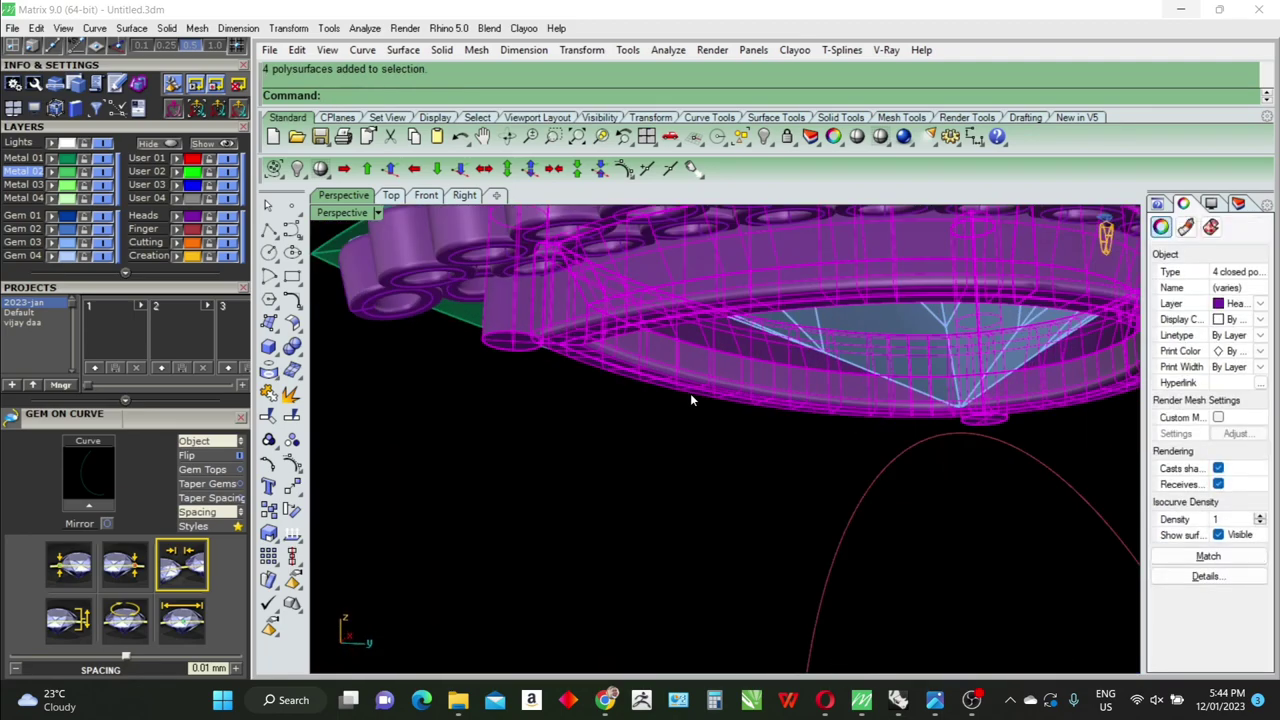
Raise the pear centre setting with Move 0,0,1, repeated several times, then deselect it
mouse_move(555, 318)
right_mouse_down()
mouse_move(865, 361)
mouse_move(815, 485)
mouse_move(711, 503)
right_mouse_up()
left_click(865, 361, "shift")
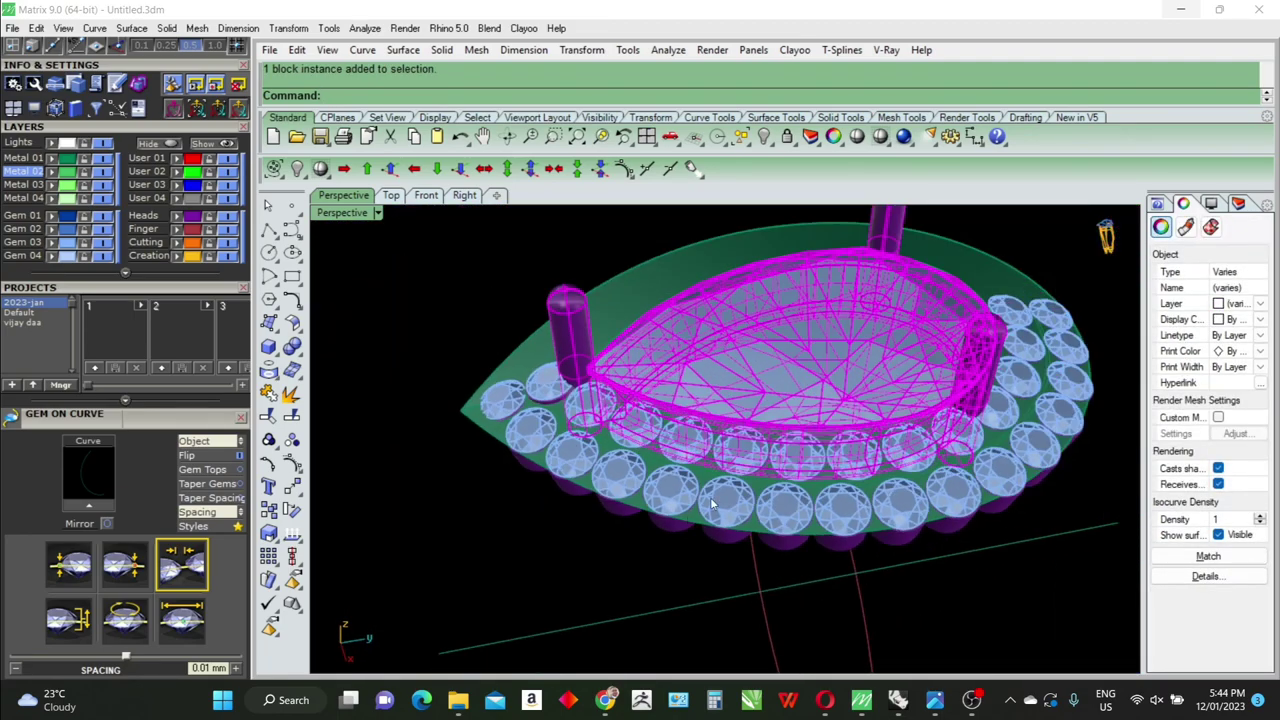
left_click(391, 170)
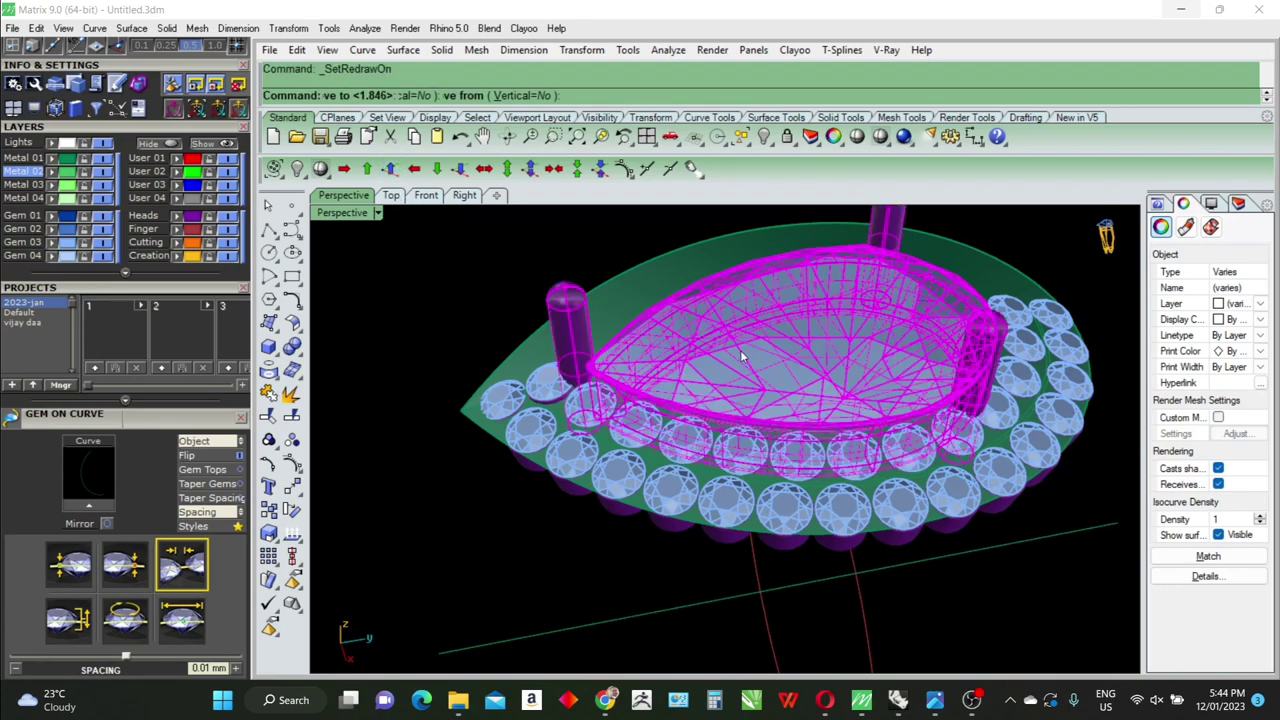
right_click(740, 350)
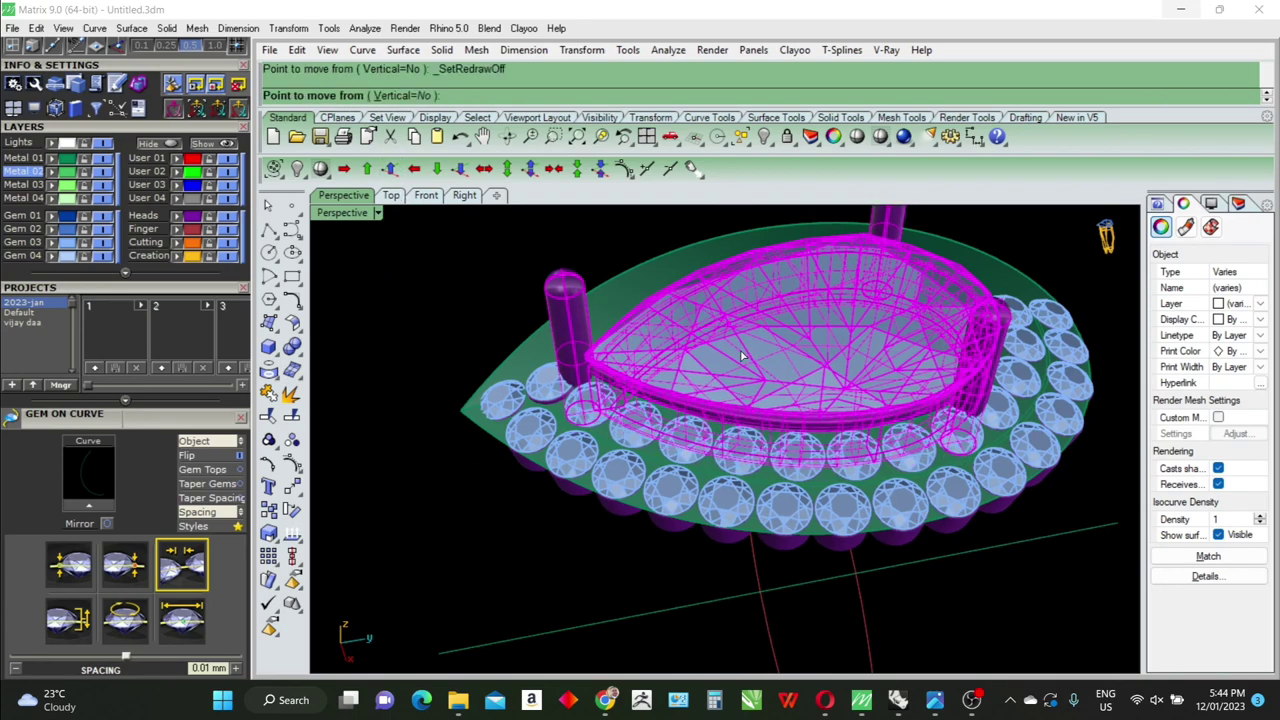
right_click(740, 350)
right_click(740, 350)
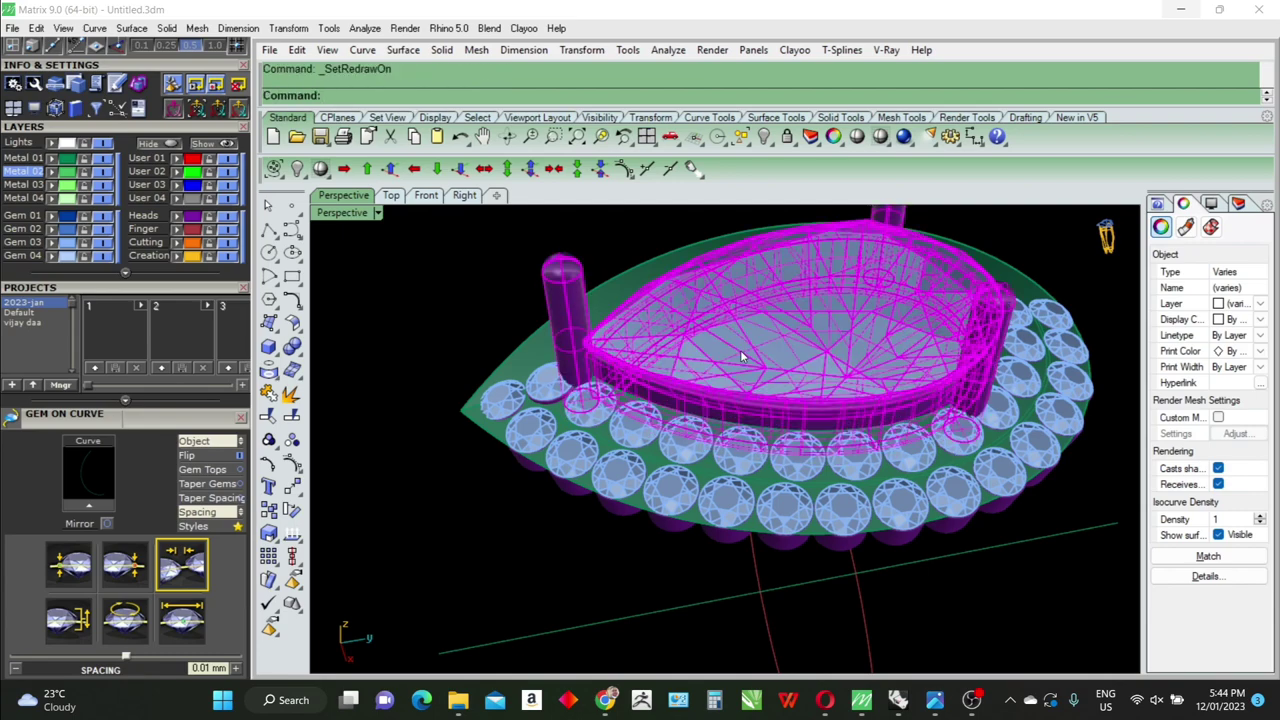
right_click(741, 356)
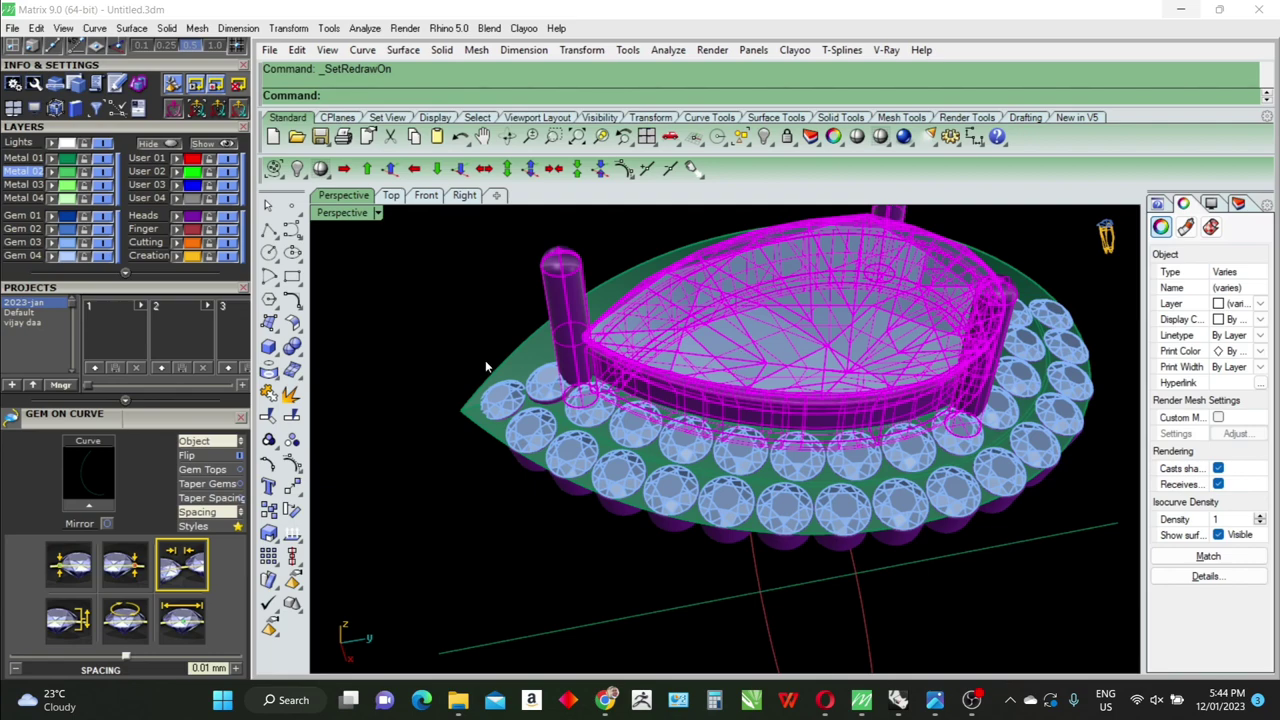
left_click(405, 330)
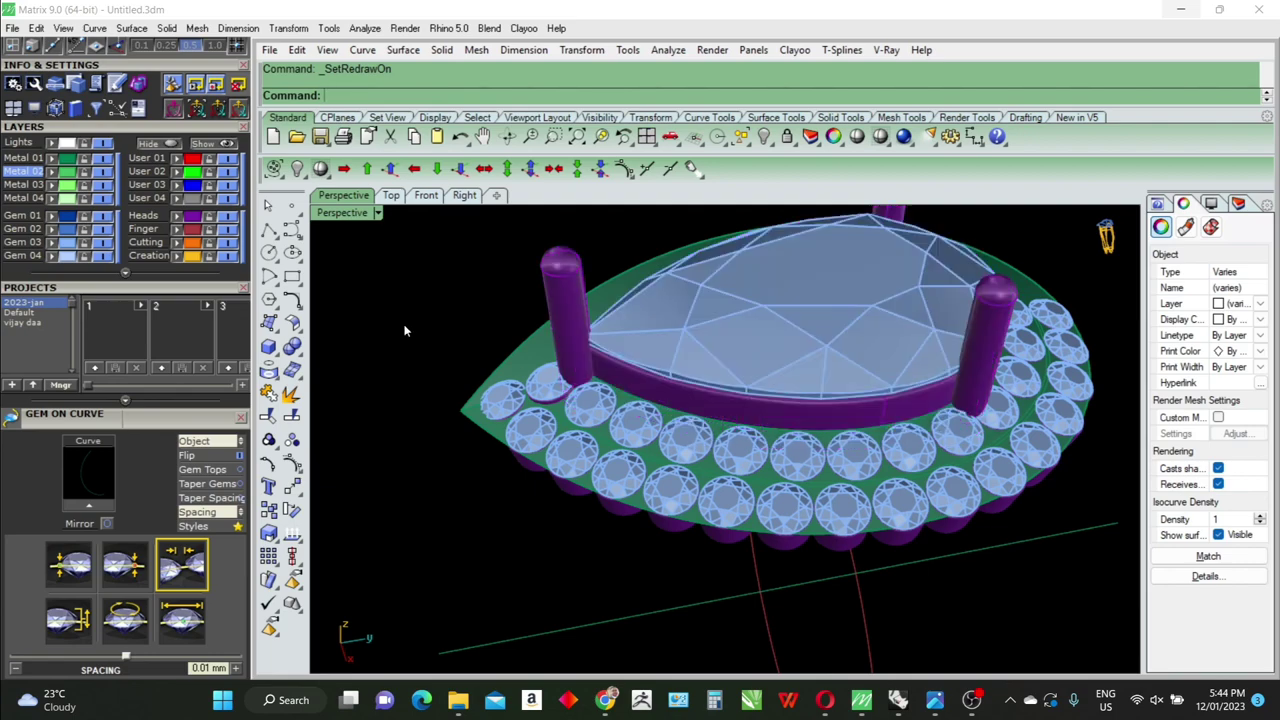
right_click_drag(405, 330, 771, 487)
scroll(650, 528, "up", 2)
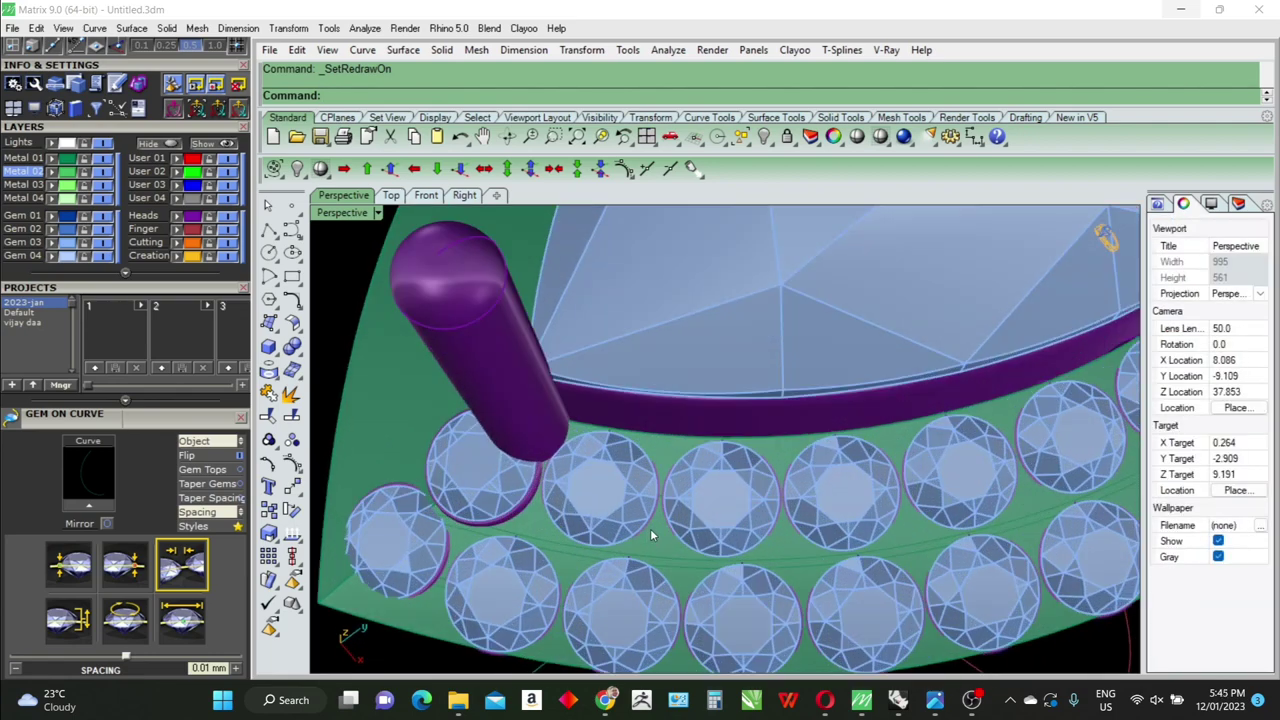
scroll(670, 525, "up", 2)
Start Prong on Surface on the green halo plate, flipped to rounded tops, with 0.55 diameter
scroll(699, 521, "up", 2)
left_click(687, 536)
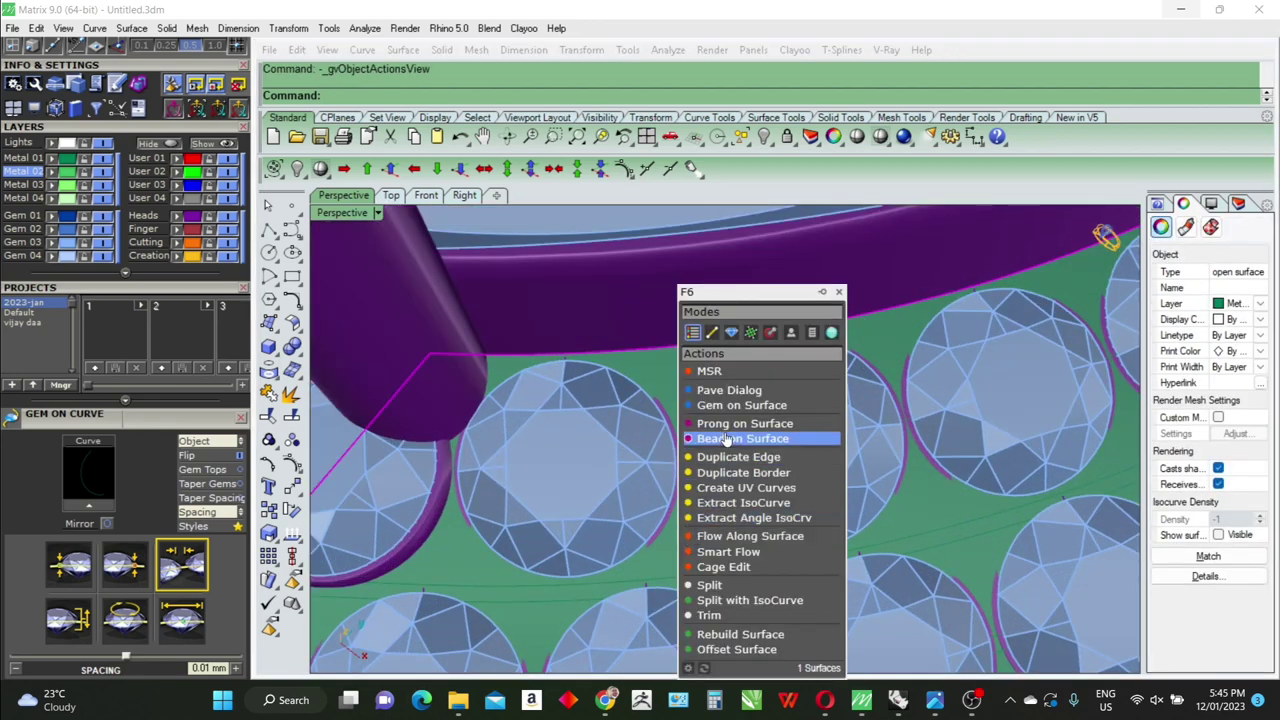
left_click(728, 432)
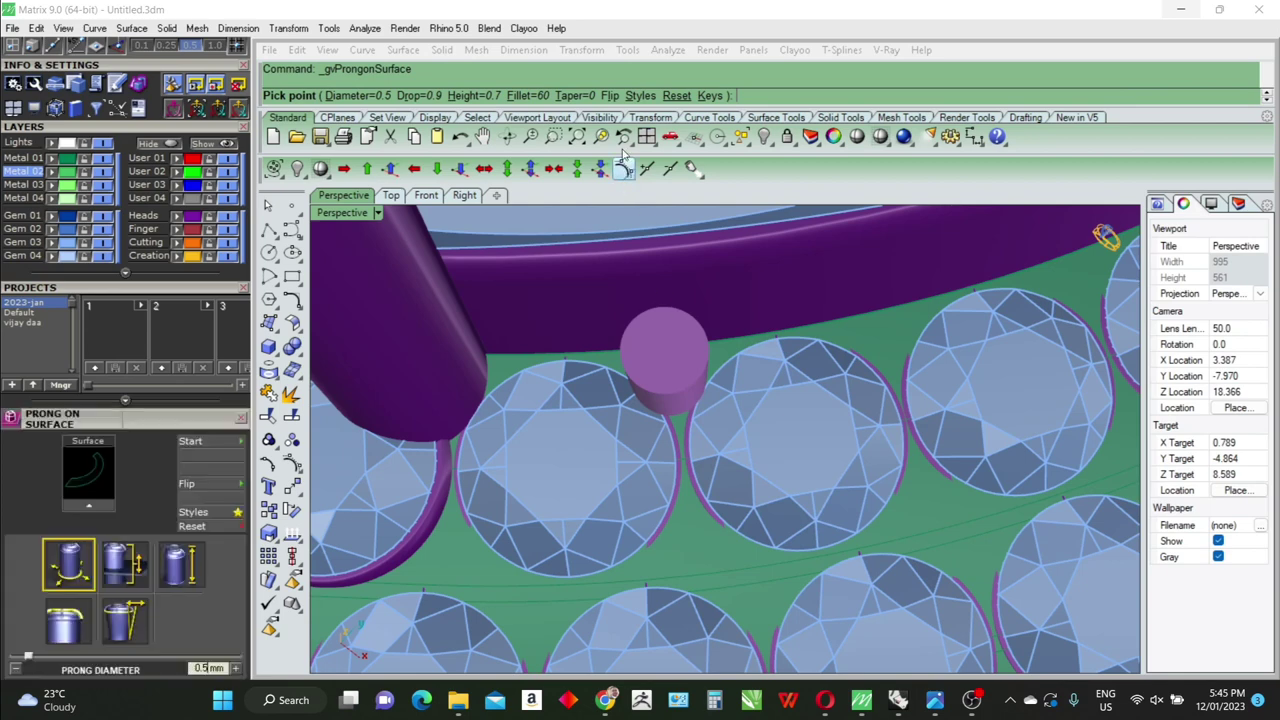
left_click(608, 96)
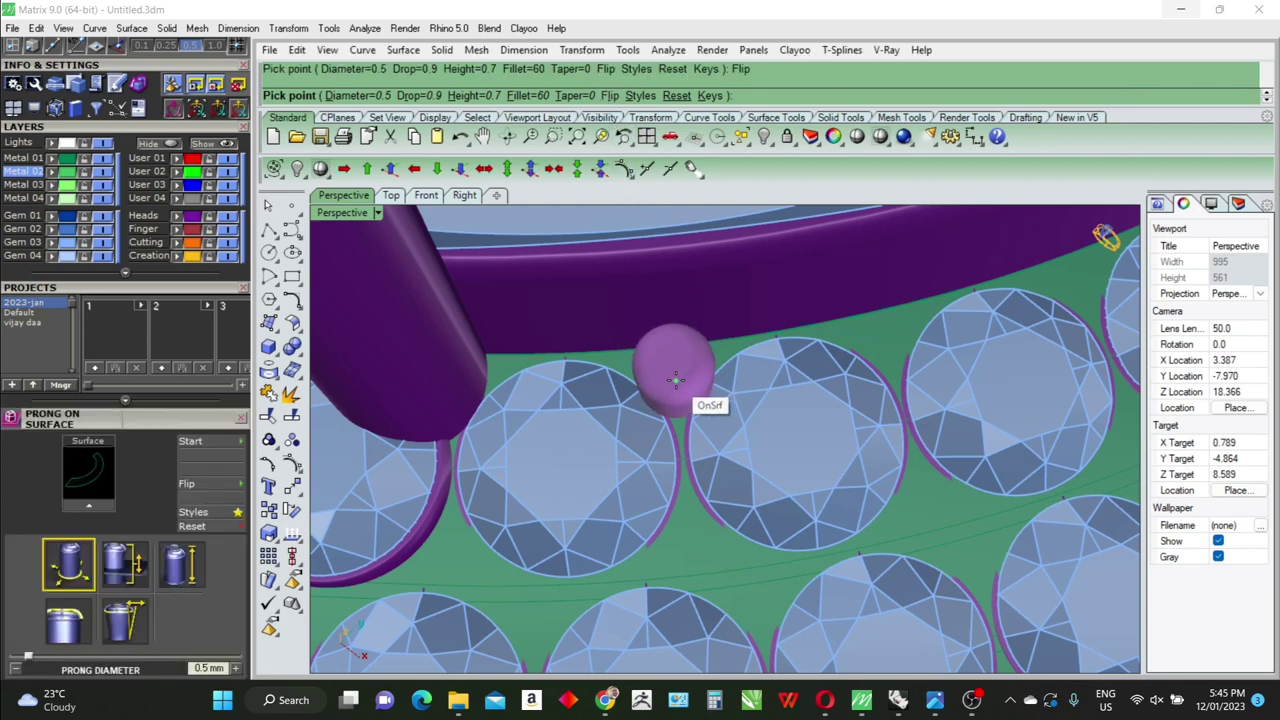
key("Up")
scroll(675, 379, "down", 3)
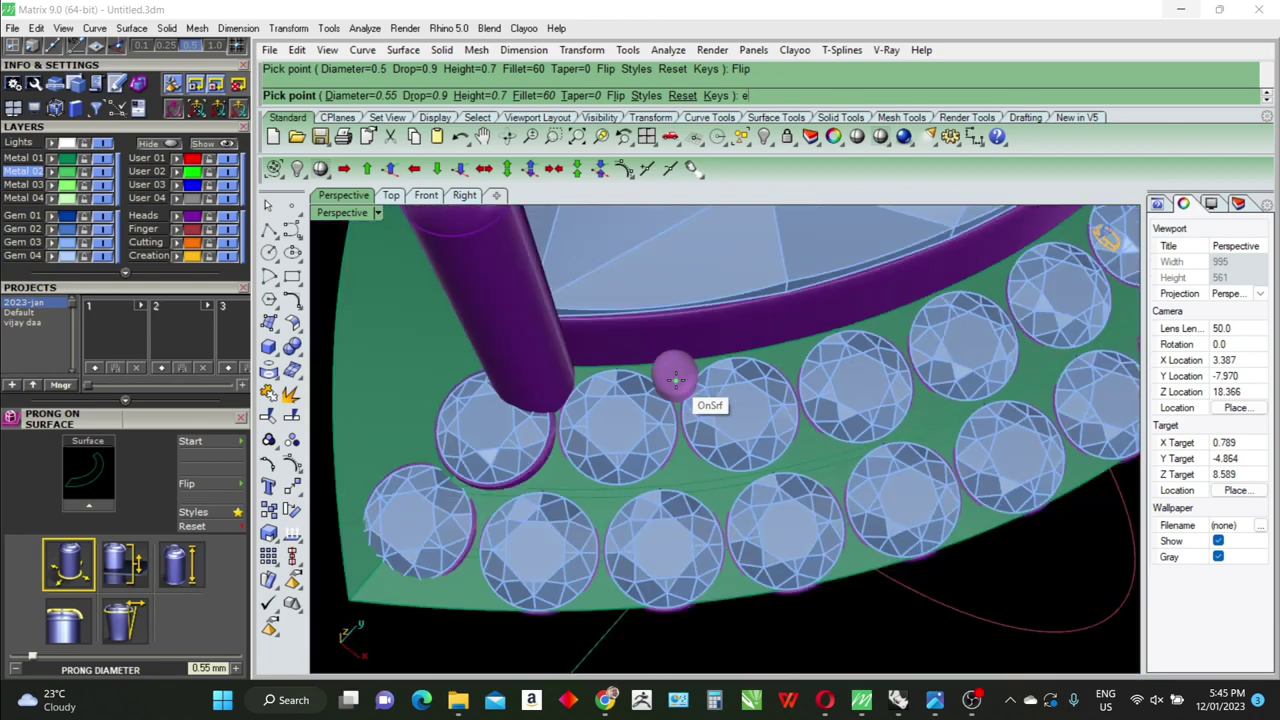
right_click_drag(677, 366, 685, 323)
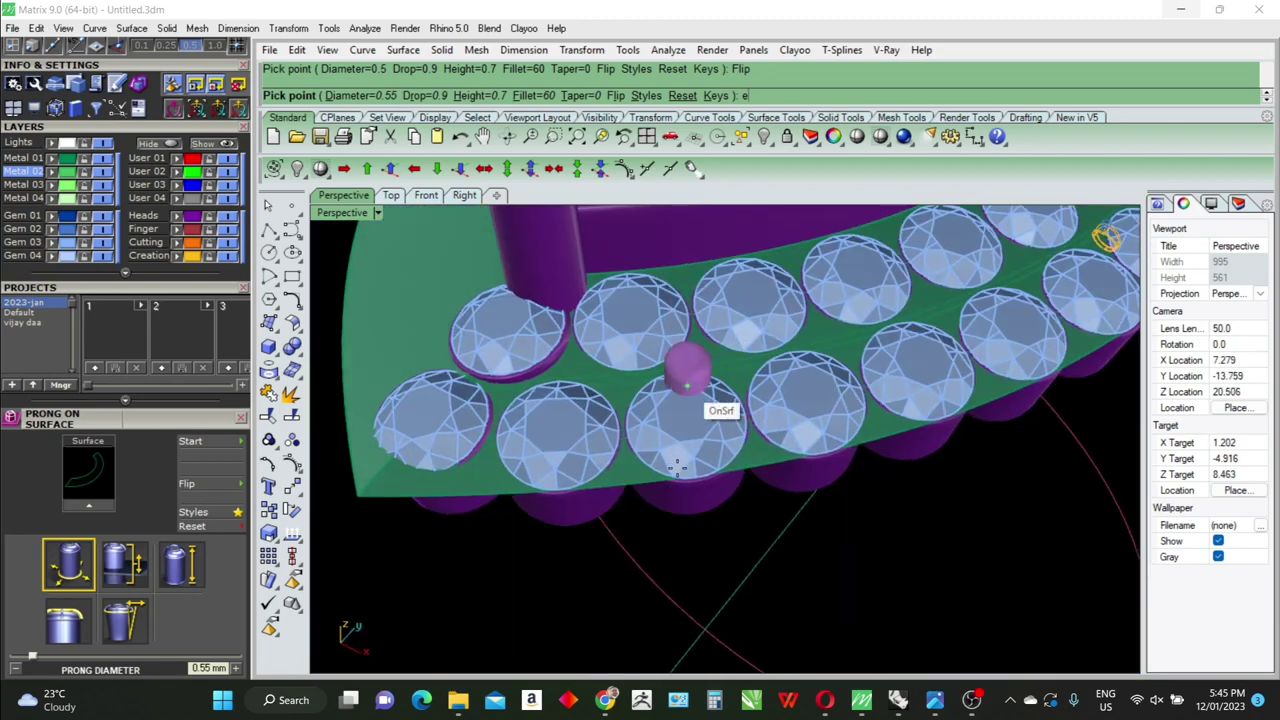
scroll(684, 420, "down", 3)
mouse_move(686, 443)
right_mouse_down()
mouse_move(686, 371)
mouse_move(701, 364)
right_mouse_up()
scroll(705, 380, "up", 5)
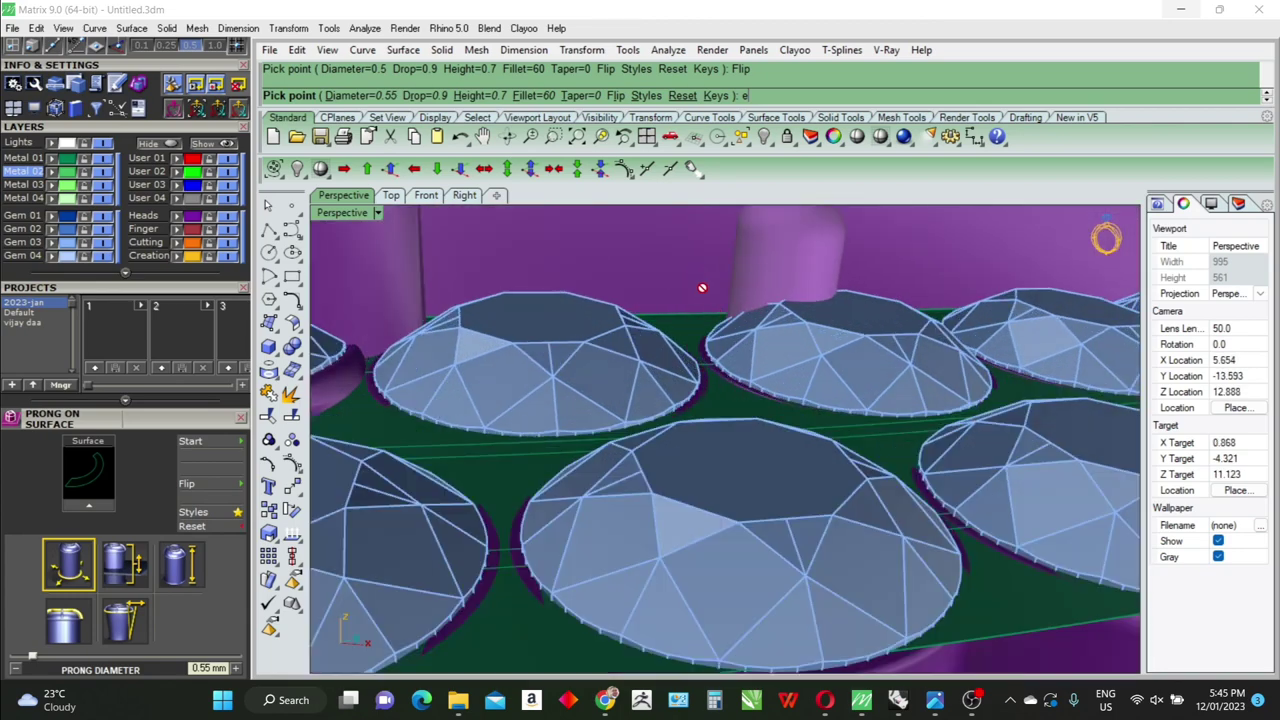
scroll(710, 393, "down", 3)
mouse_move(737, 412)
right_mouse_down()
mouse_move(765, 362)
mouse_move(760, 269)
right_mouse_up()
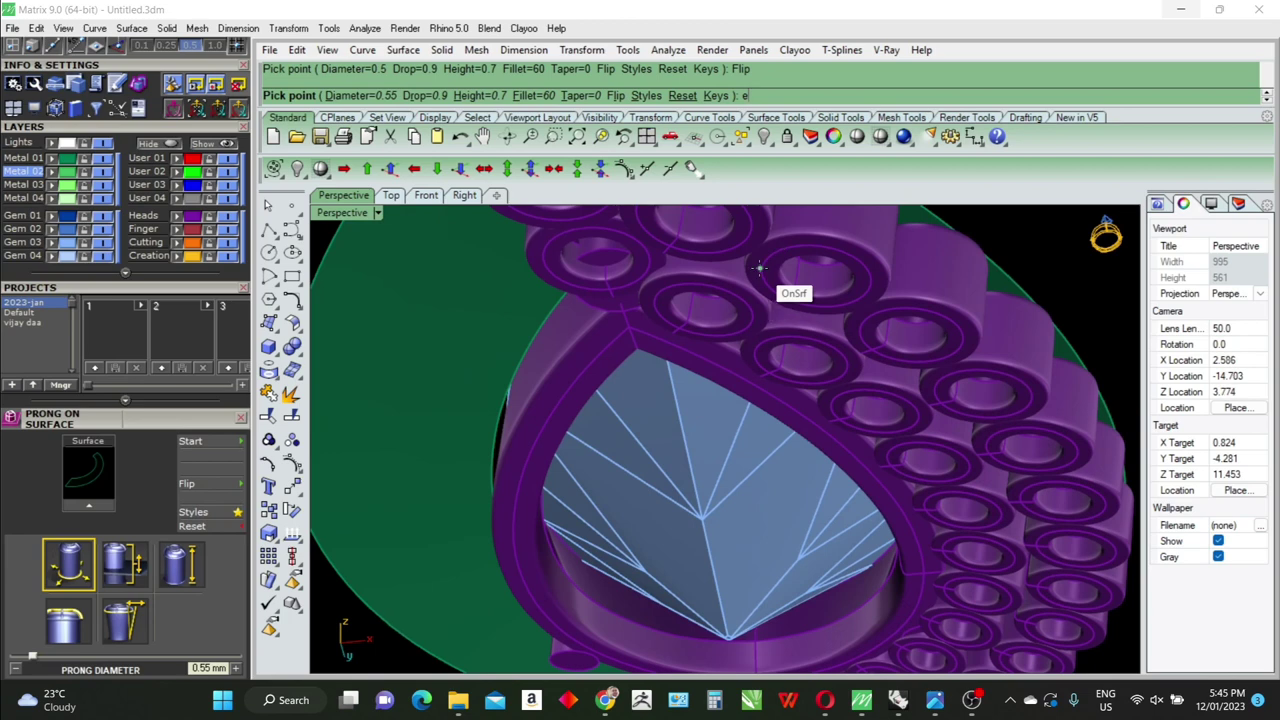
Set the prong drop depth, trying 1.2 before settling on 1
left_click(424, 96)
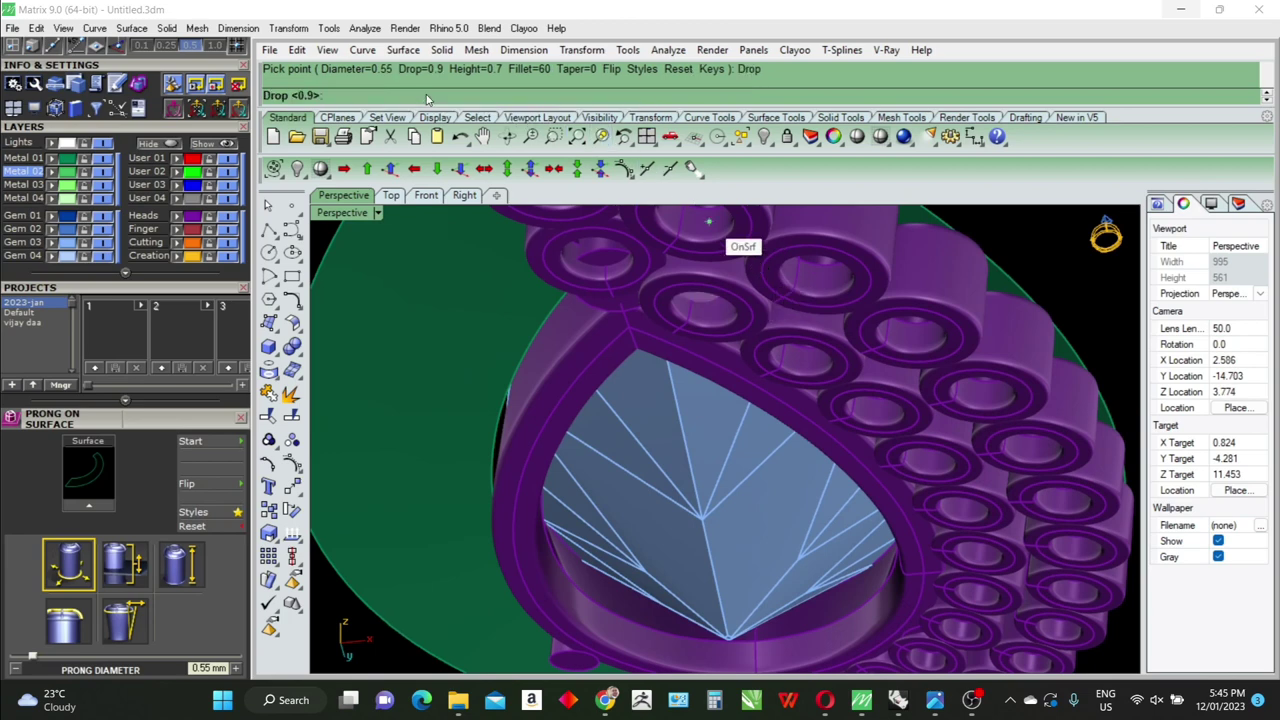
type("1.2")
key("Return")
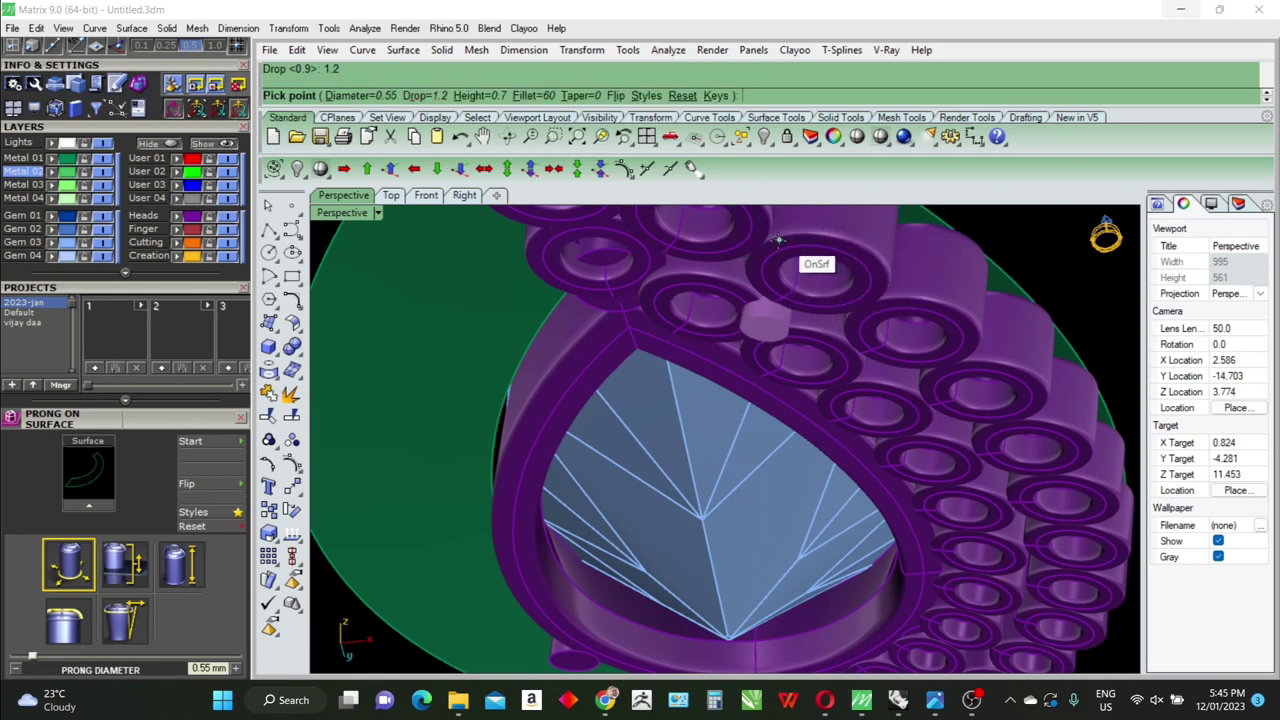
left_click(424, 96)
type("1")
key("Return")
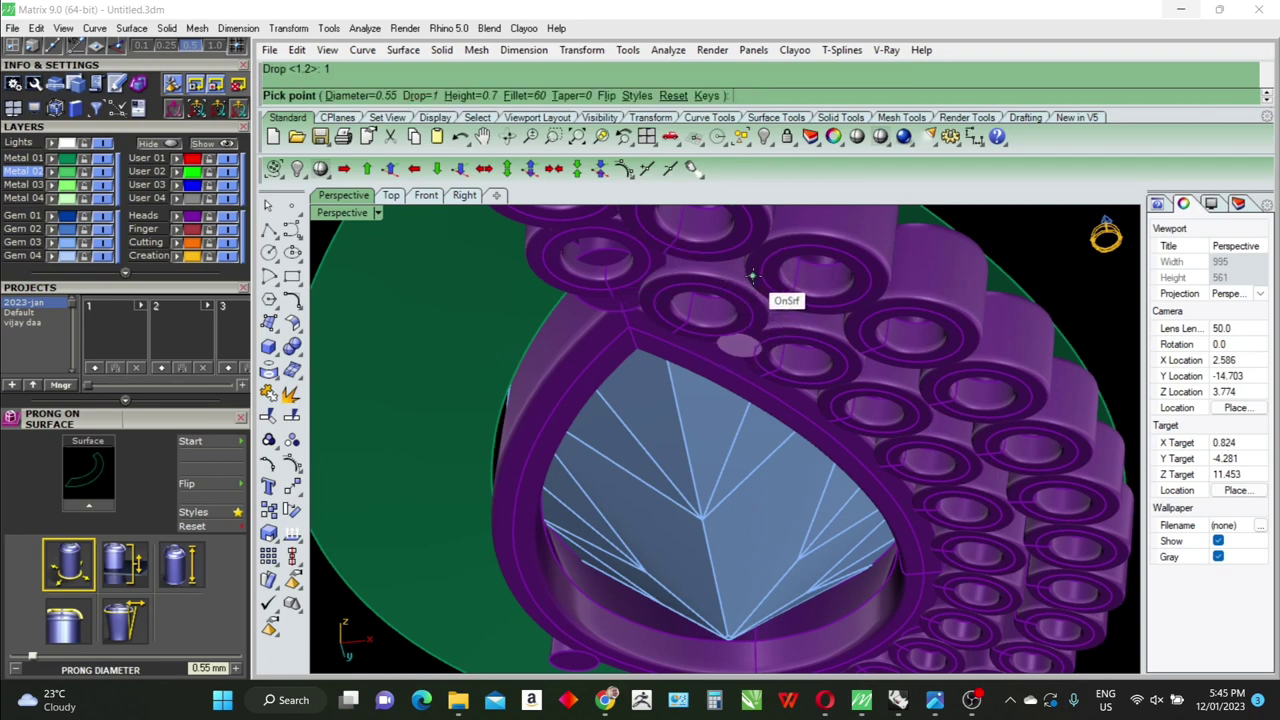
right_click_drag(752, 276, 712, 372)
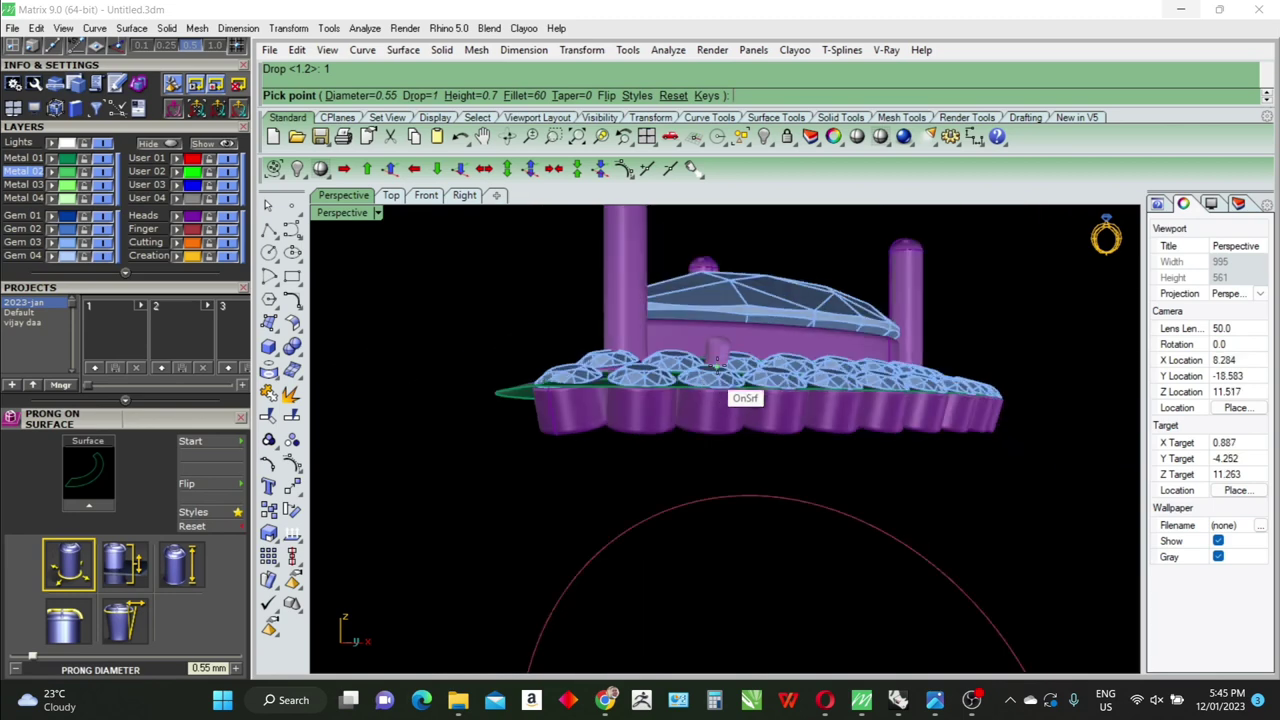
Zoom in on the inner halo and place a 0.55 mm bead prong between two stones
right_click_drag(712, 428, 667, 482)
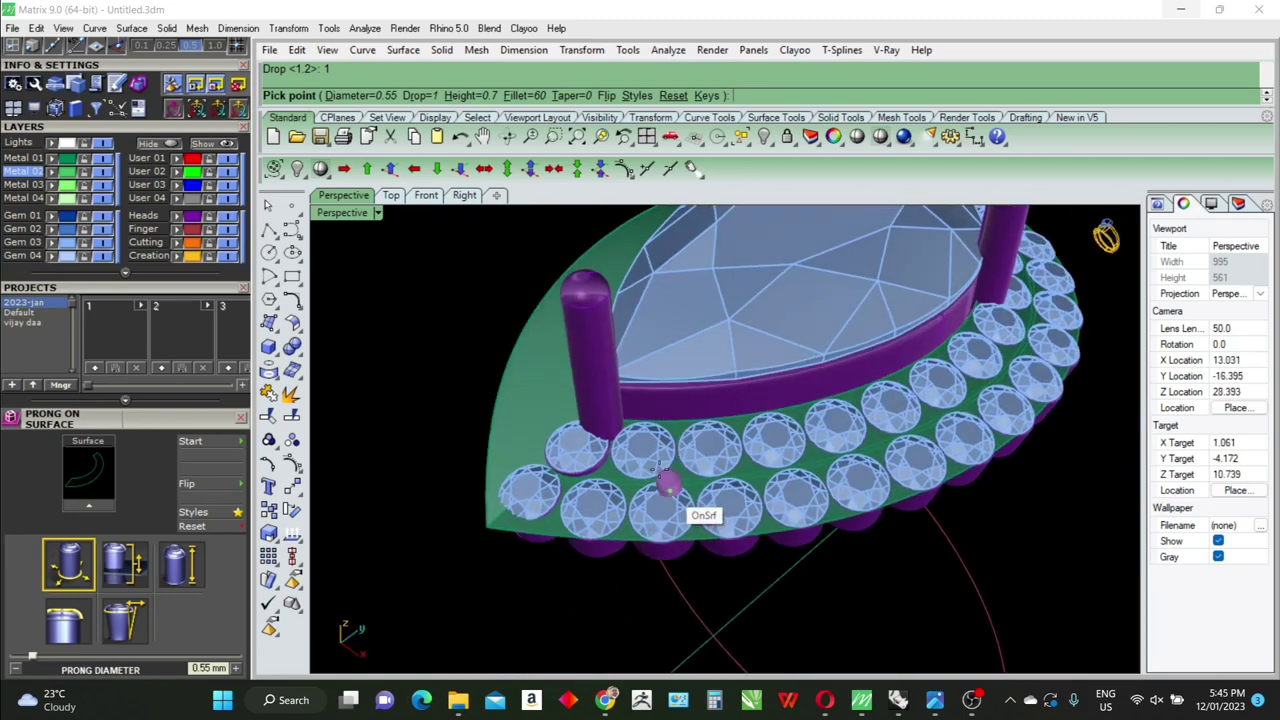
scroll(675, 450, "up", 2)
scroll(681, 425, "up", 2)
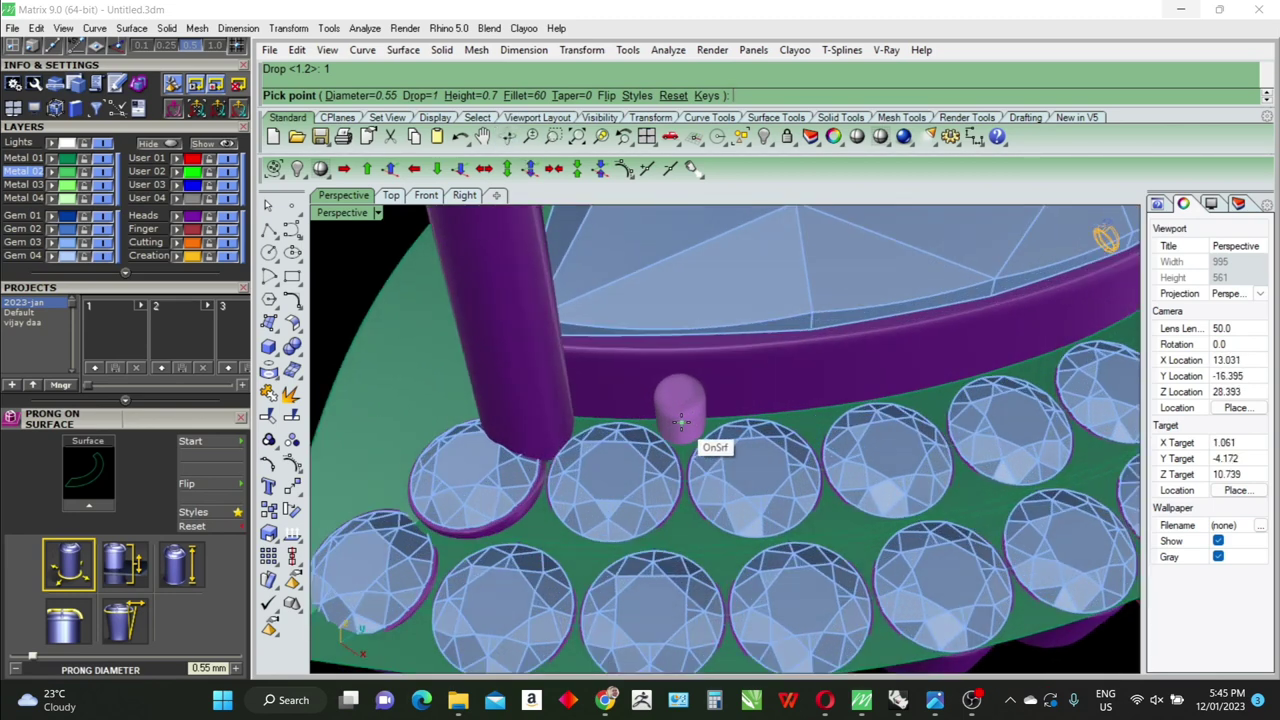
scroll(682, 428, "up", 2)
scroll(683, 435, "down", 3)
scroll(686, 446, "up", 1)
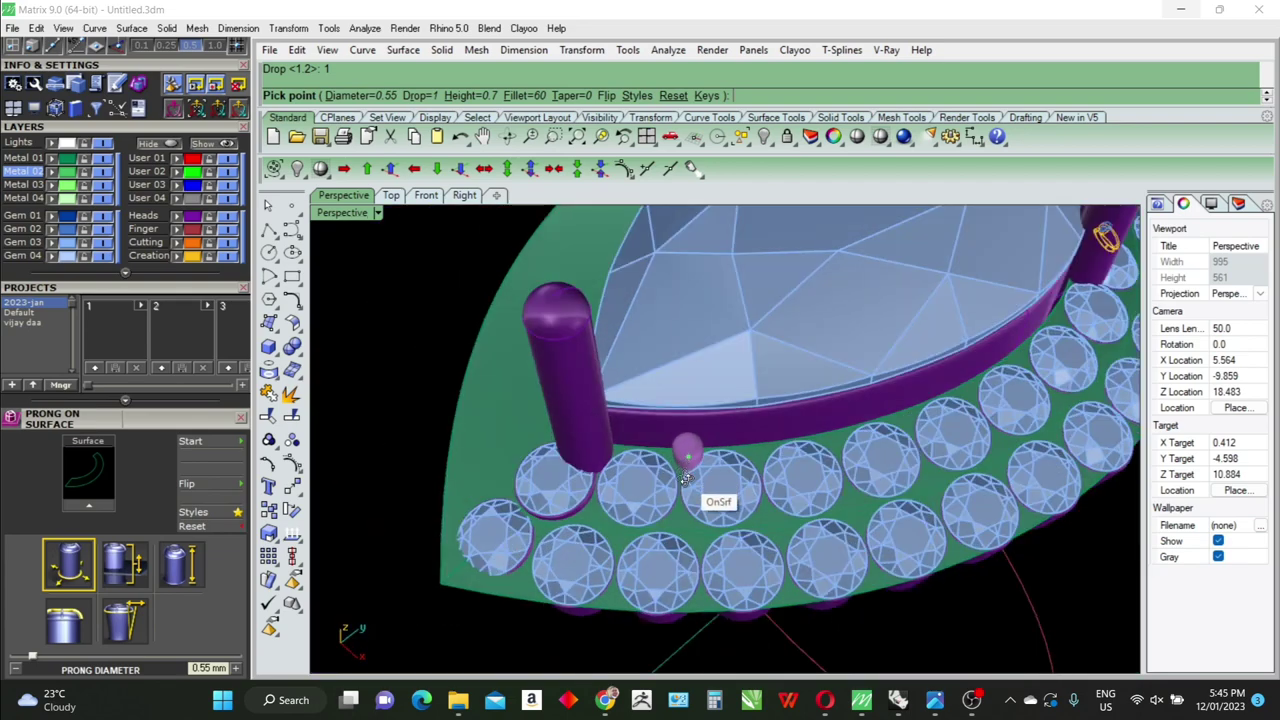
scroll(680, 474, "up", 1)
scroll(676, 481, "up", 3)
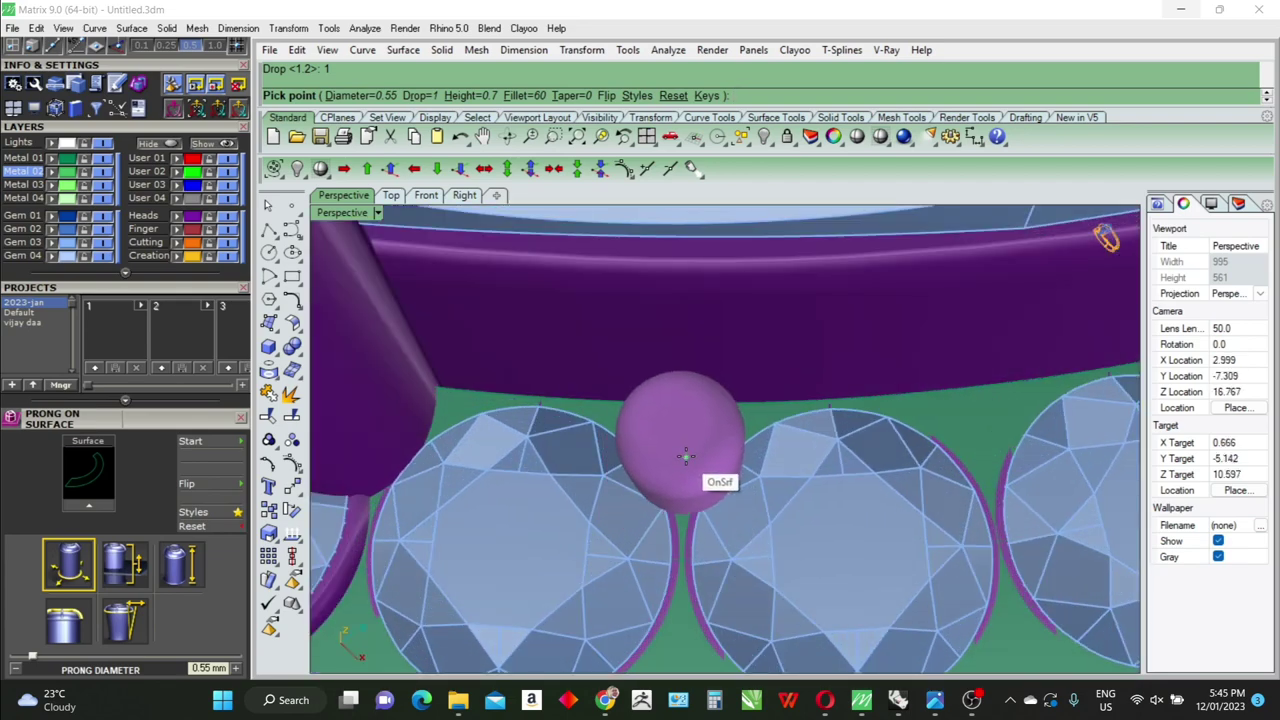
scroll(688, 455, "down", 2)
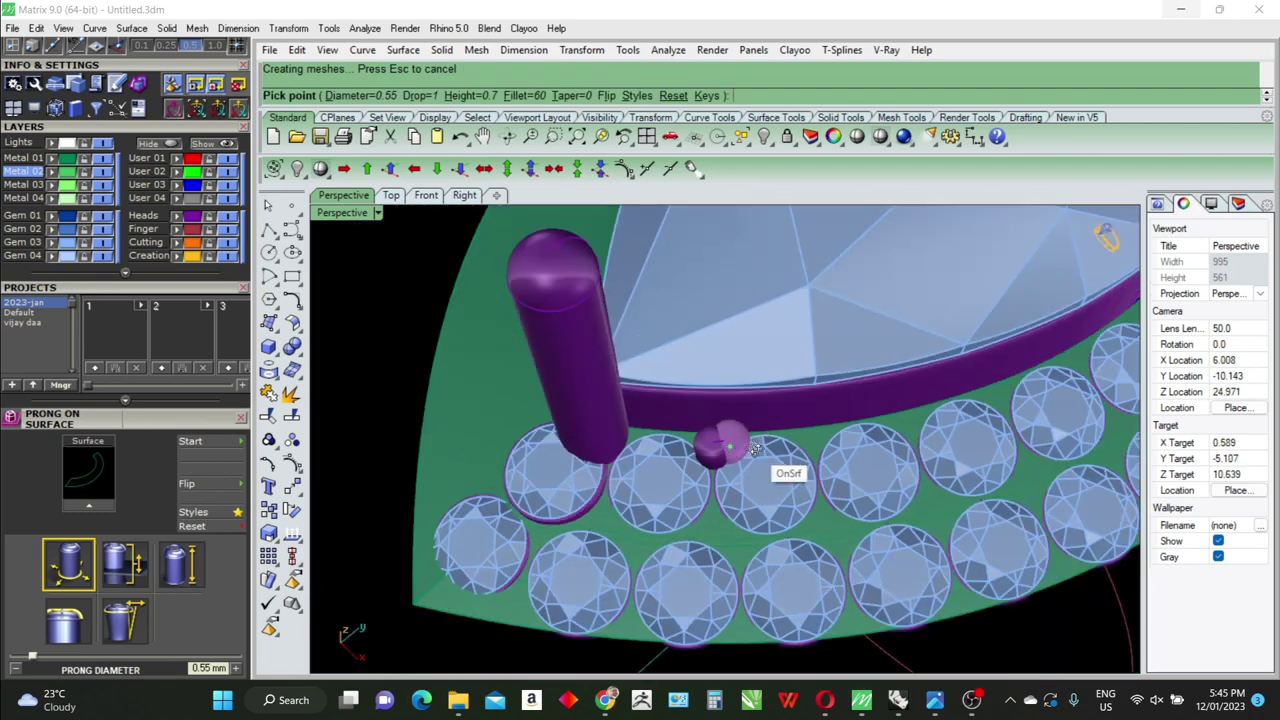
scroll(757, 449, "up", 1)
scroll(762, 445, "up", 1)
scroll(626, 460, "up", 1)
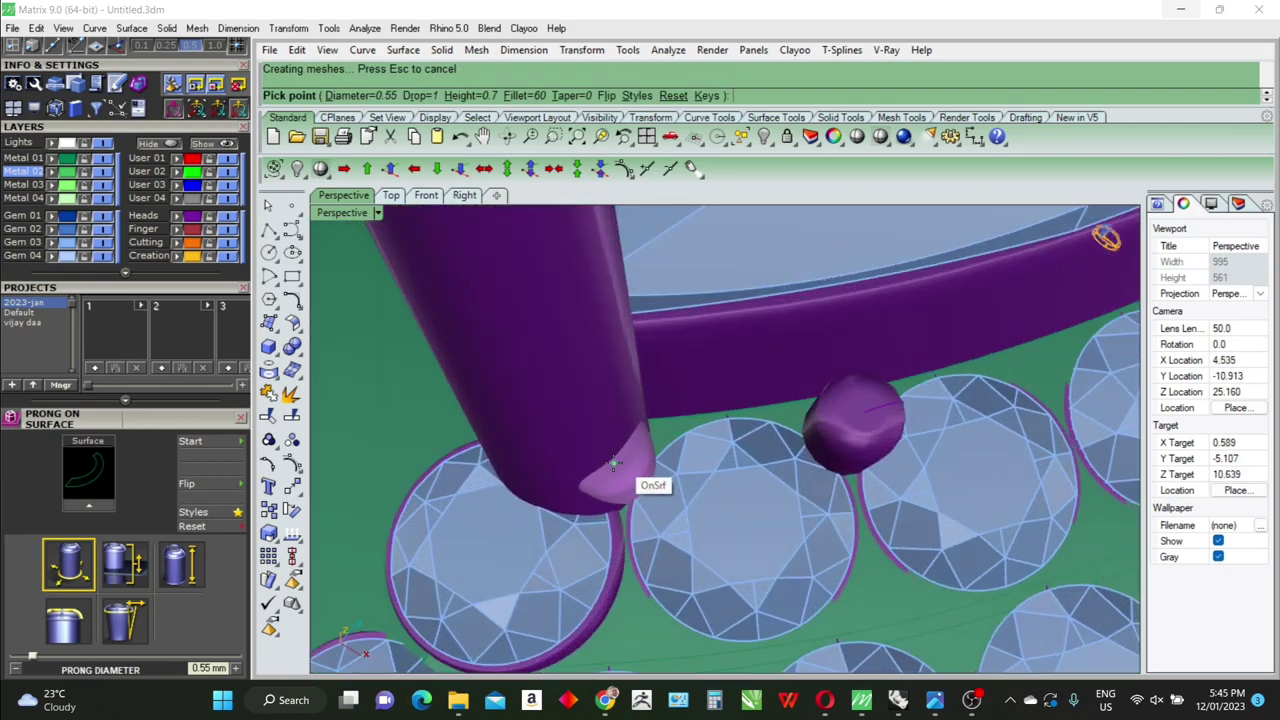
scroll(624, 462, "down", 2)
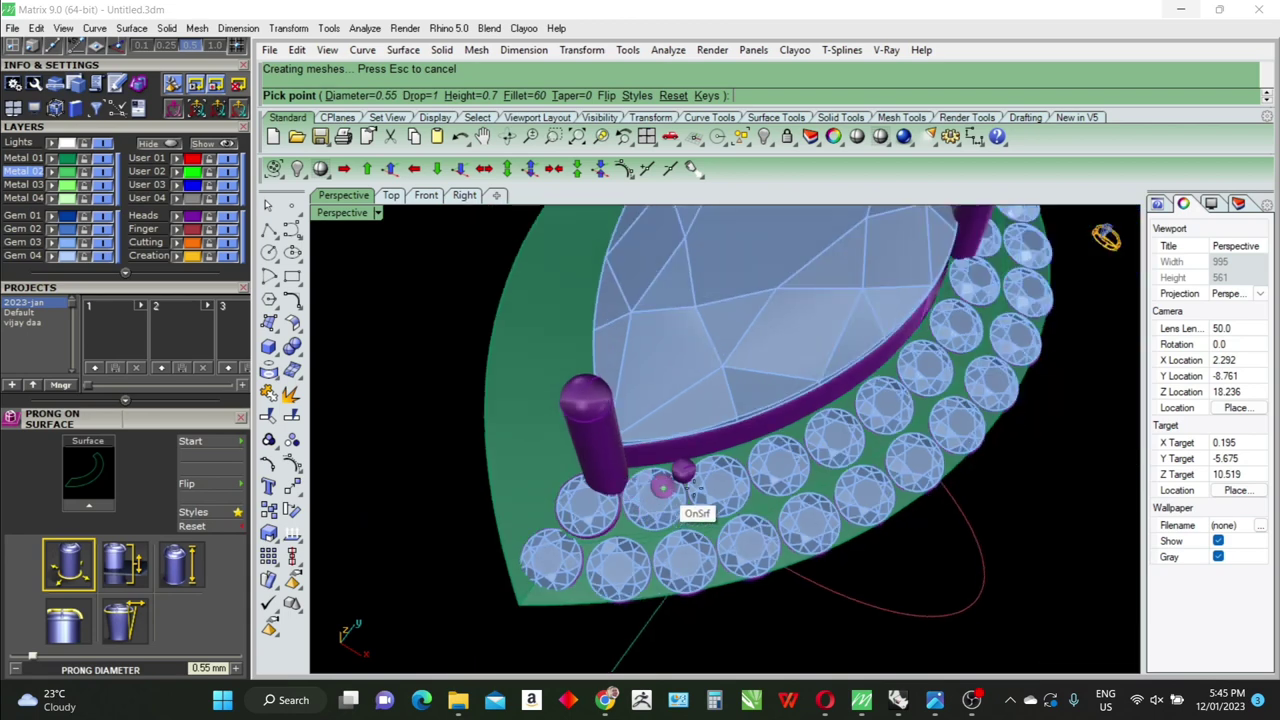
right_click_drag(766, 486, 706, 488)
scroll(722, 475, "up", 1)
scroll(725, 460, "up", 2)
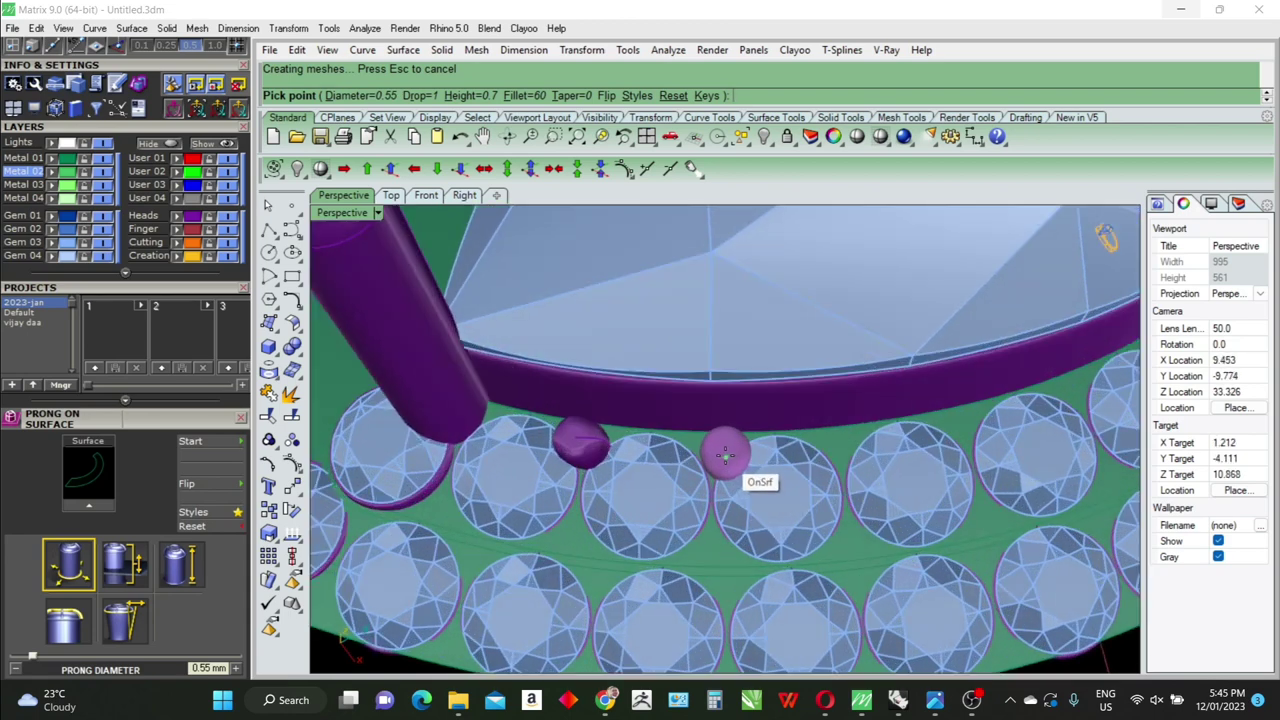
scroll(723, 447, "up", 1)
scroll(718, 452, "up", 1)
scroll(703, 447, "up", 1)
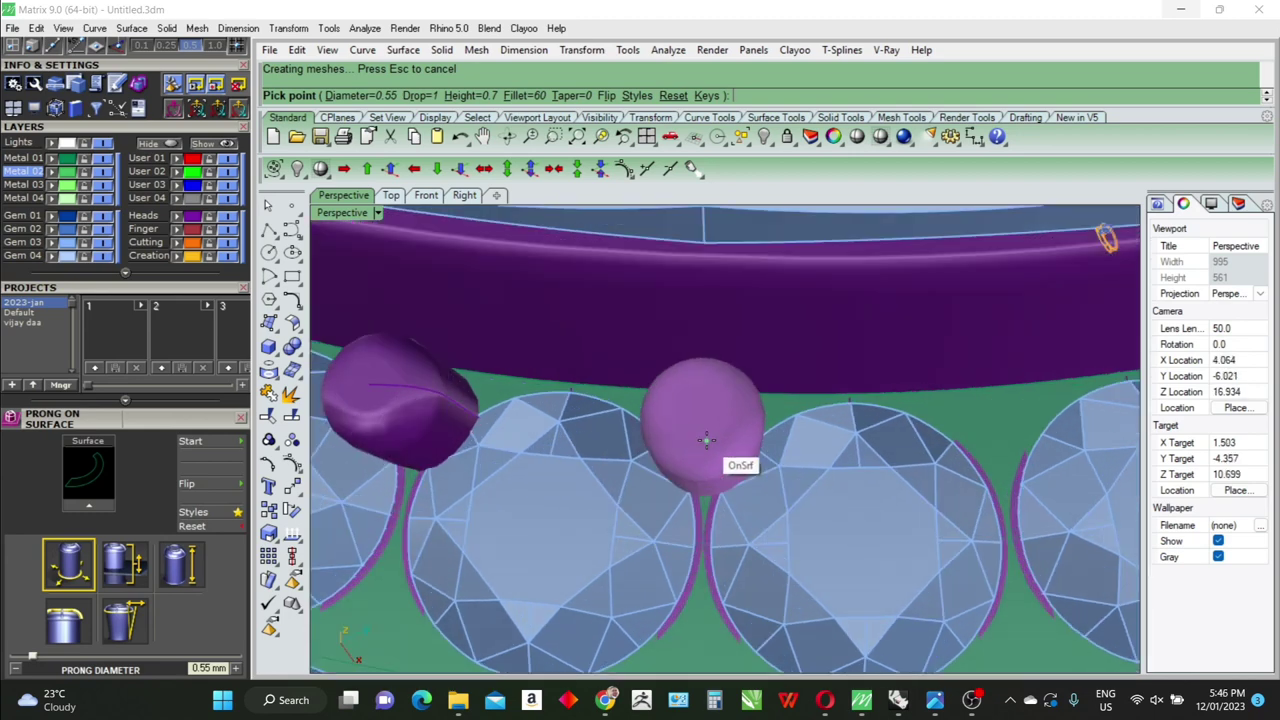
left_click(702, 450)
Orbit and zoom to line up the next gap between inner halo stones
scroll(560, 490, "down", 5)
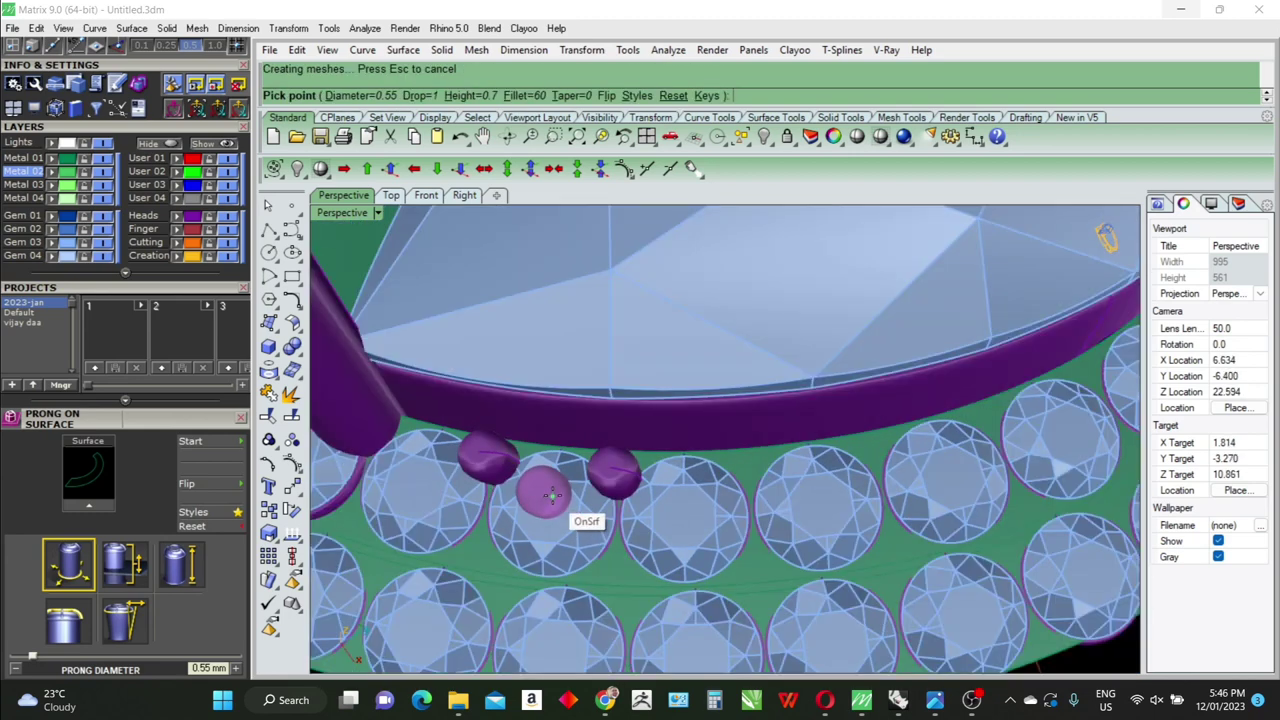
scroll(730, 548, "up", 2)
right_click_drag(732, 548, 752, 543)
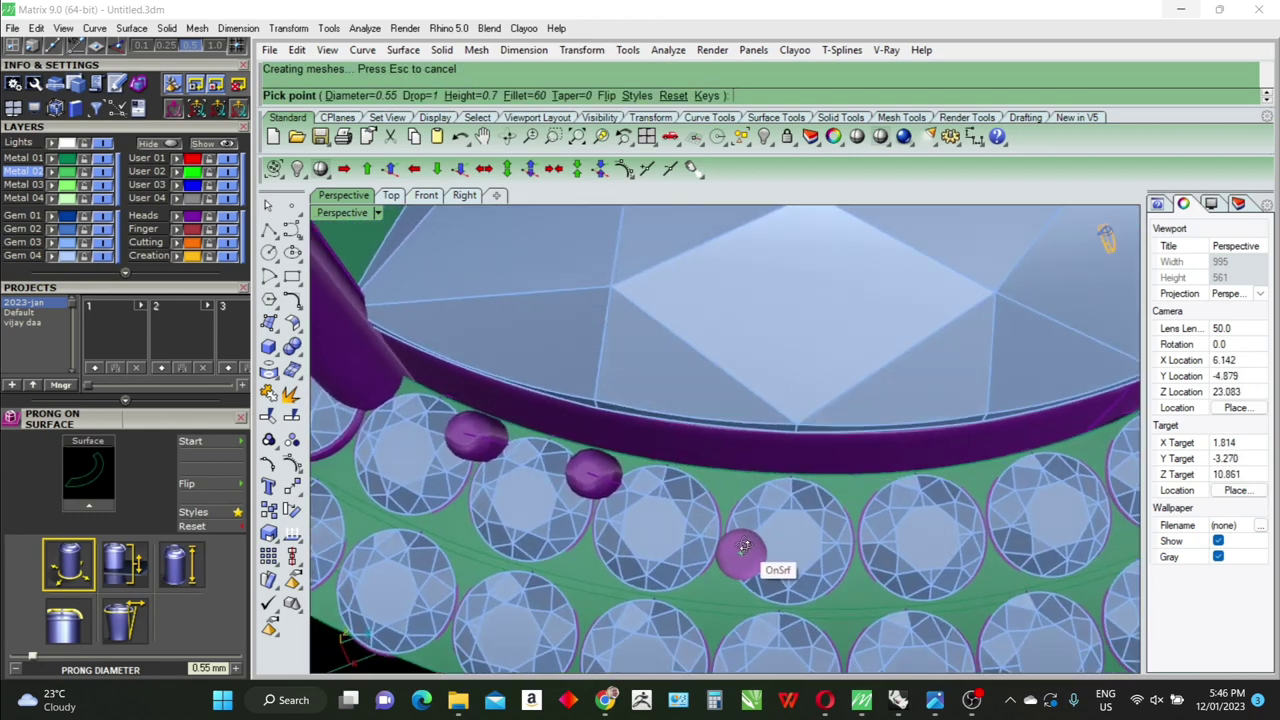
scroll(737, 491, "up", 2)
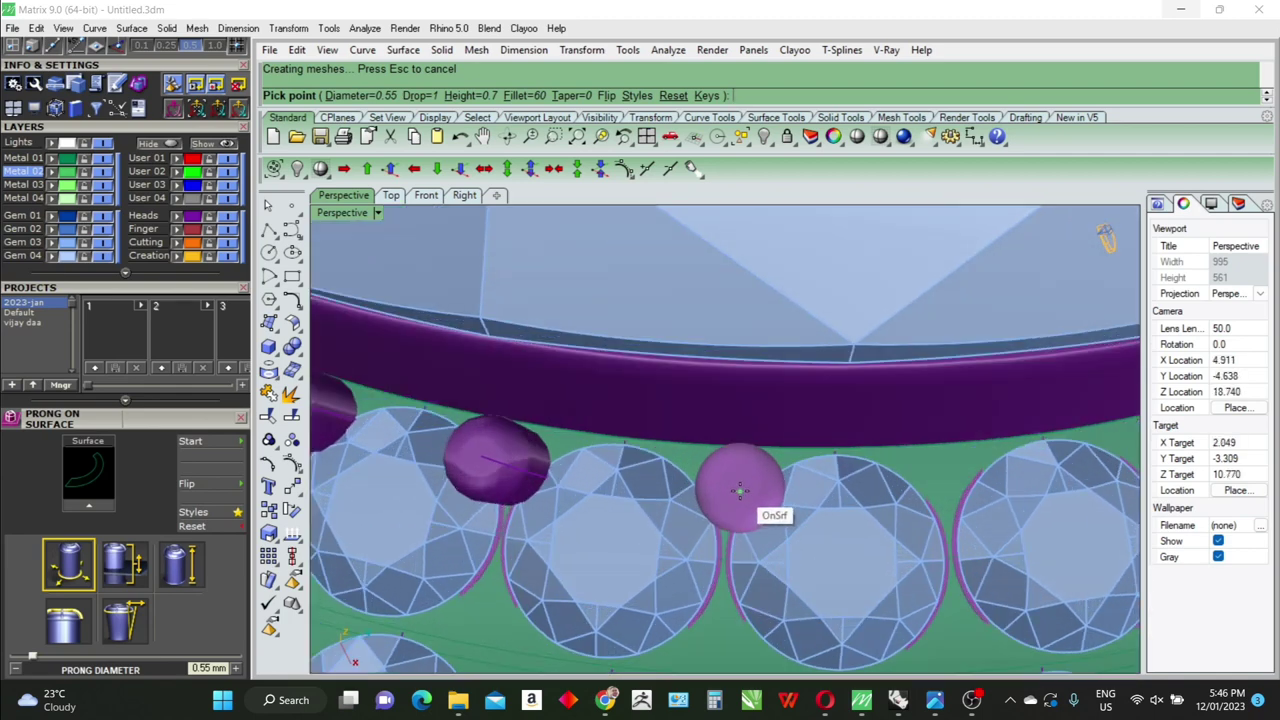
right_click_drag(737, 471, 740, 457)
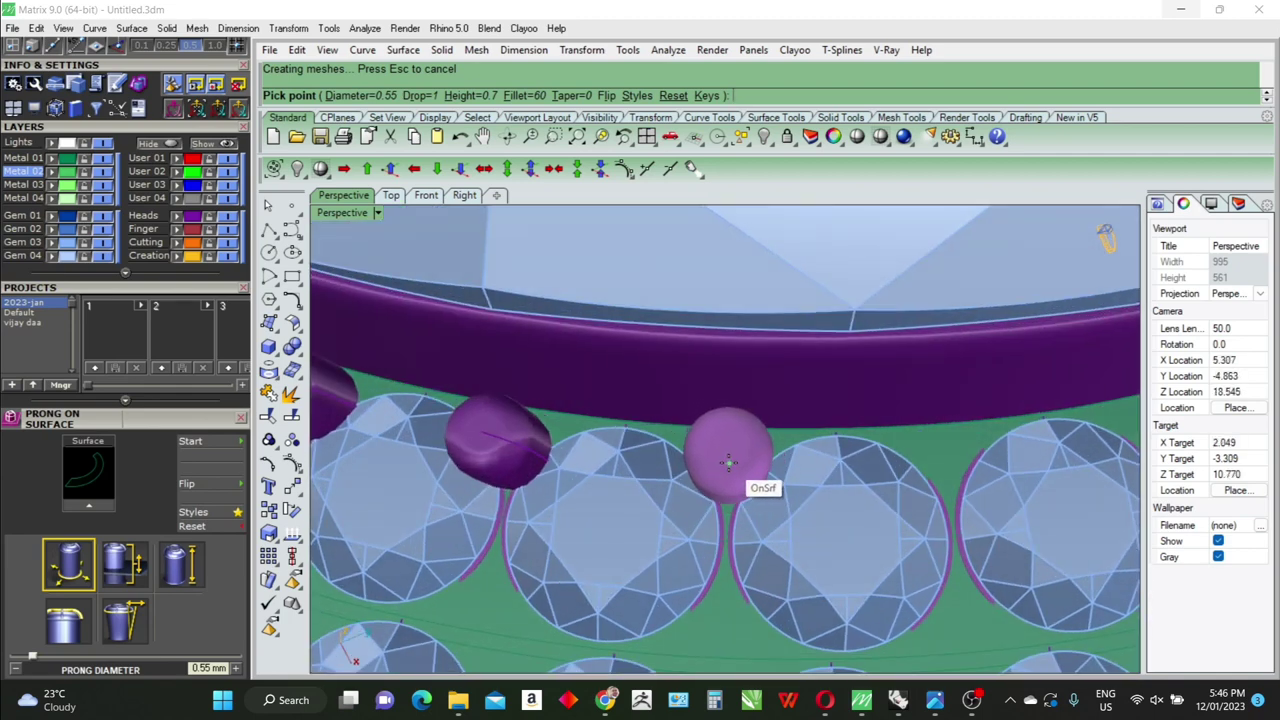
scroll(729, 462, "down", 3)
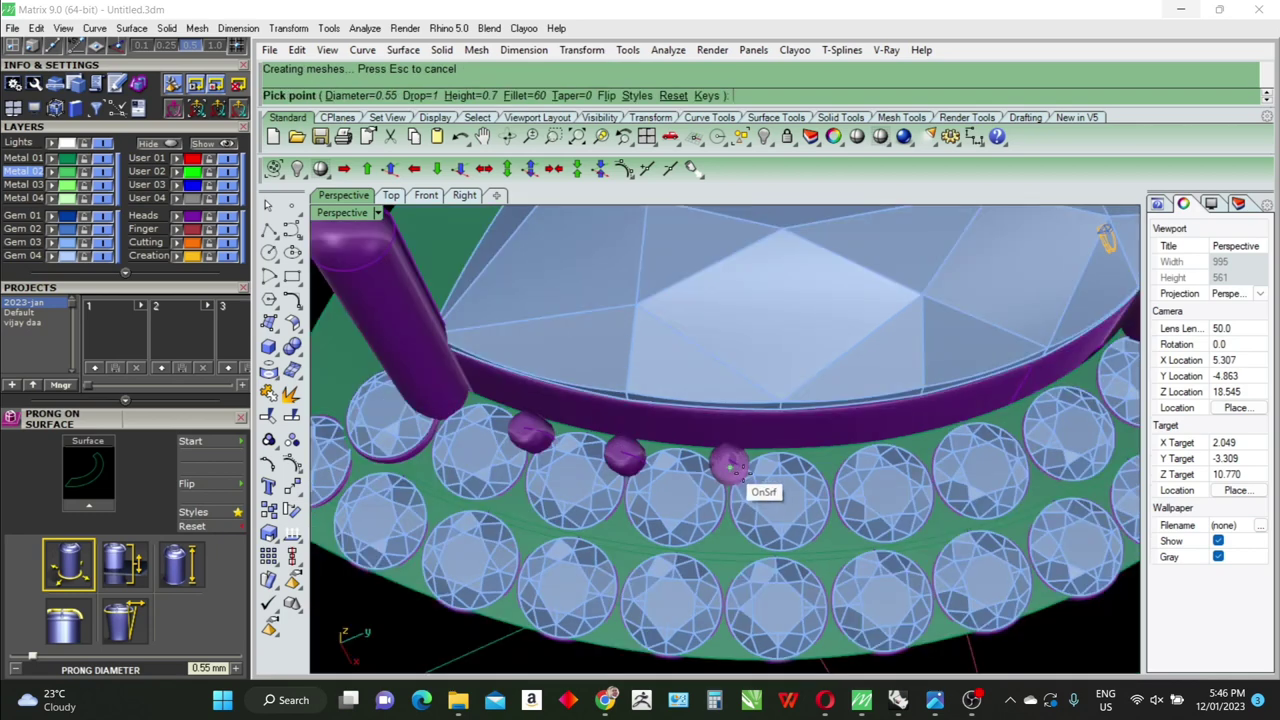
scroll(730, 510, "up", 2)
scroll(880, 528, "up", 2)
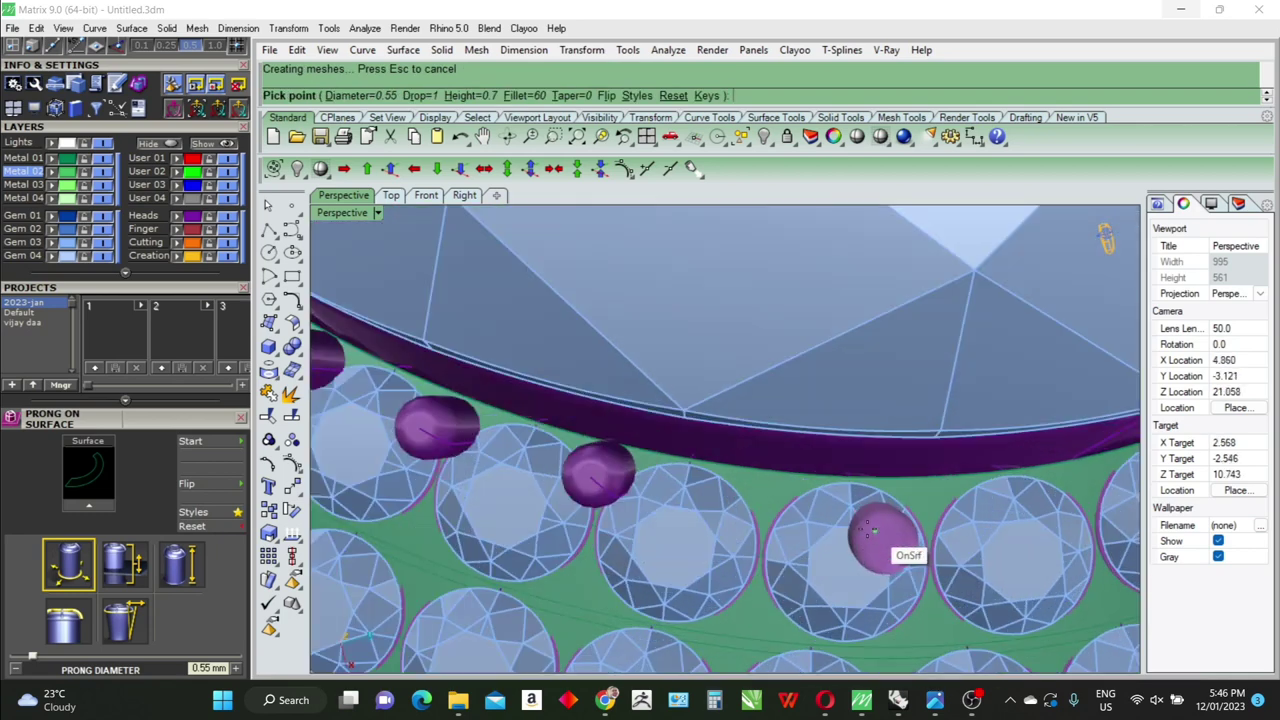
right_click_drag(785, 503, 771, 450)
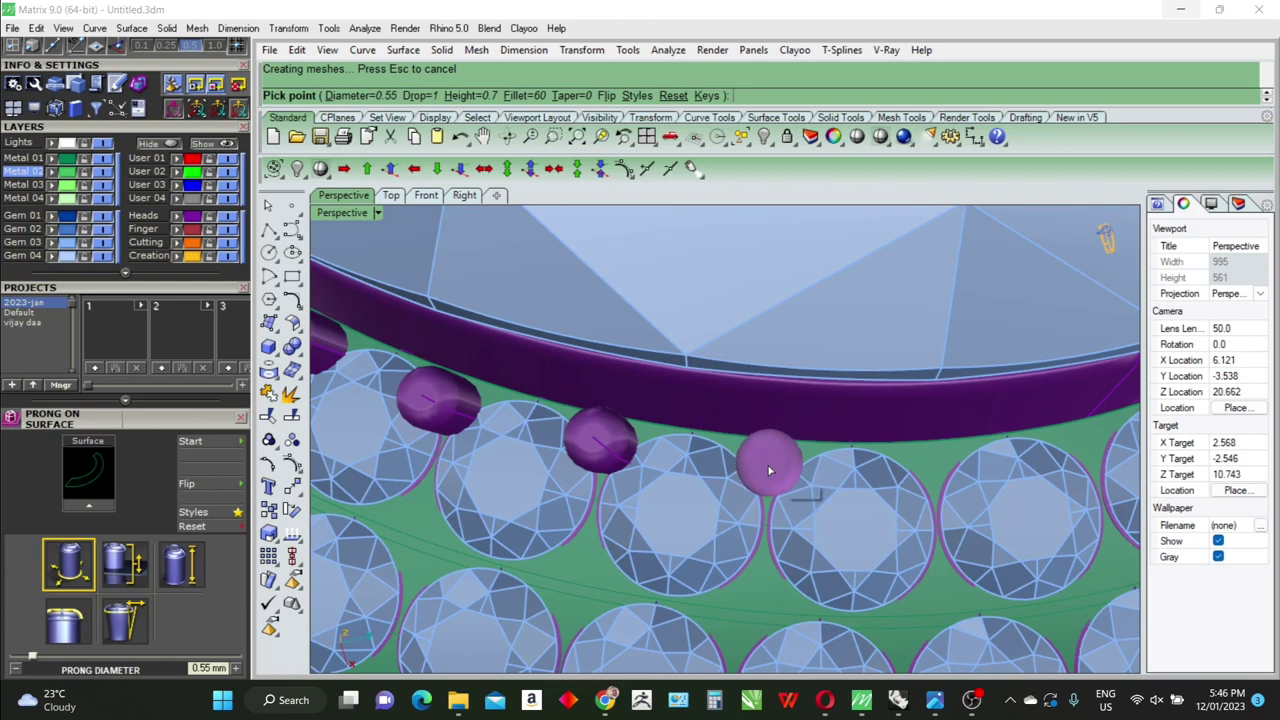
scroll(634, 506, "down", 2)
scroll(800, 487, "up", 2)
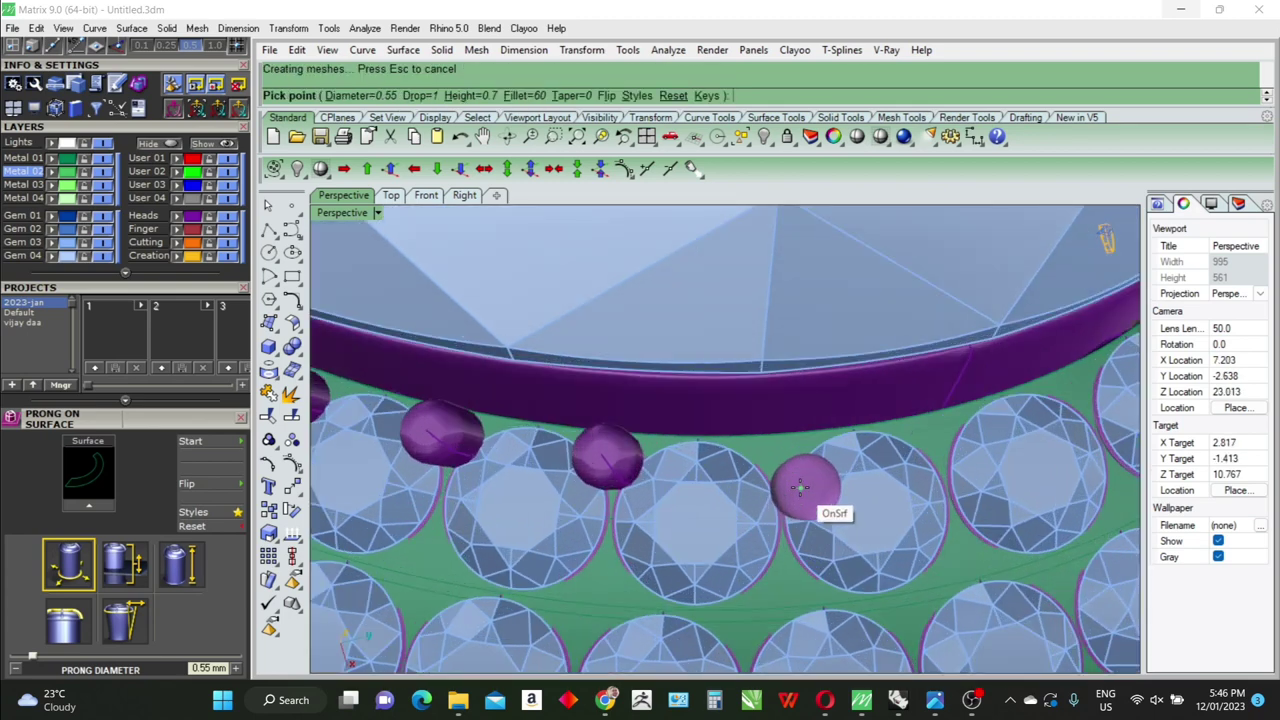
scroll(800, 490, "up", 1)
scroll(795, 480, "up", 2)
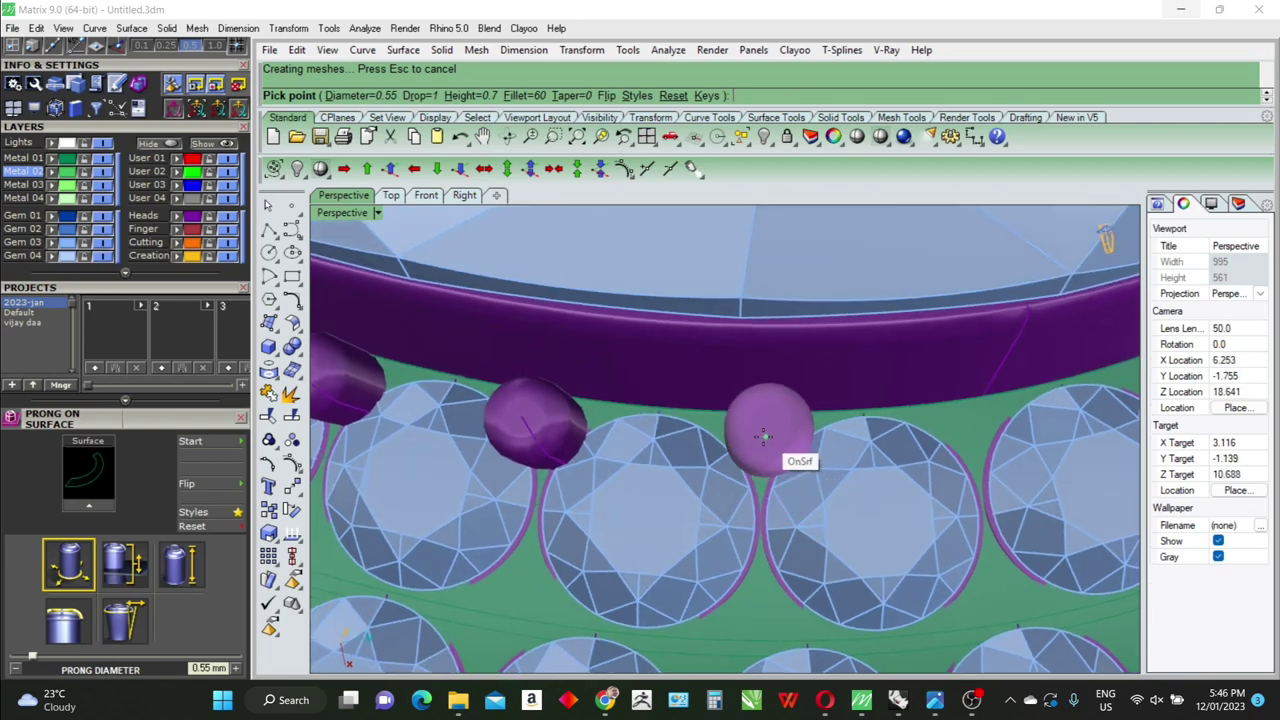
Place three more 0.55 mm bead prongs between successive inner halo stones
left_click(760, 447)
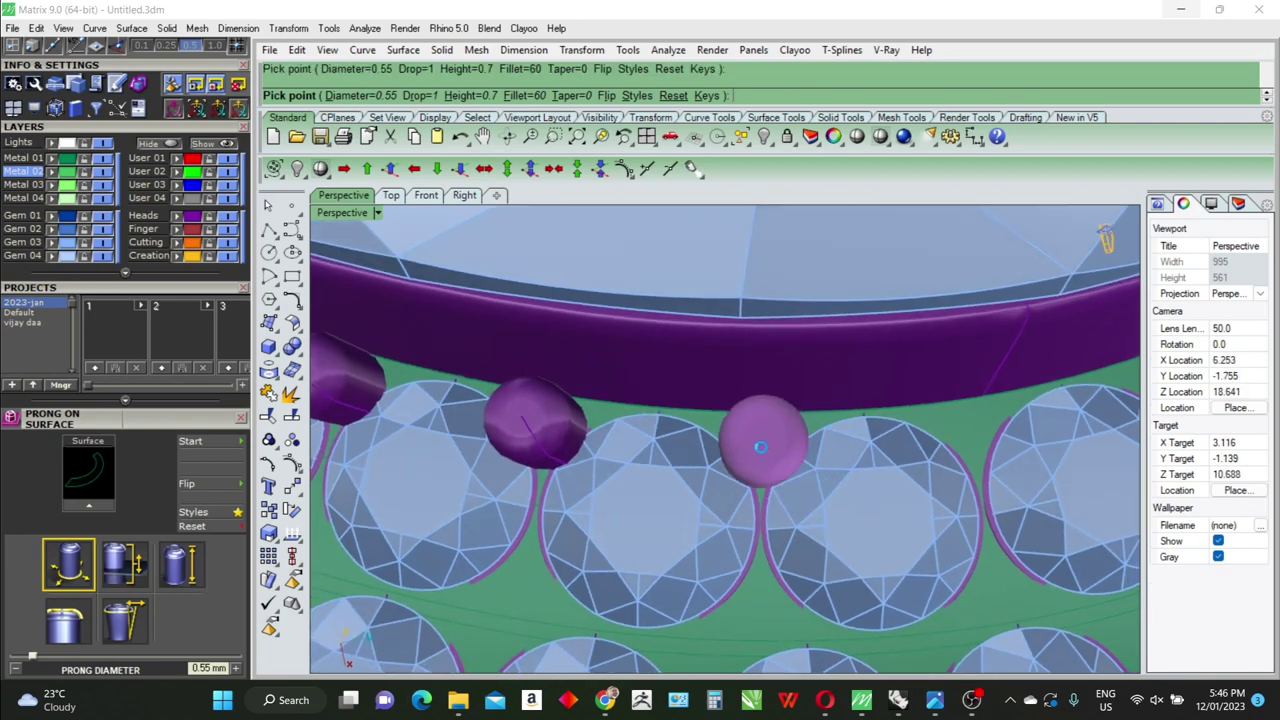
scroll(760, 447, "down", 2)
scroll(757, 500, "down", 1)
scroll(760, 520, "down", 1)
scroll(760, 520, "up", 1)
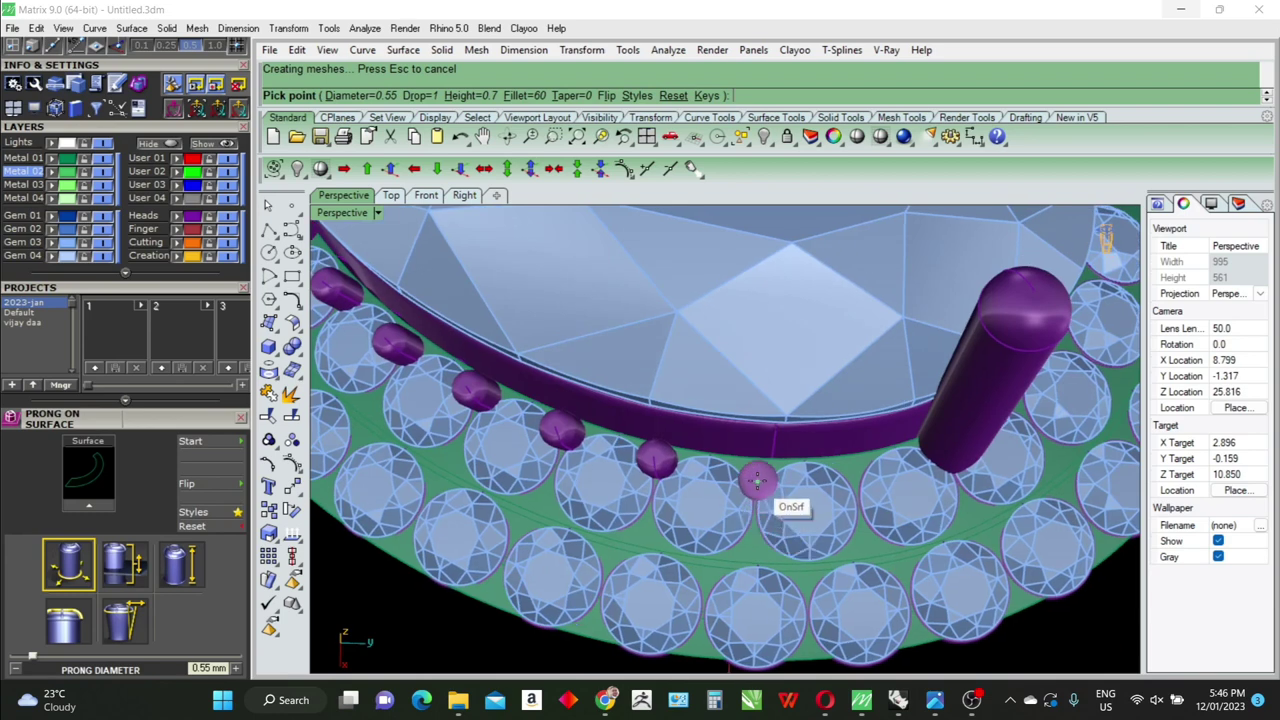
scroll(757, 480, "up", 1)
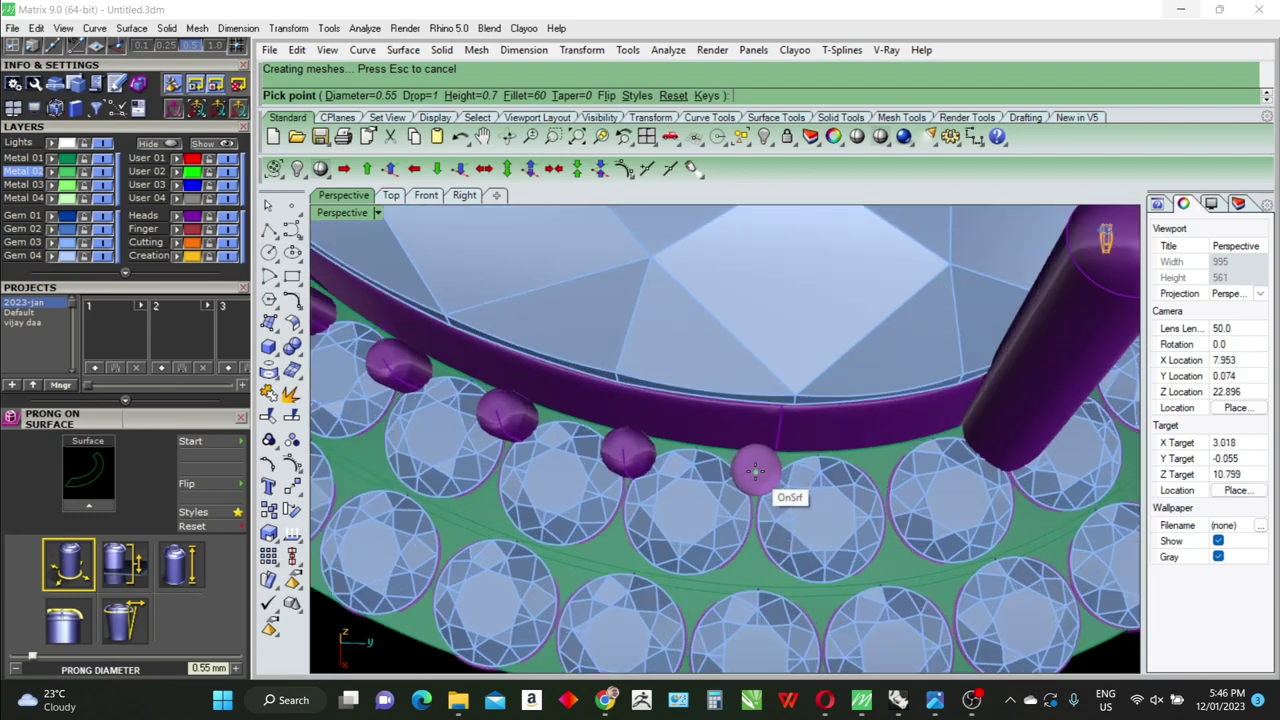
left_click(755, 470)
scroll(785, 476, "down", 1)
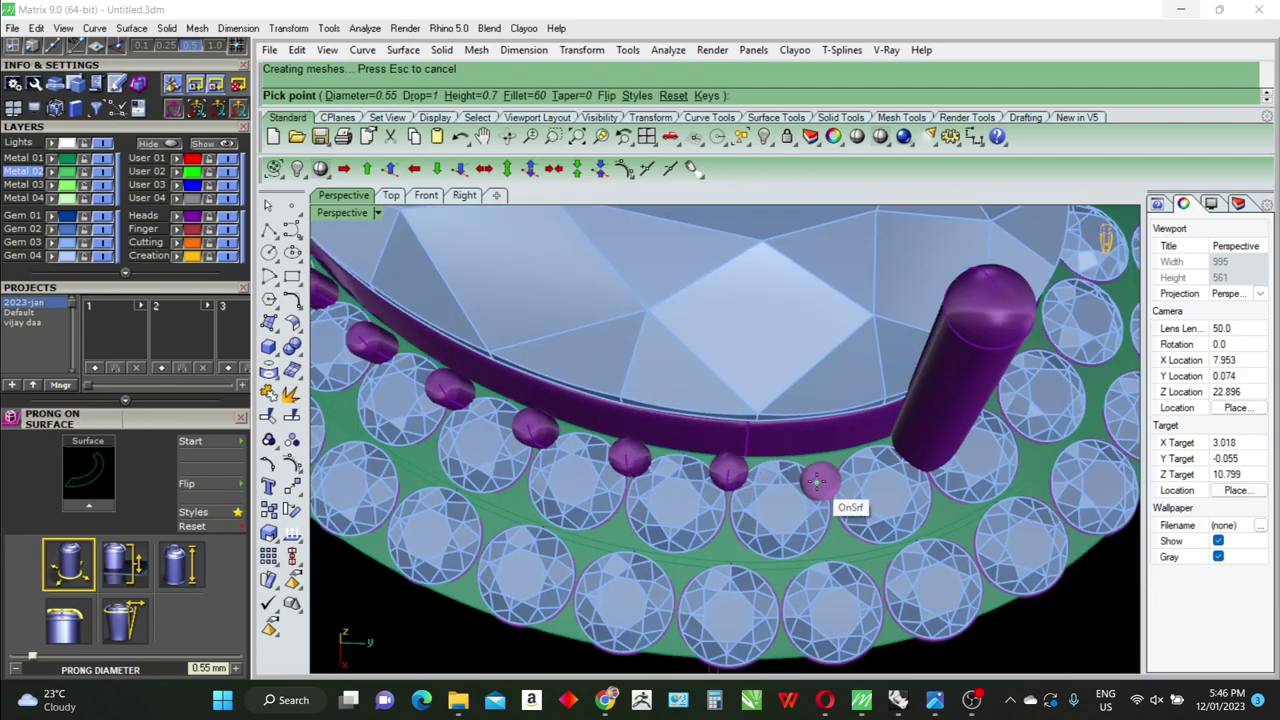
scroll(771, 480, "up", 1)
scroll(768, 485, "up", 2)
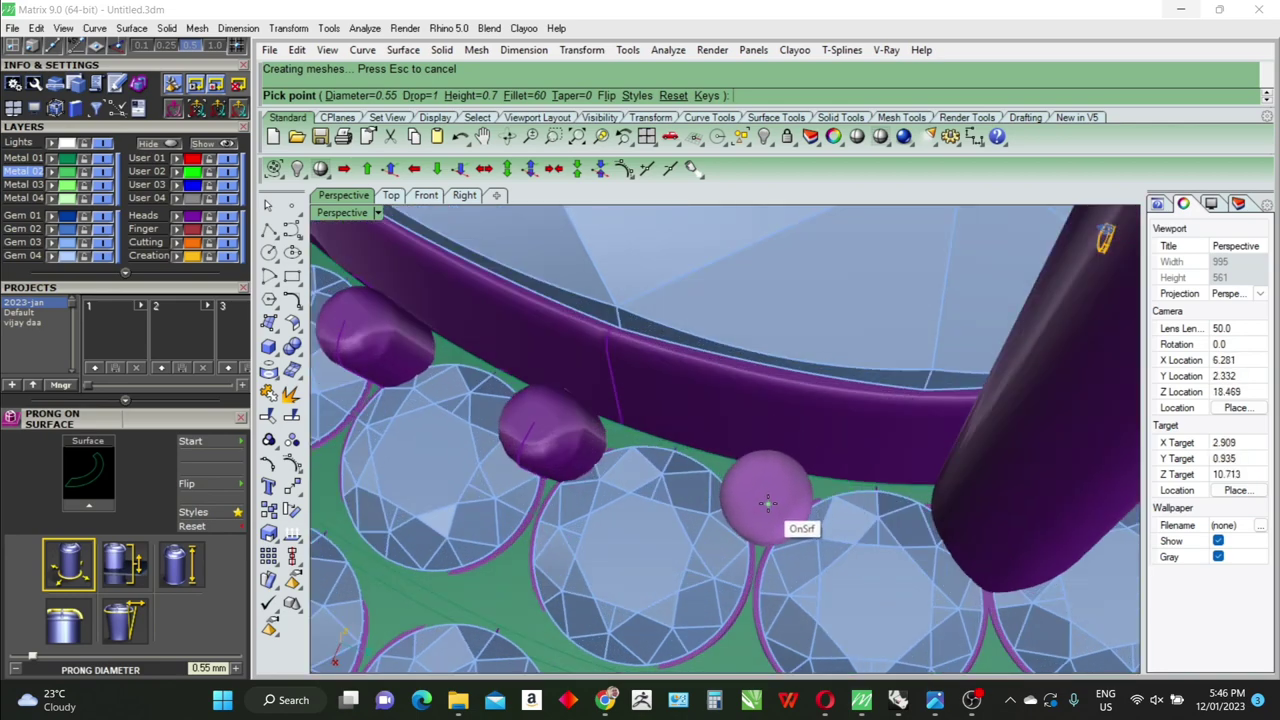
left_click(768, 504)
scroll(690, 450, "down", 2)
scroll(760, 460, "down", 1)
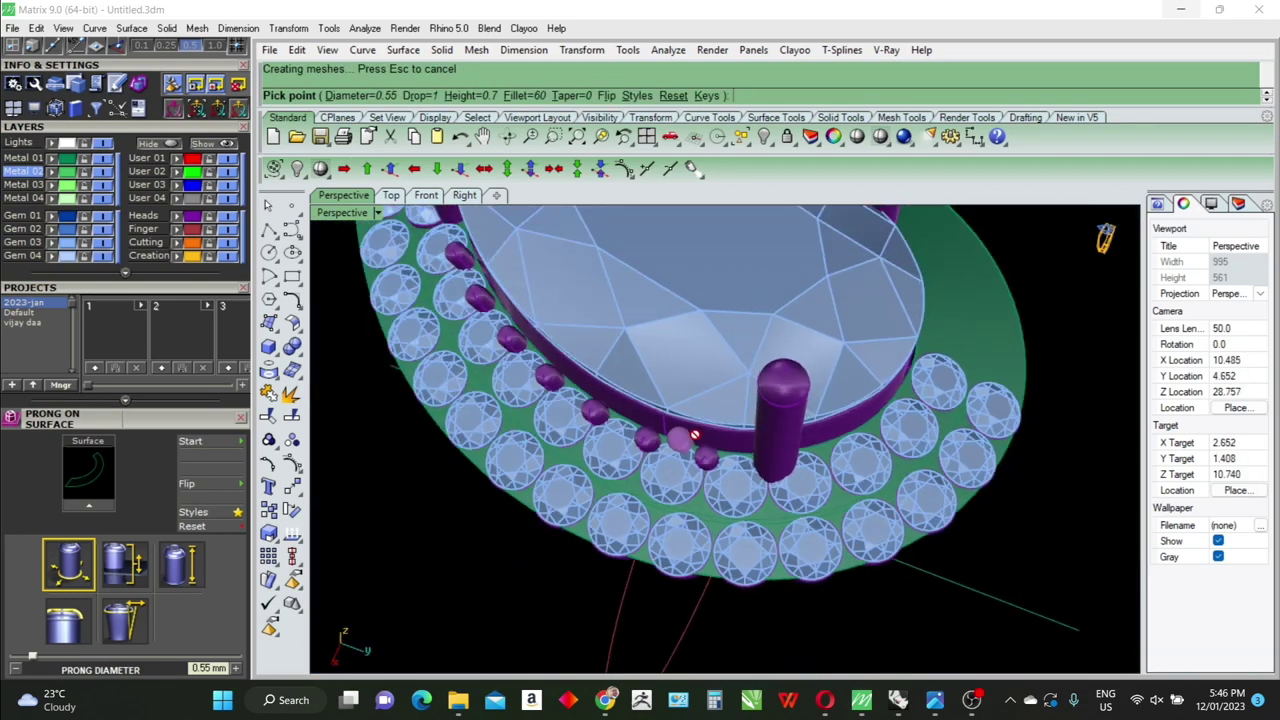
scroll(840, 485, "down", 1)
scroll(848, 505, "up", 1)
scroll(828, 505, "up", 1)
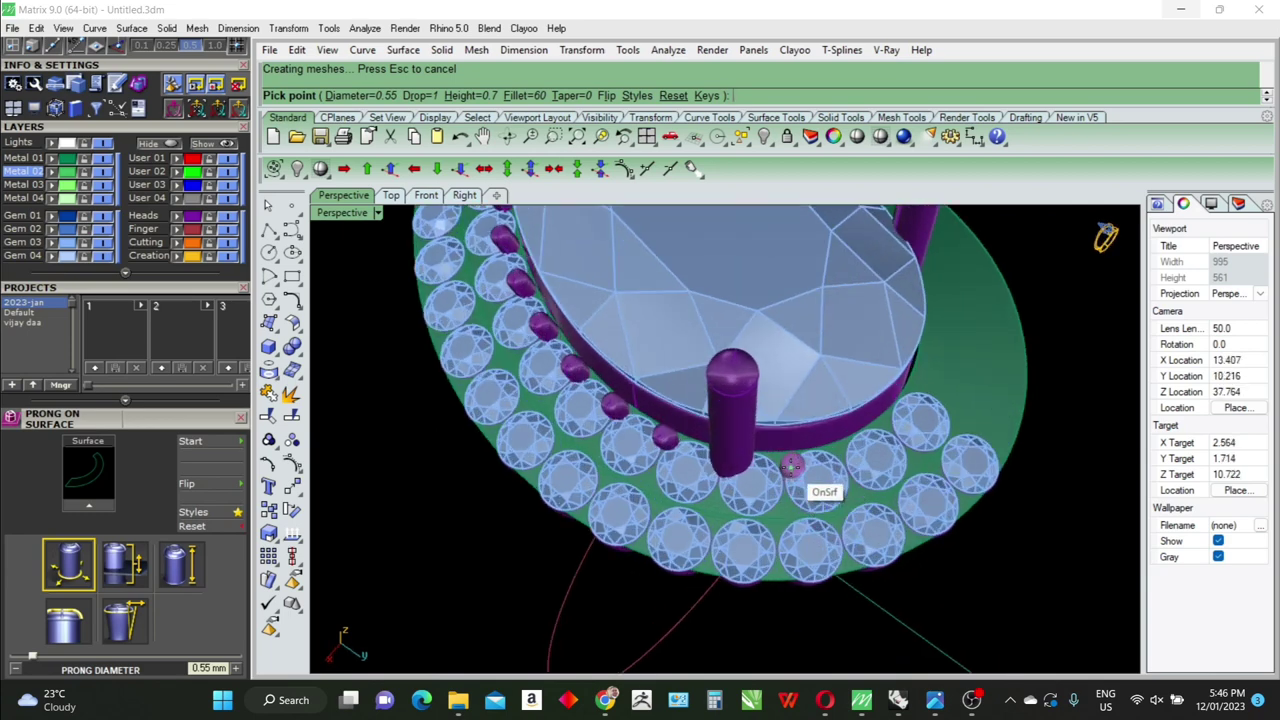
scroll(800, 475, "up", 2)
scroll(780, 452, "up", 2)
scroll(772, 441, "up", 1)
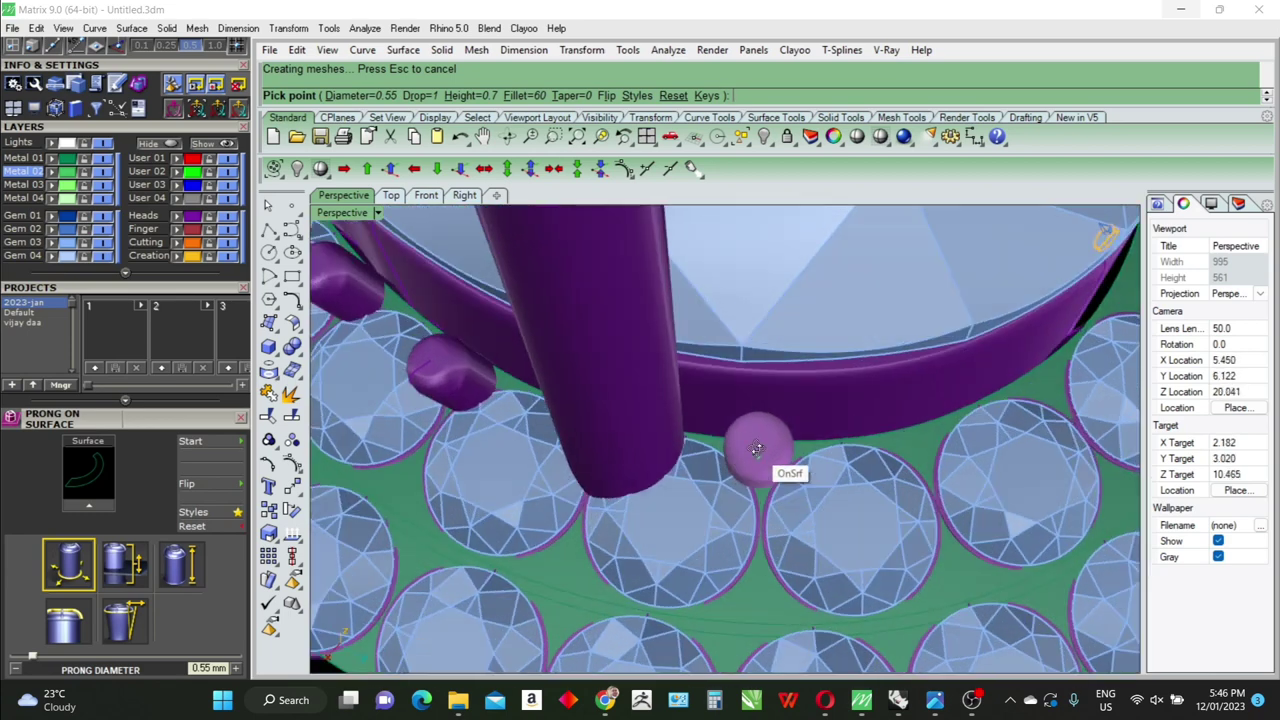
scroll(757, 465, "up", 1)
scroll(751, 468, "up", 1)
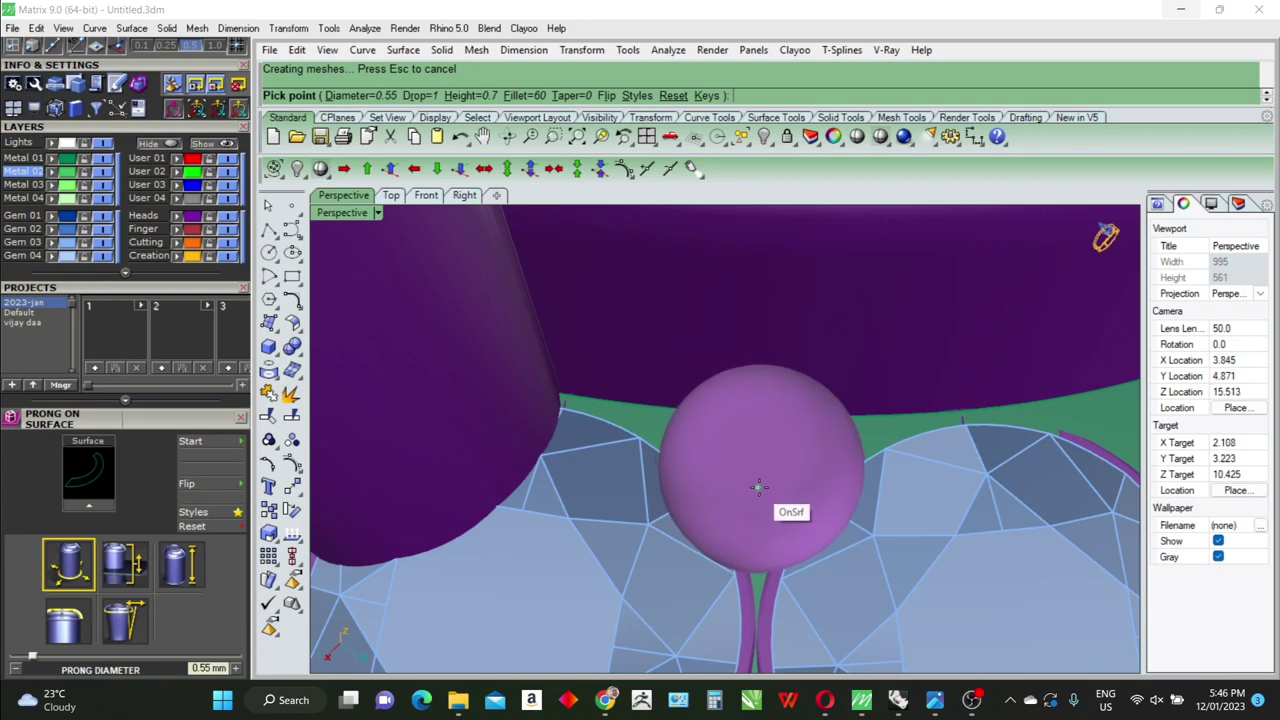
Add a bead prong beside the pipe prong, then zoom out to check the row
scroll(755, 485, "down", 2)
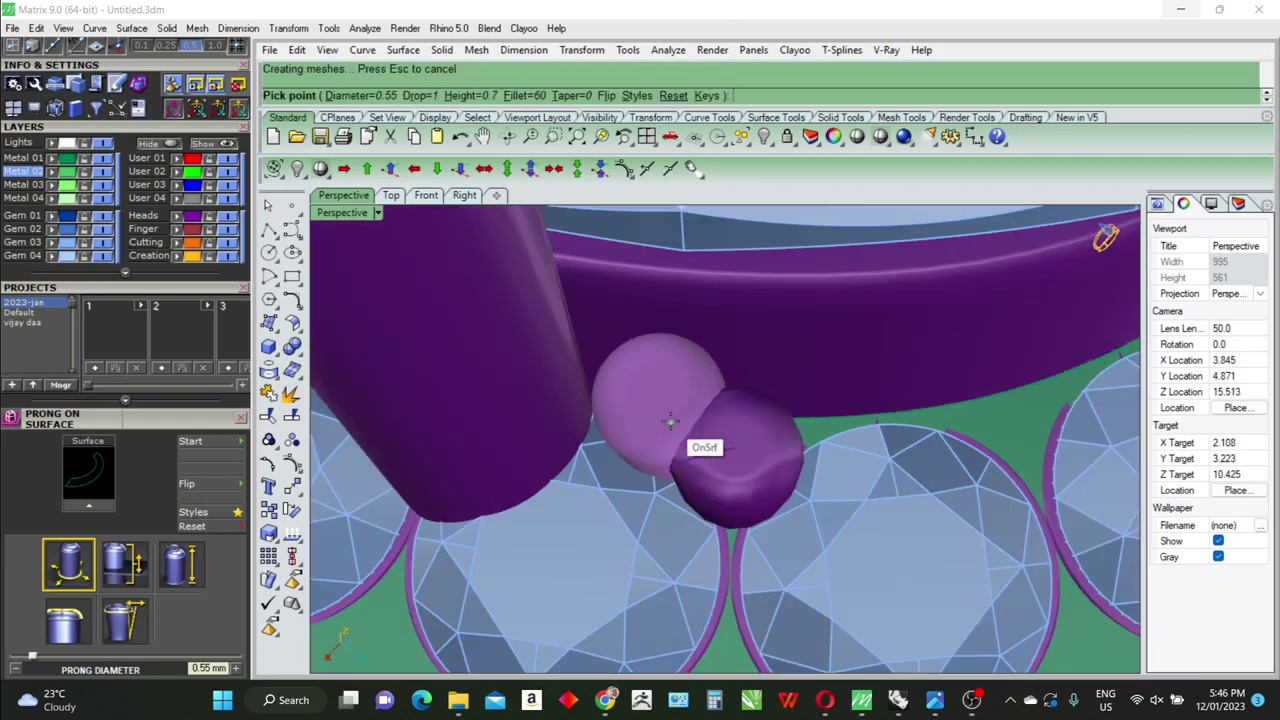
scroll(680, 430, "down", 1)
left_click(708, 440)
scroll(705, 402, "up", 1)
scroll(706, 403, "down", 3)
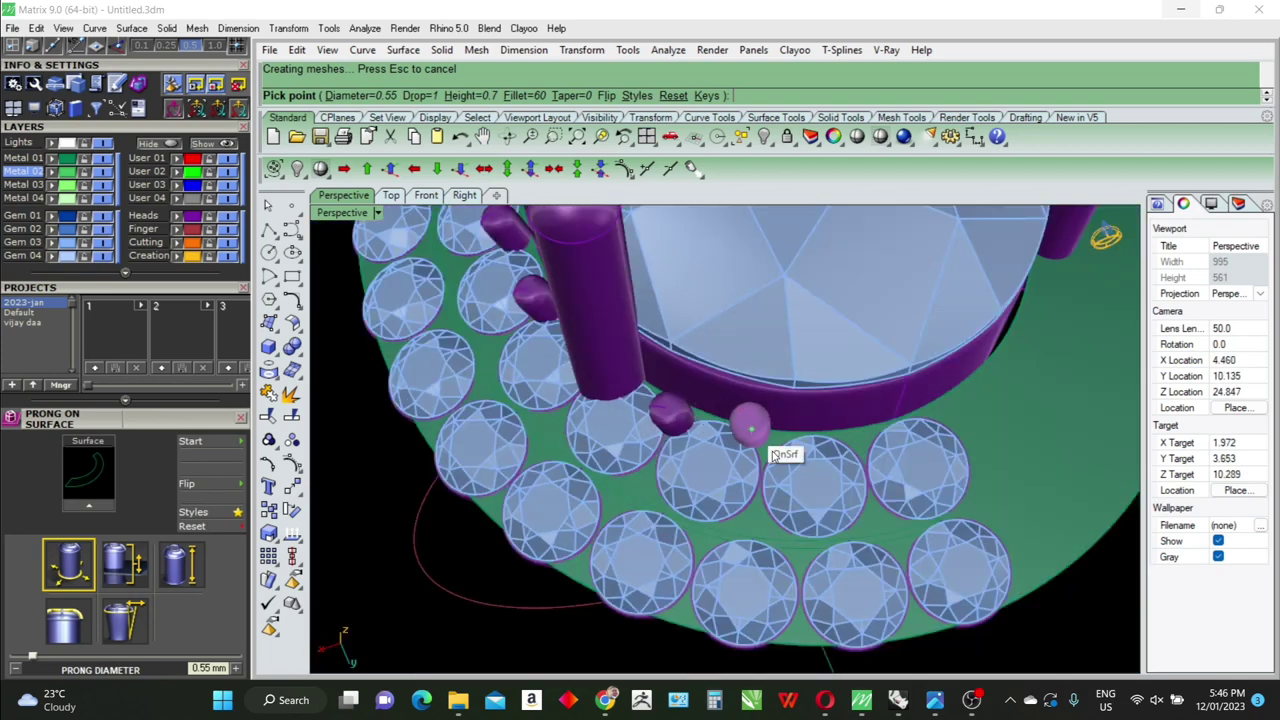
scroll(750, 425, "up", 1)
scroll(770, 440, "up", 2)
right_click_drag(782, 452, 772, 447)
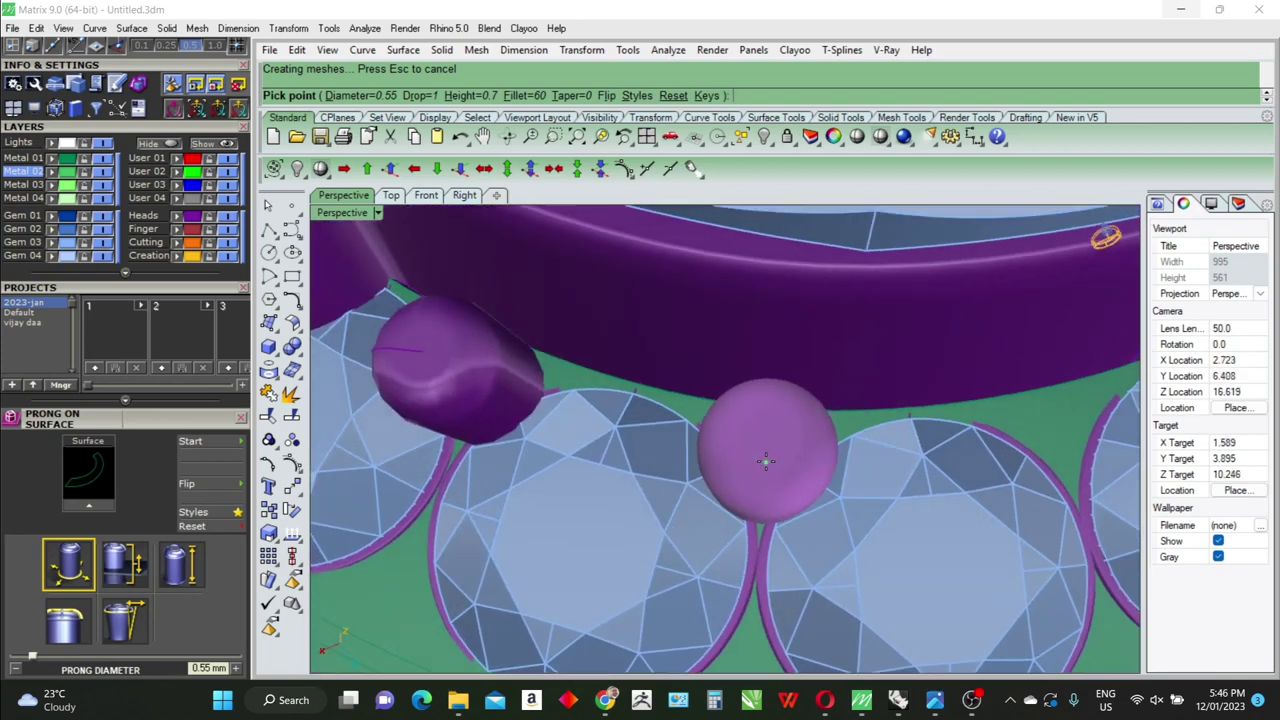
scroll(604, 413, "down", 3)
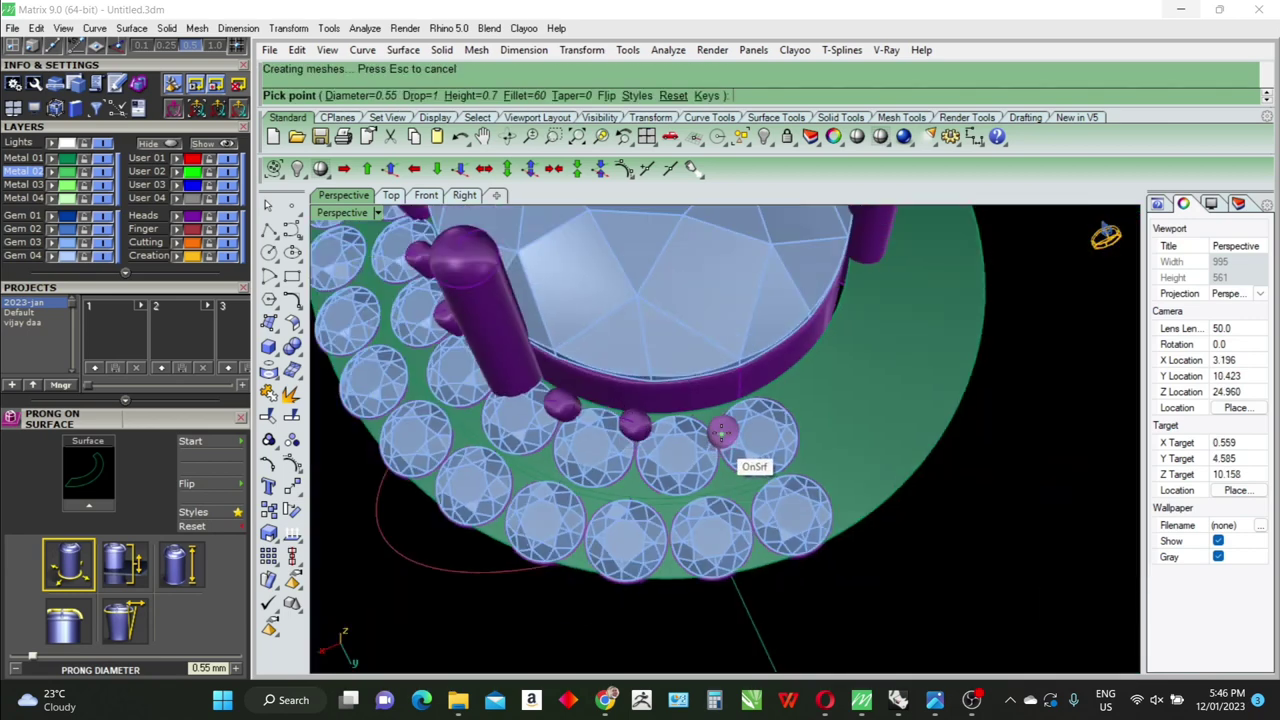
scroll(720, 432, "up", 2)
scroll(706, 429, "up", 2)
scroll(685, 375, "up", 1)
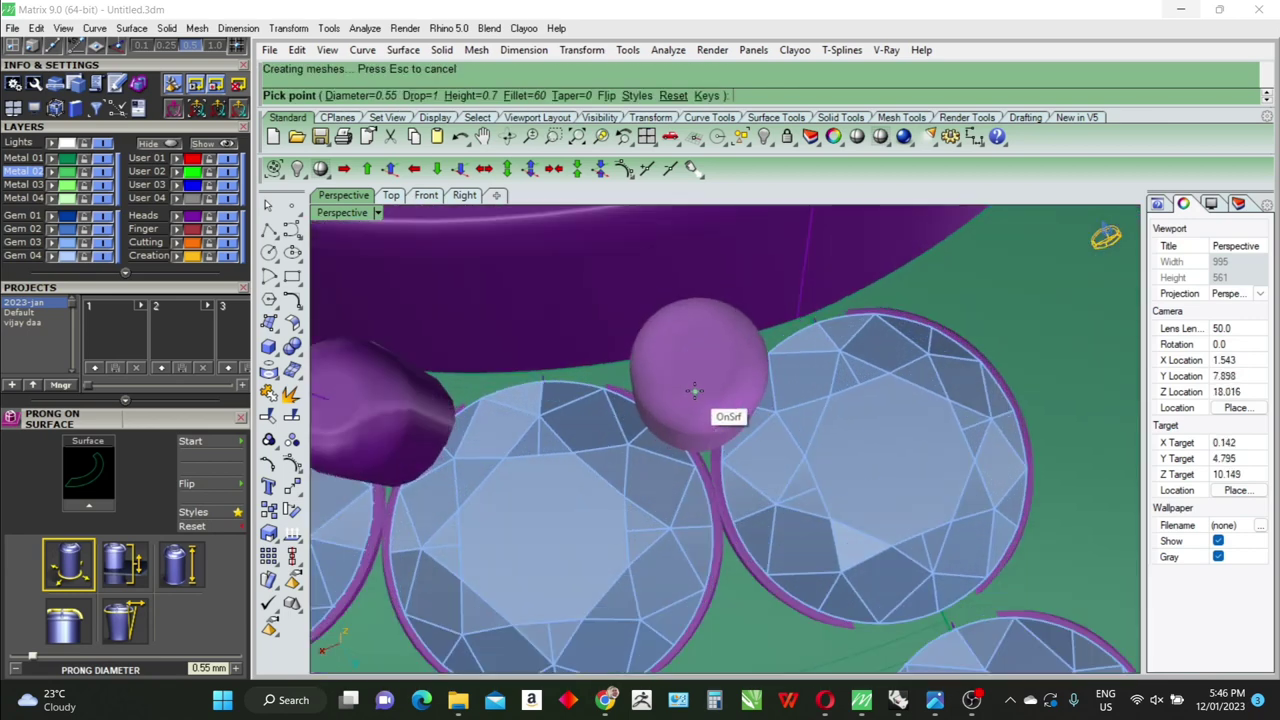
scroll(693, 395, "up", 1)
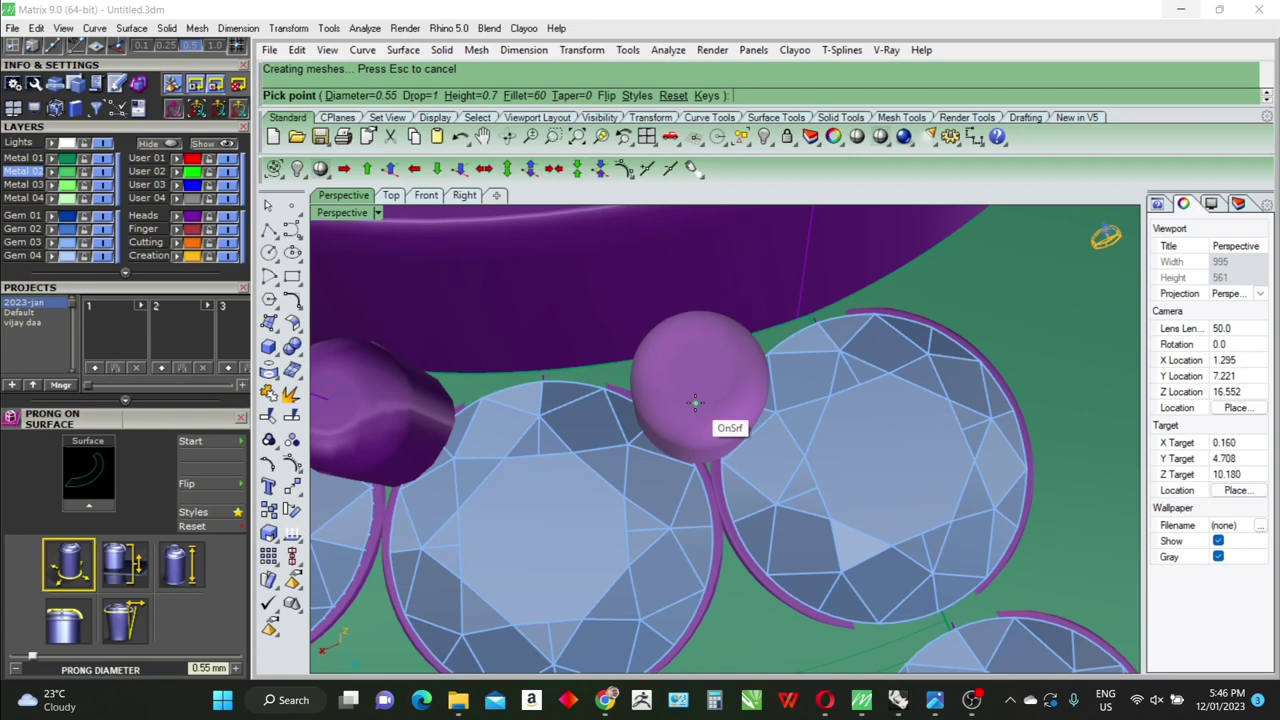
scroll(695, 400, "down", 1)
scroll(705, 392, "down", 2)
Place four 0.55 mm bead prongs in the gaps between the outer halo stones
scroll(724, 376, "down", 1)
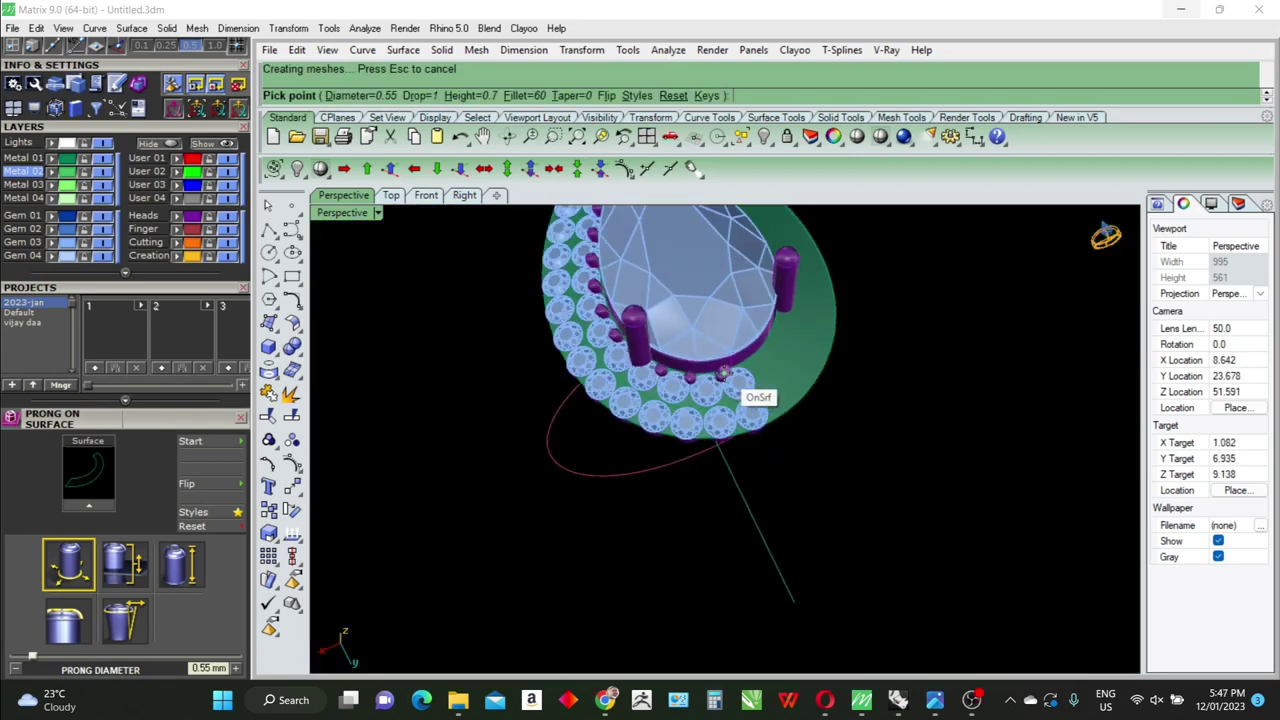
right_click_drag(760, 368, 870, 372)
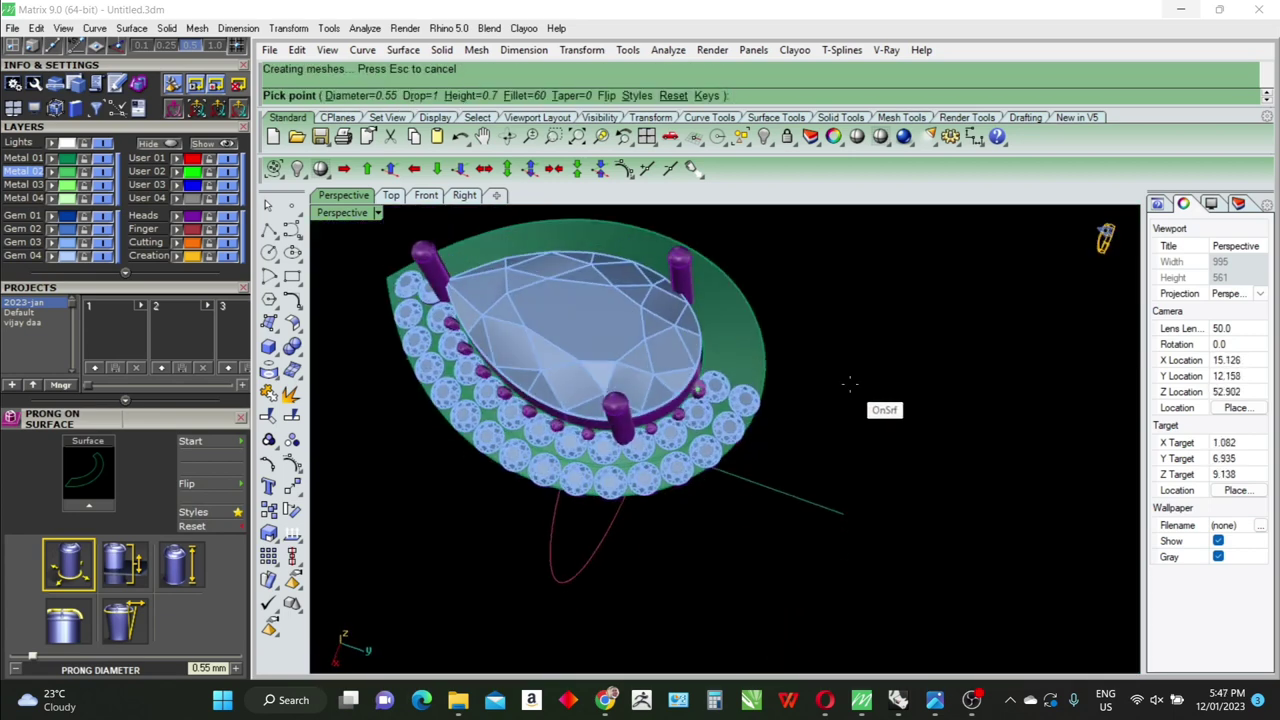
scroll(968, 369, "down", 2)
right_click_drag(672, 395, 700, 440)
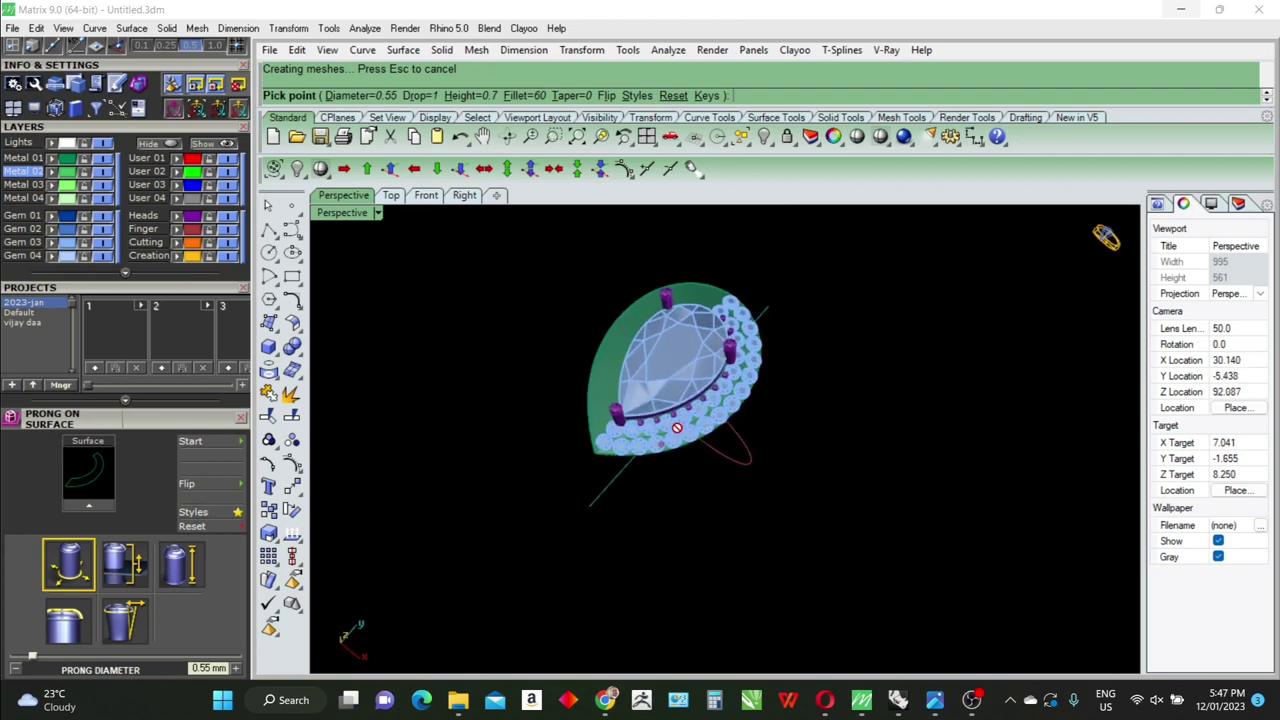
scroll(651, 451, "up", 2)
scroll(612, 455, "up", 2)
scroll(612, 455, "up", 3)
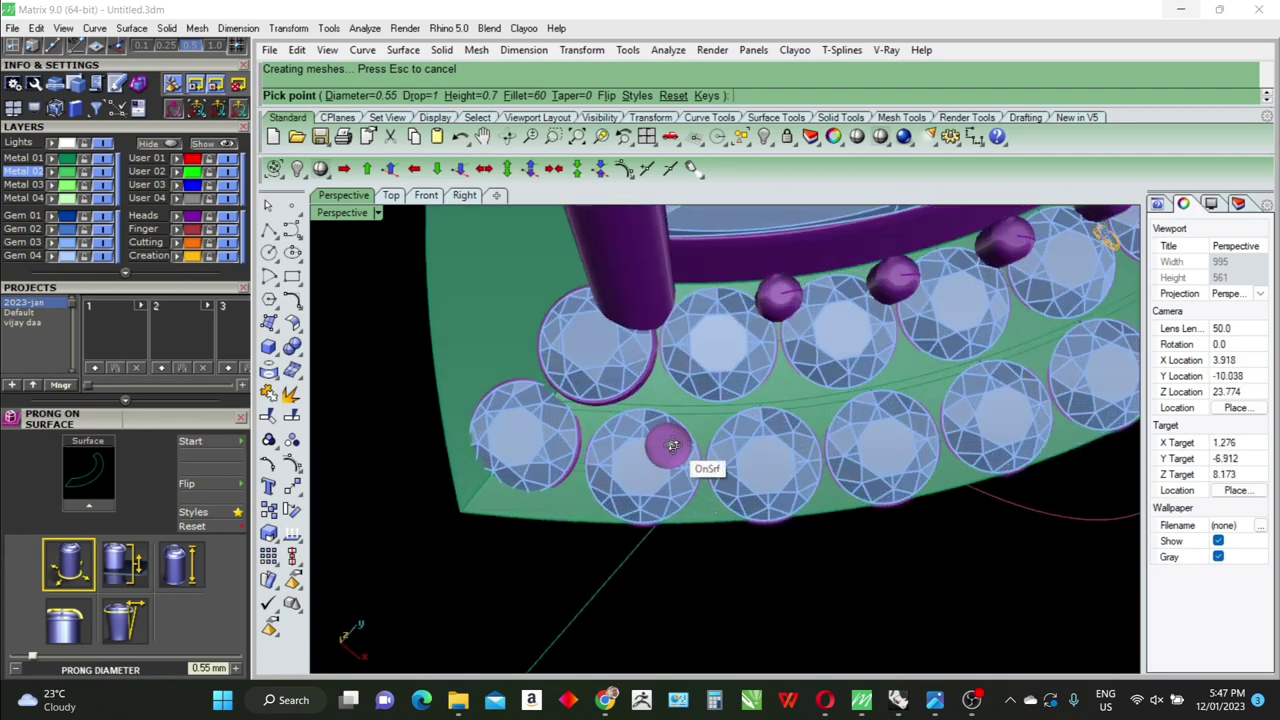
mouse_move(672, 446)
right_mouse_down()
mouse_move(690, 458)
mouse_move(661, 428)
right_mouse_up()
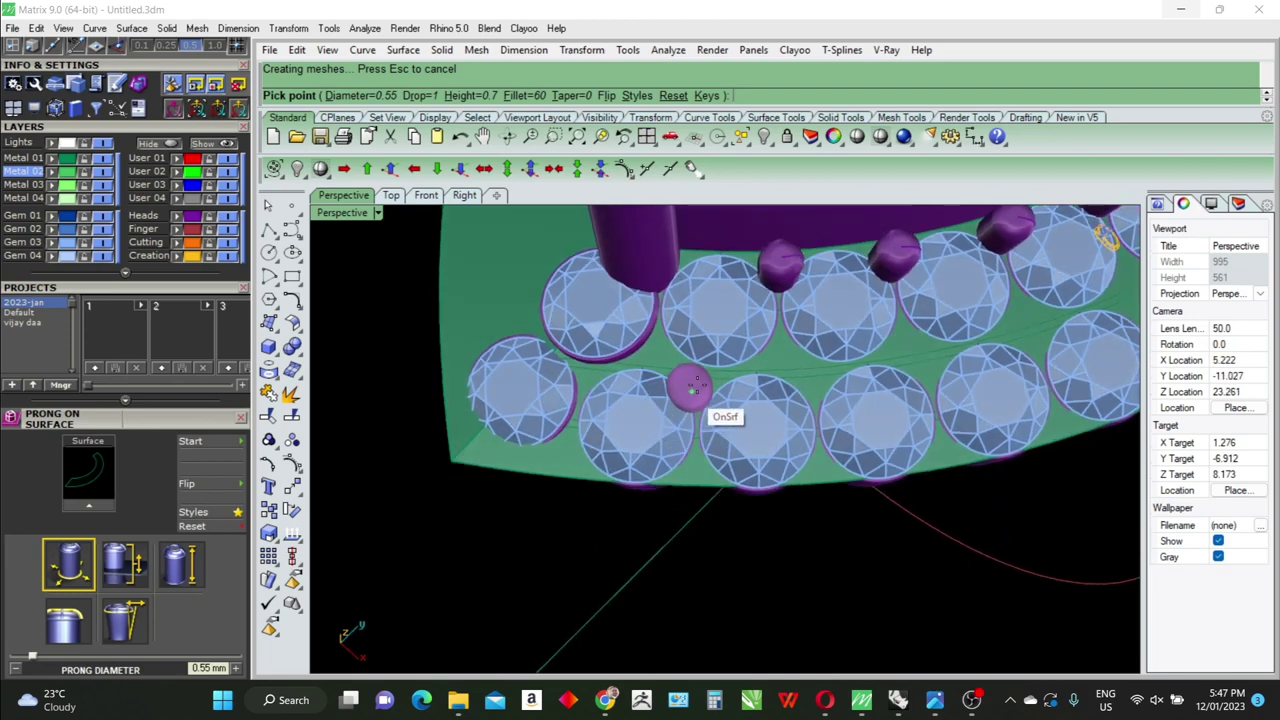
scroll(692, 389, "up", 3)
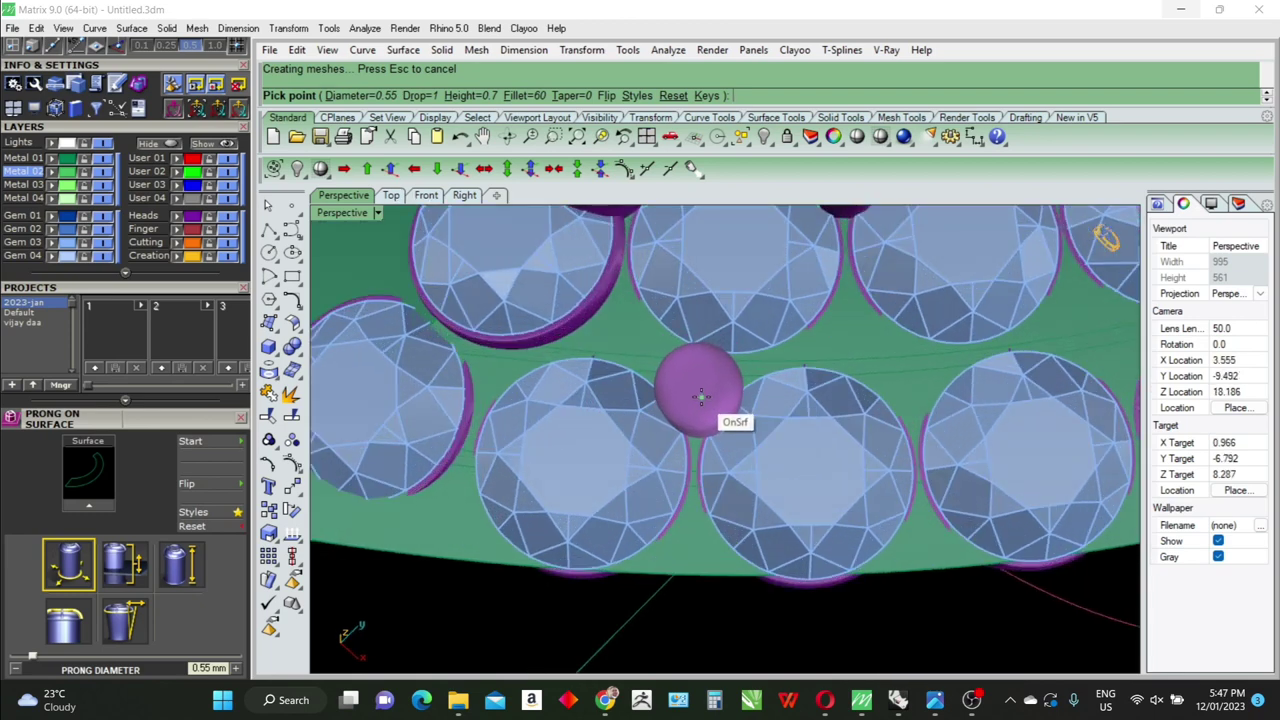
scroll(701, 397, "up", 2)
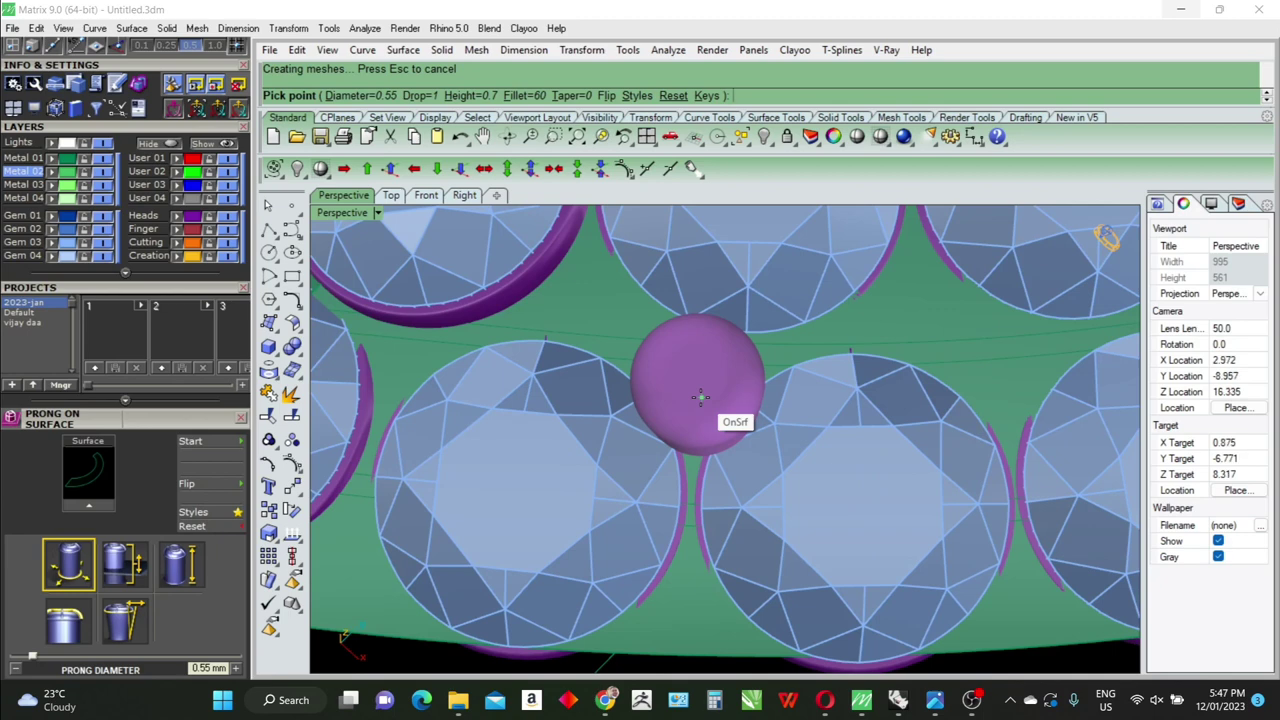
left_click(700, 397)
scroll(800, 392, "down", 3)
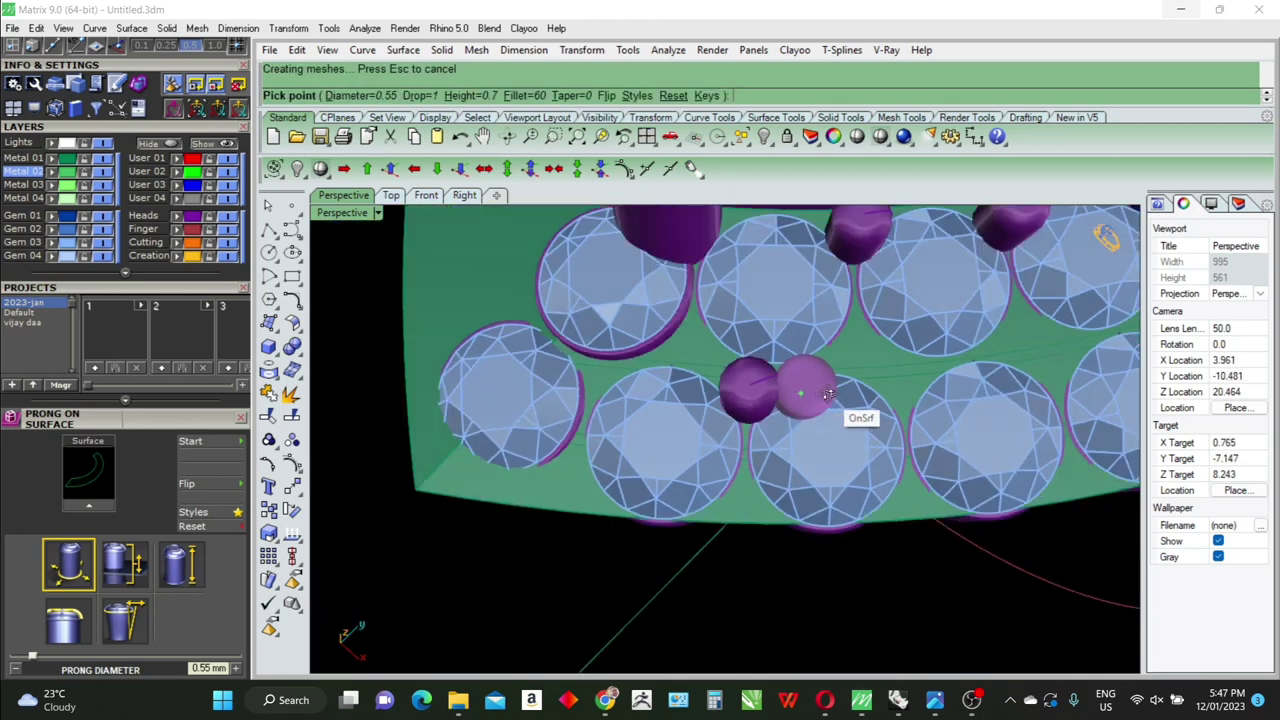
scroll(760, 397, "up", 1)
scroll(670, 400, "up", 1)
scroll(640, 398, "up", 1)
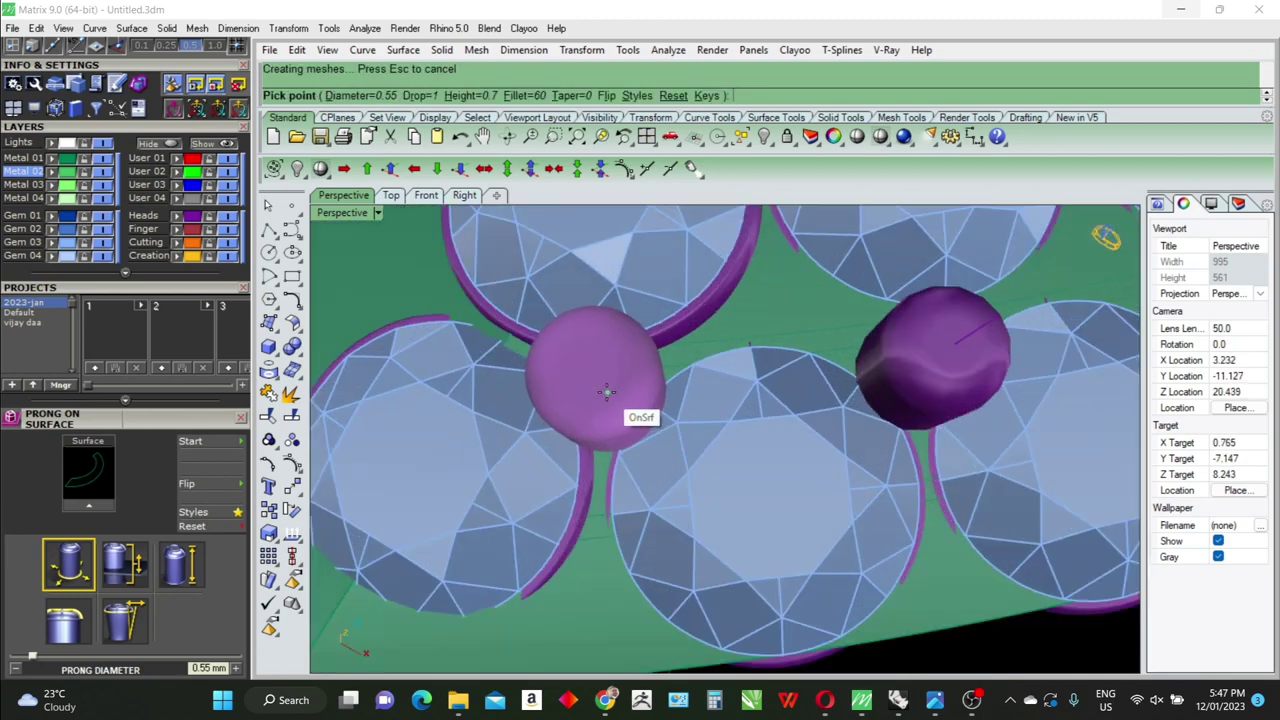
left_click(606, 392)
scroll(646, 398, "down", 2)
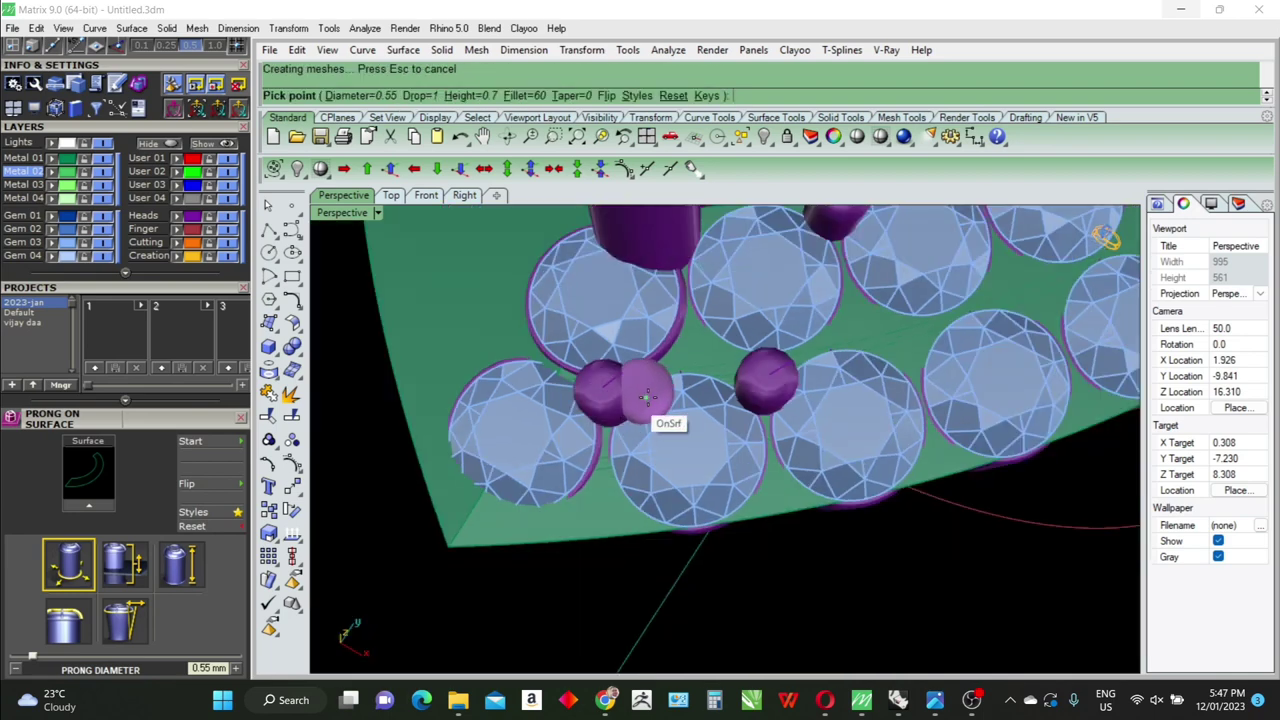
right_click_drag(636, 404, 631, 408)
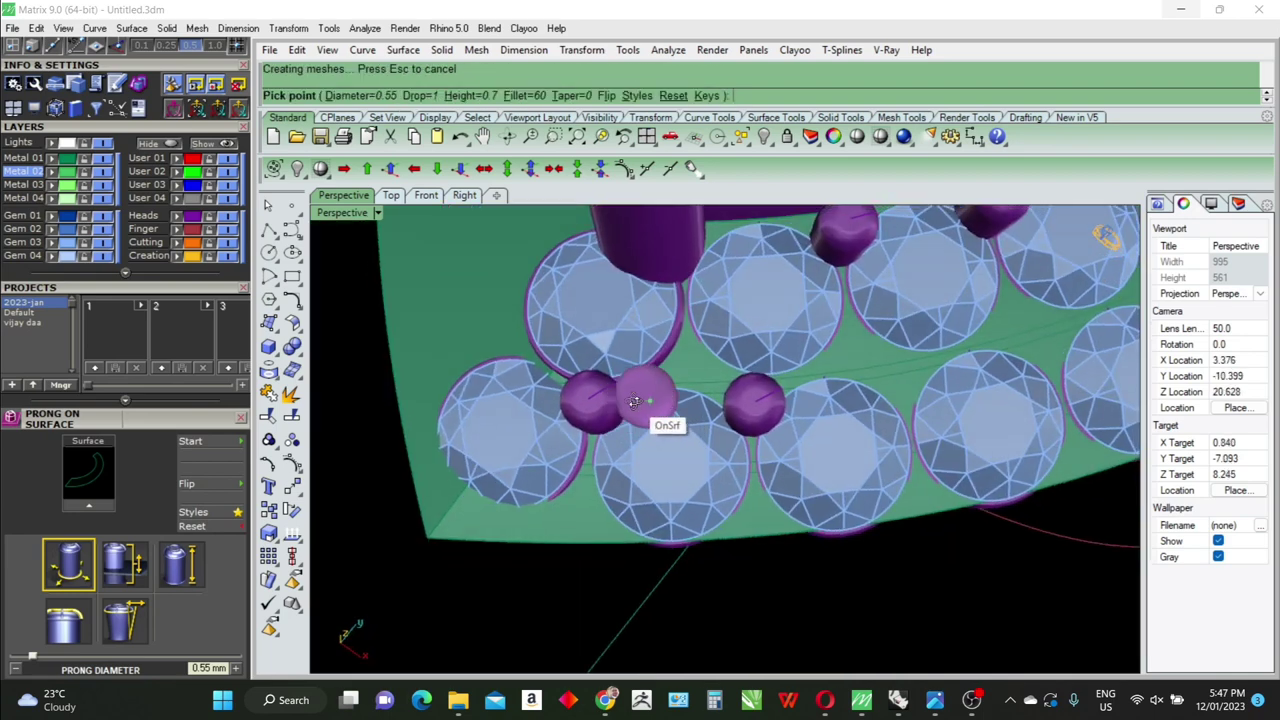
scroll(634, 401, "up", 2)
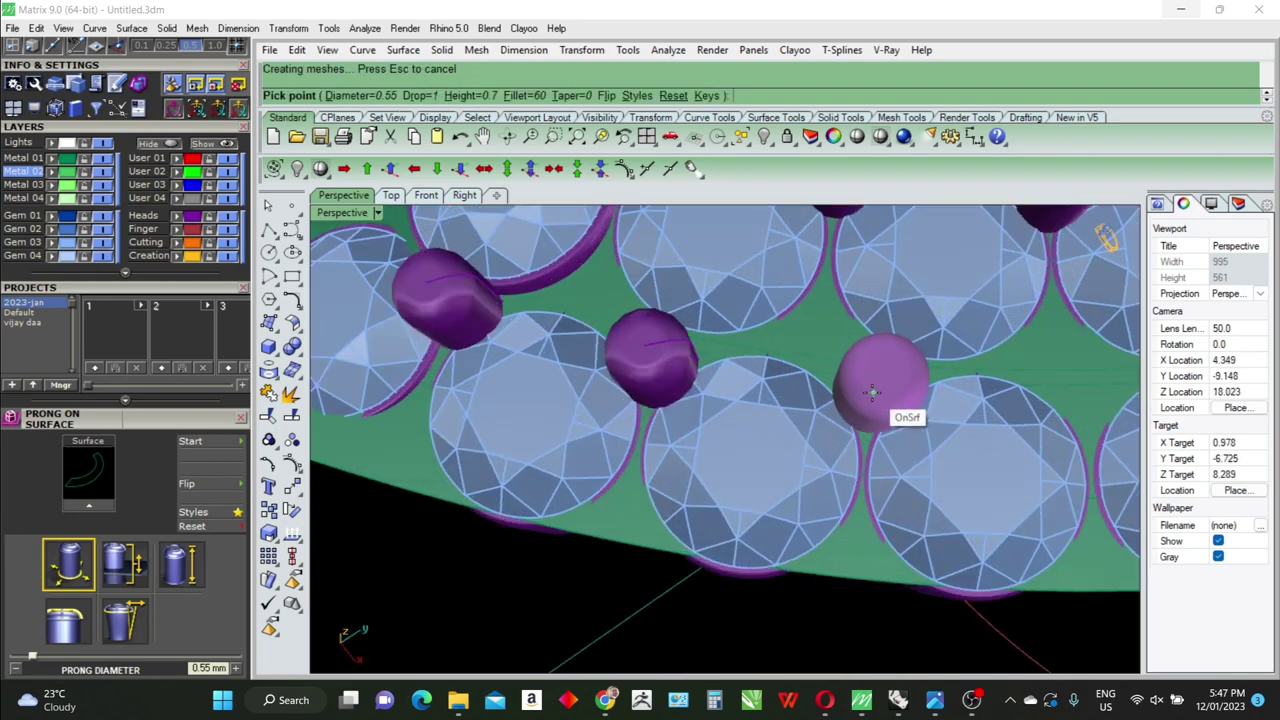
left_click(870, 397)
scroll(622, 405, "down", 3)
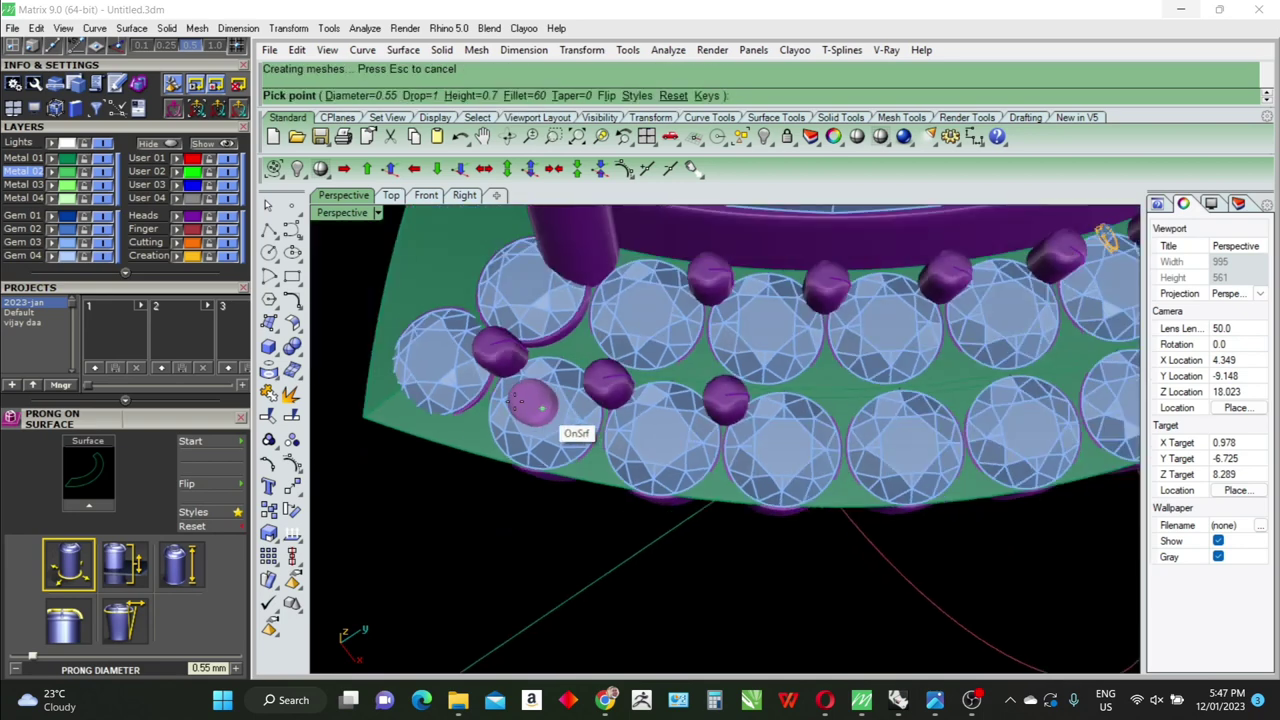
scroll(669, 403, "up", 3)
scroll(671, 398, "up", 2)
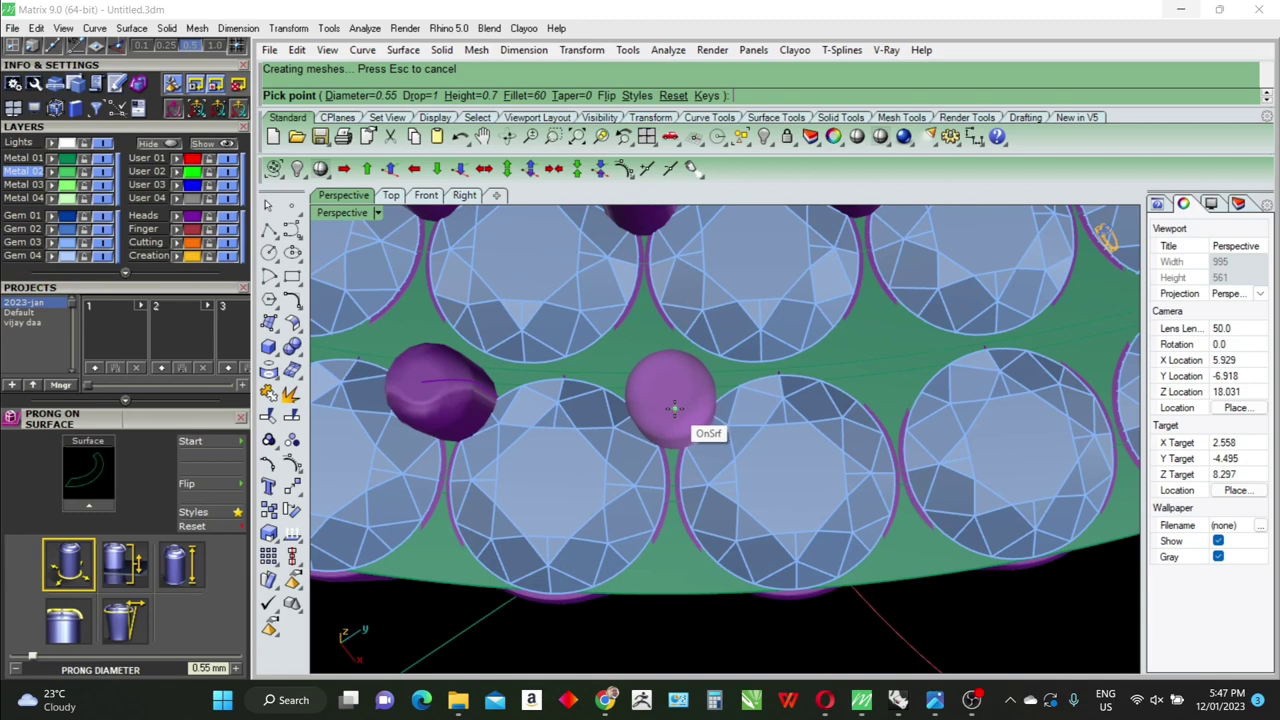
left_click(674, 408)
Add five more 0.55 mm bead prongs in the next outer halo gaps toward the rim
scroll(694, 432, "down", 3)
scroll(710, 420, "up", 3)
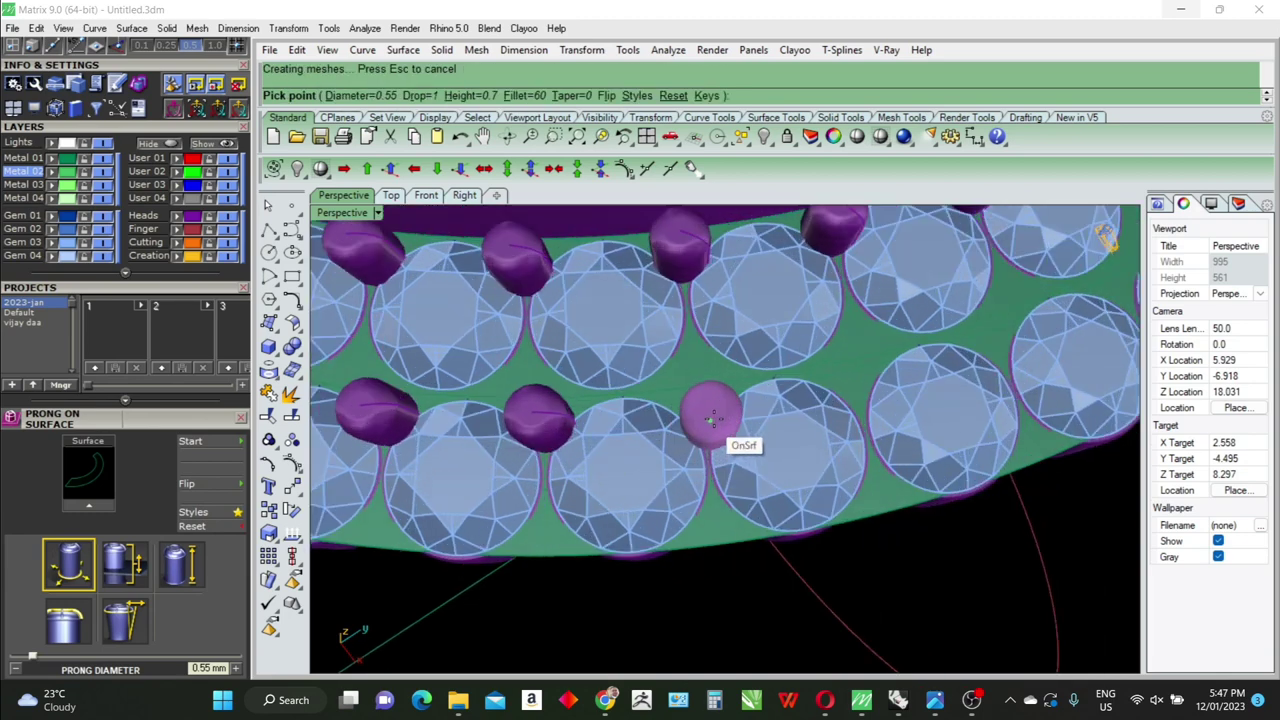
scroll(710, 420, "up", 4)
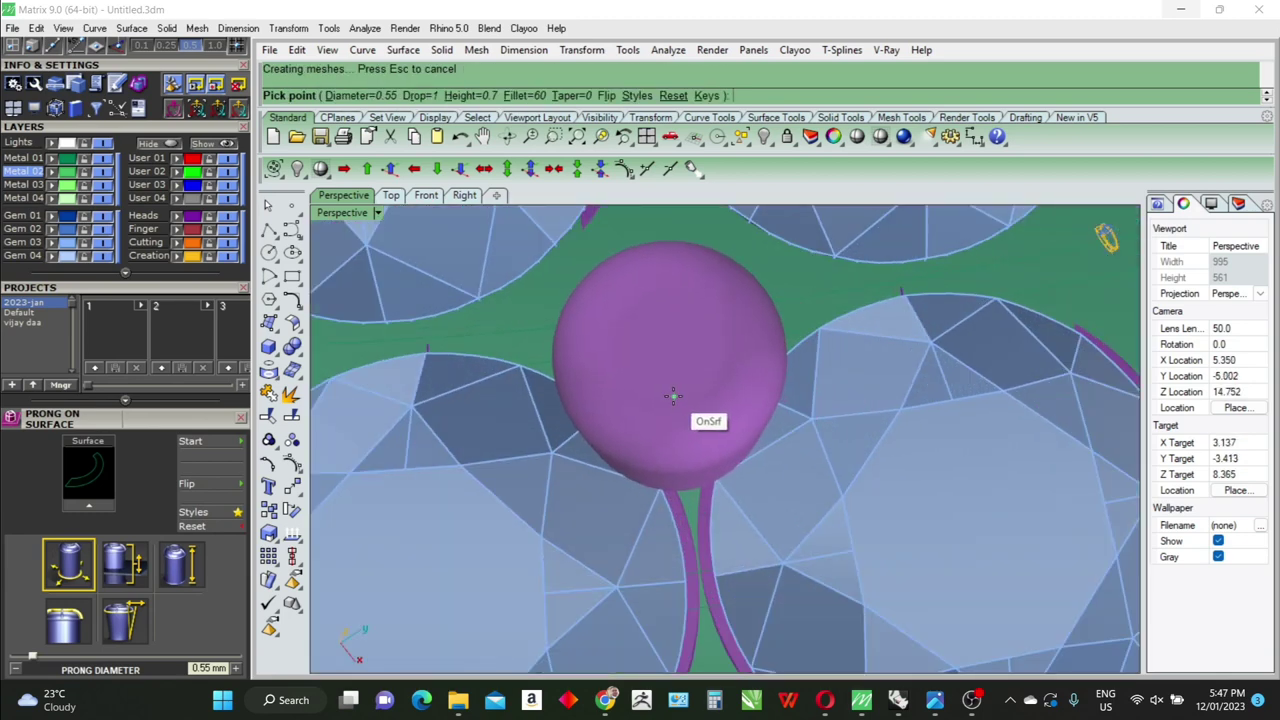
left_click(672, 396)
scroll(672, 420, "down", 5)
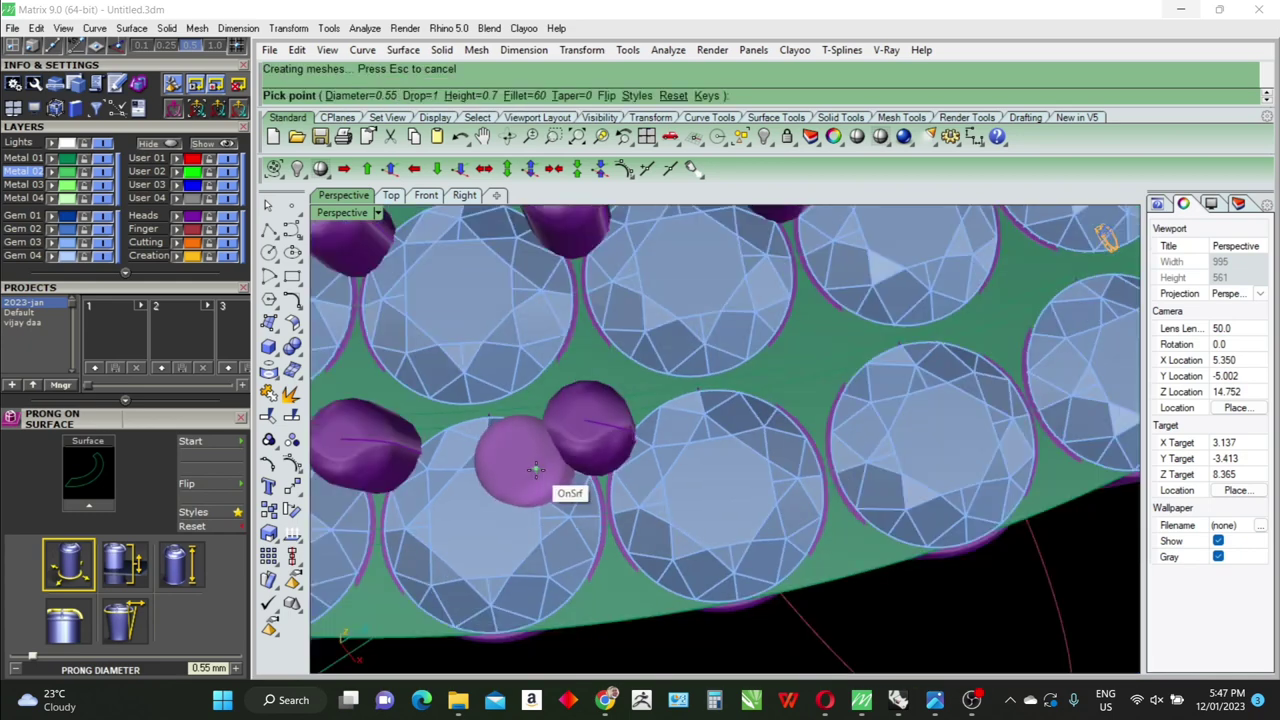
scroll(670, 460, "up", 2)
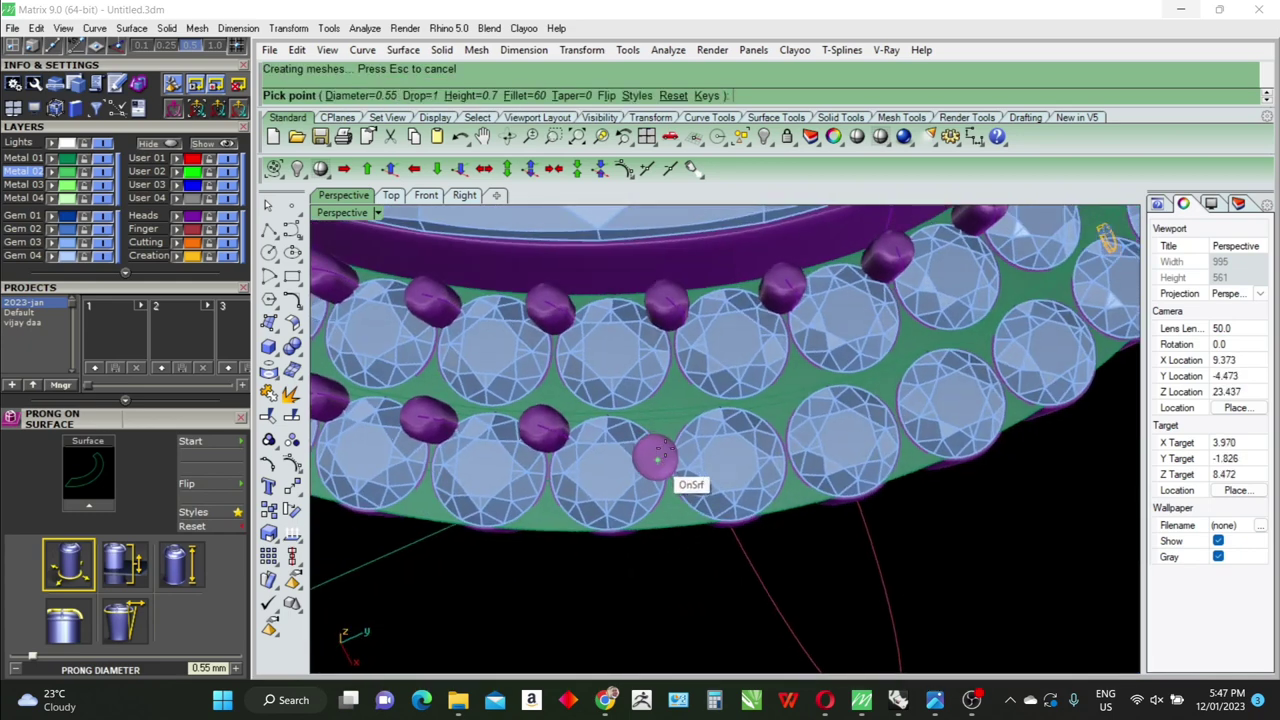
scroll(664, 435, "up", 2)
scroll(665, 425, "up", 2)
left_click(643, 428)
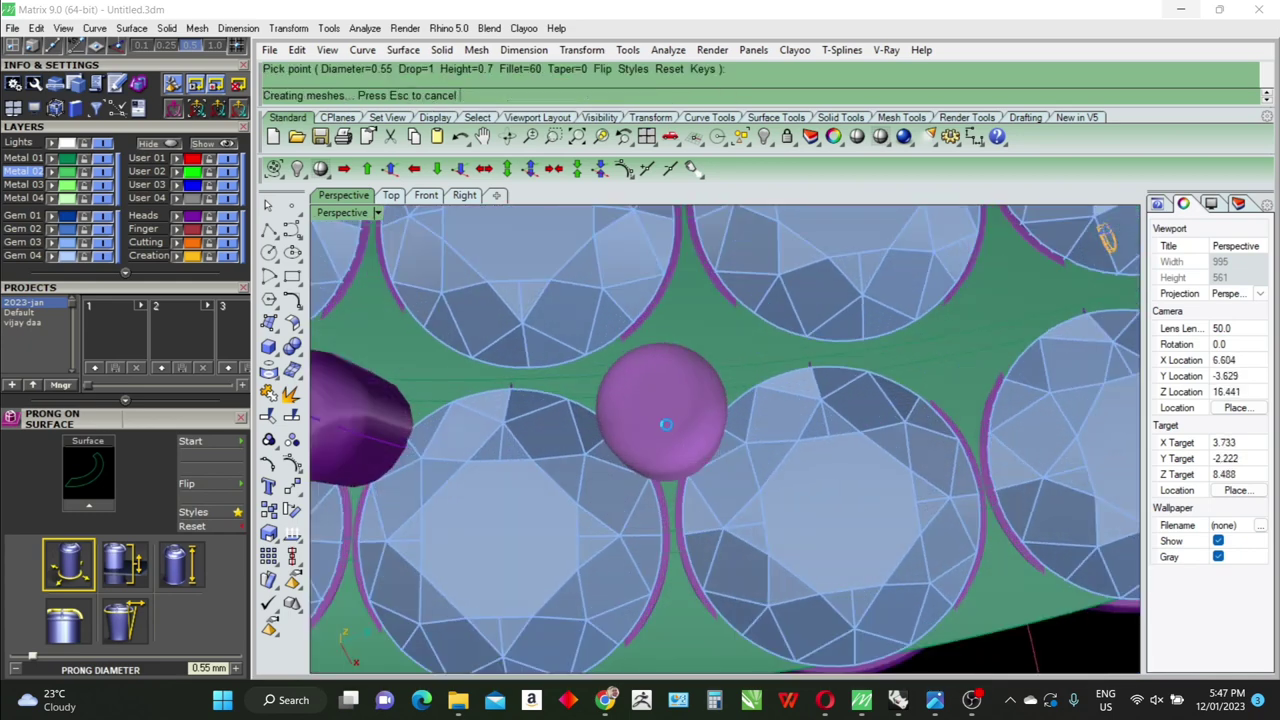
scroll(600, 460, "down", 3)
scroll(700, 490, "down", 1)
scroll(729, 490, "up", 1)
scroll(728, 460, "up", 1)
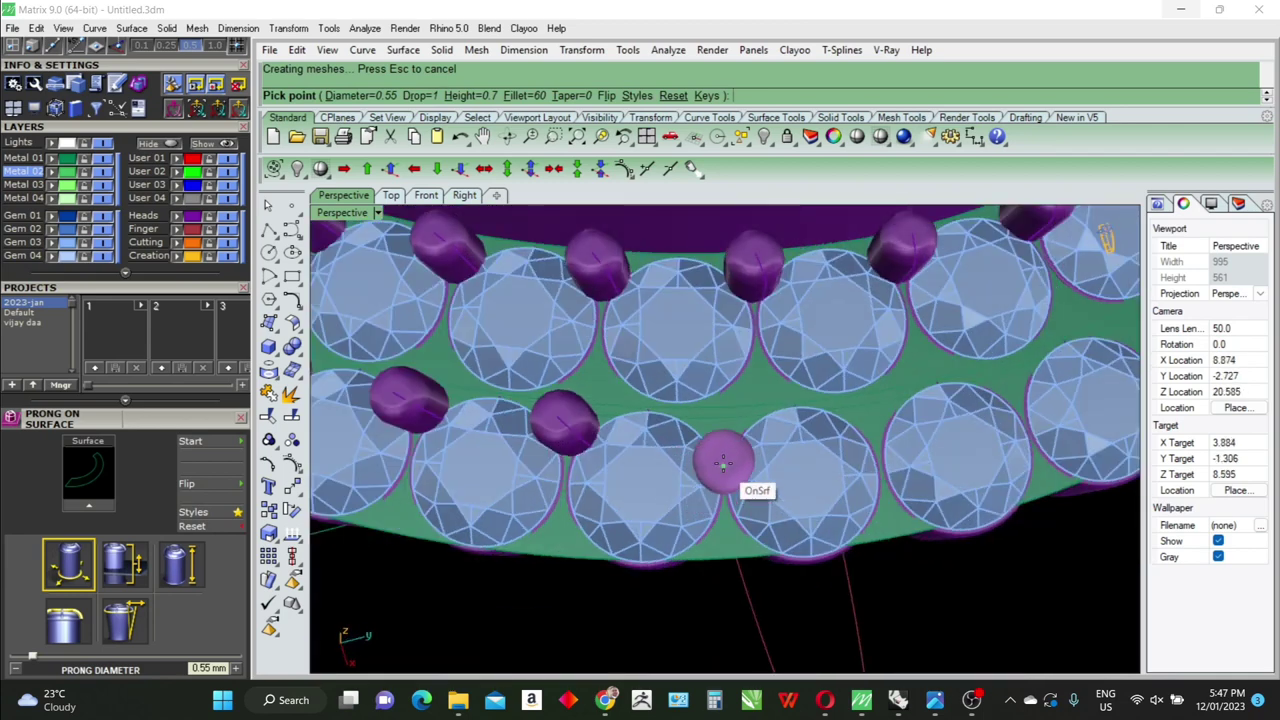
scroll(726, 432, "up", 1)
scroll(722, 425, "up", 1)
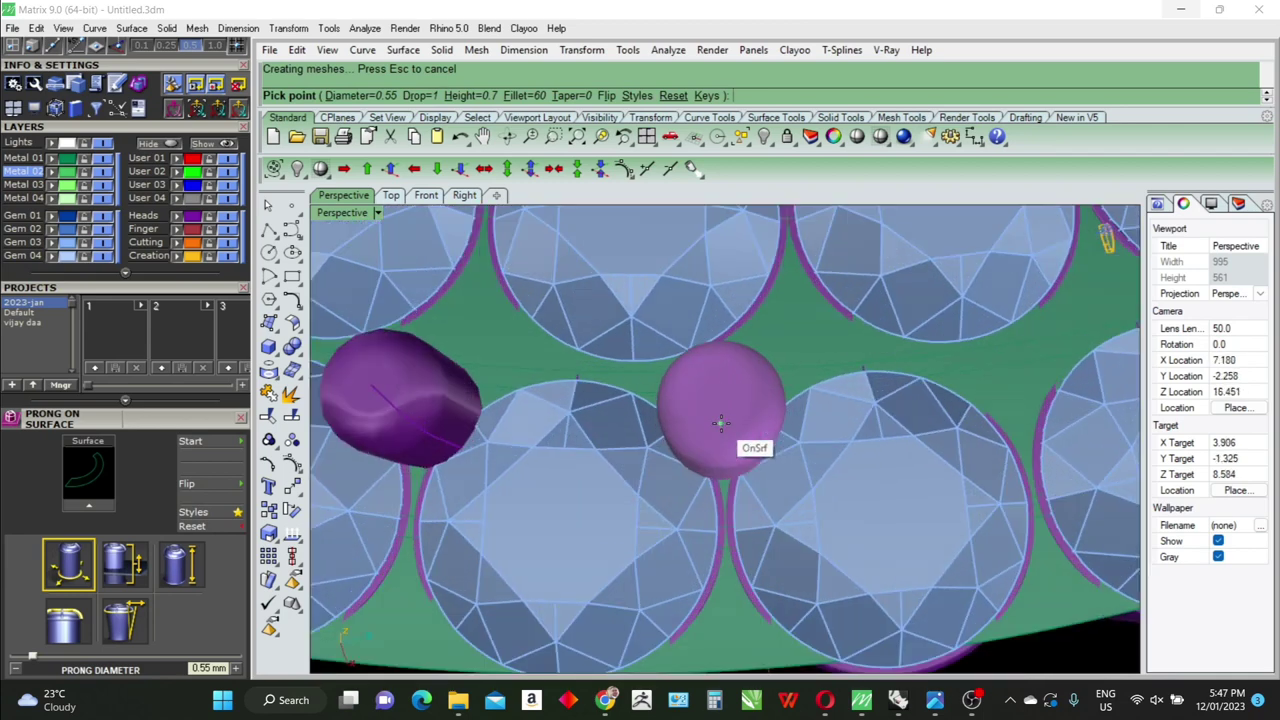
left_click(721, 424)
scroll(720, 430, "down", 1)
scroll(740, 478, "down", 1)
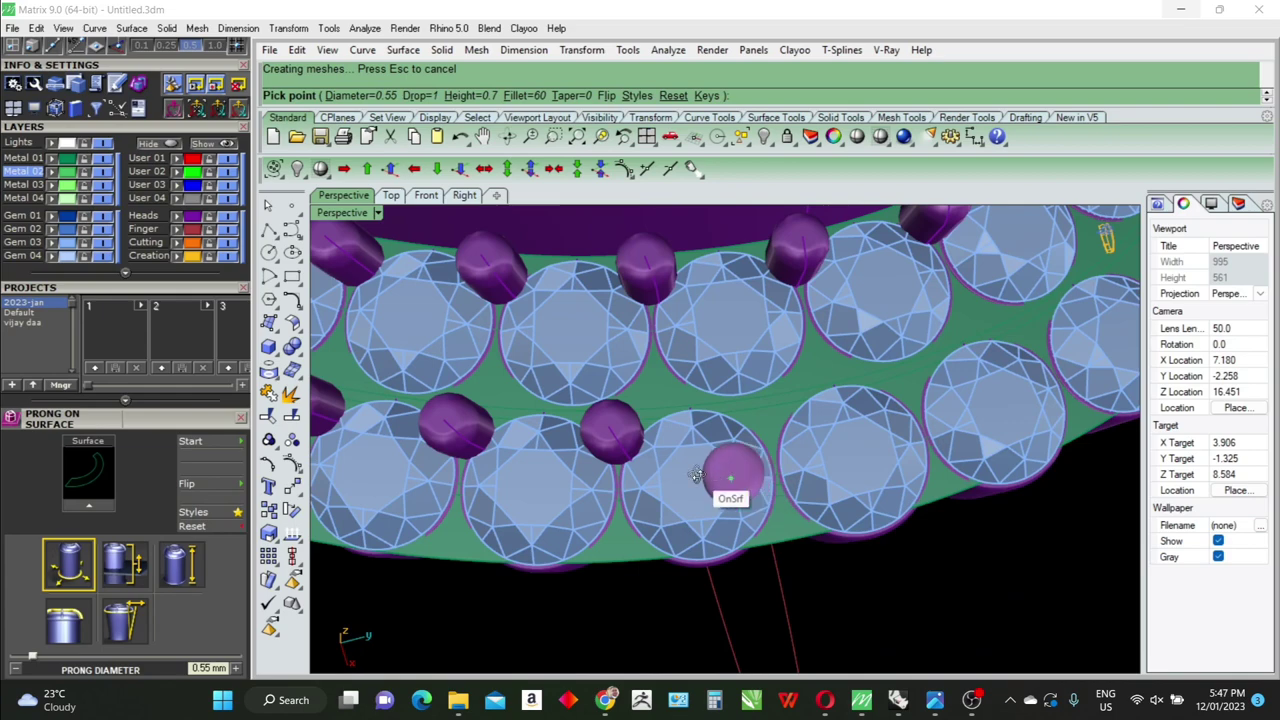
scroll(696, 476, "up", 1)
scroll(715, 430, "up", 1)
scroll(727, 403, "up", 1)
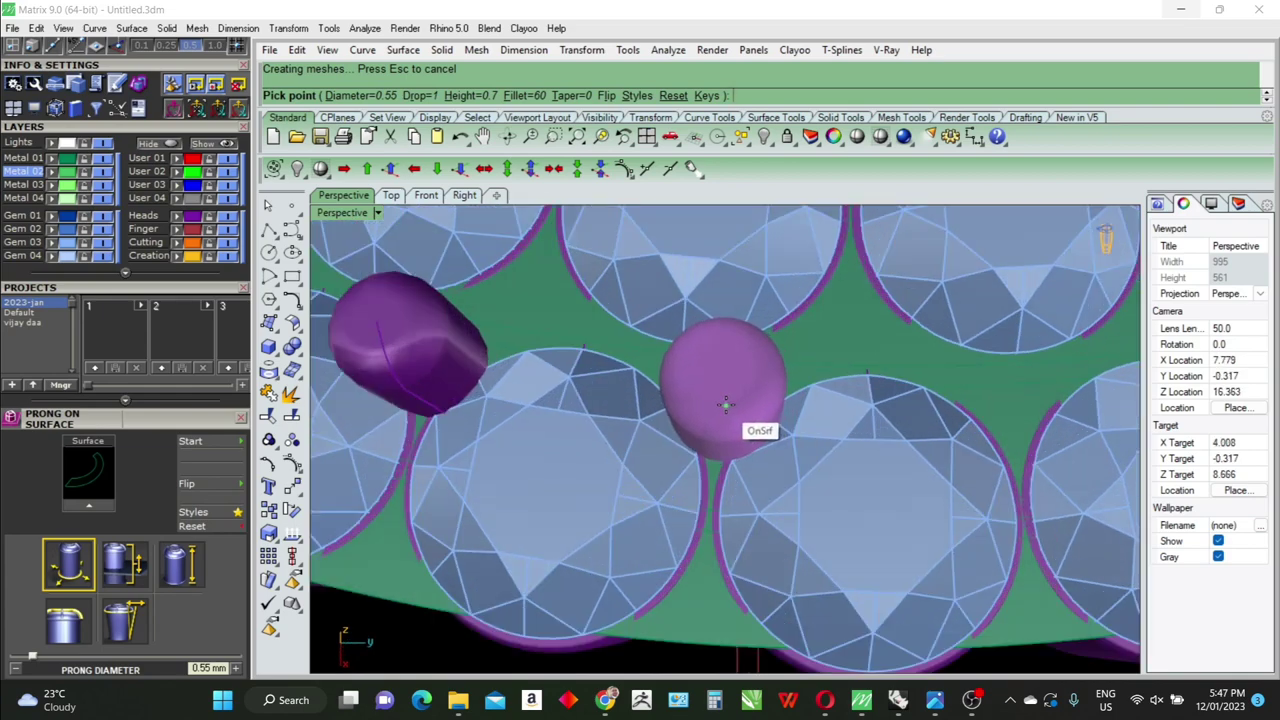
left_click(724, 407)
scroll(586, 420, "down", 2)
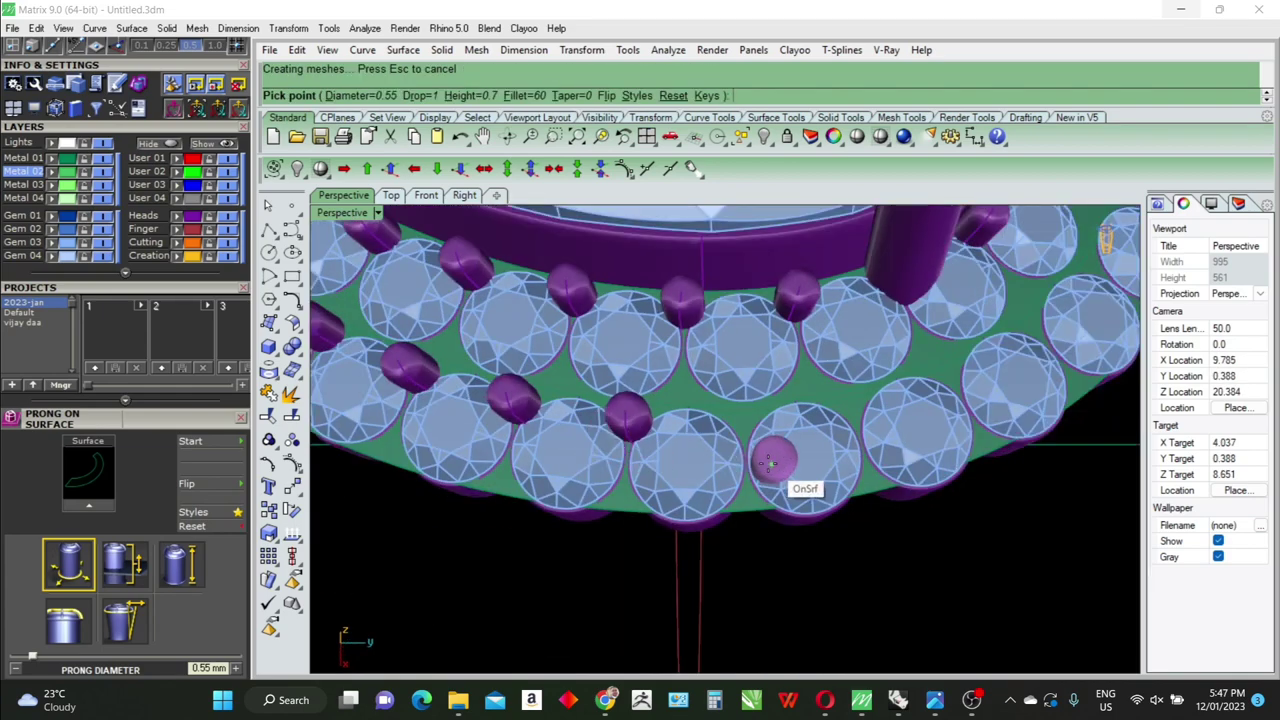
scroll(754, 458, "down", 1)
scroll(754, 458, "up", 1)
scroll(729, 434, "up", 1)
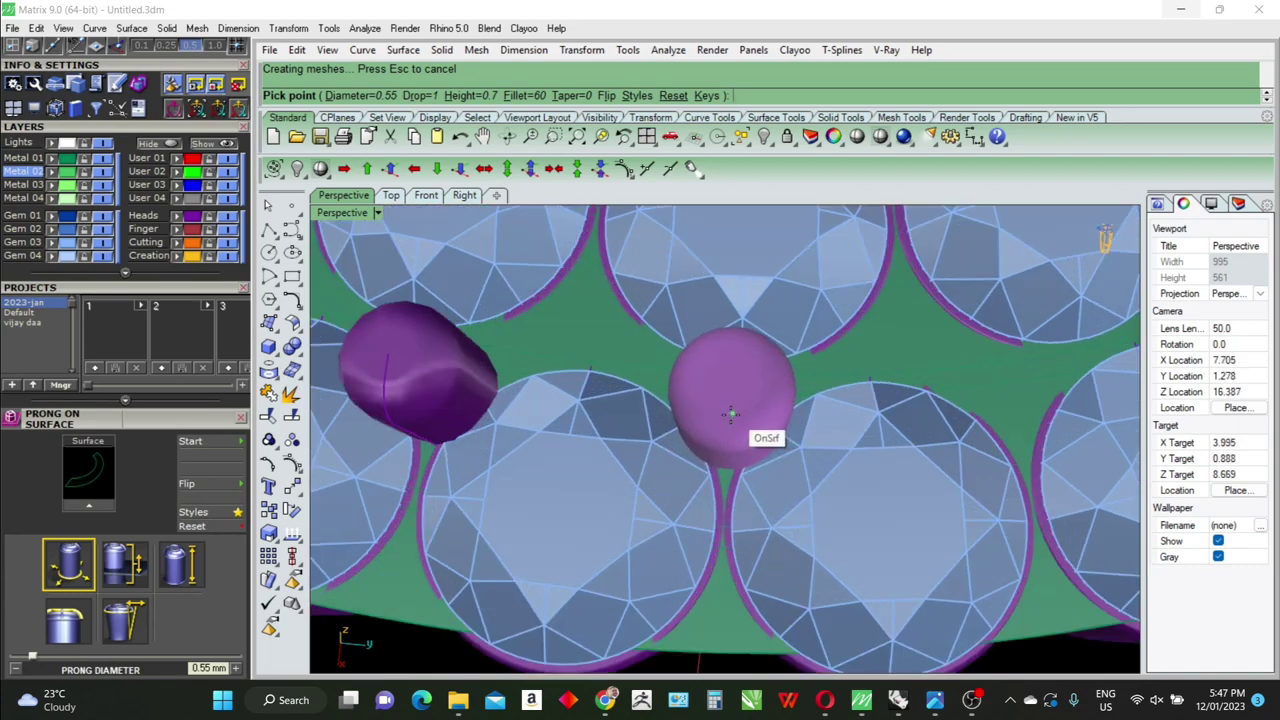
left_click(727, 420)
Zoom and orbit around the outer halo to inspect the gaps between stones
scroll(586, 443, "down", 1)
scroll(586, 443, "down", 1)
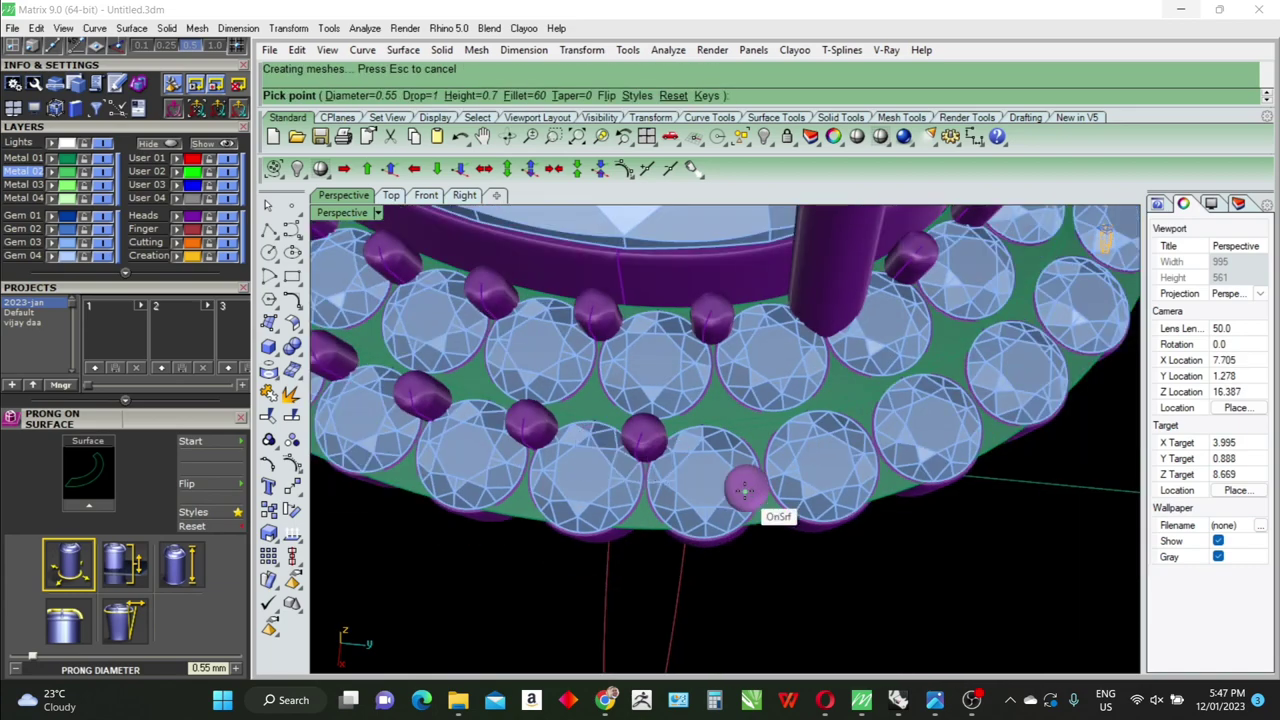
scroll(748, 494, "down", 1)
scroll(706, 489, "up", 1)
scroll(728, 457, "up", 1)
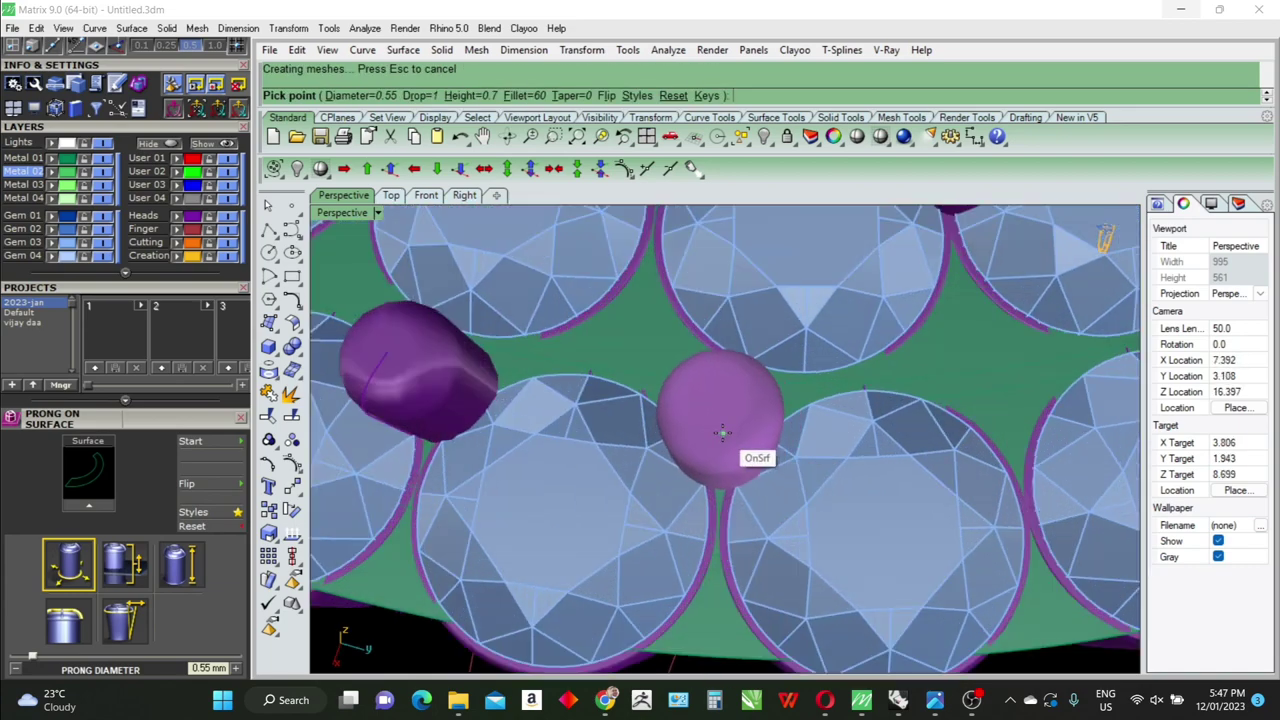
scroll(700, 490, "down", 2)
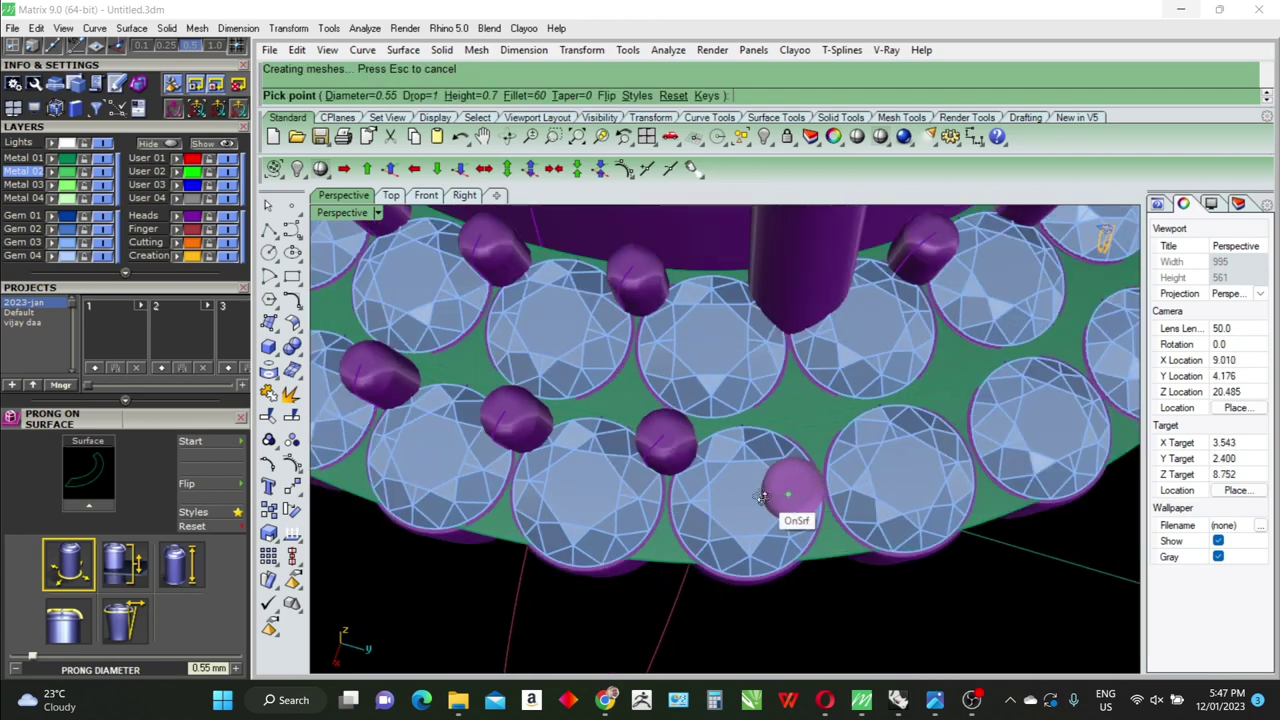
scroll(760, 480, "up", 1)
scroll(767, 465, "up", 1)
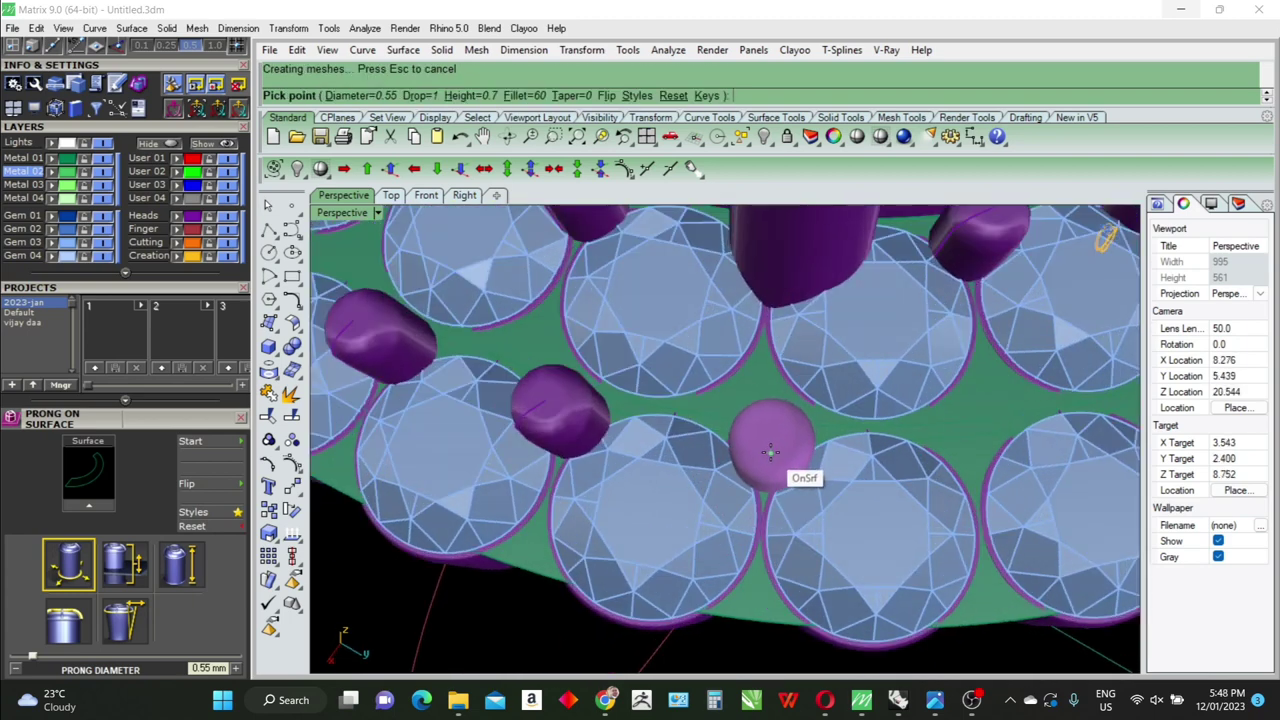
scroll(672, 462, "down", 3)
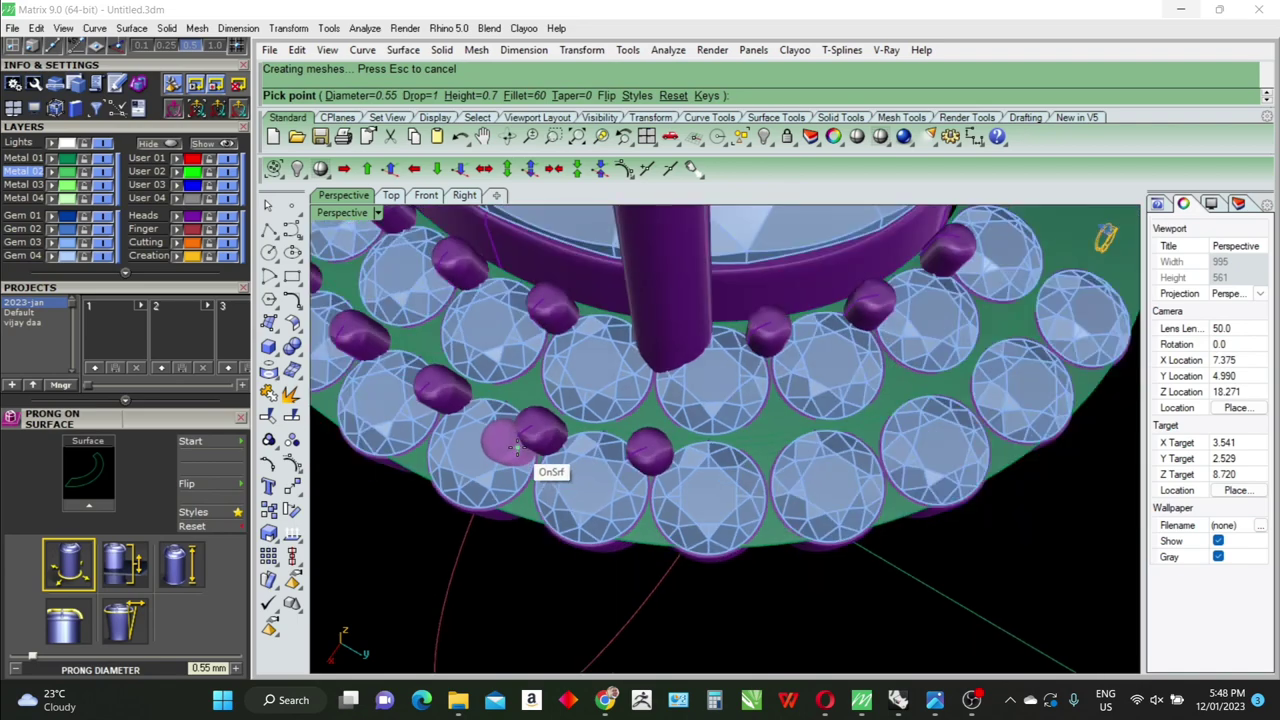
scroll(514, 451, "down", 2)
scroll(694, 486, "up", 2)
scroll(663, 491, "up", 4)
scroll(688, 448, "up", 2)
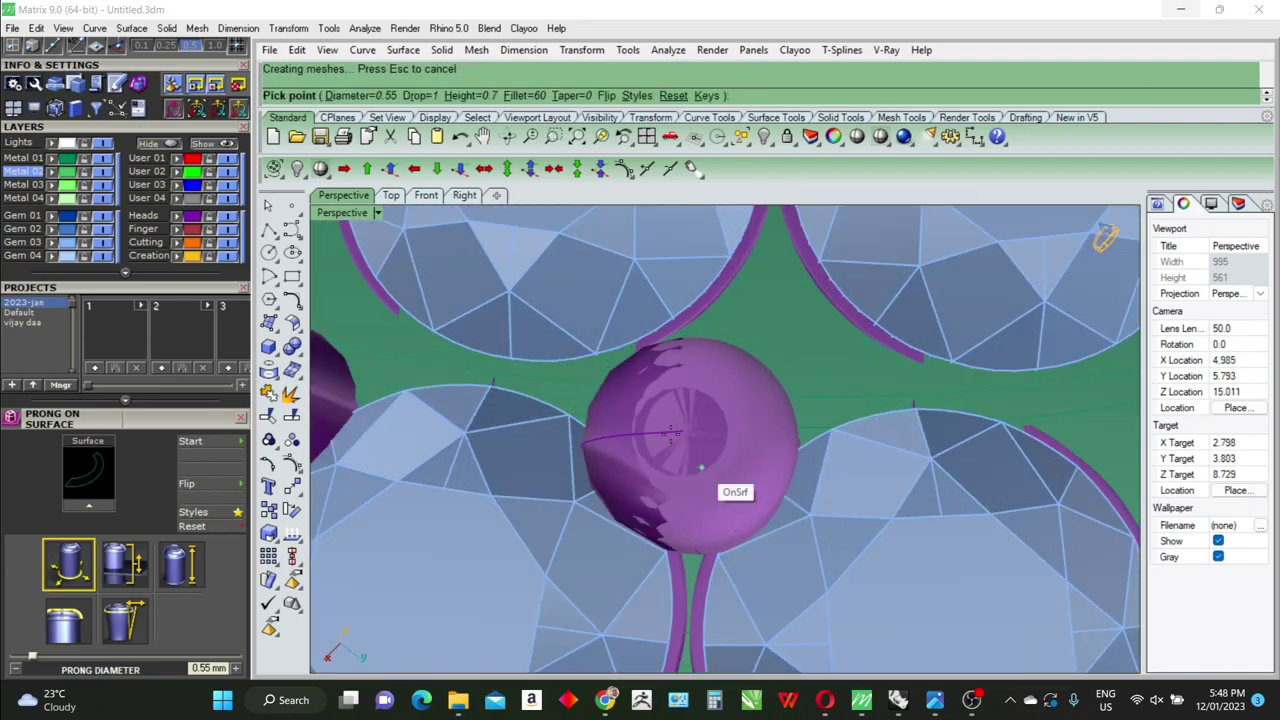
scroll(696, 466, "down", 3)
scroll(764, 447, "up", 3)
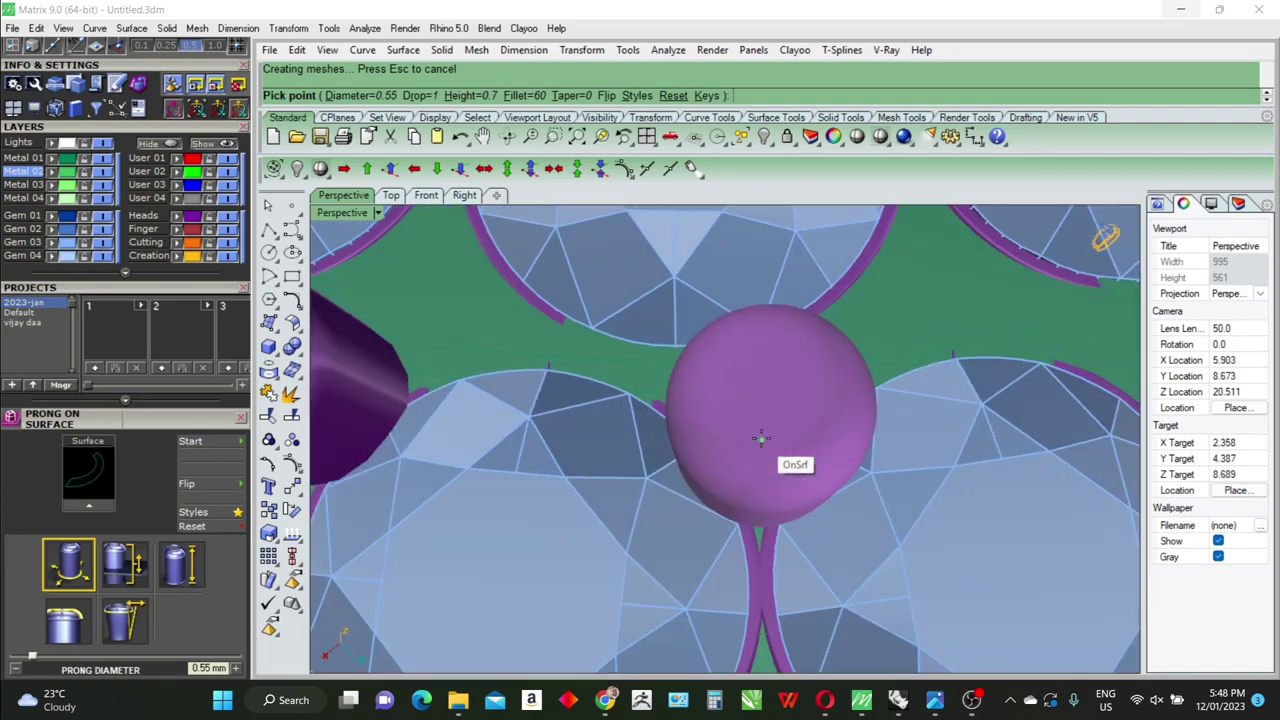
scroll(754, 436, "down", 2)
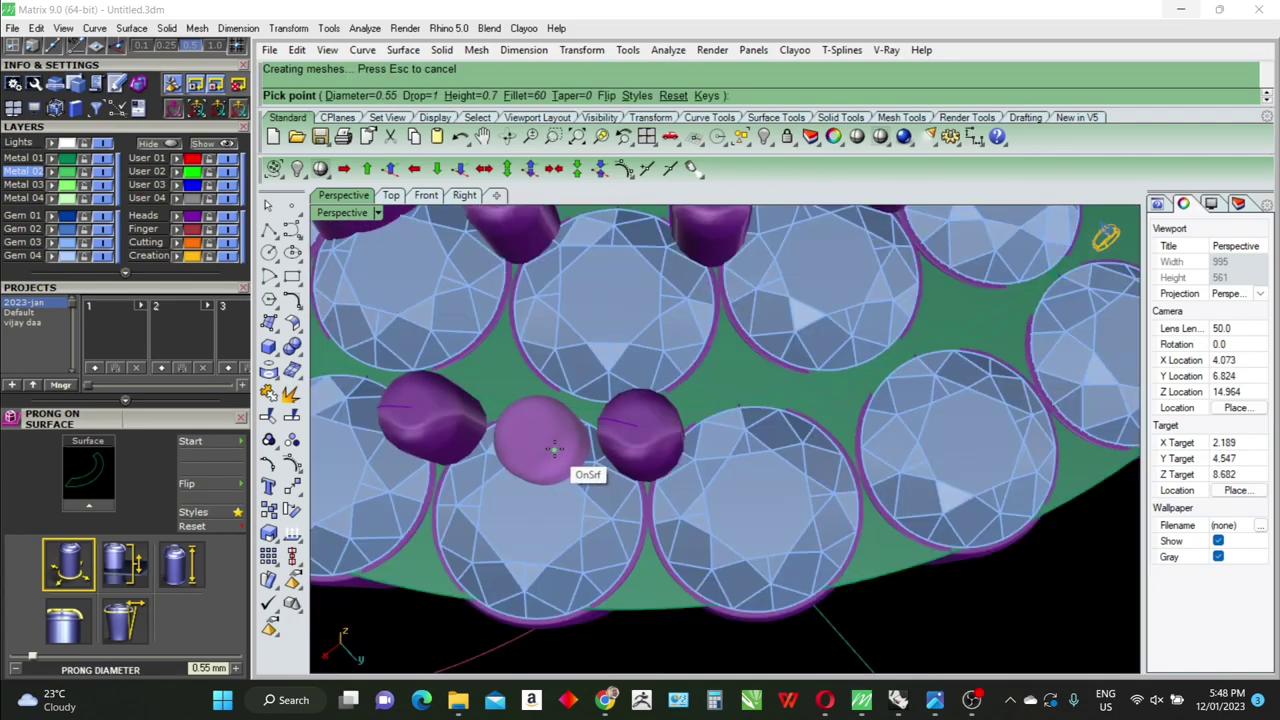
scroll(700, 440, "down", 2)
scroll(651, 443, "up", 1)
scroll(686, 430, "up", 2)
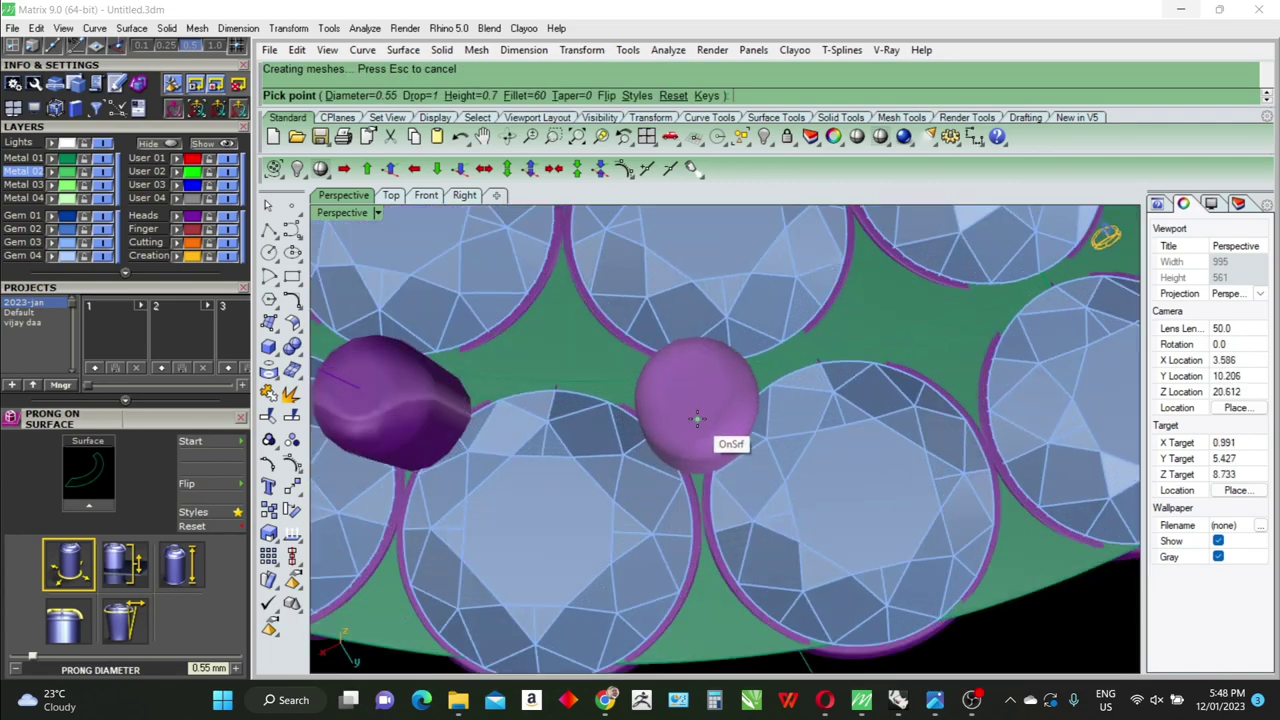
scroll(640, 432, "down", 2)
scroll(720, 432, "down", 2)
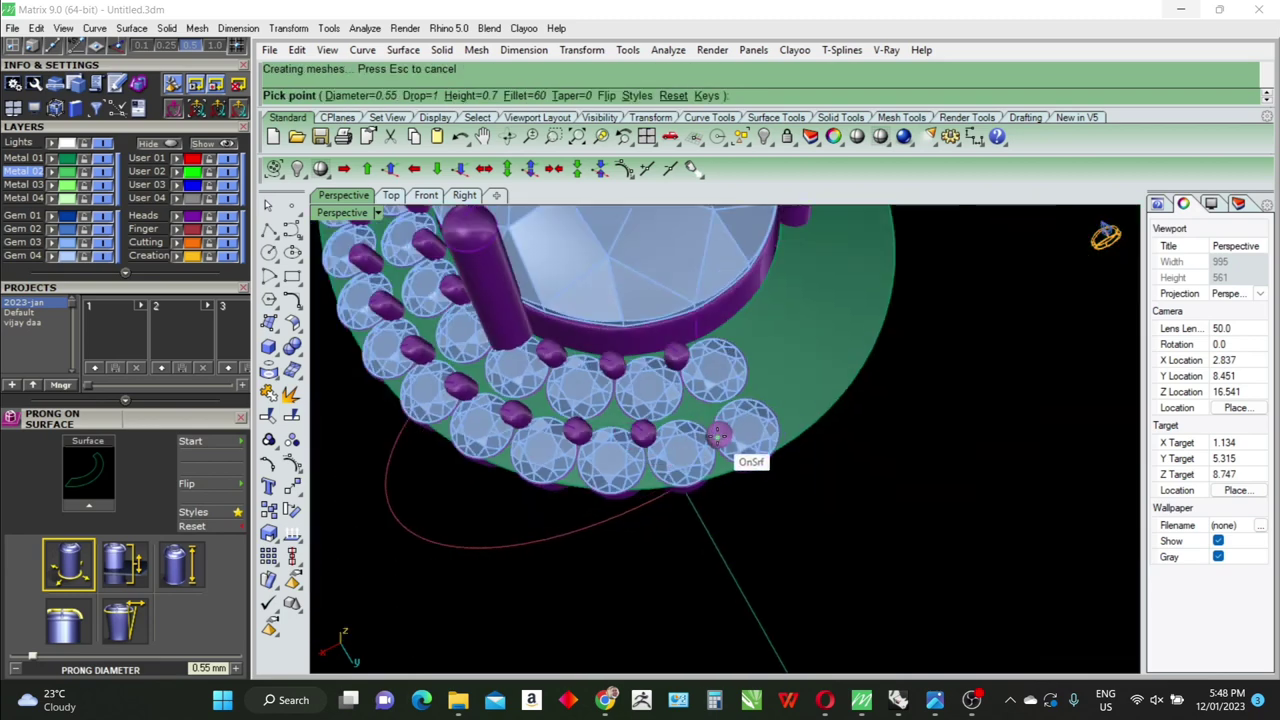
scroll(705, 436, "down", 1)
scroll(700, 437, "up", 1)
scroll(700, 425, "up", 1)
scroll(700, 415, "up", 1)
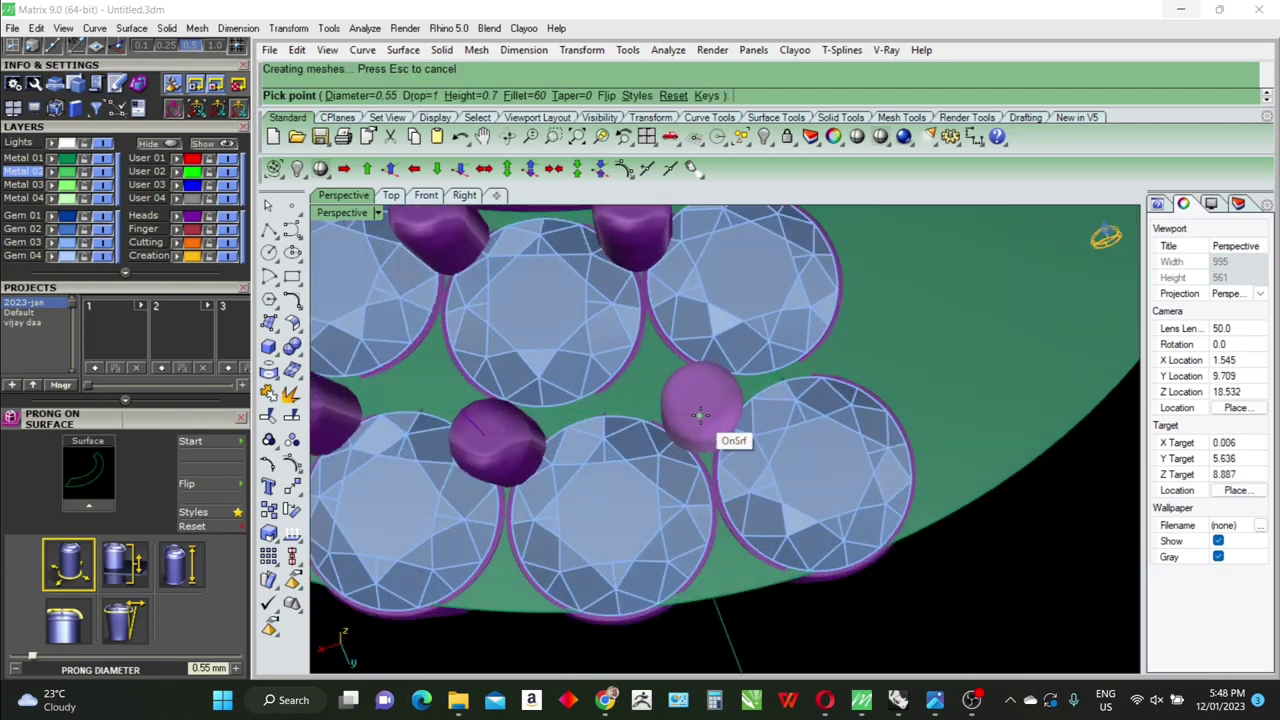
mouse_move(705, 428)
right_mouse_down()
mouse_move(714, 443)
mouse_move(695, 442)
right_mouse_up()
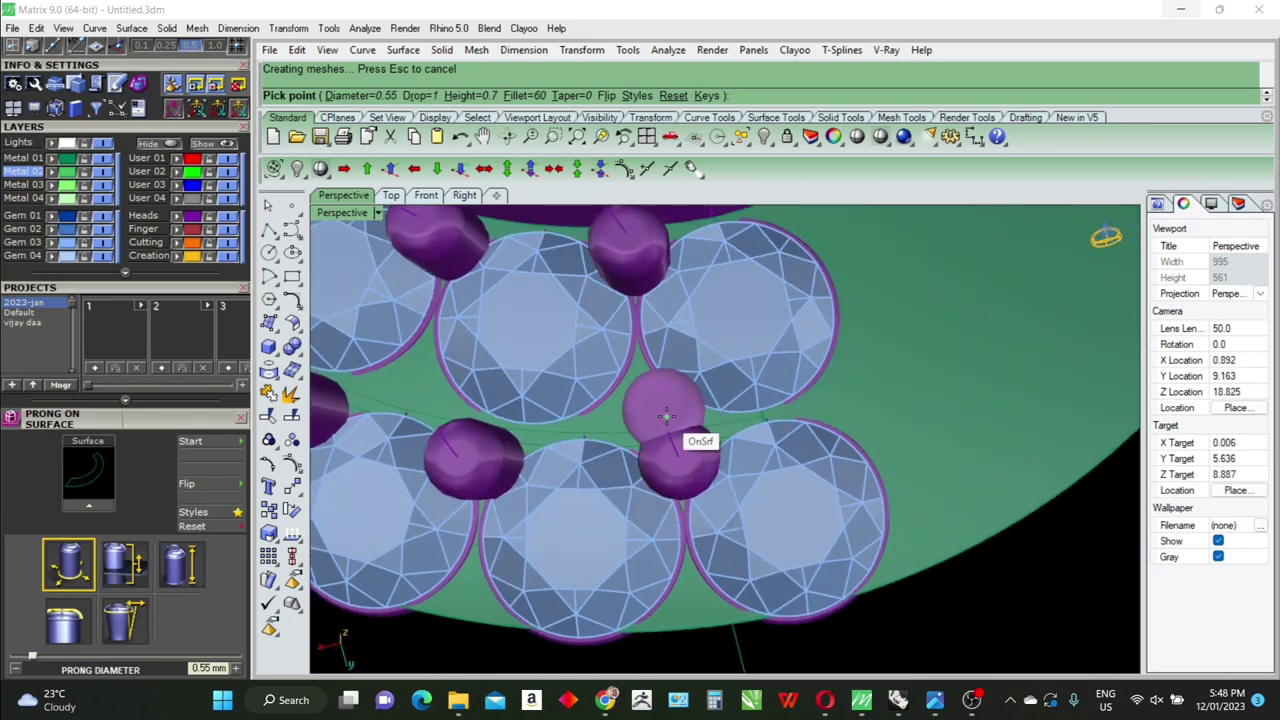
Reduce the bead prong diameter to 0.45 mm and inspect prong placement around the halo
key("q")
key("q")
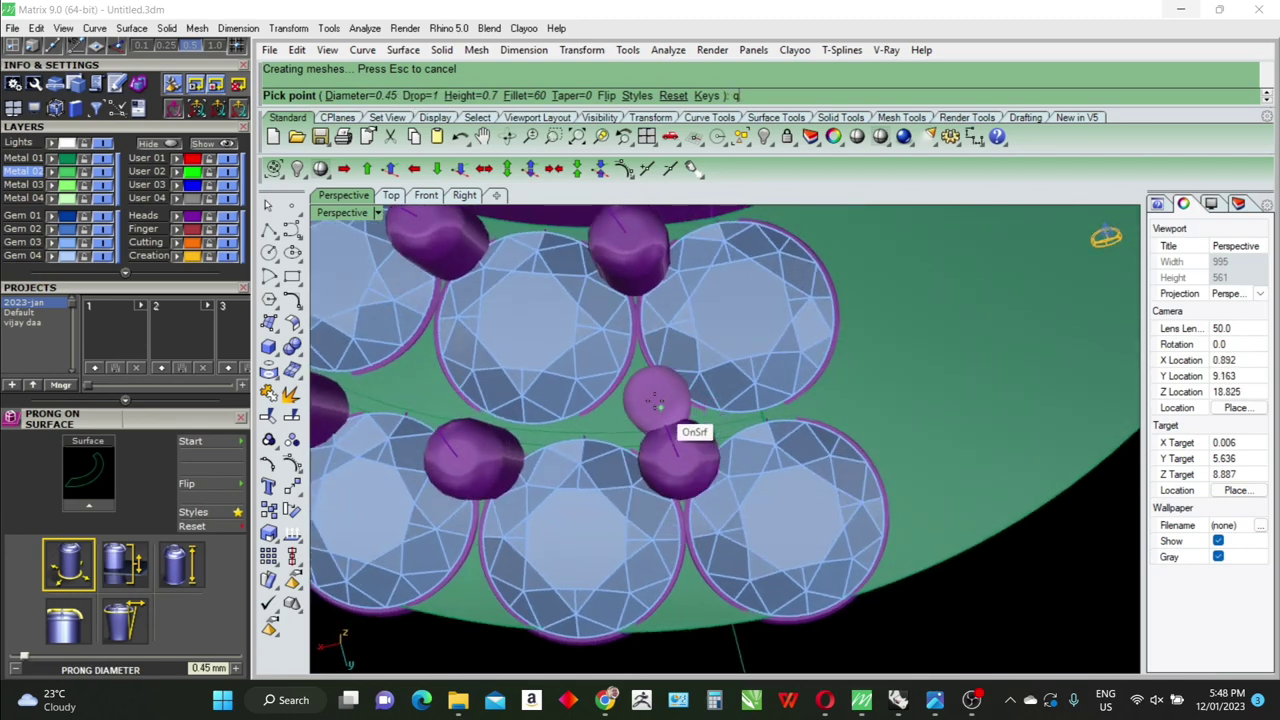
right_click_drag(648, 392, 683, 399)
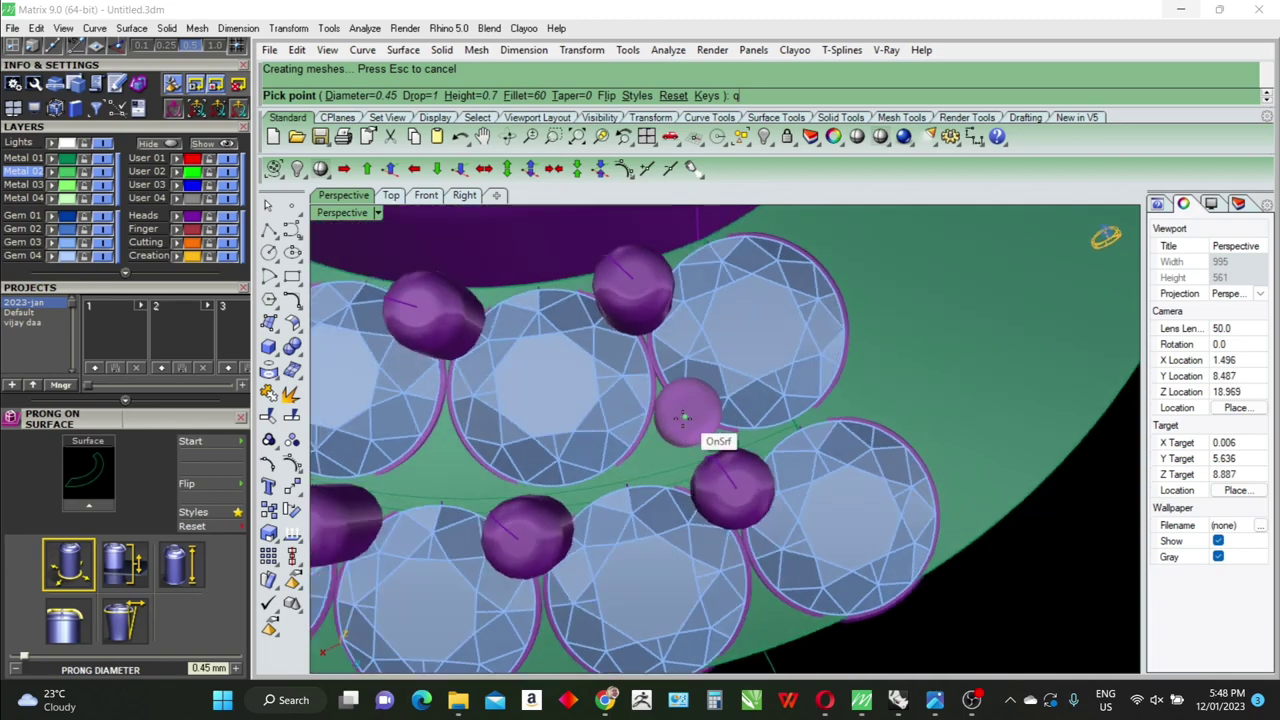
scroll(683, 418, "up", 2)
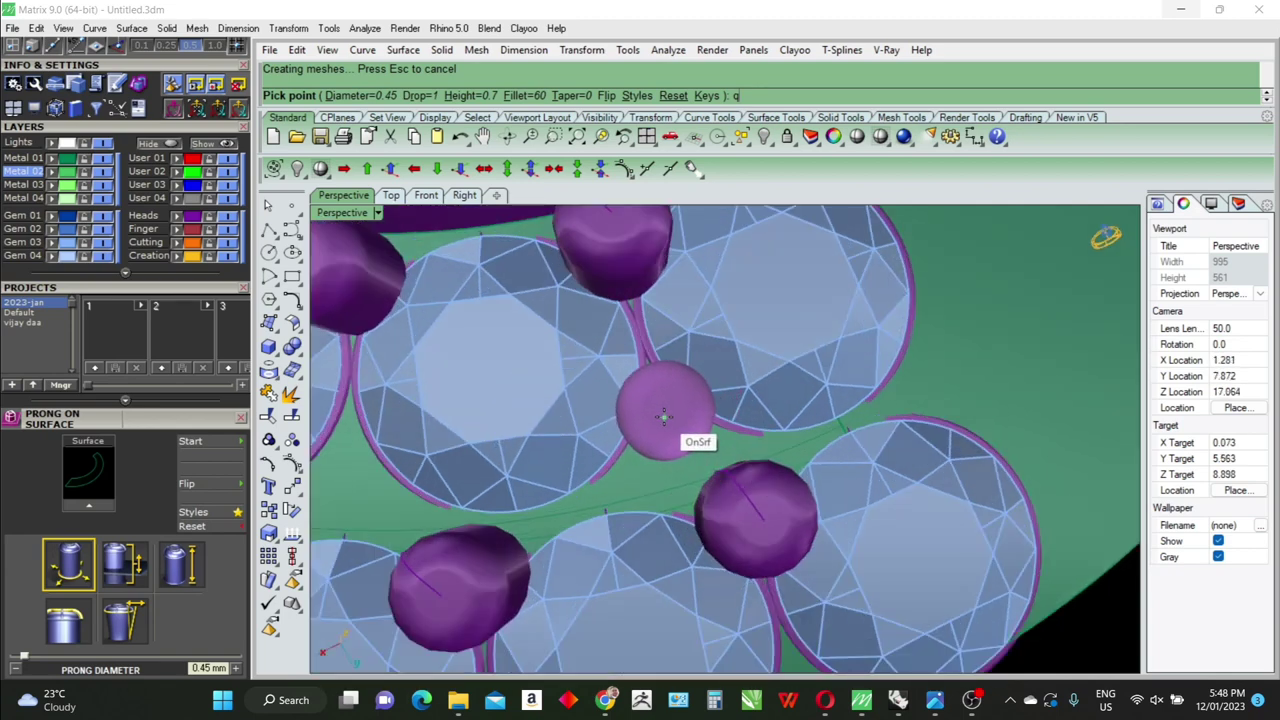
scroll(821, 403, "down", 3)
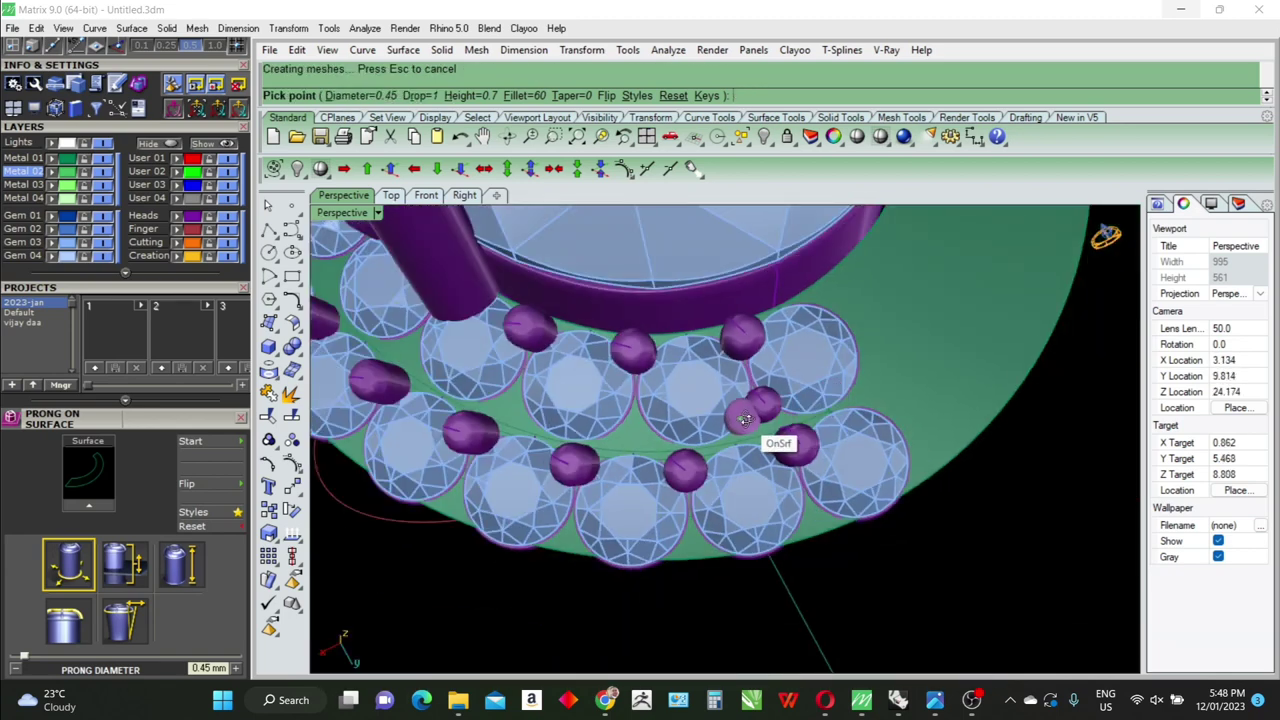
scroll(744, 419, "up", 2)
scroll(686, 449, "up", 3)
scroll(651, 435, "up", 2)
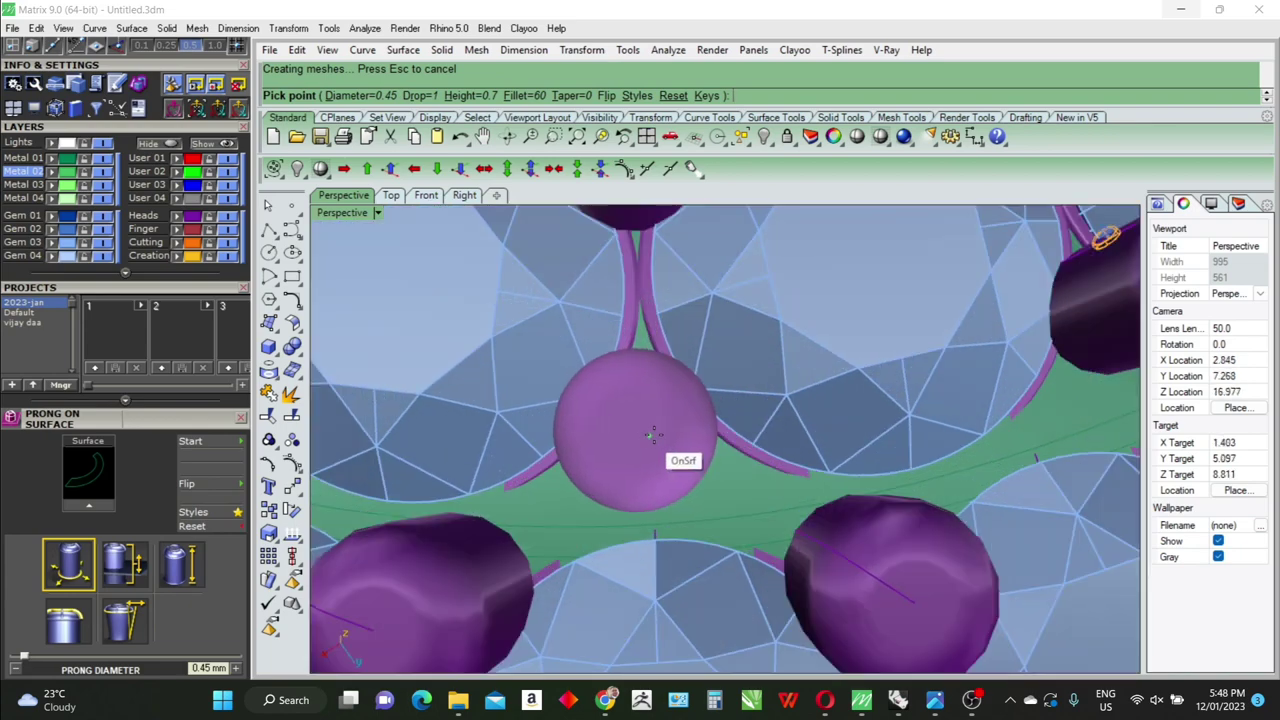
scroll(655, 435, "up", 1)
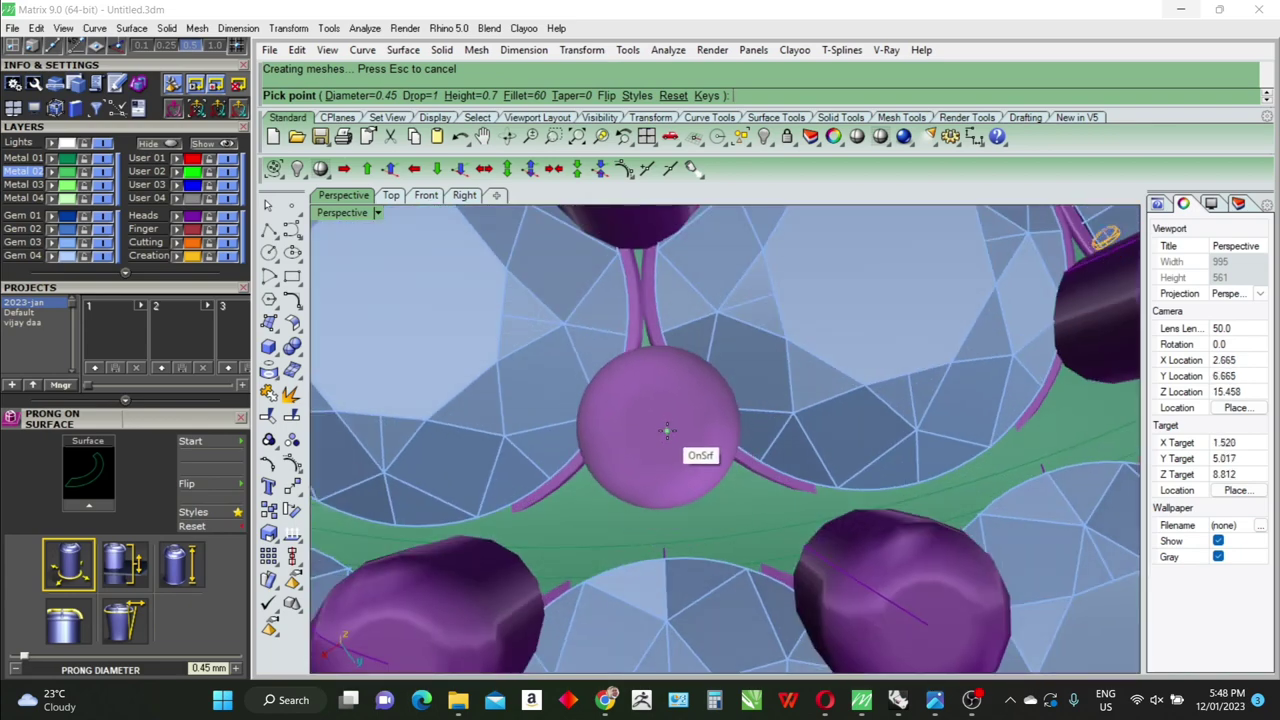
scroll(677, 429, "down", 3)
scroll(849, 423, "down", 3)
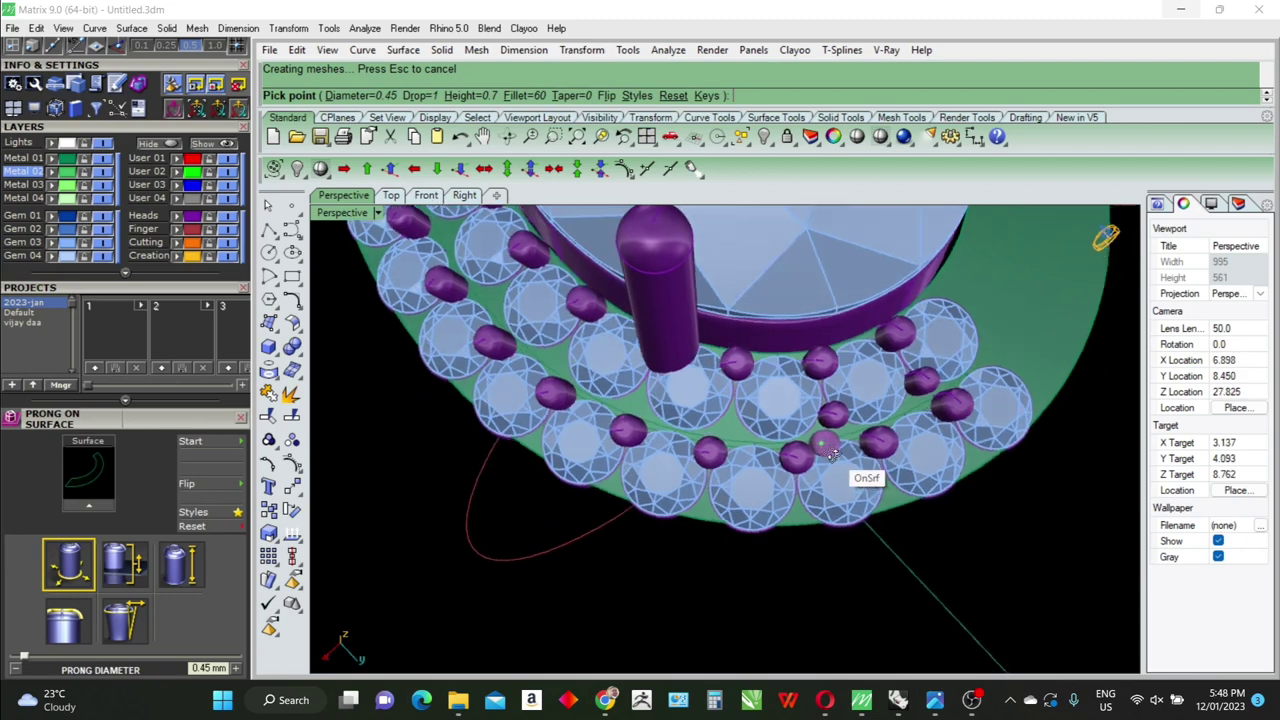
right_click_drag(830, 453, 820, 458)
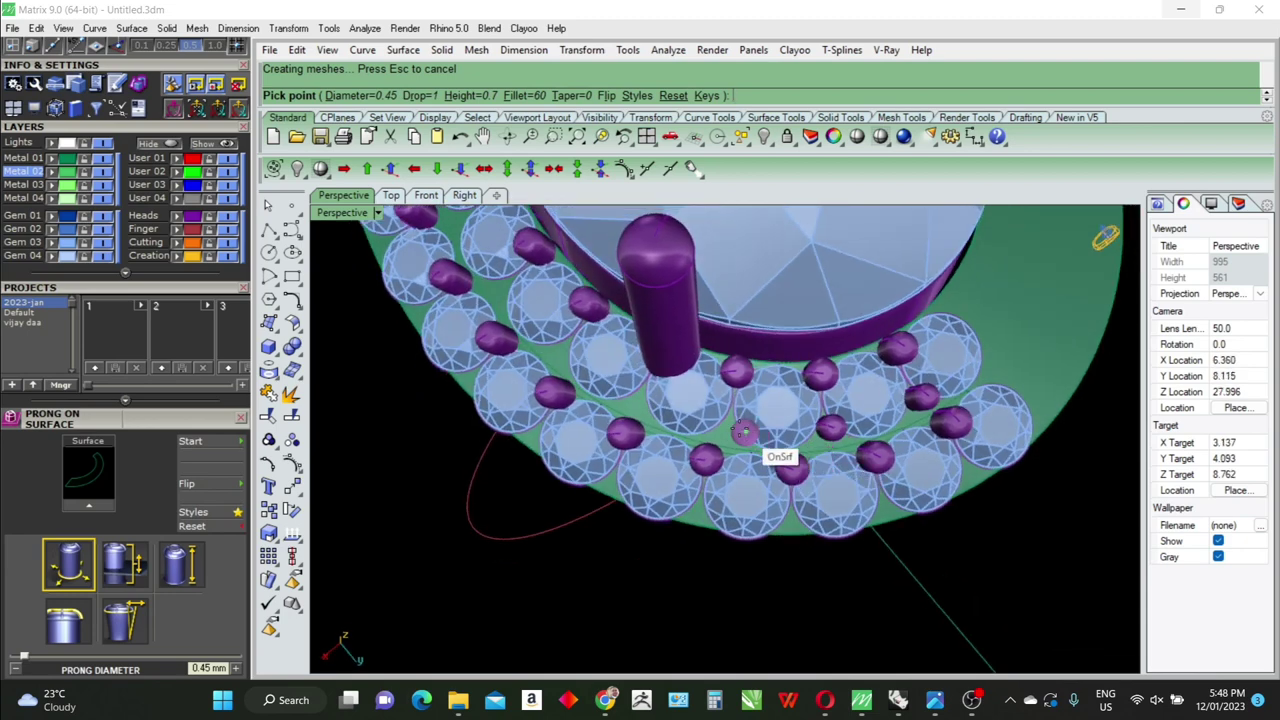
scroll(744, 432, "up", 3)
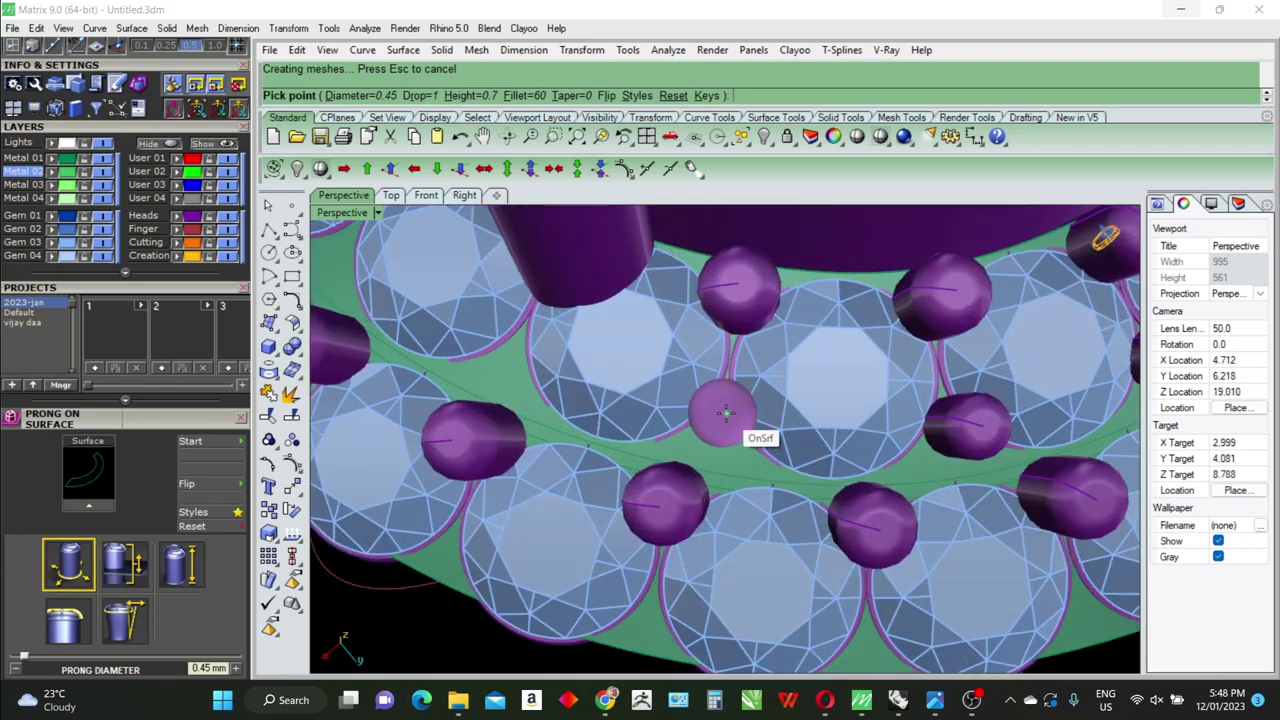
scroll(740, 432, "down", 3)
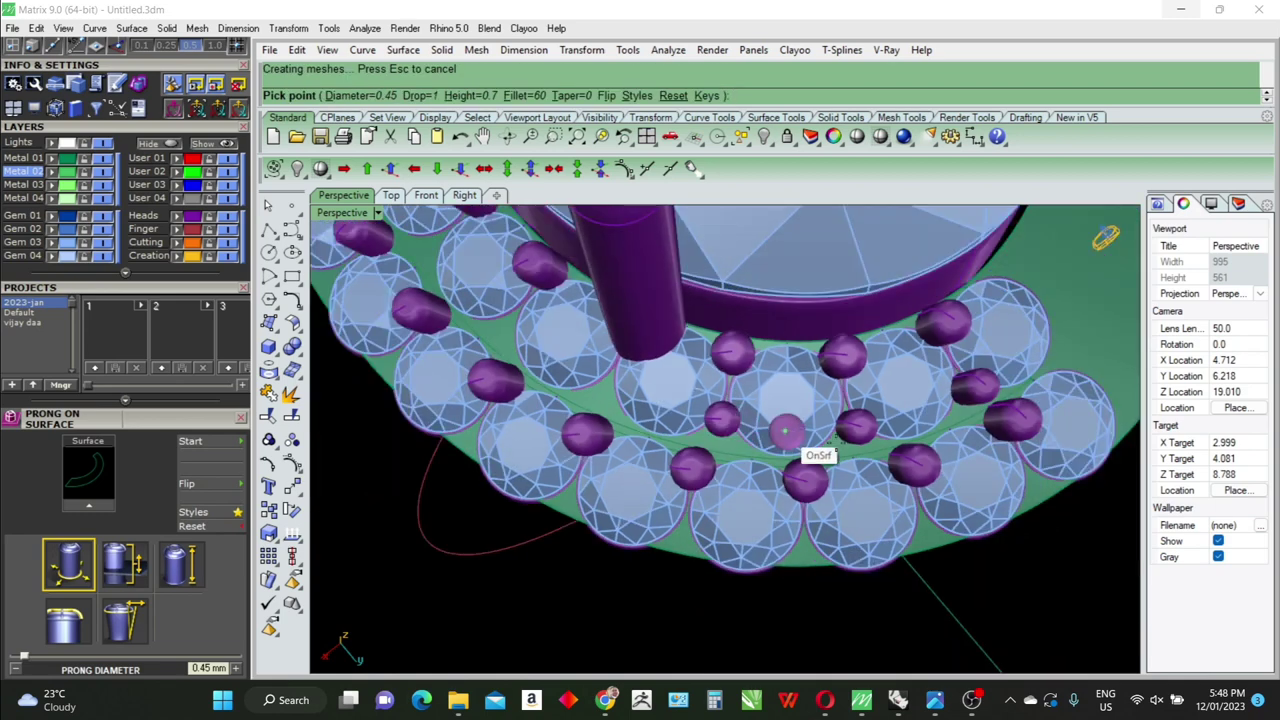
scroll(790, 441, "up", 2)
scroll(824, 449, "up", 1)
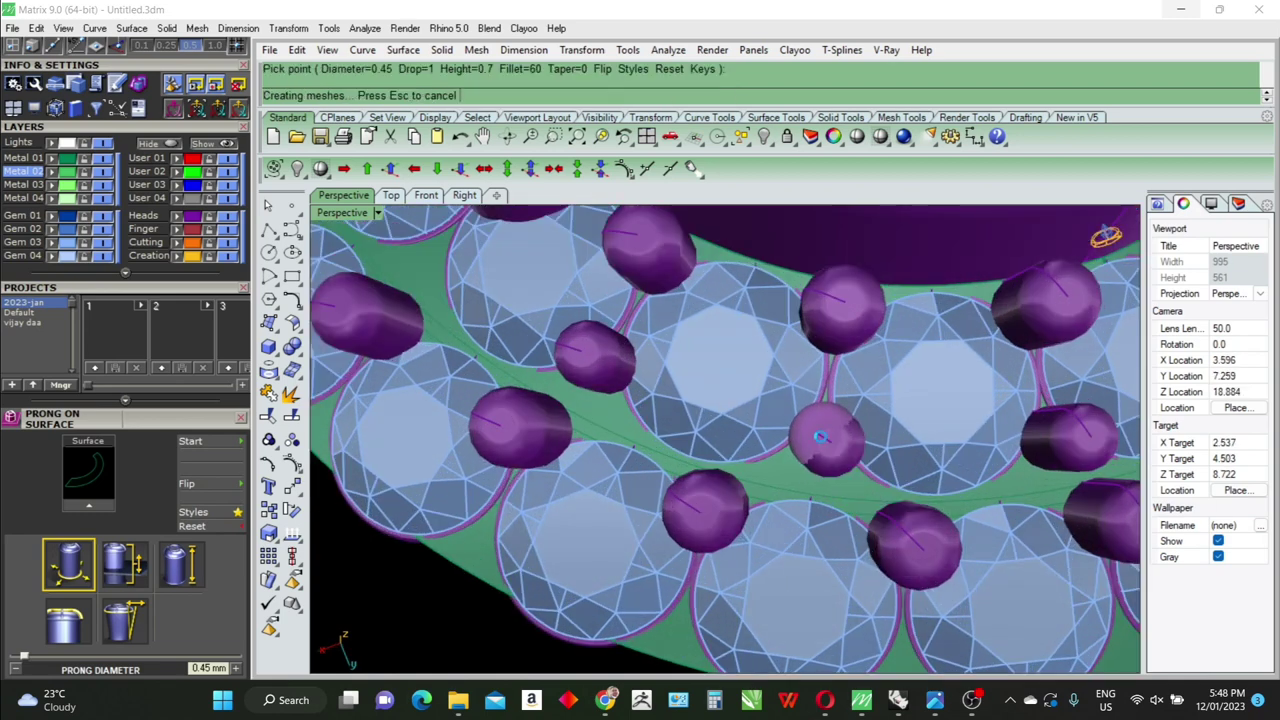
Remove the misplaced prong among the overlapping prongs
left_click(820, 437)
left_click(862, 468)
key("Escape")
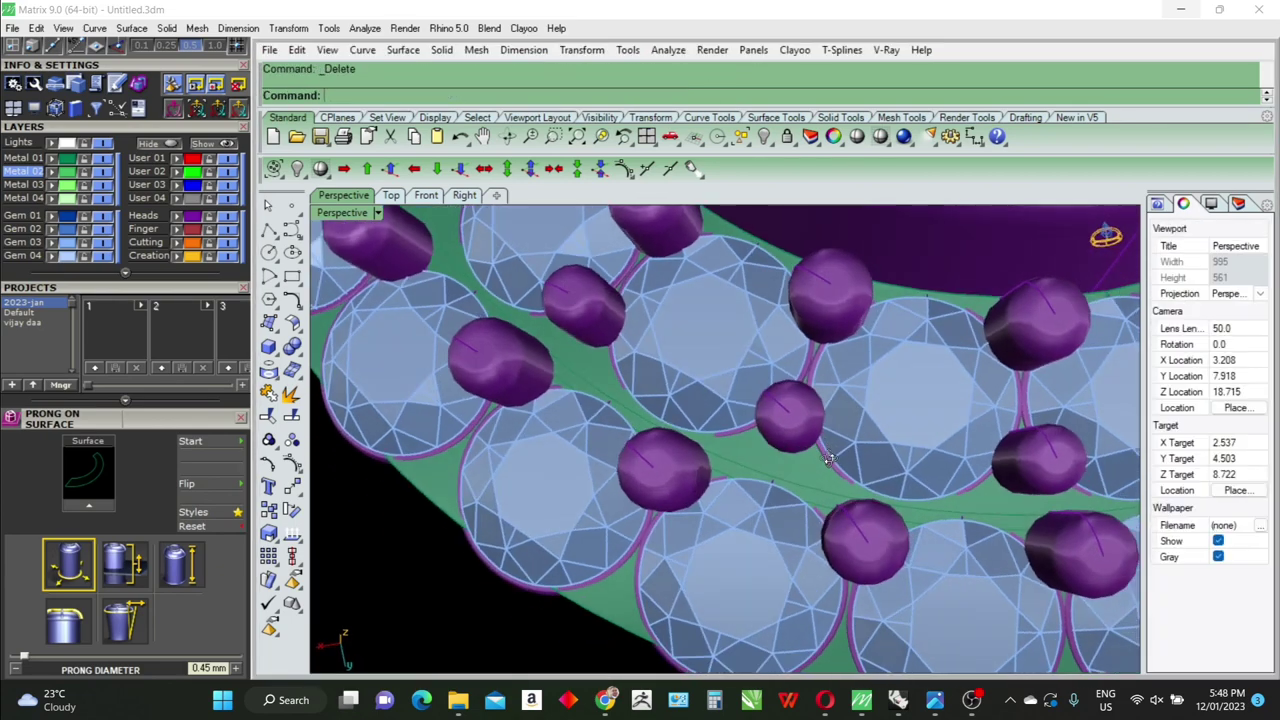
scroll(880, 470, "down", 5)
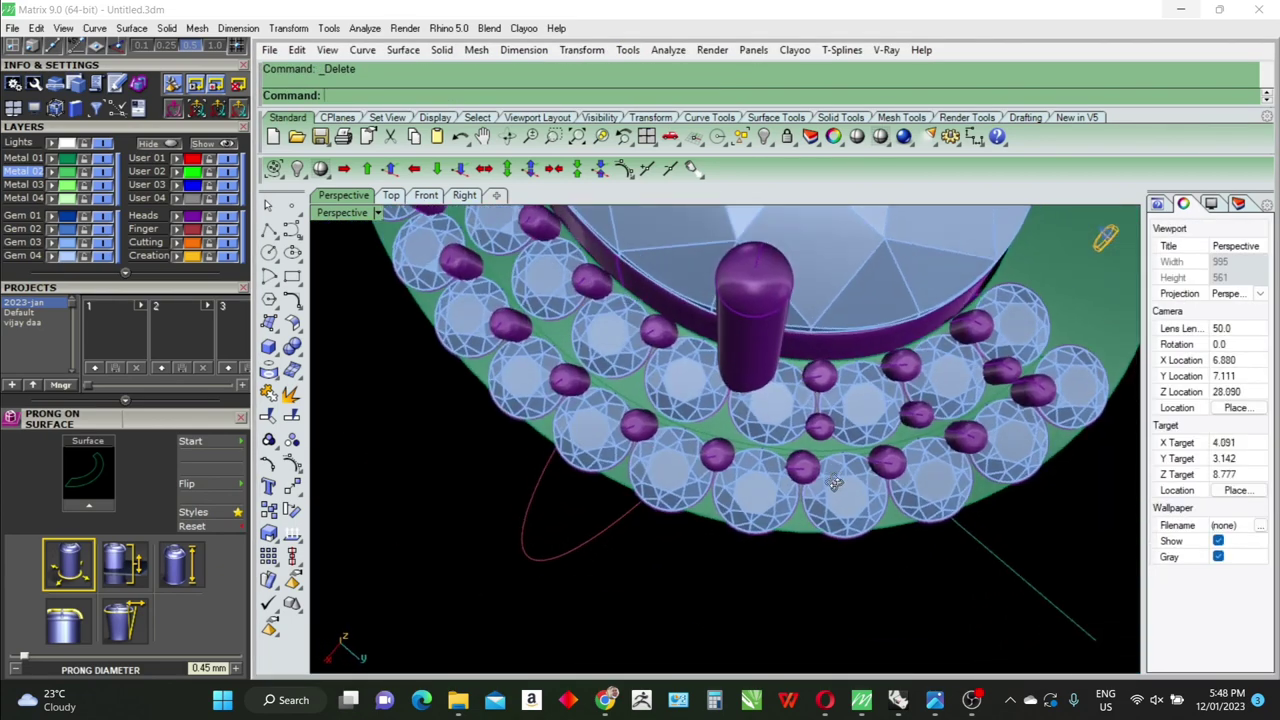
scroll(709, 400, "up", 5)
Pick the halo surface as the base for the new bead prongs
left_click(709, 394)
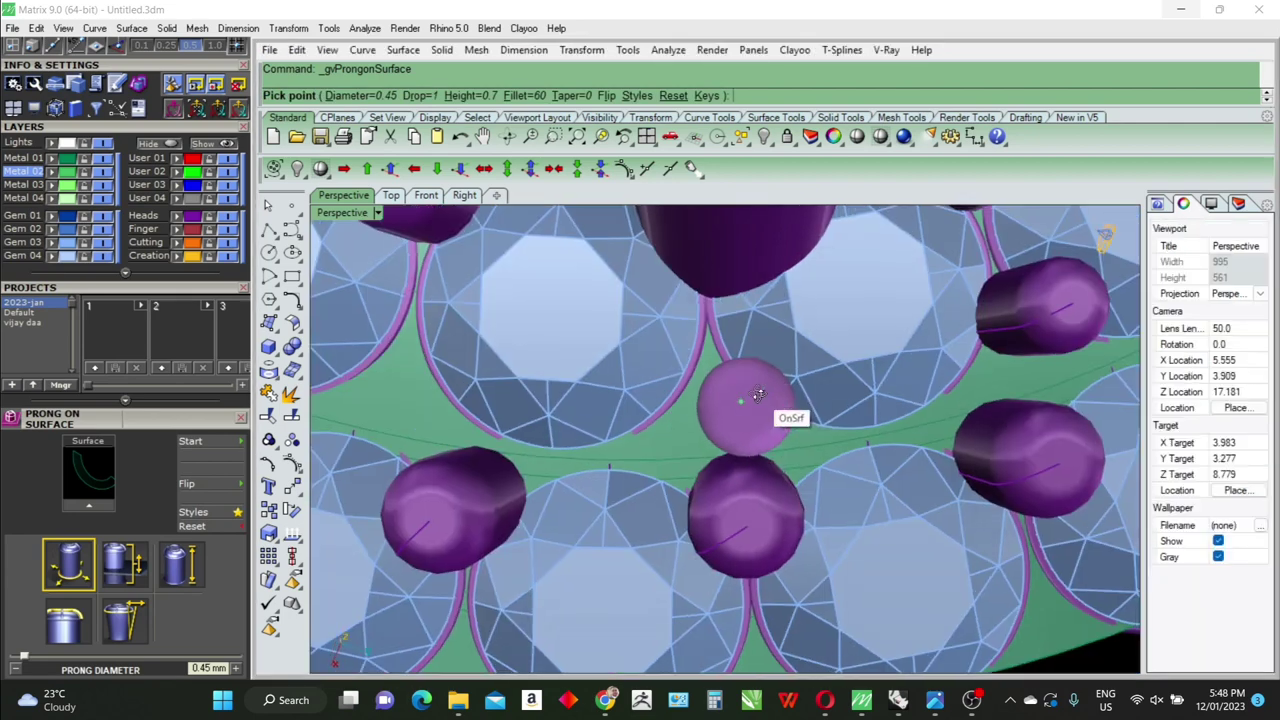
right_click_drag(709, 394, 716, 395)
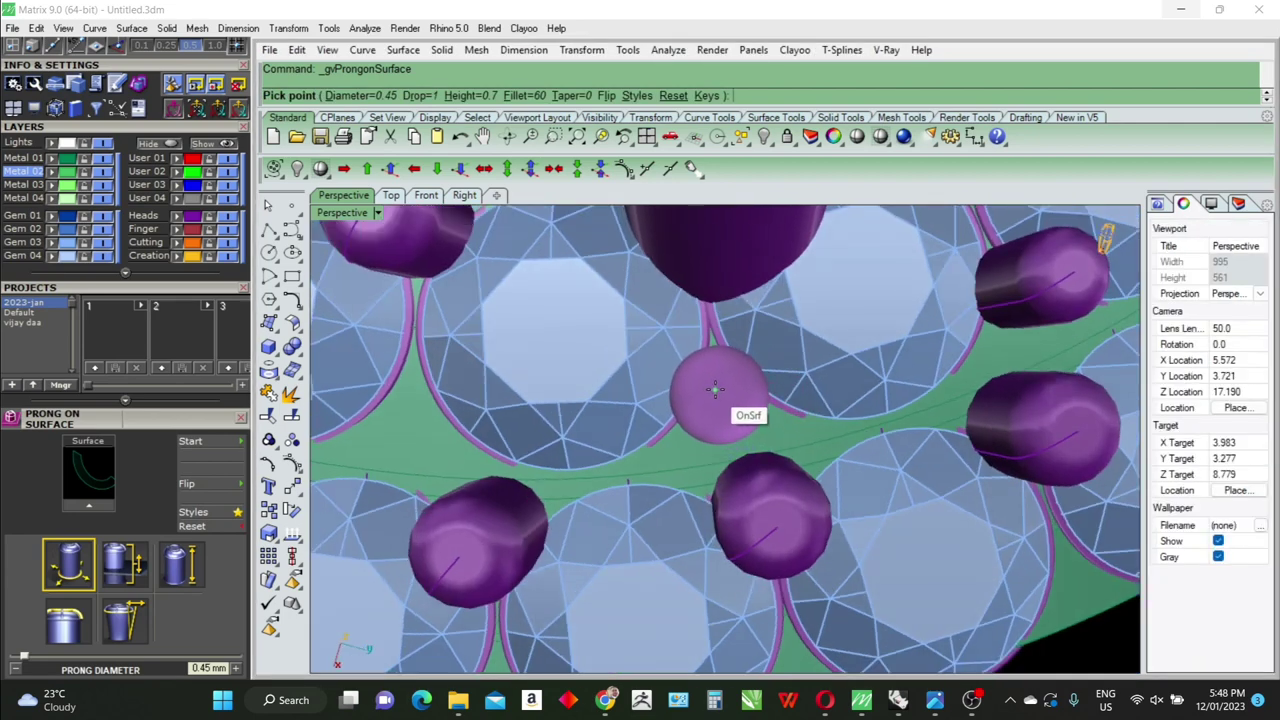
scroll(714, 389, "down", 2)
scroll(740, 400, "down", 3)
scroll(760, 410, "down", 2)
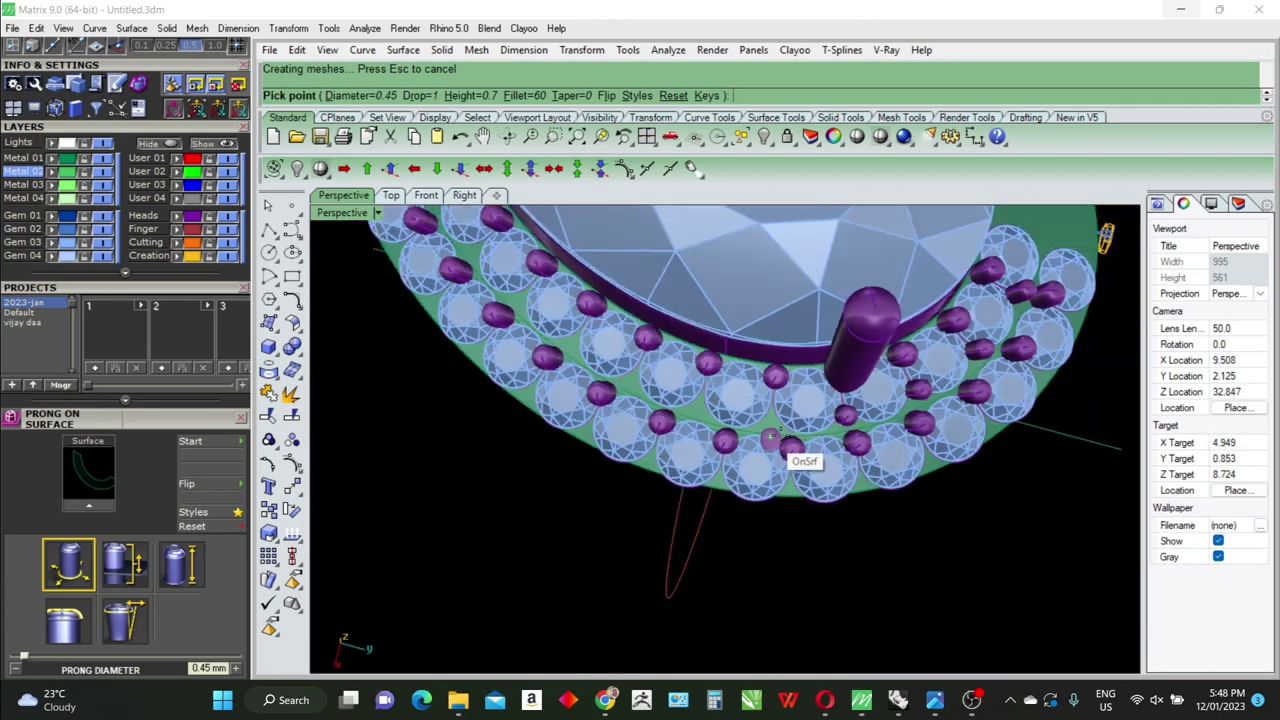
scroll(775, 413, "down", 1)
scroll(775, 413, "up", 3)
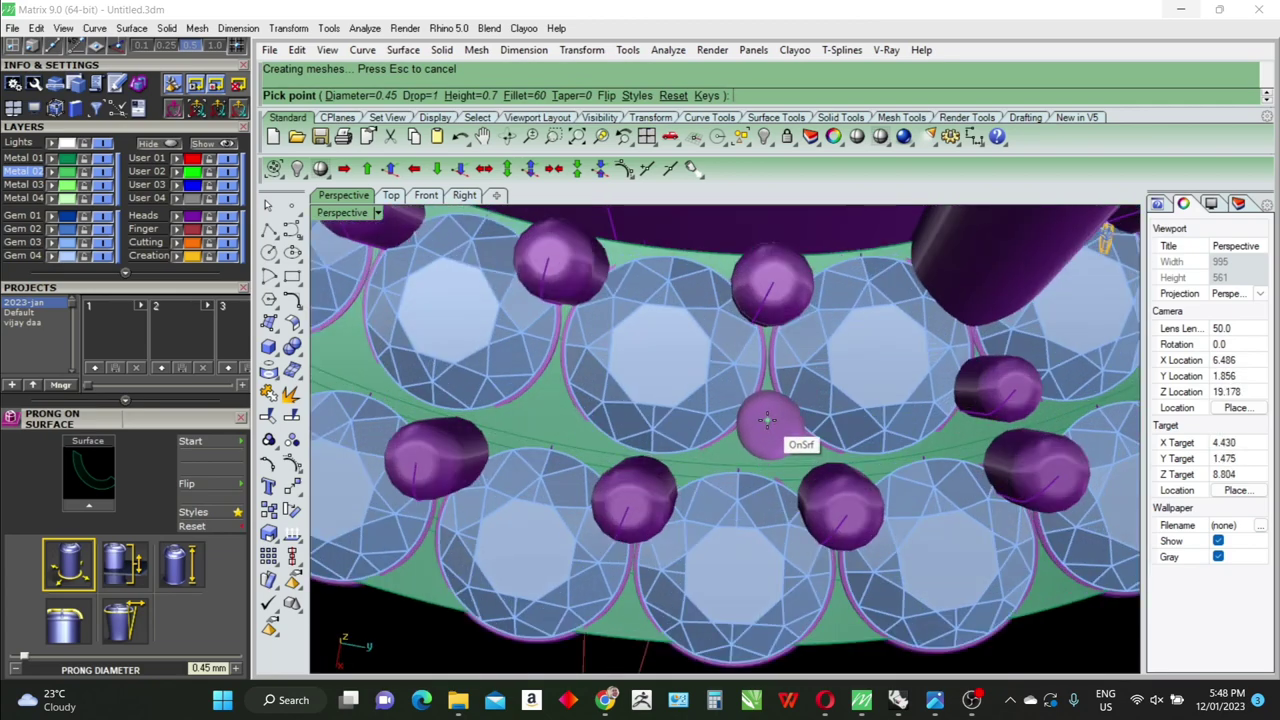
scroll(766, 420, "up", 3)
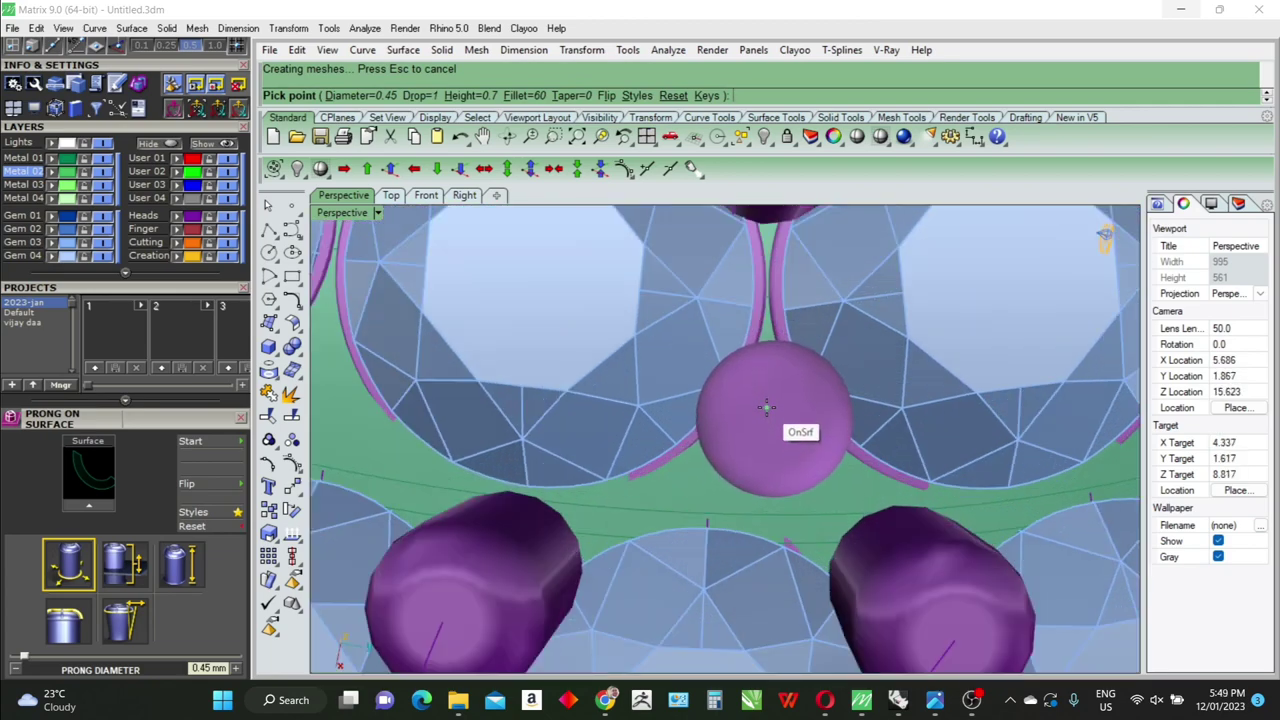
scroll(766, 407, "down", 1)
scroll(765, 415, "down", 3)
scroll(762, 427, "down", 1)
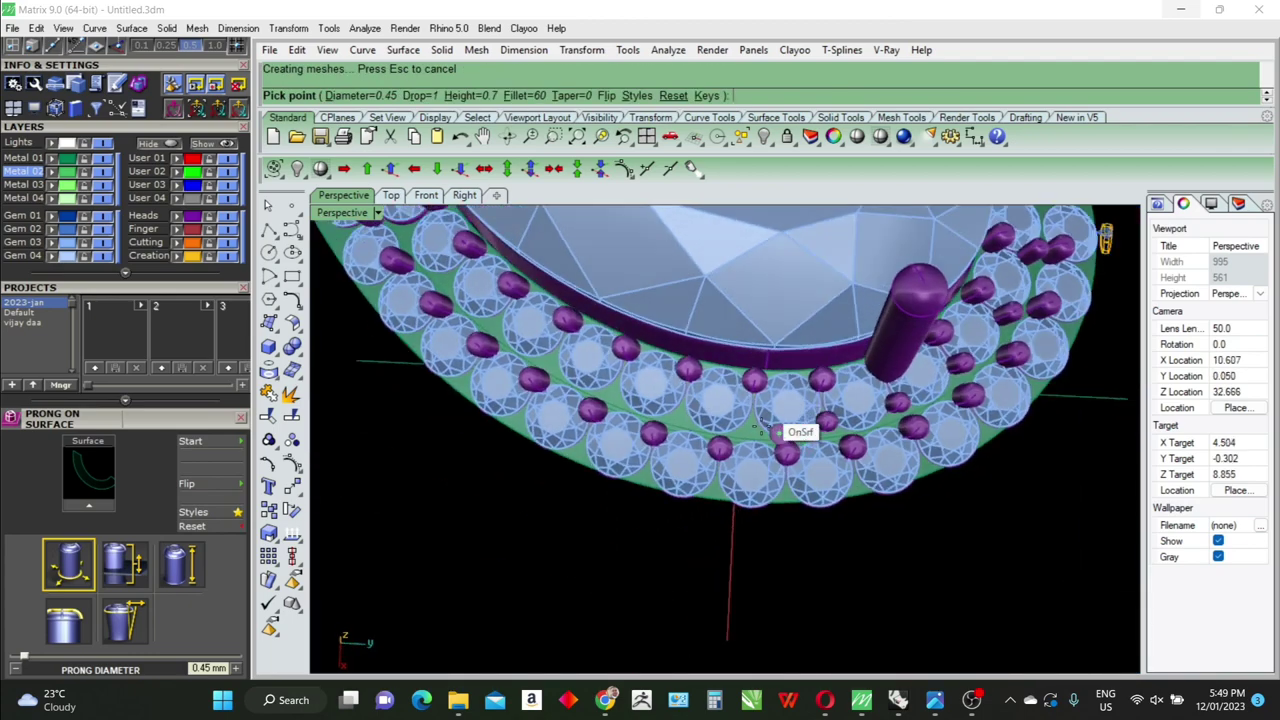
scroll(765, 427, "up", 3)
scroll(738, 428, "up", 1)
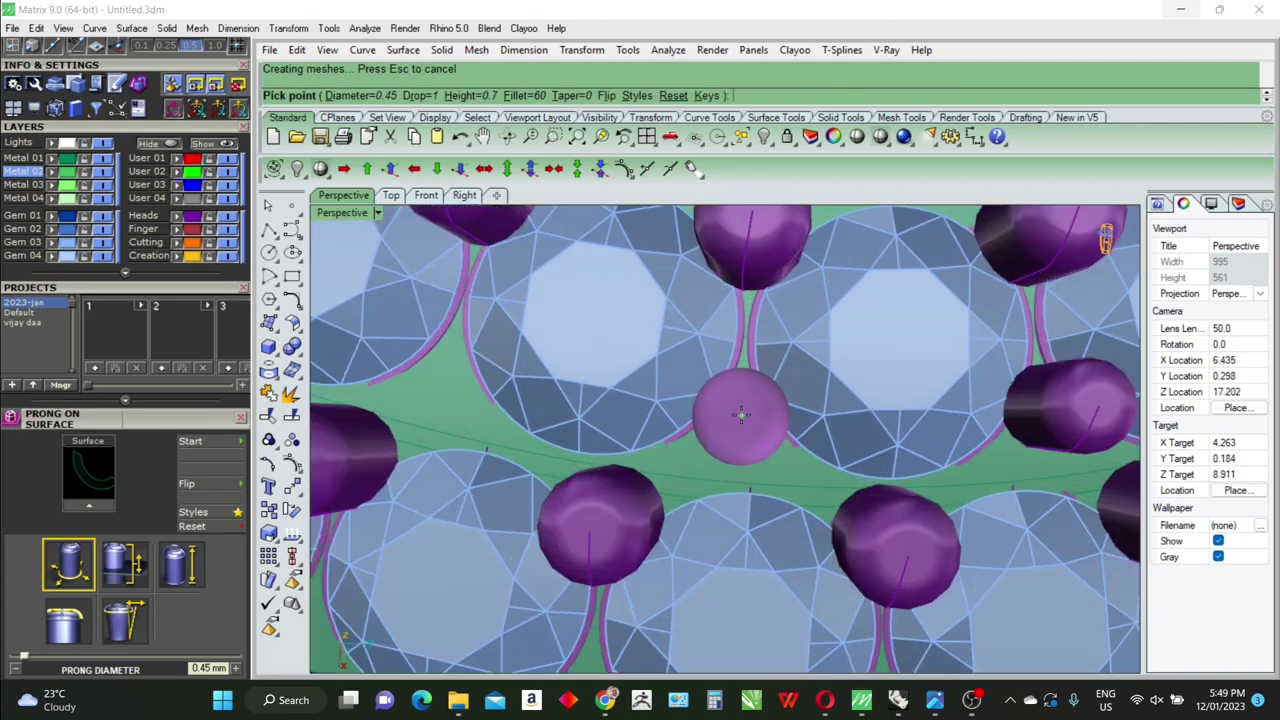
scroll(836, 481, "down", 3)
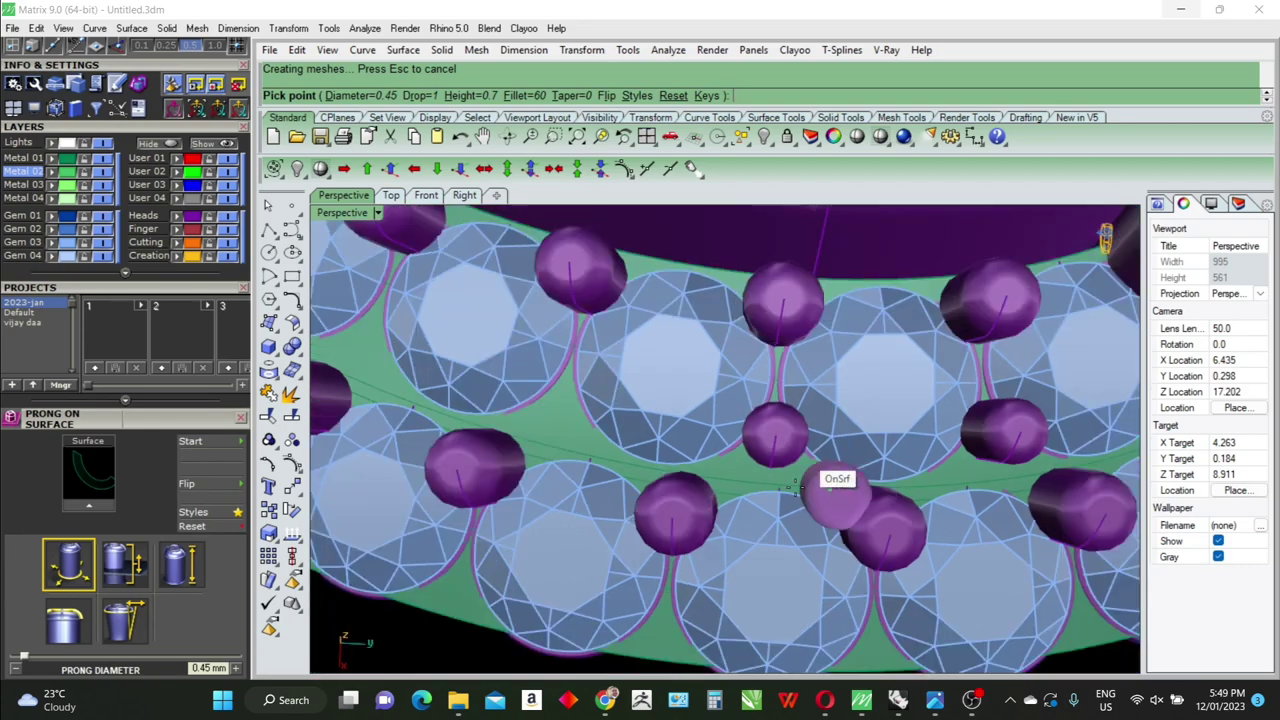
right_click_drag(834, 514, 831, 466)
scroll(659, 450, "up", 2)
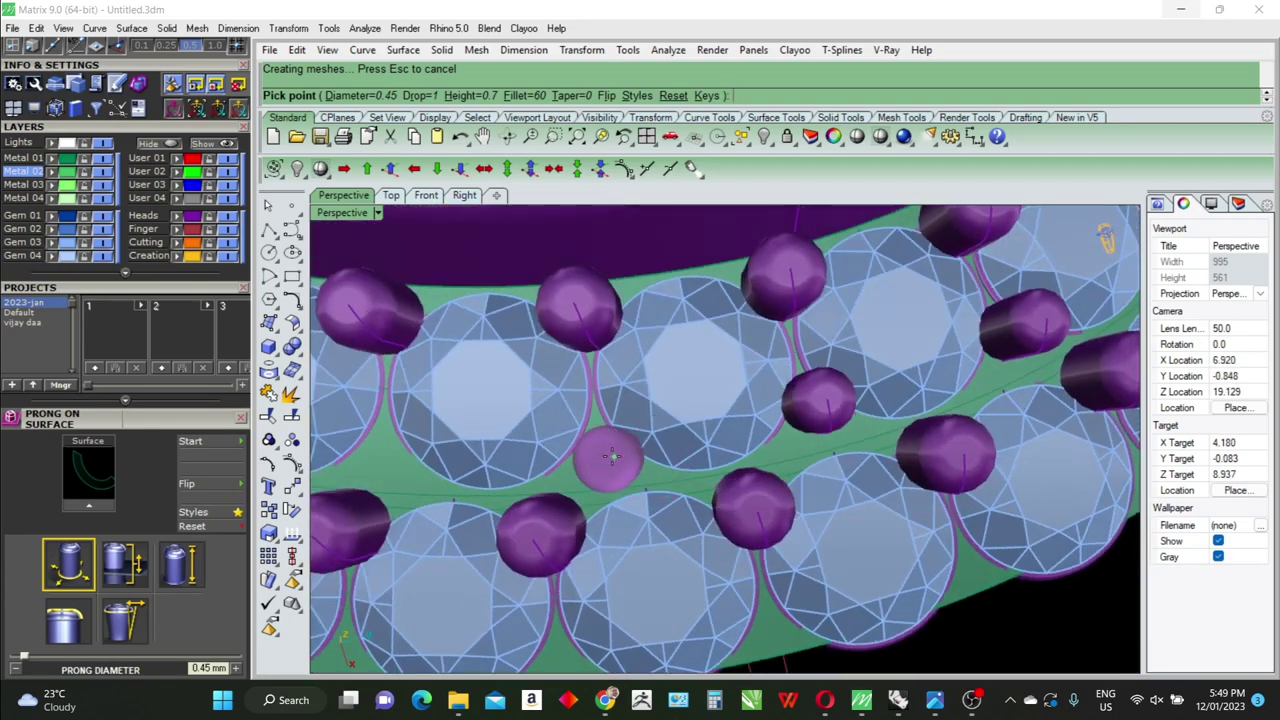
scroll(600, 450, "up", 2)
scroll(620, 450, "up", 1)
scroll(640, 455, "up", 1)
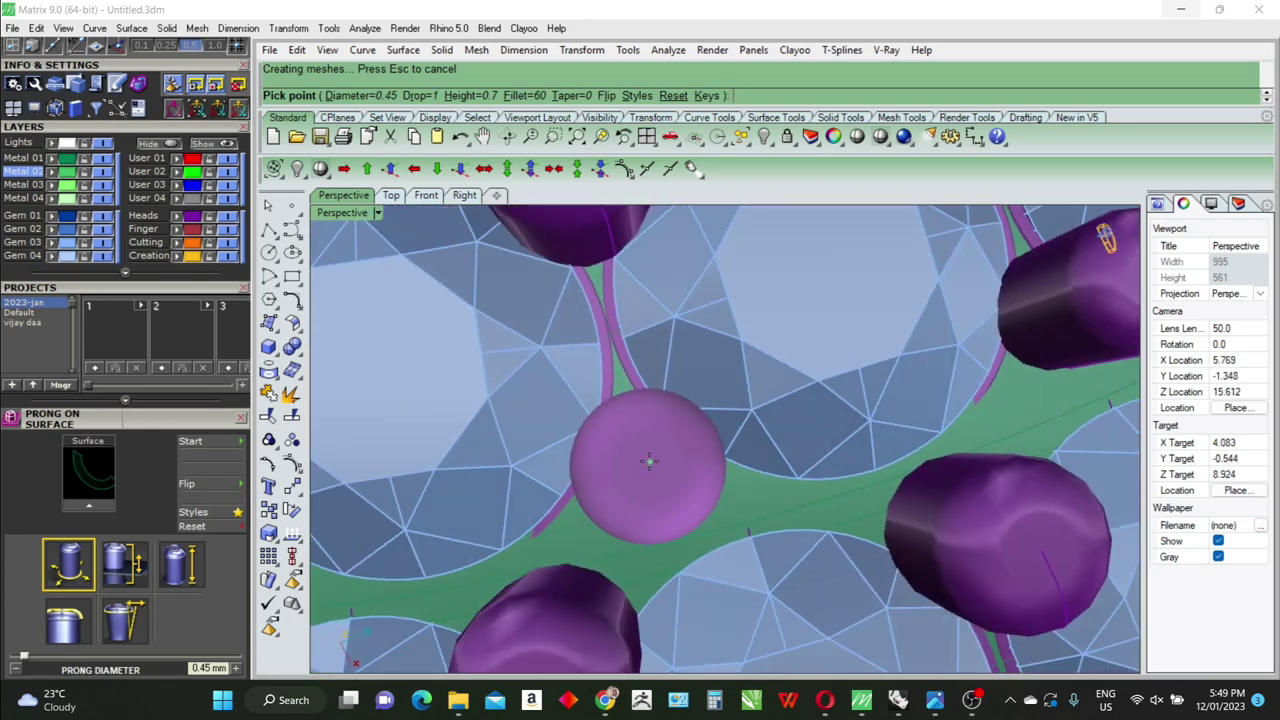
right_click_drag(645, 457, 647, 451)
scroll(660, 446, "down", 1)
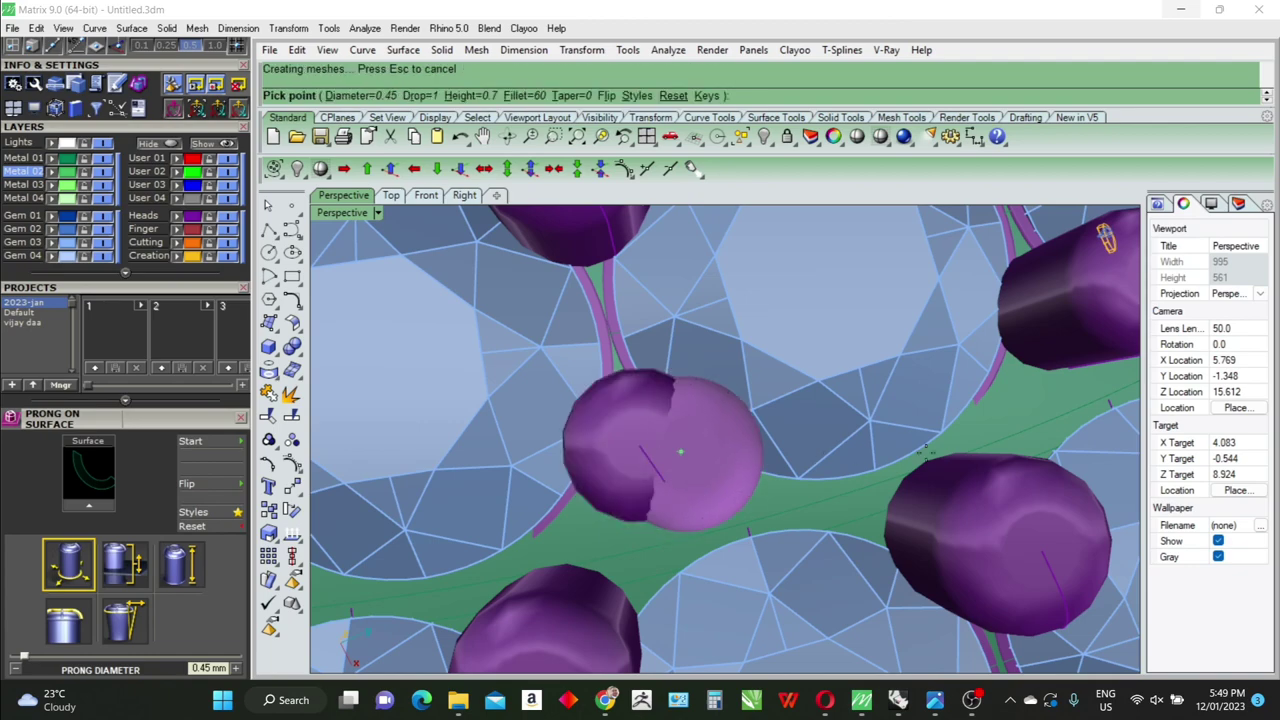
scroll(690, 455, "down", 4)
scroll(843, 477, "up", 3)
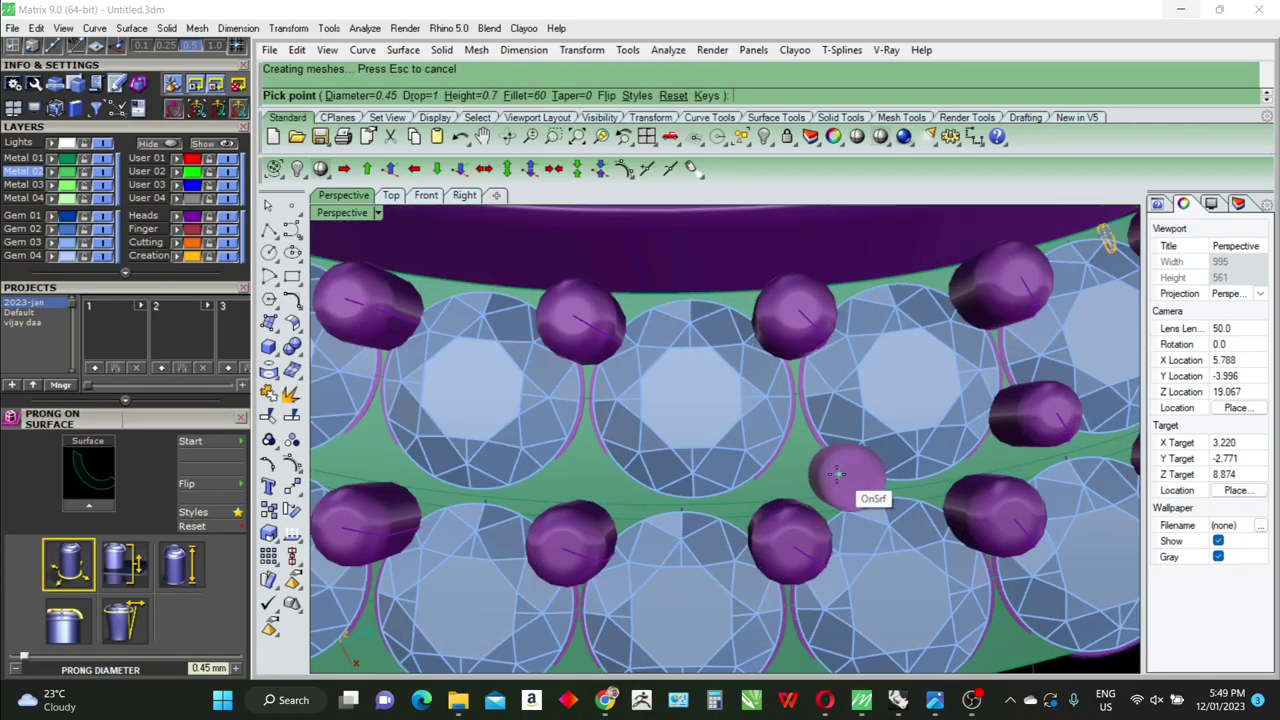
scroll(849, 471, "up", 1)
scroll(795, 471, "up", 3)
scroll(748, 457, "up", 1)
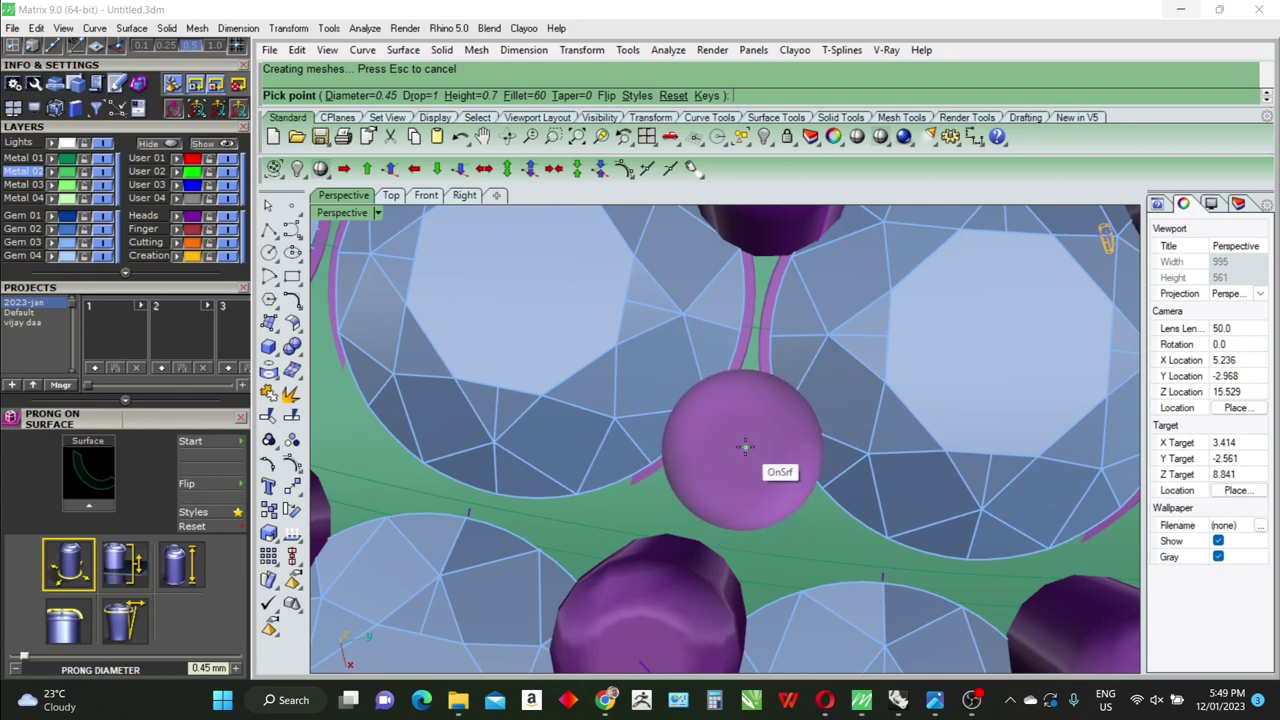
scroll(745, 444, "down", 1)
scroll(840, 480, "down", 3)
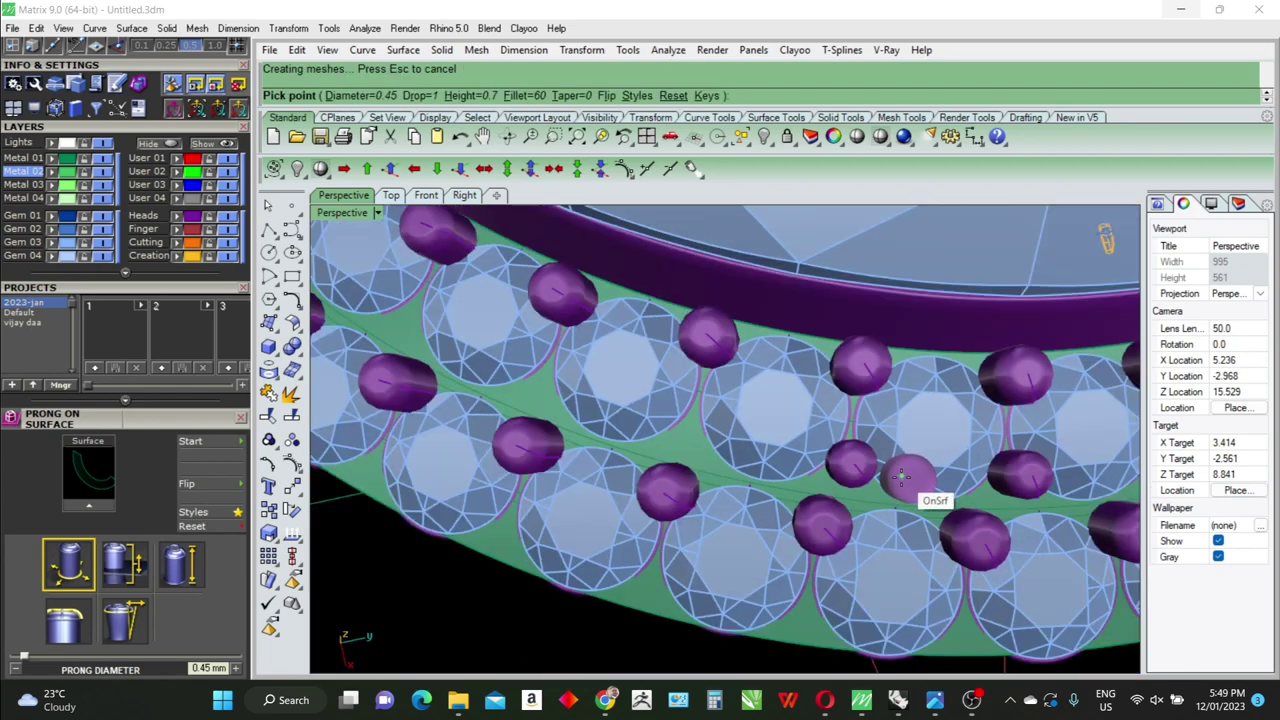
scroll(770, 488, "down", 1)
scroll(832, 470, "up", 1)
scroll(820, 462, "up", 2)
scroll(790, 447, "up", 1)
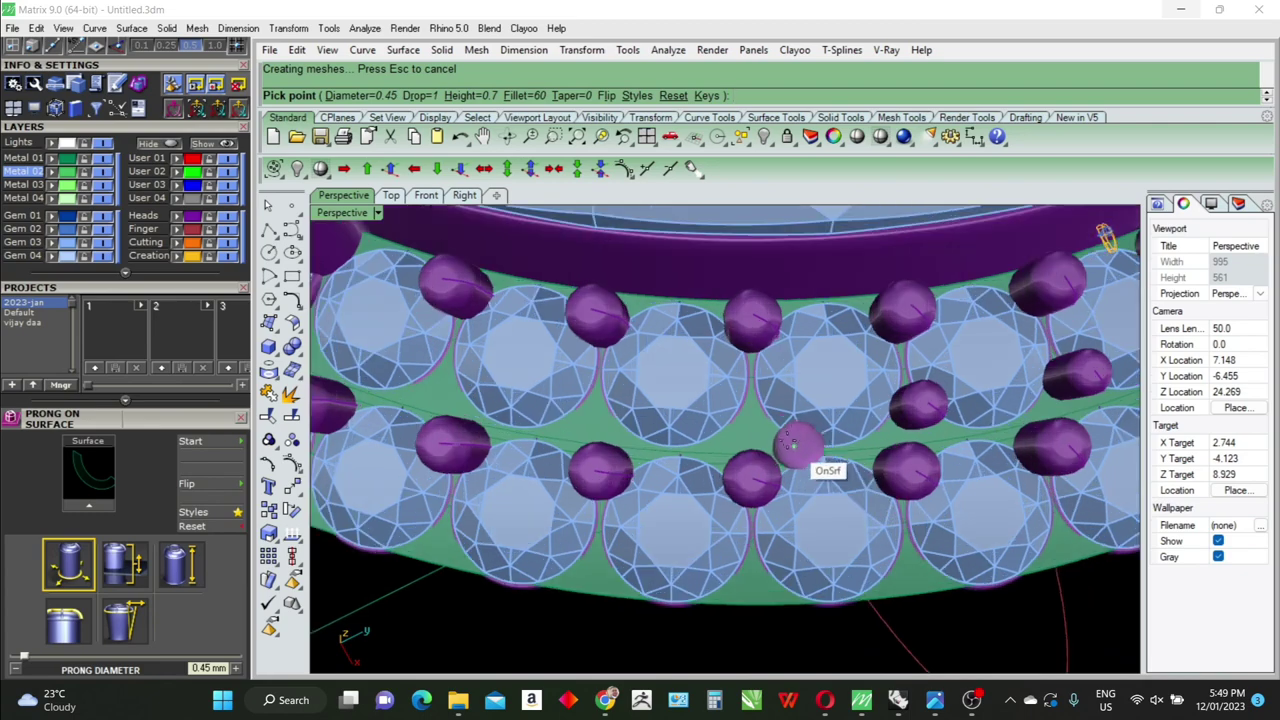
scroll(755, 420, "up", 3)
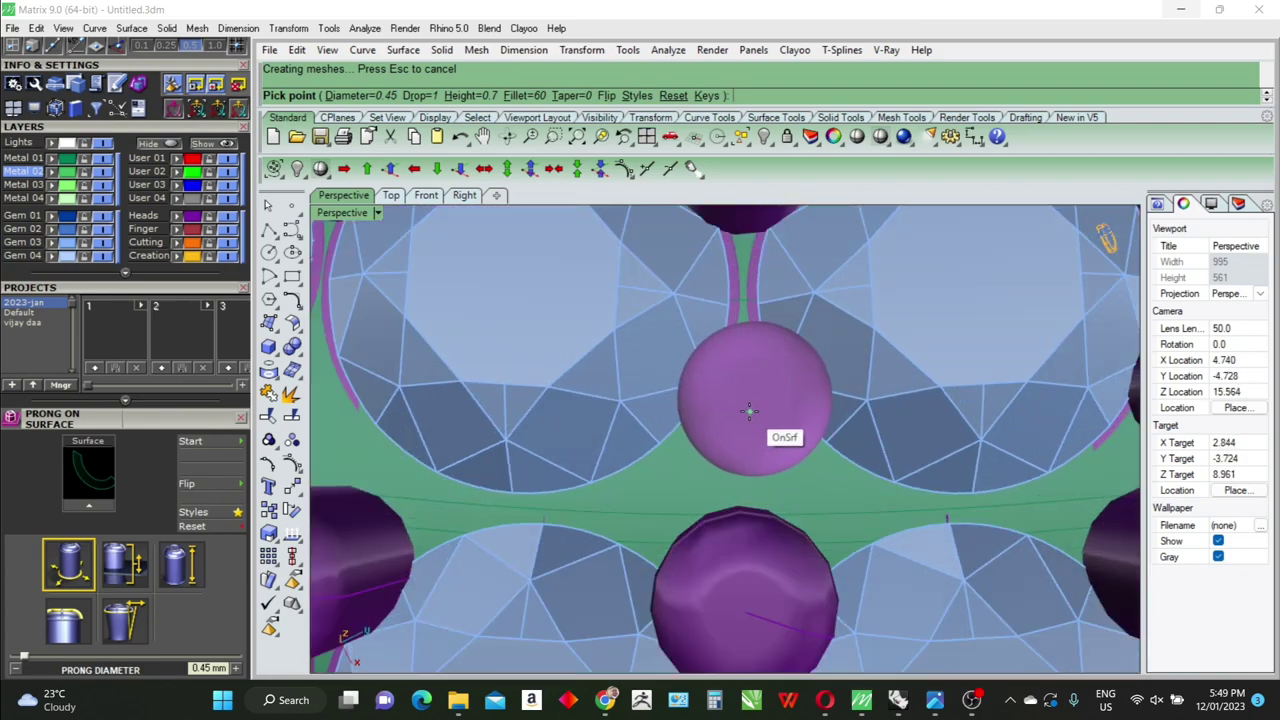
scroll(757, 414, "down", 1)
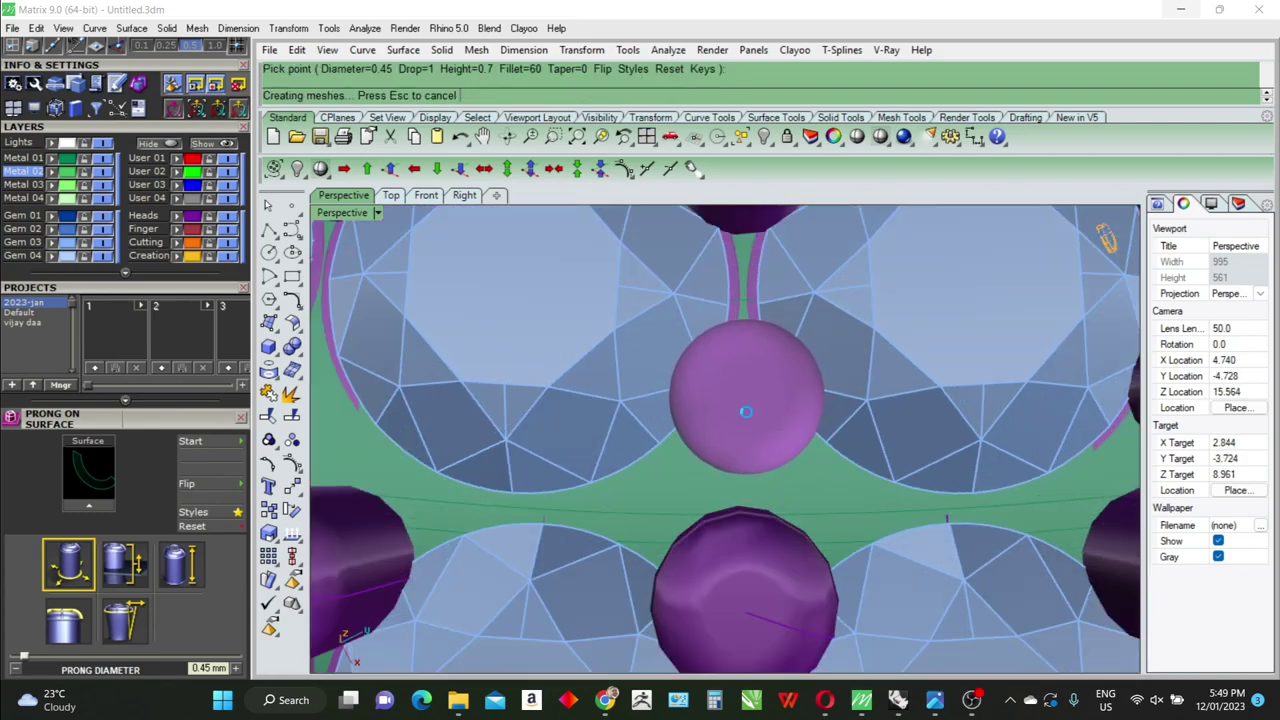
scroll(834, 434, "down", 2)
scroll(806, 480, "down", 2)
scroll(780, 461, "down", 1)
scroll(760, 462, "up", 1)
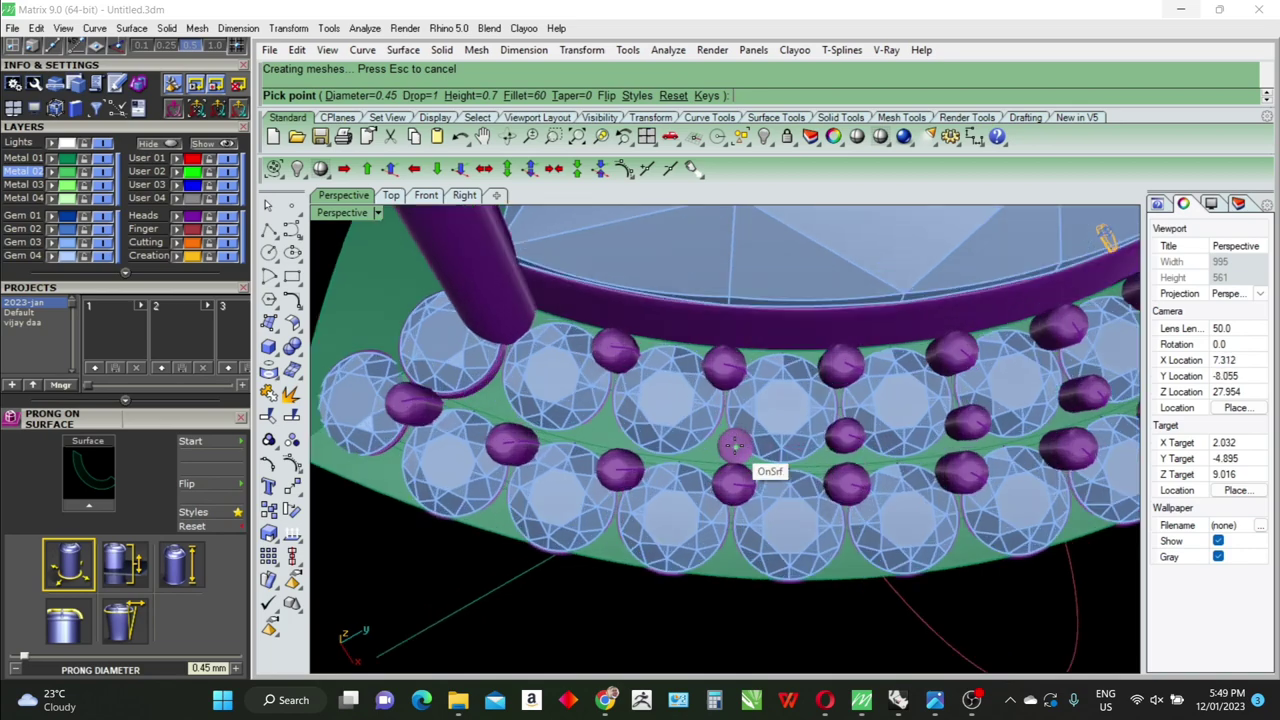
scroll(735, 455, "up", 3)
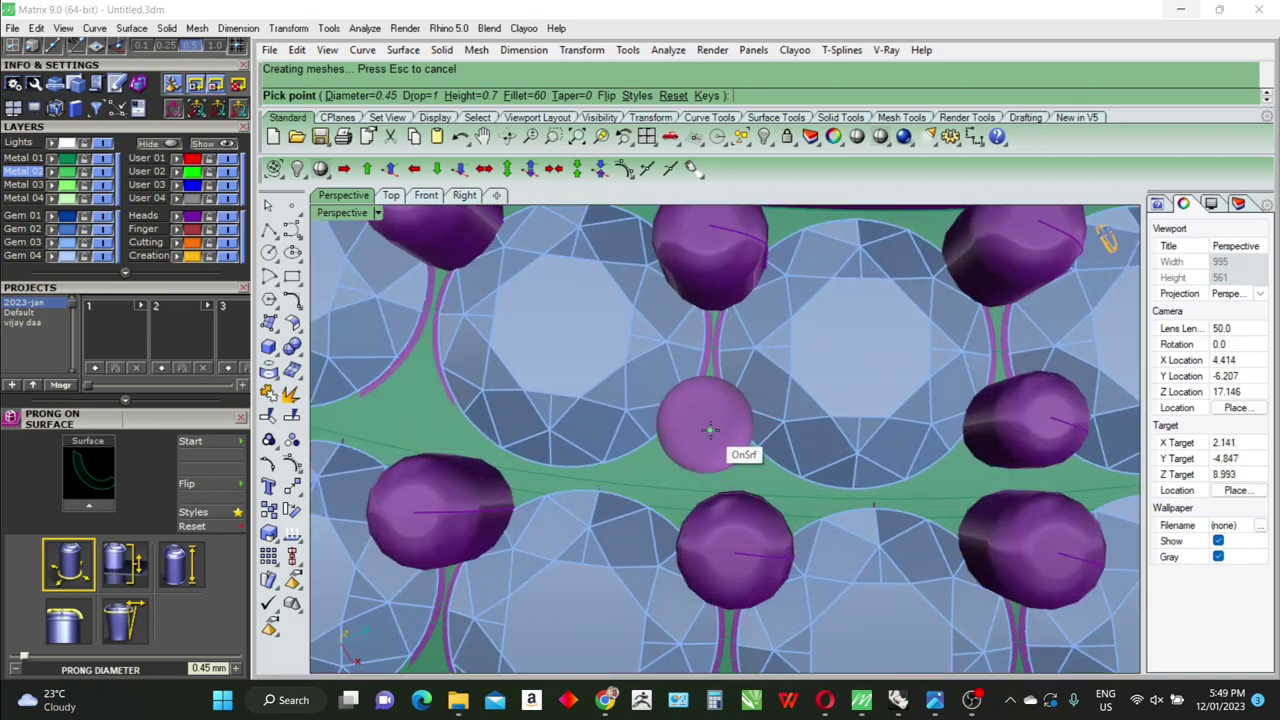
scroll(725, 432, "down", 2)
scroll(886, 471, "down", 1)
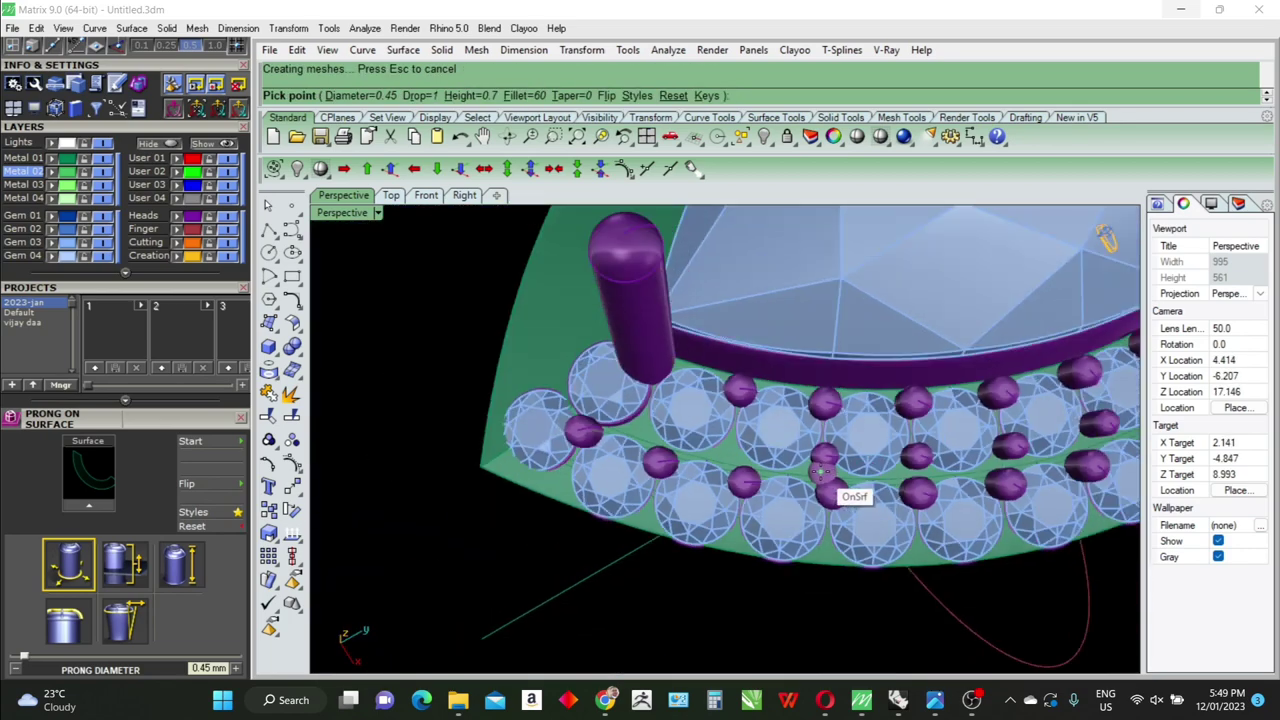
scroll(829, 486, "up", 1)
scroll(830, 480, "up", 1)
scroll(735, 441, "up", 1)
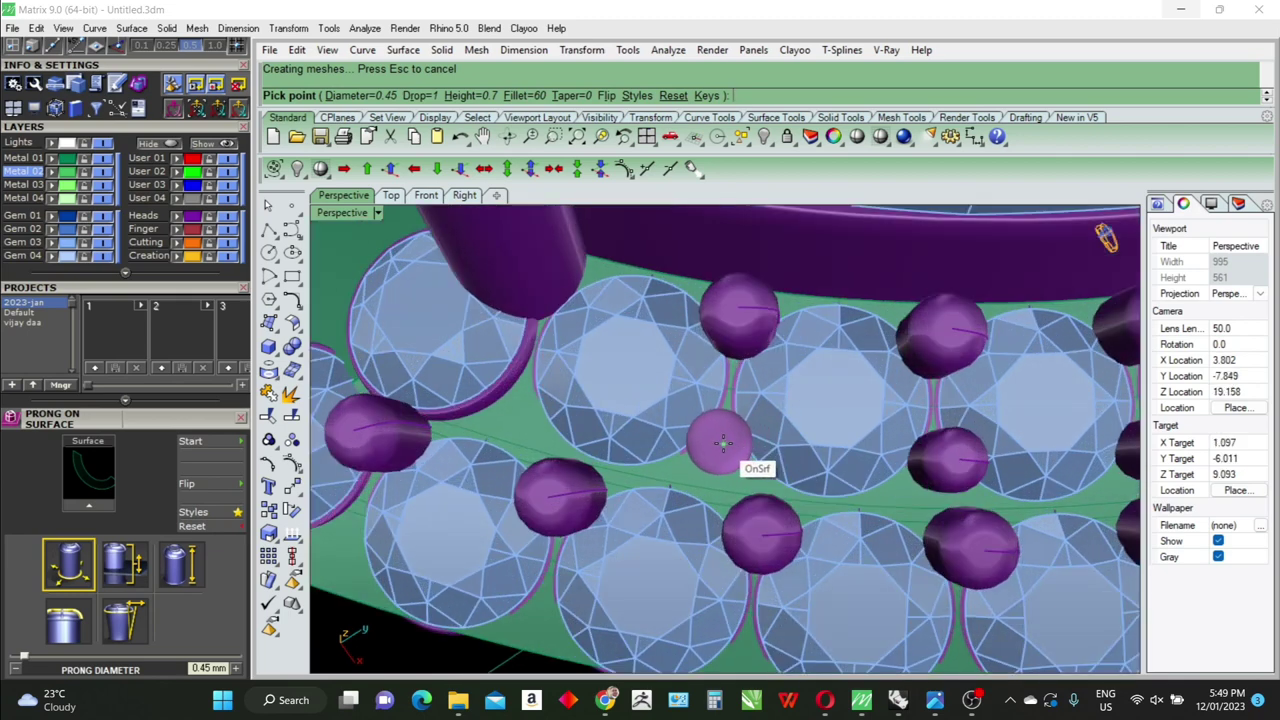
scroll(728, 440, "up", 1)
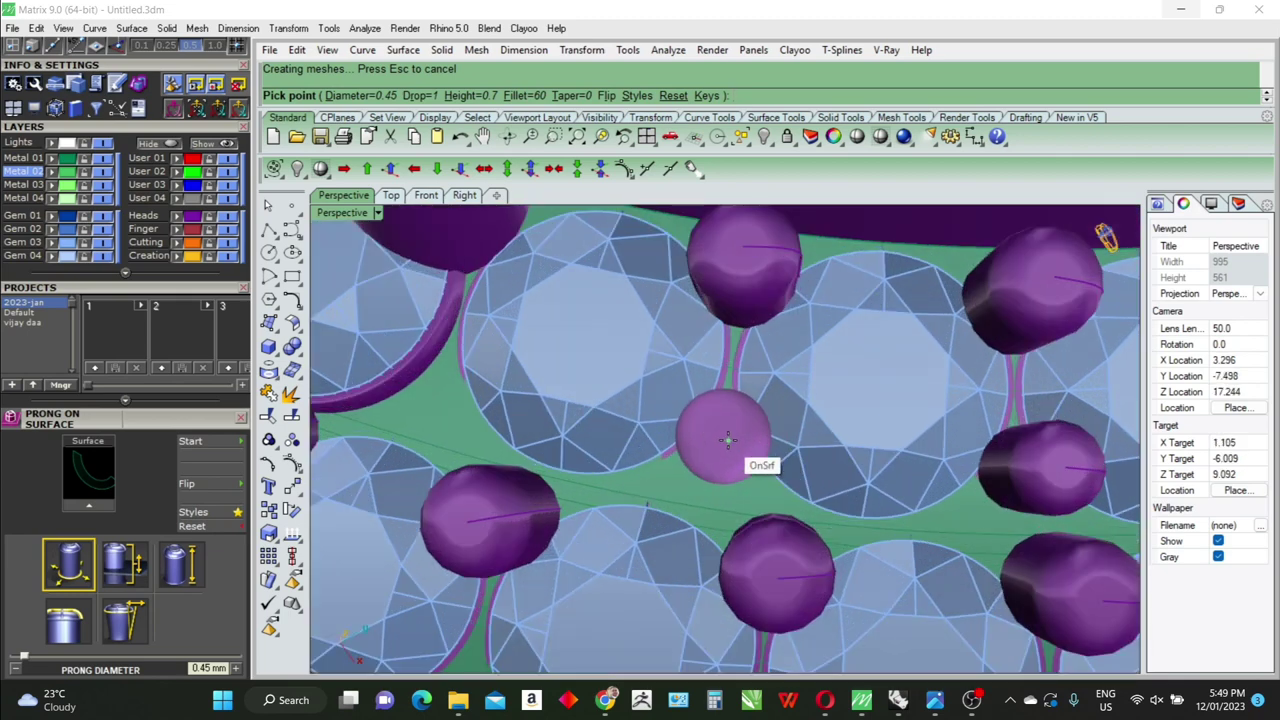
Drop a 0.45 mm bead prong between the accent stones and end prong placement
left_click(727, 440)
scroll(849, 486, "down", 1)
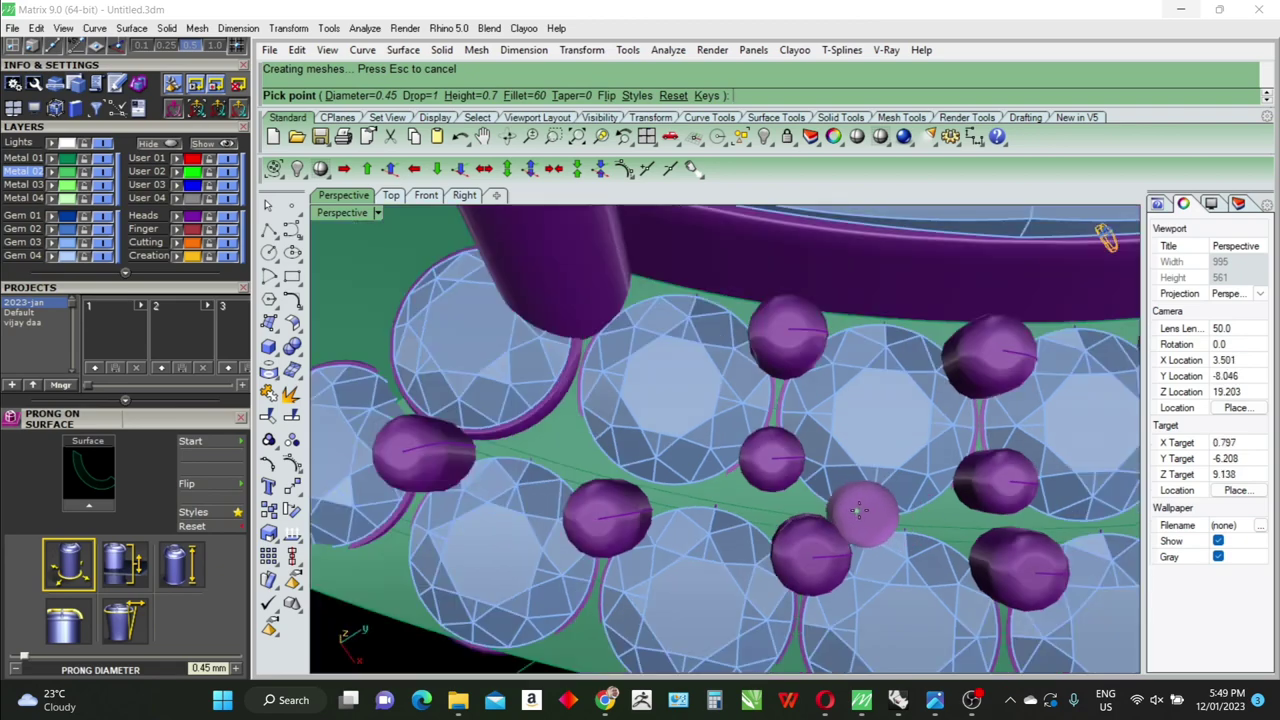
scroll(857, 514, "up", 1)
scroll(907, 509, "up", 1)
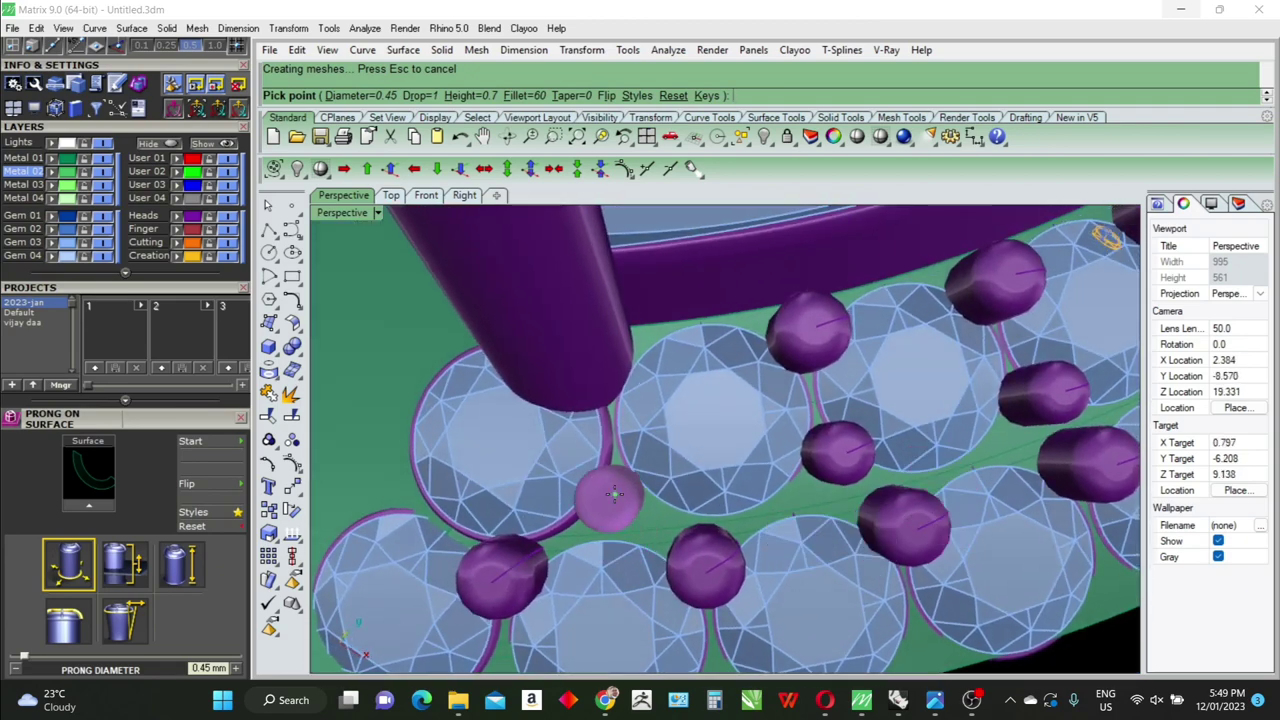
scroll(648, 495, "up", 1)
scroll(648, 495, "up", 1)
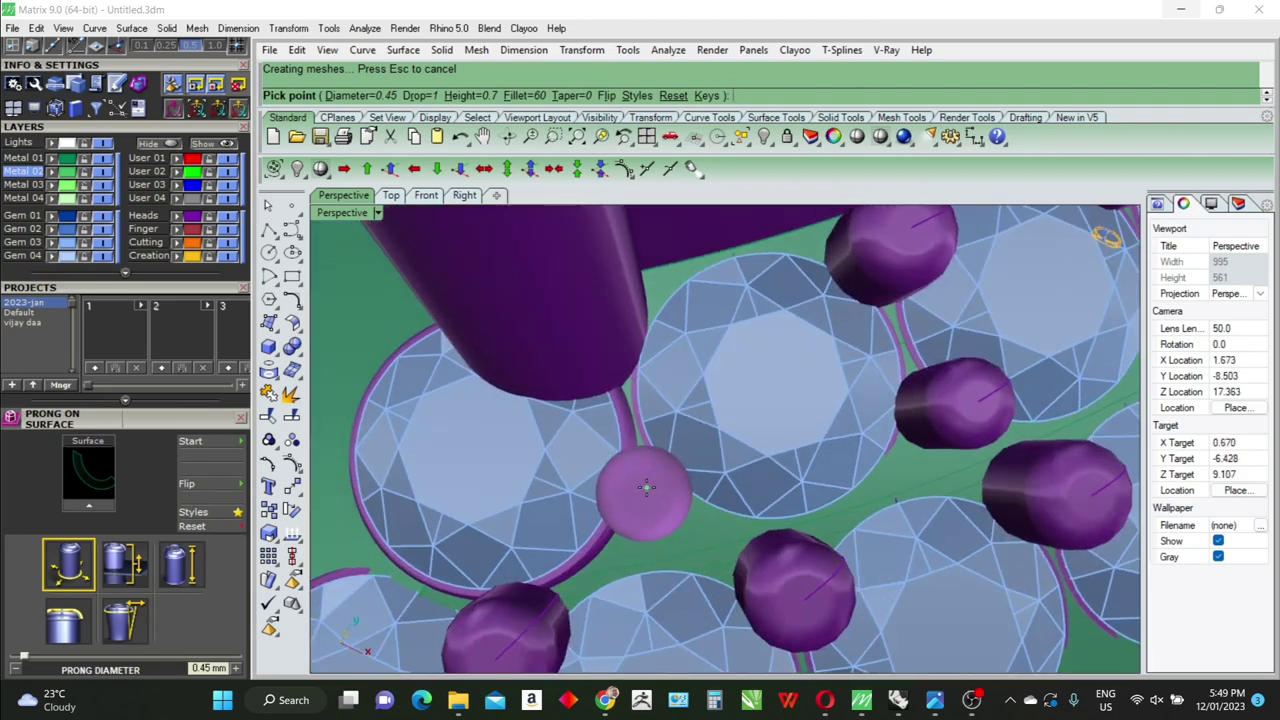
scroll(806, 467, "down", 5)
scroll(806, 467, "down", 3)
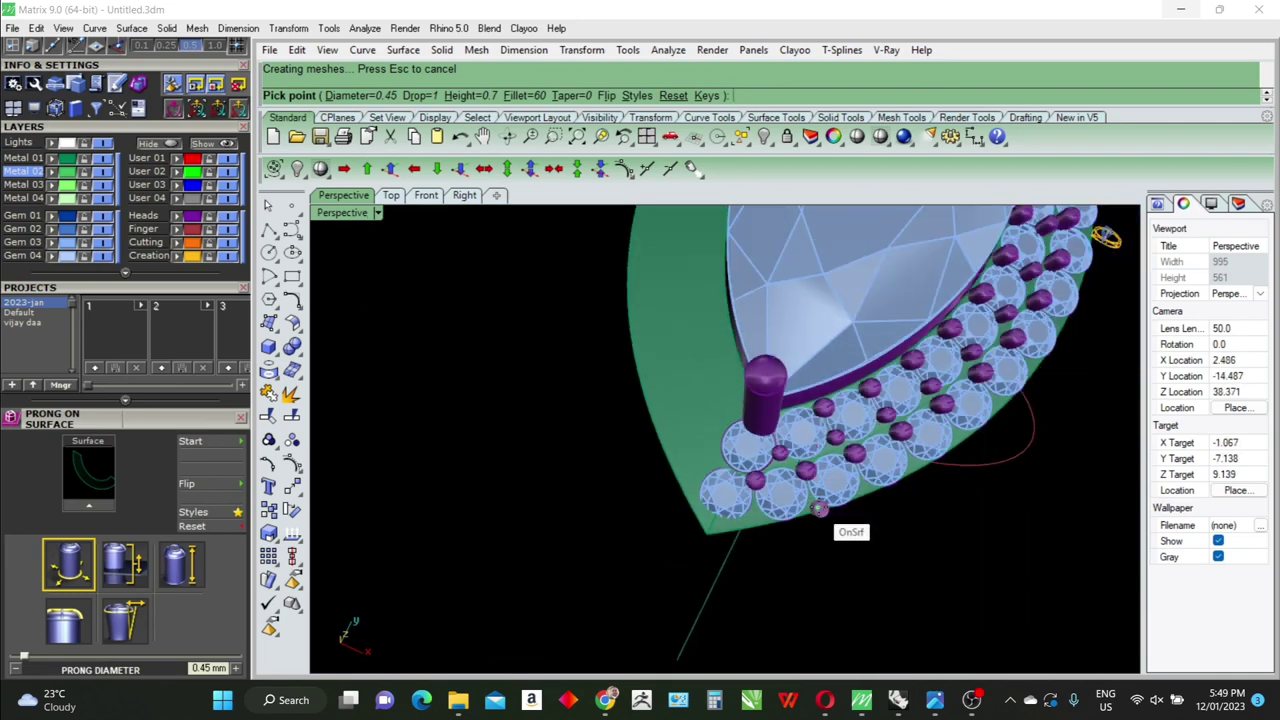
right_click_drag(792, 485, 756, 451)
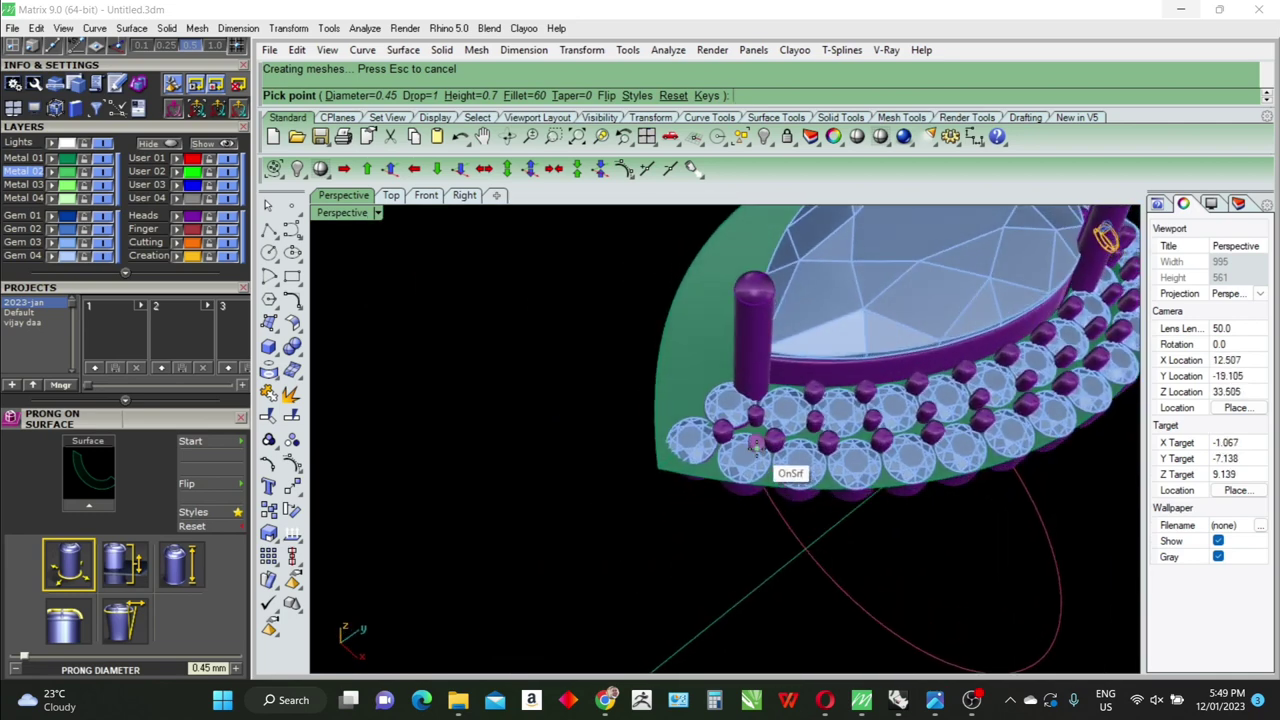
right_click(756, 445)
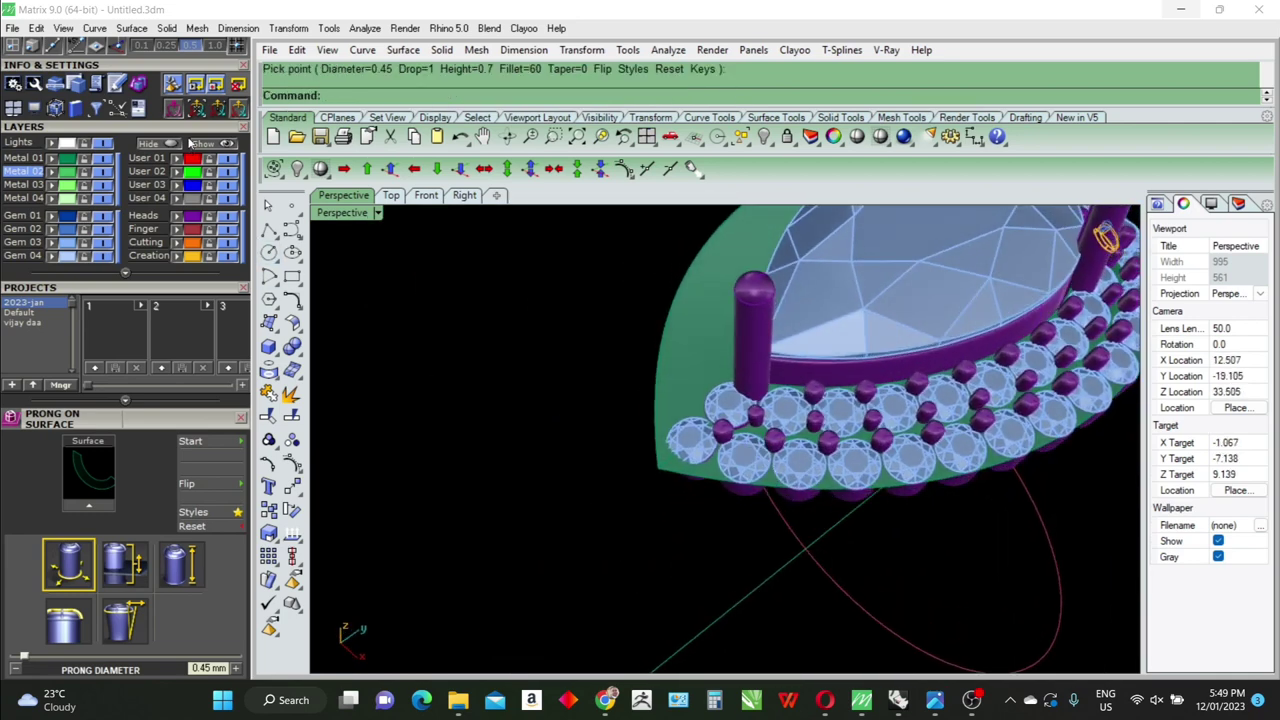
Extend the green surface's outer edge with Extend Surface at factor 1, then select the surface
left_click(188, 133)
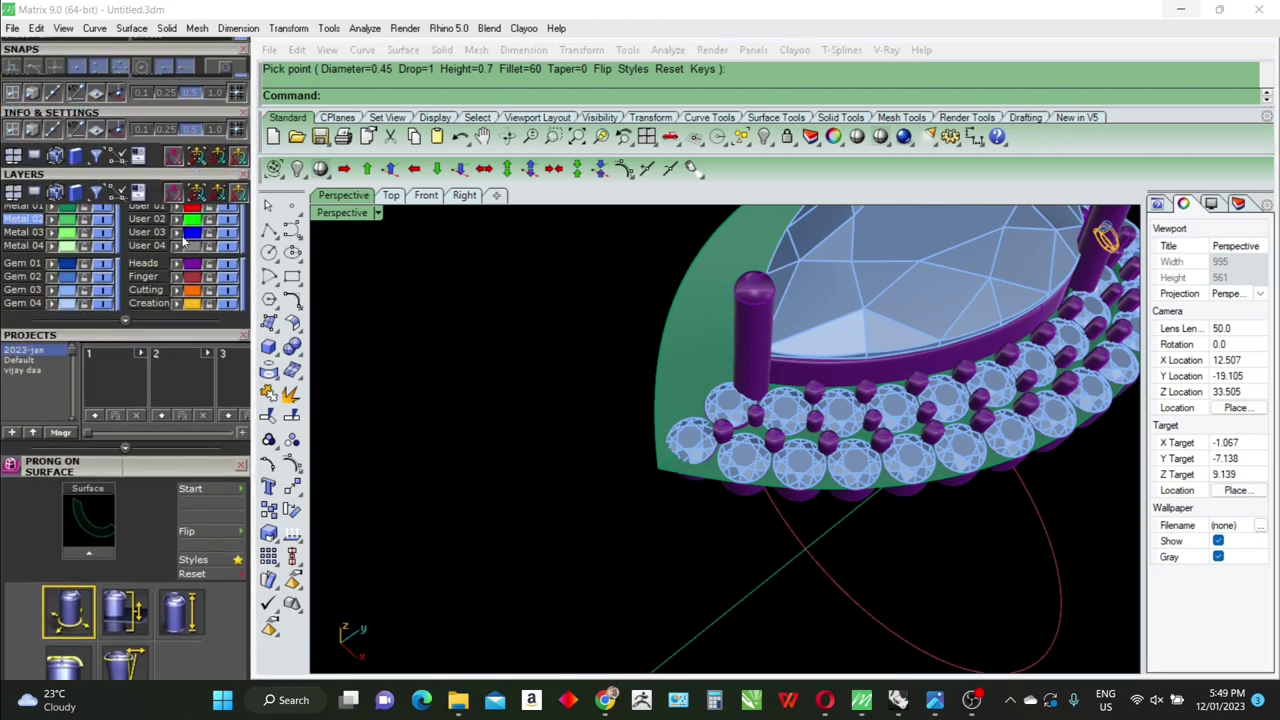
left_click(303, 376)
left_click(292, 324)
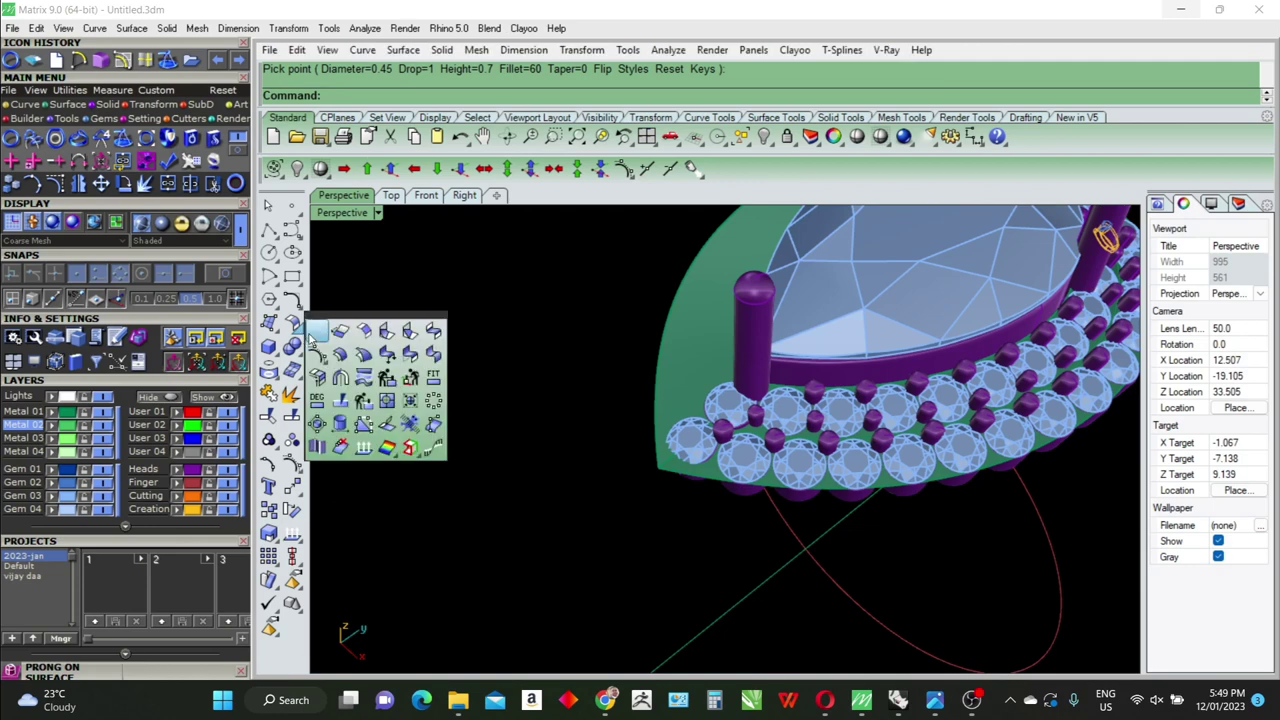
left_click(338, 335)
left_click(711, 479)
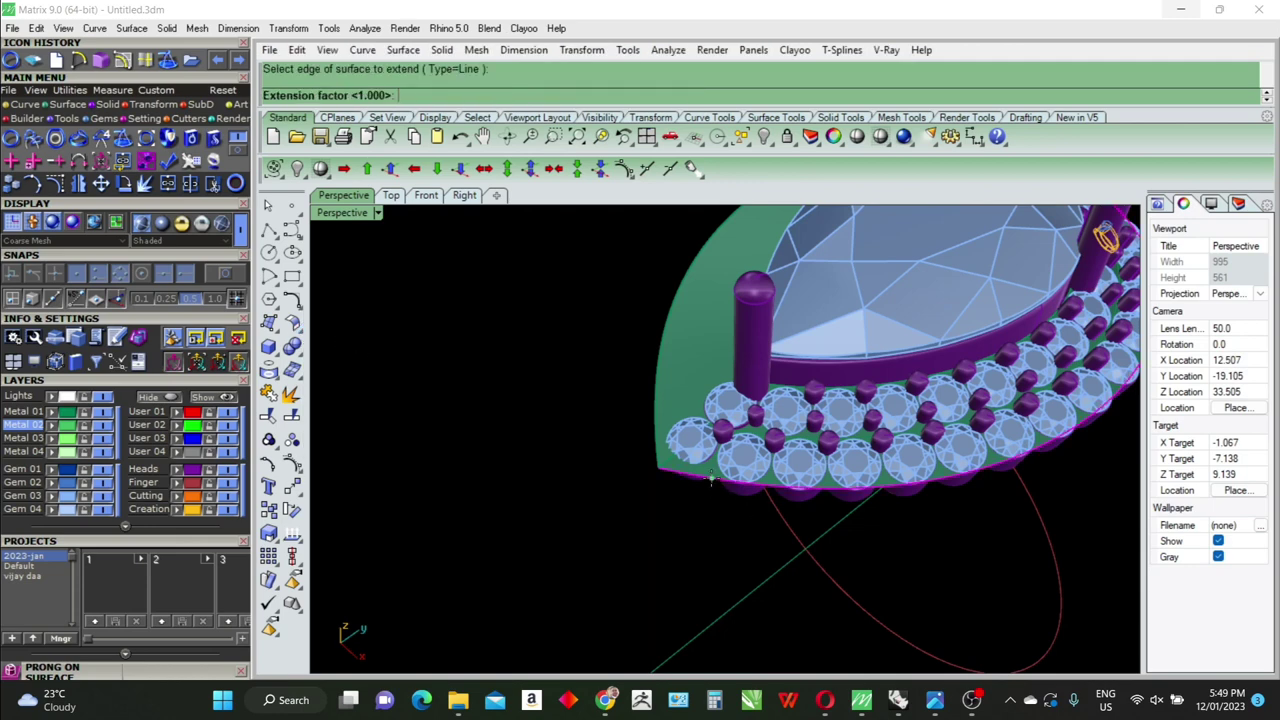
key("Return")
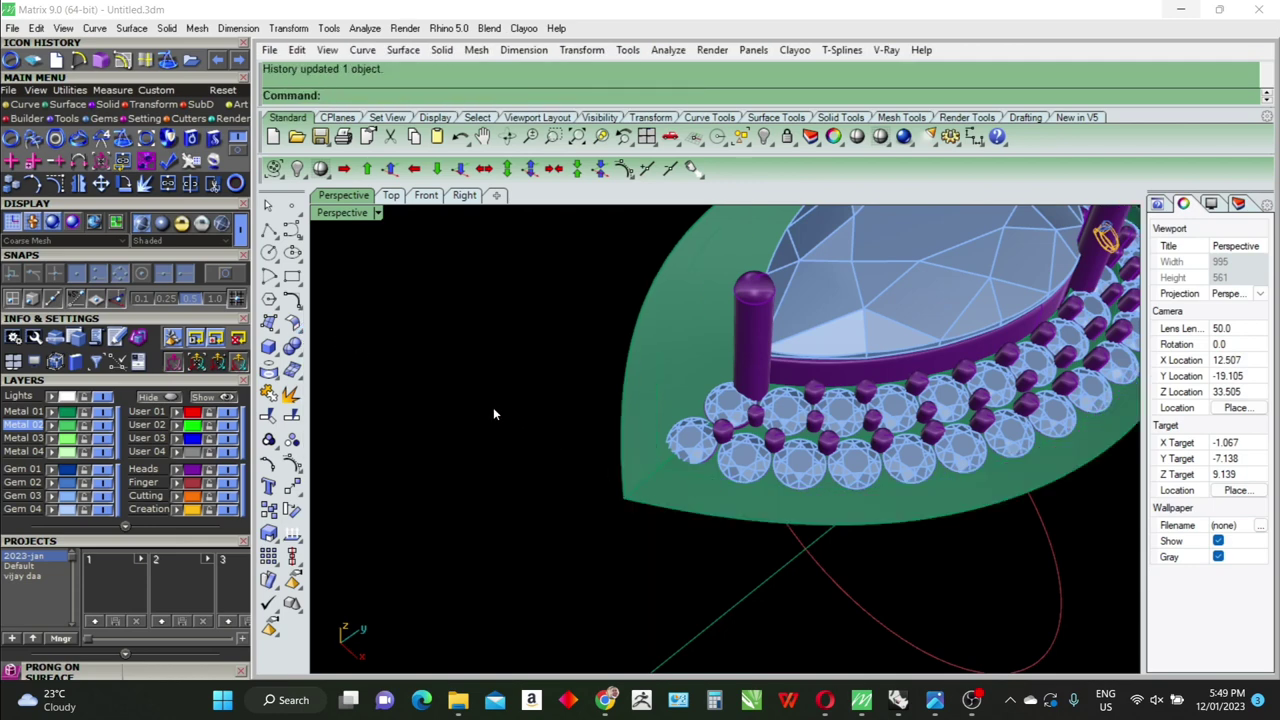
scroll(493, 407, "down", 2)
right_click_drag(833, 473, 918, 476)
scroll(617, 473, "up", 3)
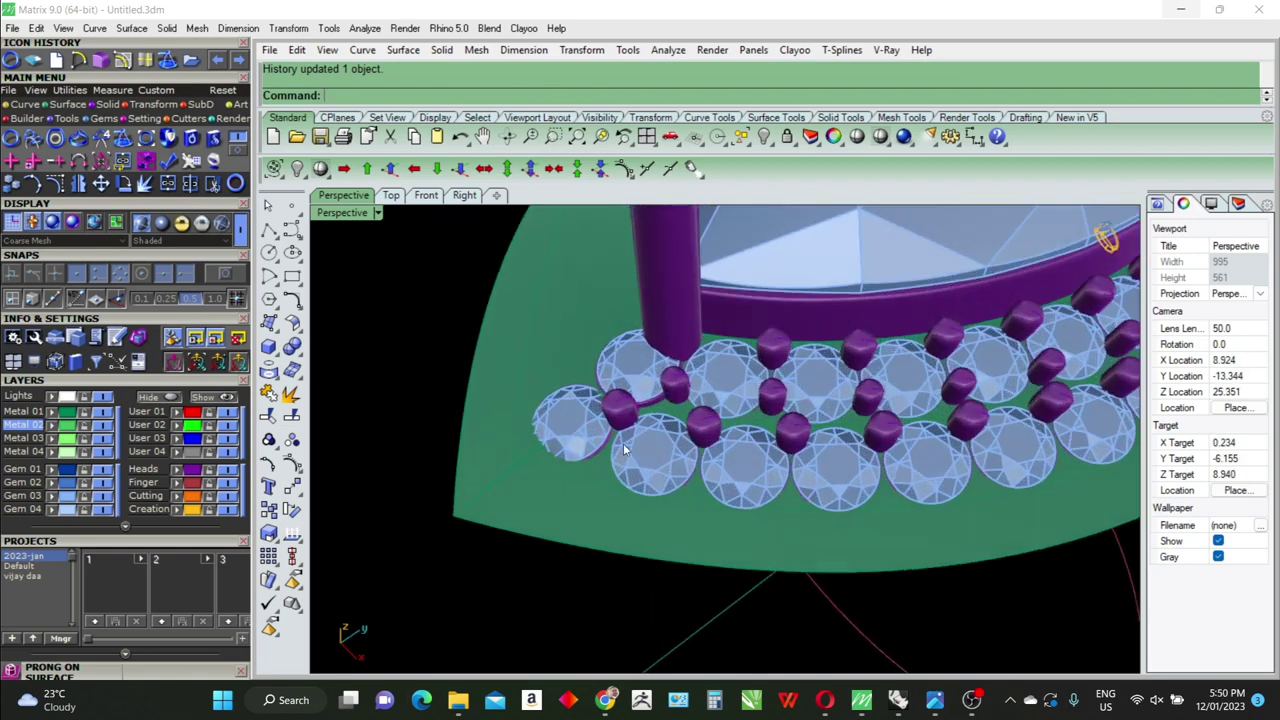
scroll(617, 473, "up", 2)
left_click(638, 498)
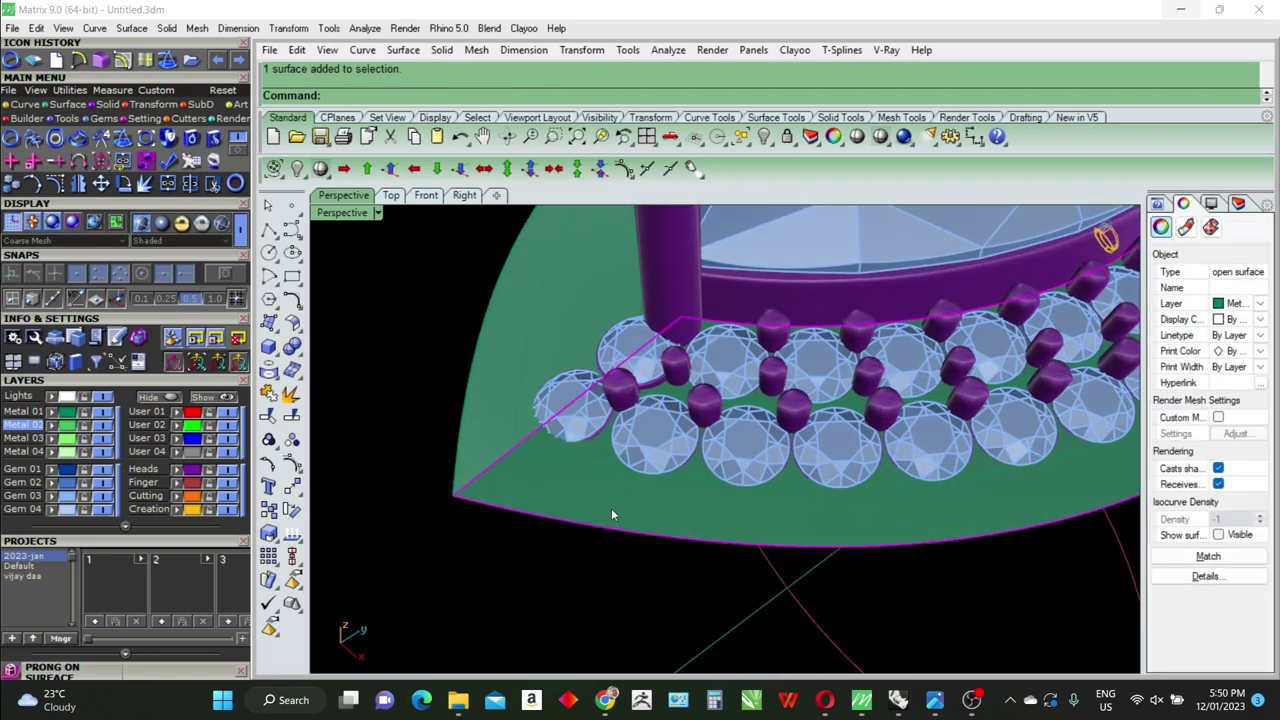
Start Prong on Surface at 0.55 diameter and place the first bead prong between outer halo stones
key("F6")
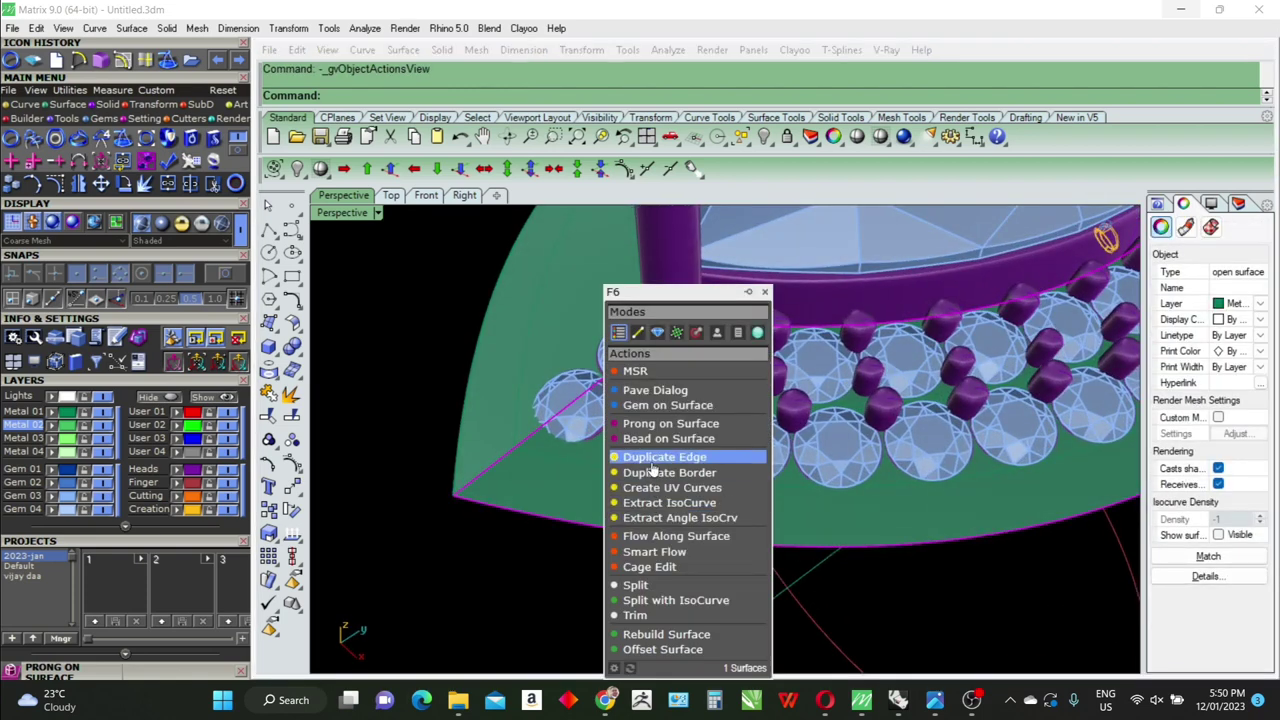
left_click(647, 431)
scroll(830, 362, "down", 1)
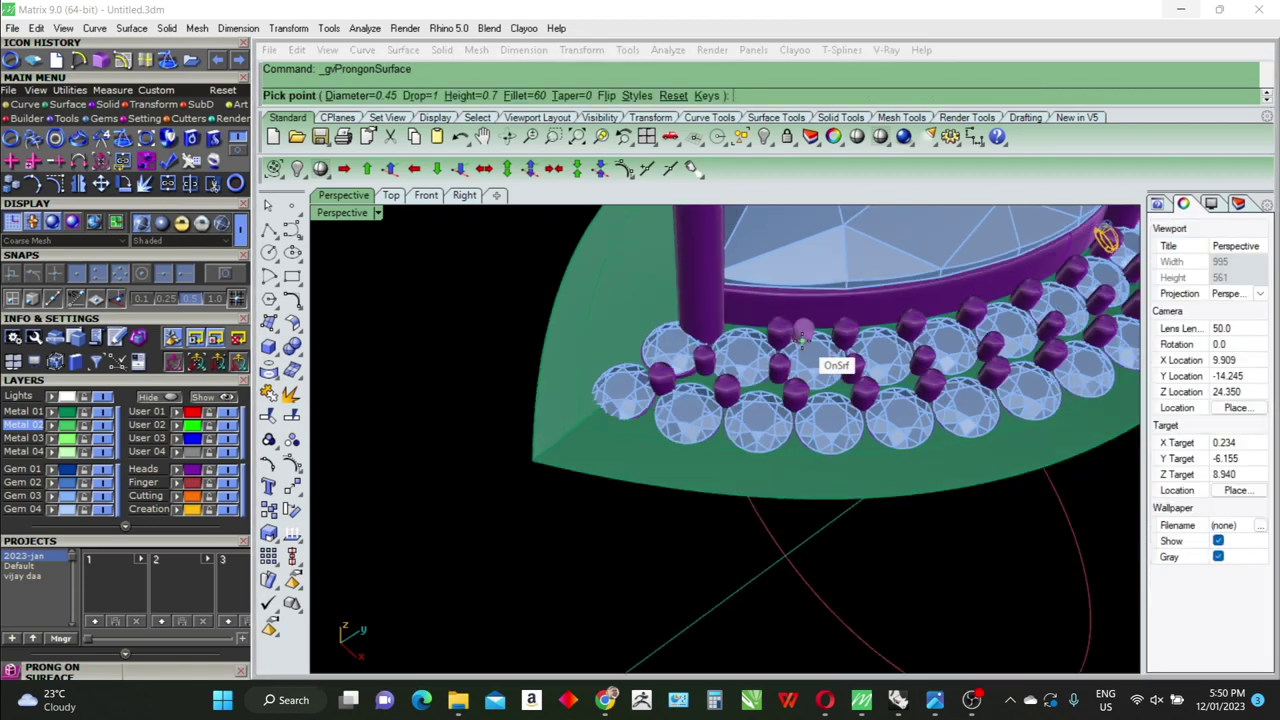
scroll(815, 355, "down", 1)
scroll(810, 355, "up", 1)
scroll(740, 470, "up", 1)
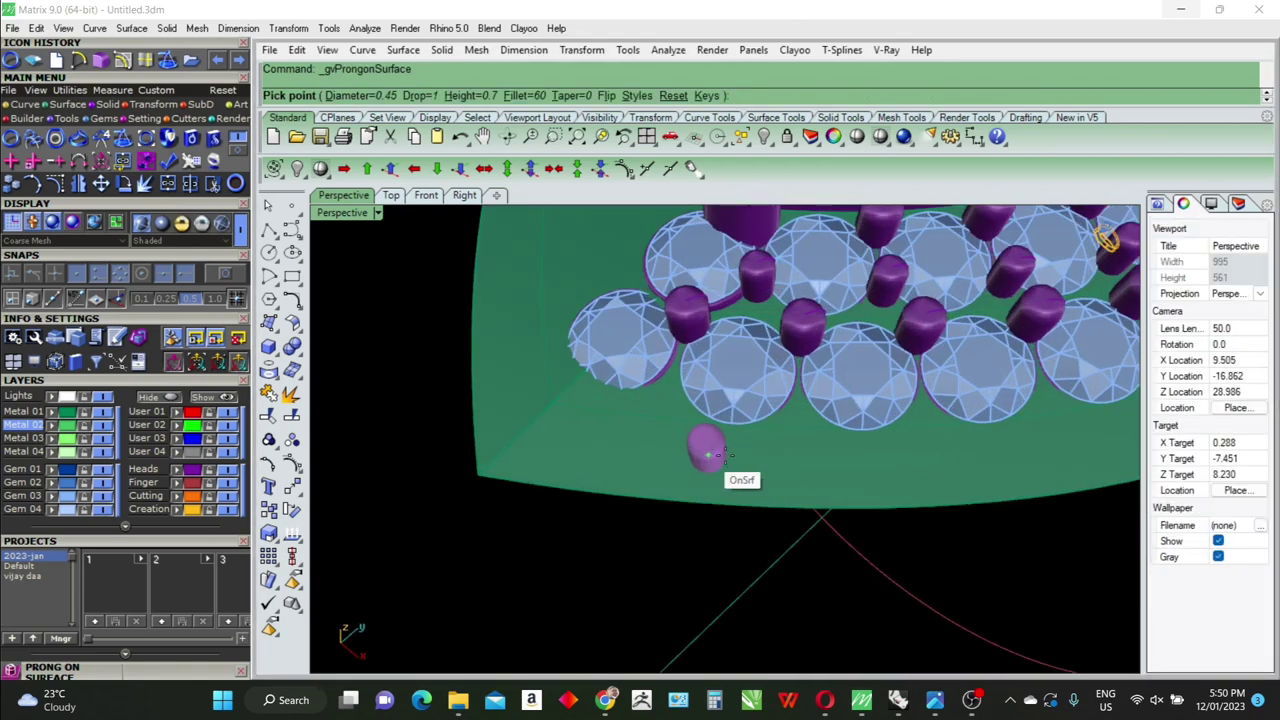
scroll(742, 466, "up", 1)
mouse_move(742, 466)
right_mouse_down()
mouse_move(728, 514)
mouse_move(737, 534)
right_mouse_up()
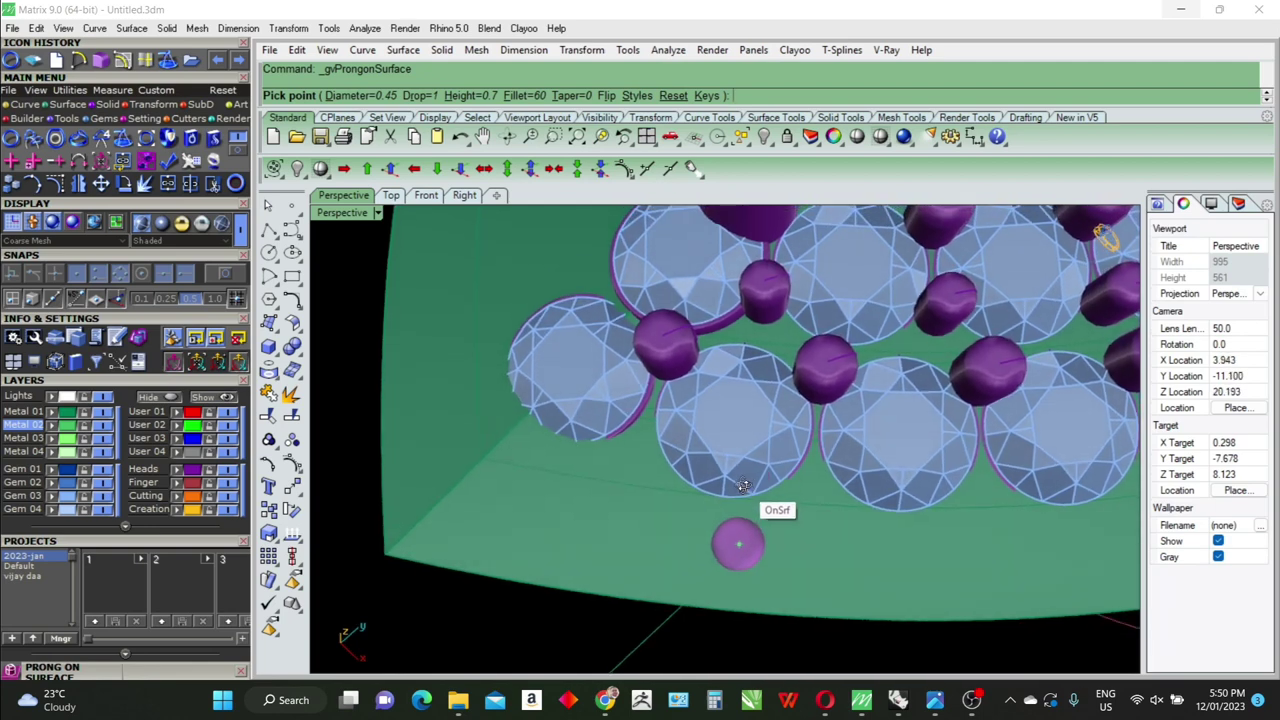
scroll(728, 514, "up", 1)
key("e")
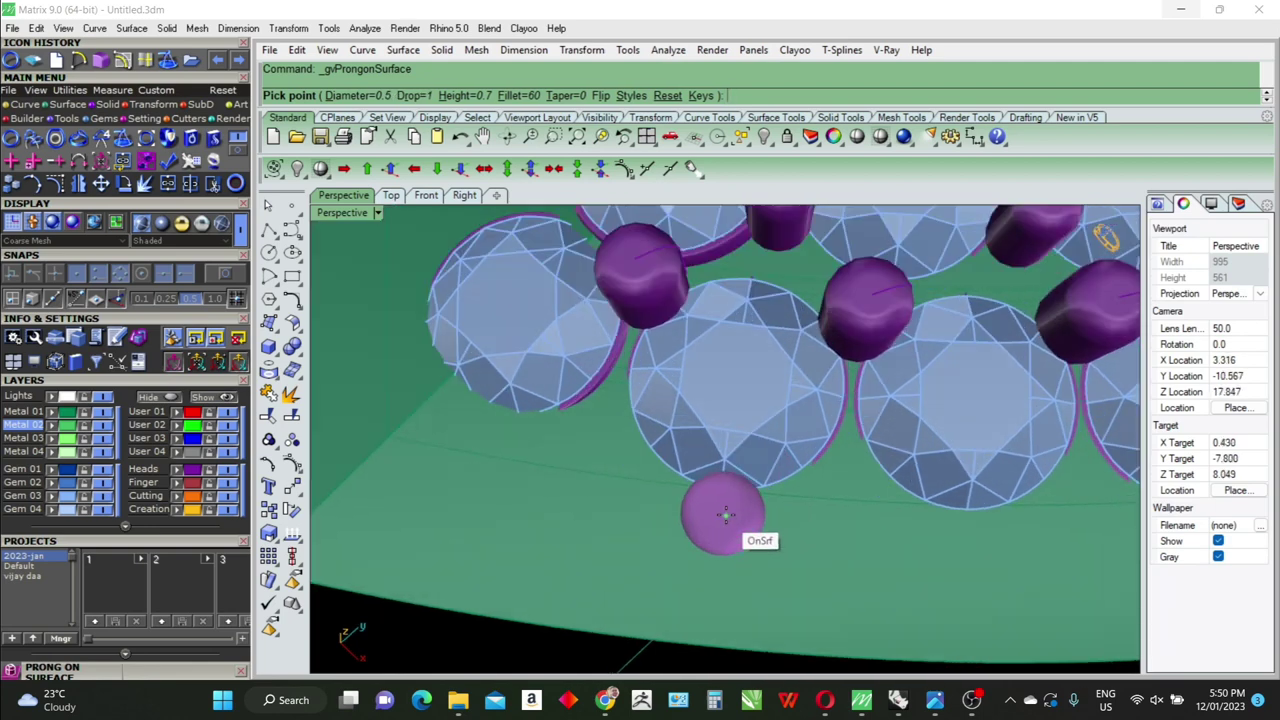
key("e")
right_click_drag(723, 515, 734, 514)
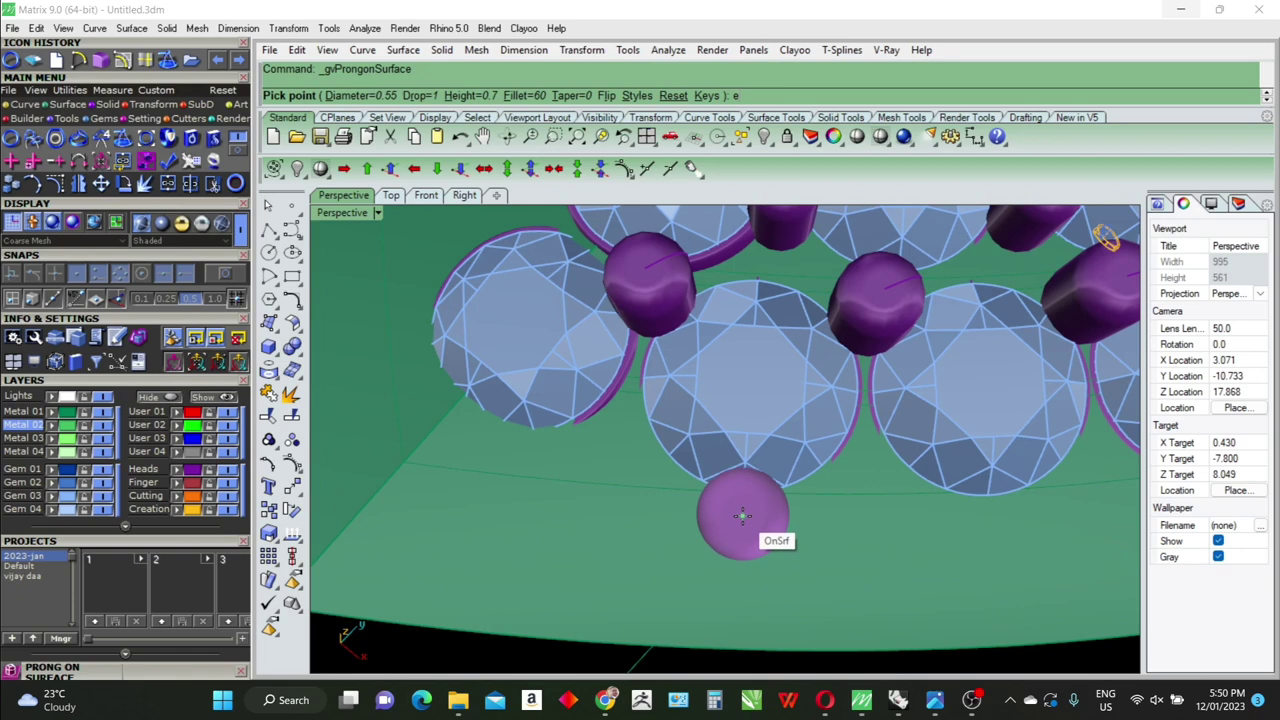
left_click(742, 515)
Orbit around the pear head and place another bead prong between the outer halo stones
scroll(624, 455, "down", 2)
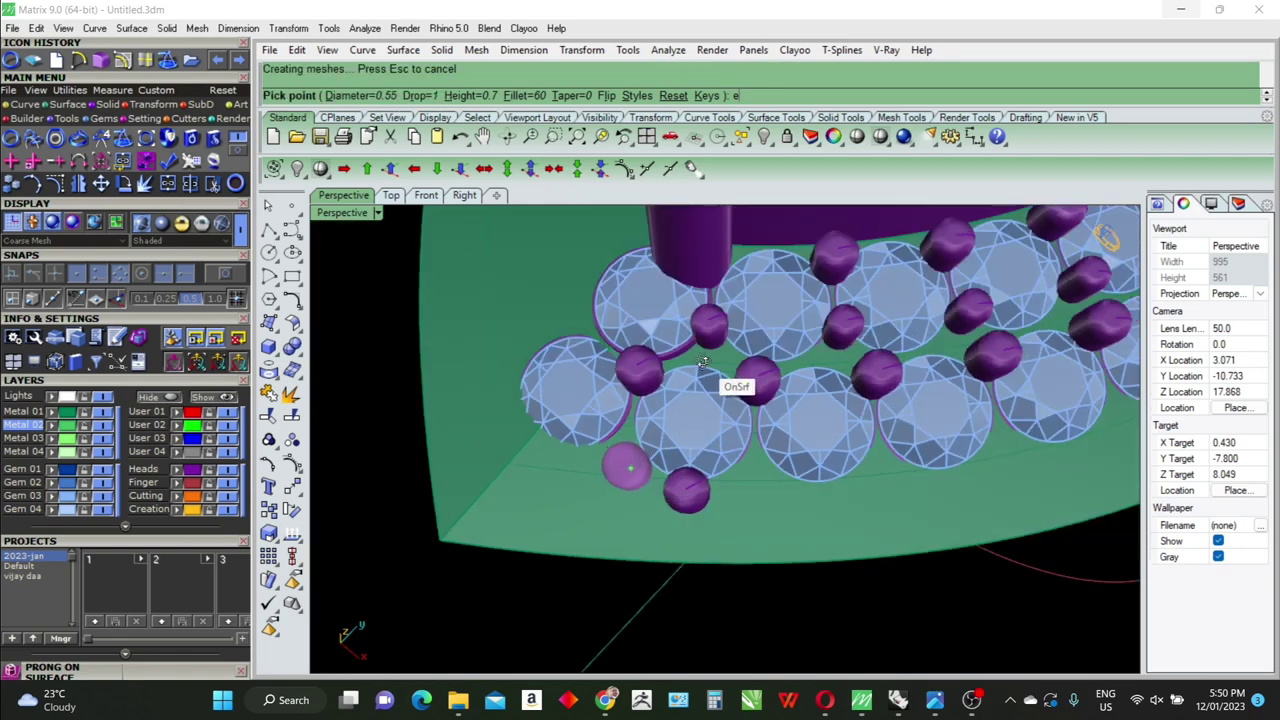
right_click_drag(704, 362, 720, 323)
right_click_drag(737, 268, 737, 224)
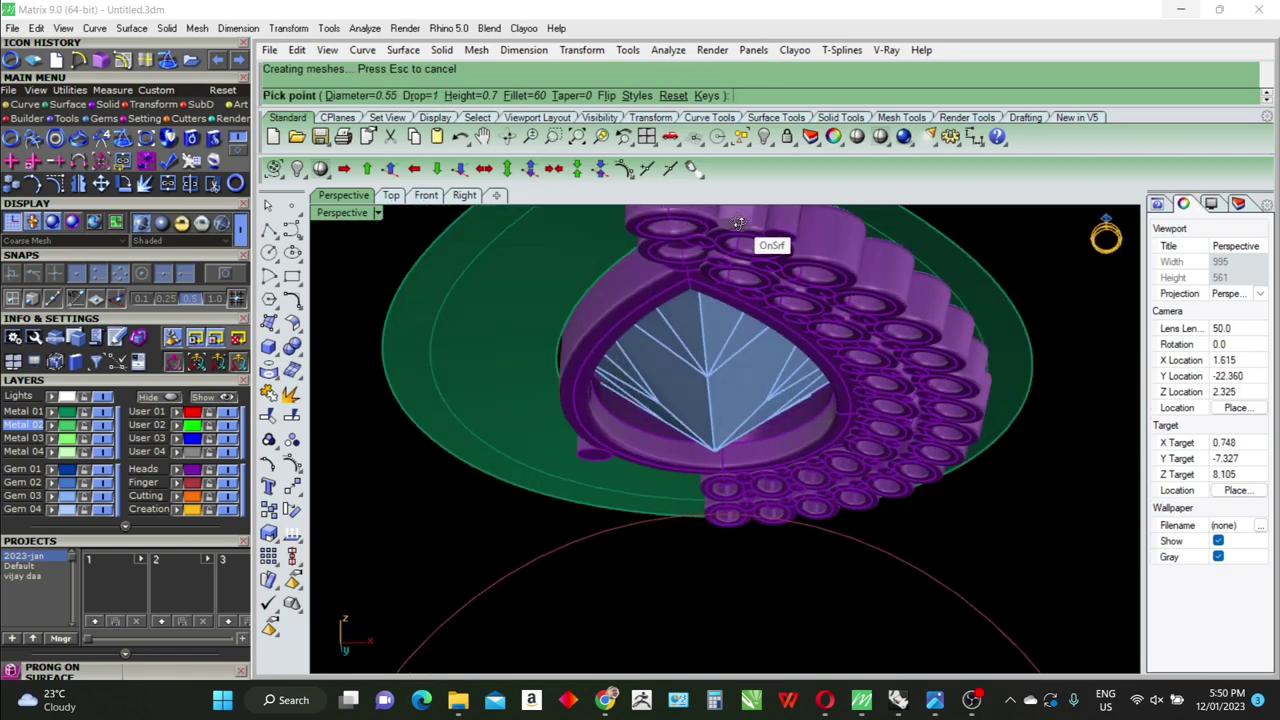
scroll(782, 321, "up", 2)
scroll(786, 260, "up", 2)
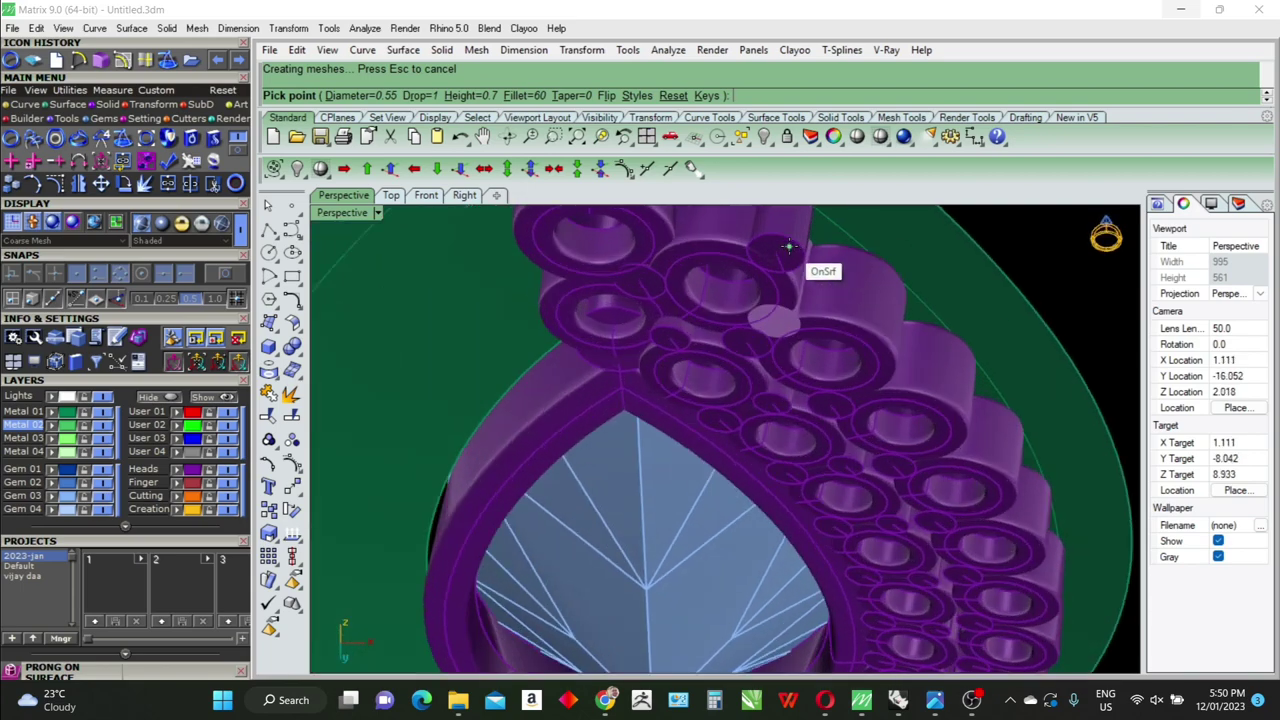
scroll(786, 245, "up", 1)
scroll(783, 275, "up", 1)
scroll(786, 295, "down", 2)
scroll(700, 340, "down", 2)
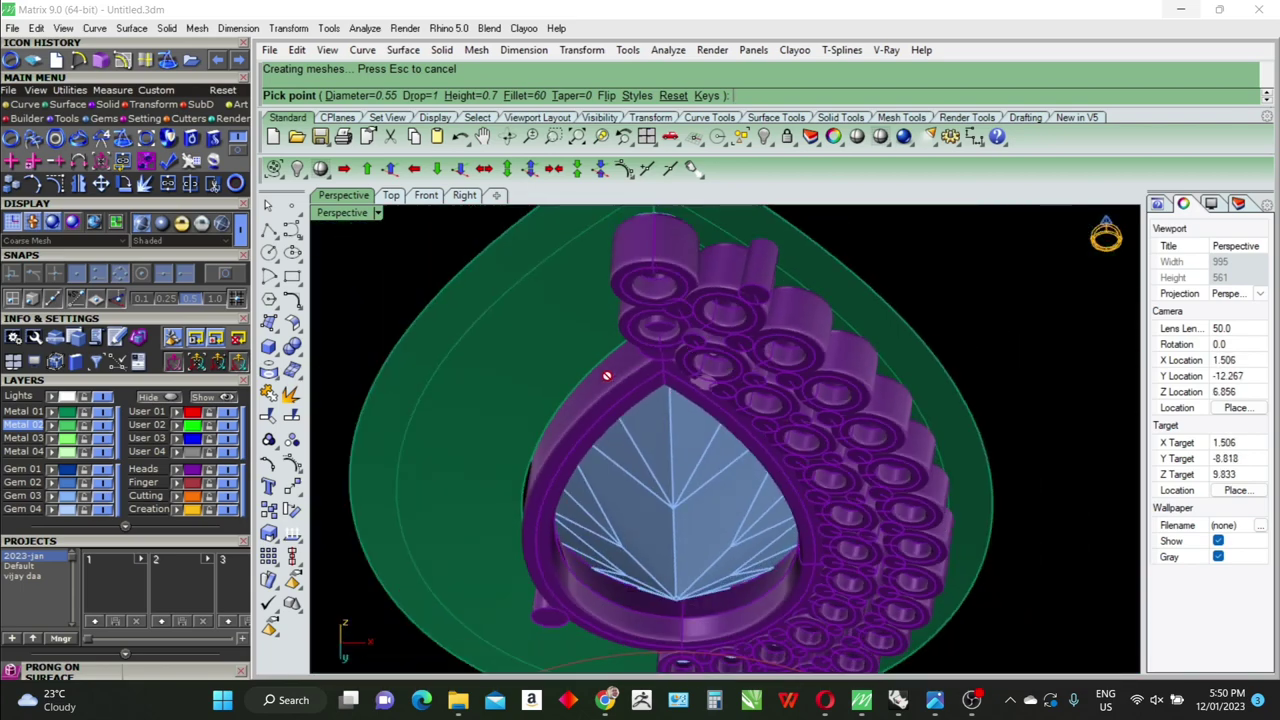
mouse_move(606, 371)
right_mouse_down()
mouse_move(791, 349)
mouse_move(703, 517)
mouse_move(690, 617)
right_mouse_up()
scroll(766, 452, "up", 1)
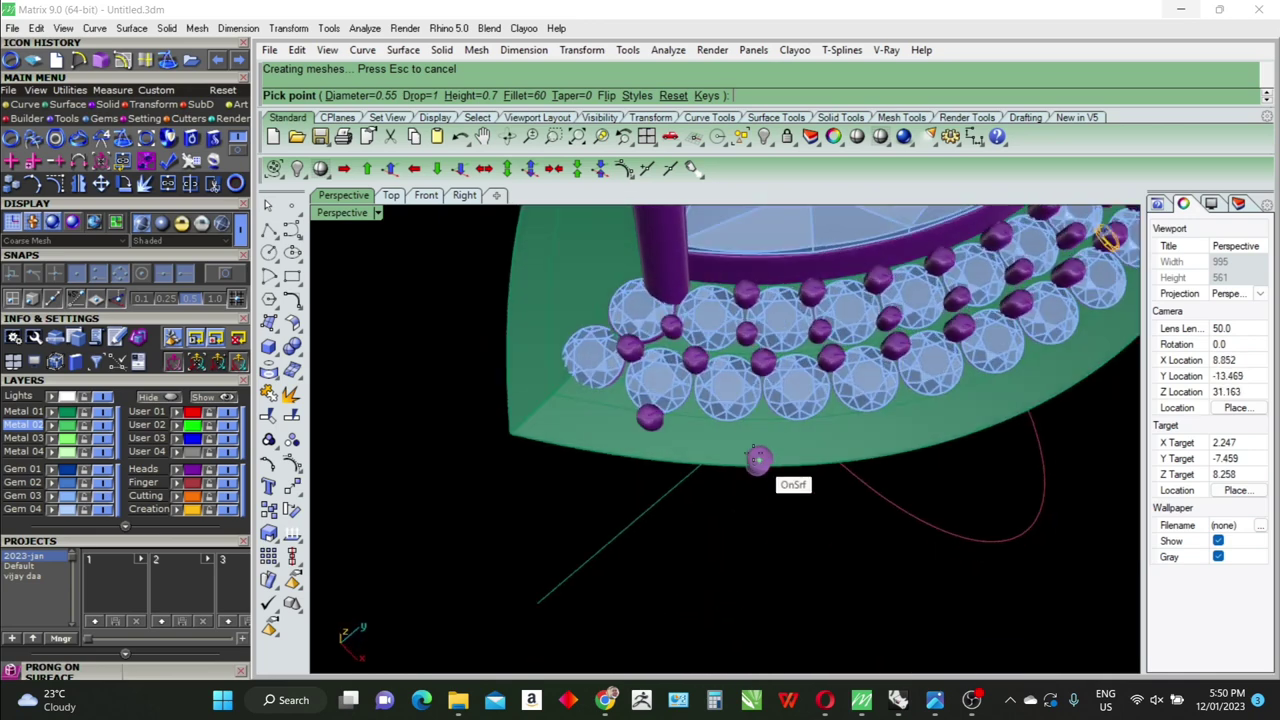
scroll(760, 457, "up", 1)
scroll(745, 440, "up", 1)
scroll(730, 455, "up", 2)
scroll(732, 458, "up", 1)
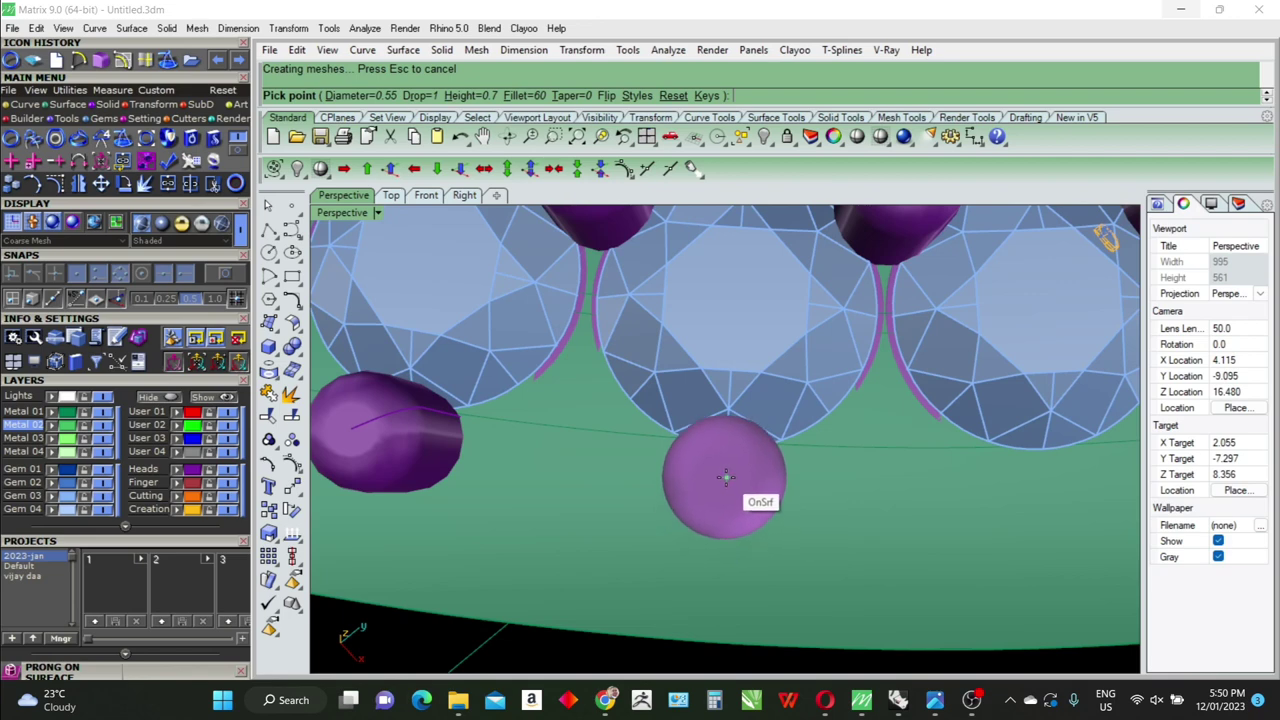
scroll(530, 520, "down", 2)
scroll(848, 537, "up", 1)
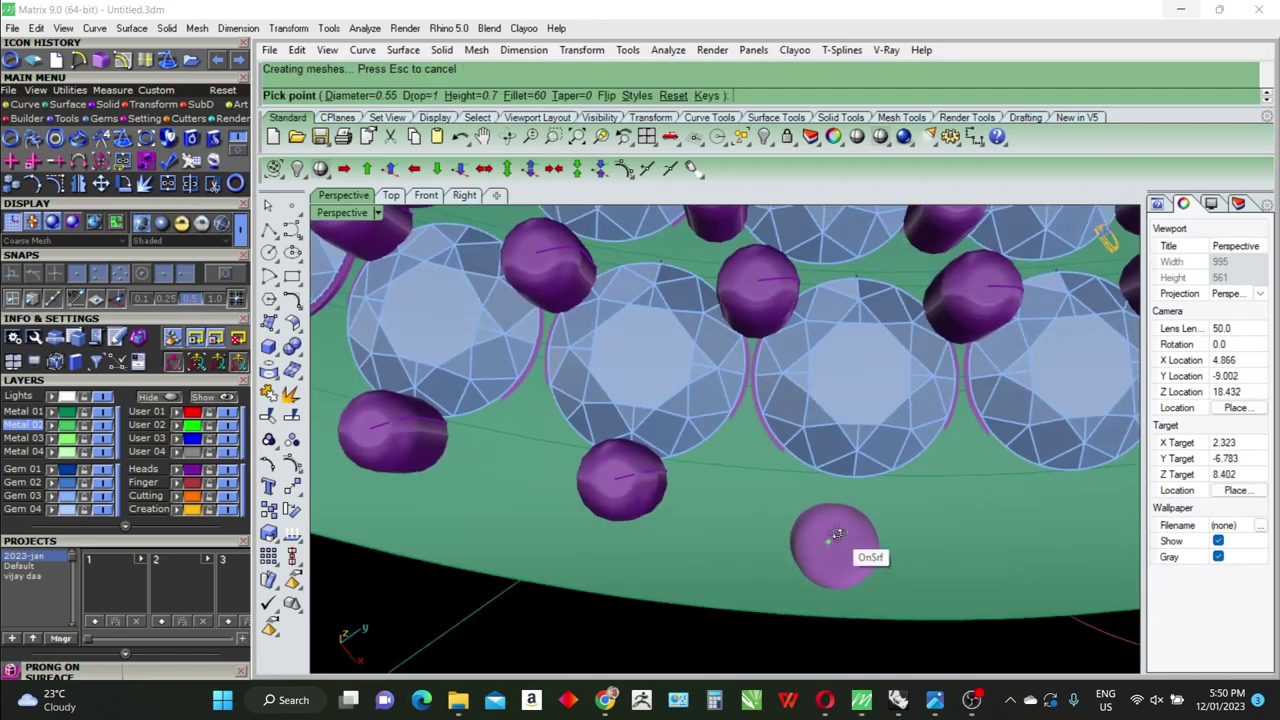
right_click_drag(837, 537, 810, 523)
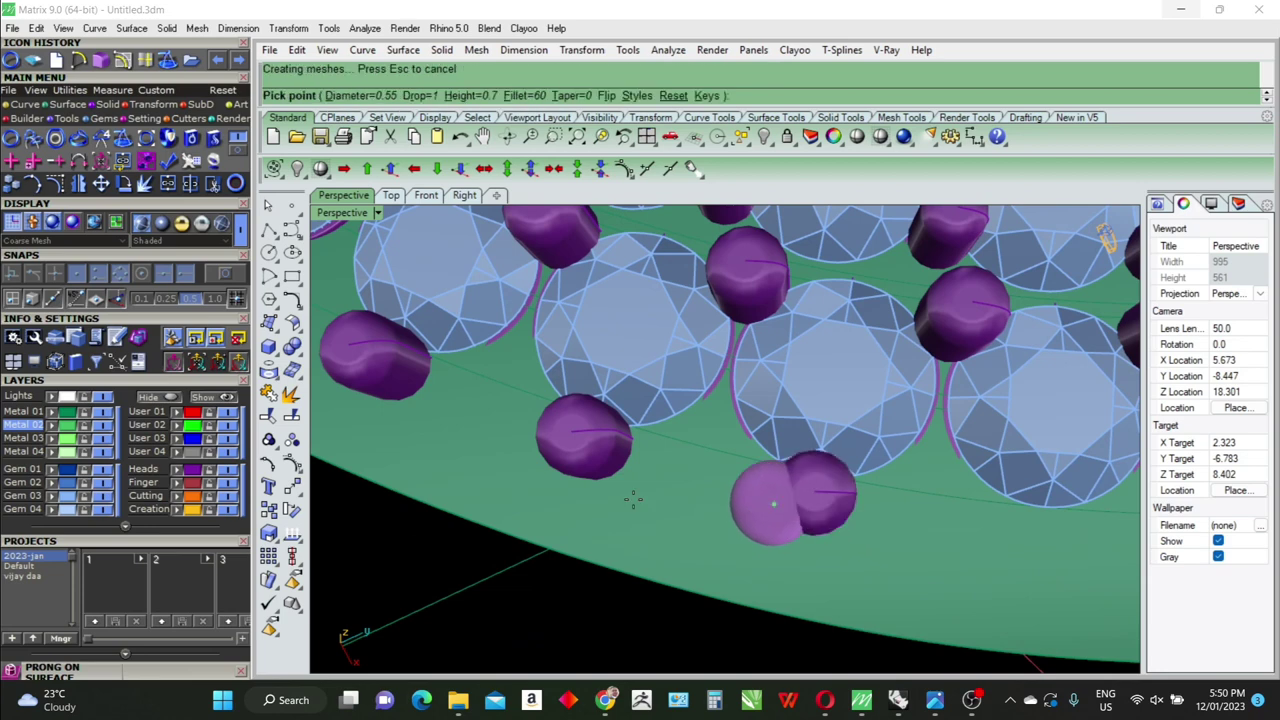
scroll(457, 434, "down", 2)
scroll(643, 491, "down", 2)
scroll(660, 500, "down", 1)
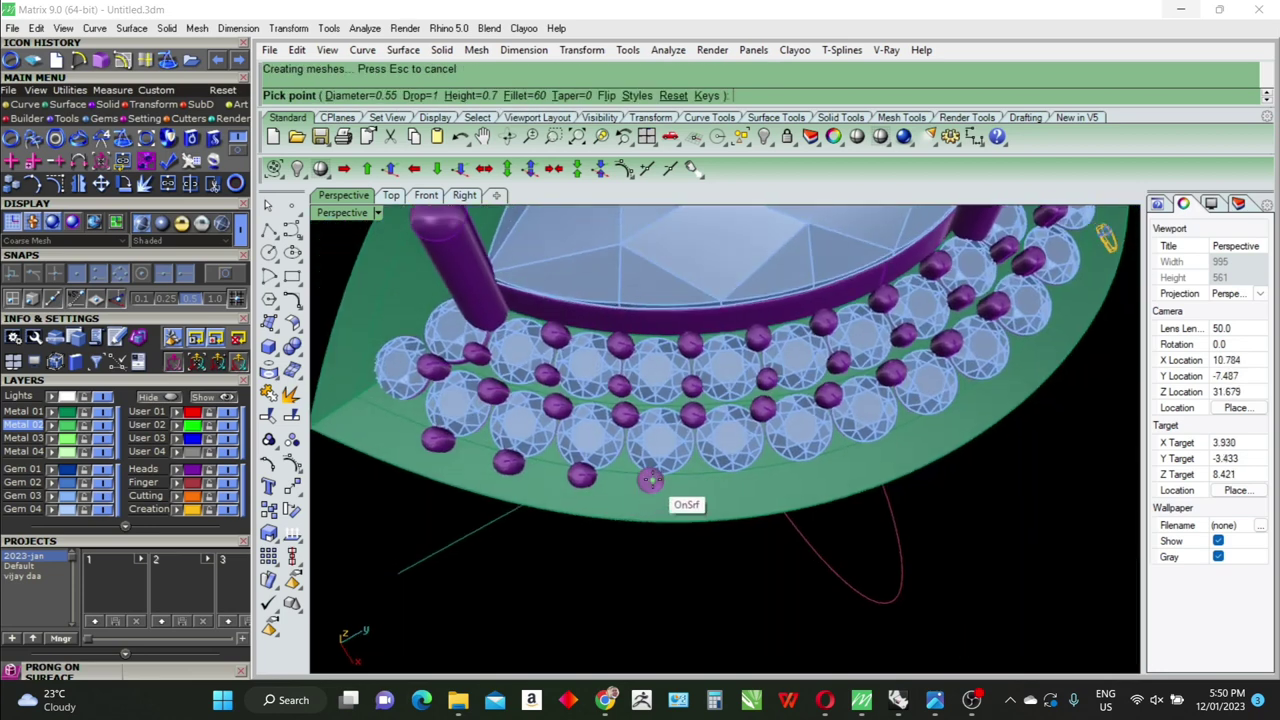
scroll(650, 480, "up", 3)
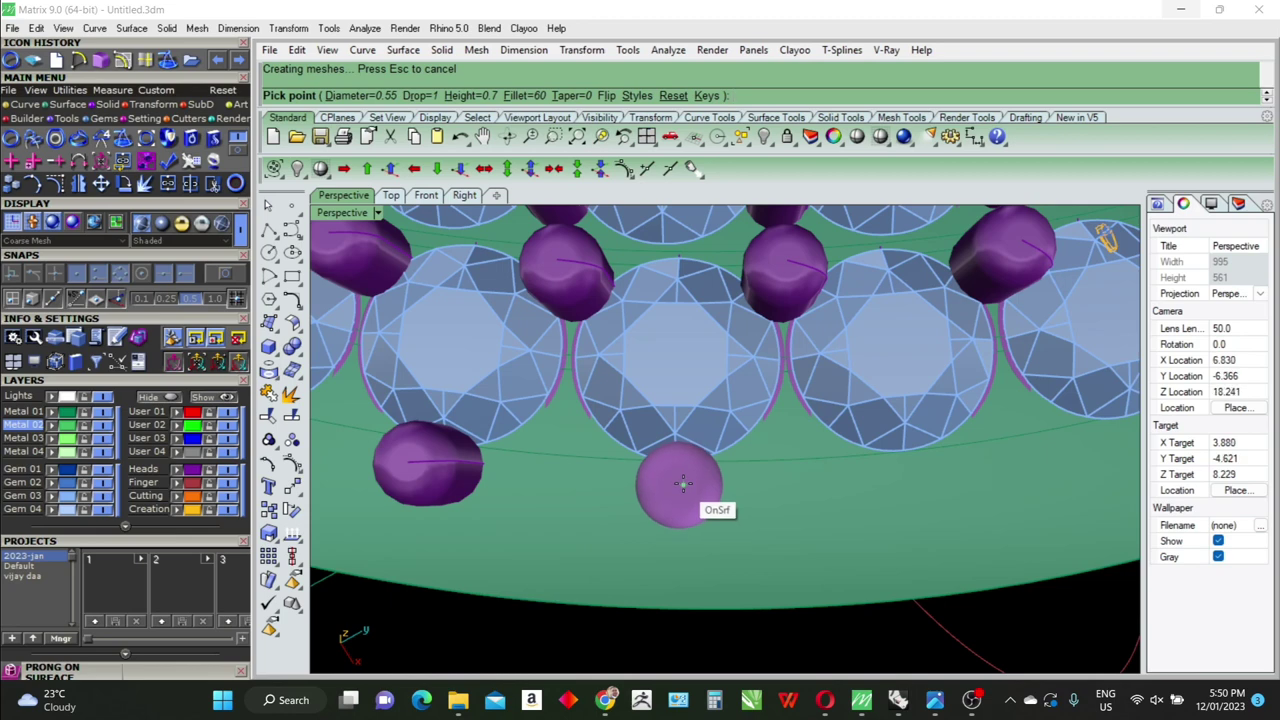
scroll(680, 486, "down", 3)
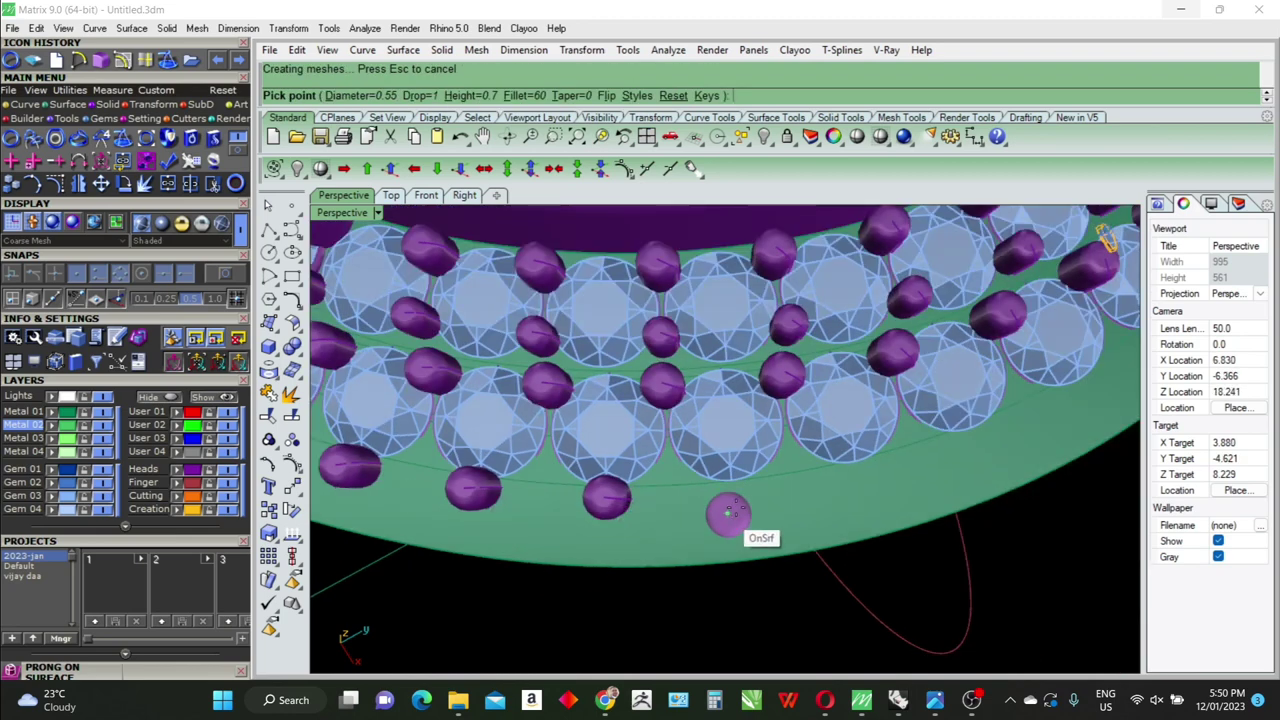
scroll(750, 500, "up", 3)
scroll(740, 492, "up", 2)
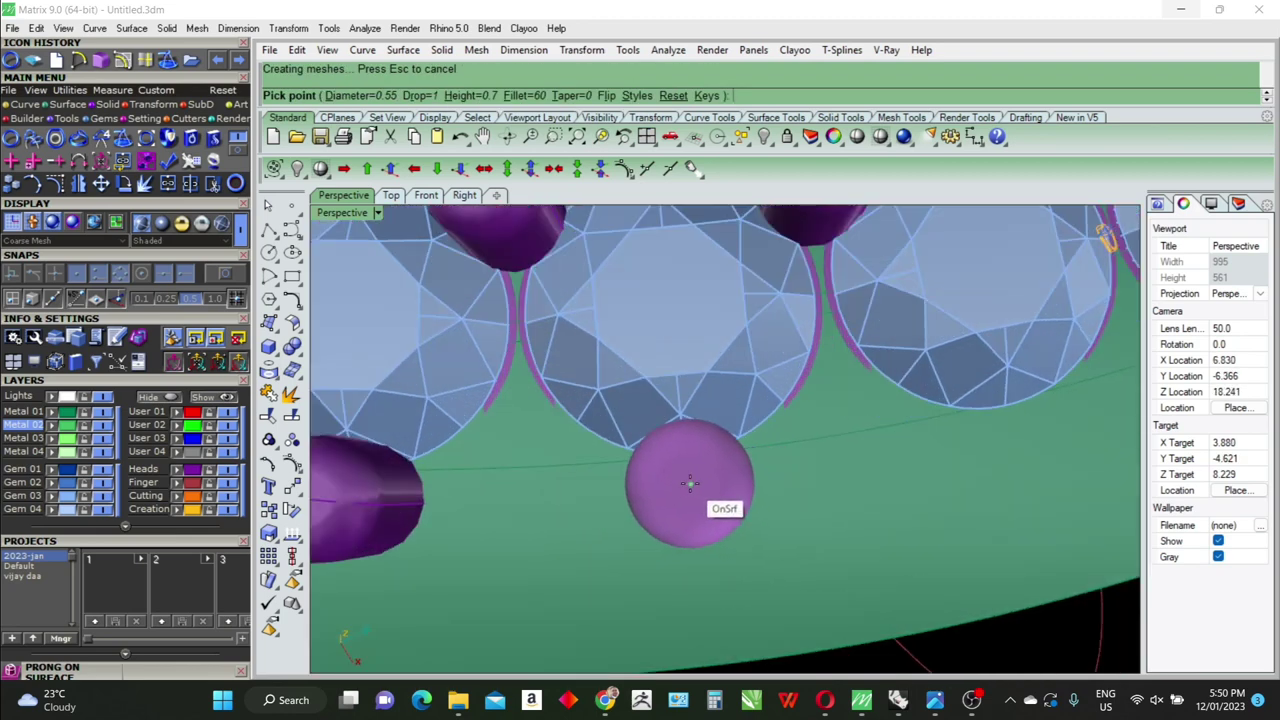
scroll(764, 526, "down", 2)
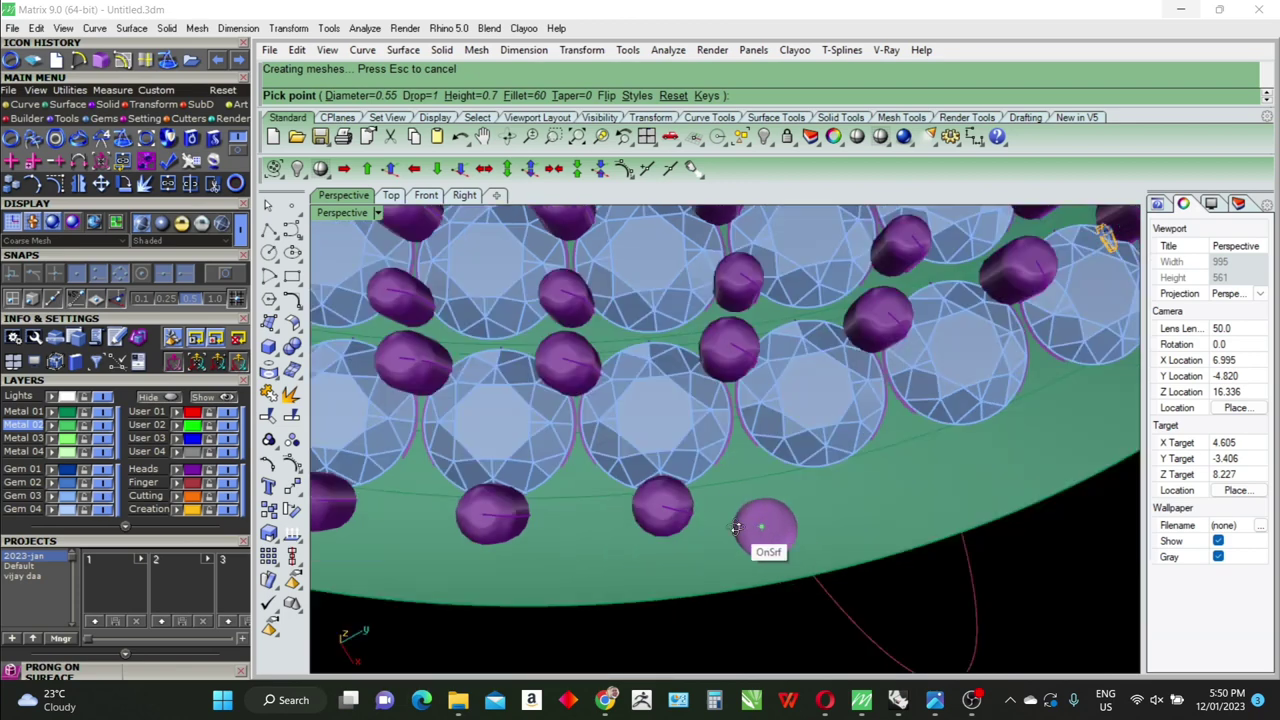
scroll(720, 528, "down", 1)
scroll(708, 528, "up", 1)
scroll(771, 515, "up", 2)
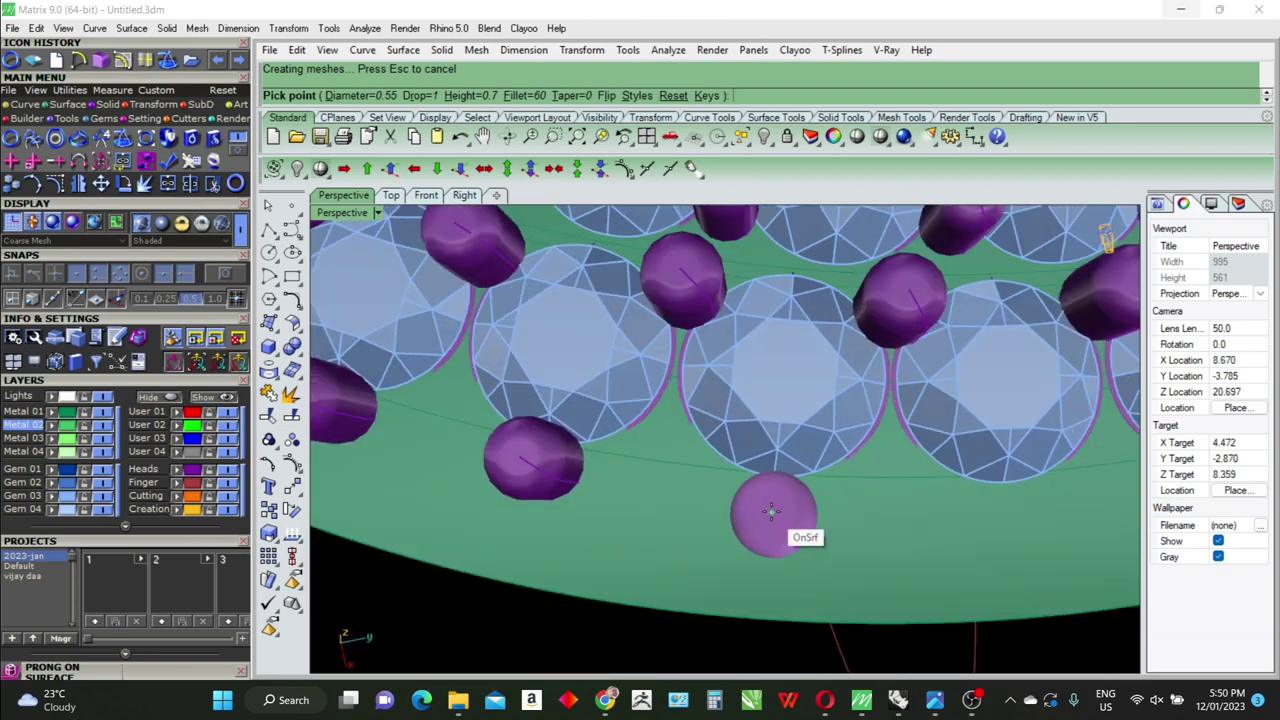
scroll(485, 489, "down", 2)
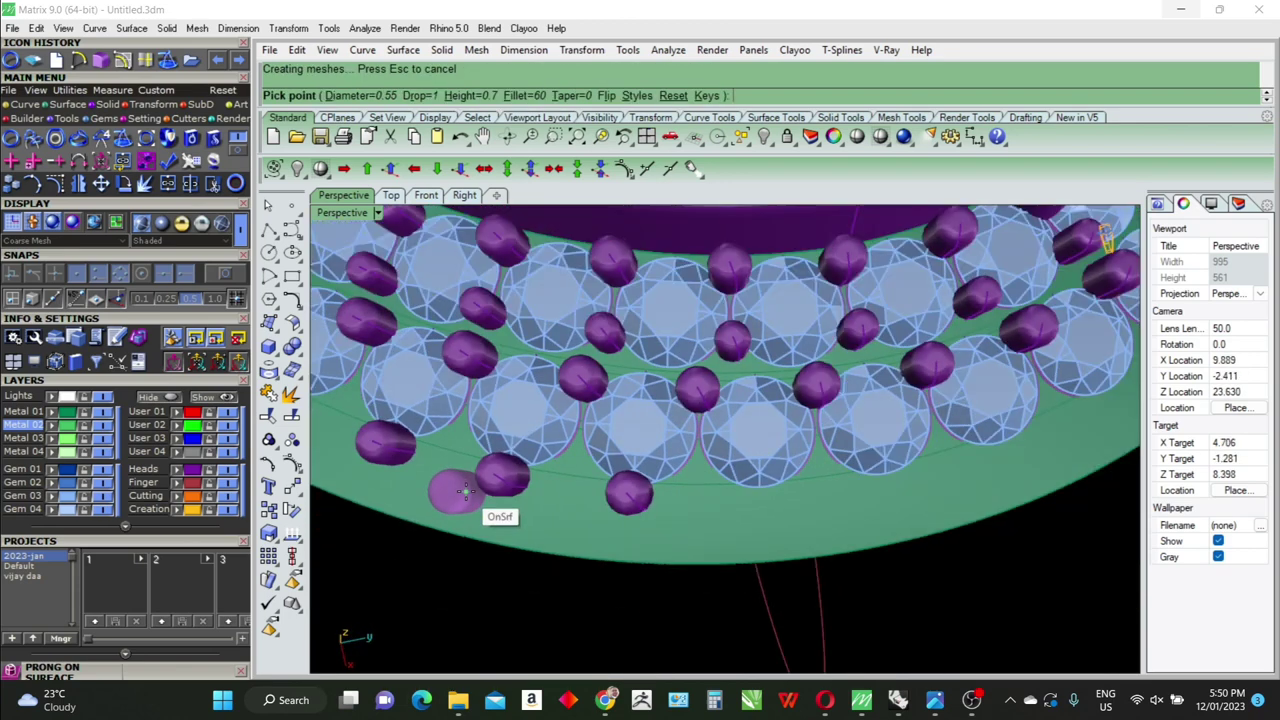
scroll(758, 503, "up", 2)
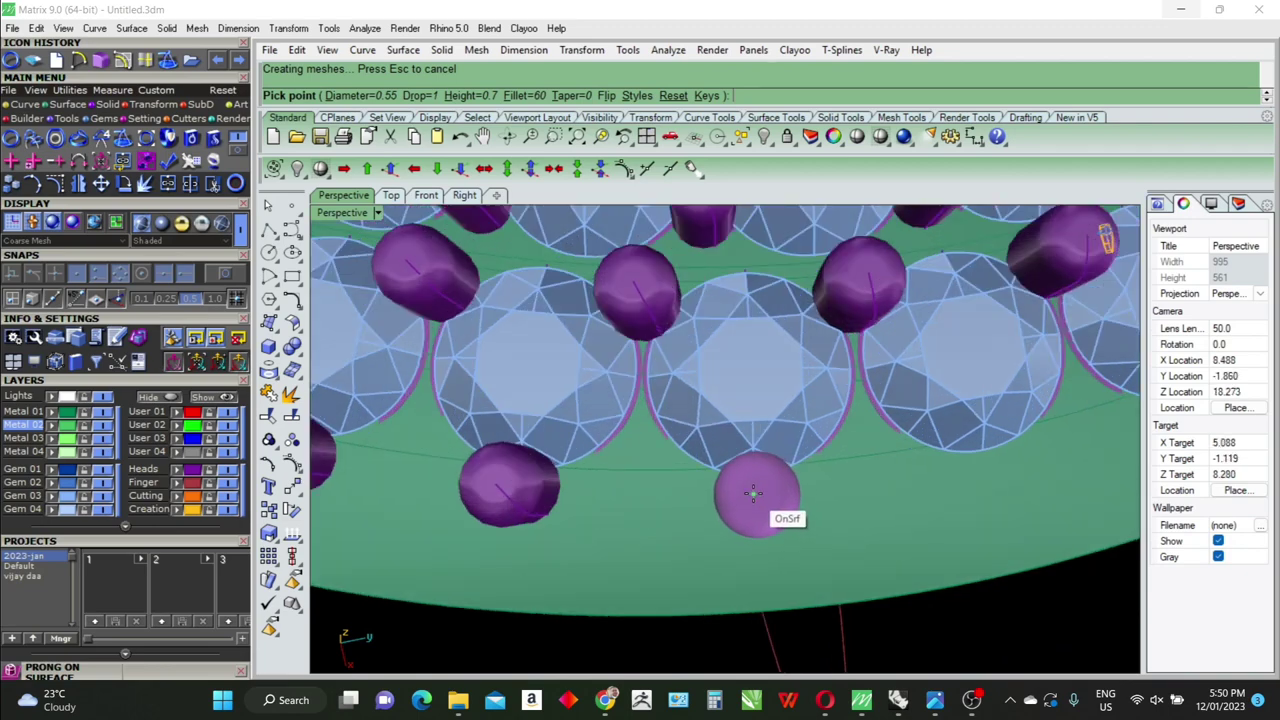
scroll(500, 510, "down", 2)
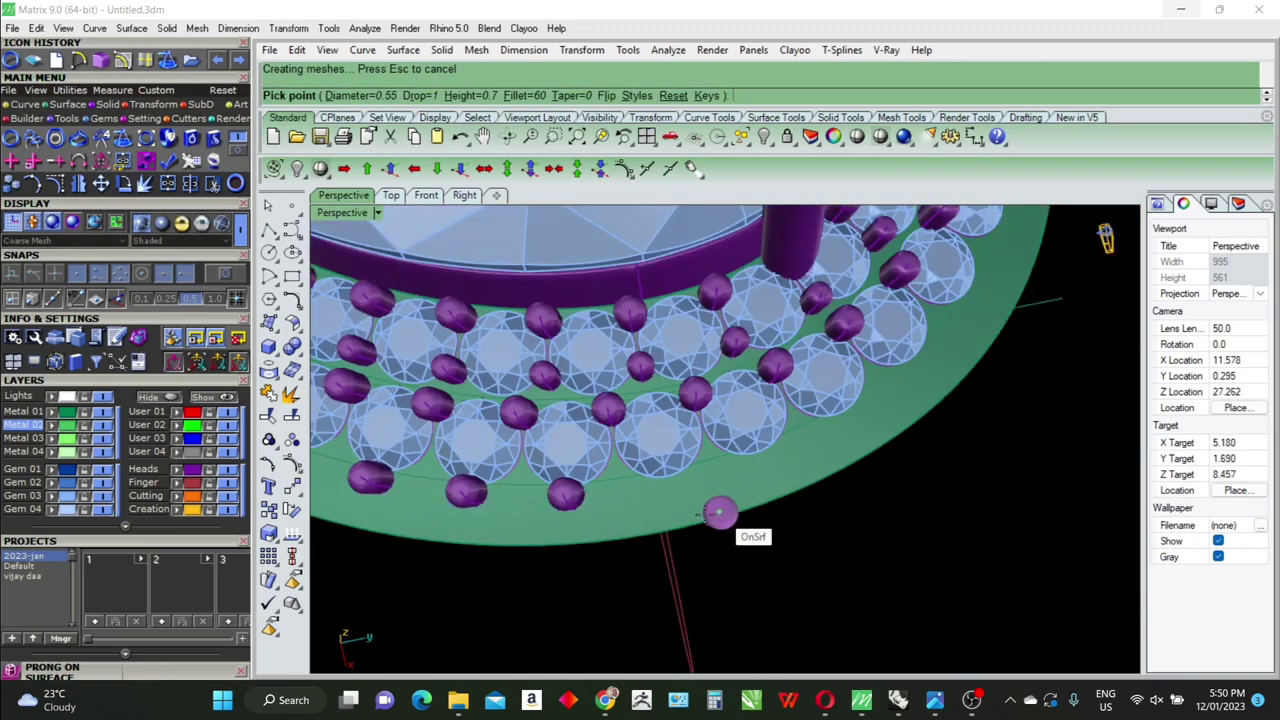
scroll(675, 498, "up", 1)
scroll(675, 498, "up", 1)
scroll(648, 495, "up", 1)
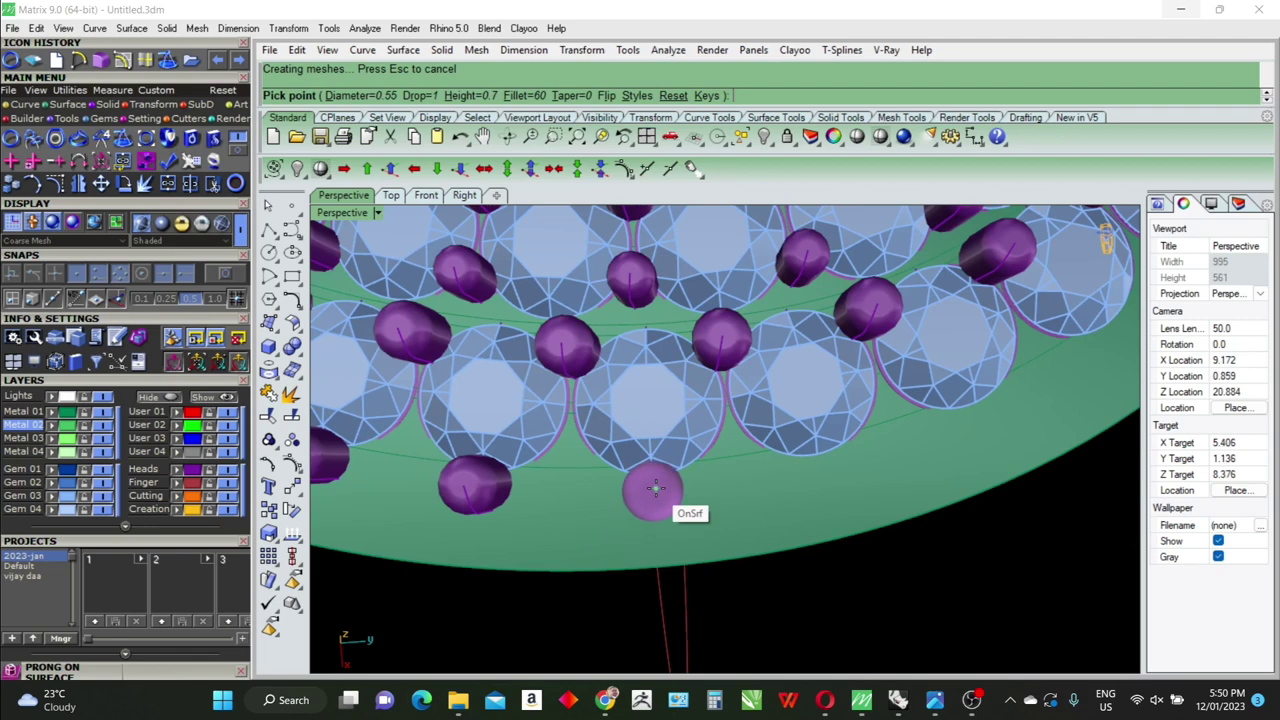
right_click_drag(766, 486, 711, 497)
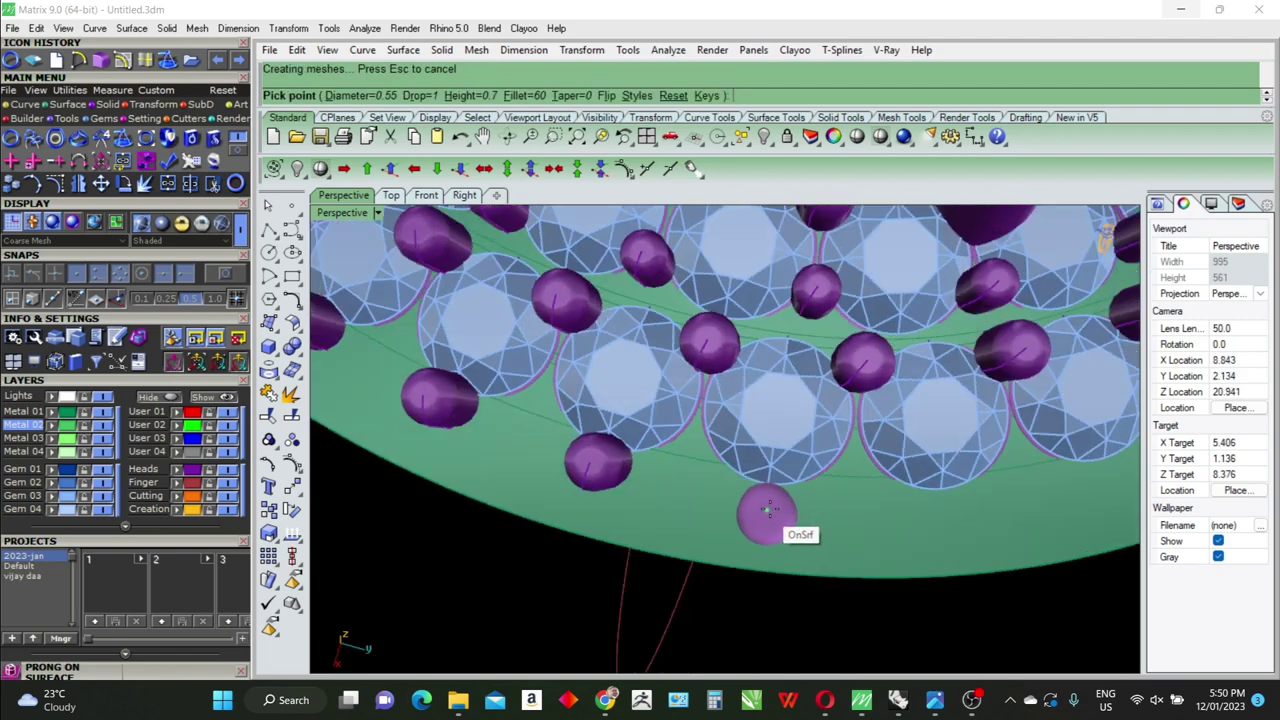
scroll(765, 497, "up", 1)
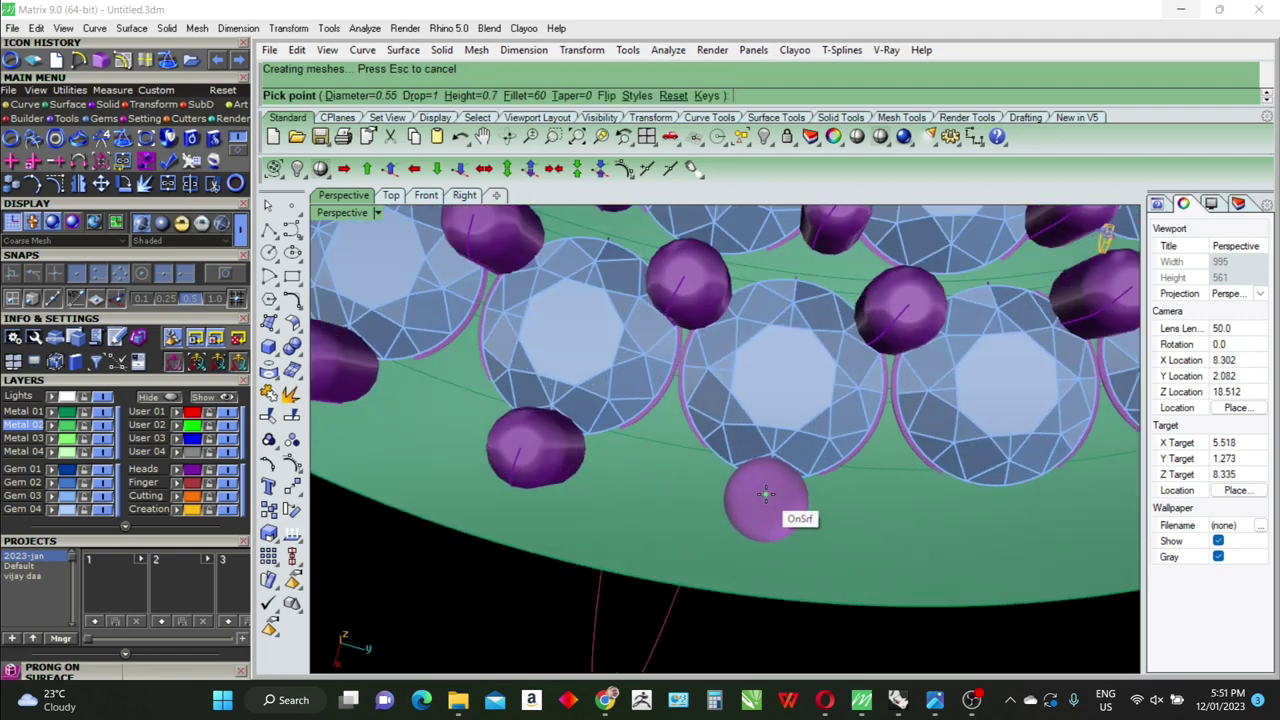
scroll(705, 497, "down", 2)
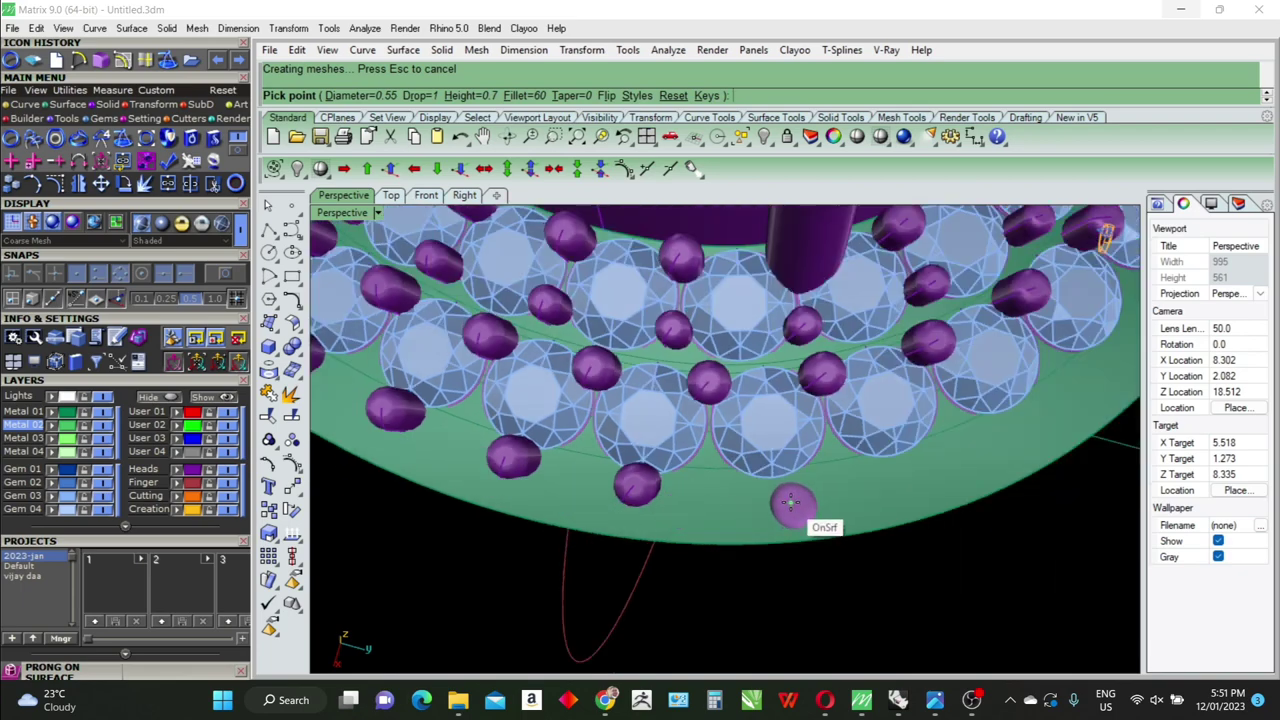
scroll(790, 502, "up", 2)
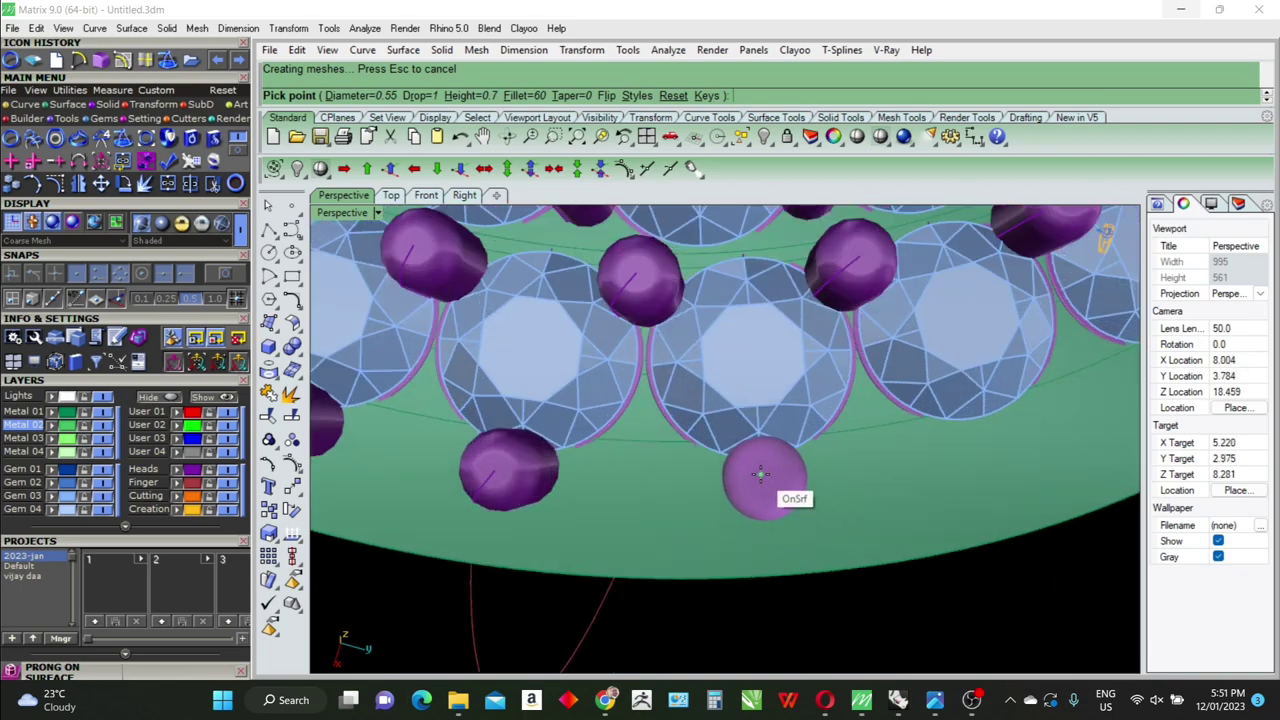
left_click(760, 474)
Zoom along the outer halo row to inspect the placed bead prongs
scroll(600, 515, "down", 2)
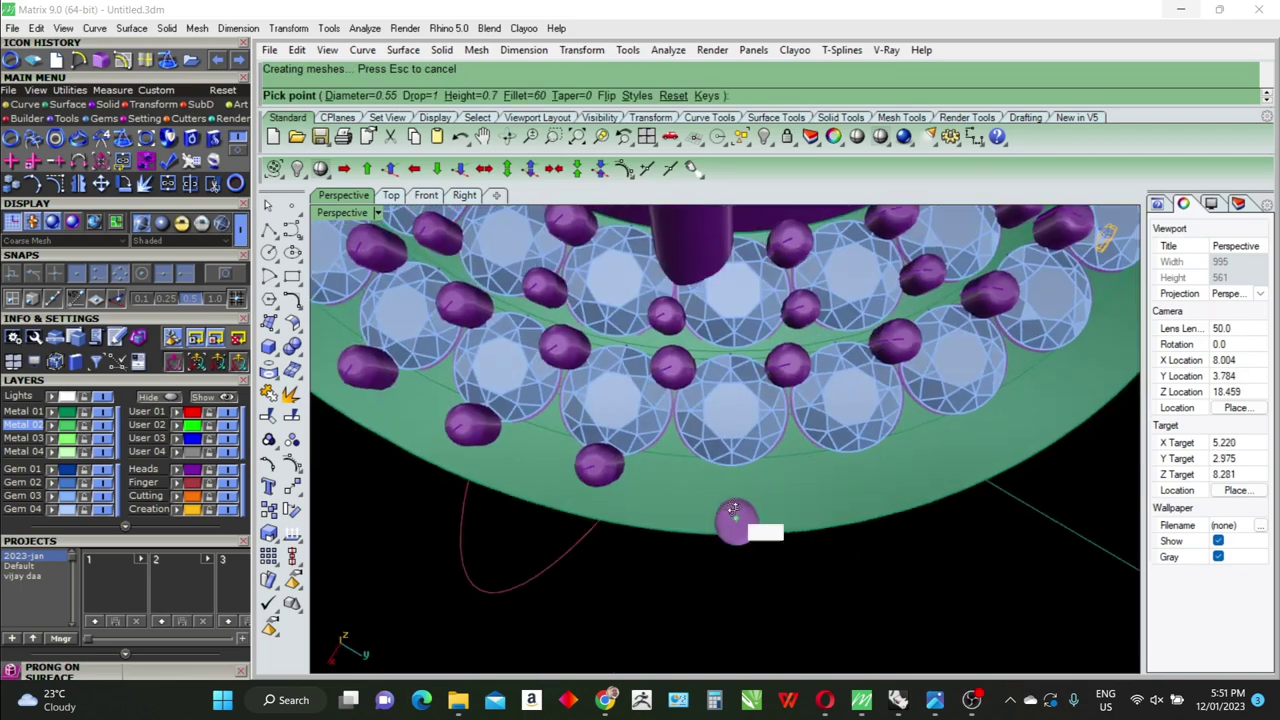
scroll(730, 505, "up", 1)
scroll(715, 500, "up", 1)
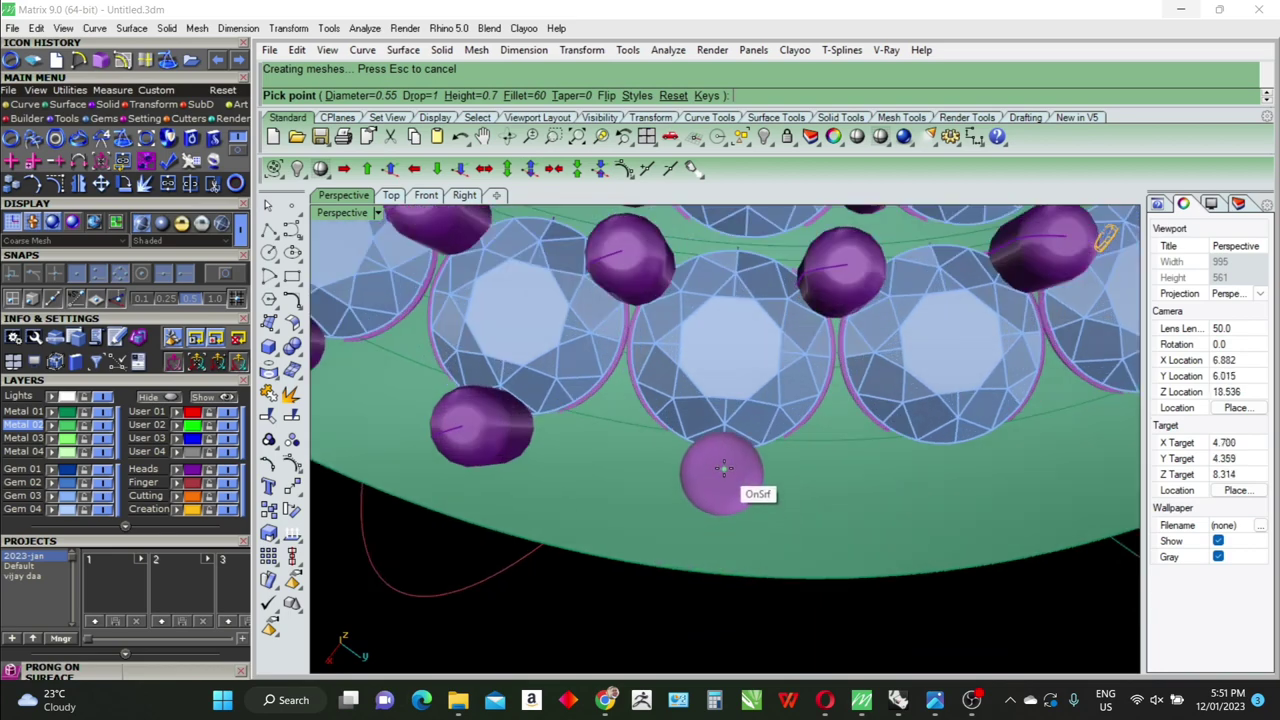
scroll(600, 495, "down", 2)
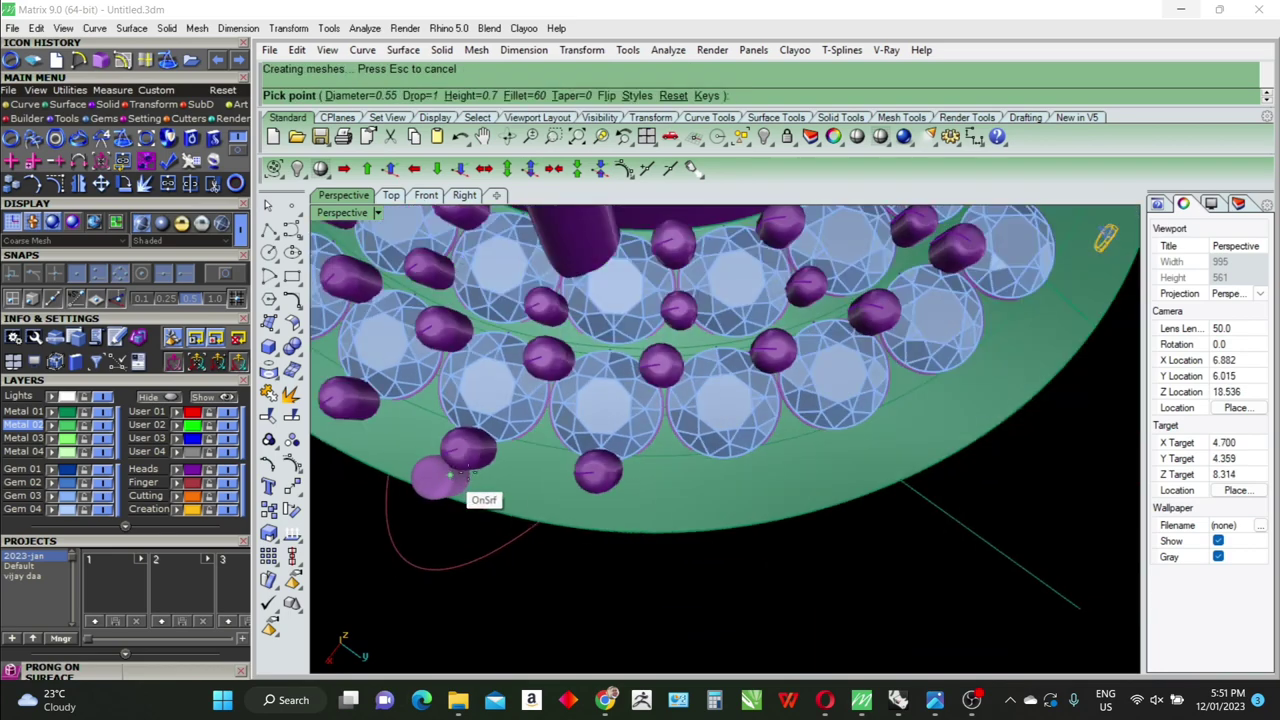
scroll(729, 512, "up", 1)
scroll(725, 495, "up", 1)
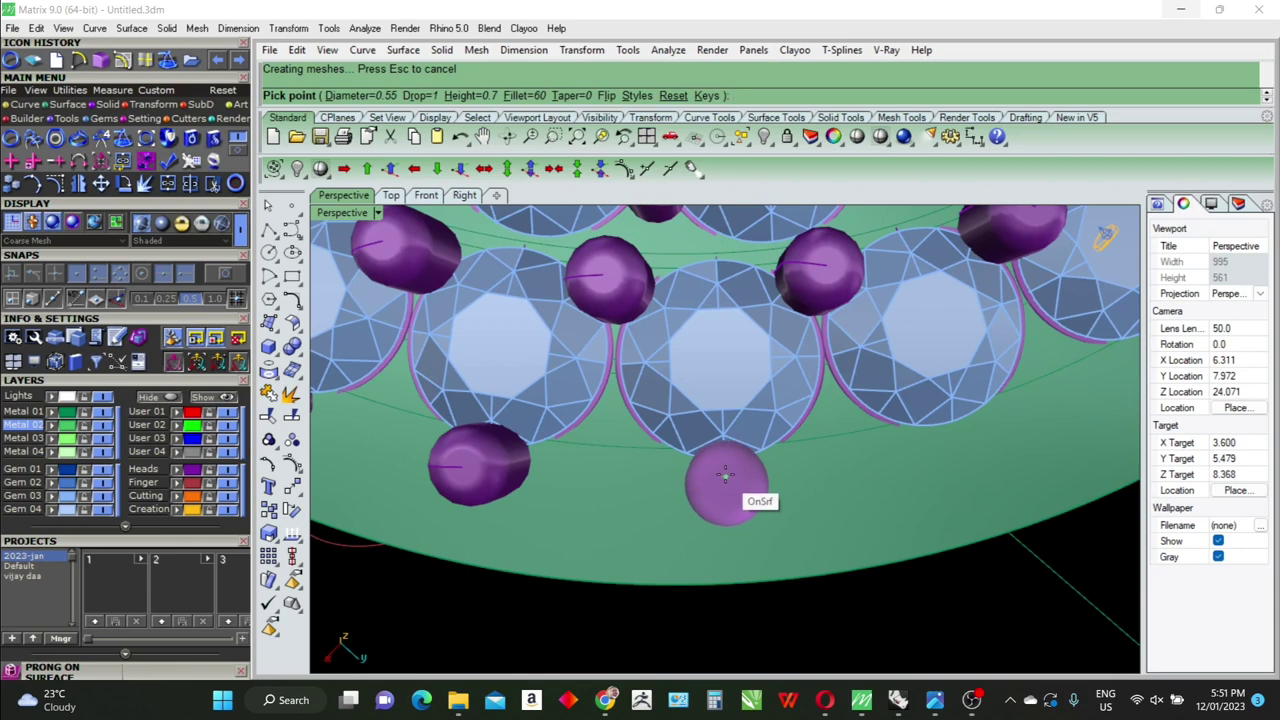
scroll(430, 485, "down", 2)
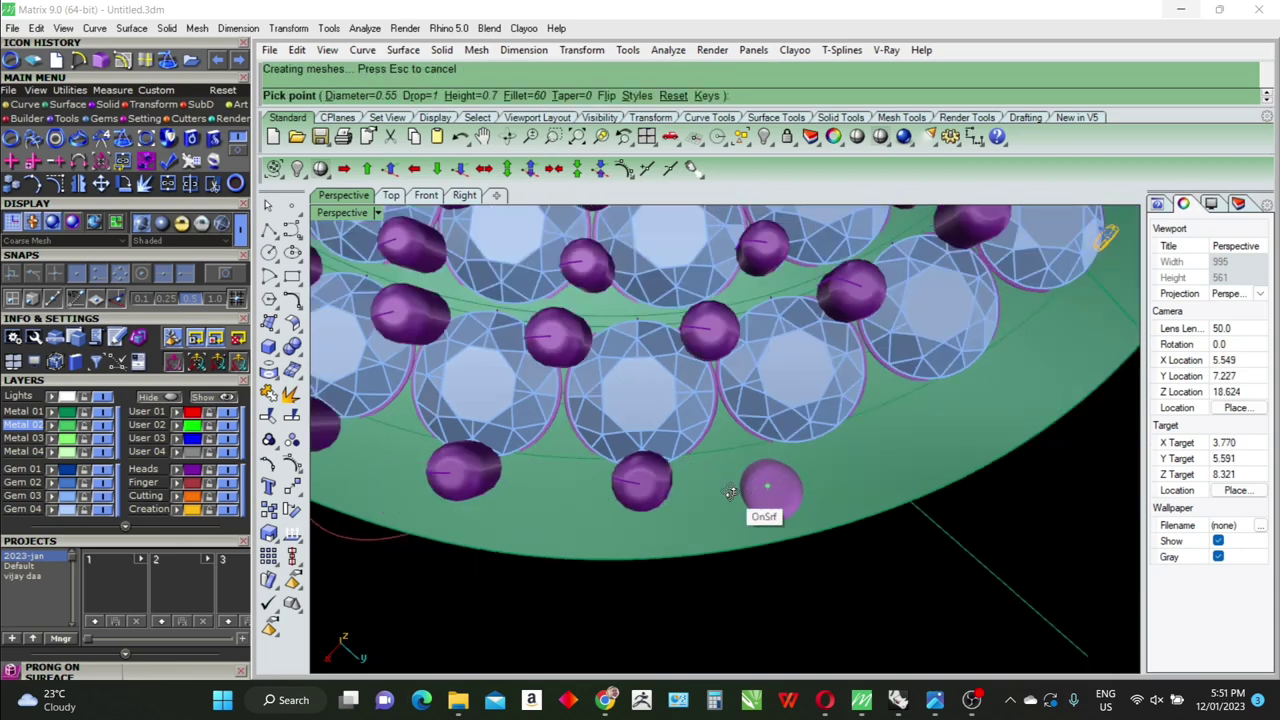
scroll(725, 493, "up", 1)
scroll(786, 510, "up", 1)
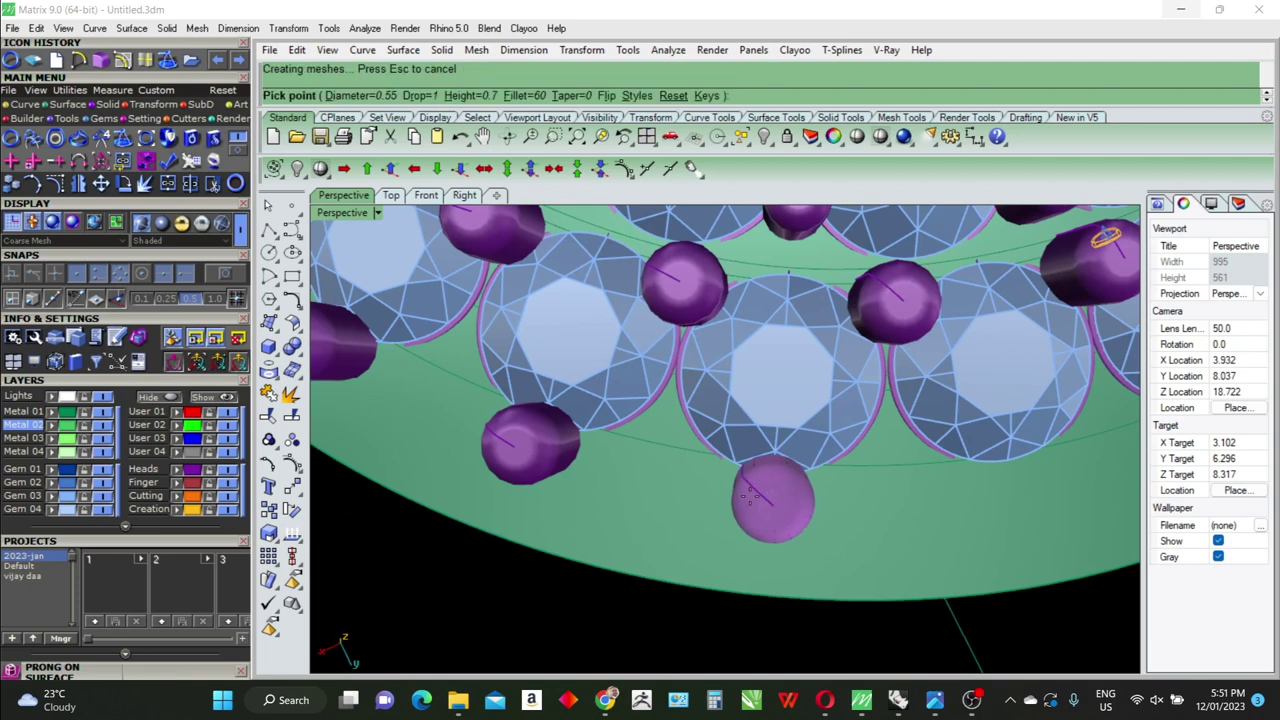
scroll(749, 496, "down", 2)
scroll(726, 516, "up", 1)
scroll(771, 500, "up", 3)
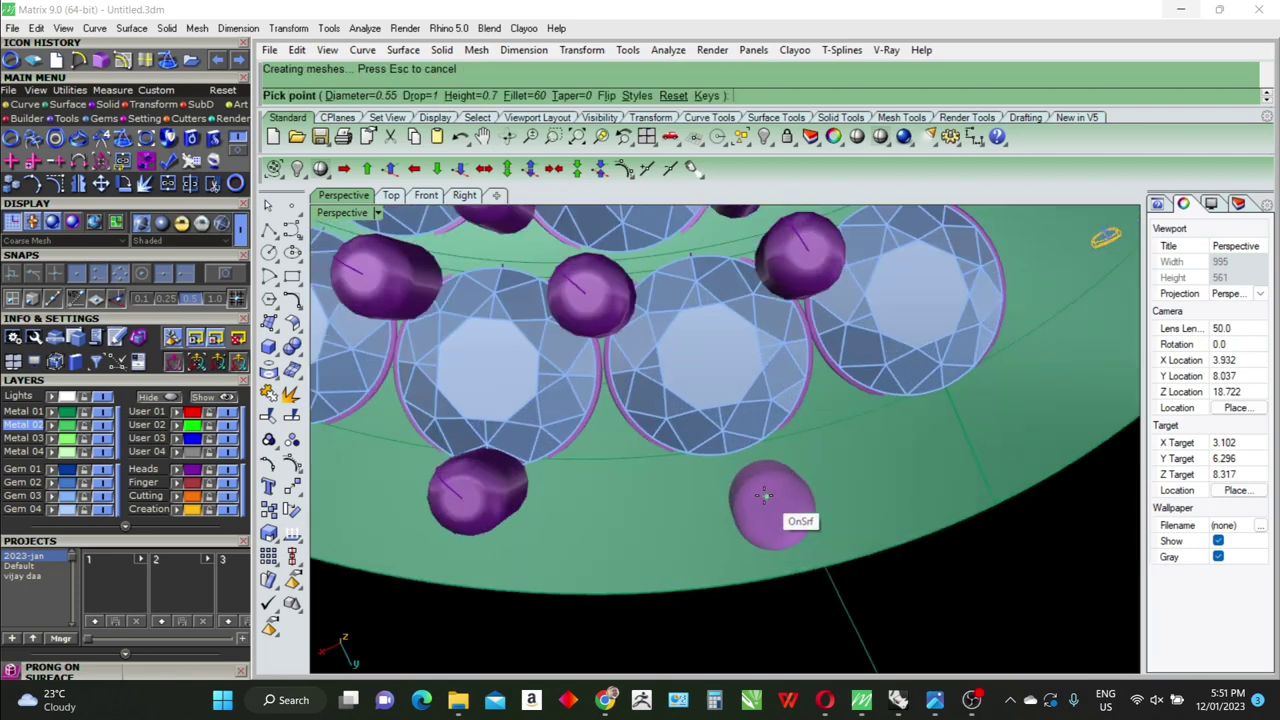
scroll(745, 485, "up", 2)
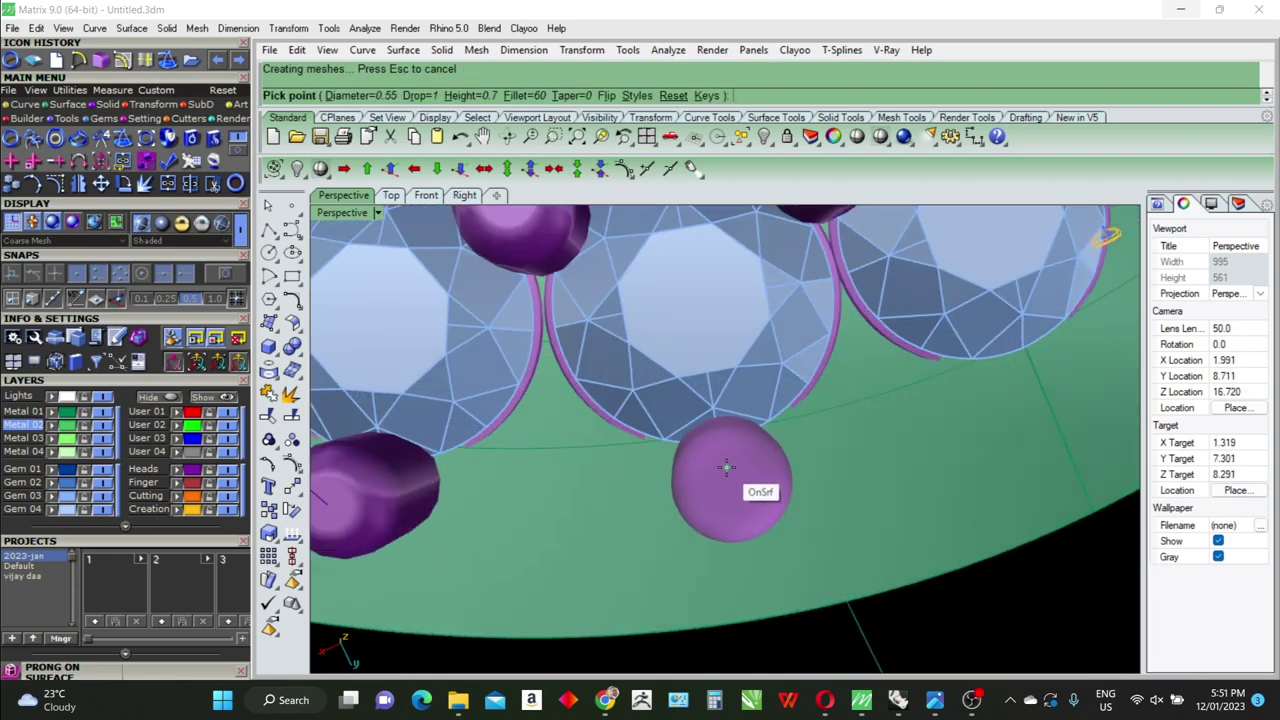
scroll(723, 530, "down", 2)
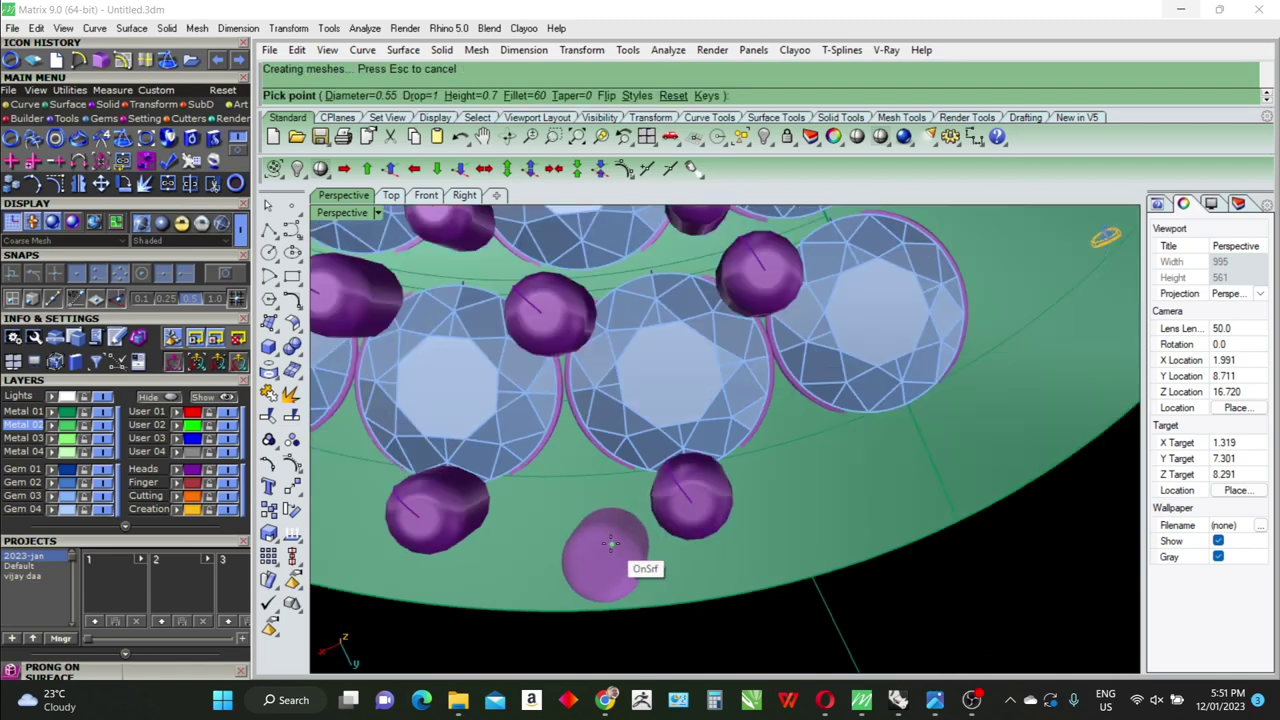
scroll(600, 555, "down", 2)
scroll(672, 530, "down", 1)
scroll(770, 515, "up", 2)
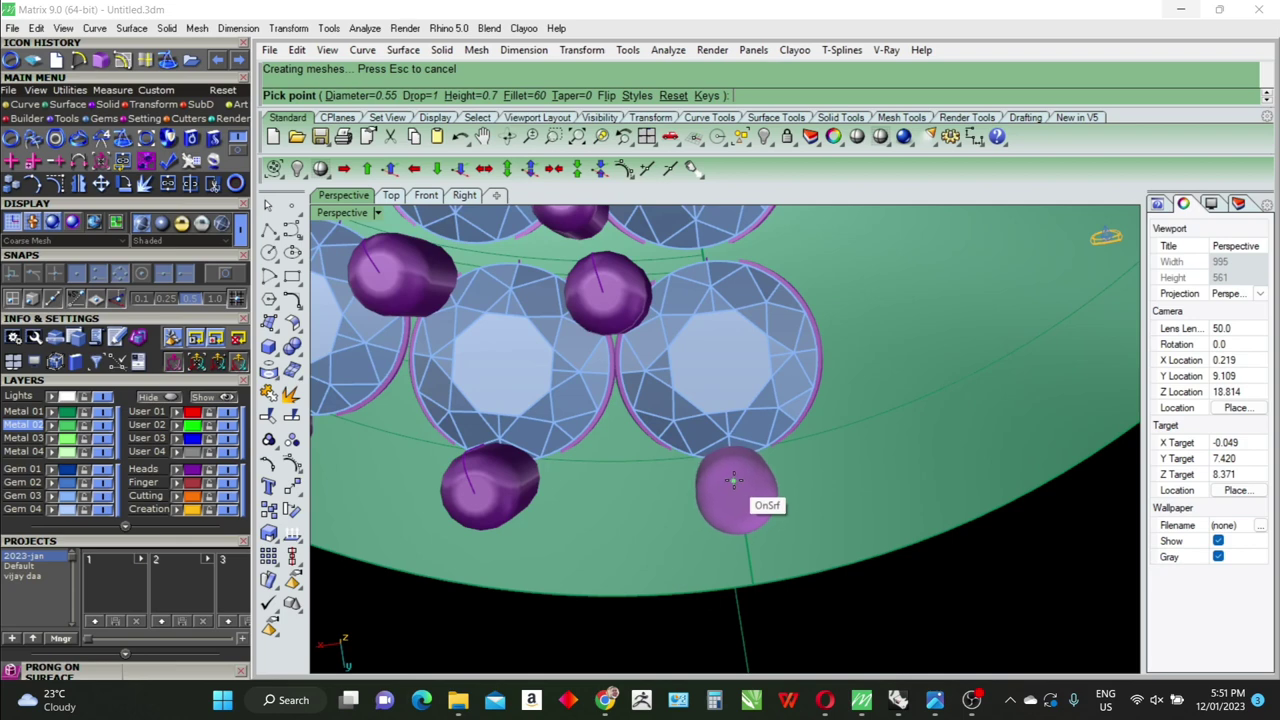
scroll(760, 505, "down", 2)
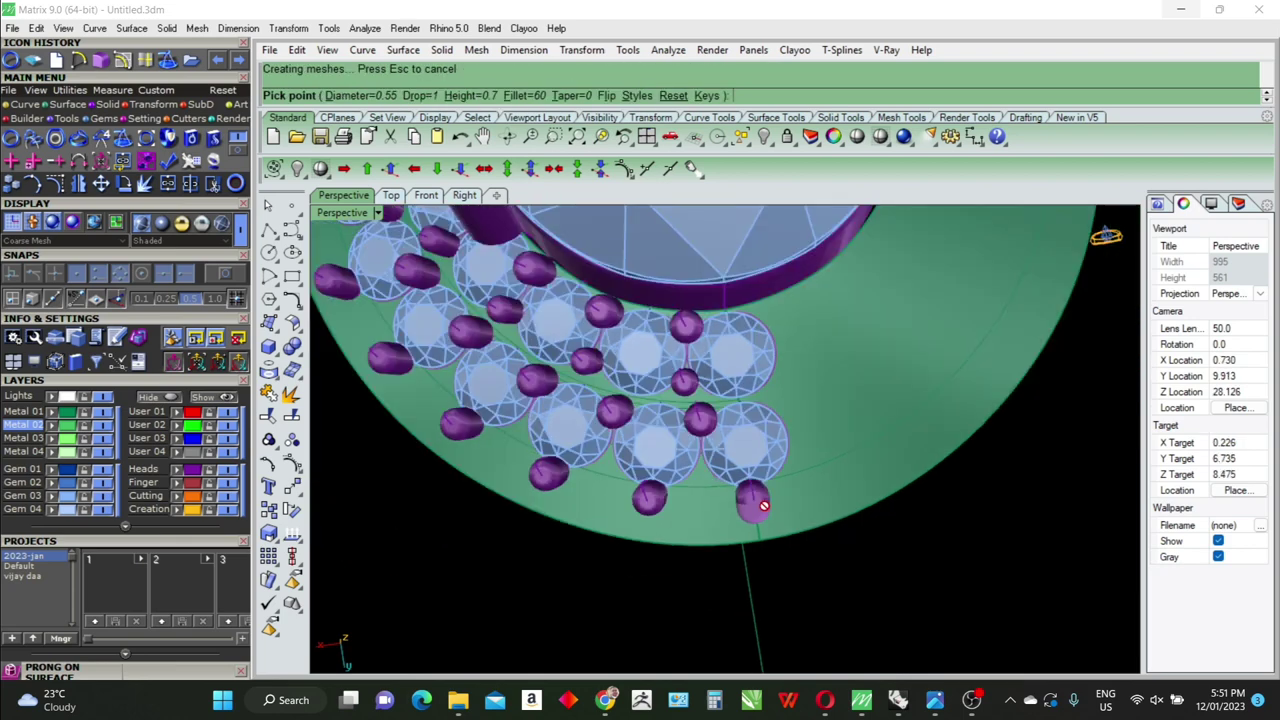
scroll(764, 506, "down", 3)
Zoom out over the whole pear layout and end bead prong placement at the halo tip
right_click_drag(600, 453, 843, 437)
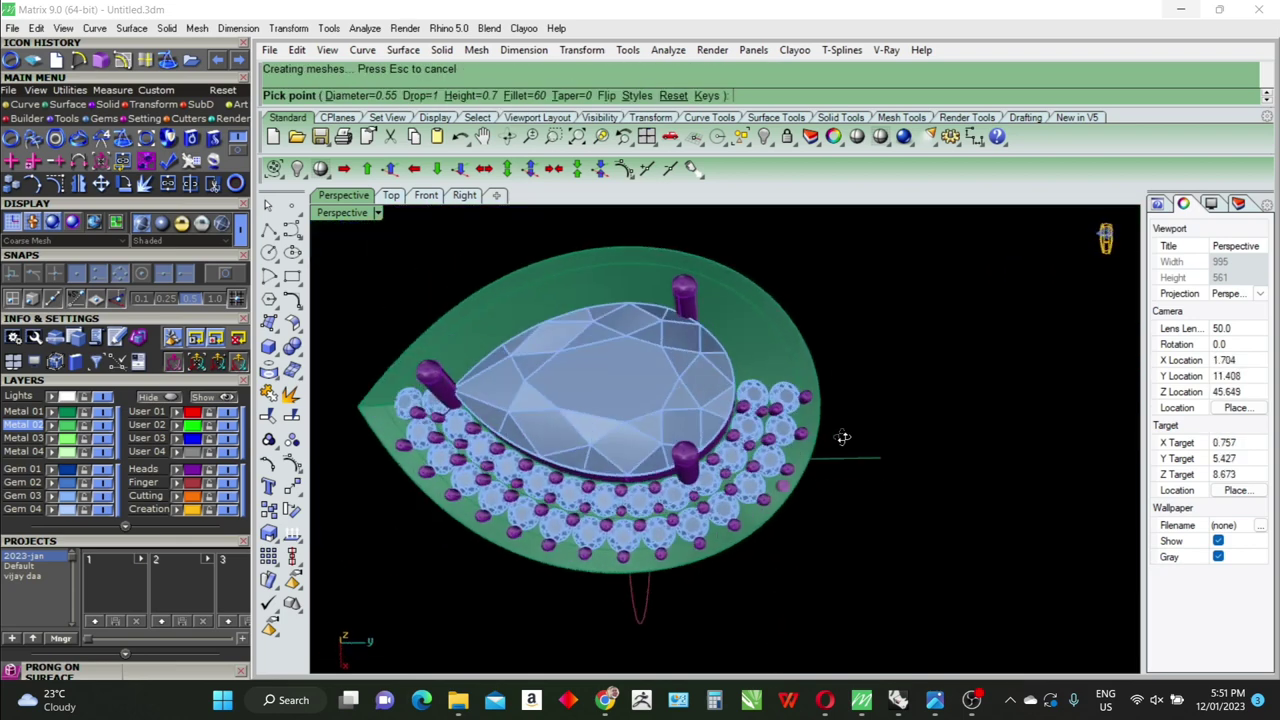
scroll(934, 403, "down", 3)
right_click_drag(820, 480, 938, 473)
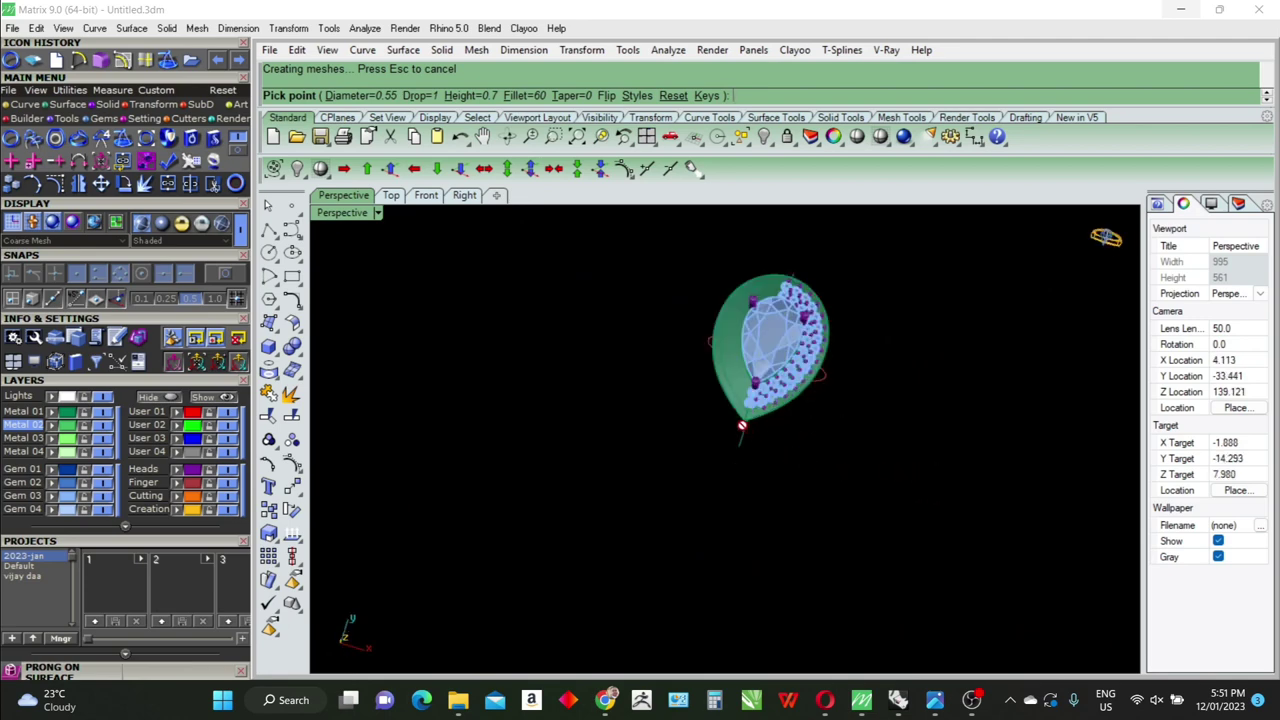
scroll(741, 425, "up", 3)
scroll(745, 410, "up", 3)
scroll(748, 395, "up", 2)
scroll(749, 374, "up", 2)
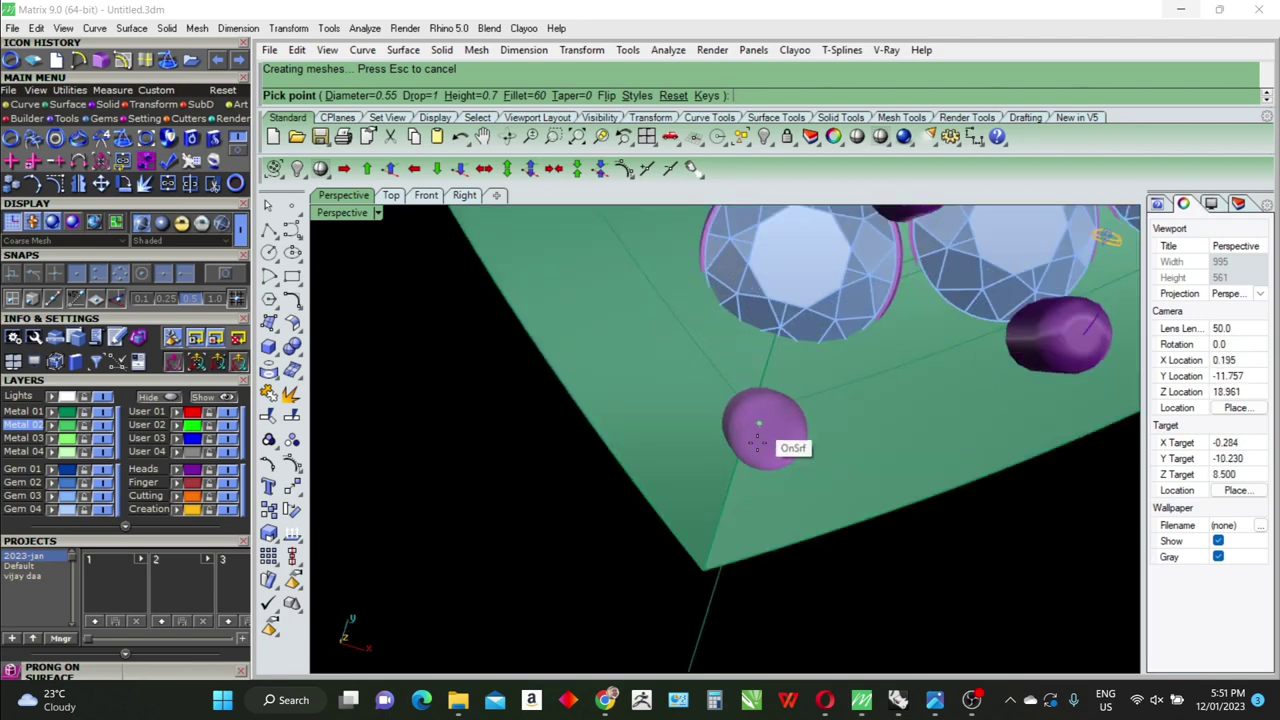
scroll(750, 485, "down", 1)
scroll(749, 495, "down", 1)
scroll(751, 492, "down", 1)
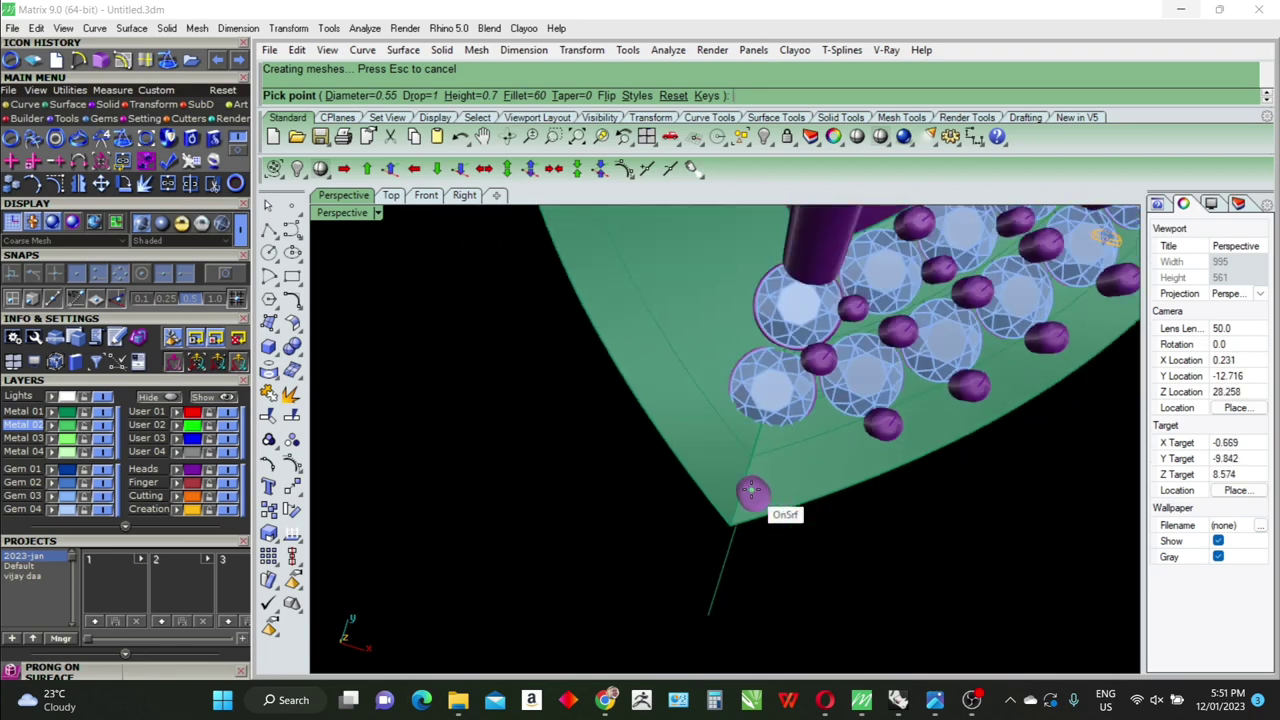
right_click(752, 490)
mouse_move(752, 490)
right_mouse_down()
mouse_move(735, 503)
mouse_move(648, 504)
right_mouse_up()
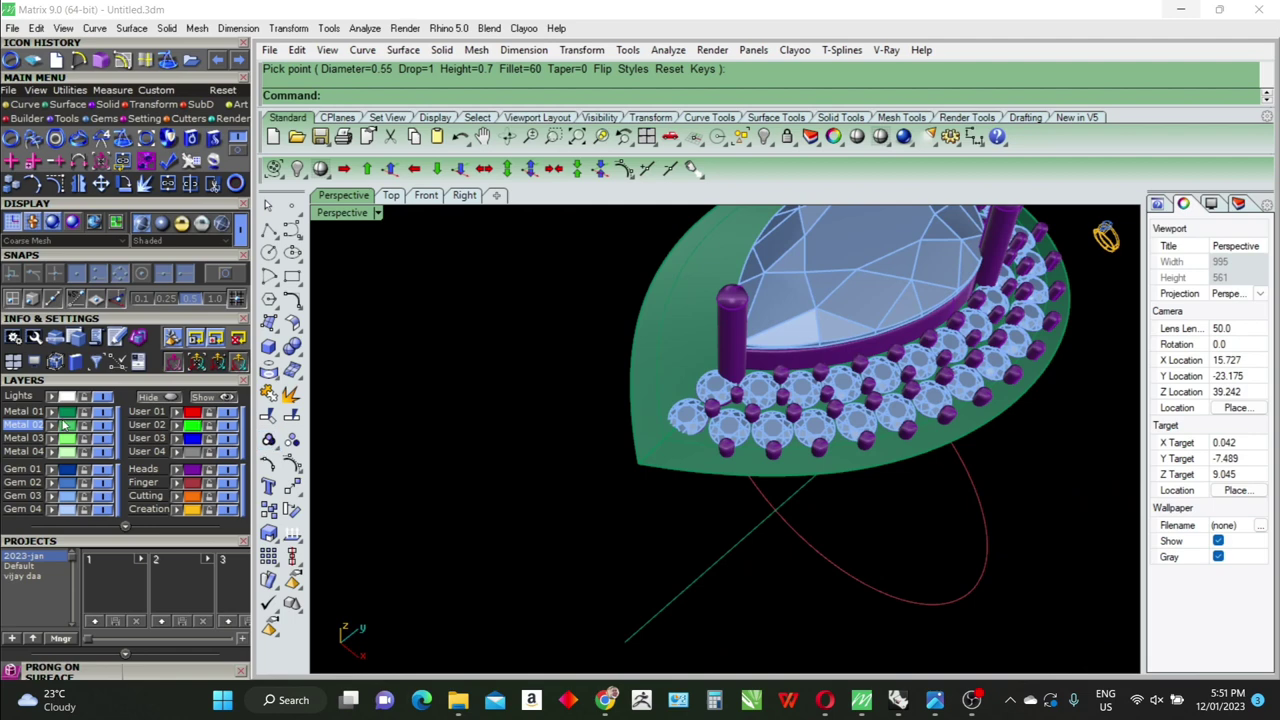
Hide the green plate and duplicate the end halo seat's vertical seam edge as a curve
left_click(67, 417)
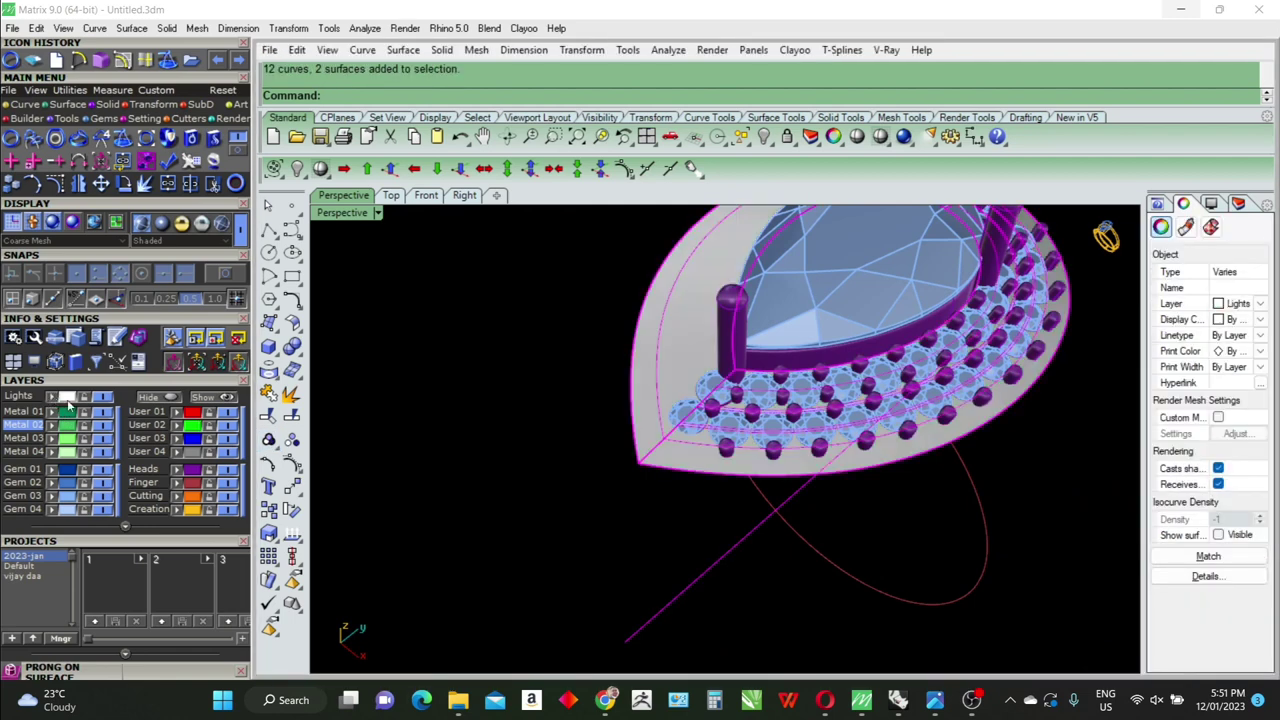
scroll(850, 450, "up", 3)
left_click(894, 480)
mouse_move(894, 480)
right_mouse_down()
mouse_move(816, 427)
mouse_move(616, 436)
right_mouse_up()
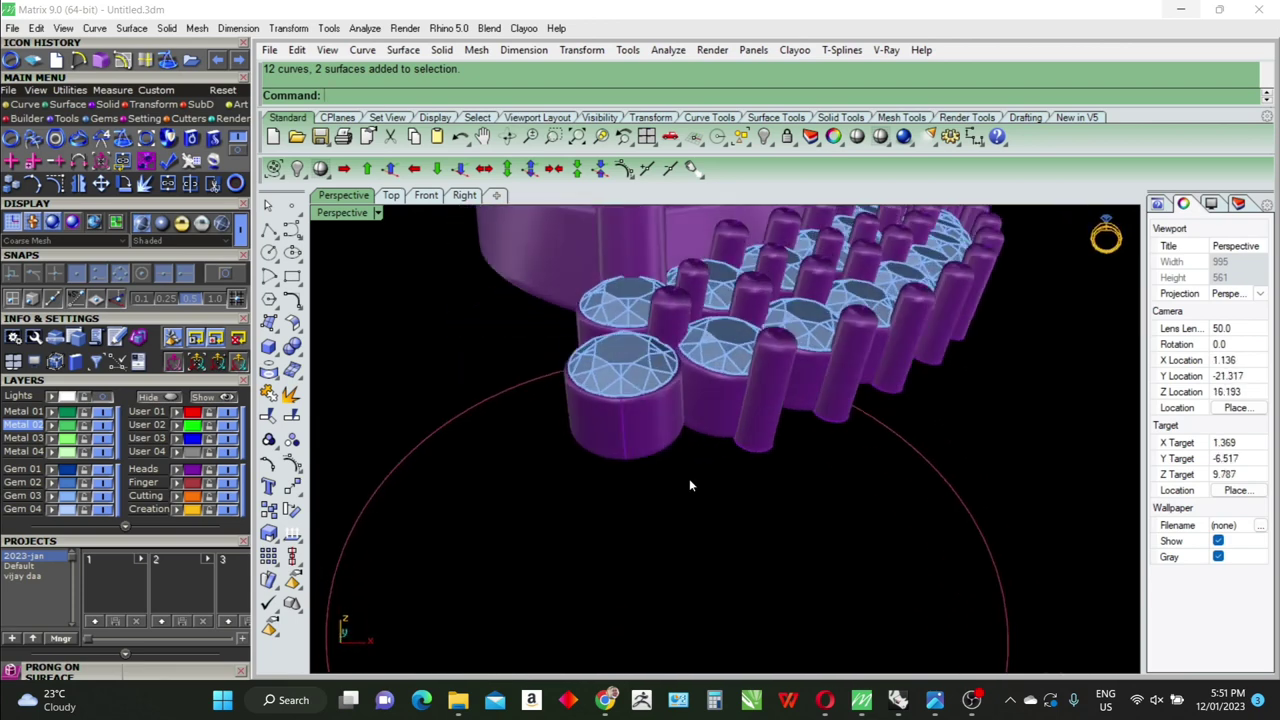
right_click(616, 436)
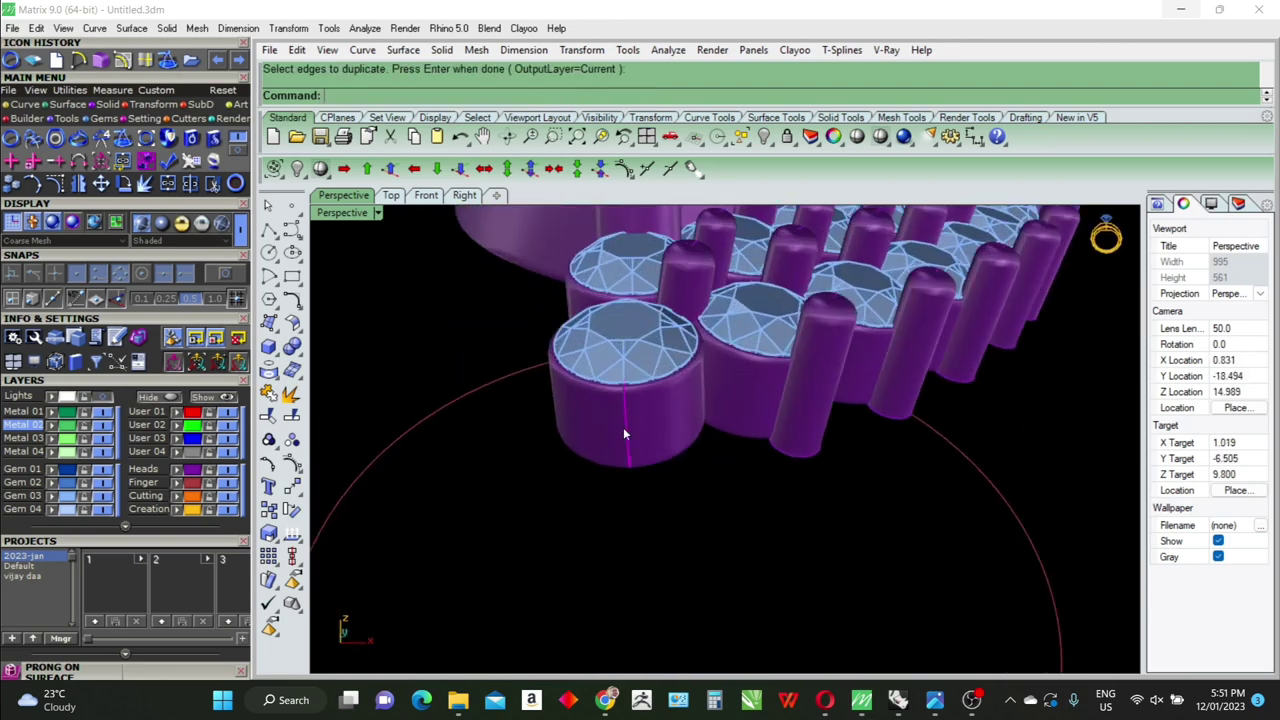
left_click(623, 427)
right_click_drag(623, 427, 633, 450)
key("Return")
scroll(631, 448, "up", 5)
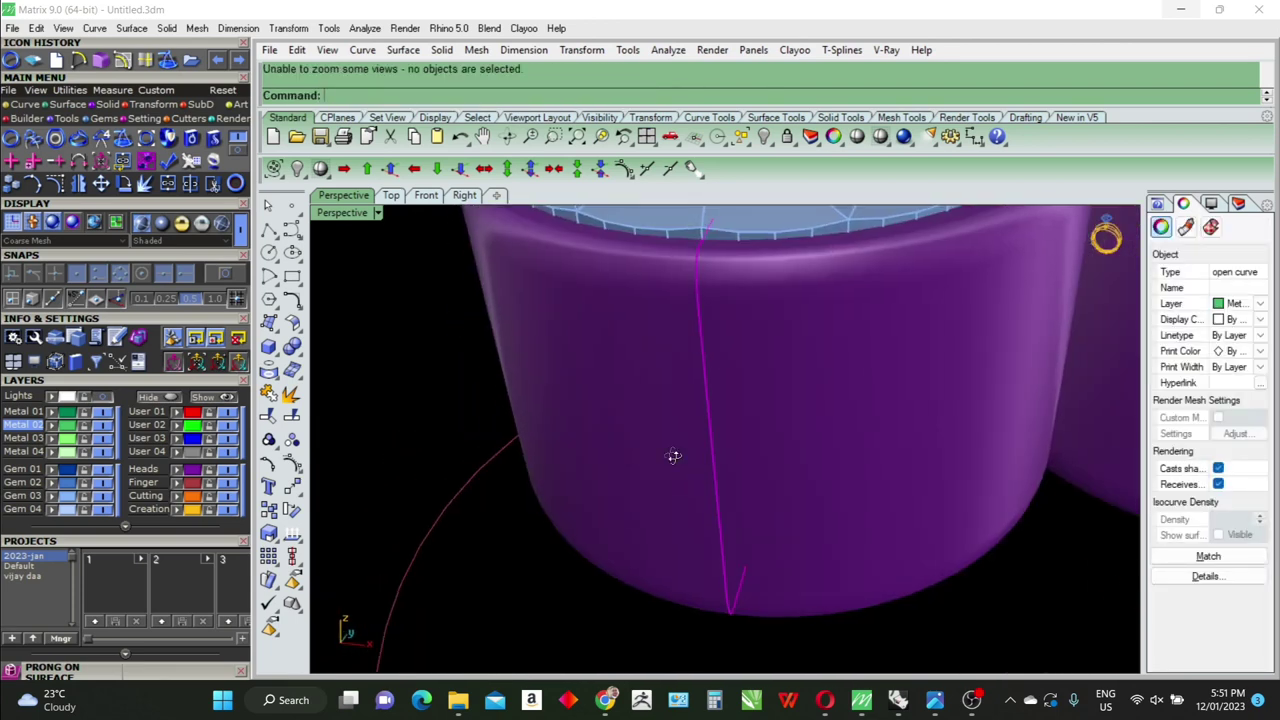
Split the duplicated seam curve at a point and delete the unwanted piece
scroll(600, 450, "down", 5)
type("Split")
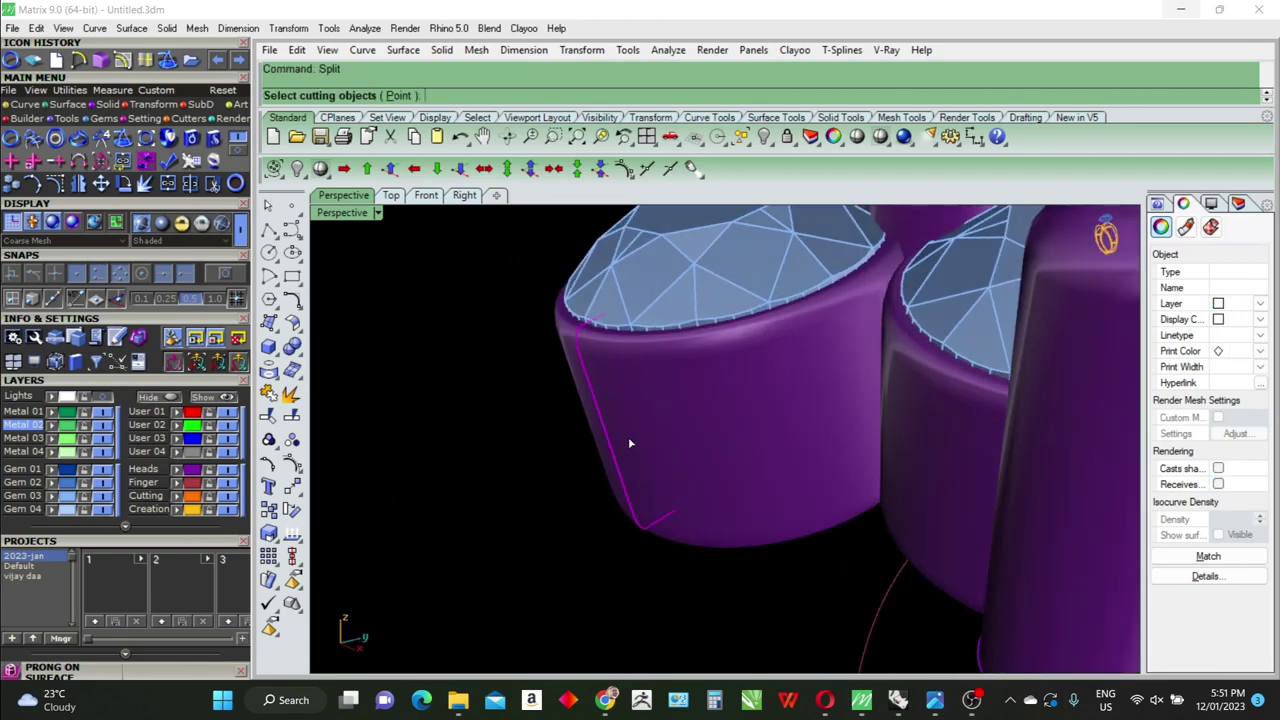
type("p")
key("Return")
left_click(601, 366)
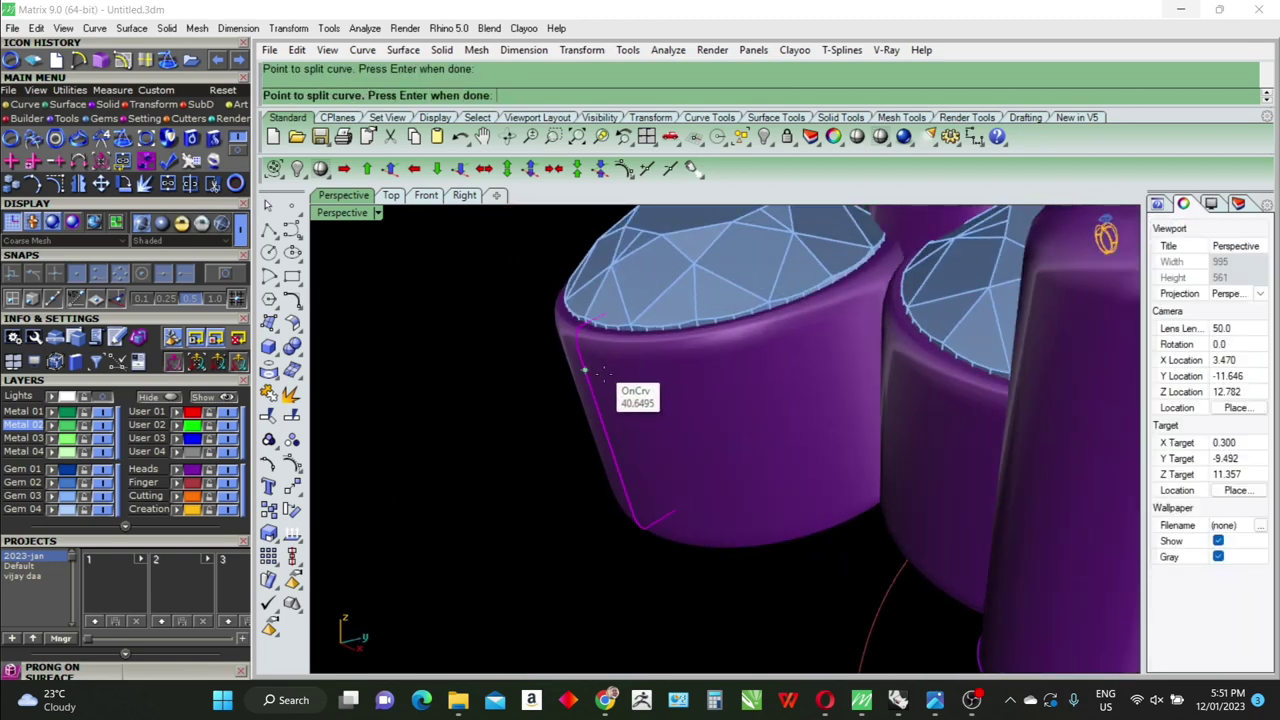
key("Return")
left_click(608, 455, "ctrl")
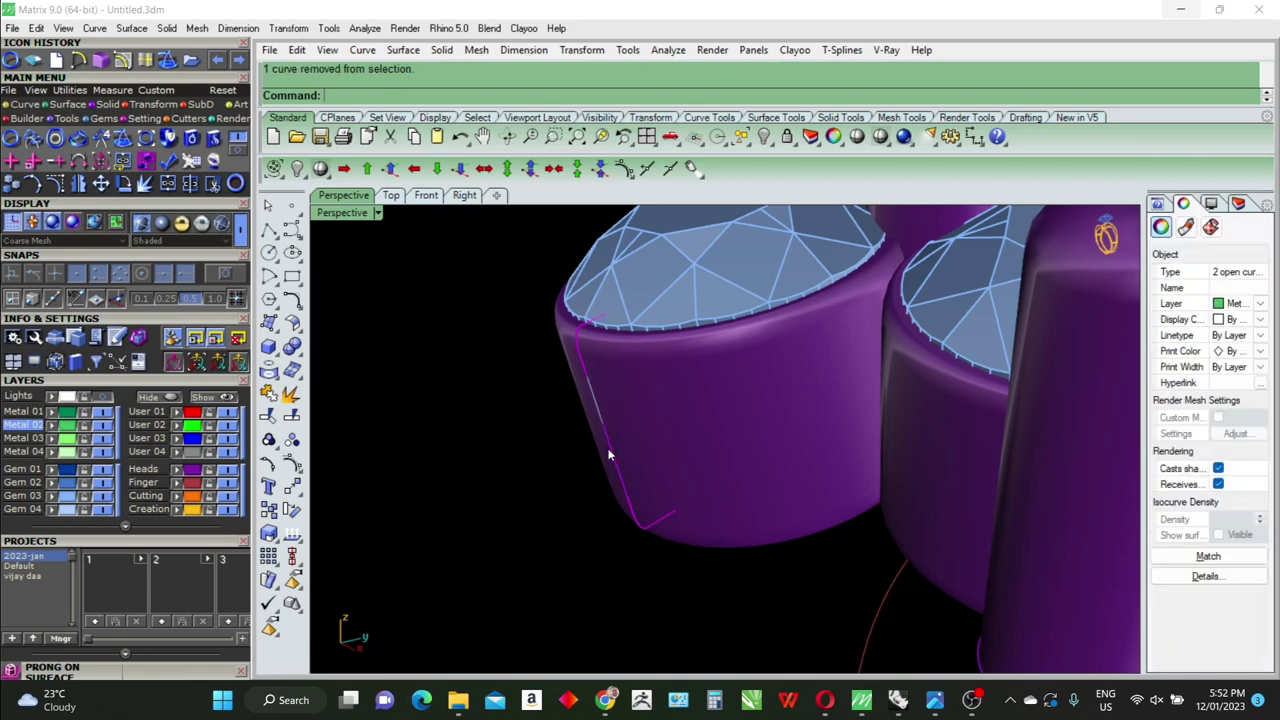
key("Delete")
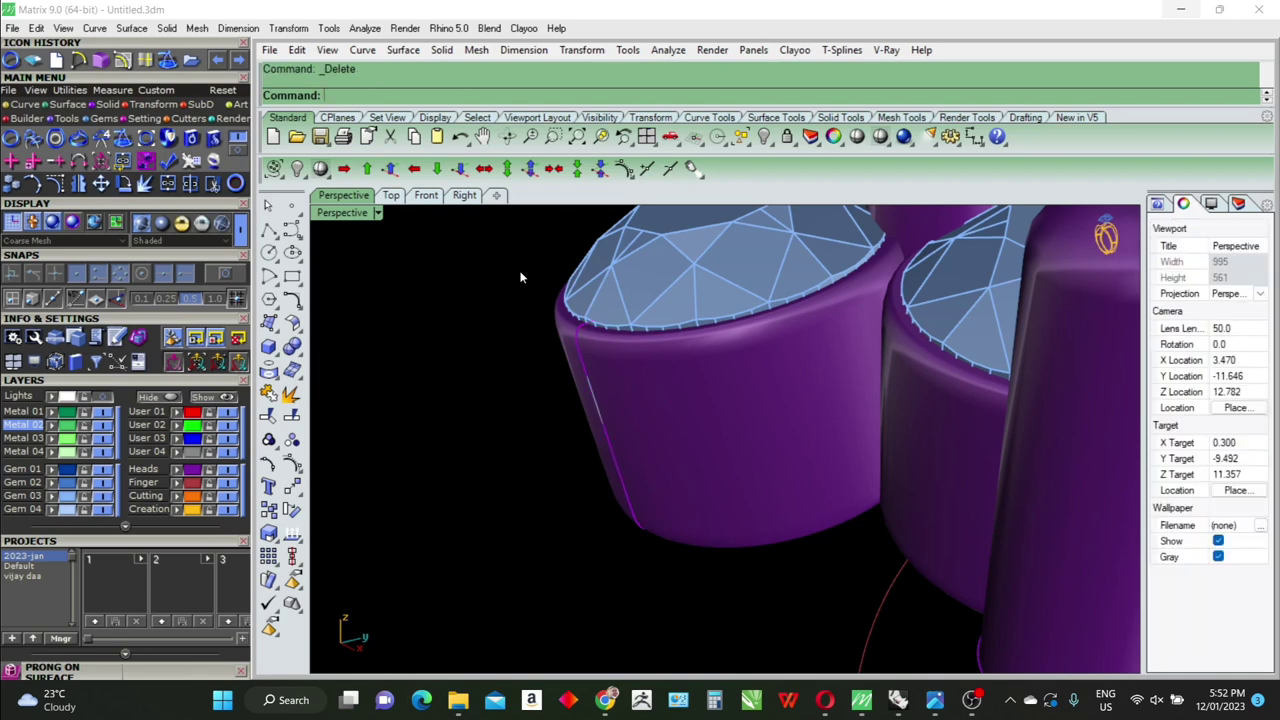
Extend both ends of the seam curve with Arc type, well above and below the seat
left_click(300, 308)
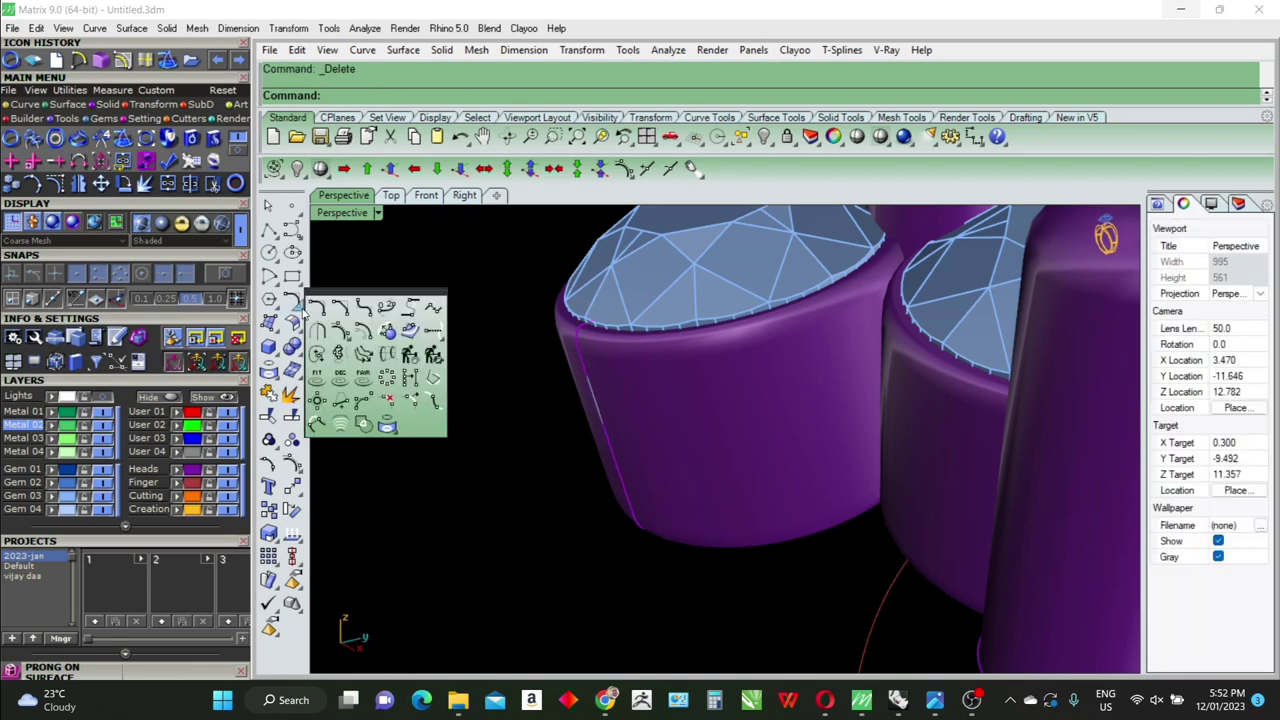
left_click(440, 342)
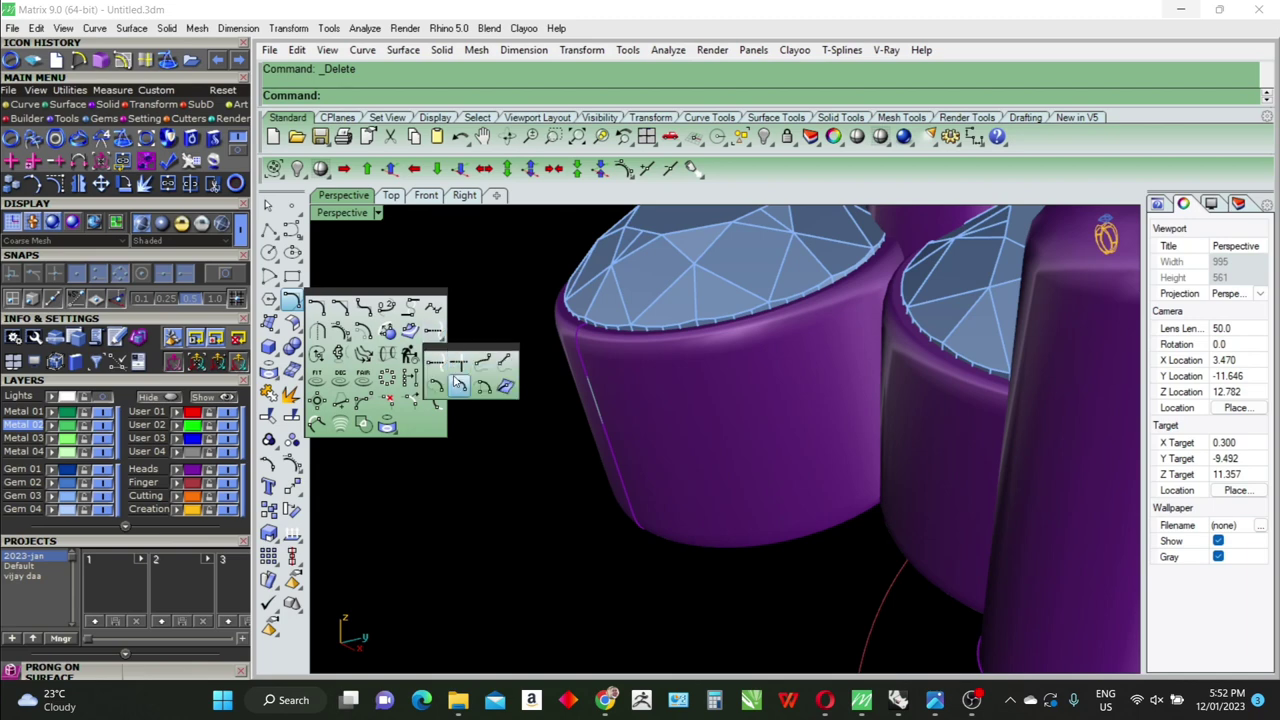
left_click(458, 384)
key("Return")
mouse_move(494, 408)
right_mouse_down()
mouse_move(640, 500)
mouse_move(617, 457)
right_mouse_up()
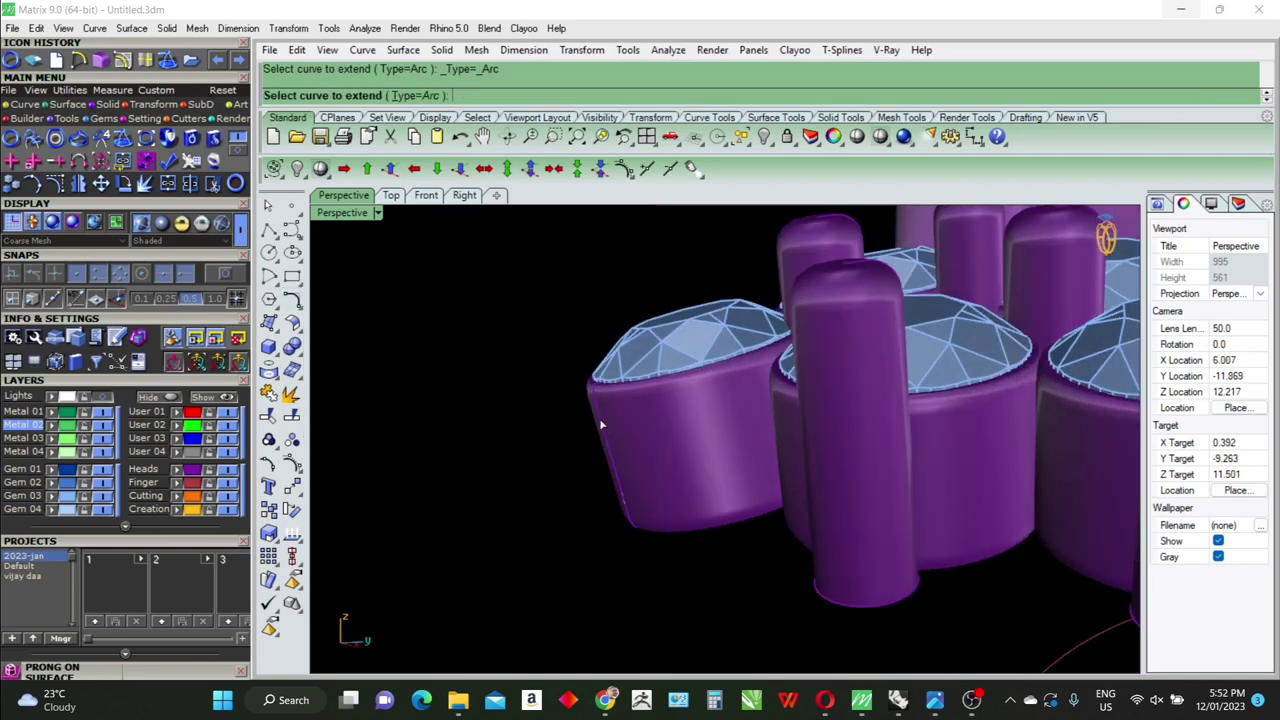
left_click(601, 425)
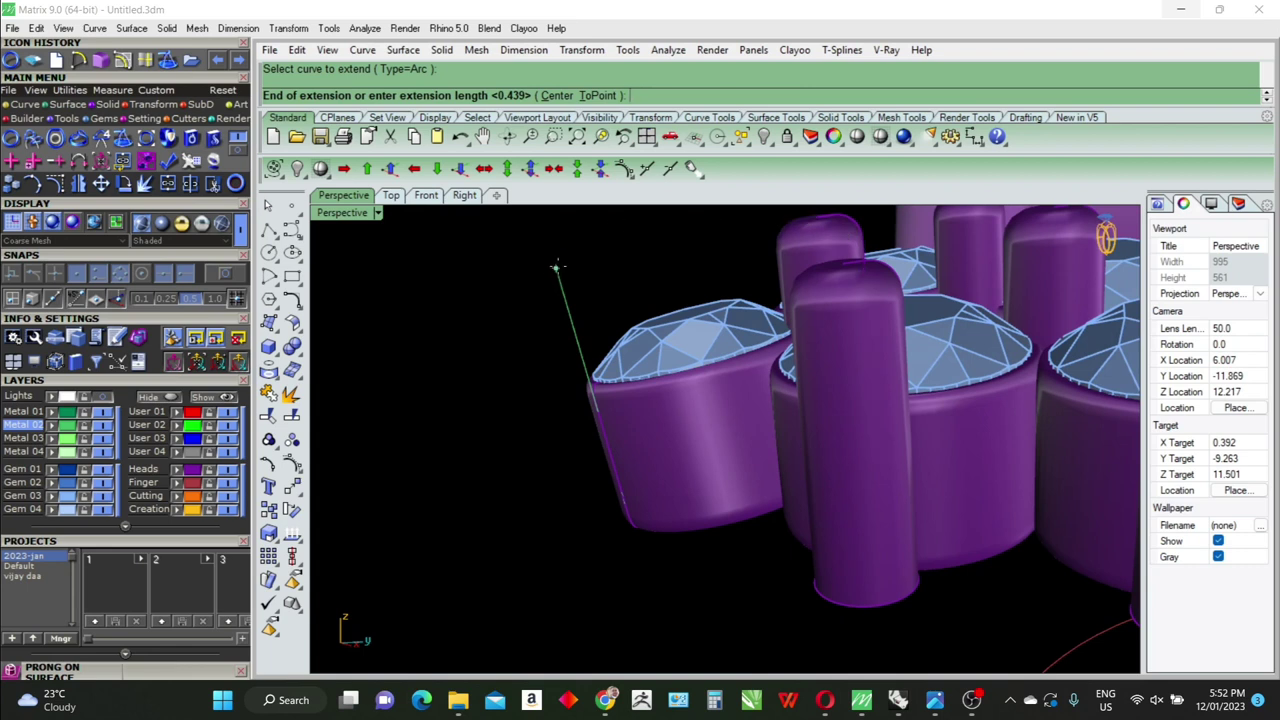
left_click(555, 262)
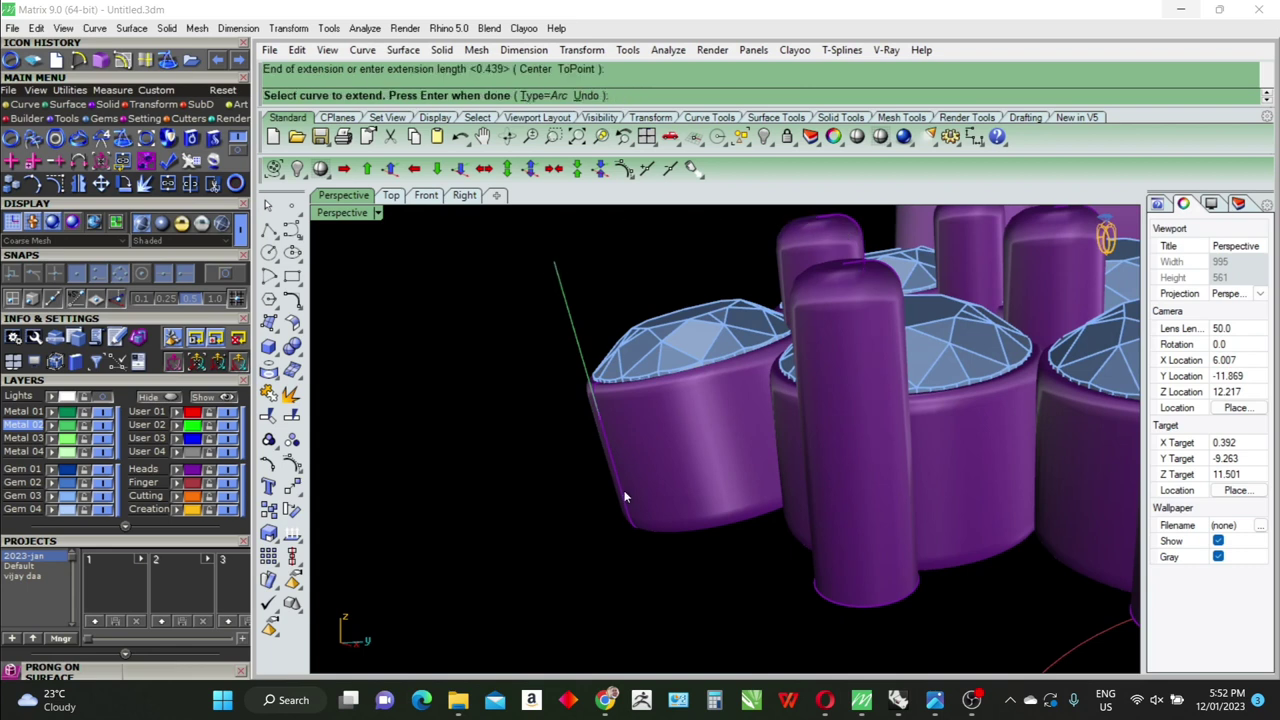
left_click(626, 500)
left_click(630, 510)
mouse_move(660, 566)
right_mouse_down()
mouse_move(689, 580)
mouse_move(683, 565)
right_mouse_up()
key("Return")
left_click(645, 610)
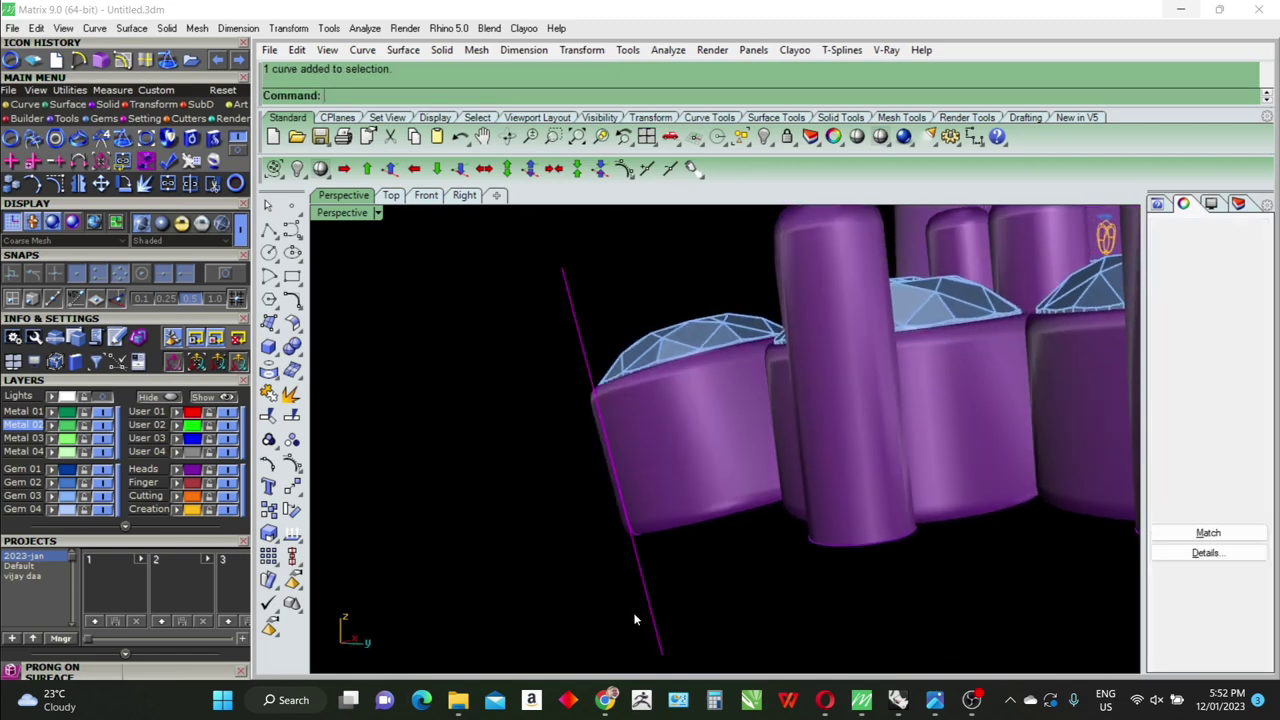
right_click_drag(645, 610, 650, 530)
Start splitting the extended line using the Point option
type("split")
key("Return")
type("p")
key("Return")
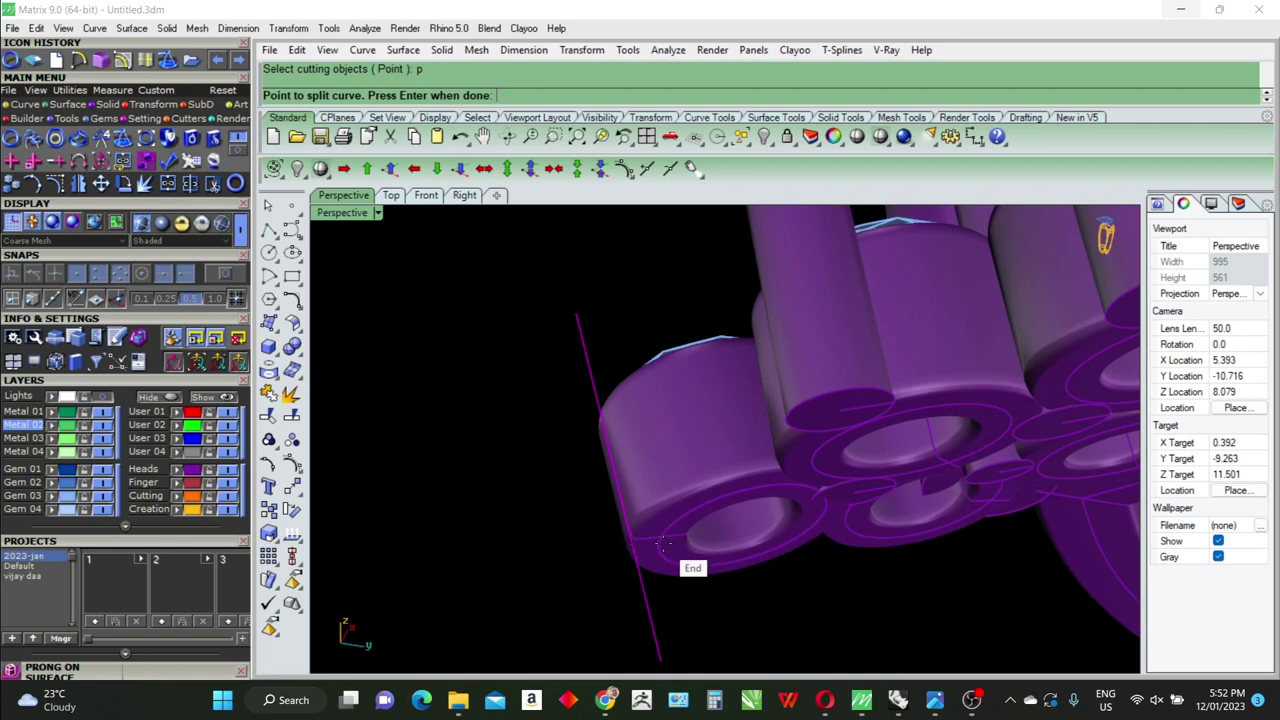
Split the line at the seat bottom and build a flat-capped pipe with default diameters along it
left_click(660, 543)
left_click(620, 480)
right_click_drag(666, 467, 707, 593)
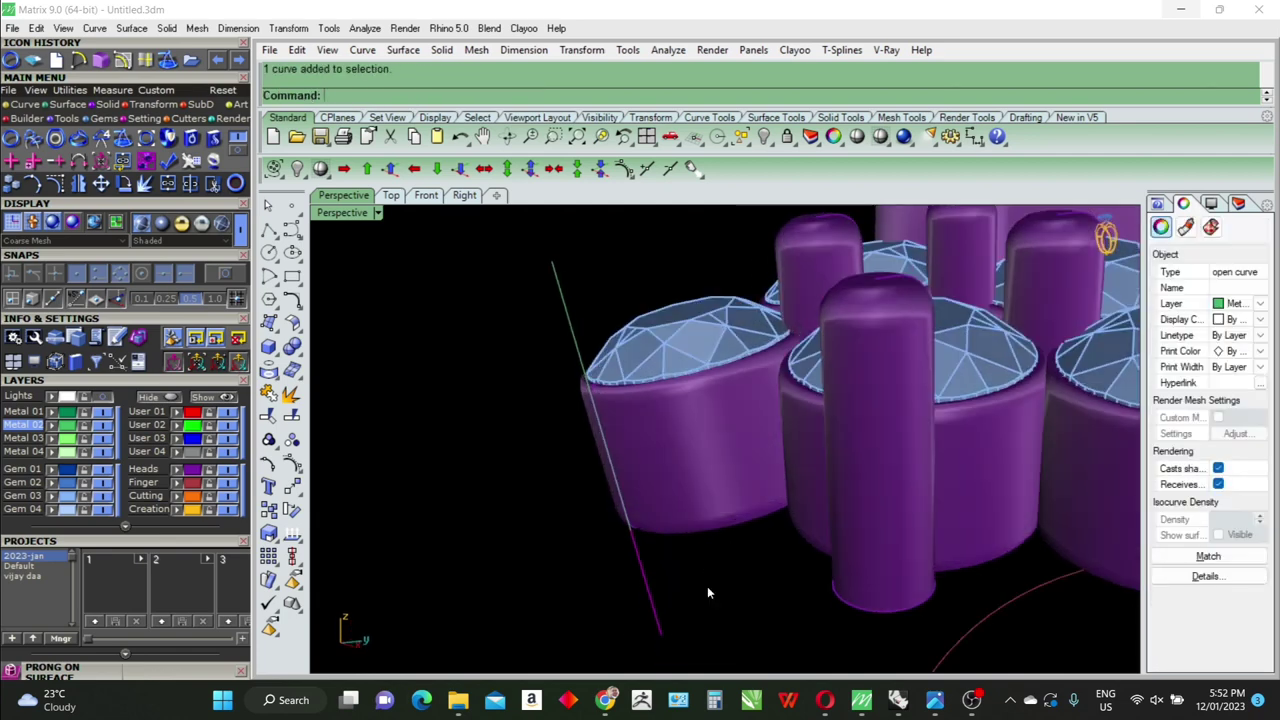
left_click(553, 302)
type("Pi")
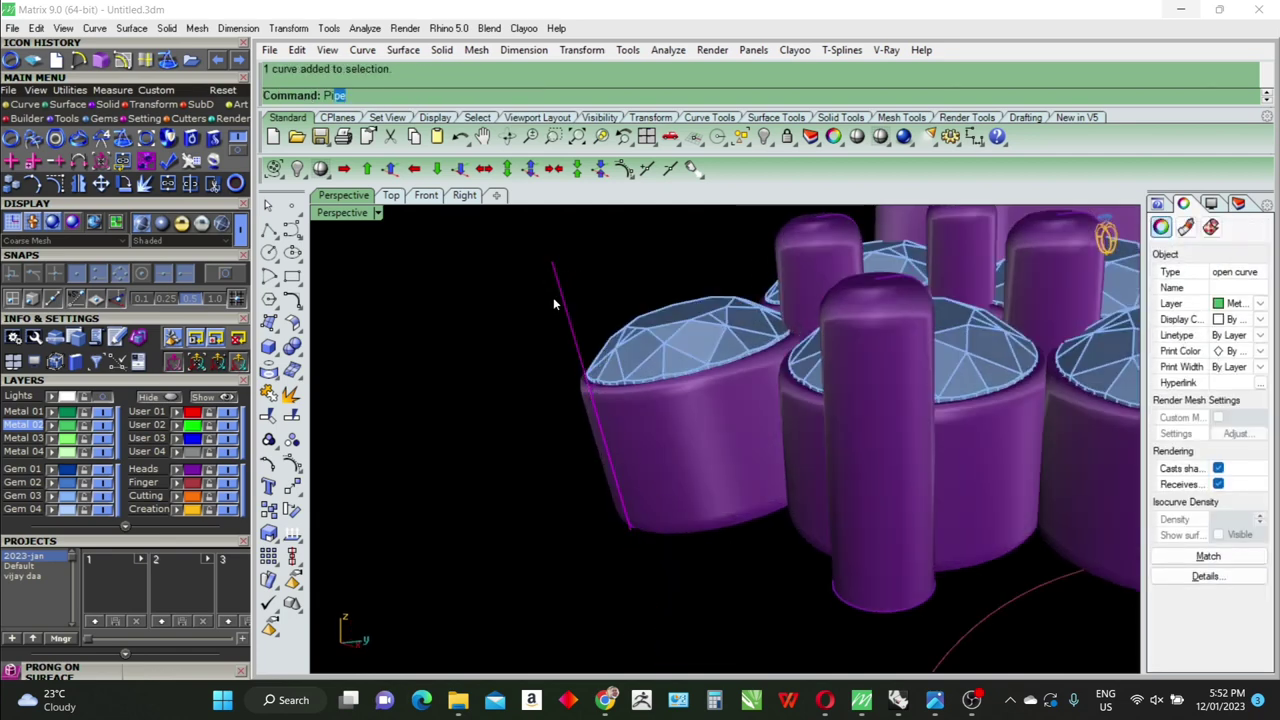
key("Return")
key("Return")
key("Return")
key("Return")
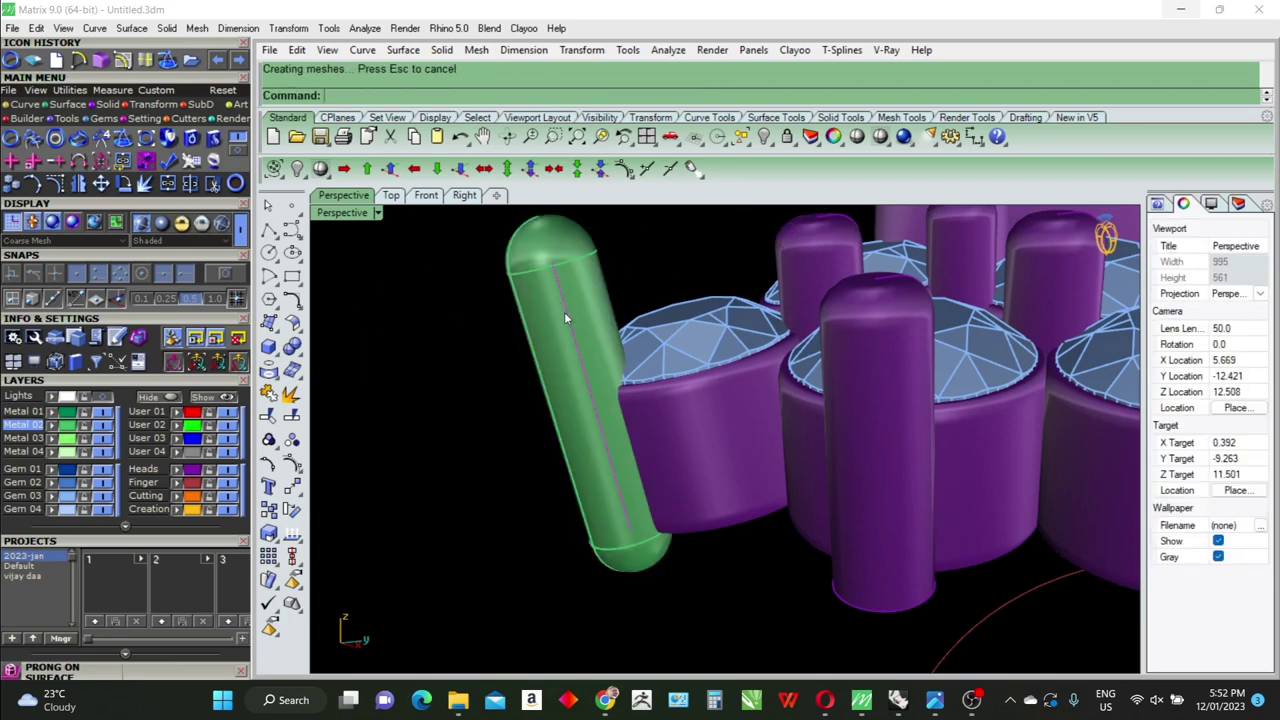
key("ctrl+z")
right_click_drag(564, 314, 578, 350)
key("Return")
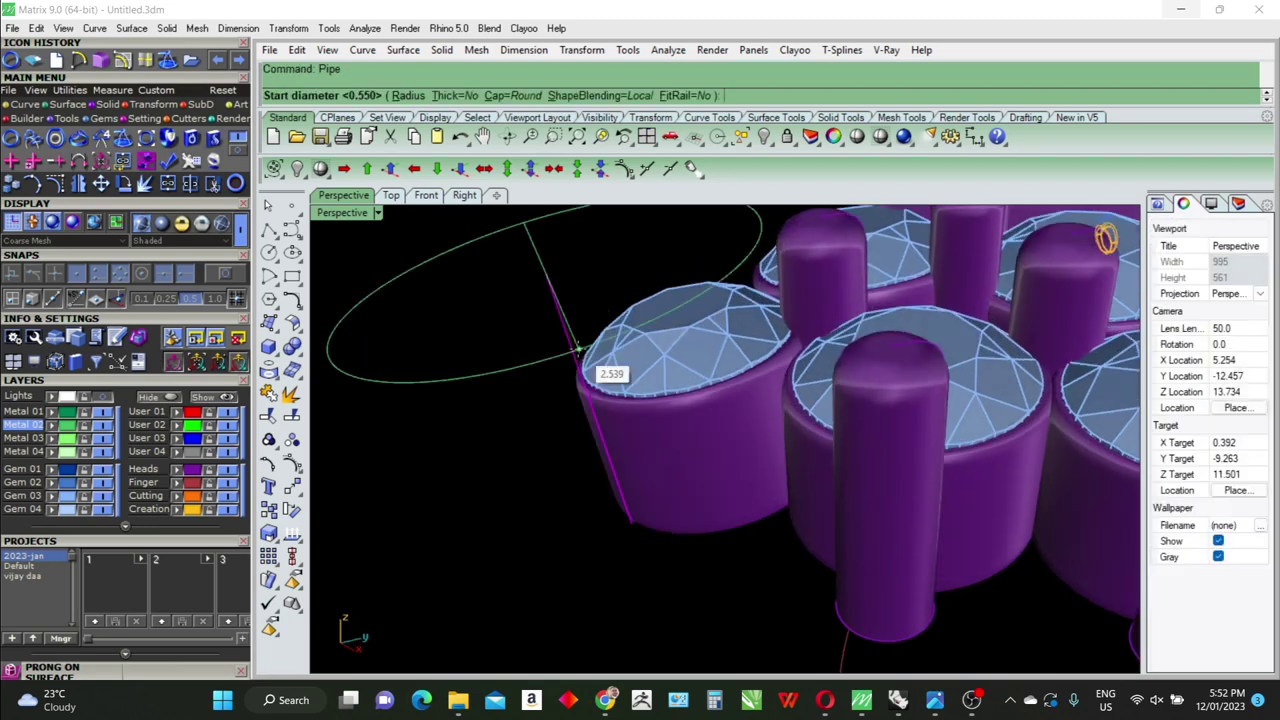
left_click(504, 97)
left_click(385, 95)
left_click(543, 277)
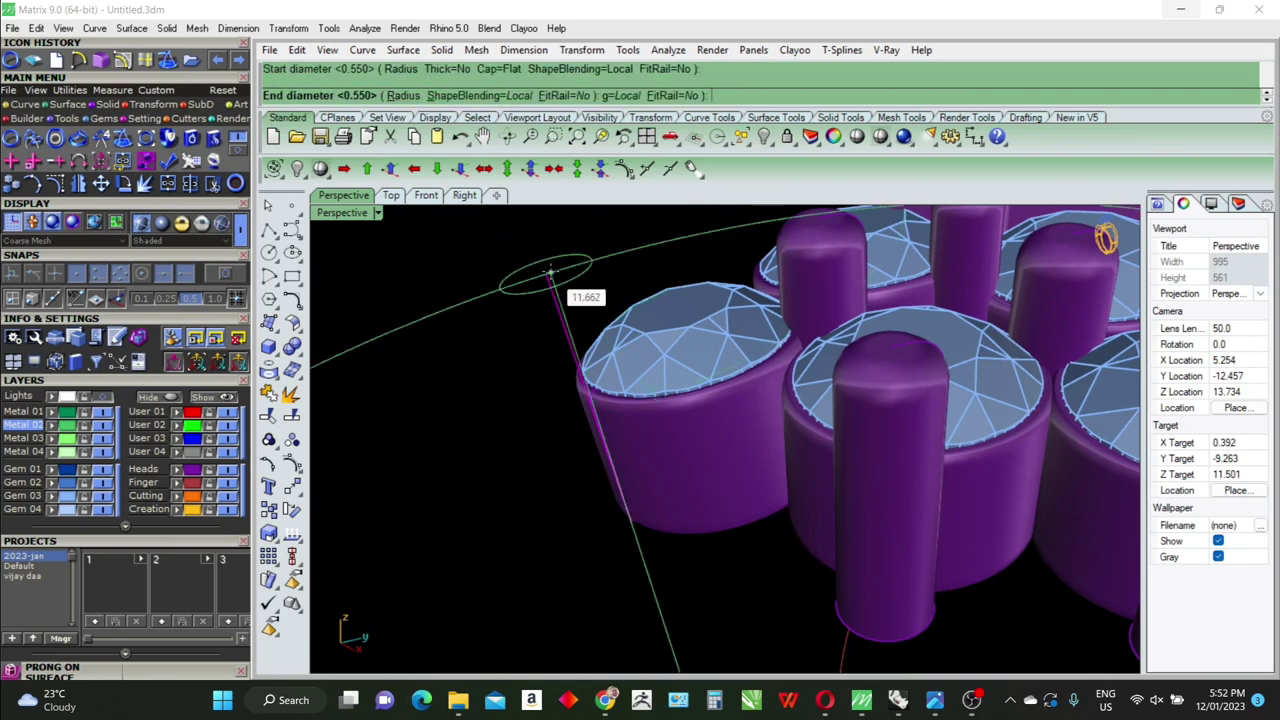
key("Return")
Nudge the pipe prong against the end halo stone and deselect it
mouse_move(628, 395)
right_mouse_down()
mouse_move(629, 457)
mouse_move(606, 480)
right_mouse_up()
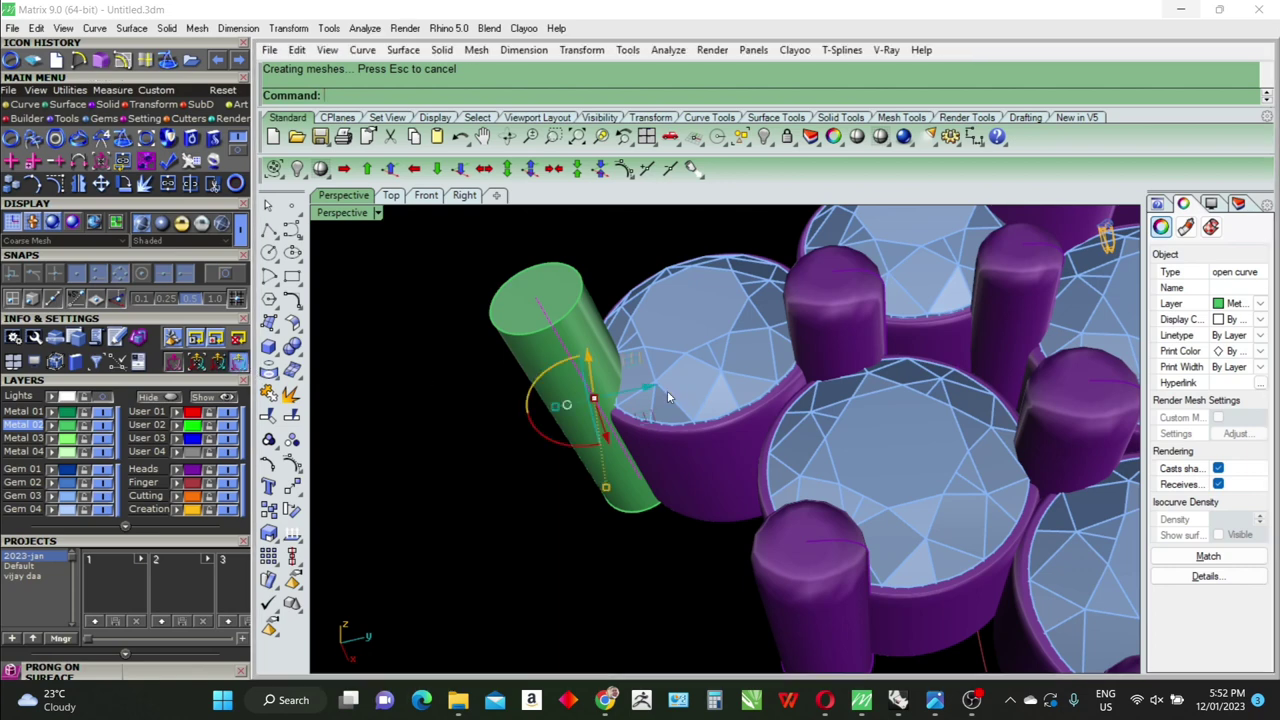
left_click_drag(647, 393, 650, 401)
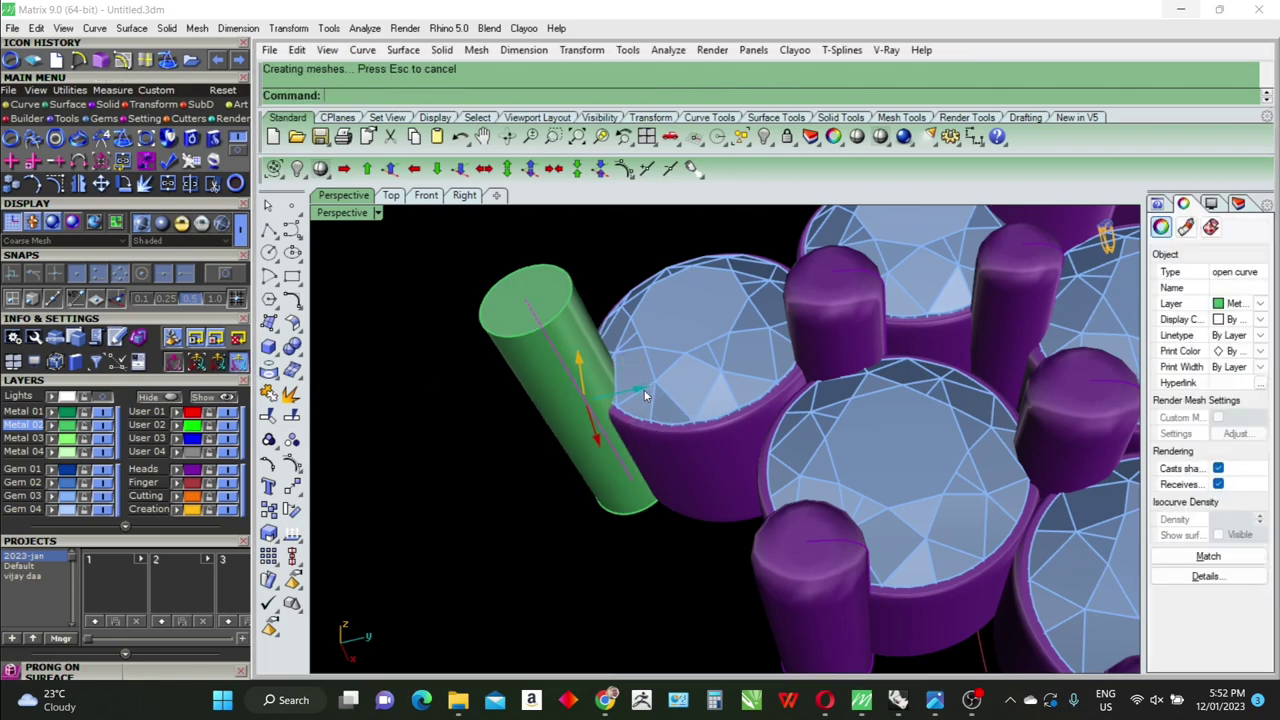
mouse_move(645, 396)
right_mouse_down()
mouse_move(674, 420)
mouse_move(670, 470)
right_mouse_up()
key("Escape")
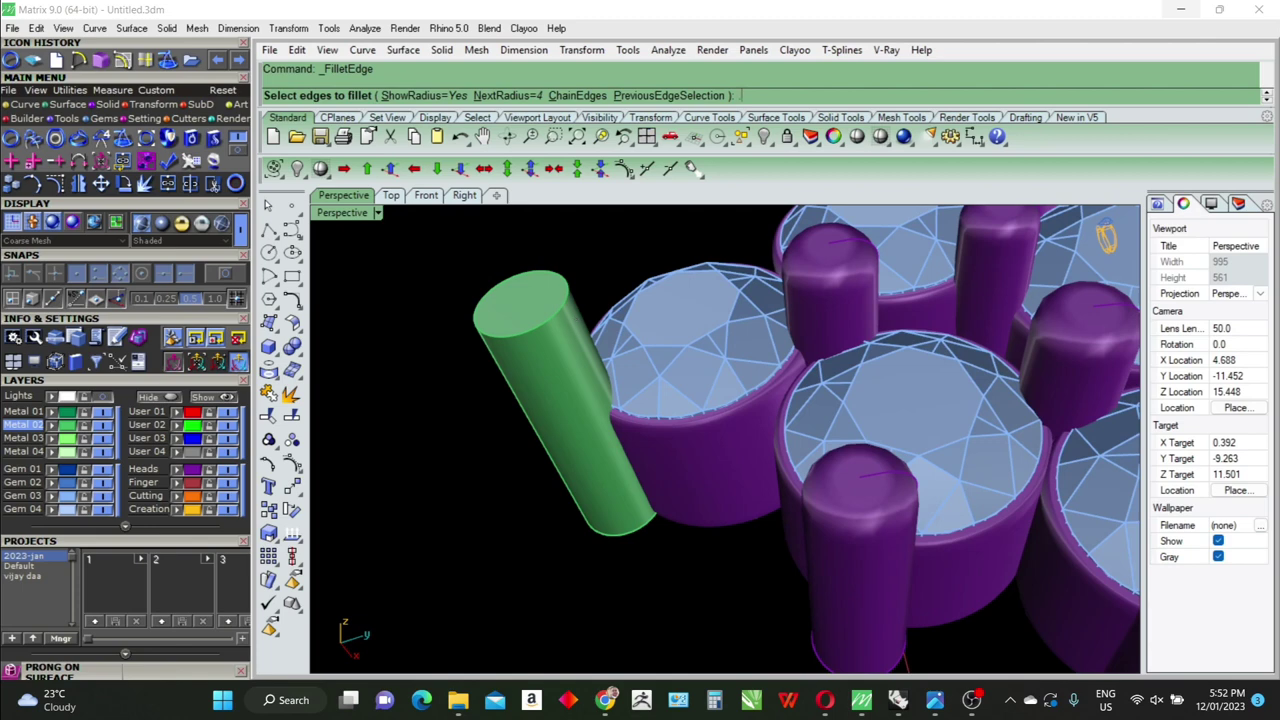
type("15")
Fillet the pipe prong's top edge with a 0.15 radius
key("Return")
left_click(560, 315)
key("Return")
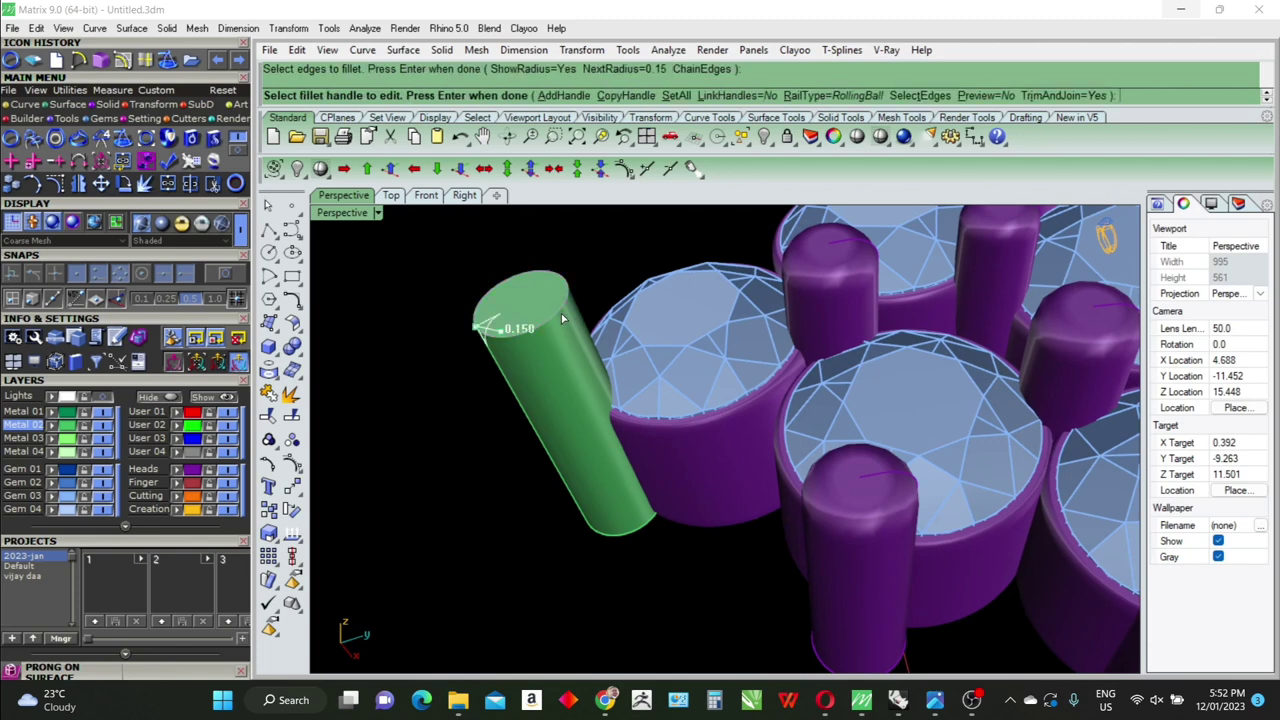
key("Return")
scroll(614, 395, "down", 4)
Select the leftover guide curves with SelCrv and delete them
type("S")
key("Return")
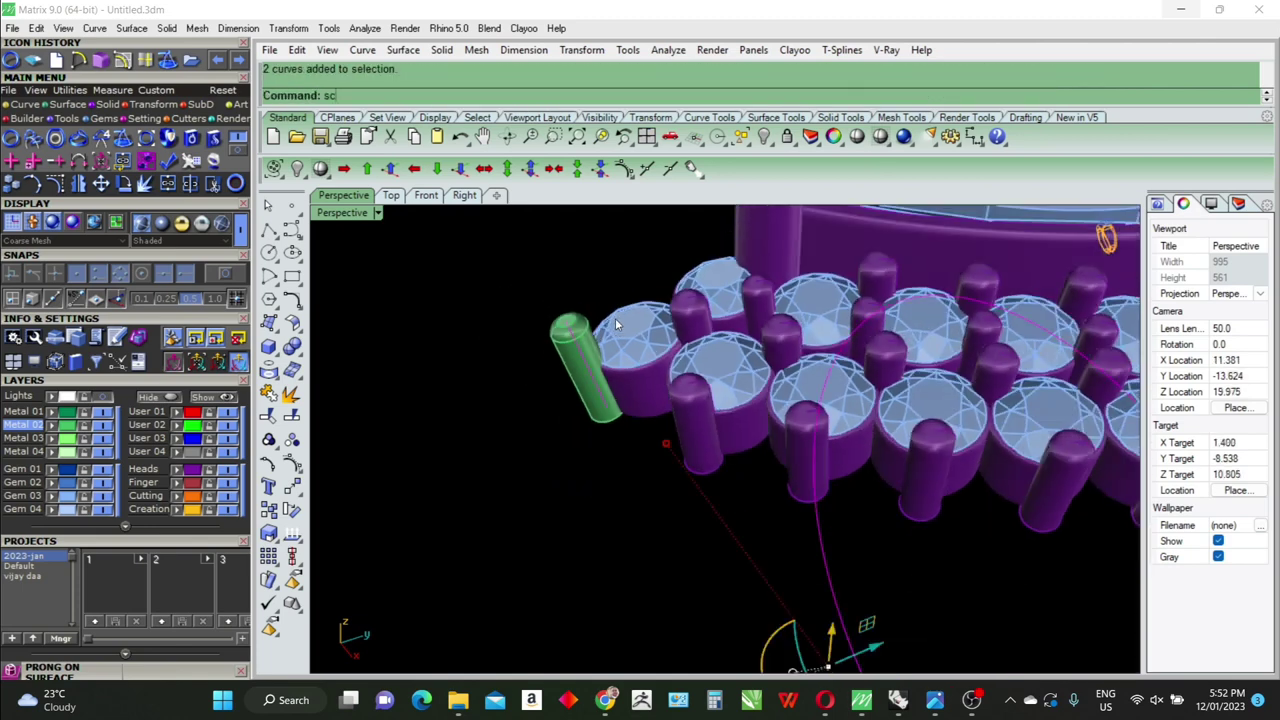
scroll(591, 504, "down", 3)
key("Escape")
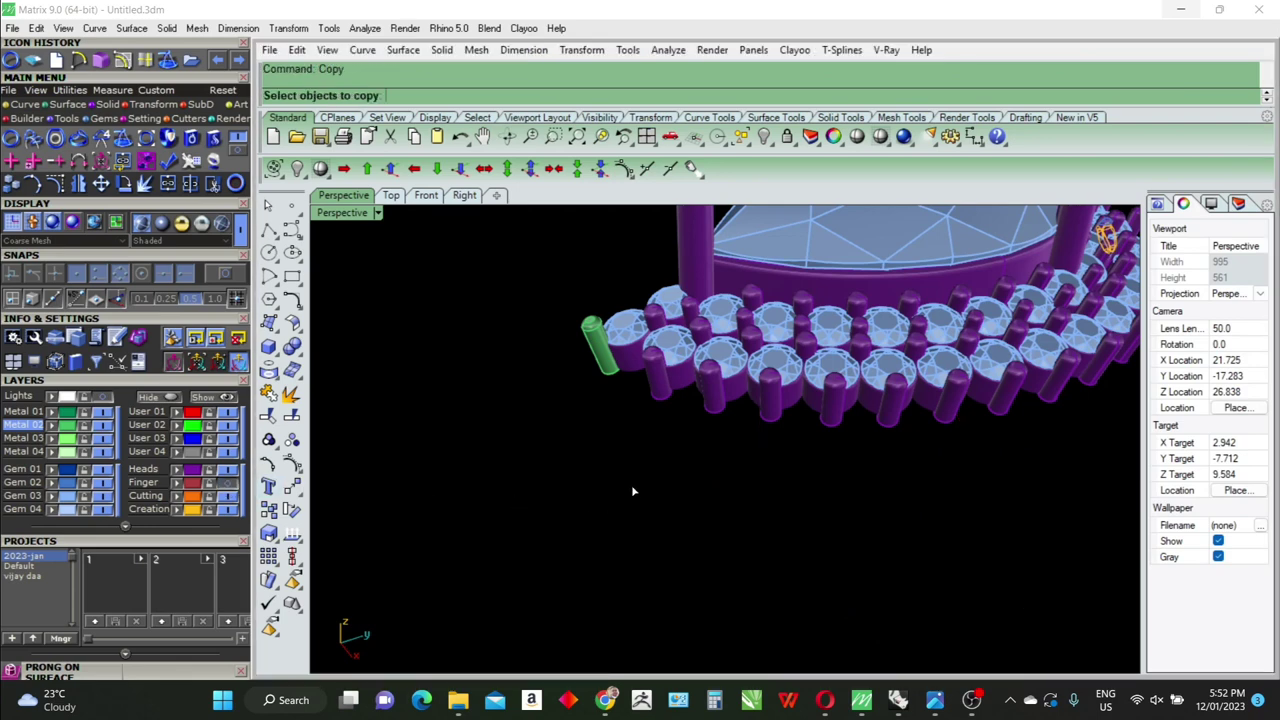
scroll(610, 470, "down", 2)
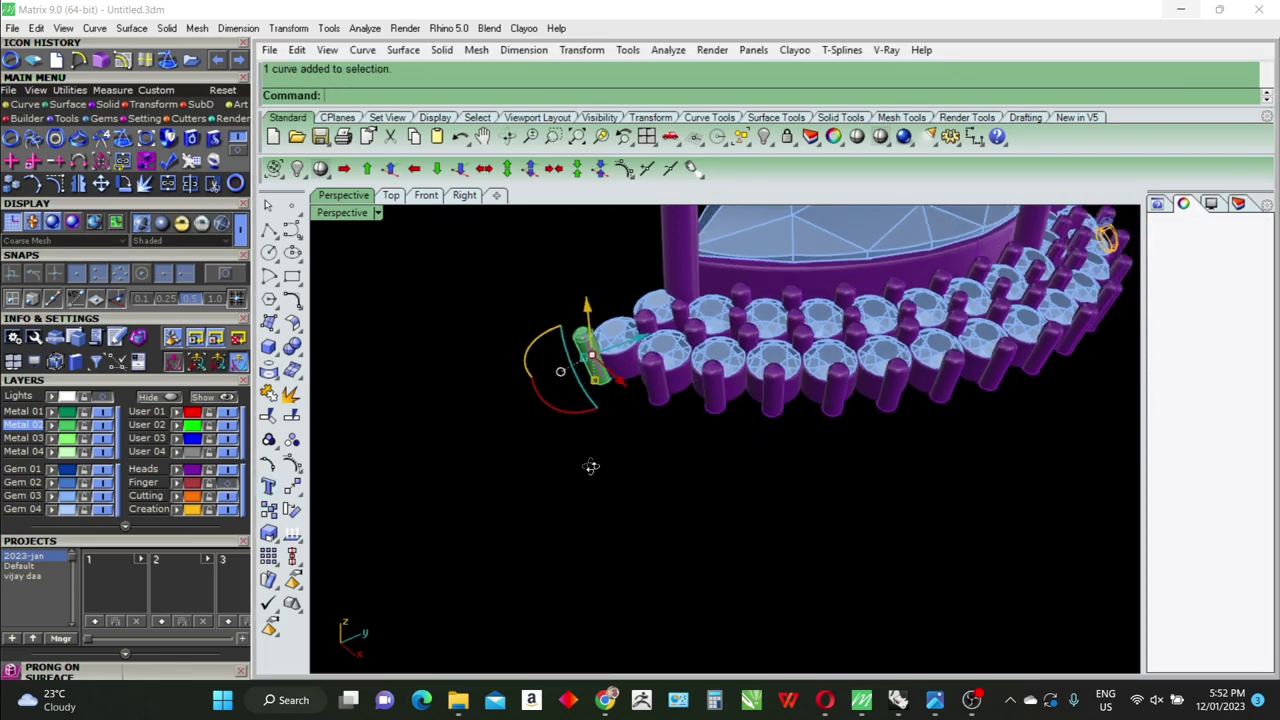
scroll(590, 468, "down", 3)
key("Delete")
scroll(650, 460, "up", 2)
scroll(640, 480, "up", 3)
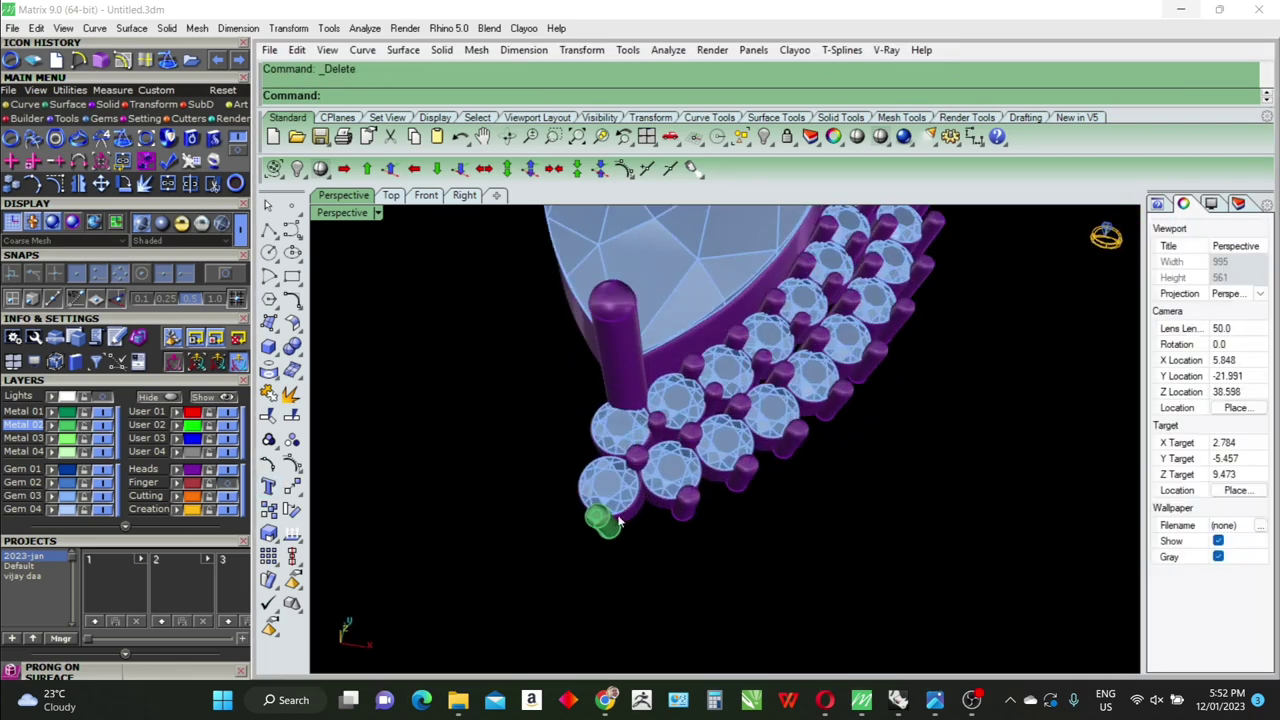
Move the pipe prong onto the Heads layer
left_click(600, 518)
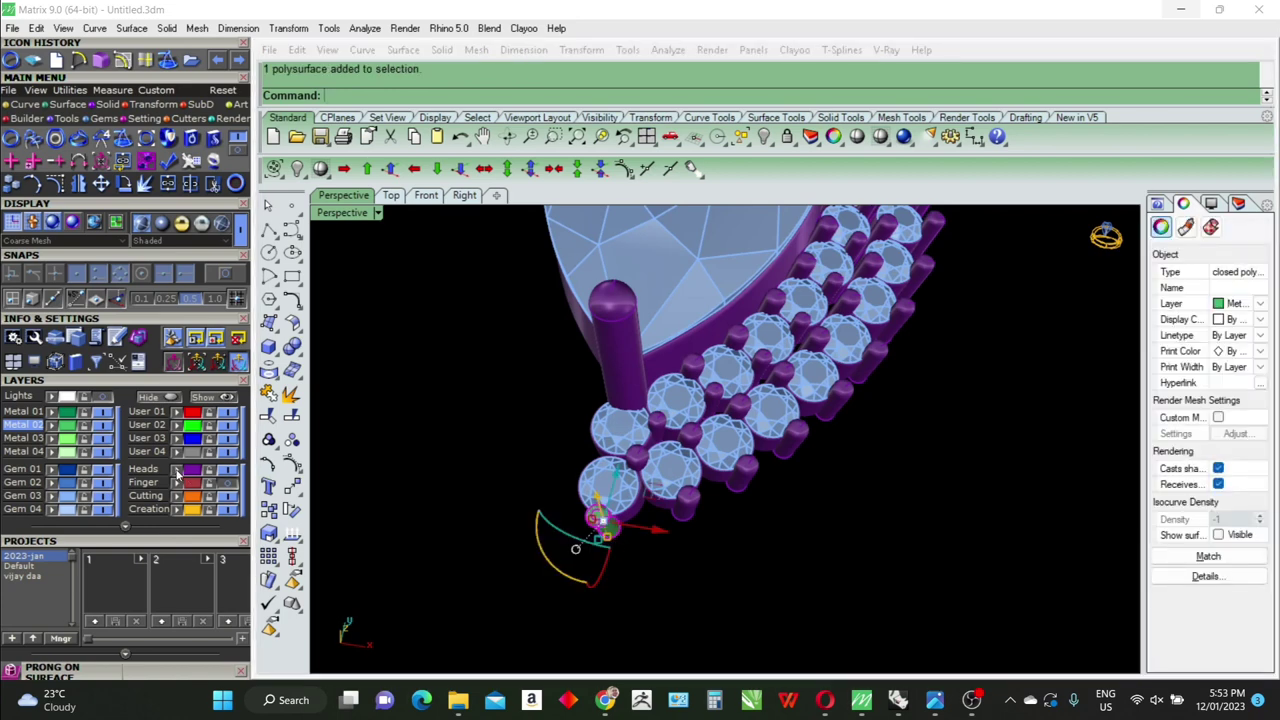
left_click(790, 603)
scroll(790, 590, "up", 2)
scroll(700, 560, "up", 2)
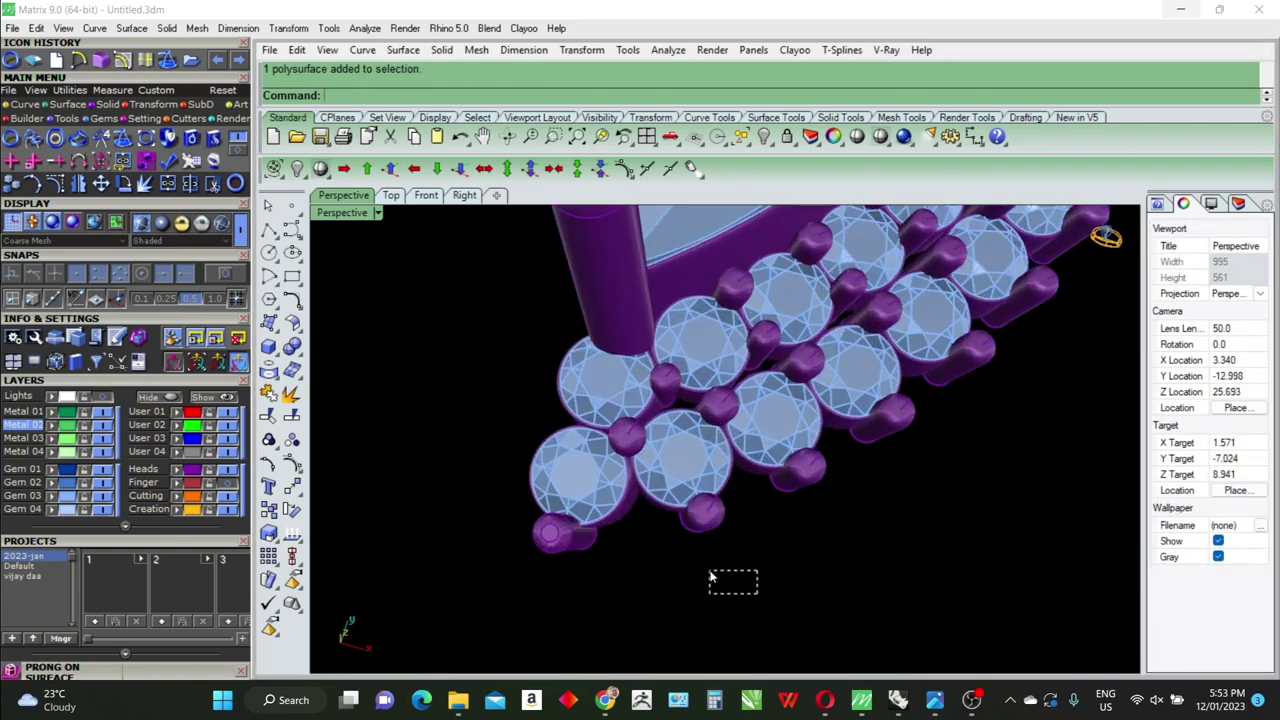
Crossing-select the first outer-halo stones and prongs, orbiting to reach the underside
left_click_drag(562, 508, 564, 510)
left_click_drag(823, 510, 824, 510)
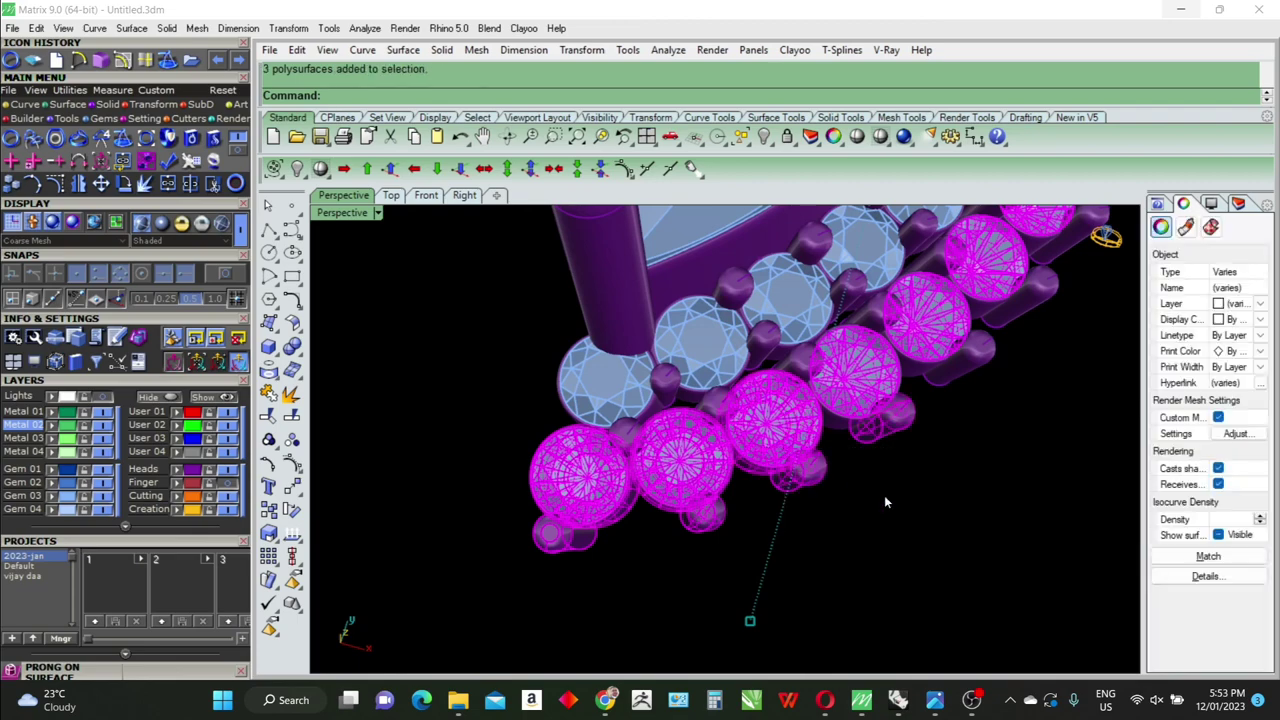
right_click_drag(884, 495, 848, 522)
left_click(655, 418, "shift")
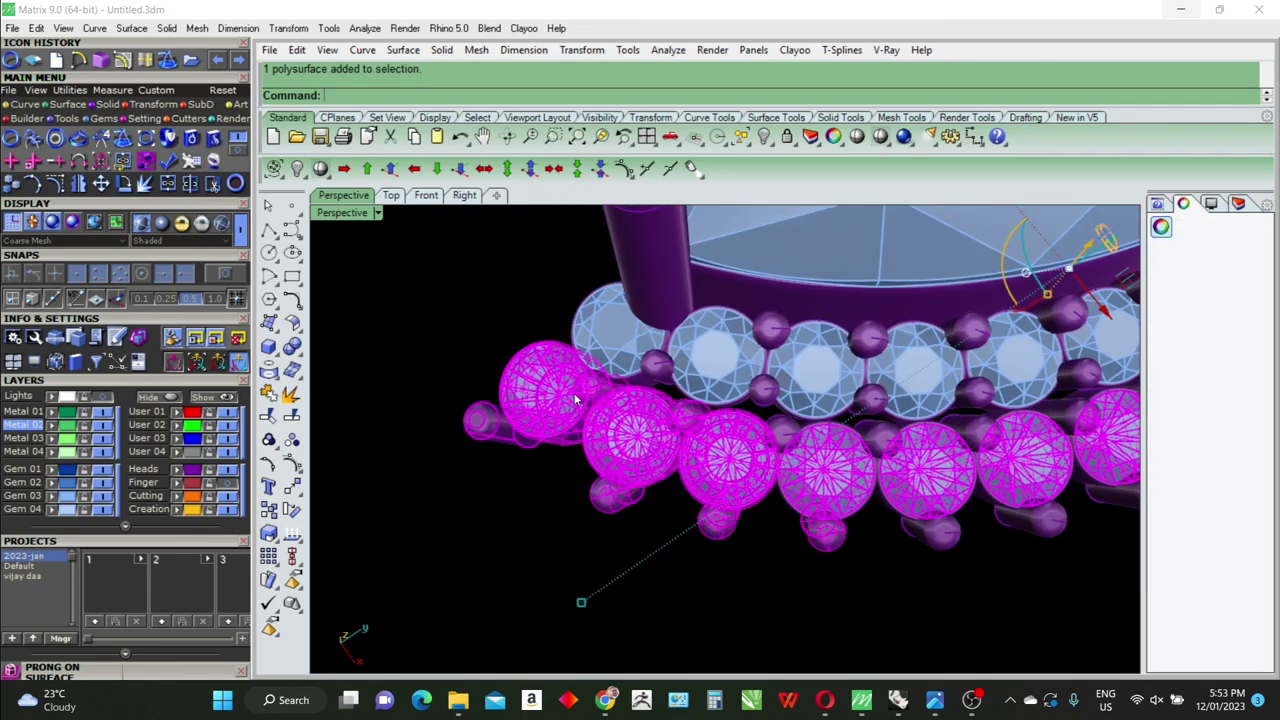
right_click_drag(575, 398, 771, 481)
left_click_drag(806, 528, 575, 398)
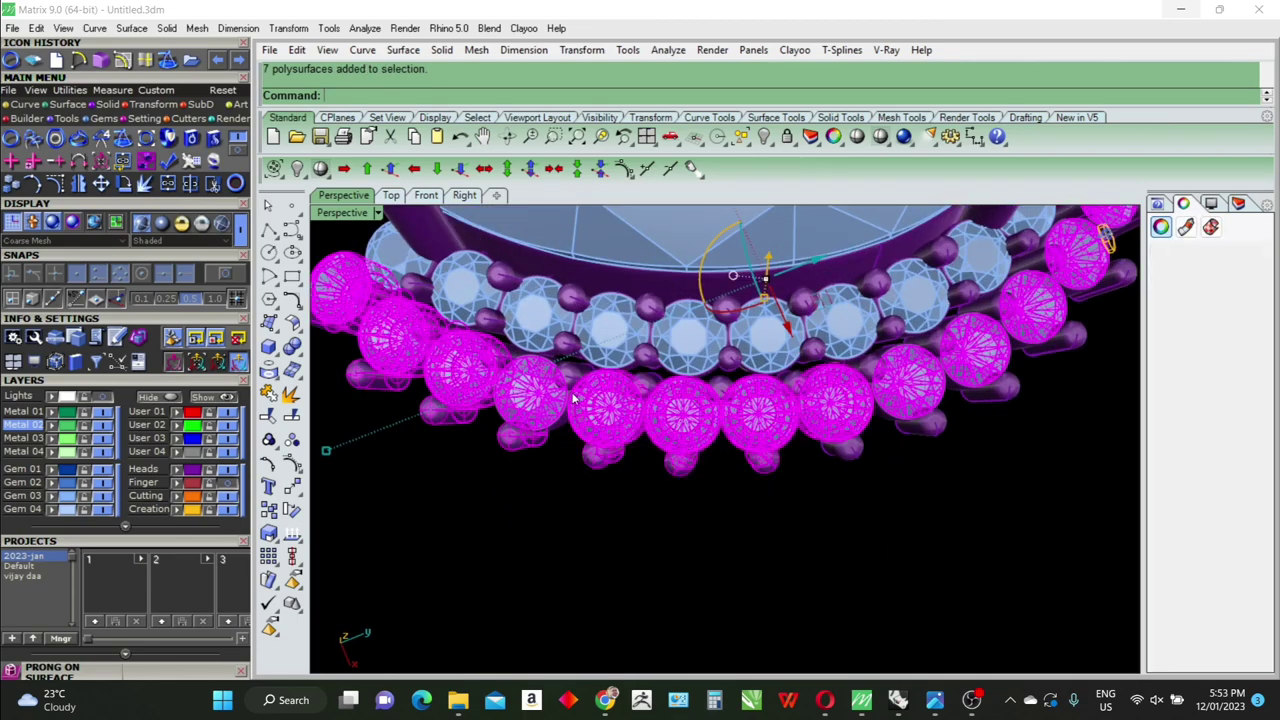
left_click(622, 390, "shift")
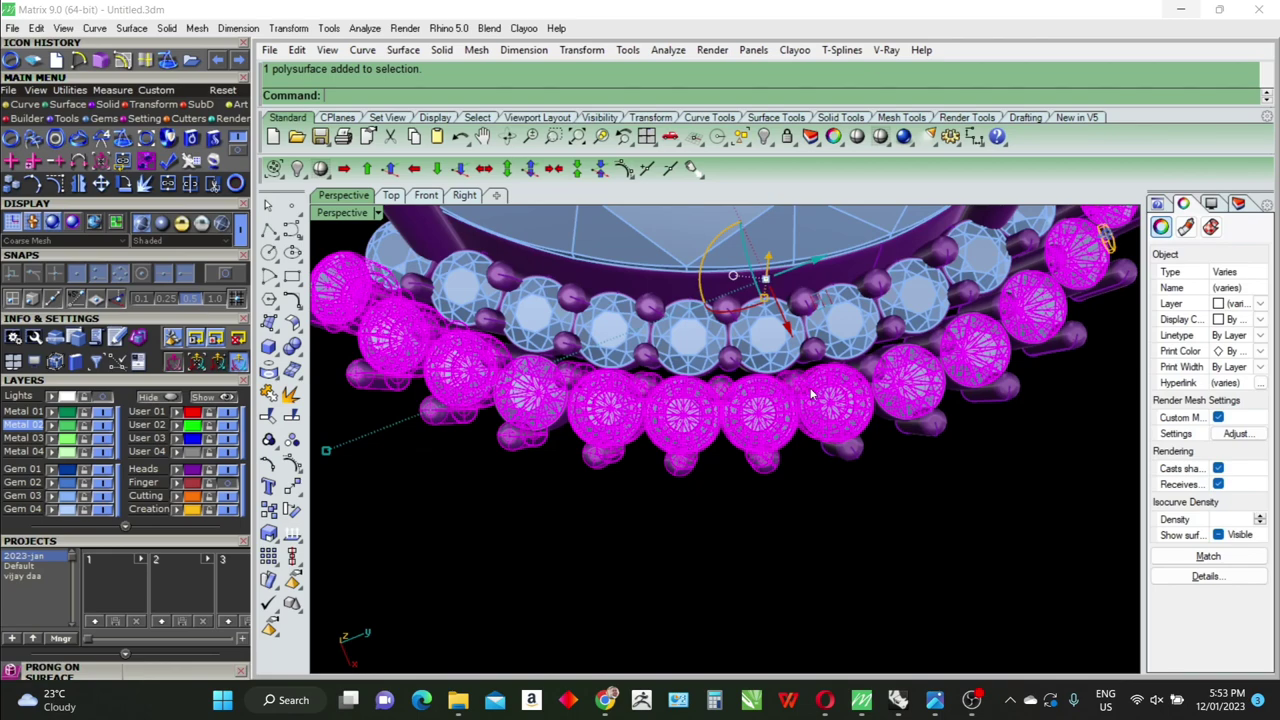
left_click_drag(927, 482, 857, 432, "shift")
right_click_drag(860, 440, 1048, 549)
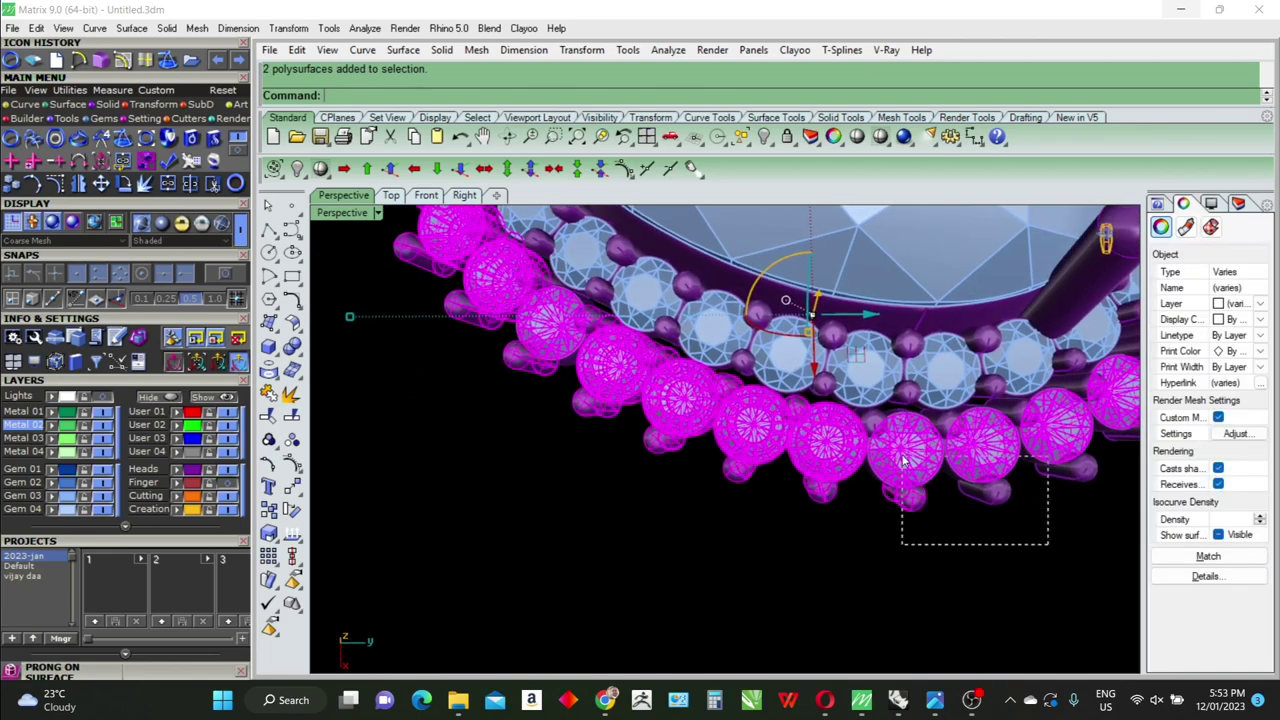
left_click_drag(1048, 545, 881, 433, "shift")
Add the remaining outer-halo stones and prongs to the selection from other angles
mouse_move(605, 468)
right_mouse_down()
mouse_move(946, 490)
mouse_move(785, 488)
mouse_move(871, 527)
right_mouse_up()
mouse_move(871, 527)
left_mouse_down("shift")
mouse_move(800, 513)
mouse_move(682, 420)
left_mouse_up("shift")
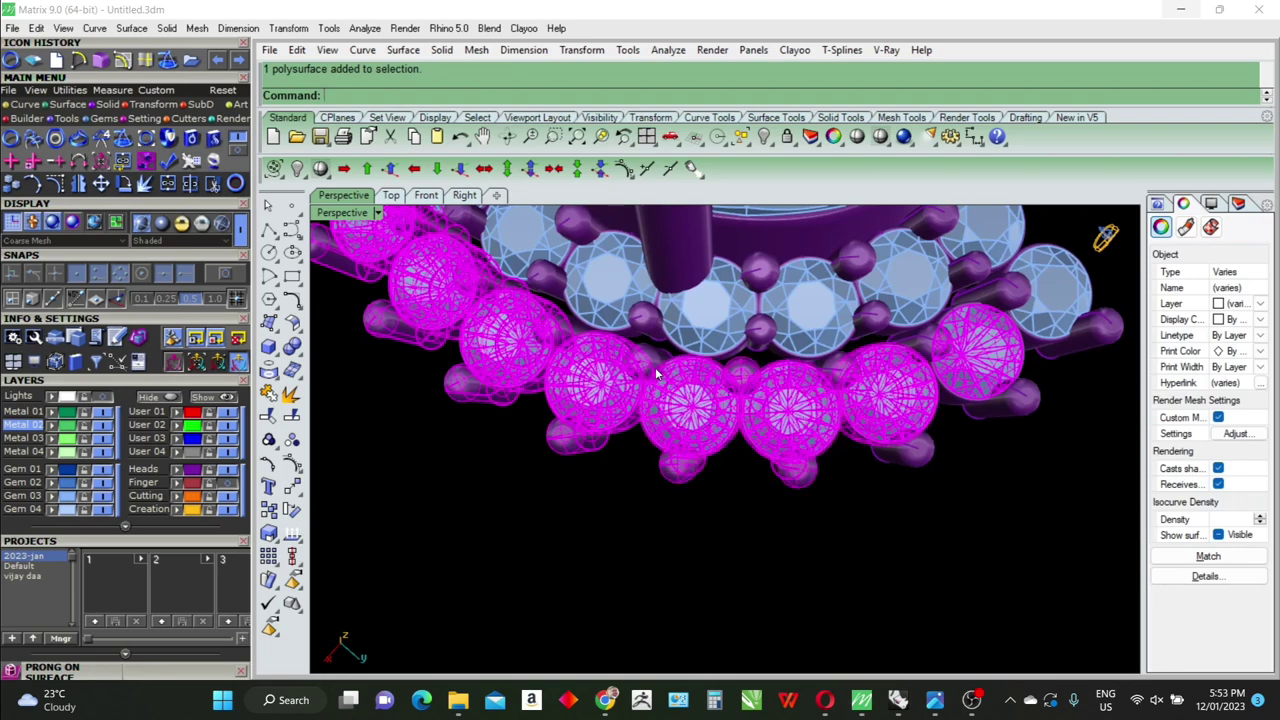
mouse_move(632, 446)
right_mouse_down()
mouse_move(843, 506)
mouse_move(909, 508)
right_mouse_up()
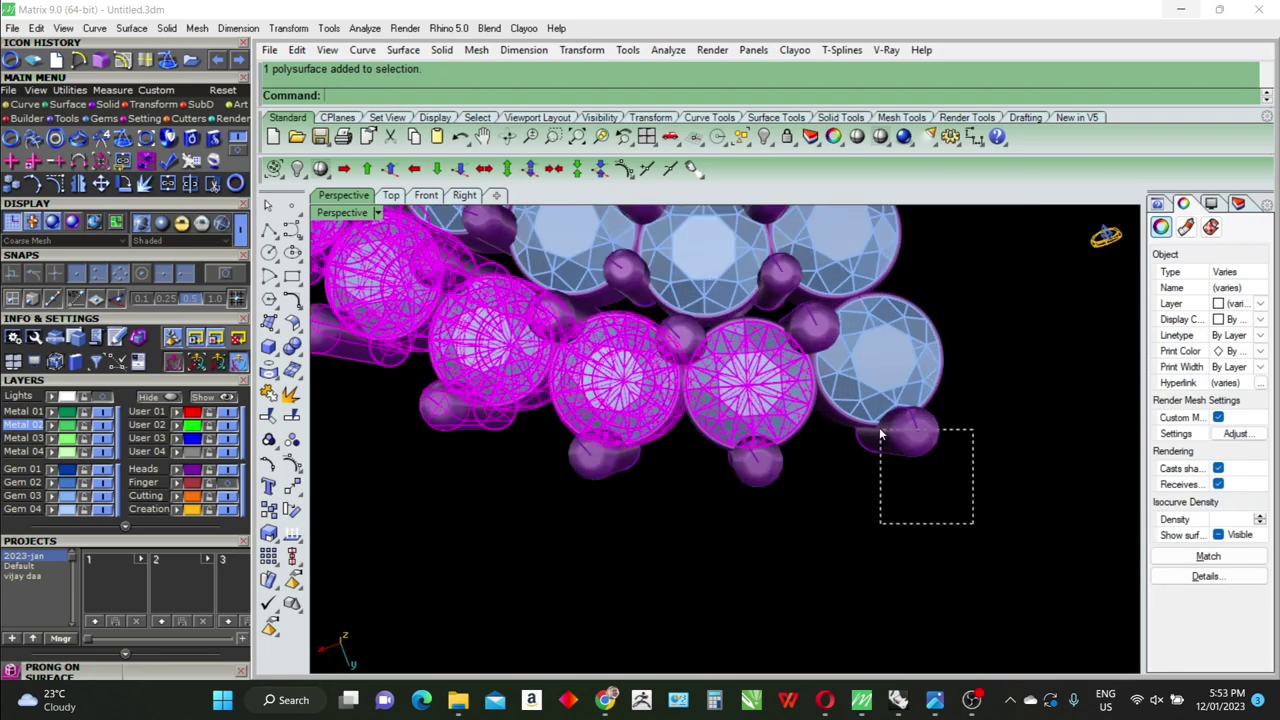
left_click_drag(830, 348, 841, 428, "shift")
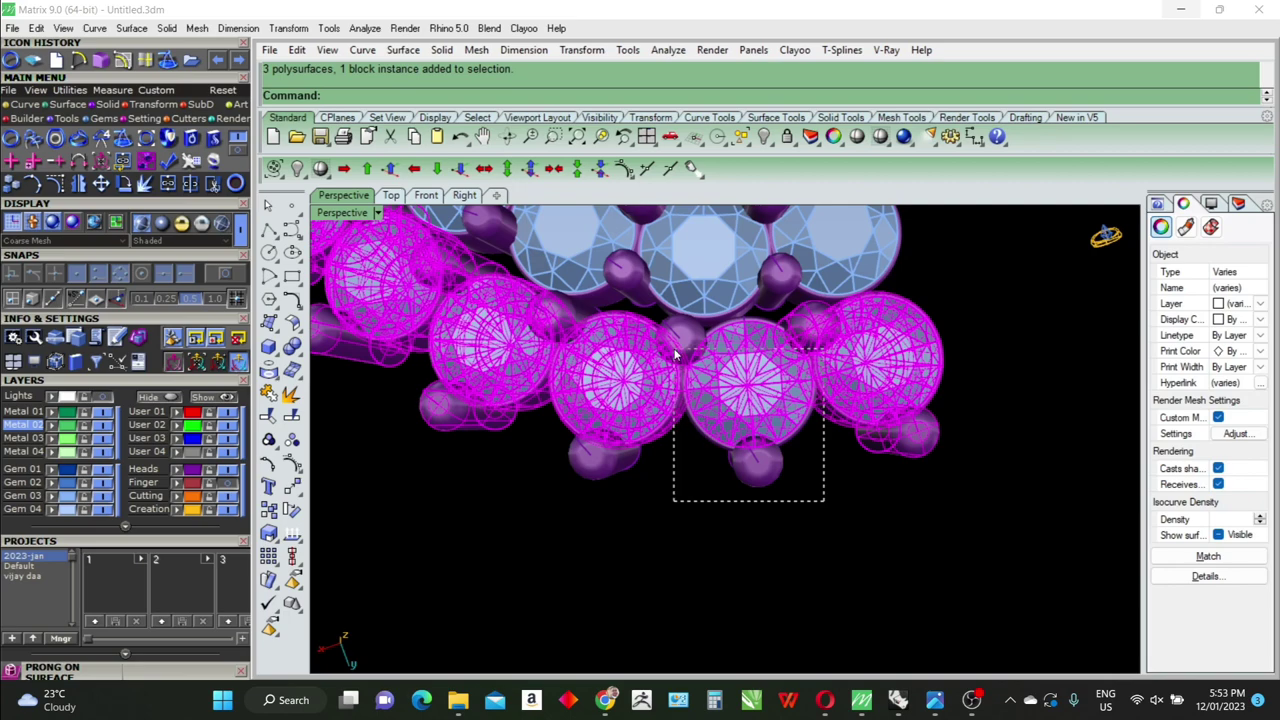
left_click_drag(676, 352, 720, 443, "shift")
mouse_move(720, 443)
right_mouse_down()
mouse_move(763, 528)
mouse_move(718, 492)
right_mouse_up()
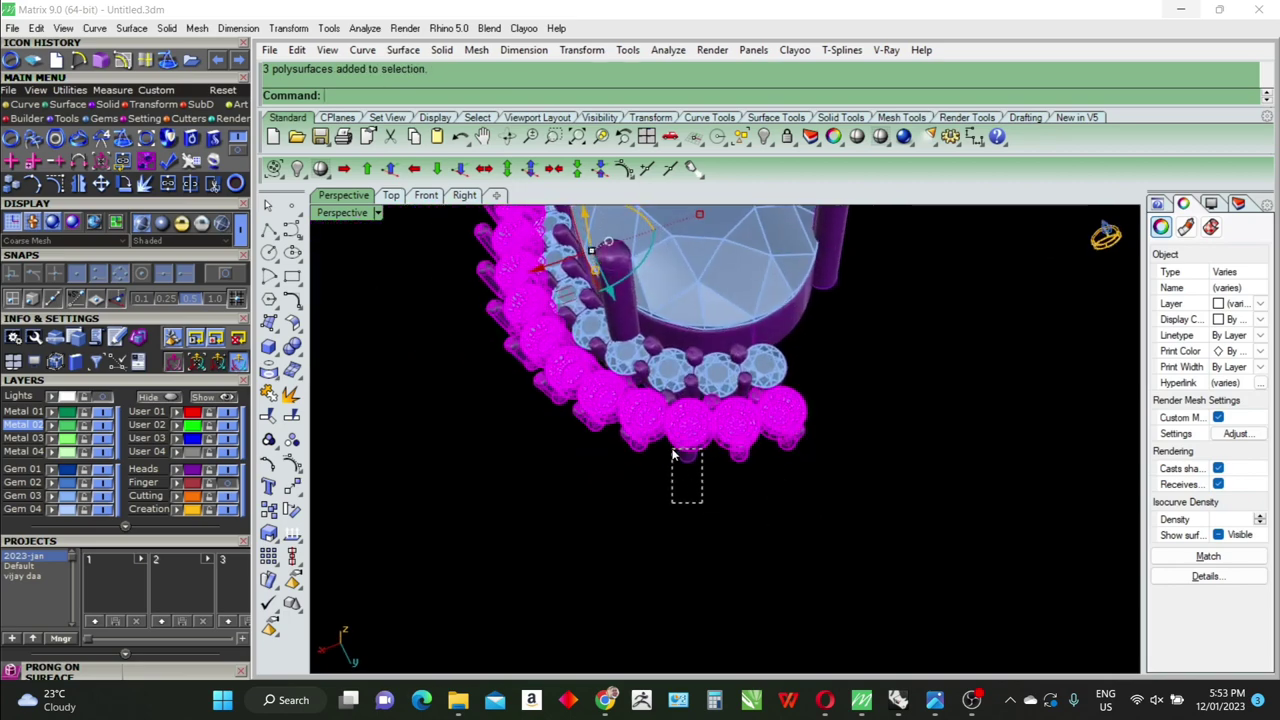
left_click_drag(702, 502, 673, 455, "shift")
mouse_move(673, 455)
right_mouse_down()
mouse_move(766, 463)
mouse_move(798, 430)
right_mouse_up()
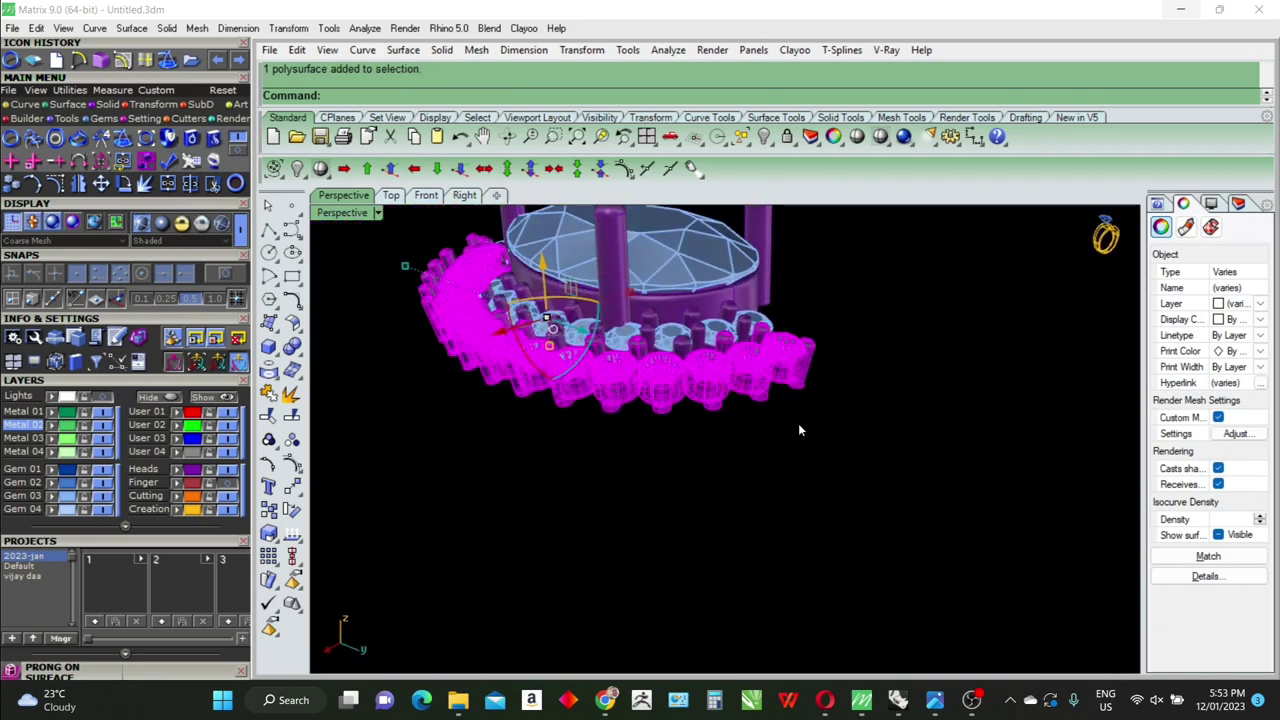
Lower the selected outer halo with the move-down macro, then undo to restore it
left_click(460, 170)
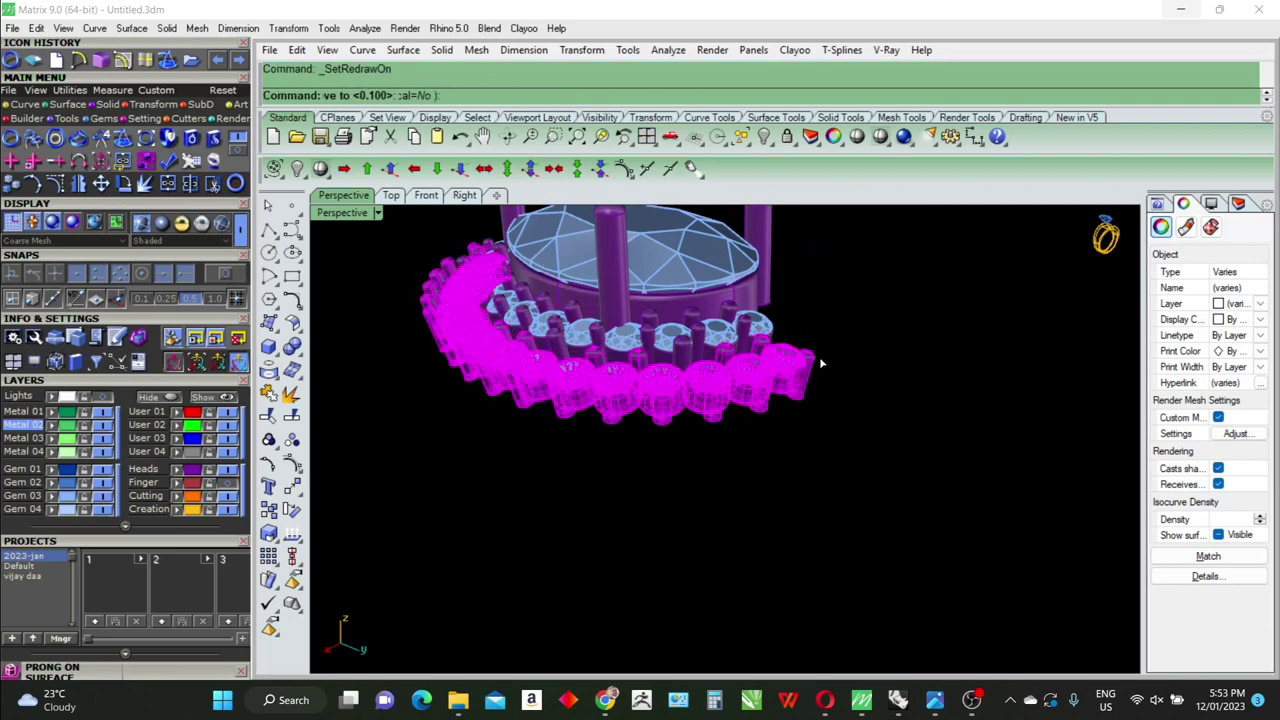
mouse_move(808, 383)
right_mouse_down()
mouse_move(804, 429)
mouse_move(755, 418)
mouse_move(838, 461)
mouse_move(840, 443)
mouse_move(763, 509)
mouse_move(766, 566)
mouse_move(857, 551)
mouse_move(923, 494)
mouse_move(820, 518)
right_mouse_up()
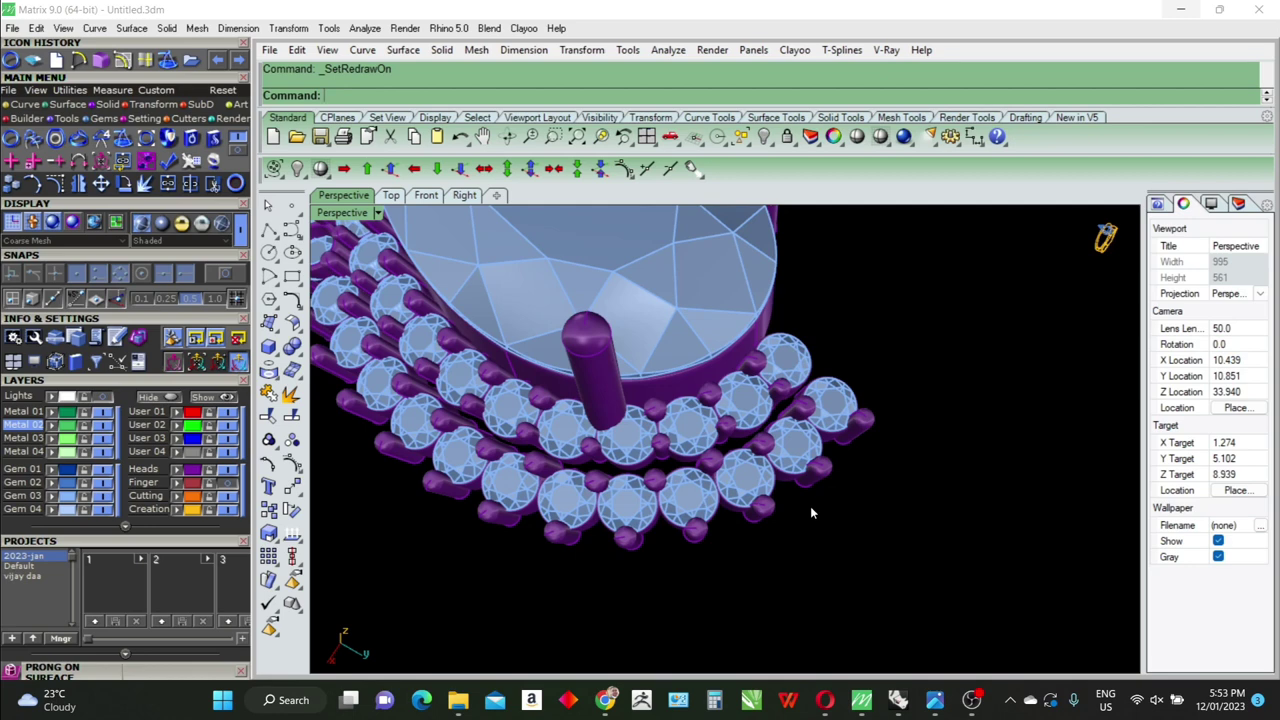
key("ctrl+z")
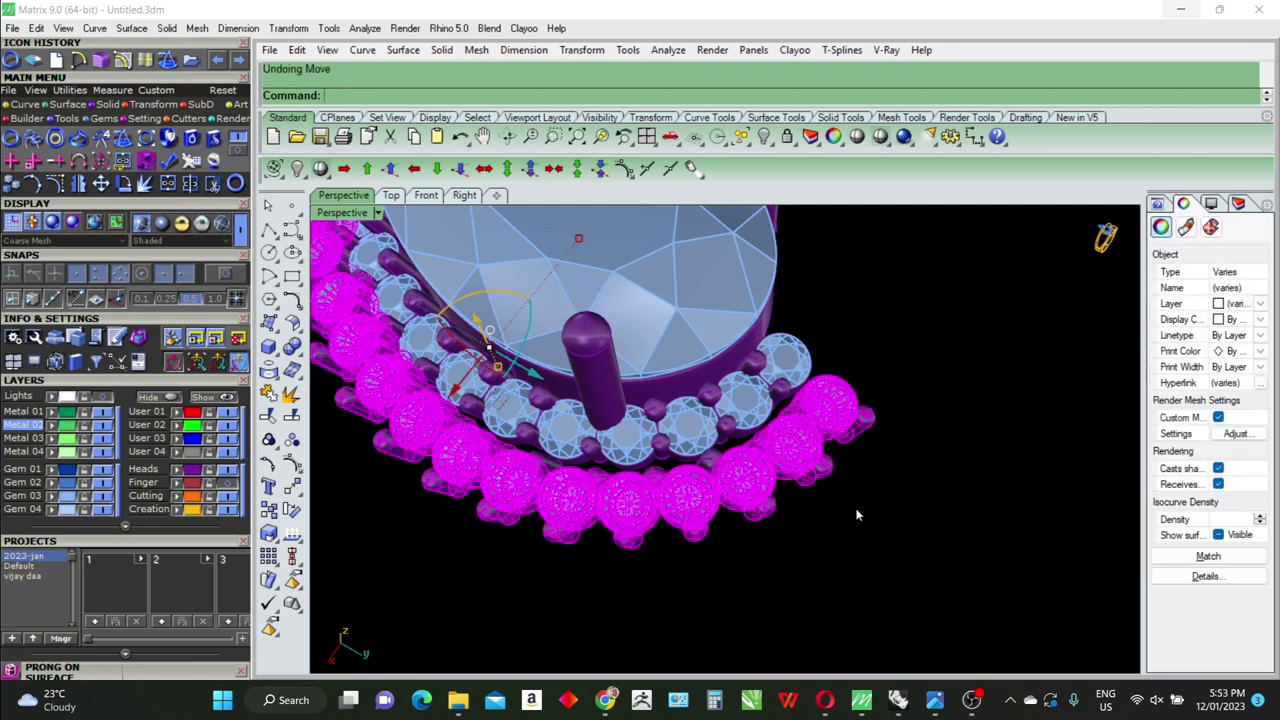
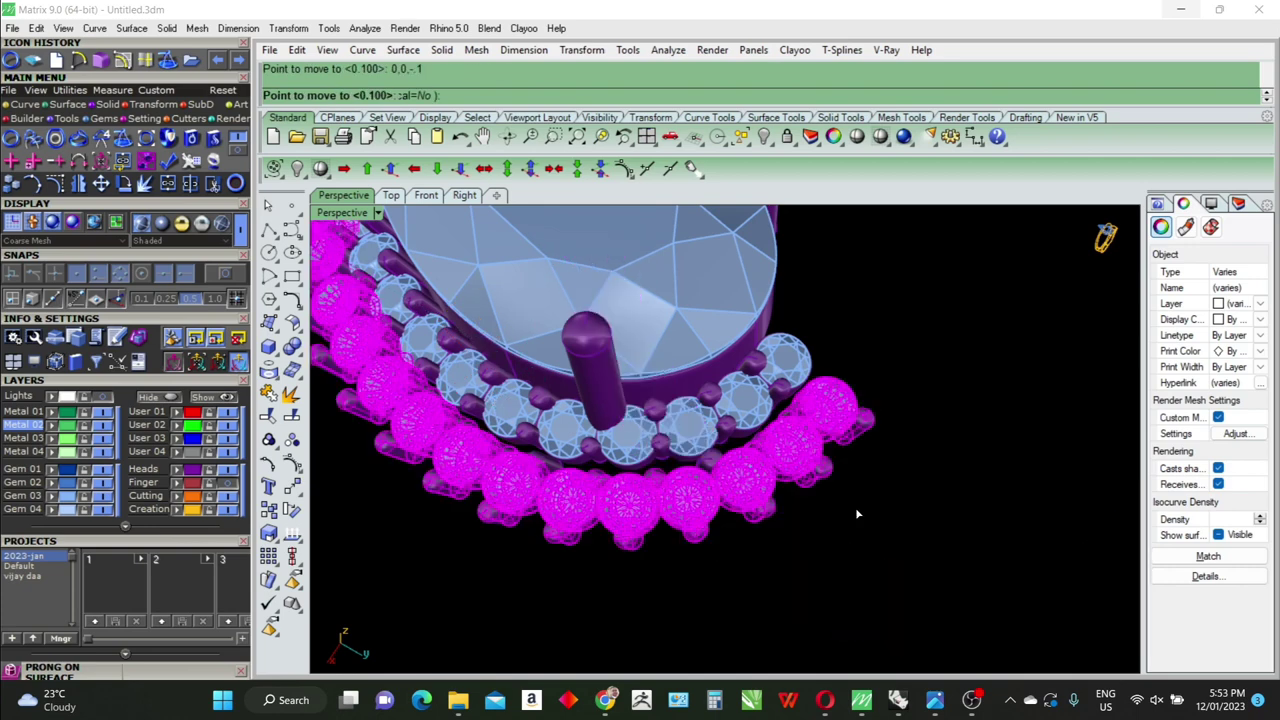
Nudge the stray prong head in the halo row down in line with its neighbours
left_click(855, 507)
mouse_move(855, 507)
right_mouse_down()
mouse_move(825, 515)
mouse_move(927, 369)
mouse_move(805, 407)
right_mouse_up()
scroll(825, 515, "up", 5)
scroll(927, 369, "down", 5)
scroll(770, 440, "up", 4)
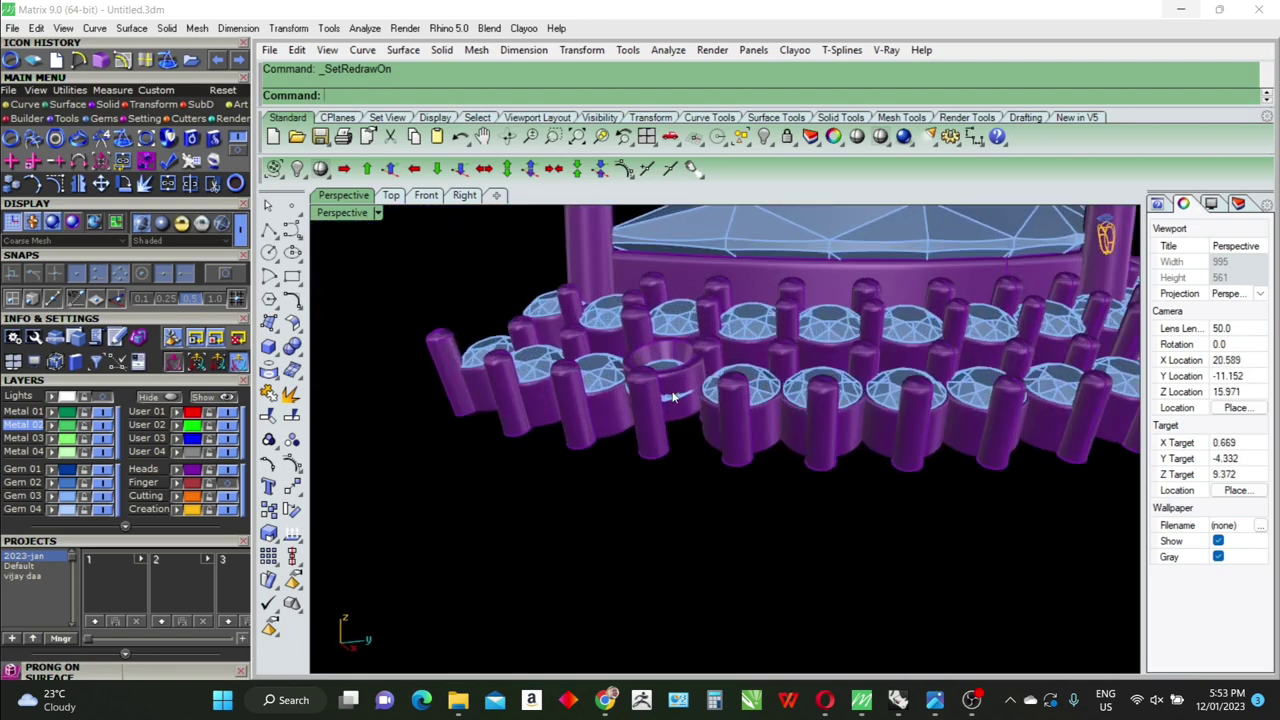
scroll(757, 450, "up", 1)
left_click(688, 427)
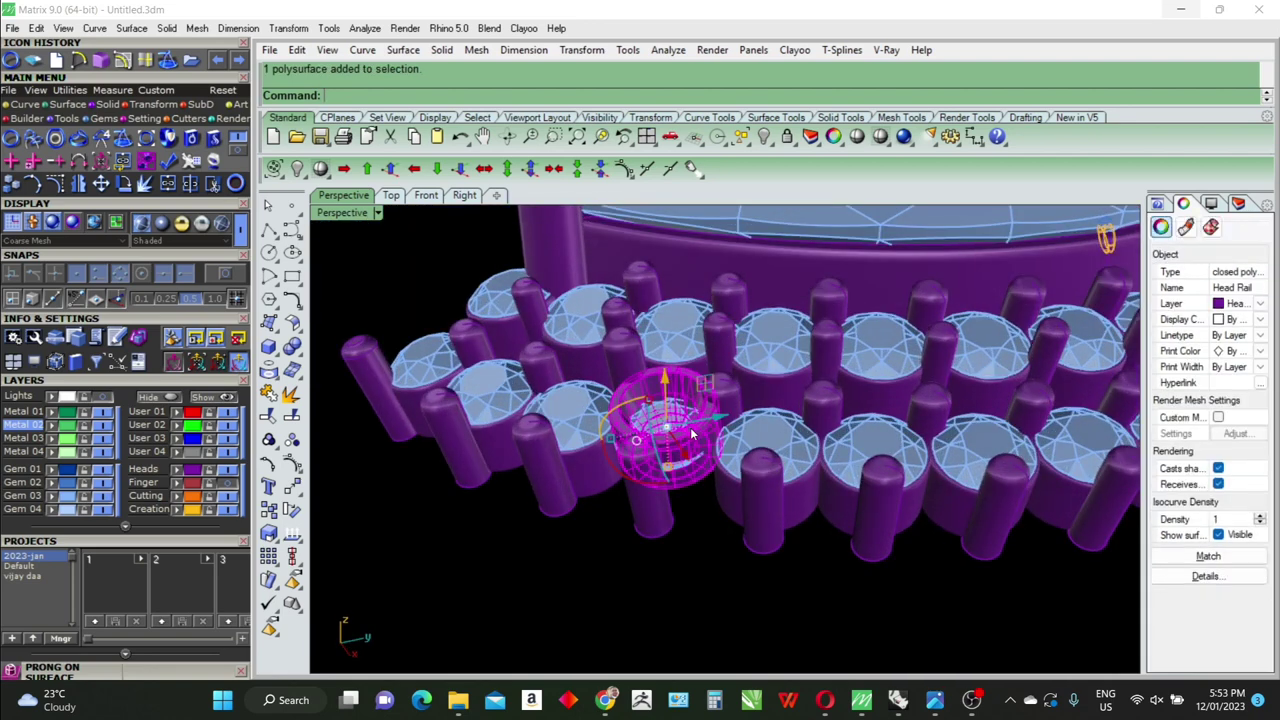
right_click_drag(688, 427, 493, 278)
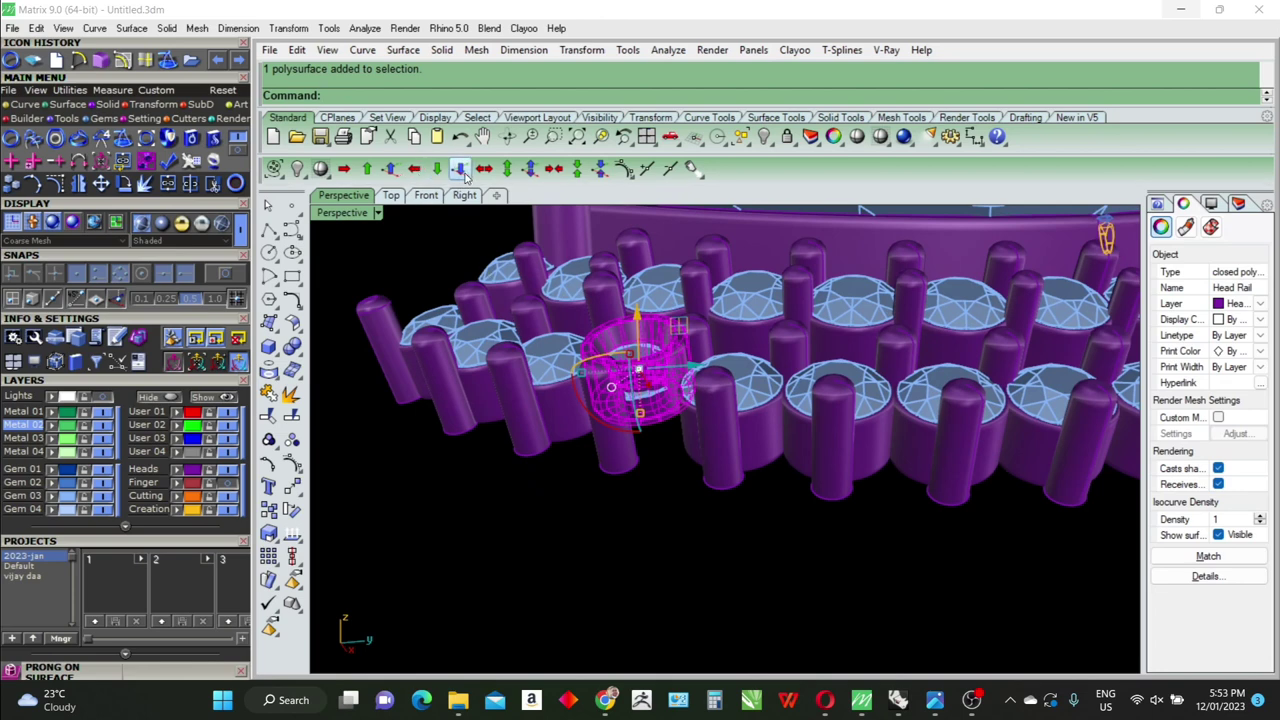
left_click(460, 169)
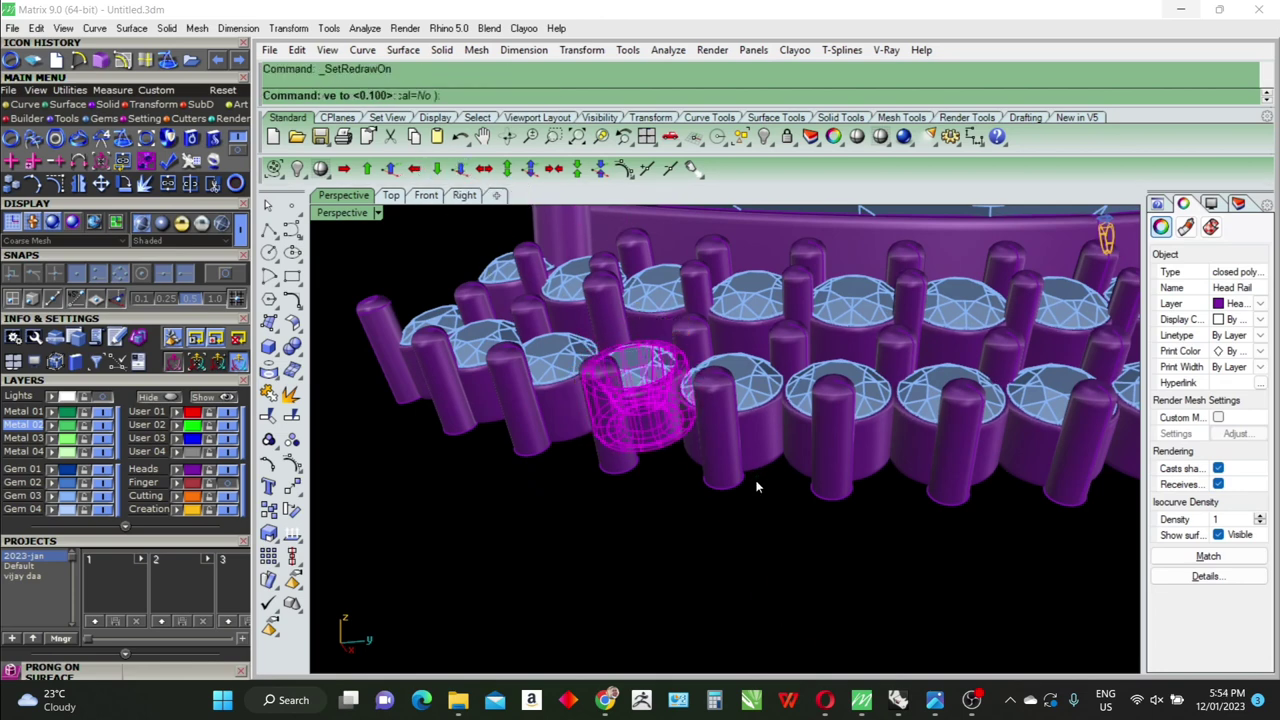
Orbit to a low side view, then down onto the pear stone, to check the prong rows
left_click(757, 487)
right_click_drag(757, 487, 698, 322)
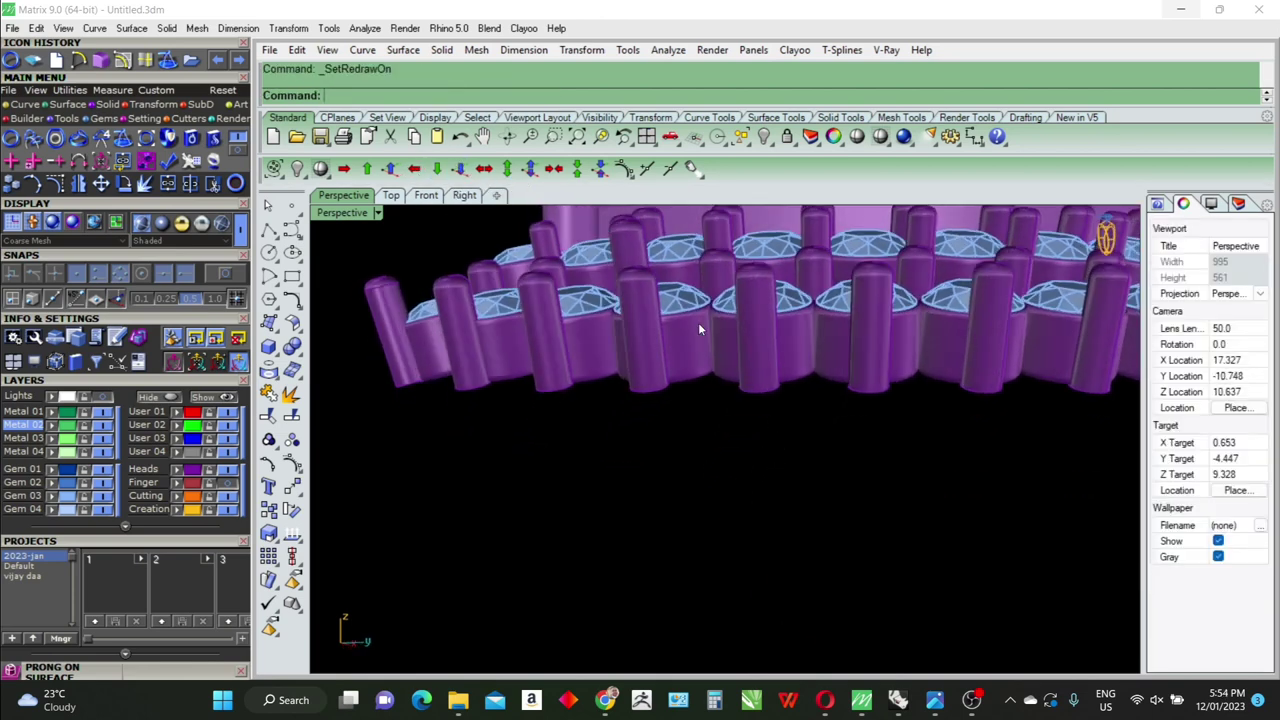
scroll(698, 322, "up", 4)
scroll(700, 328, "down", 5)
right_click_drag(700, 328, 821, 500)
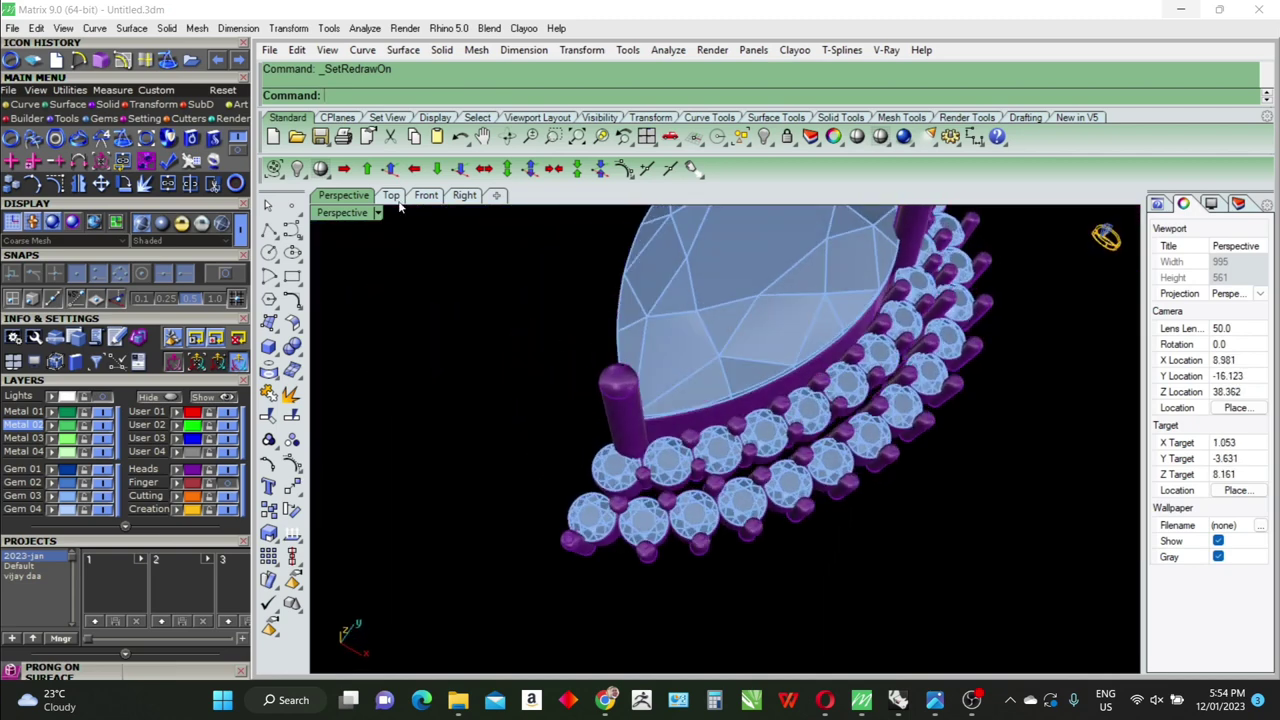
In Top view, select the prongs and halo gems at the halo's lower tip
left_click(391, 196)
scroll(650, 577, "down", 3)
scroll(790, 590, "up", 3)
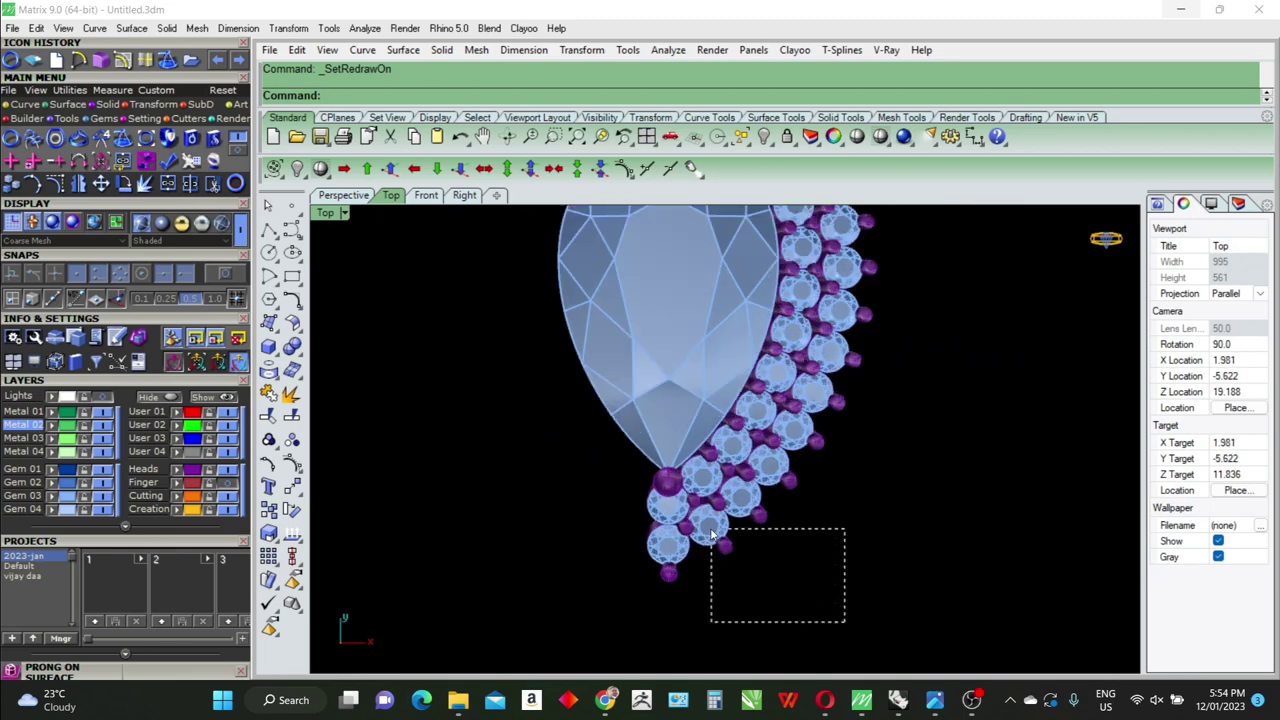
left_click_drag(711, 535, 711, 530)
scroll(700, 528, "up", 3)
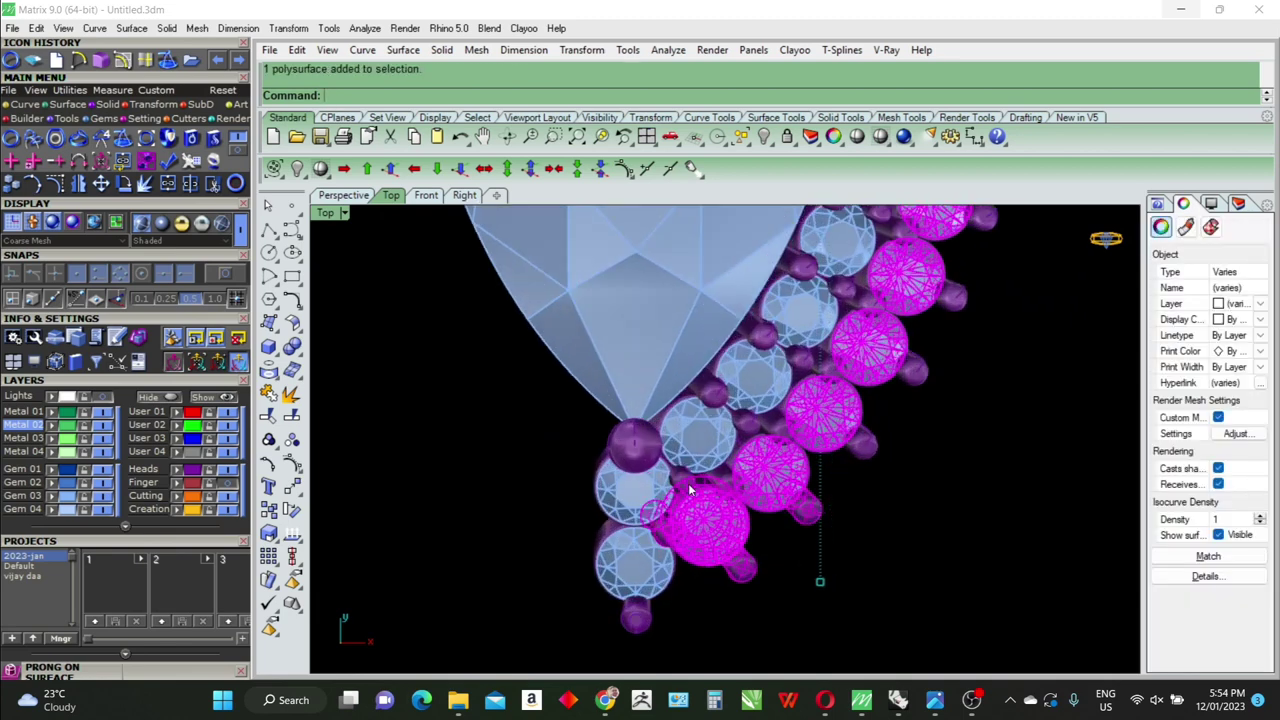
left_click(710, 458, "shift")
scroll(716, 511, "down", 2)
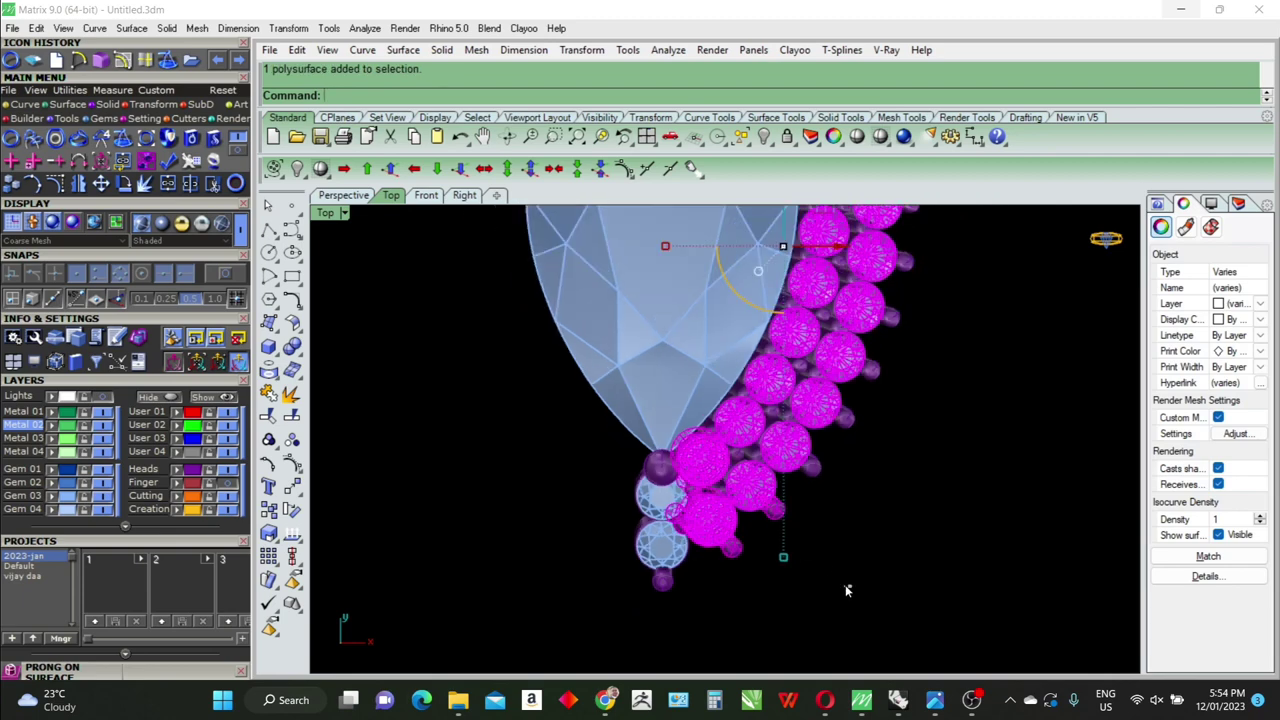
left_click_drag(727, 443, 721, 430)
scroll(751, 554, "down", 3)
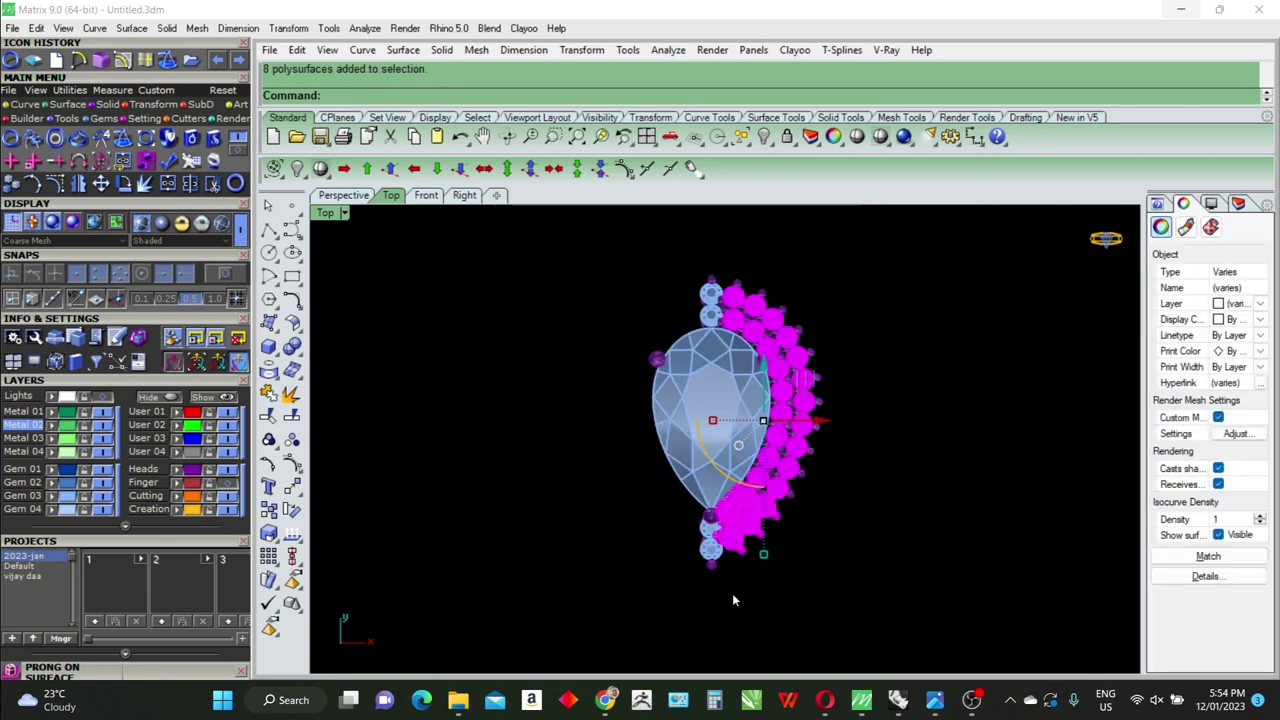
Add the upper and remaining top halo gems and prongs to the selection
left_click_drag(733, 600, 971, 271)
scroll(723, 290, "up", 3)
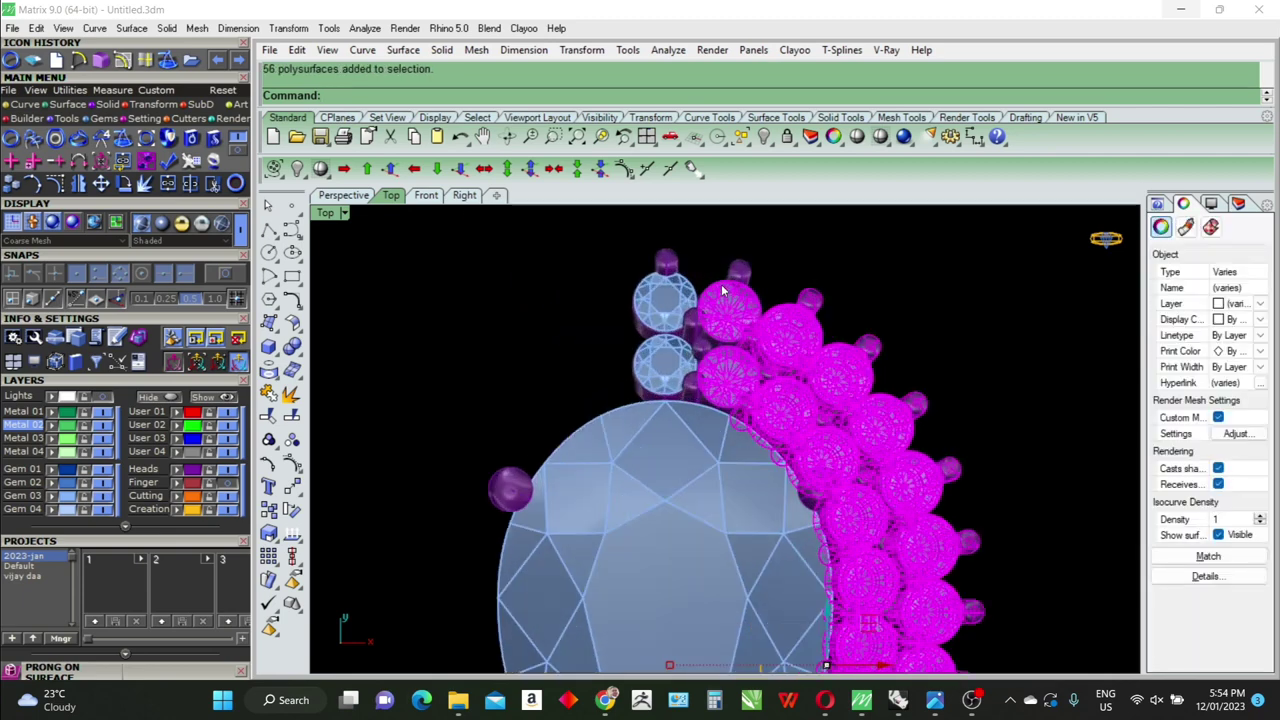
scroll(723, 290, "up", 1)
left_click_drag(749, 379, 749, 379)
scroll(745, 420, "up", 3)
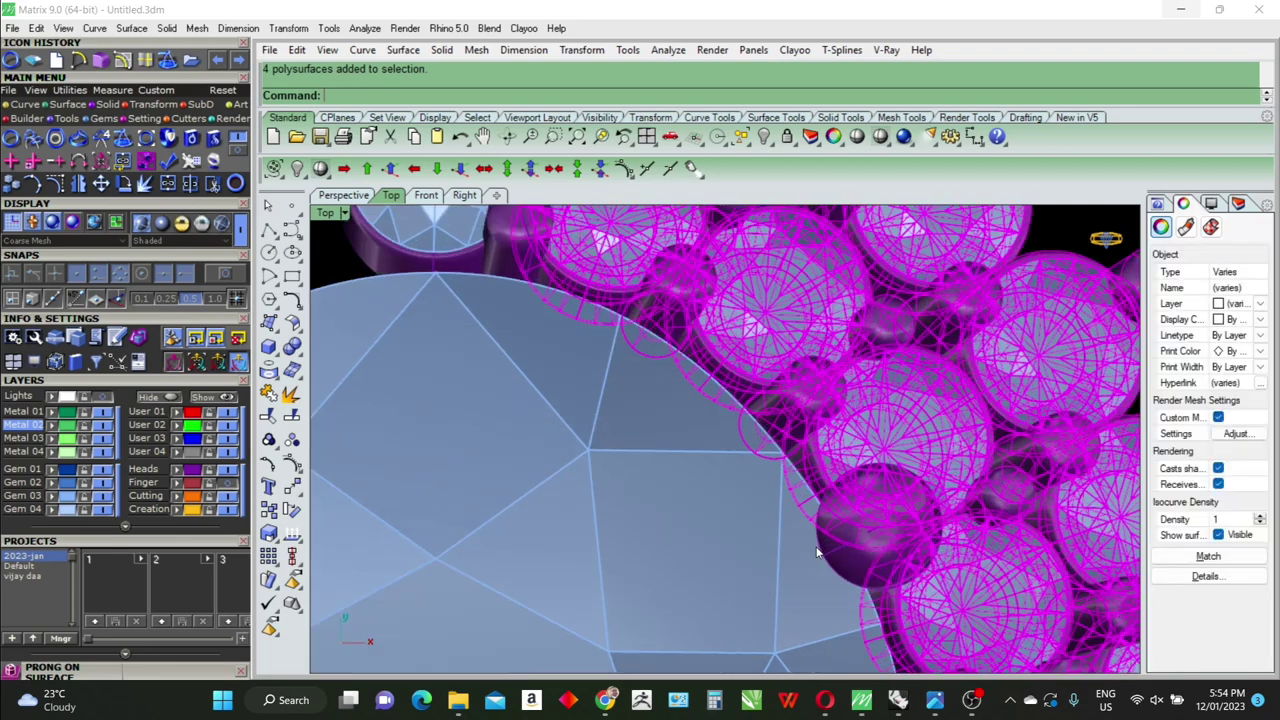
scroll(740, 447, "down", 5)
scroll(779, 480, "down", 1)
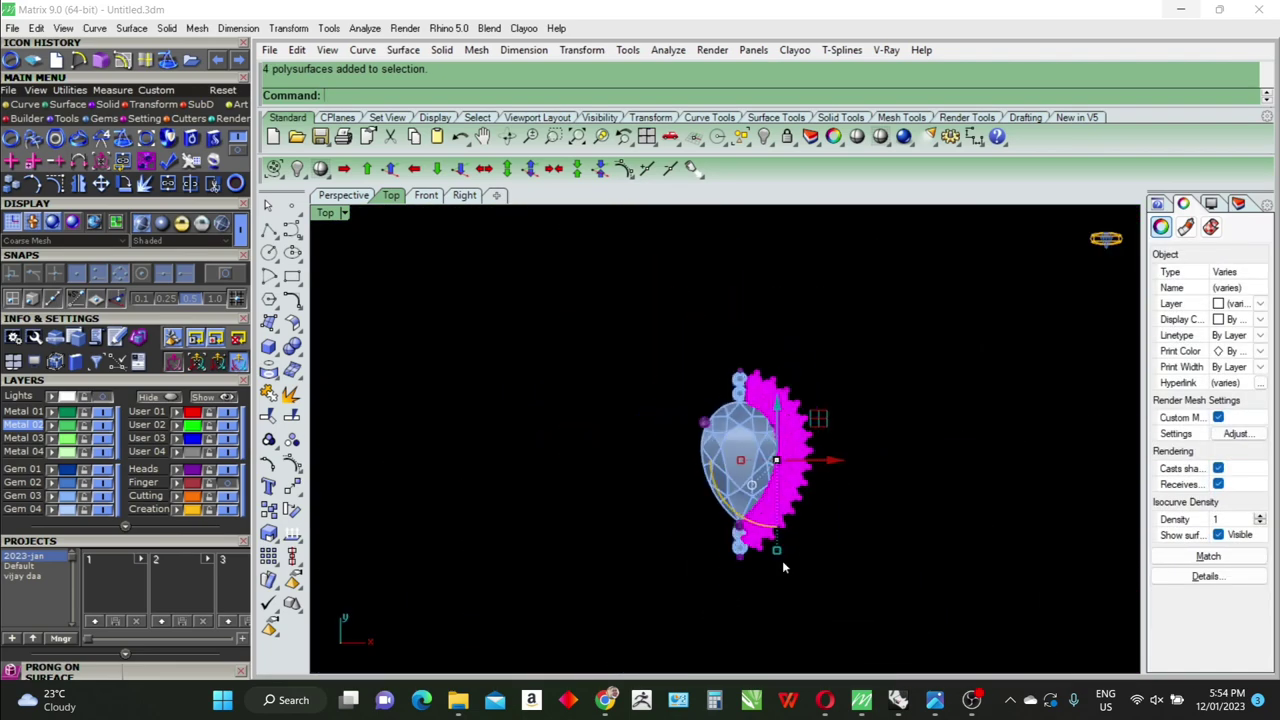
scroll(775, 560, "up", 3)
Mirror the half halo from 0 along the vertical axis, then switch to 4View
key("Return")
type("0")
key("Return")
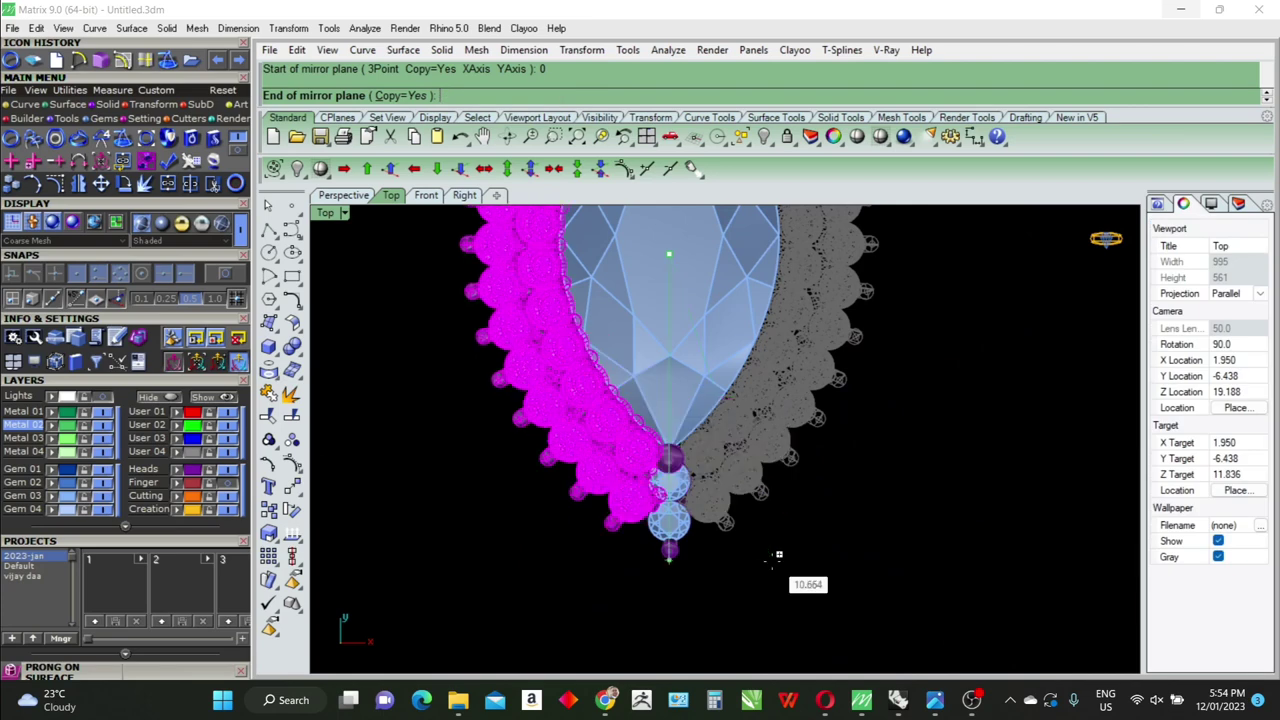
left_click(819, 567)
left_click(819, 567)
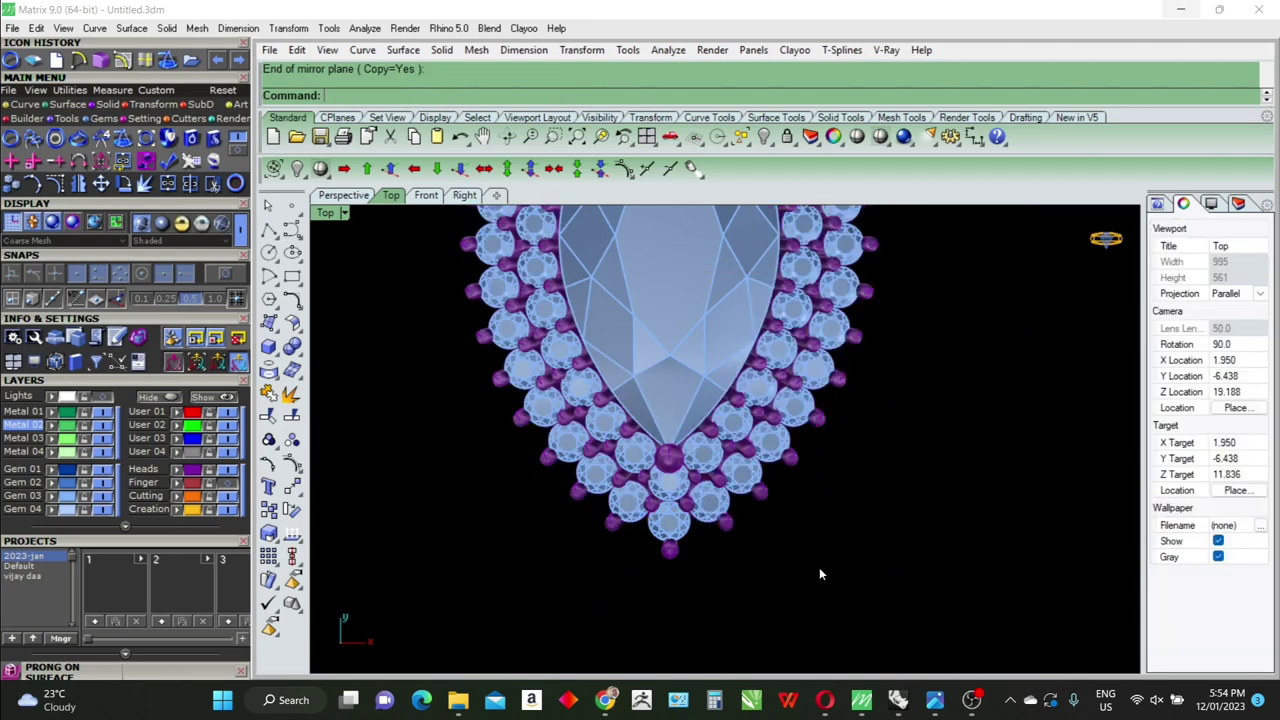
type("4view")
key("Return")
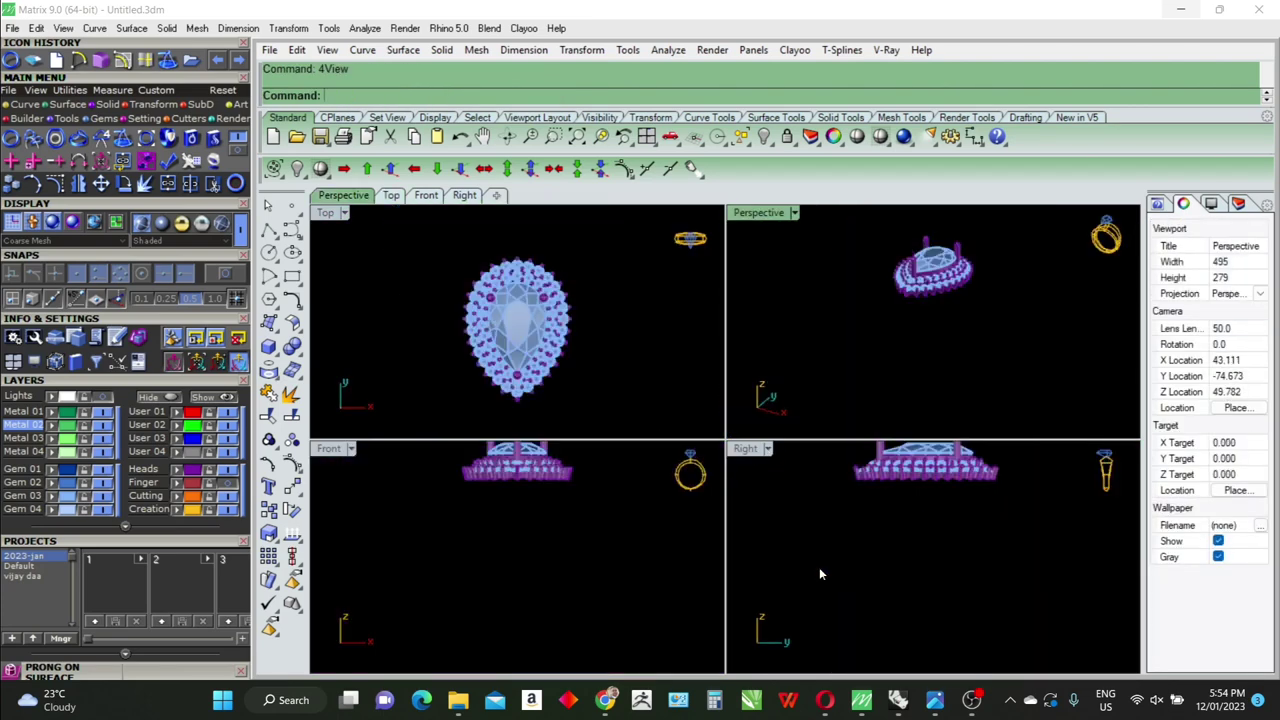
Zoom all views to the model extents and maximize the Perspective viewport
key("ctrl+a")
type("z")
key("Return")
key("Escape")
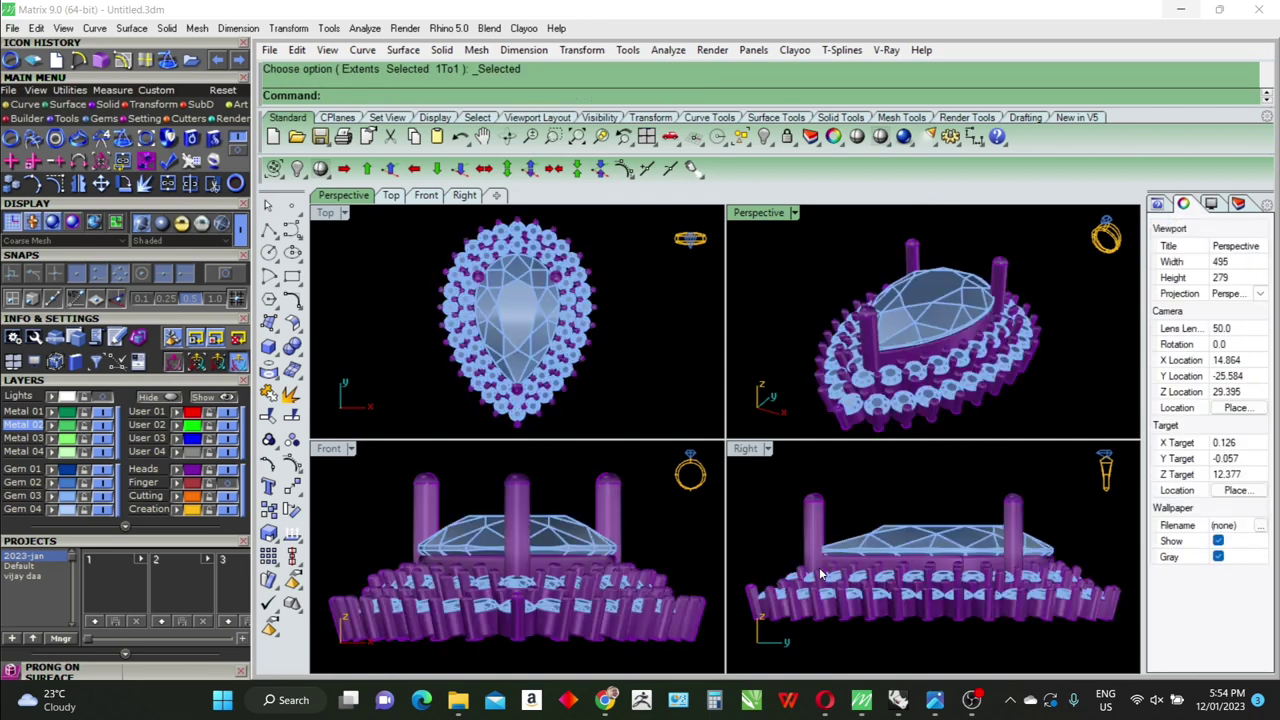
double_click(773, 213)
mouse_move(1006, 445)
right_mouse_down()
mouse_move(869, 381)
mouse_move(978, 399)
mouse_move(925, 542)
mouse_move(790, 304)
mouse_move(904, 428)
right_mouse_up()
Select everything and group the whole pear head assembly
key("ctrl+a")
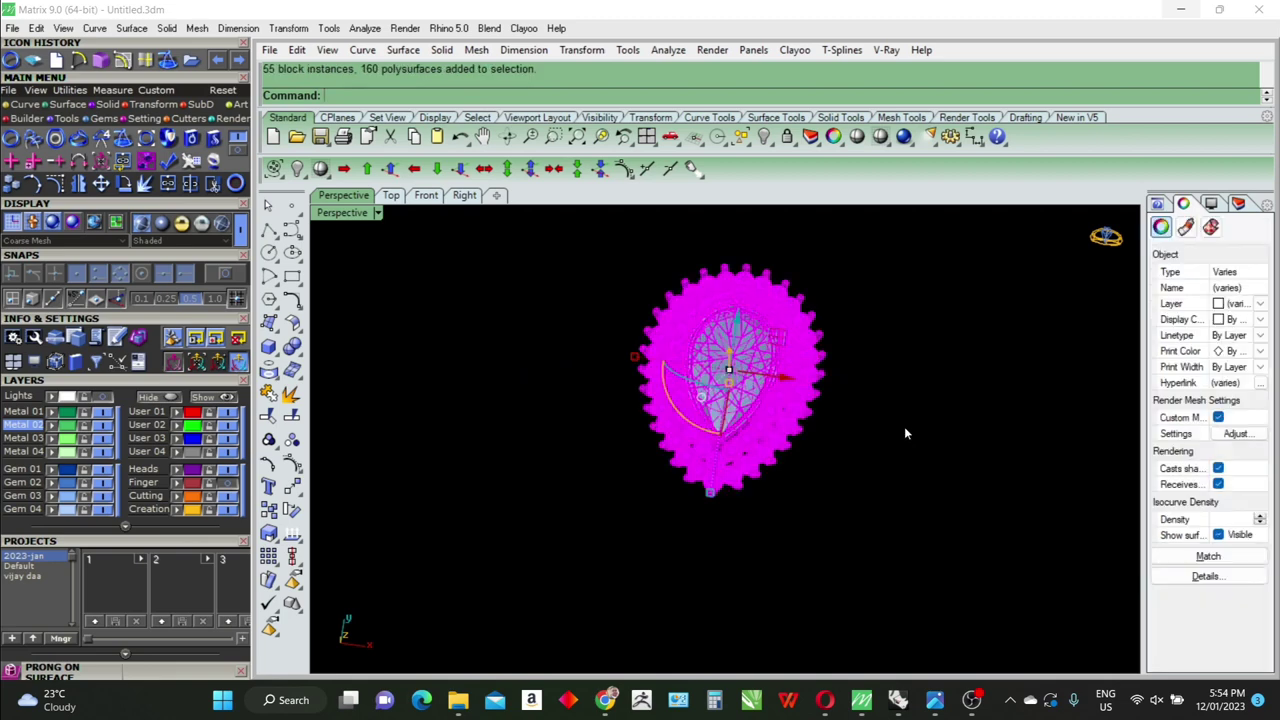
key("ctrl+g")
key("Escape")
Turn on the Finger layer's finger-size circle and bring up the reference ring photo
right_click_drag(874, 494, 860, 520)
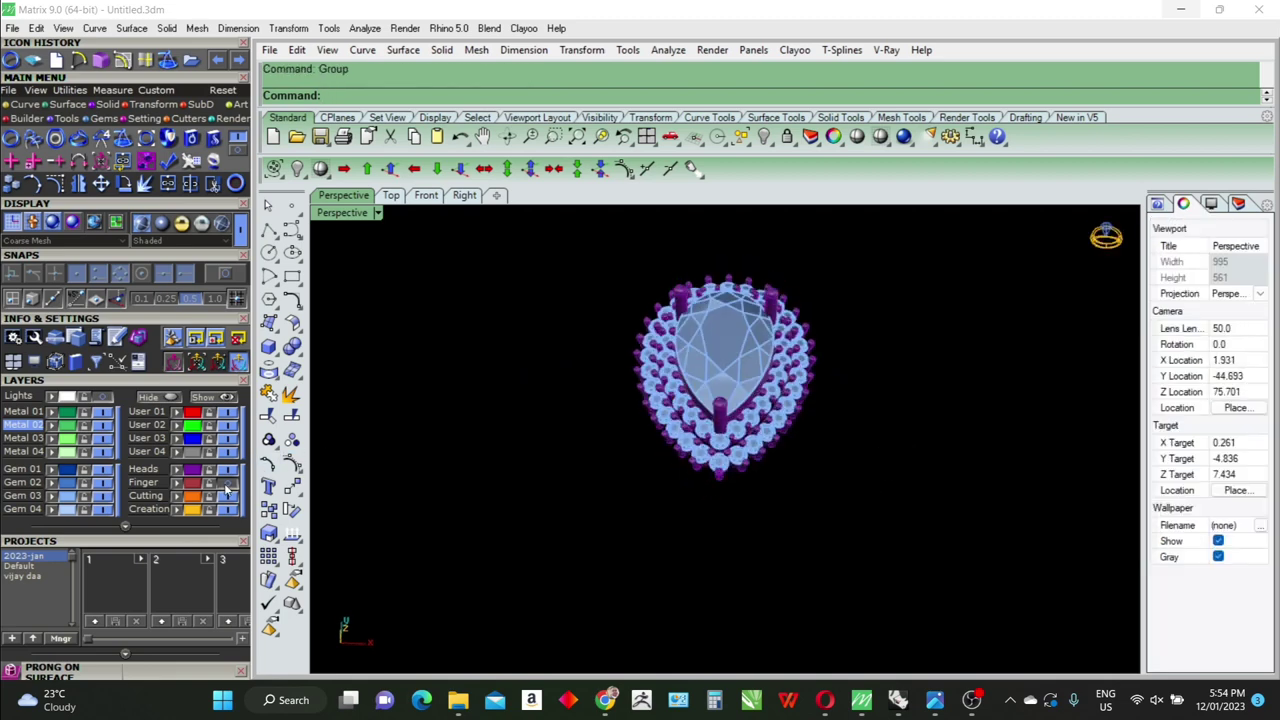
left_click(229, 483)
right_click_drag(811, 556, 826, 423)
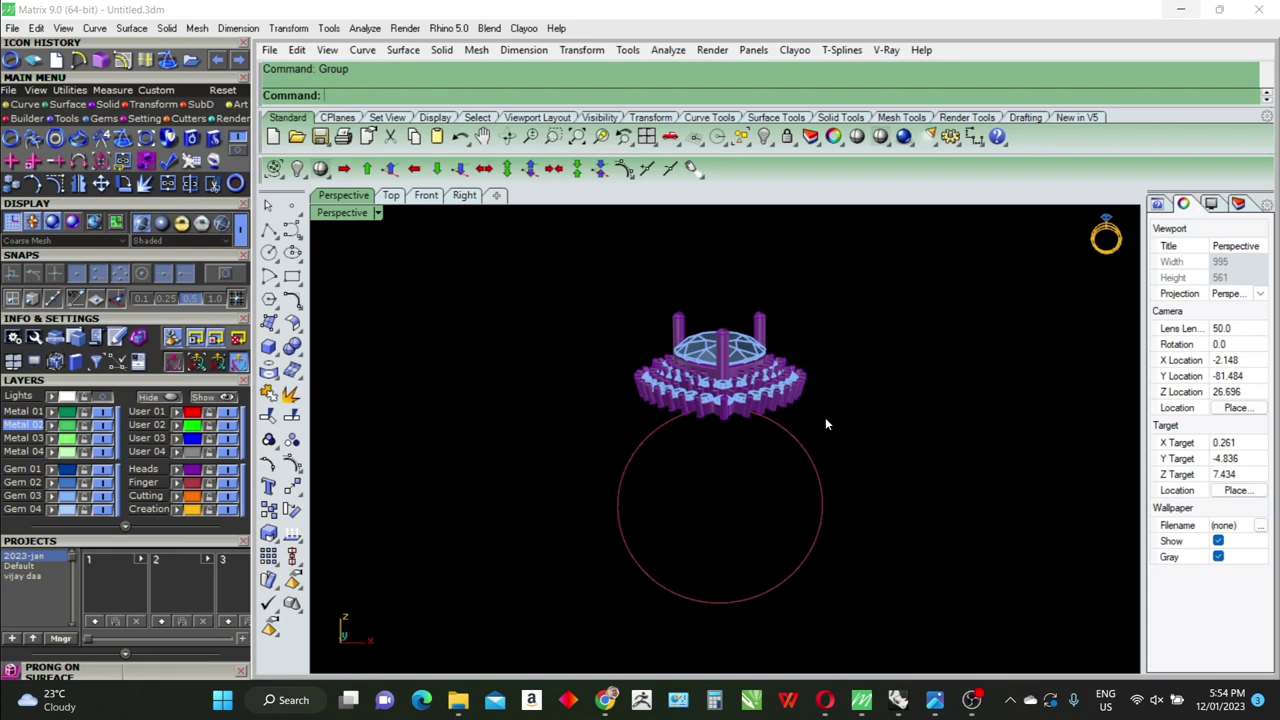
mouse_move(825, 424)
right_mouse_down()
mouse_move(823, 525)
mouse_move(886, 557)
right_mouse_up()
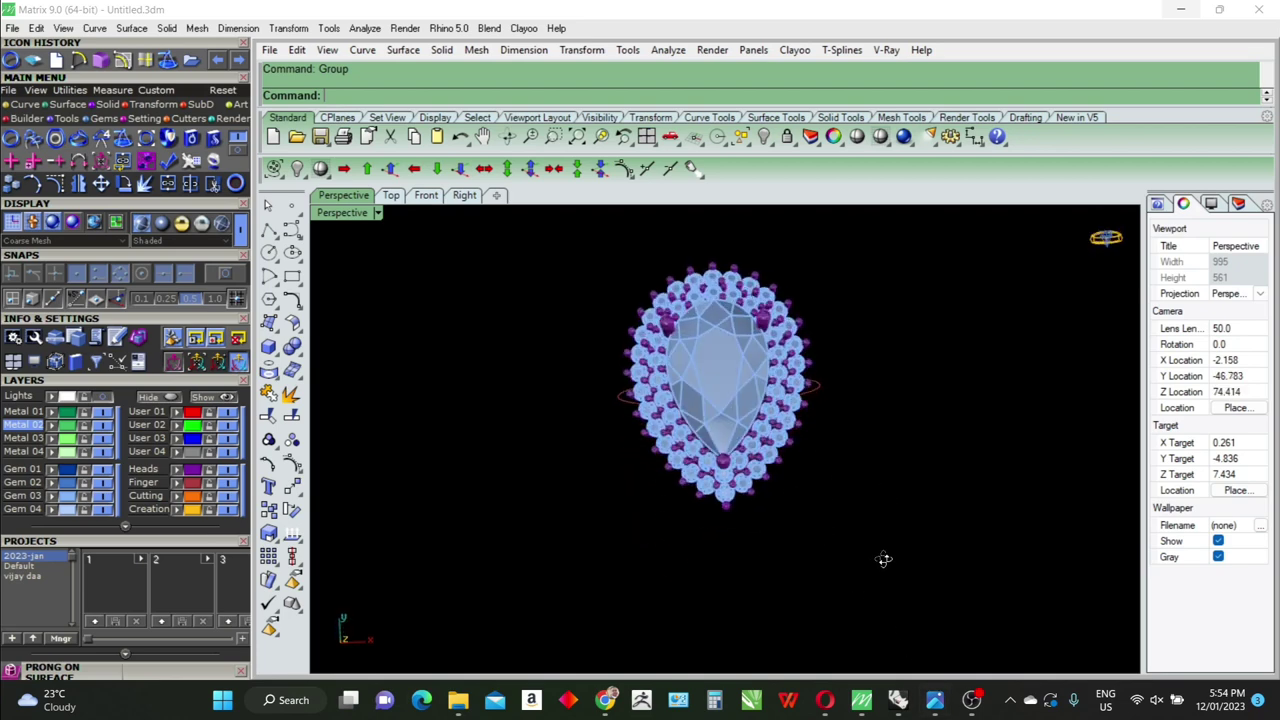
left_click(935, 700)
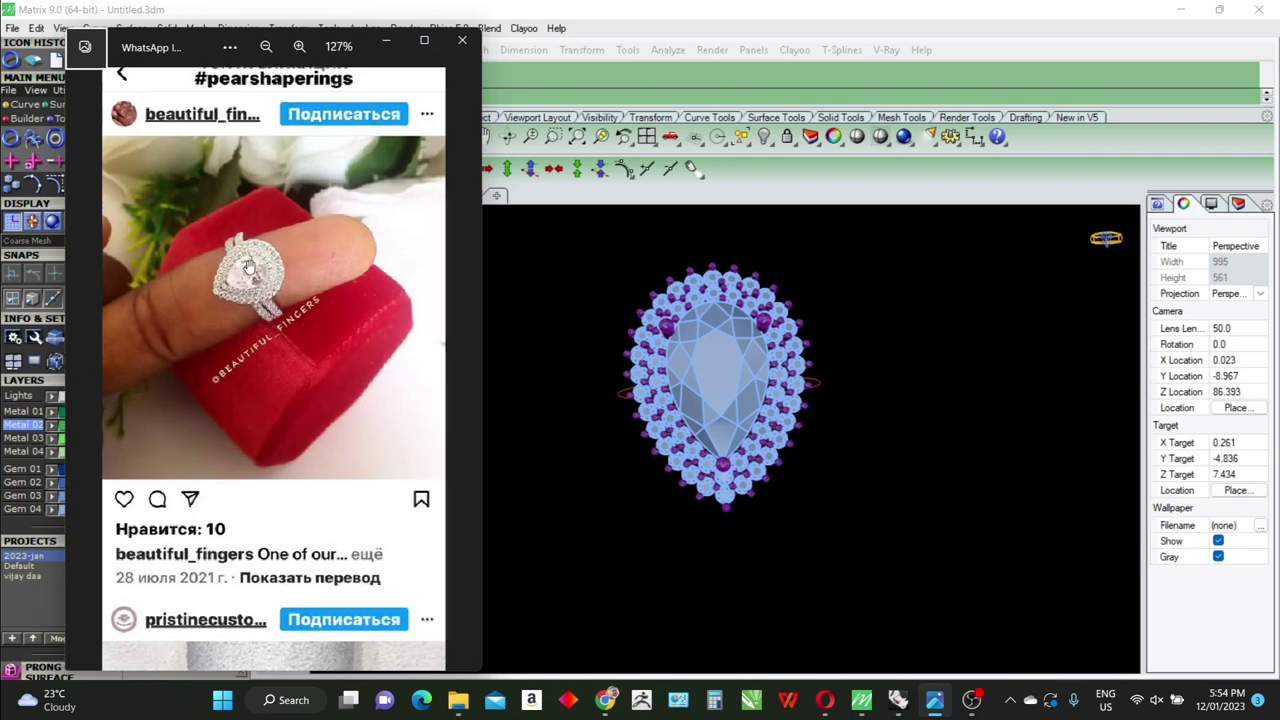
scroll(248, 268, "up", 3)
scroll(248, 270, "up", 3)
scroll(248, 272, "up", 1)
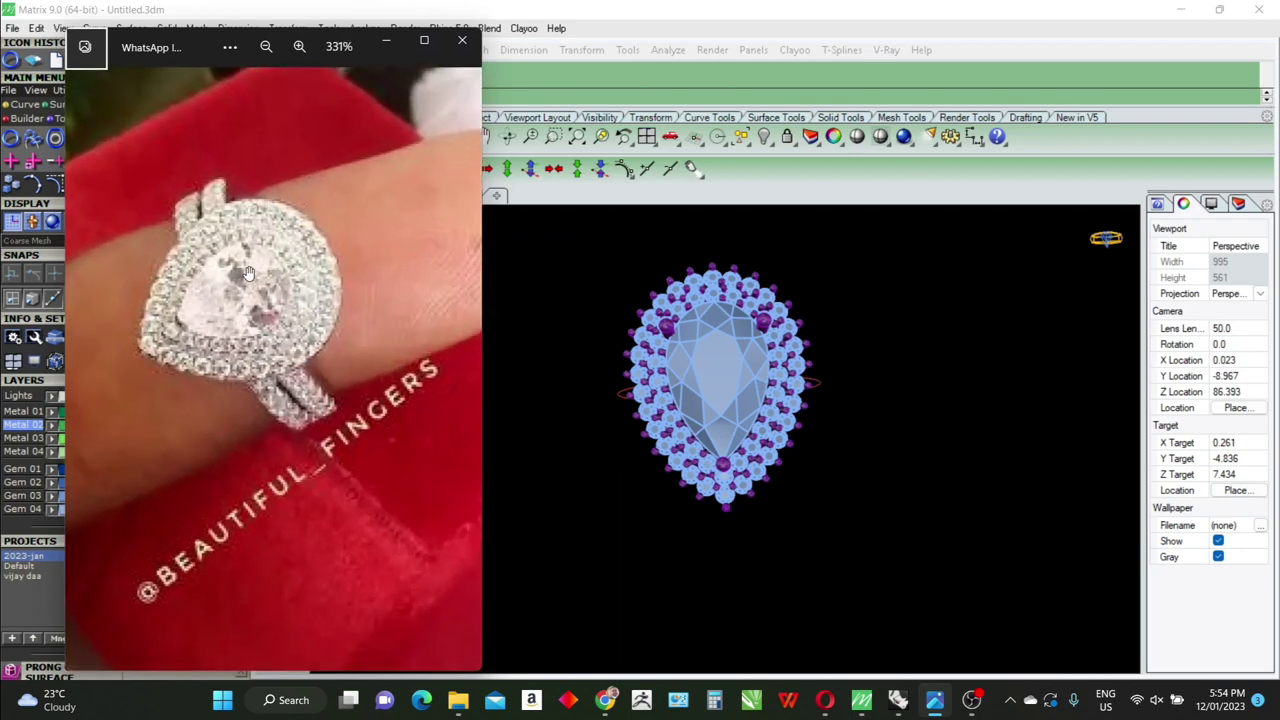
left_click(389, 43)
right_click_drag(774, 509, 773, 343)
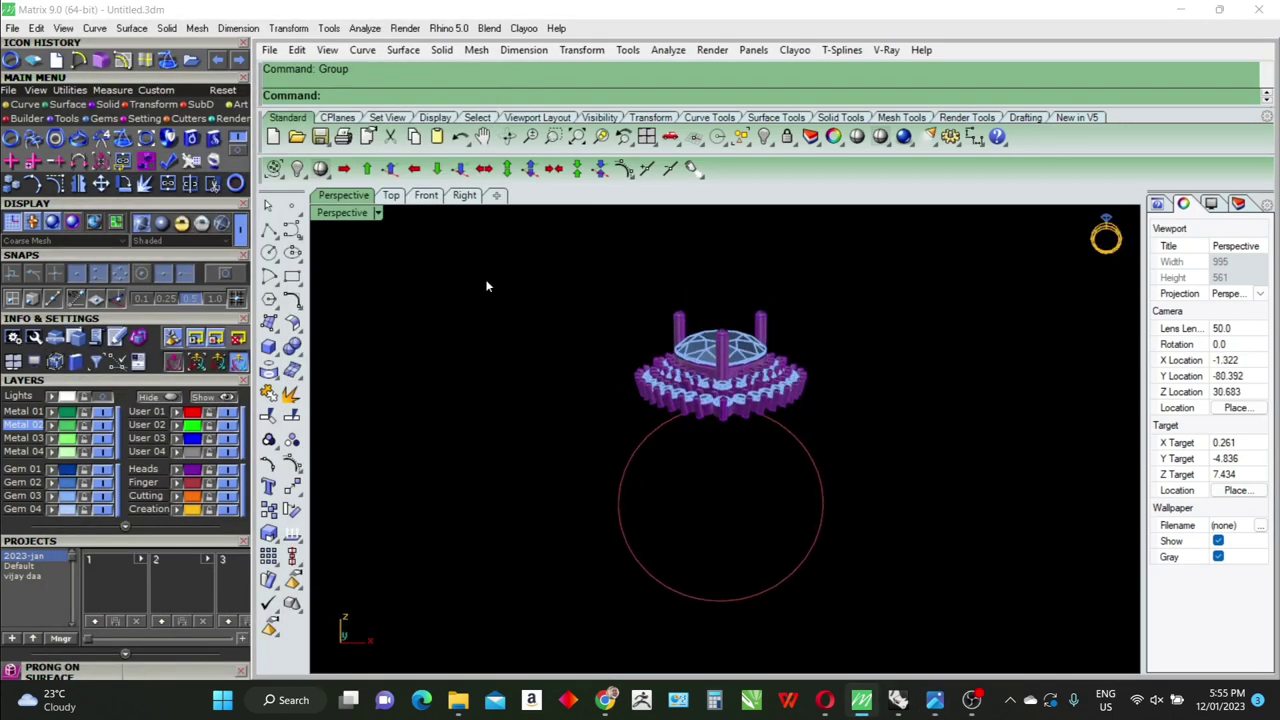
Maximize the Front view and window-select the whole ring head assembly
double_click(345, 213)
right_click_drag(588, 527, 586, 482)
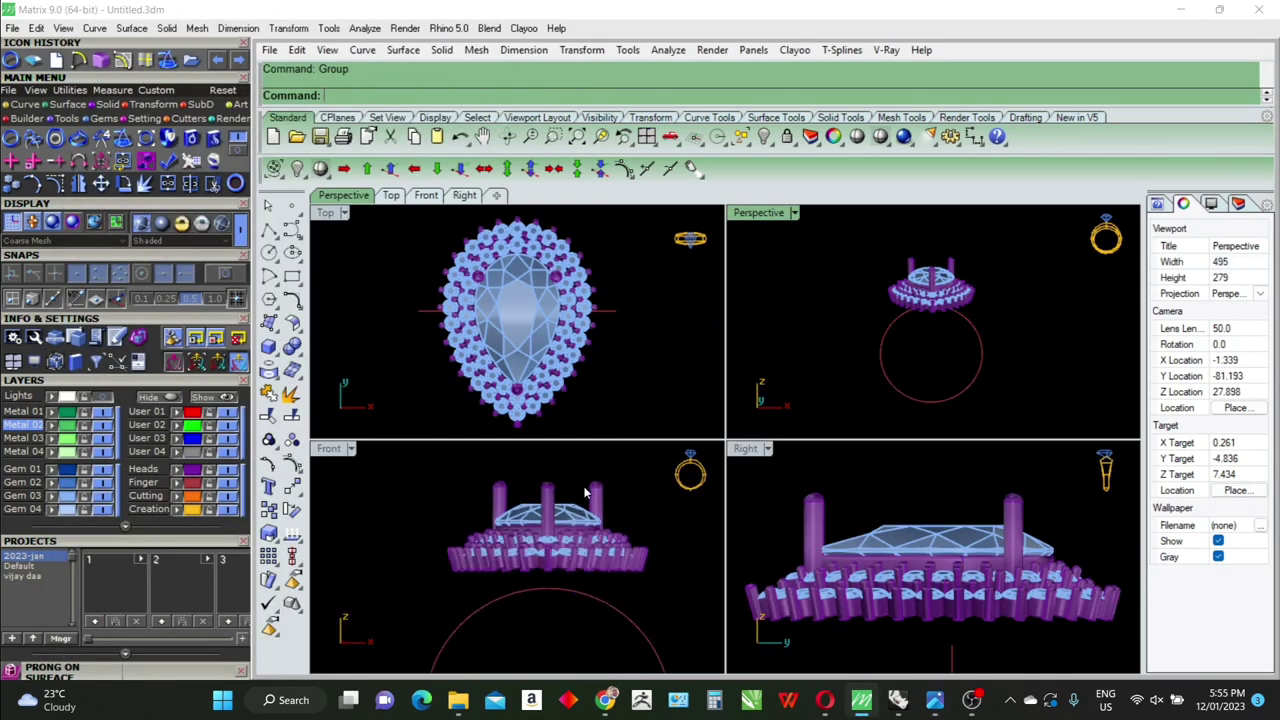
left_click(604, 567)
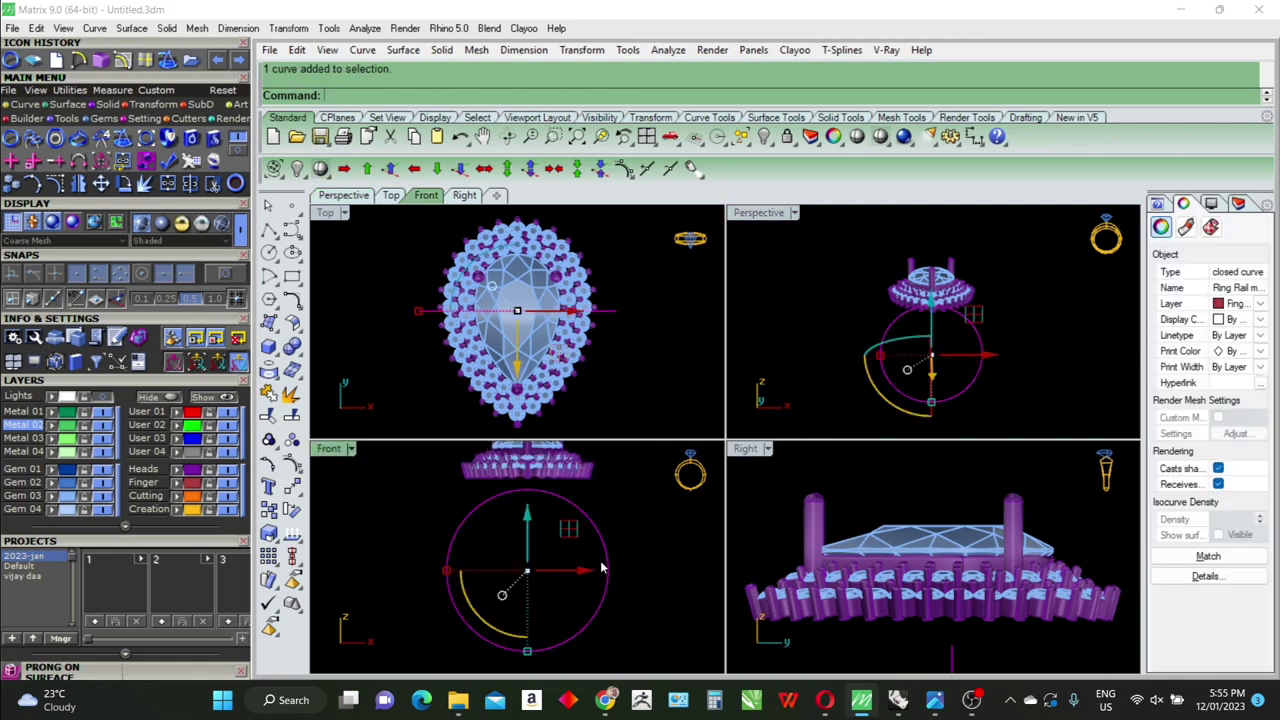
double_click(342, 450)
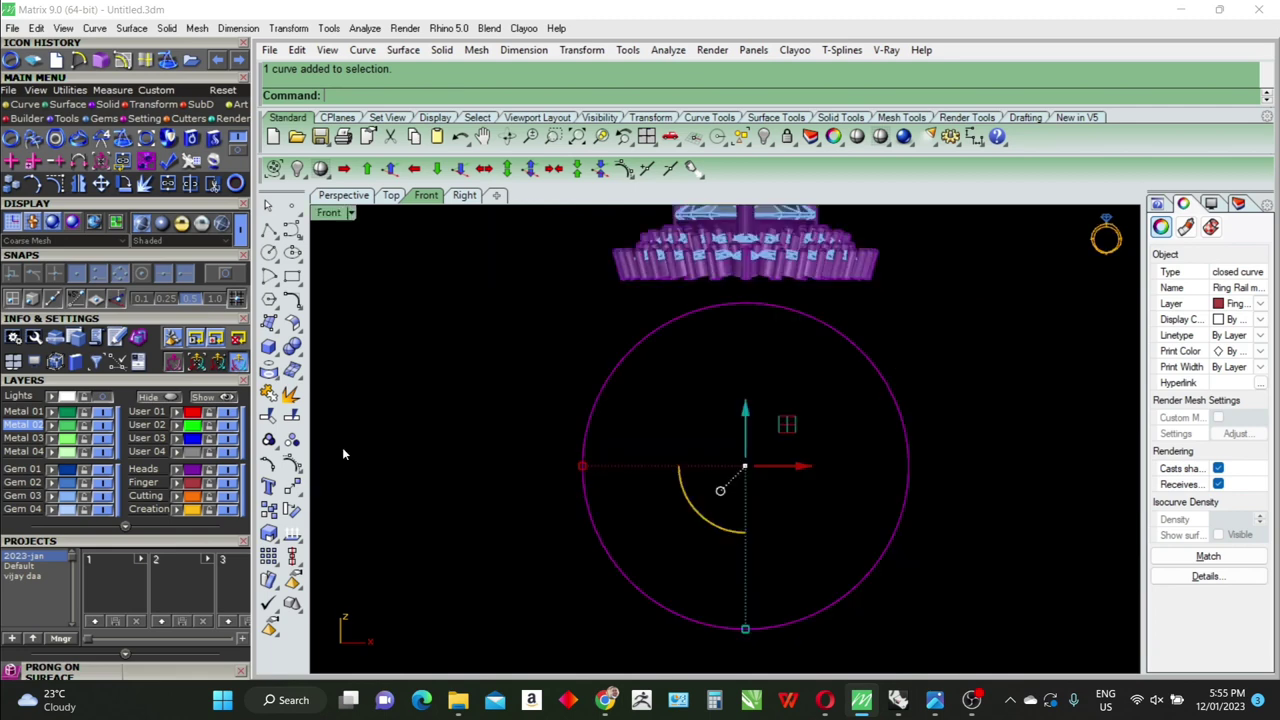
left_click(776, 404)
mouse_move(776, 404)
right_mouse_down()
mouse_move(806, 414)
mouse_move(762, 497)
right_mouse_up()
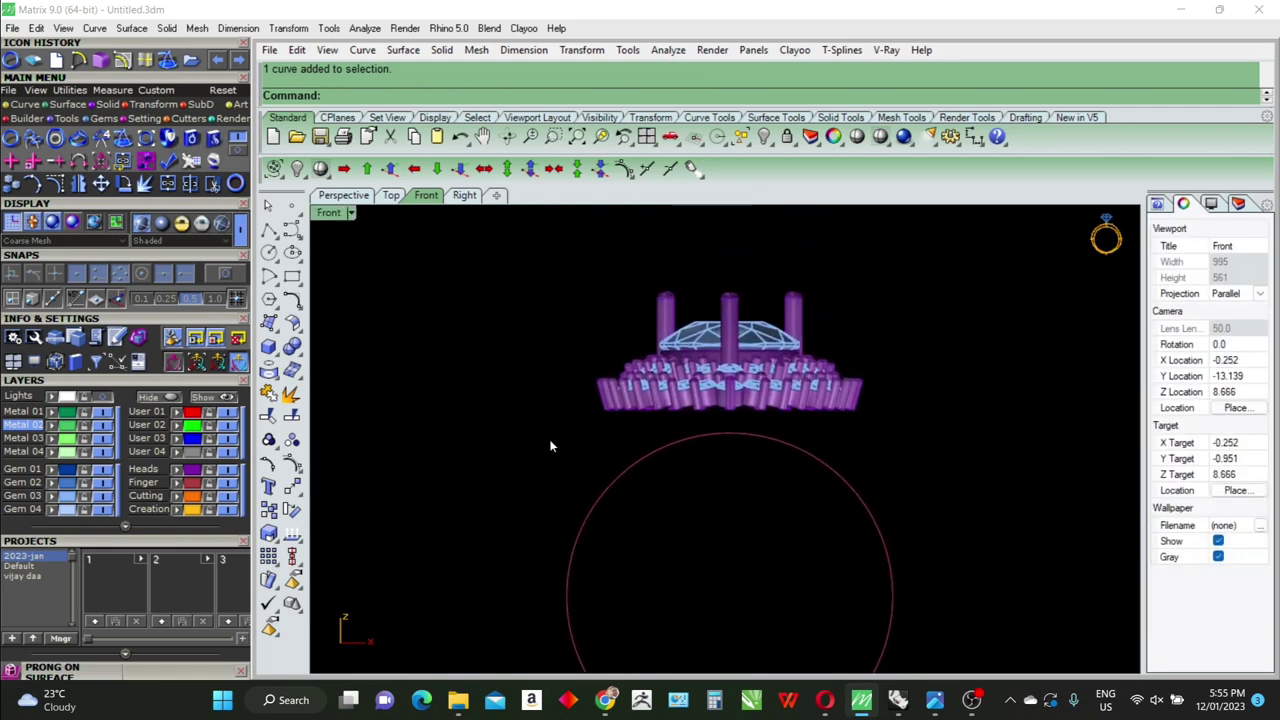
left_click_drag(550, 442, 1004, 240)
scroll(784, 411, "up", 2)
Move the selected pear head up by 0.2 above the ring shank
key("m")
key("Return")
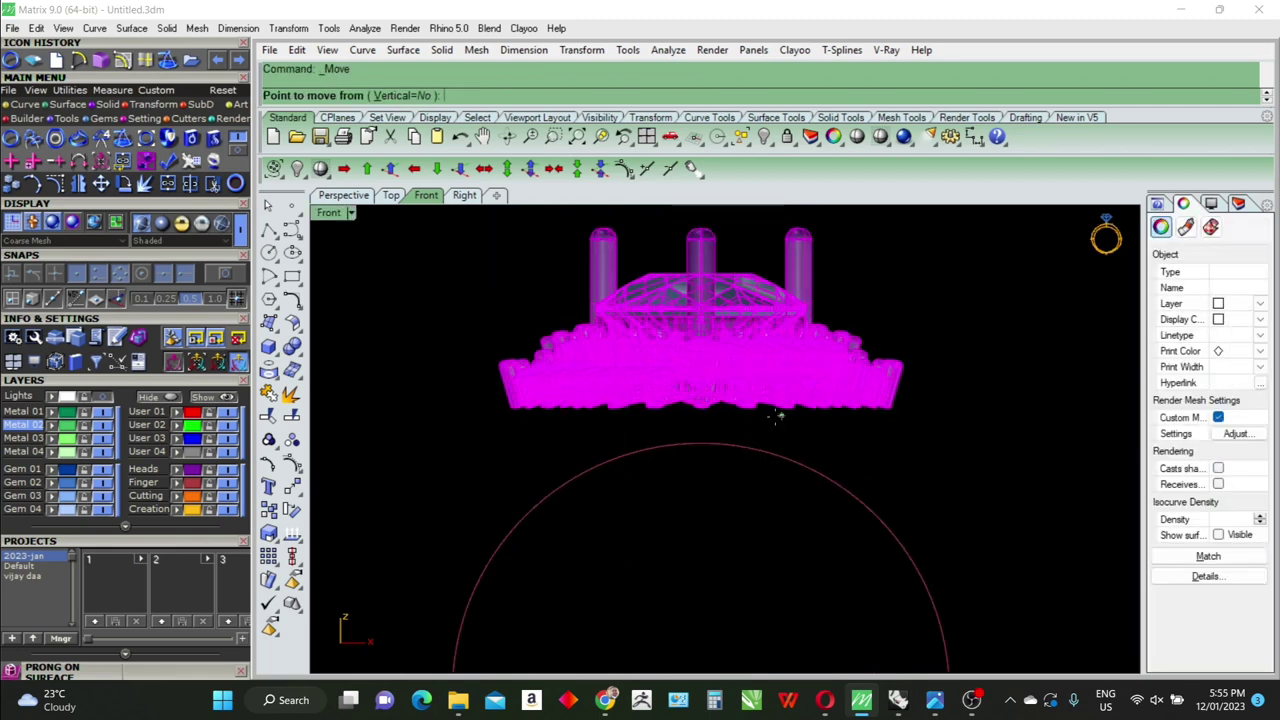
scroll(785, 416, "up", 2)
left_click(810, 432)
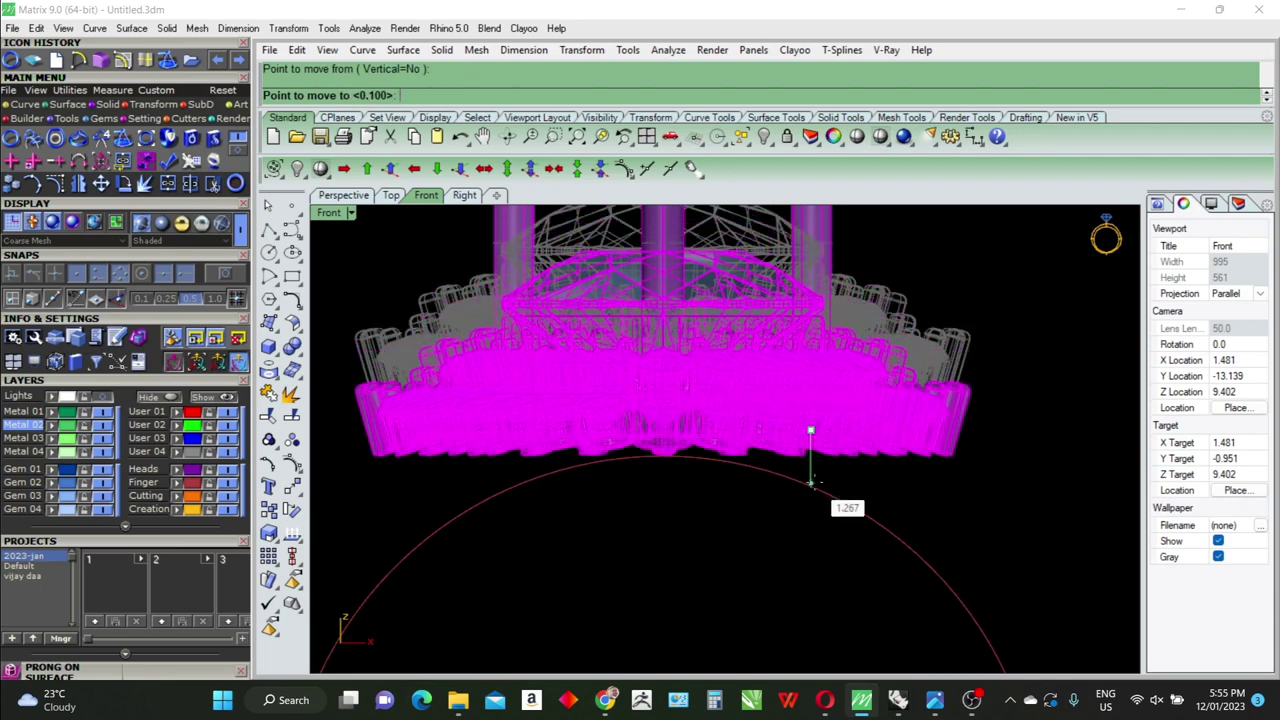
left_click(810, 484)
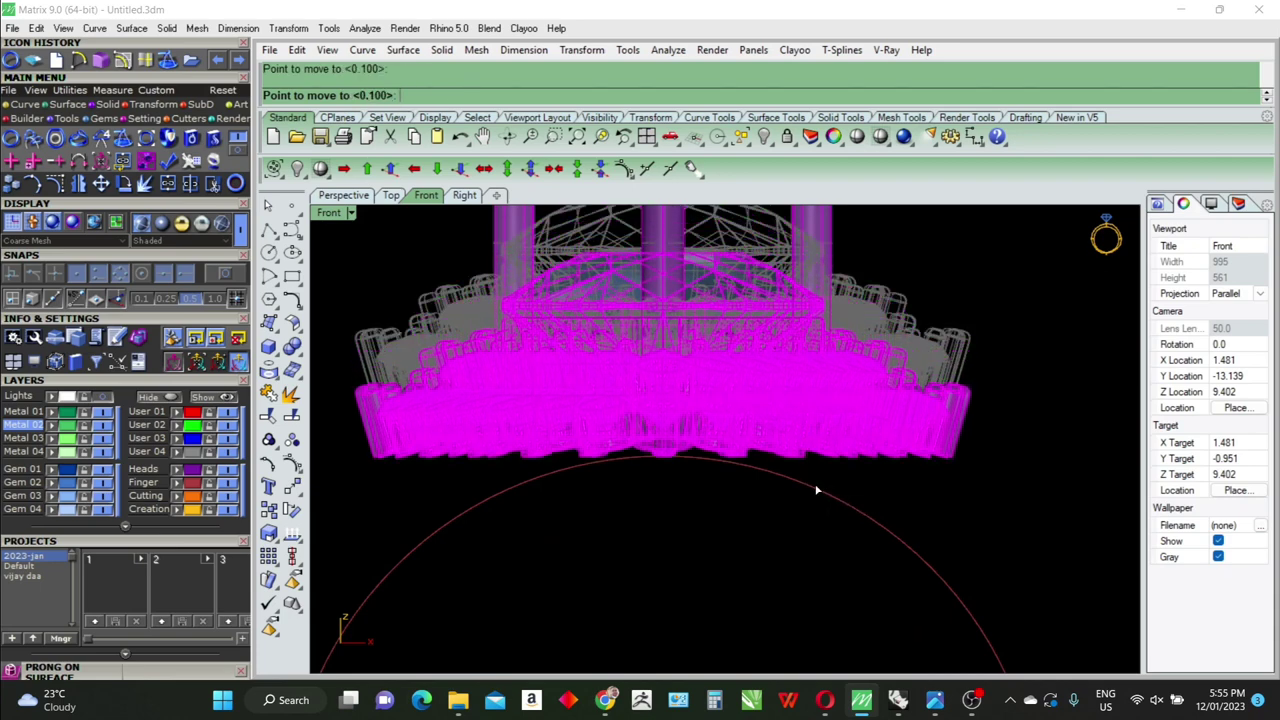
key("Return")
left_click(815, 568)
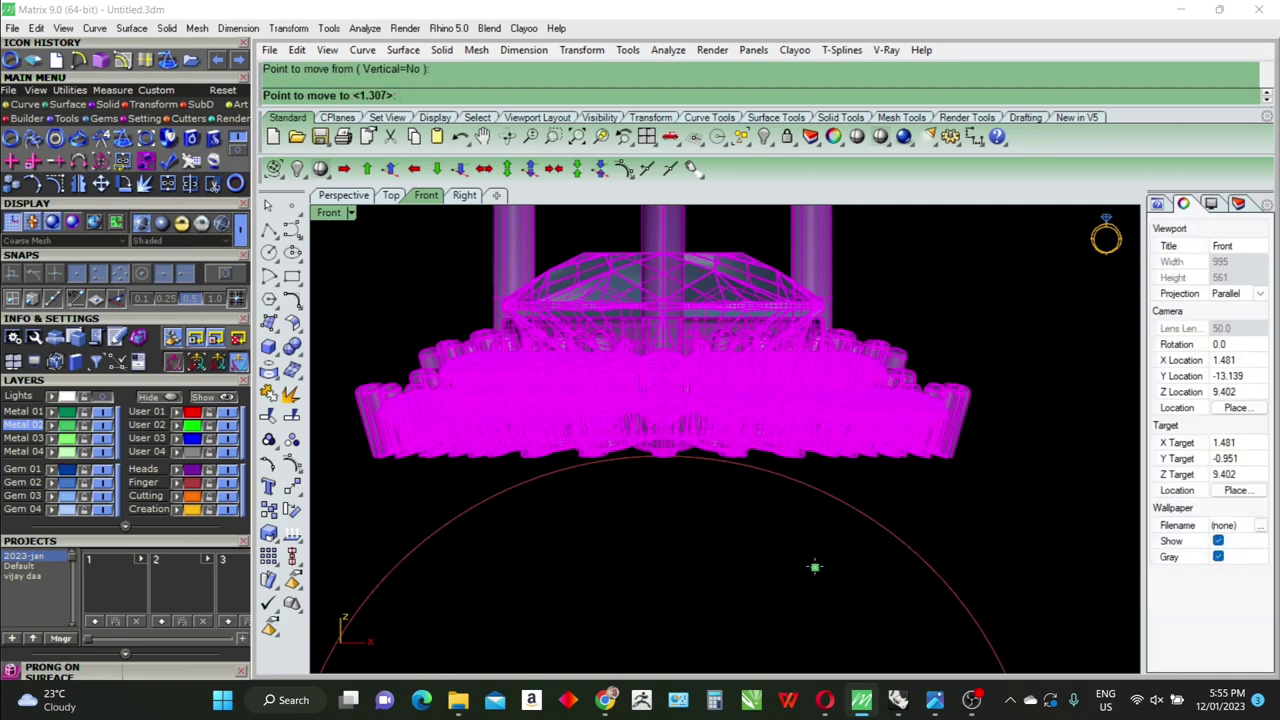
type(".5")
key("Return")
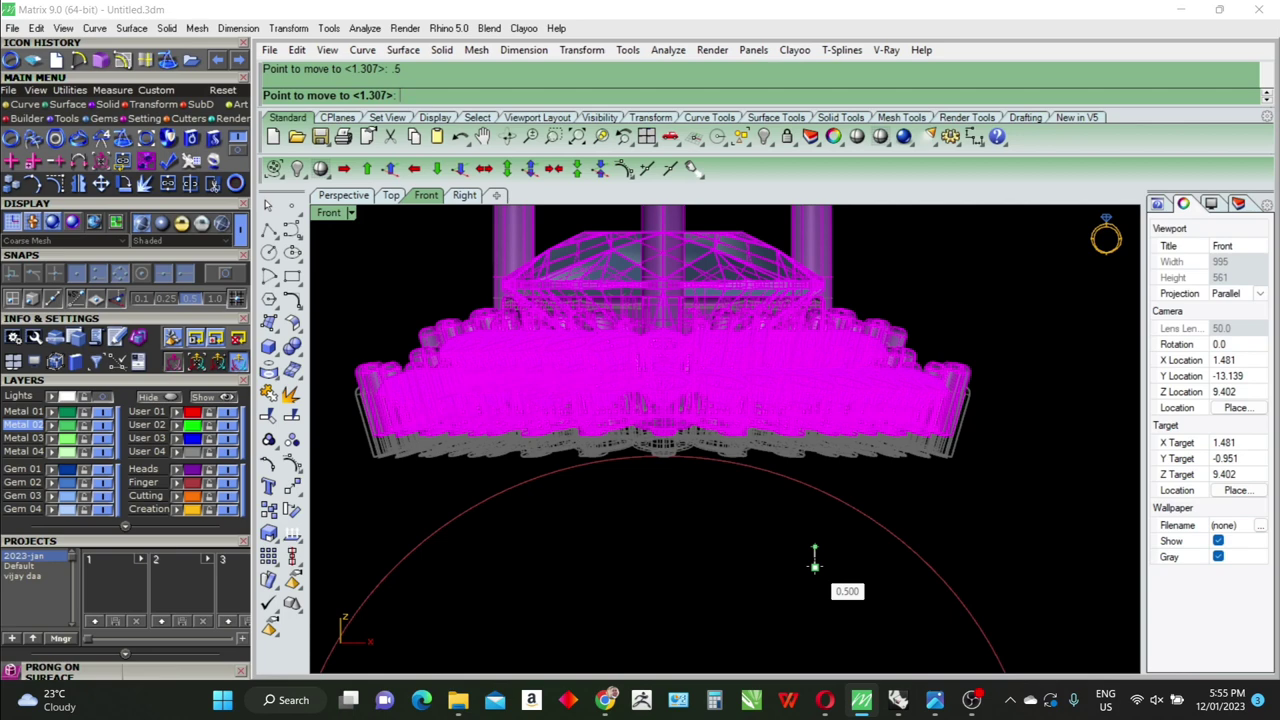
type(".2")
key("Return")
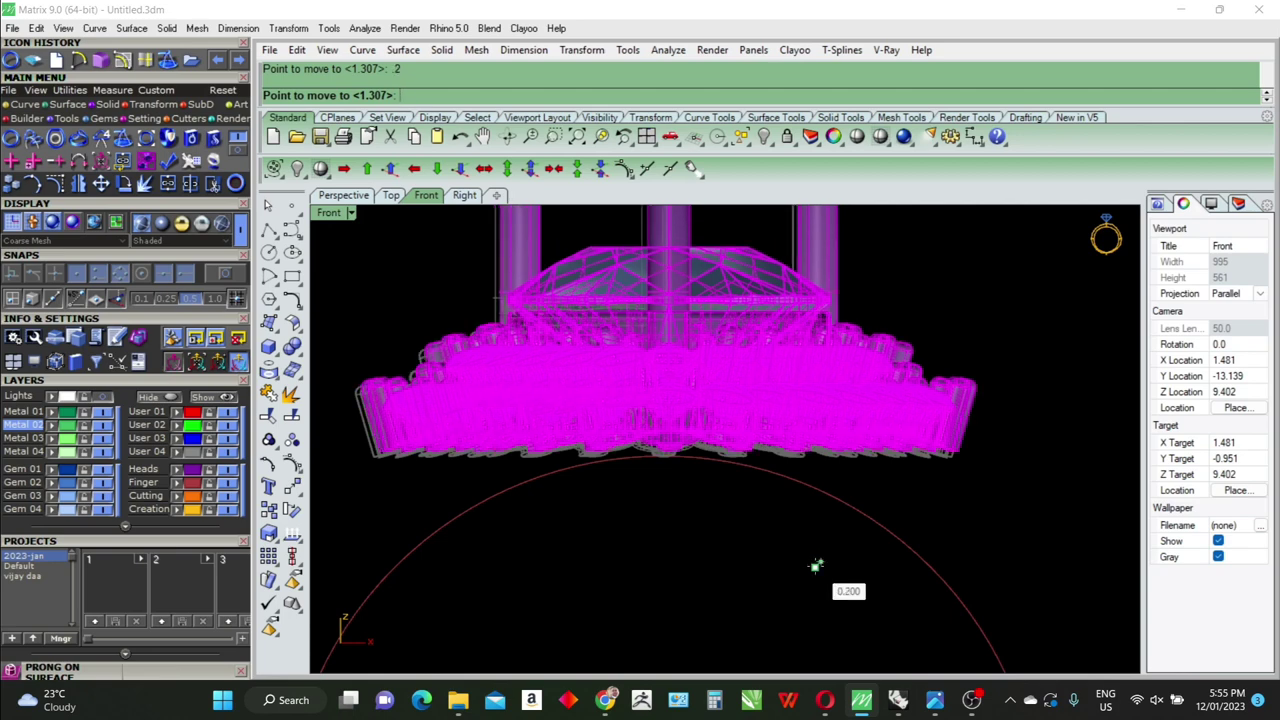
left_click(810, 536)
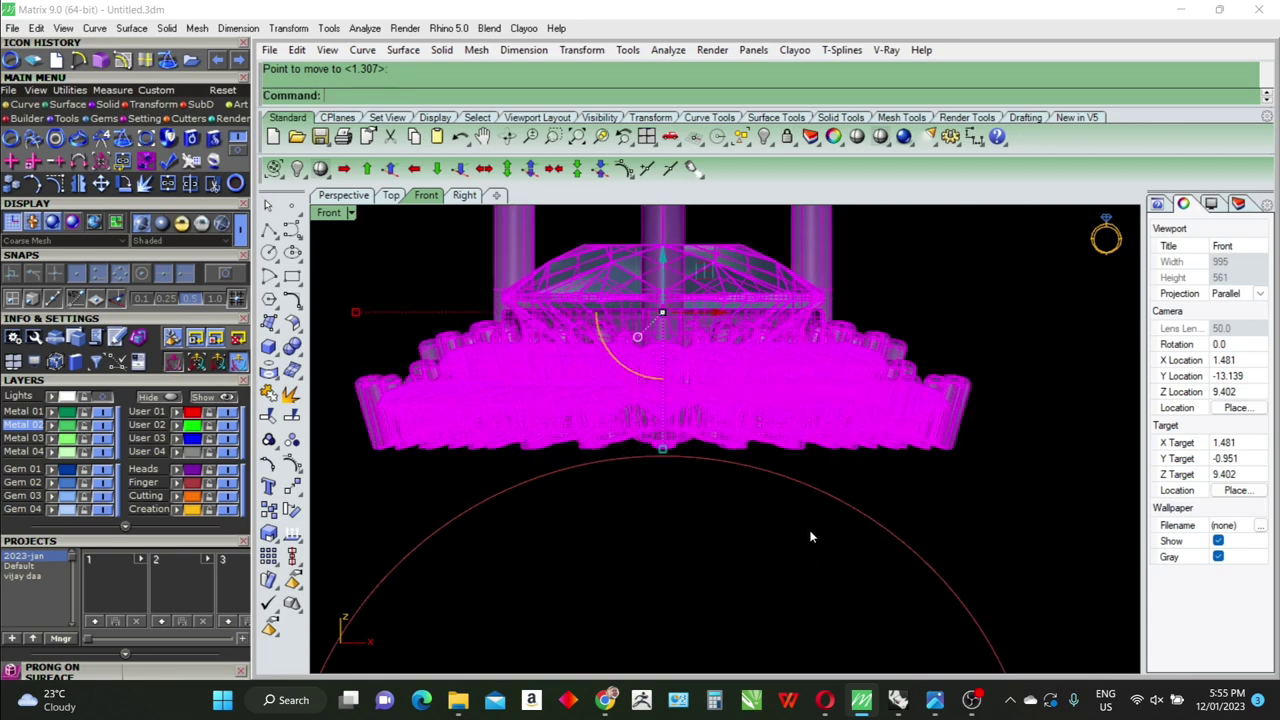
Clear the selection and show the Perspective view full size
scroll(992, 463, "down", 3)
scroll(992, 463, "down", 2)
key("Escape")
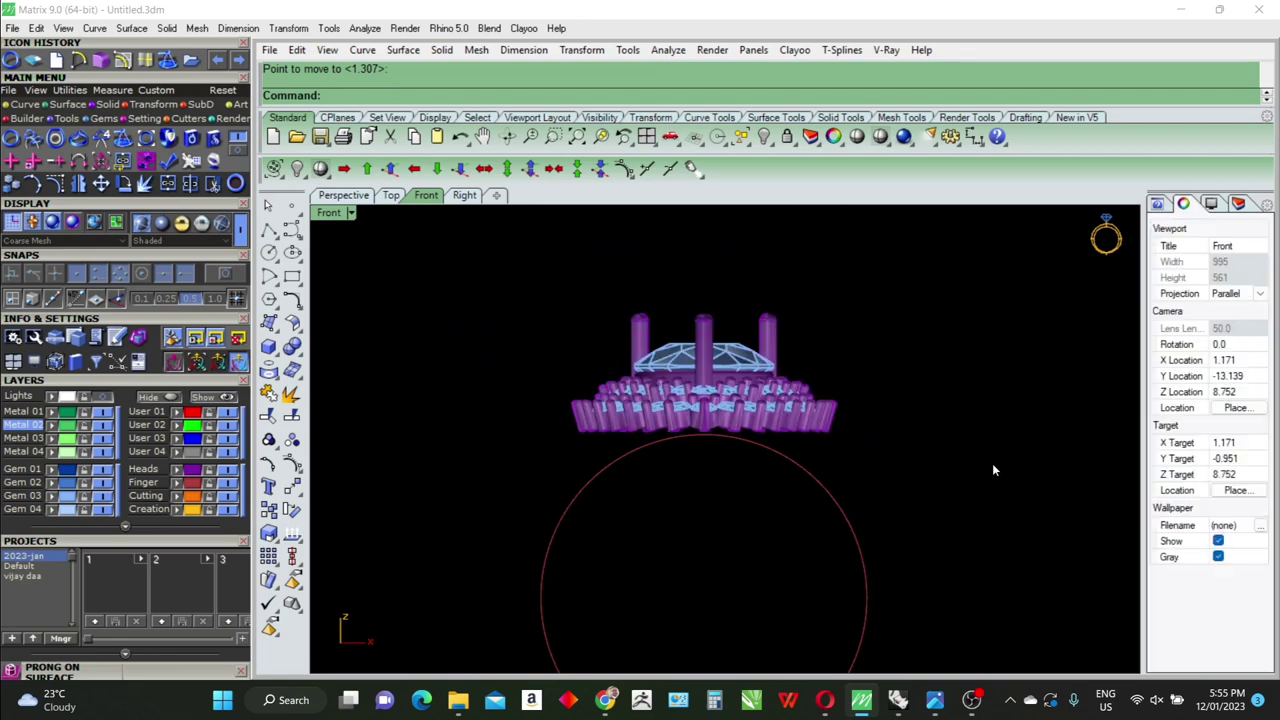
key("ctrl+F3")
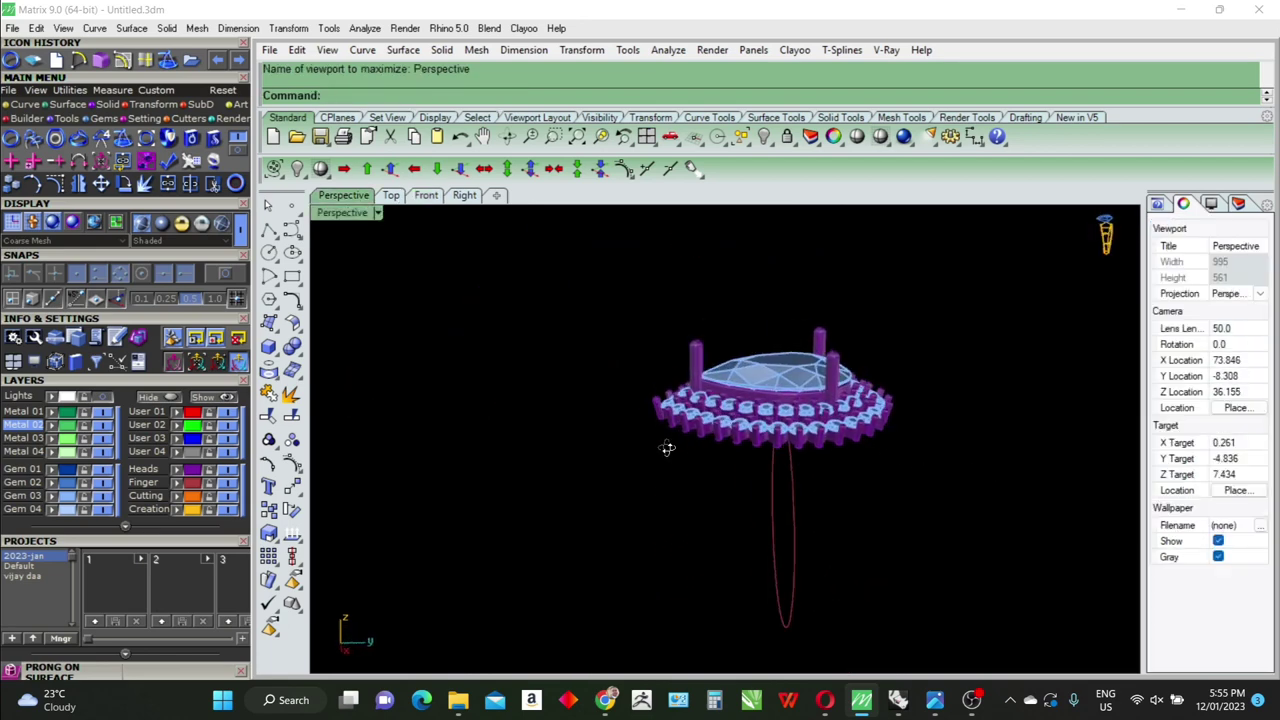
Select the ring rail circle and switch to the Top view
right_click_drag(667, 448, 880, 477)
left_click(842, 494)
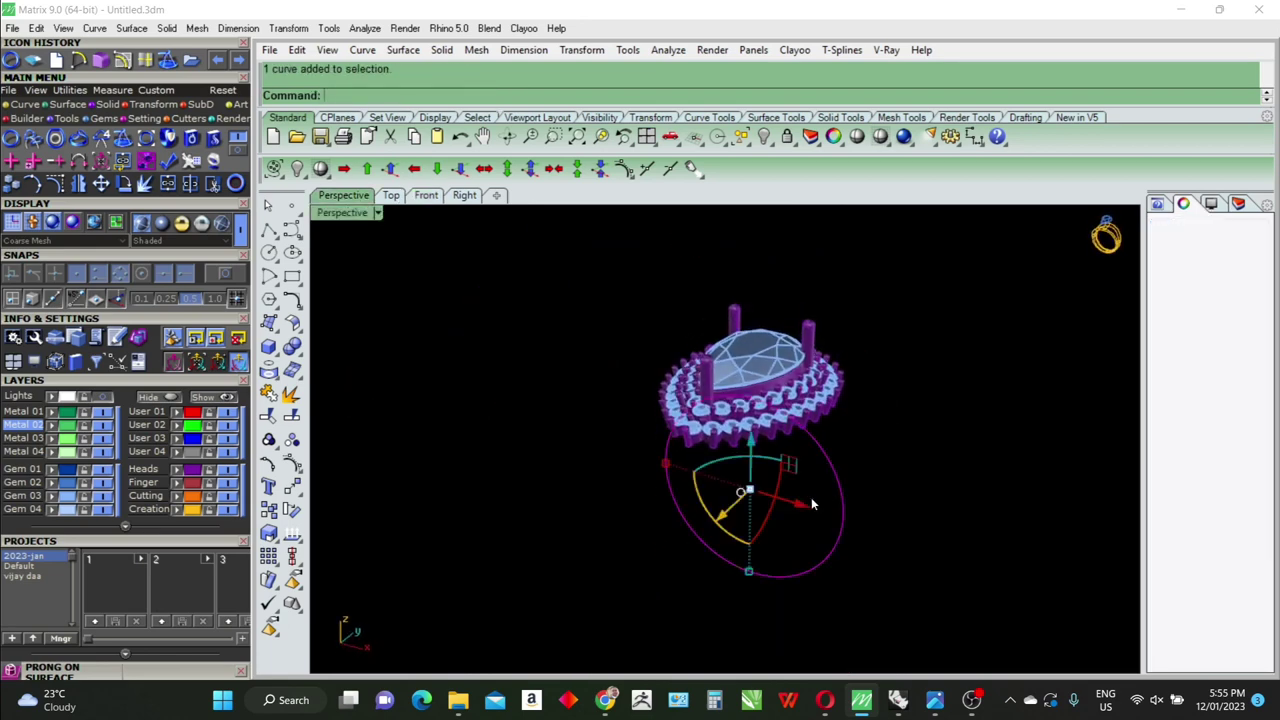
left_click(390, 196)
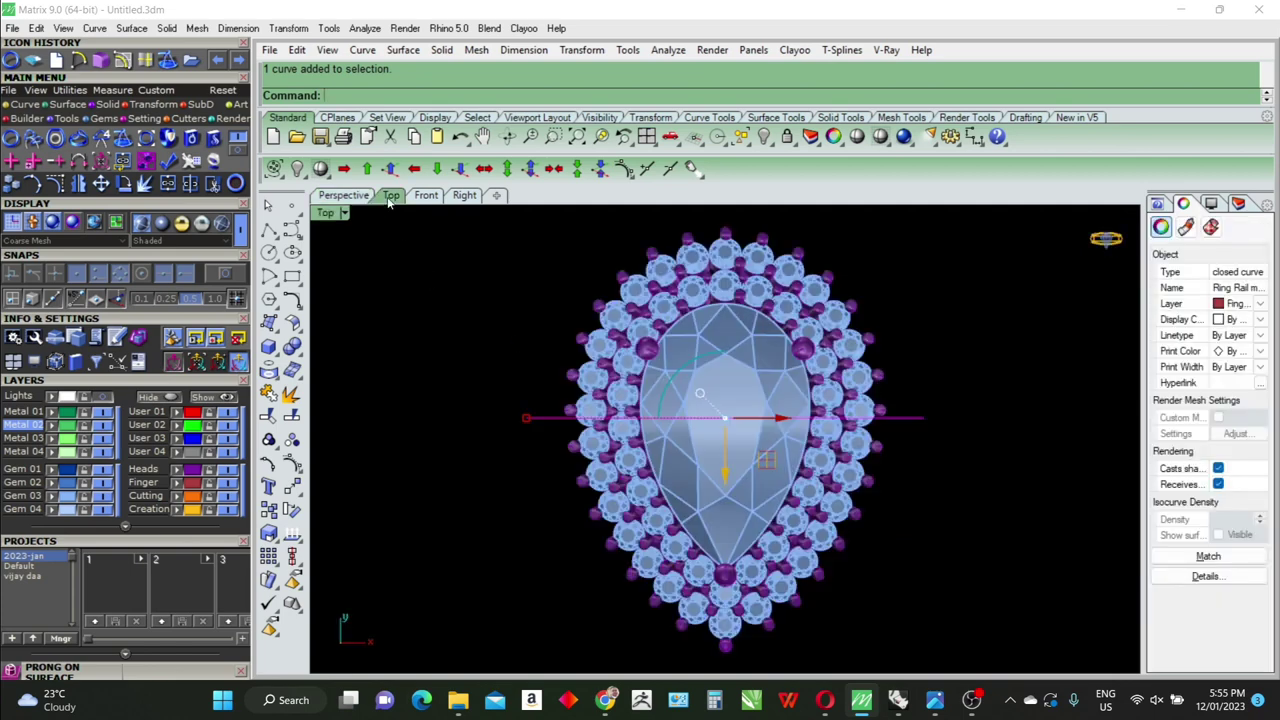
right_click_drag(981, 461, 937, 448)
type("ec")
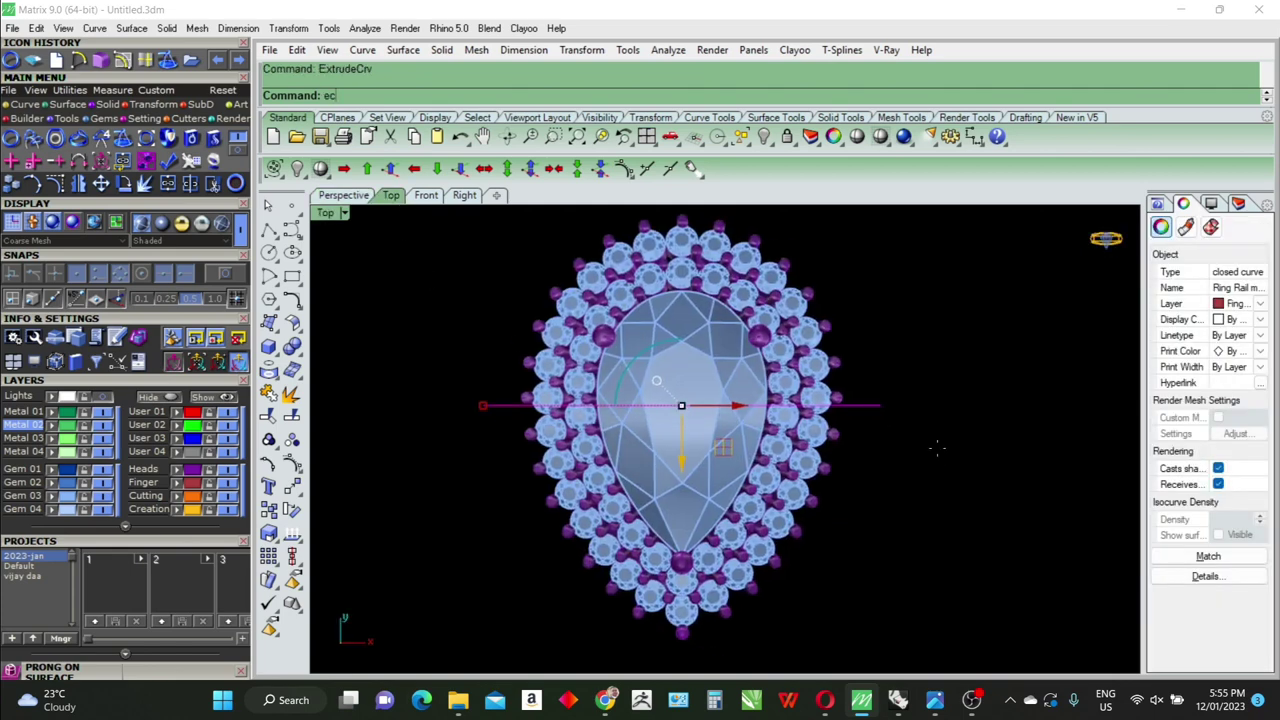
key("Return")
key("Escape")
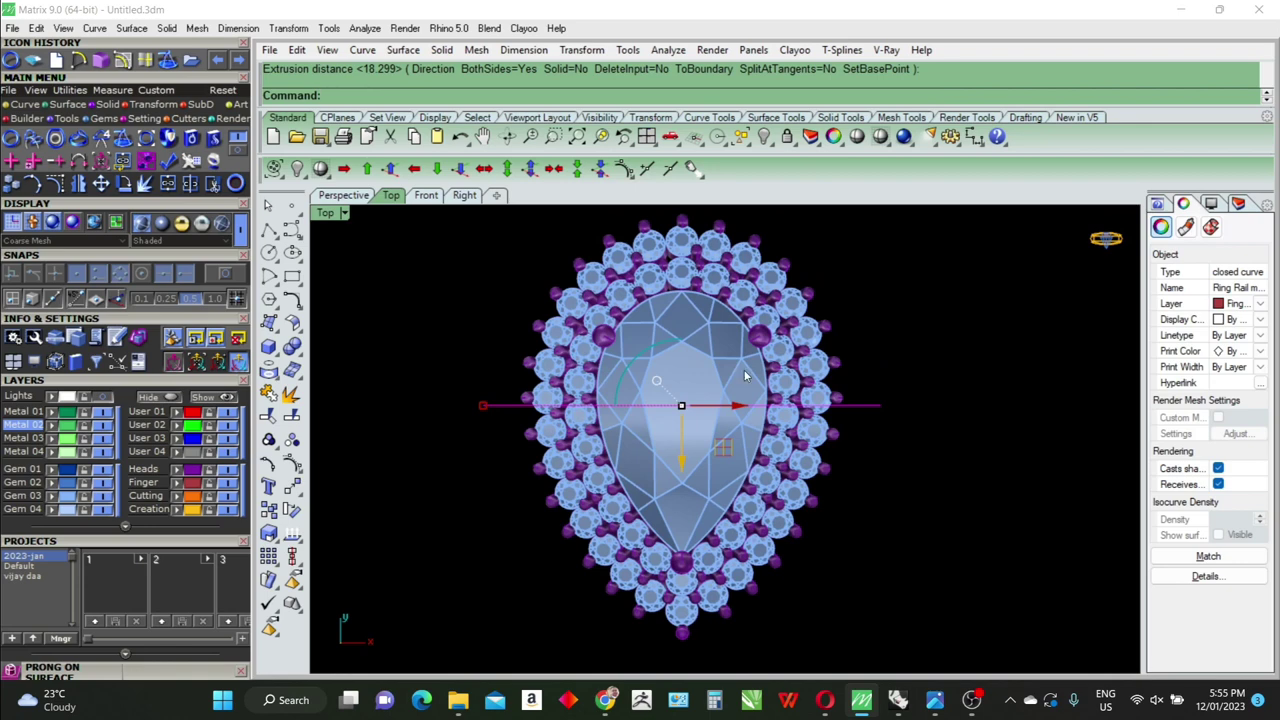
Extrude the ring rail circle 0.5 on both sides into a flat shank band
type("Rc")
key("Return")
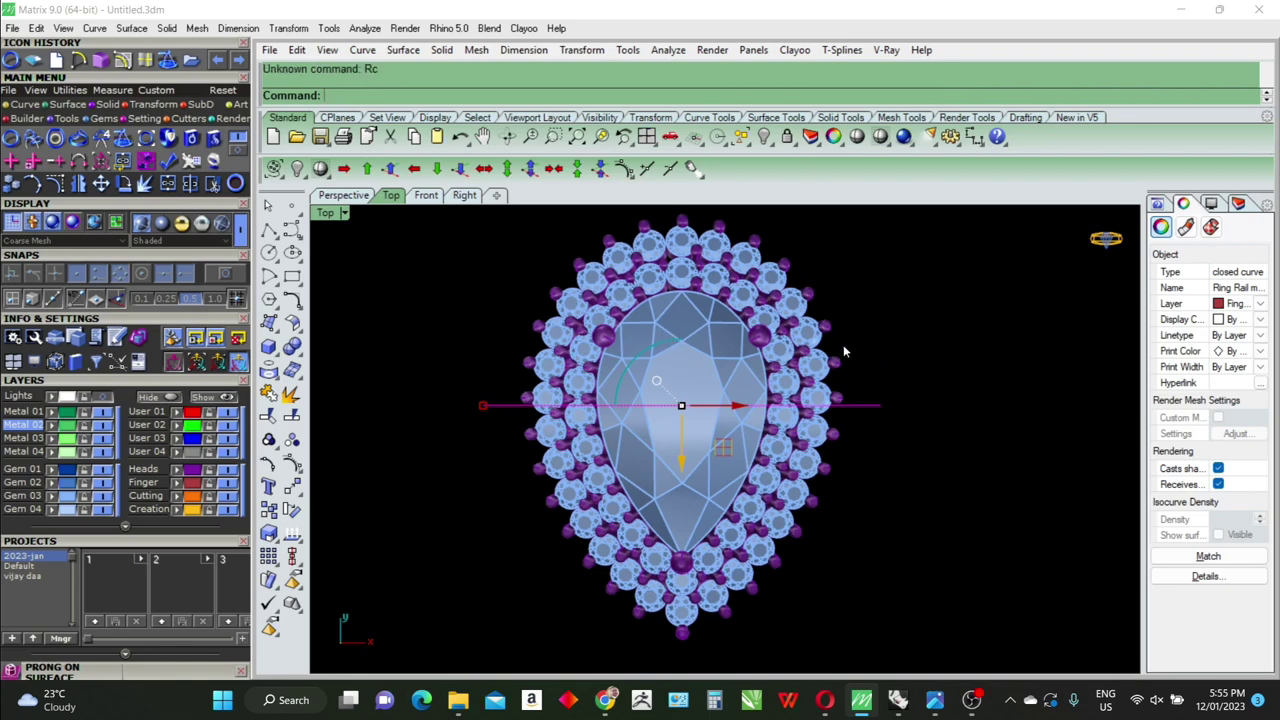
type("ec")
key("Return")
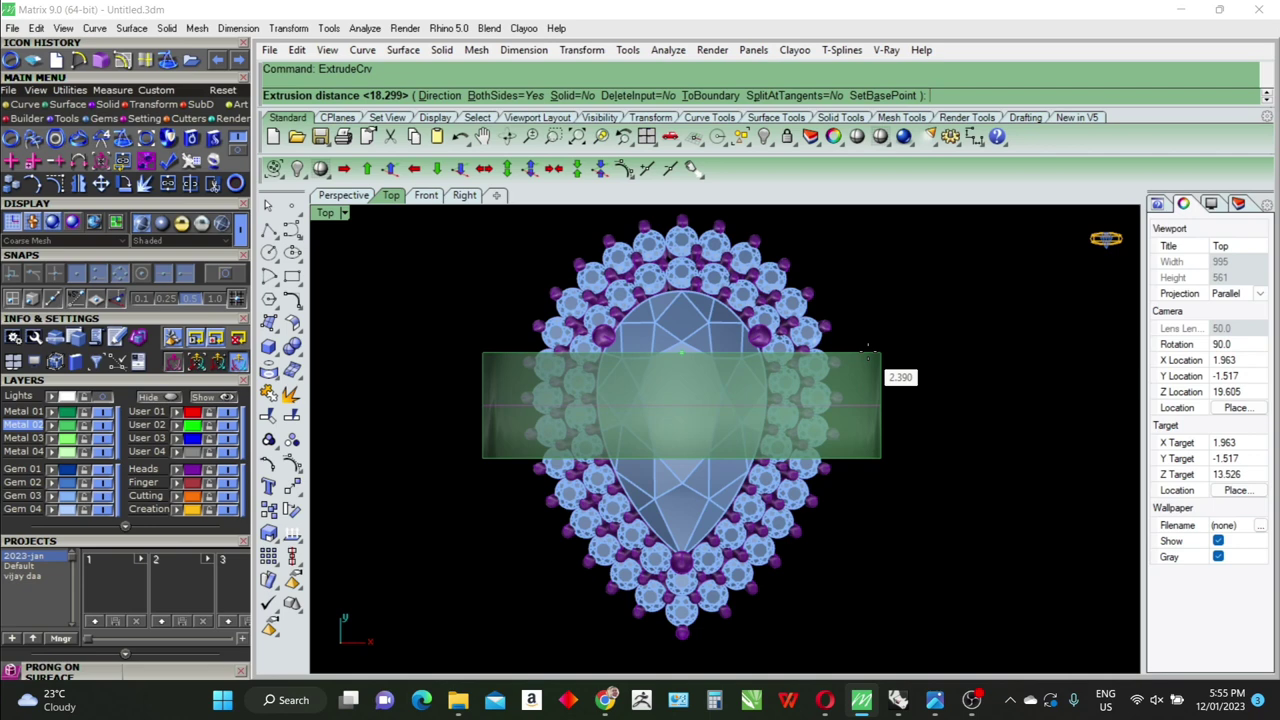
key("Return")
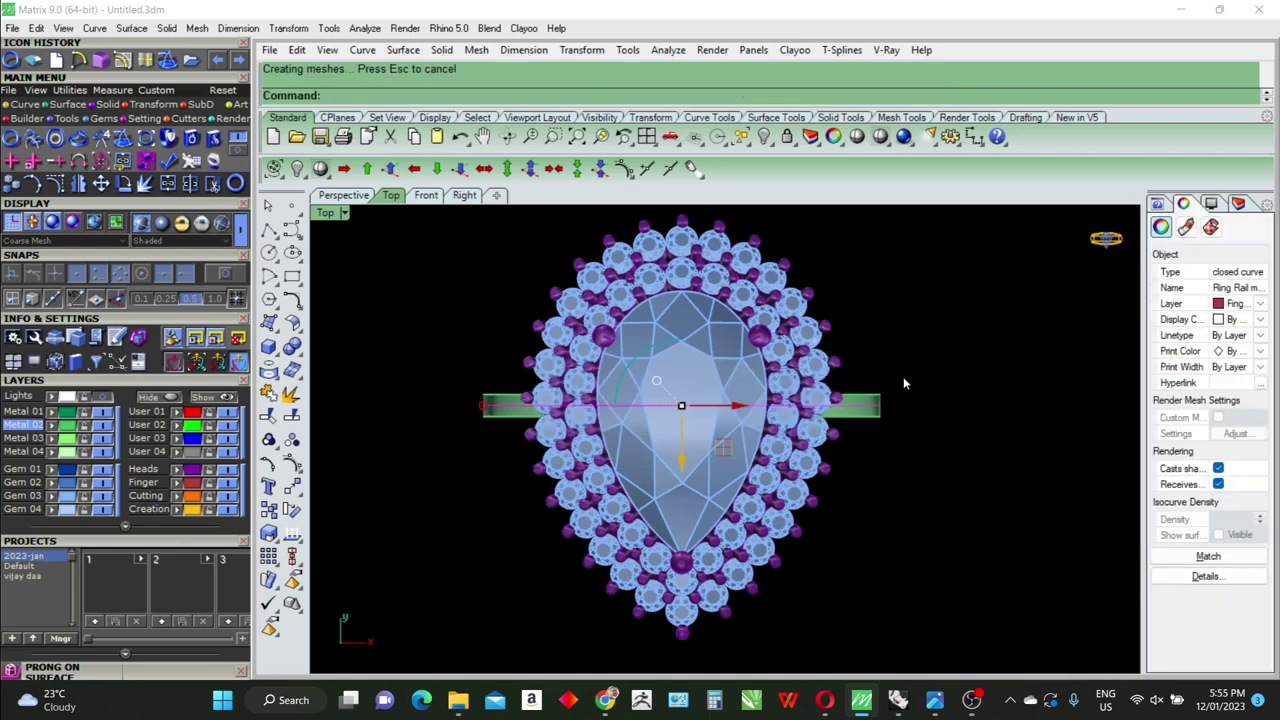
key("Return")
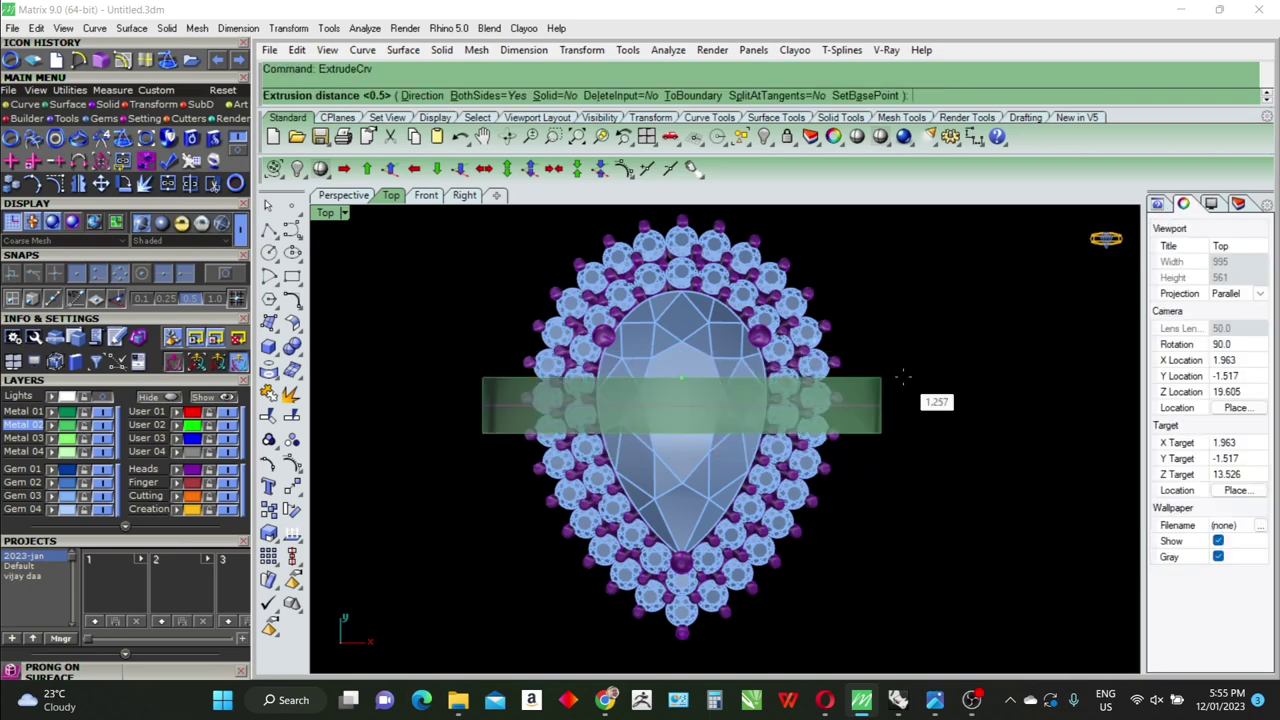
type("3")
key("Return")
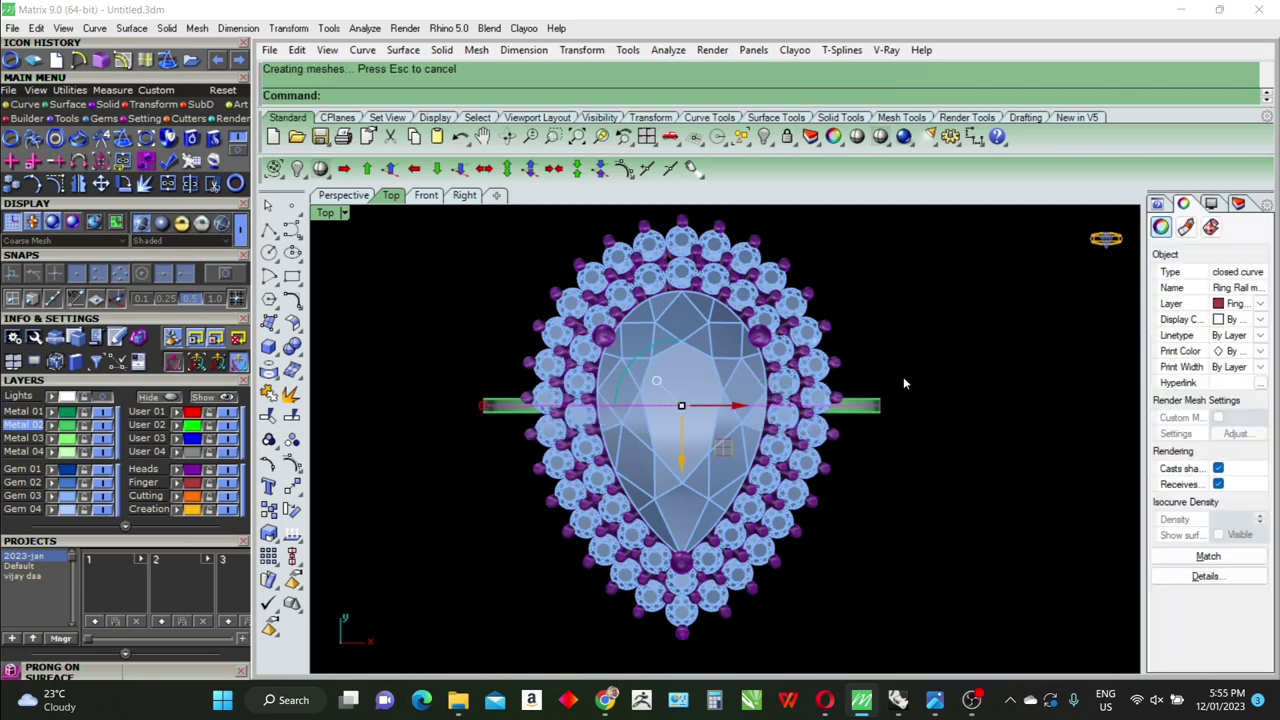
Check the reference photo, deselect the band, and maximize the Perspective view
left_click(934, 700)
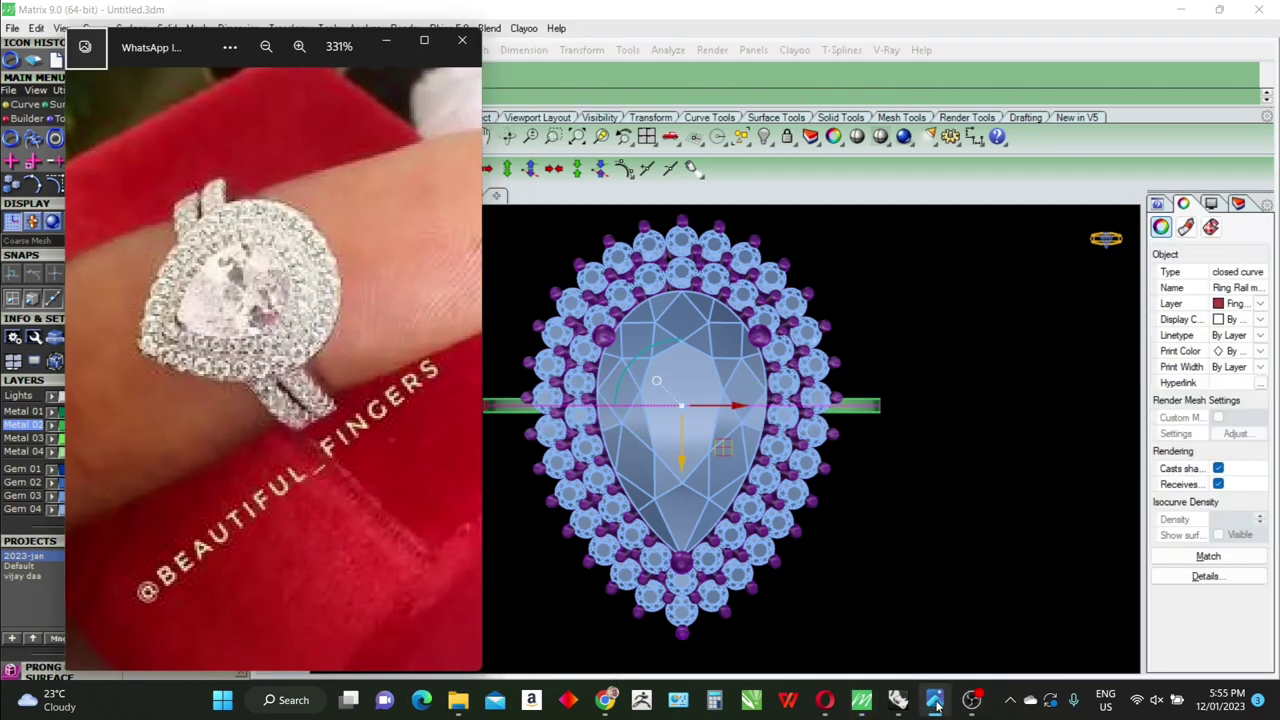
left_click(934, 700)
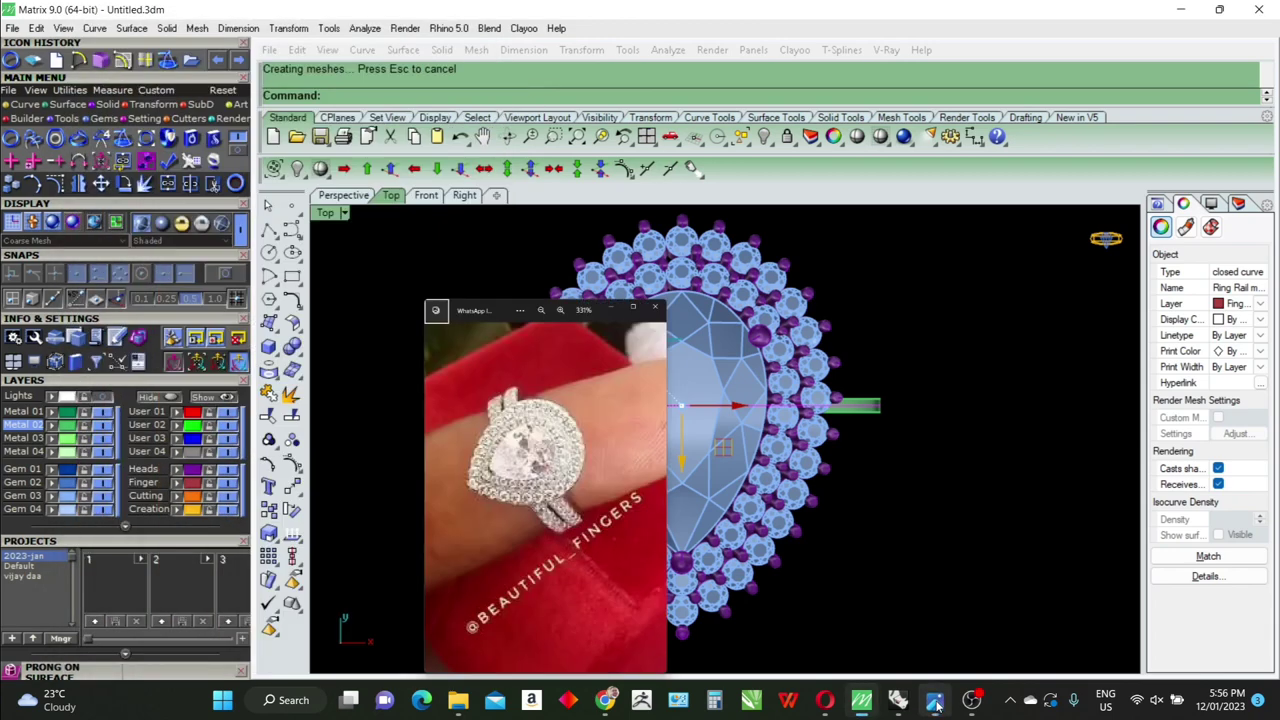
left_click(375, 230)
double_click(325, 213)
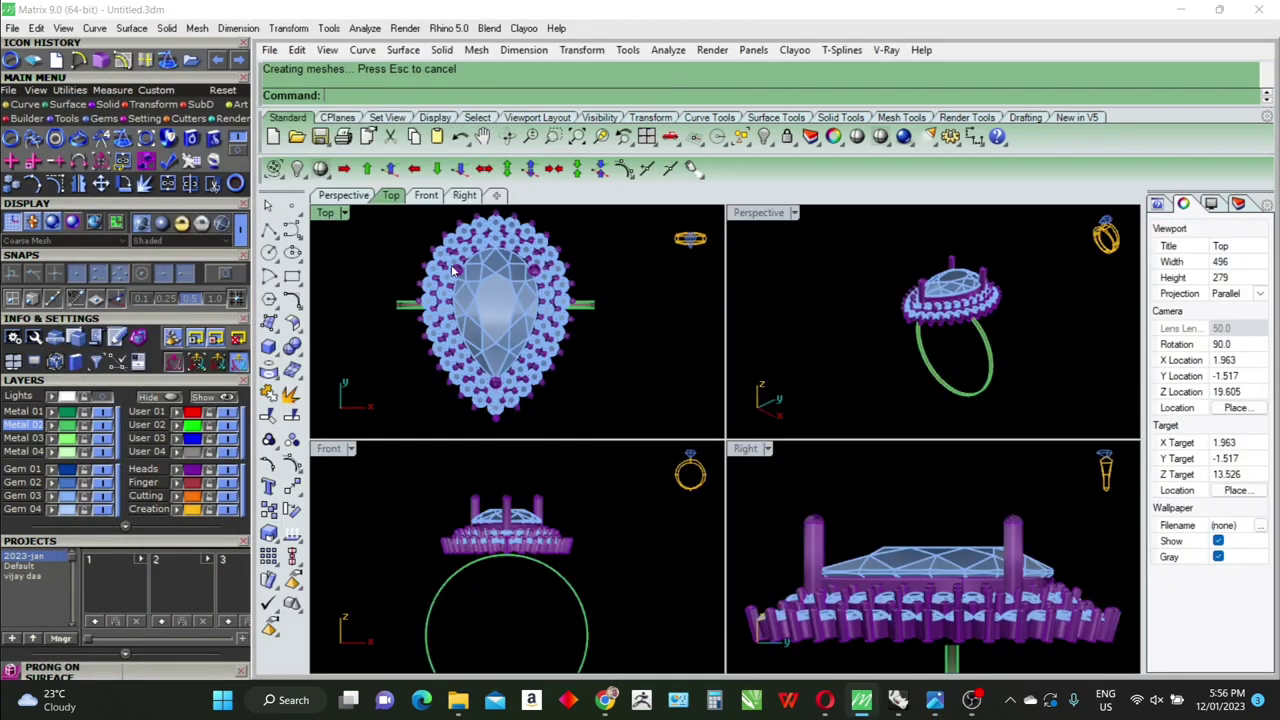
left_click(853, 335)
double_click(758, 212)
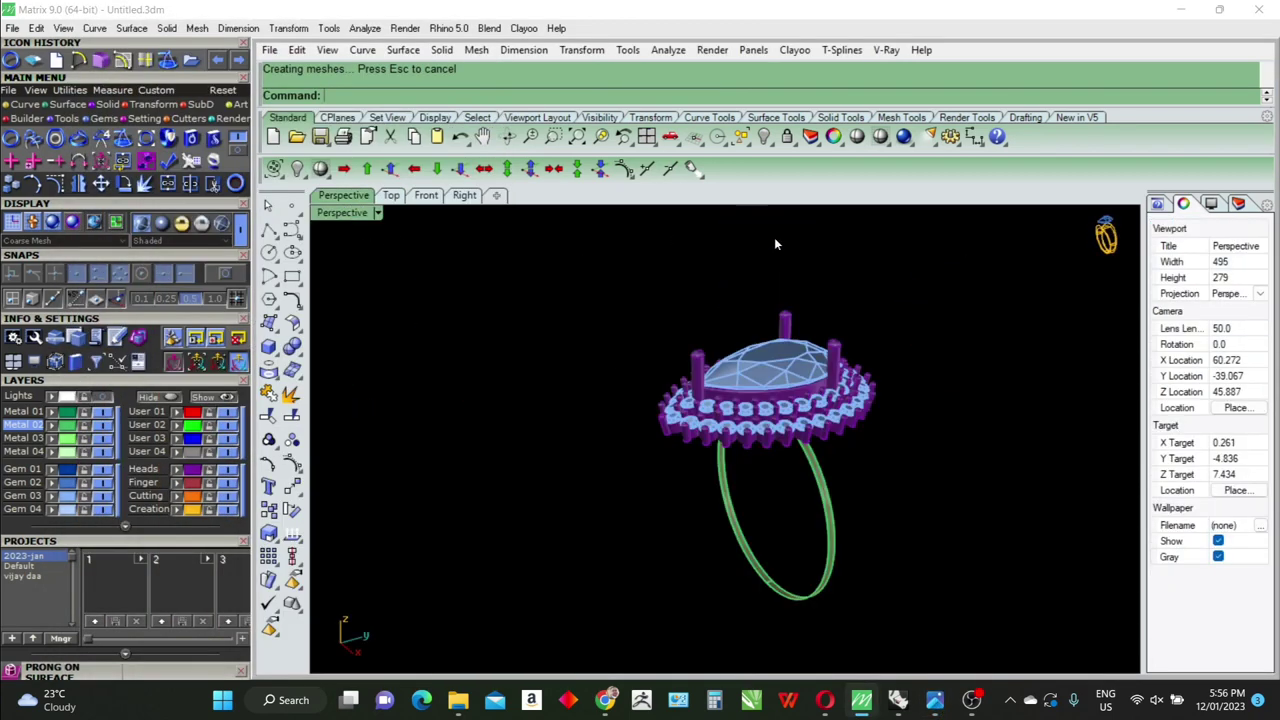
mouse_move(774, 240)
right_mouse_down()
mouse_move(875, 495)
mouse_move(807, 490)
mouse_move(844, 457)
mouse_move(843, 440)
right_mouse_up()
Duplicate one edge of the shank band as a separate curve with DupEdge
right_click(807, 490)
left_click(807, 492)
right_click(808, 495)
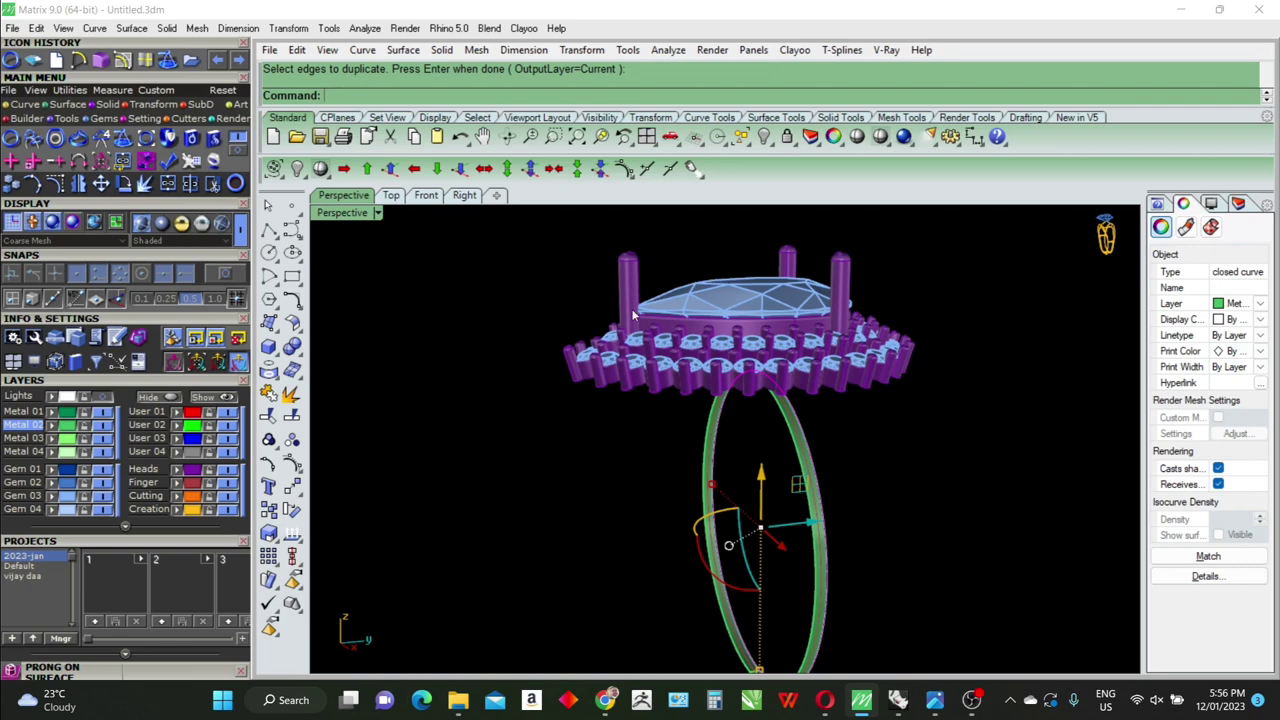
Maximize the Right viewport and pan it to show the shank band
double_click(341, 214)
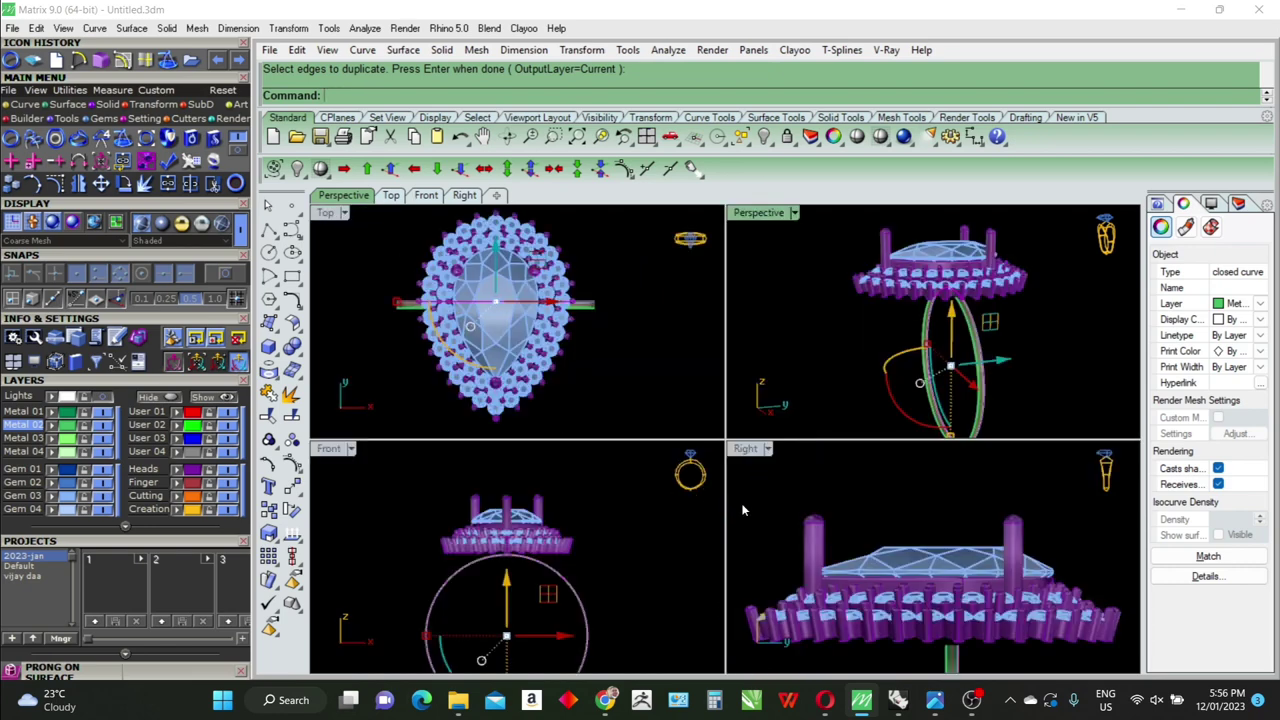
double_click(745, 448)
right_click_drag(845, 530, 824, 328)
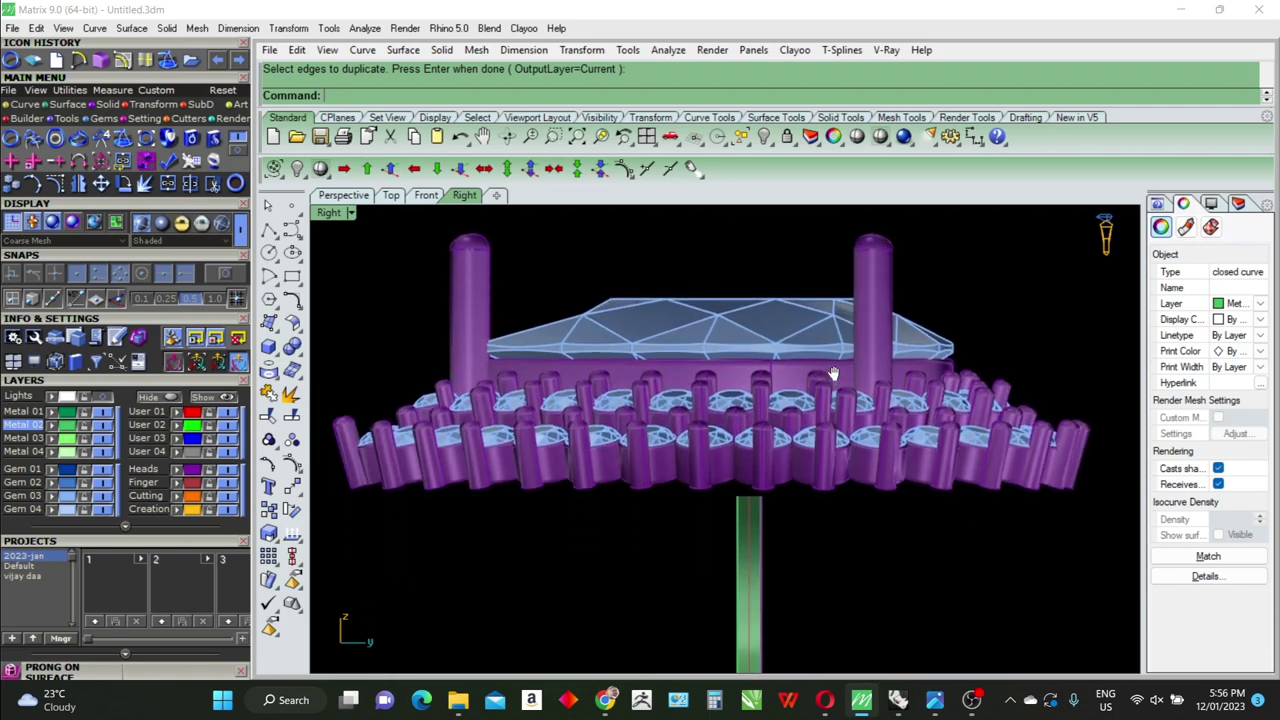
scroll(824, 328, "down", 2)
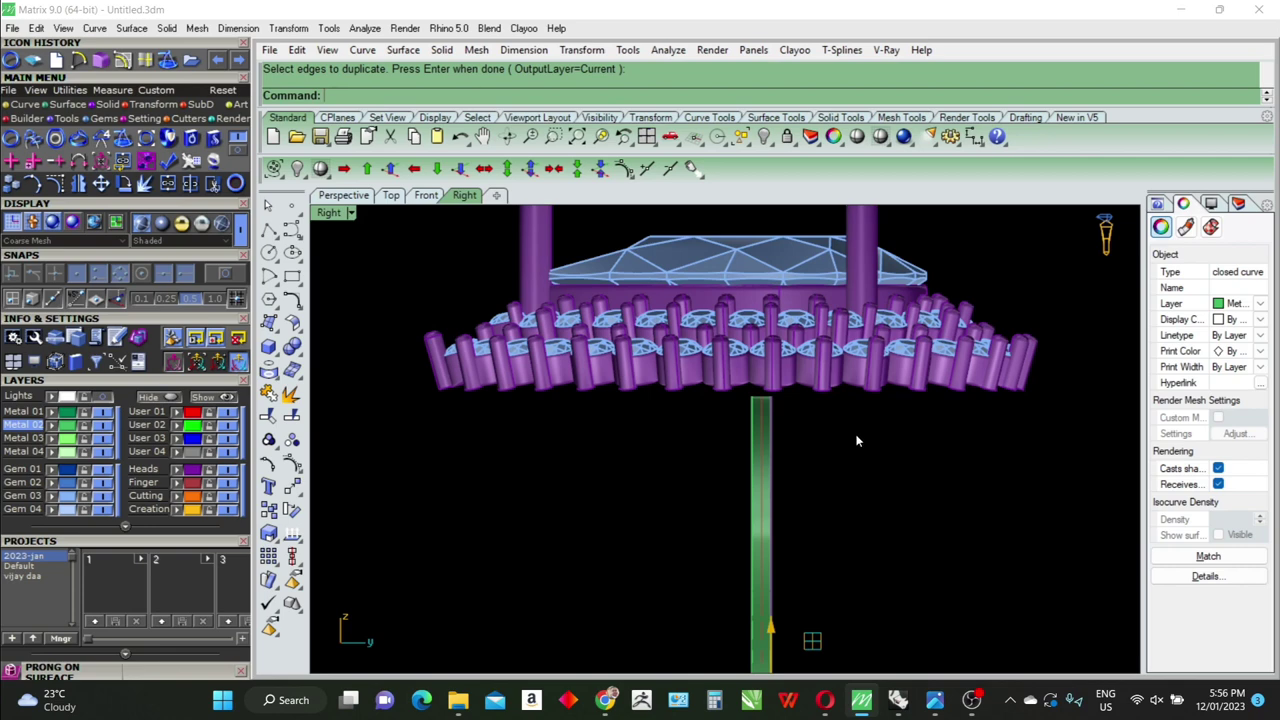
Move the copied edge curve 1.5 to the side of the shank band
type("m")
key("Return")
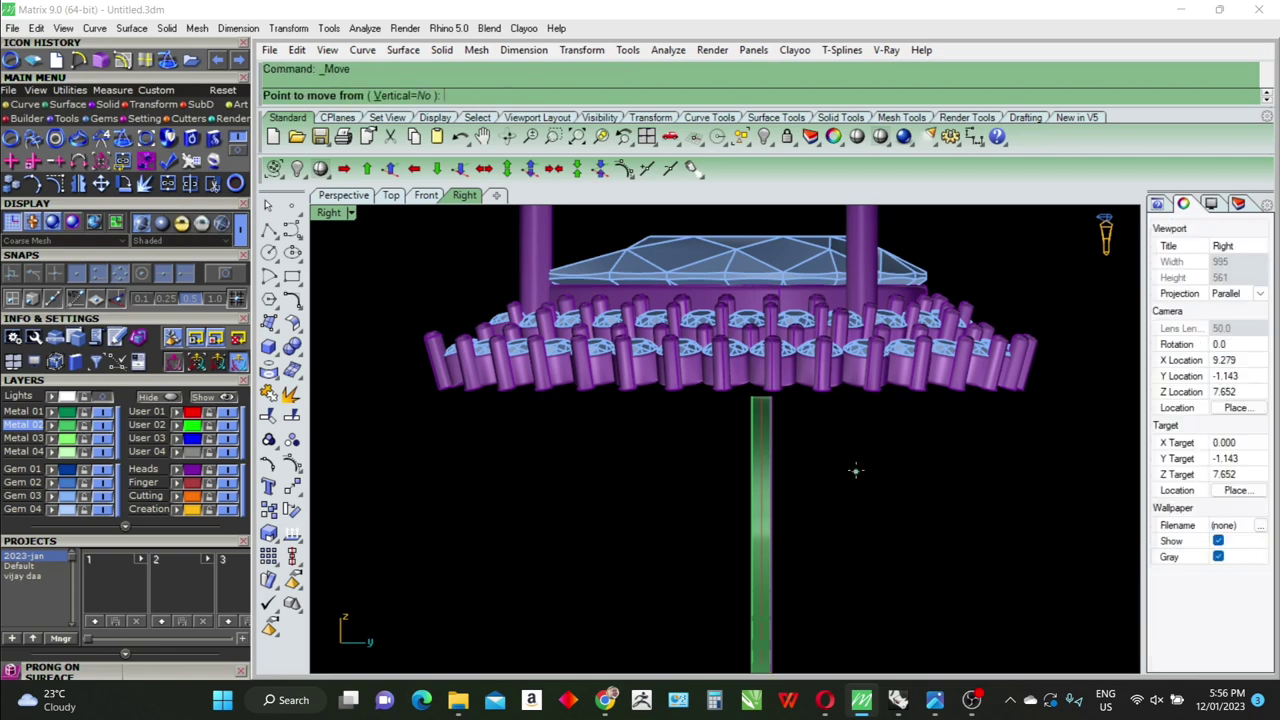
left_click(855, 466)
type("1.5")
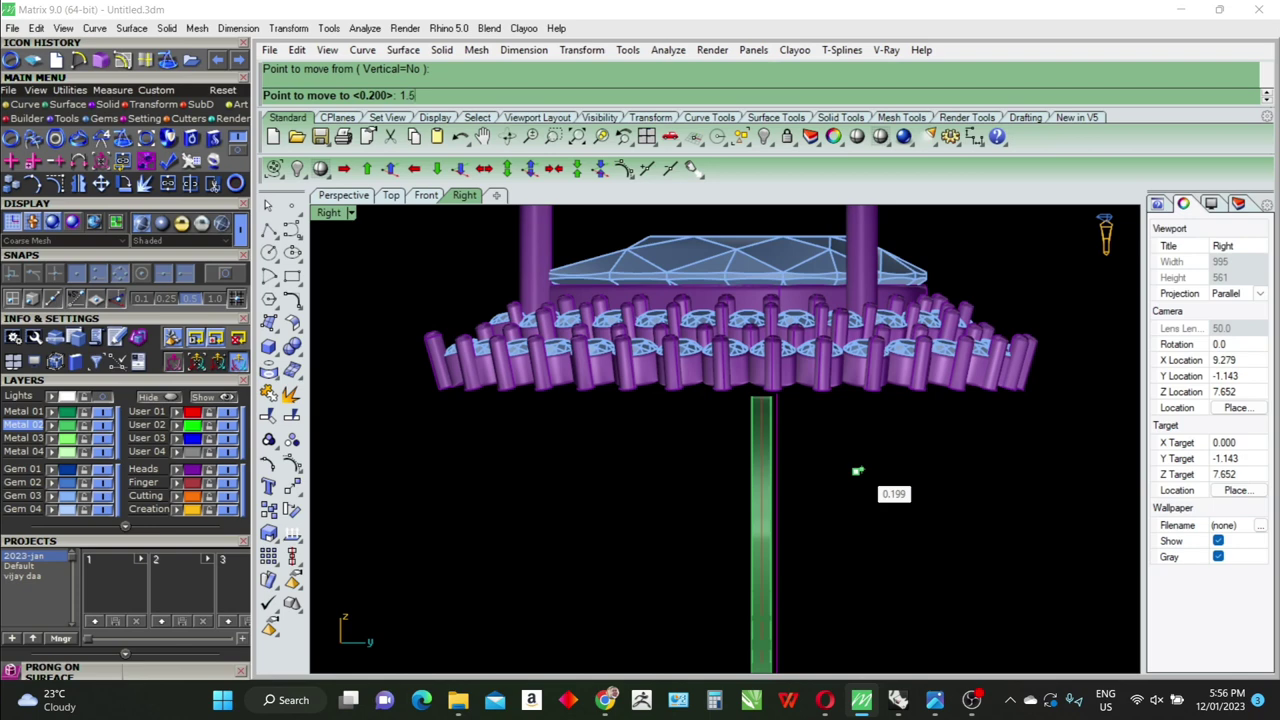
key("Return")
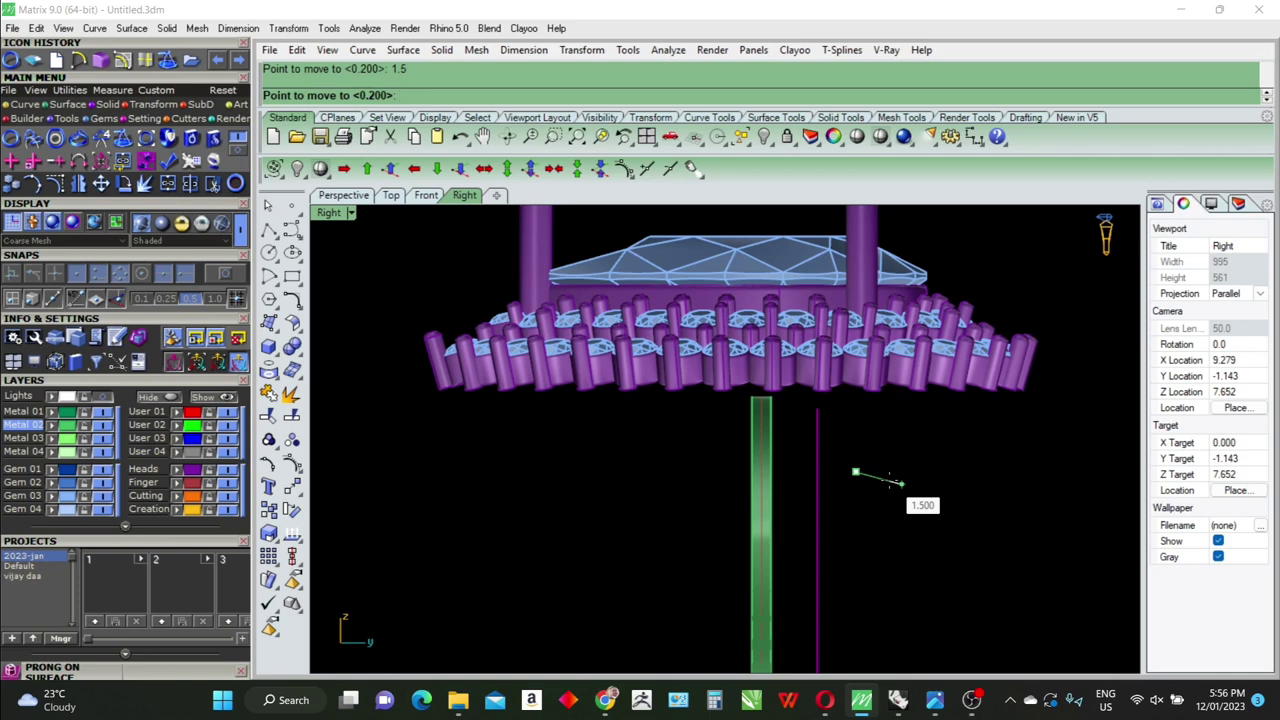
left_click(934, 702)
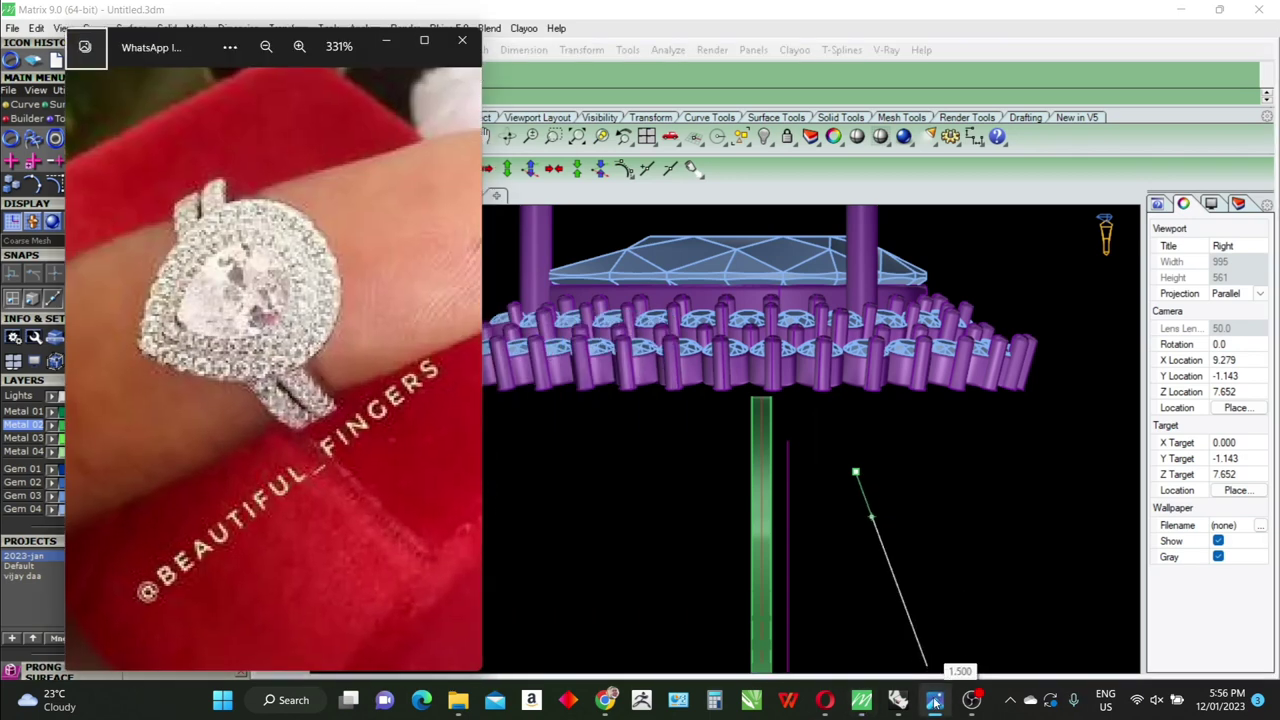
left_click(934, 702)
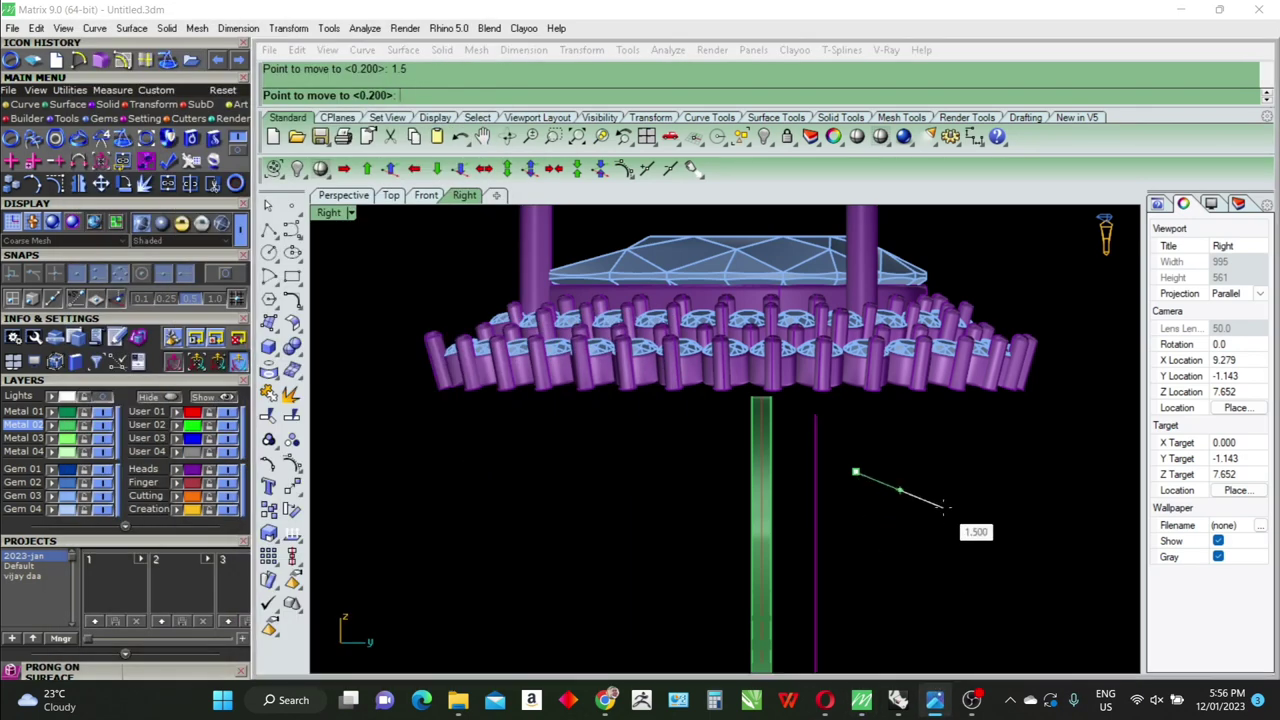
type("1")
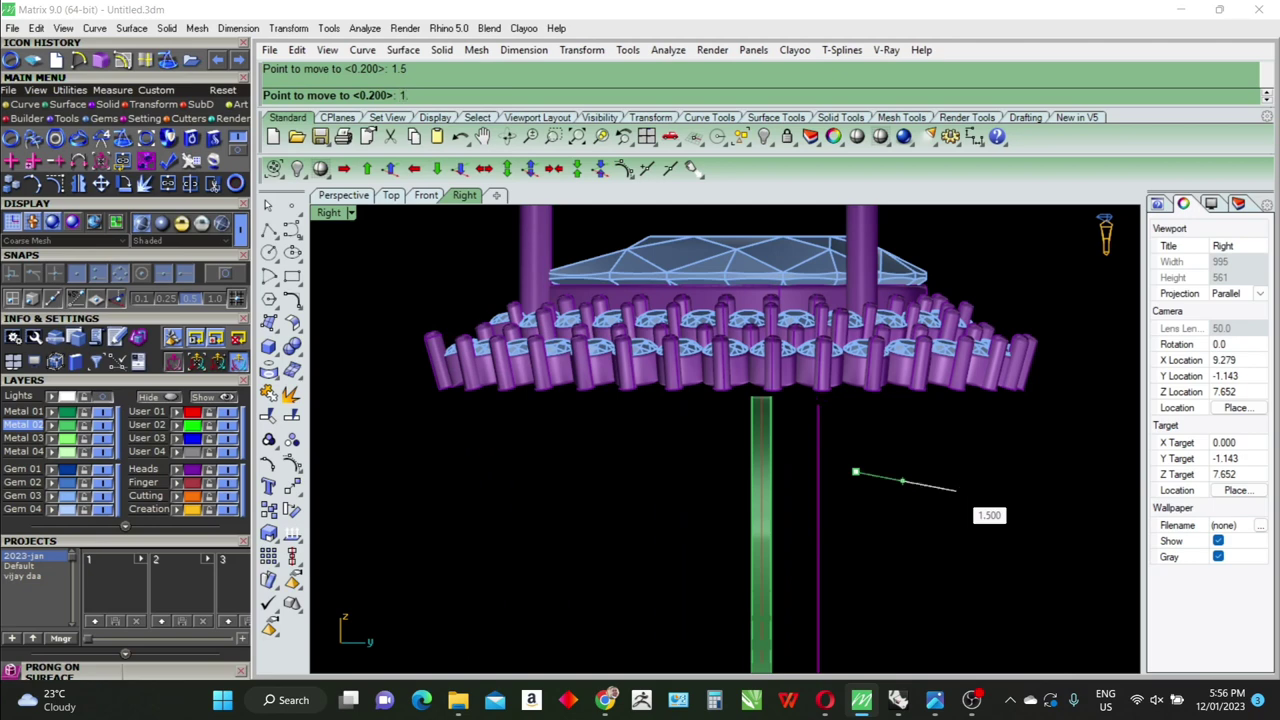
key("BackSpace")
left_click(957, 471)
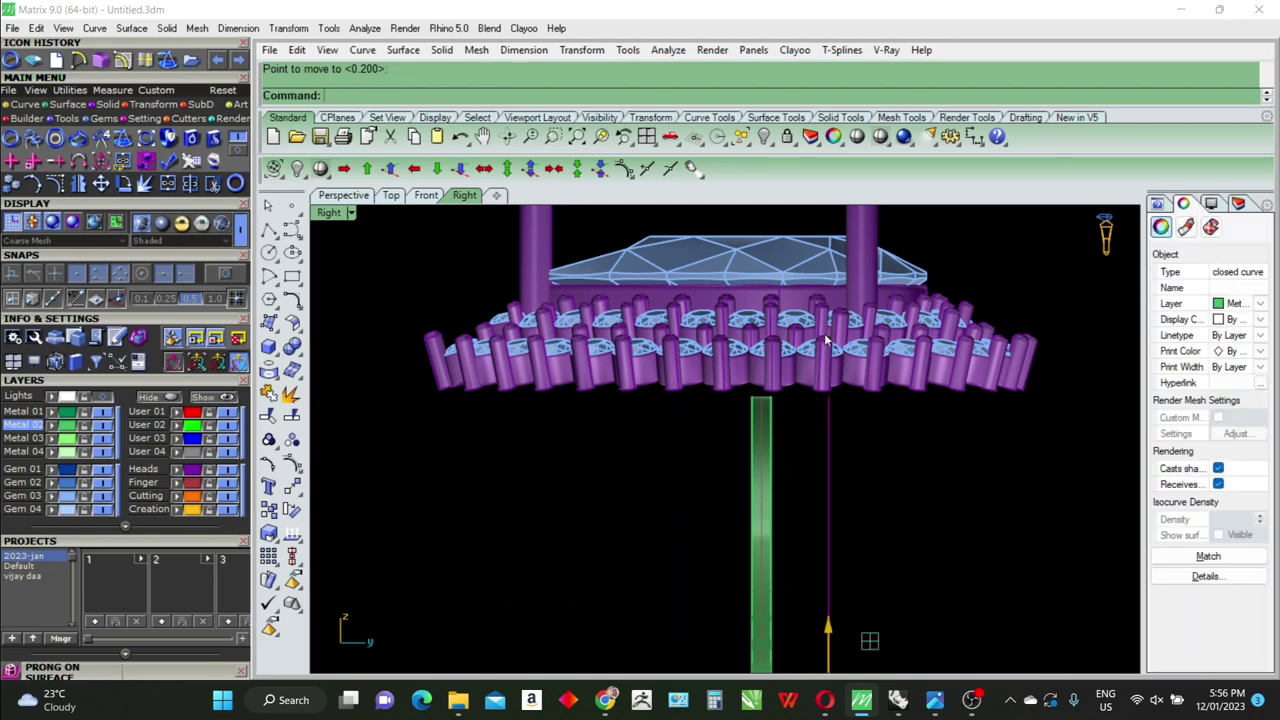
scroll(826, 340, "down", 5)
Mirror the moved curve through 0 across the shank centre, then deselect it
type("mirror")
key("Return")
type("0")
key("Return")
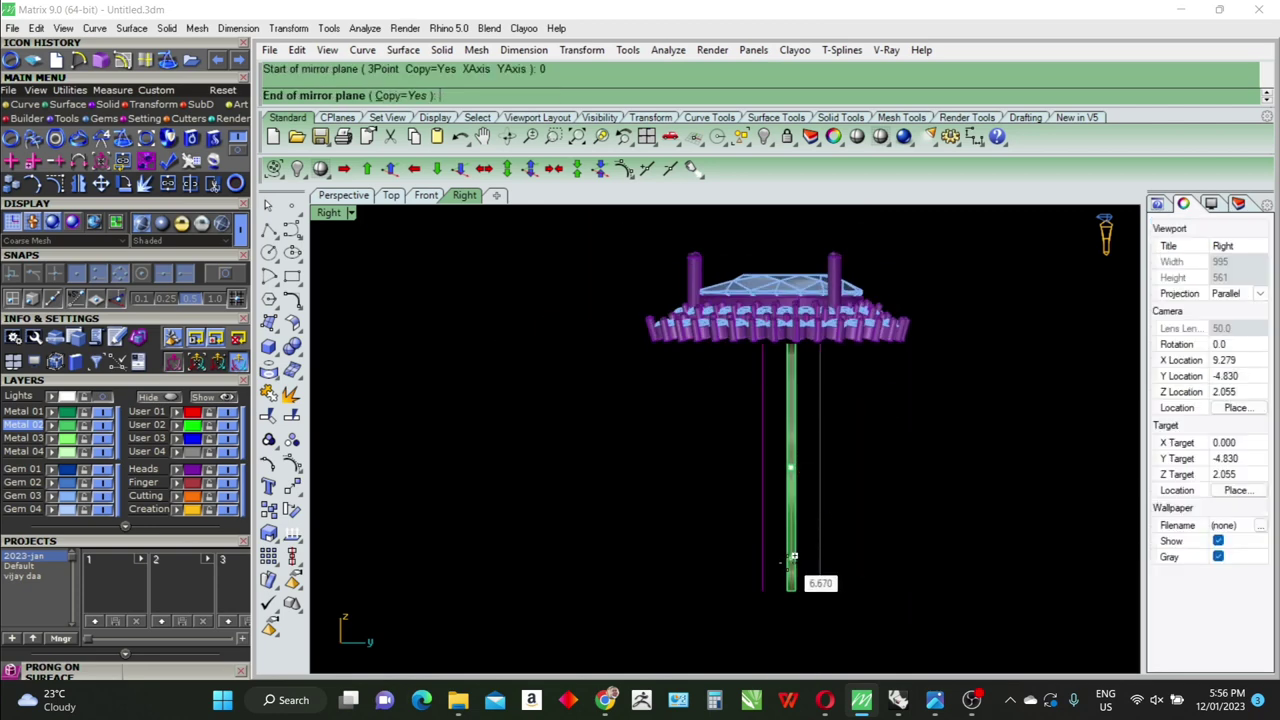
left_click(820, 586)
left_click(900, 541)
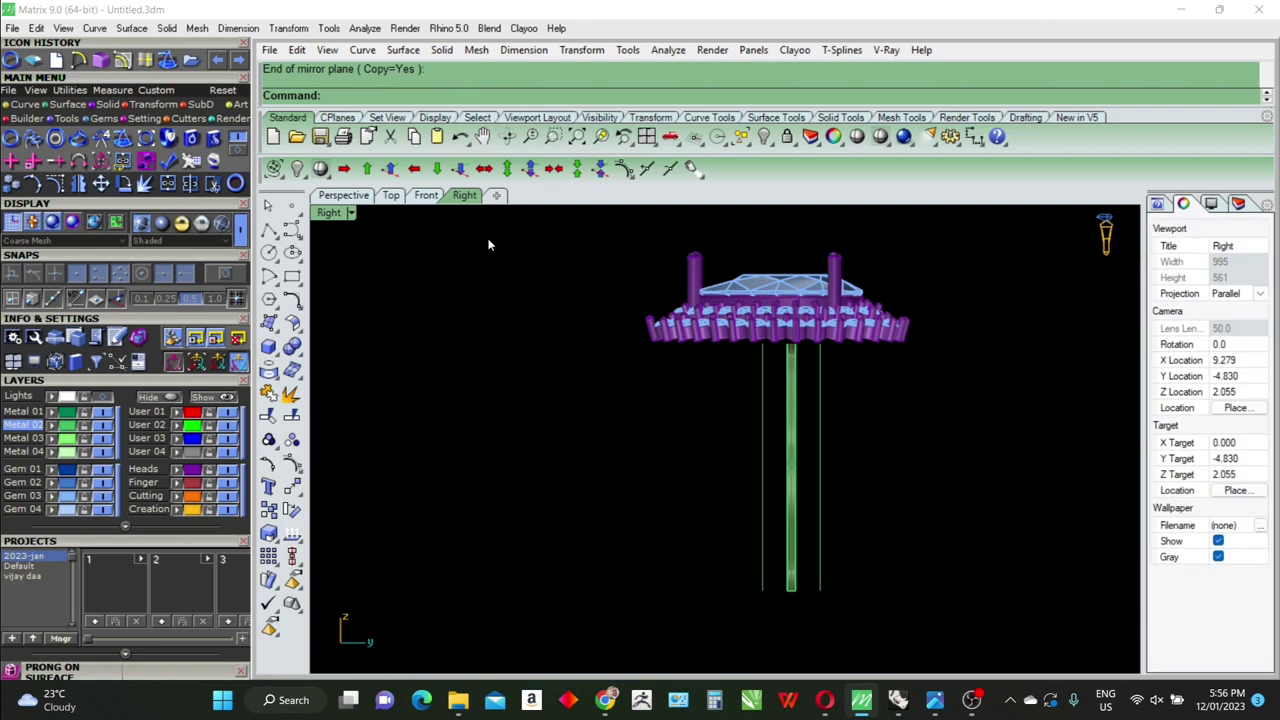
Draw a horizontal line from the origin through the shank
type("line")
key("Return")
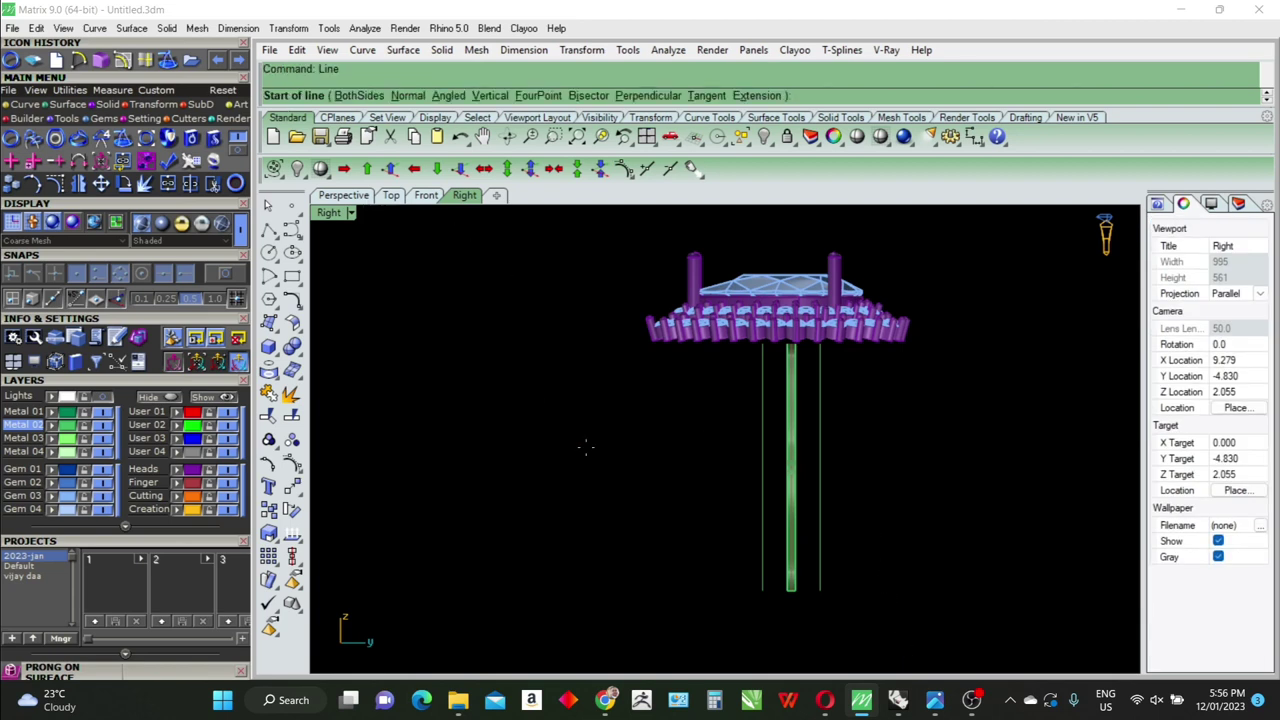
type("0")
key("Return")
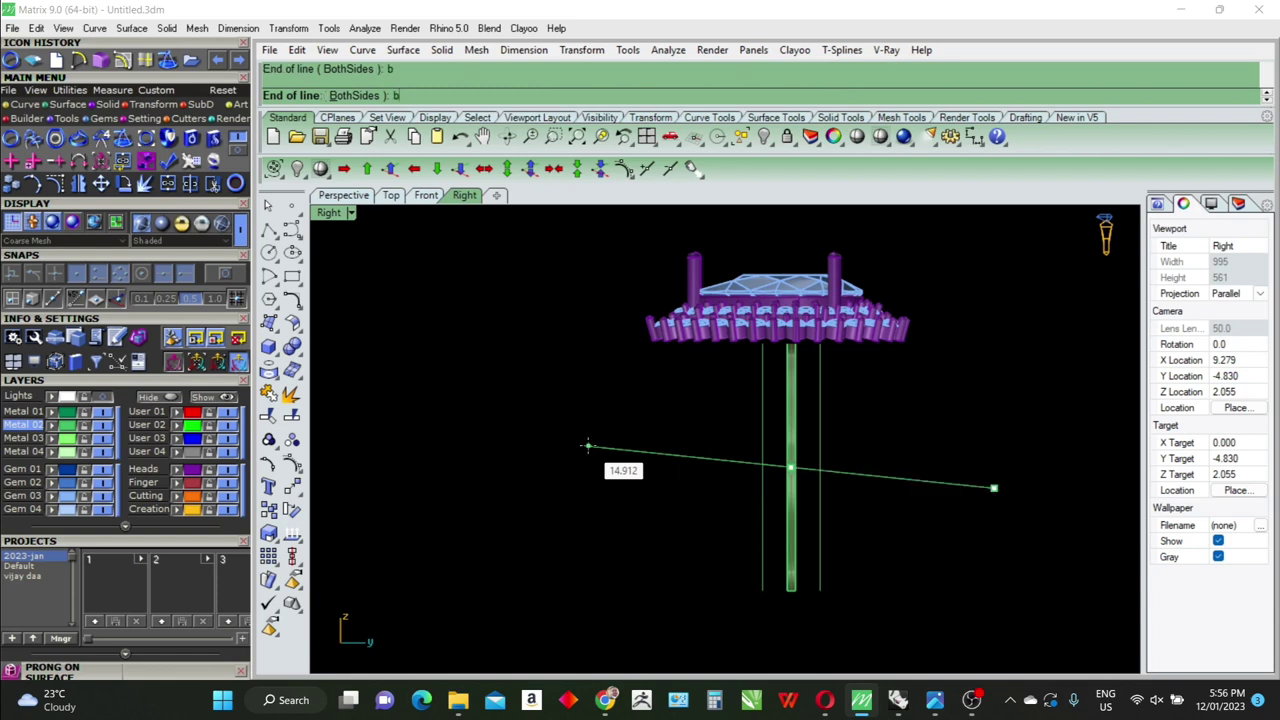
left_click(577, 466)
Put both shank curves into CageEdit with a BoundingBox cage and default settings
scroll(851, 494, "up", 2)
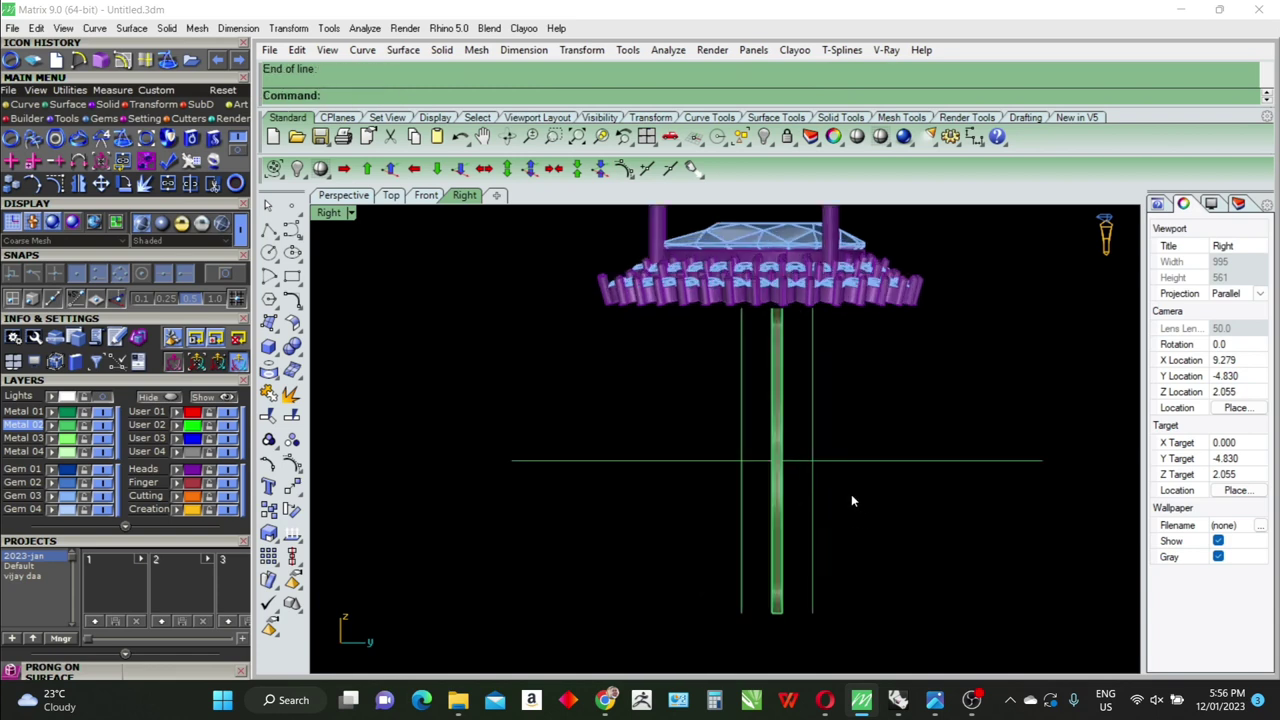
scroll(840, 500, "up", 1)
left_click(804, 514)
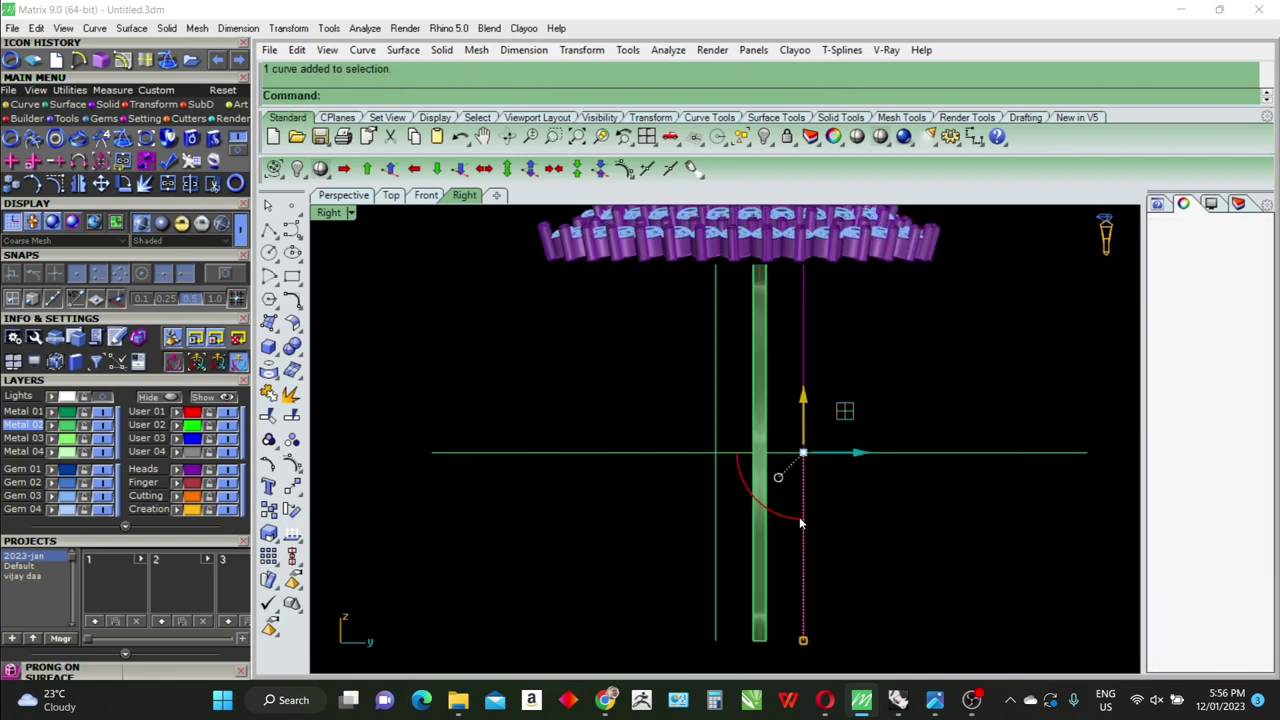
left_click(718, 521, "shift")
type("Ca")
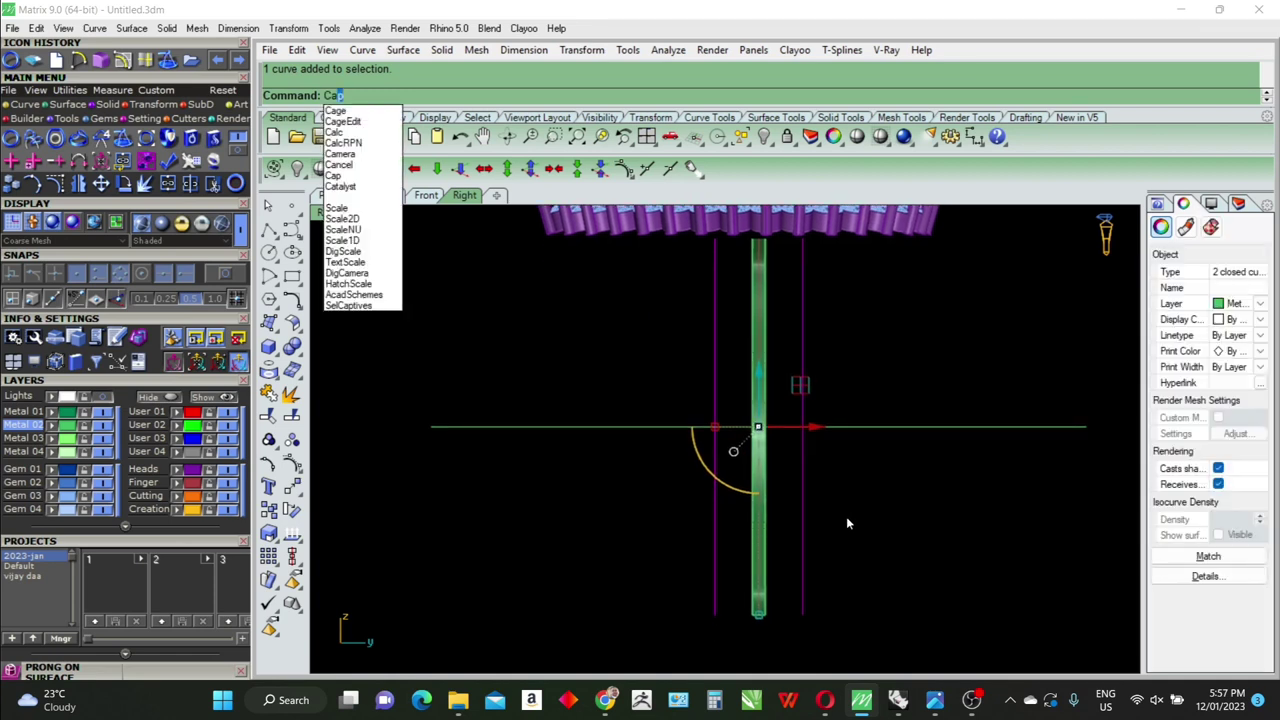
left_click(368, 124)
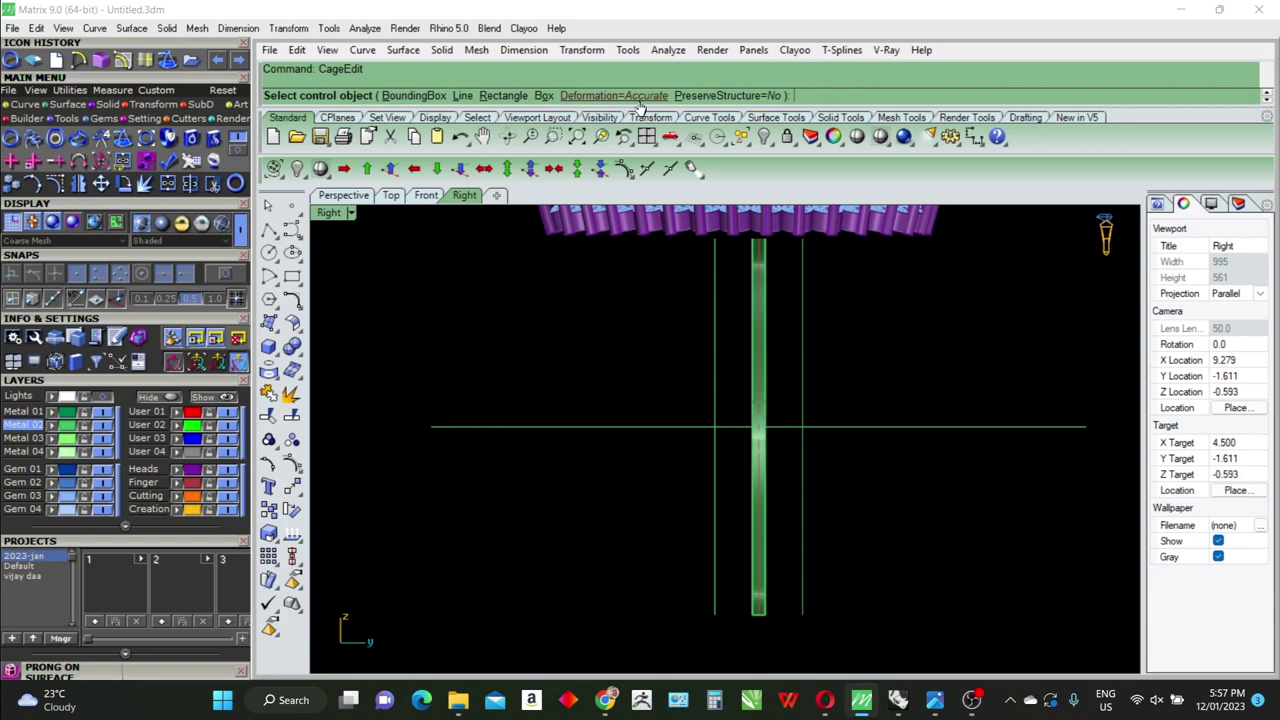
left_click(414, 95)
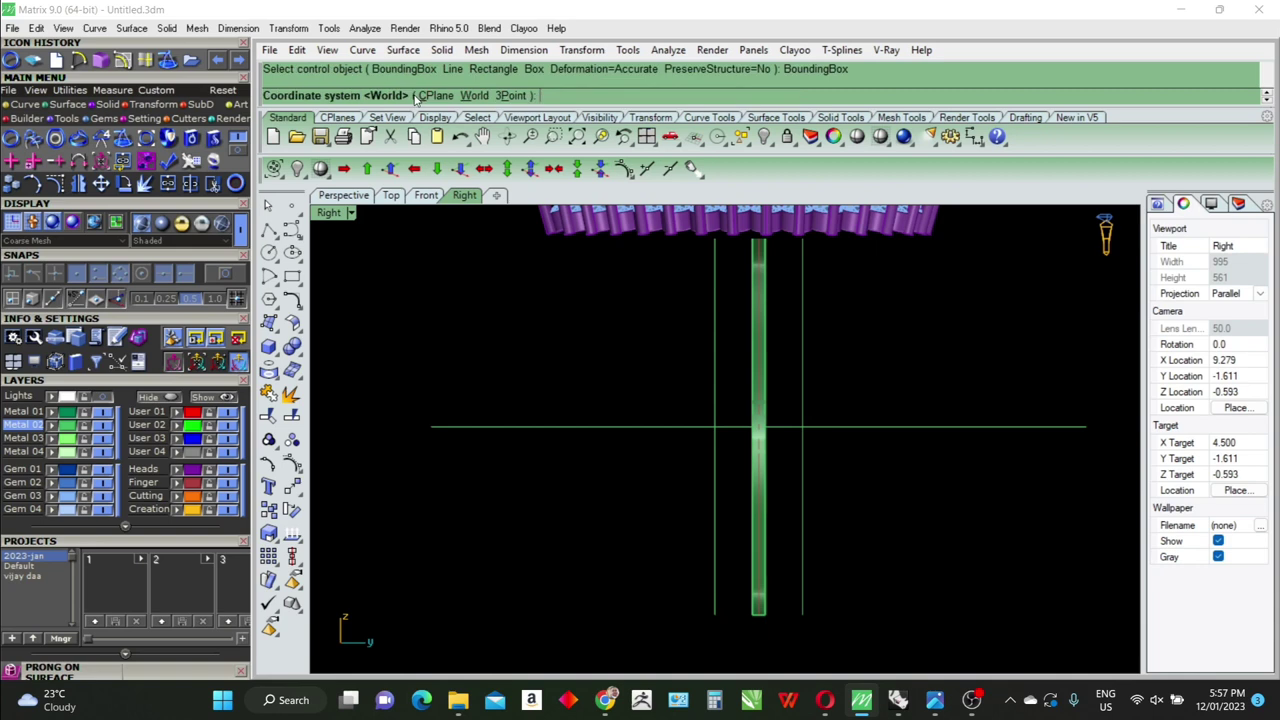
key("Return")
key("Return")
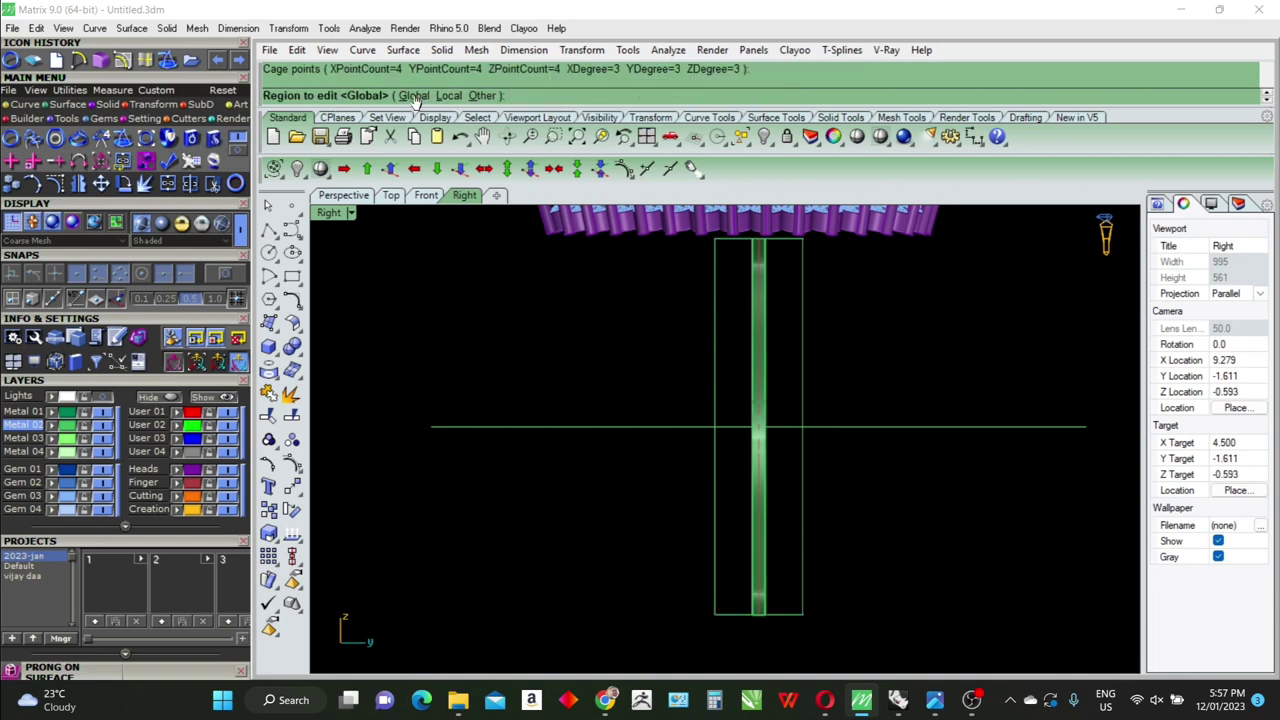
key("Return")
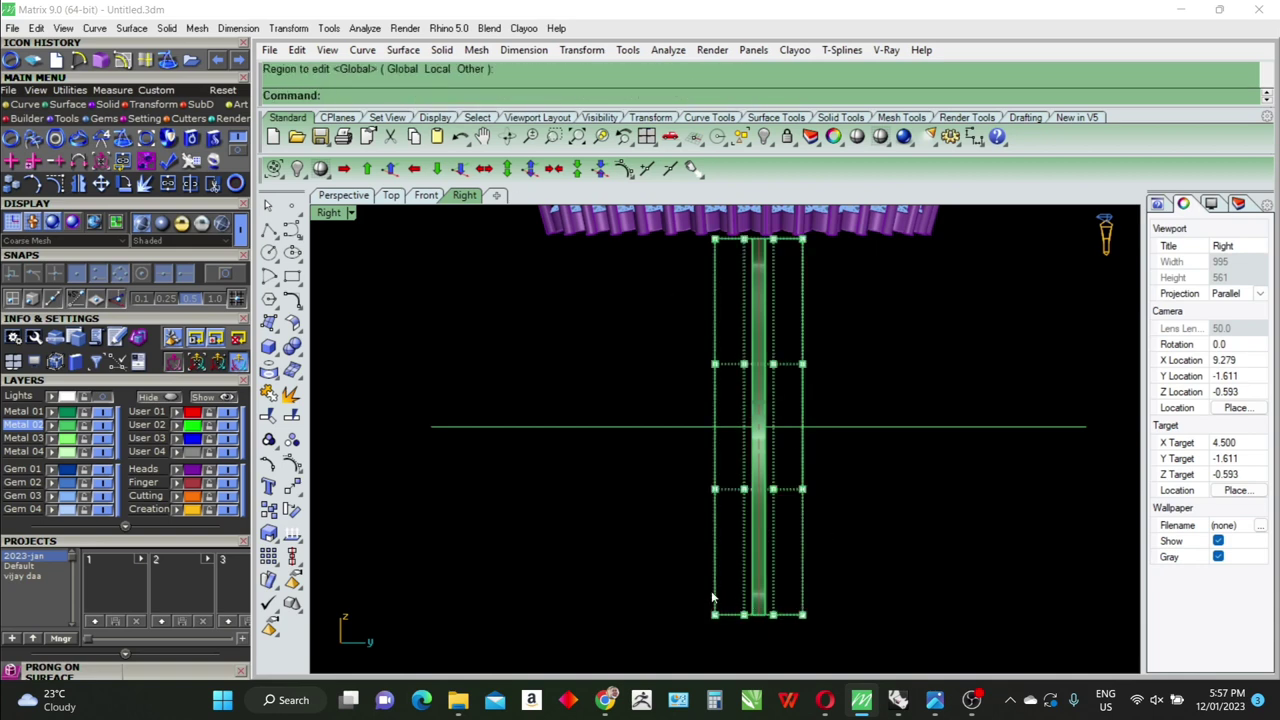
Pull the bottom and middle cage point rows inward so the shank narrows downward
left_click_drag(678, 576, 824, 628)
scroll(771, 634, "up", 5)
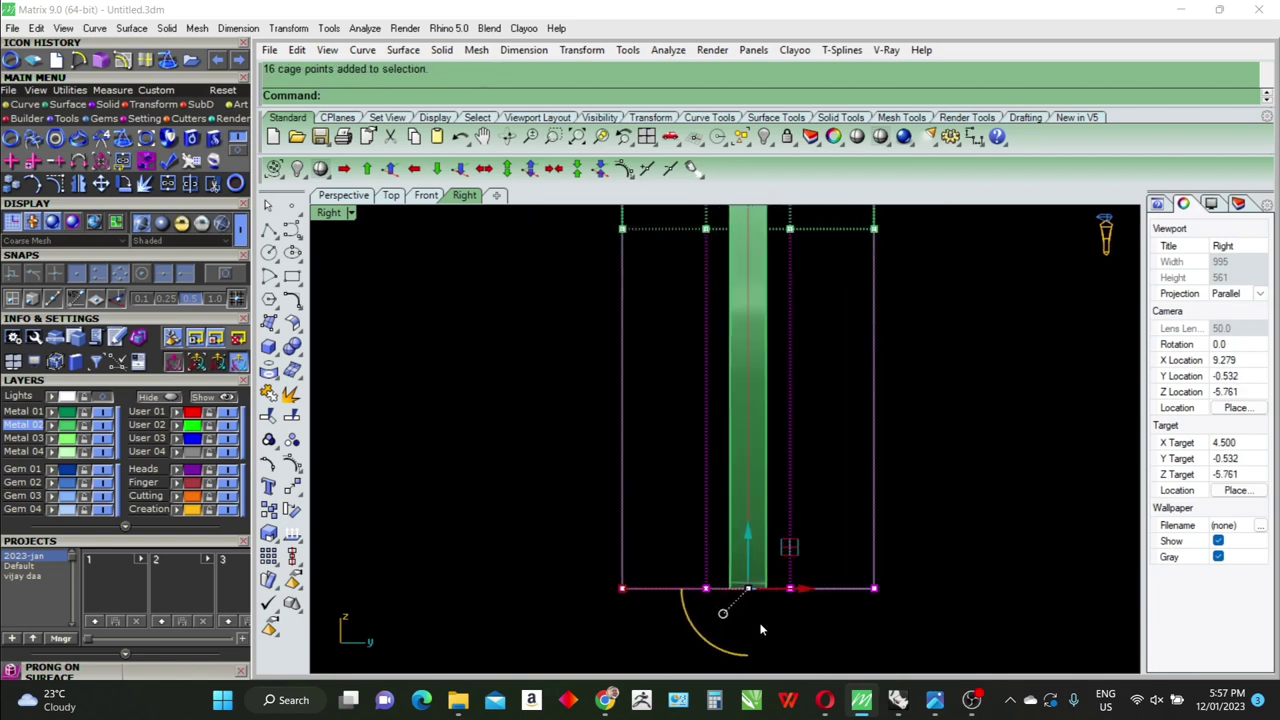
left_click_drag(622, 592, 683, 596)
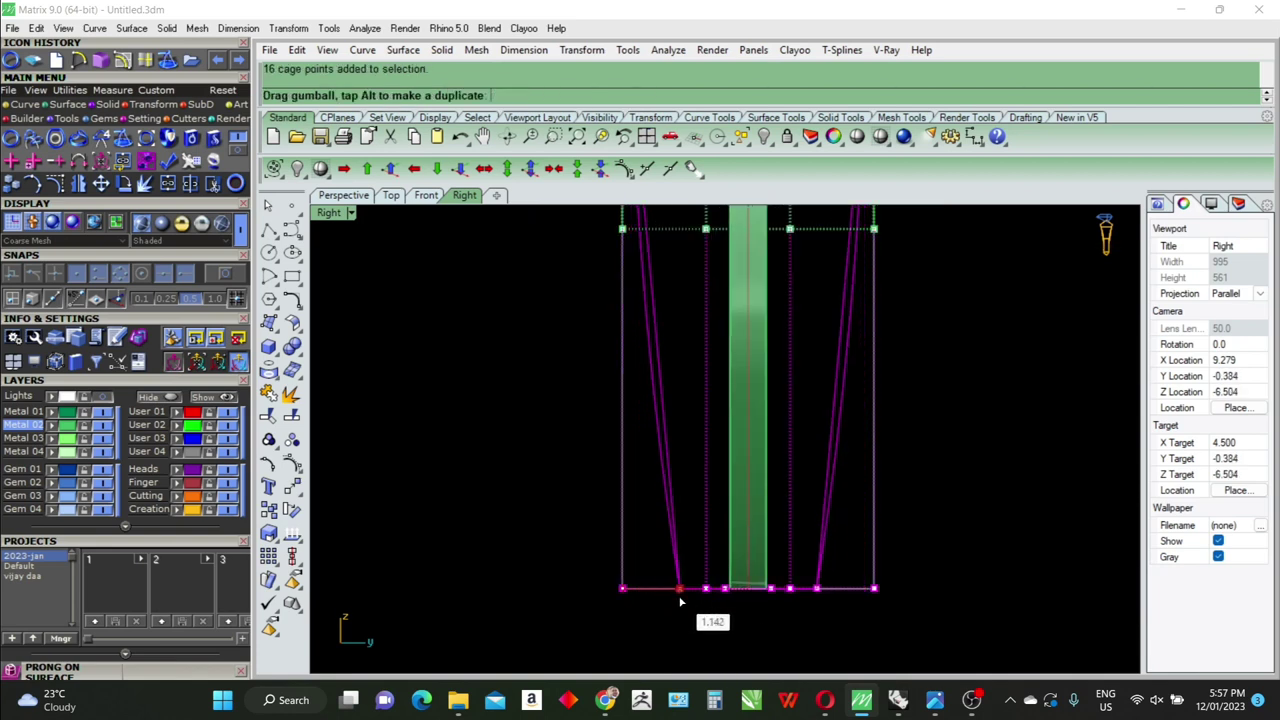
scroll(688, 600, "down", 3)
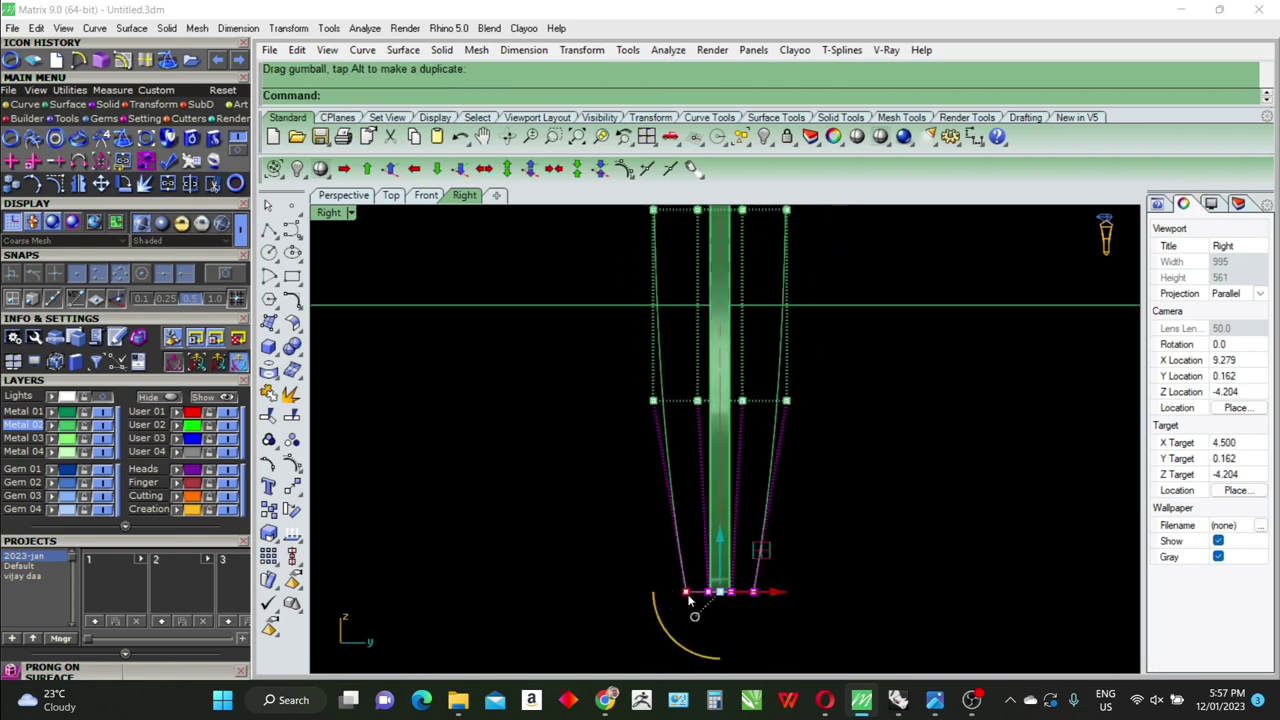
left_click_drag(614, 420, 843, 396)
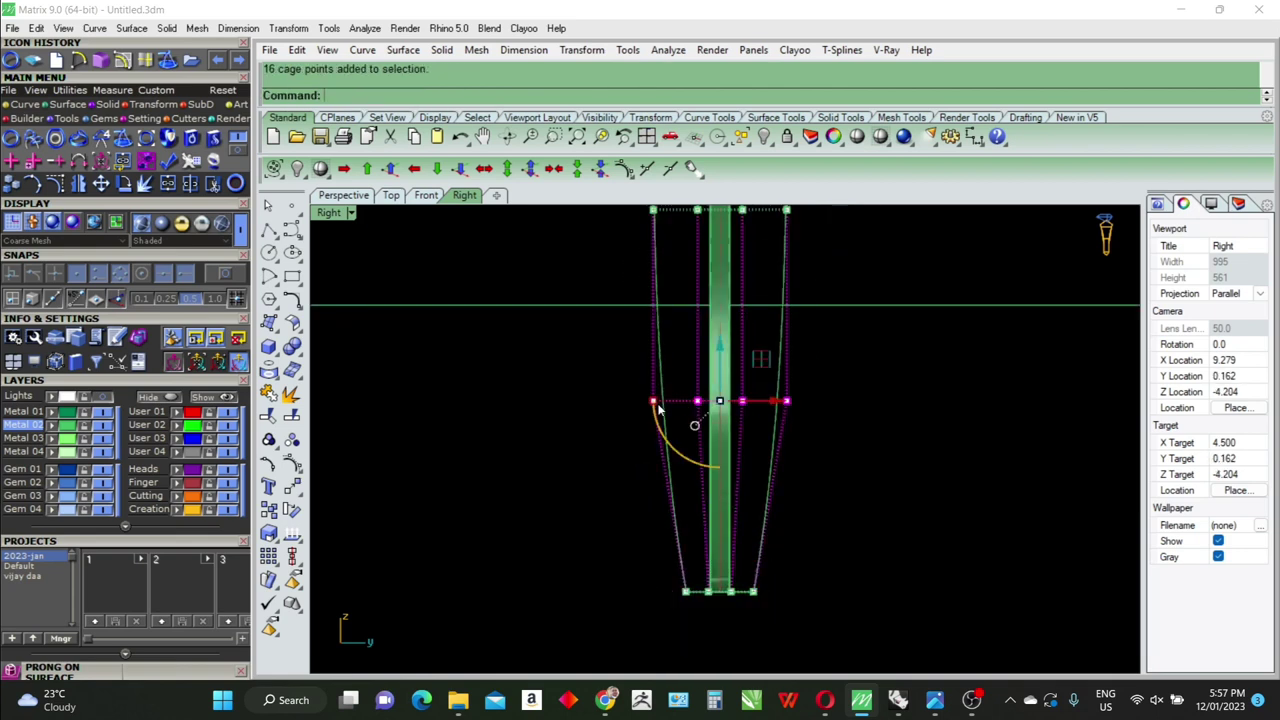
left_click_drag(652, 403, 660, 414)
scroll(661, 410, "up", 2)
scroll(661, 410, "up", 2)
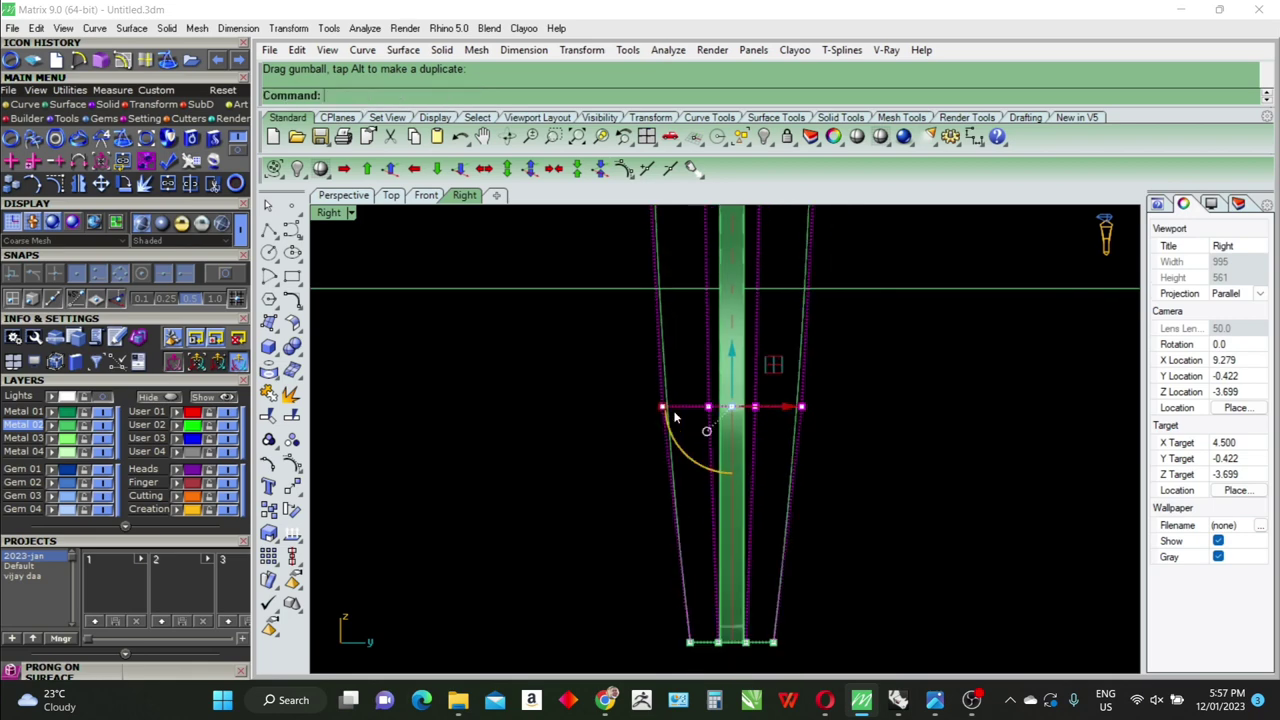
scroll(700, 380, "down", 3)
scroll(740, 360, "down", 3)
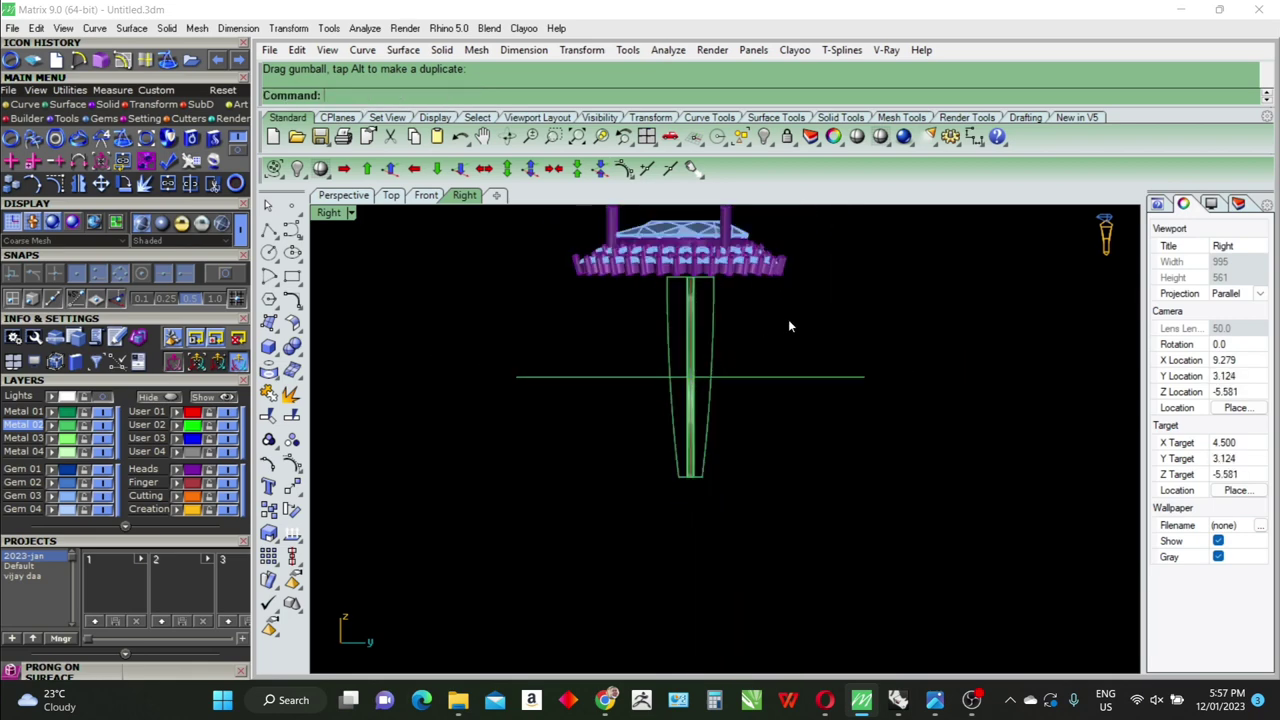
Delete the control cage in the perspective view and reselect a shank curve
left_click(346, 196)
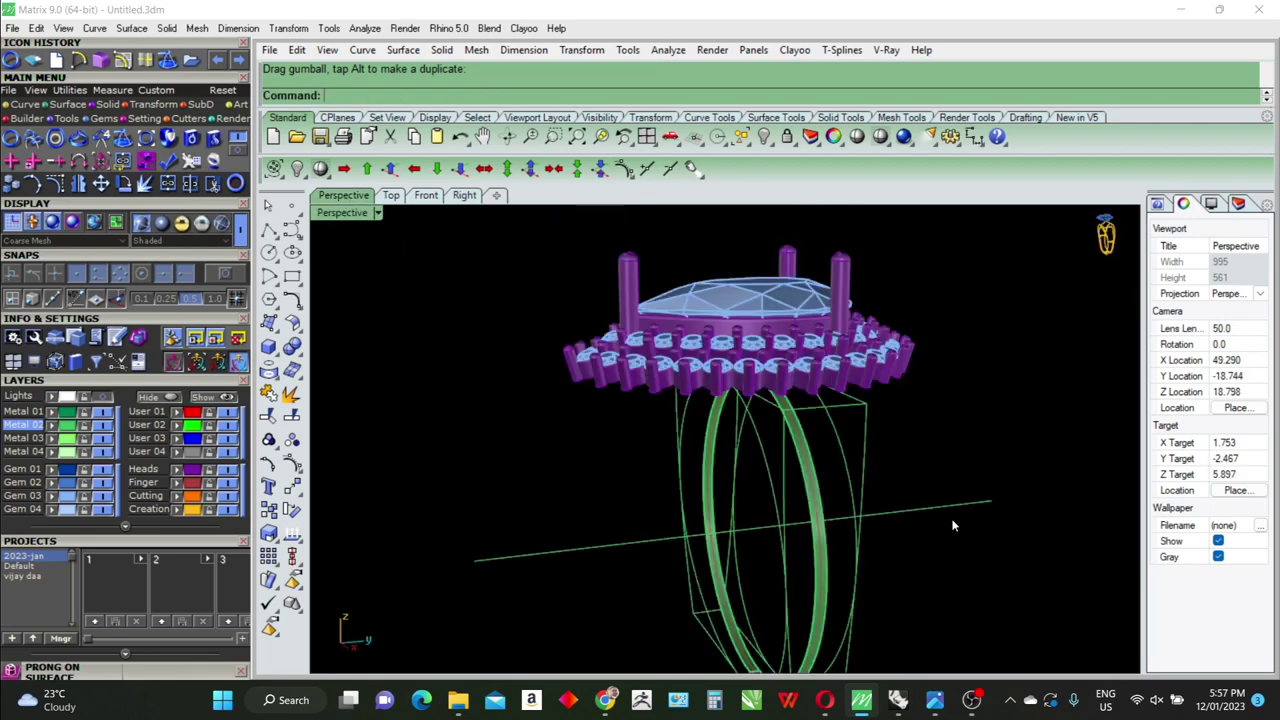
left_click(865, 436)
key("Delete")
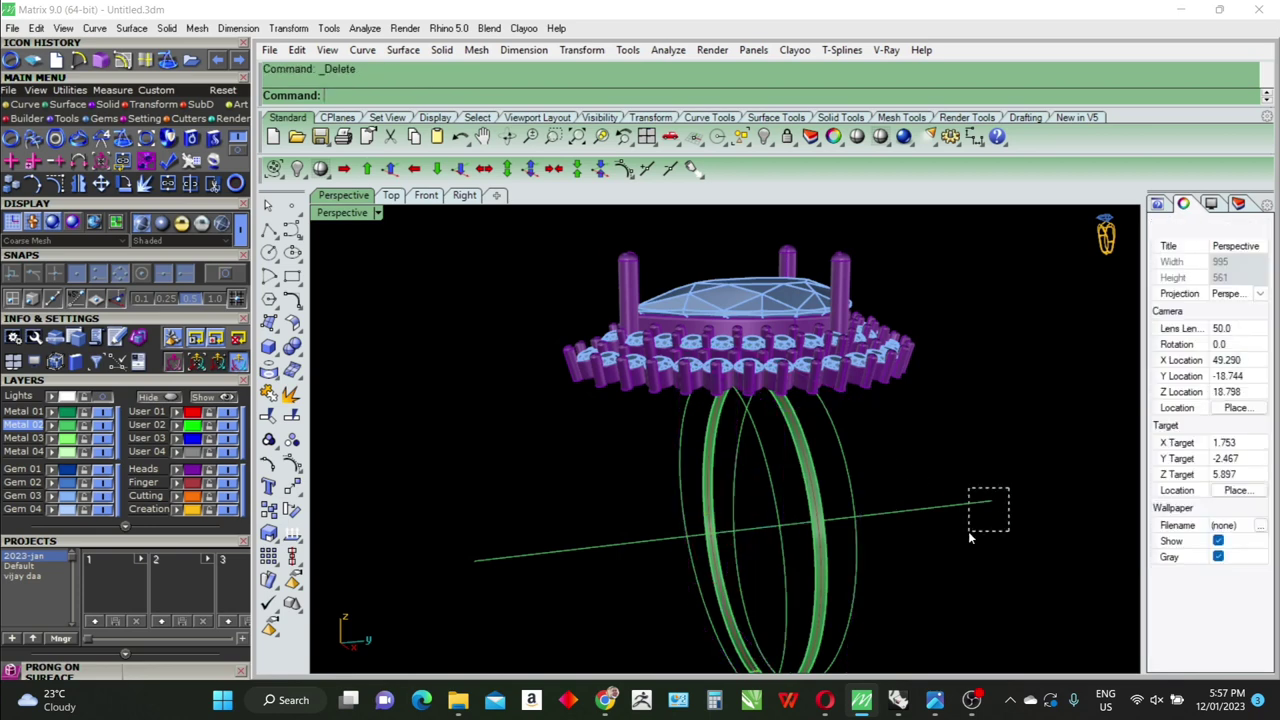
scroll(862, 471, "up", 2)
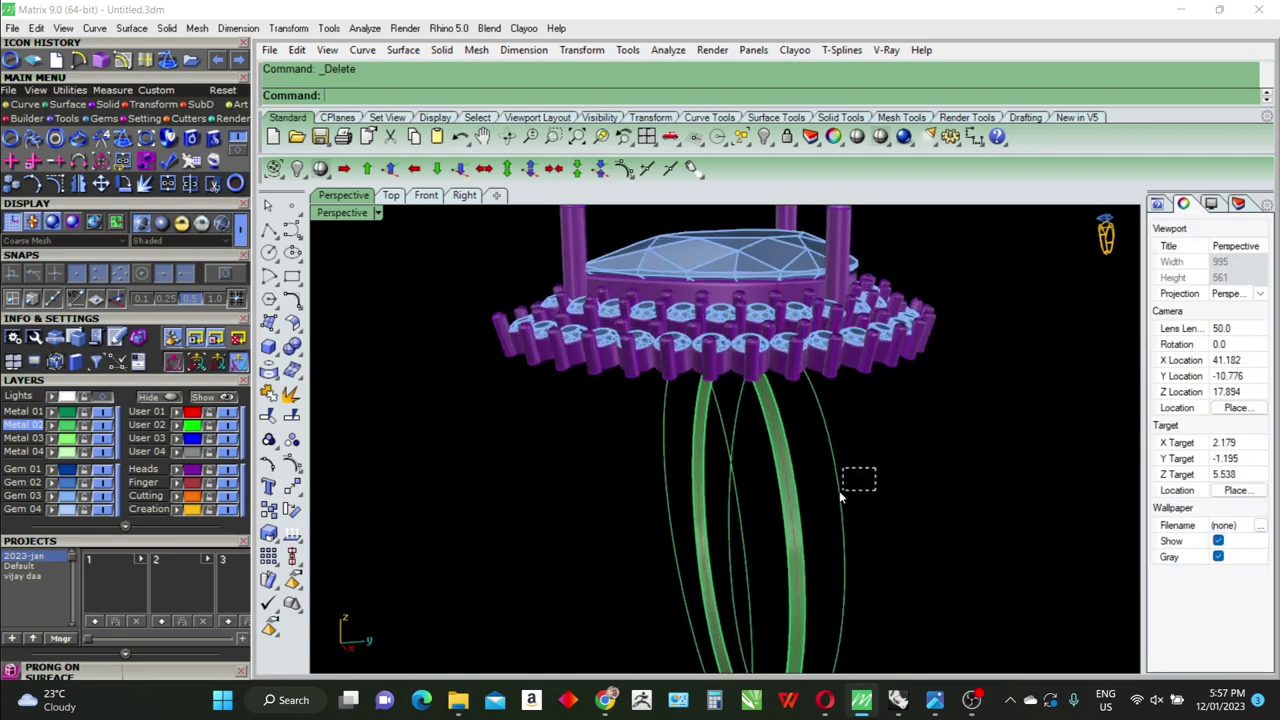
left_click(852, 480)
Loft the two tapered shank curves into a band surface
left_click(727, 445, "shift")
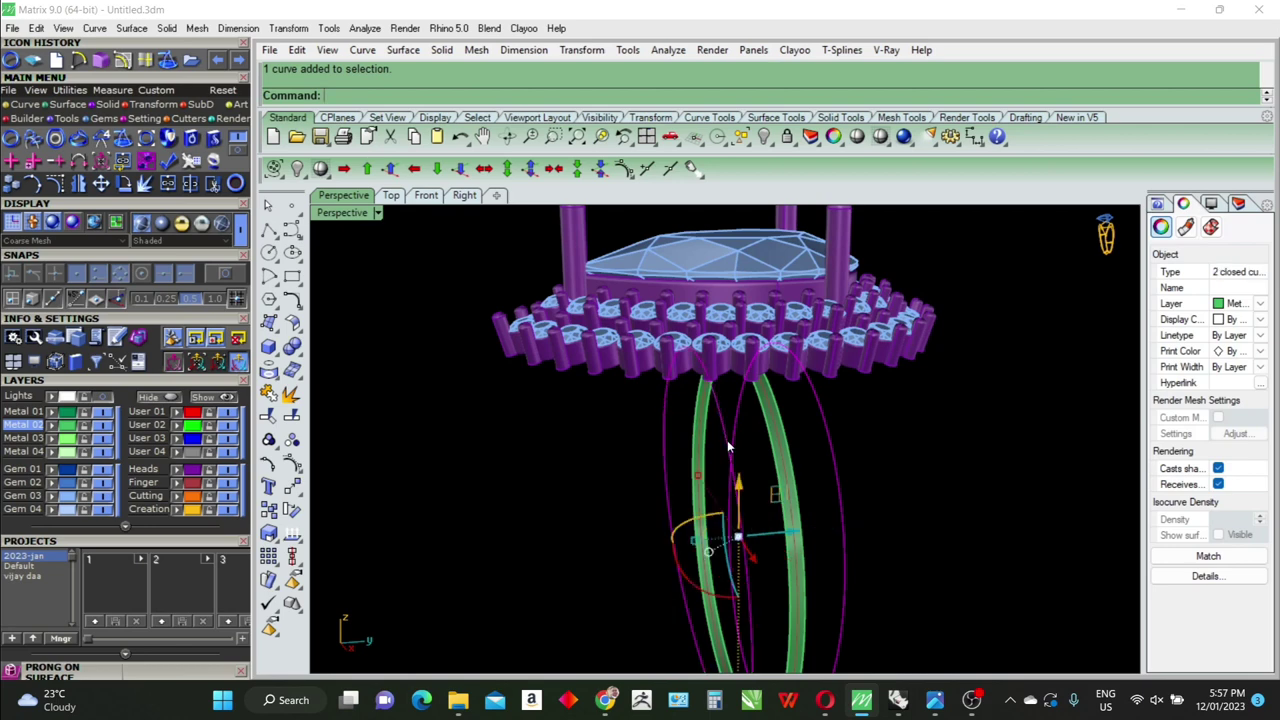
type("loft")
key("Return")
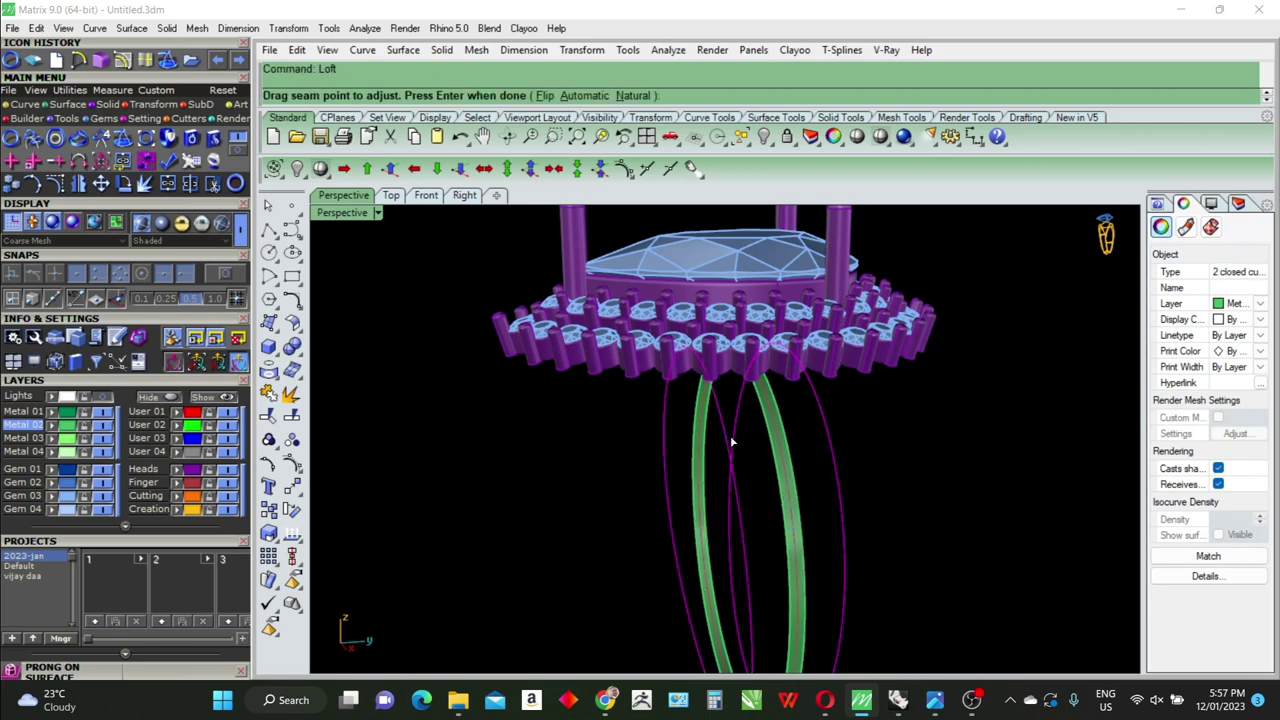
key("Escape")
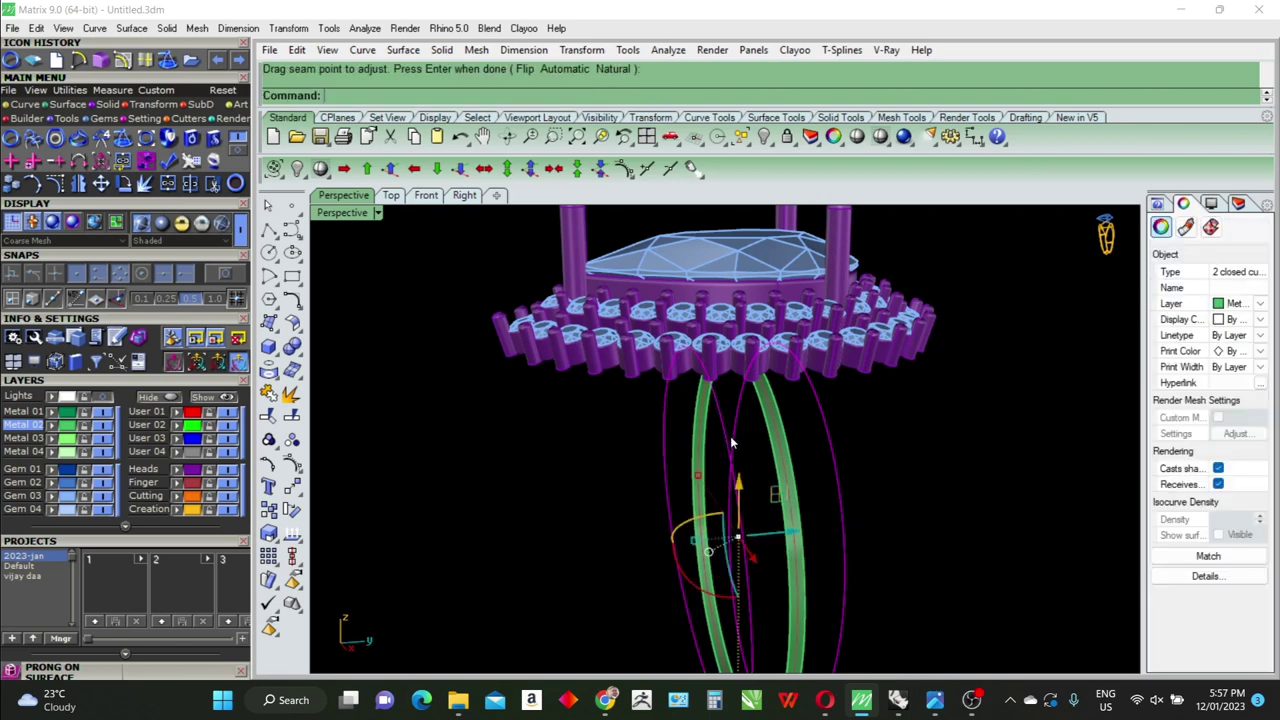
type("Loft")
key("Return")
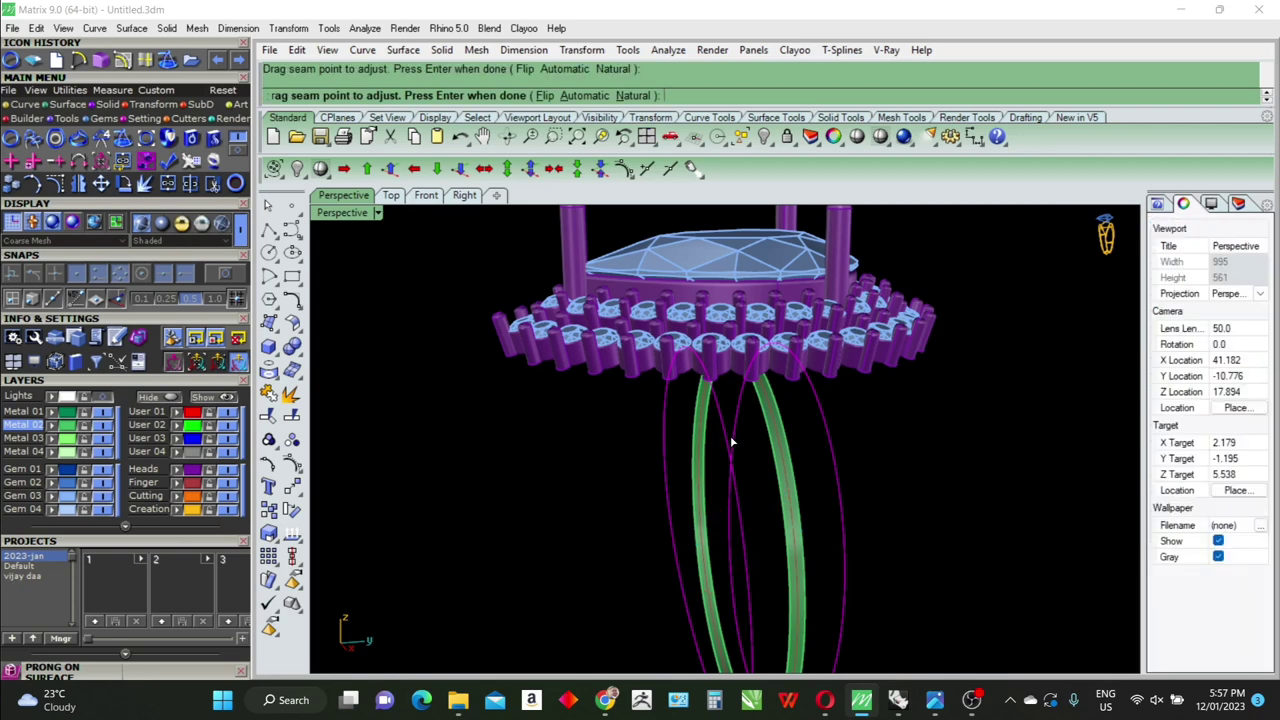
key("Return")
key("Return")
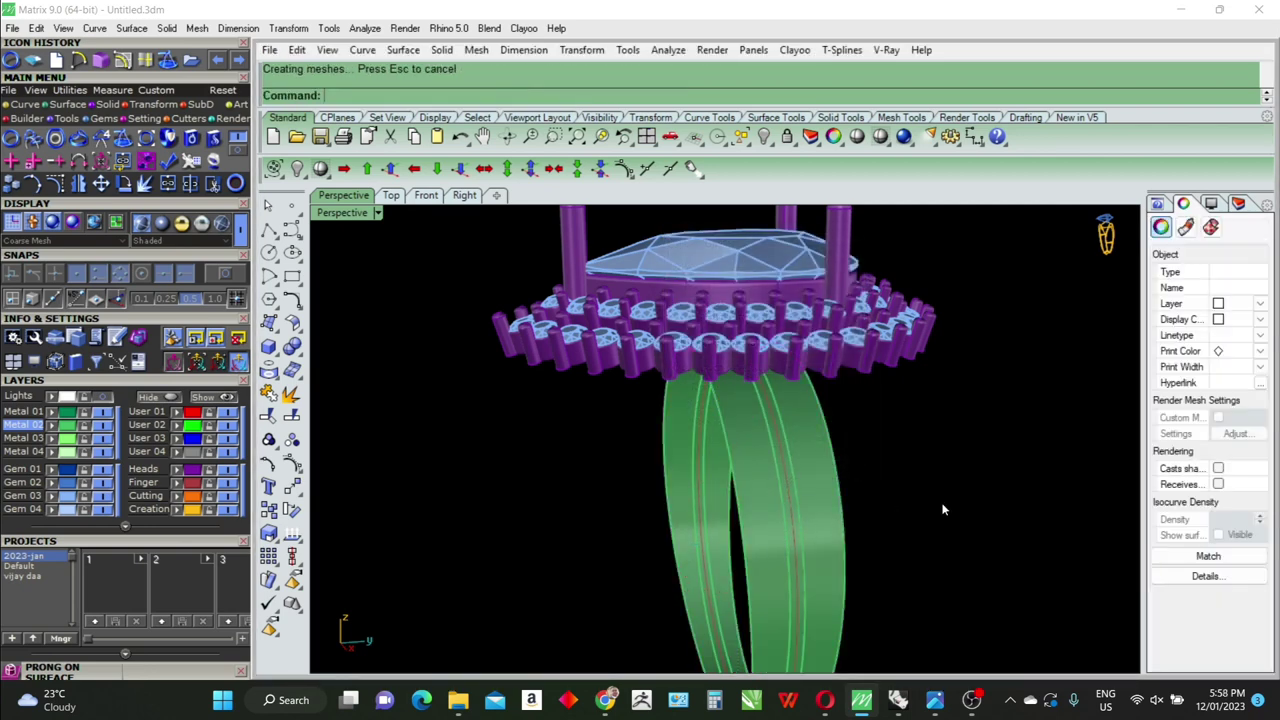
Orbit around the finished ring and restore the four-viewport layout
scroll(832, 460, "down", 5)
right_click_drag(879, 475, 800, 460)
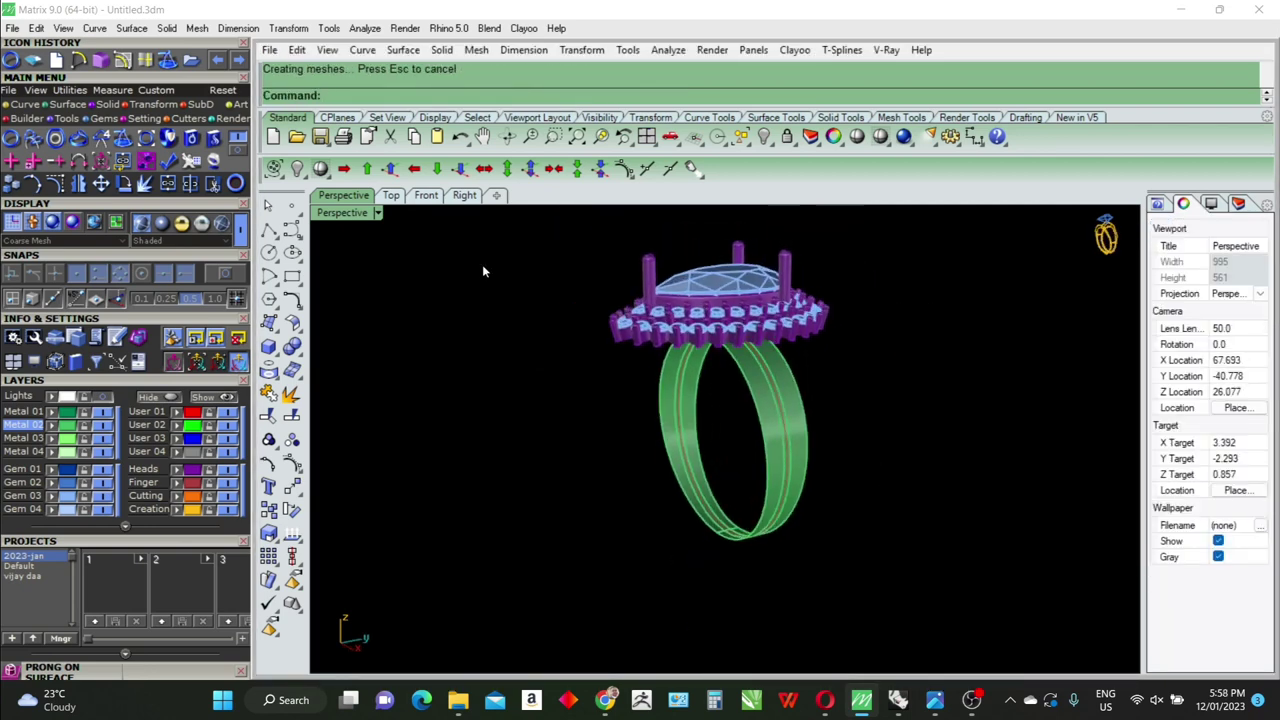
double_click(340, 216)
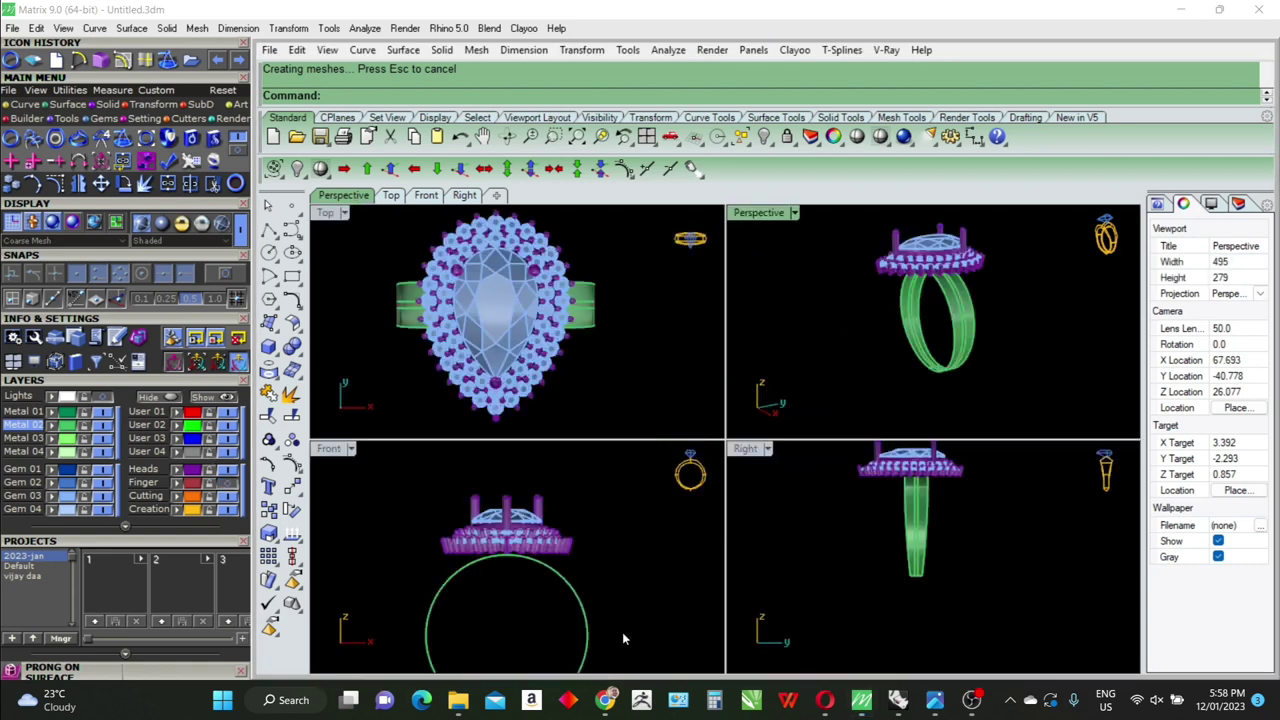
right_click_drag(622, 632, 615, 580)
Draw a horizontal BothSides line from 0 across the ring circle
key("Return")
type("0")
key("Return")
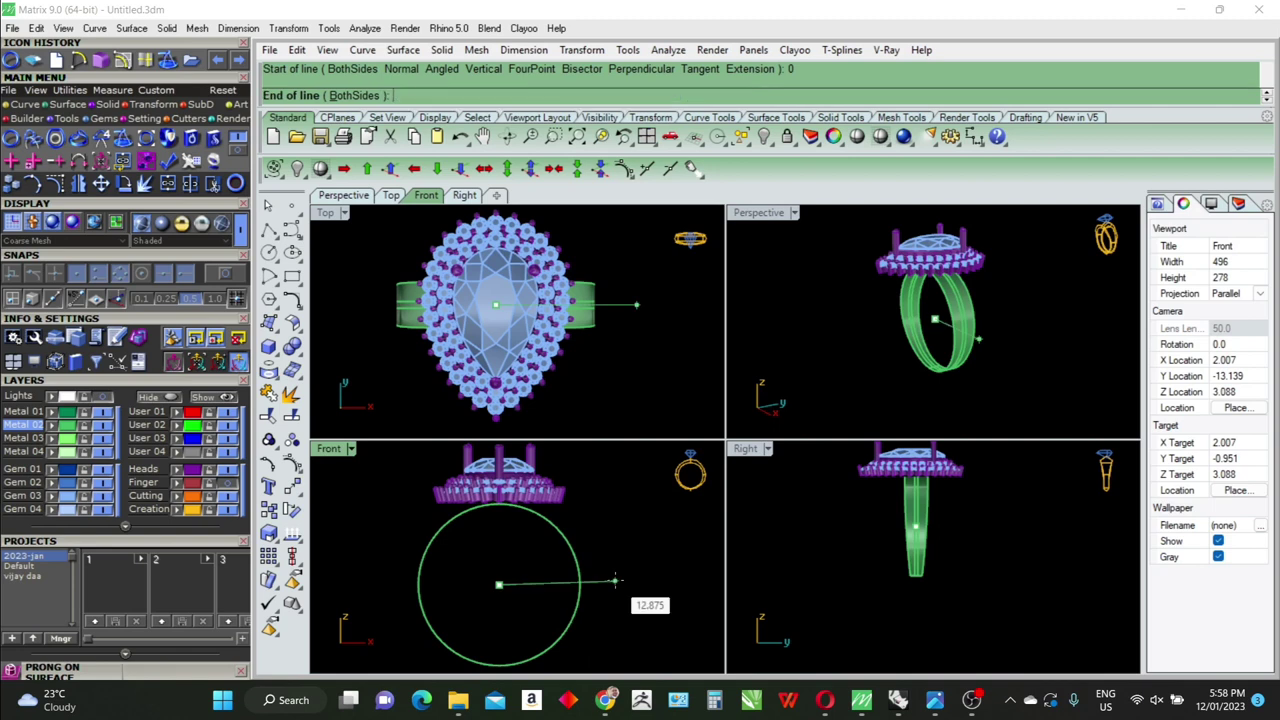
type("b")
key("Return")
left_click(615, 580)
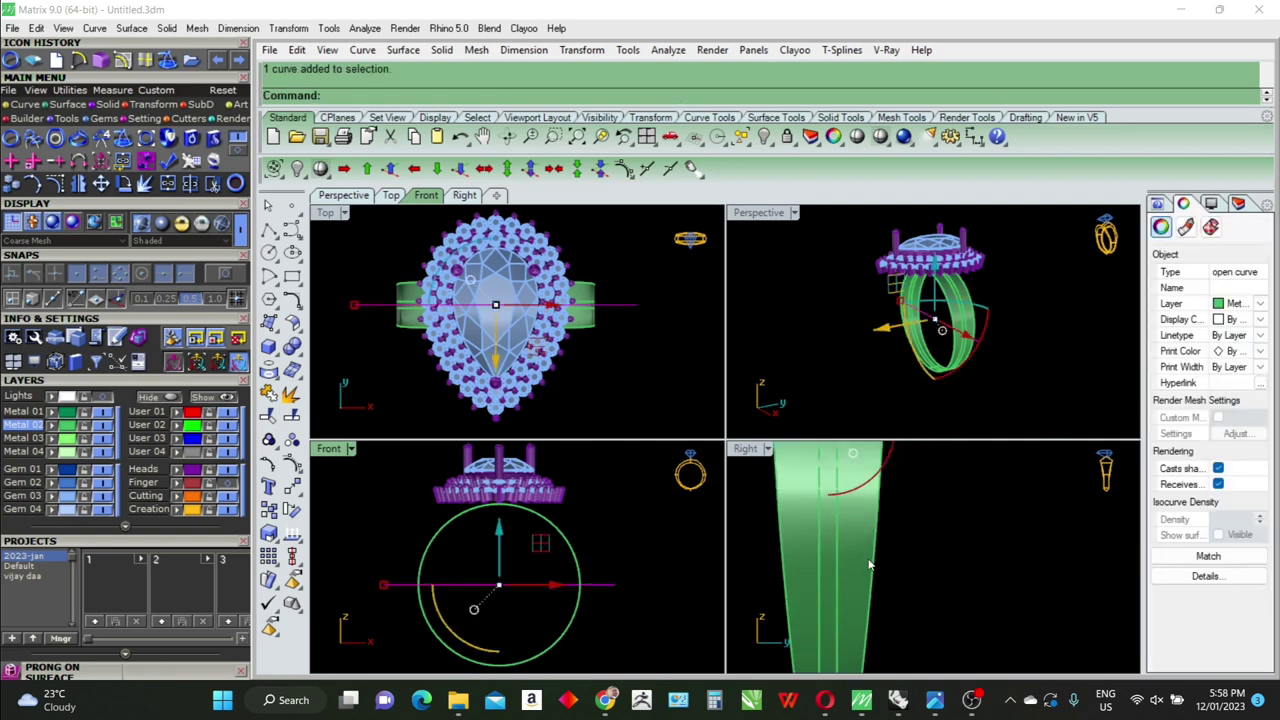
Project the curve onto the shank surface
left_click(583, 602)
right_click_drag(583, 602, 590, 600)
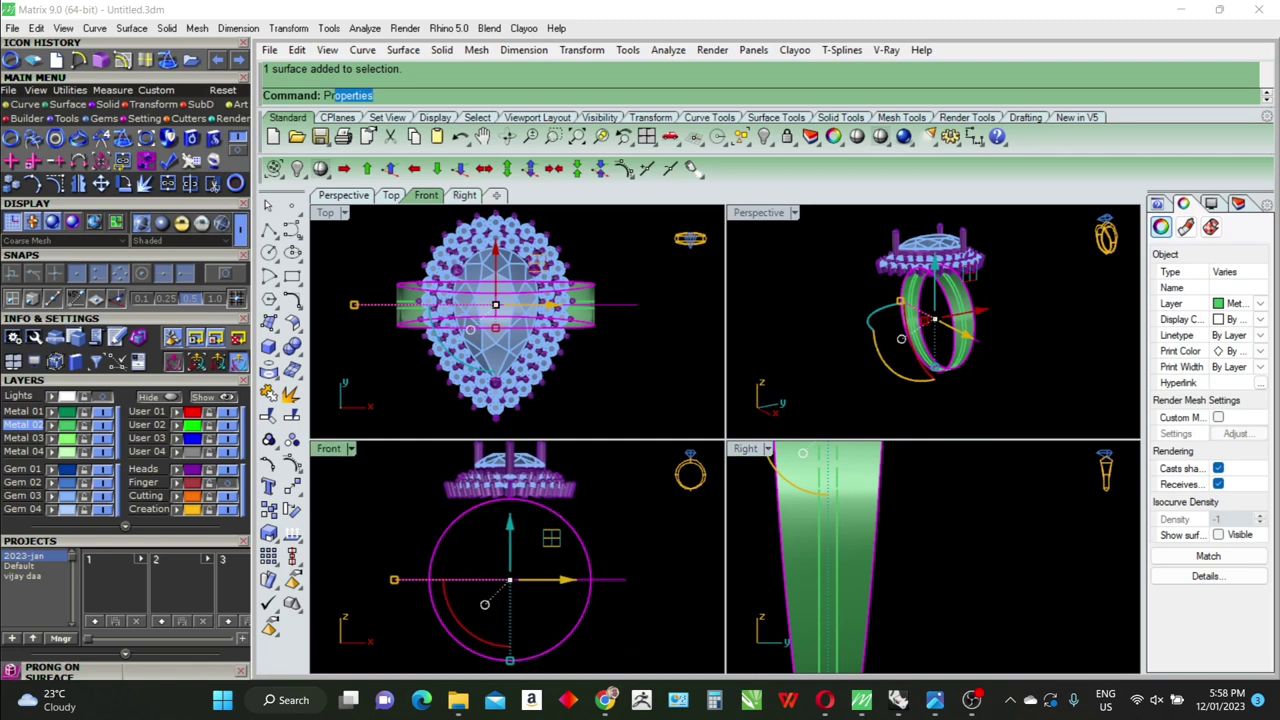
left_click(605, 597)
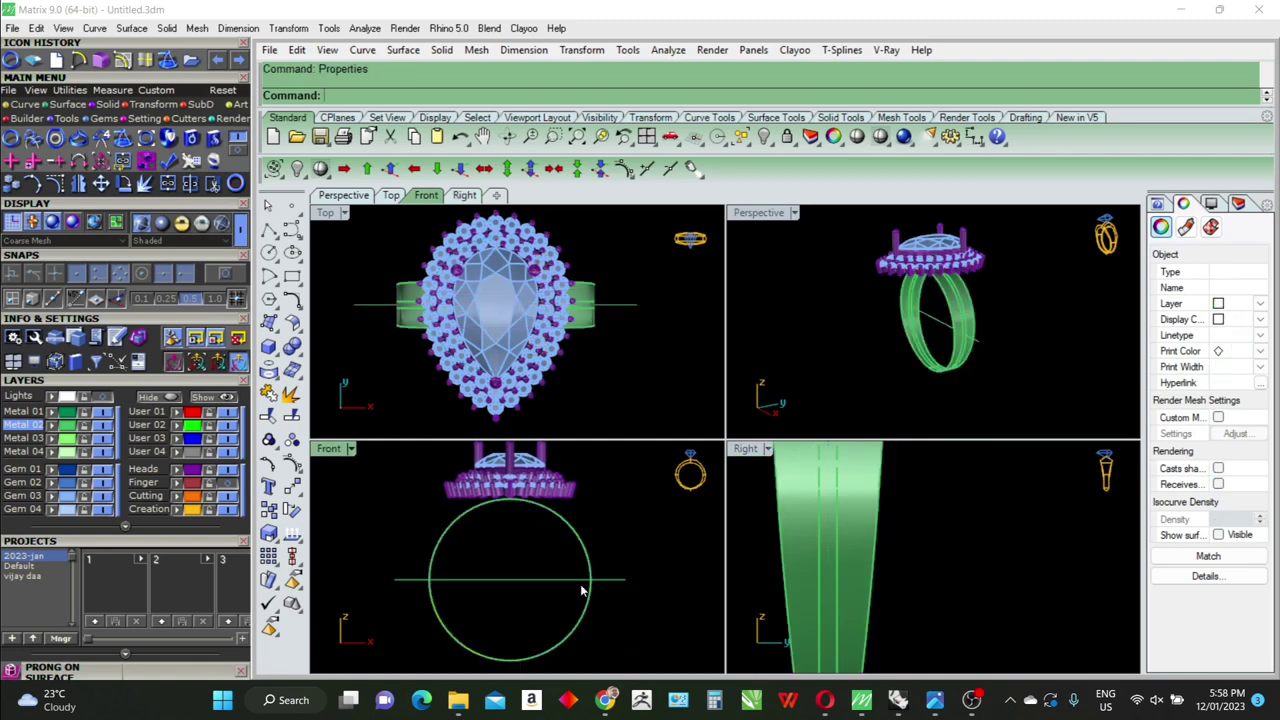
left_click(588, 590)
scroll(586, 568, "up", 3)
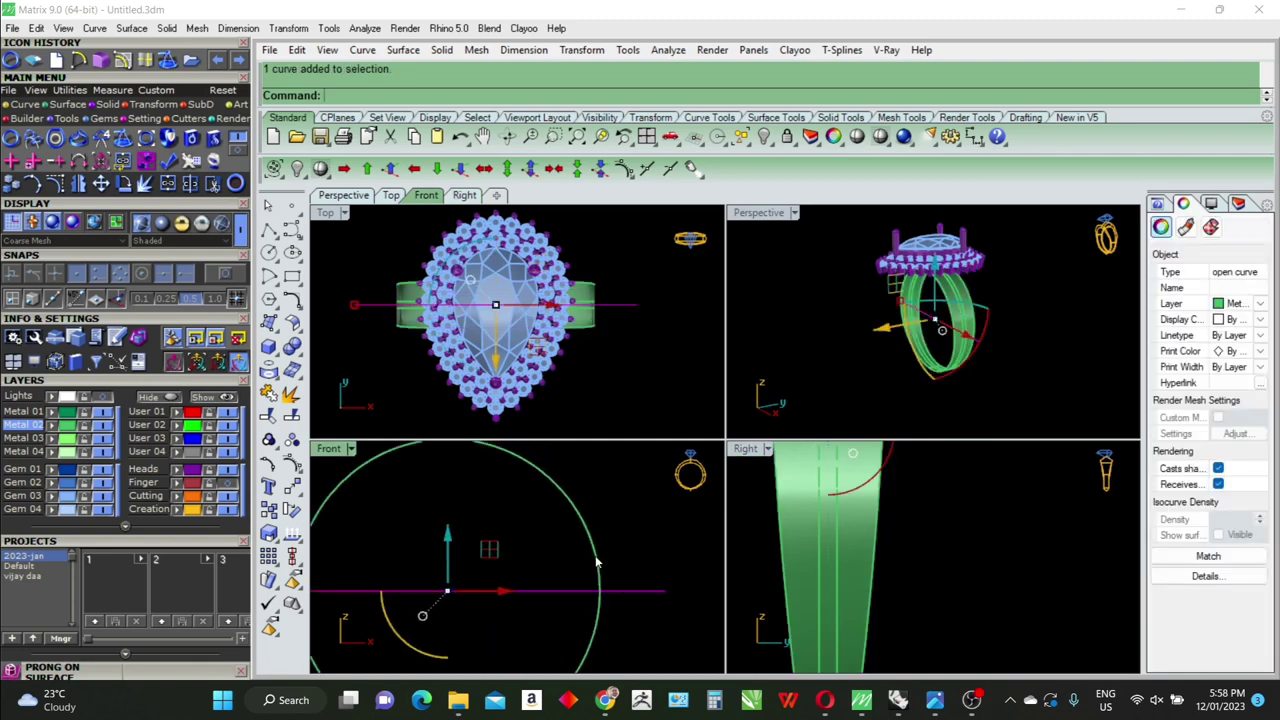
left_click(598, 563)
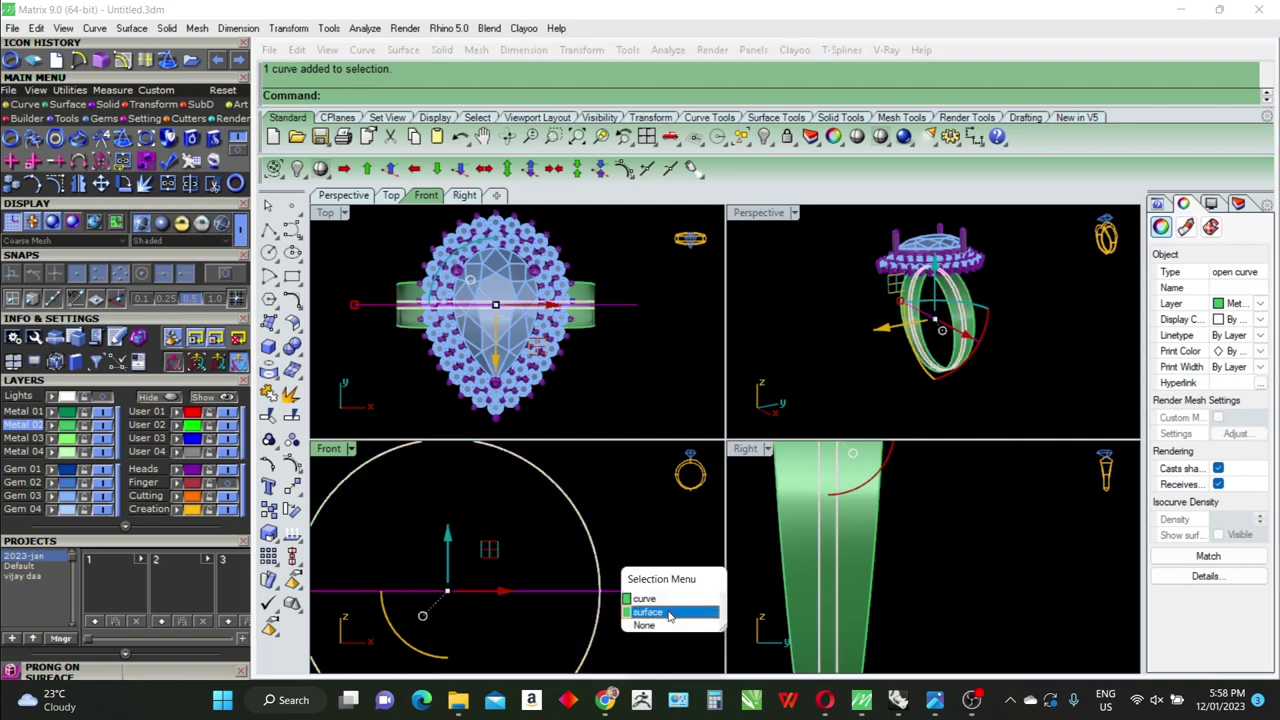
left_click(669, 615)
type("Pro")
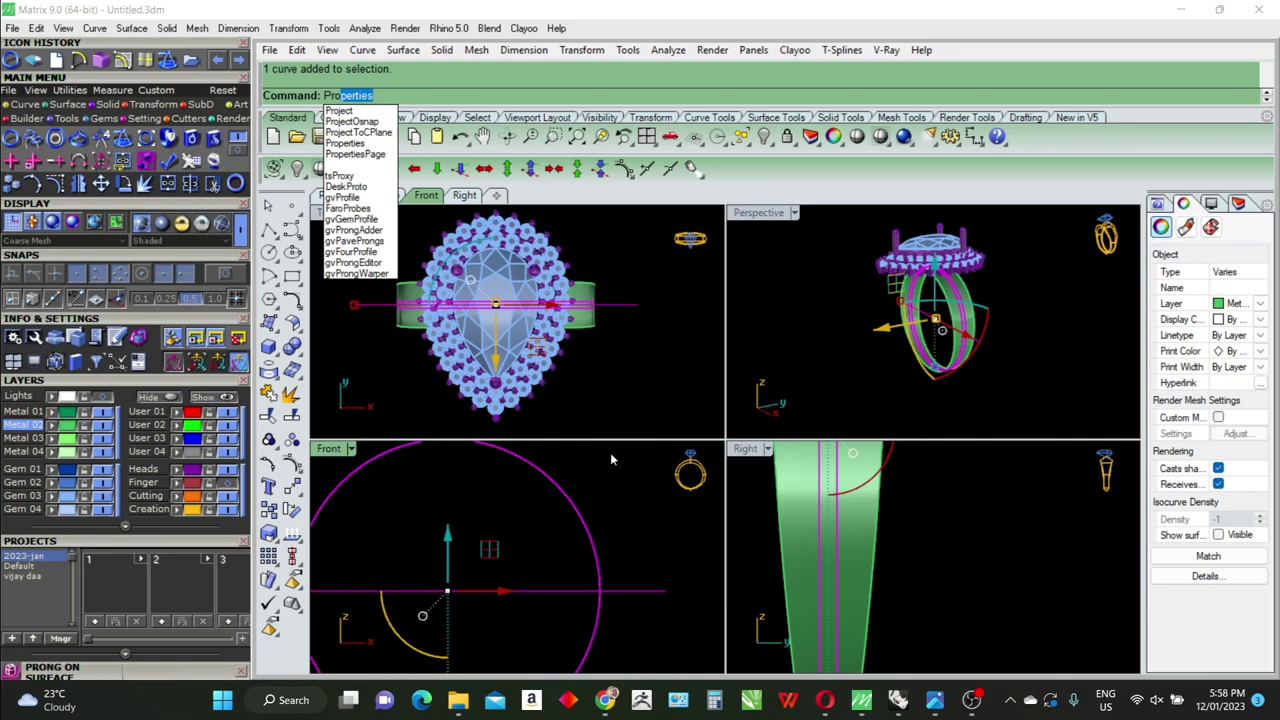
left_click(362, 112)
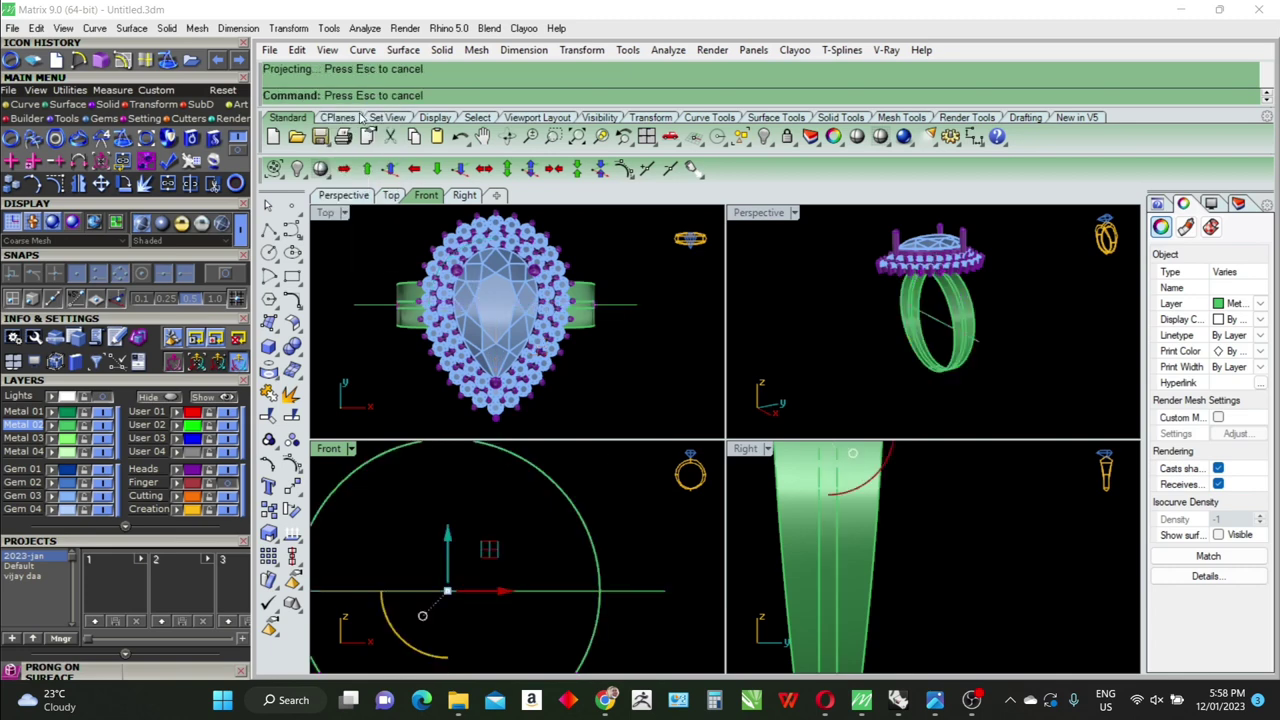
Delete the projected curves and maximize the Perspective view
right_click_drag(857, 541, 910, 592)
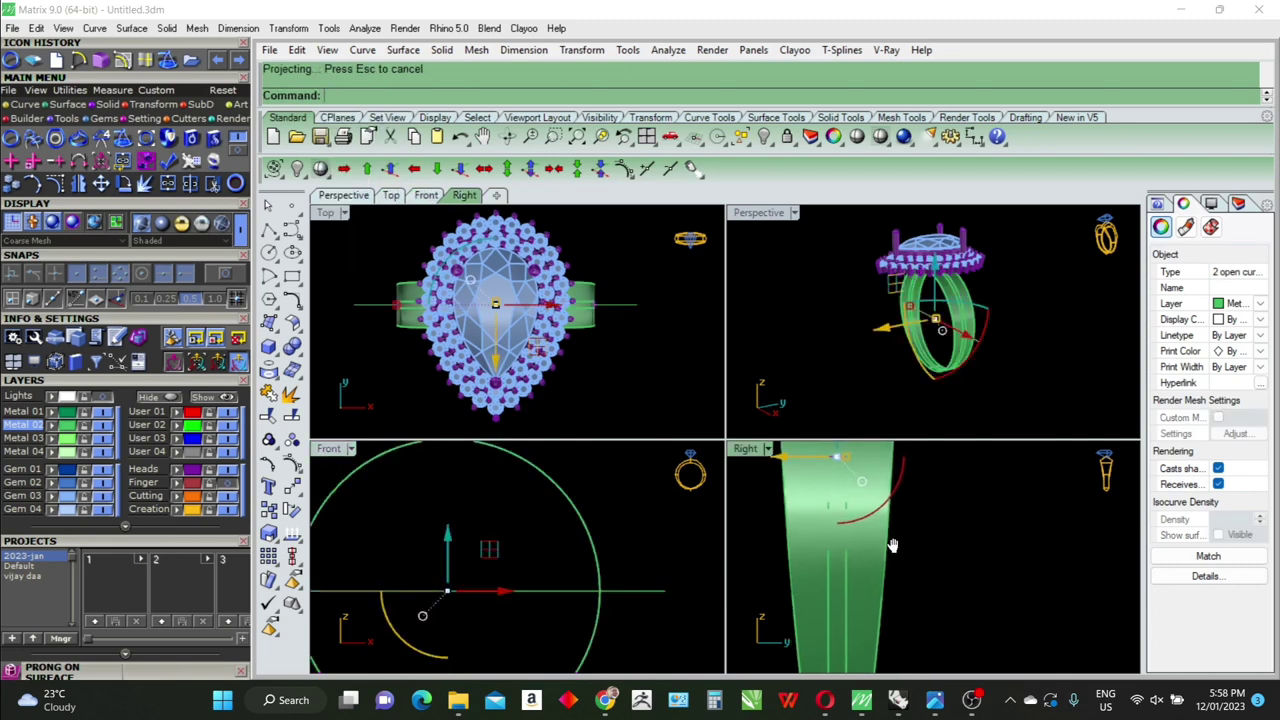
left_click_drag(683, 589, 651, 609)
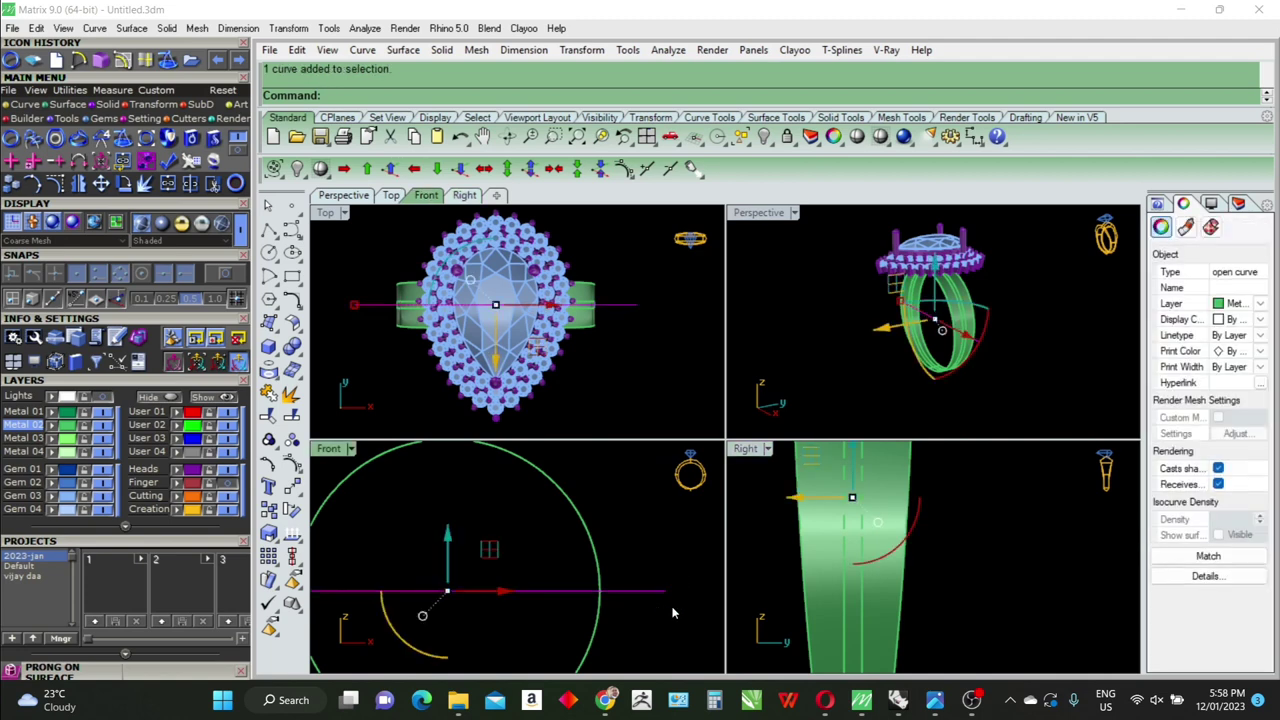
key("Delete")
double_click(765, 213)
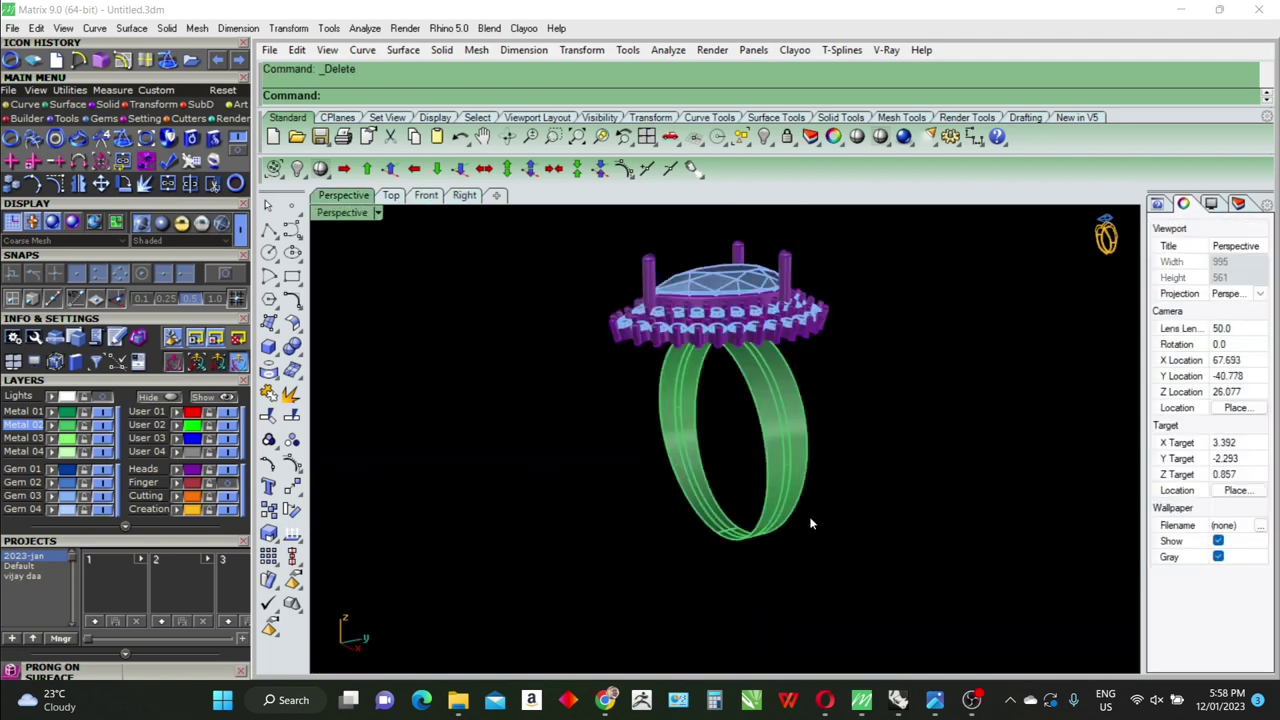
Orbit the view to look at the ring shank side-on
right_click_drag(814, 522, 806, 513)
scroll(806, 513, "up", 5)
right_click_drag(799, 468, 880, 491)
scroll(880, 491, "down", 5)
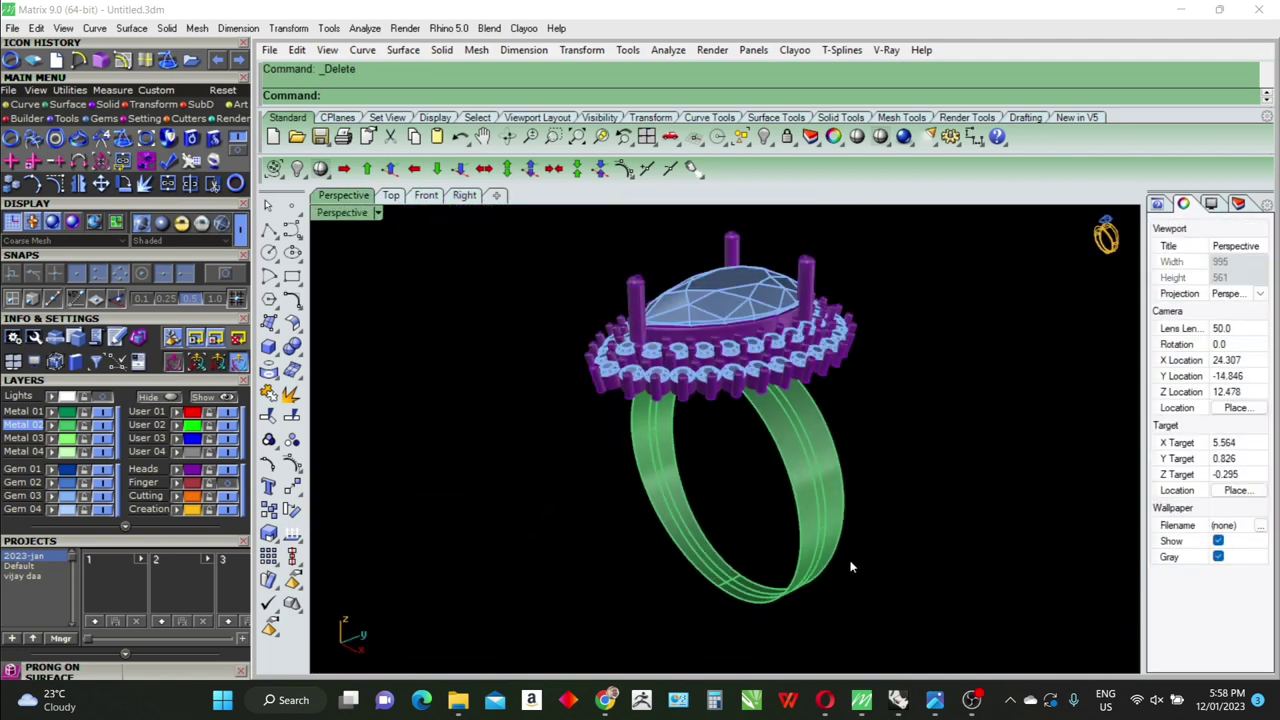
mouse_move(849, 563)
right_mouse_down()
mouse_move(861, 494)
mouse_move(849, 491)
right_mouse_up()
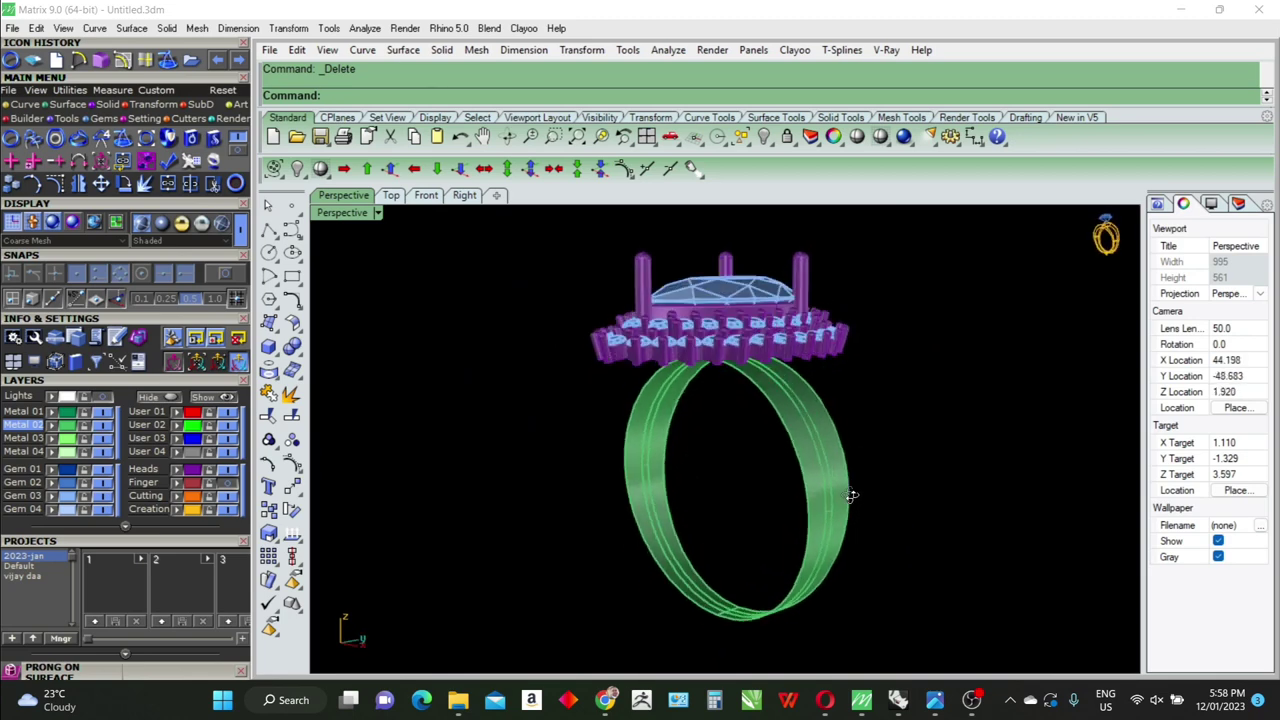
left_click(843, 490)
scroll(843, 490, "up", 2)
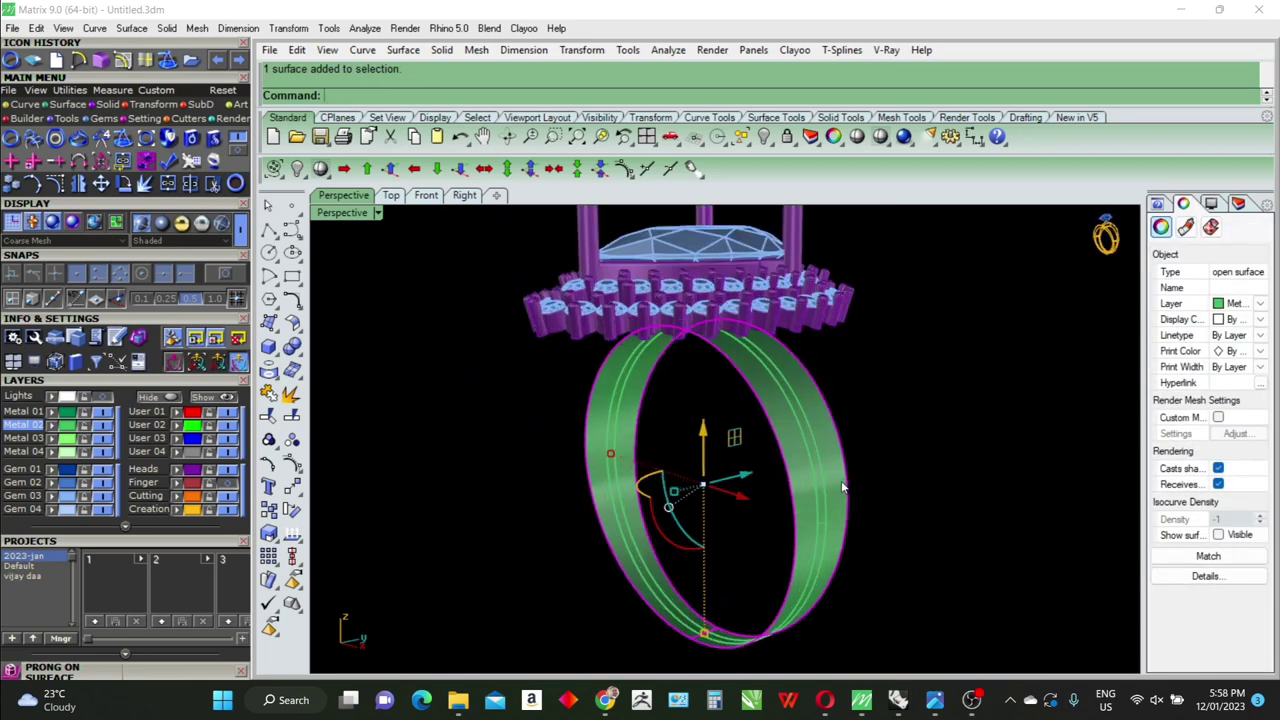
right_click_drag(853, 520, 810, 543)
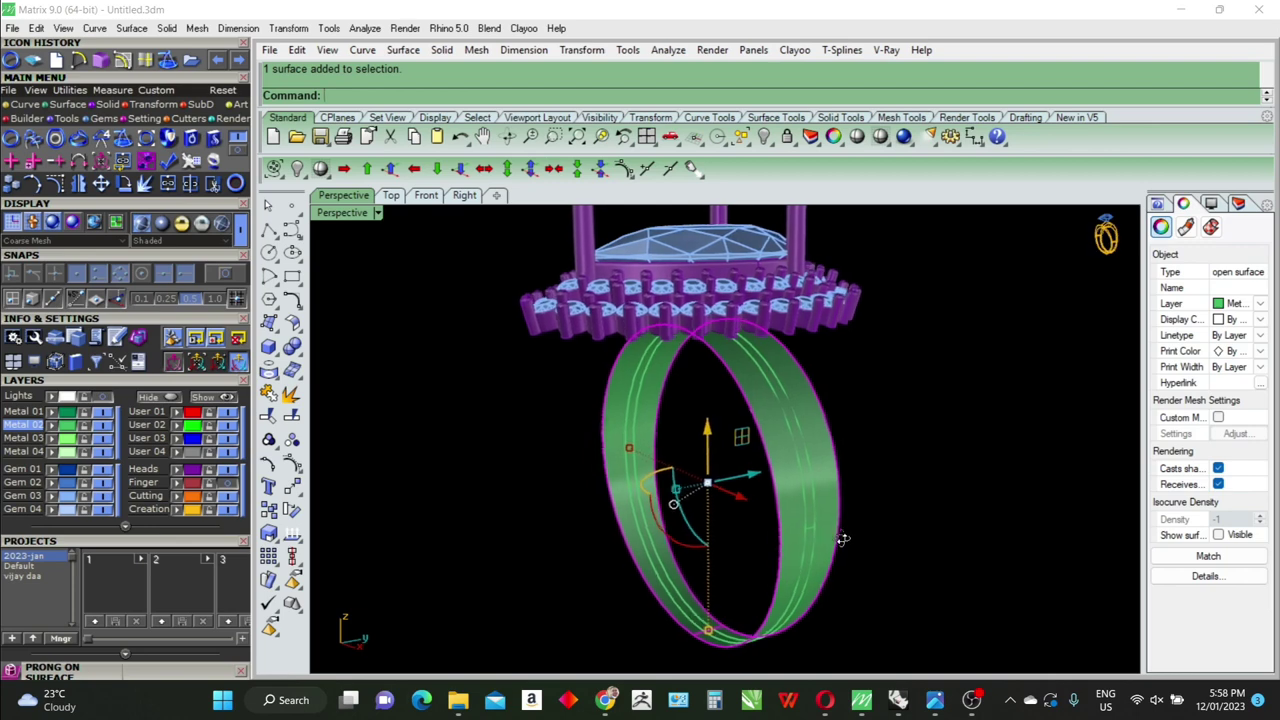
scroll(783, 537, "up", 2)
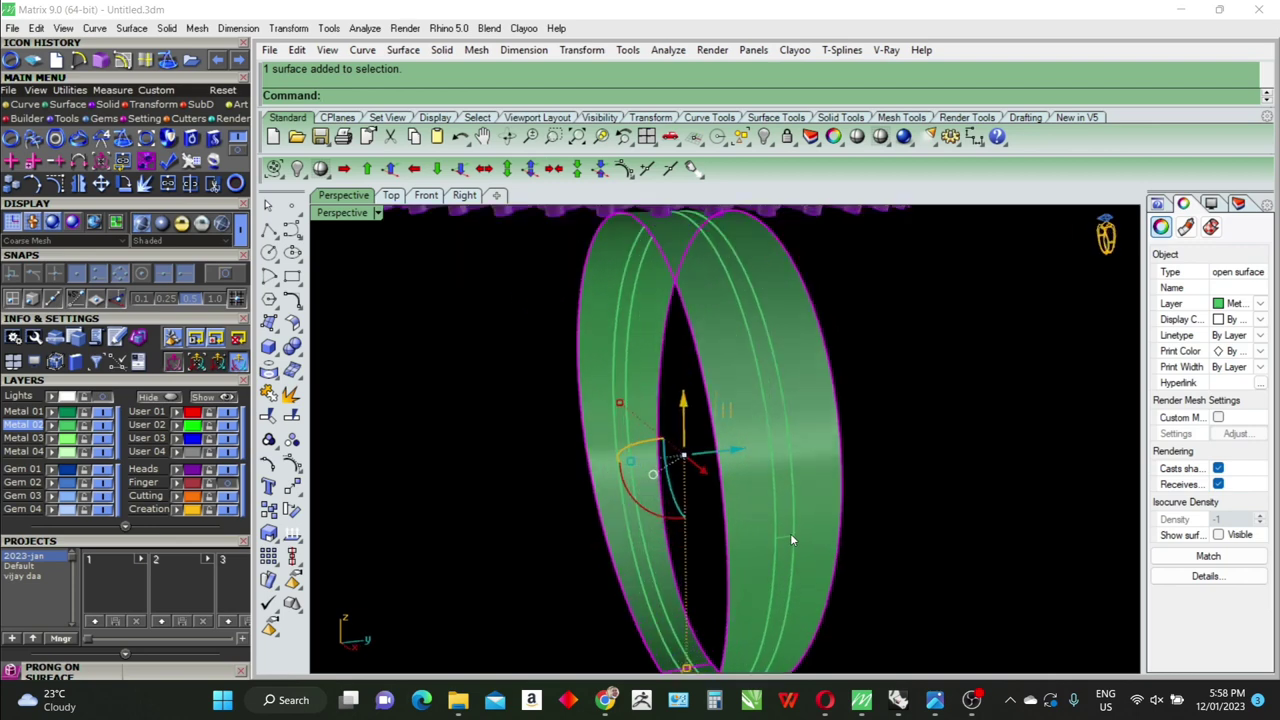
key("Escape")
Duplicate the two shank edges as curves with DupEdge
type("dupedge")
key("Return")
left_click(777, 521)
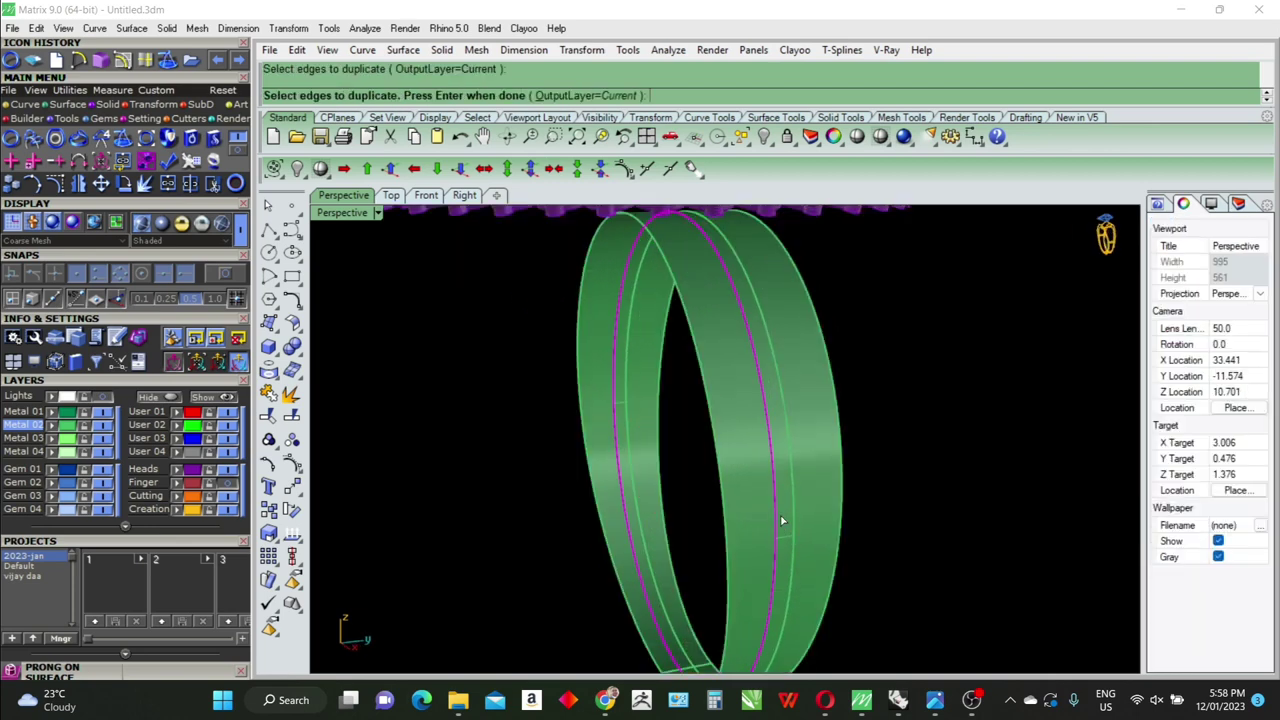
left_click(791, 515)
key("Return")
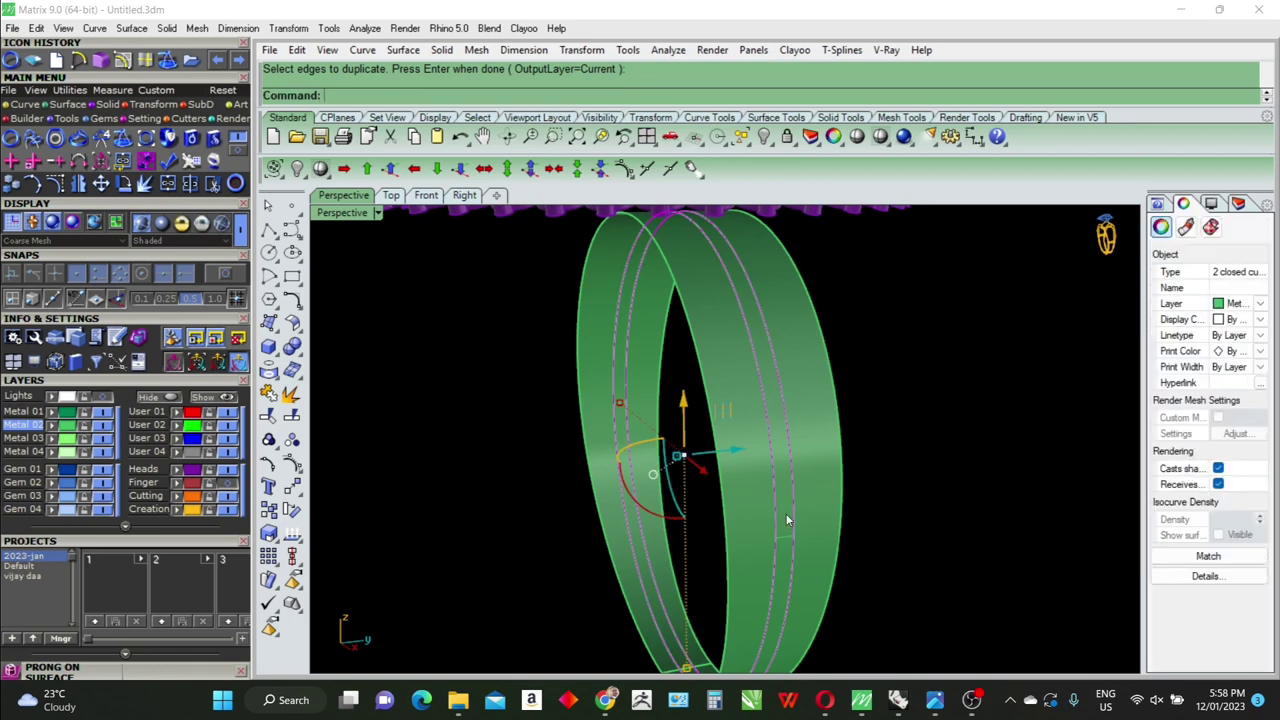
Split the copied edge curves with the cutters and delete the unwanted pieces
type("Split")
key("Return")
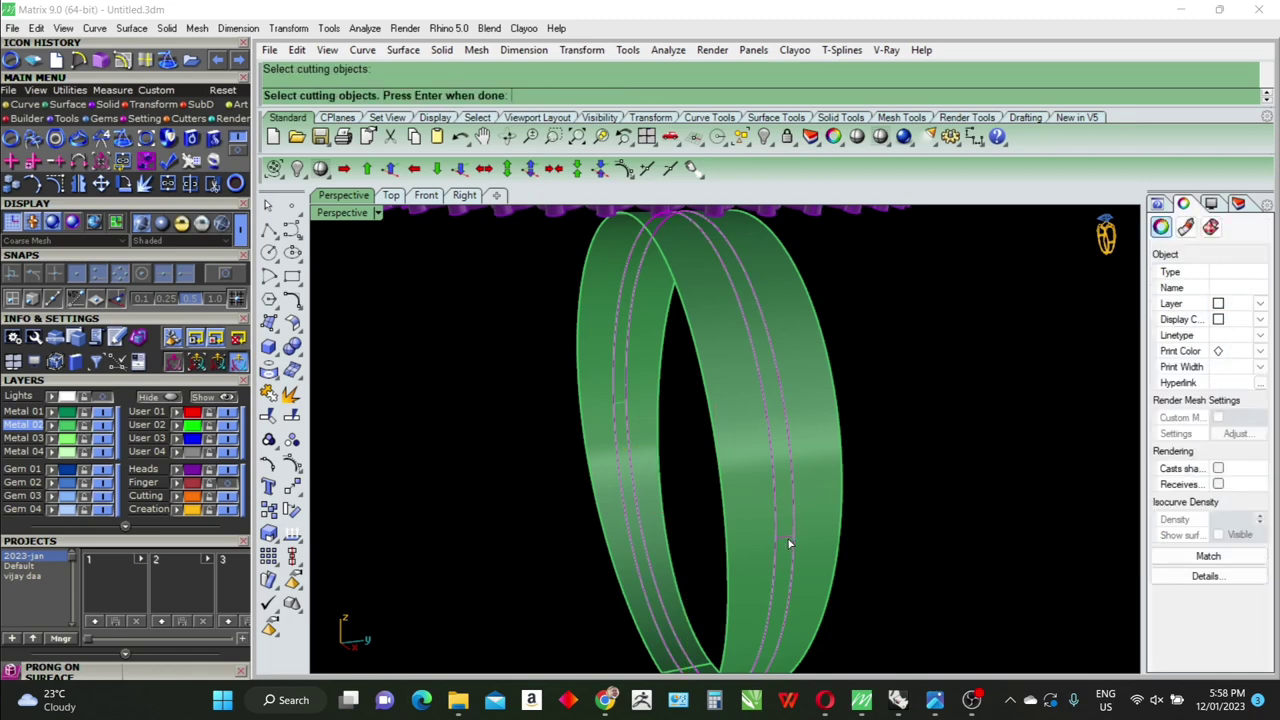
left_click_drag(660, 387, 660, 390)
key("Return")
left_click_drag(971, 388, 766, 417, "ctrl")
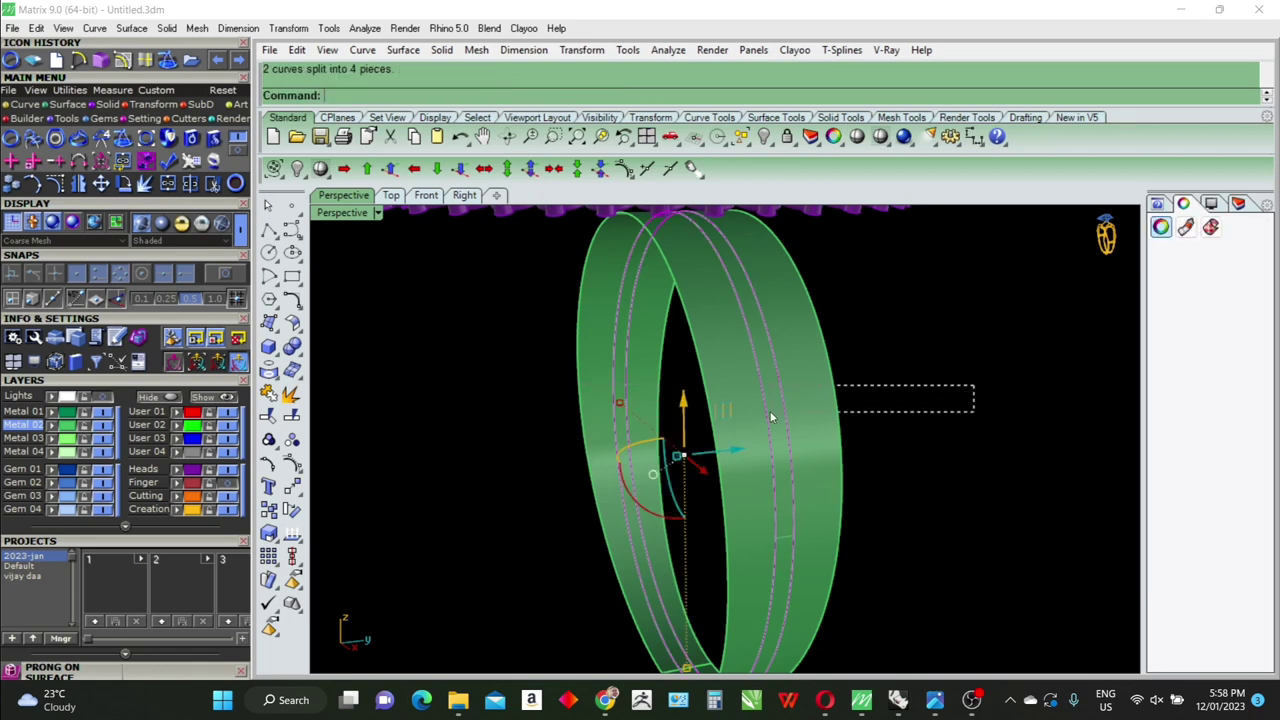
key("Delete")
Delete the inner strip surface of the shank
left_click(780, 570)
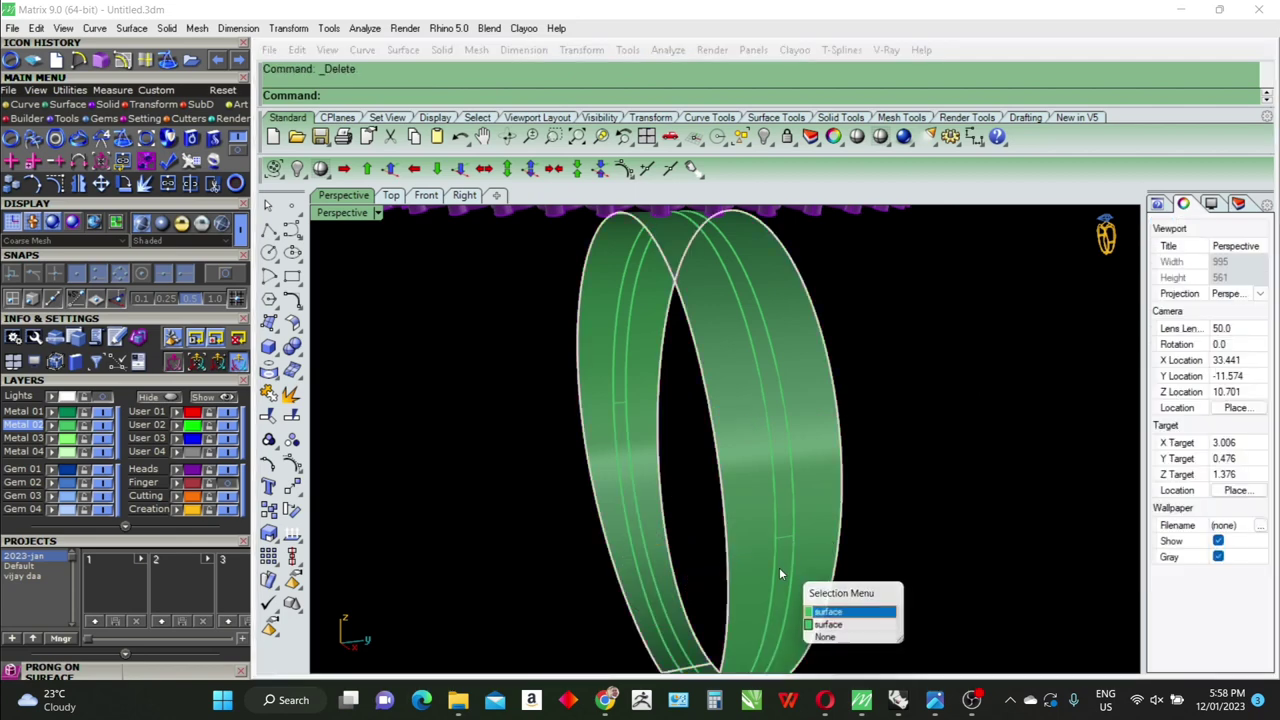
left_click(826, 627)
key("Delete")
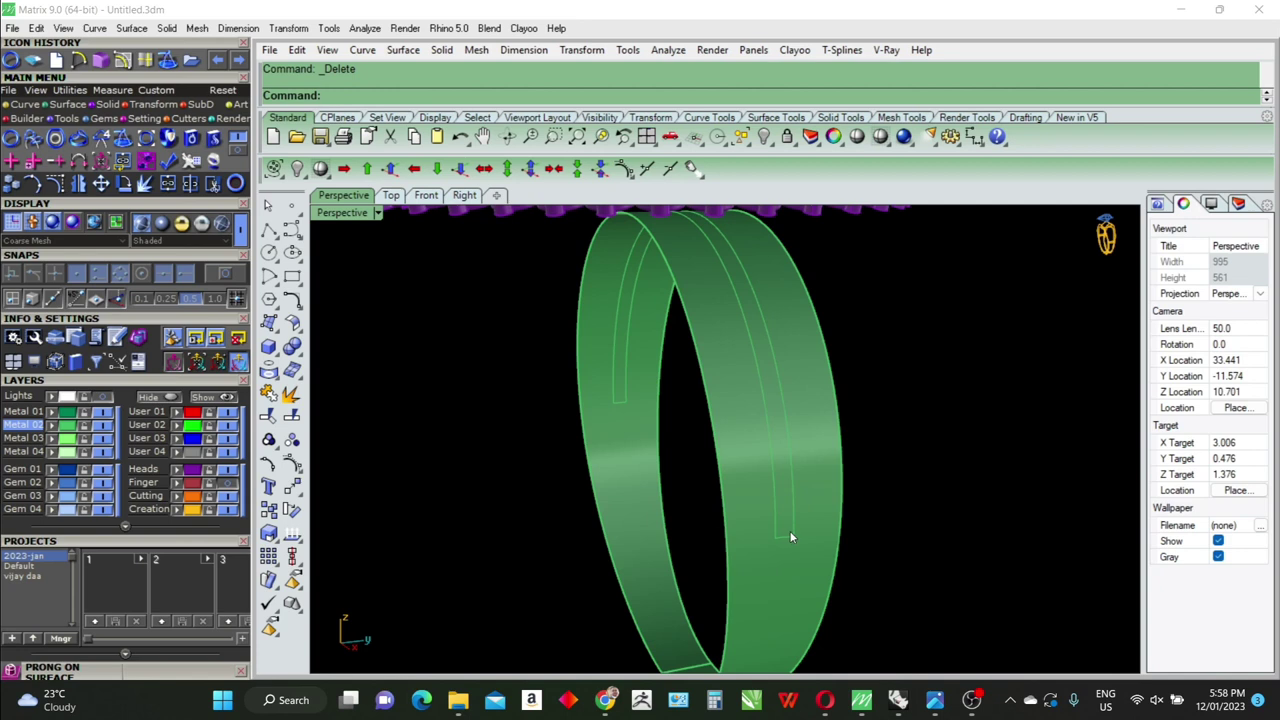
right_click_drag(790, 536, 750, 530)
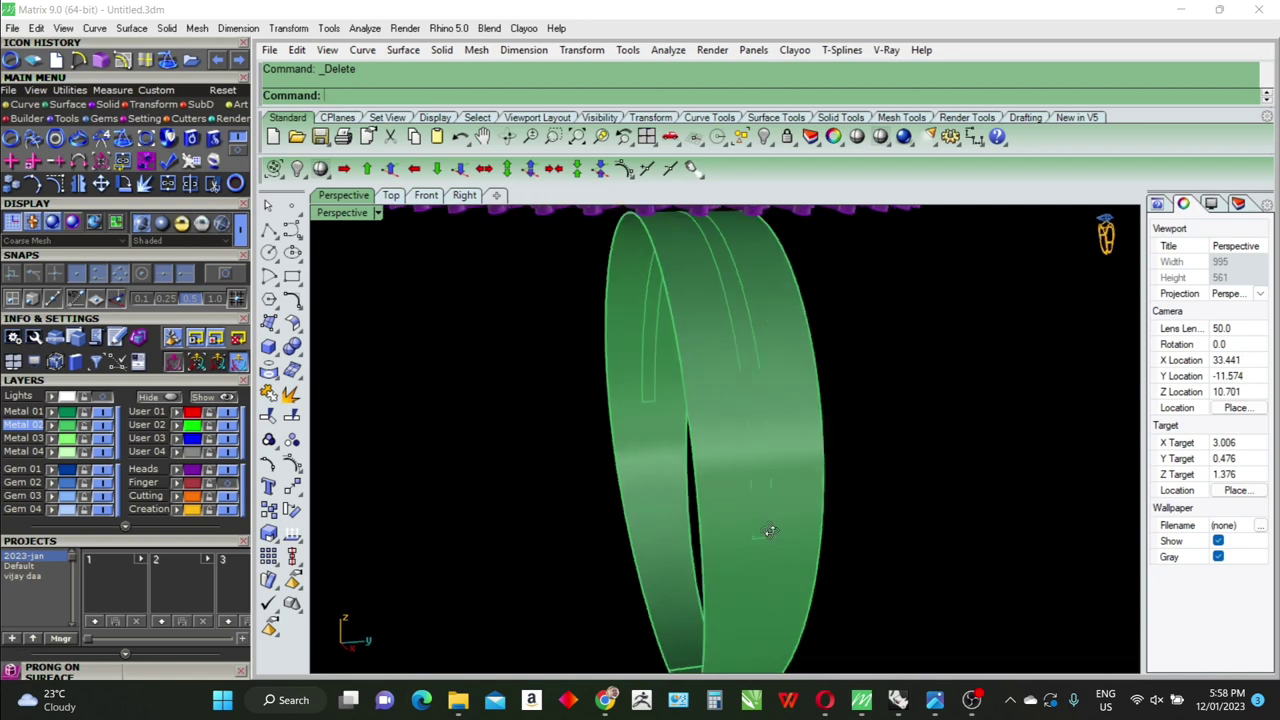
scroll(758, 498, "down", 4)
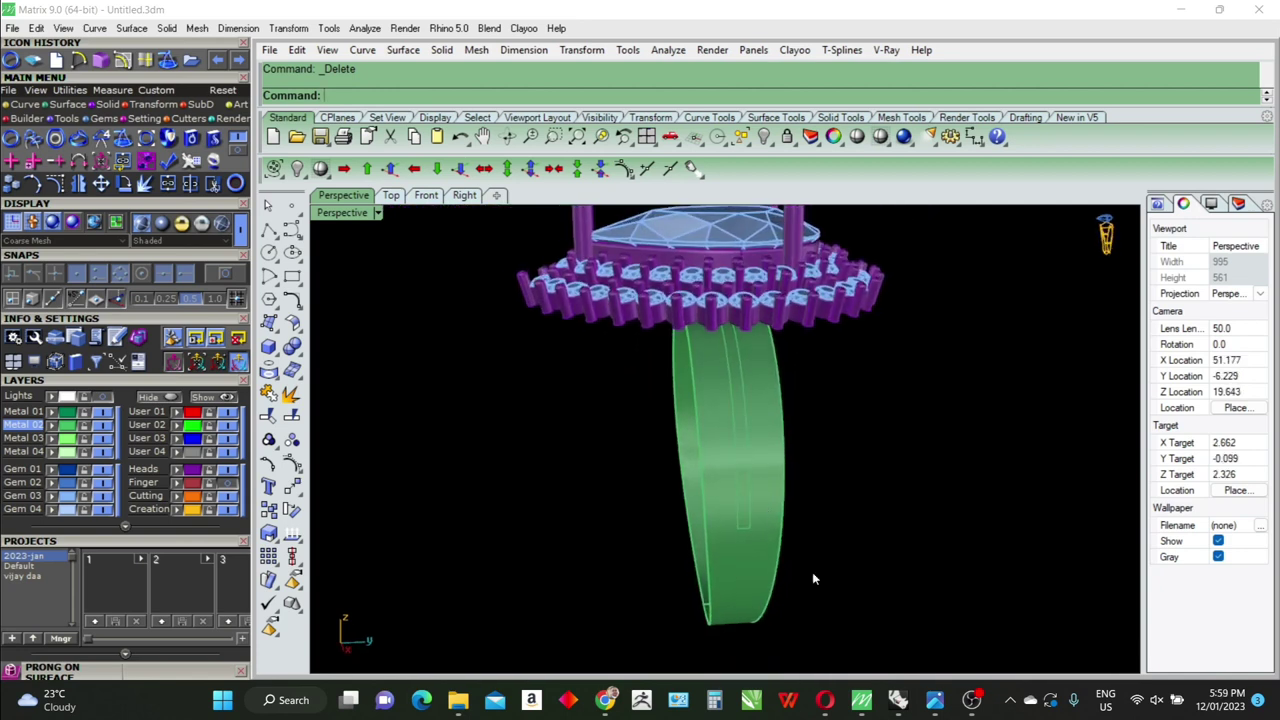
left_click(932, 706)
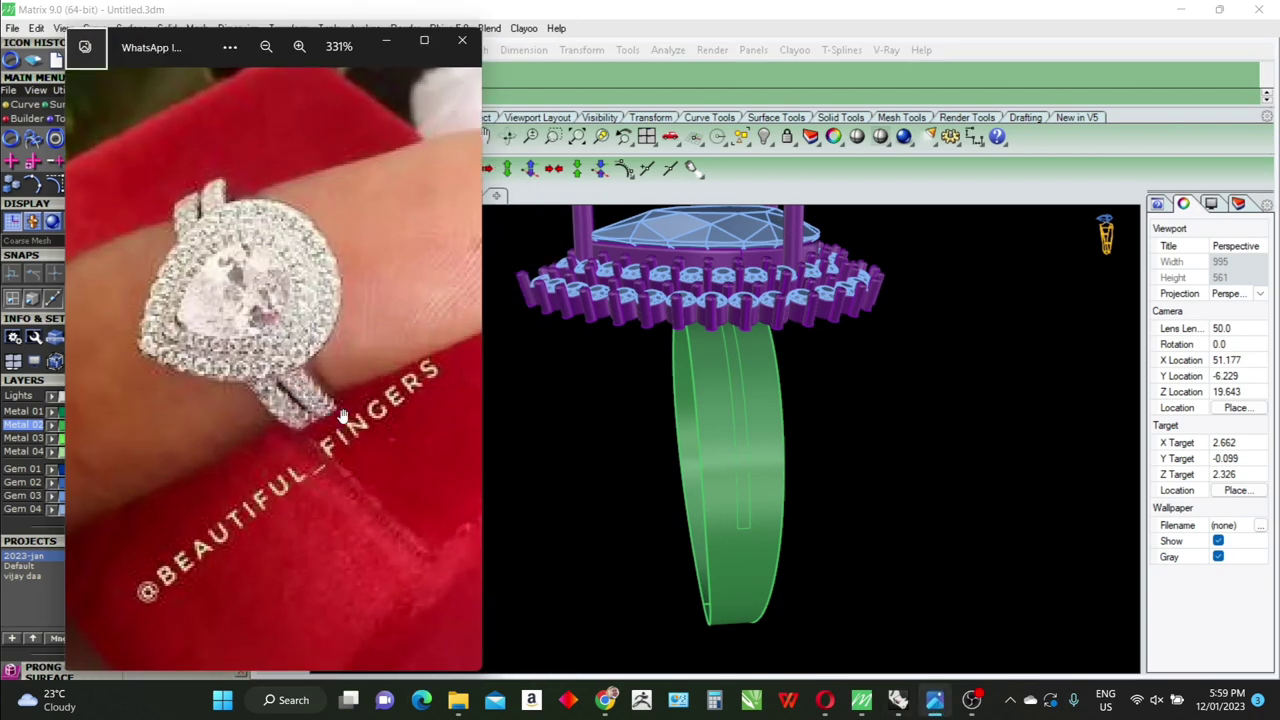
left_click(384, 50)
mouse_move(748, 409)
right_mouse_down()
mouse_move(790, 402)
mouse_move(808, 427)
right_mouse_up()
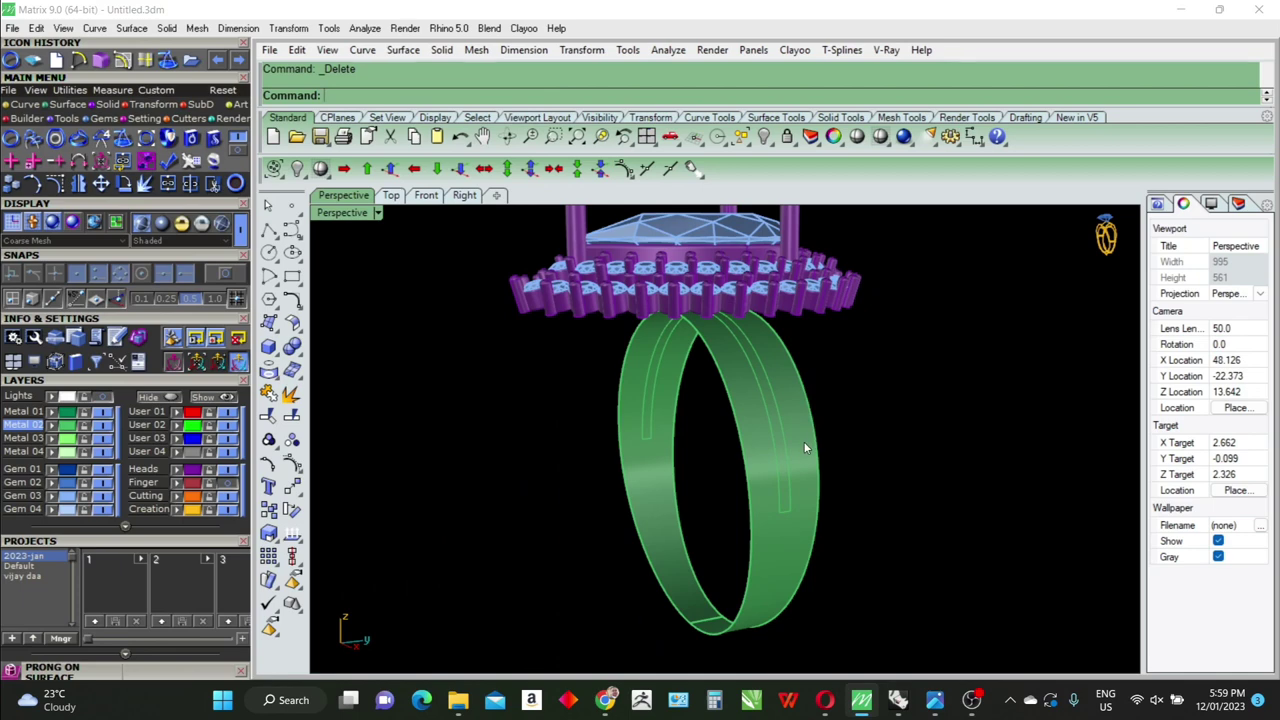
Split the shank along the inner curve and delete the unwanted piece
left_click(793, 500)
type("split")
key("Return")
left_click(783, 502)
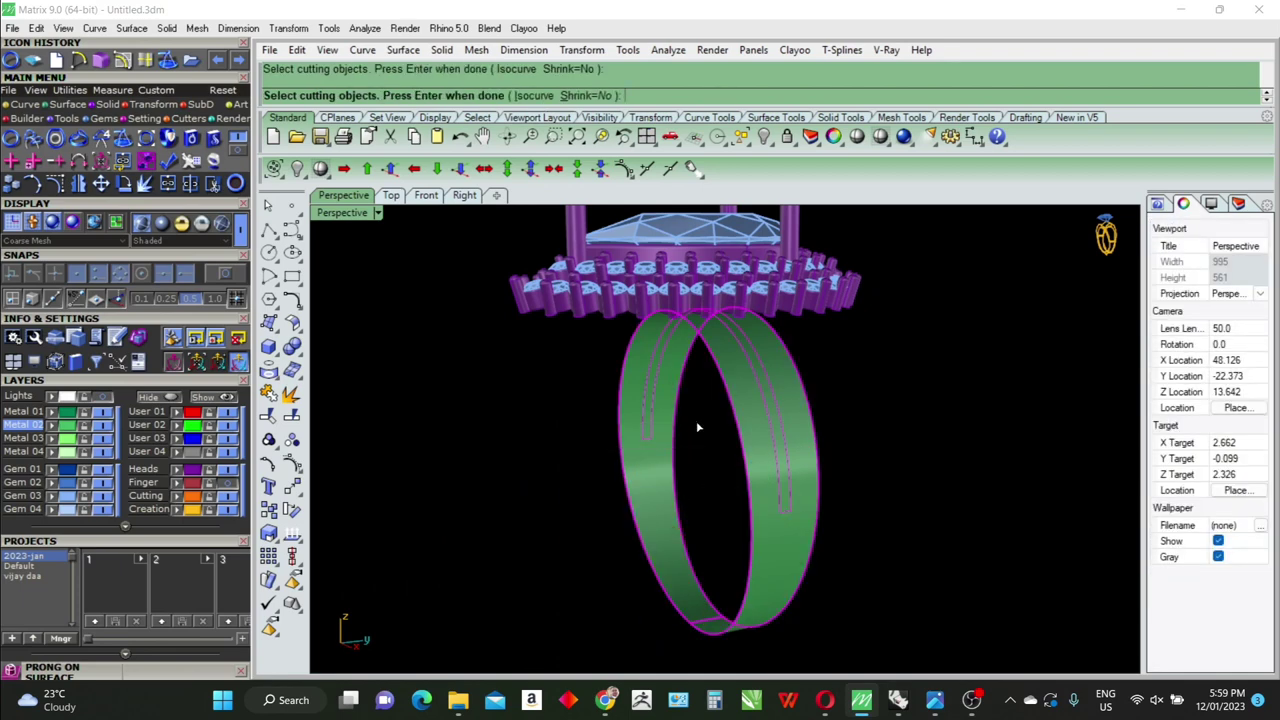
key("Return")
left_click(660, 500)
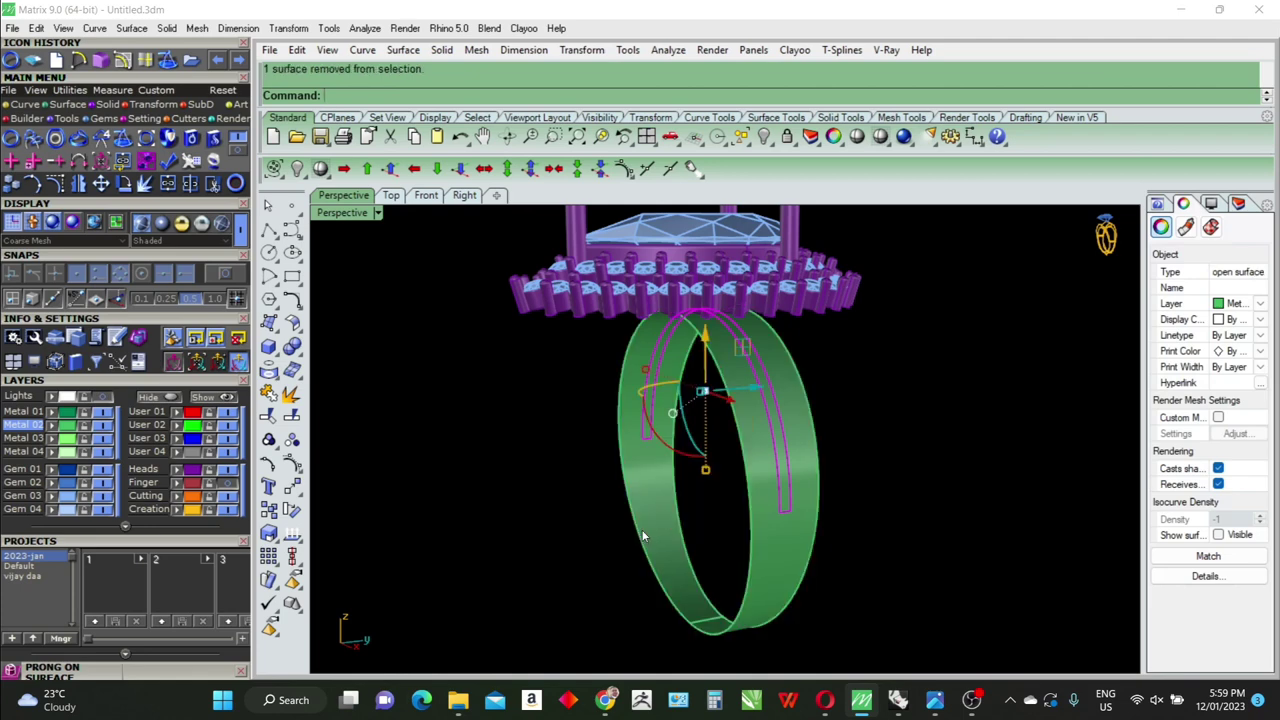
key("Delete")
Start OffsetSrf on the remaining band surface
right_click_drag(660, 530, 843, 535)
left_click(843, 530)
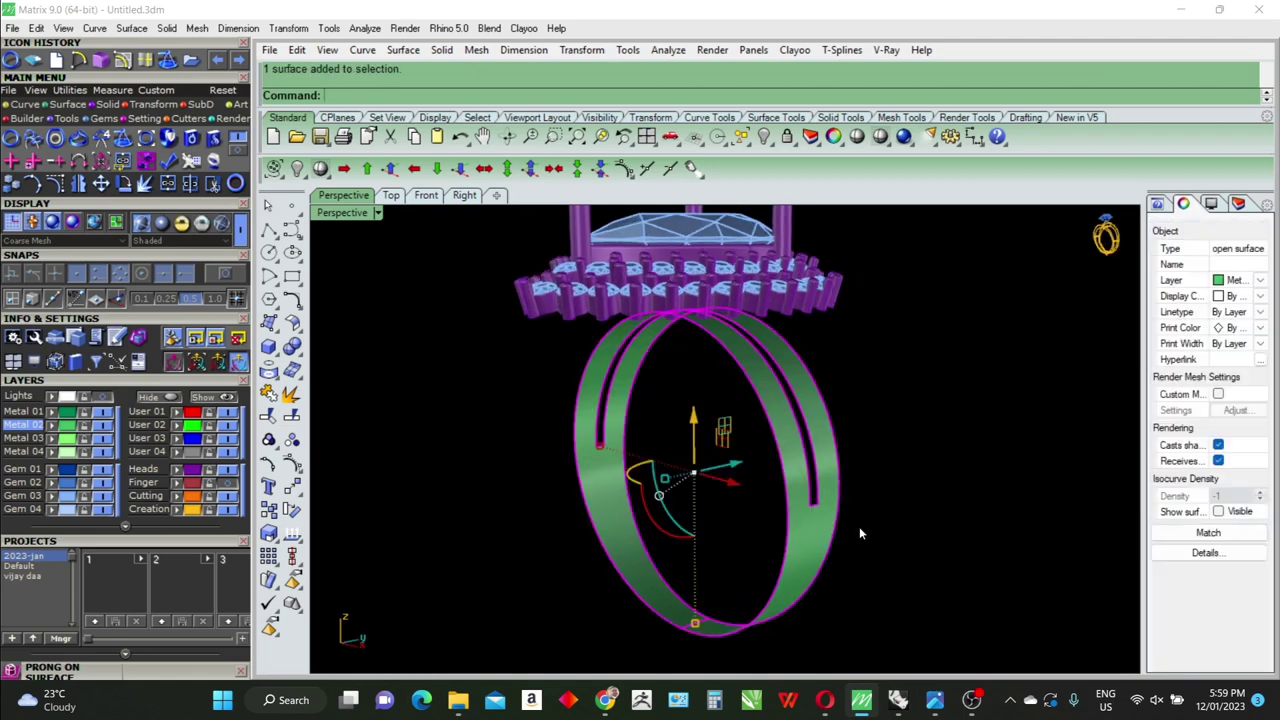
type("os")
key("Return")
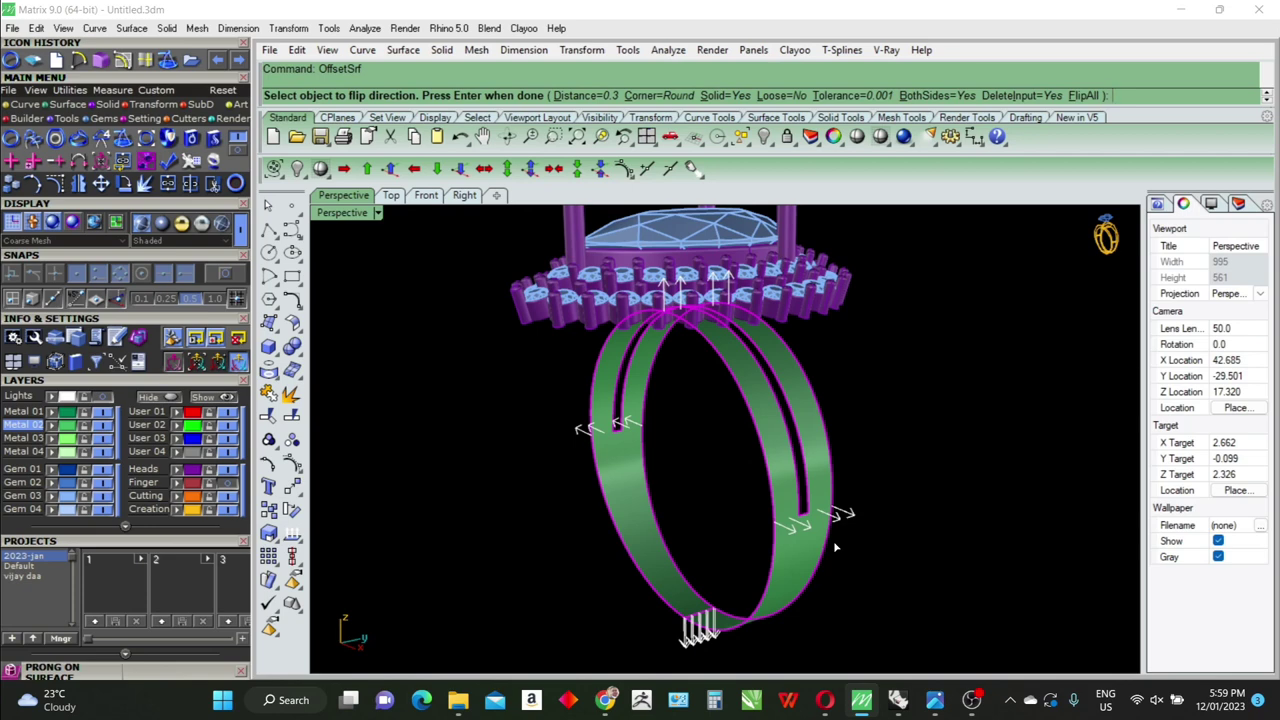
type("1")
Thicken the band into a solid offset to one side only
key("Return")
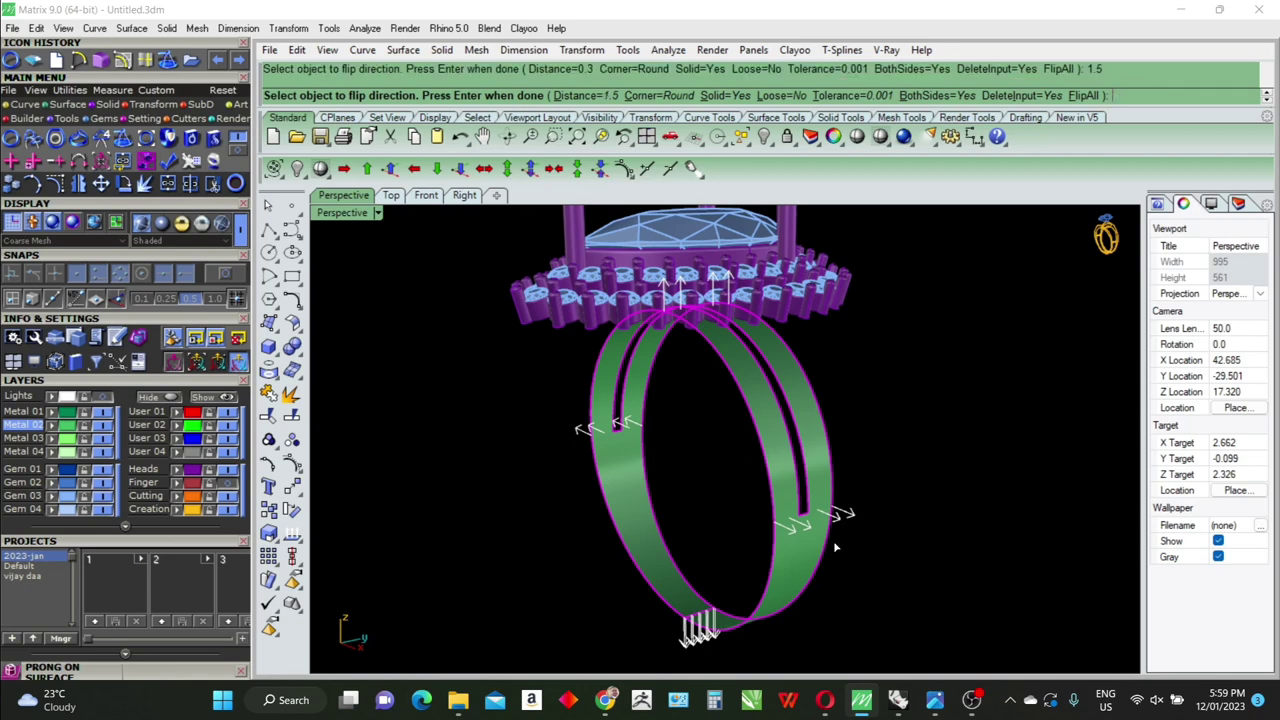
key("ctrl+z")
key("Return")
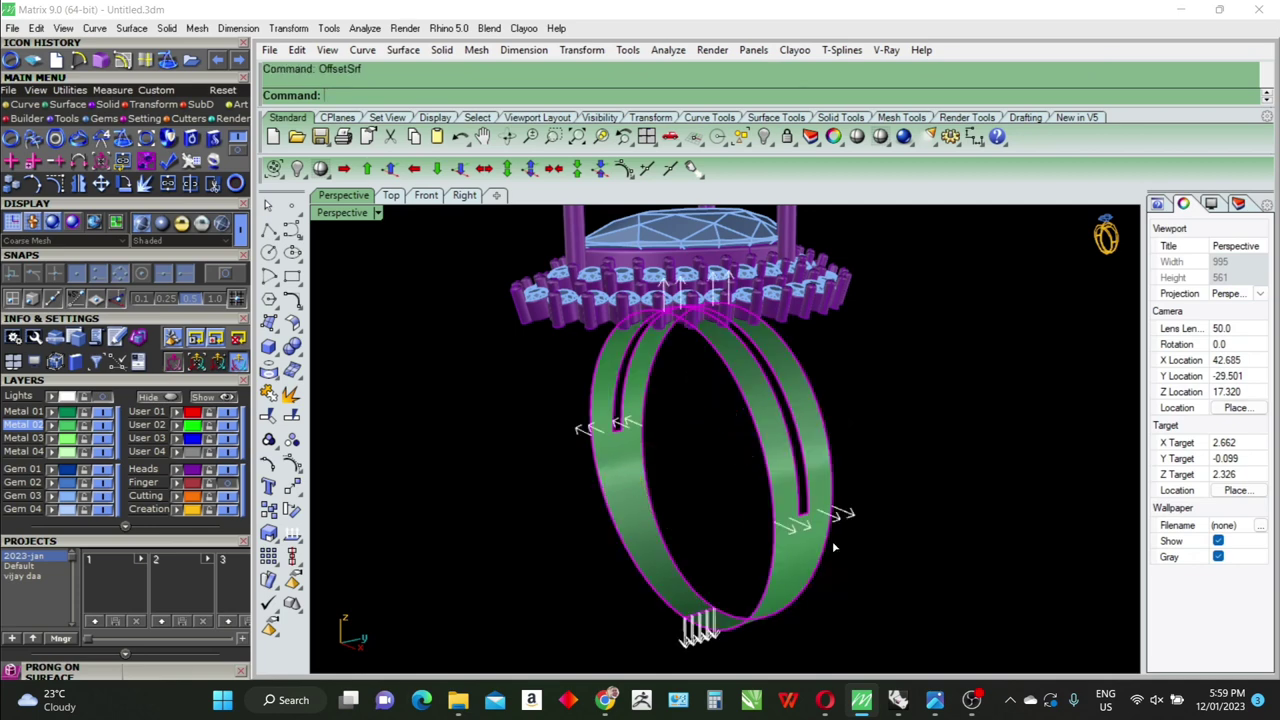
type("f")
key("Return")
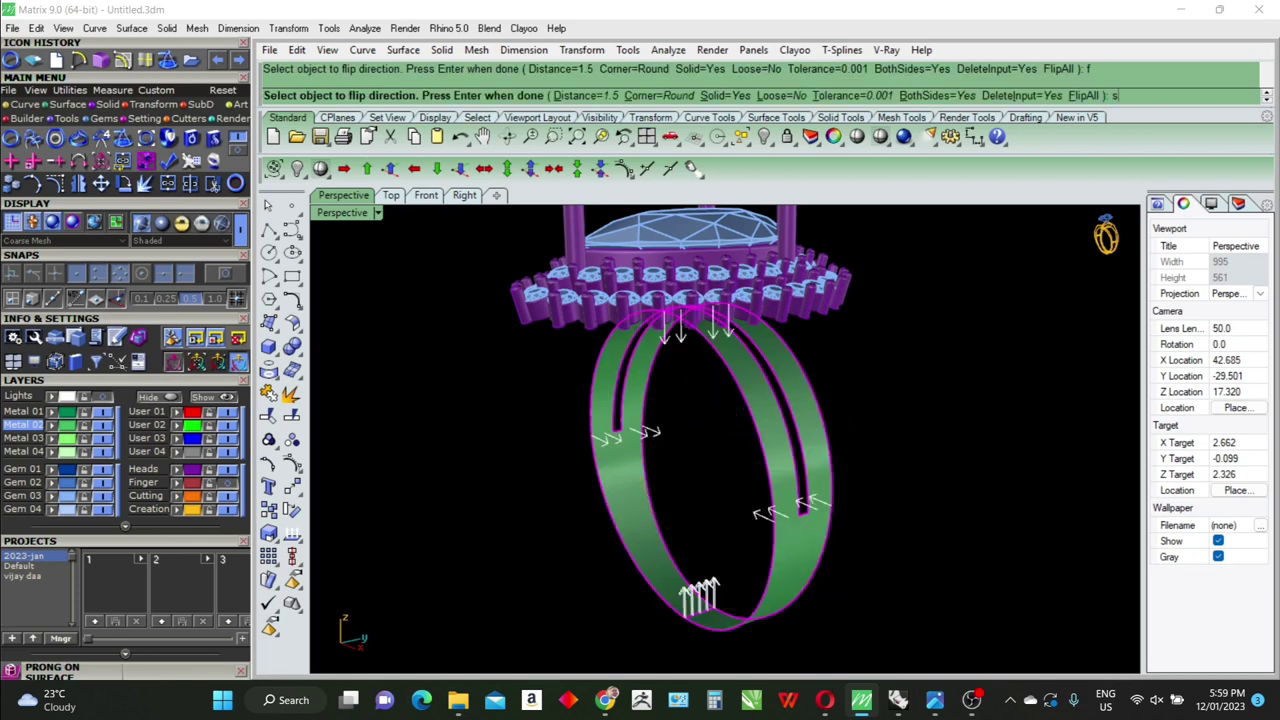
key("BackSpace")
type("f")
key("Return")
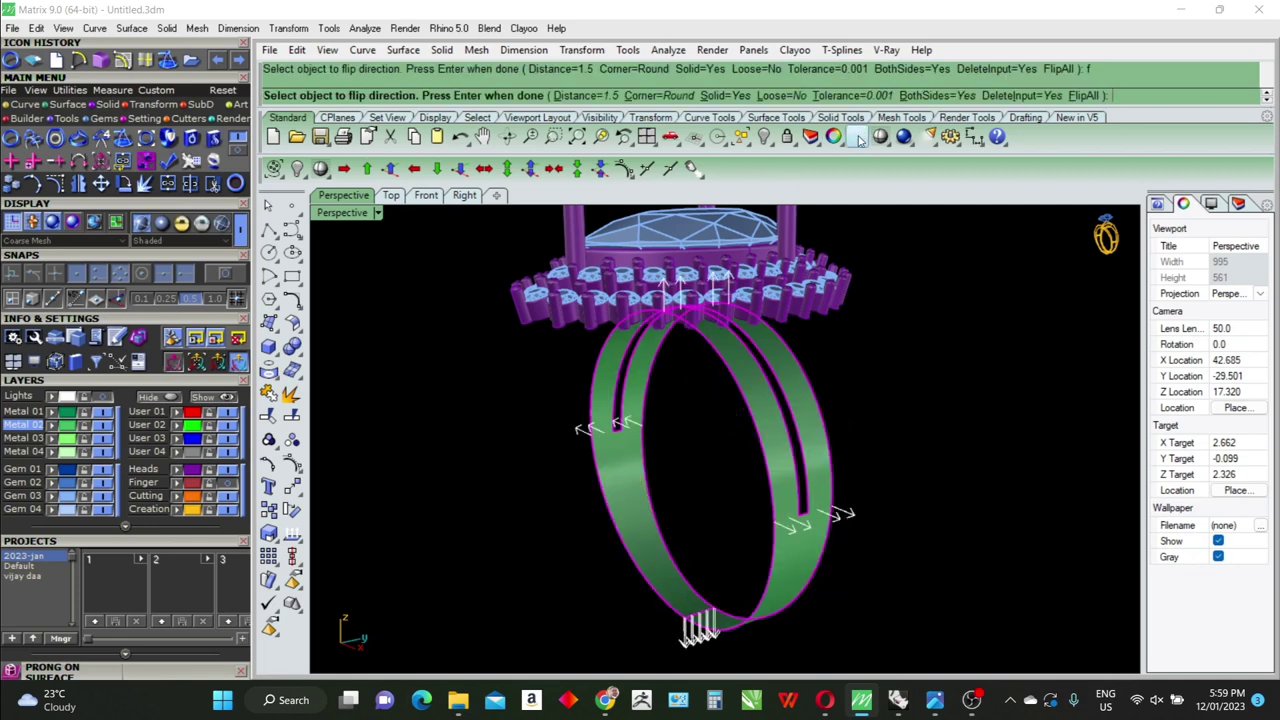
left_click(931, 96)
key("Return")
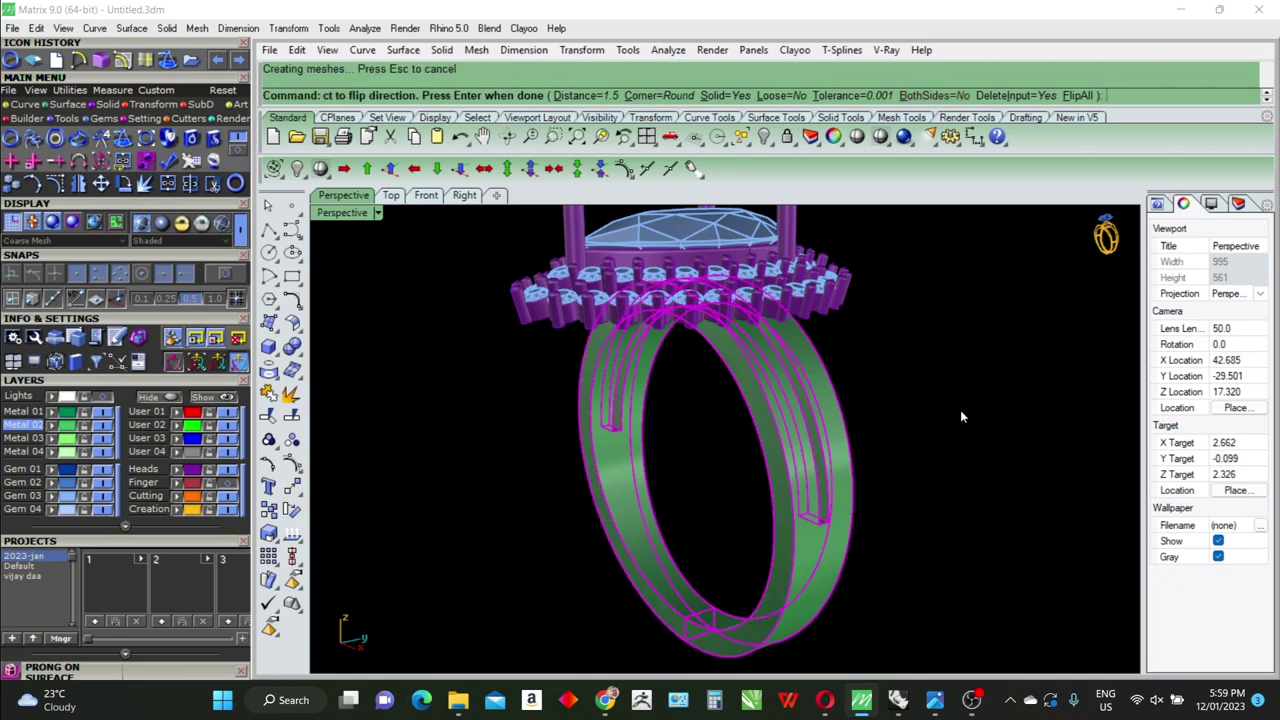
Orbit front-on, return to four views, and zoom extents on everything
right_click_drag(826, 443, 908, 420)
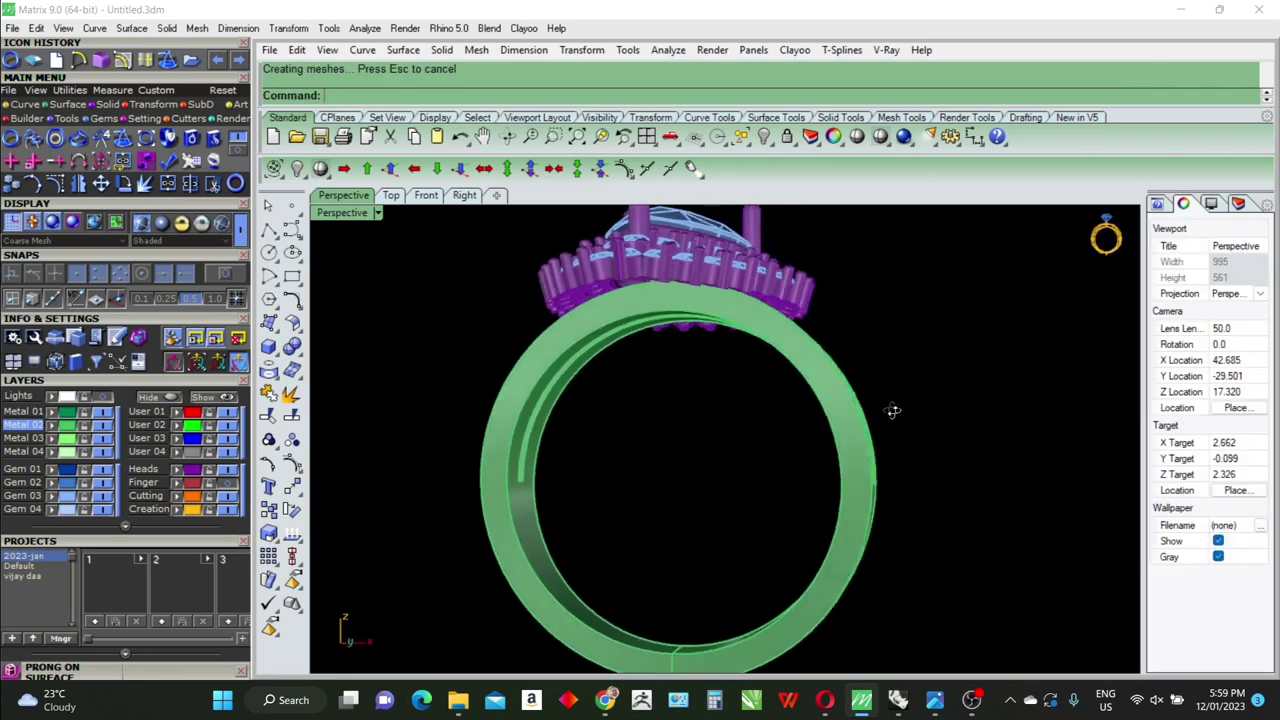
double_click(330, 215)
key("ctrl+a")
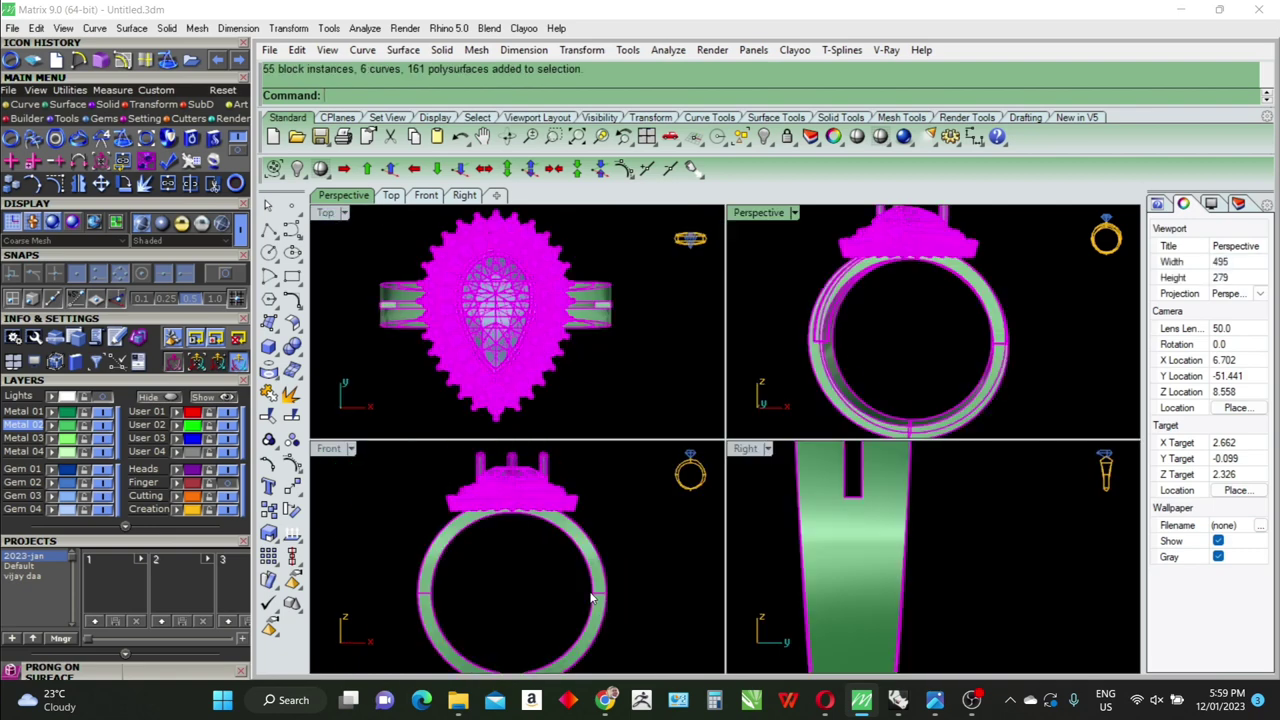
key("ctrl+shift+e")
left_click(642, 541)
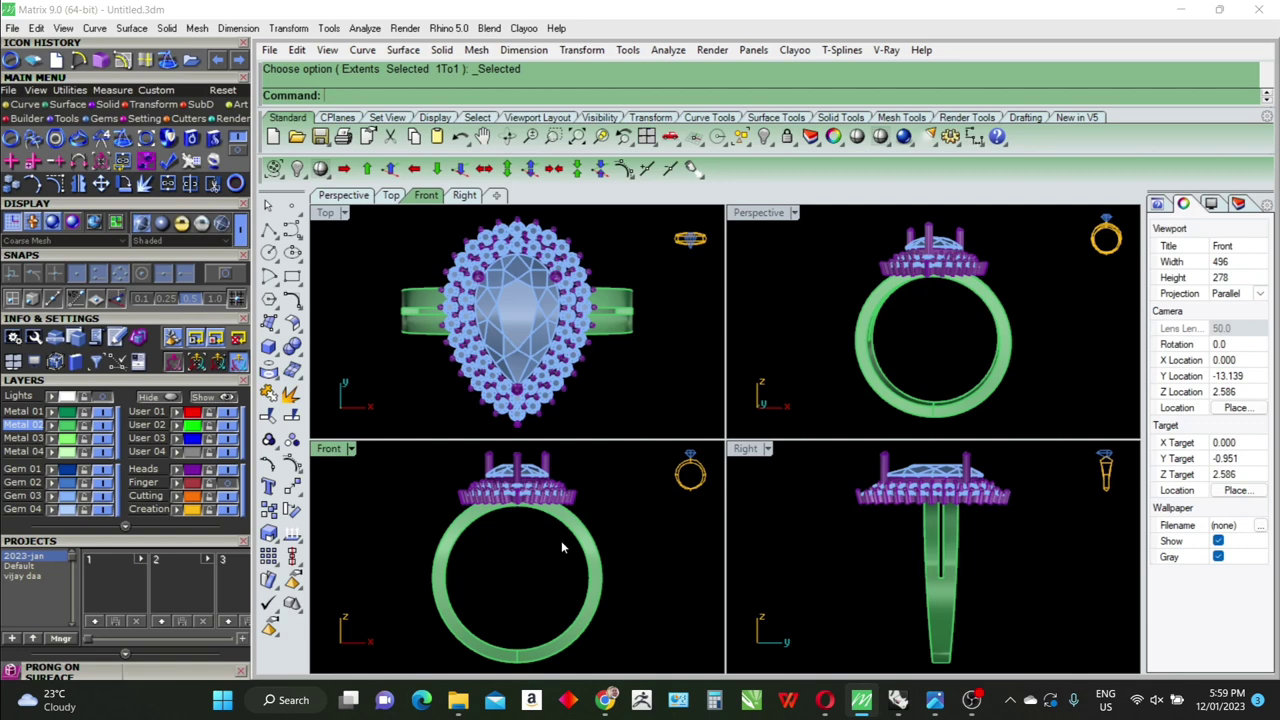
Draw a vertical BothSides centre line through the ring in the front view
right_click_drag(515, 572, 516, 562)
type("line")
key("Return")
left_click(518, 562)
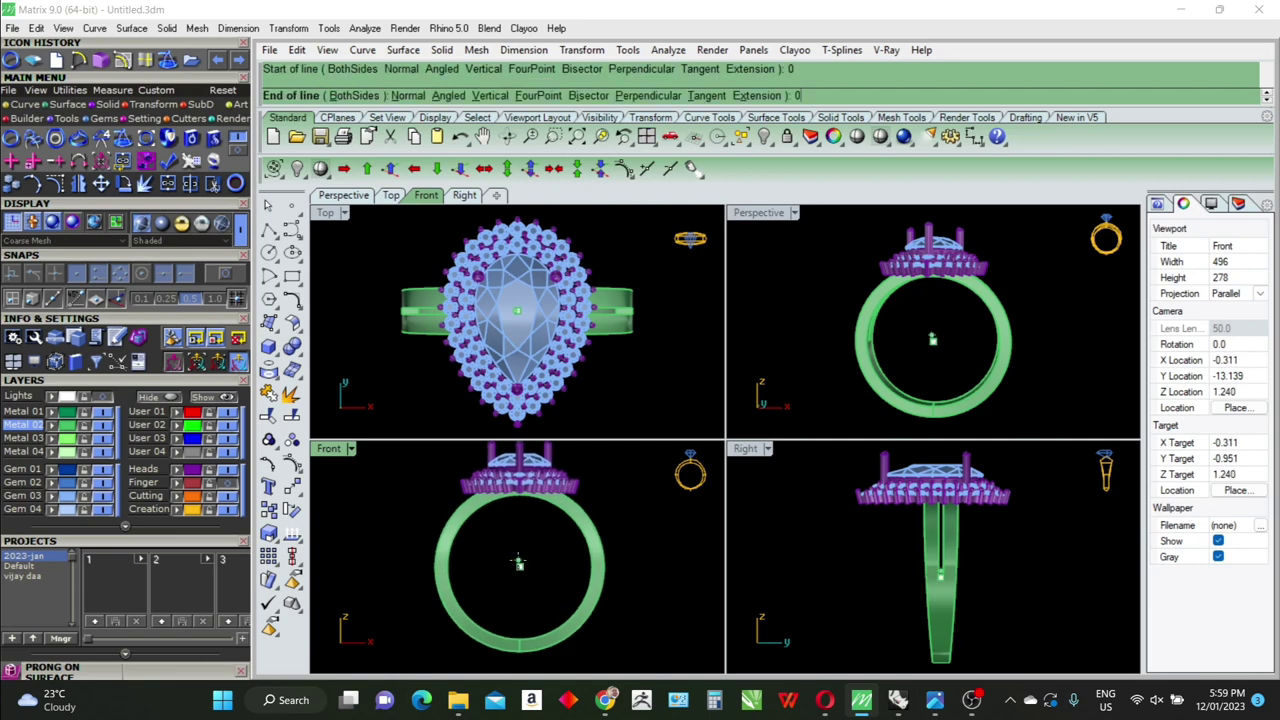
type("b")
scroll(518, 575, "down", 2)
key("Return")
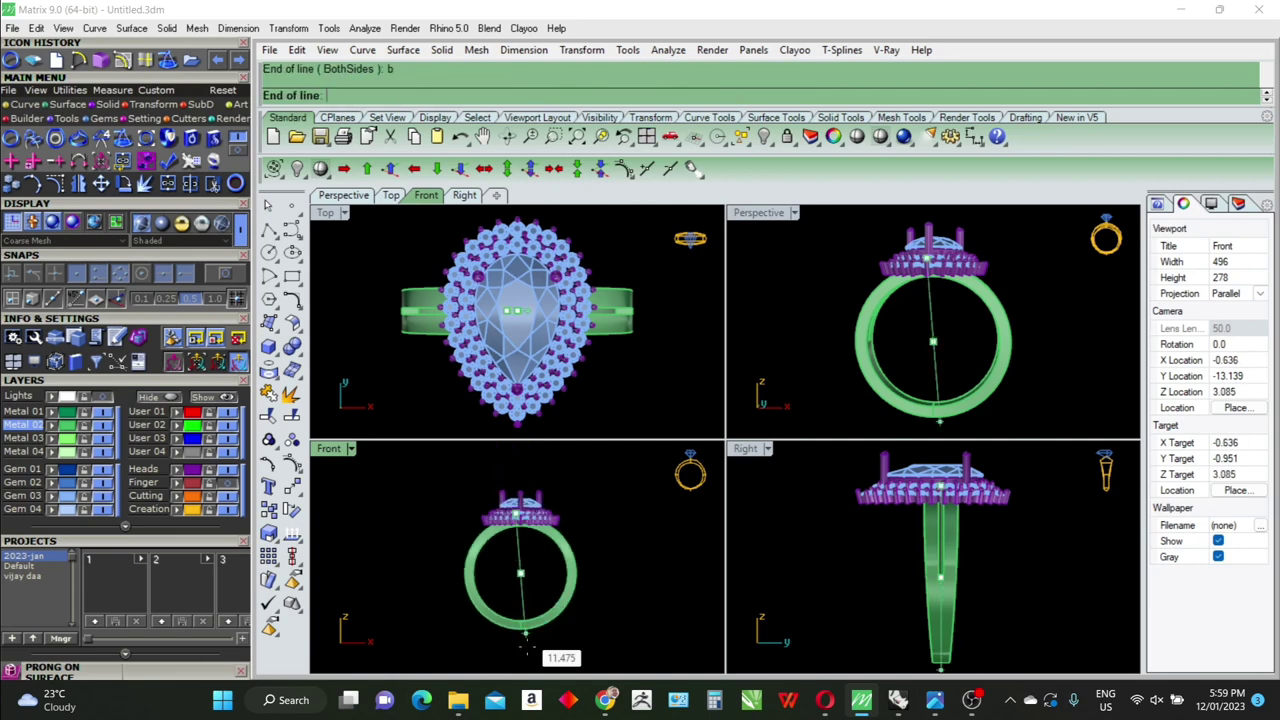
left_click(528, 657)
left_click(508, 657)
scroll(540, 630, "up", 2)
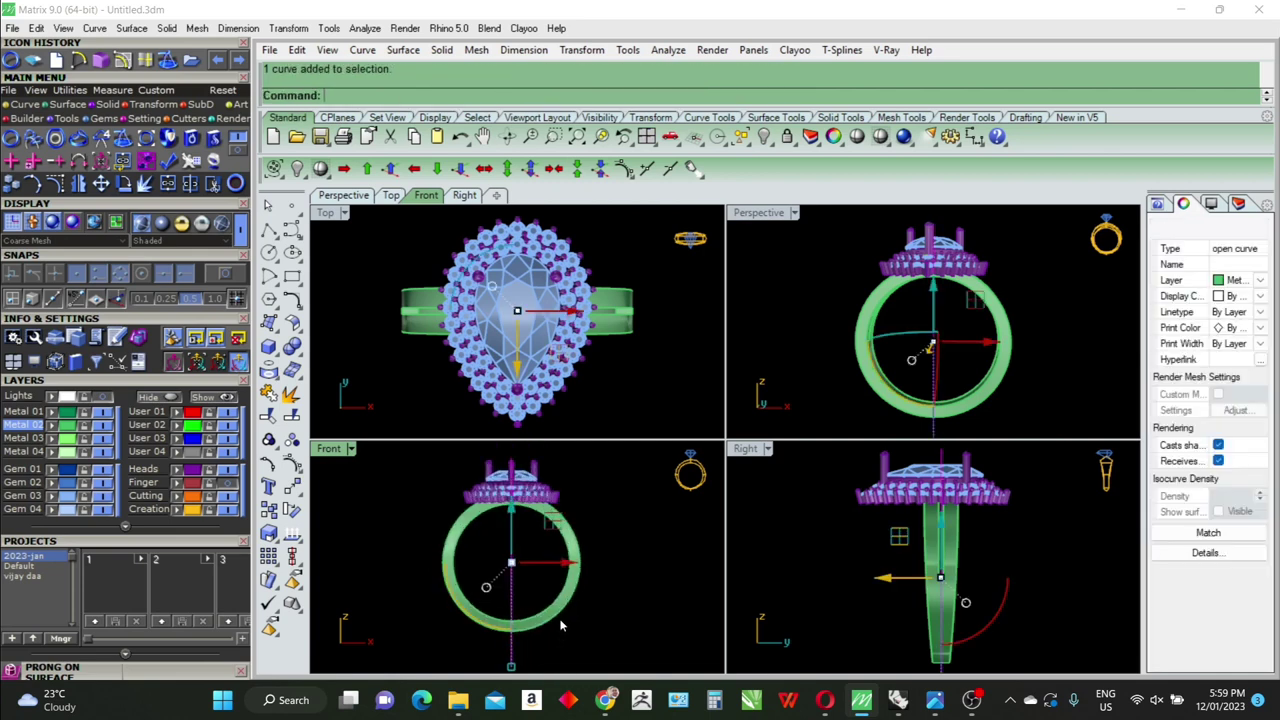
Try cutting the ring band along the line with WireCut, then Split
type("WireCut")
key("Return")
left_click(556, 616)
key("Return")
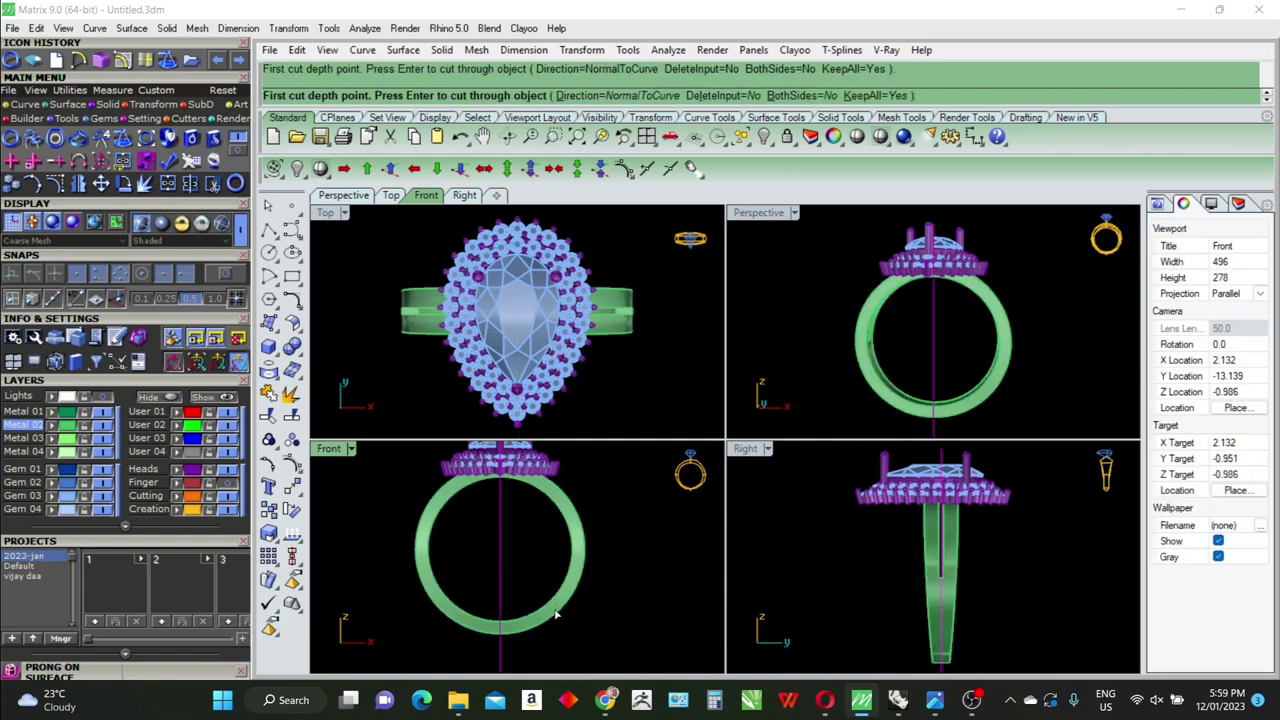
key("Return")
left_click(482, 620)
key("Escape")
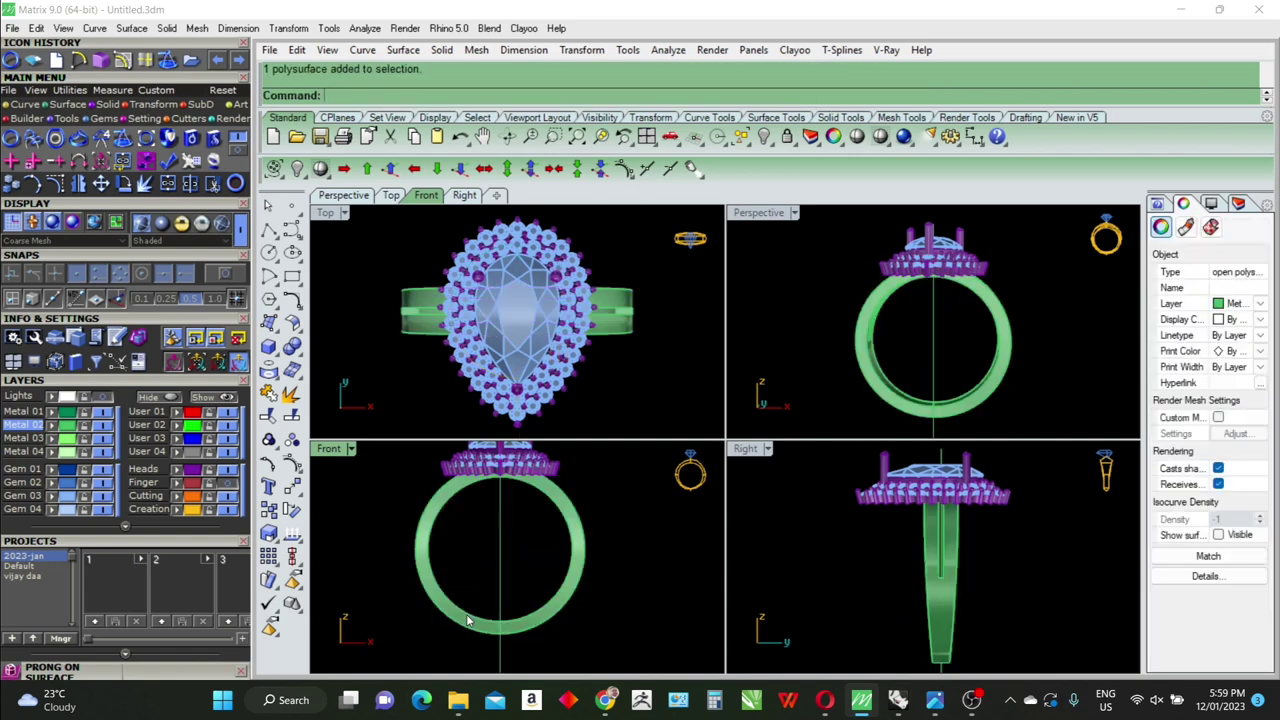
type("split")
key("Return")
left_click(485, 629)
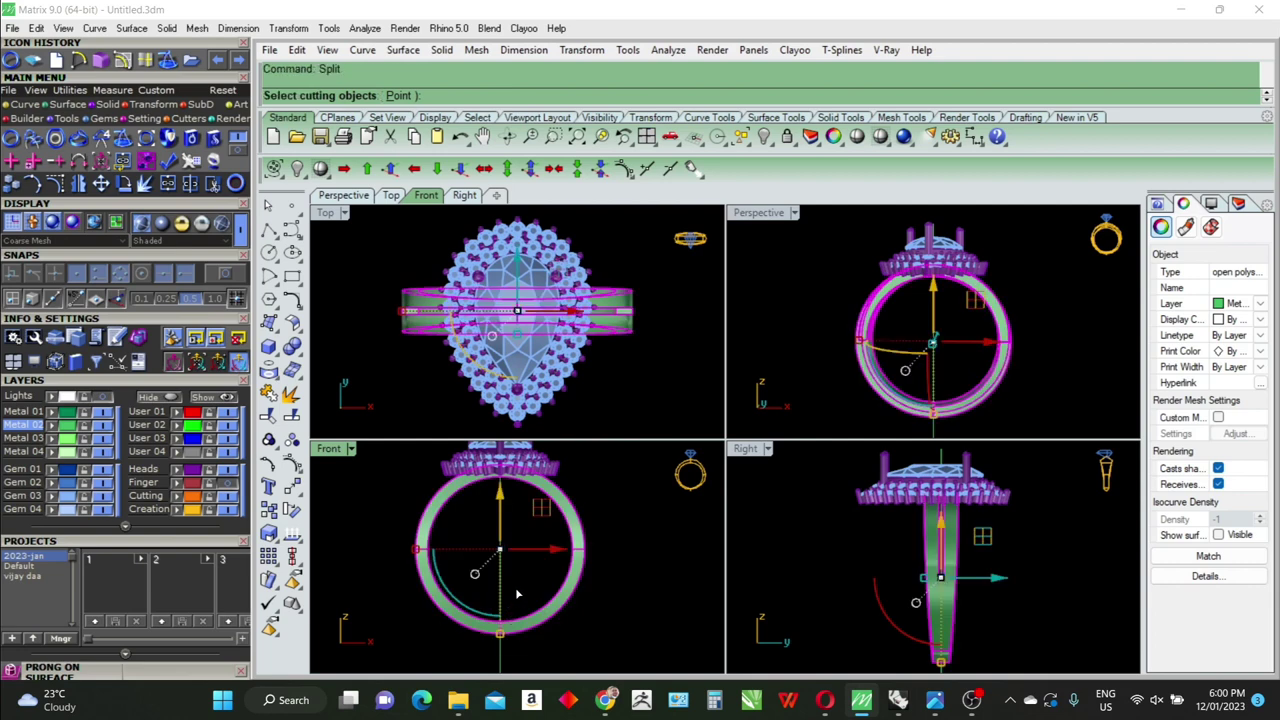
key("Return")
left_click(542, 589)
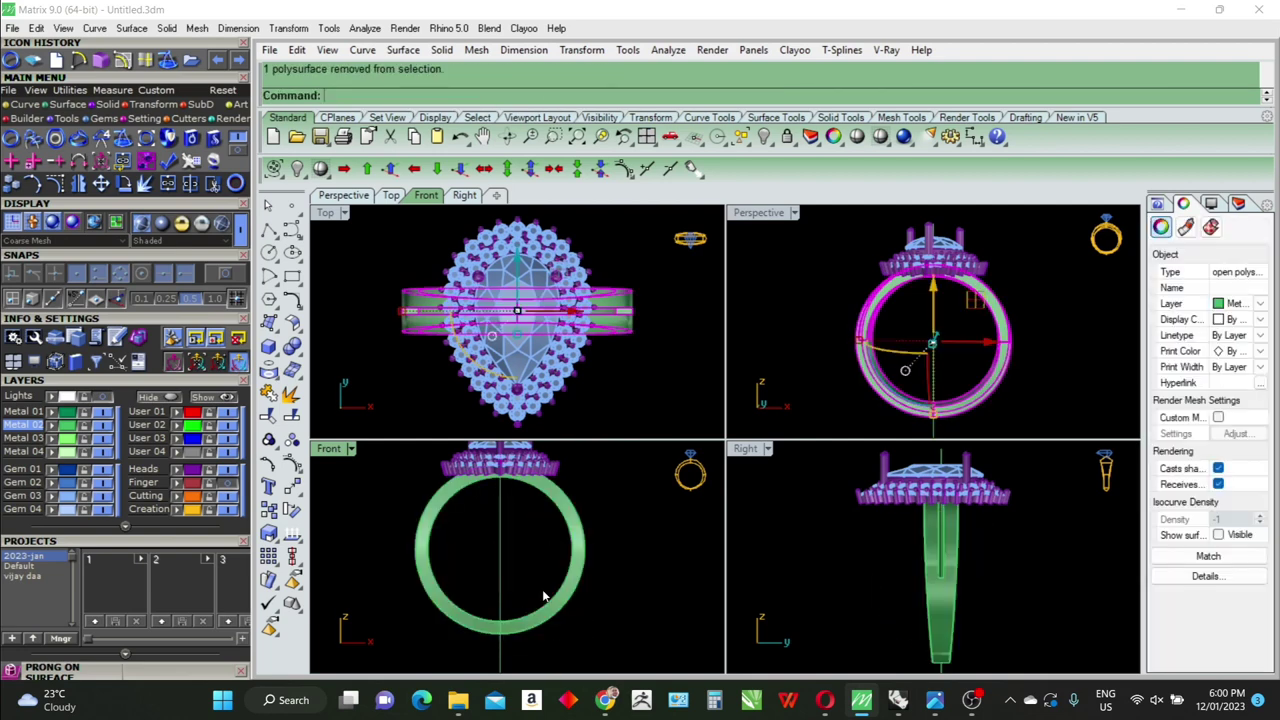
Ungroup the ring band
left_click(486, 634)
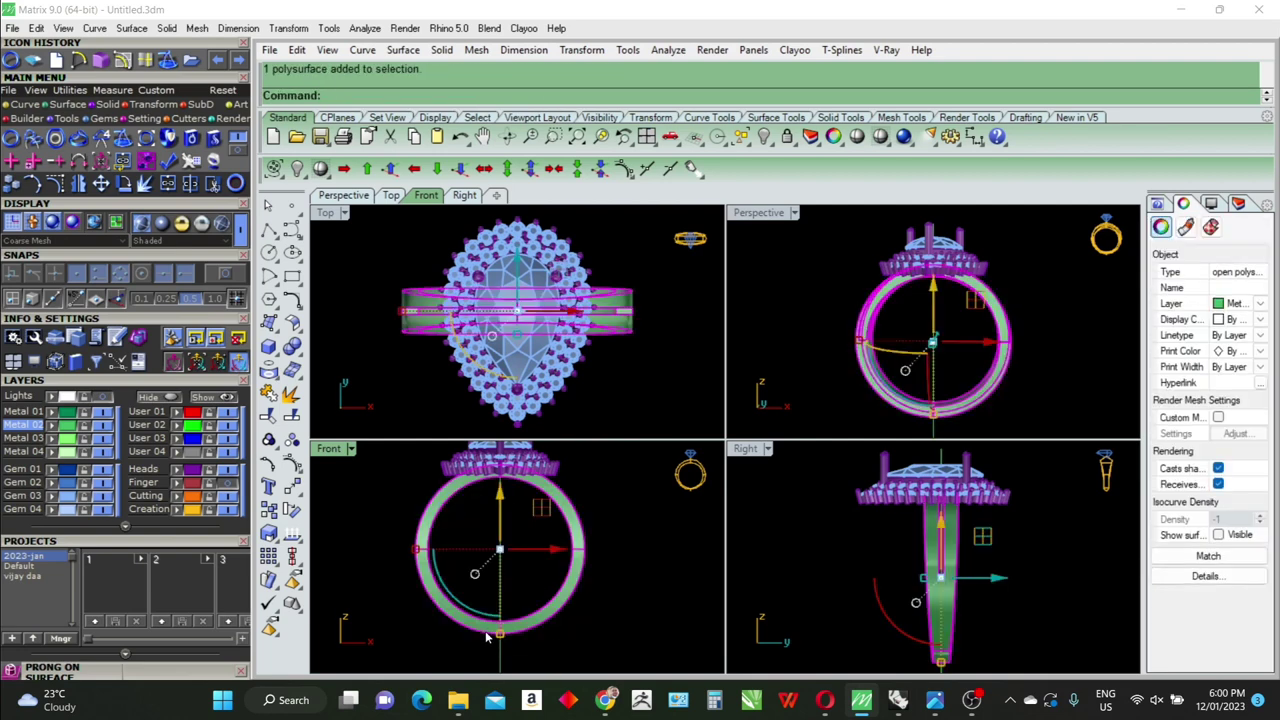
type("Ungroup")
key("Return")
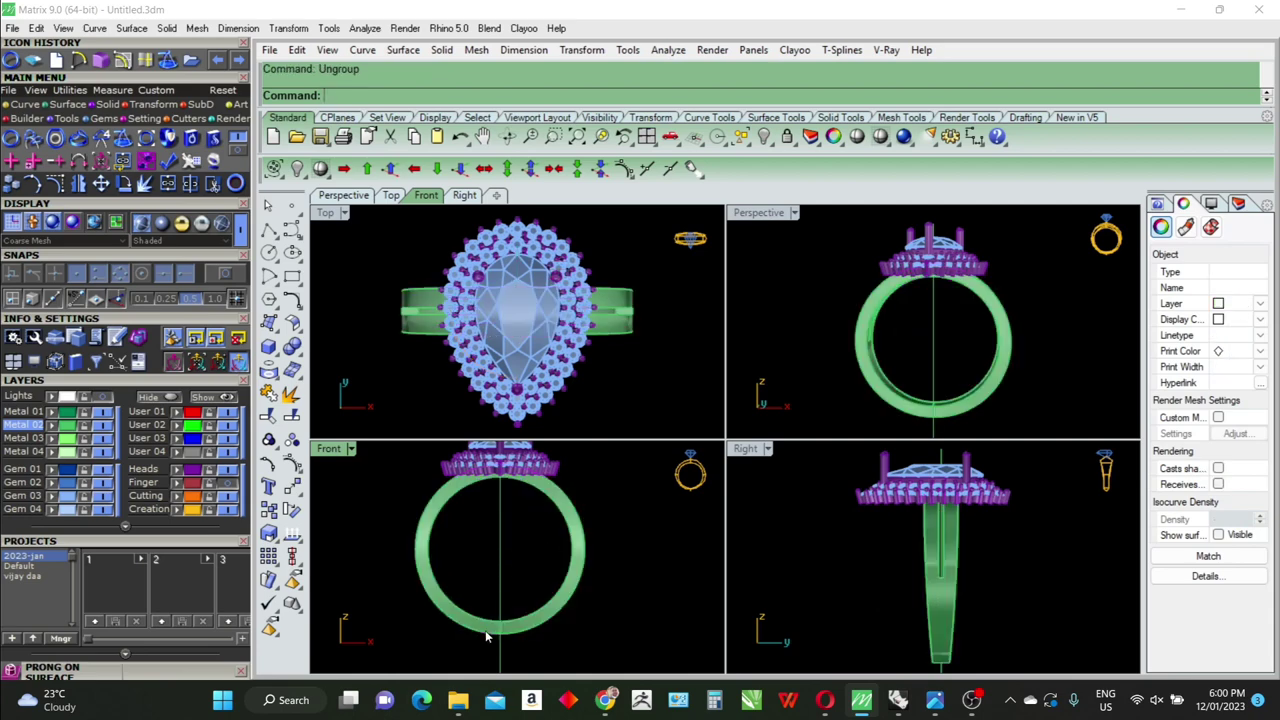
key("Escape")
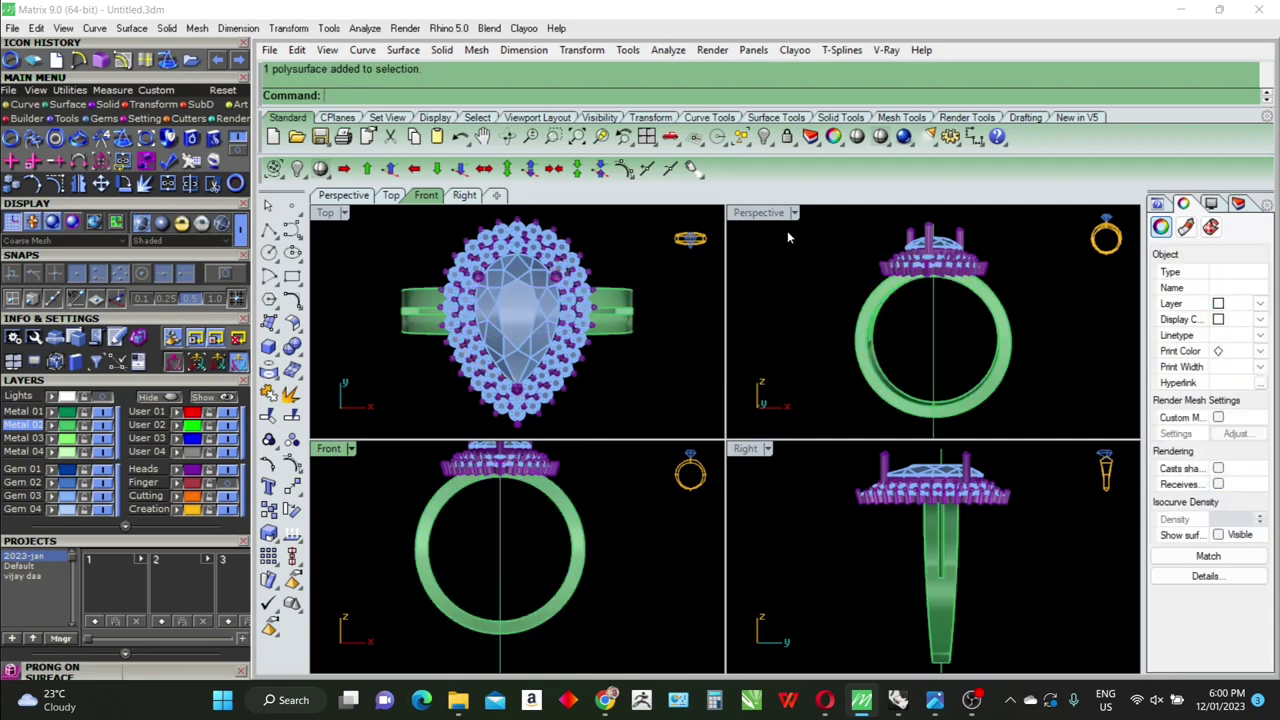
Maximize the Perspective view and select the vertical centre line
double_click(759, 212)
scroll(795, 500, "up", 3)
scroll(790, 423, "up", 3)
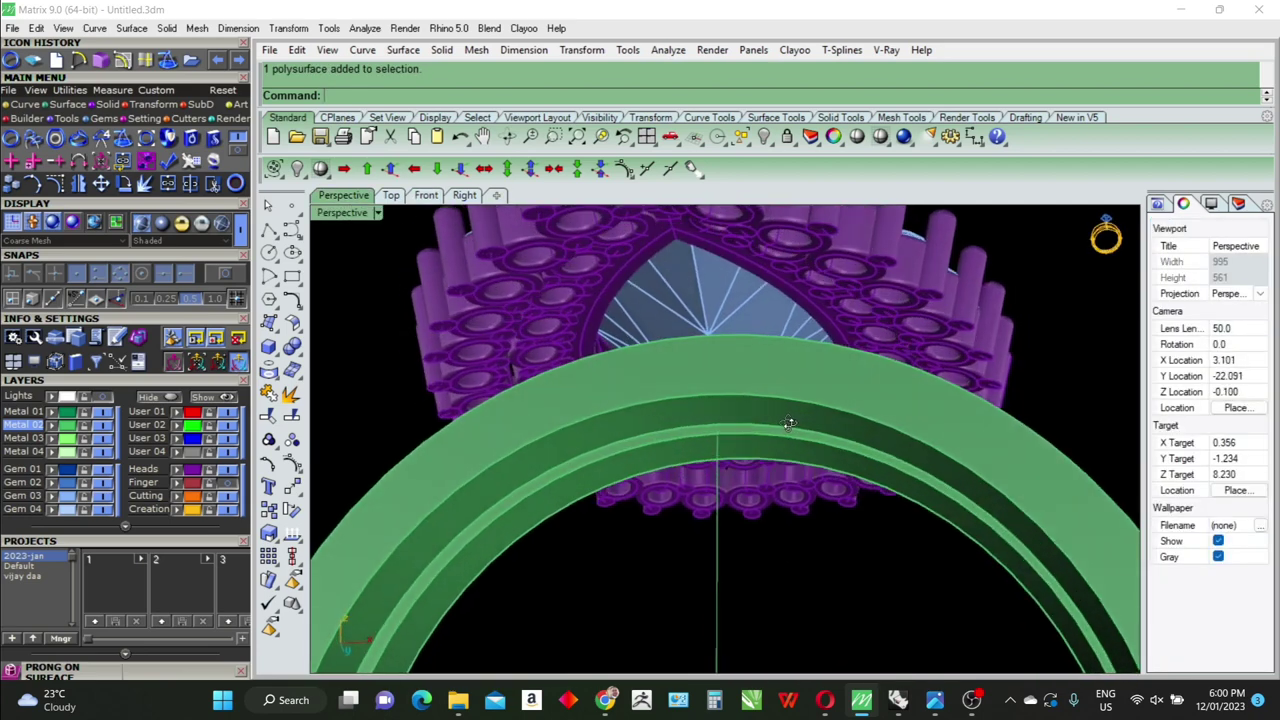
scroll(790, 423, "down", 3)
right_click_drag(790, 423, 764, 502)
left_click(737, 500)
Extrude the centre line both ways into a flat surface through the shank, then restore four views
scroll(725, 478, "down", 2)
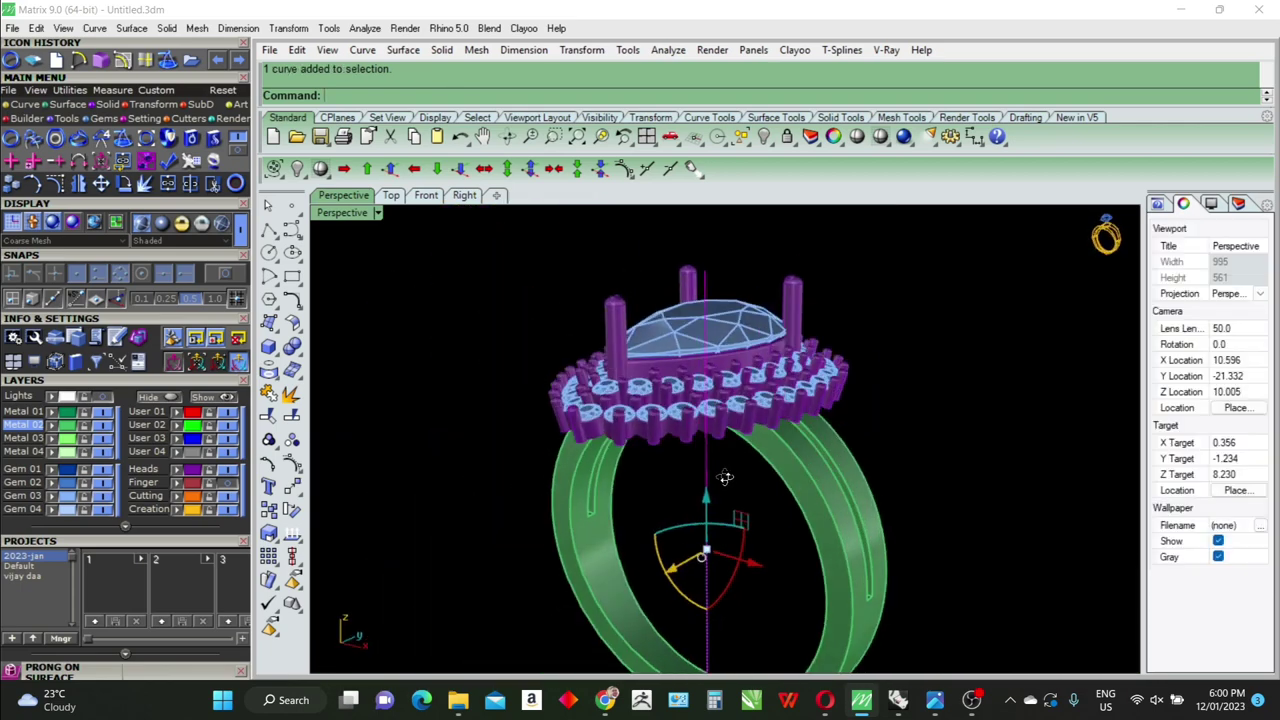
left_click(781, 481)
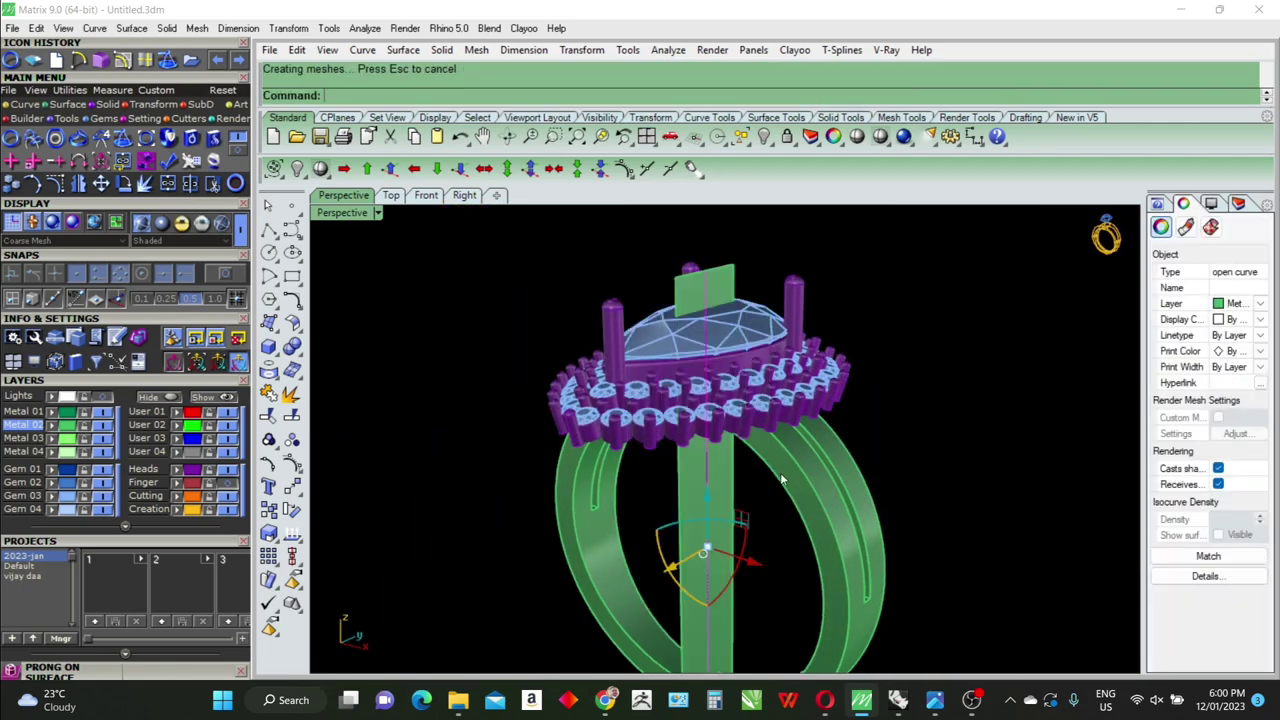
right_click(781, 481)
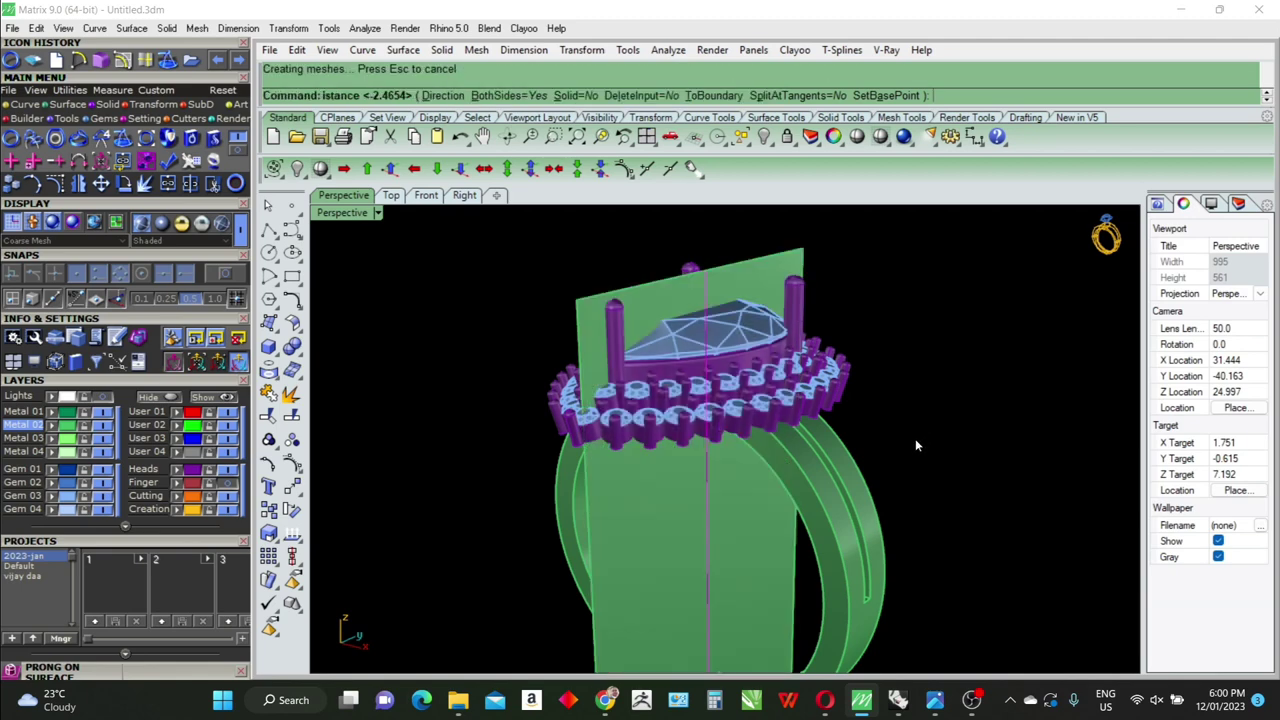
left_click(869, 598)
scroll(827, 514, "up", 3)
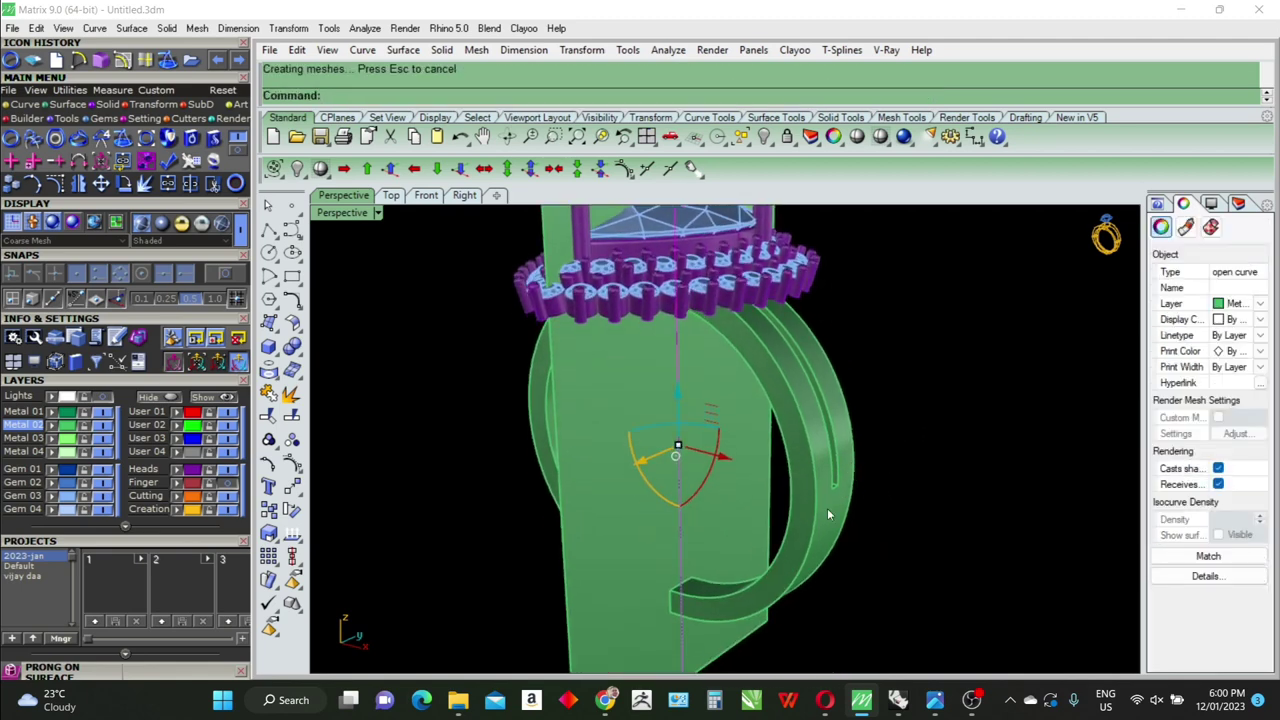
key("Escape")
right_click_drag(777, 557, 812, 562)
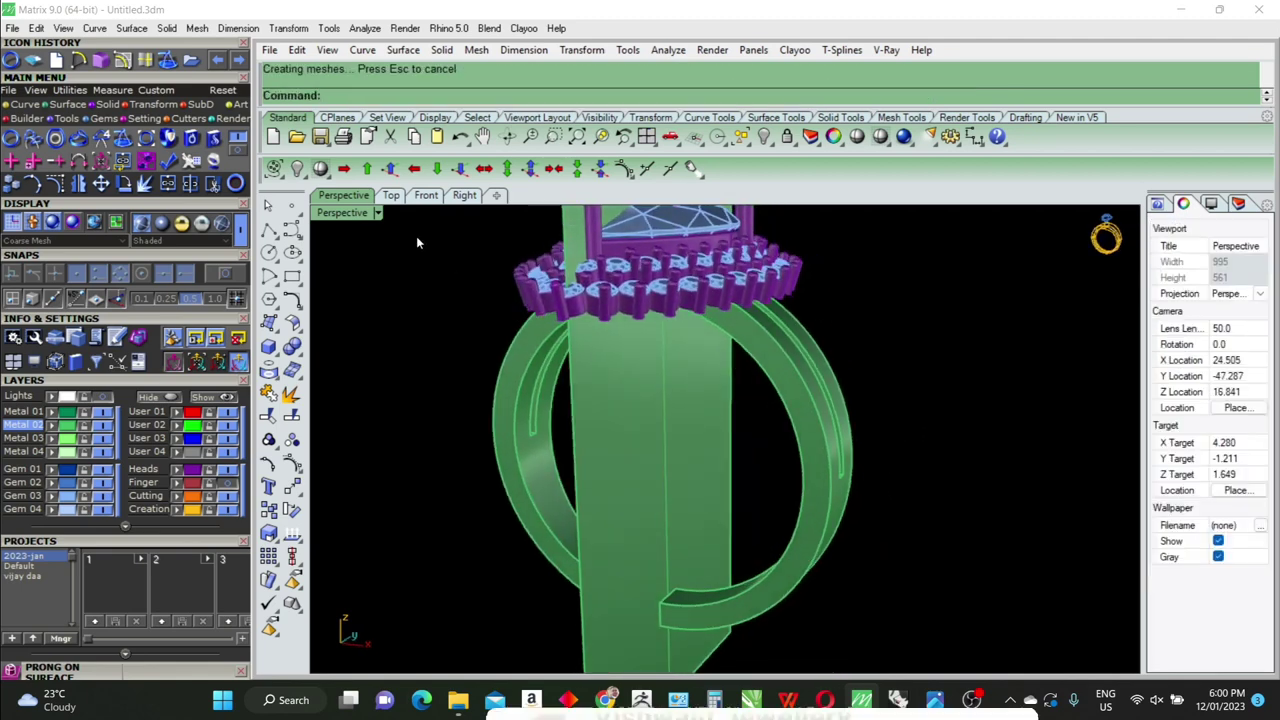
double_click(343, 213)
In the front view, draw a diagonal line from the ring centre toward the lower right
left_click(520, 579)
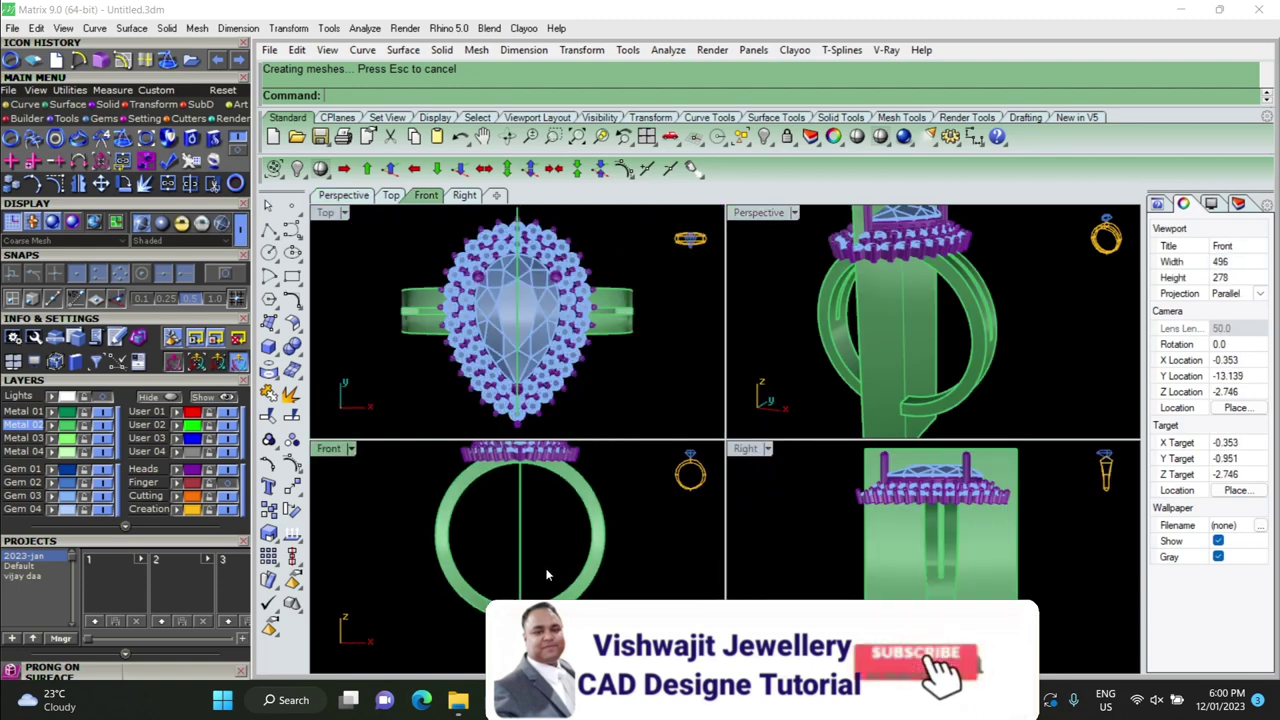
type("line")
key("Return")
left_click(519, 536)
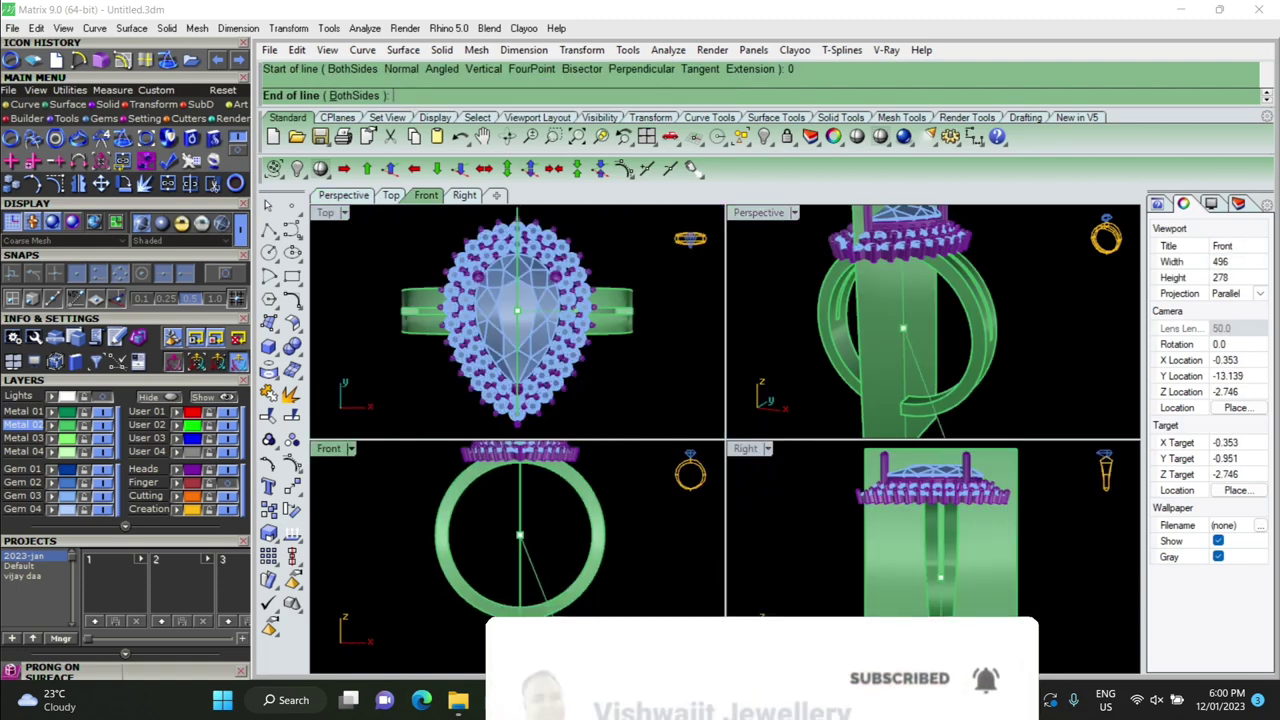
left_click(578, 636)
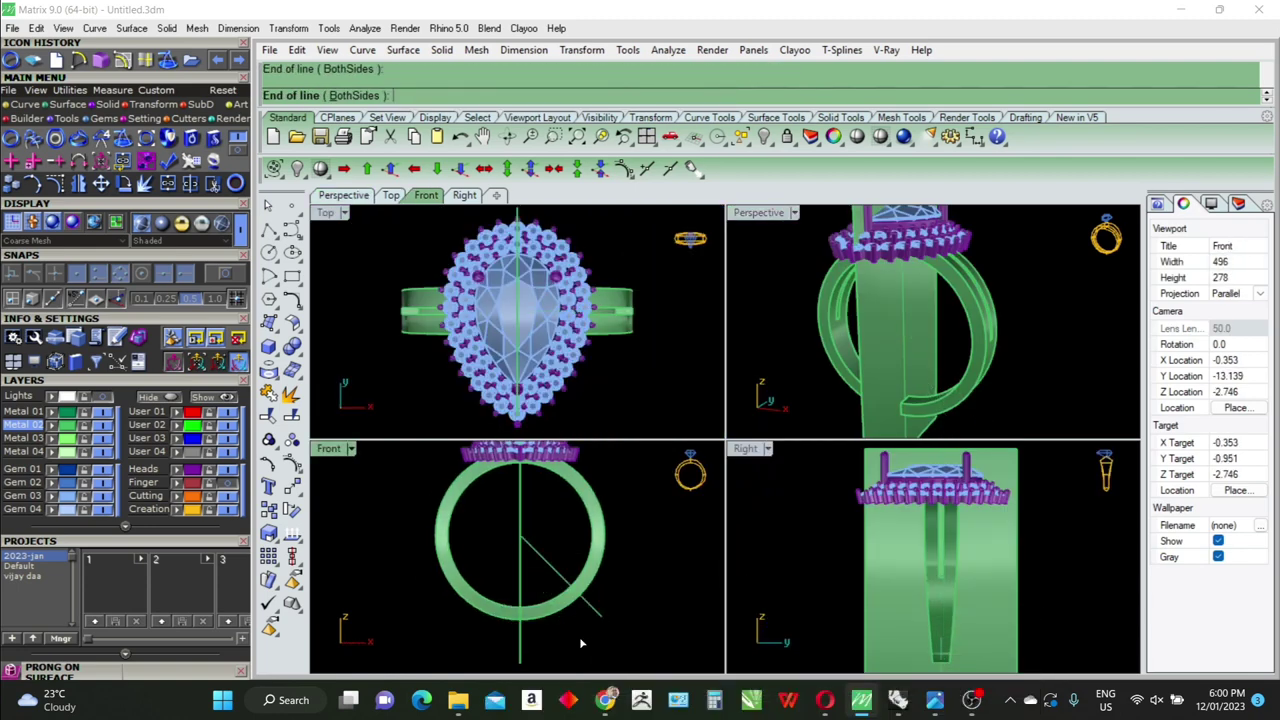
Delete the old centre-line surface, then mirror the diagonal and join both into a V-shaped curve
left_click_drag(502, 580, 502, 582)
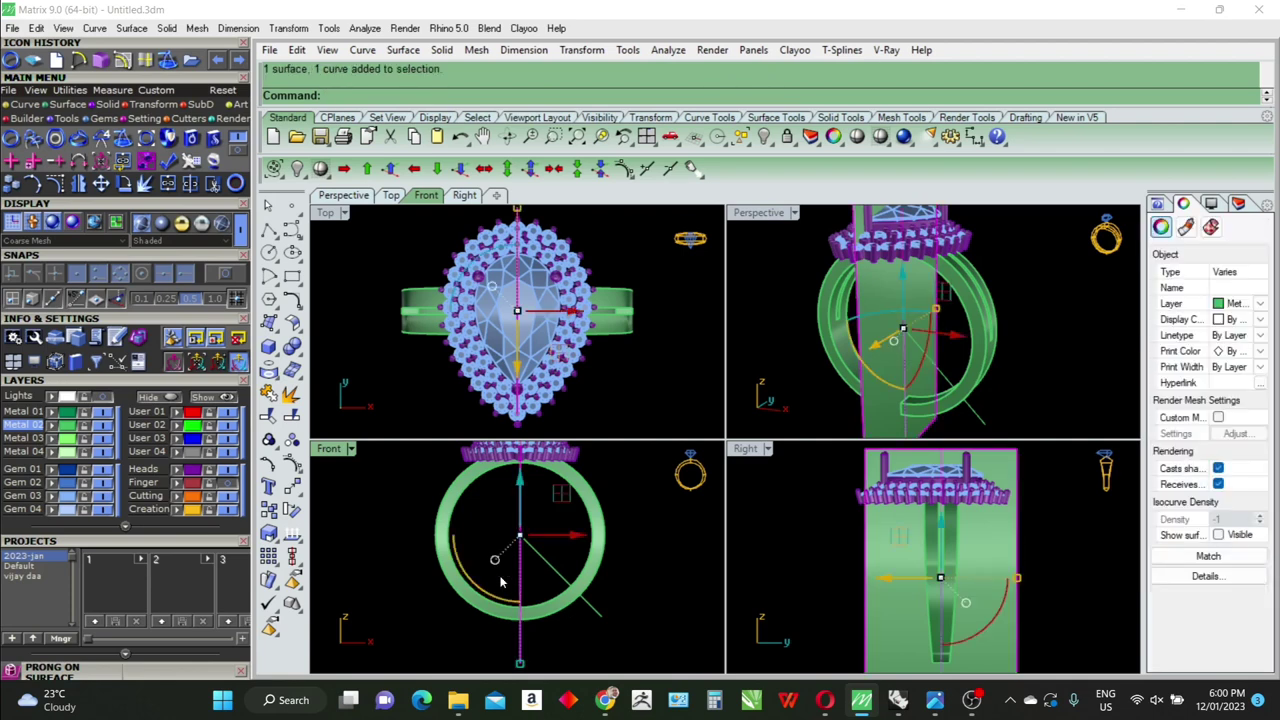
key("Delete")
left_click(526, 543)
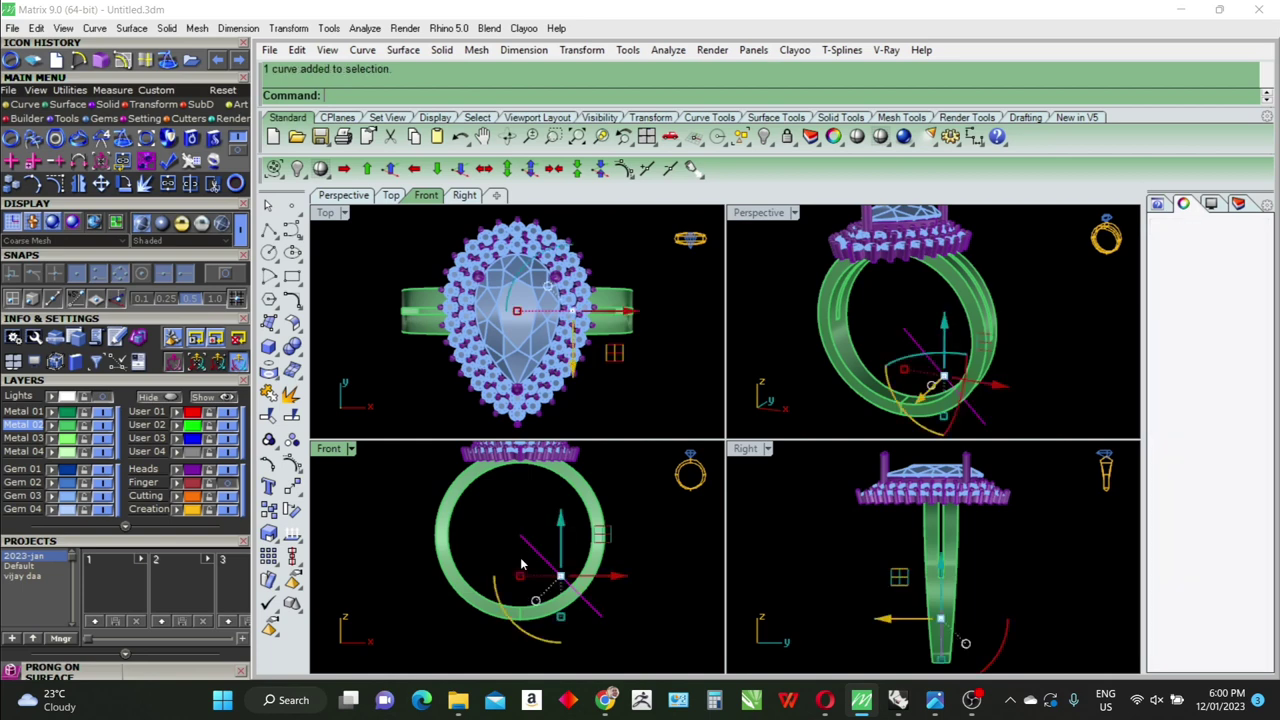
type("Mir")
key("Return")
type("0")
key("Return")
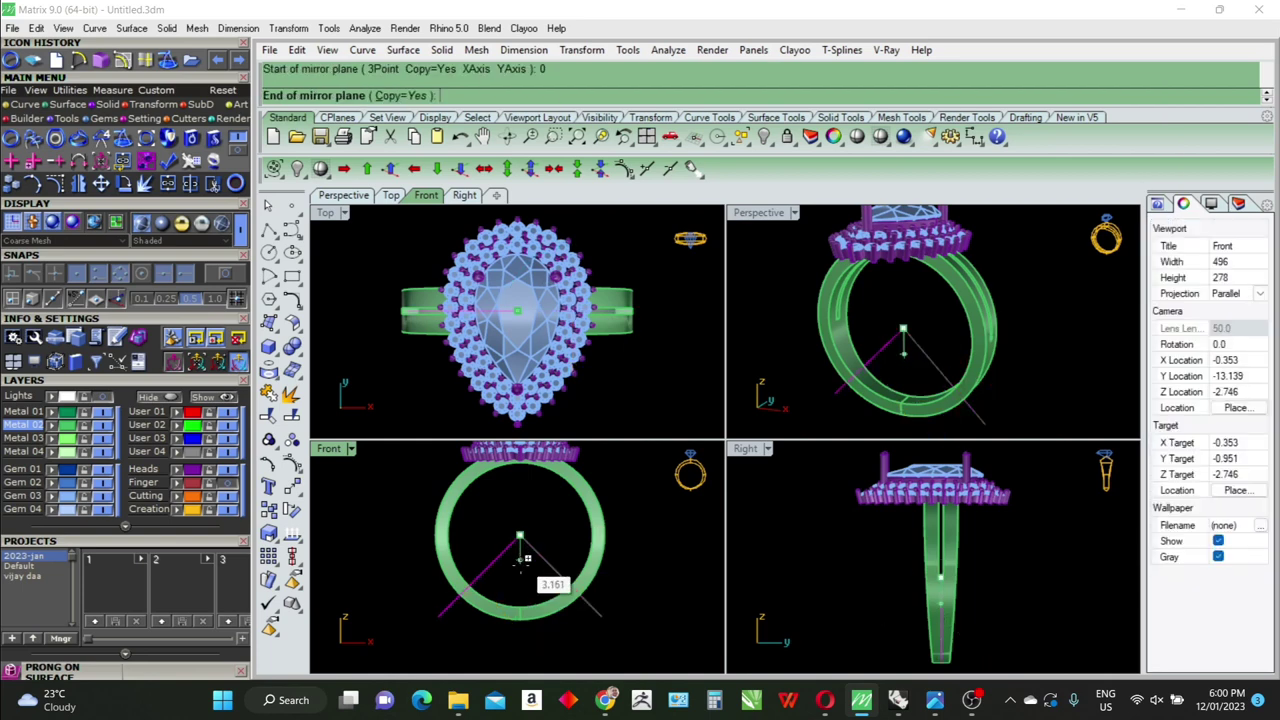
left_click(524, 562)
left_click(510, 543, "shift")
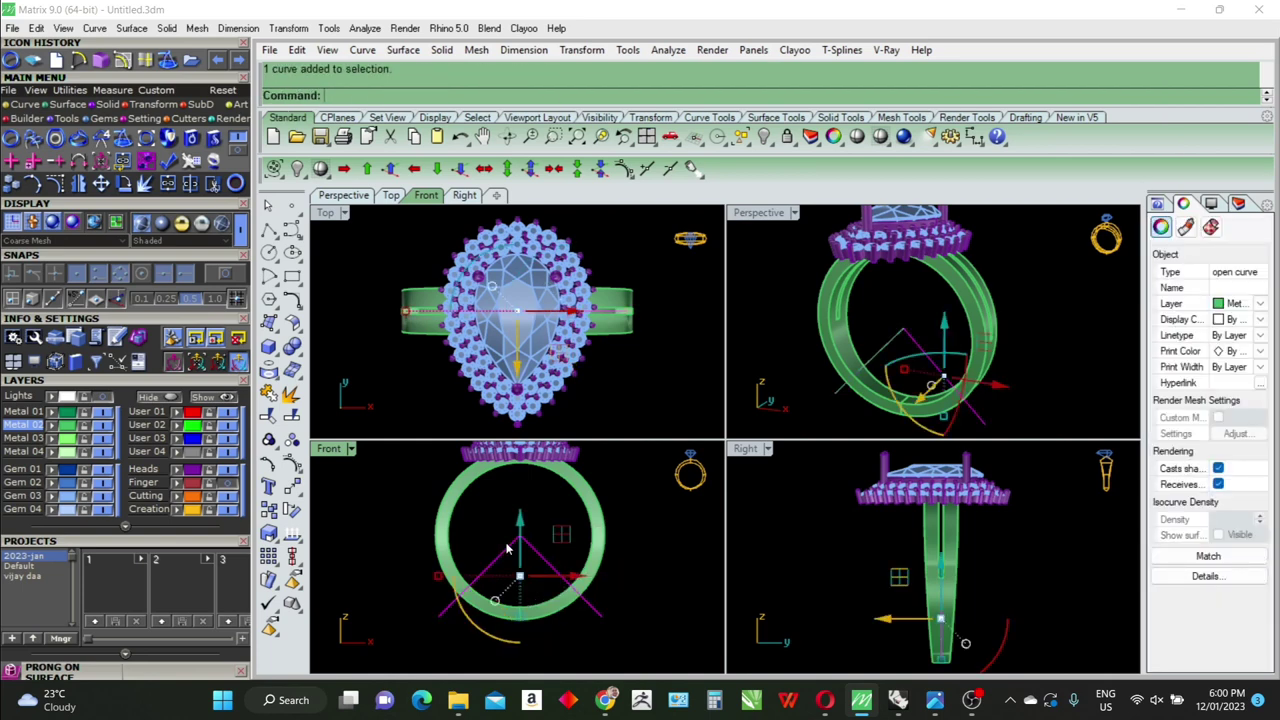
key("ctrl+j")
type("E")
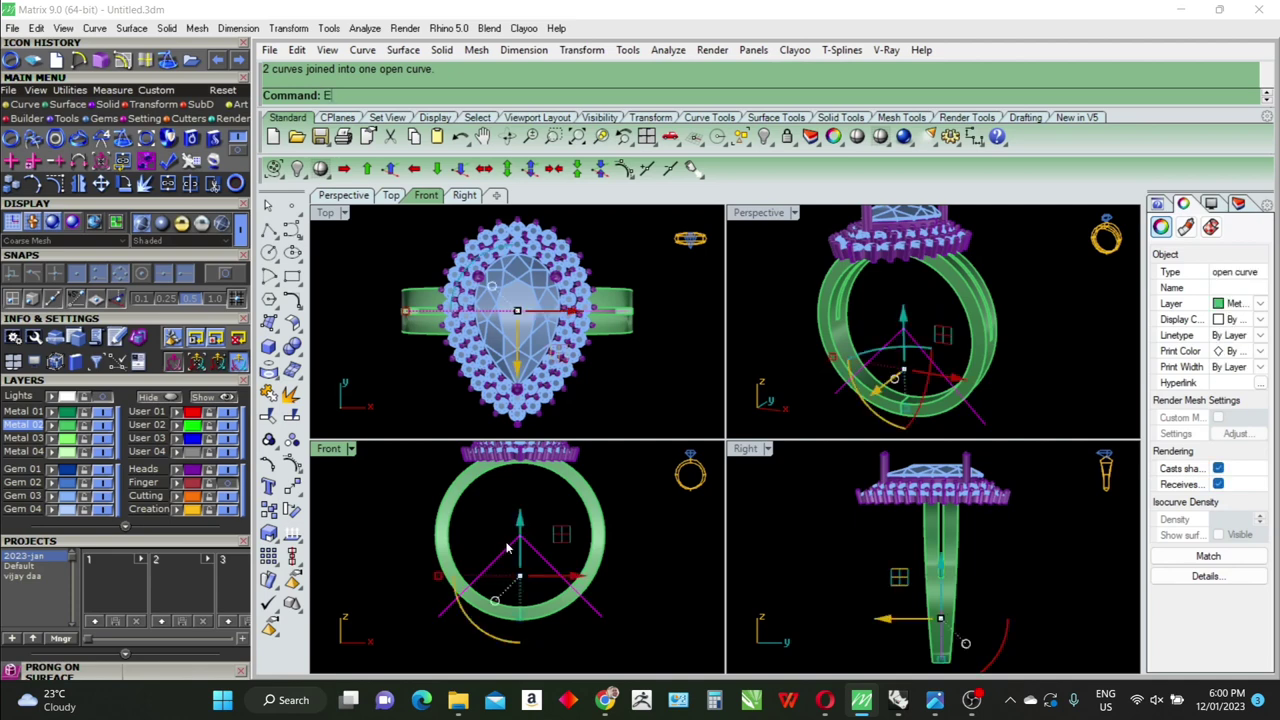
Extrude the V curve into a surface and cut the ring band with it
type("x")
key("Return")
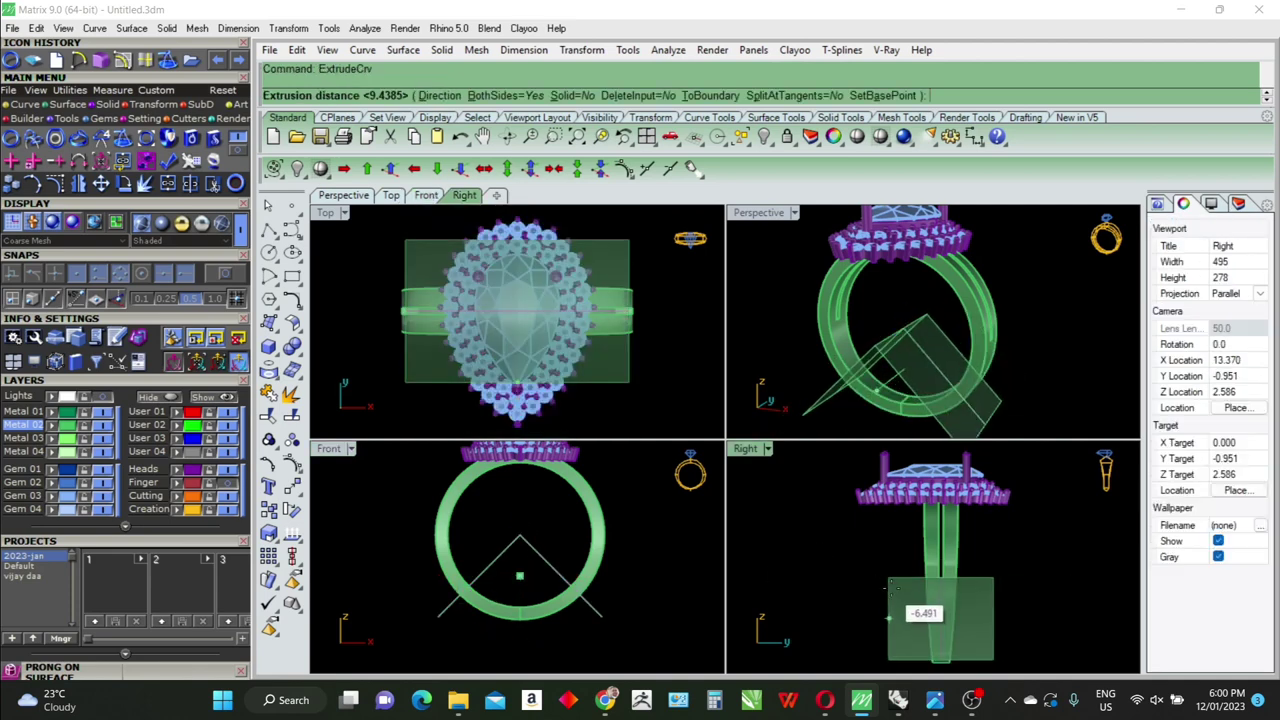
left_click(888, 590)
double_click(755, 212)
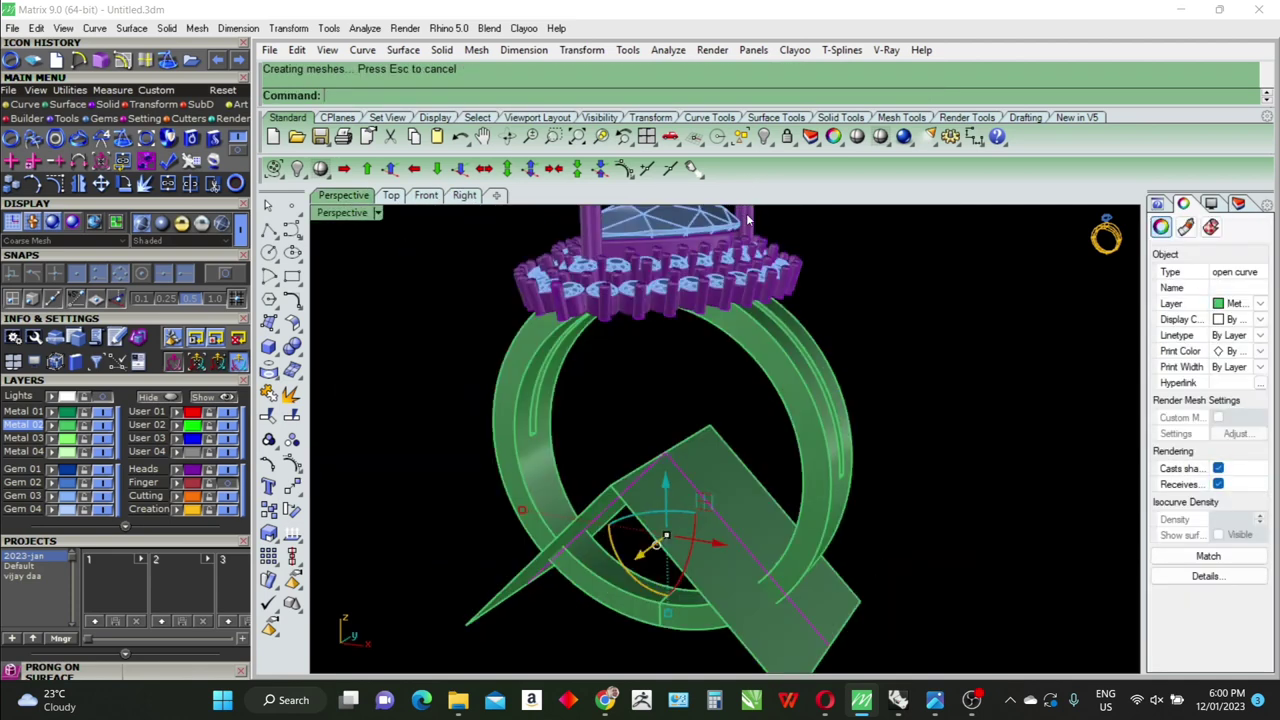
right_click_drag(748, 218, 790, 420)
left_click(803, 551)
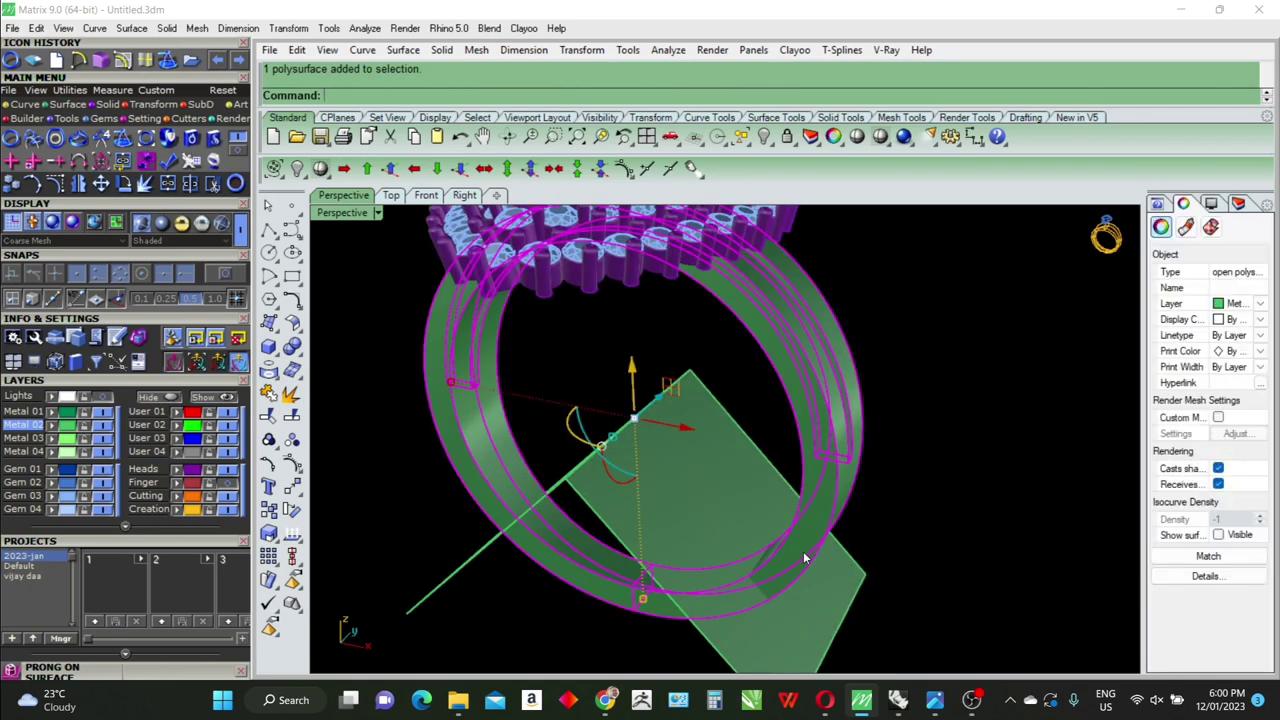
type("B")
key("Return")
left_click(697, 517)
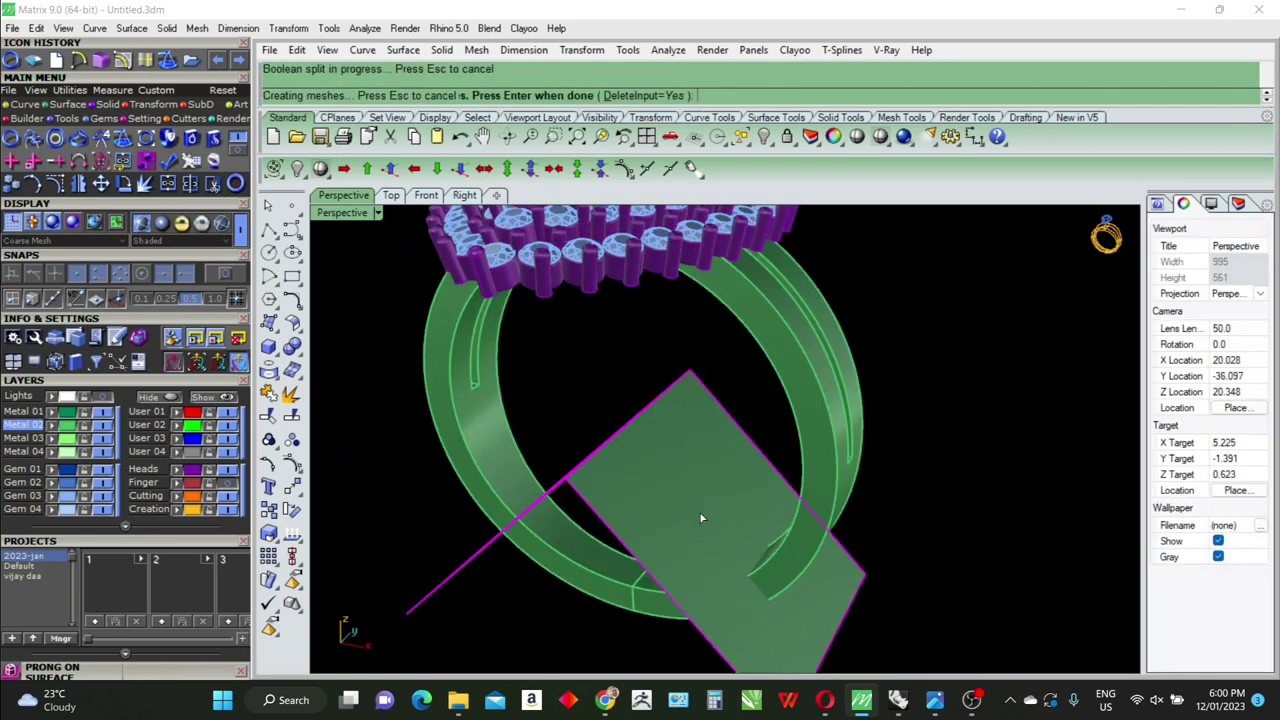
key("Return")
Delete the cutting plane and select the lower shank piece
left_click(657, 515)
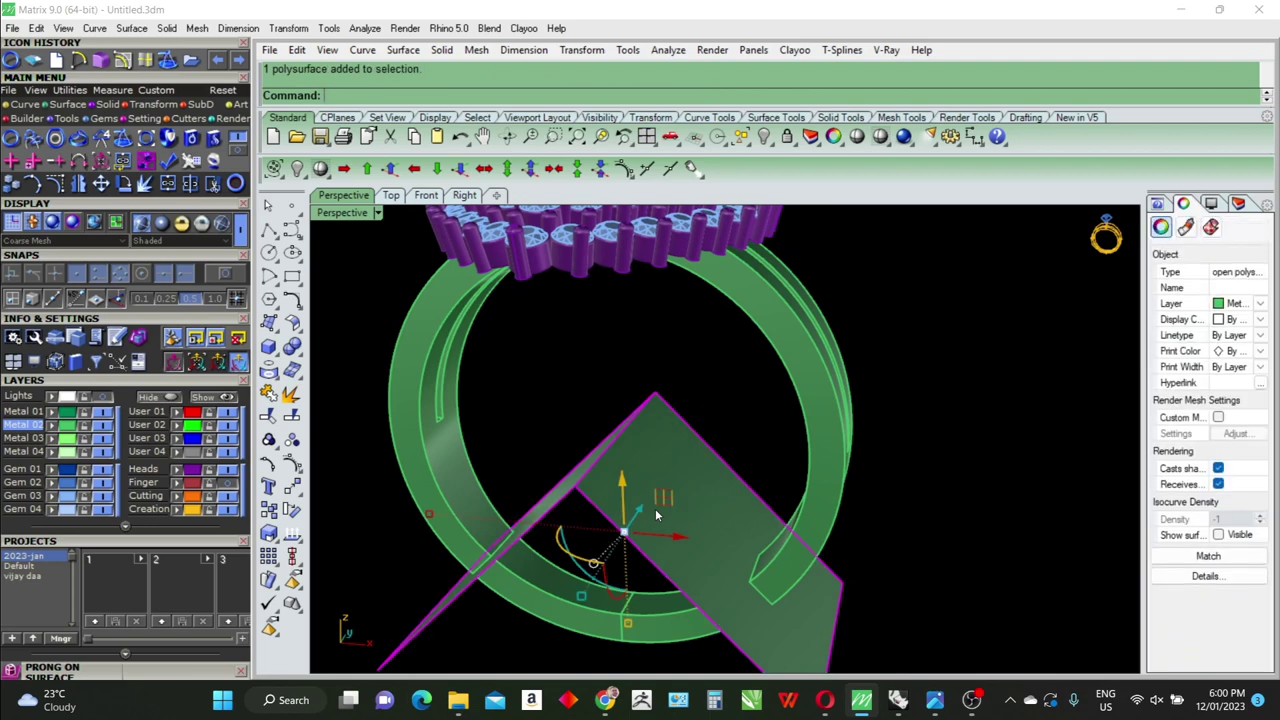
key("Delete")
left_click(690, 615)
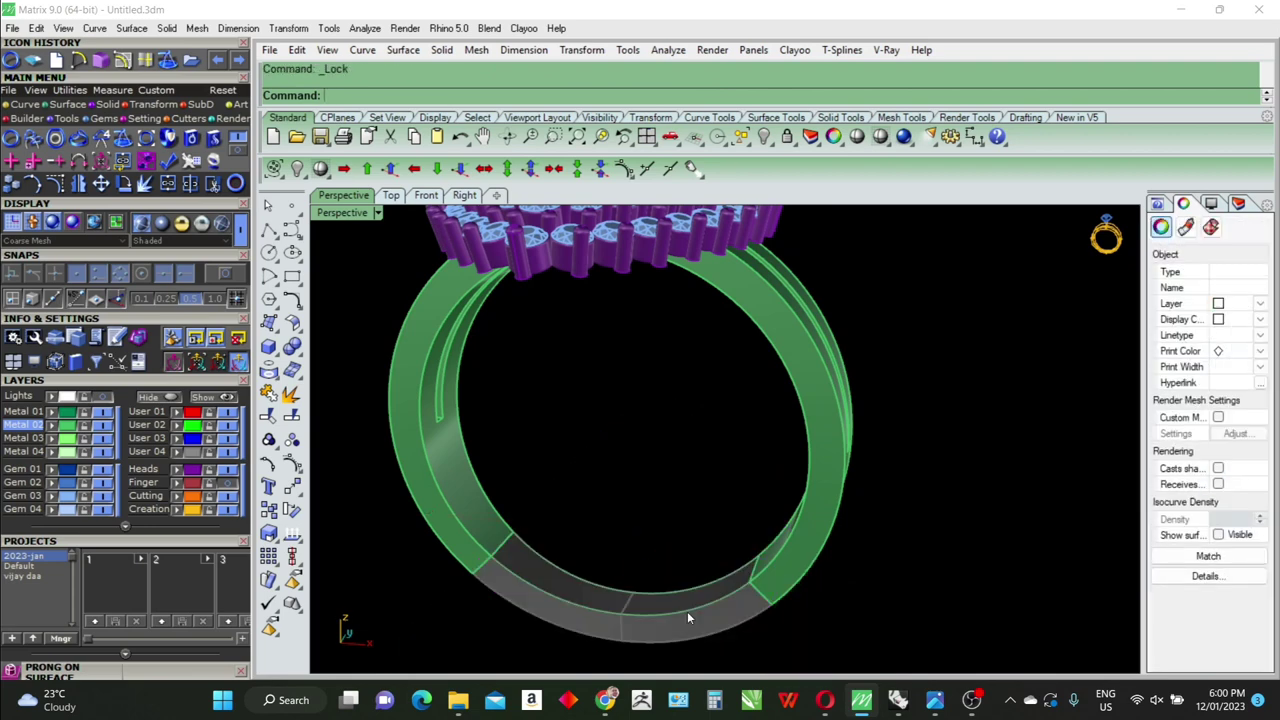
Hide everything except the lower shank piece and unlock it
key("ctrl+i")
key("ctrl+h")
mouse_move(810, 555)
right_mouse_down()
mouse_move(747, 521)
mouse_move(738, 574)
right_mouse_up()
type("Unlock")
key("Return")
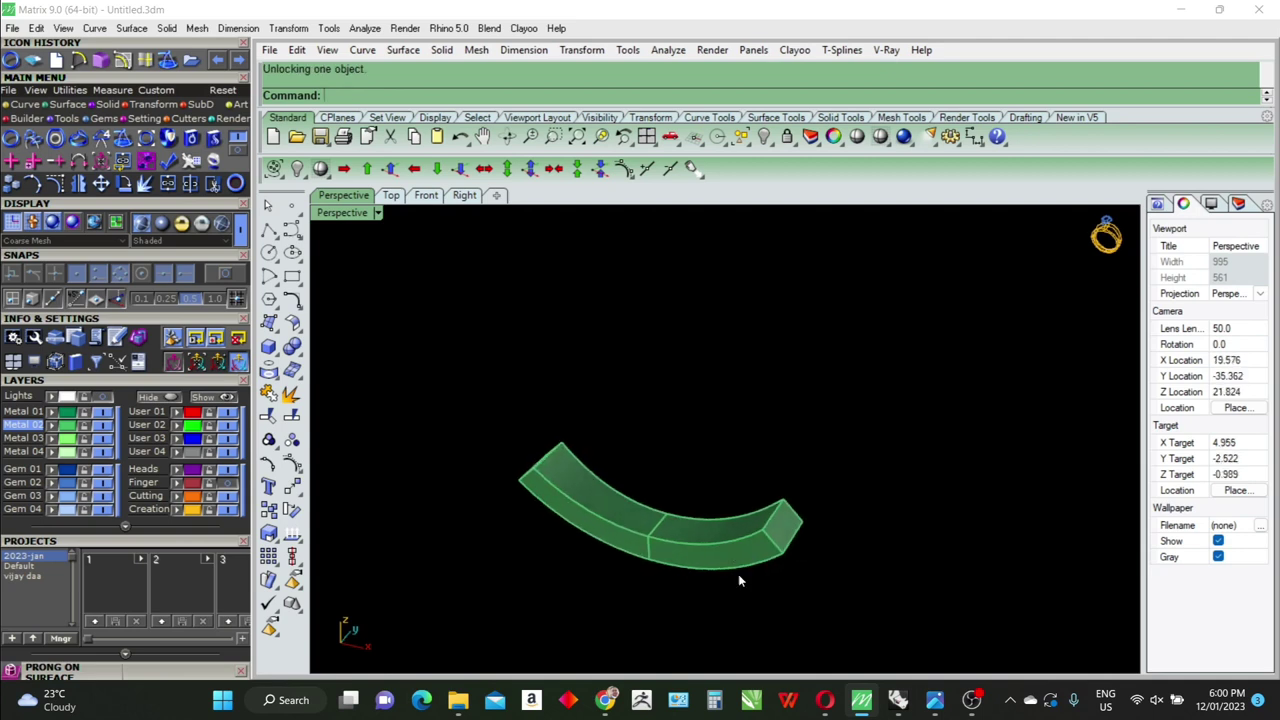
Duplicate all edges of the shank piece with DupEdge, then delete the solid
type("DupEdge")
key("Return")
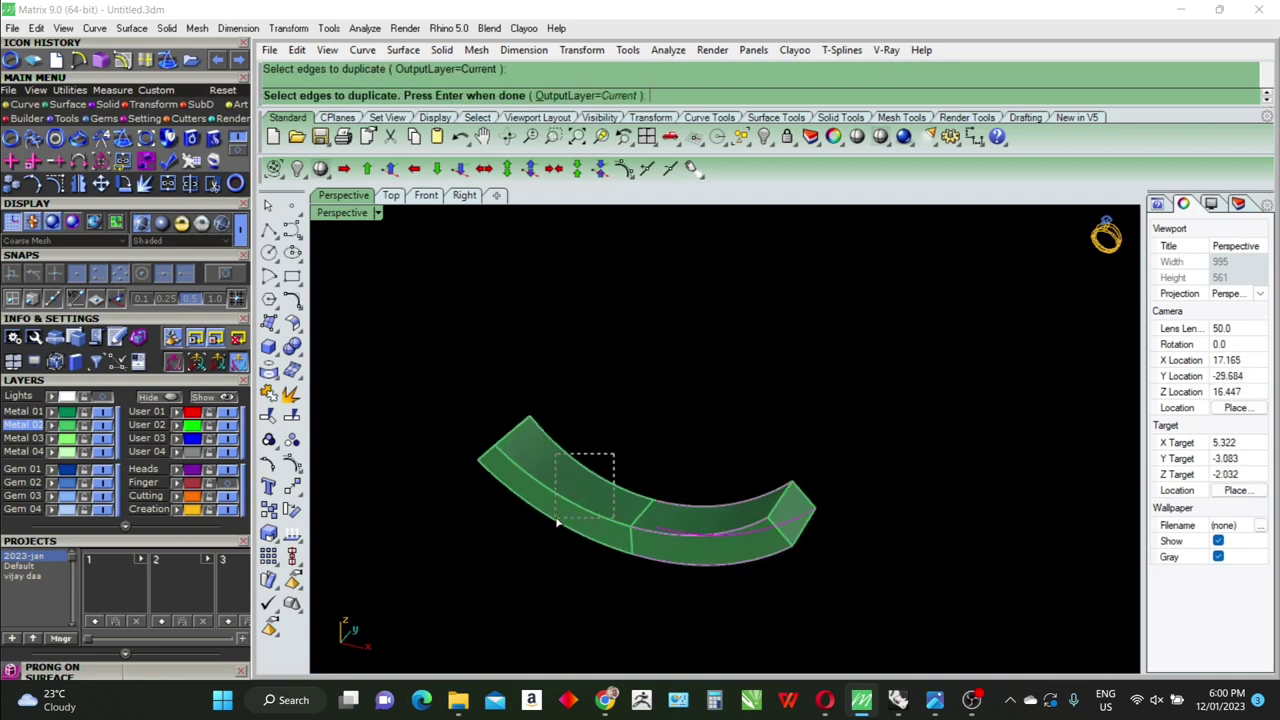
left_click_drag(557, 521, 560, 524)
key("Return")
scroll(650, 538, "up", 2)
key("ctrl+j")
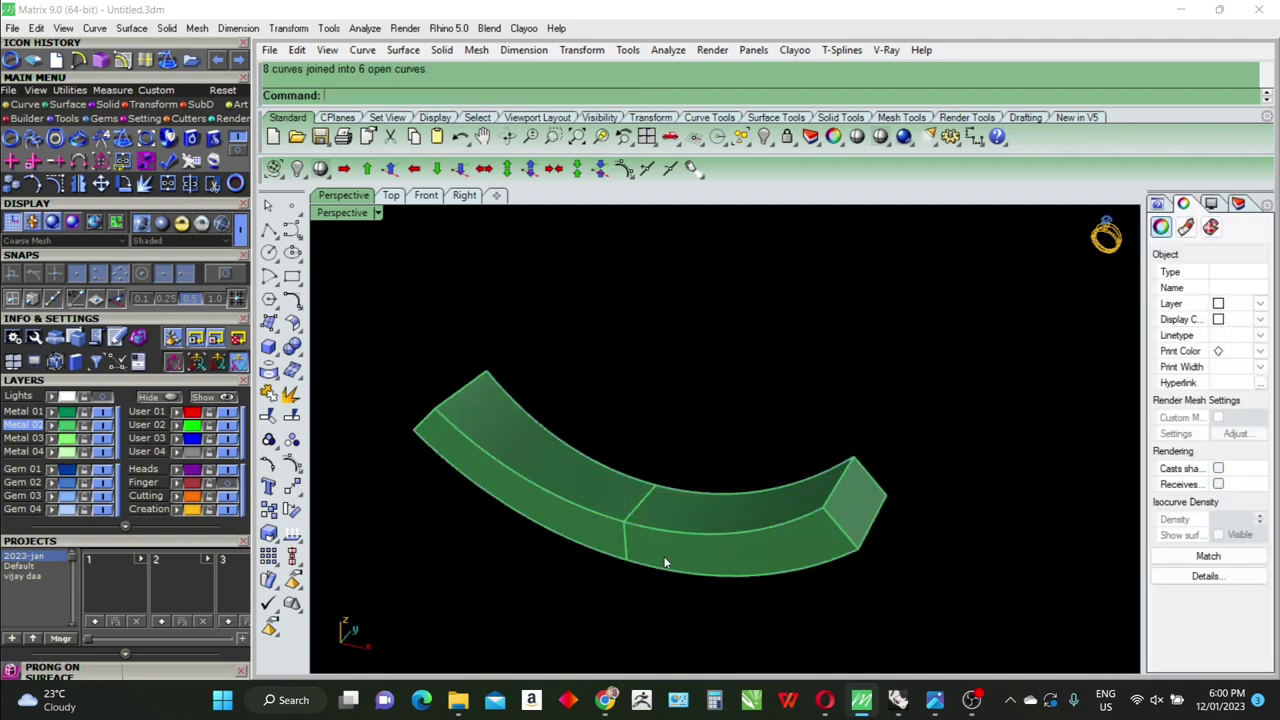
left_click(665, 562)
key("Delete")
Join the duplicated edge segments pairwise into the four long edge curves
left_click_drag(782, 616, 760, 455)
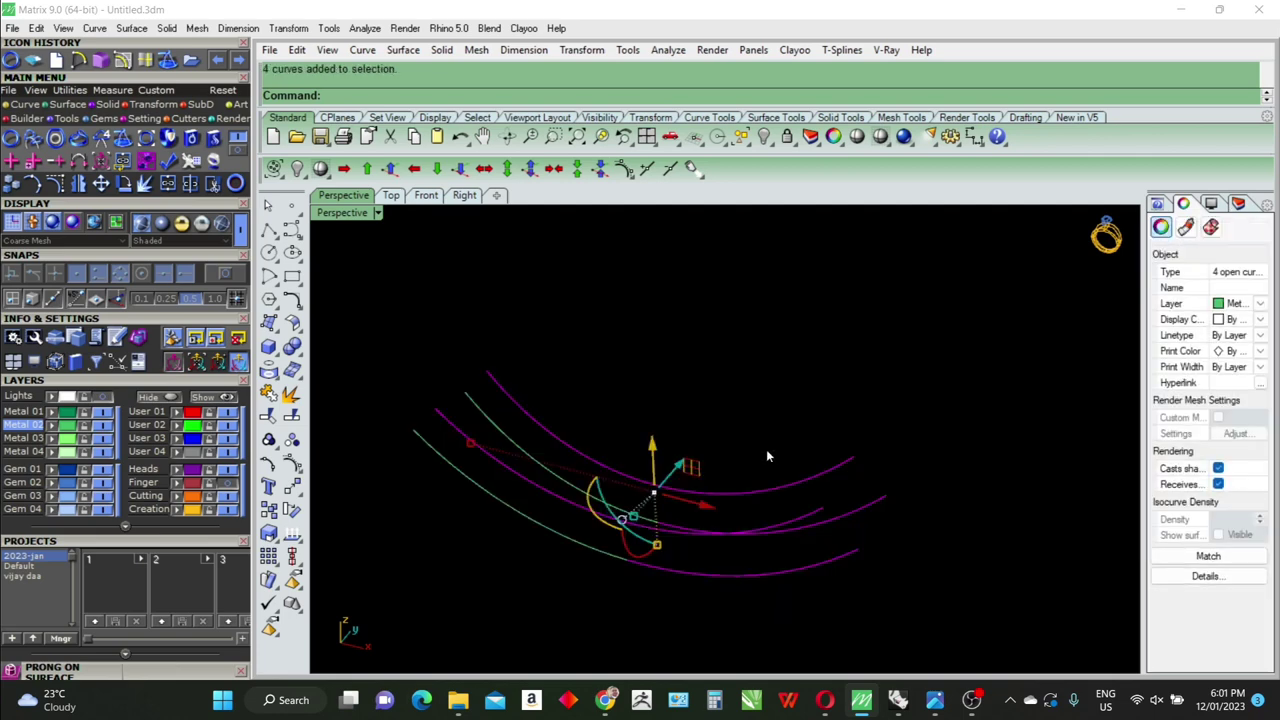
key("Escape")
key("ctrl+j")
left_click(651, 575)
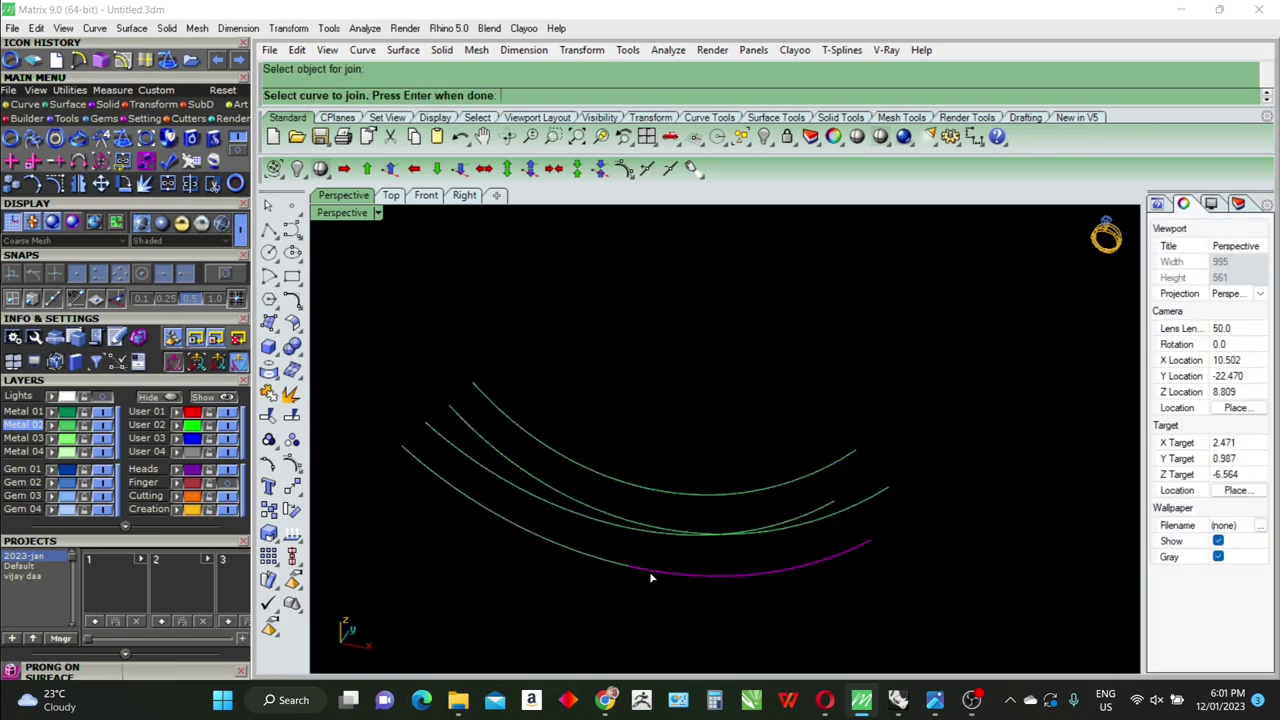
left_click(613, 564)
key("Return")
left_click(613, 564)
right_click_drag(620, 566, 702, 575)
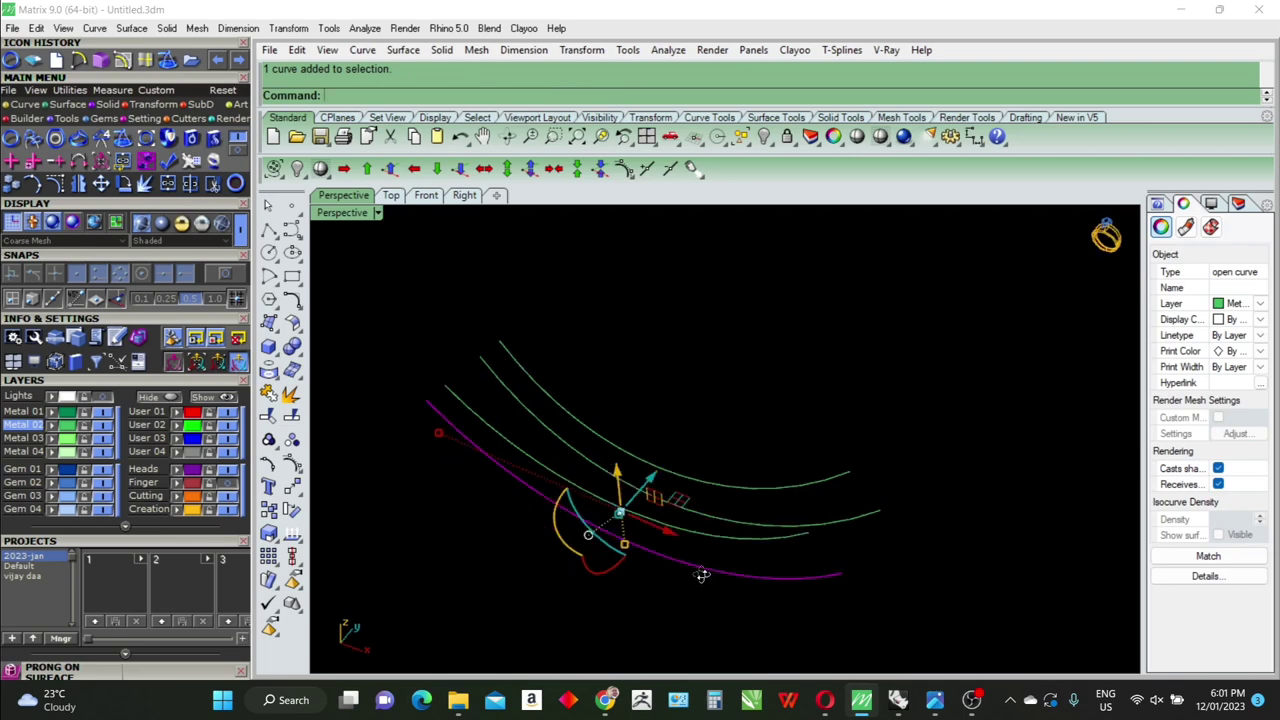
key("Escape")
left_click(724, 516)
key("ctrl+j")
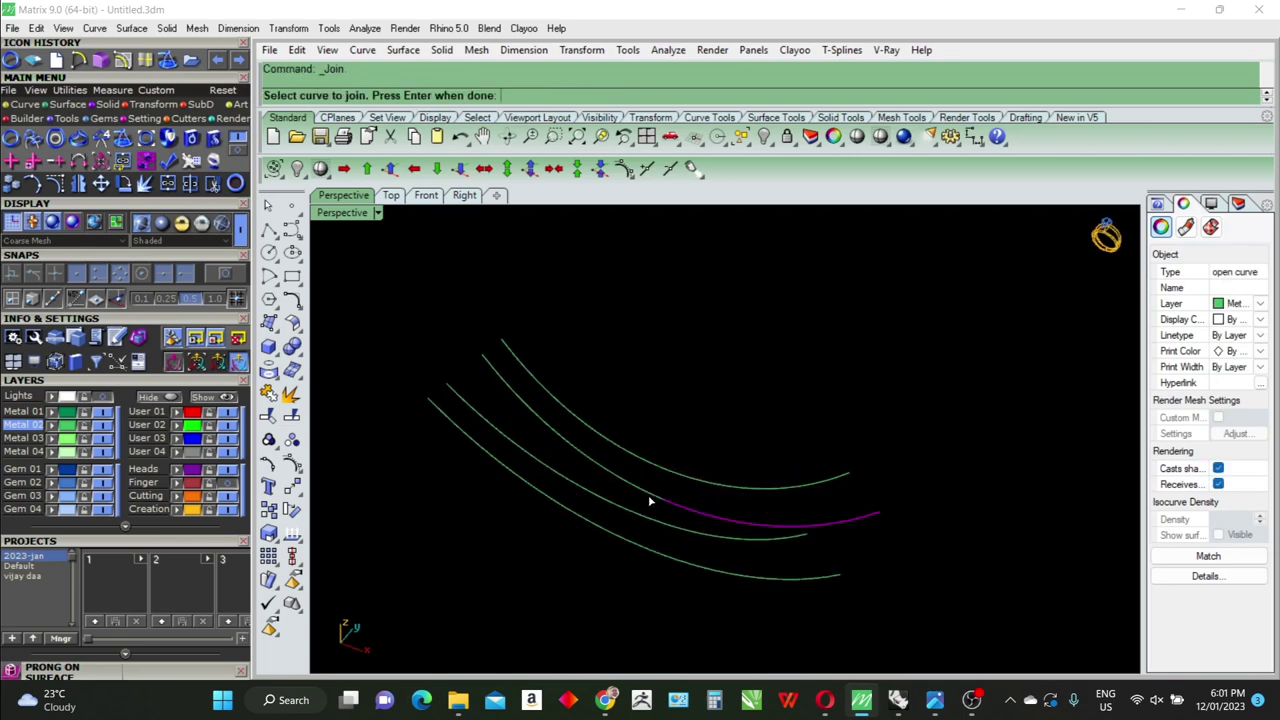
left_click(648, 492)
key("Return")
left_click(648, 492)
Rebuild all four edge curves to 5 points, degree 3
key("Escape")
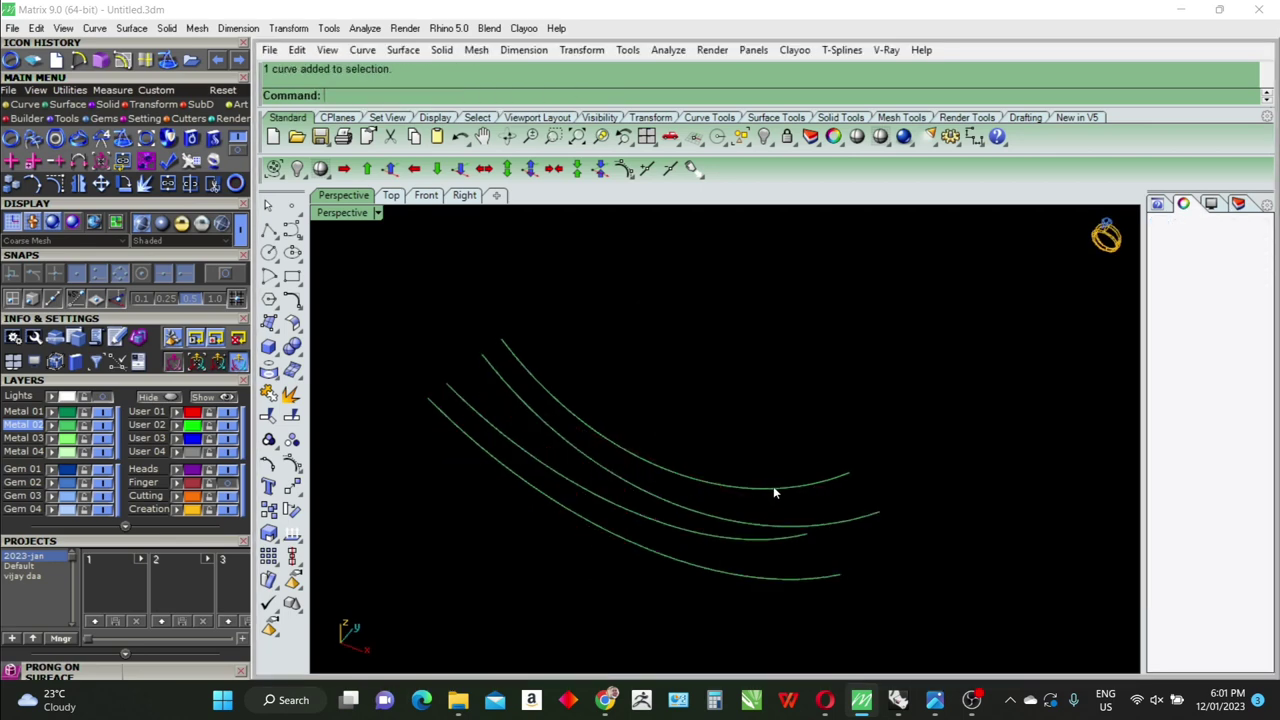
left_click(773, 488)
left_click_drag(849, 437, 770, 608)
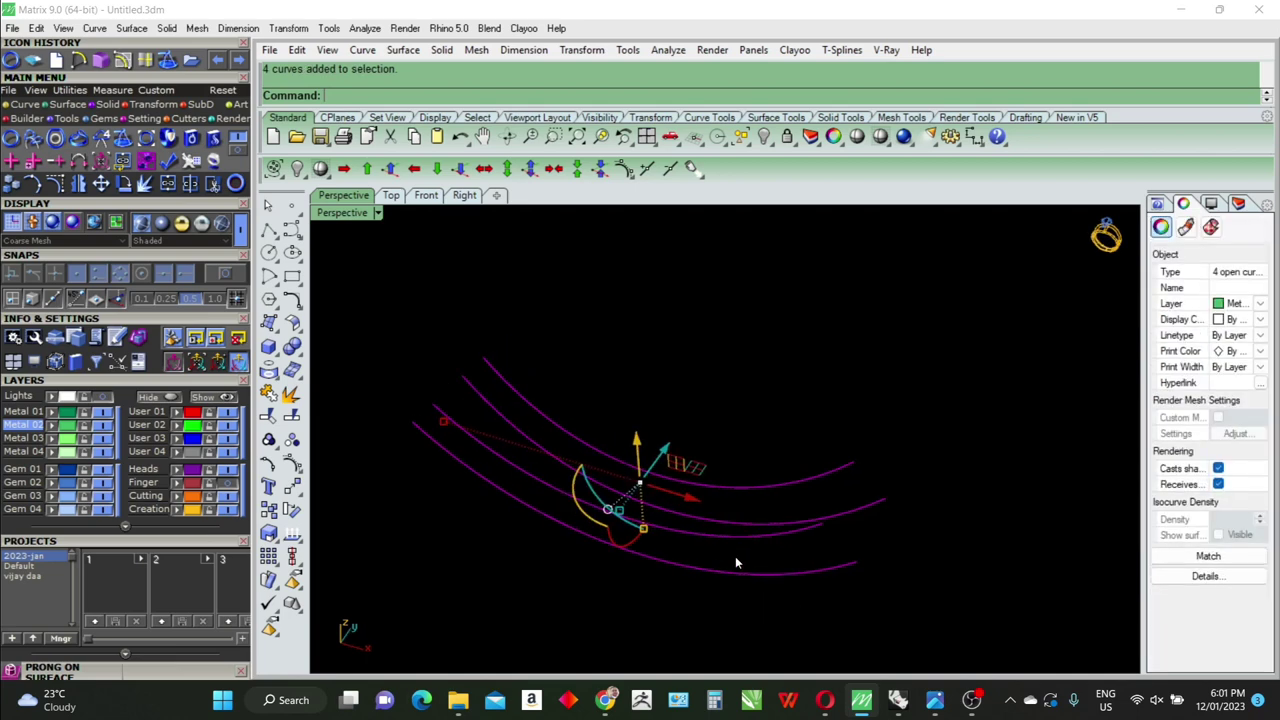
type("rebuild")
key("Return")
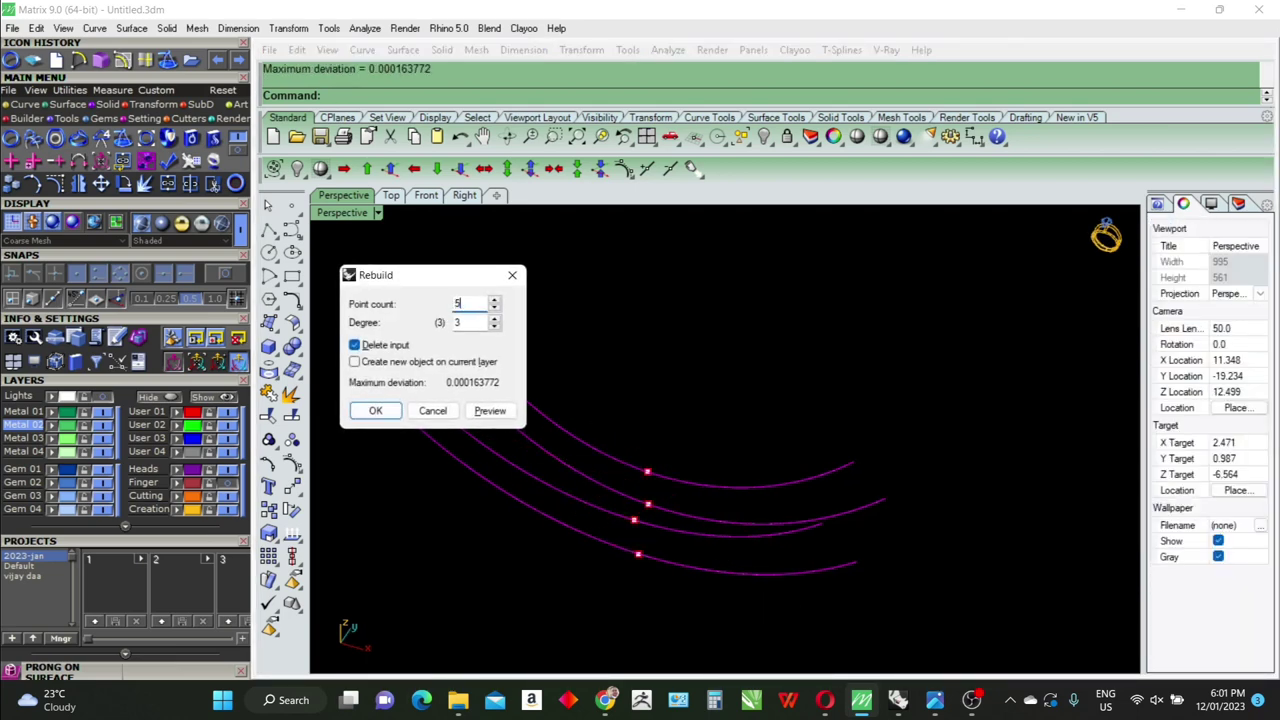
key("Return")
Loft each pair of rebuilt curves into a surface, producing two band strips
key("Escape")
right_click_drag(860, 600, 830, 468)
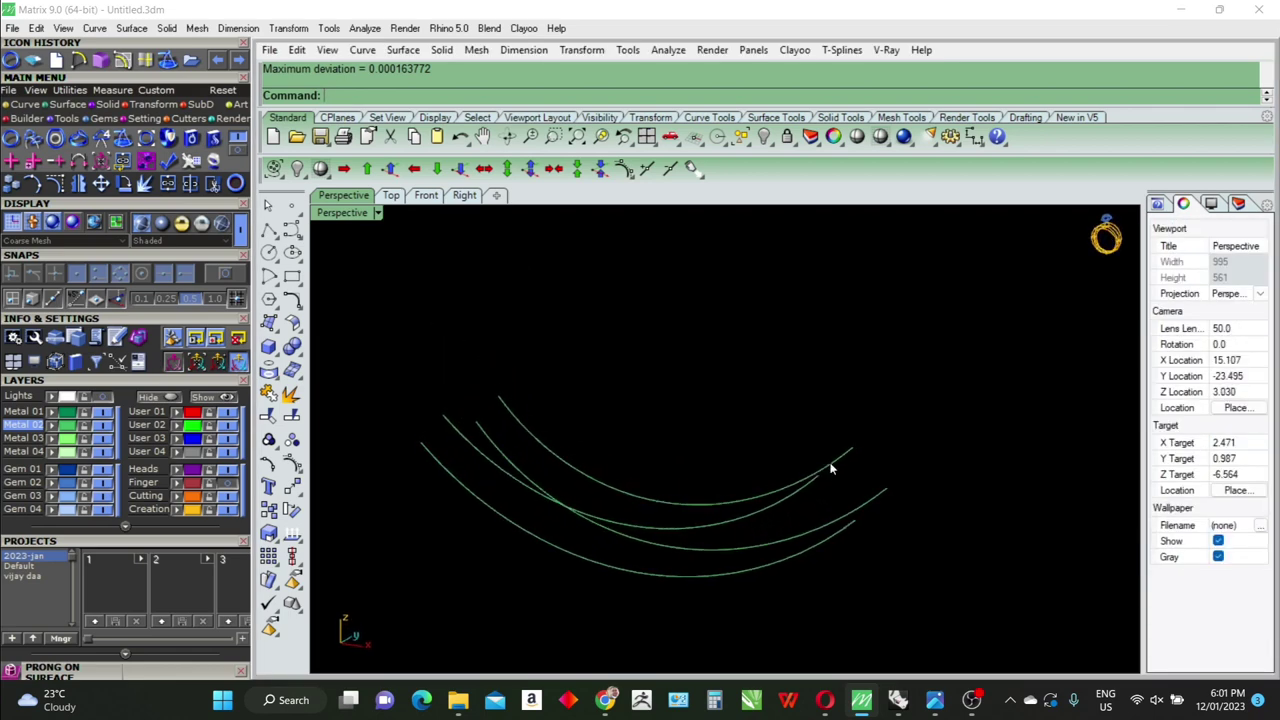
left_click(778, 512)
left_click(781, 493, "shift")
type("l")
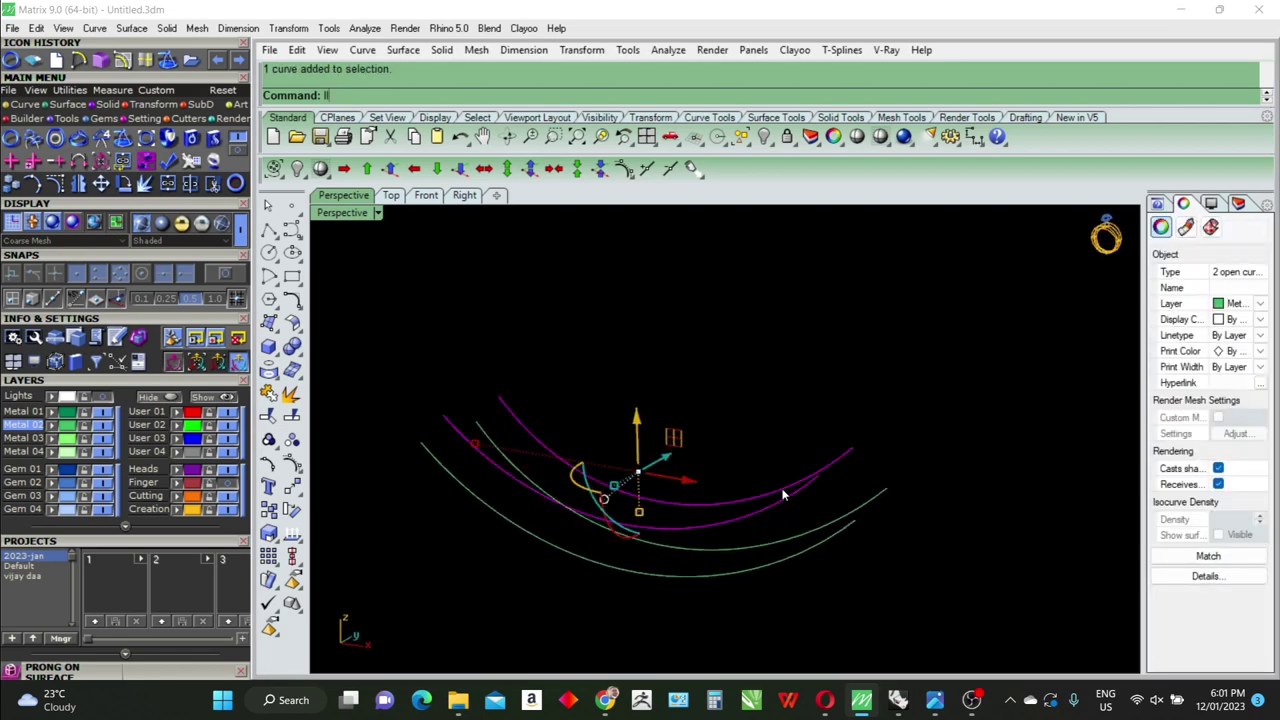
key("Return")
left_click_drag(826, 533, 826, 533)
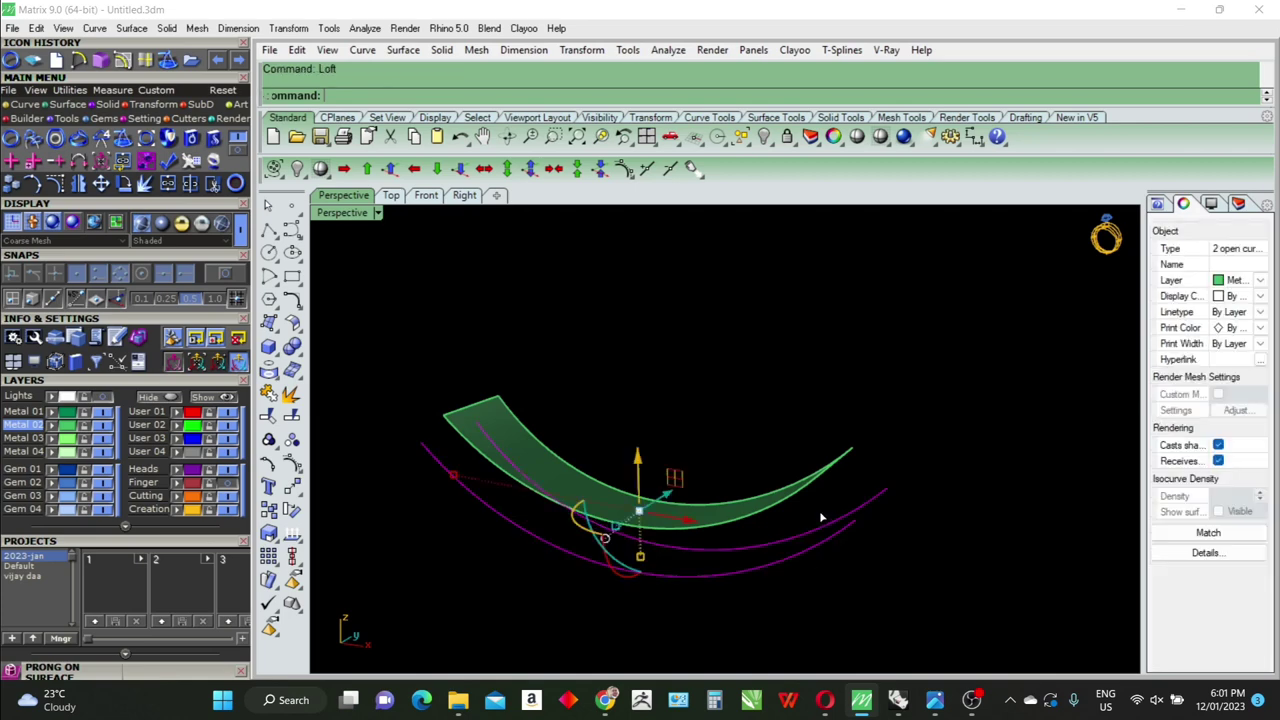
key("Return")
right_click_drag(851, 498, 846, 576)
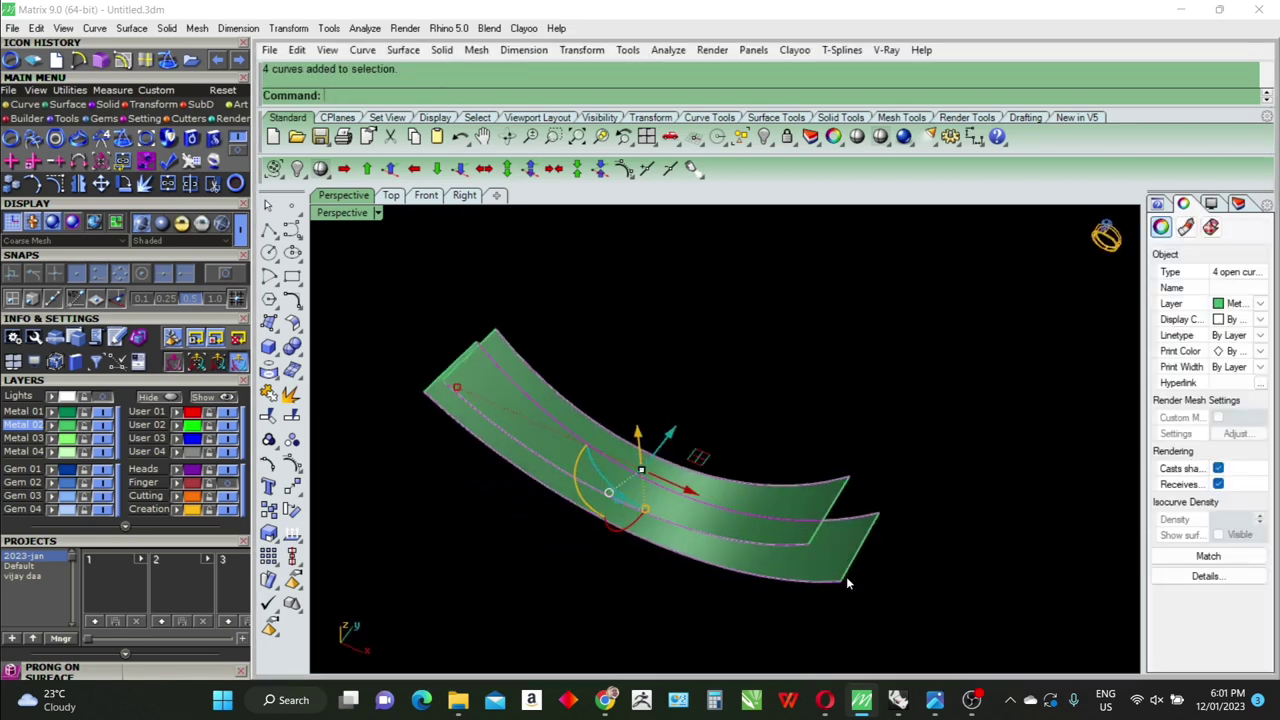
left_click(864, 573)
left_click_drag(864, 573, 834, 522)
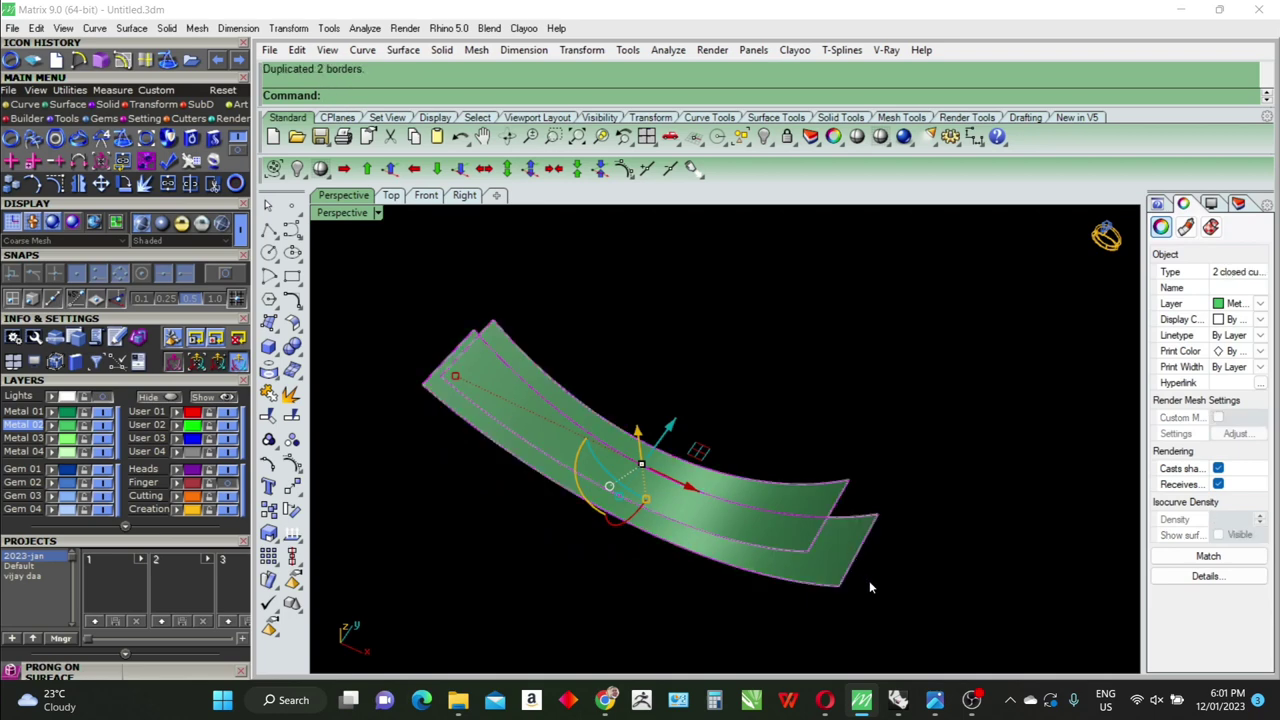
Draw an end line across the band corners and Sweep2 it along the edge rails into a solid
key("Escape")
type("line")
key("Return")
left_click(840, 585)
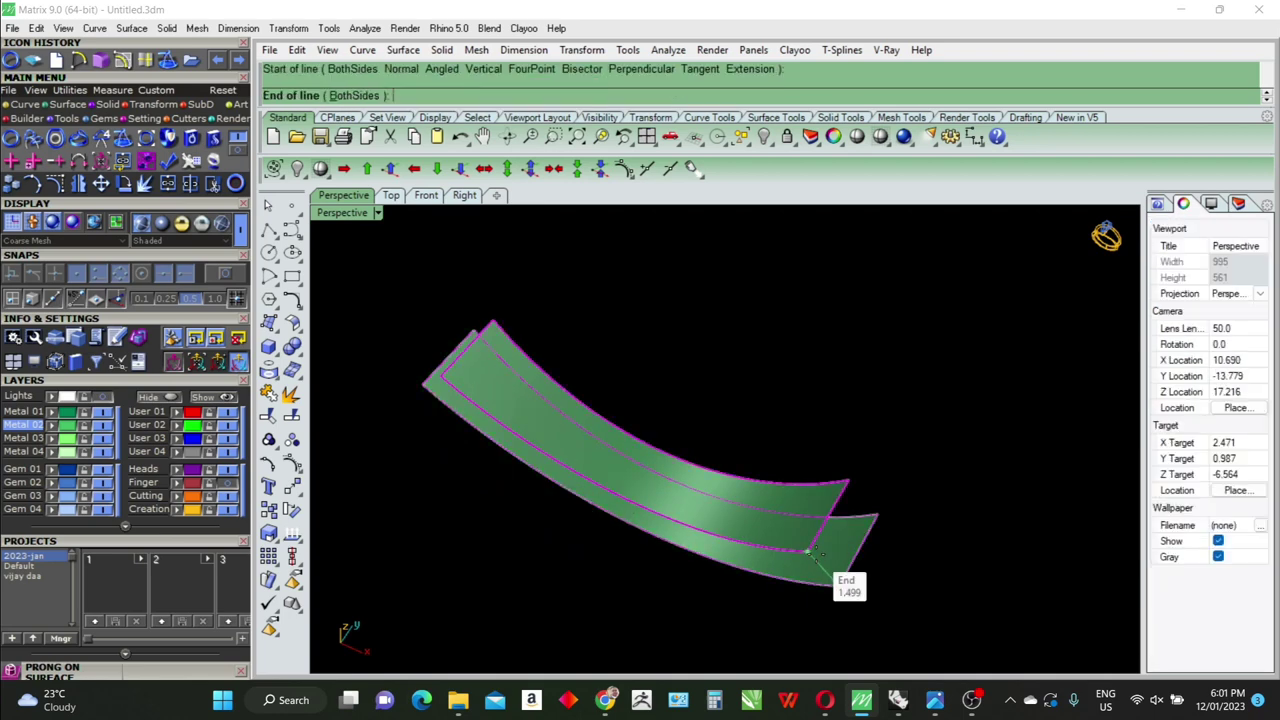
key("Escape")
left_click(818, 567)
type("sweep2")
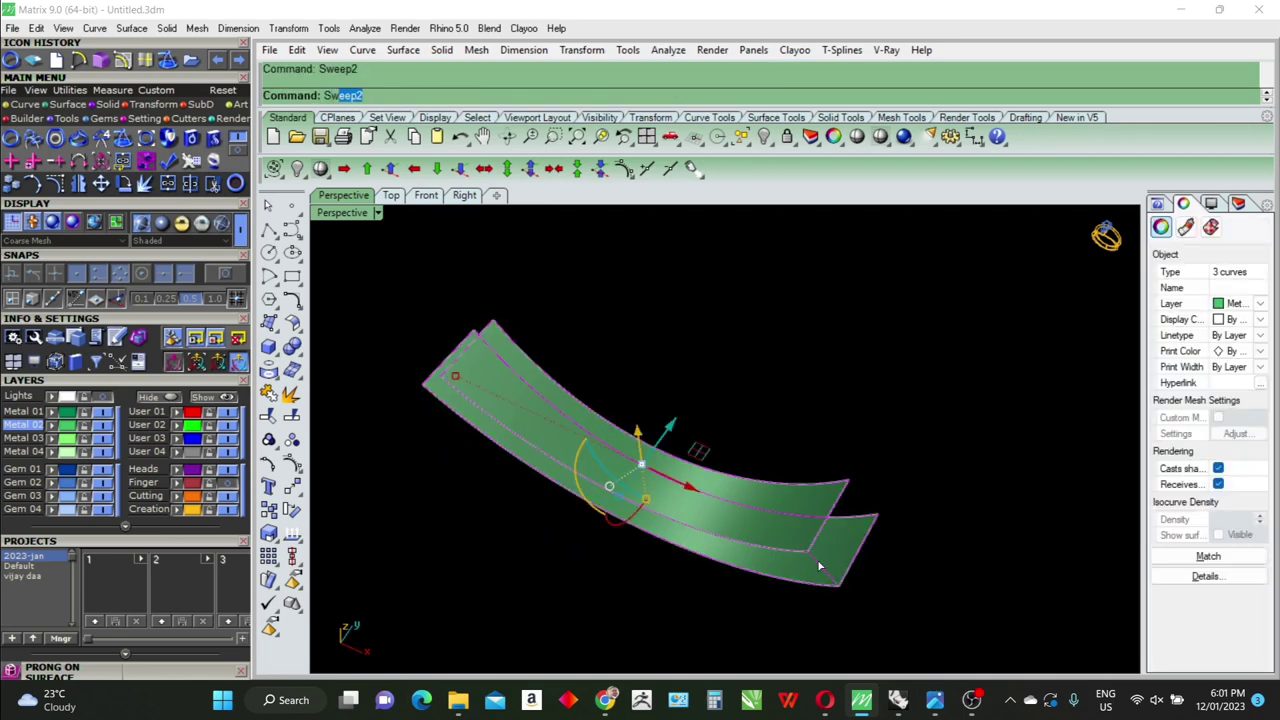
key("Return")
key("Return")
left_click_drag(866, 613, 795, 548)
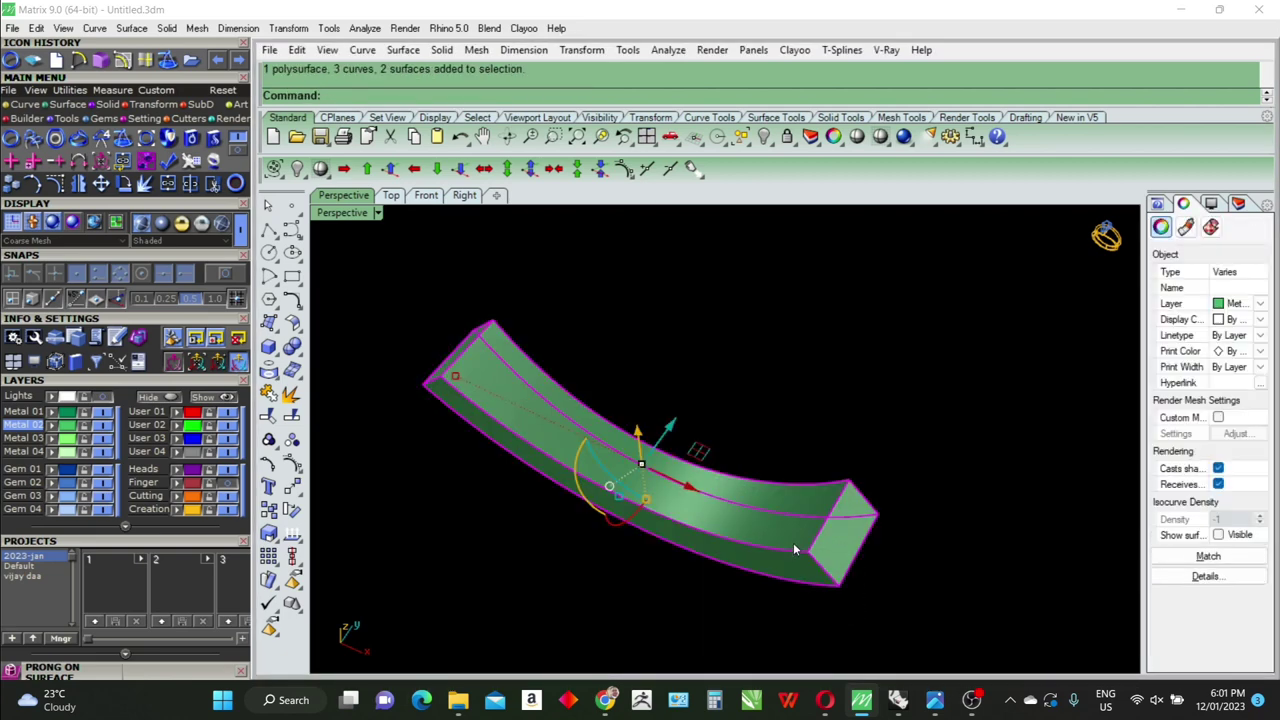
key("ctrl+z")
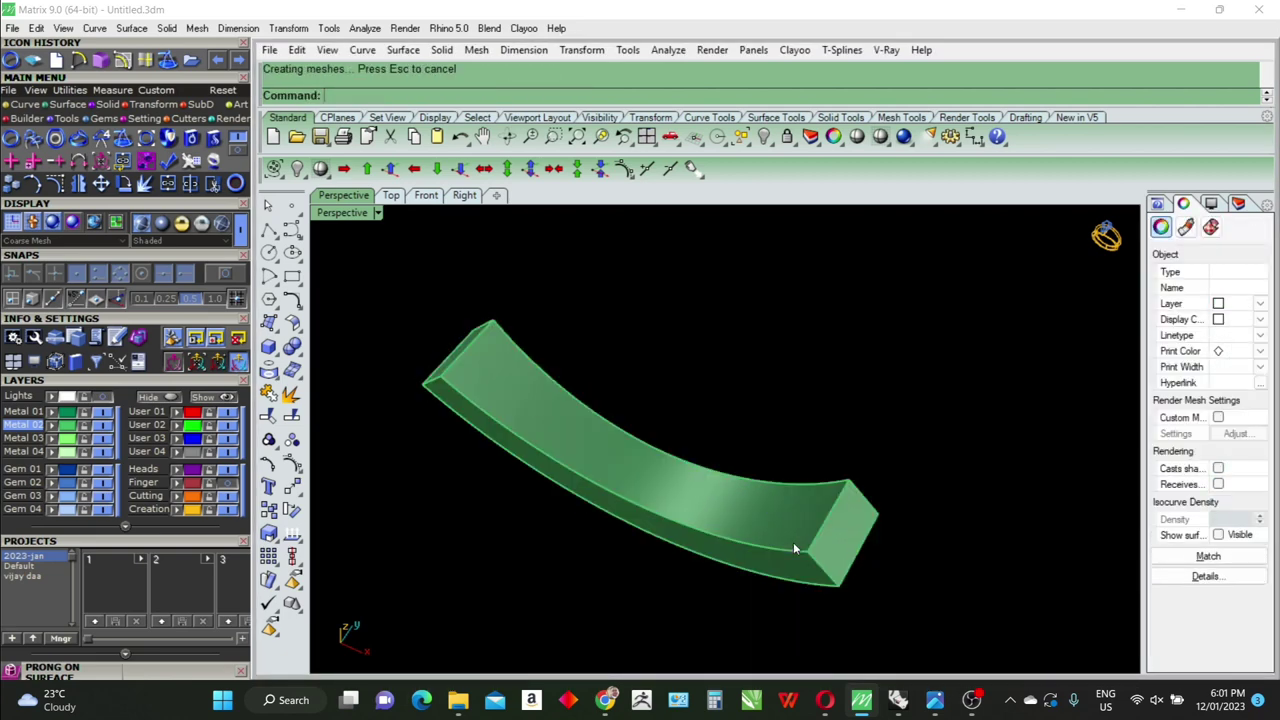
Delete the construction curves and draw a short line from the band edge midpoint
key("Delete")
type("line")
key("Return")
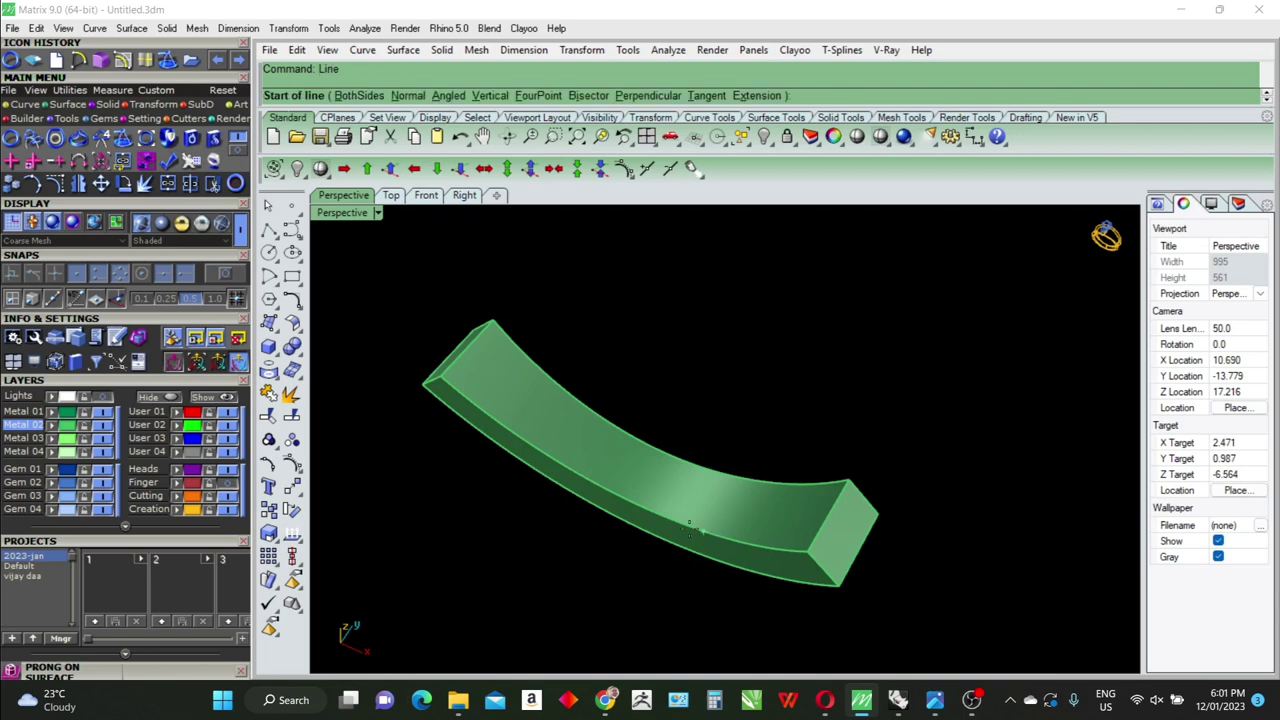
left_click(632, 498)
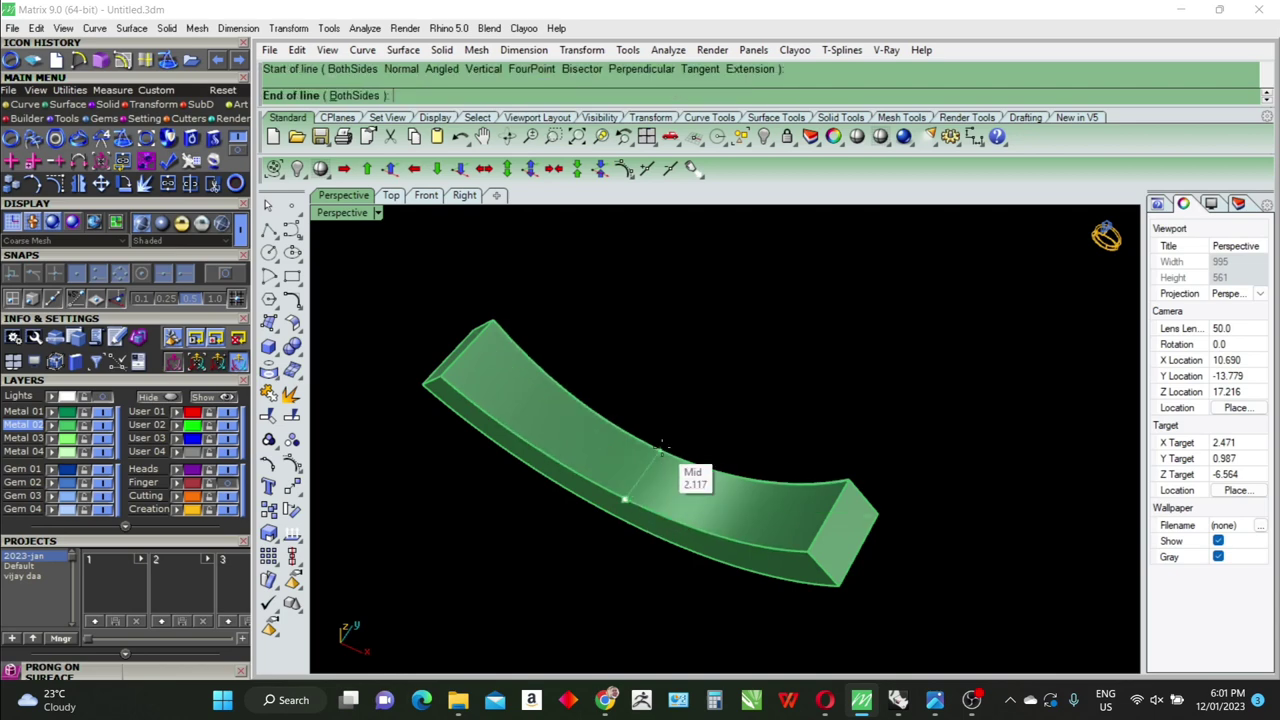
left_click(660, 447)
Show the hidden ring parts again and duplicate a ring edge
left_click(203, 397)
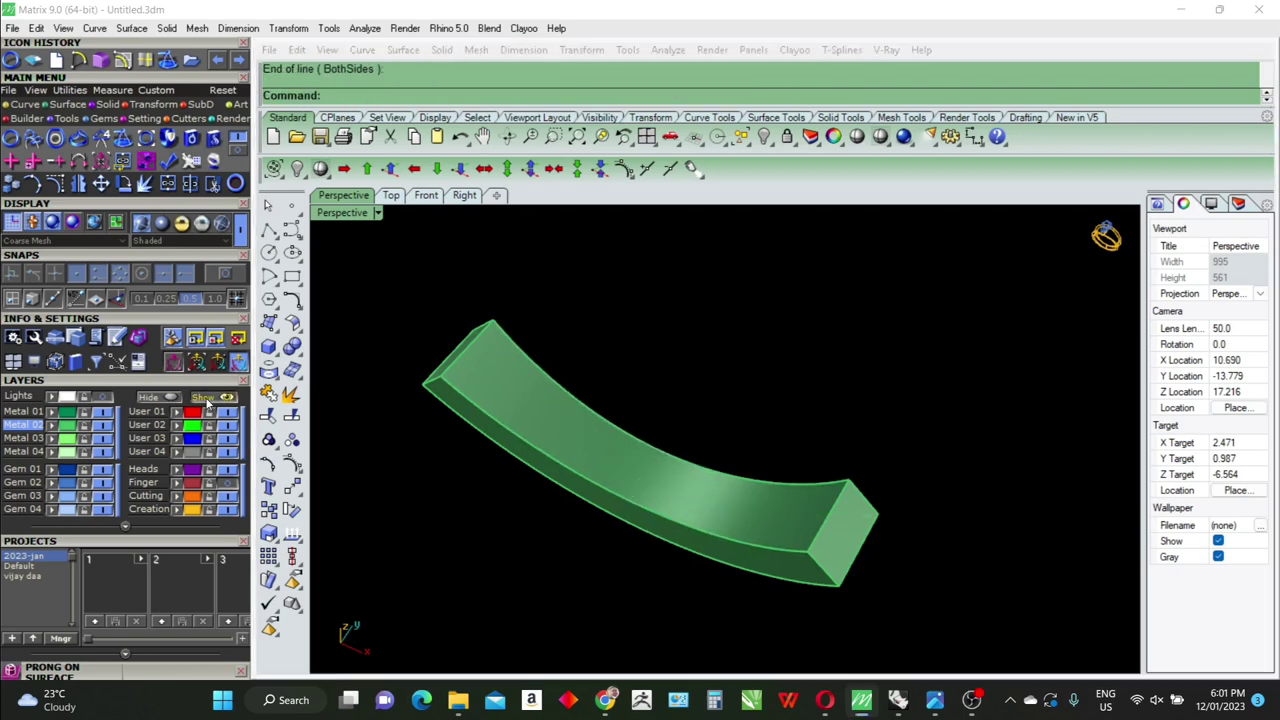
mouse_move(851, 526)
right_mouse_down()
mouse_move(817, 469)
mouse_move(843, 443)
mouse_move(906, 443)
mouse_move(852, 503)
right_mouse_up()
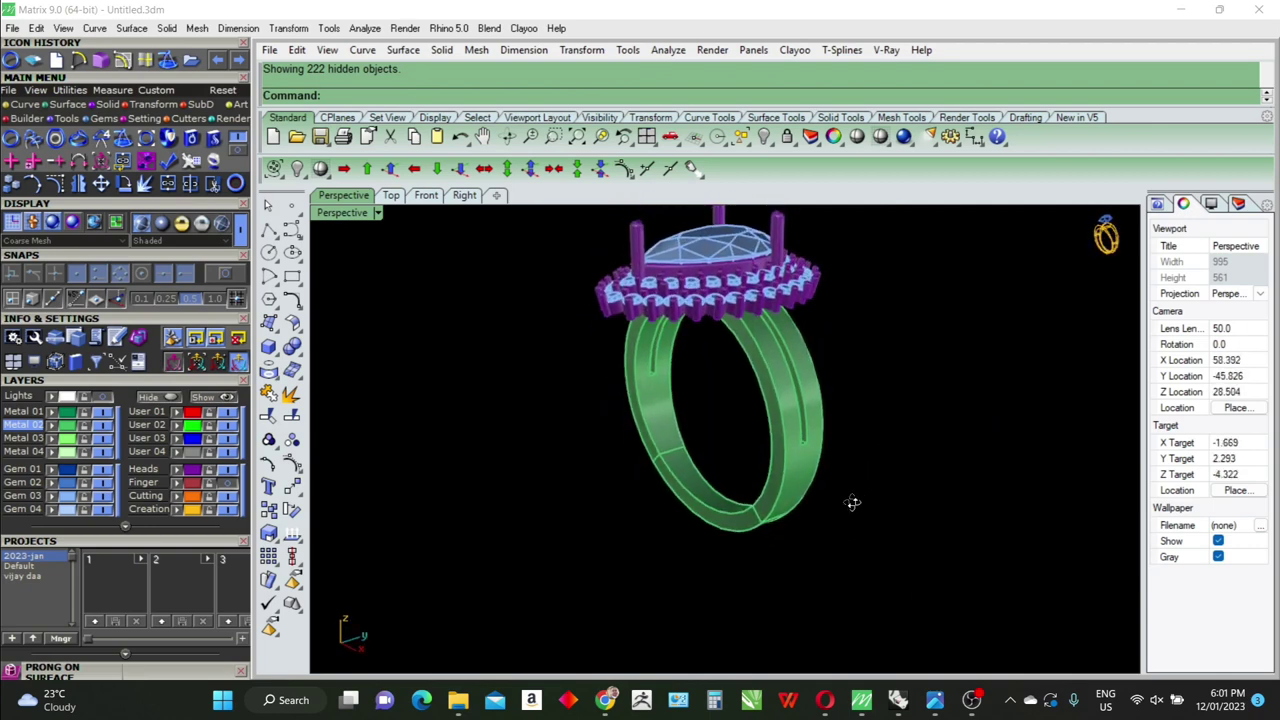
scroll(787, 494, "up", 2)
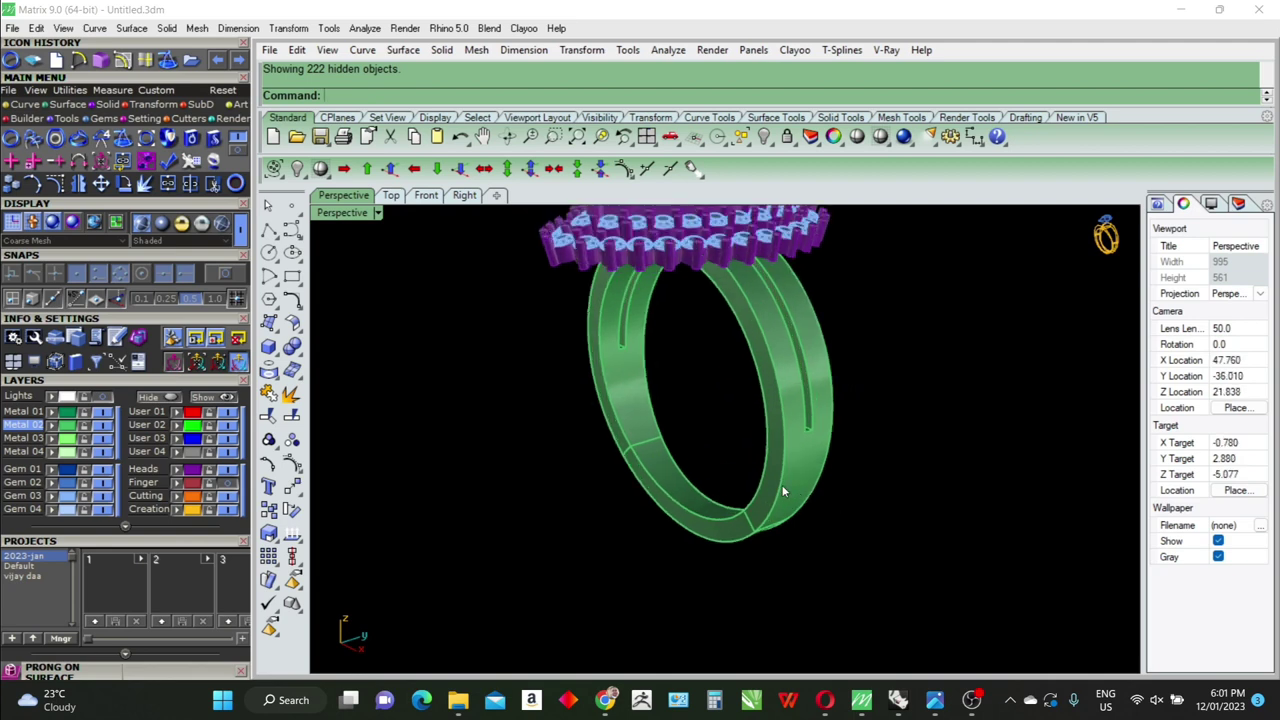
type("Dupedge")
key("Return")
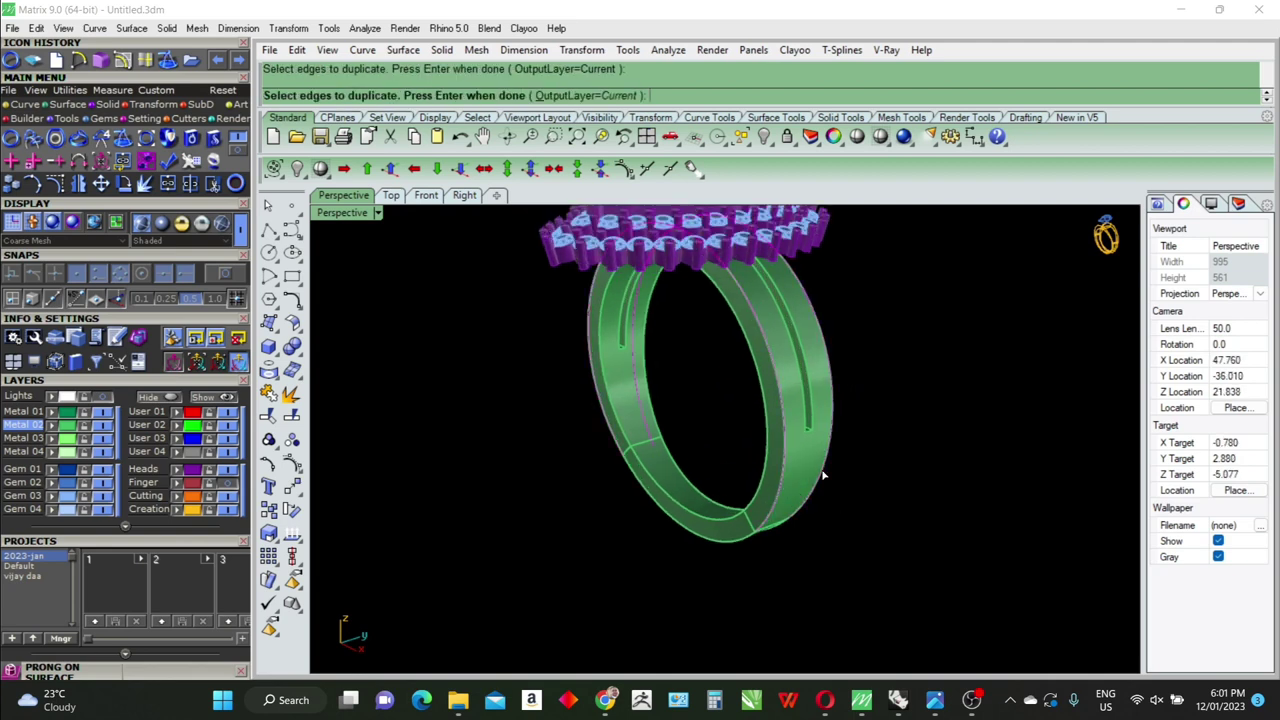
left_click(829, 474)
right_click_drag(829, 481, 805, 472)
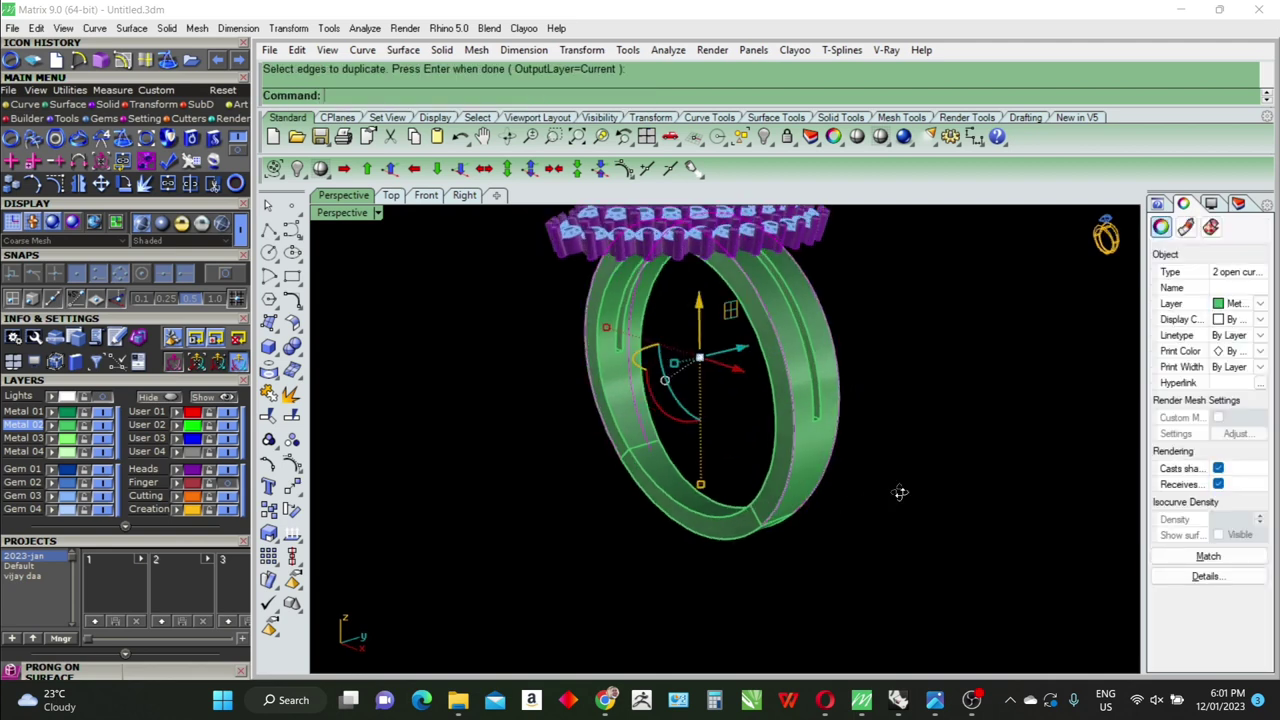
double_click(347, 216)
key("Return")
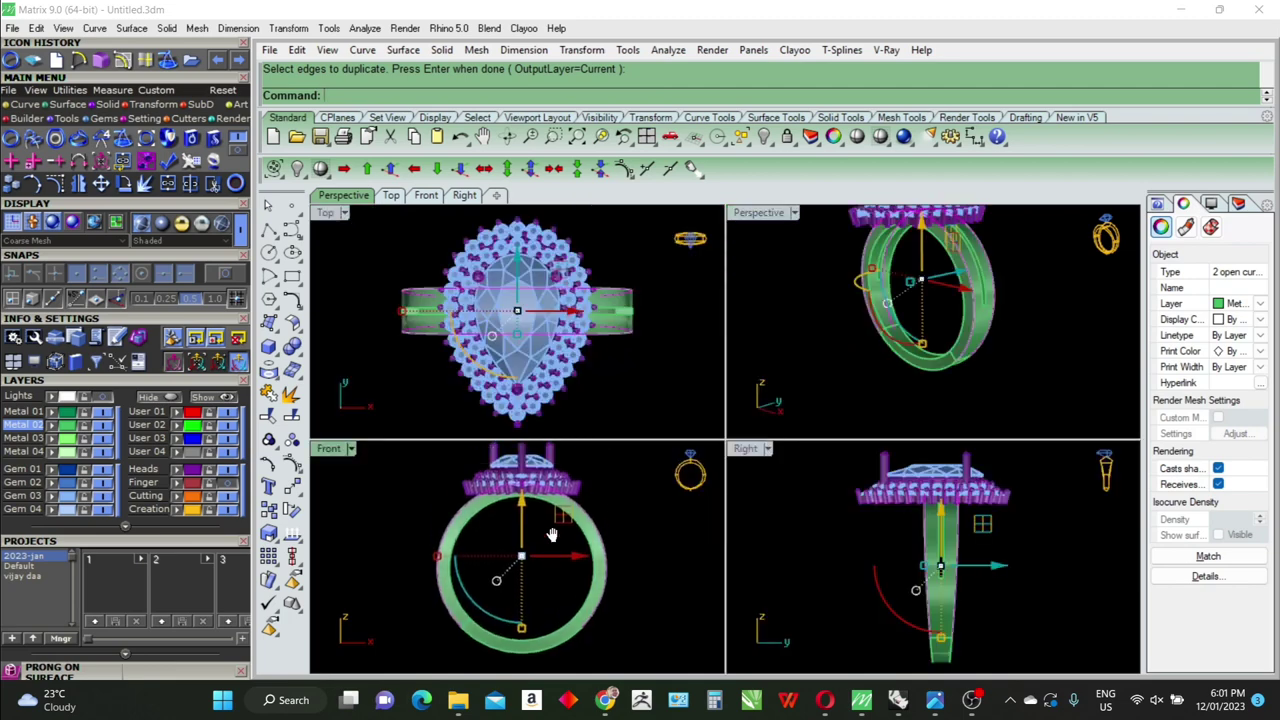
Draw a diagonal cutting line from the ring circle's centre up through the shank
type("line")
key("Return")
left_click(521, 568)
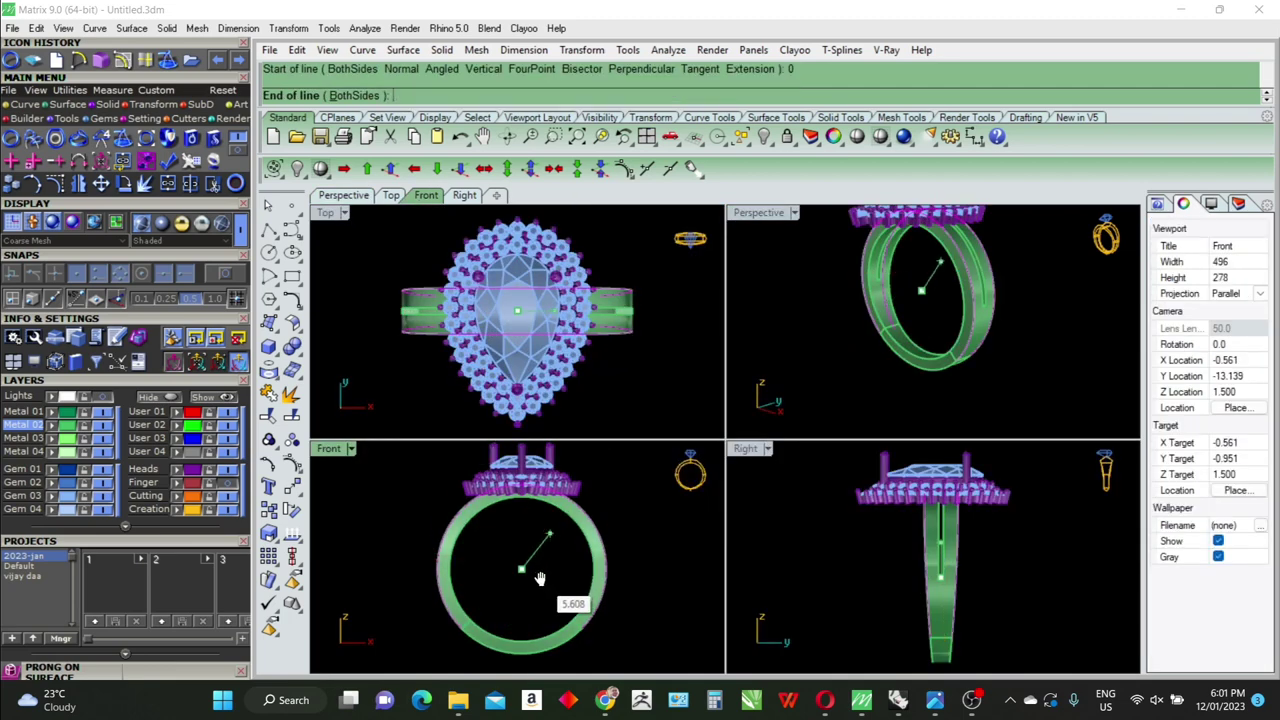
scroll(540, 578, "up", 2)
scroll(551, 495, "up", 2)
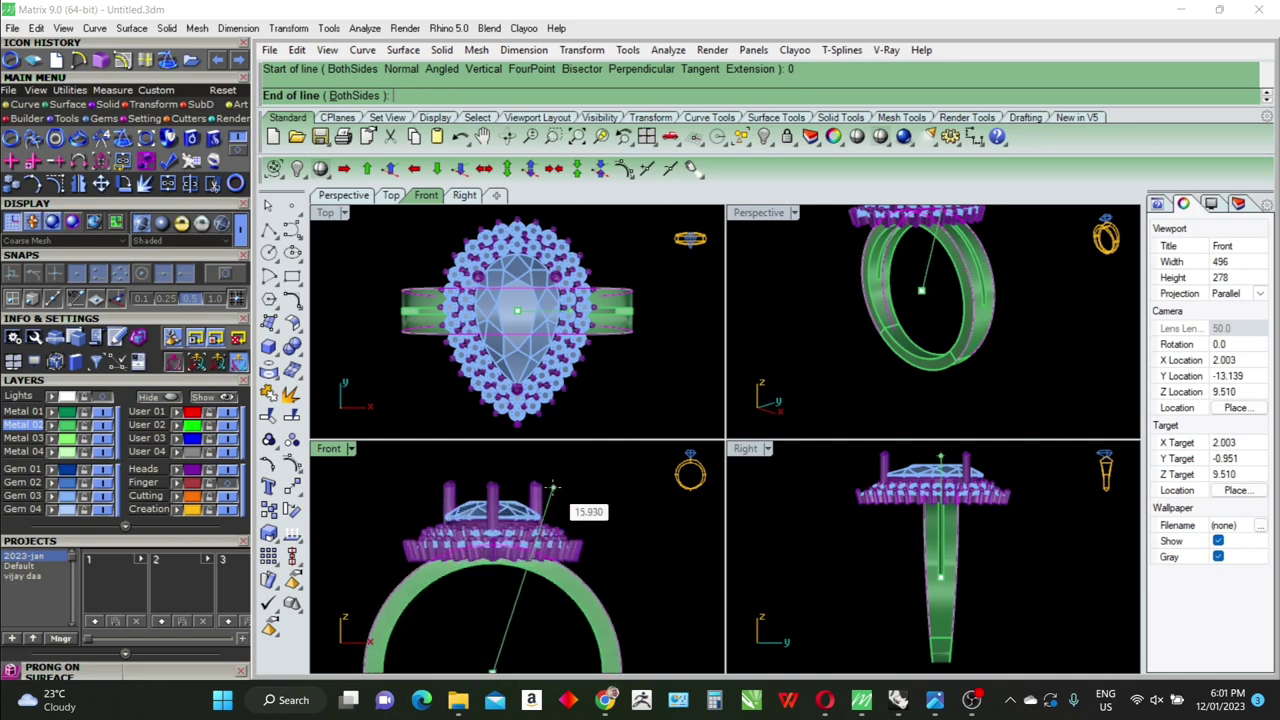
left_click(552, 487)
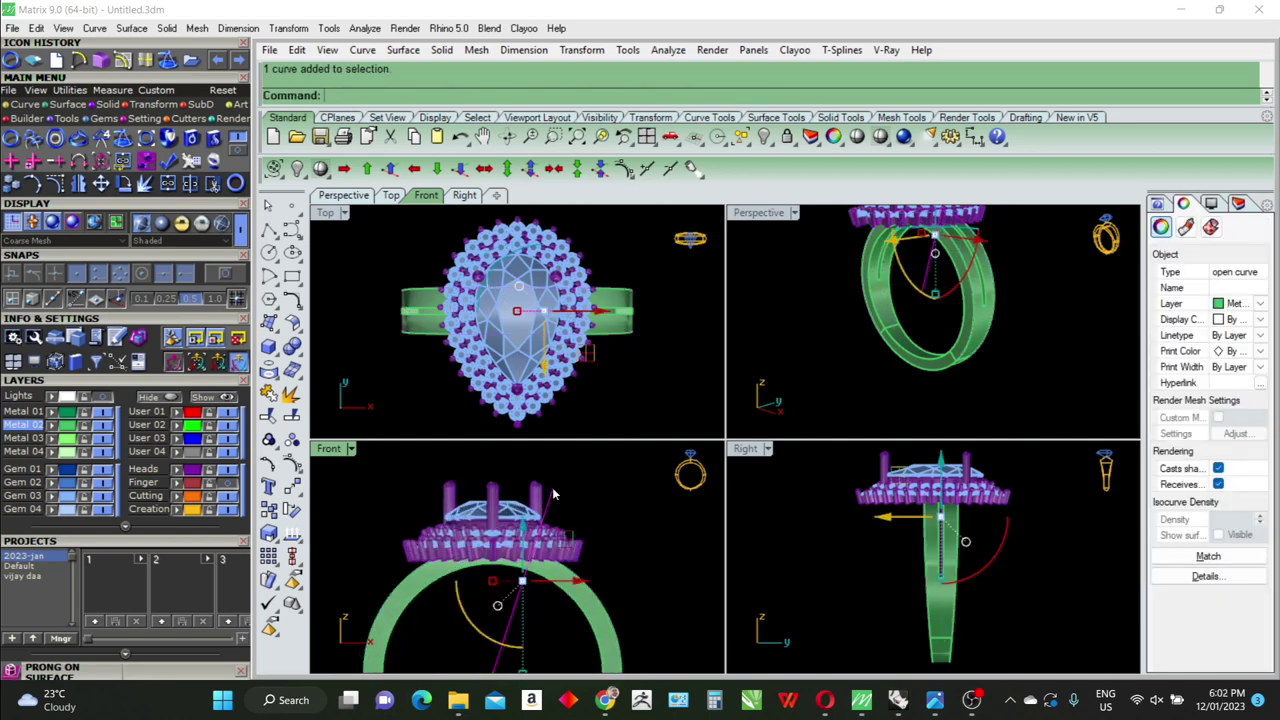
type("ec")
Extrude the cutting line into a flat surface and delete the original guide line
key("Return")
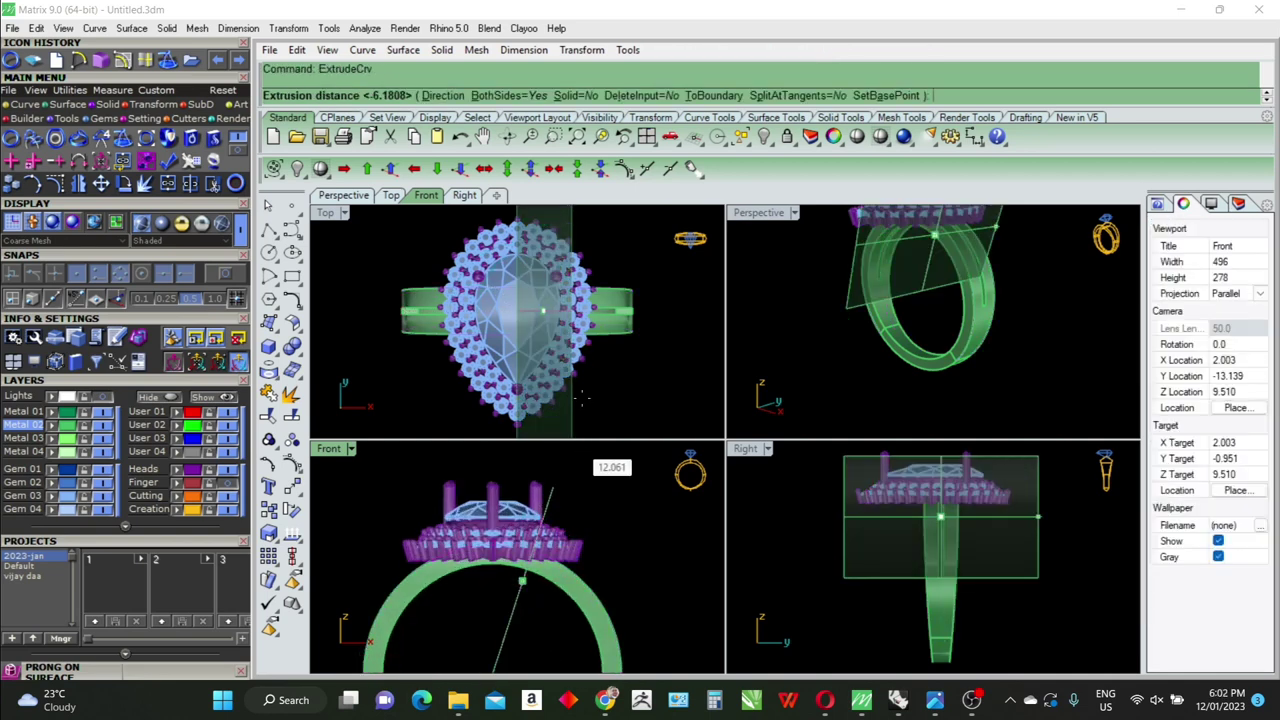
left_click(813, 257)
double_click(758, 212)
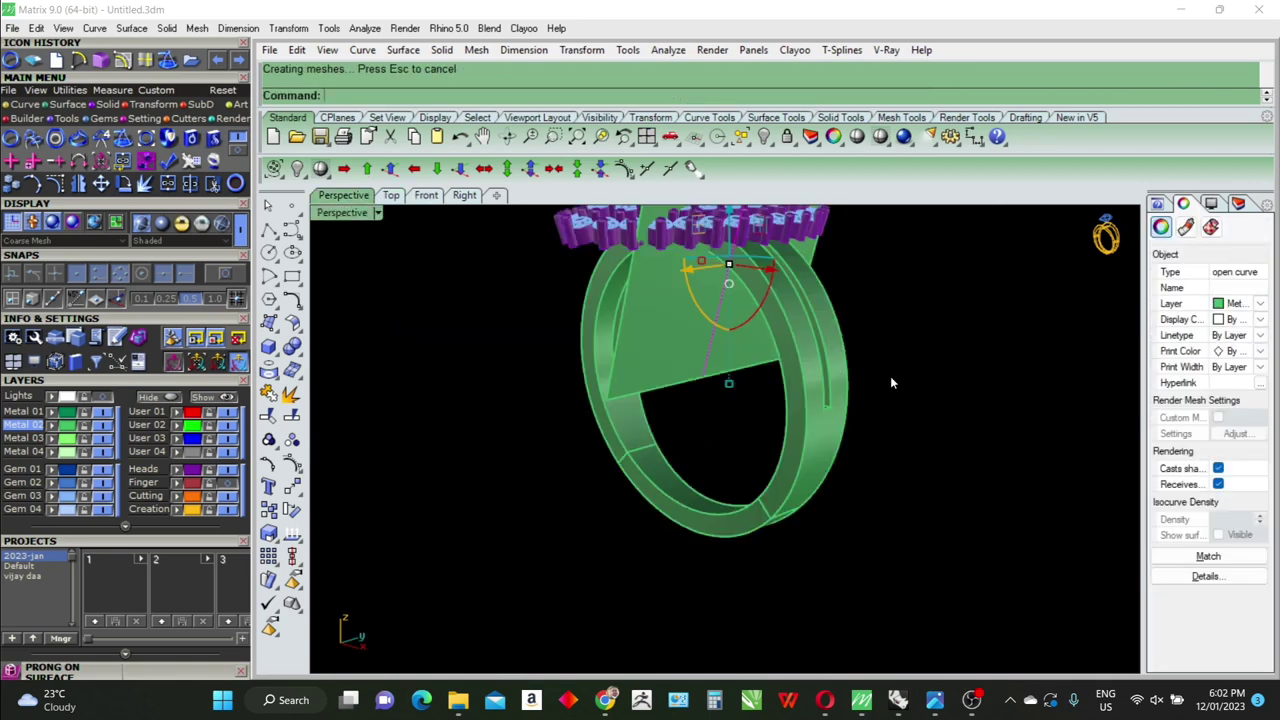
mouse_move(890, 376)
right_mouse_down()
mouse_move(828, 462)
mouse_move(788, 446)
right_mouse_up()
key("Delete")
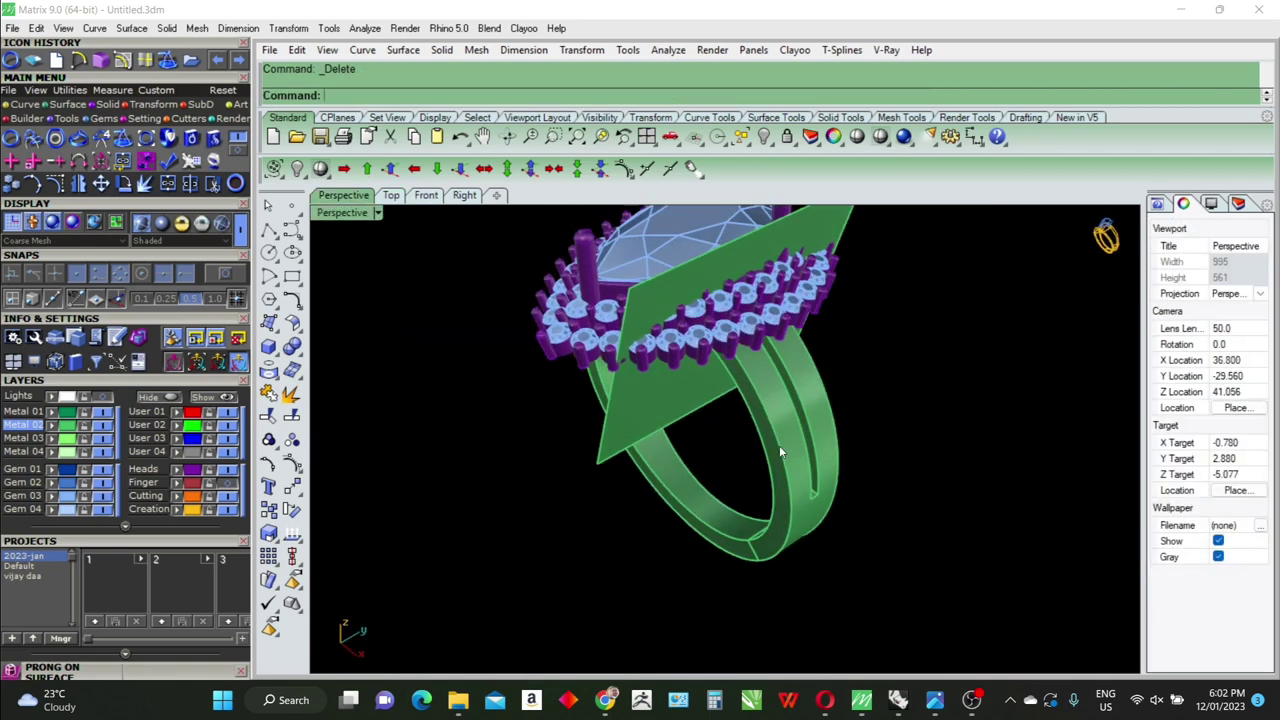
Split the shank curves with the cutting surface and delete the unwanted curve piece
left_click(836, 416)
left_click(836, 416)
left_click(868, 451)
type("Split")
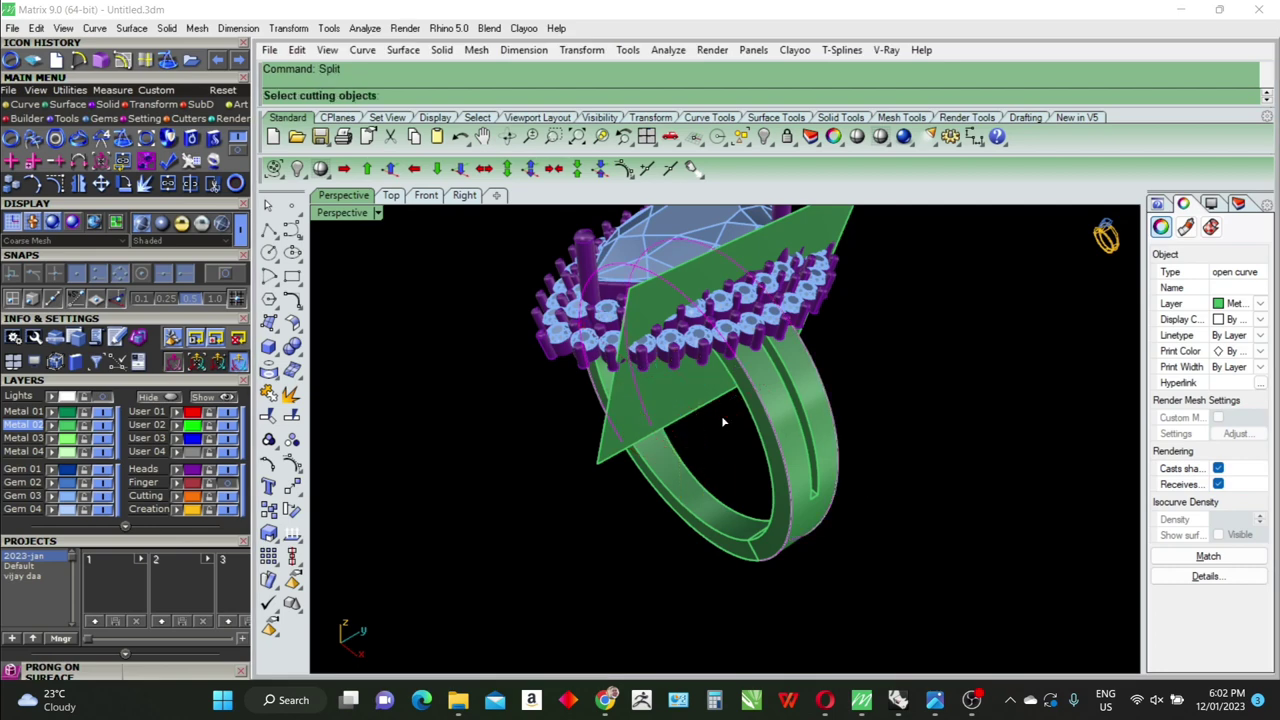
left_click(721, 415)
key("Return")
left_click(660, 410)
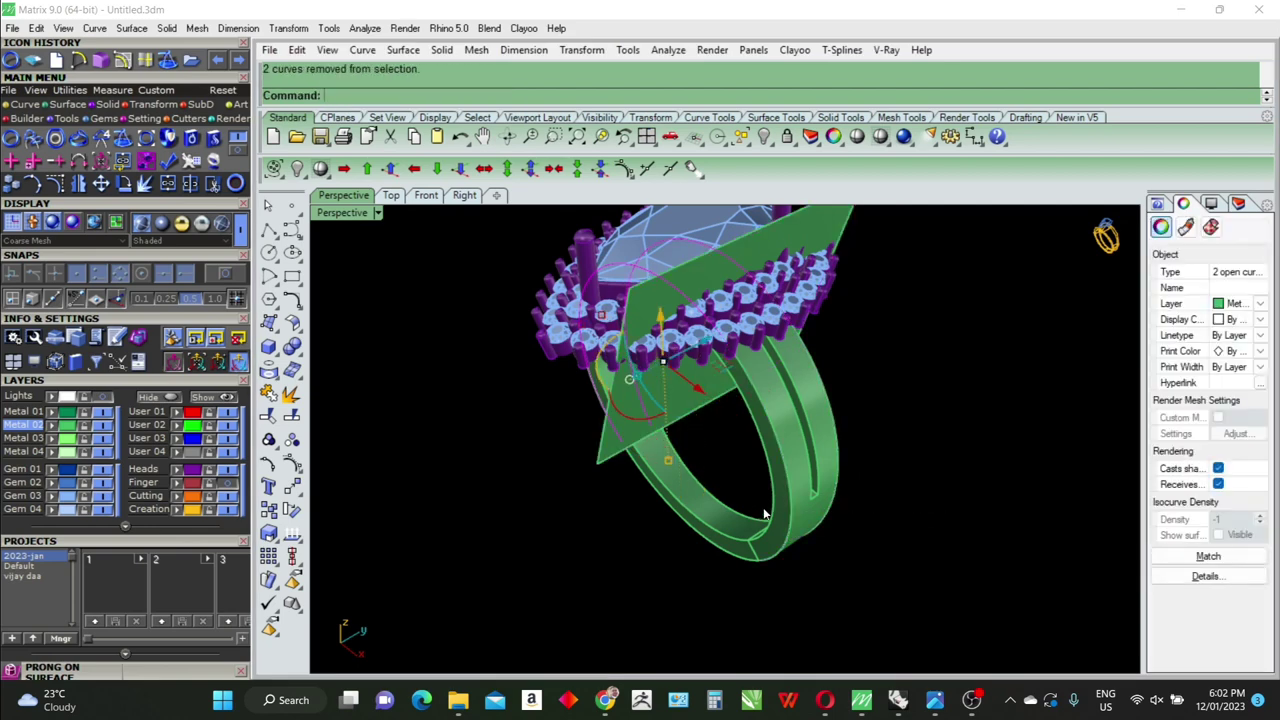
key("Delete")
Pick the ring band solid from the overlapping objects and delete the upper cut band
mouse_move(700, 420)
right_mouse_down()
mouse_move(785, 477)
mouse_move(725, 514)
right_mouse_up()
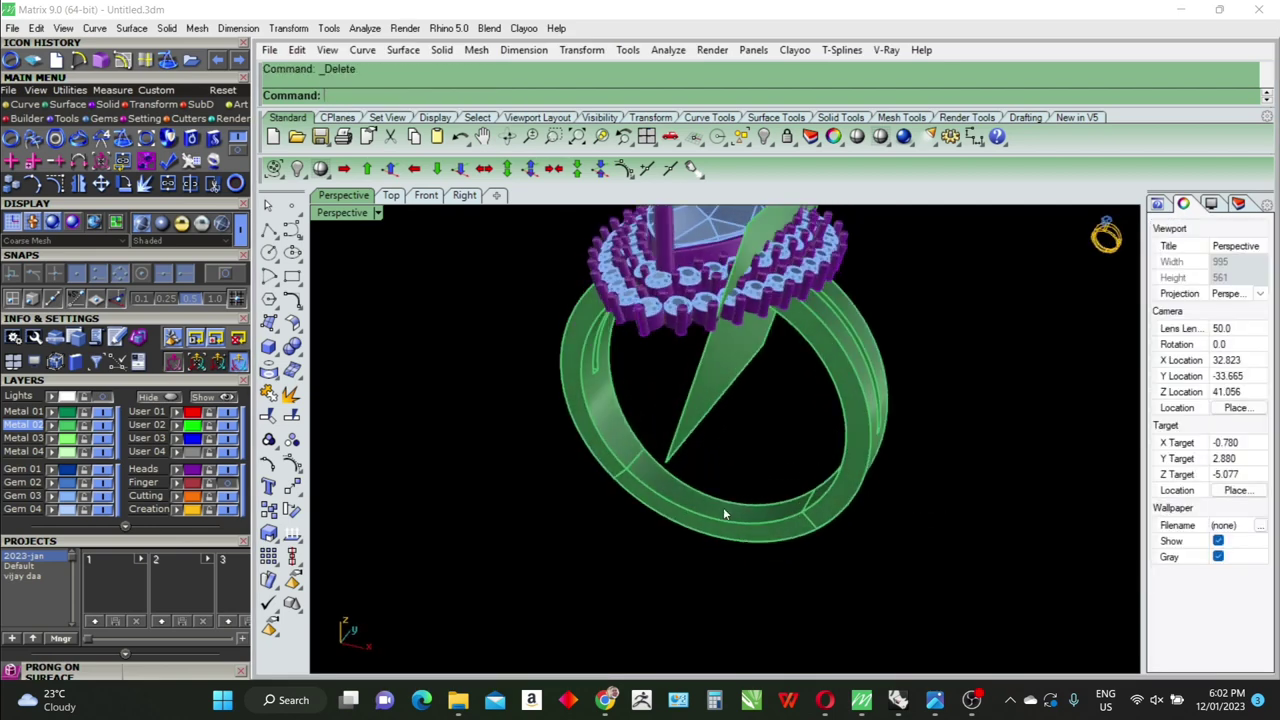
left_click(608, 439)
left_click(601, 422)
left_click(592, 427)
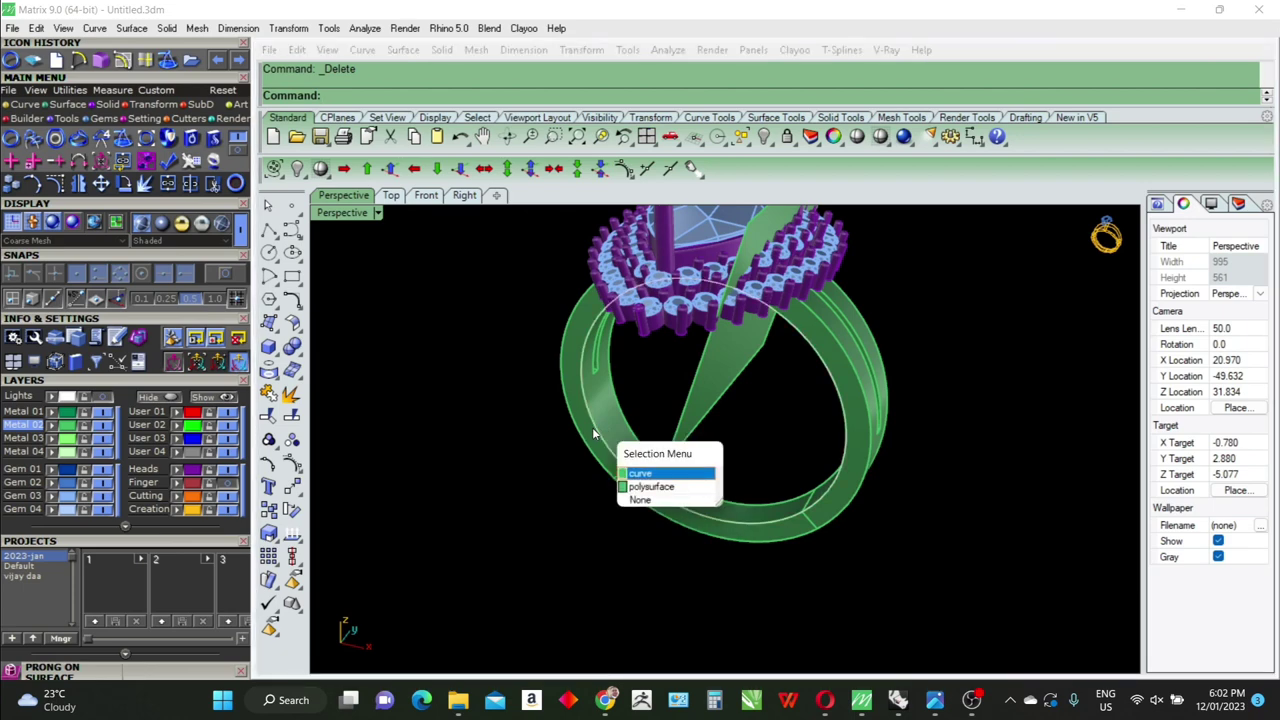
left_click(650, 486)
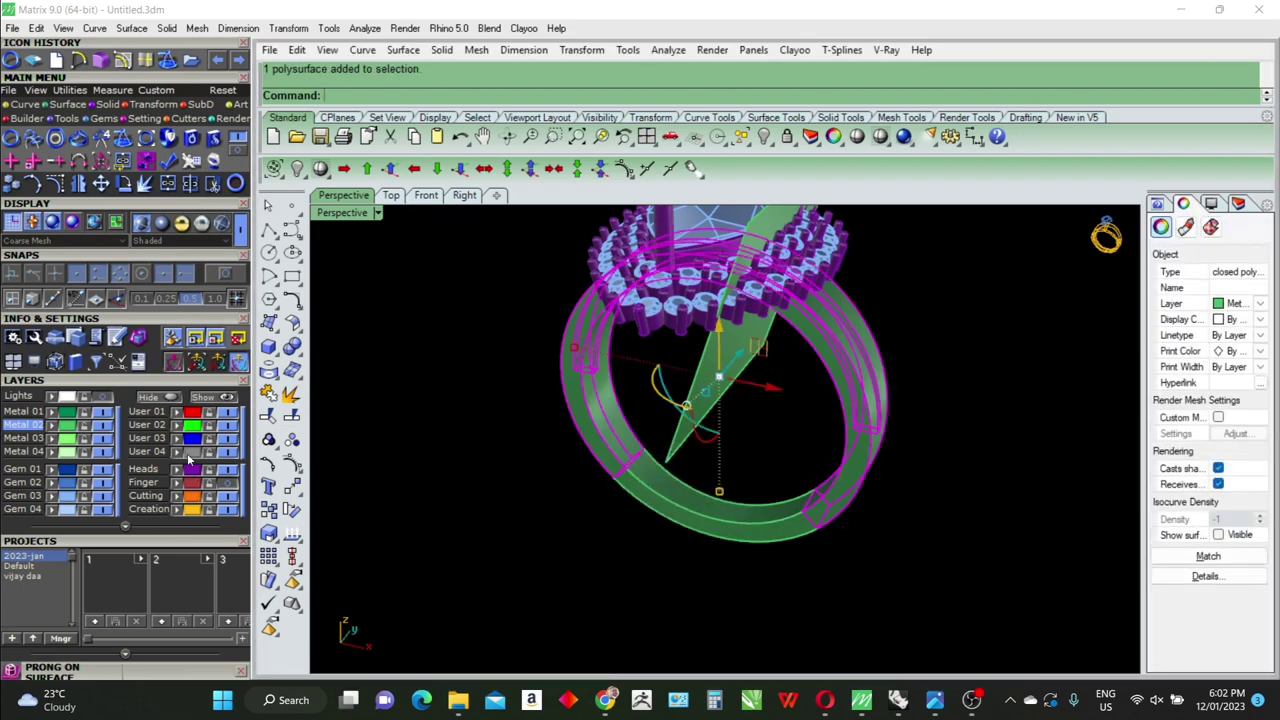
key("Delete")
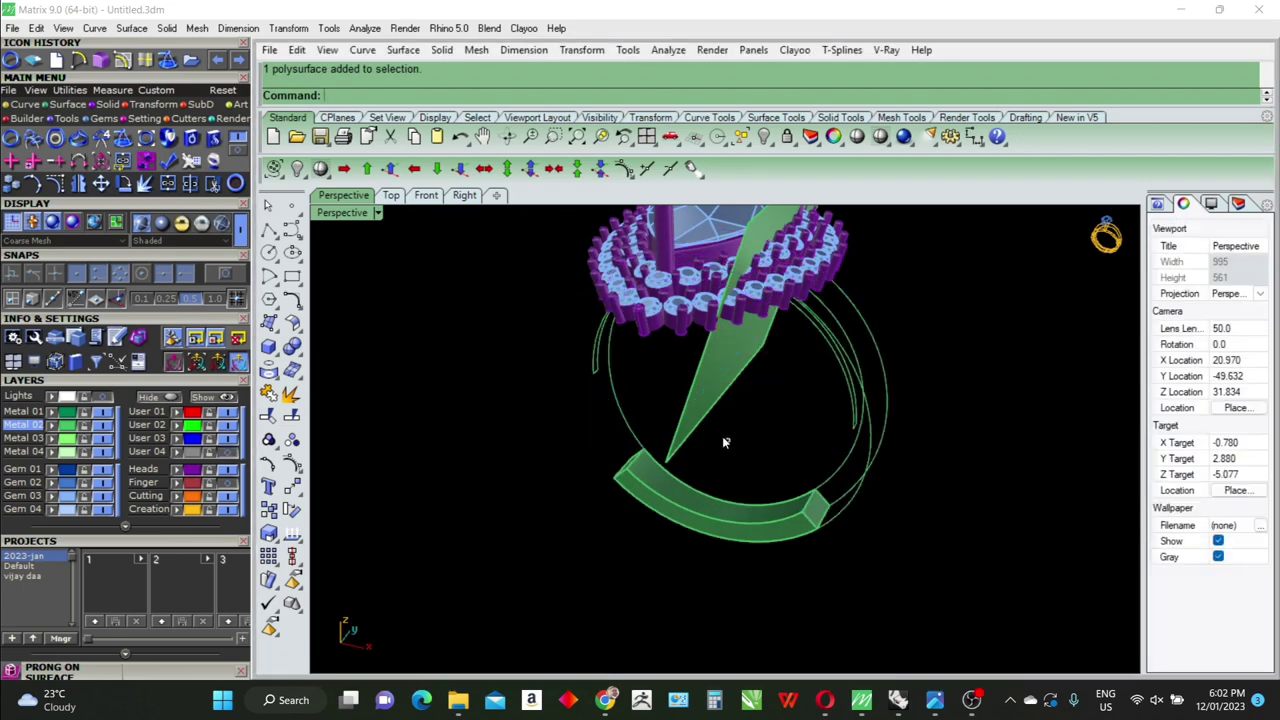
Delete the wedge-shaped cutting surface and select the remaining ring rail curves
left_click(693, 404)
key("Delete")
right_click_drag(885, 470, 865, 393)
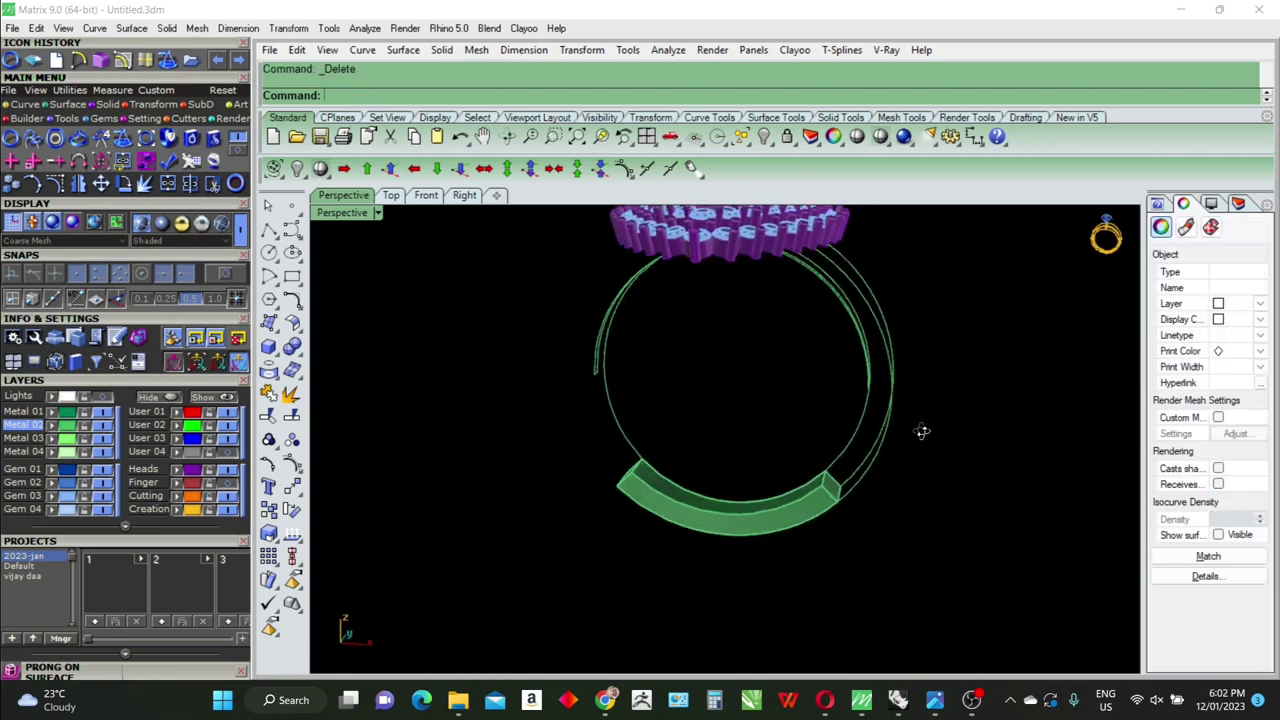
scroll(865, 387, "up", 5)
left_click(857, 368)
scroll(857, 368, "down", 5)
Delete the extra ring curves, leaving only the two upper shank curves
right_click_drag(794, 447, 797, 432)
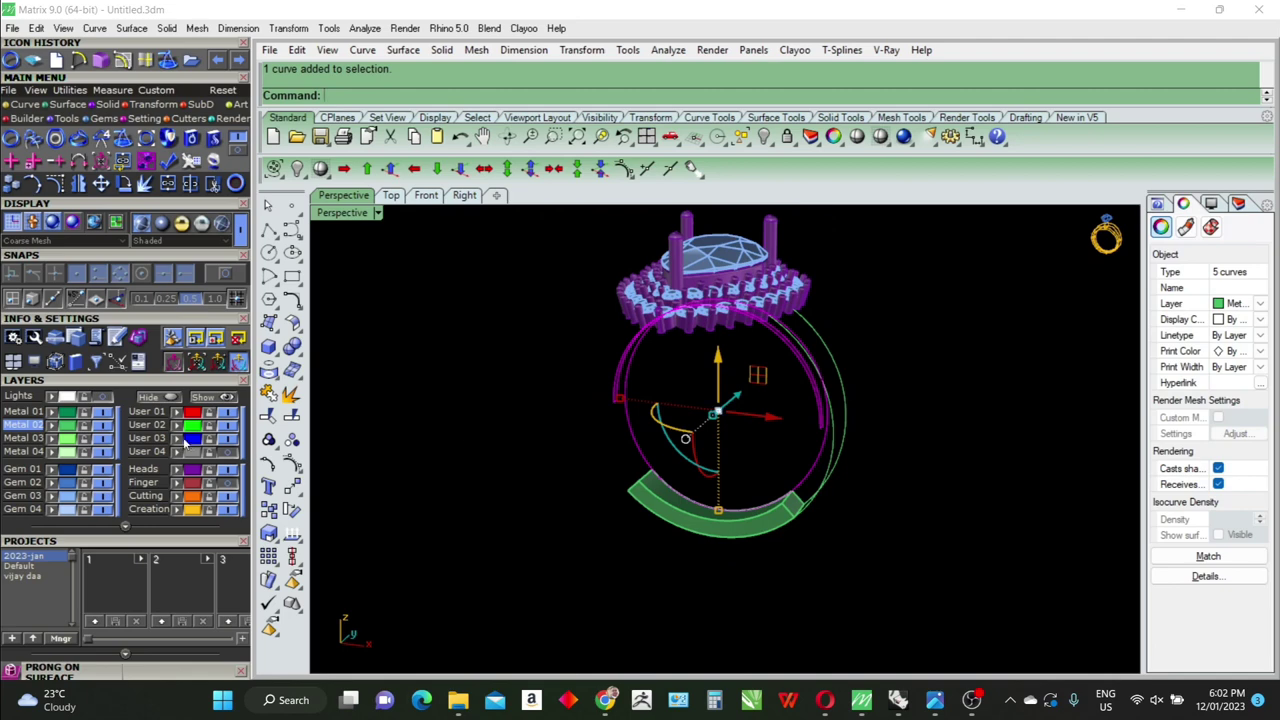
key("Delete")
right_click_drag(902, 474, 828, 442)
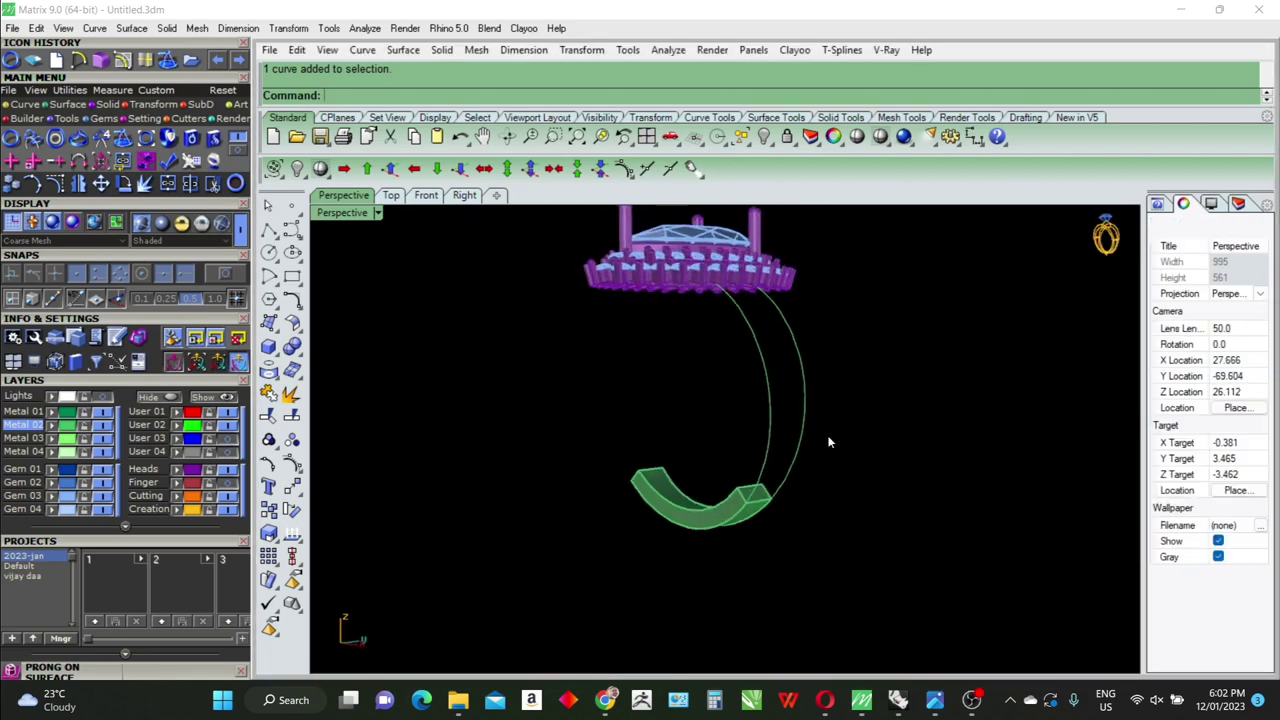
left_click_drag(851, 403, 737, 405)
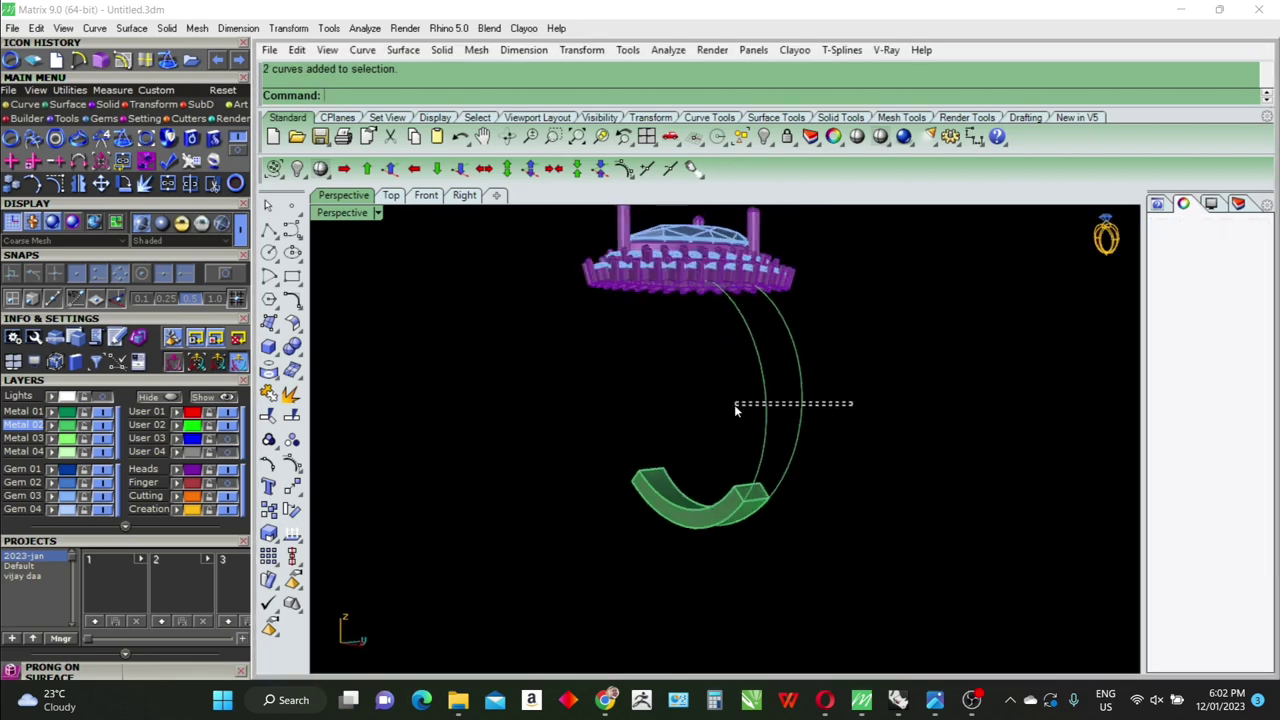
In the Front view, rebuild both upper shank curves with 7 points
double_click(335, 213)
double_click(322, 450)
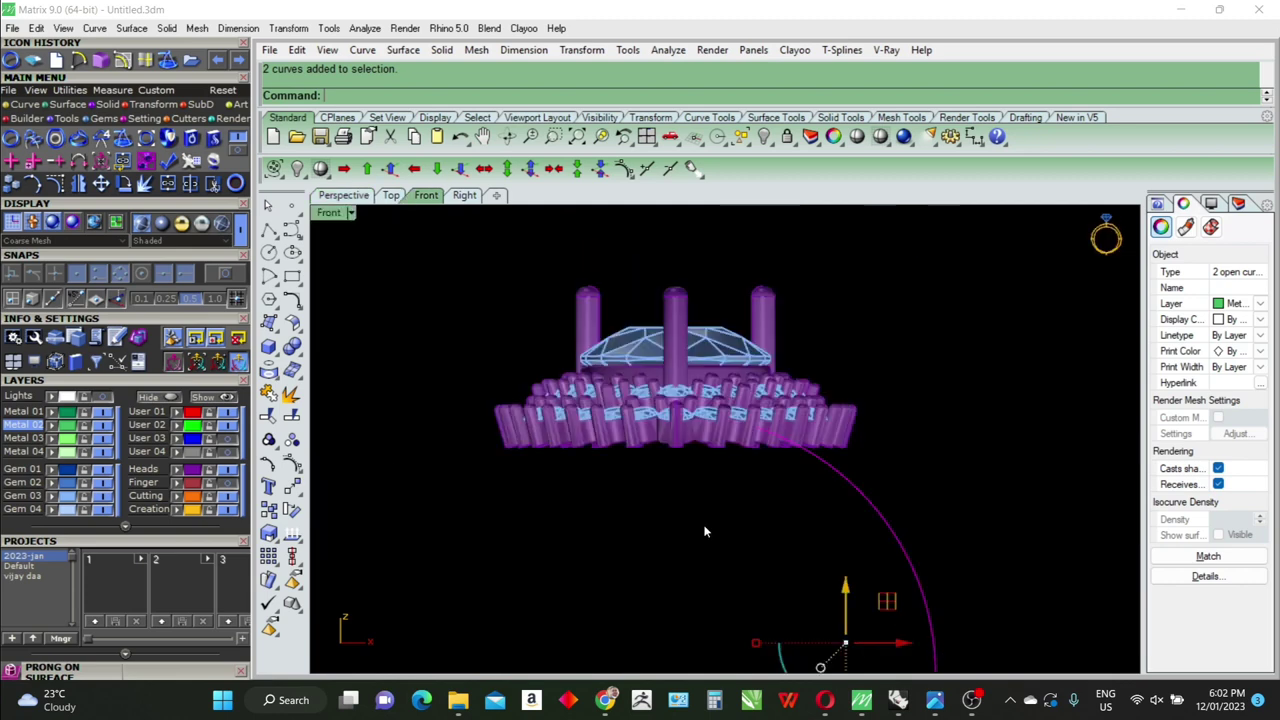
right_click_drag(705, 528, 729, 491)
key("F10")
scroll(800, 490, "down", 2)
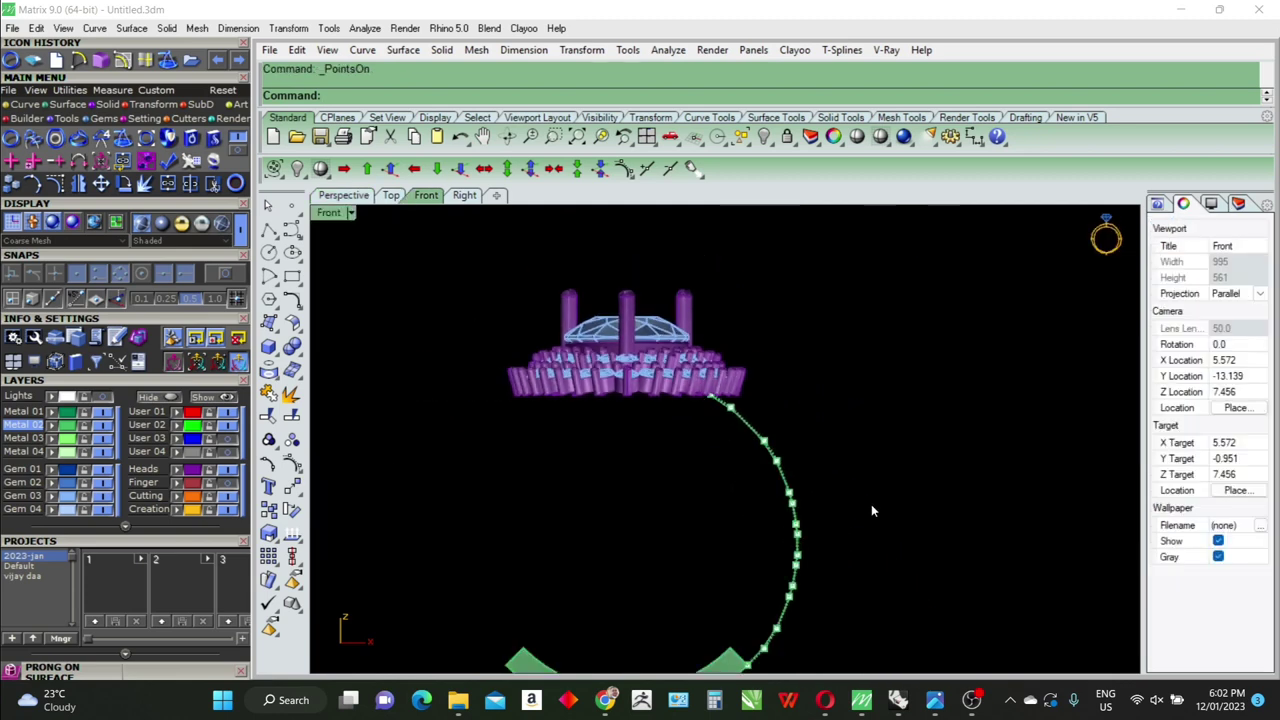
left_click_drag(851, 508, 780, 523)
type("RR")
key("Return")
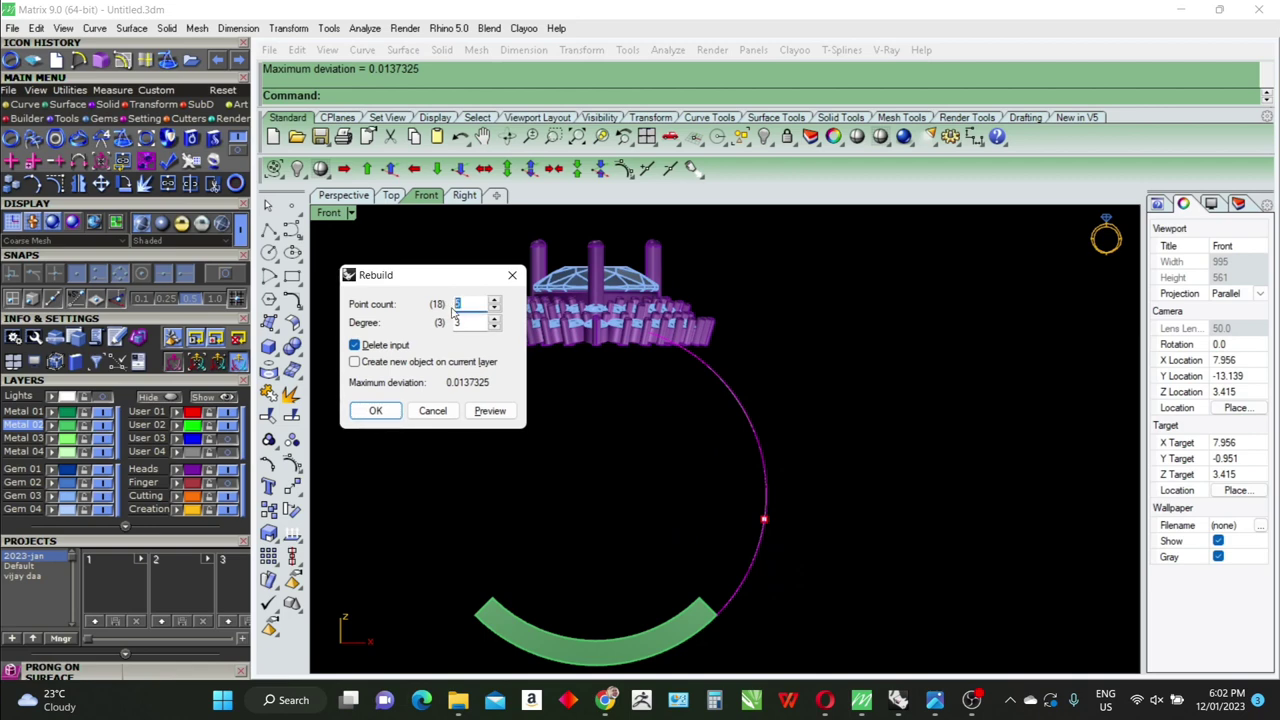
type("7")
key("Return")
Move the curves' top control points toward the halo and rotate the upper ends
key("F10")
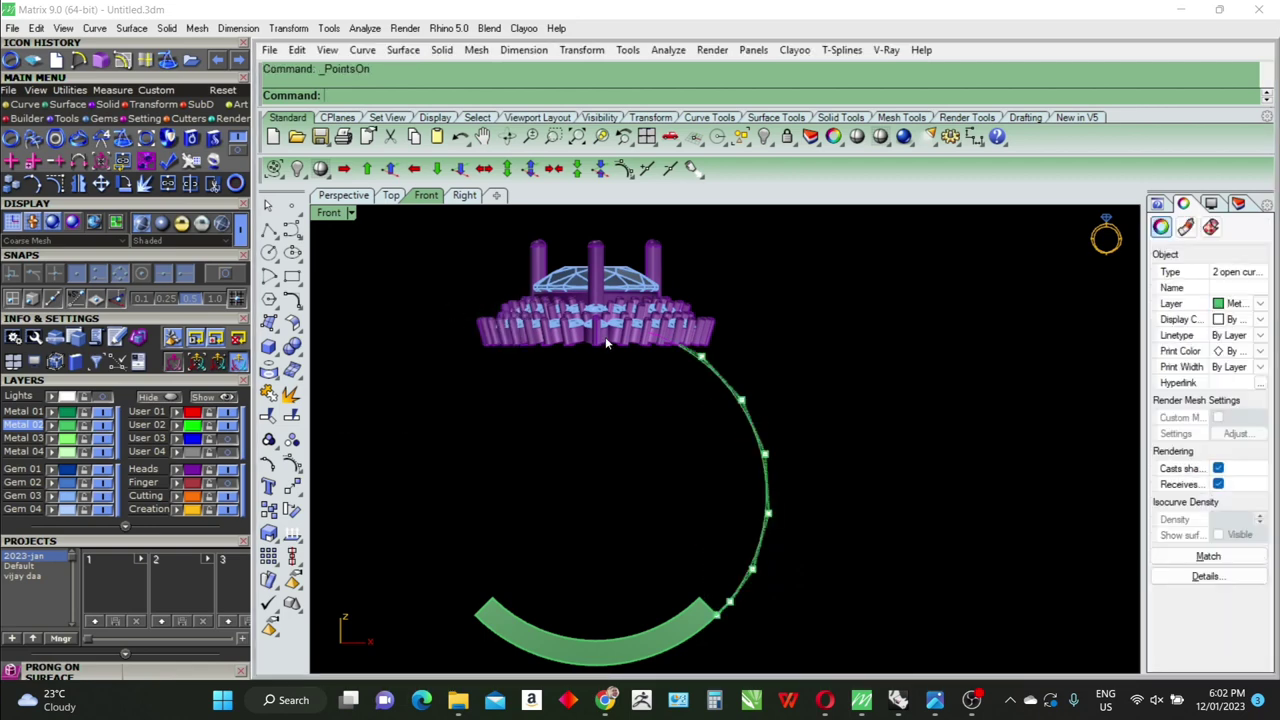
scroll(686, 415, "up", 1)
scroll(668, 420, "up", 3)
left_click(662, 341)
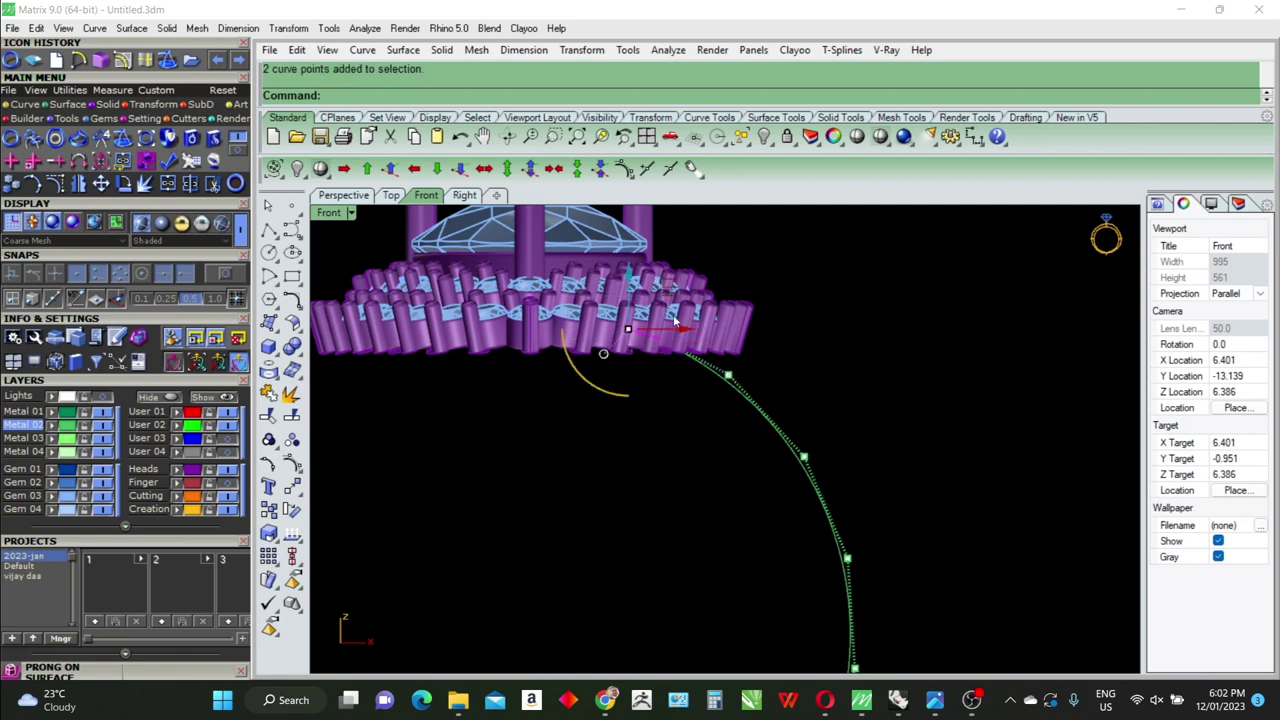
mouse_move(628, 330)
left_mouse_down()
mouse_move(687, 365)
mouse_move(740, 368)
left_mouse_up()
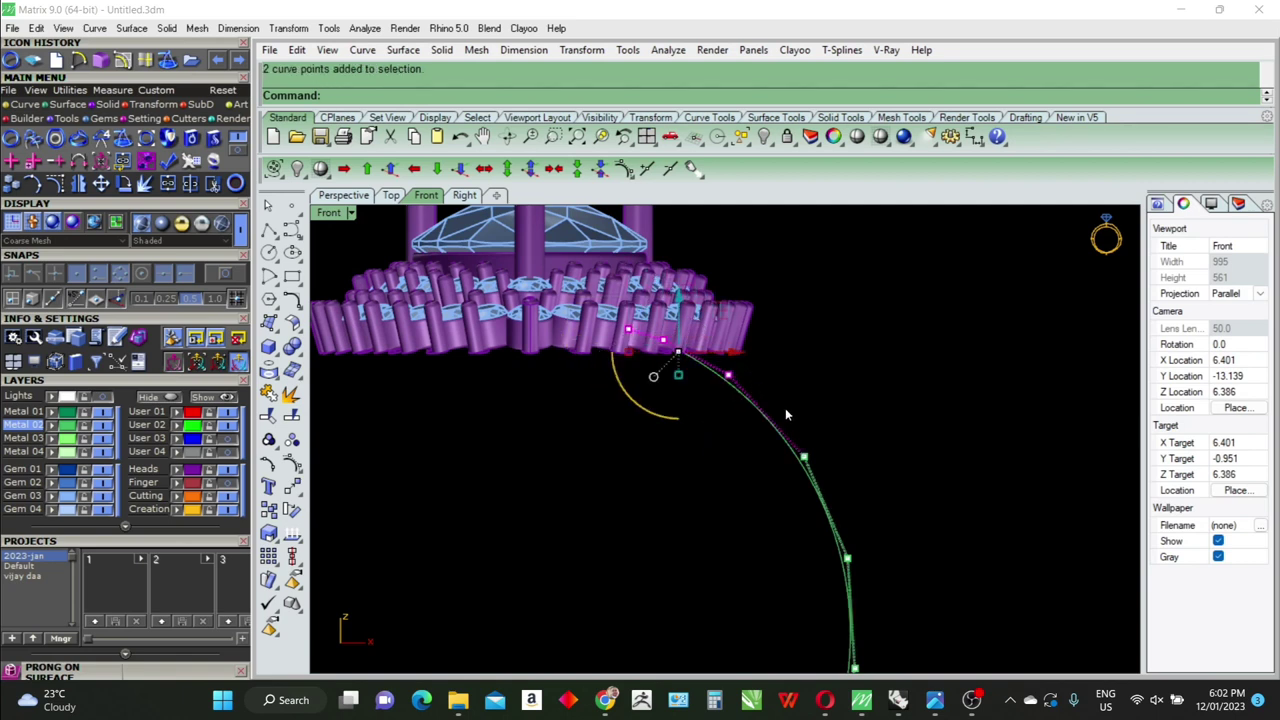
key("ctrl+r")
left_click(804, 457)
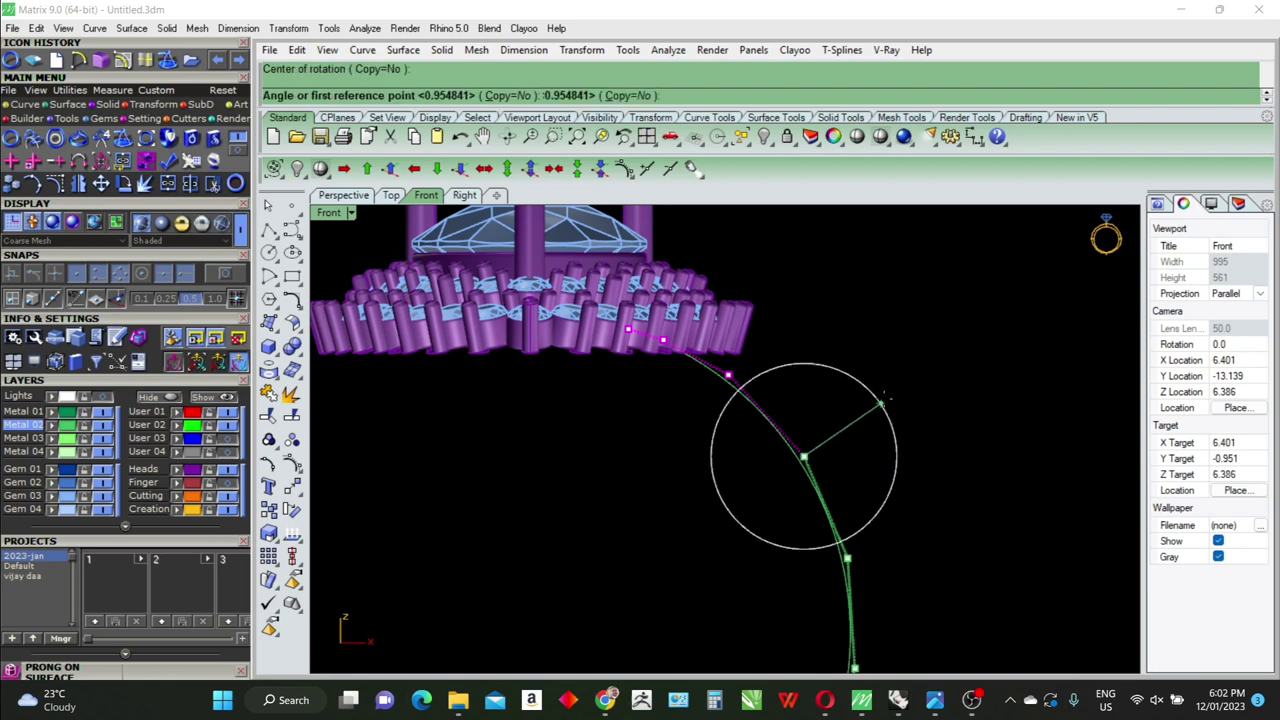
left_click(865, 280)
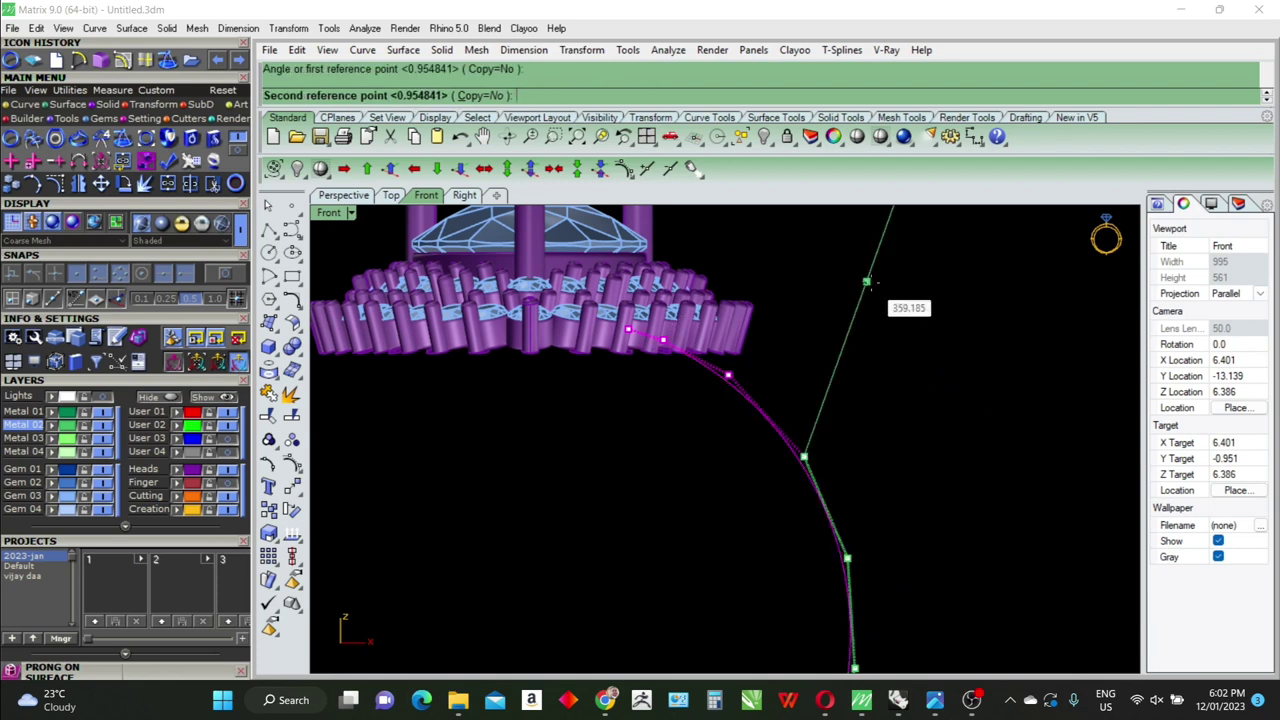
left_click(912, 318)
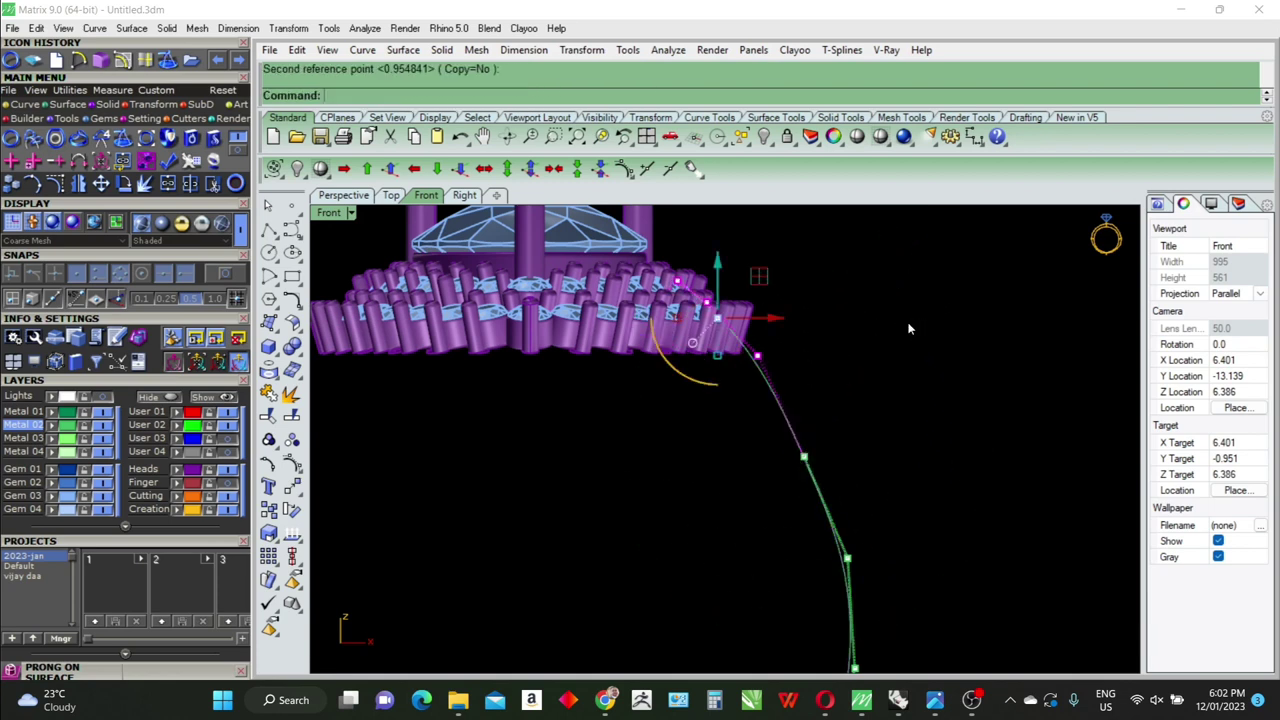
Rotate the next control points down the curves to straighten the curve ends
left_click_drag(743, 437, 781, 355)
type("R")
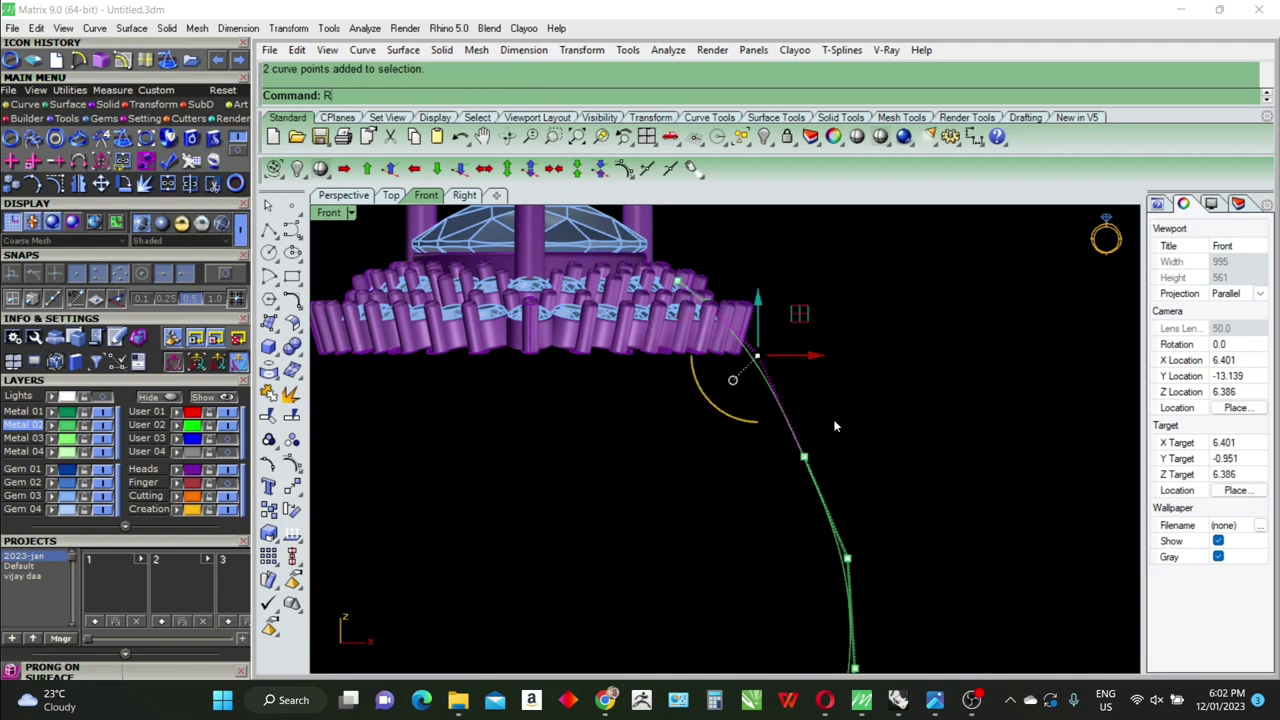
type("otate")
key("Return")
left_click(803, 457)
left_click(889, 355)
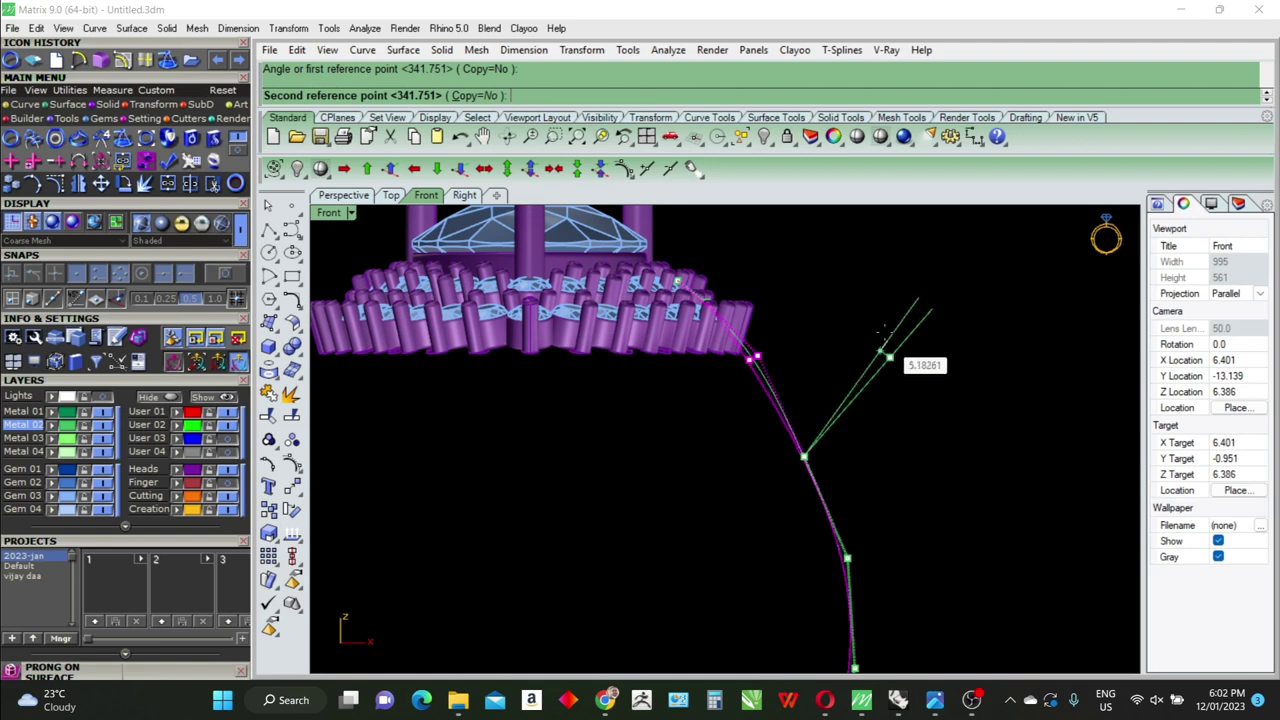
left_click(880, 313)
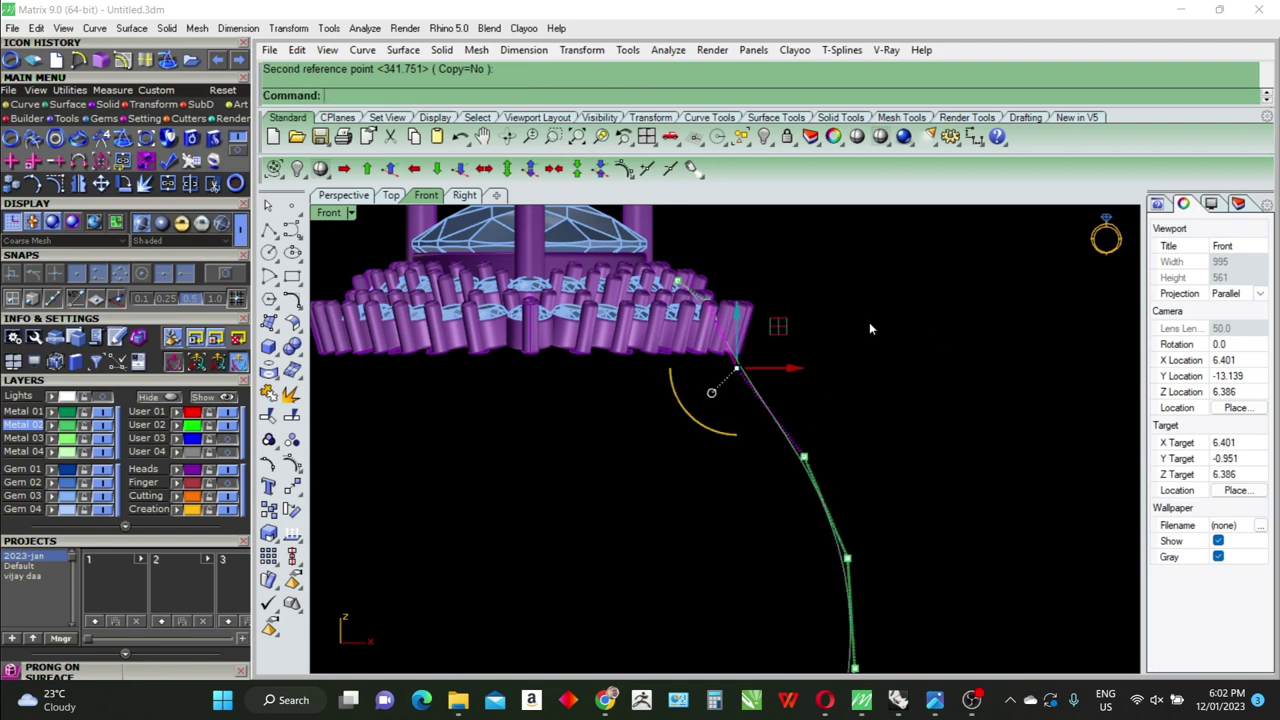
Rotate the top curve points again so the ends turn toward the halo
right_click_drag(797, 302, 671, 320)
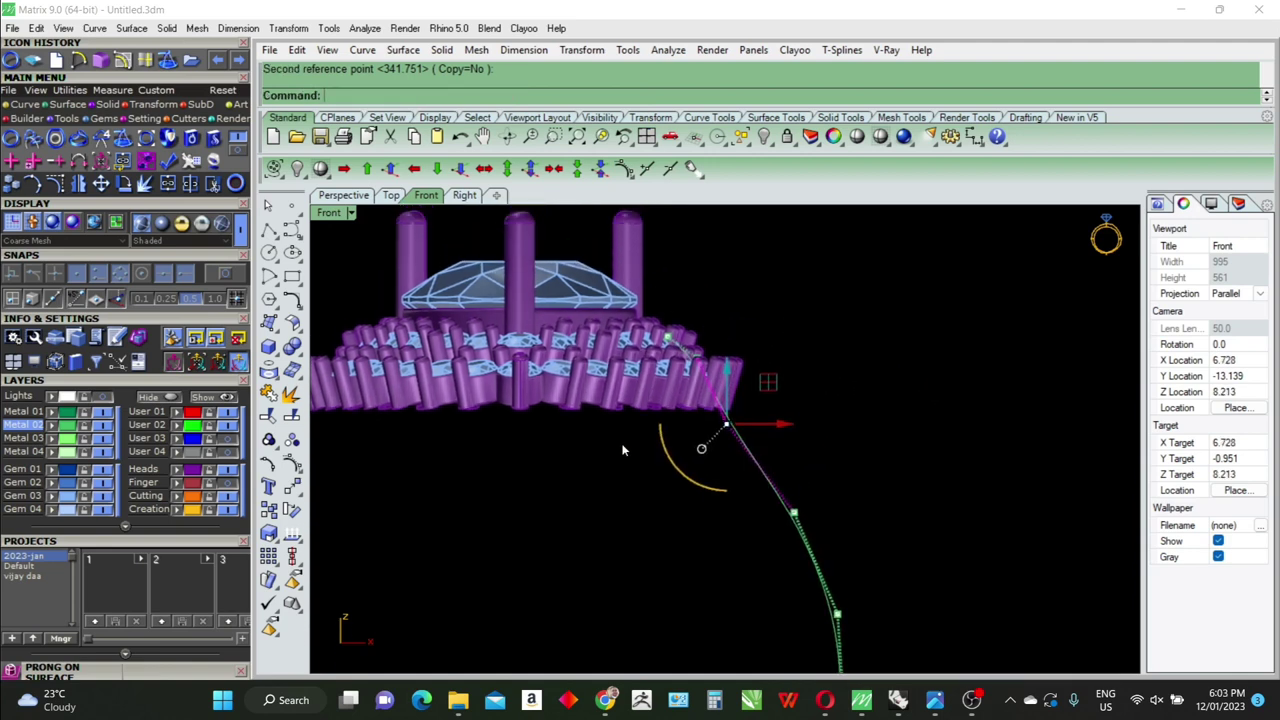
left_click_drag(622, 450, 686, 328)
right_click_drag(737, 394, 768, 445)
key("Return")
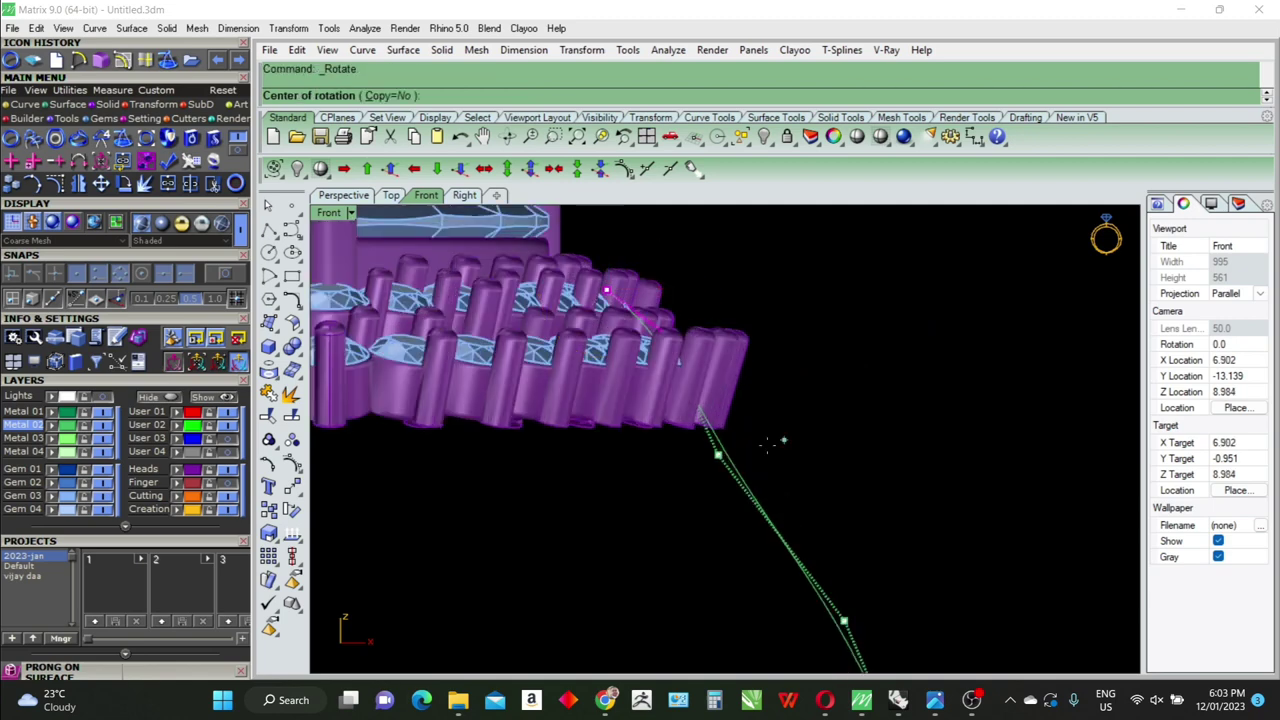
left_click(718, 454)
left_click(814, 285)
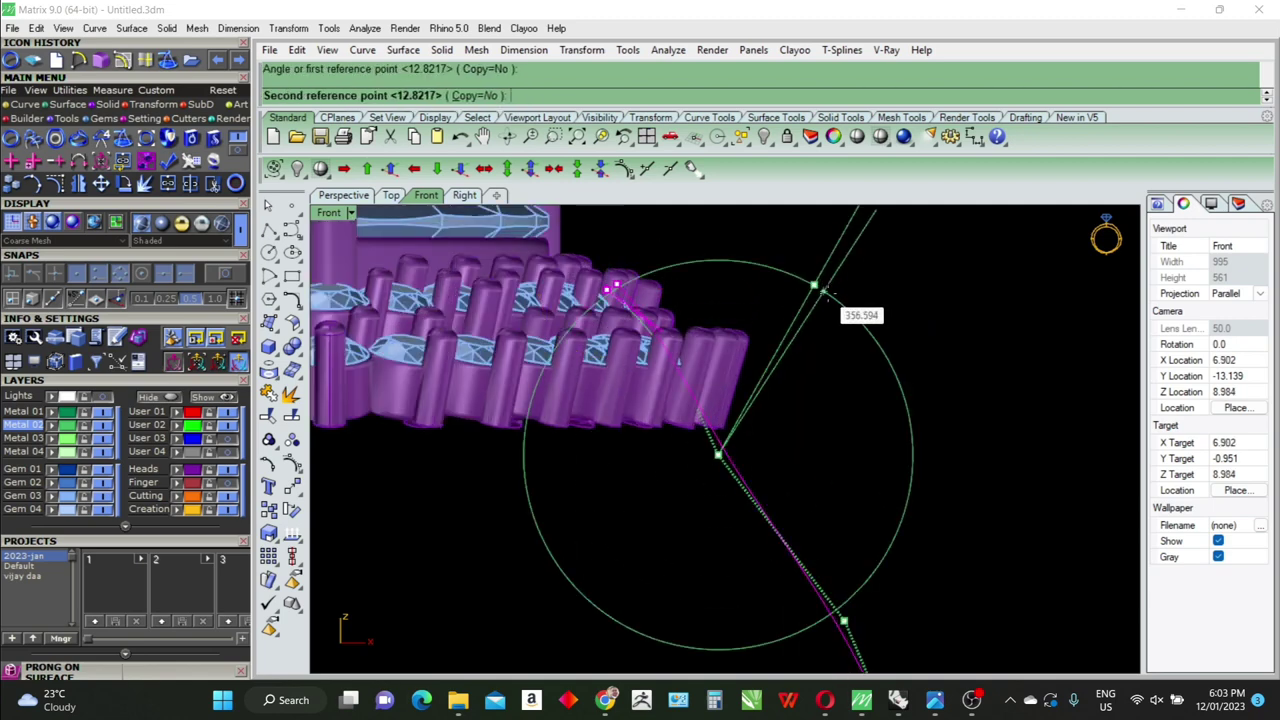
left_click(862, 324)
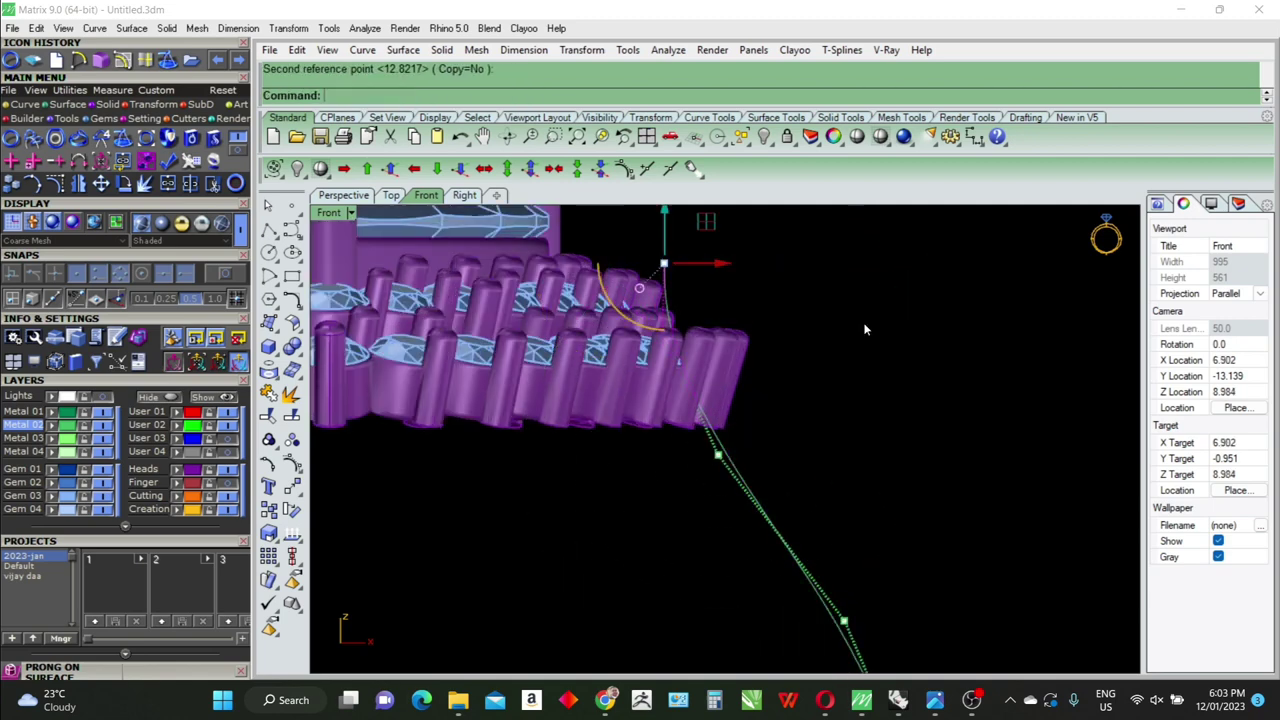
Select the two top curve points and check the curves in a maximized Perspective view
right_click_drag(819, 326, 823, 386)
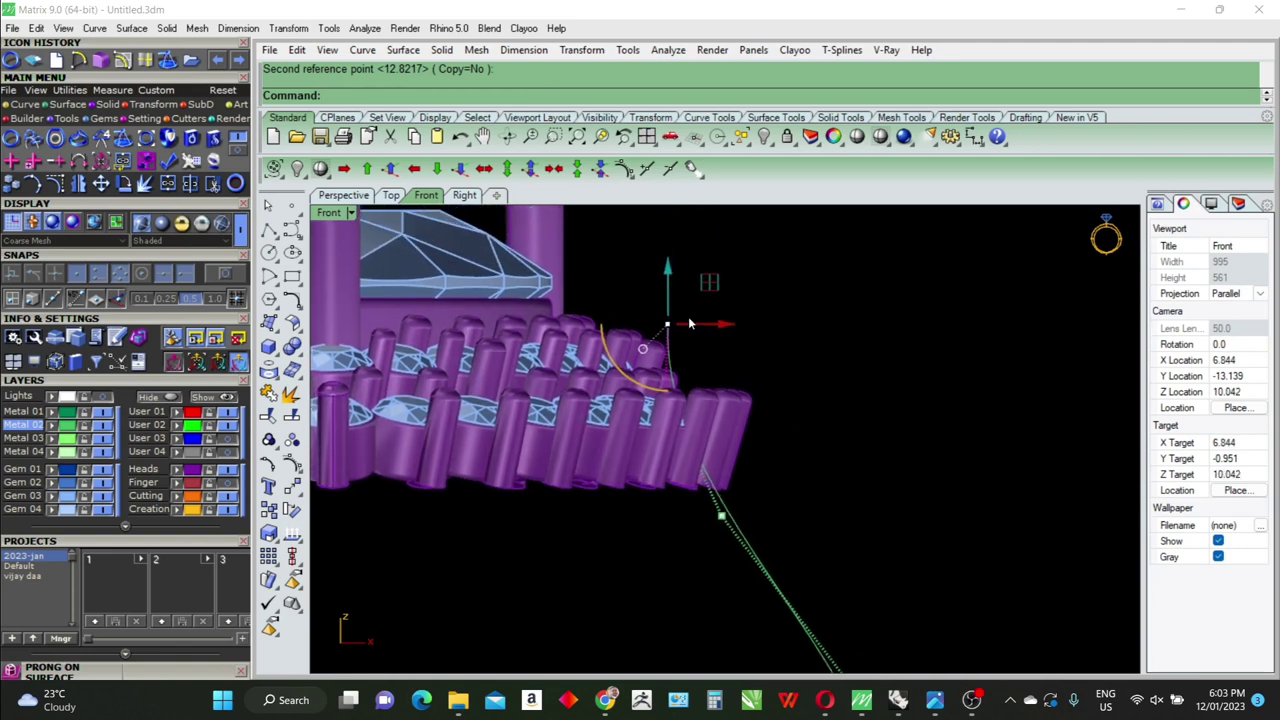
left_click_drag(707, 402, 709, 404)
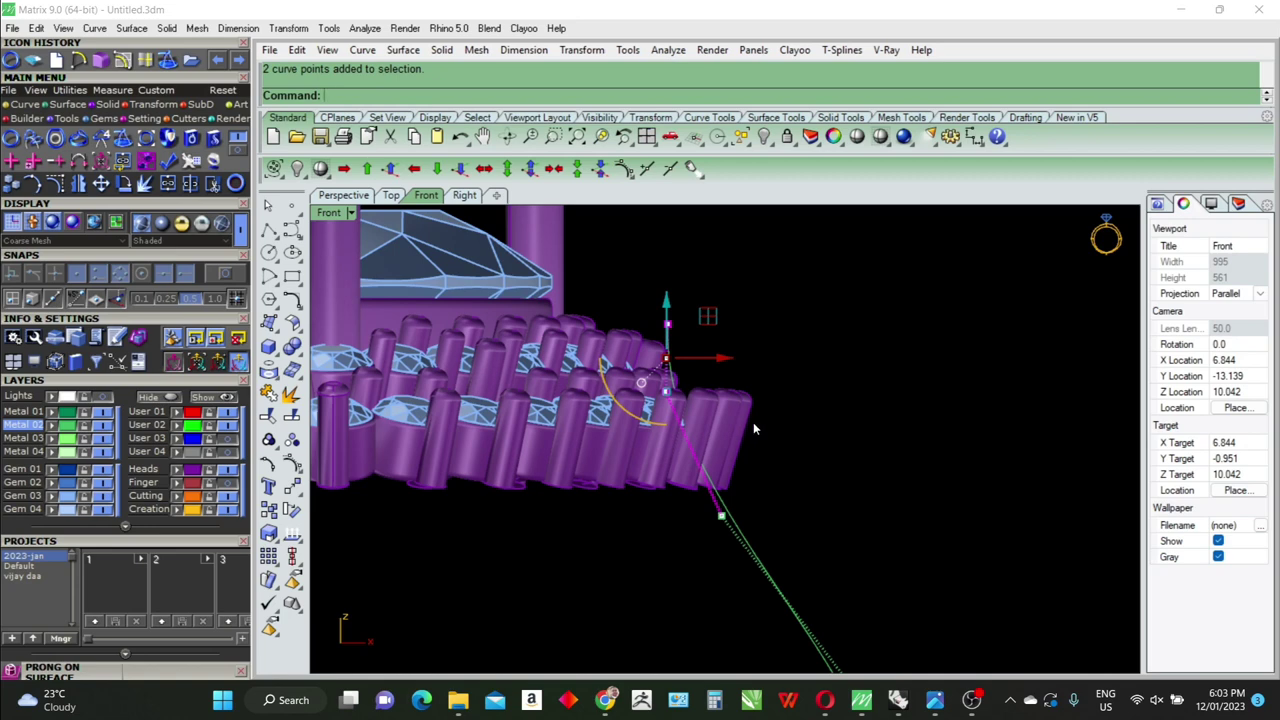
scroll(753, 422, "down", 2)
scroll(752, 405, "down", 2)
scroll(752, 386, "down", 2)
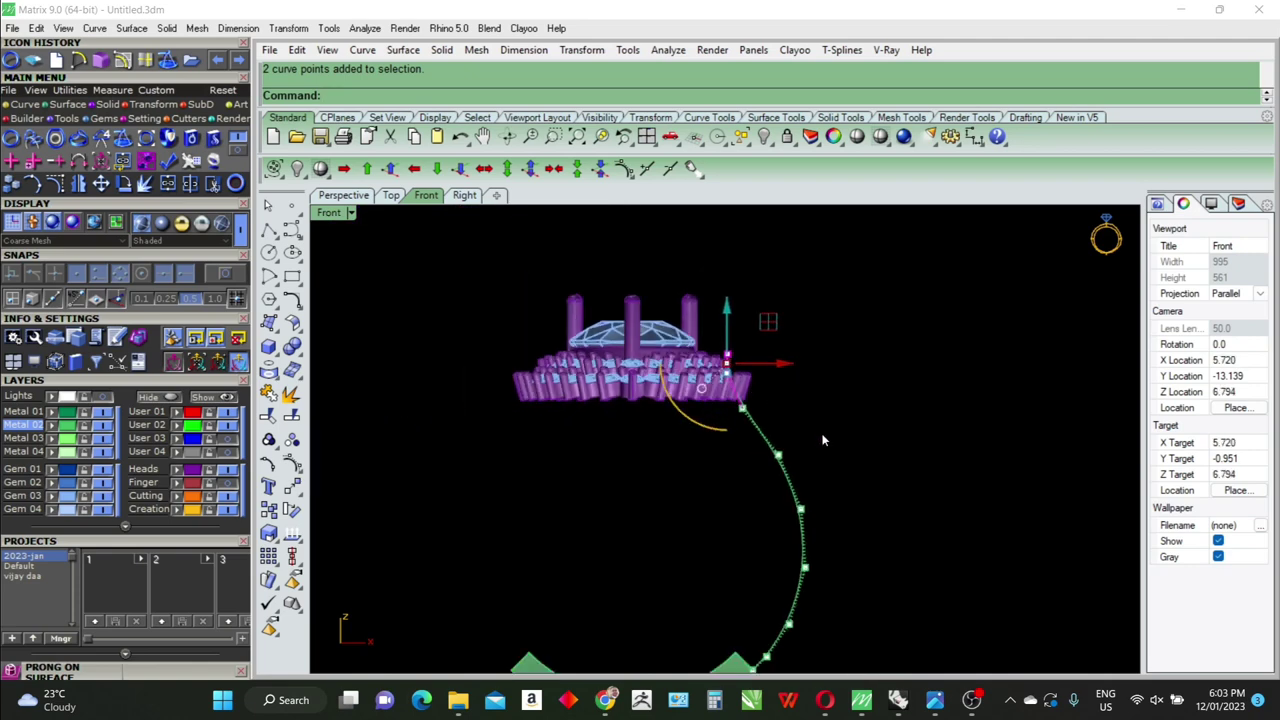
key("ctrl+F4")
mouse_move(845, 443)
right_mouse_down()
mouse_move(806, 449)
mouse_move(708, 337)
right_mouse_up()
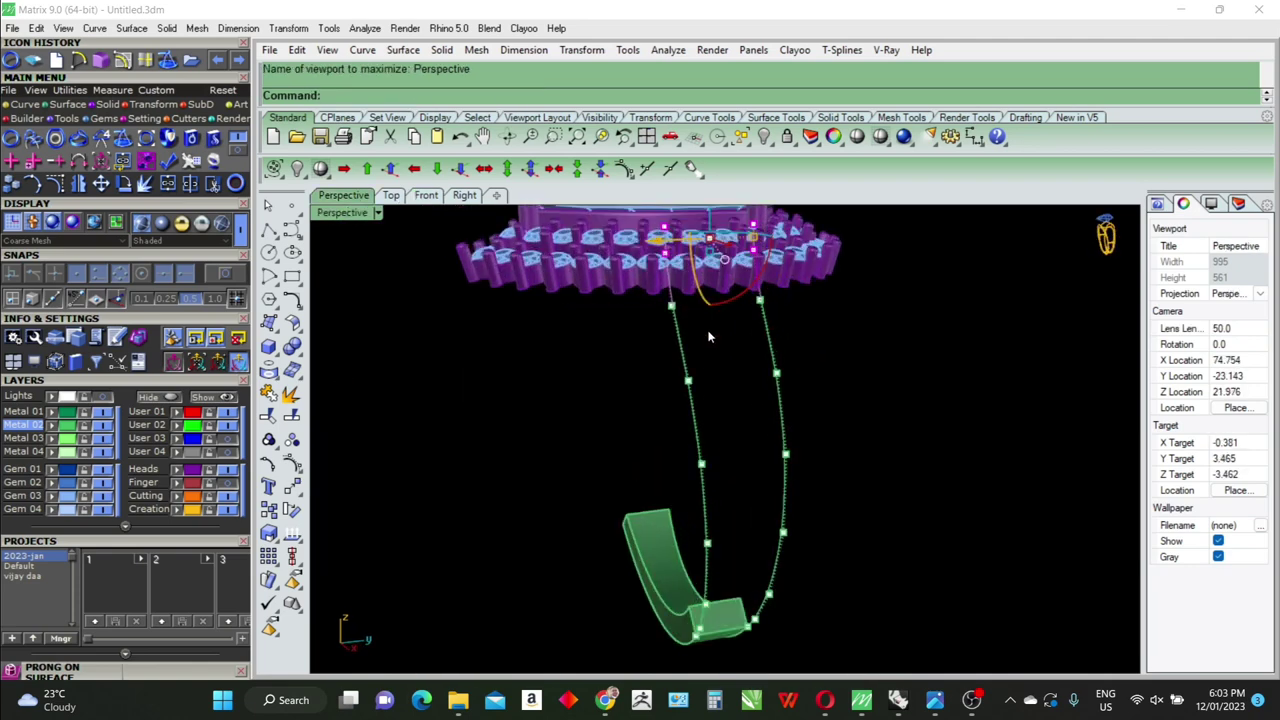
Start a Sweep2 in the Front view, then cancel it after picking the first rail
scroll(720, 347, "up", 2)
scroll(725, 370, "up", 2)
mouse_move(717, 386)
right_mouse_down()
mouse_move(745, 405)
mouse_move(418, 223)
right_mouse_up()
key("Escape")
type("sweep2")
key("Return")
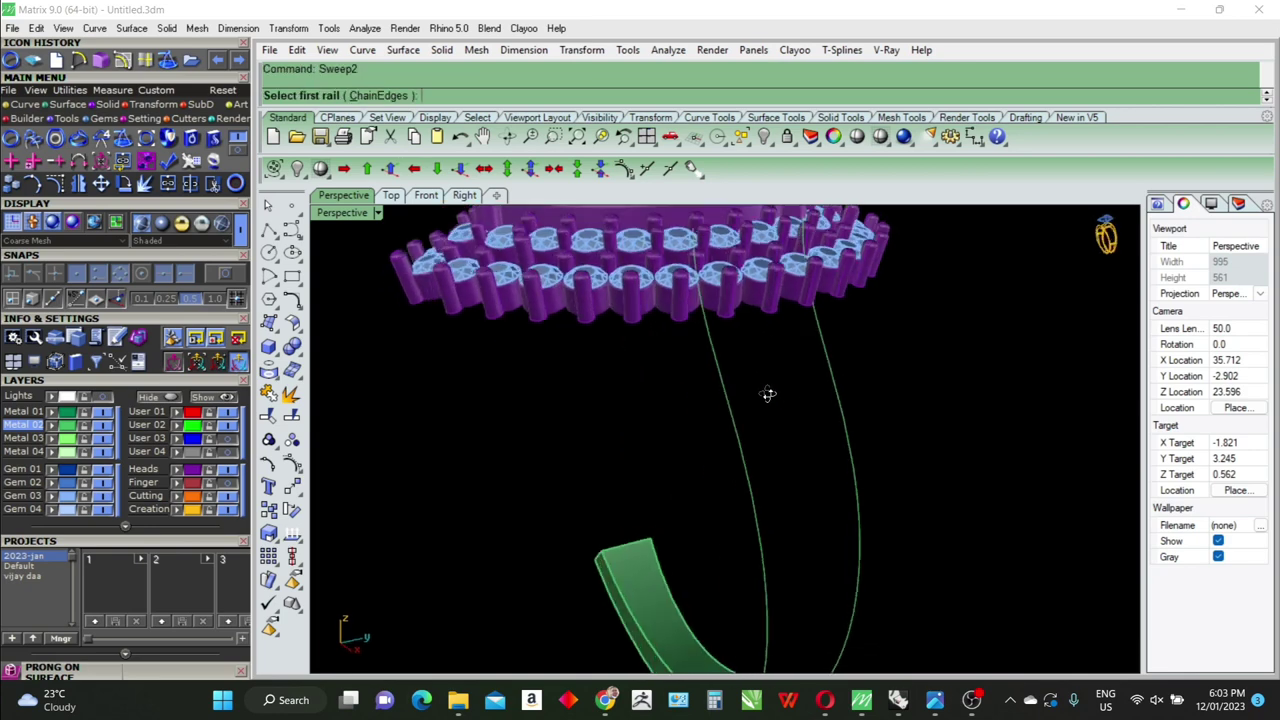
double_click(345, 213)
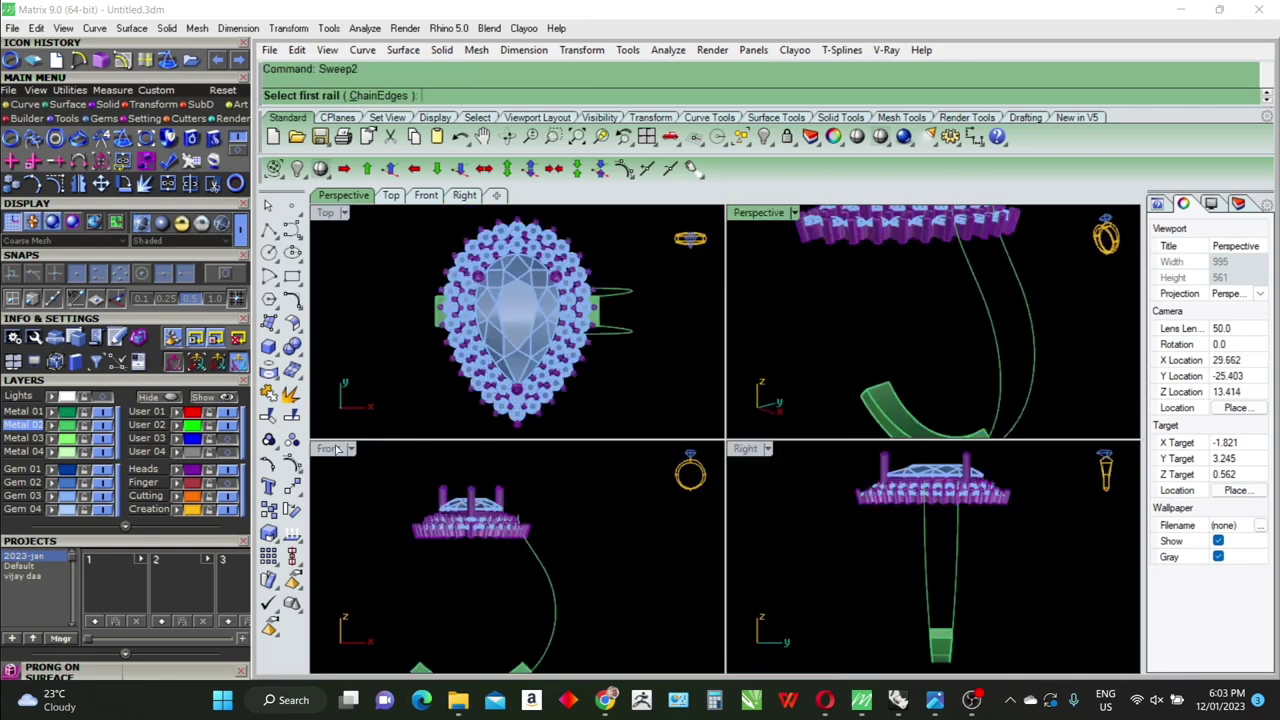
double_click(338, 449)
left_click(700, 472)
scroll(743, 465, "down", 2)
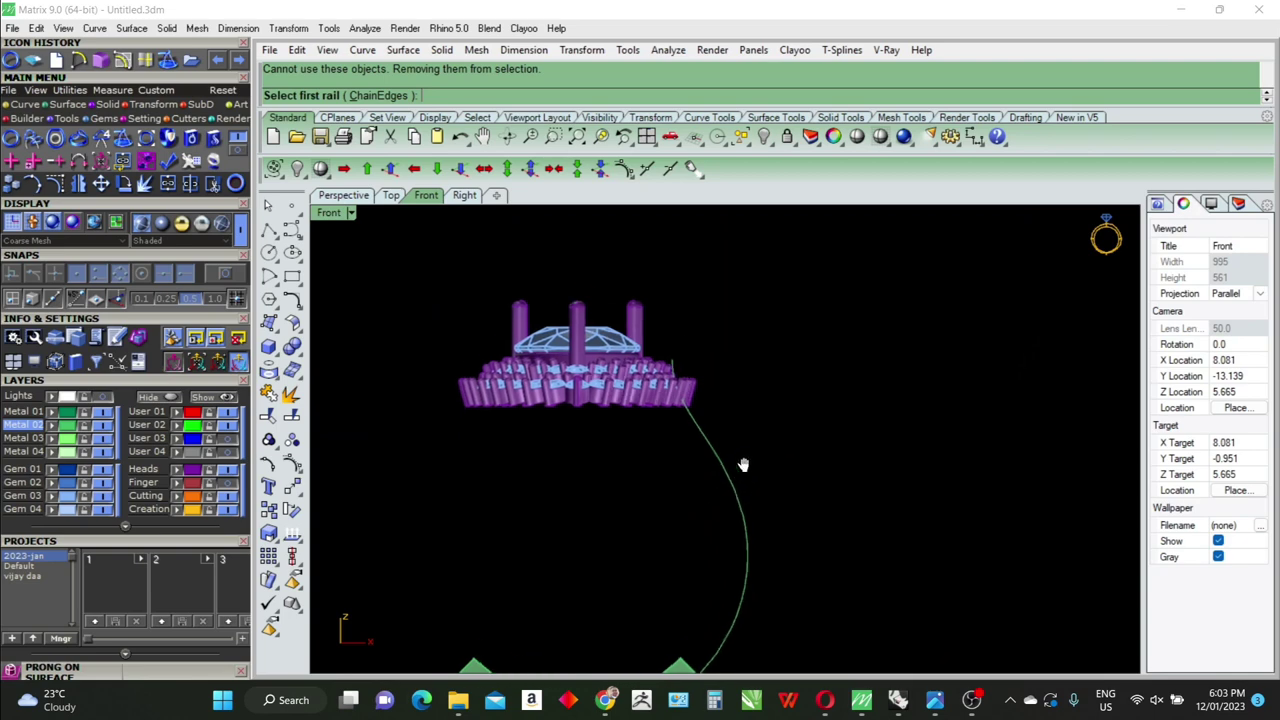
key("Escape")
Rotate the rail curves' top control points so the shank stands more upright
left_click(735, 465)
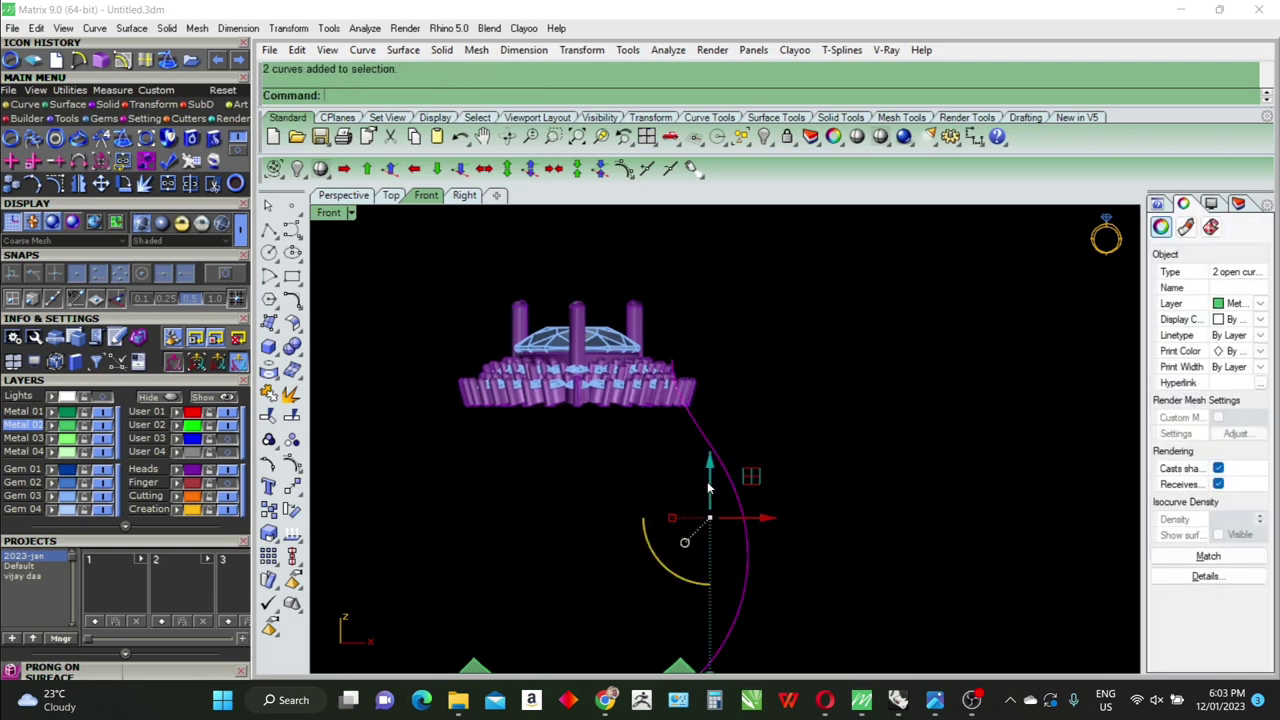
key("F10")
scroll(670, 342, "up", 4)
left_click_drag(712, 388, 684, 386)
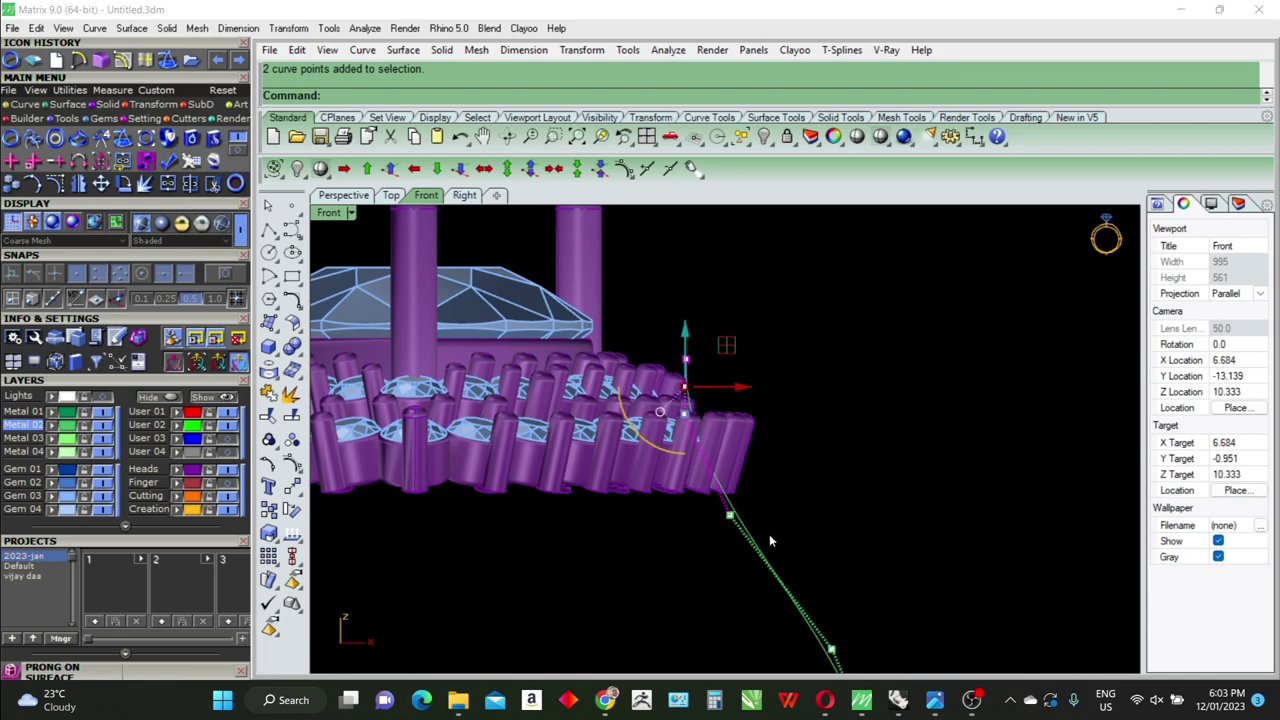
right_click(740, 529)
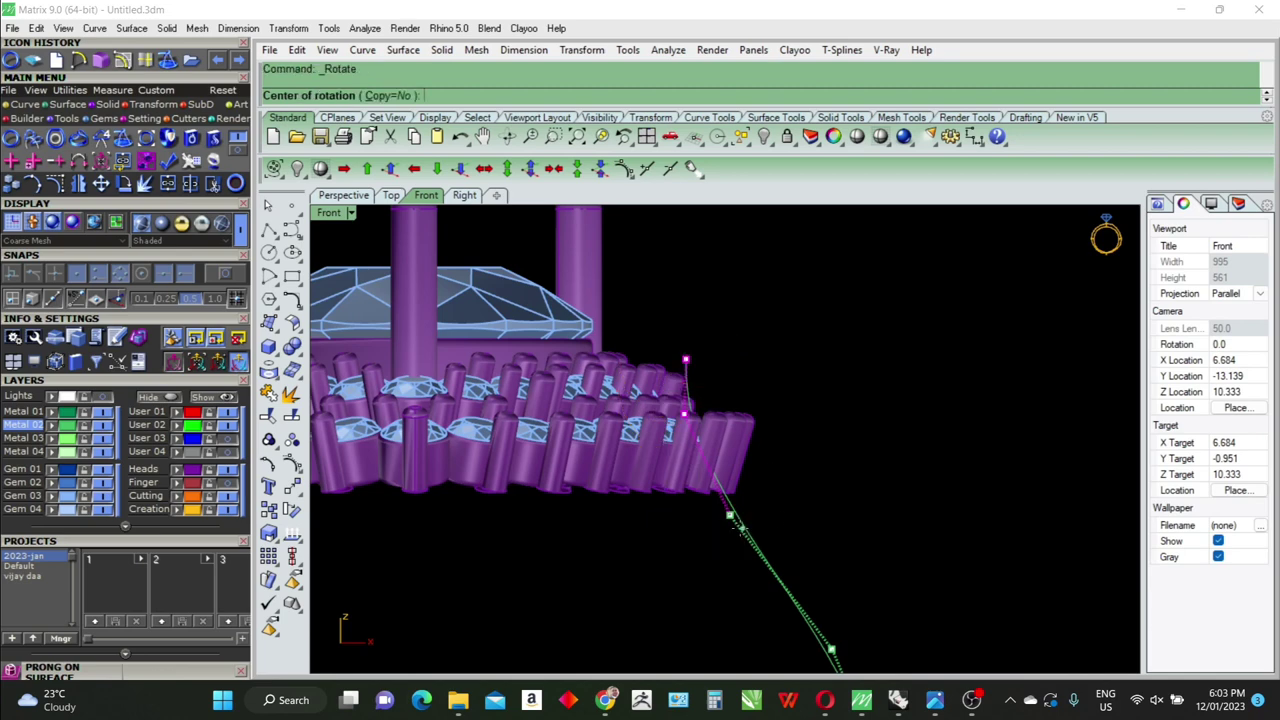
left_click(730, 515)
left_click(893, 412)
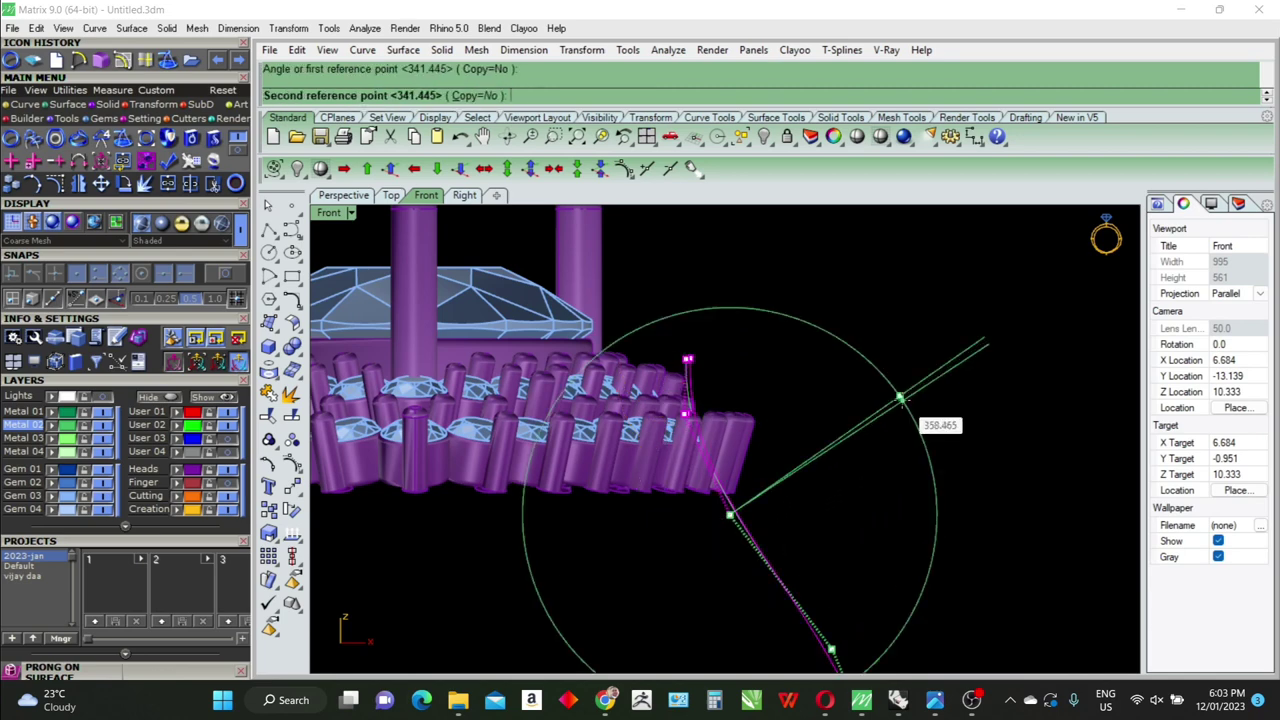
left_click(902, 419)
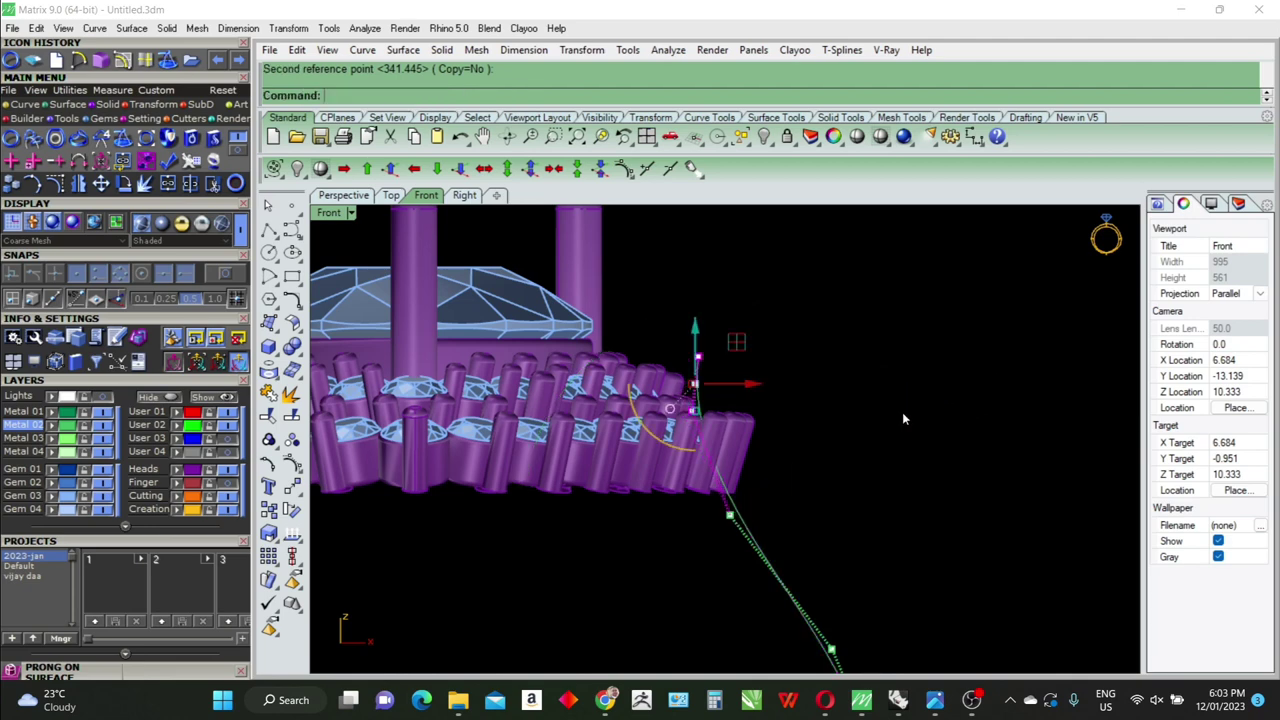
Rotate the next pair of rail control points slightly, to about 355.6 degrees
left_click_drag(718, 568, 772, 506)
right_click_drag(843, 546, 846, 430)
right_click(846, 430)
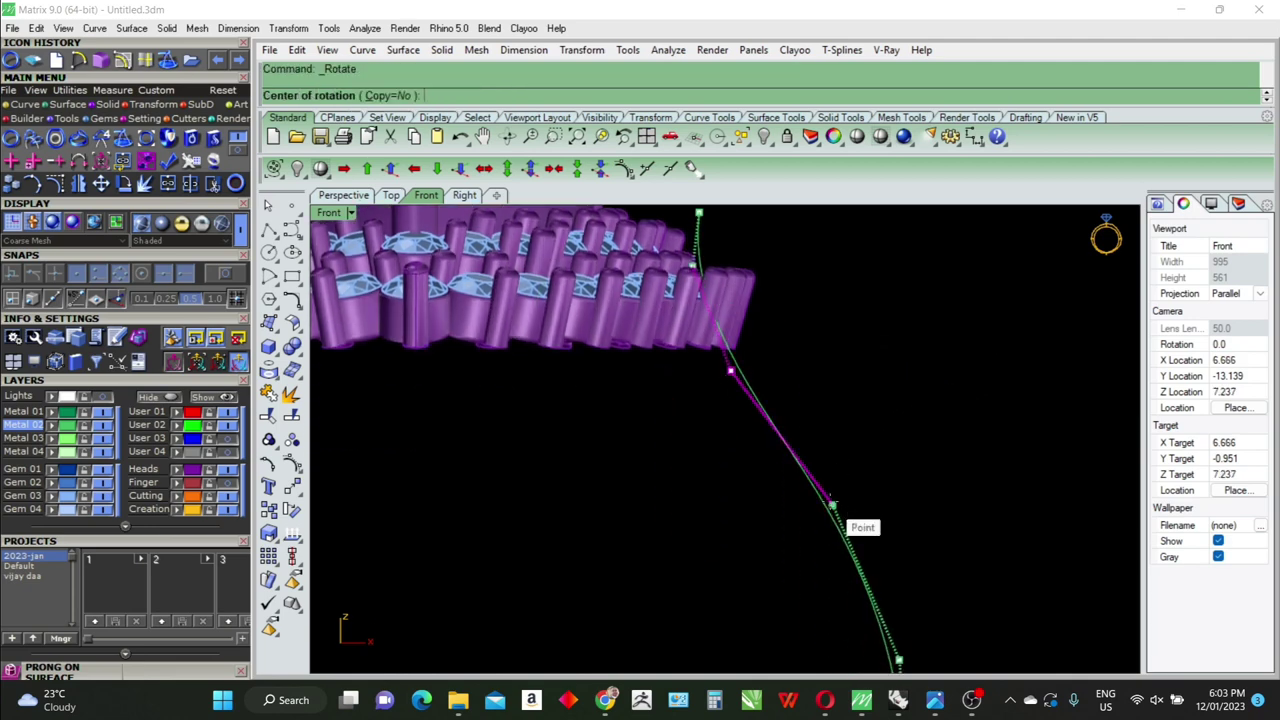
left_click(831, 505)
left_click(643, 478)
left_click(655, 497)
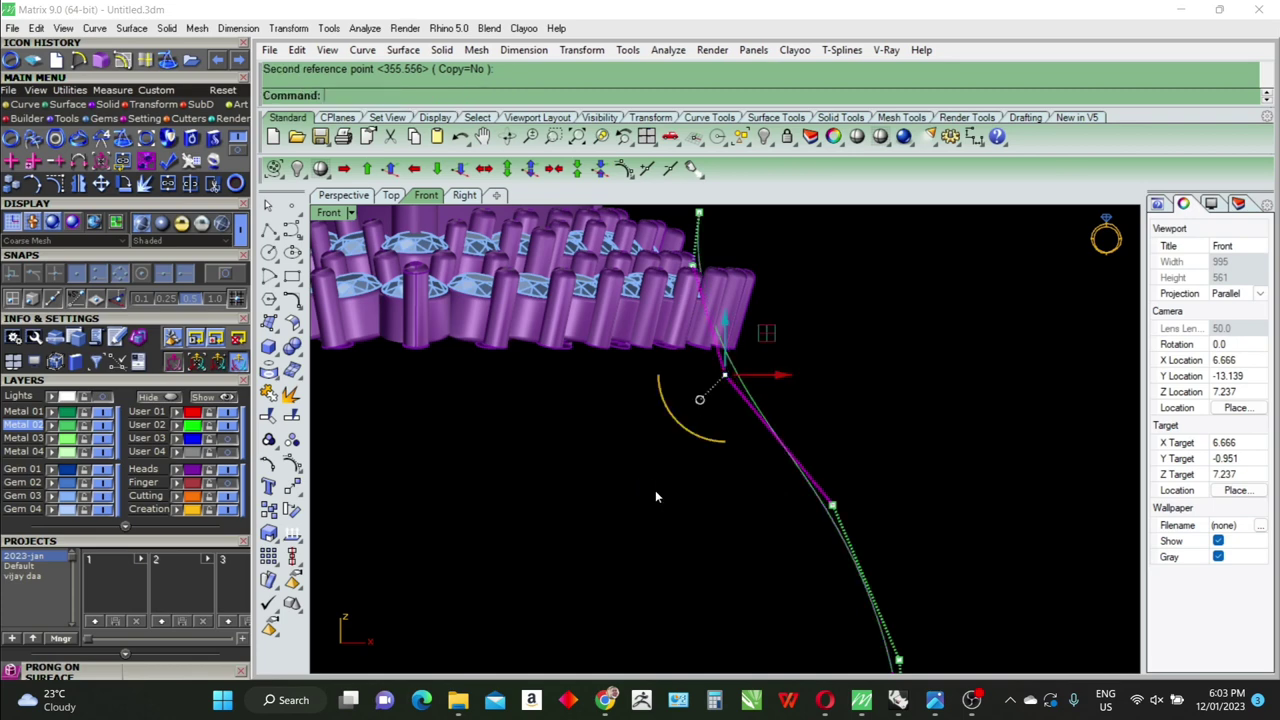
Slightly rotate the rail's middle control point, then check it in maximized Perspective
left_click_drag(748, 535, 889, 453)
right_click(889, 453)
left_click(724, 375)
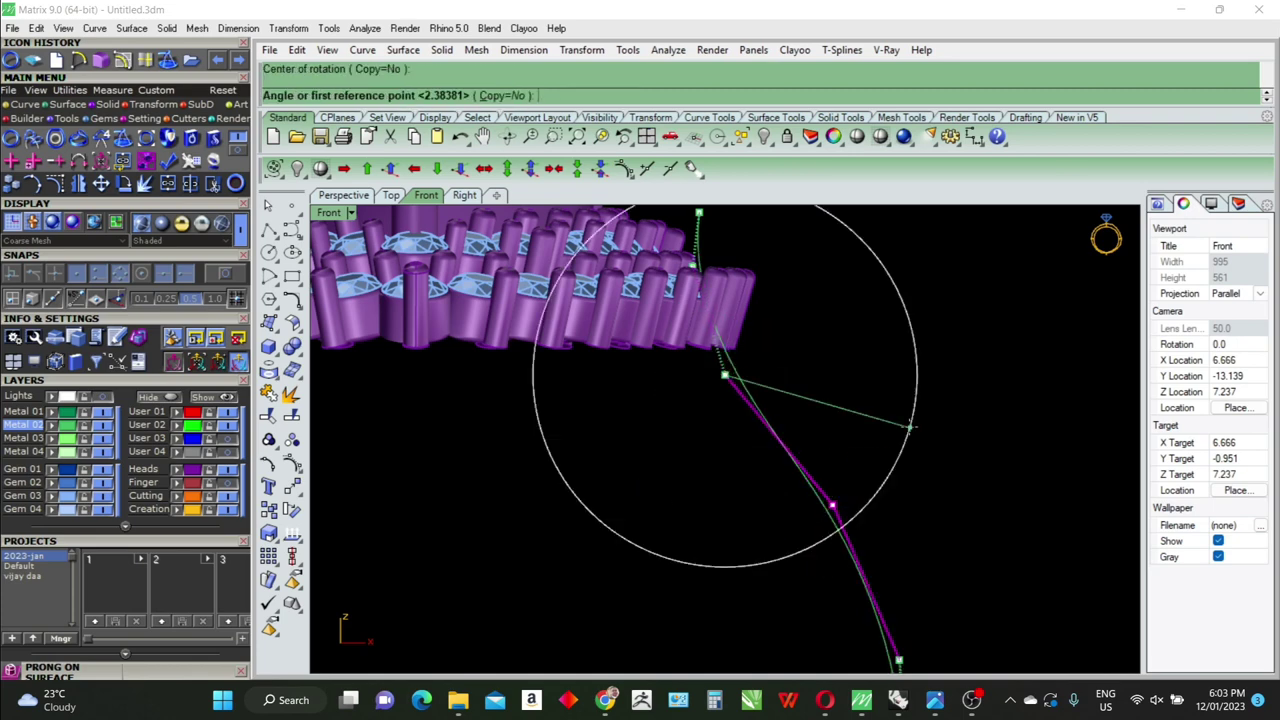
left_click(963, 436)
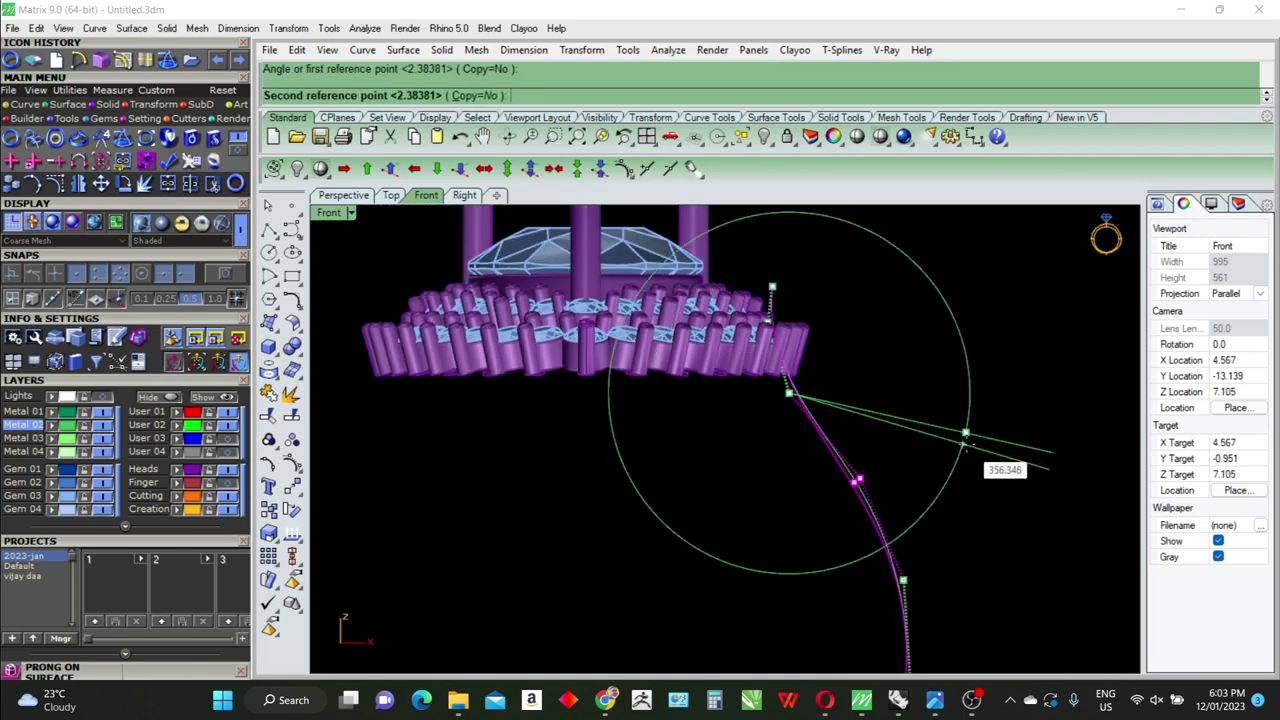
left_click(965, 437)
scroll(894, 420, "down", 3)
scroll(894, 420, "down", 1)
key("ctrl+F4")
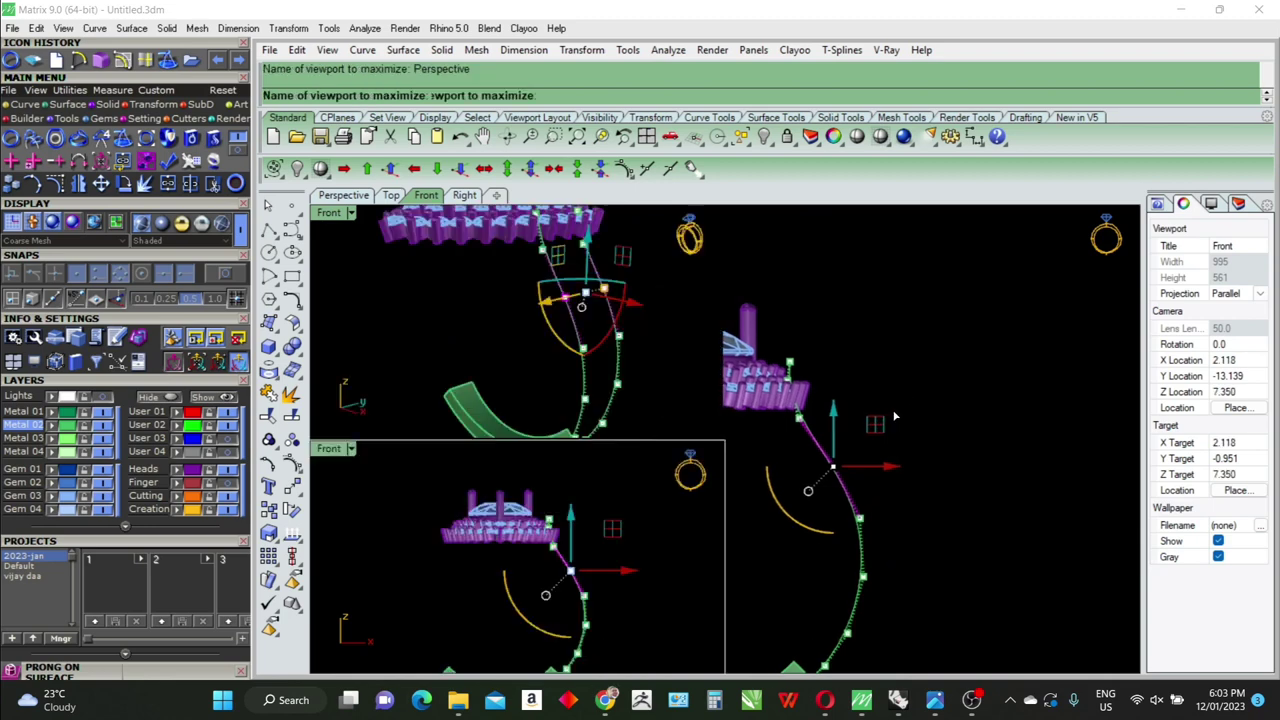
right_click_drag(895, 418, 788, 427)
Sweep2 the green band profile along both shank rails, accepting the default sweep options
scroll(677, 308, "up", 1)
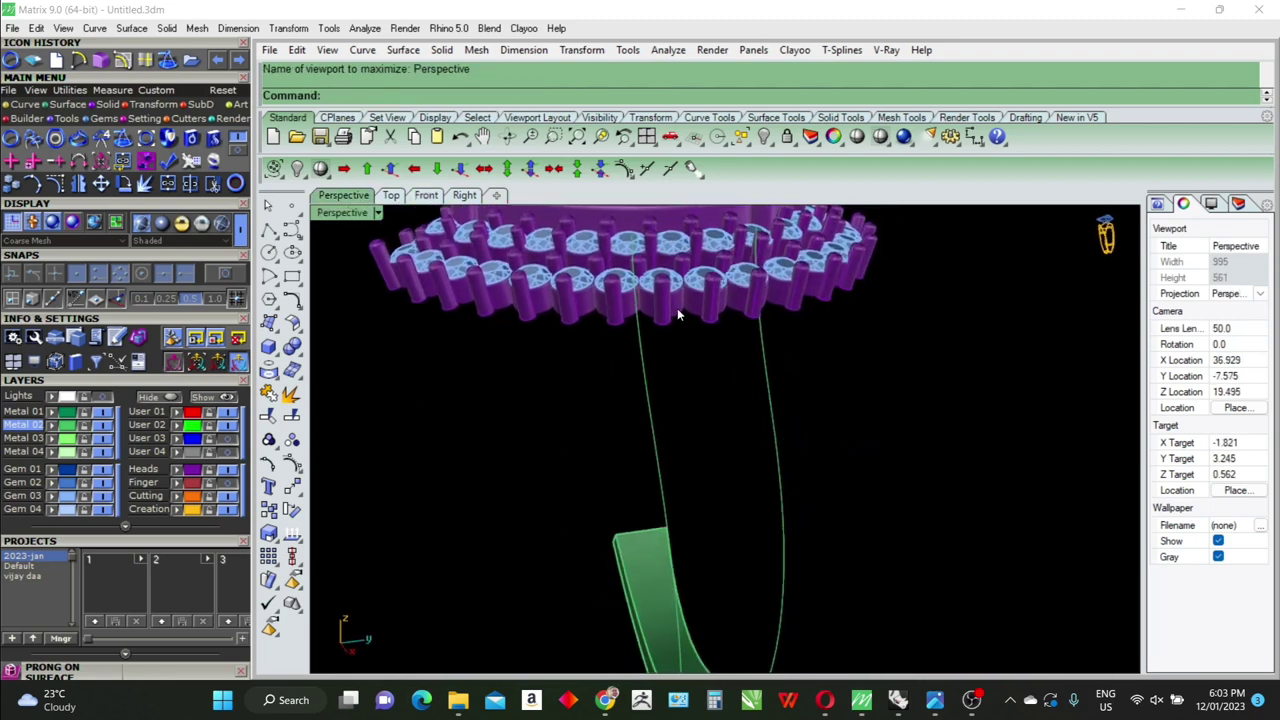
scroll(667, 304, "up", 3)
scroll(676, 324, "down", 3)
scroll(683, 400, "down", 1)
type("sweep2")
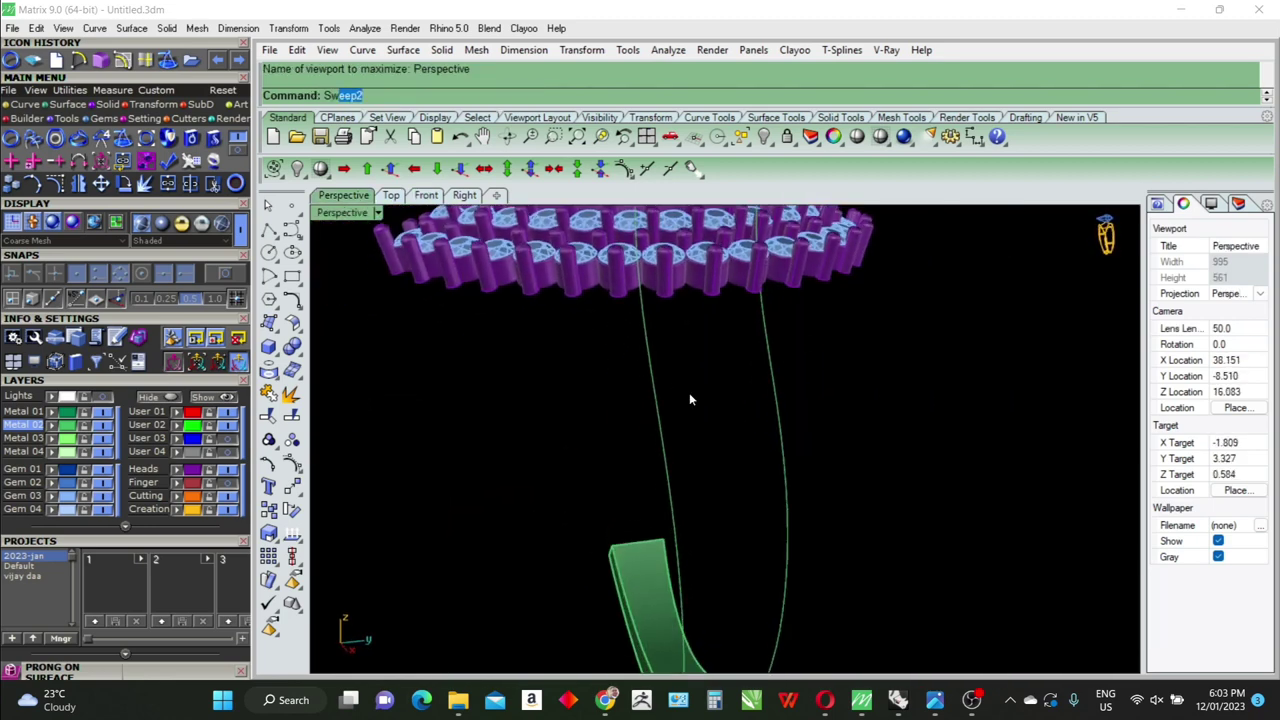
key("Return")
left_click(660, 395)
left_click(772, 400)
scroll(752, 418, "down", 2)
scroll(725, 596, "up", 2)
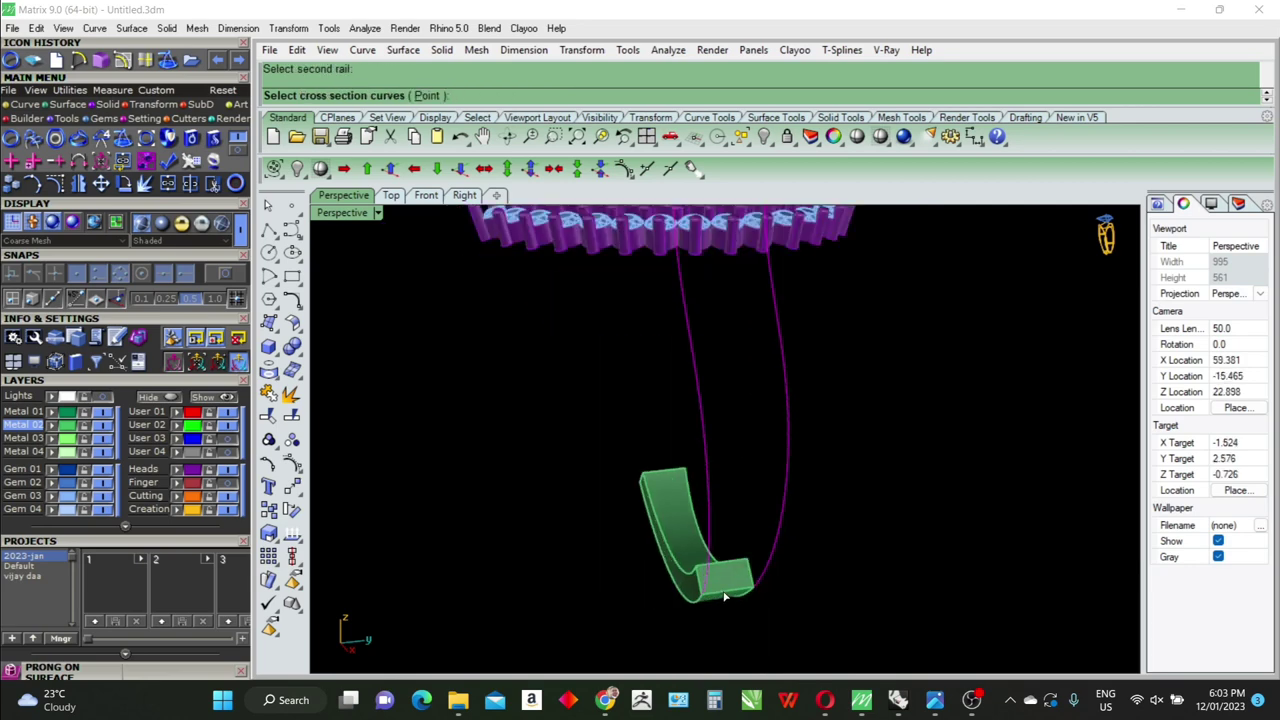
left_click(728, 597)
scroll(728, 597, "down", 2)
key("Return")
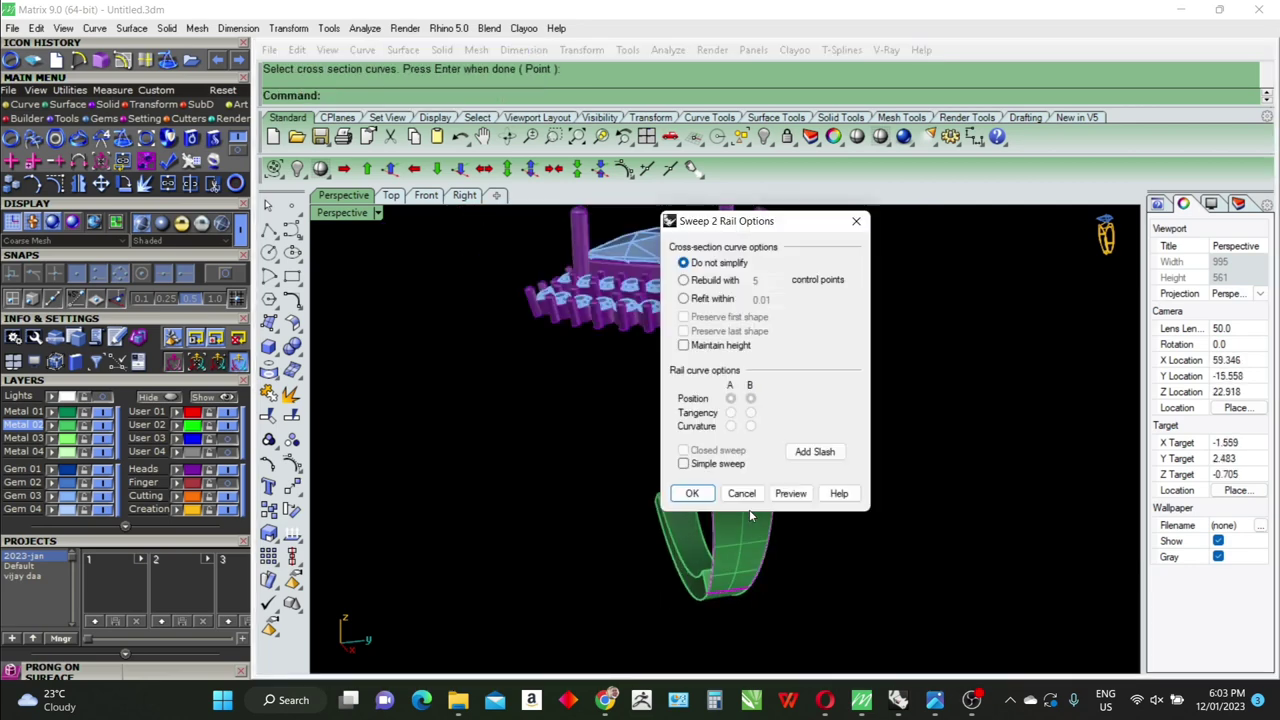
key("Return")
Inspect the new shank band together with the halo head, then select it with its rails
right_click_drag(755, 490, 759, 320)
scroll(770, 340, "up", 2)
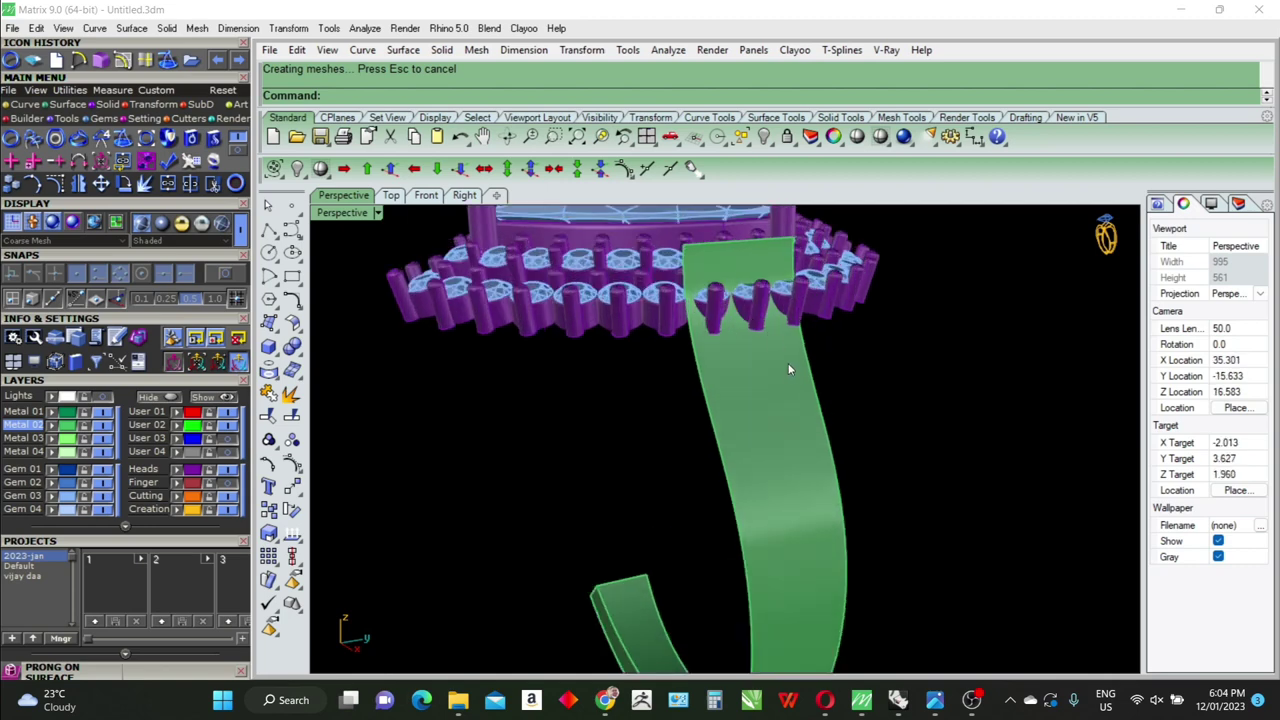
scroll(815, 365, "up", 2)
scroll(822, 366, "down", 2)
scroll(809, 366, "down", 2)
mouse_move(809, 366)
right_mouse_down()
mouse_move(851, 371)
mouse_move(880, 407)
right_mouse_up()
left_click_drag(880, 407, 880, 408)
scroll(890, 440, "up", 2)
scroll(896, 457, "up", 2)
left_click(896, 457, "ctrl")
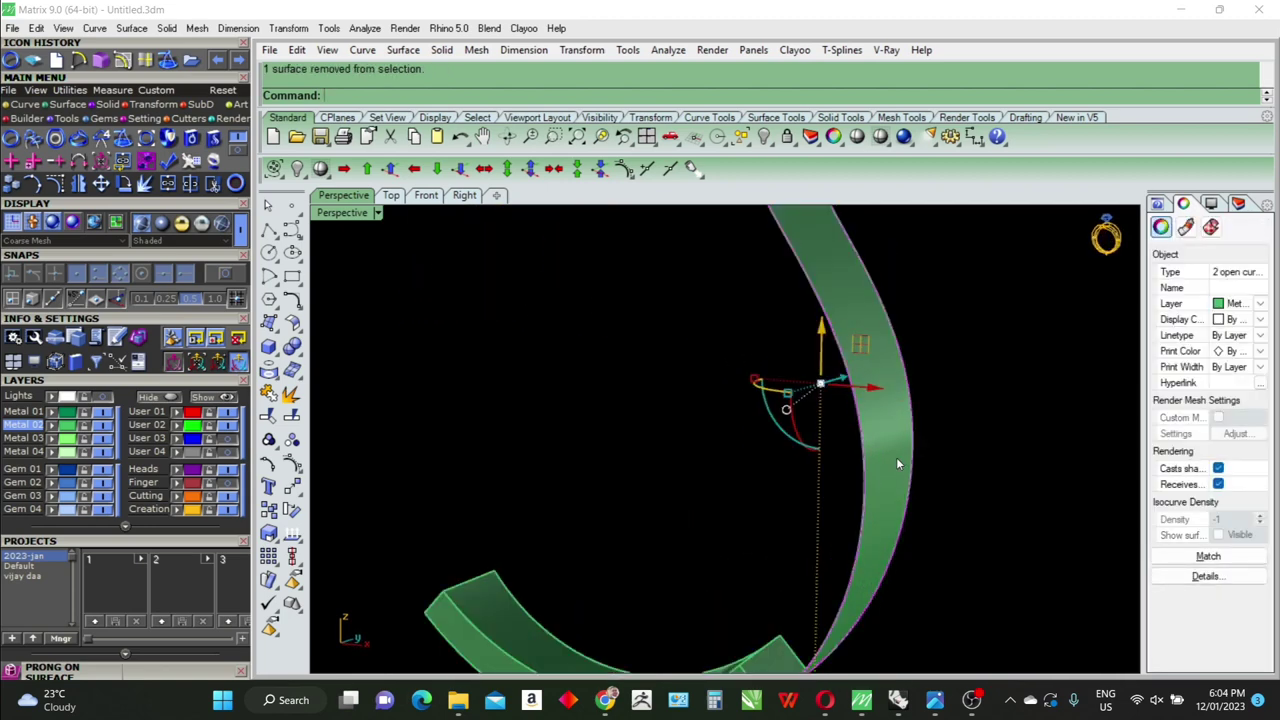
scroll(906, 428, "down", 3)
key("F10")
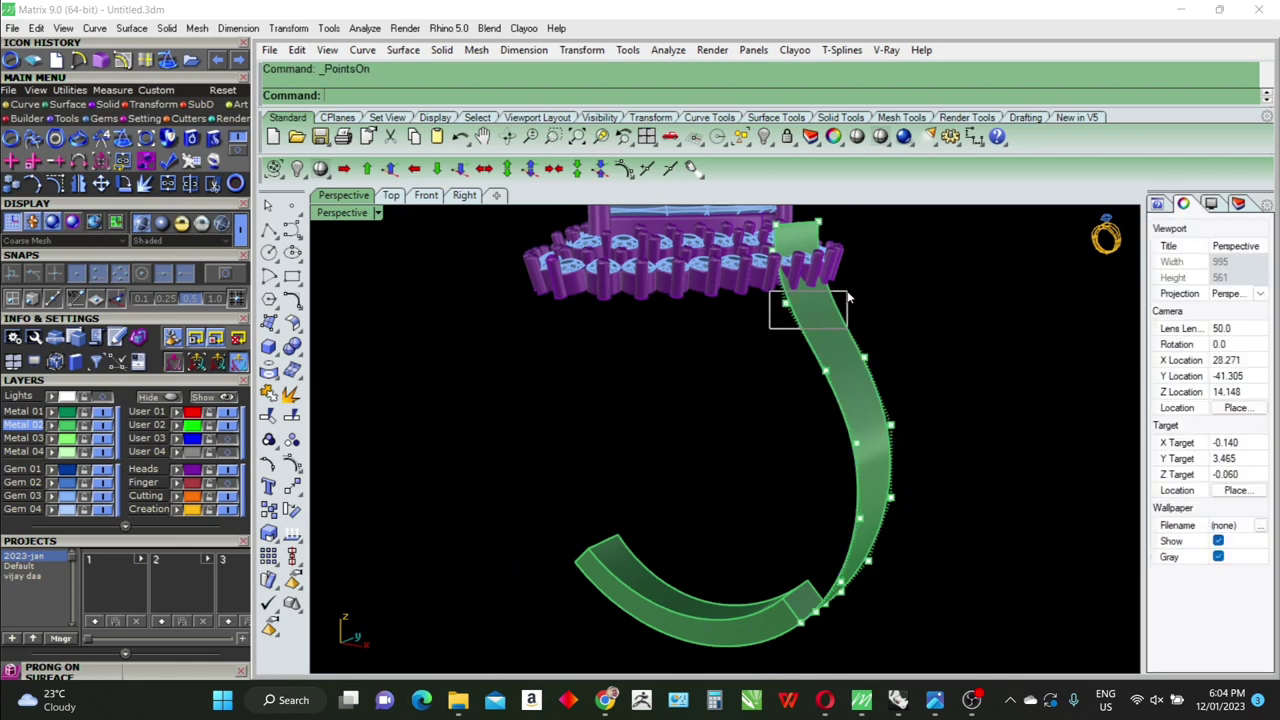
left_click_drag(848, 297, 838, 326)
scroll(843, 282, "up", 2)
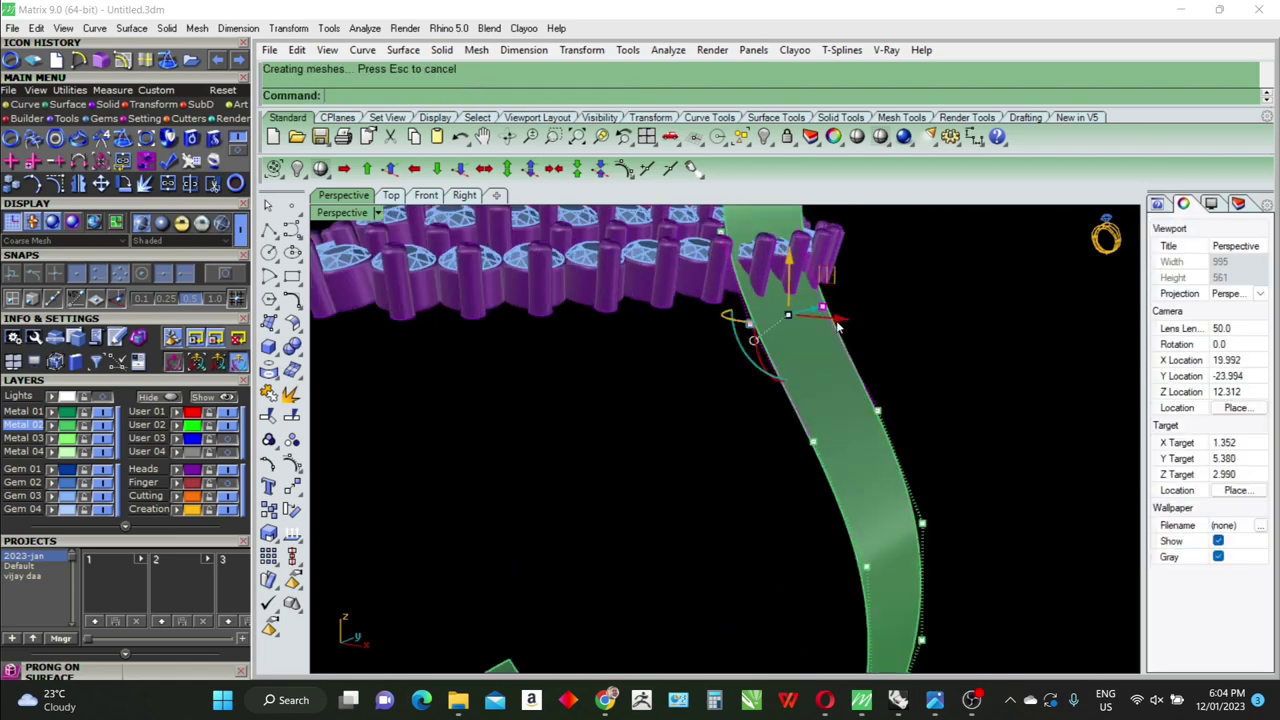
scroll(801, 378, "down", 1)
scroll(800, 343, "down", 1)
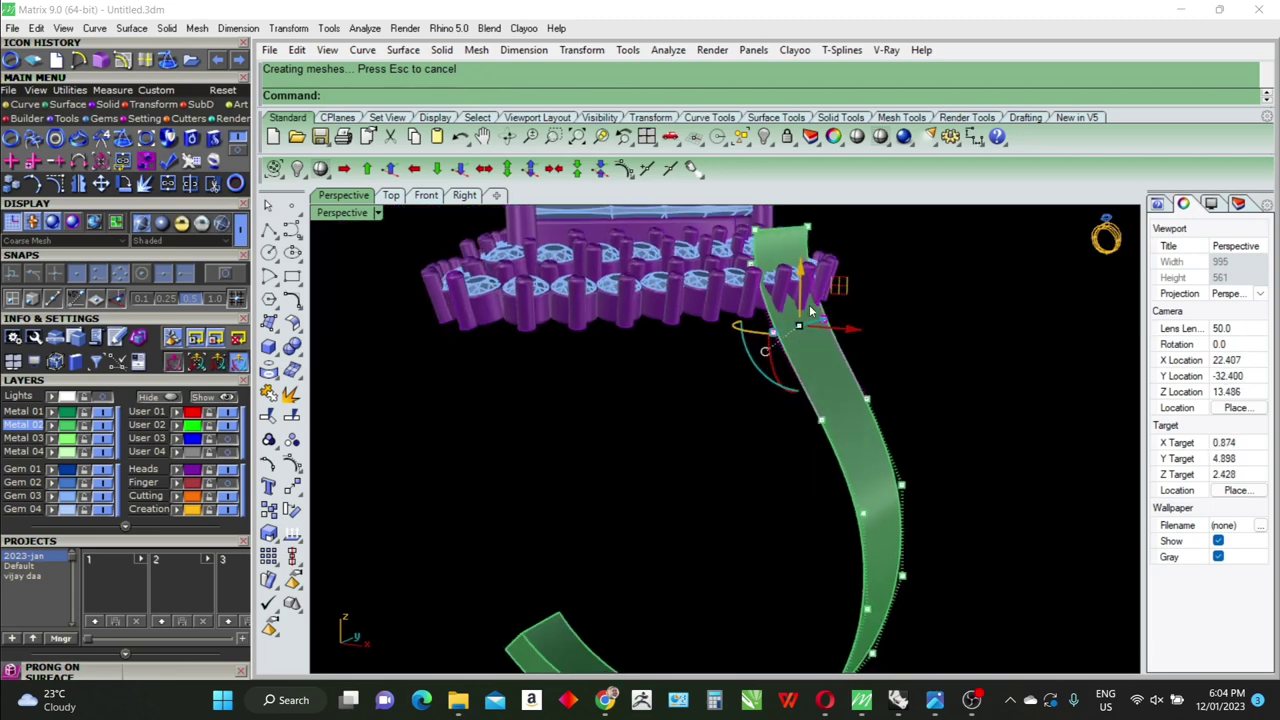
right_click_drag(811, 312, 845, 233)
left_click(840, 226)
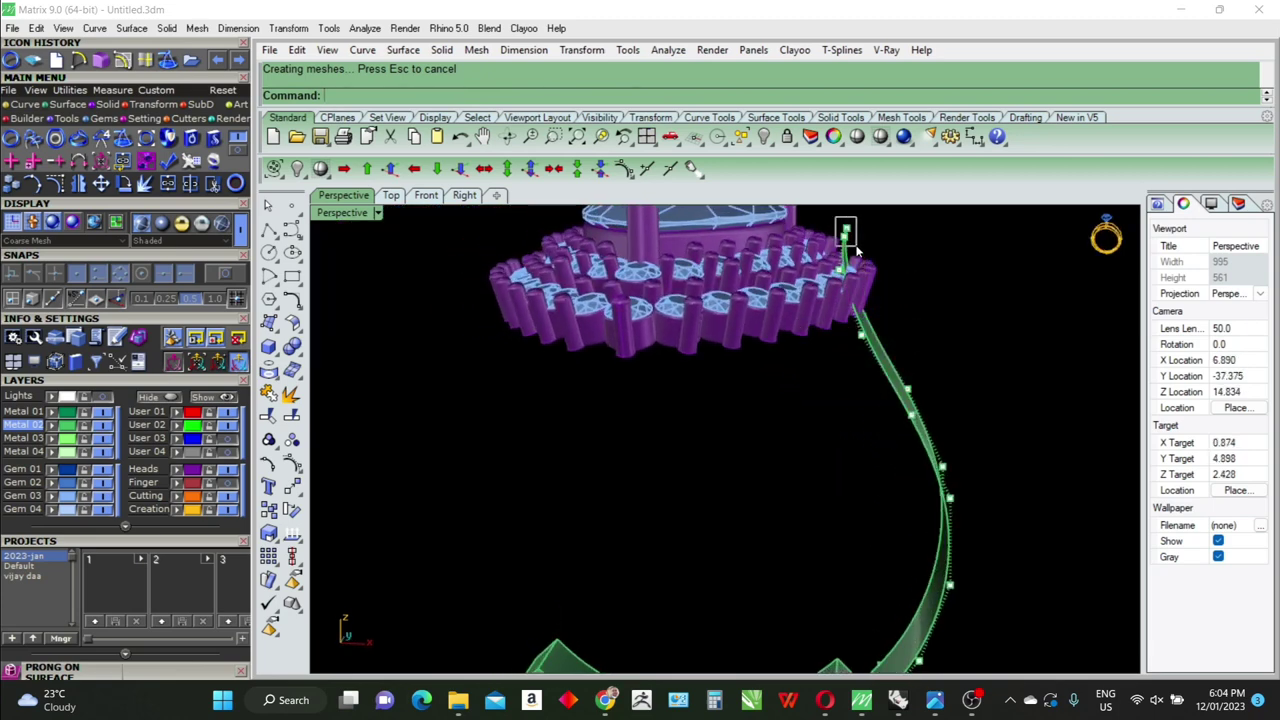
scroll(843, 223, "up", 2)
scroll(866, 234, "up", 2)
right_click_drag(891, 330, 830, 277)
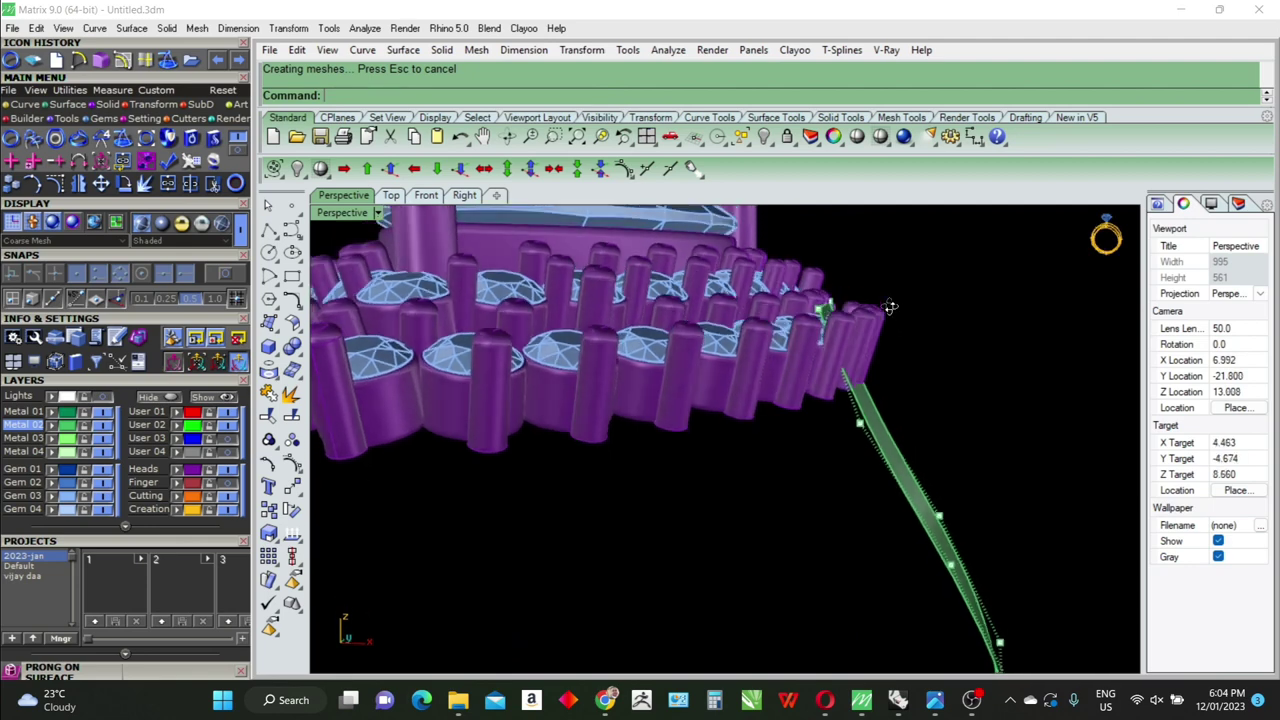
left_click_drag(809, 250, 848, 308)
mouse_move(857, 276)
right_mouse_down()
mouse_move(942, 343)
mouse_move(937, 386)
right_mouse_up()
key("ctrl+z")
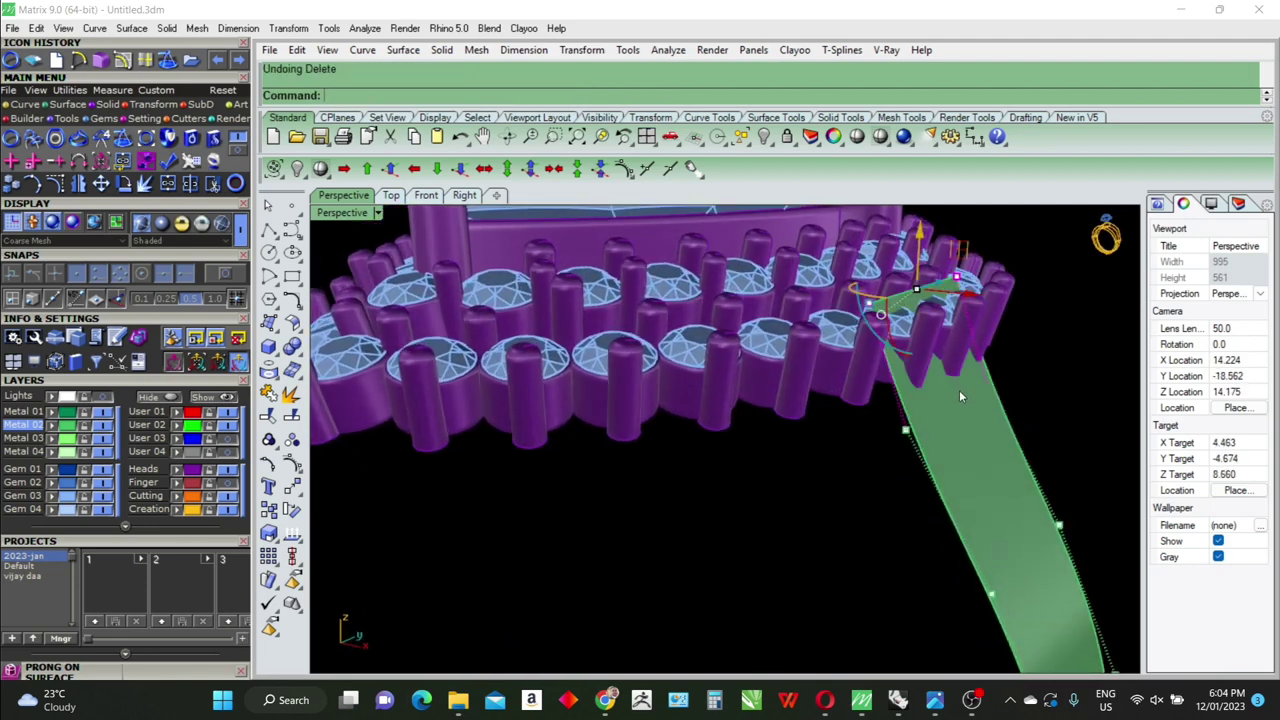
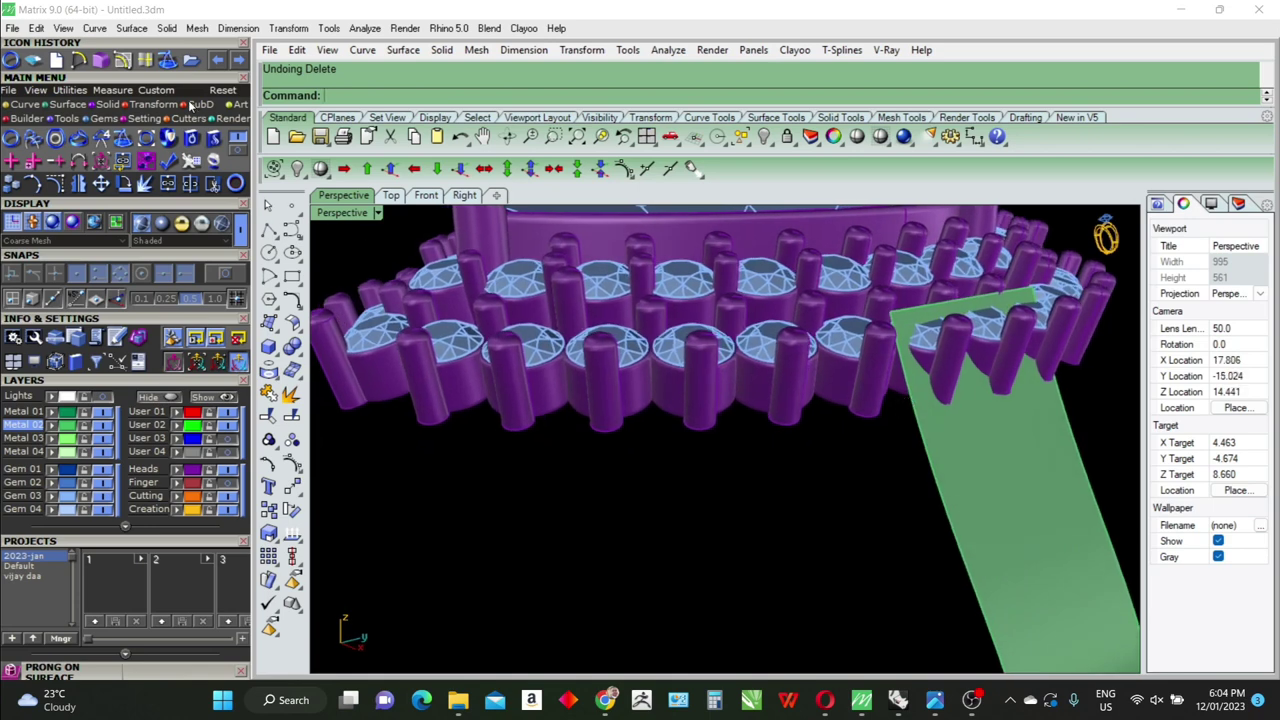
Extract an isocurve across the green band just below the prongs
left_click(1016, 464)
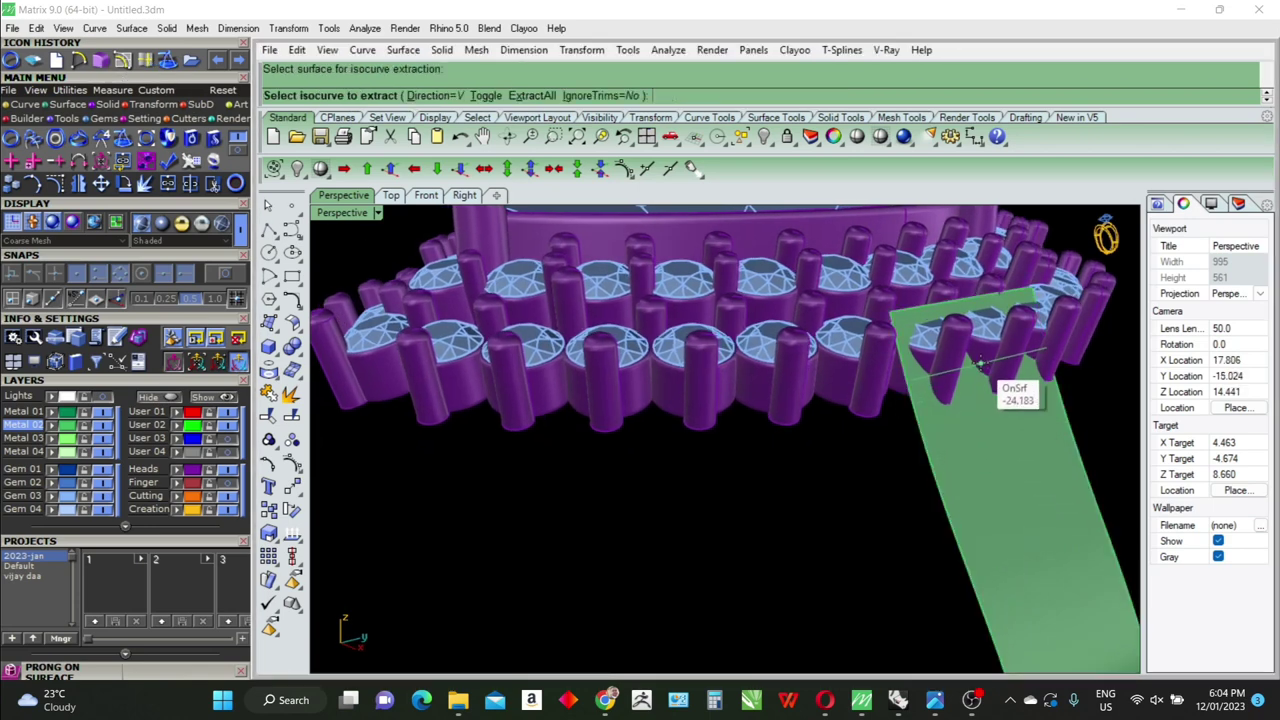
left_click(983, 365)
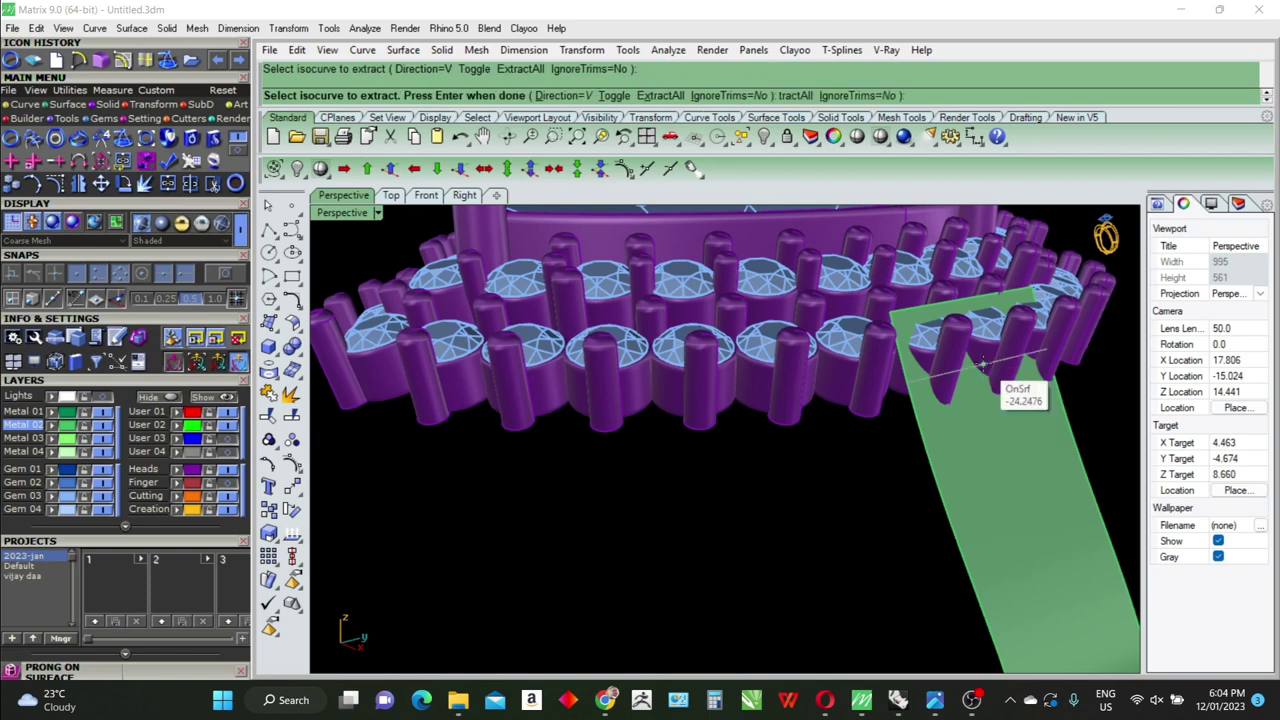
key("Return")
Split the band surface at the isocurve and delete its upper piece
type("split")
key("Return")
scroll(920, 385, "up", 2)
left_click(920, 385)
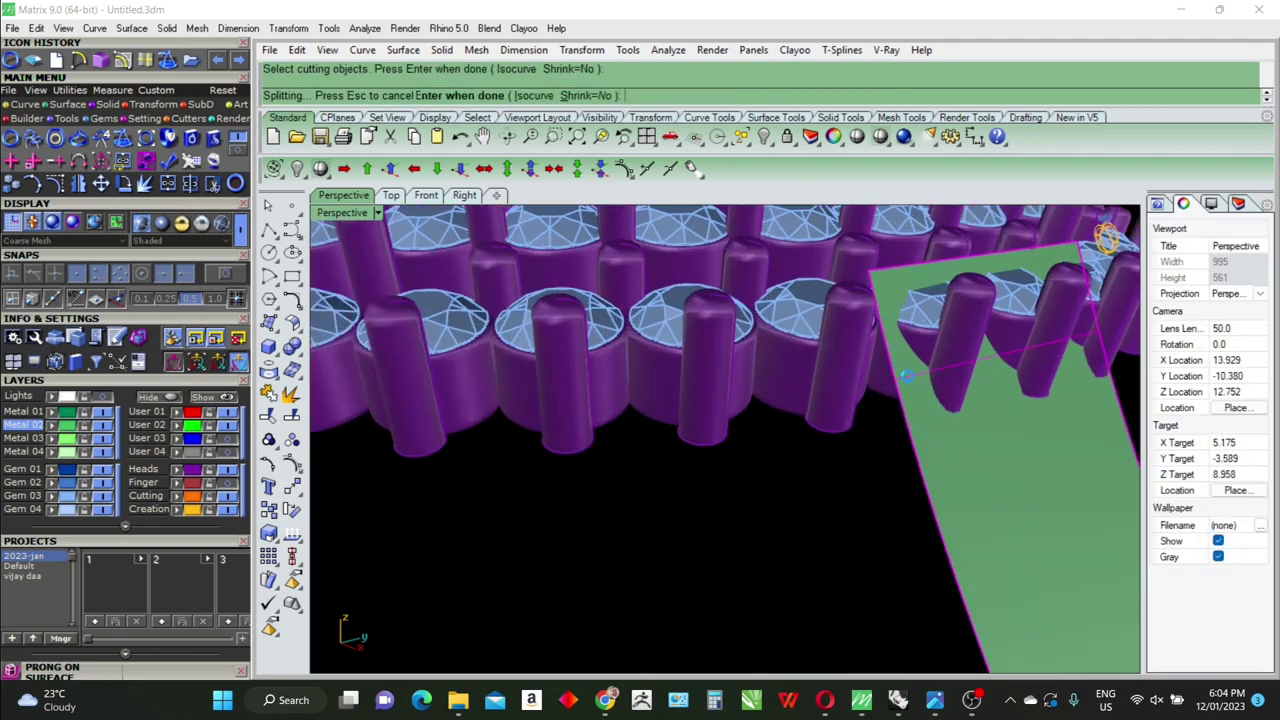
key("Return")
left_click(901, 360)
key("Delete")
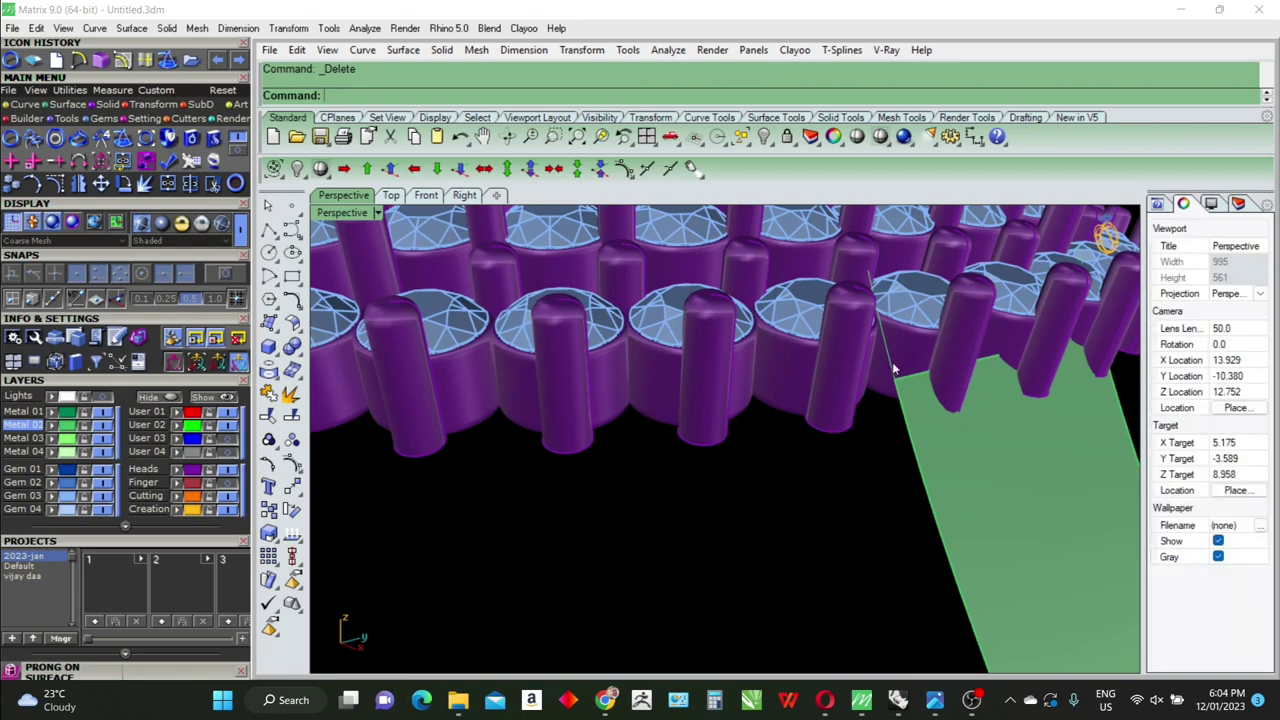
Split both rail curves at the cutting curve and delete their upper halves
left_click(901, 367)
left_click(960, 400)
scroll(977, 413, "down", 3)
scroll(977, 413, "up", 4)
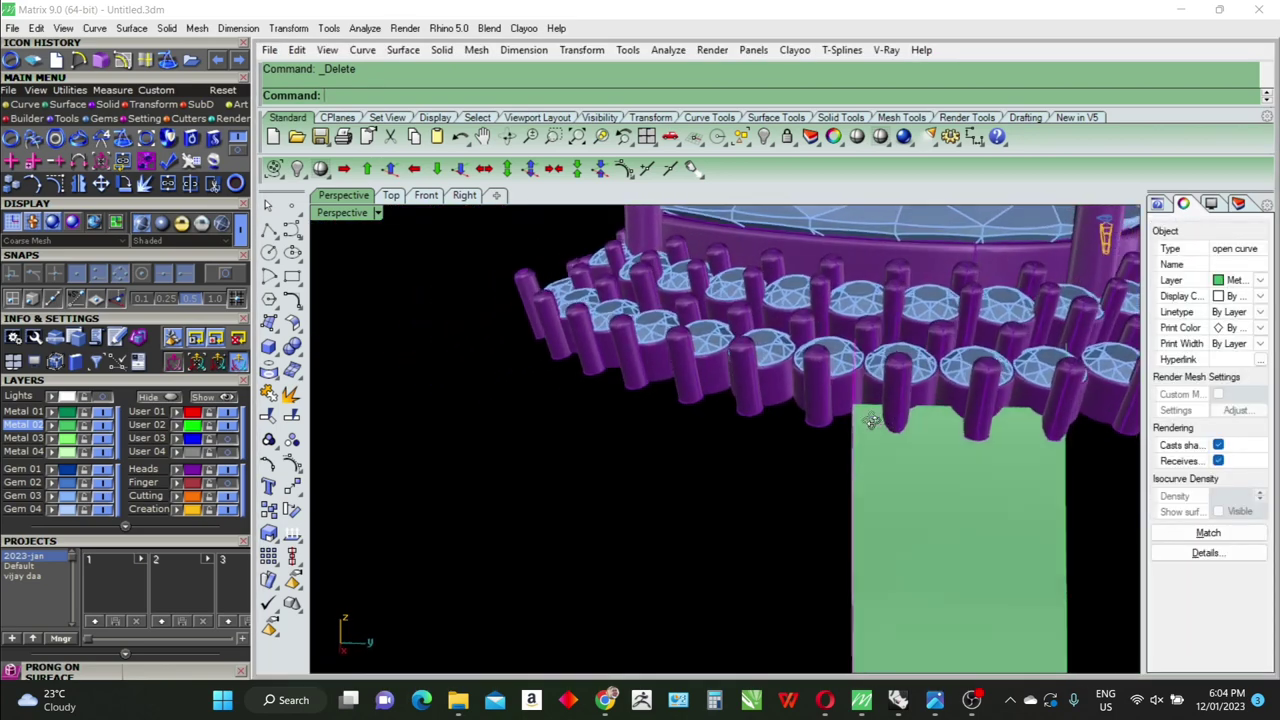
scroll(1037, 375, "up", 1)
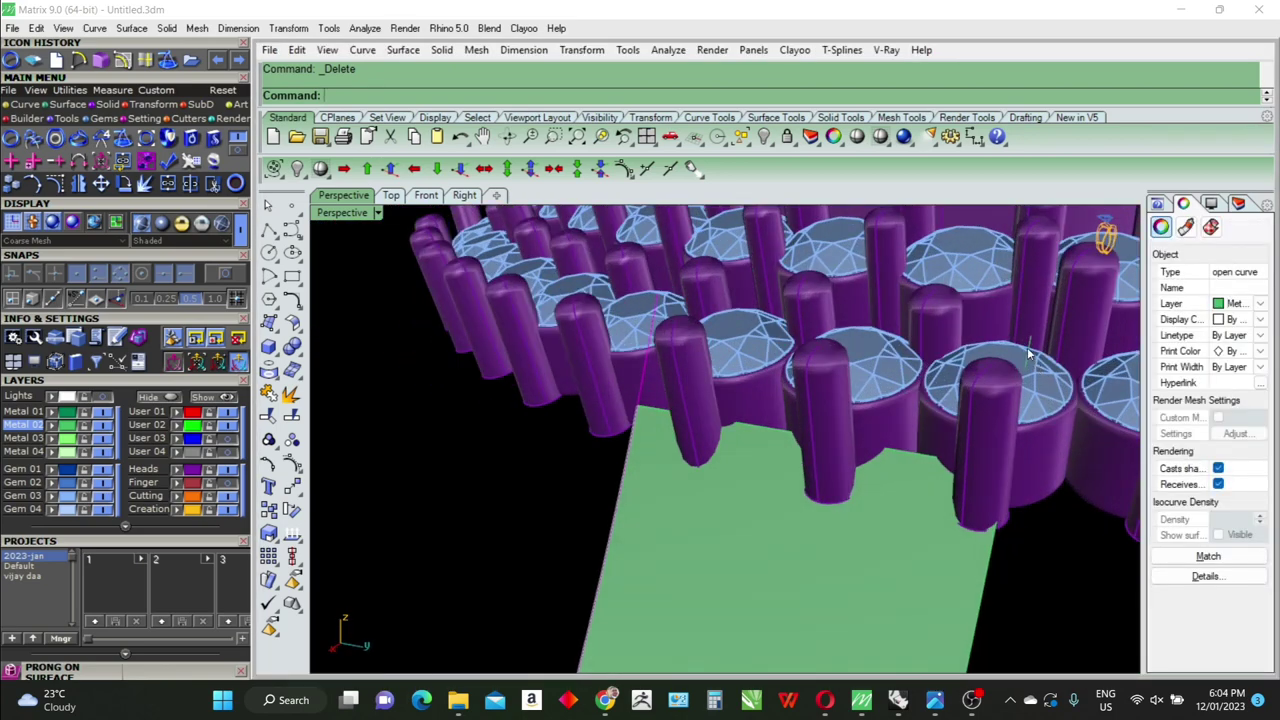
left_click(1028, 352)
left_click(1065, 391)
type("split")
key("Return")
left_click(761, 427)
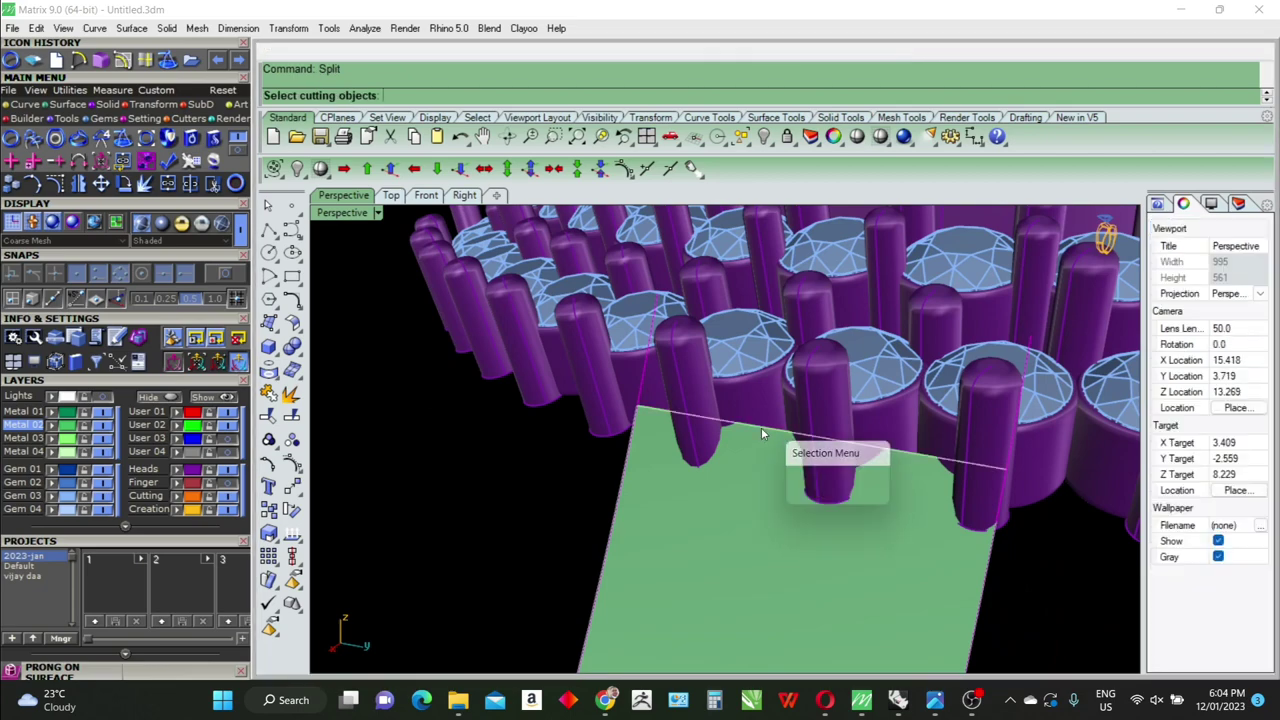
key("Return")
scroll(614, 522, "down", 3)
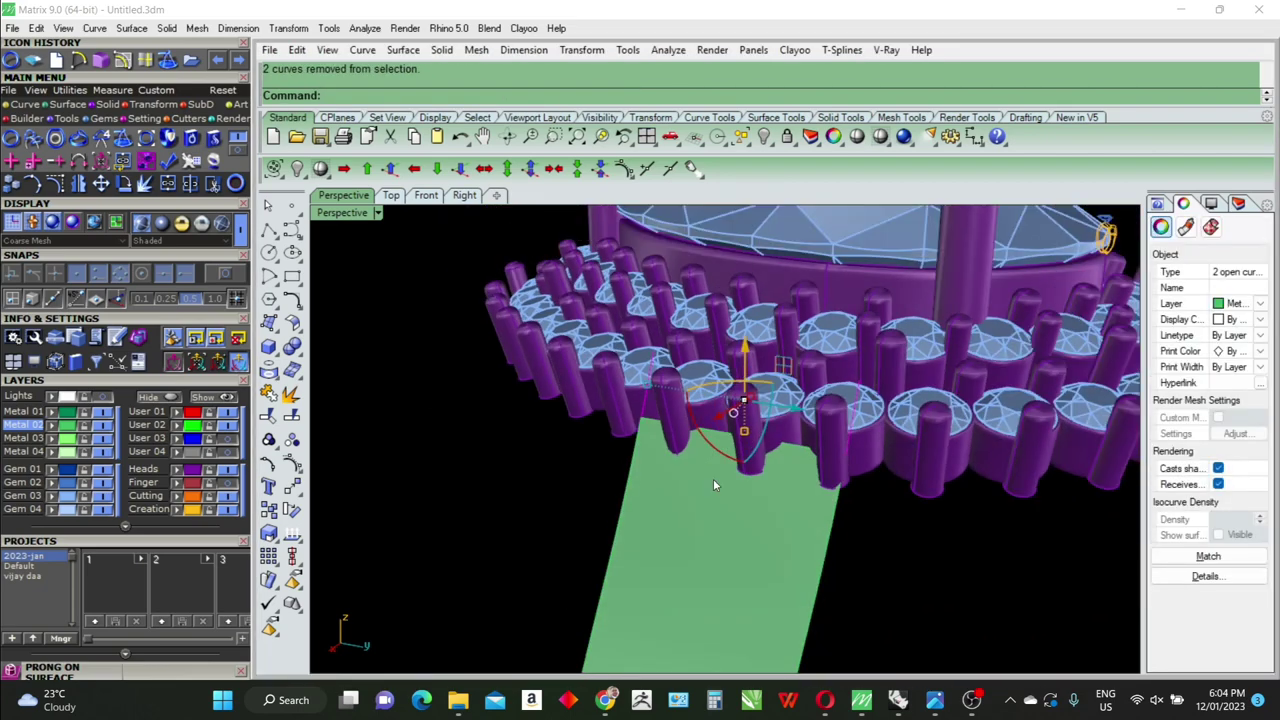
key("Delete")
mouse_move(743, 486)
right_mouse_down()
mouse_move(814, 371)
mouse_move(880, 436)
mouse_move(937, 451)
right_mouse_up()
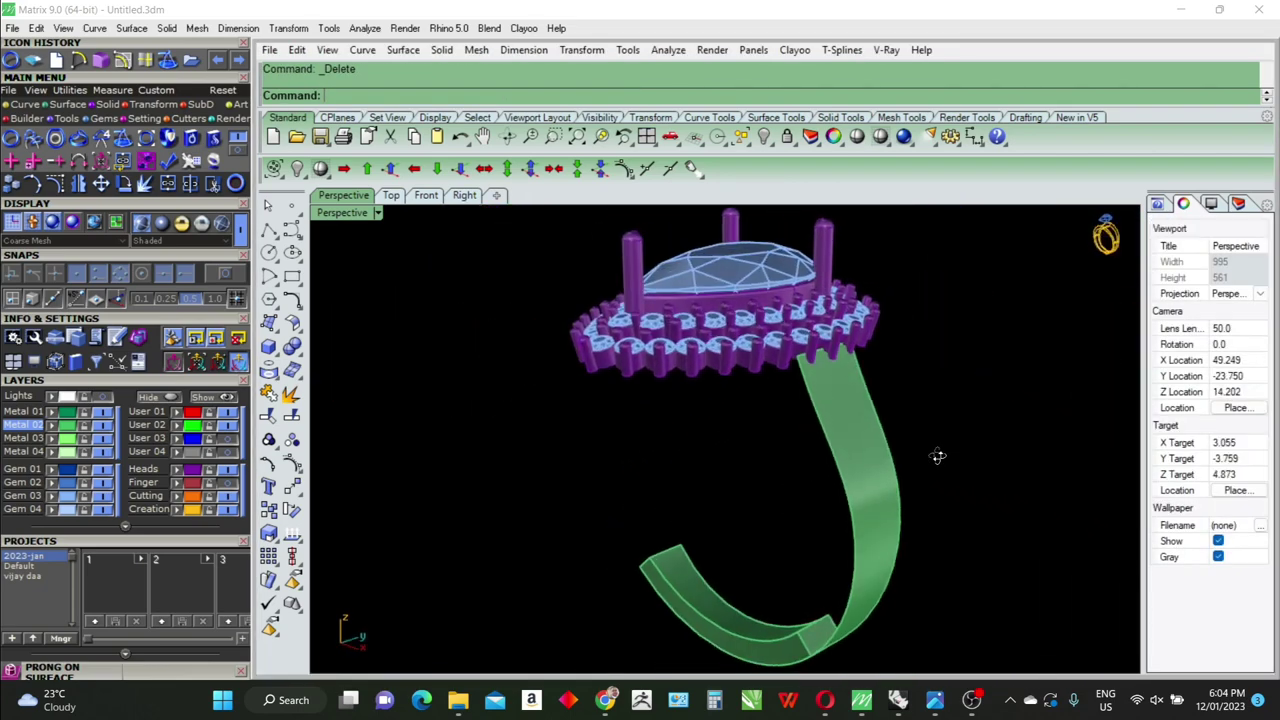
scroll(915, 470, "up", 3)
Show control points on both rail curves and move their top points up under the halo
left_click(853, 510)
scroll(866, 497, "down", 3)
key("Escape")
mouse_move(866, 497)
right_mouse_down()
mouse_move(908, 486)
mouse_move(809, 480)
mouse_move(846, 466)
mouse_move(907, 481)
right_mouse_up()
left_click_drag(907, 481, 727, 467)
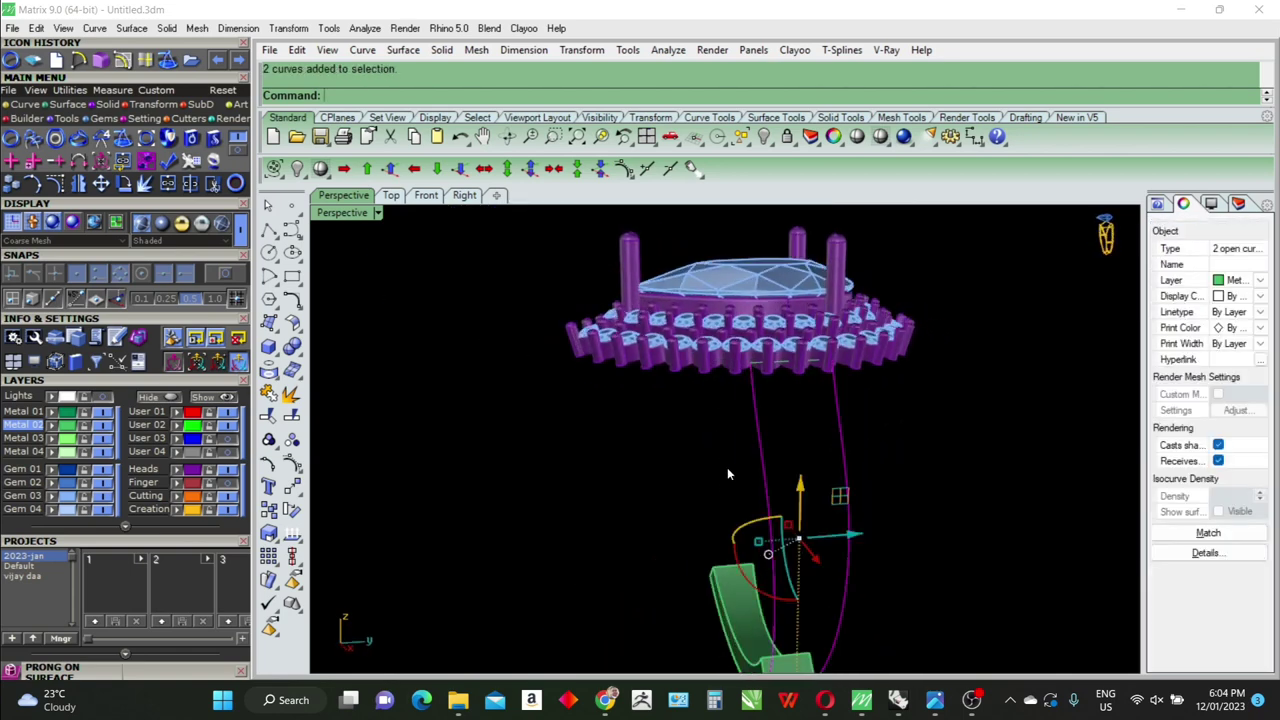
right_click_drag(727, 467, 786, 464)
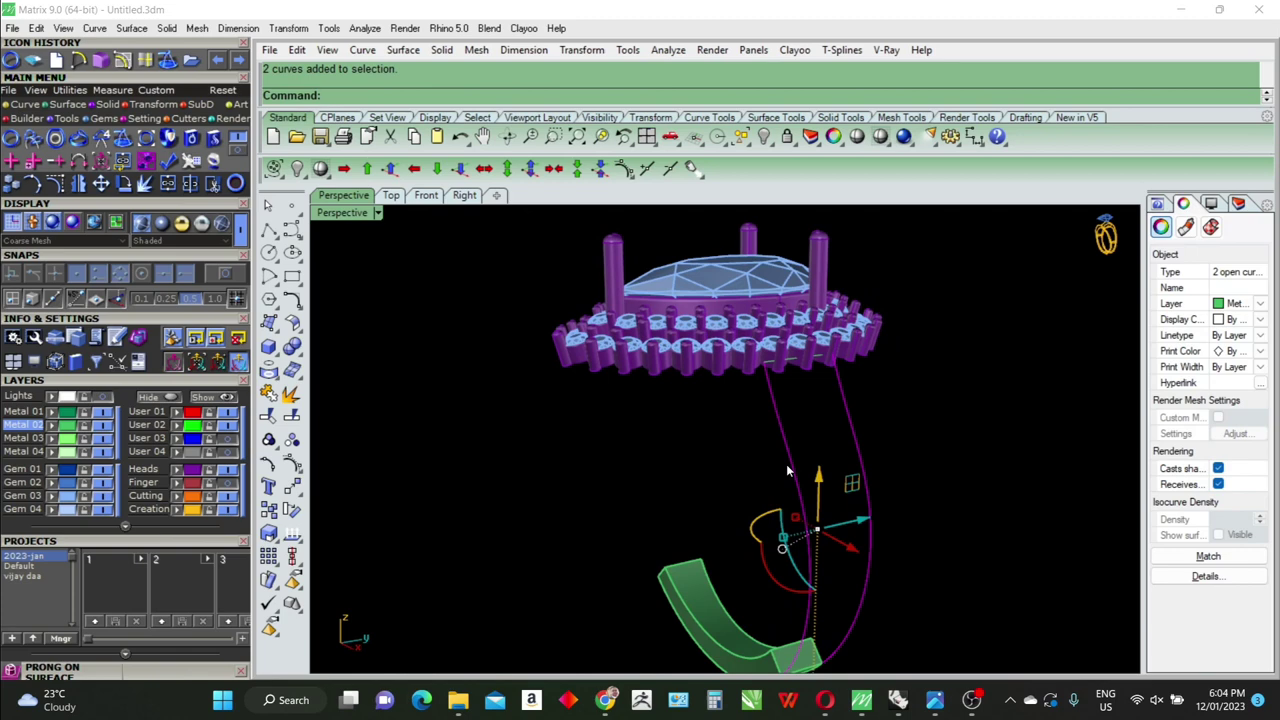
key("F10")
scroll(760, 375, "up", 3)
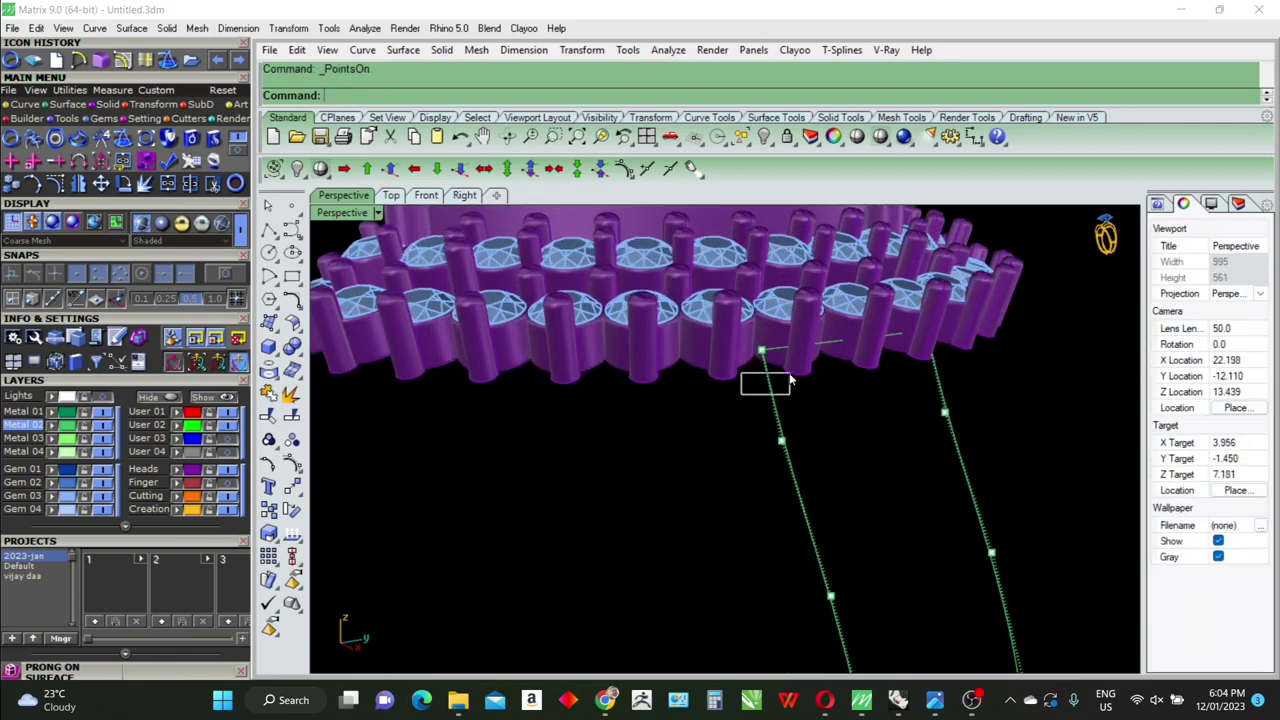
left_click_drag(790, 380, 945, 325)
scroll(866, 402, "up", 2)
scroll(866, 402, "up", 2)
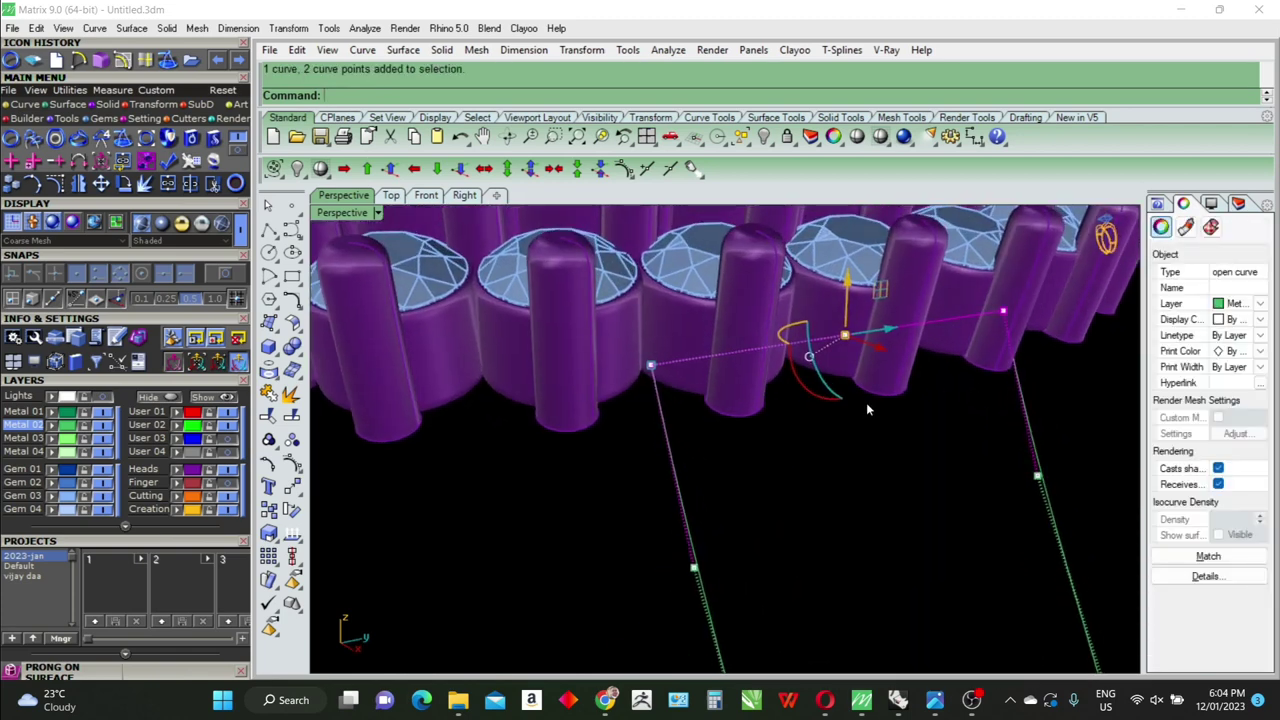
left_click_drag(877, 350, 850, 346)
Shift two lower control points to bend both rails
scroll(690, 400, "down", 3)
left_click_drag(663, 473, 909, 391)
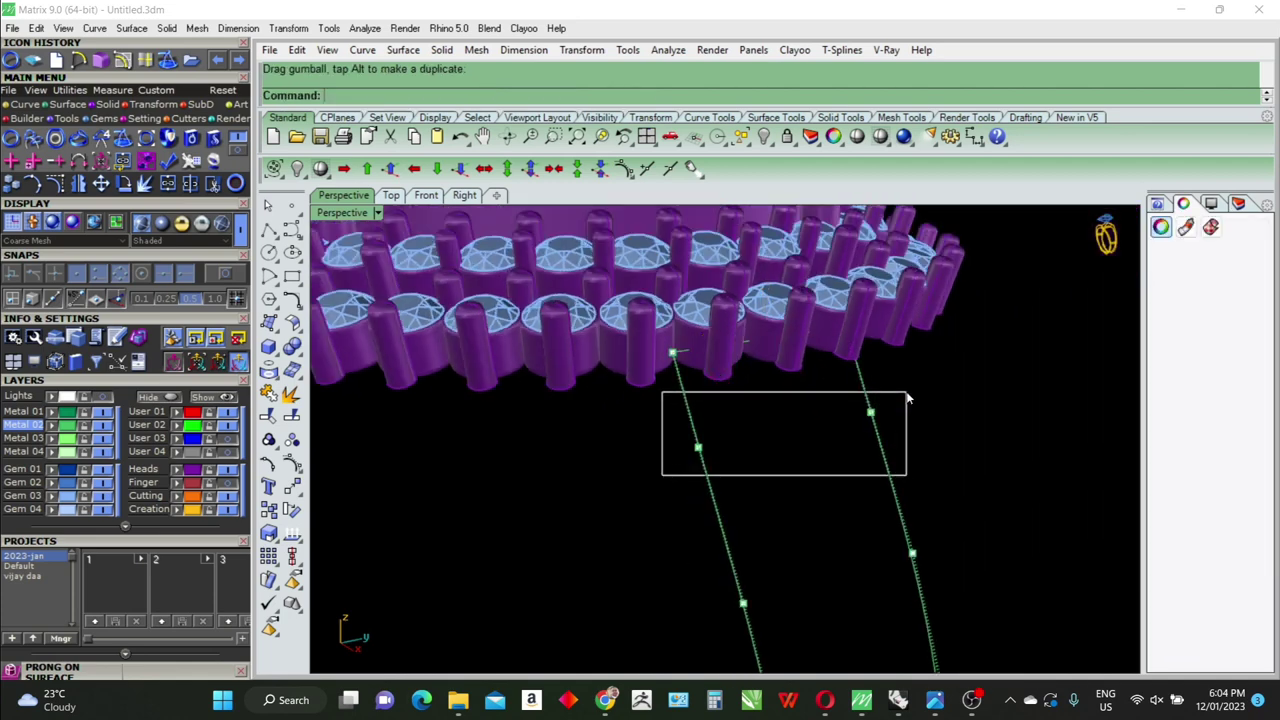
scroll(793, 440, "up", 2)
left_click_drag(825, 460, 815, 462)
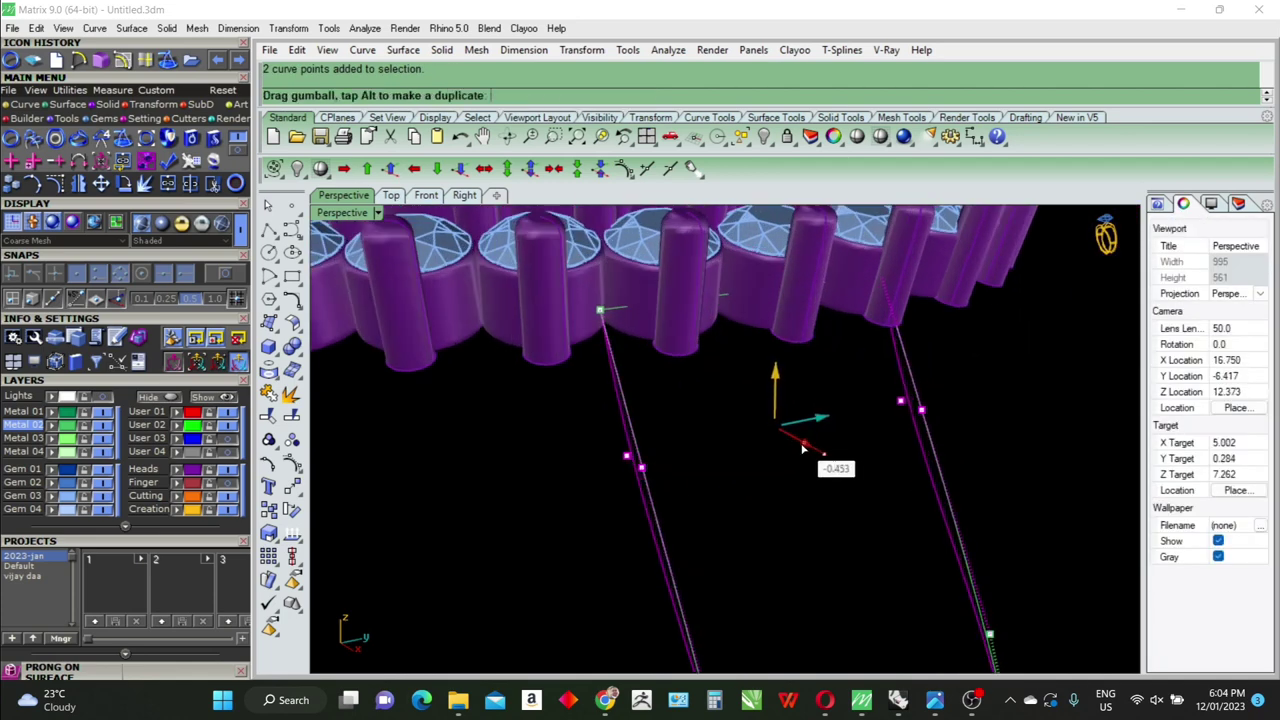
scroll(828, 424, "down", 2)
scroll(828, 424, "up", 2)
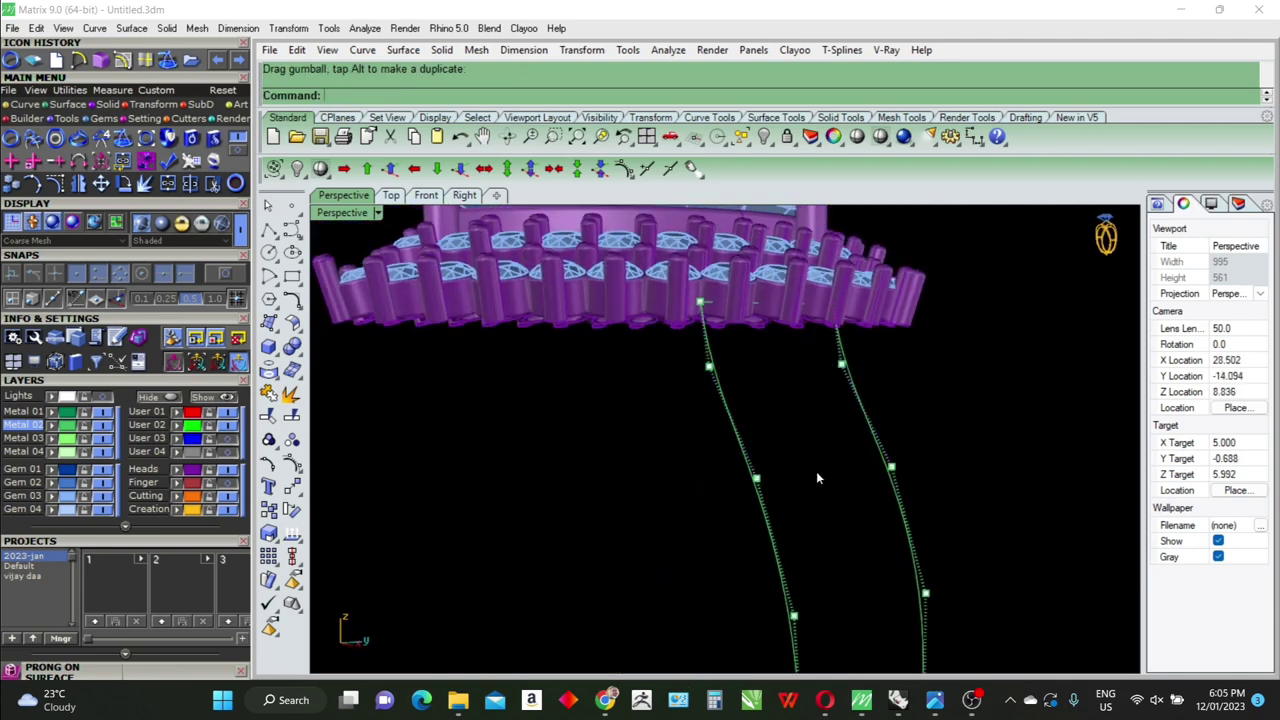
Sweep2 a new band along the reshaped rails using the top cross-section curve
left_click(738, 503)
scroll(854, 481, "down", 1)
scroll(854, 481, "down", 1)
type("sweep2")
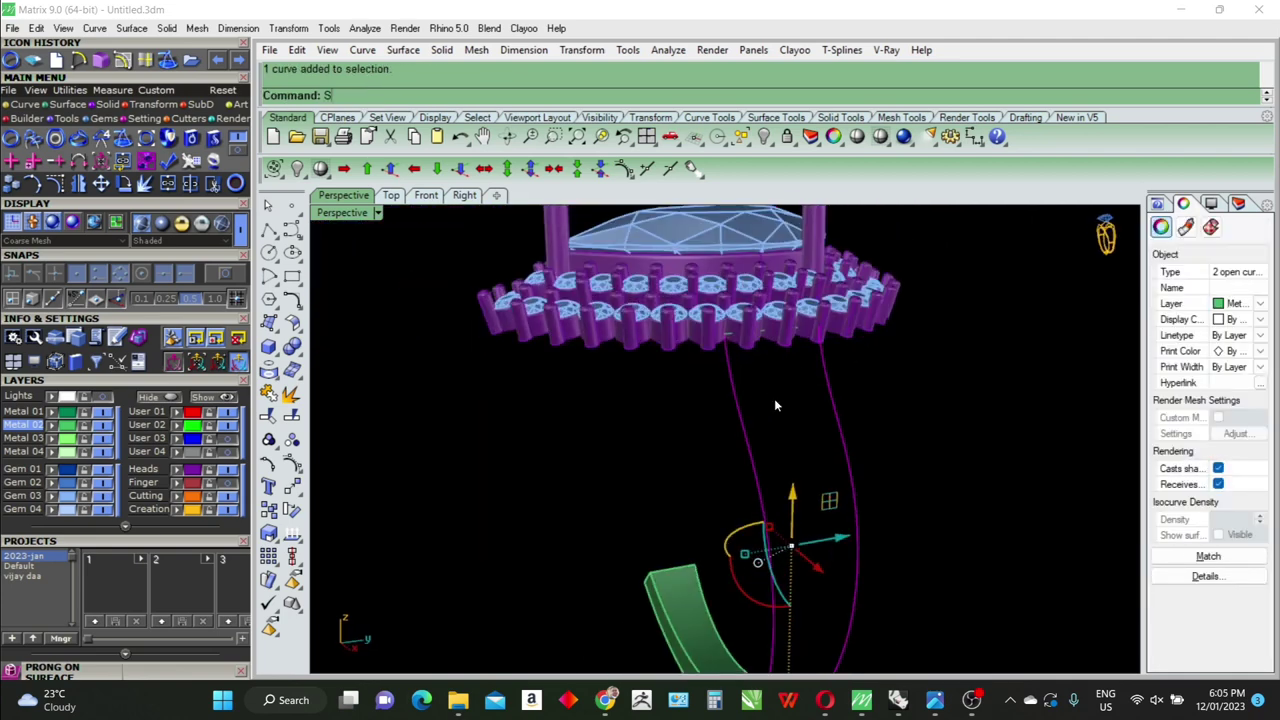
key("Return")
scroll(774, 398, "up", 1)
scroll(735, 346, "up", 1)
left_click(725, 320)
key("Return")
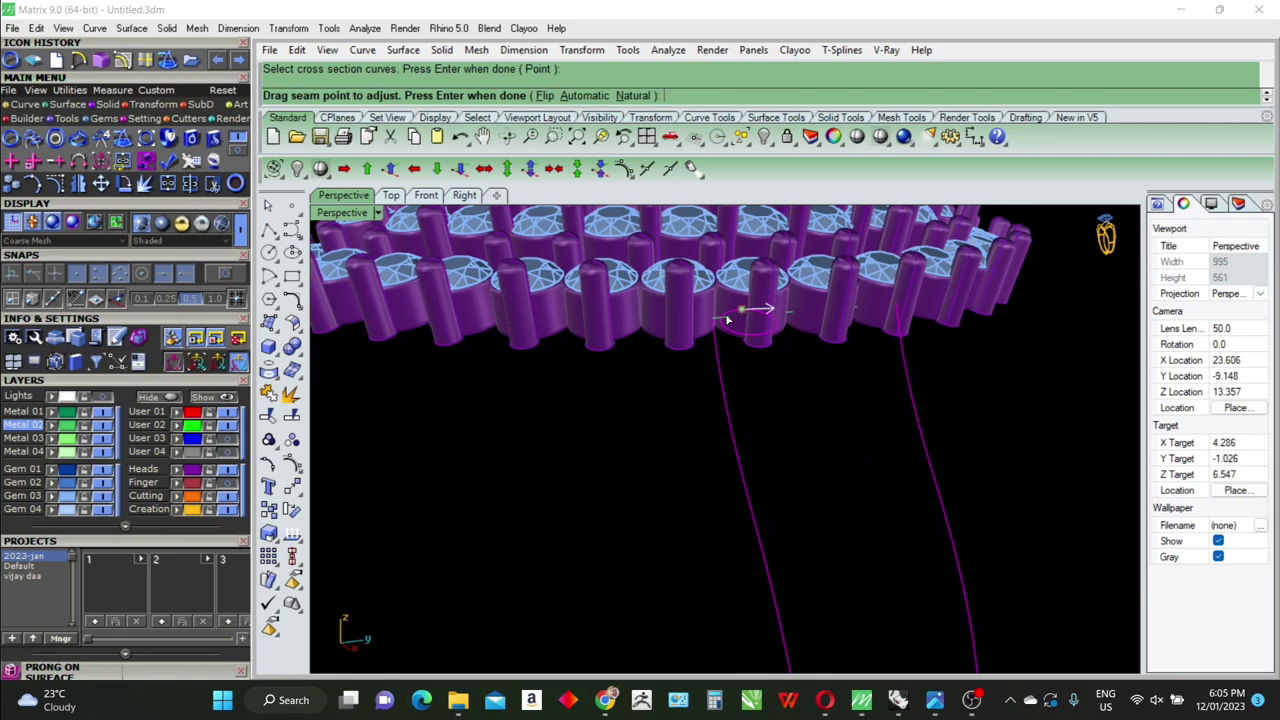
key("Return")
key("Return")
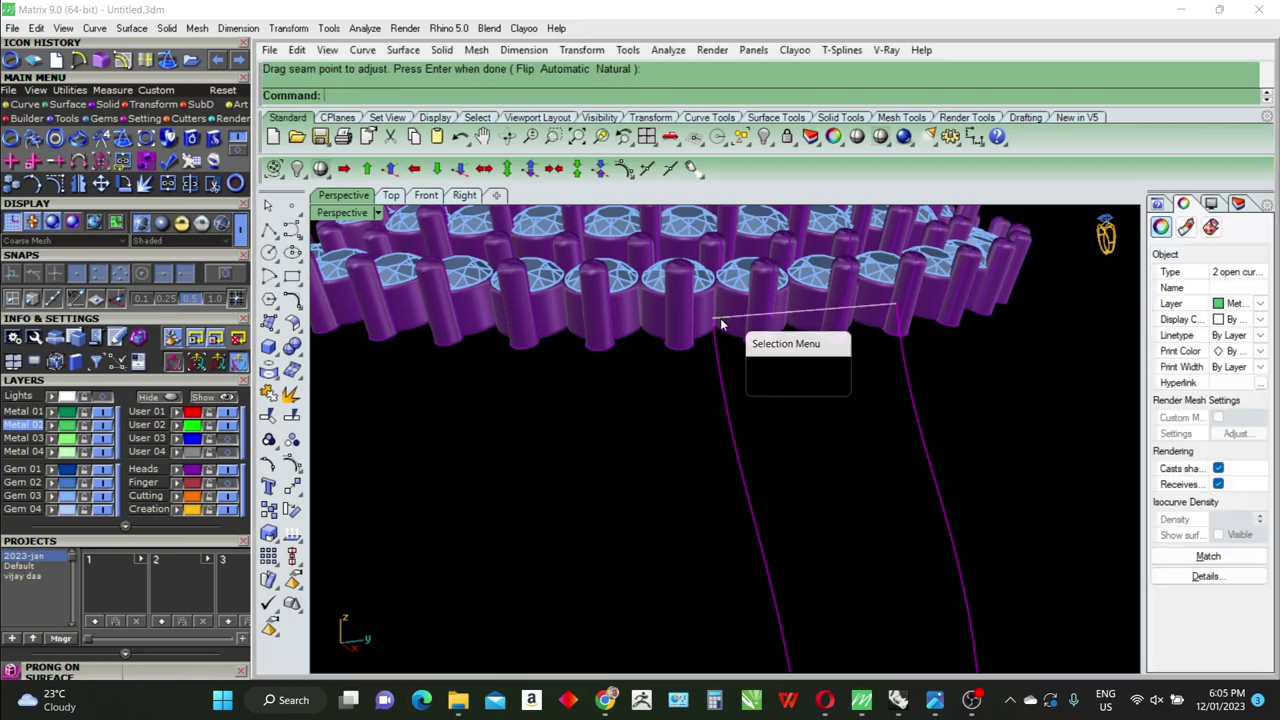
scroll(763, 332, "down", 5)
mouse_move(763, 332)
right_mouse_down()
mouse_move(822, 459)
mouse_move(848, 444)
mouse_move(851, 469)
right_mouse_up()
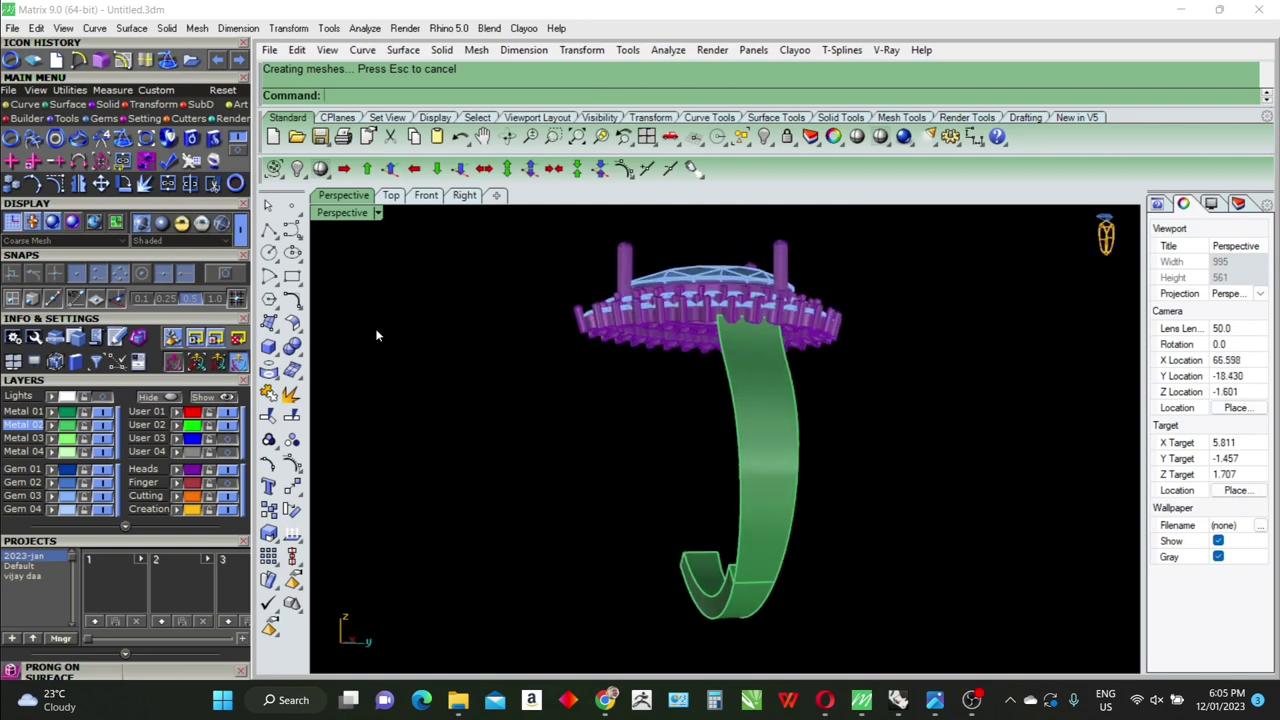
Extend the band's lower edge with ExtendSrf at factor 1
left_click(301, 379)
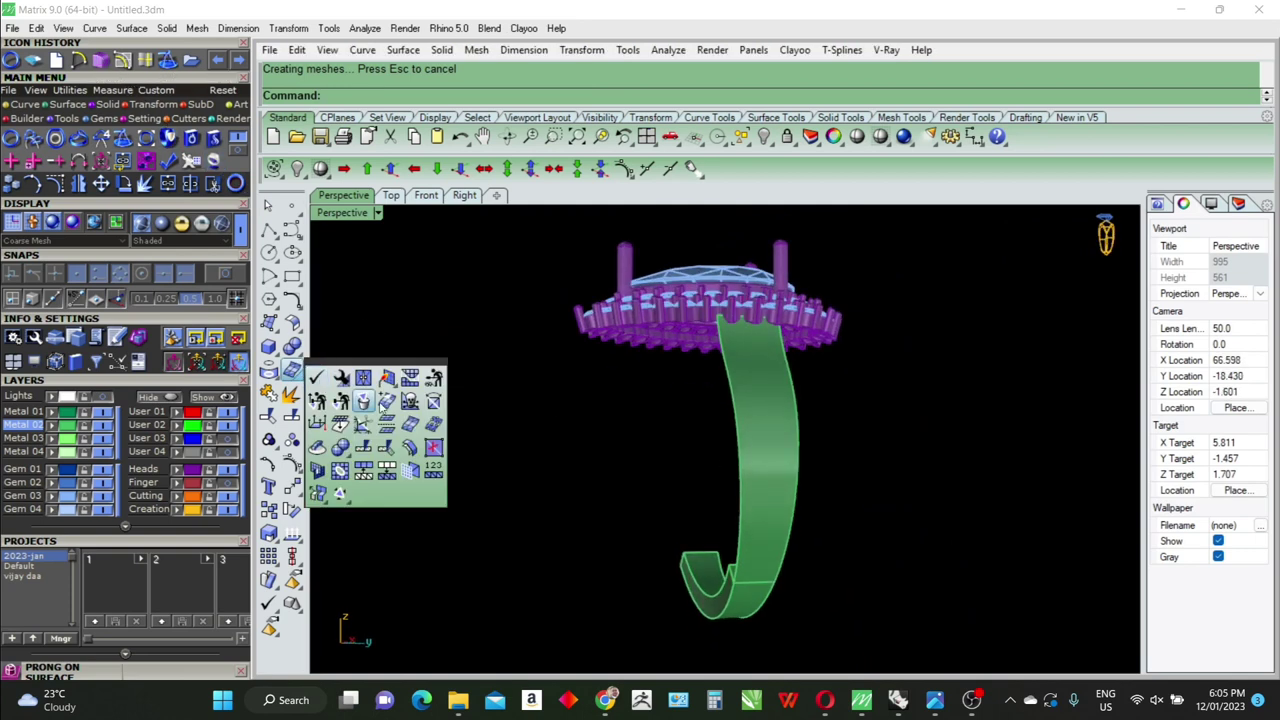
left_click(294, 326)
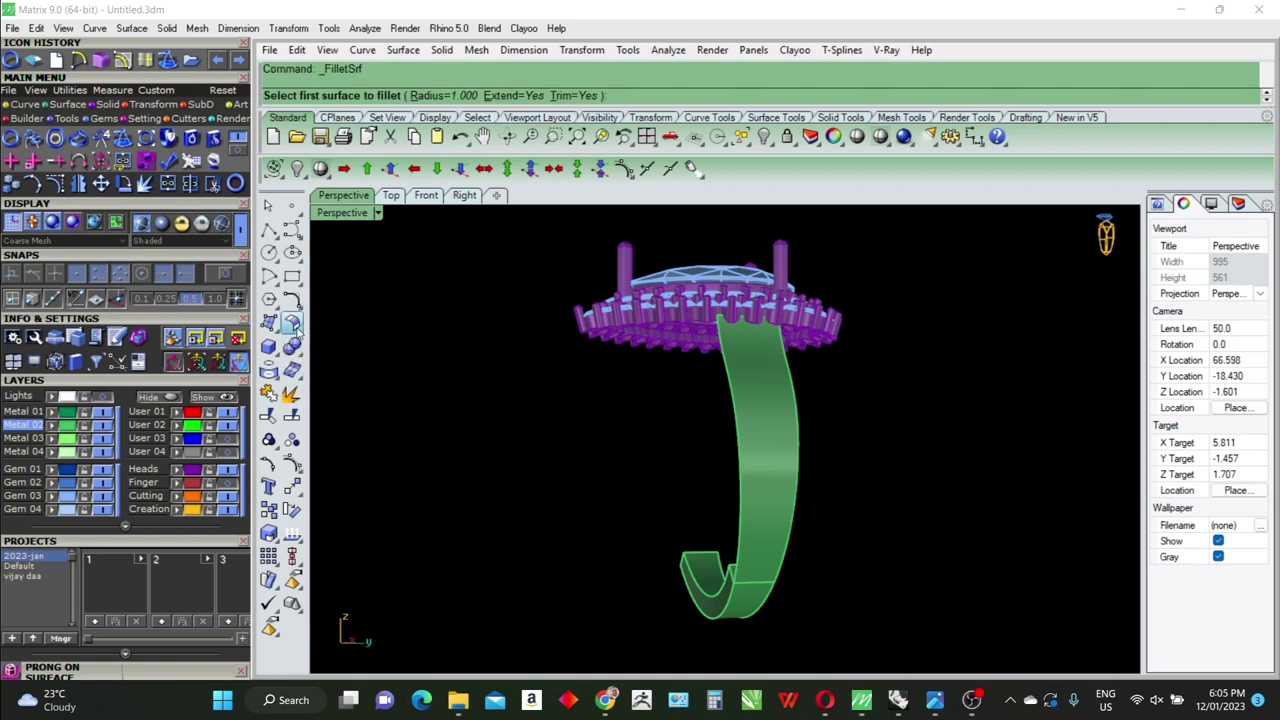
left_click(297, 330)
left_click(340, 331)
scroll(716, 556, "up", 3)
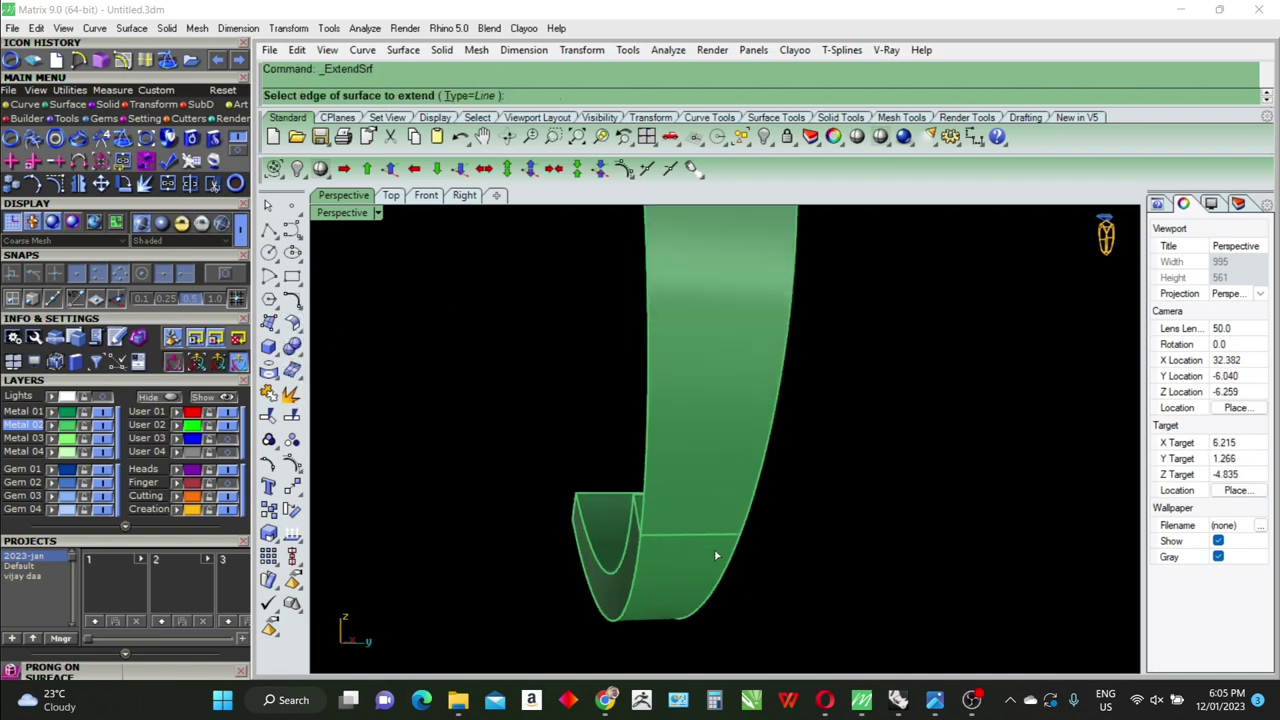
left_click(695, 536)
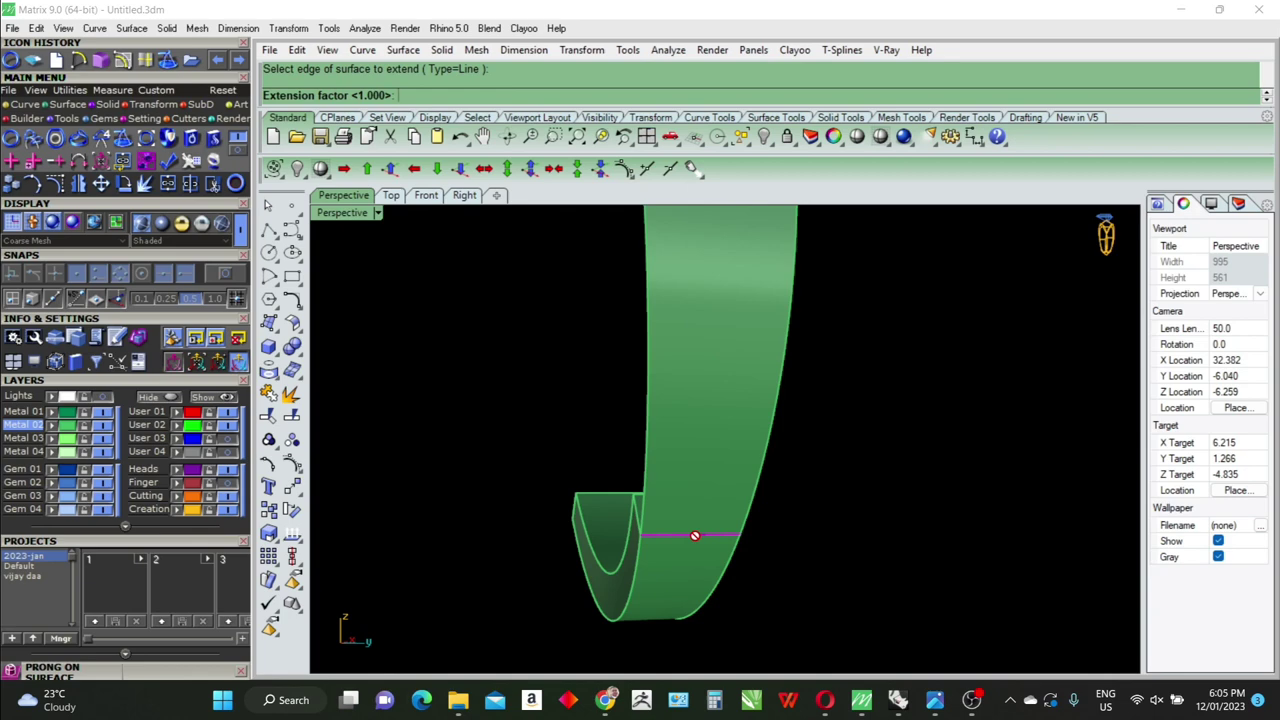
type("1")
key("Return")
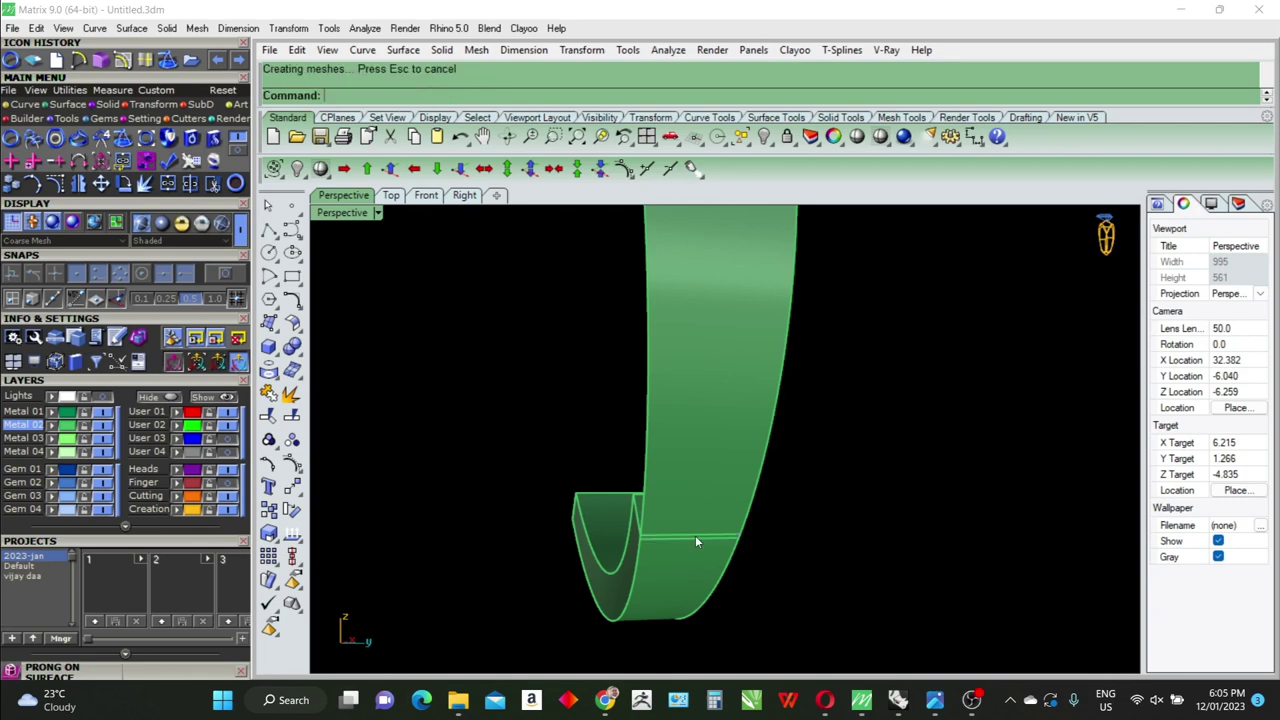
Offset the shank band 1.5 into a solid with OffsetSrf
mouse_move(695, 535)
right_mouse_down()
mouse_move(778, 523)
mouse_move(736, 506)
right_mouse_up()
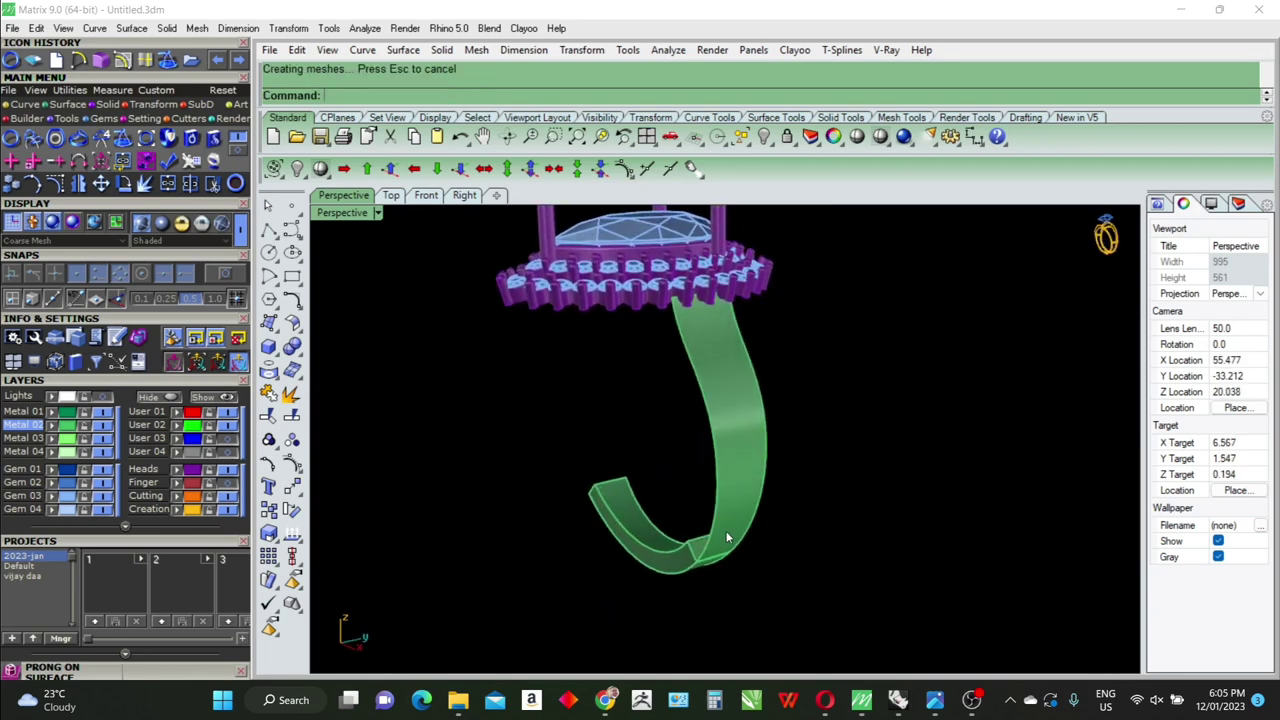
scroll(735, 511, "up", 3)
left_click(728, 528)
type("offsetsrf")
key("Return")
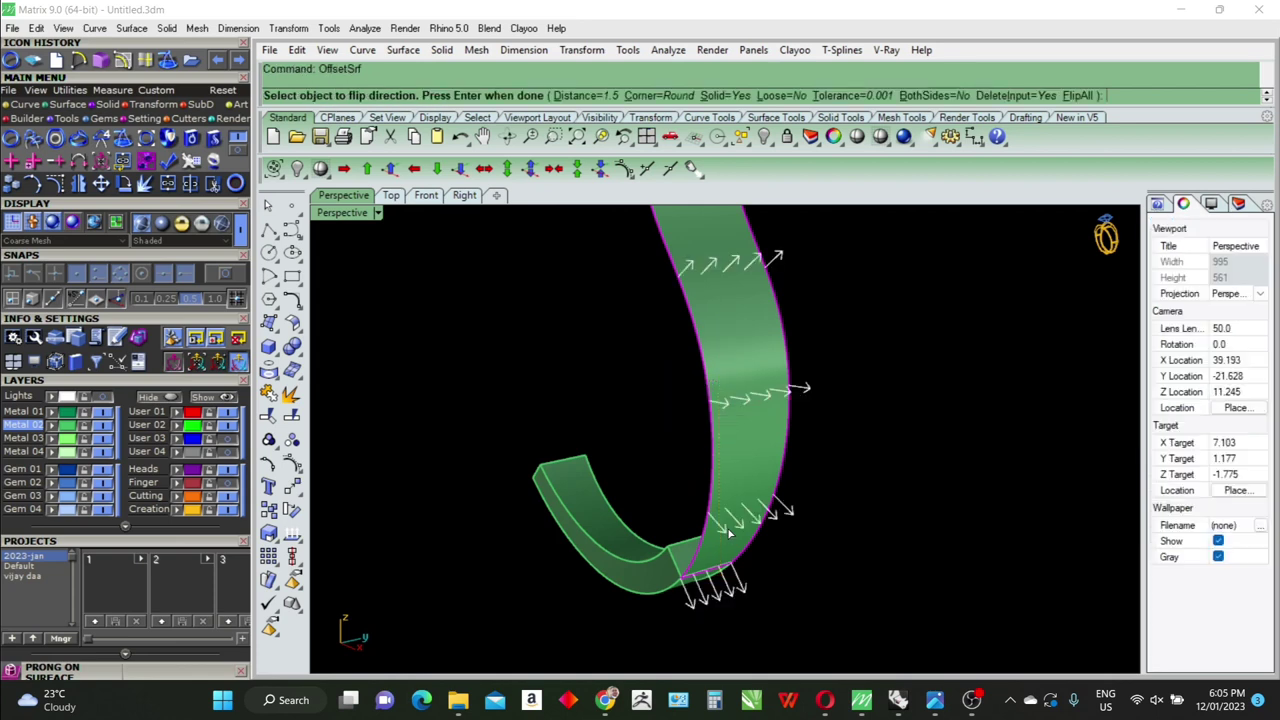
key("Return")
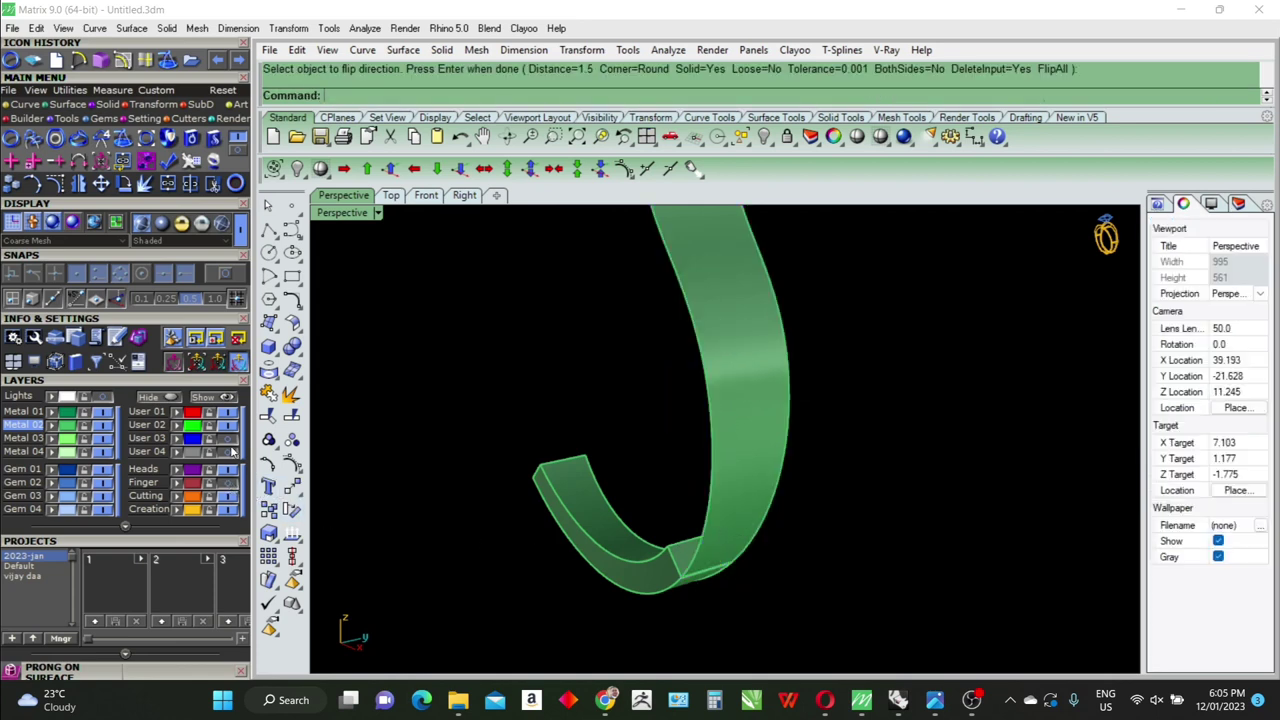
Show the rest of the ring and duplicate one shank edge as a curve
left_click(229, 453)
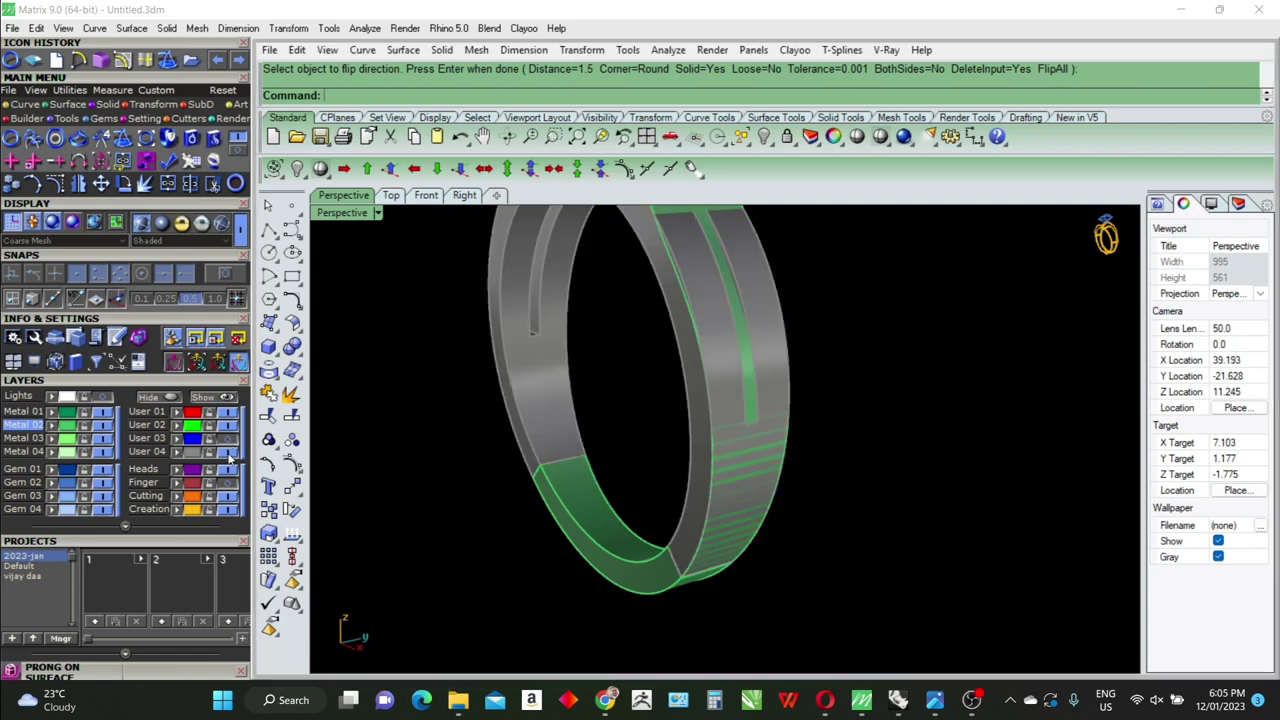
right_click_drag(398, 460, 760, 428)
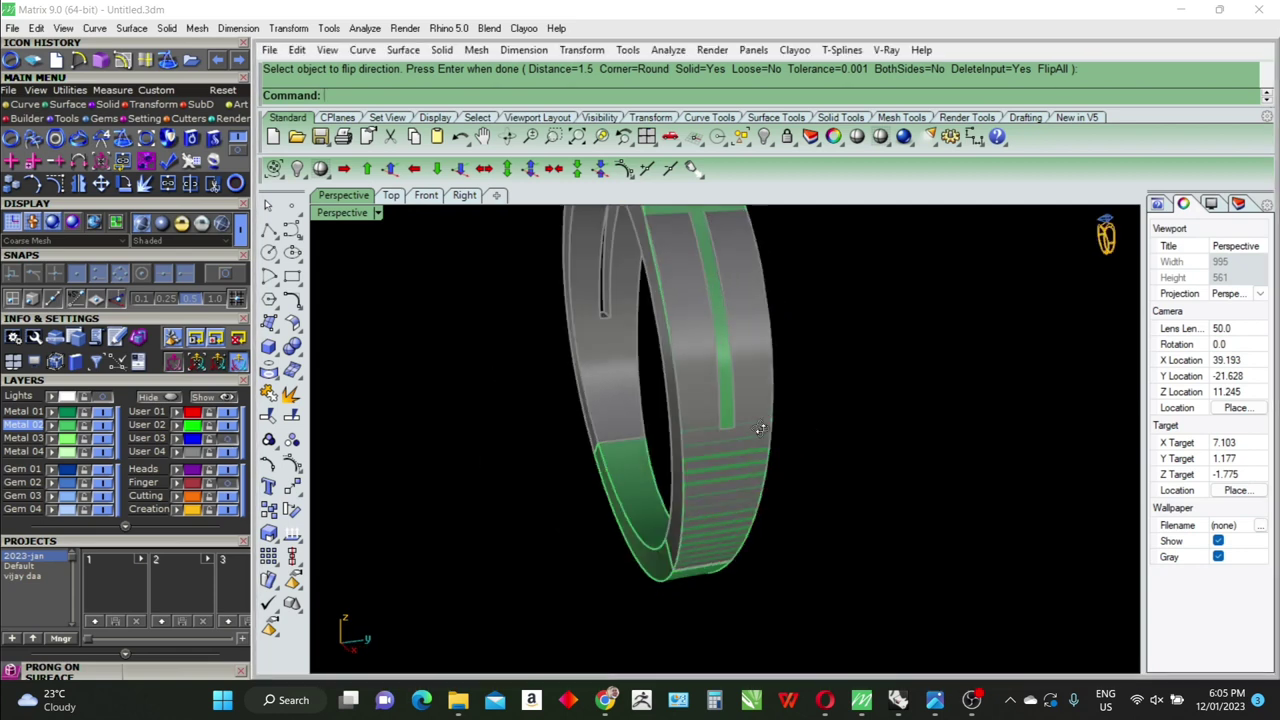
type("upEdge")
key("Return")
left_click(735, 368)
key("Return")
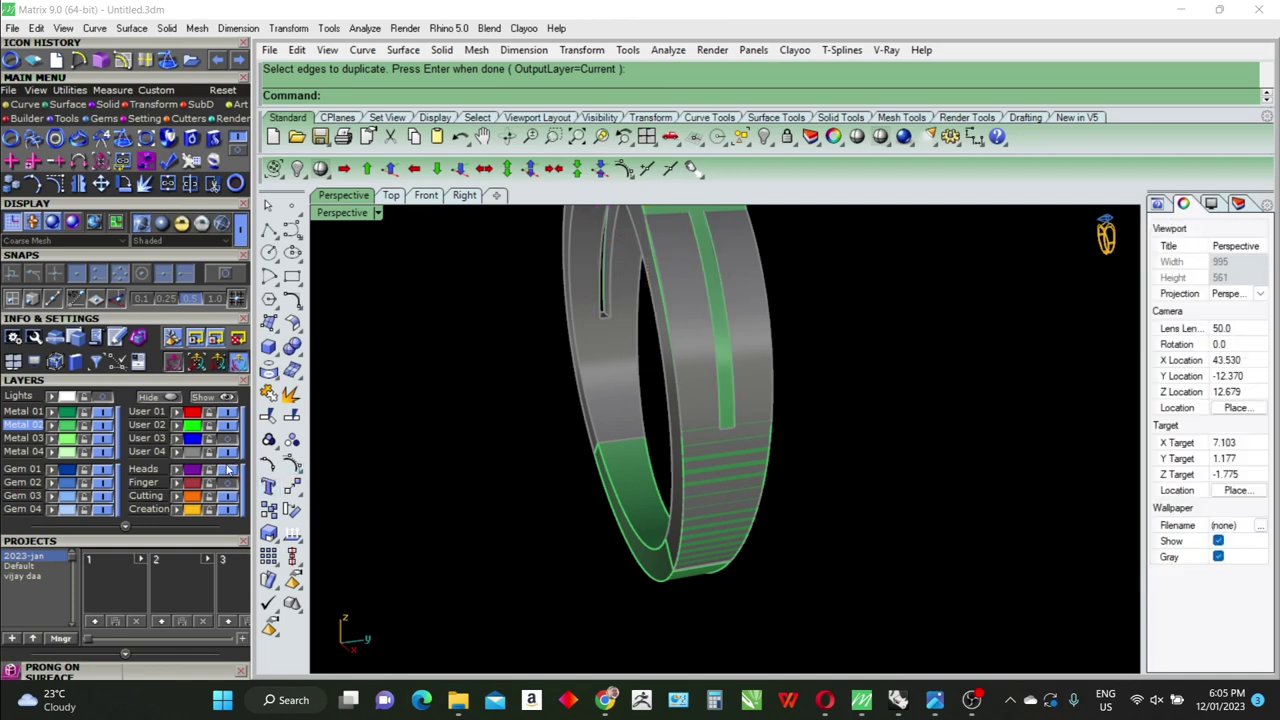
Hide the grey ring body, select its edge curves and draw a line on the band
right_click_drag(771, 509, 720, 495)
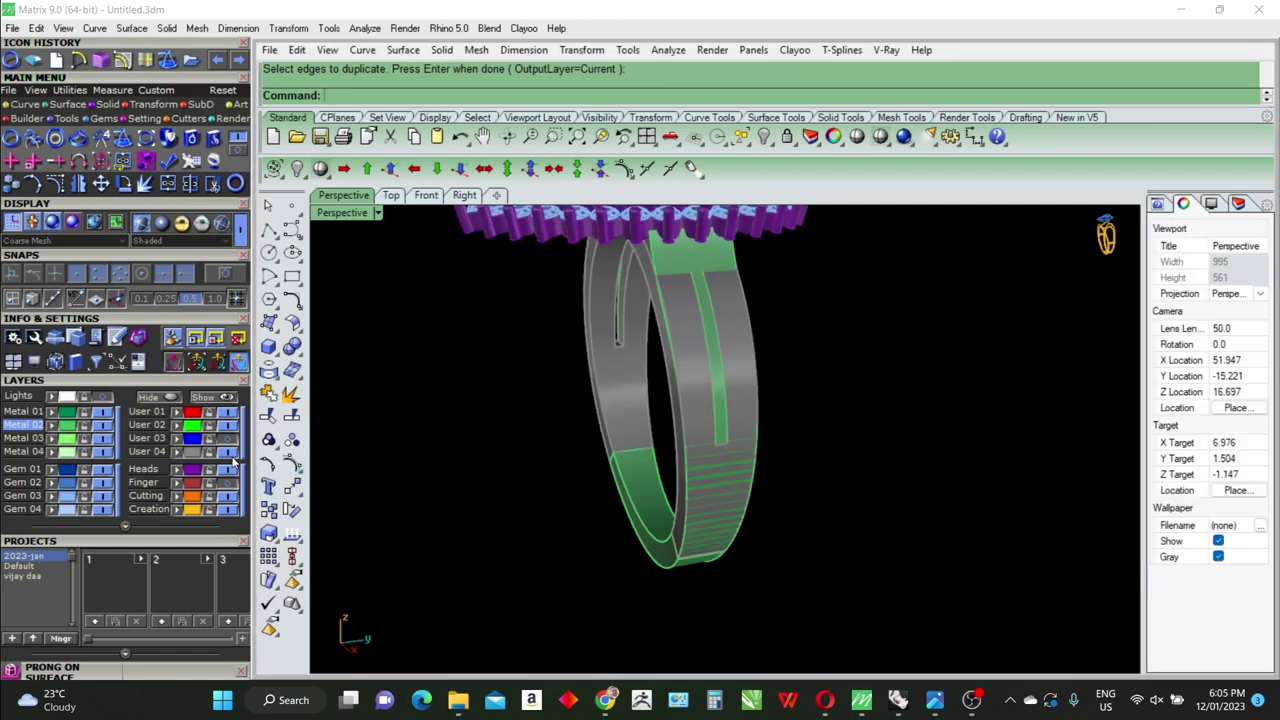
left_click(233, 461)
scroll(693, 368, "up", 2)
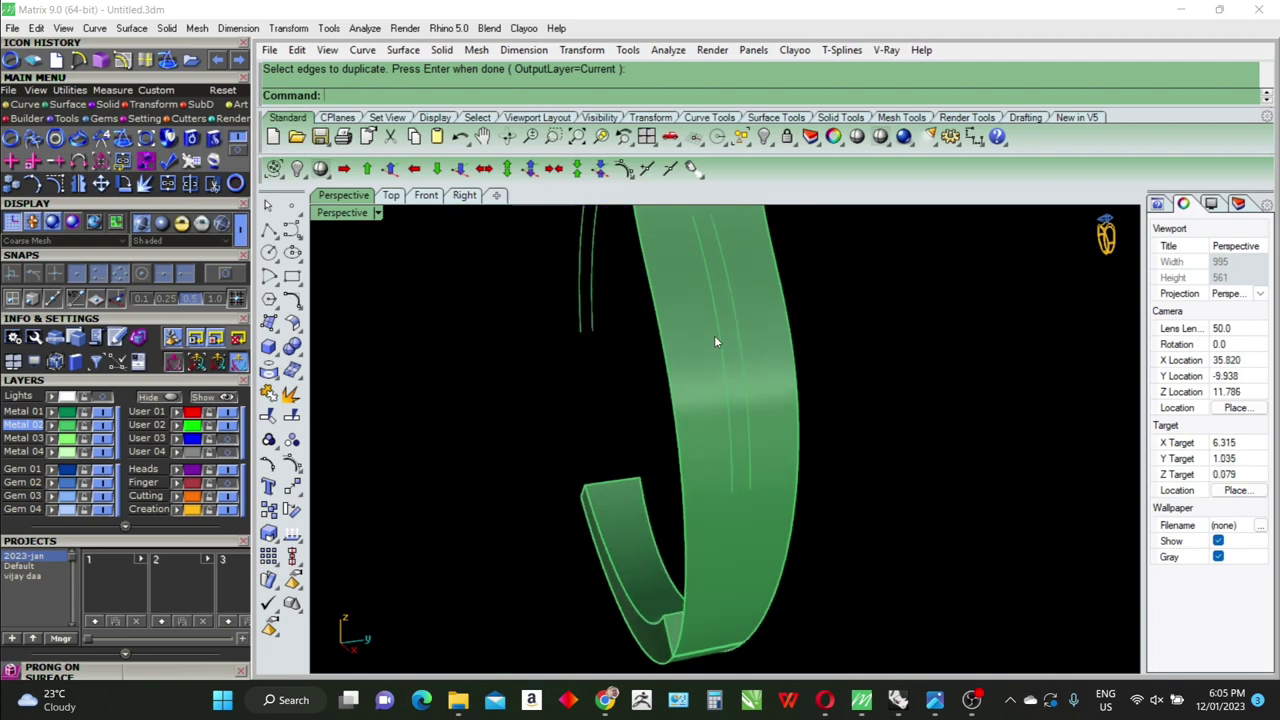
left_click(716, 337)
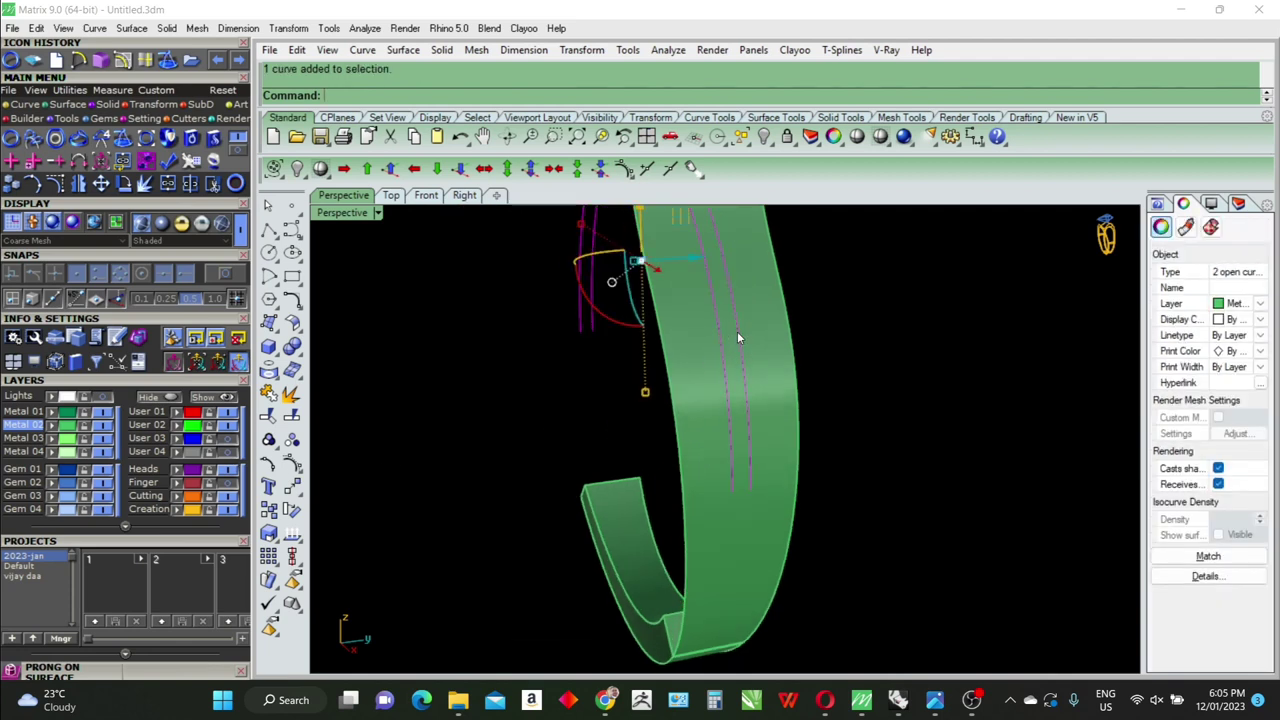
type("line")
key("Return")
left_click(732, 493)
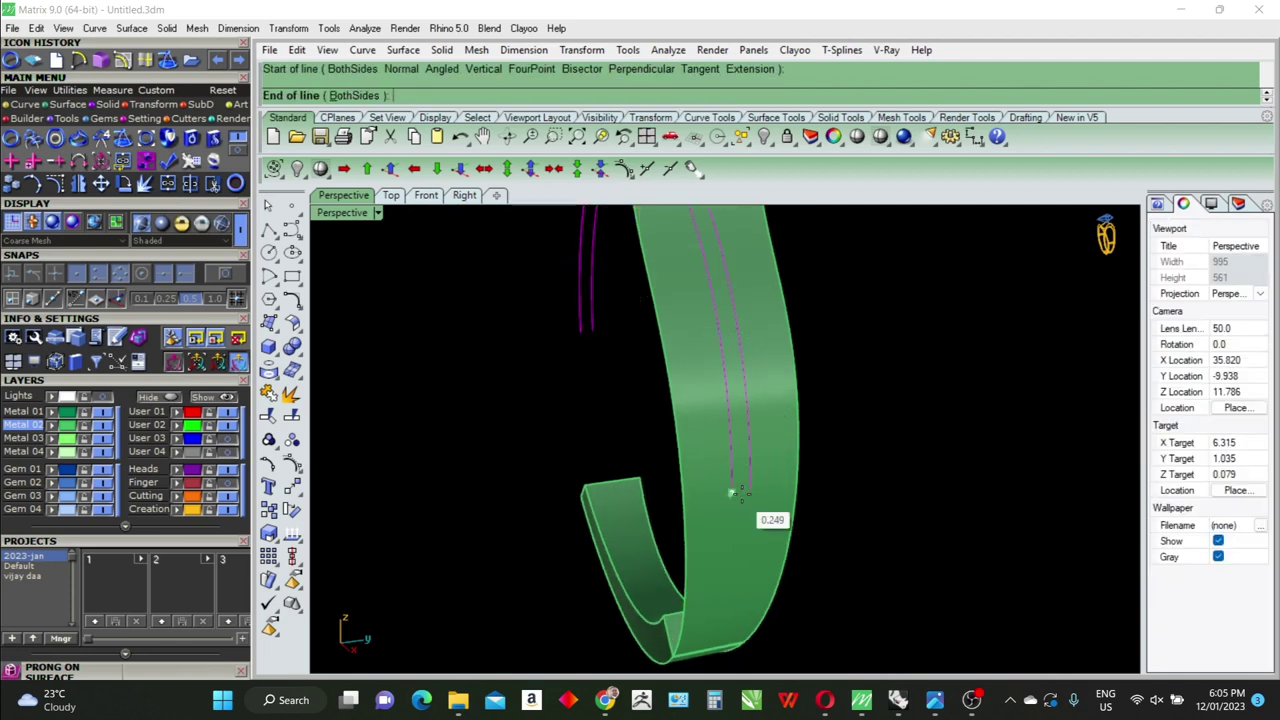
key("Escape")
Pull the curves onto the green band surface
scroll(747, 536, "down", 2)
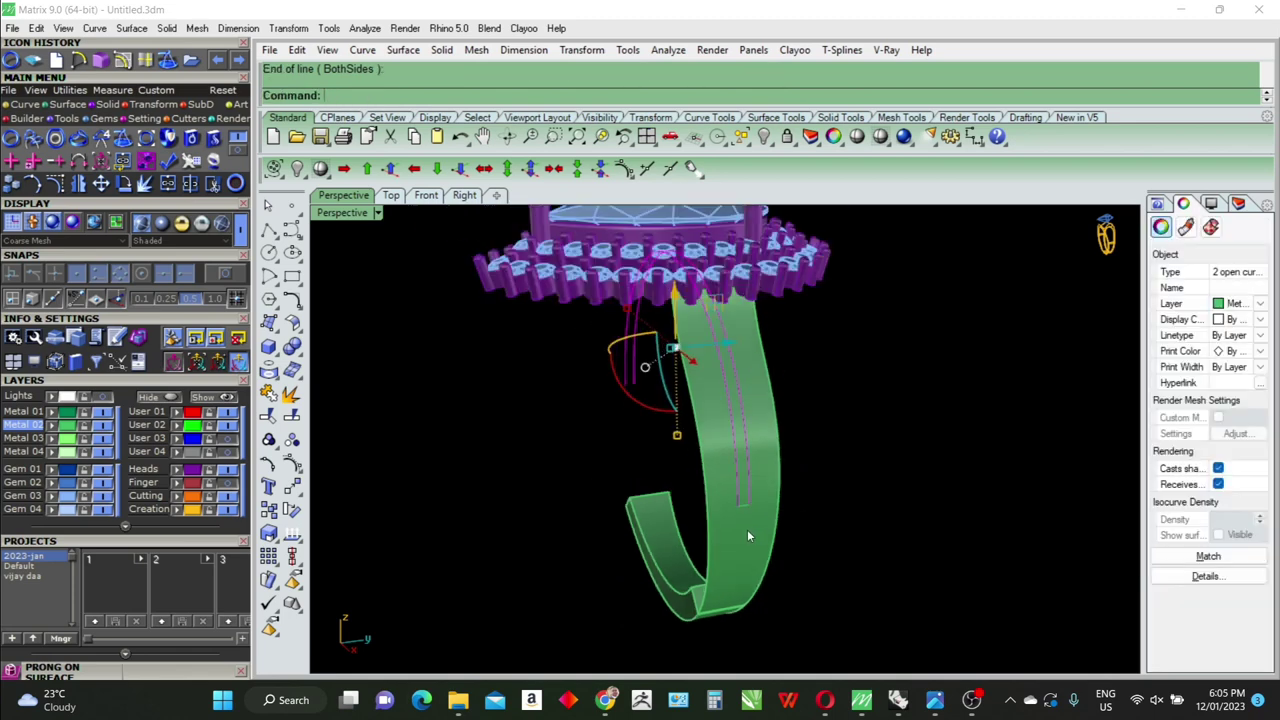
mouse_move(748, 526)
right_mouse_down()
mouse_move(878, 506)
mouse_move(840, 512)
right_mouse_up()
left_click(778, 530)
type("Pu")
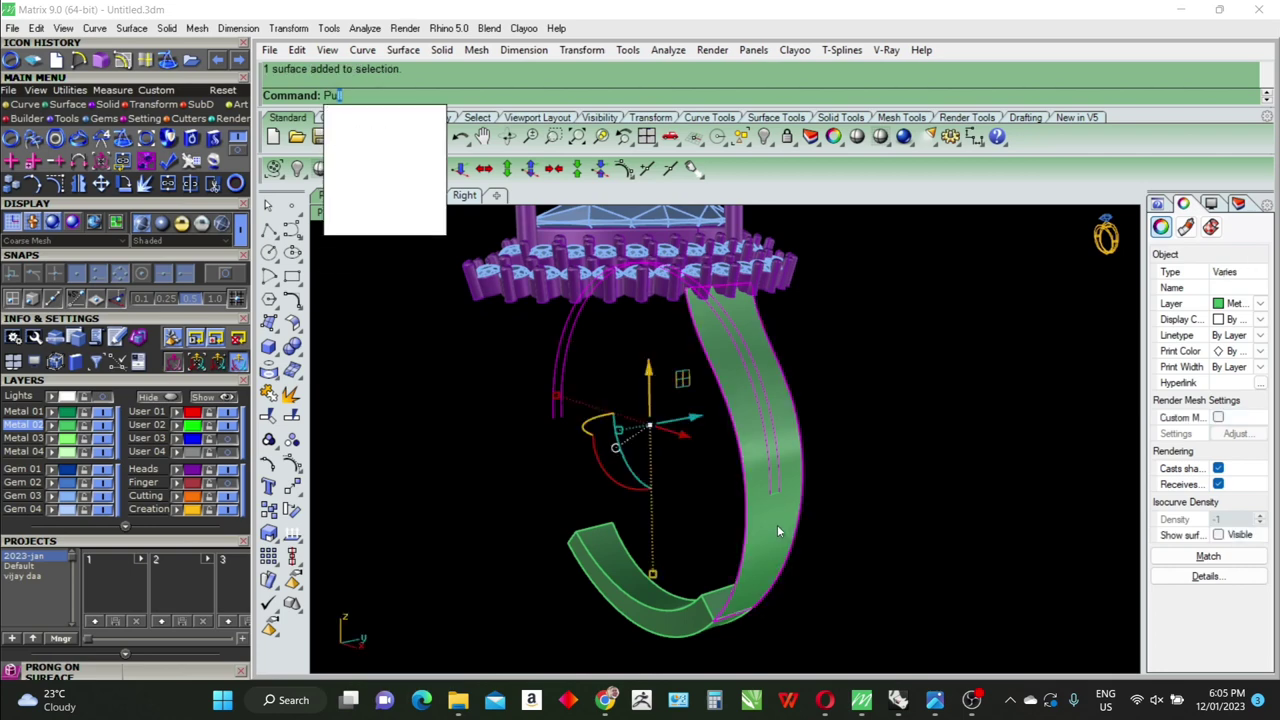
key("Return")
key("Escape")
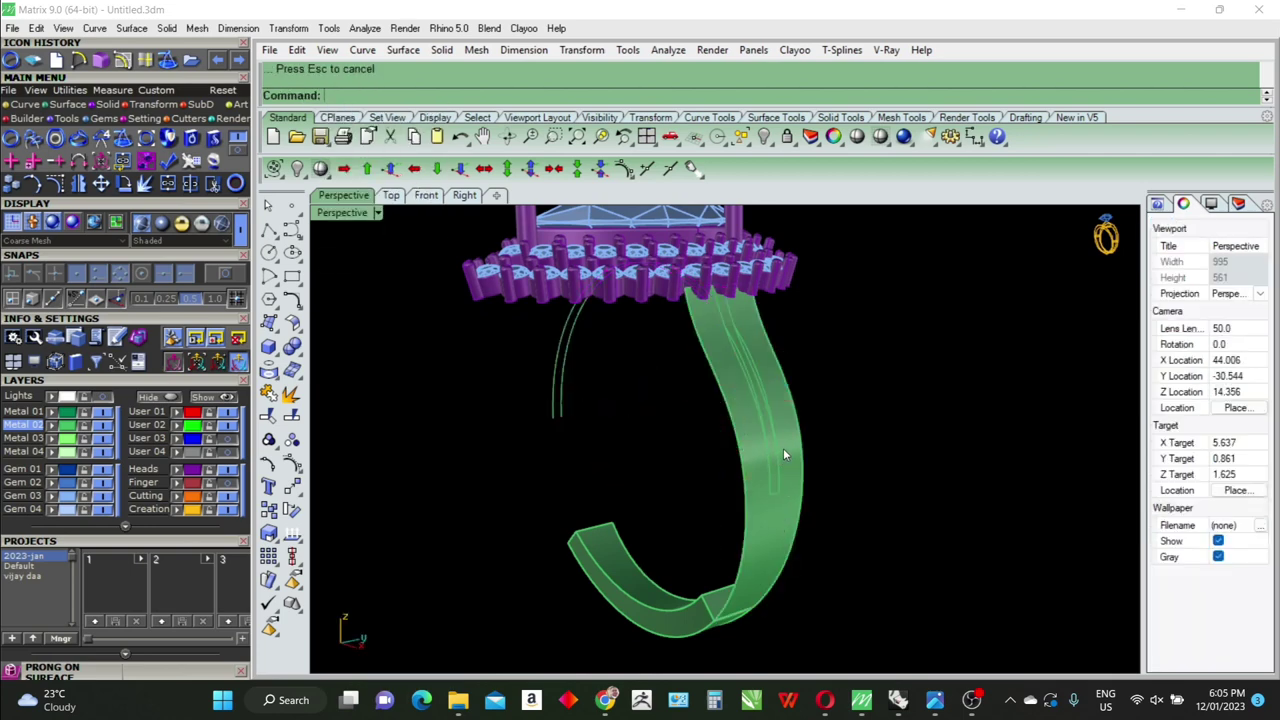
Split the band with the pulled curves to cut out the narrow slot strip
left_click(780, 448)
type("split")
key("Return")
left_click(727, 312)
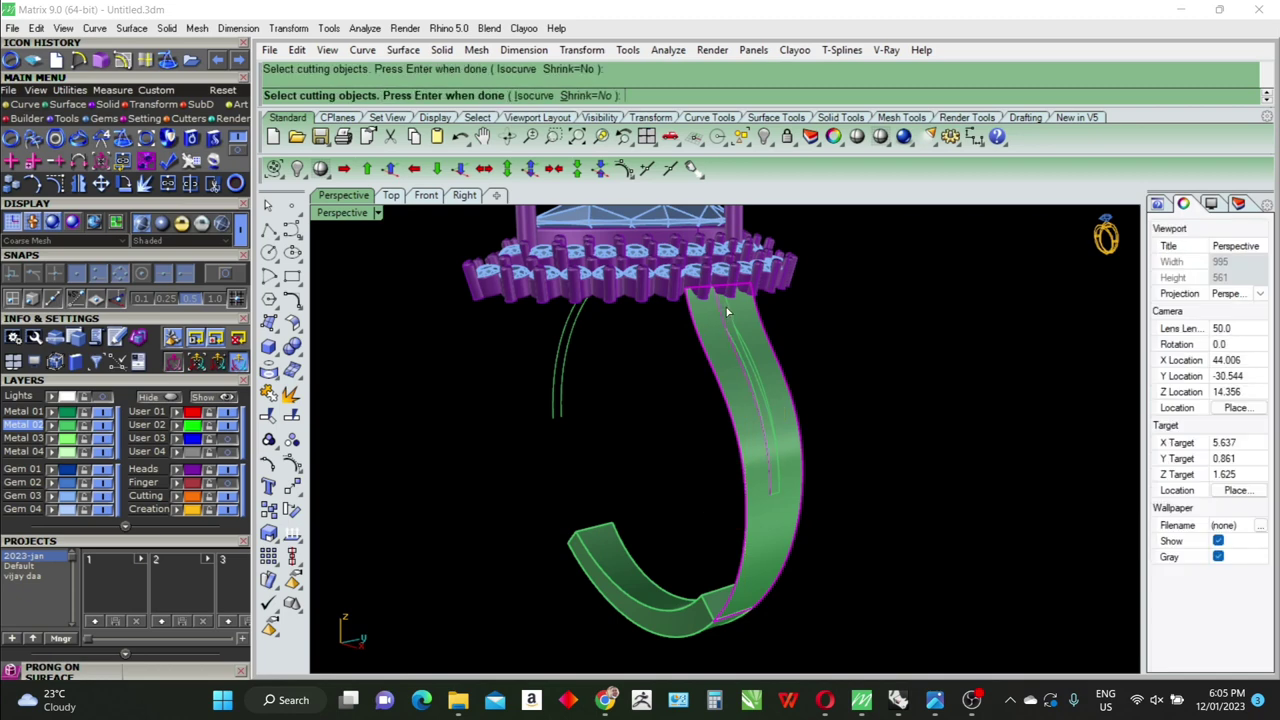
scroll(781, 500, "up", 2)
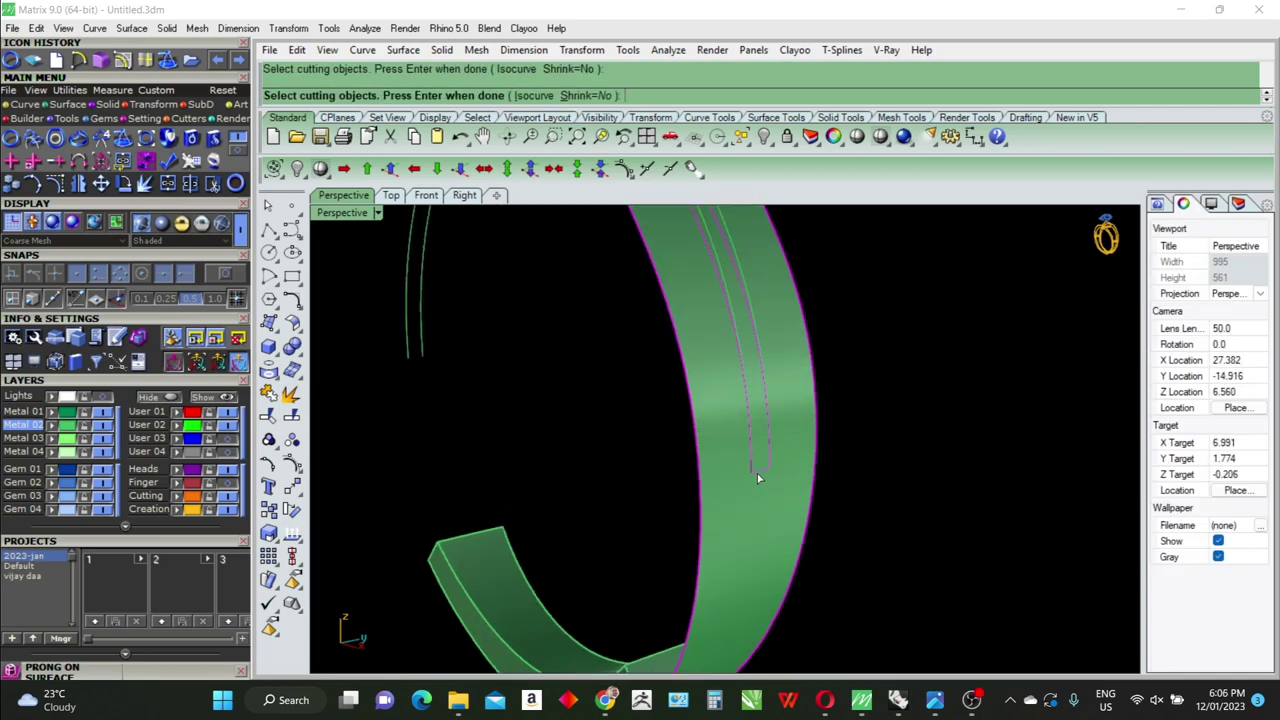
key("Return")
left_click(774, 512, "ctrl")
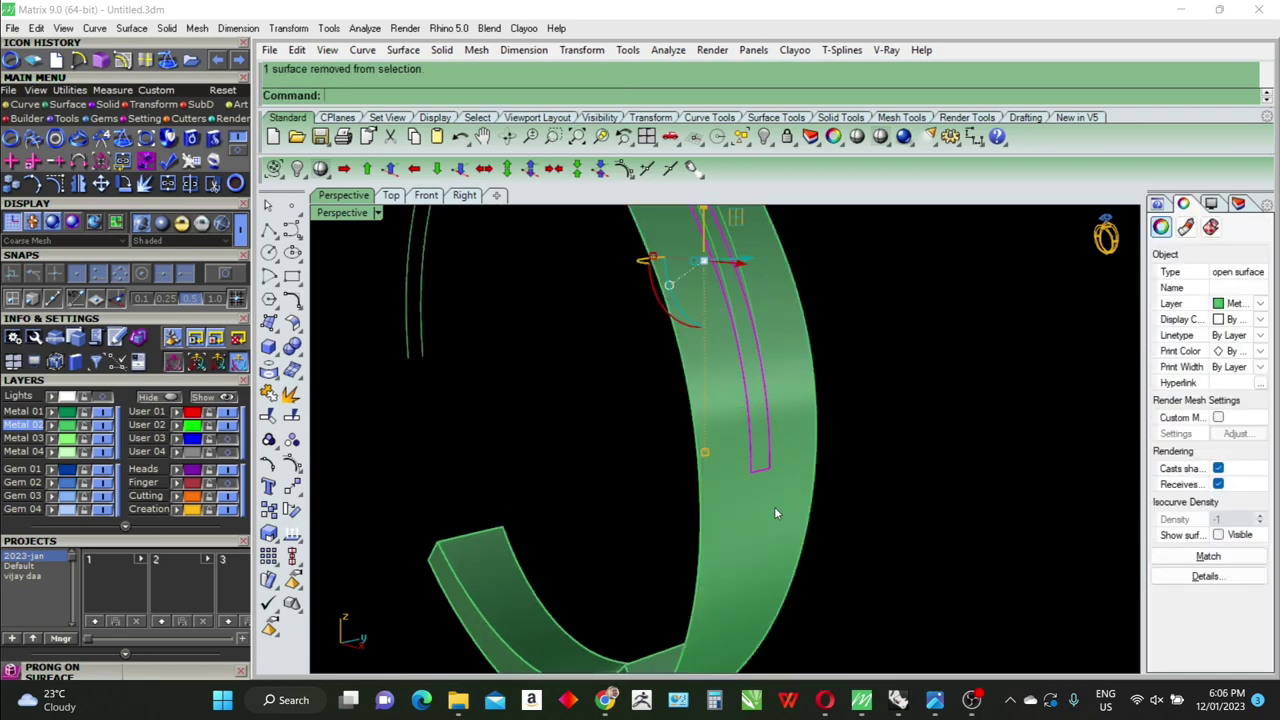
scroll(774, 512, "down", 3)
left_click(774, 512)
type("O")
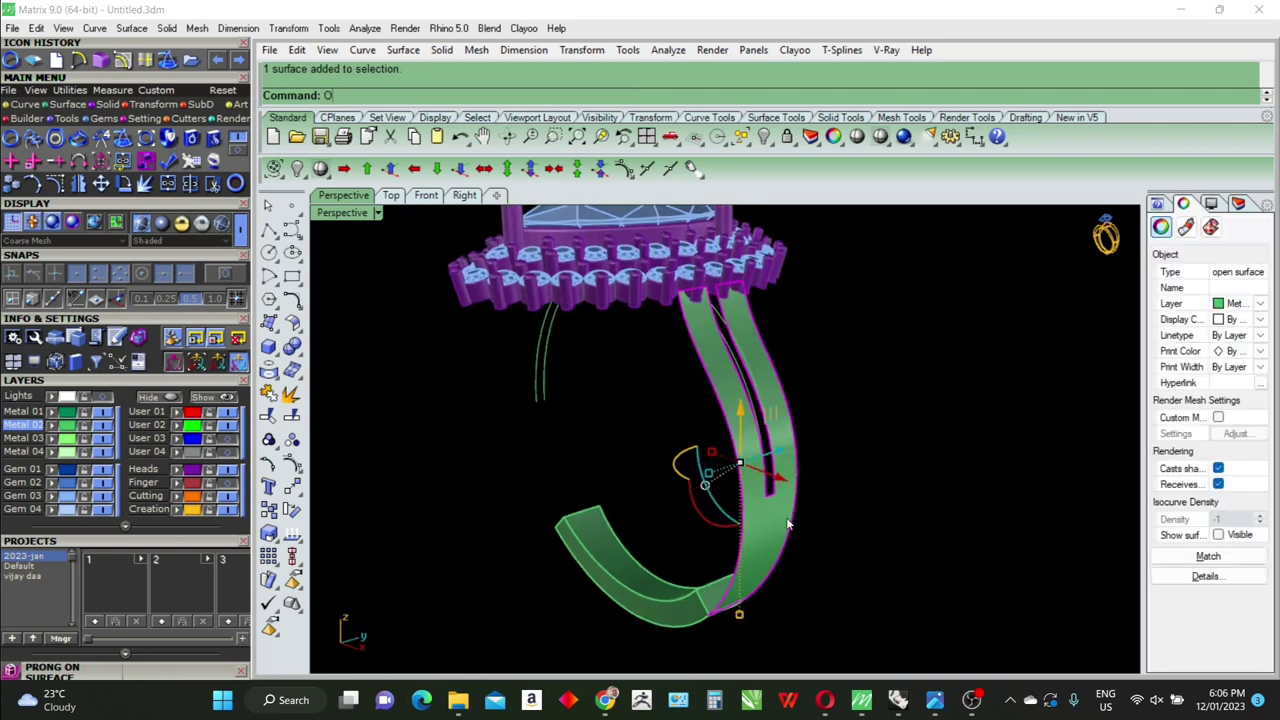
Thicken the slotted band into a solid with flipped OffsetSrf and delete the leftover curve
type("ffsetSrf")
key("Return")
type("f")
key("Return")
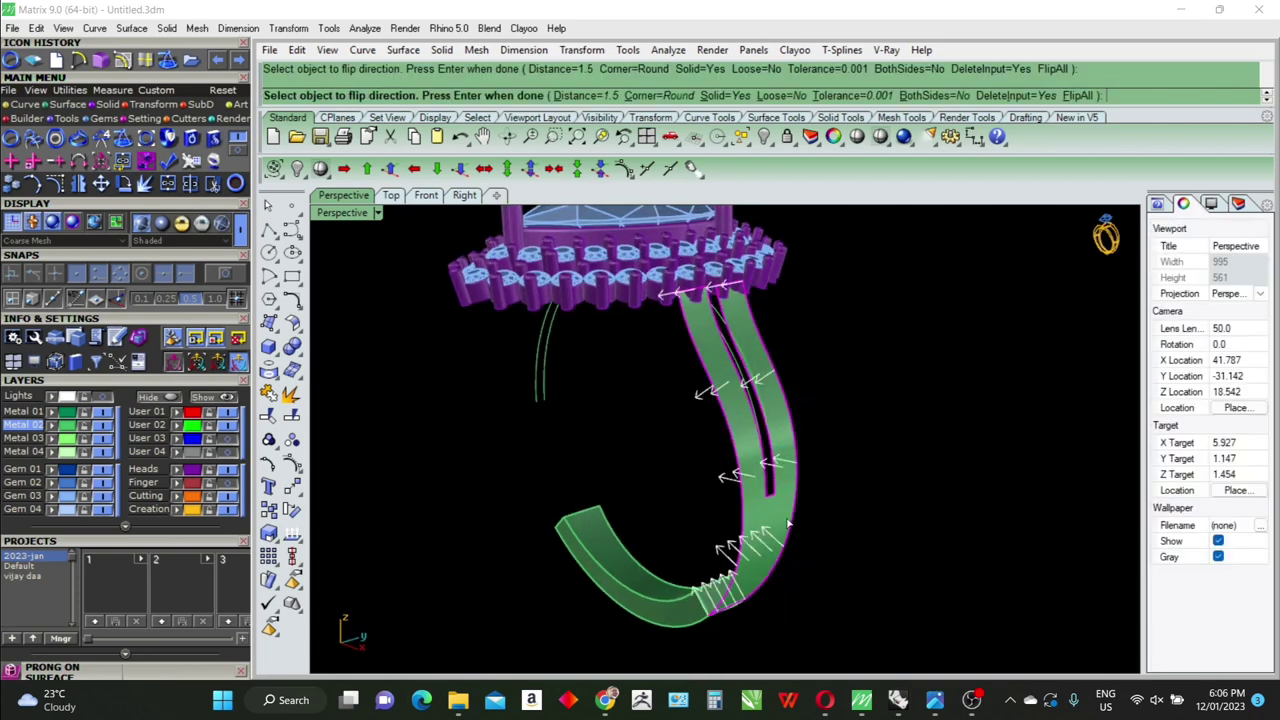
key("Return")
scroll(694, 601, "up", 3)
scroll(699, 600, "up", 2)
scroll(705, 596, "down", 3)
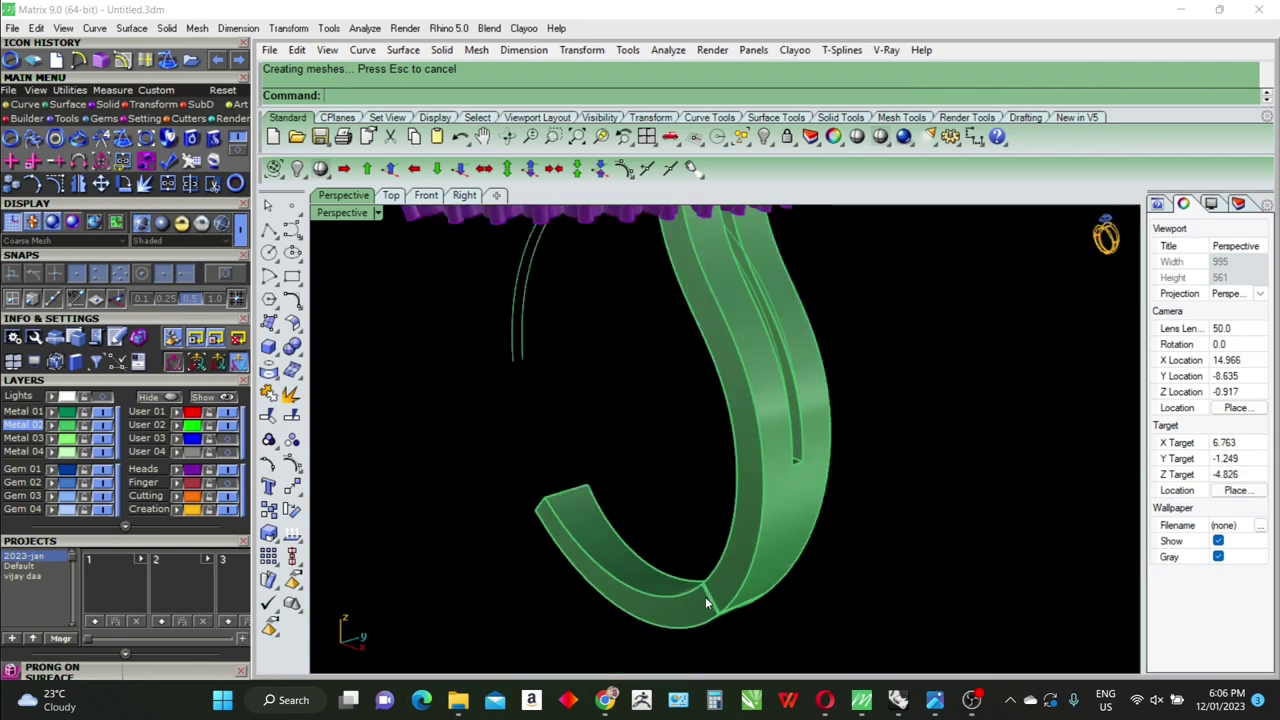
scroll(705, 596, "down", 3)
left_click(620, 480)
key("Delete")
Mirror the solid band as a copy about the origin to form the opposite shank
scroll(742, 560, "down", 1)
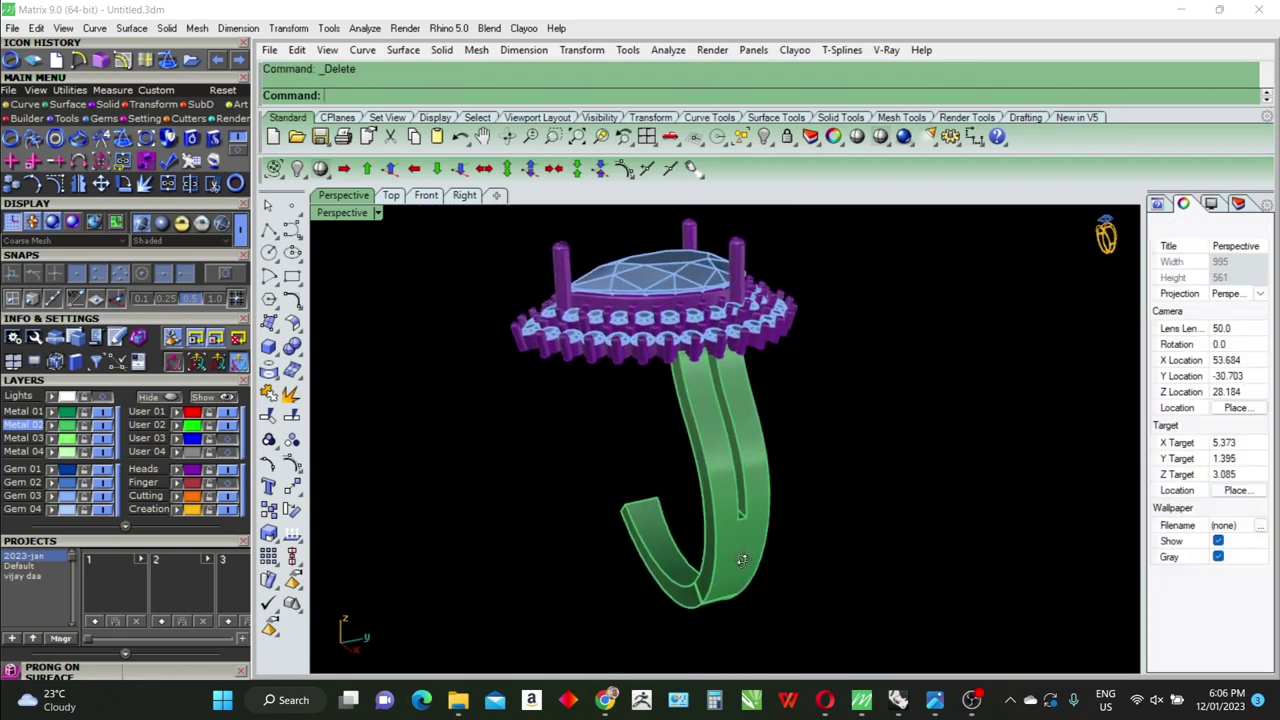
mouse_move(742, 560)
right_mouse_down()
mouse_move(671, 543)
mouse_move(677, 486)
mouse_move(852, 488)
mouse_move(905, 530)
right_mouse_up()
left_click(783, 563)
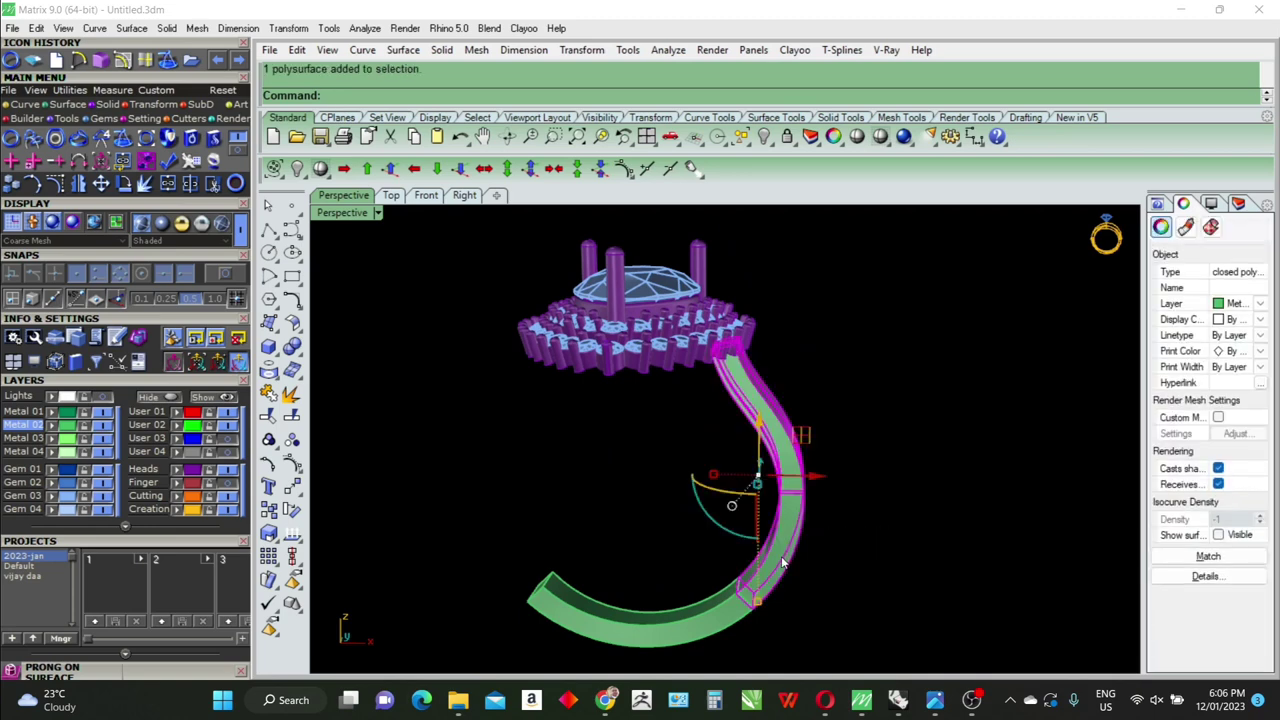
type("mirror")
key("Return")
type("0")
key("Return")
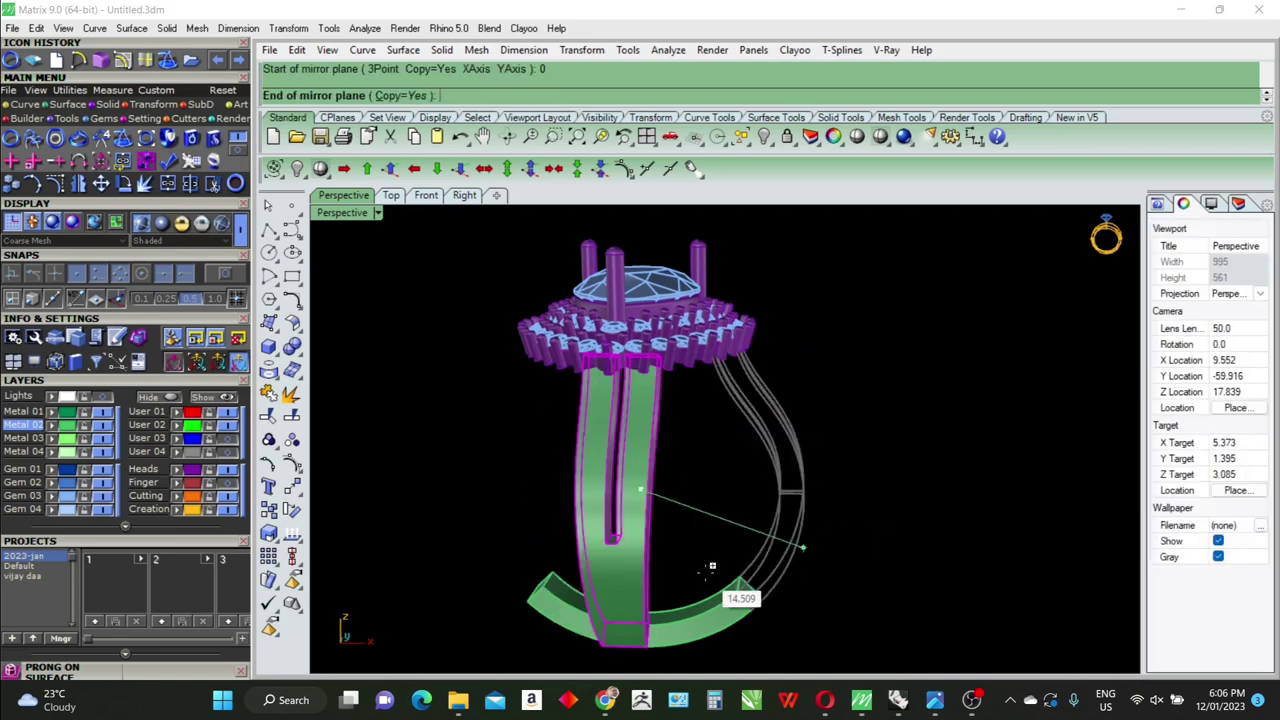
left_click(694, 576)
mouse_move(694, 576)
right_mouse_down()
mouse_move(843, 543)
mouse_move(871, 471)
mouse_move(894, 486)
right_mouse_up()
scroll(785, 382, "up", 5)
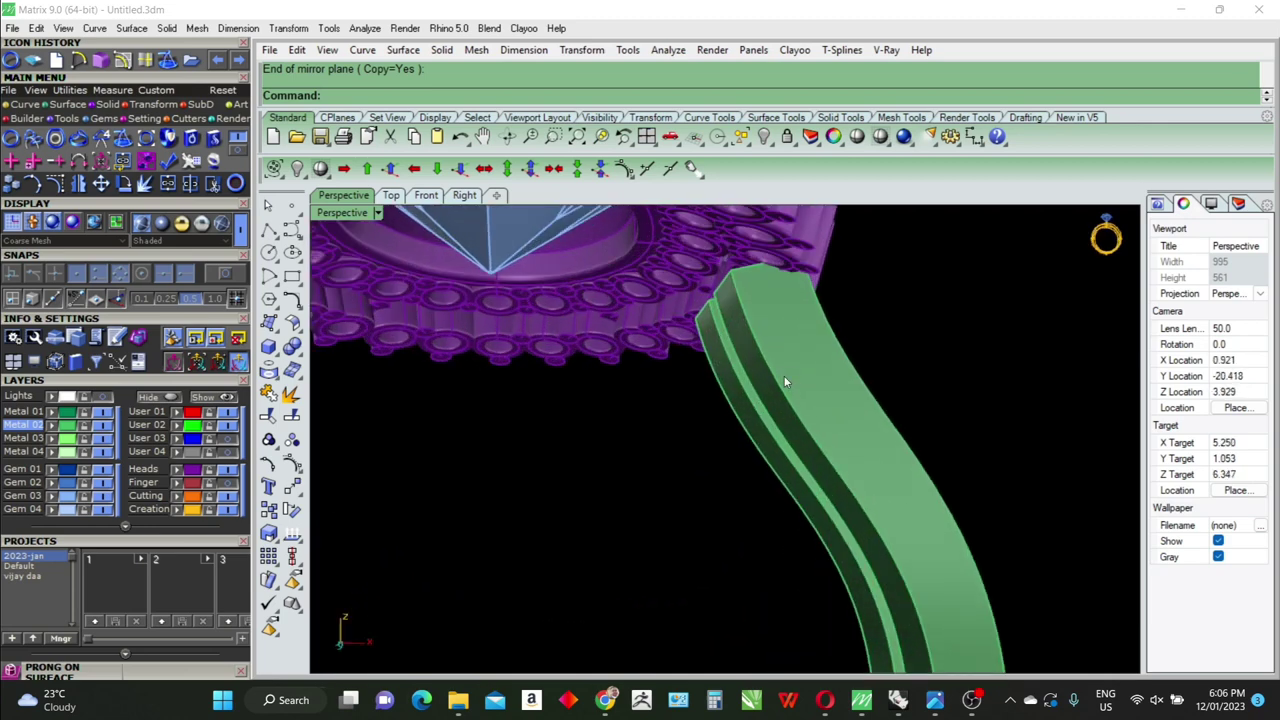
mouse_move(785, 382)
right_mouse_down()
mouse_move(837, 391)
mouse_move(720, 400)
mouse_move(651, 370)
mouse_move(673, 412)
mouse_move(846, 349)
mouse_move(835, 500)
right_mouse_up()
scroll(809, 372, "down", 5)
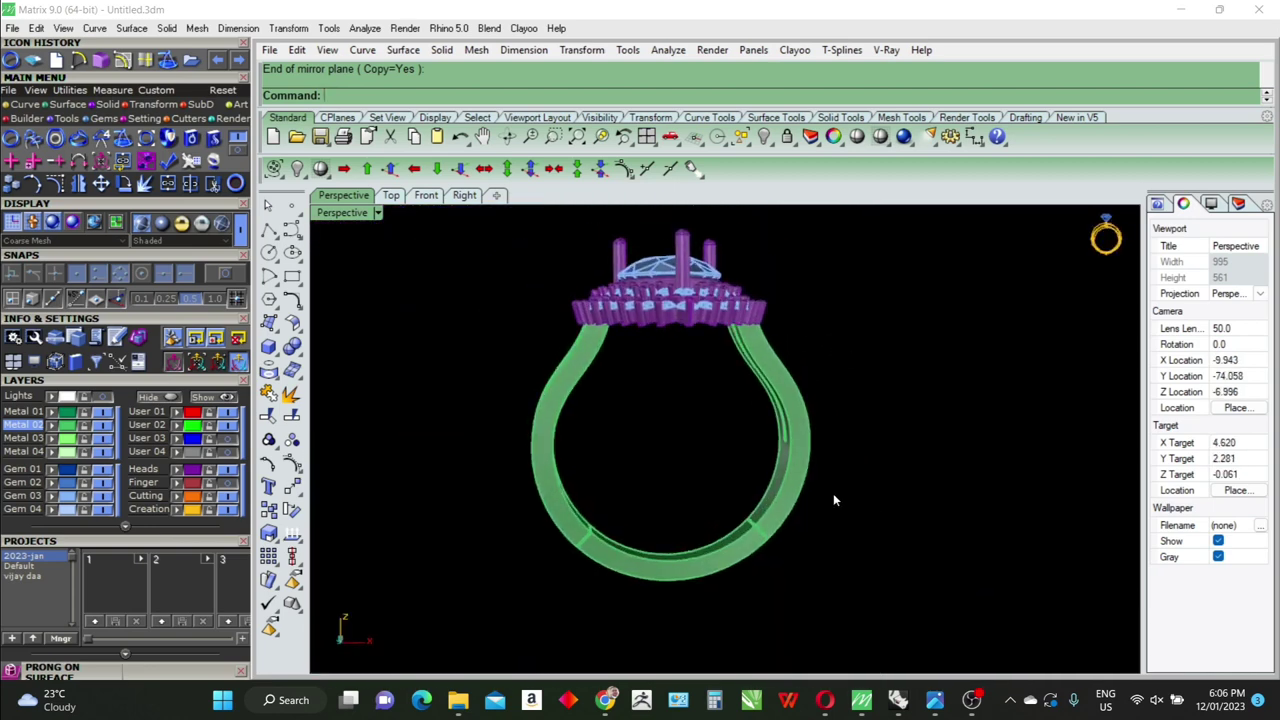
scroll(791, 500, "up", 5)
type("ES")
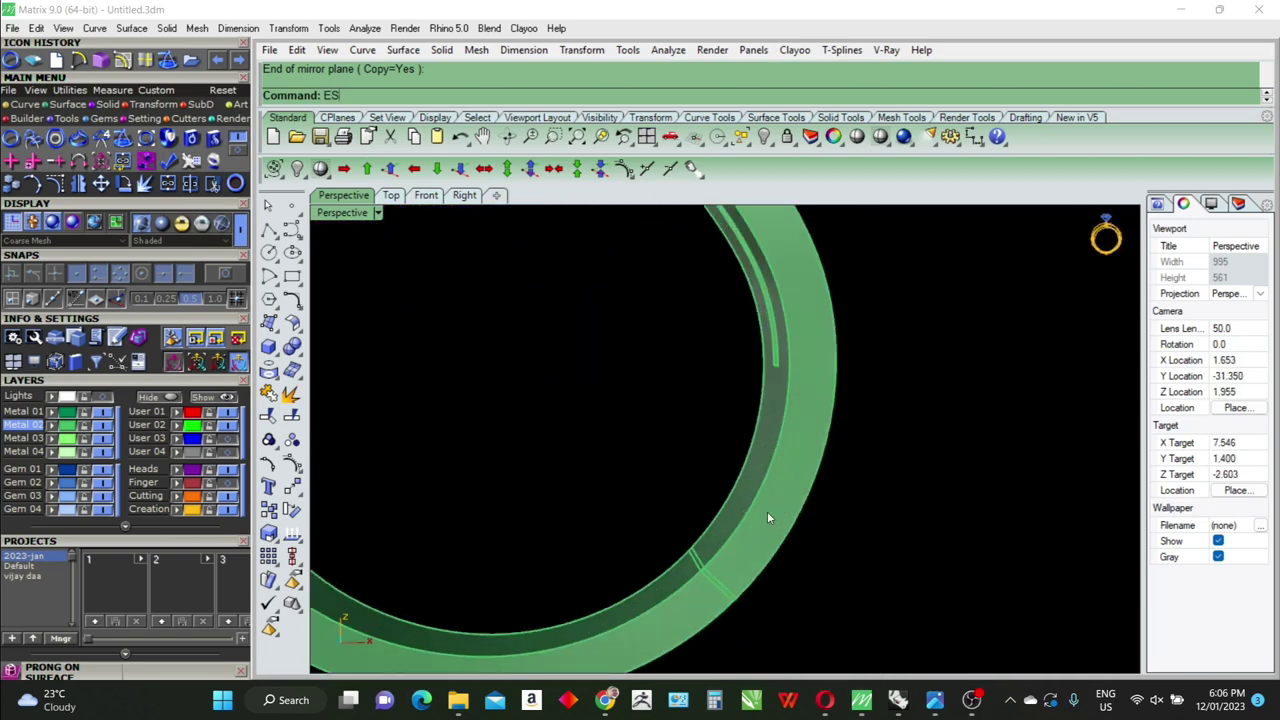
Extract a face from the band and delete the extracted face
key("Return")
mouse_move(783, 517)
right_mouse_down()
mouse_move(730, 497)
mouse_move(716, 511)
right_mouse_up()
left_click(735, 497)
key("Return")
left_click(716, 511, "ctrl+shift")
key("Delete")
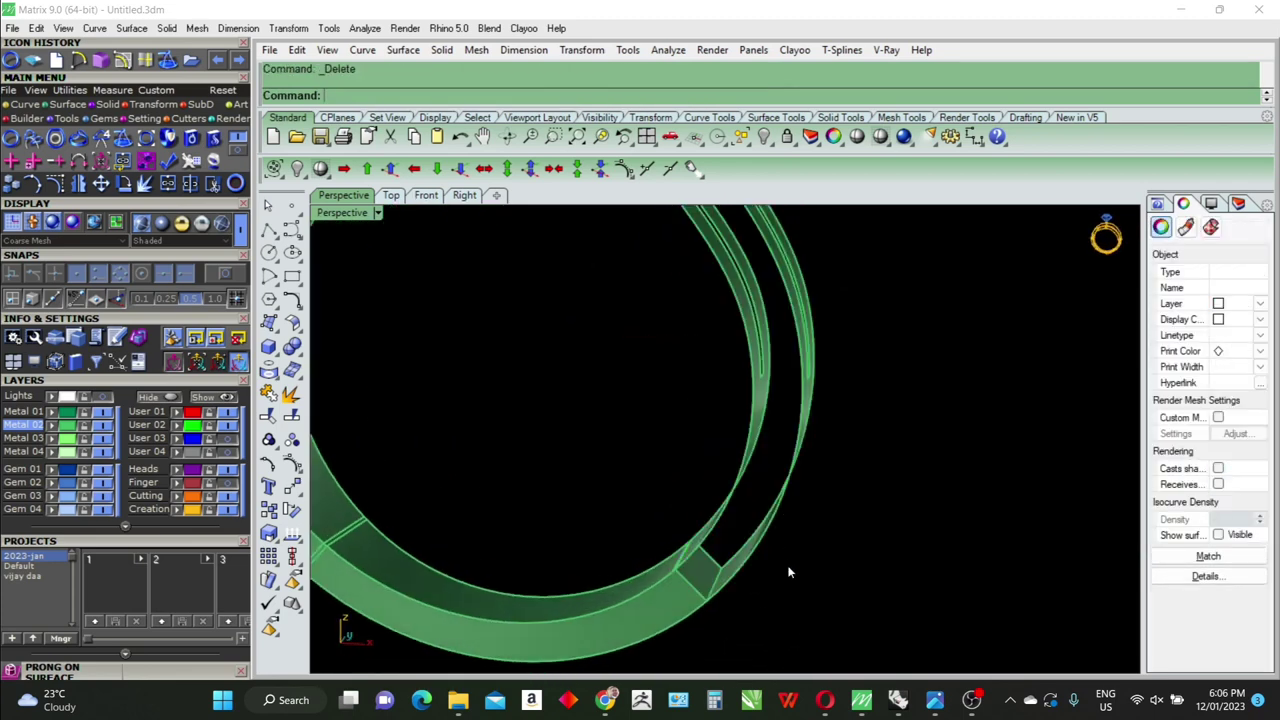
Extend the top edges of the middle and left shank strips upward toward the head
scroll(789, 572, "down", 5)
scroll(727, 418, "up", 3)
scroll(727, 418, "up", 3)
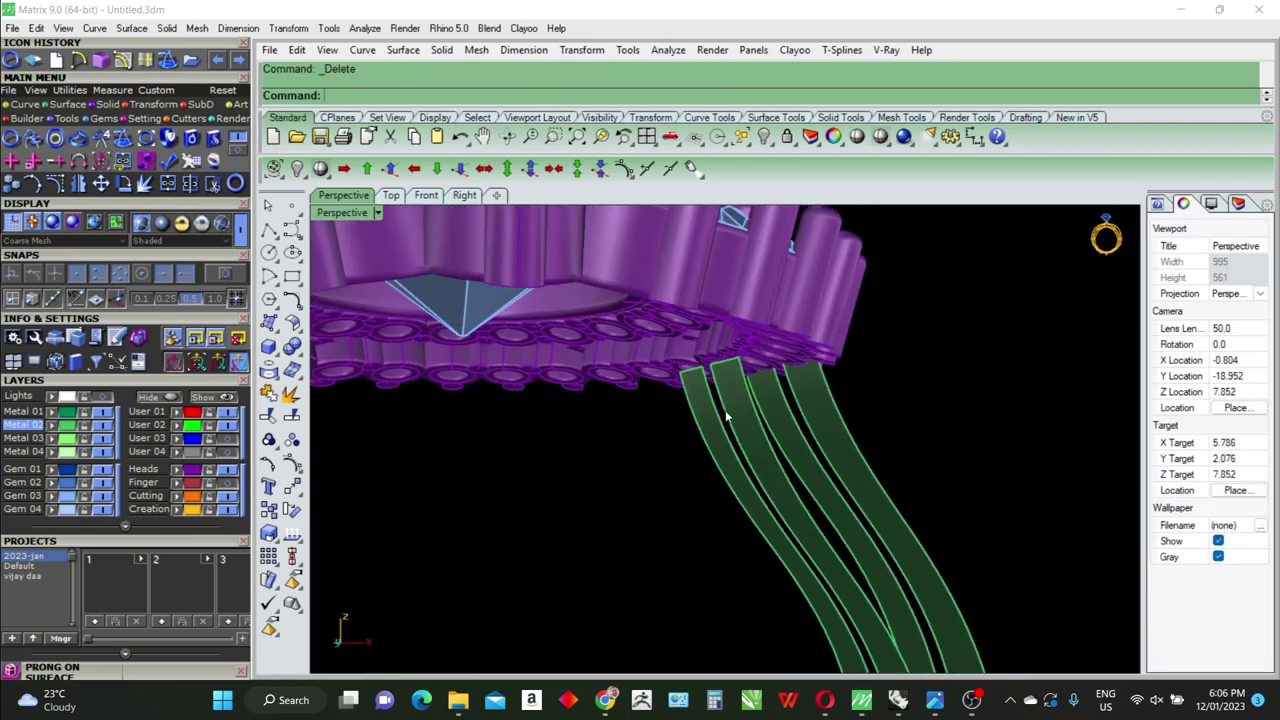
right_click_drag(727, 418, 740, 408)
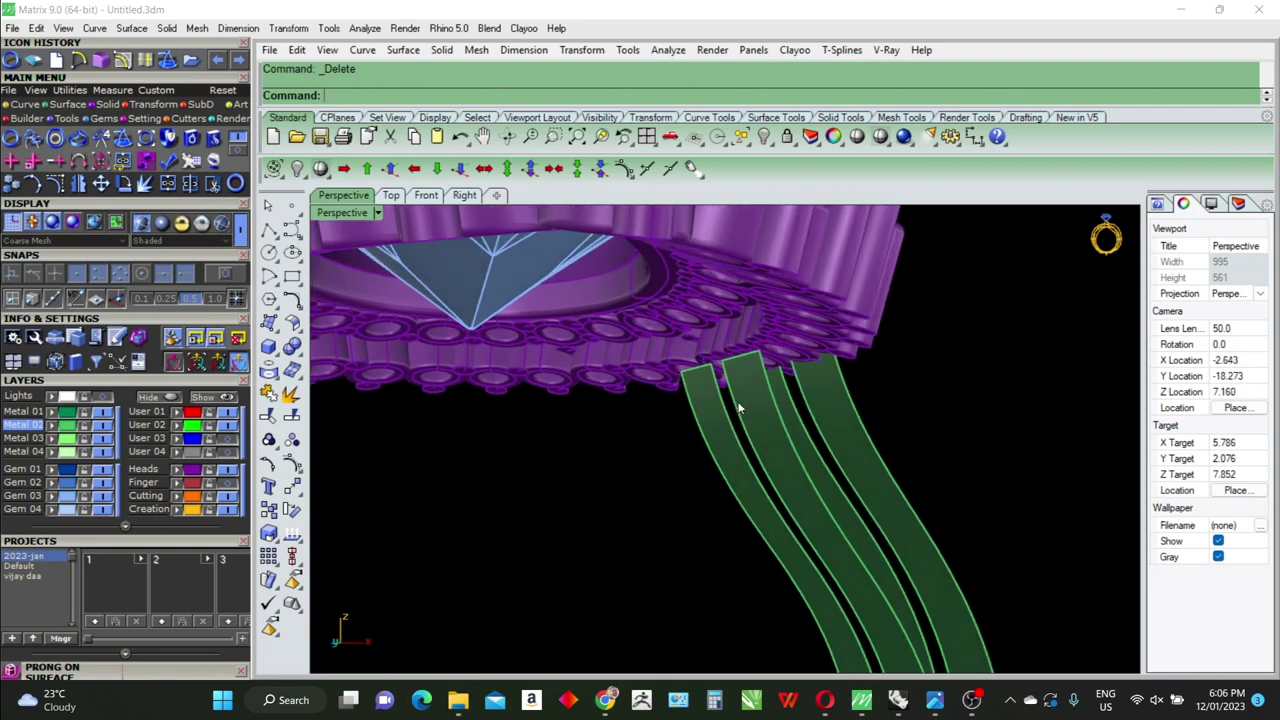
left_click(299, 331)
left_click(340, 331)
mouse_move(700, 420)
right_mouse_down()
mouse_move(823, 409)
mouse_move(775, 349)
right_mouse_up()
left_click(753, 350)
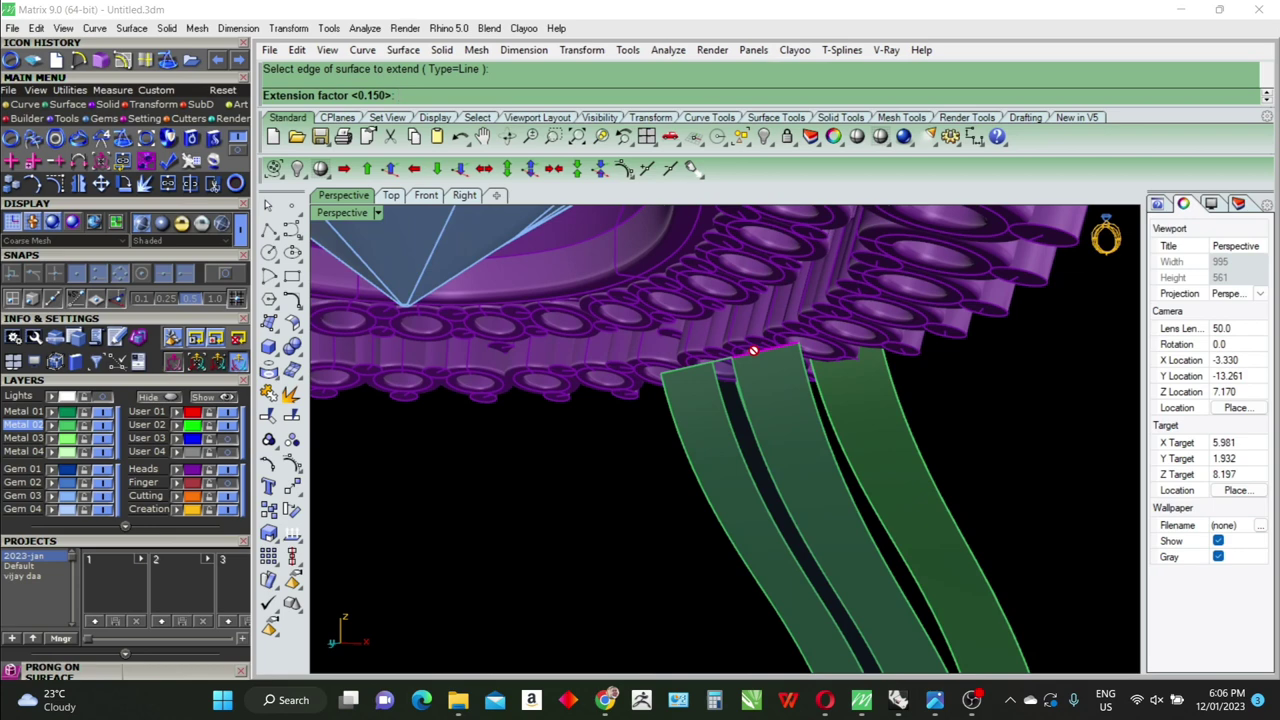
key("Return")
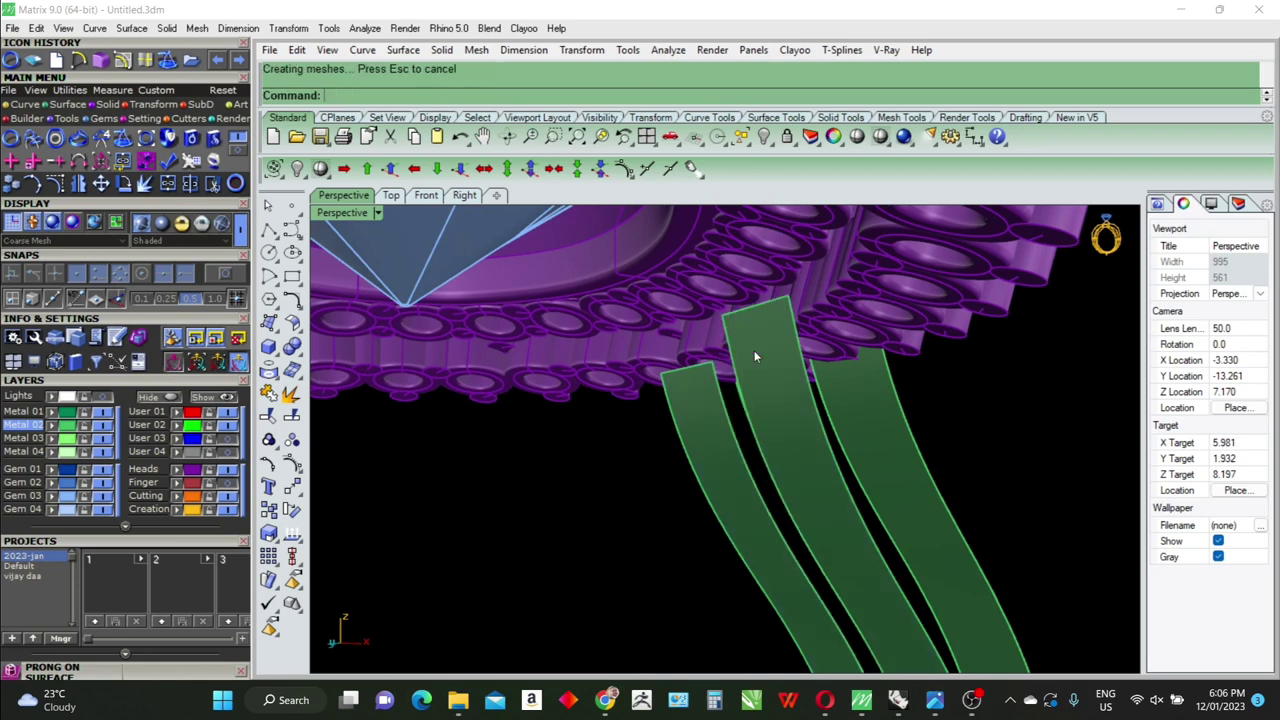
key("Return")
left_click(706, 378)
key("Return")
Redo the middle strip's extension after undoing oversized attempts, then extend the left strip's top edge again
key("Return")
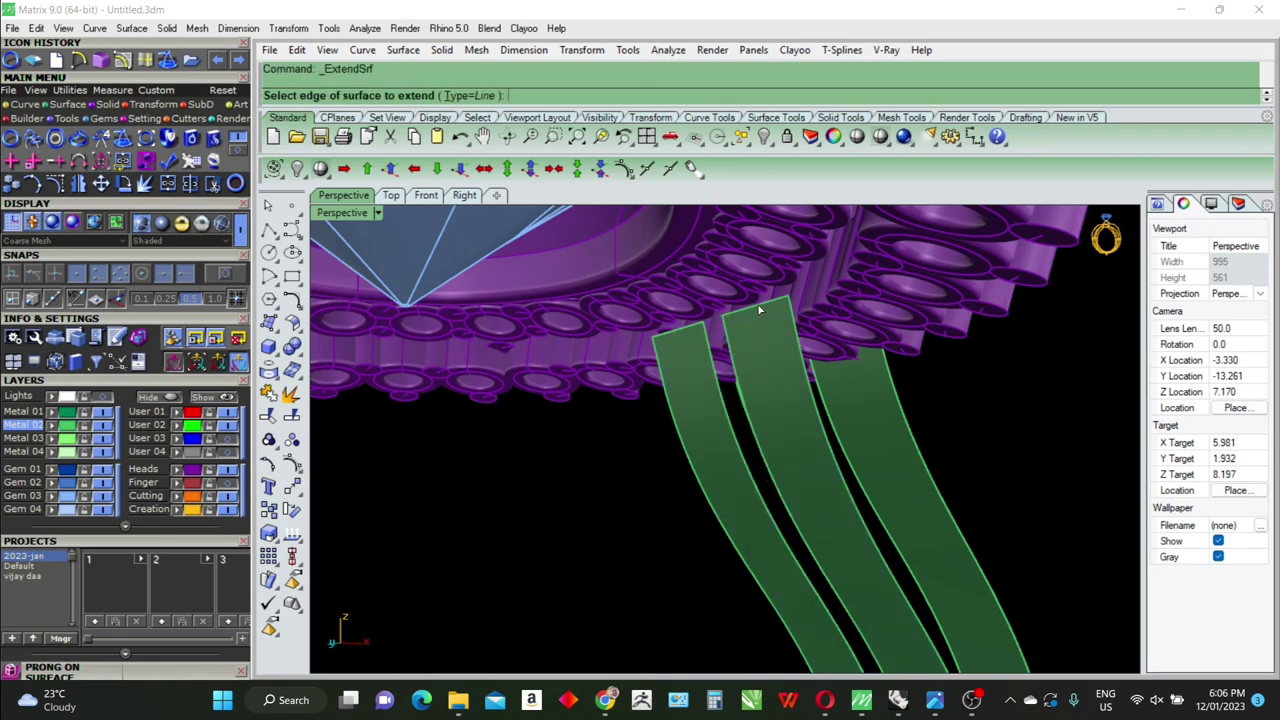
left_click(760, 306)
key("Return")
key("ctrl+z")
key("Return")
left_click(748, 306)
key("Return")
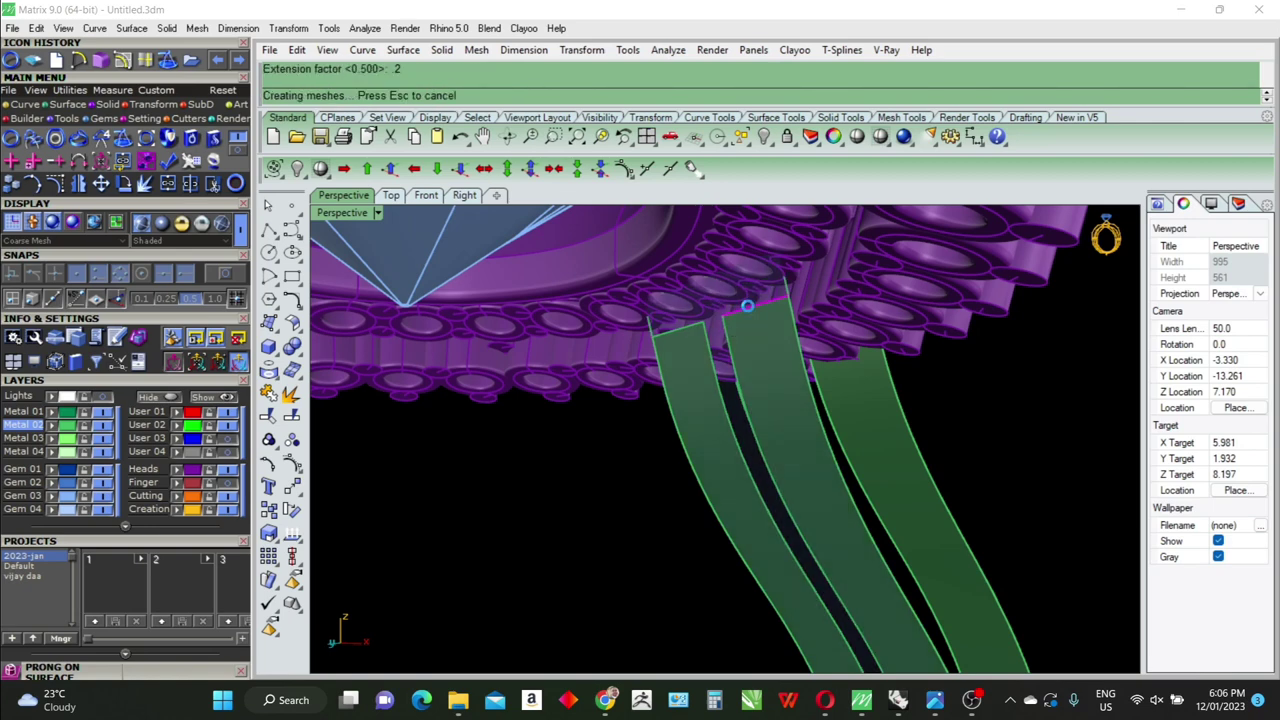
key("Return")
key("ctrl+z")
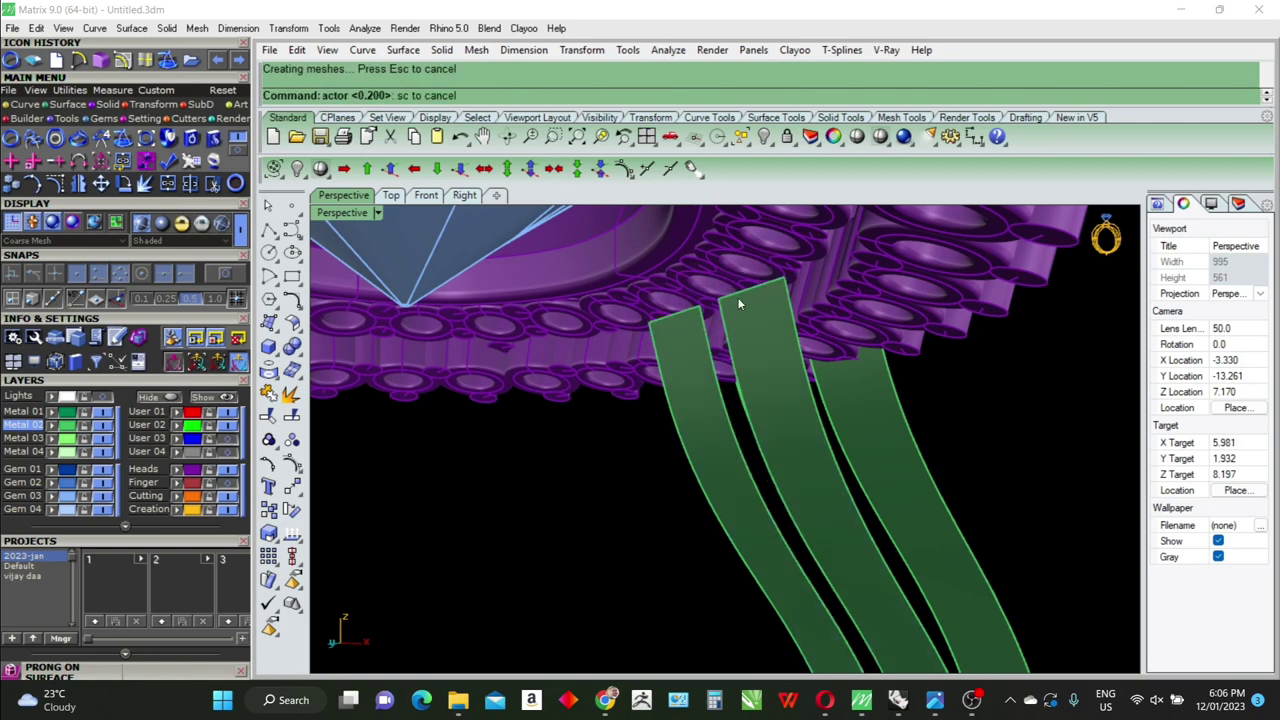
scroll(757, 286, "up", 2)
key("Return")
left_click(760, 286)
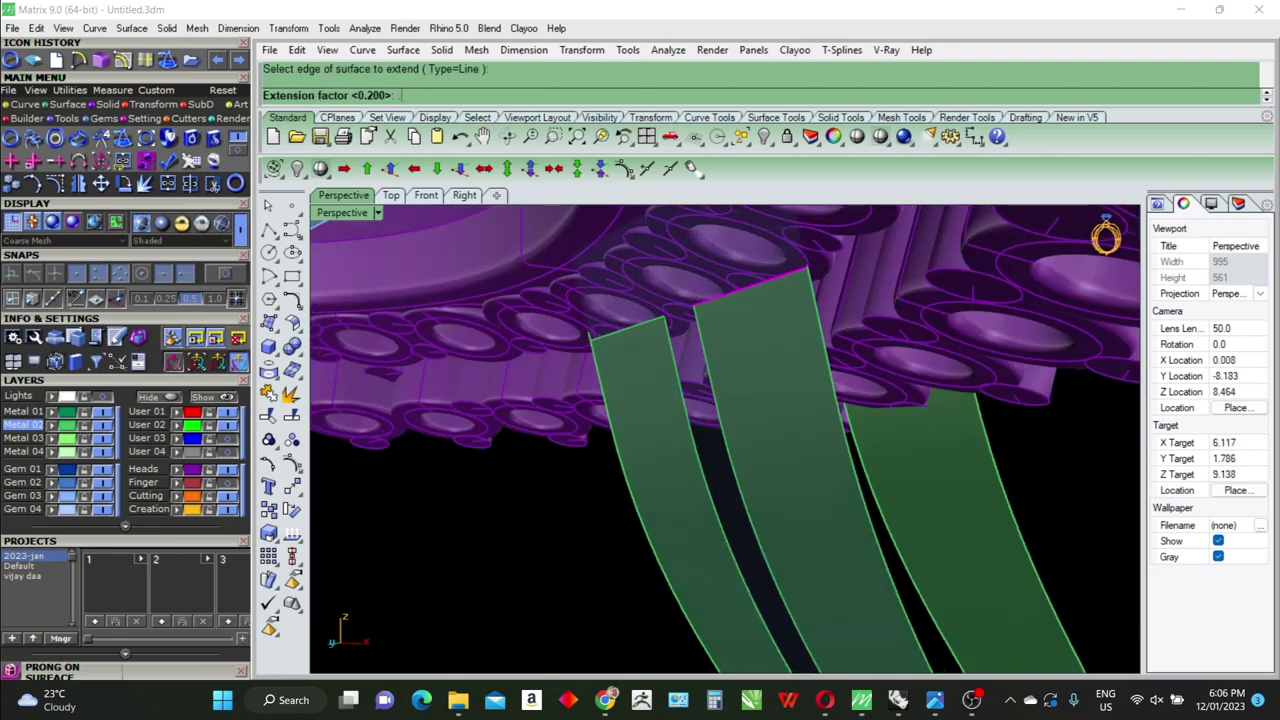
key("Return")
key("Return")
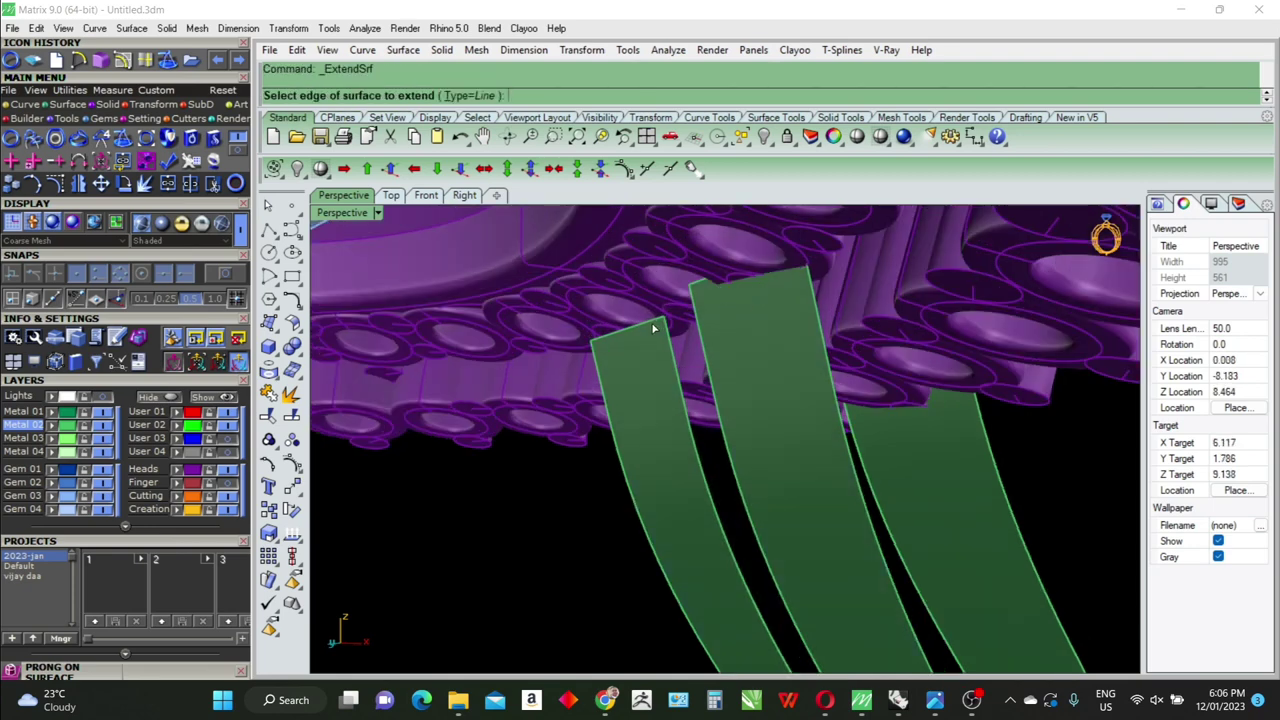
left_click(653, 328)
scroll(740, 310, "down", 3)
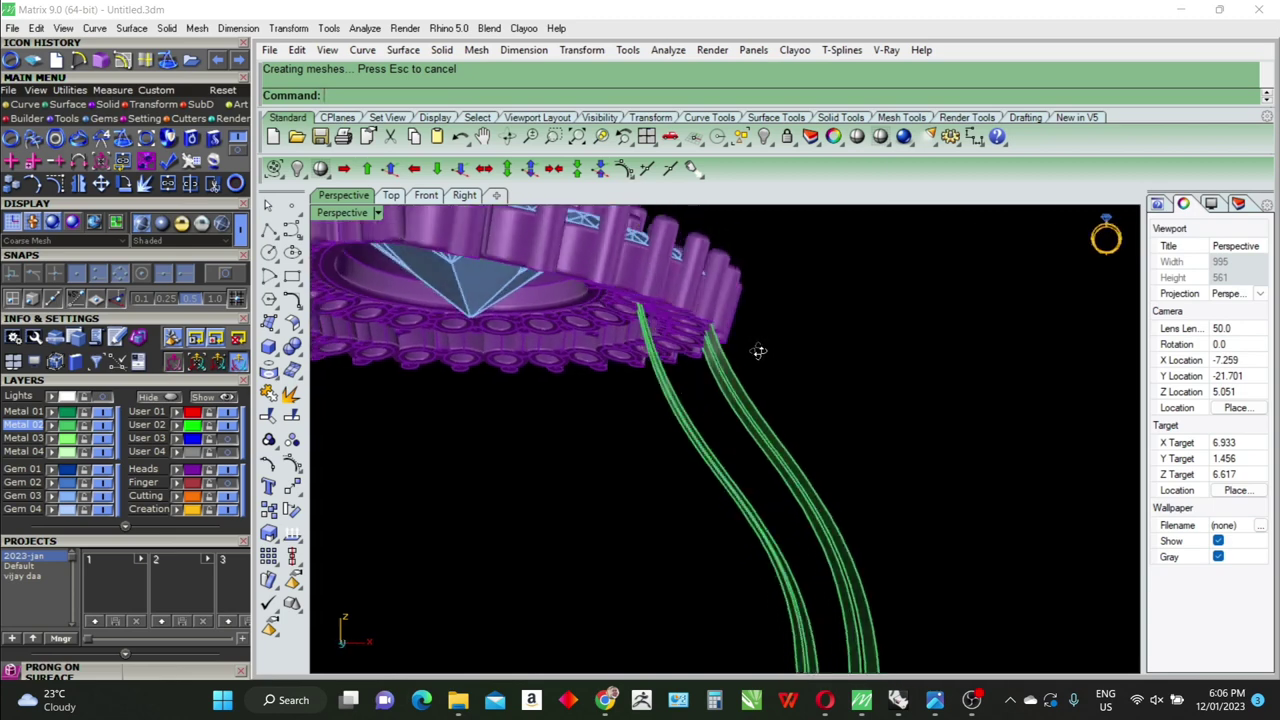
mouse_move(810, 323)
right_mouse_down()
mouse_move(802, 385)
mouse_move(820, 415)
right_mouse_up()
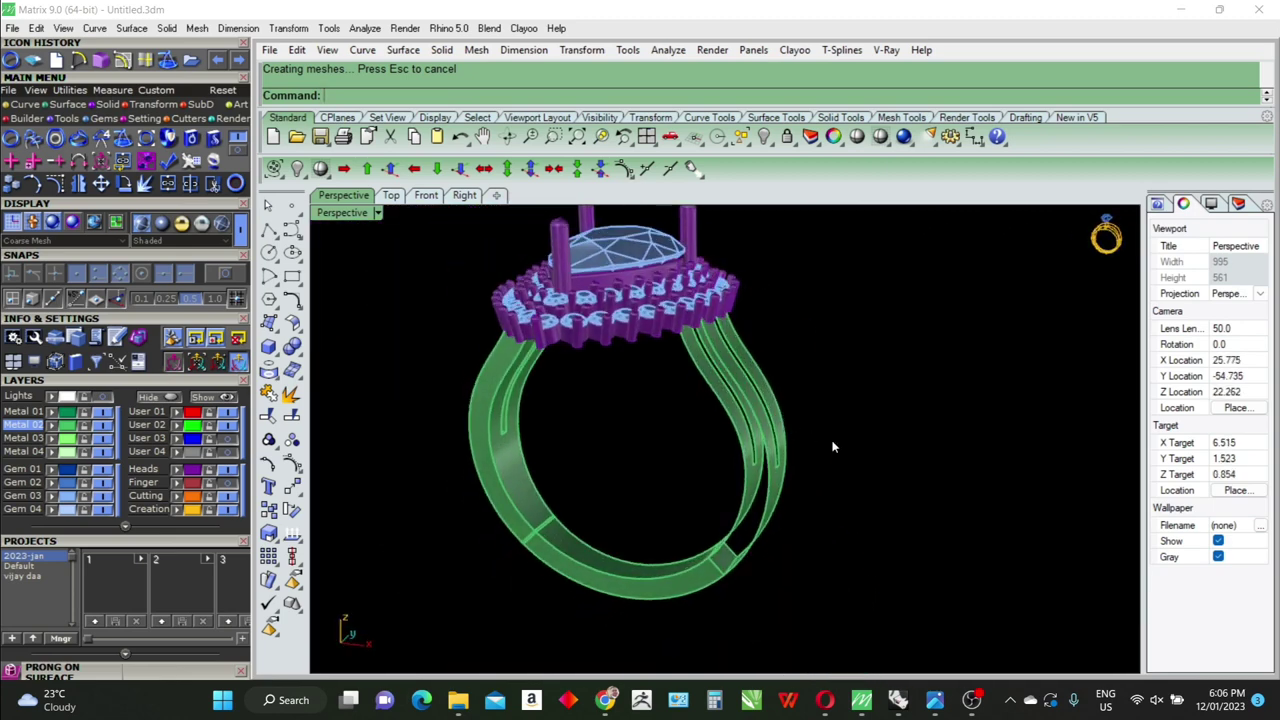
Duplicate the borders of the two shank strips and draw a line joining their opposite corners
left_click_drag(819, 415, 785, 424)
right_click_drag(785, 424, 758, 455)
type("Delete")
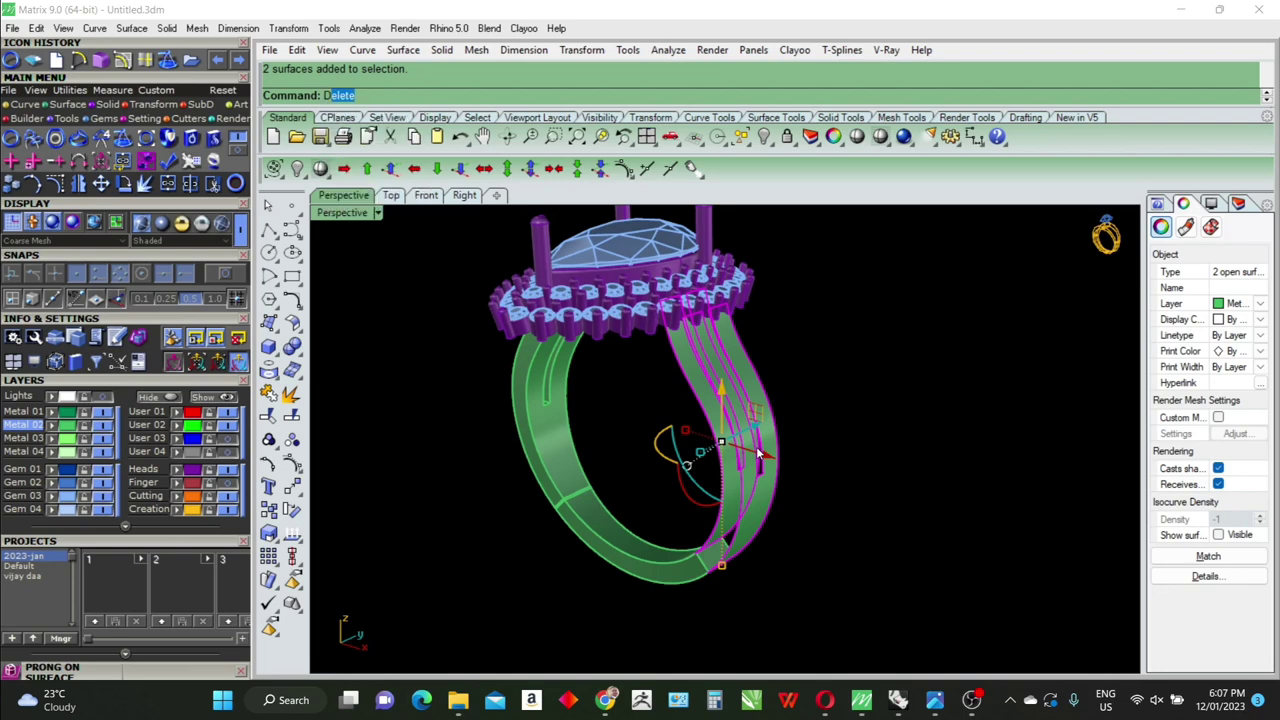
key("Return")
mouse_move(760, 455)
right_mouse_down()
mouse_move(760, 540)
mouse_move(783, 548)
right_mouse_up()
scroll(710, 585, "up", 5)
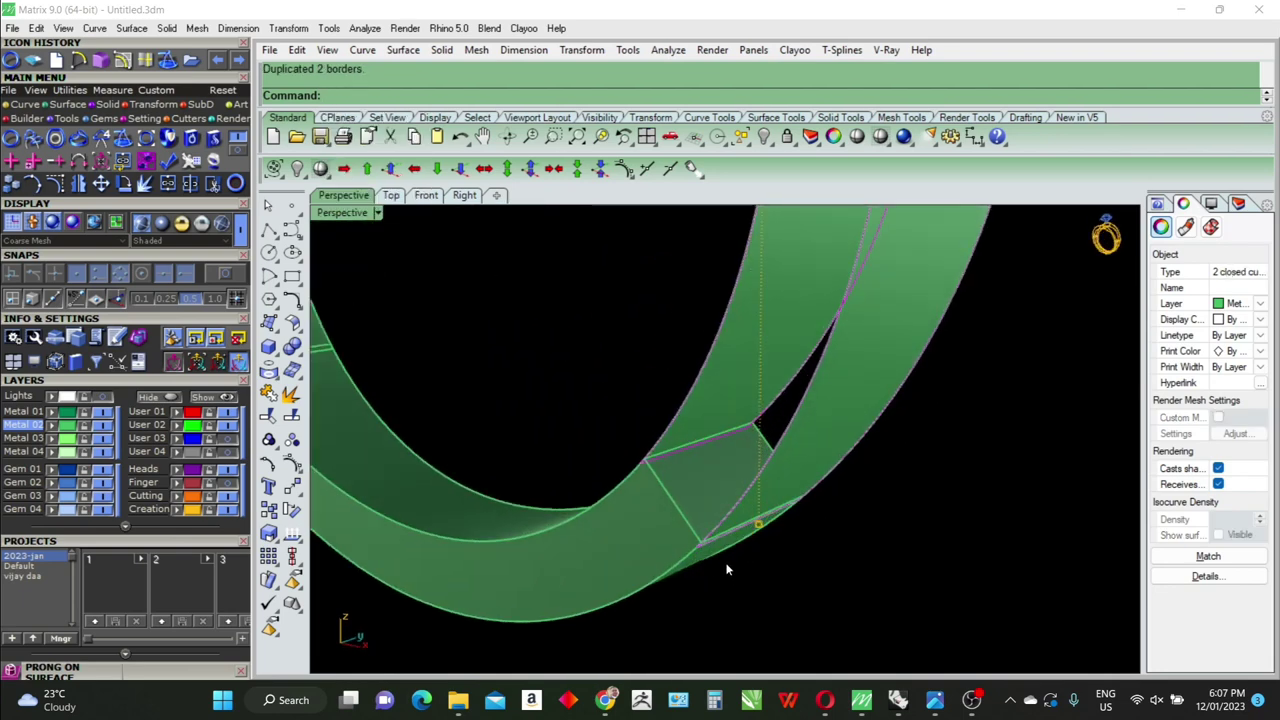
type("line")
key("Return")
scroll(727, 569, "up", 3)
left_click(687, 540)
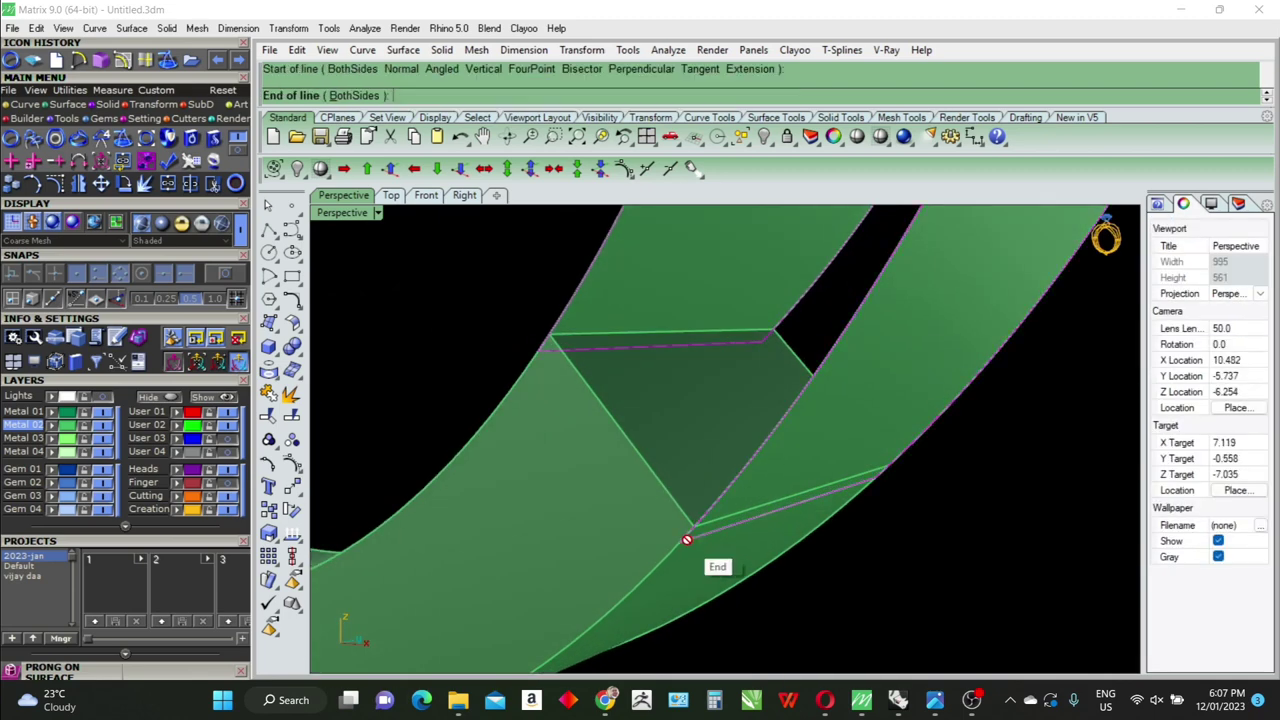
left_click(556, 368)
left_click(556, 370)
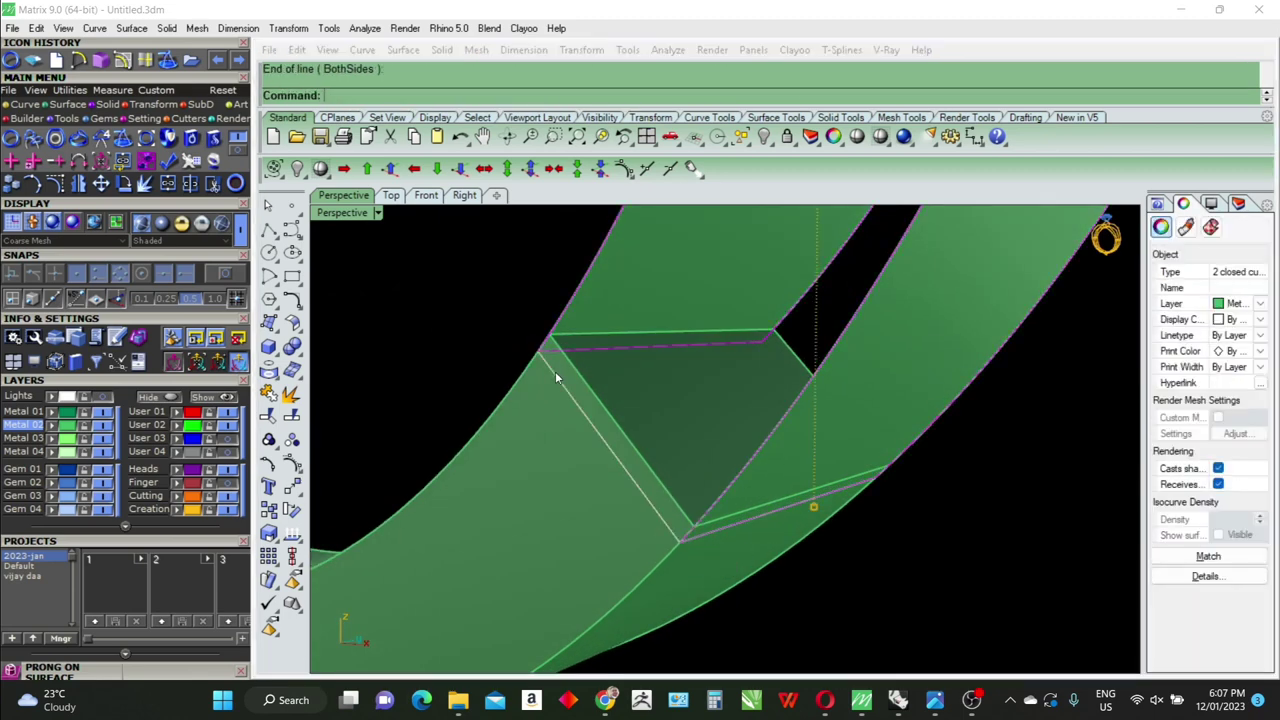
Sweep2 along the strip borders to build the bridging bar across the gap
scroll(557, 377, "down", 5)
type("sweep2")
key("Return")
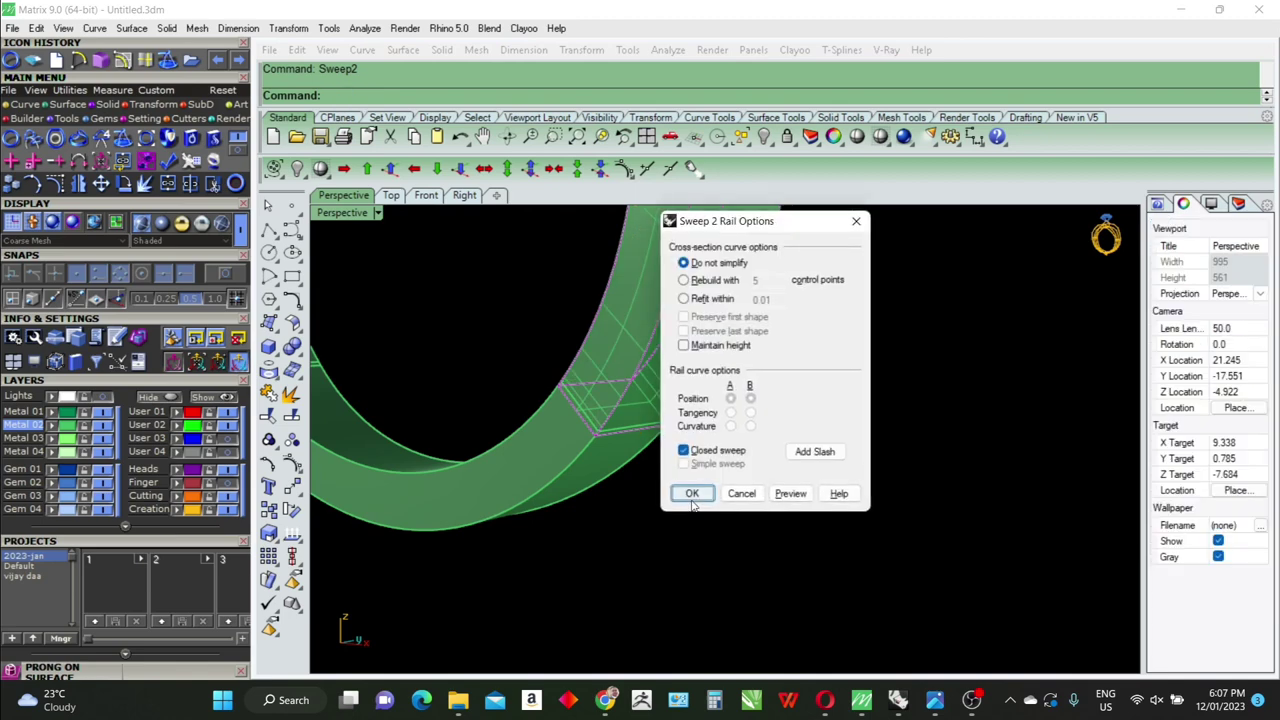
left_click(757, 489)
scroll(820, 530, "down", 3)
right_click_drag(858, 493, 835, 460)
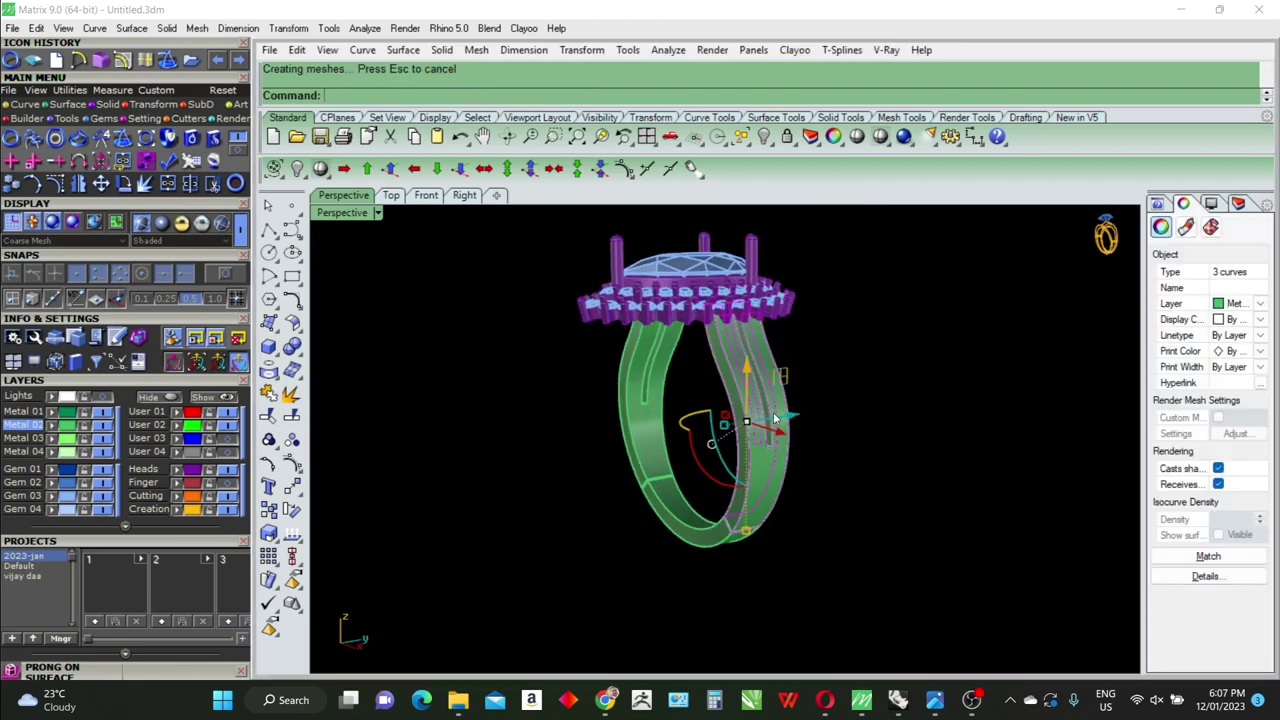
scroll(826, 448, "up", 5)
scroll(826, 448, "down", 3)
Select the split shank on one side of the ring
left_click_drag(863, 443, 666, 480)
right_click_drag(666, 480, 790, 430)
key("Escape")
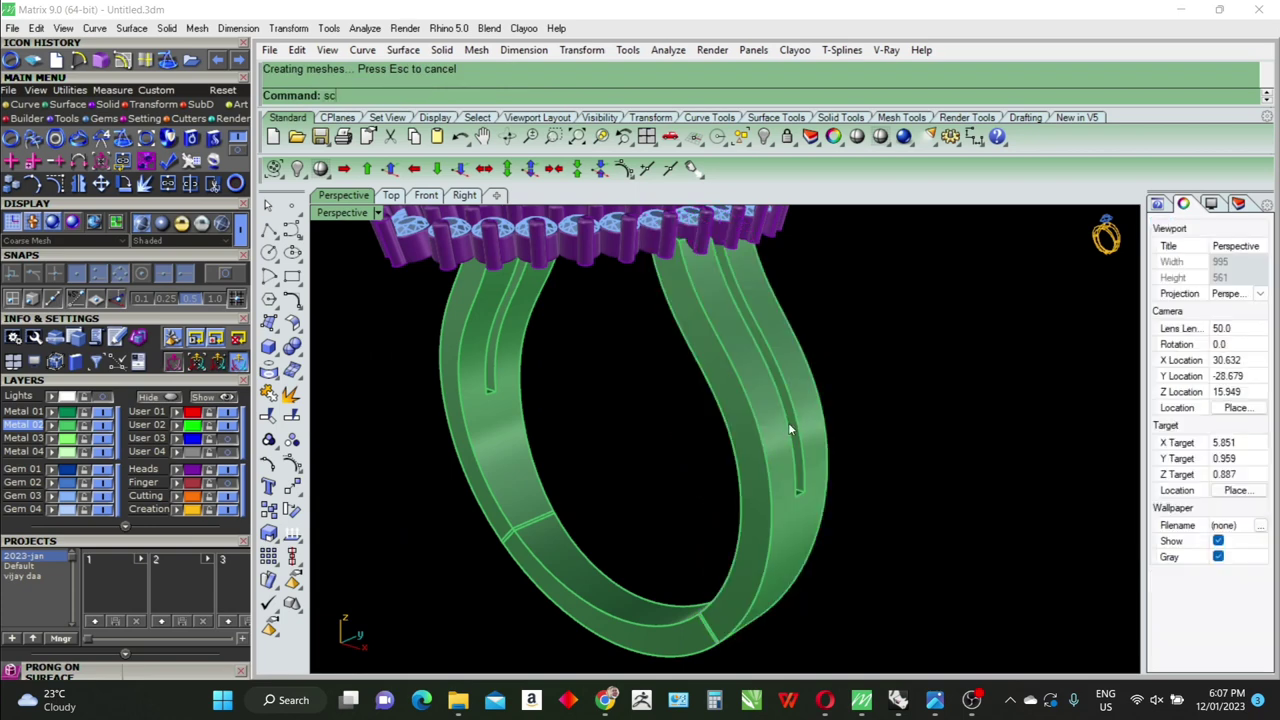
left_click(788, 430)
left_click(490, 430)
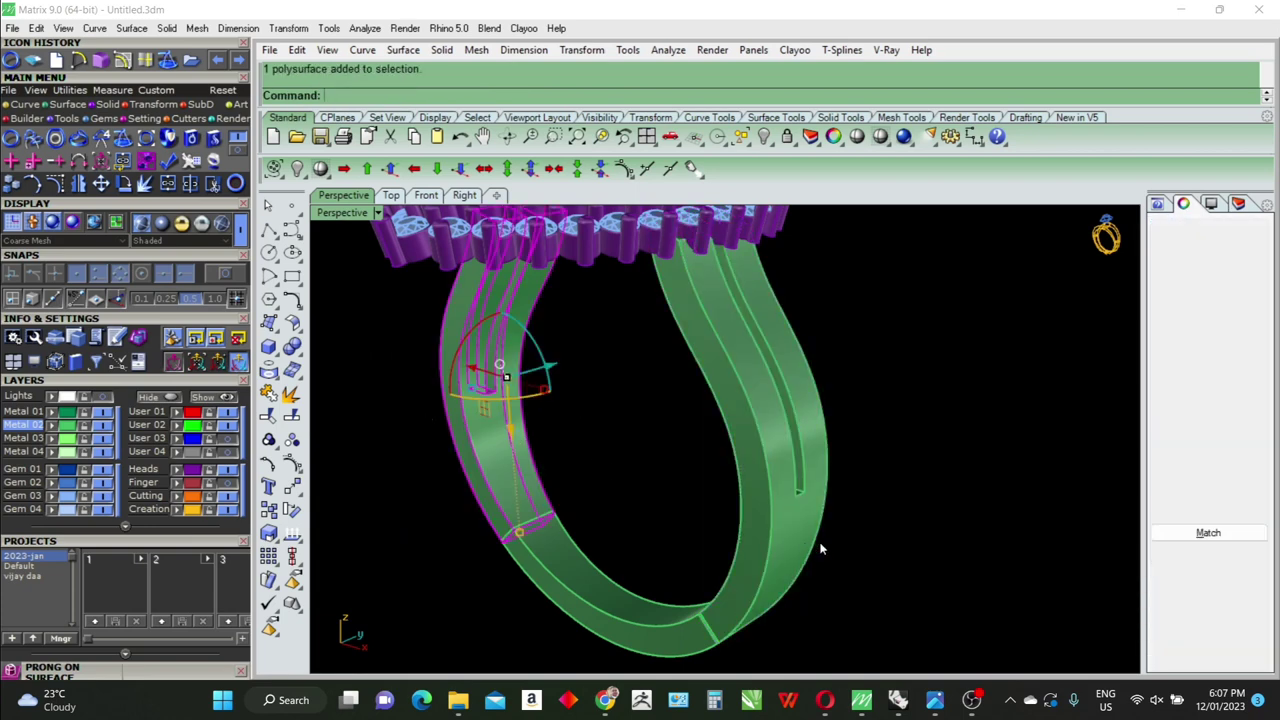
right_click_drag(820, 548, 700, 450)
scroll(700, 450, "down", 3)
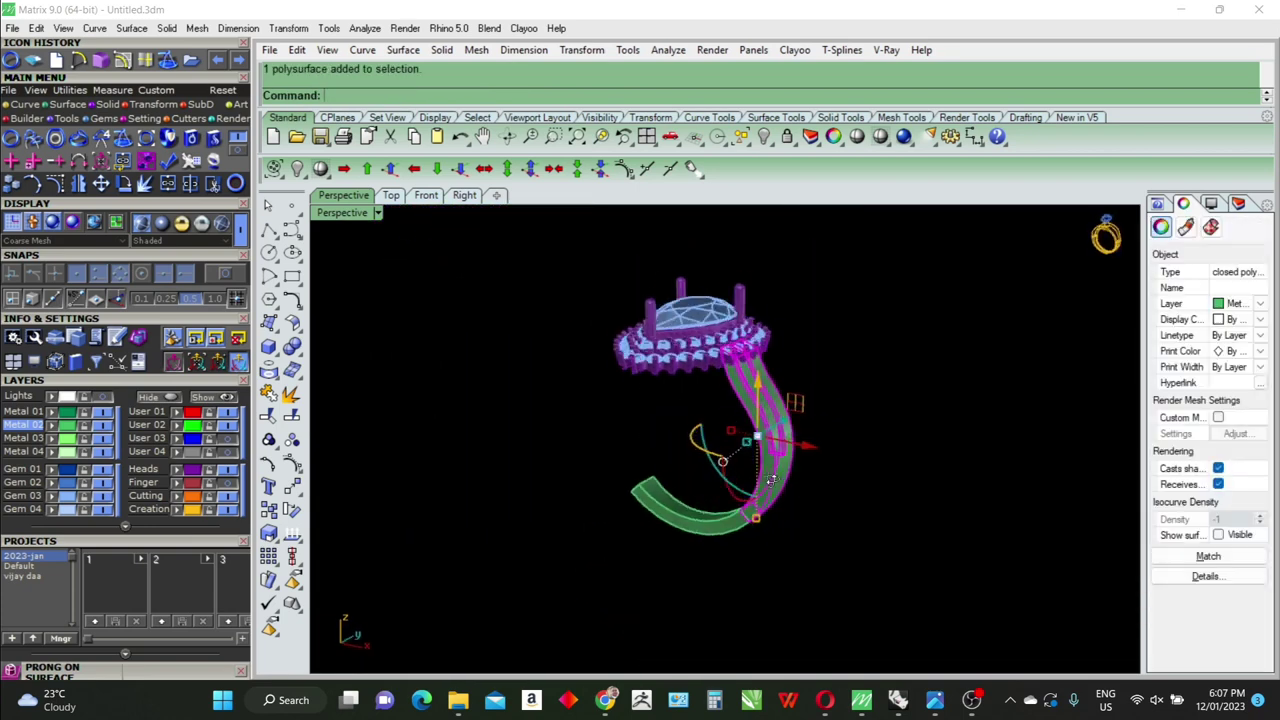
right_click_drag(771, 481, 808, 514)
Mirror the selected shank across a plane through the origin to the ring's other side
type("mirror")
key("Return")
type("0")
key("Return")
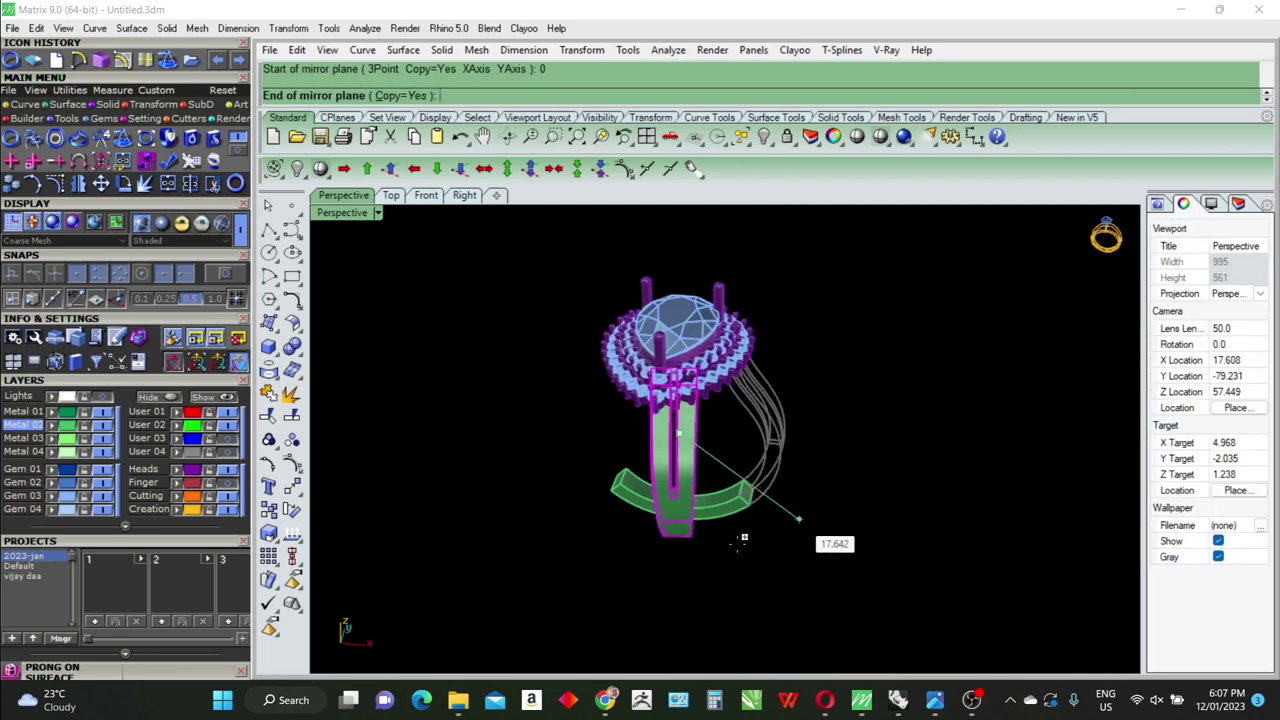
left_click(710, 552)
mouse_move(710, 552)
right_mouse_down()
mouse_move(839, 585)
mouse_move(860, 495)
mouse_move(800, 430)
right_mouse_up()
scroll(682, 406, "up", 5)
mouse_move(682, 406)
right_mouse_down()
mouse_move(751, 394)
mouse_move(753, 418)
mouse_move(703, 325)
right_mouse_up()
scroll(753, 418, "down", 5)
scroll(703, 325, "up", 3)
DupEdge the pear seat edges into one closed pear curve
scroll(694, 356, "up", 3)
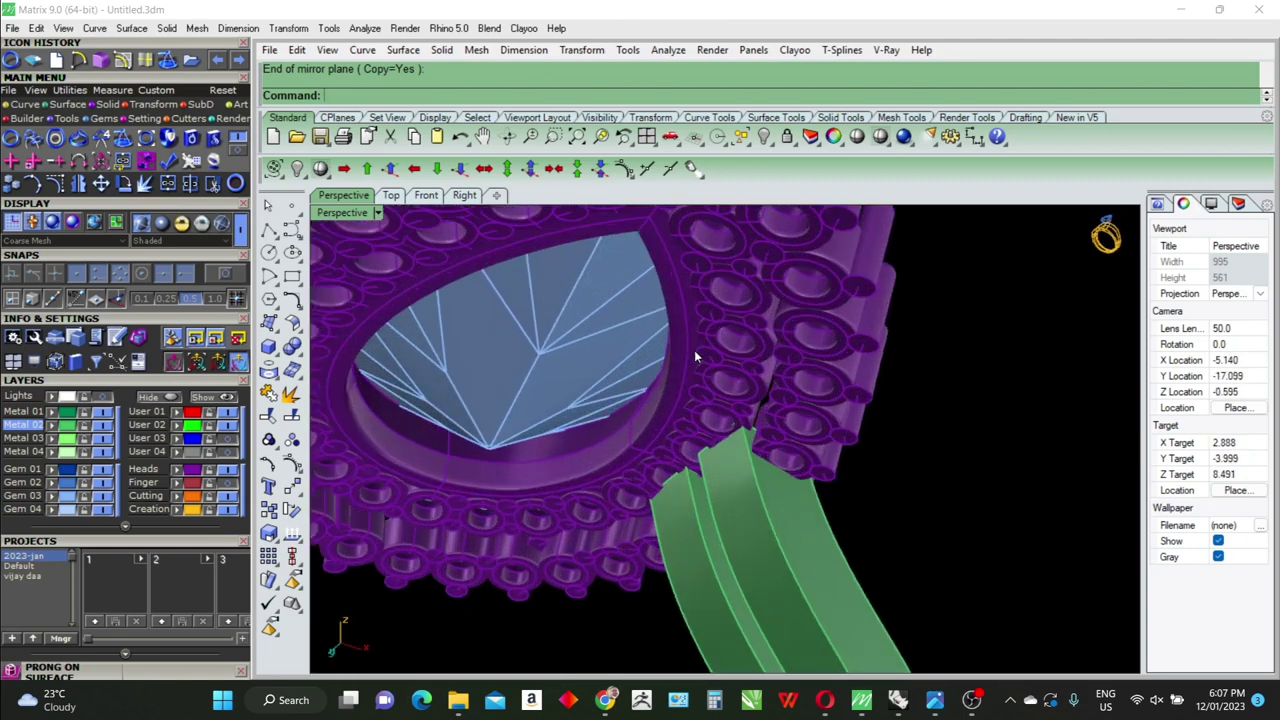
type("DupEdge")
key("Return")
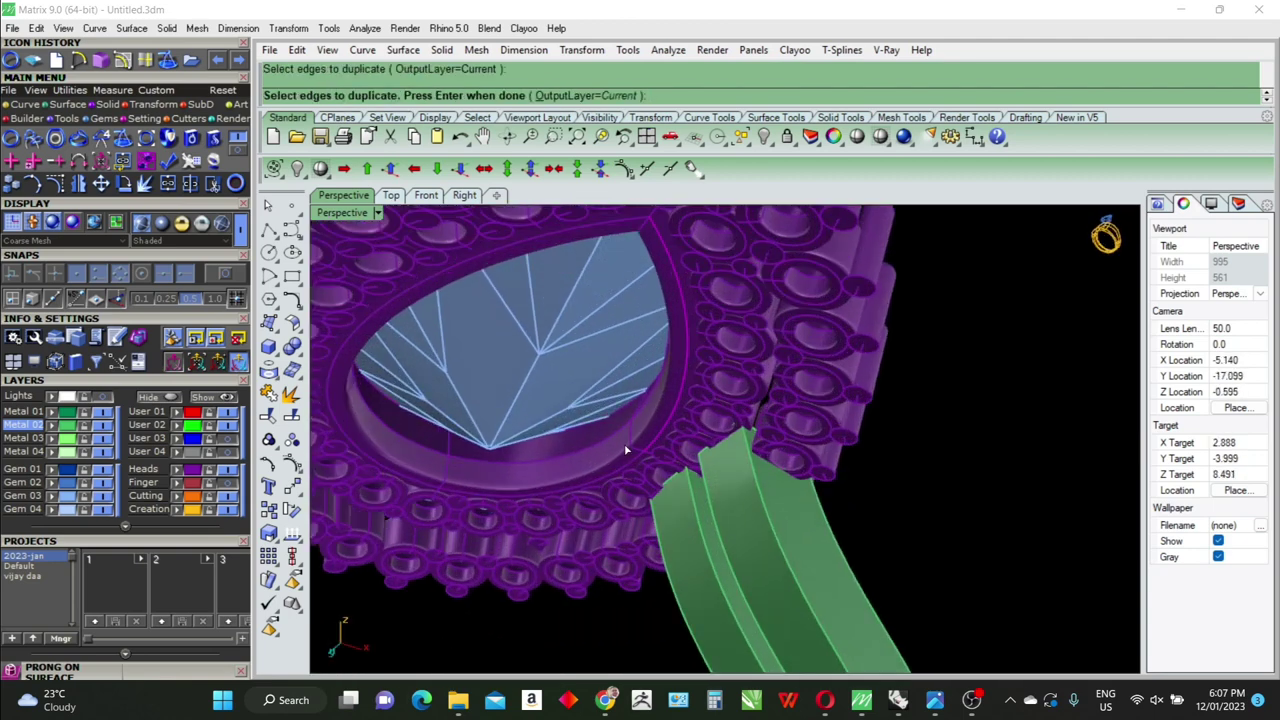
left_click(627, 477)
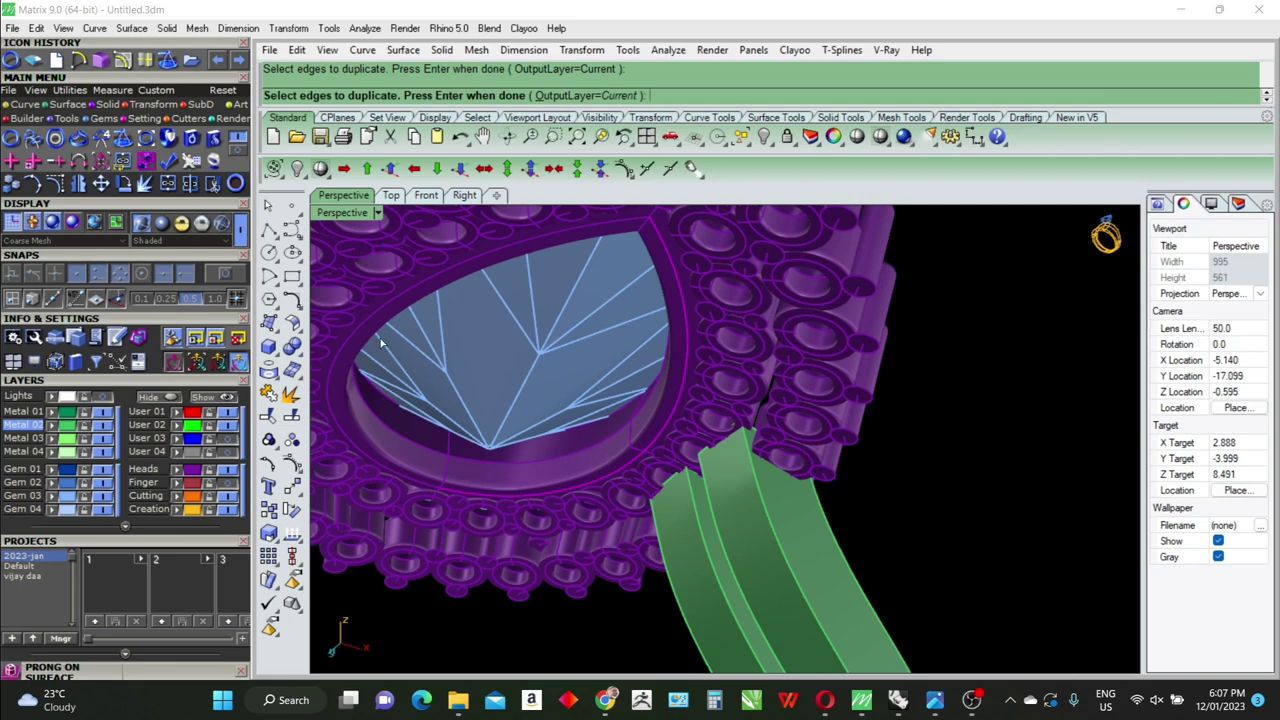
mouse_move(520, 334)
right_mouse_down()
mouse_move(608, 352)
mouse_move(600, 290)
right_mouse_up()
key("Return")
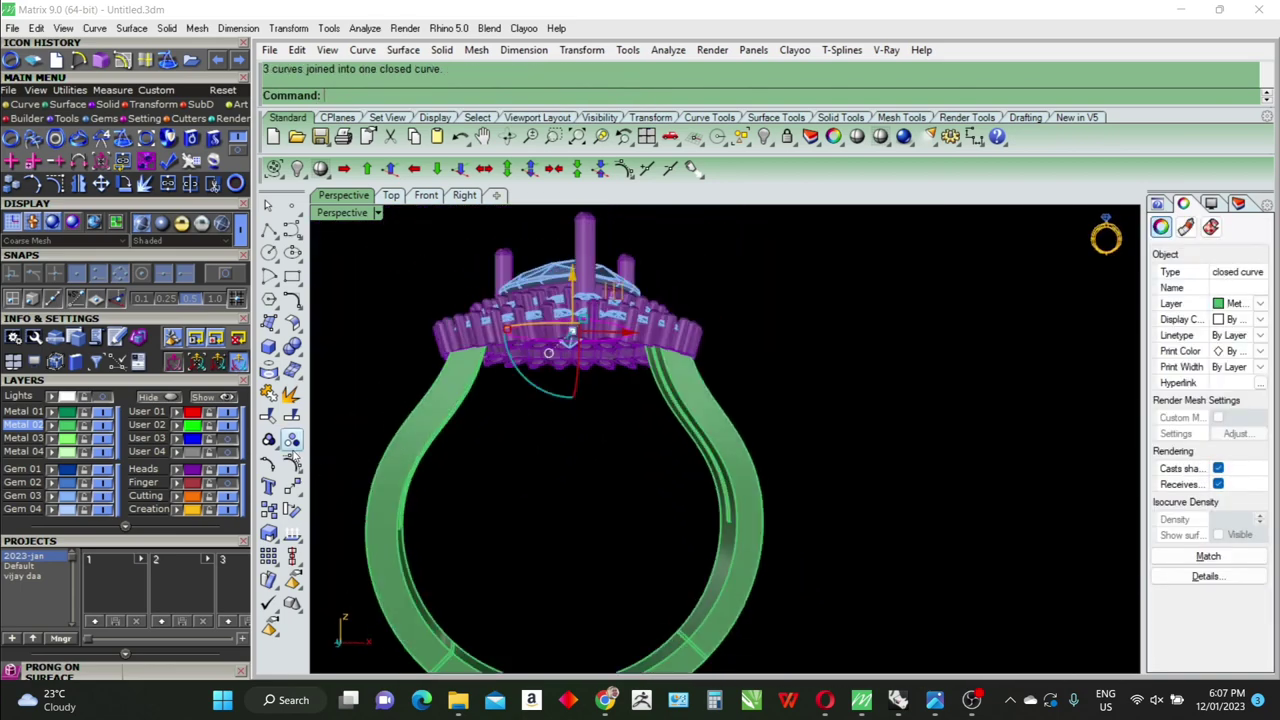
Extrude the pear curve one direction only (BothSides off) down into a block beneath the head
right_click_drag(629, 486, 621, 500)
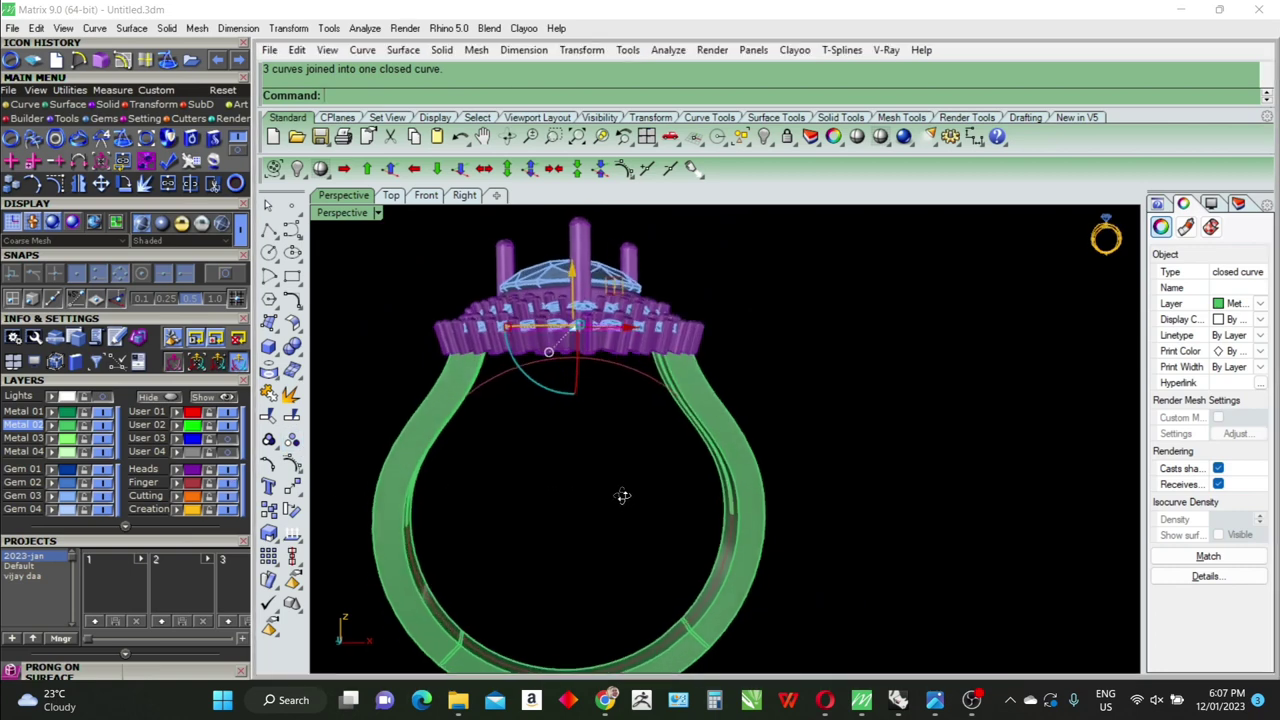
type("E")
key("Return")
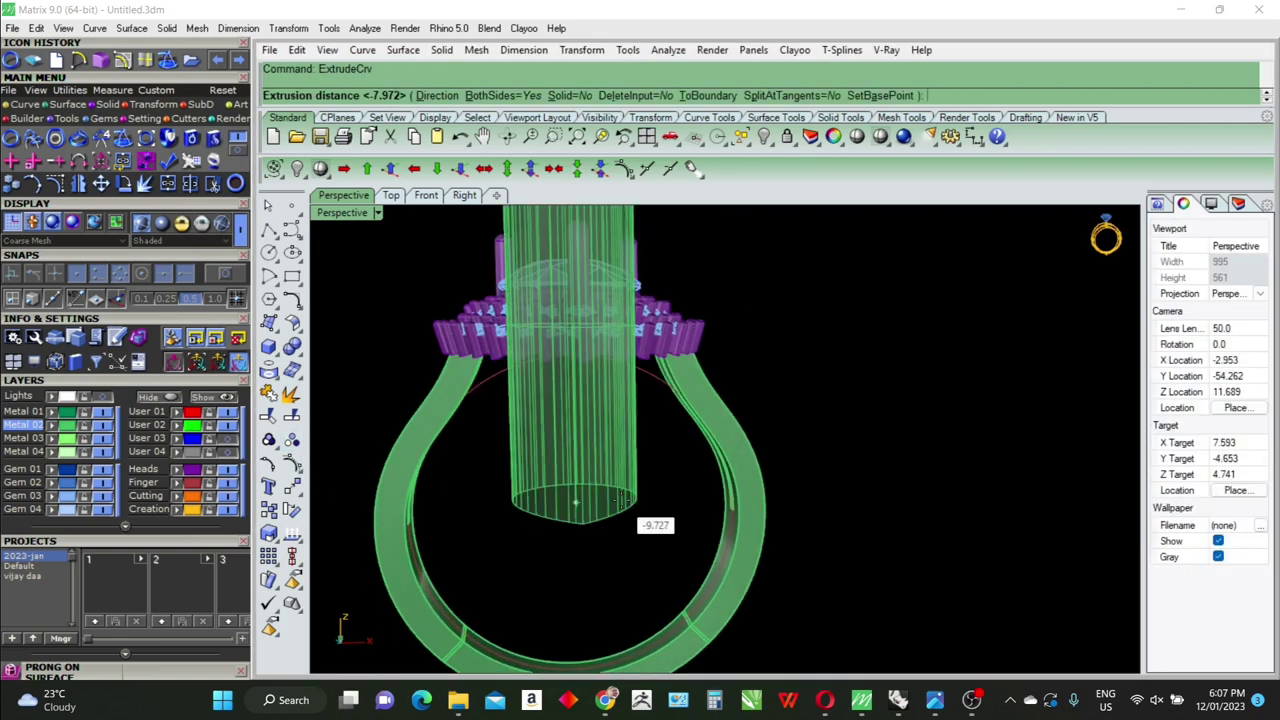
type("b")
key("Return")
right_click_drag(620, 492, 618, 480)
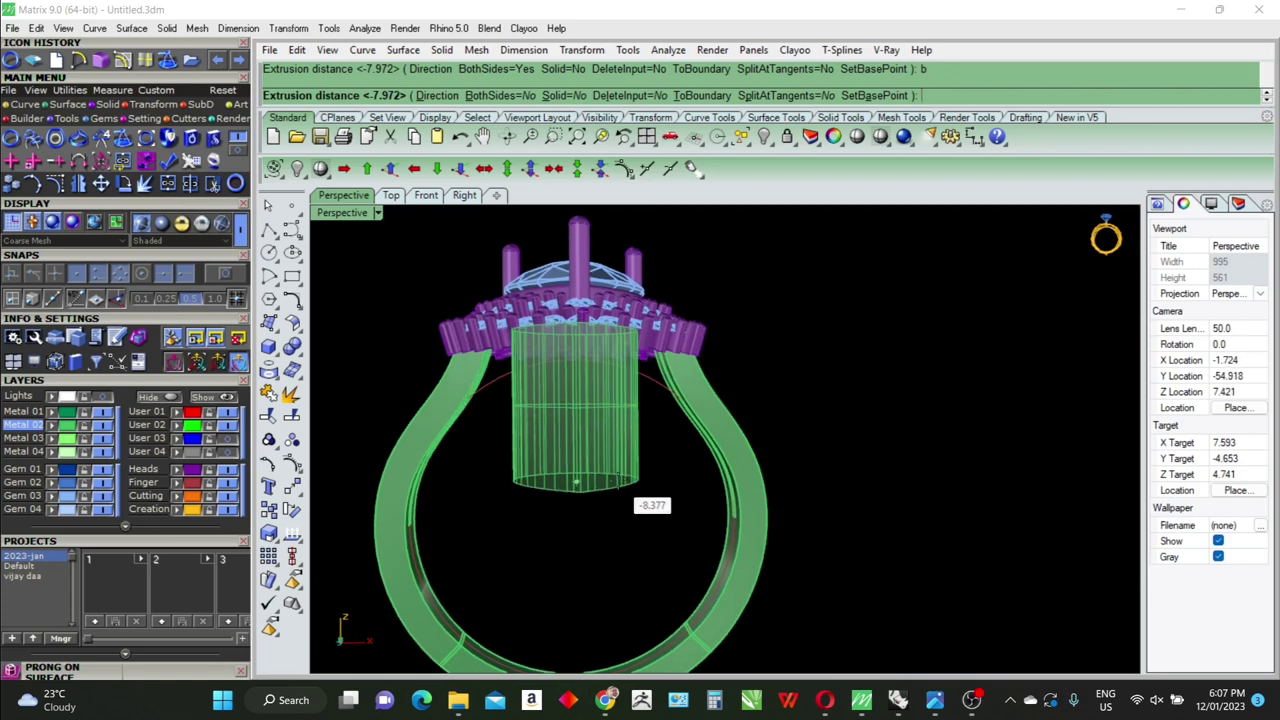
left_click(617, 460)
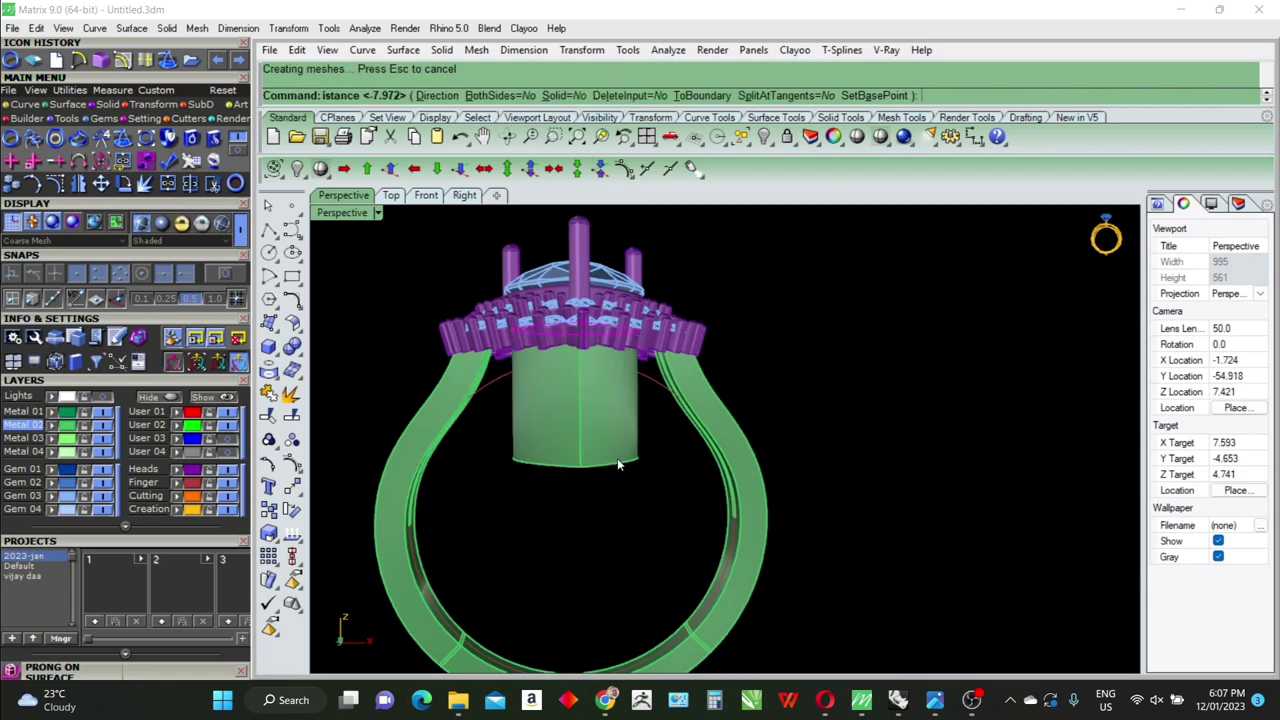
right_click_drag(617, 460, 646, 520)
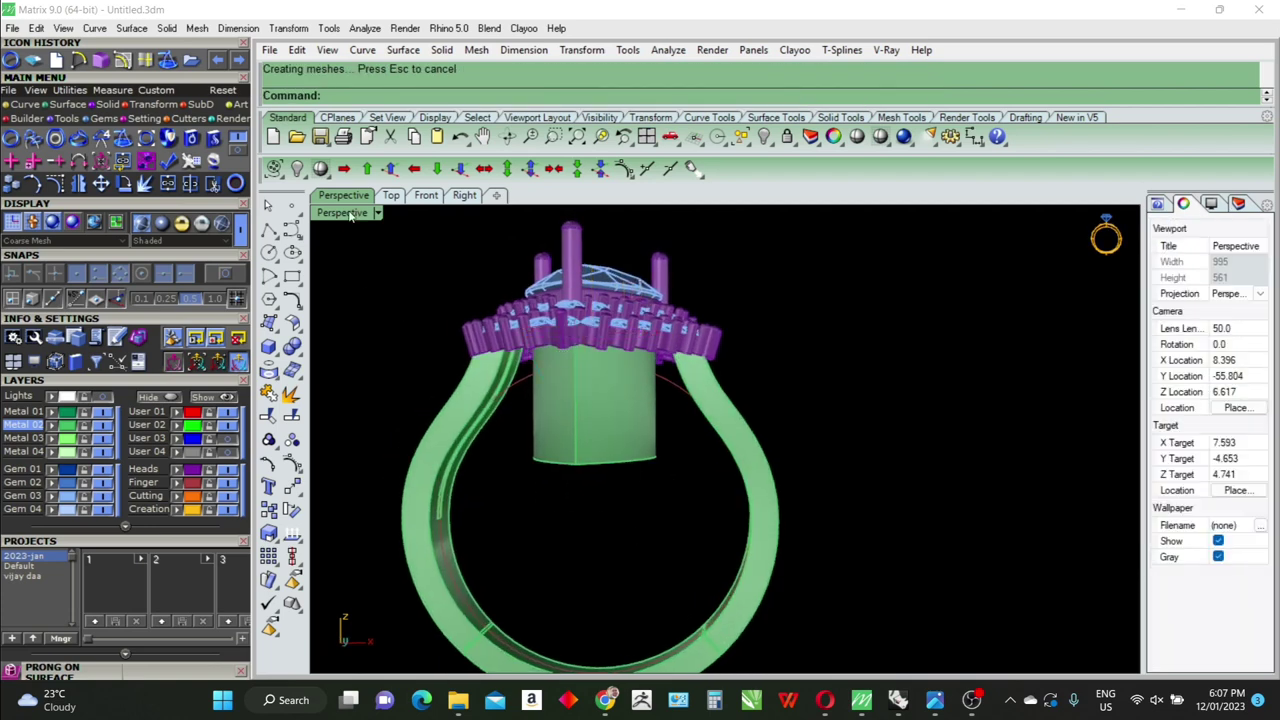
Restore the four-viewport layout and run Offset on the finger-size circle
double_click(345, 213)
scroll(520, 568, "up", 3)
scroll(520, 568, "up", 2)
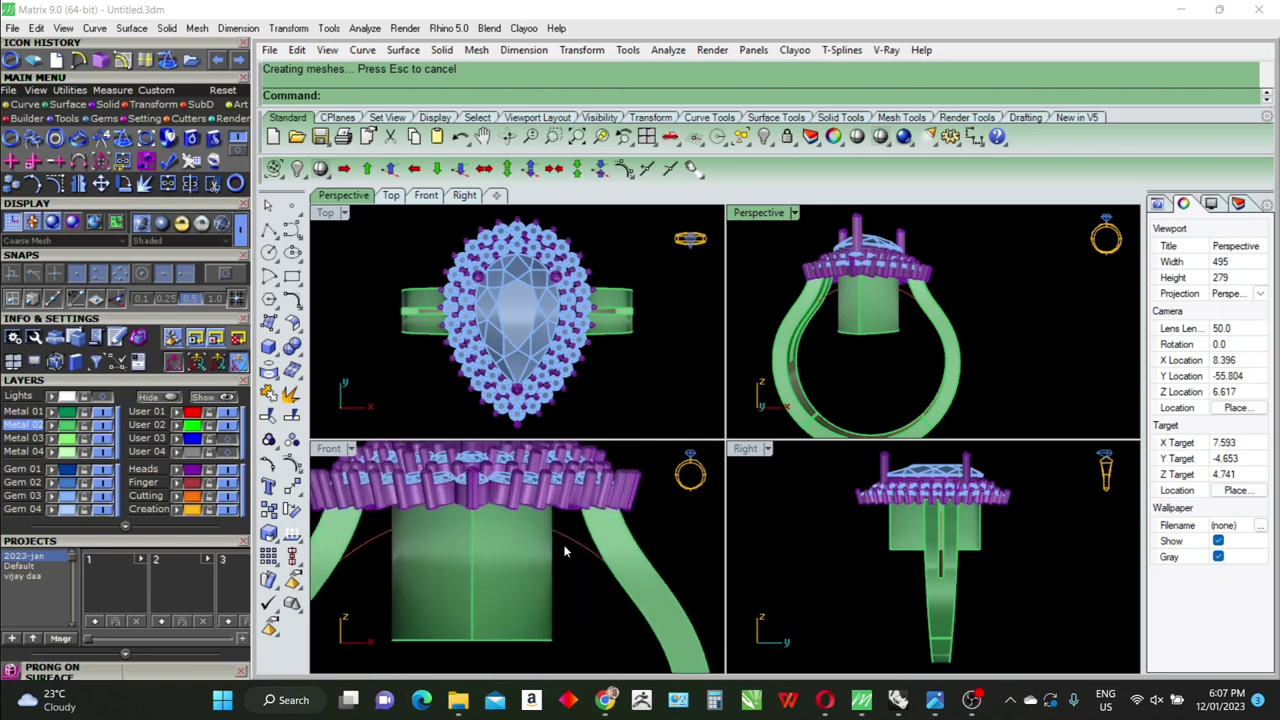
left_click(567, 538)
type("O")
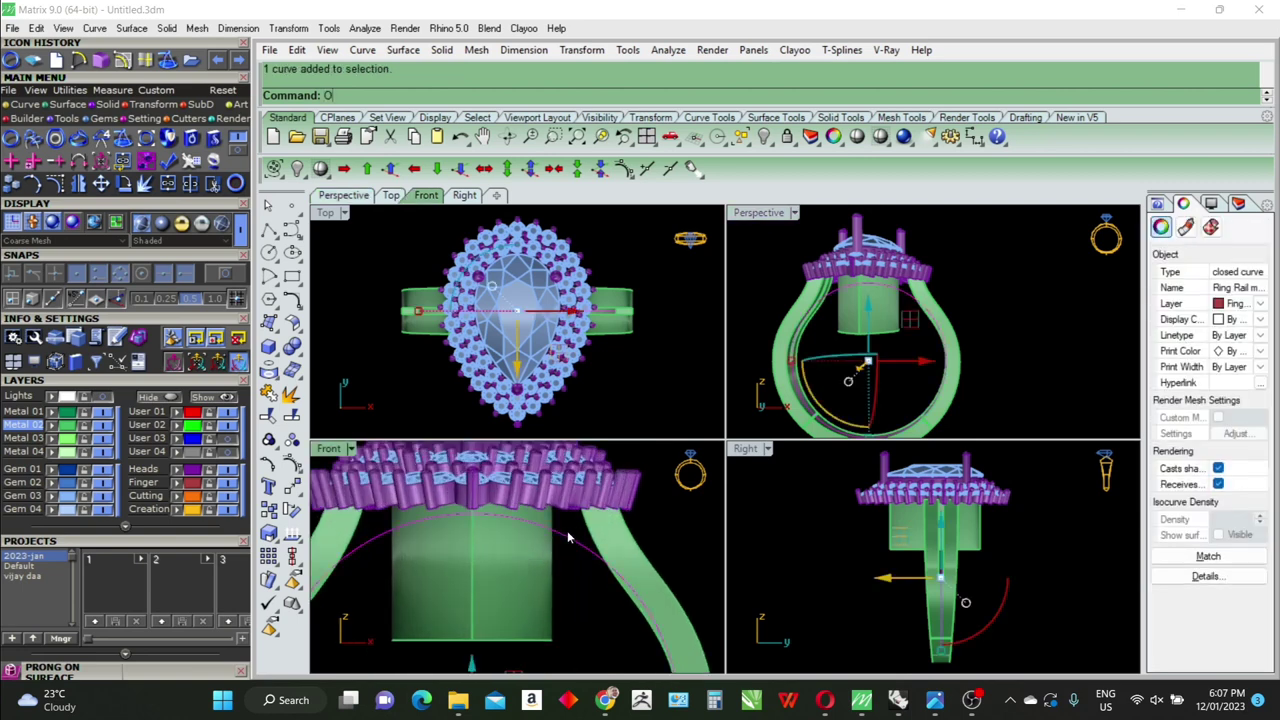
type("ffset")
key("Return")
type("5")
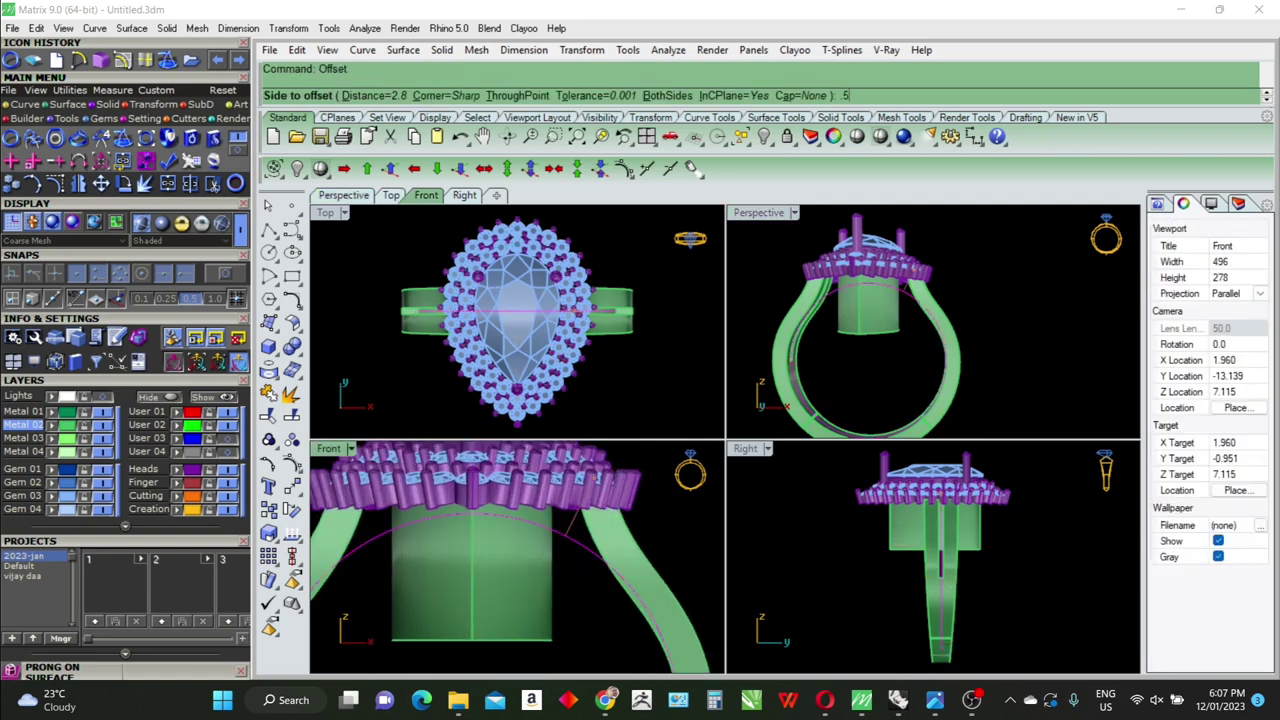
Offset the finger circle by 0.5, then try an inward surface offset on the pear block and undo it
key("Return")
left_click(567, 530)
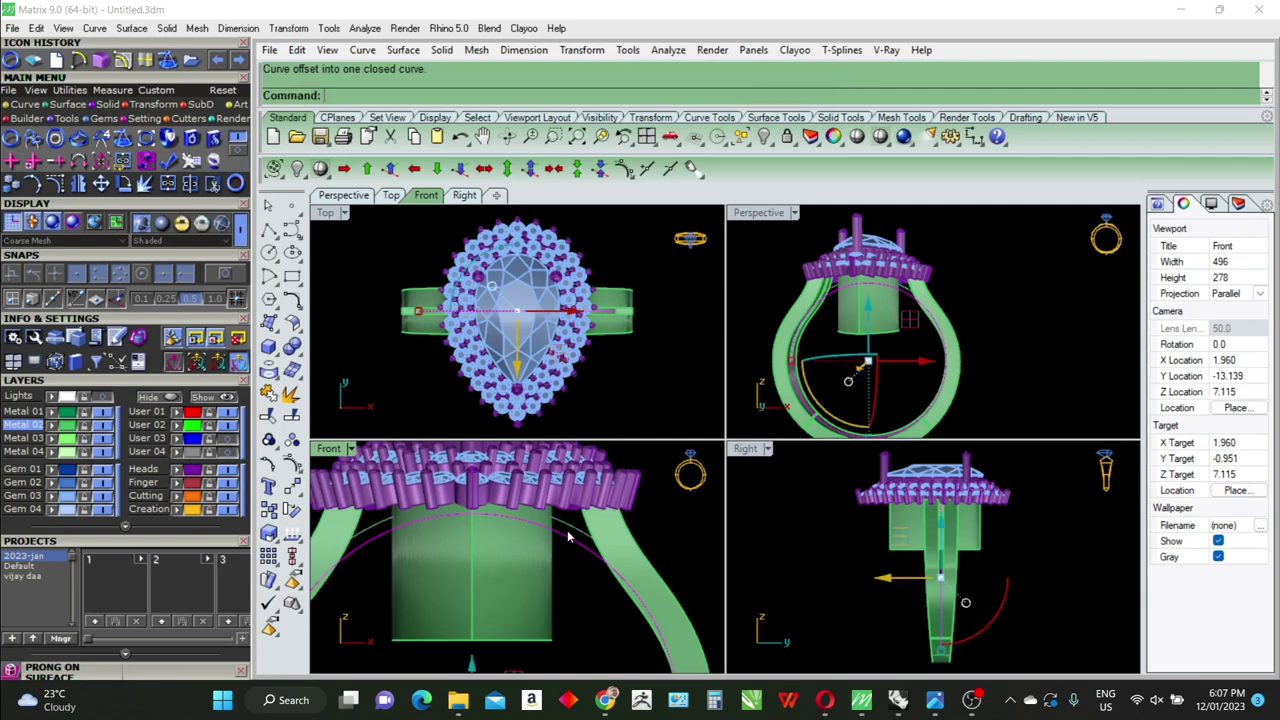
left_click(528, 560)
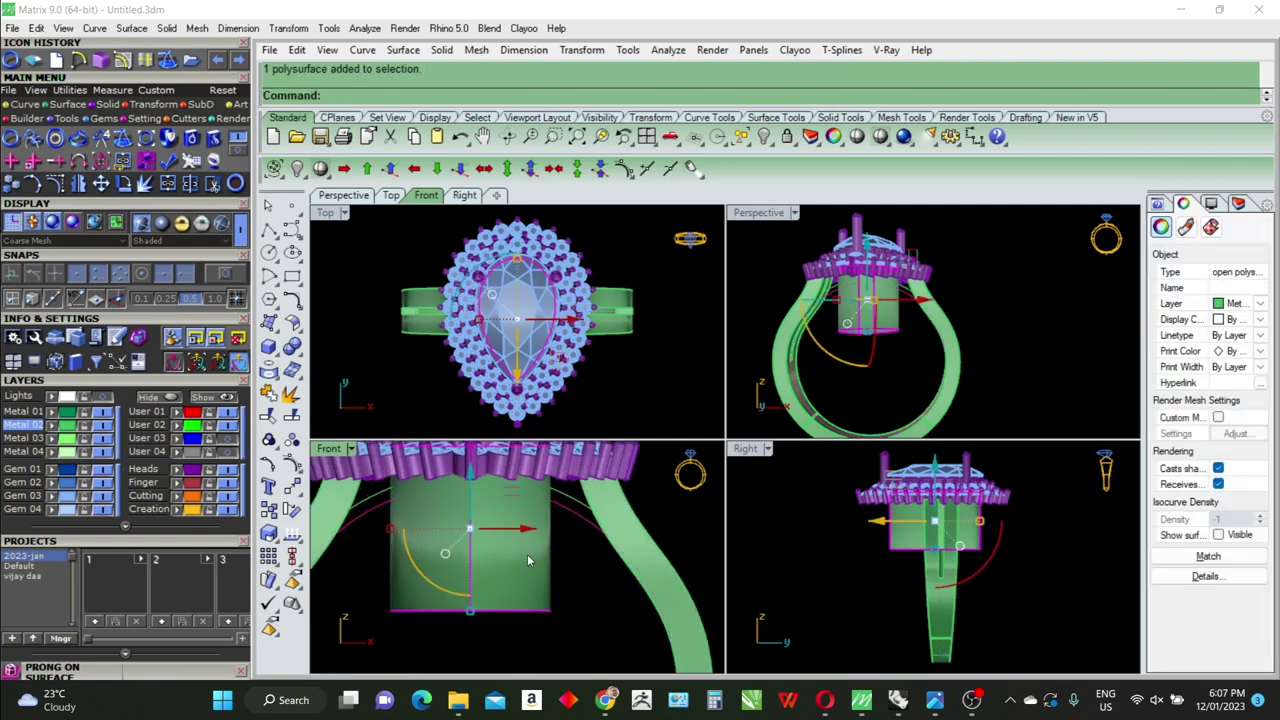
type("O")
key("Return")
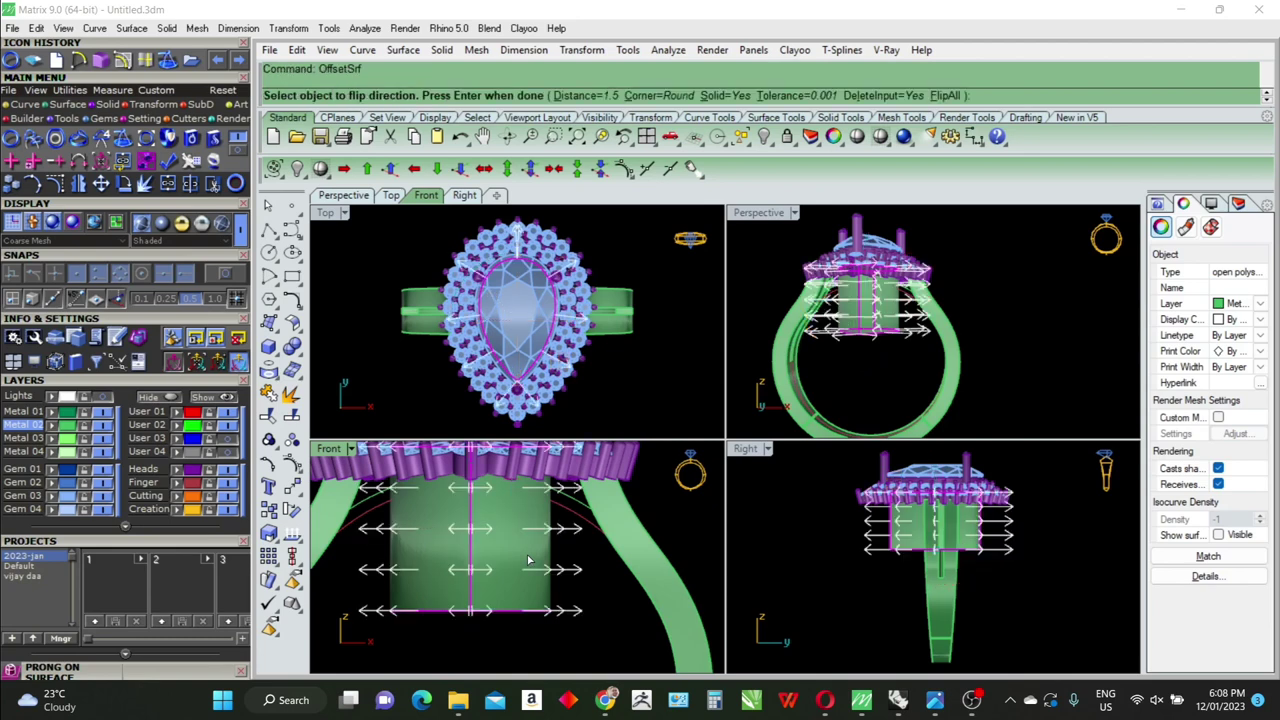
type("f")
key("Return")
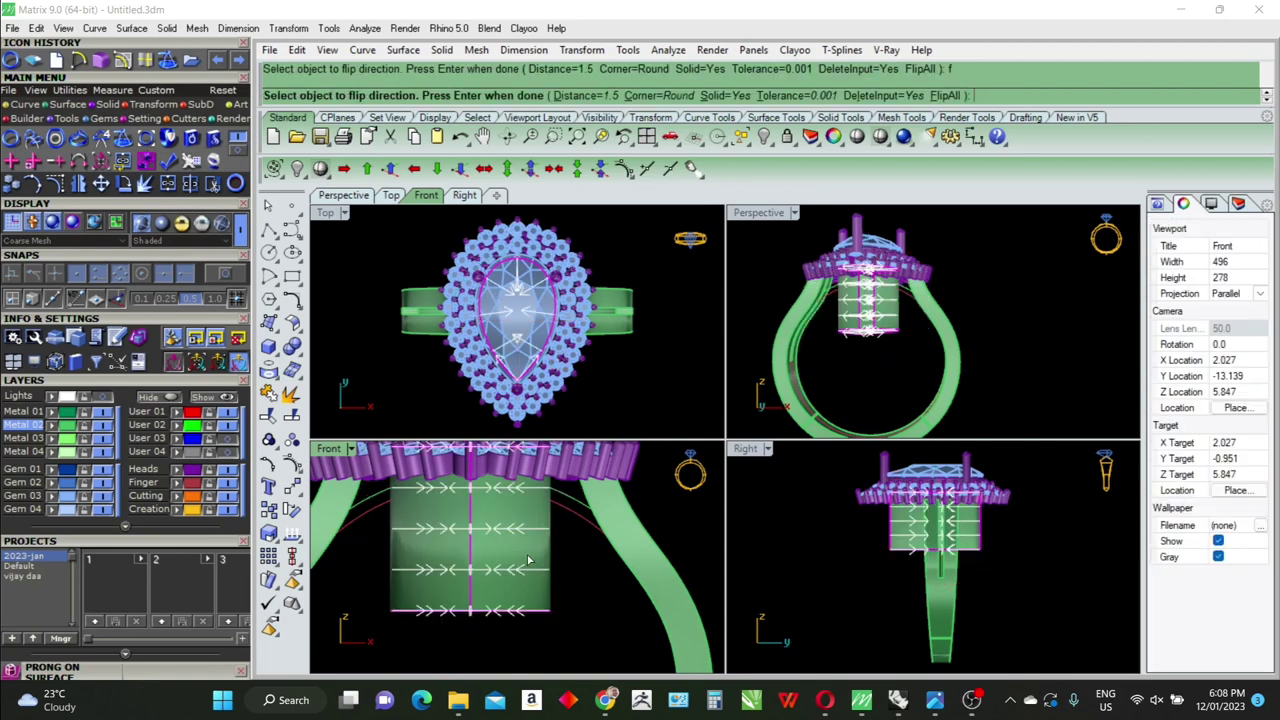
key("Return")
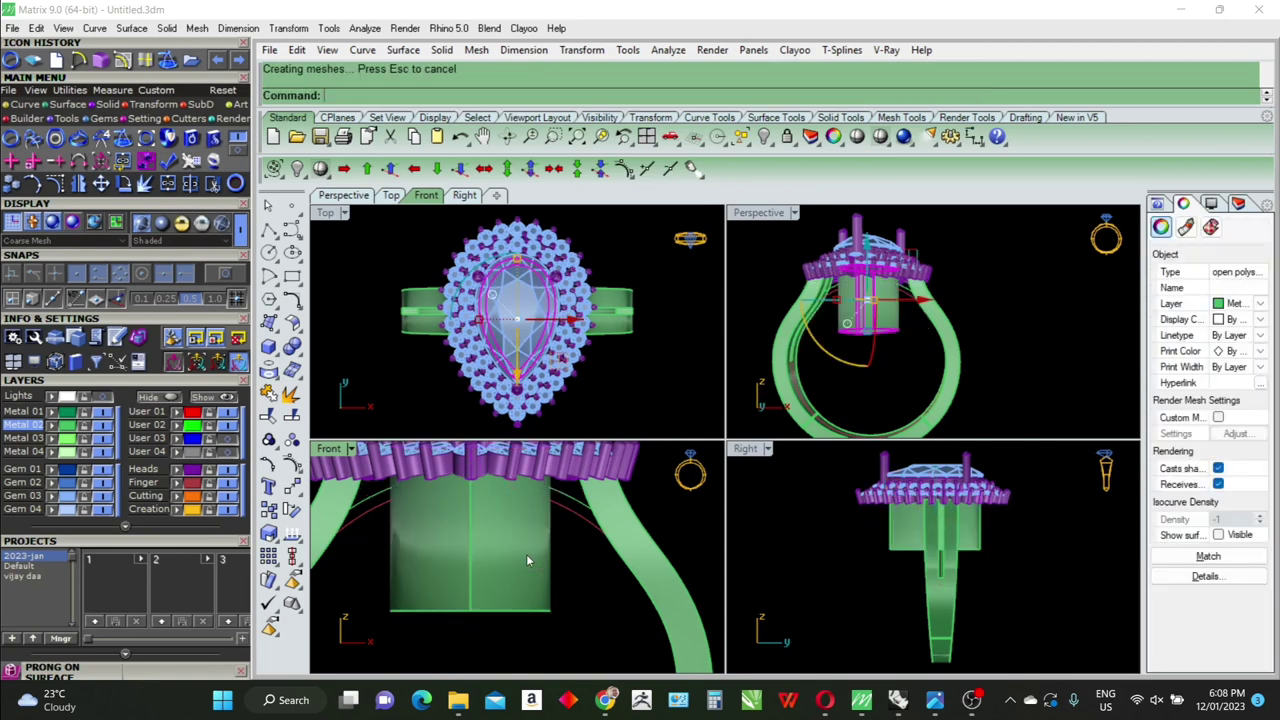
key("ctrl+z")
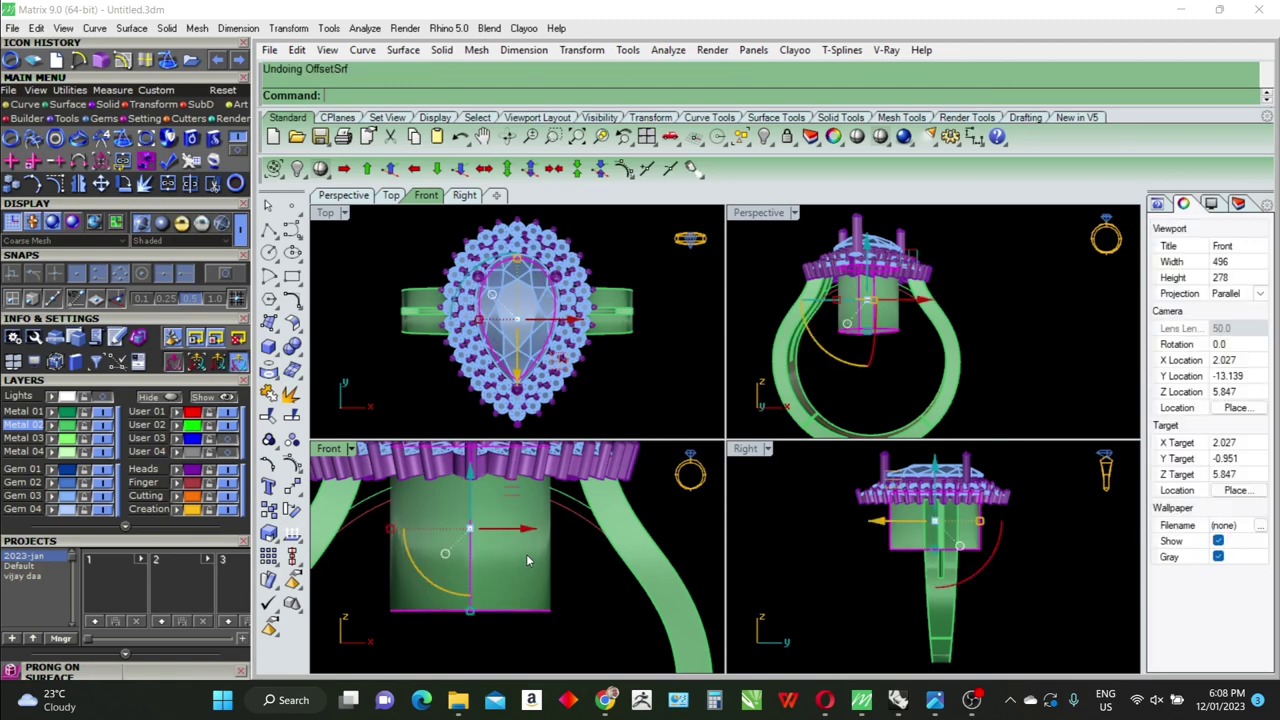
Draw a vertical line up from the block's centre, then delete it
type("L")
key("Return")
left_click(526, 554)
scroll(526, 554, "down", 2)
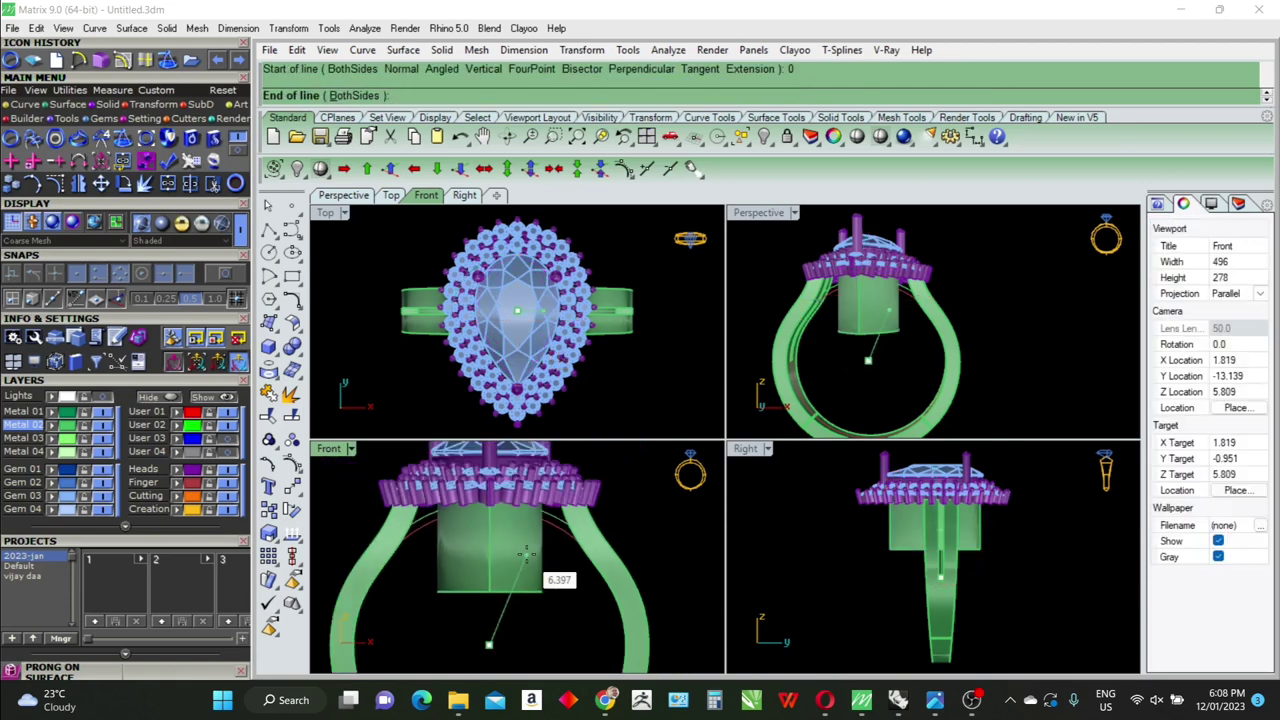
scroll(522, 552, "down", 1)
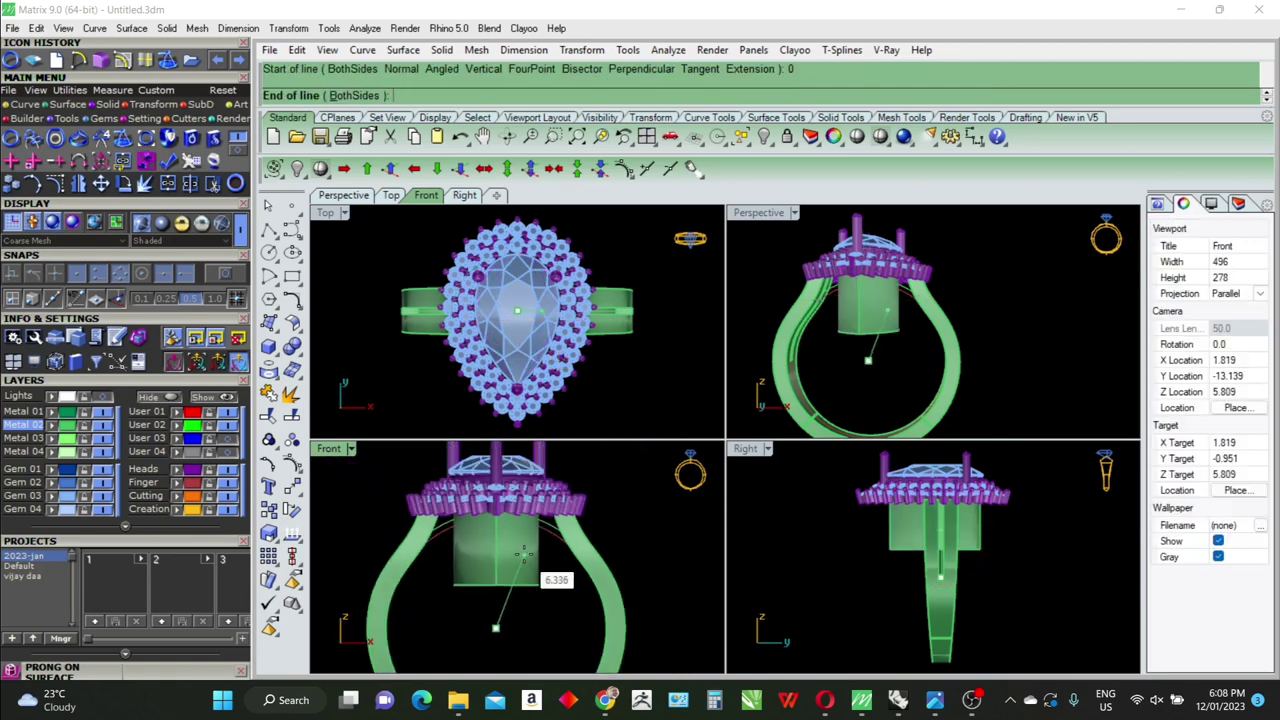
left_click(517, 450)
left_click(496, 610)
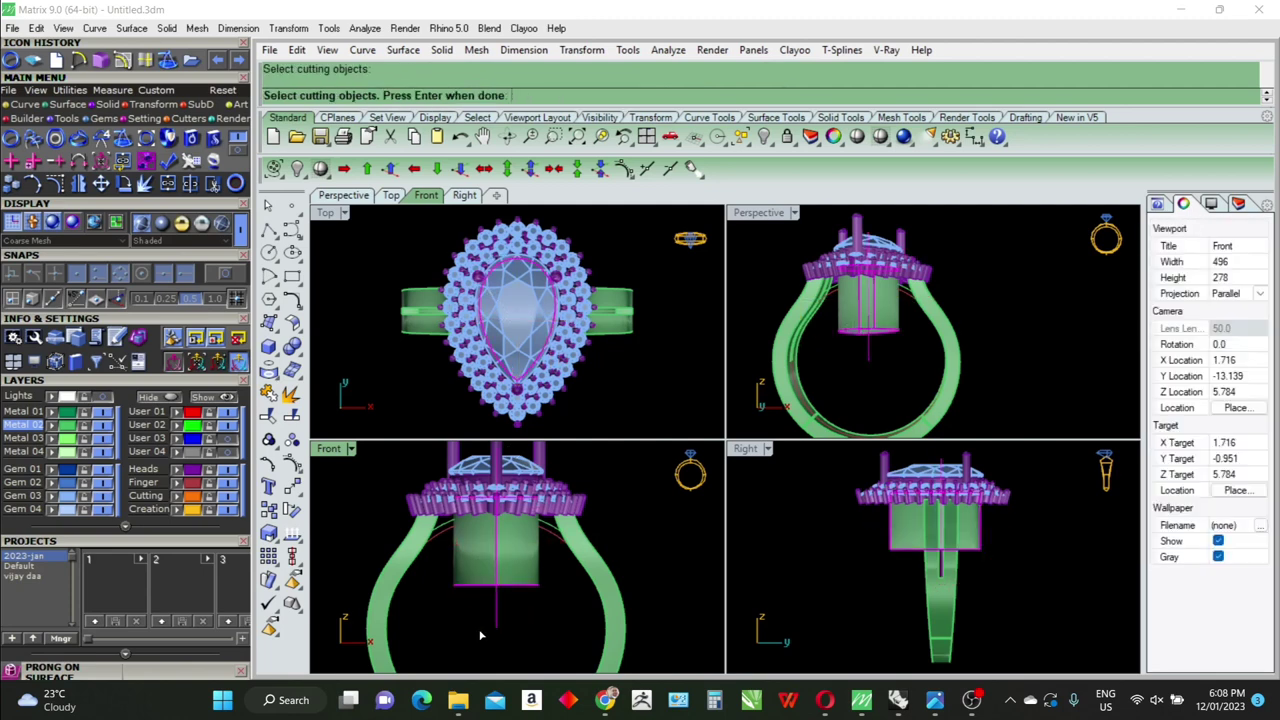
key("Escape")
left_click(497, 605)
scroll(508, 571, "up", 2)
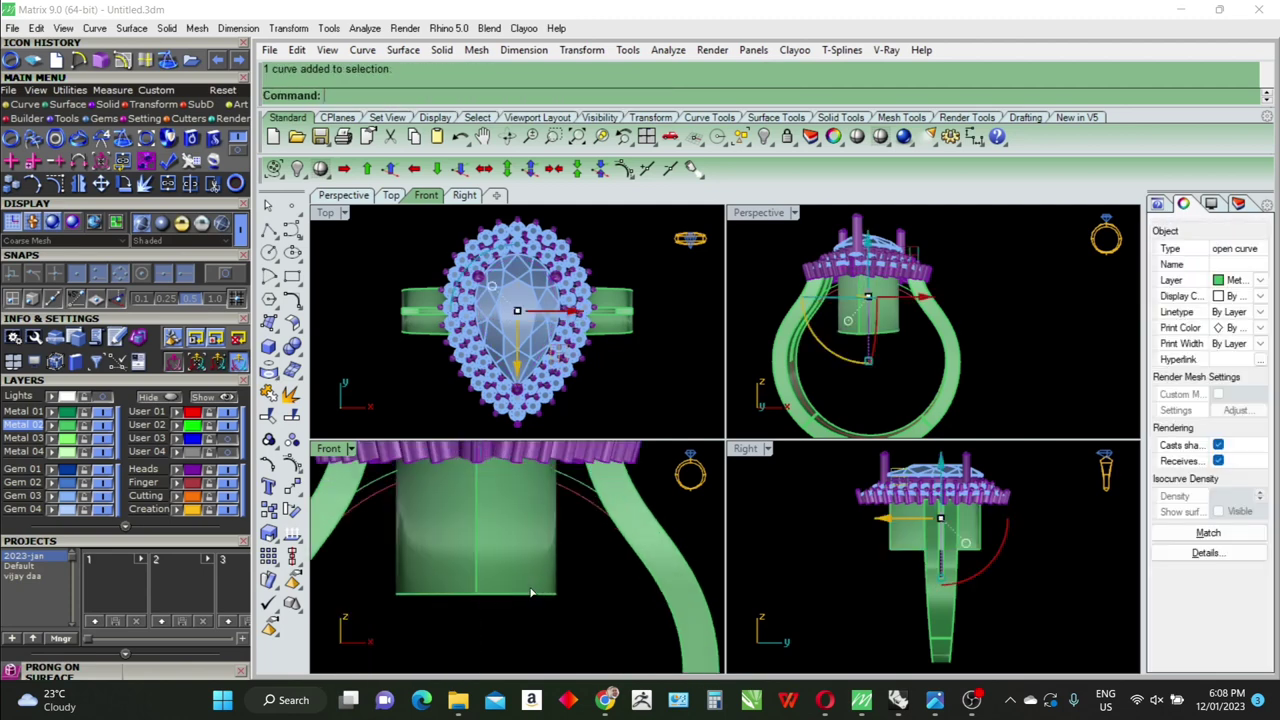
key("Delete")
Thicken the central green surface into a 0.6 solid and pick the ring rail as the WireCut cutter
left_click(508, 573)
type("O")
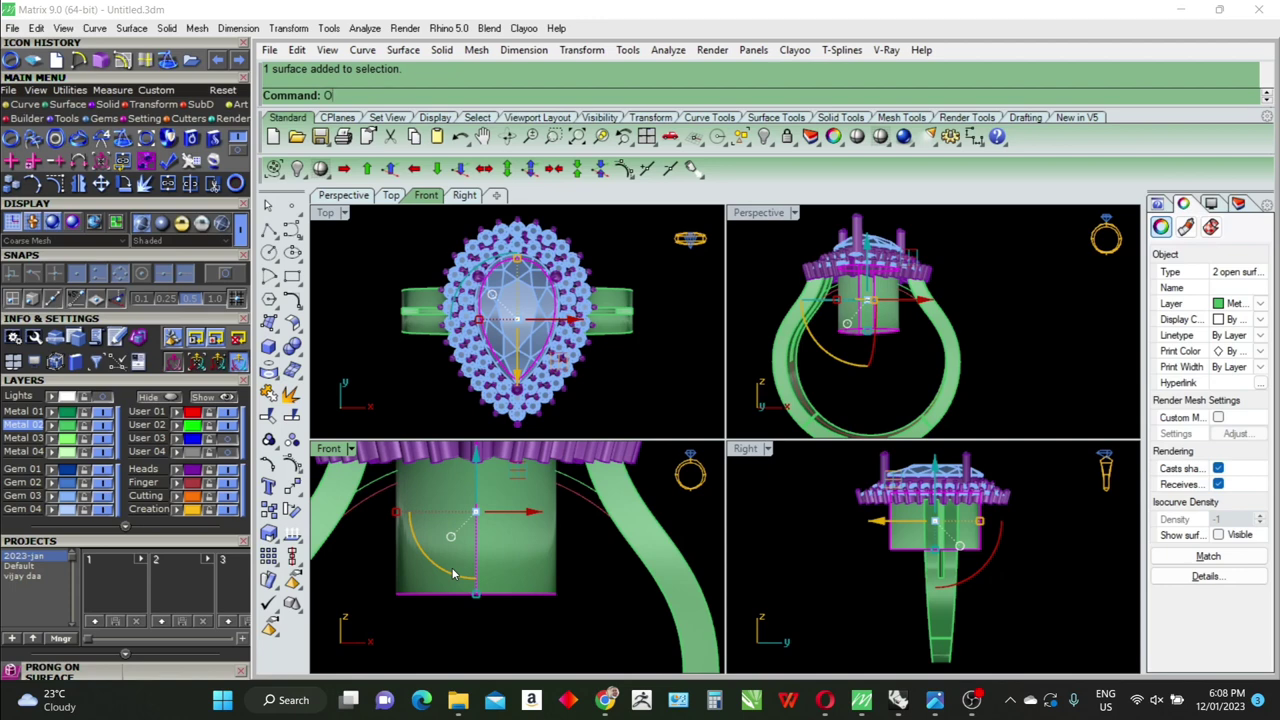
key("Return")
key("Return")
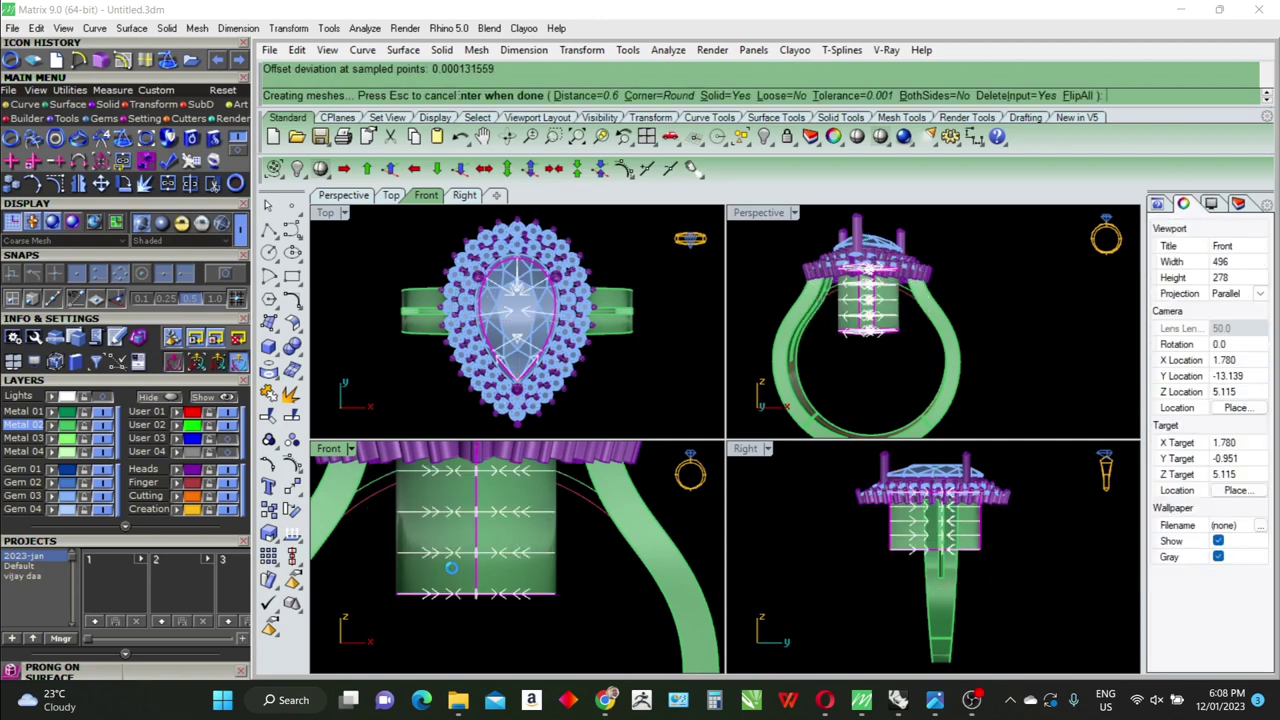
left_click(575, 503)
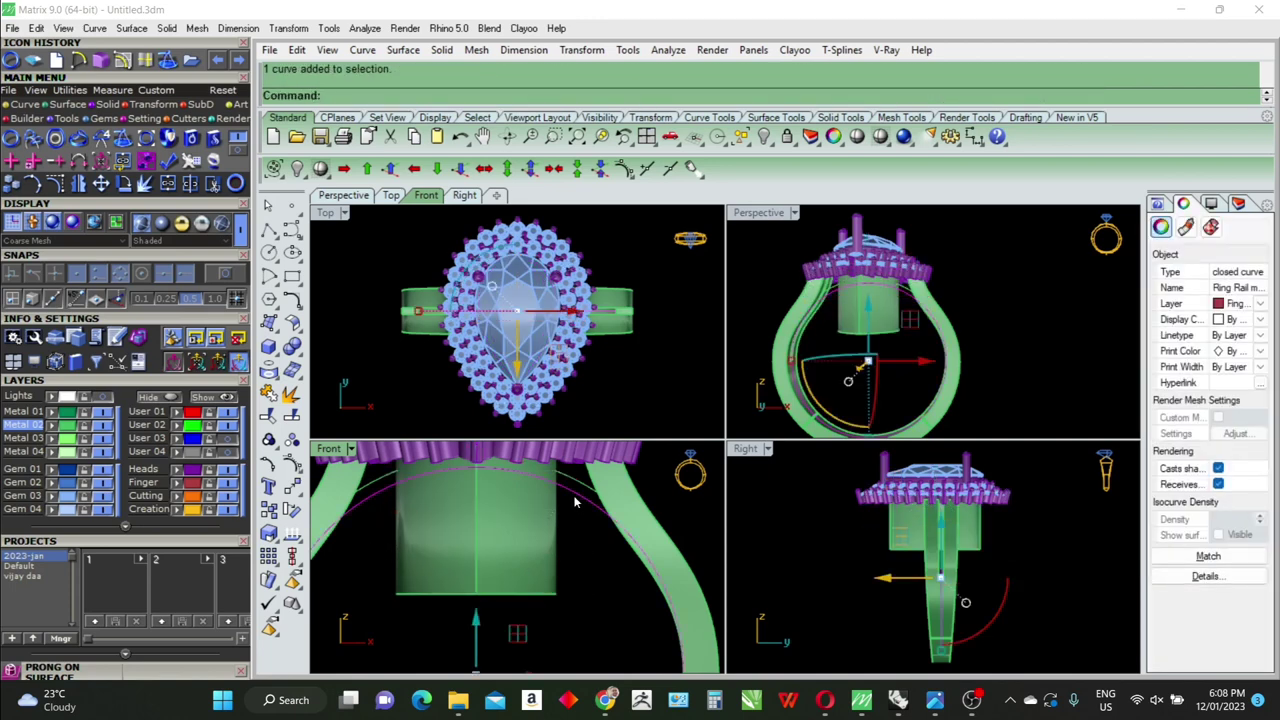
type("WireCut")
key("Return")
Cut the thickened piece along the rail and delete the leftover lower piece
left_click(470, 585)
key("Return")
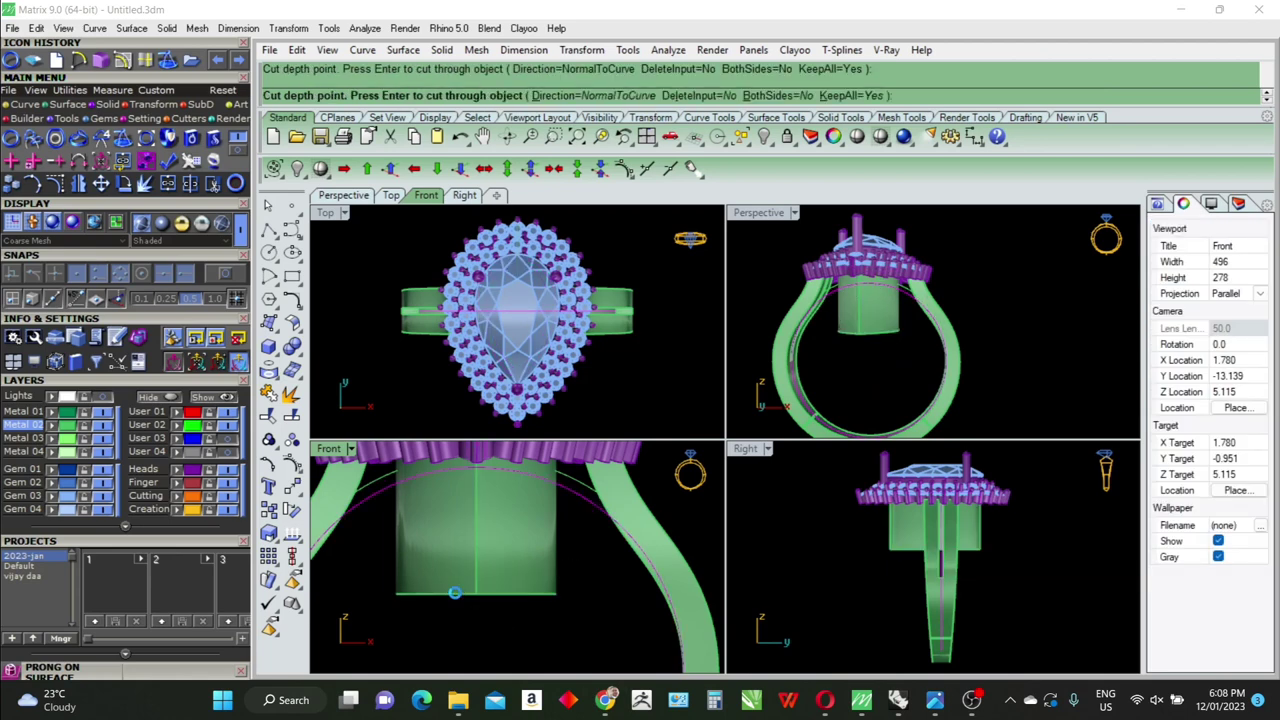
key("Return")
left_click(463, 595)
key("Delete")
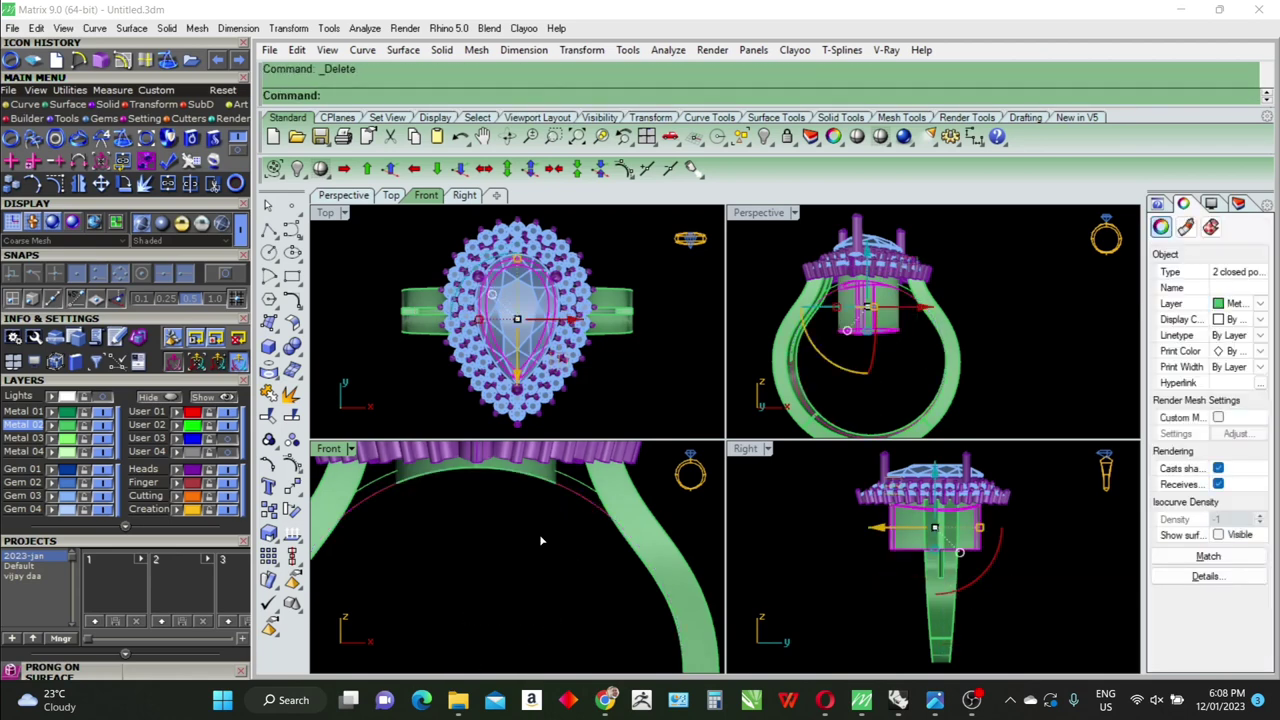
Wire-cut the gallery piece along the Ring Rail curve with KeepAll=No, removing its inner part
scroll(546, 597, "up", 3)
left_click(480, 545)
scroll(441, 529, "up", 2)
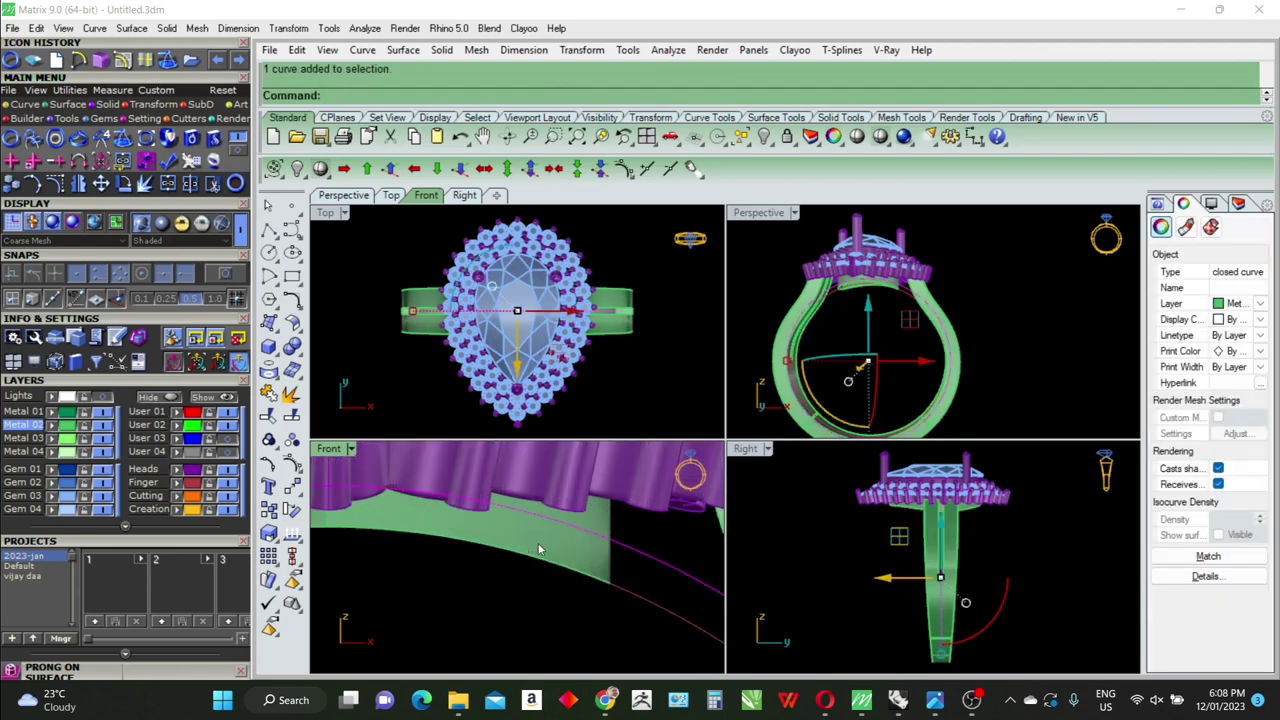
scroll(441, 529, "up", 2)
key("Return")
left_click(430, 535)
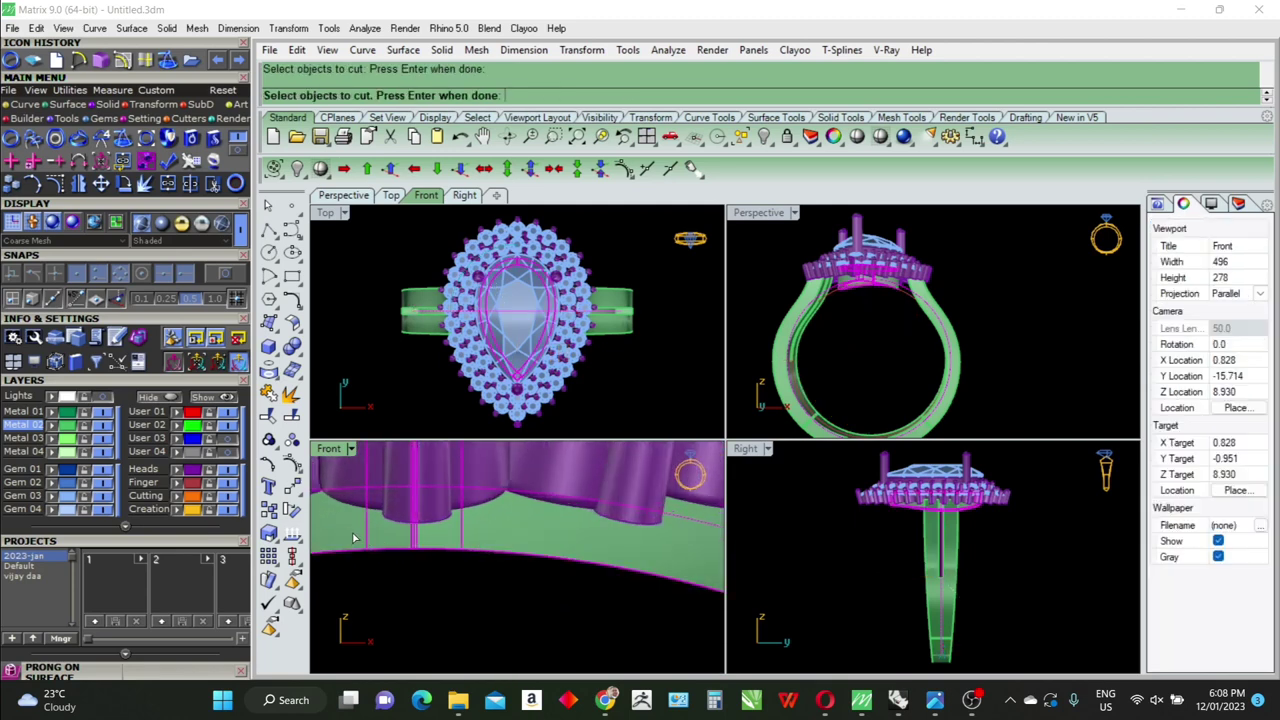
key("Return")
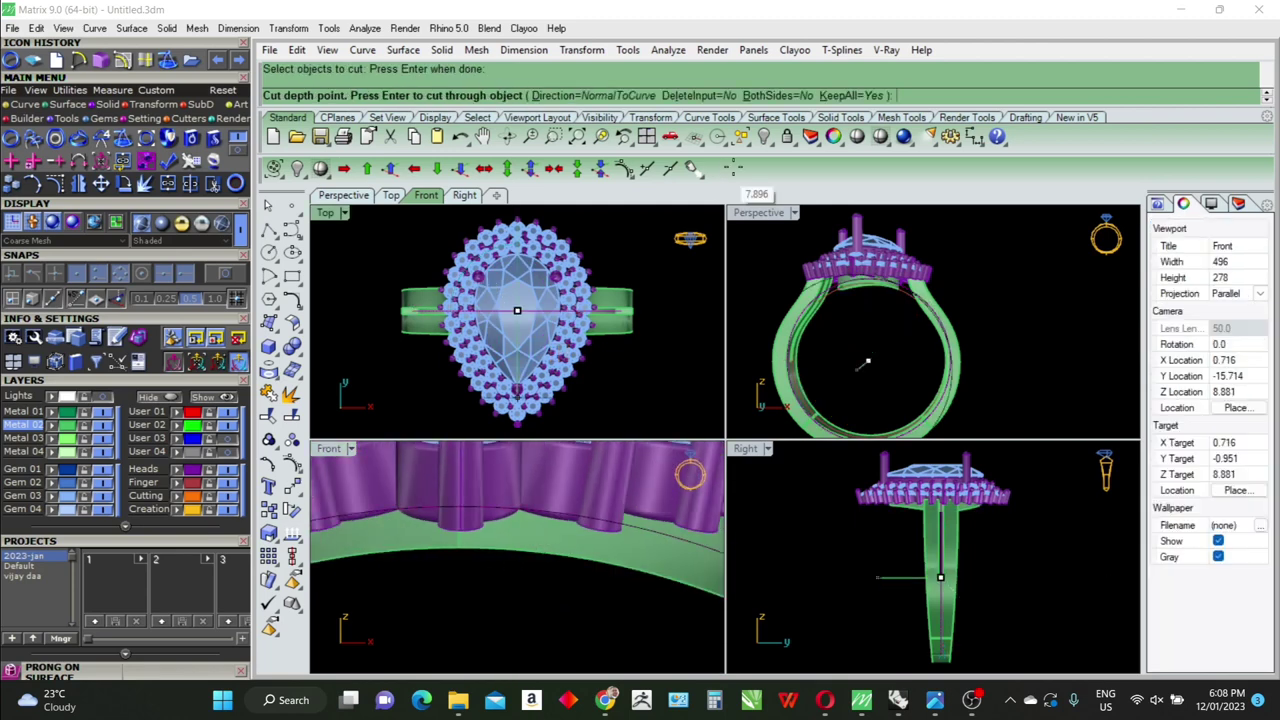
left_click(843, 96)
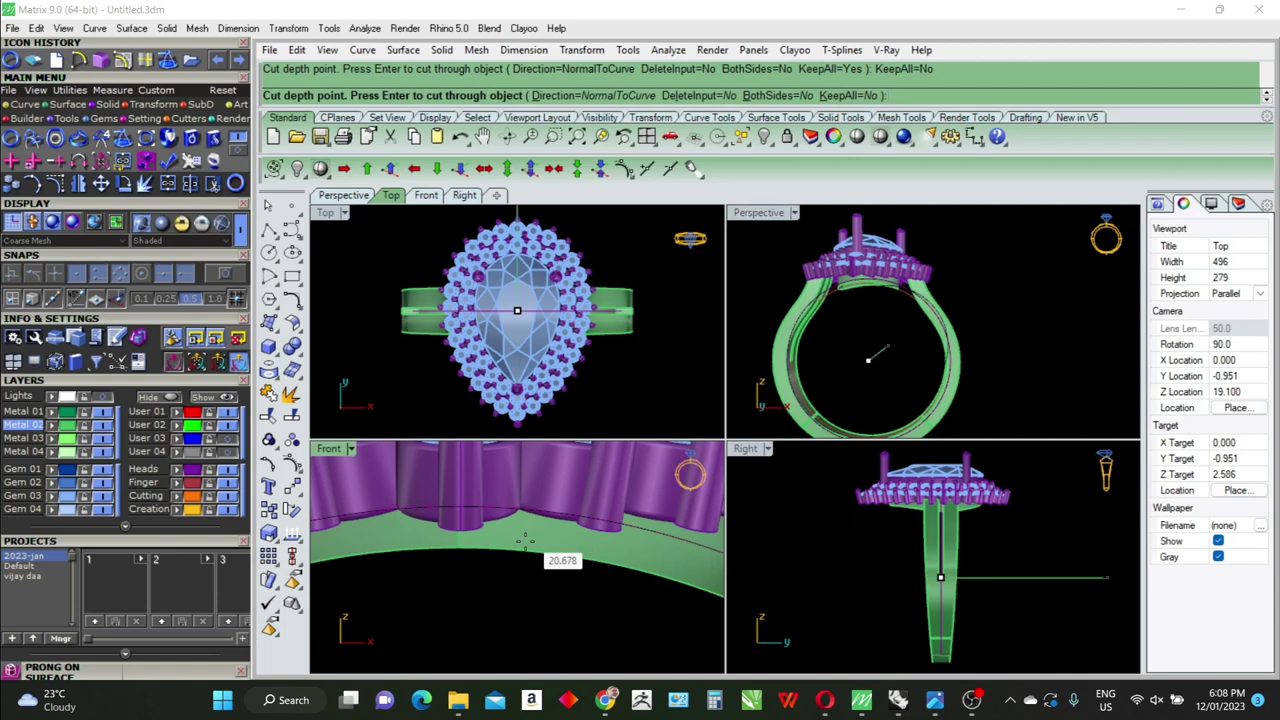
scroll(525, 547, "down", 1)
key("Return")
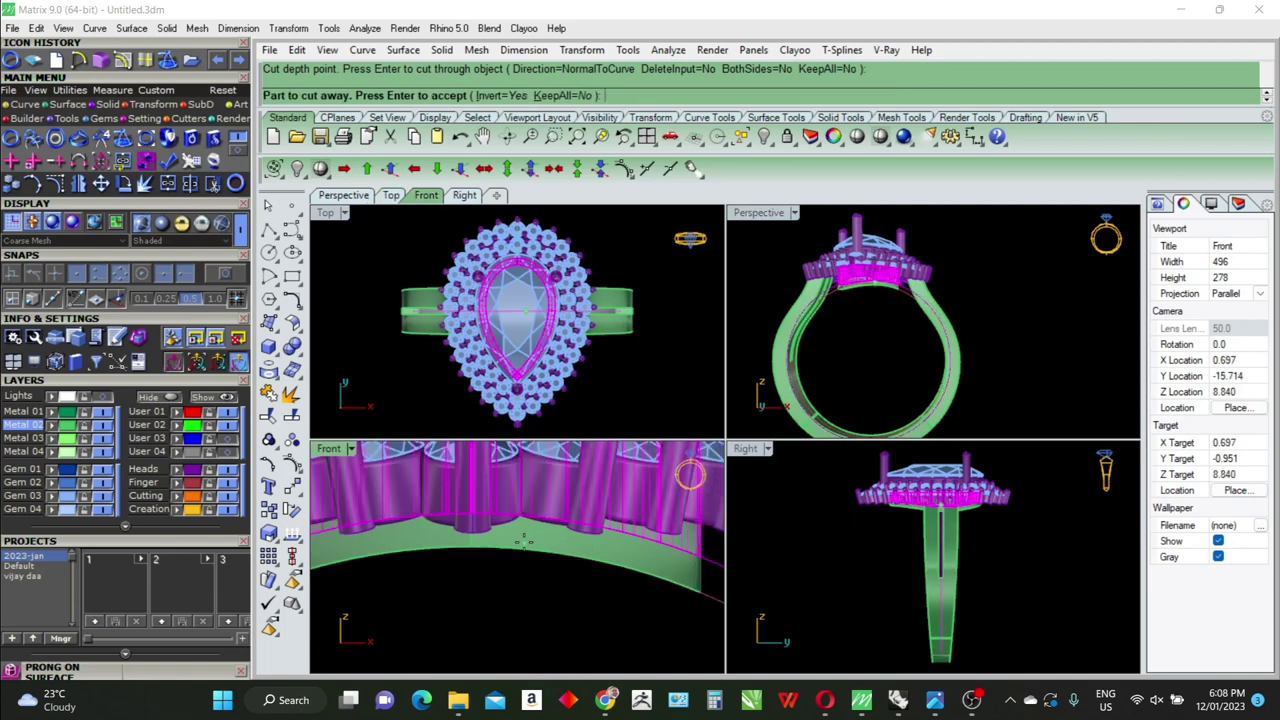
key("Return")
left_click(565, 602)
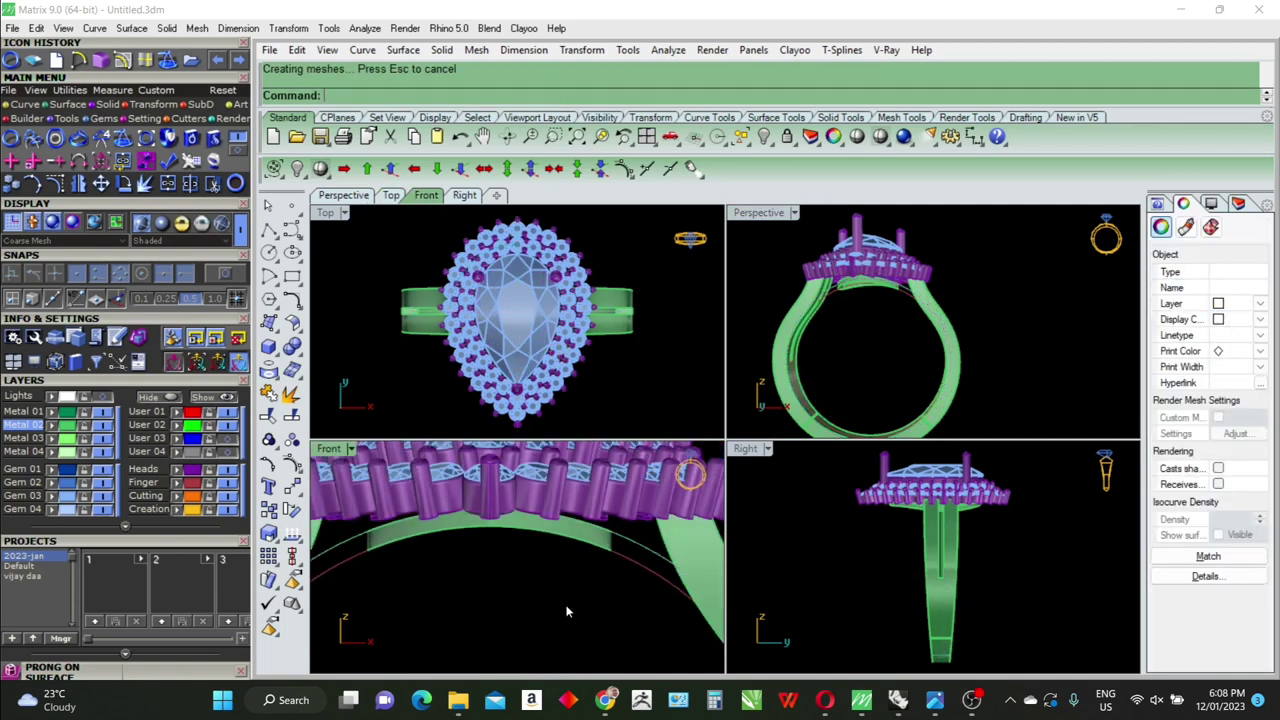
Run WireCut with the Ring Rail curve on the right shank strip and cut away its inner part
scroll(545, 560, "down", 2)
scroll(534, 520, "down", 1)
scroll(534, 524, "down", 1)
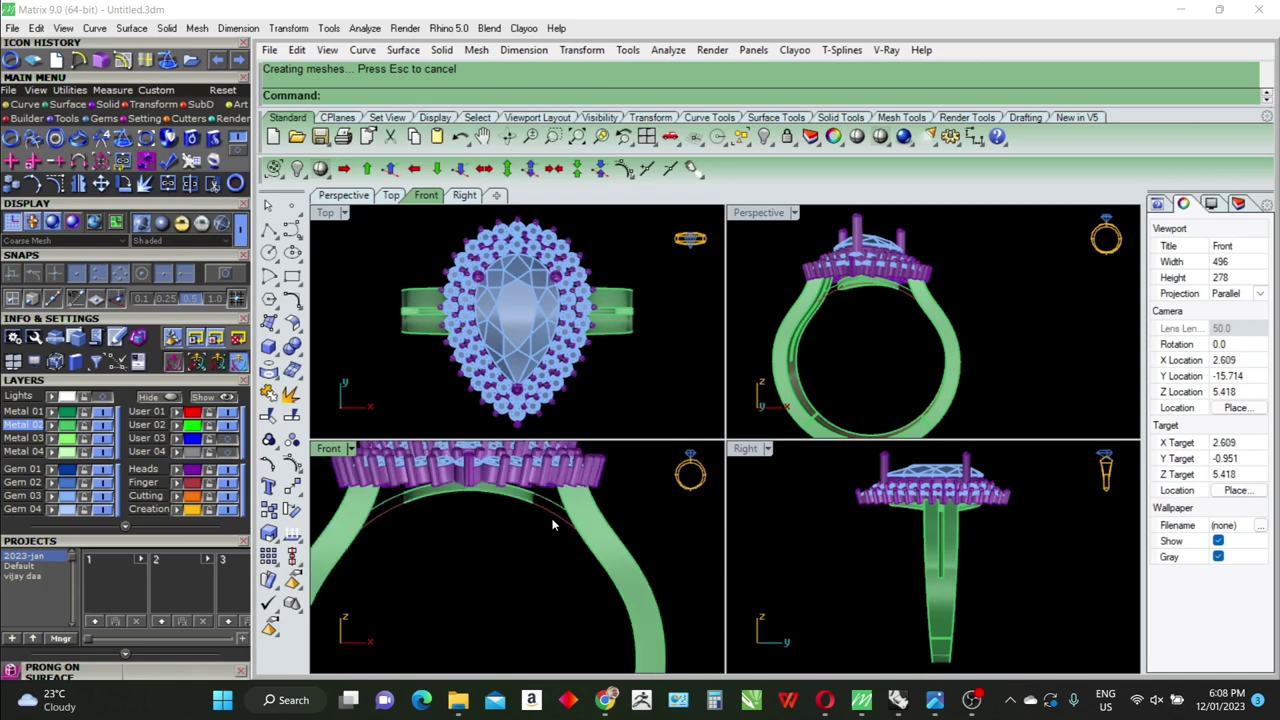
scroll(552, 520, "down", 1)
left_click(552, 517)
scroll(575, 555, "down", 1)
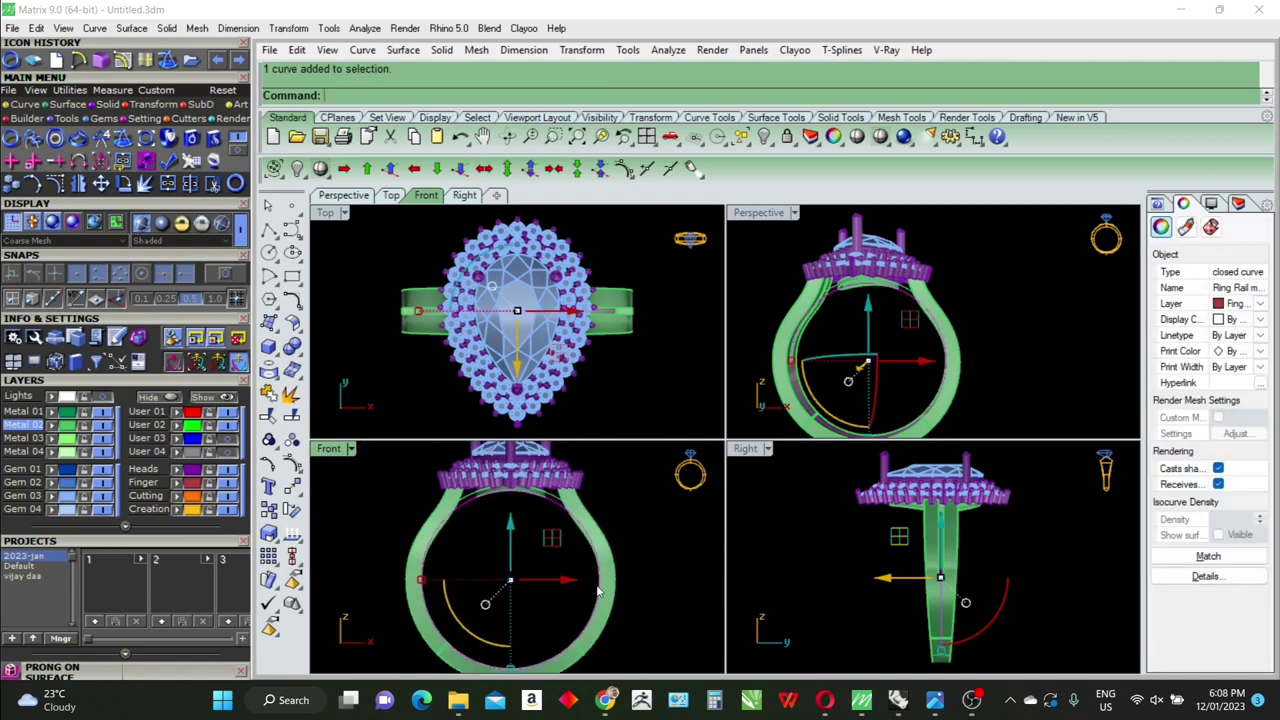
scroll(598, 591, "up", 1)
type("ireCut")
key("Return")
scroll(580, 568, "up", 1)
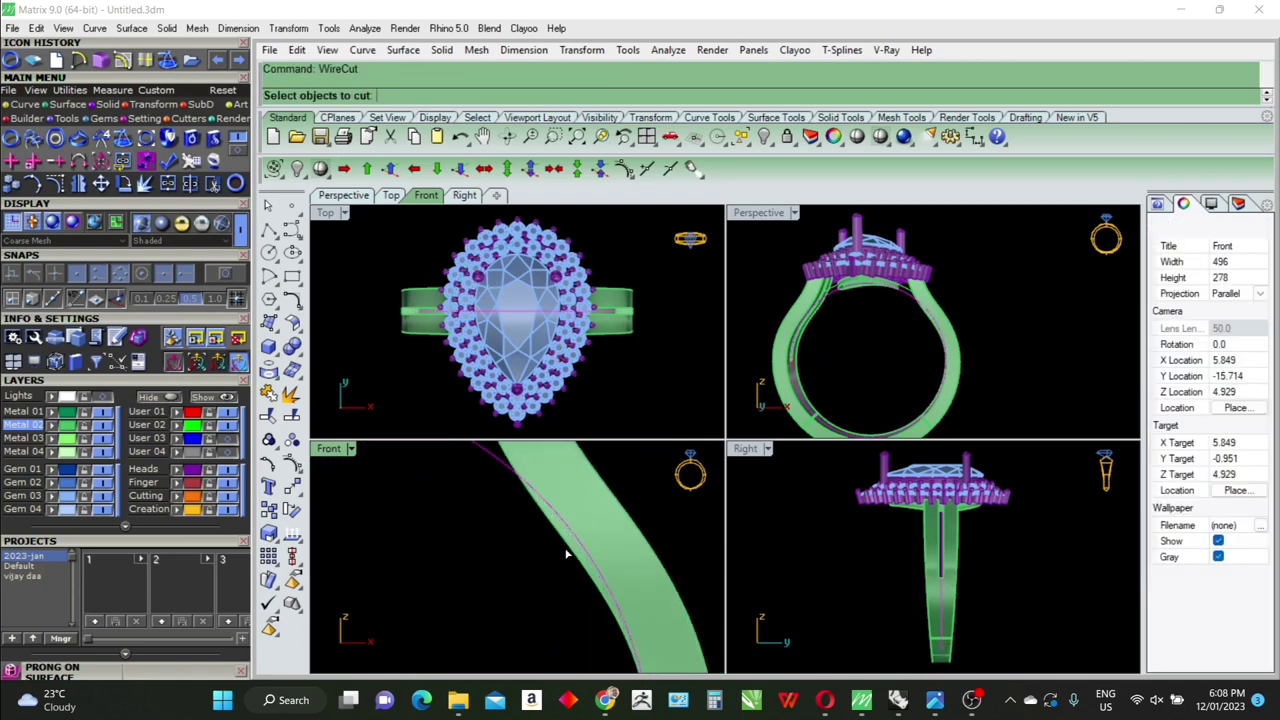
scroll(563, 565, "up", 1)
left_click(551, 521)
key("Return")
scroll(556, 517, "down", 2)
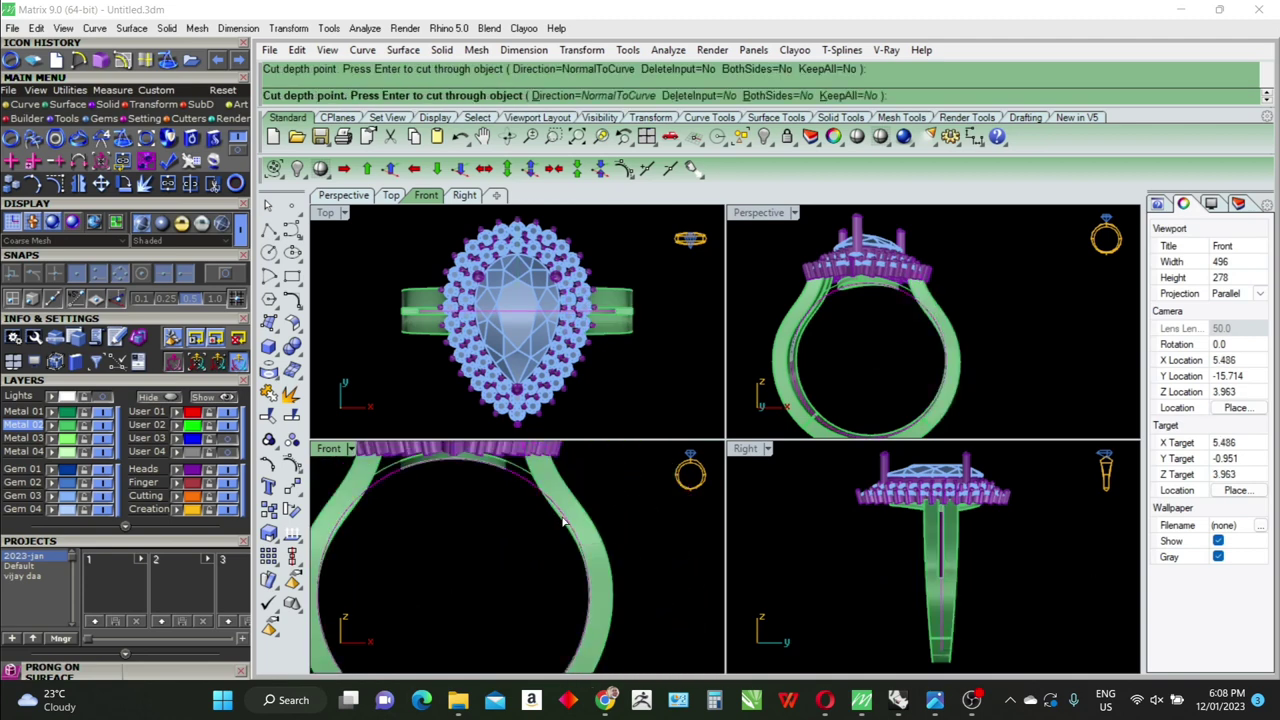
key("Return")
scroll(560, 518, "up", 1)
key("Return")
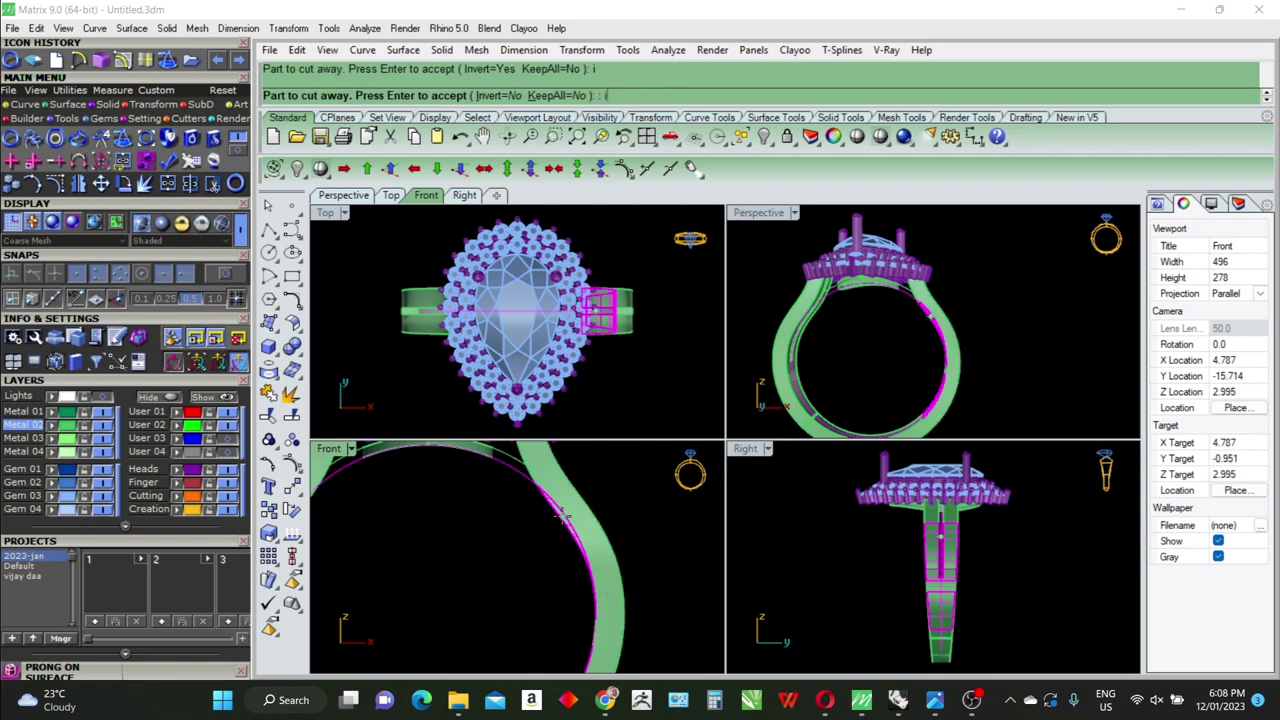
scroll(480, 520, "down", 2)
scroll(428, 521, "up", 2)
scroll(428, 521, "up", 2)
Begin another rail wire cut on the ring band, then restart the WireCut
key("Return")
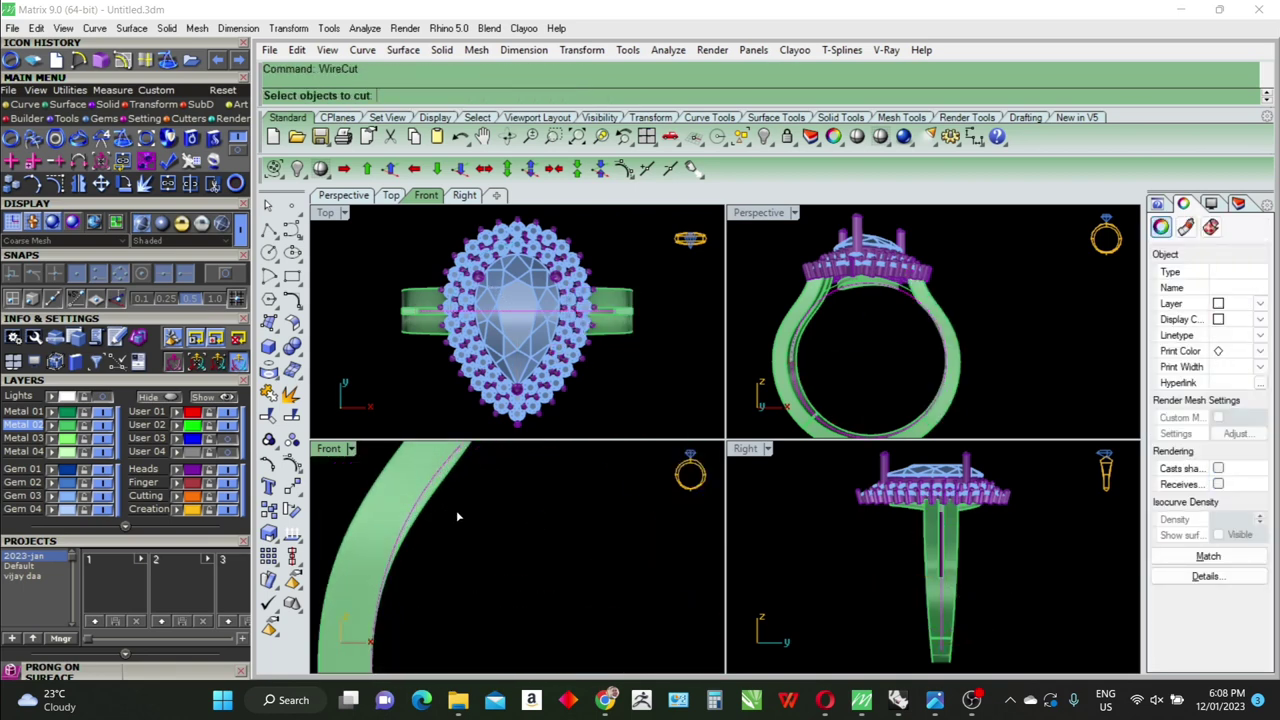
left_click(448, 487)
scroll(448, 487, "down", 2)
scroll(450, 489, "down", 1)
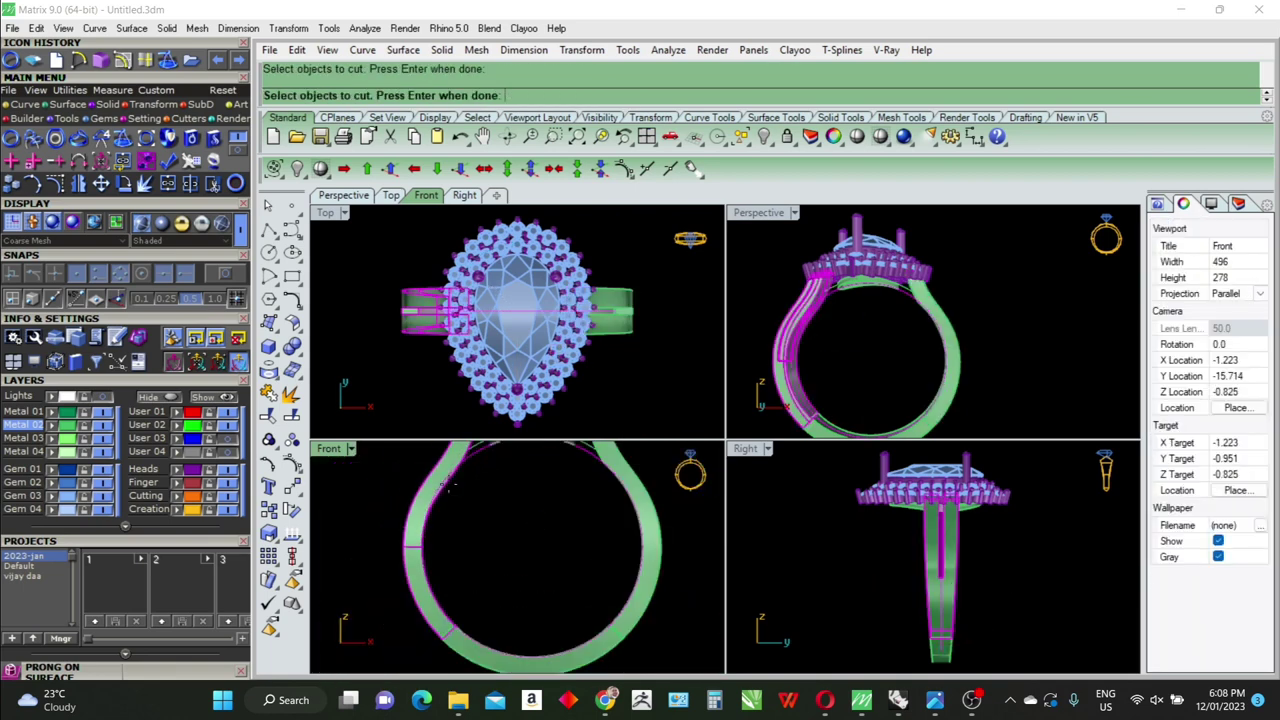
key("Return")
key("Return")
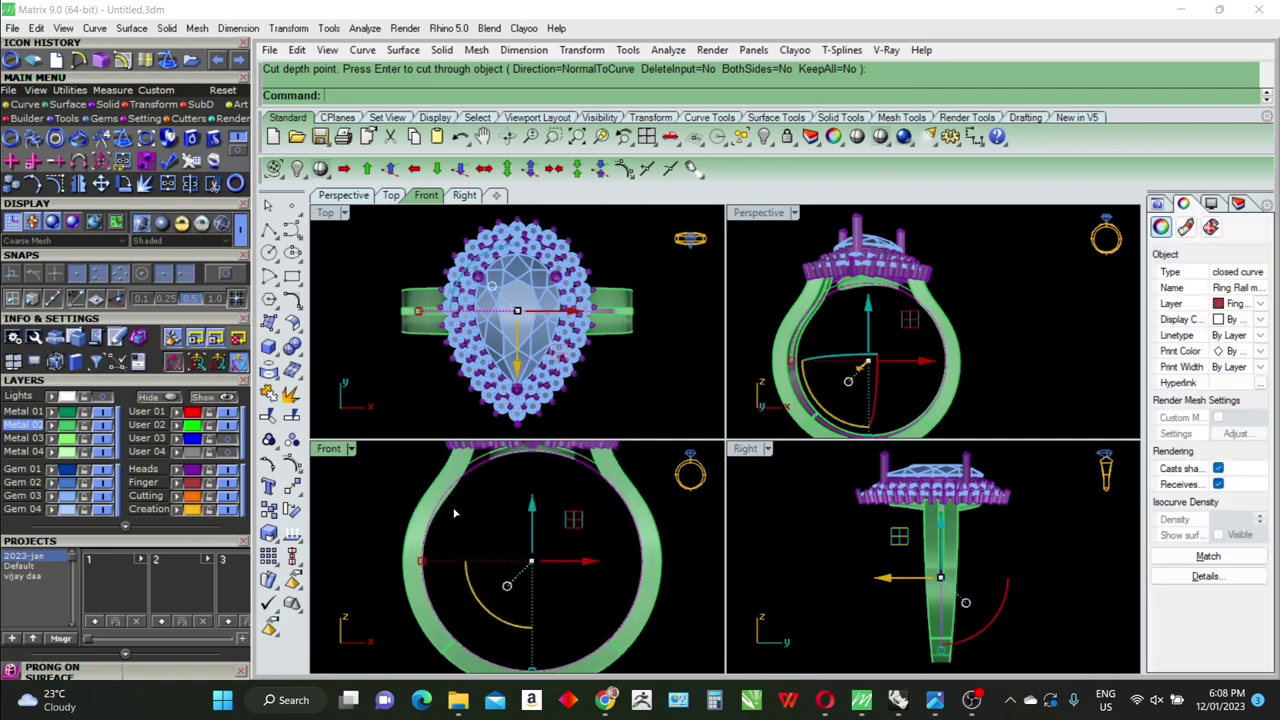
key("Return")
scroll(448, 492, "up", 2)
scroll(443, 480, "up", 2)
Mirror the trimmed right shank strip across the ring's vertical centre line
left_click(410, 489)
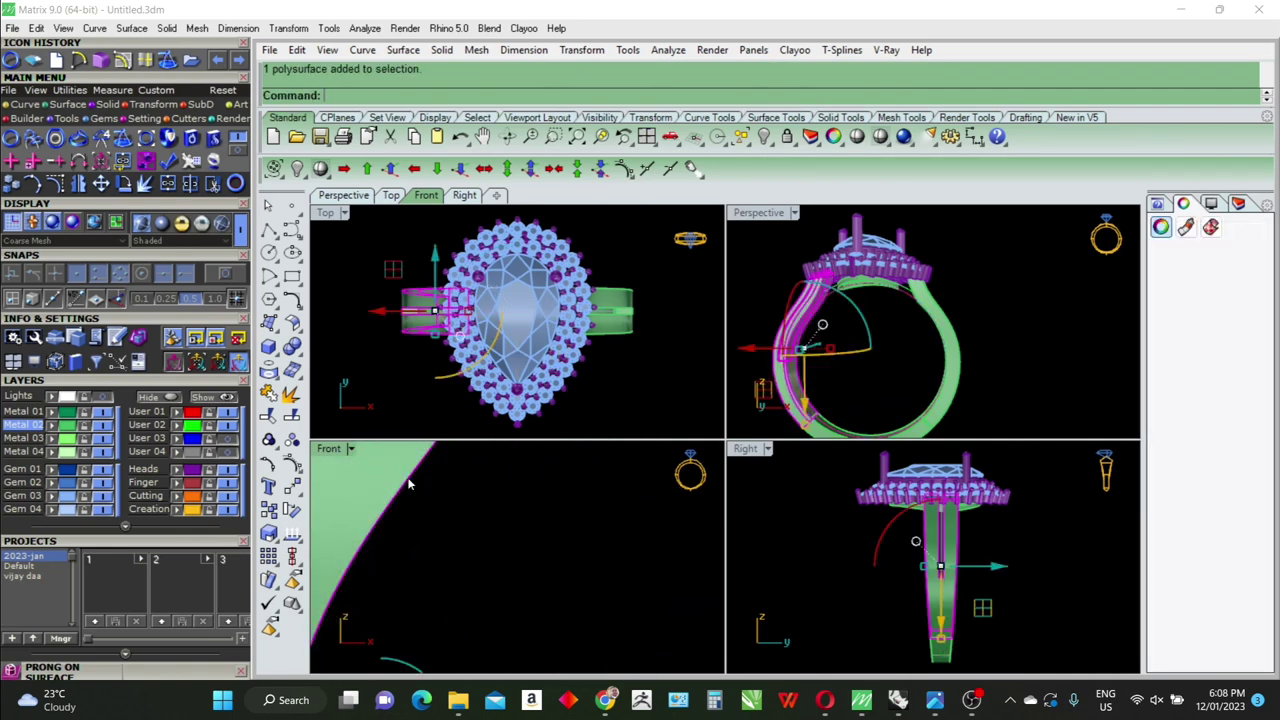
scroll(415, 495, "down", 1)
scroll(424, 512, "down", 2)
left_click(421, 489)
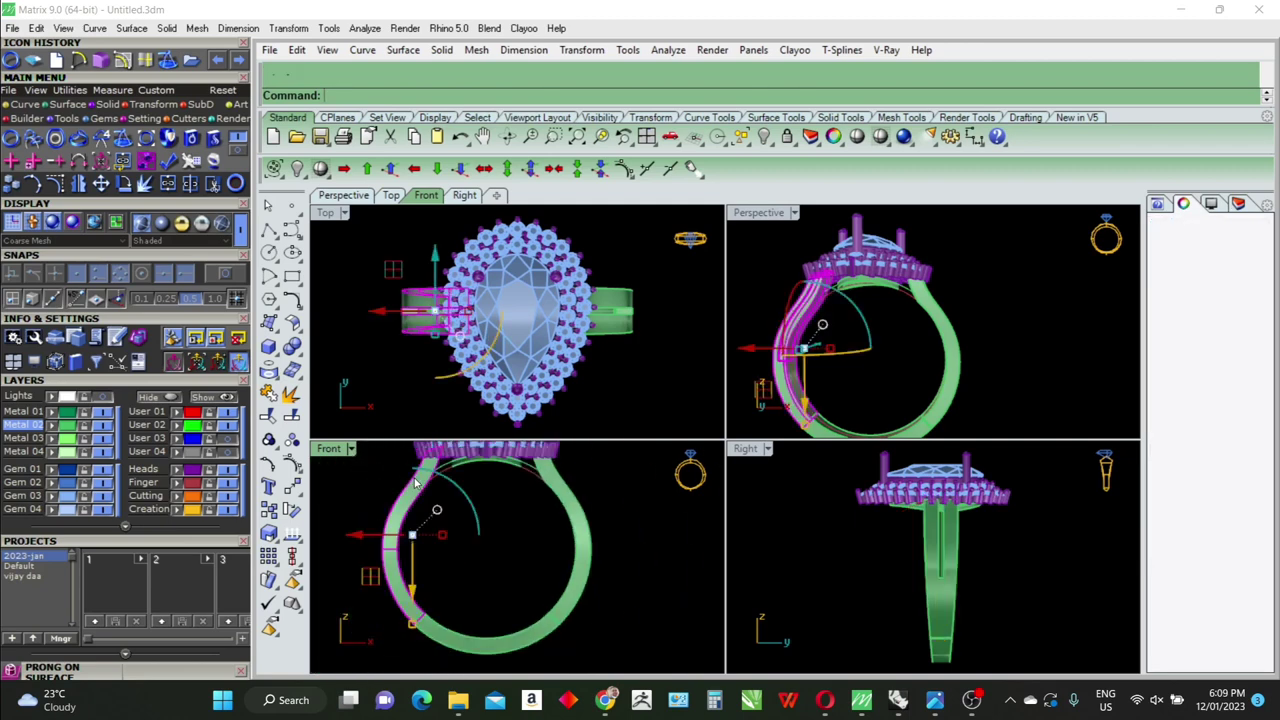
left_click(413, 535)
left_click(568, 503)
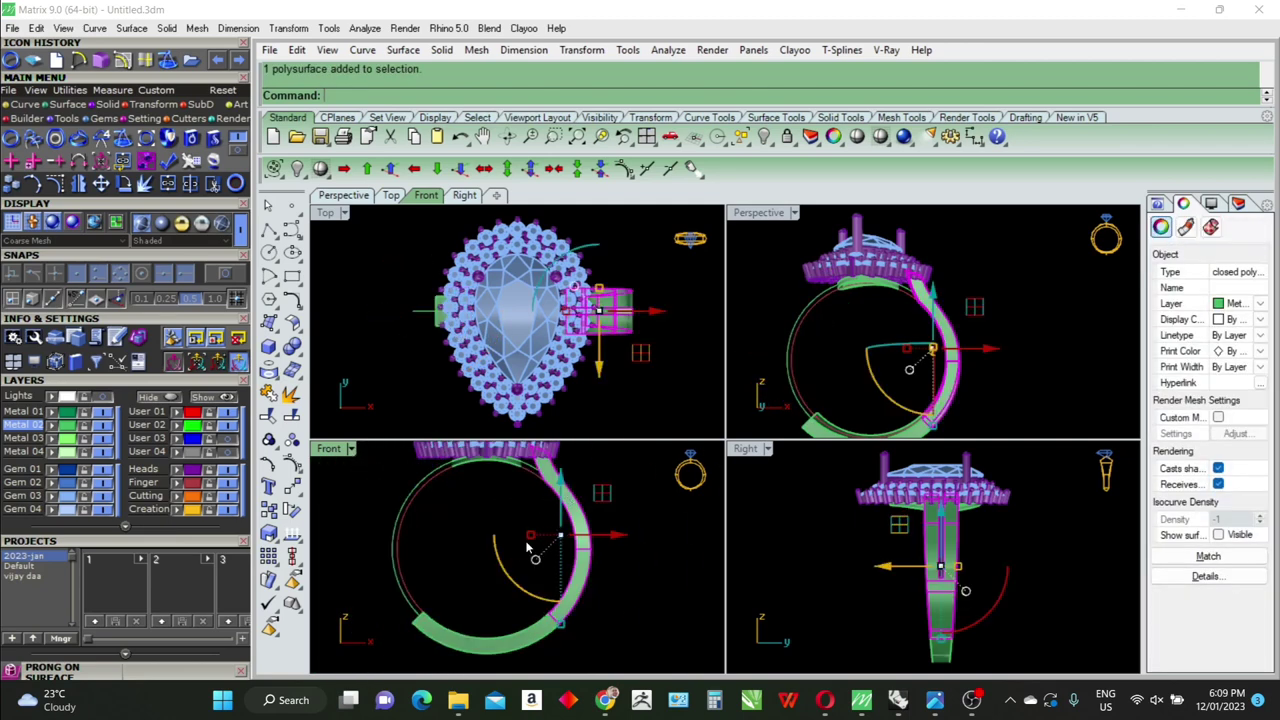
type("MM")
key("Return")
left_click(487, 548)
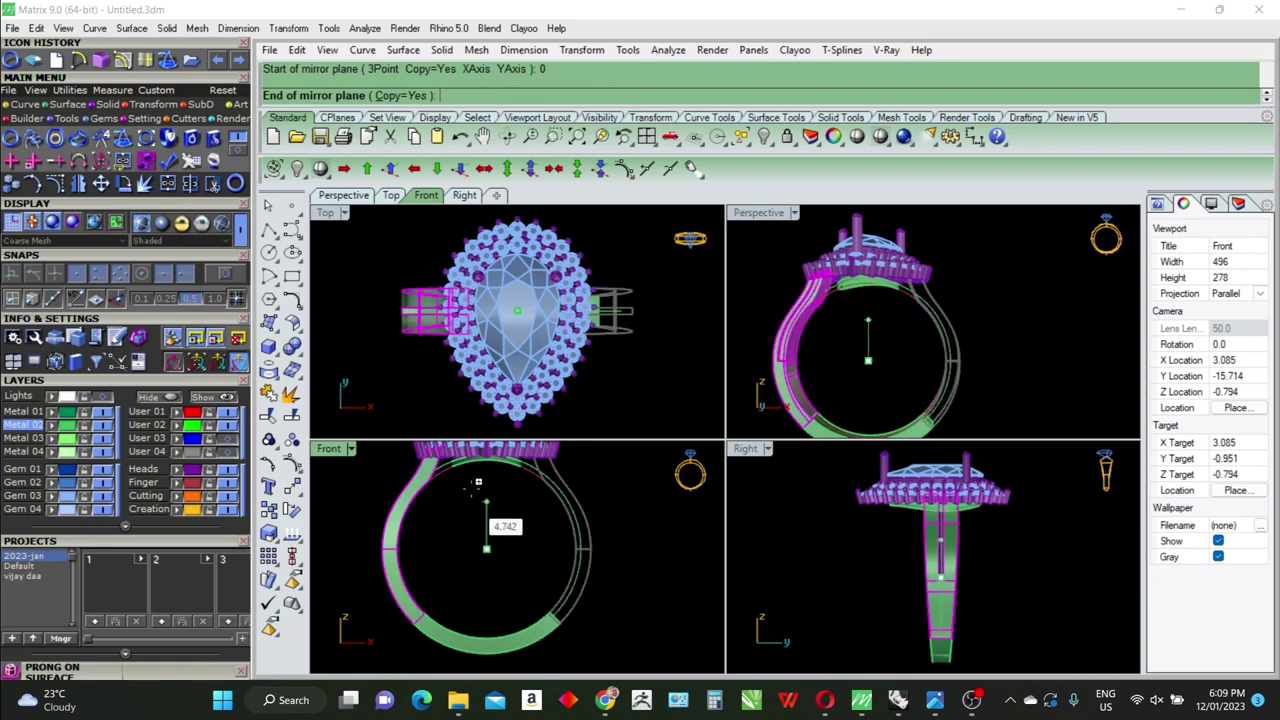
left_click(487, 560)
Maximize the Perspective view and orbit in close around the mirrored shank strip
right_click_drag(857, 292, 769, 264)
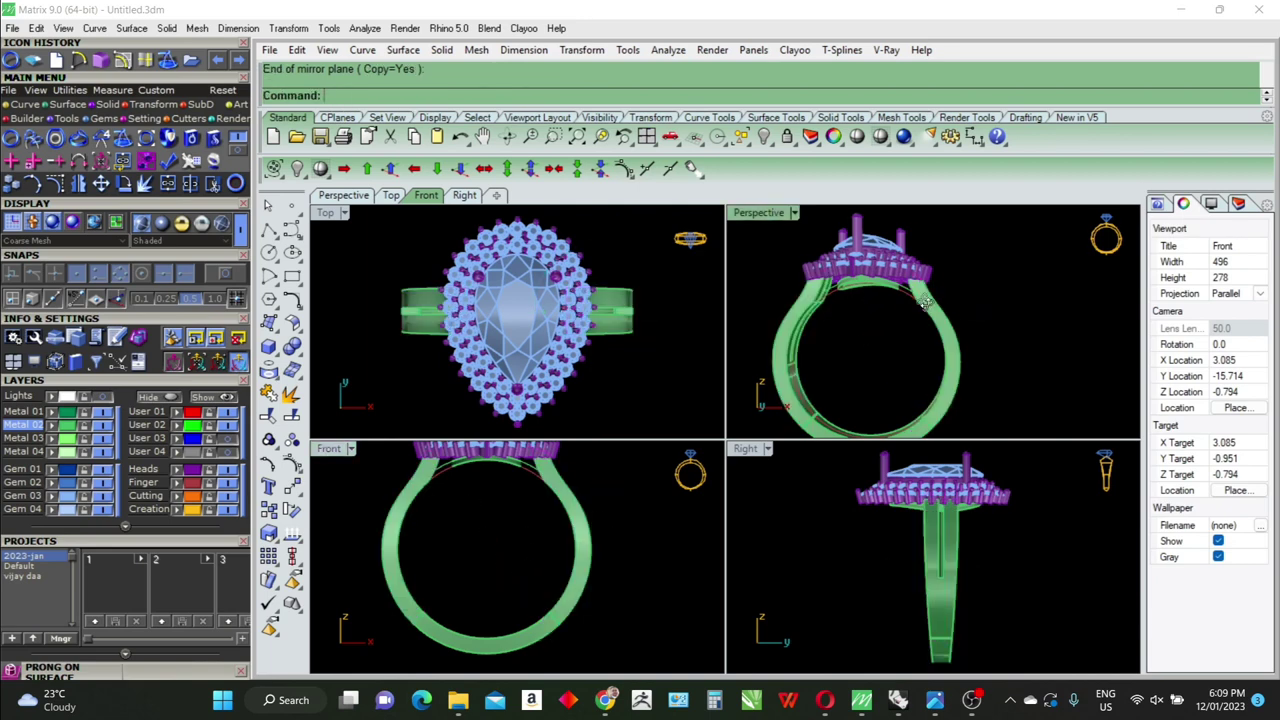
double_click(745, 218)
scroll(830, 290, "up", 5)
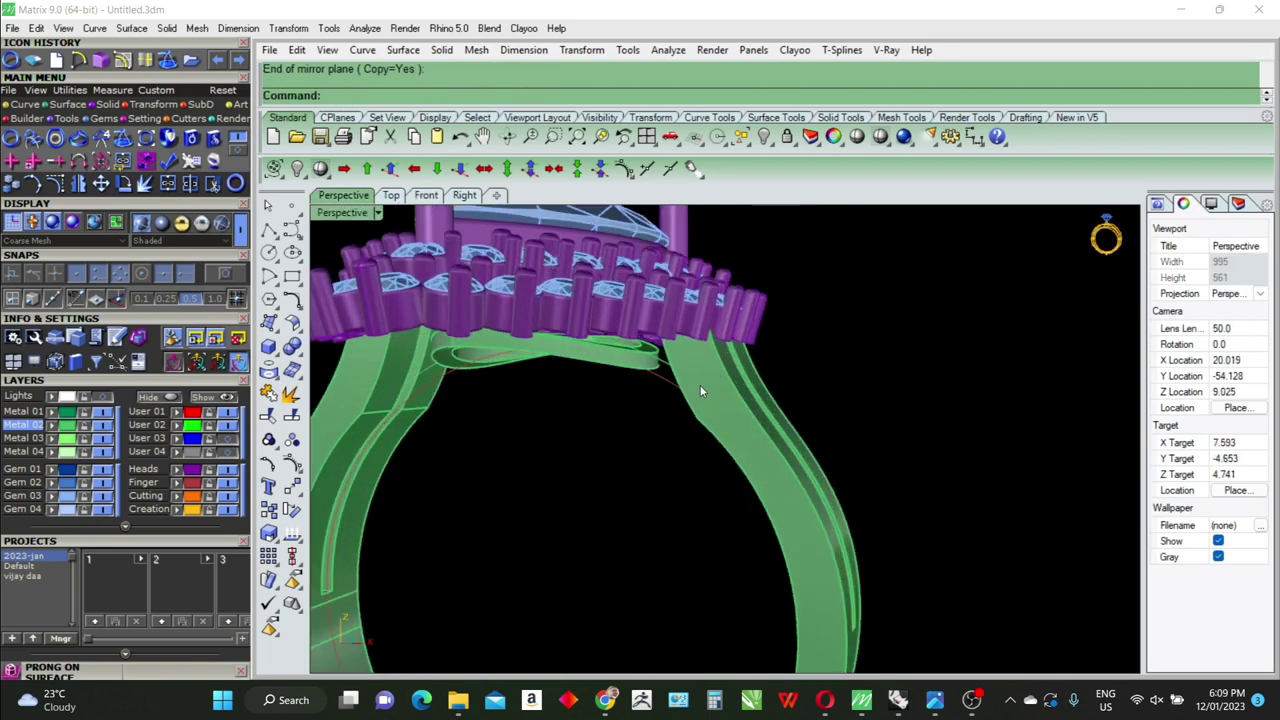
right_click_drag(700, 386, 789, 380)
scroll(634, 420, "up", 2)
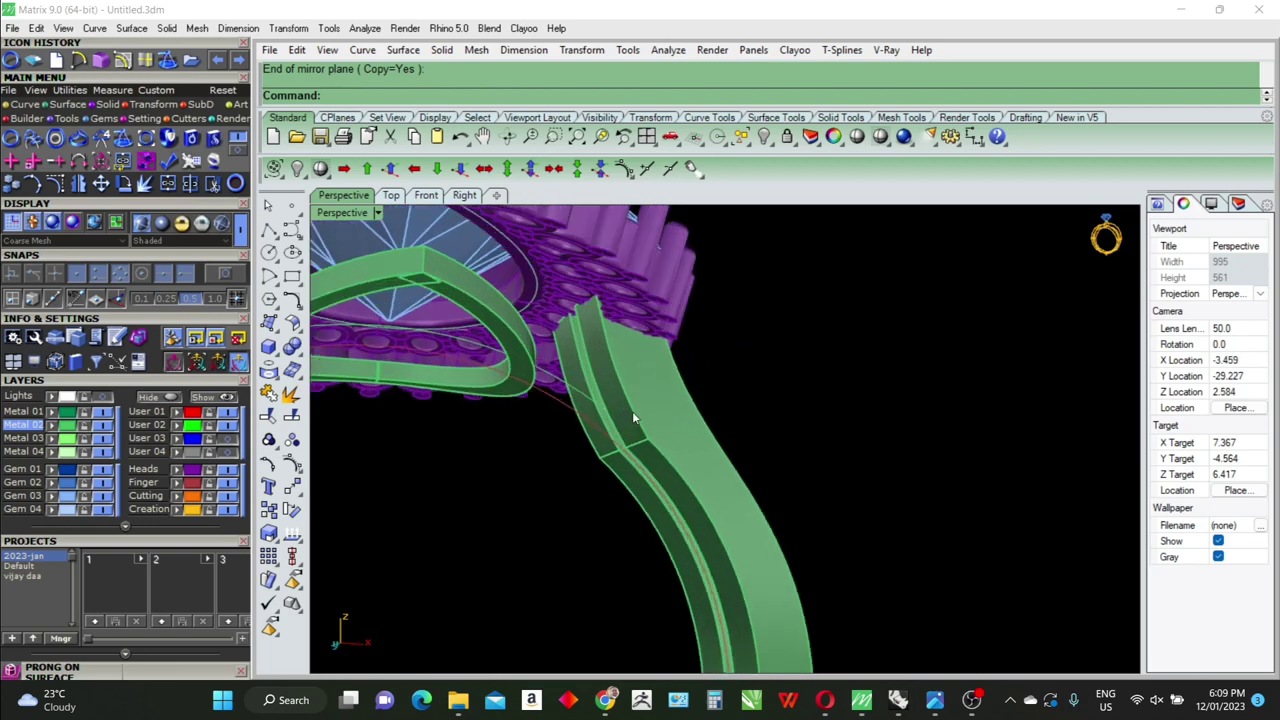
scroll(634, 420, "up", 3)
mouse_move(680, 440)
right_mouse_down()
mouse_move(699, 445)
mouse_move(624, 449)
mouse_move(750, 442)
mouse_move(676, 455)
right_mouse_up()
scroll(675, 450, "up", 3)
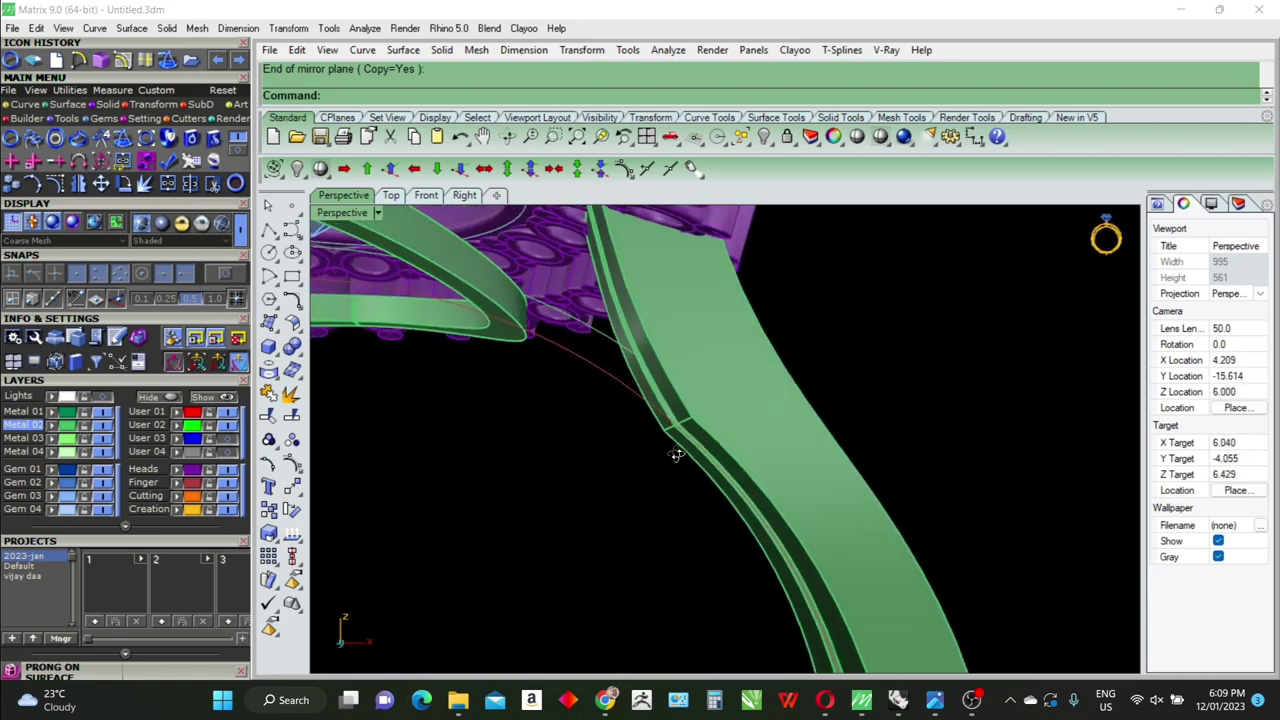
scroll(688, 422, "up", 2)
Duplicate the shank strip's edges as curves with DupEdge
key("Return")
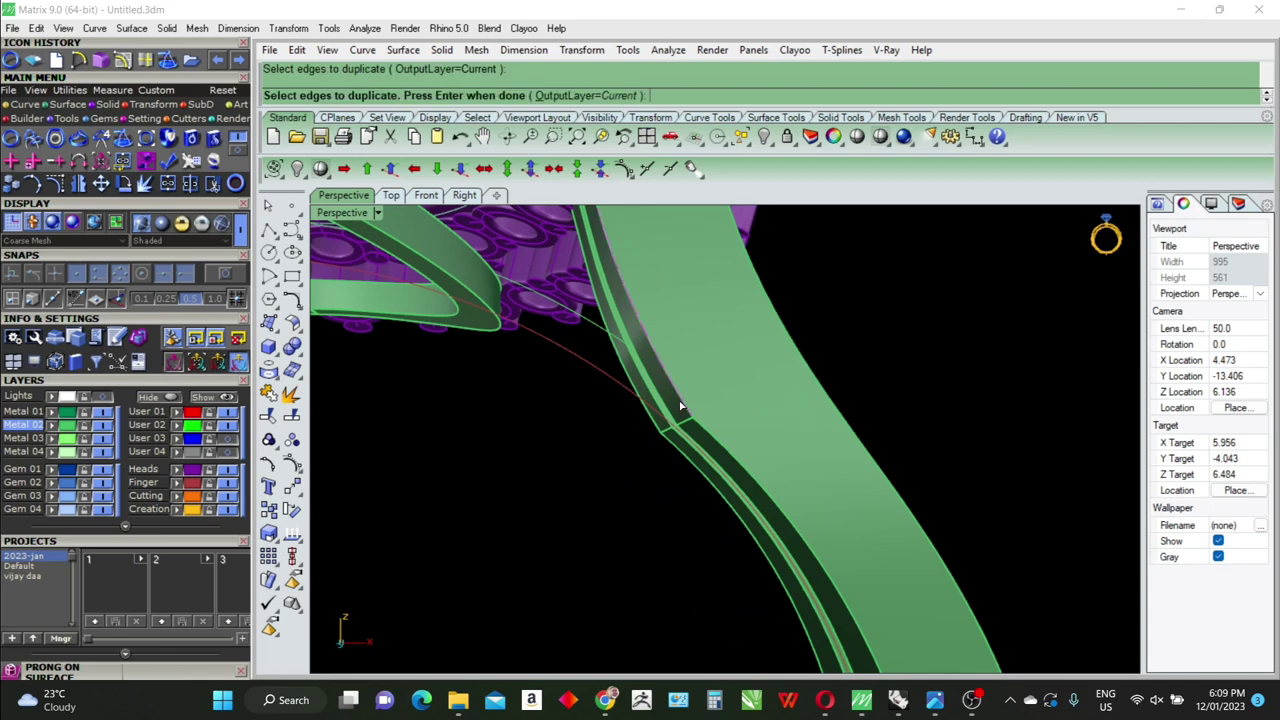
right_click_drag(678, 407, 597, 428)
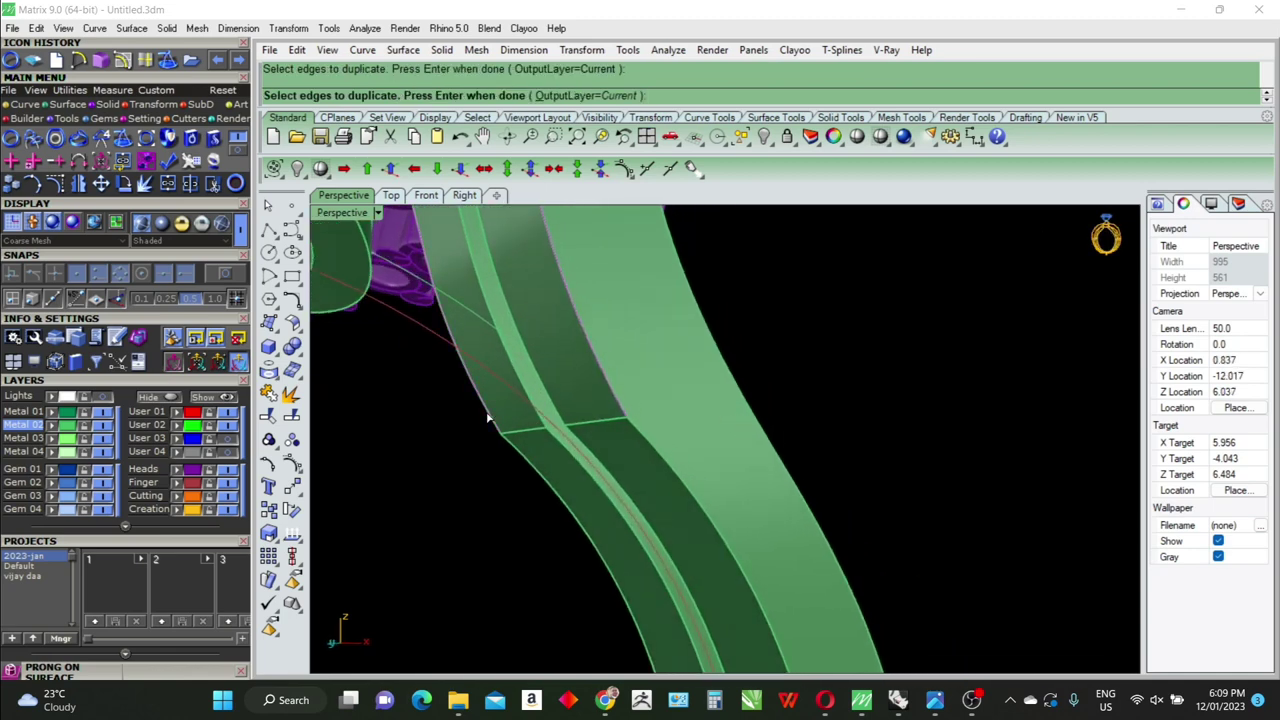
left_click(487, 415)
key("Return")
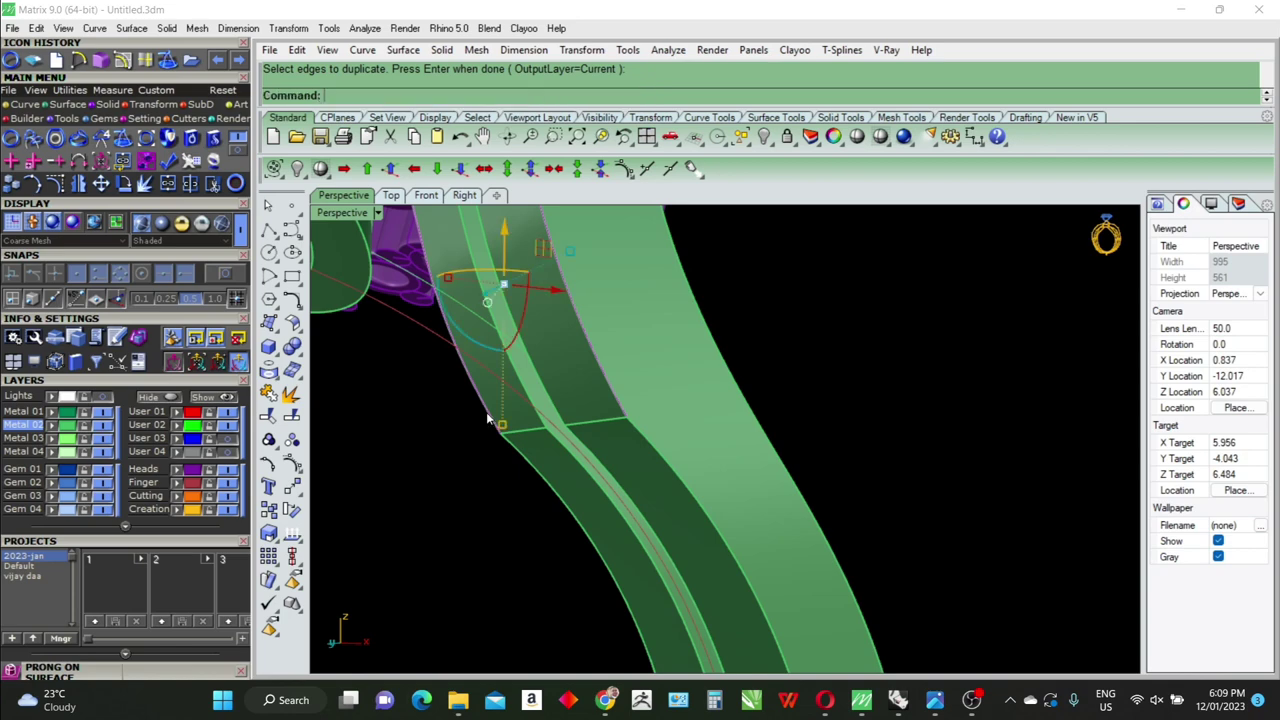
Loft a surface between the duplicated edge curves and return to the four-viewport layout
type("loft")
key("Return")
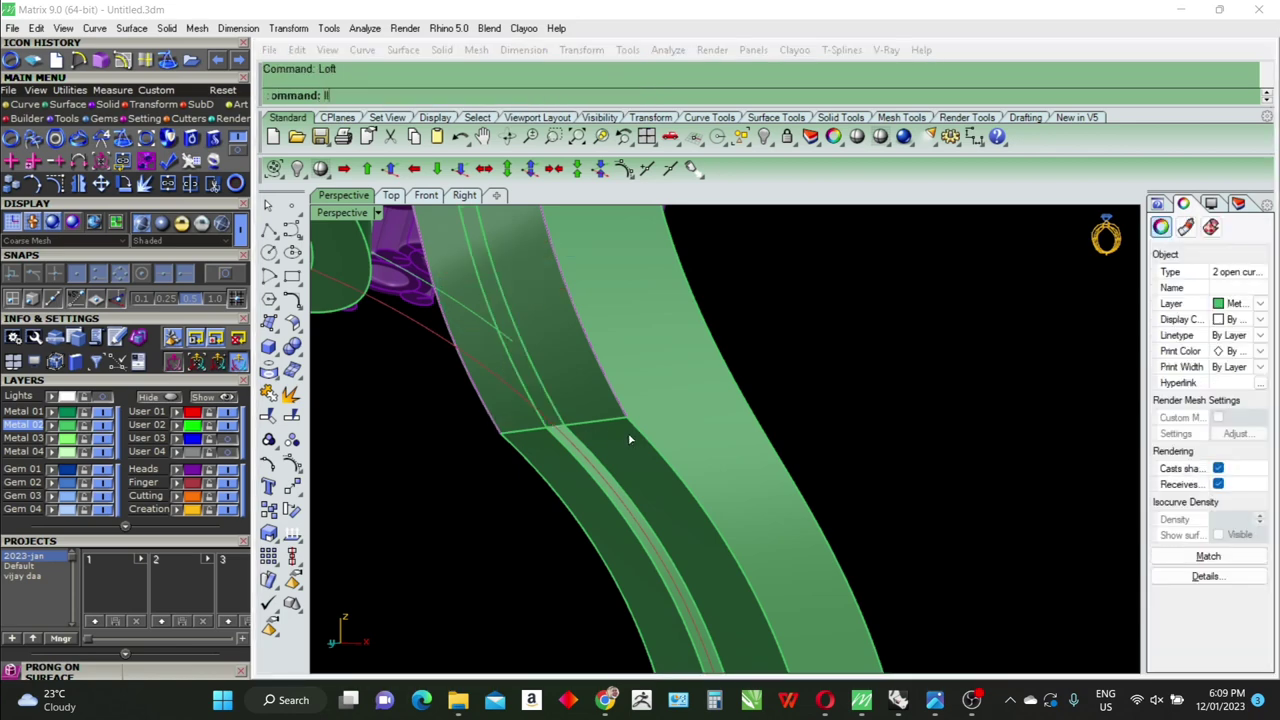
key("Return")
left_click(537, 405)
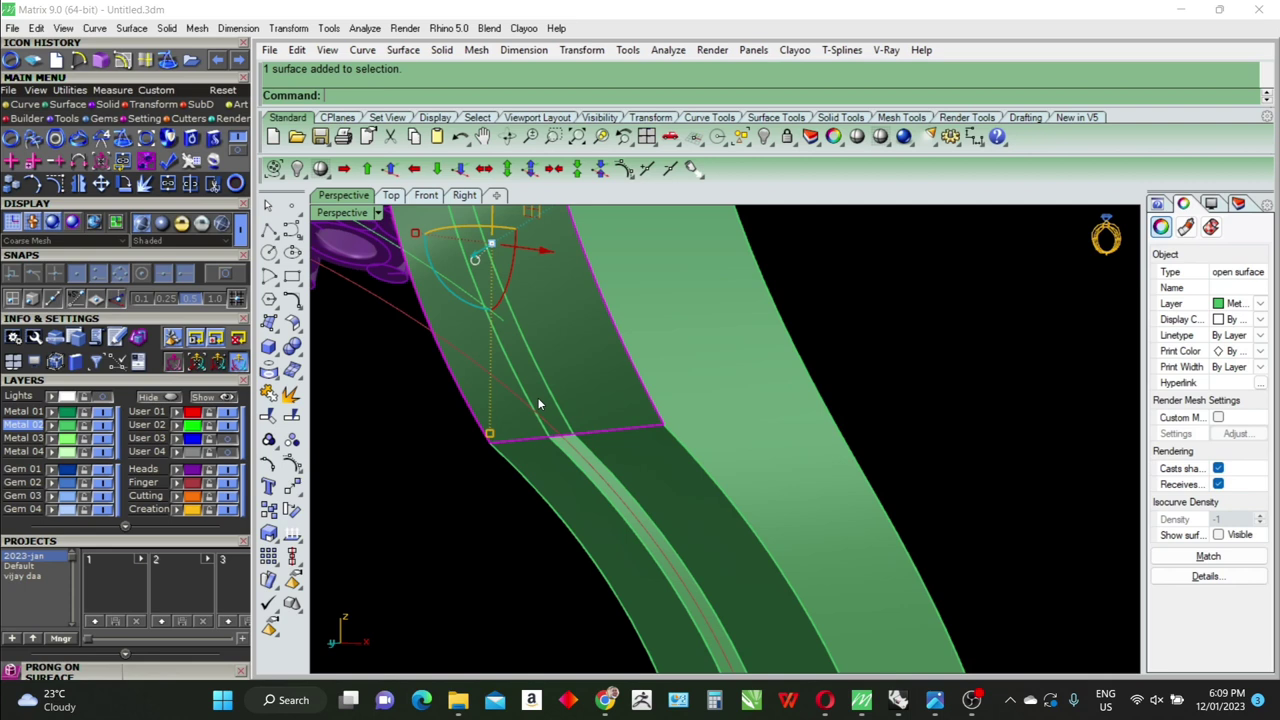
right_click_drag(538, 403, 305, 245)
double_click(326, 216)
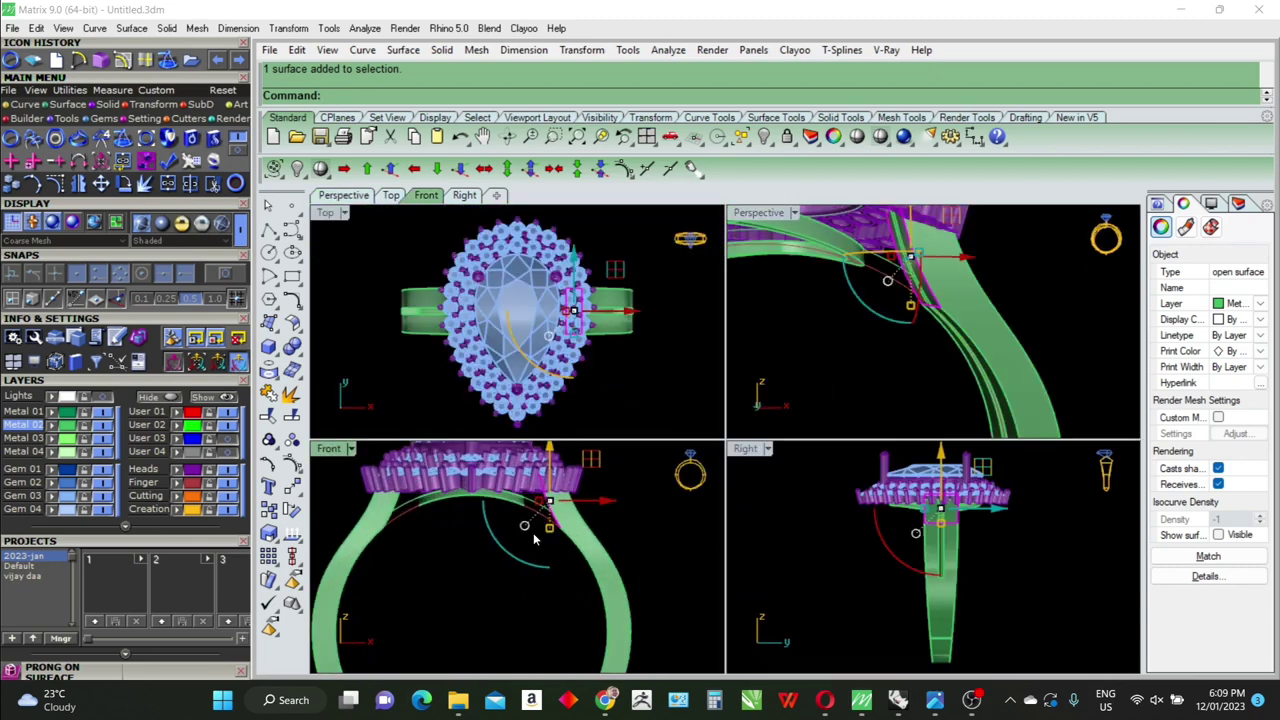
right_click_drag(533, 540, 536, 568)
type("ExtrudeCrv")
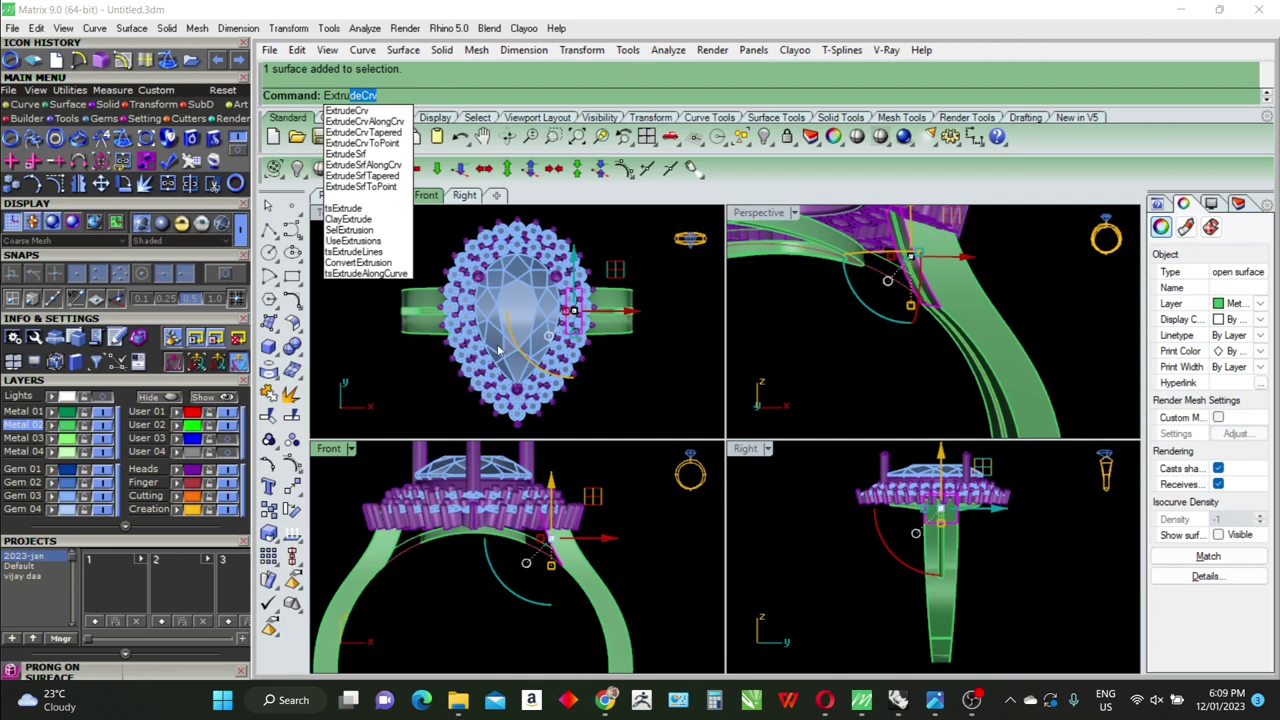
Extrude the lofted surface into a solid bar along a picked direction
left_click(348, 154)
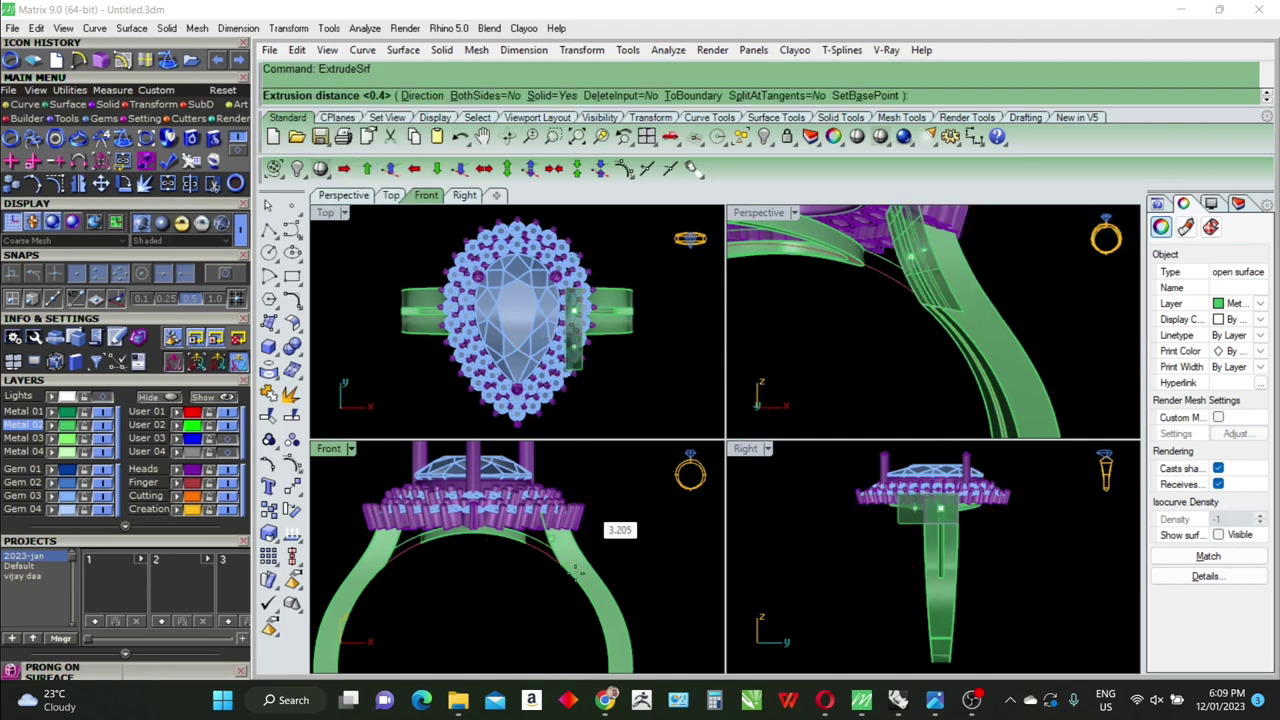
left_click(421, 95)
left_click(545, 602)
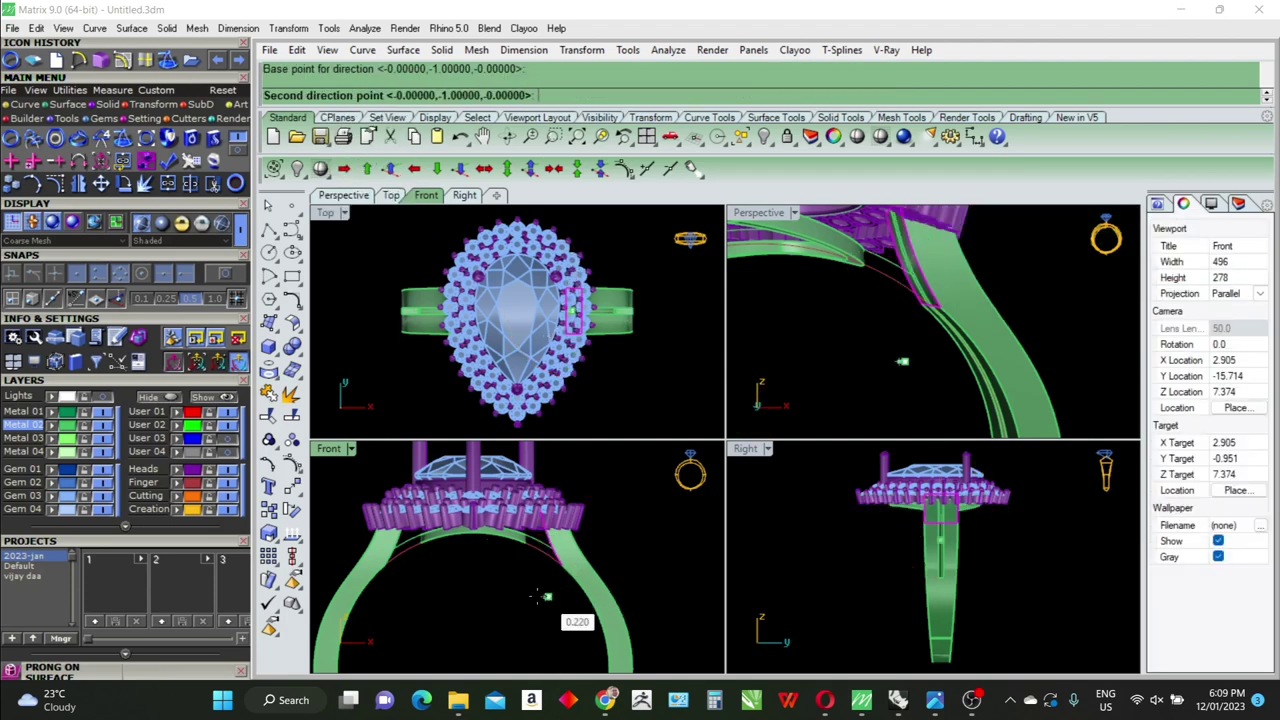
left_click(510, 540)
key("Return")
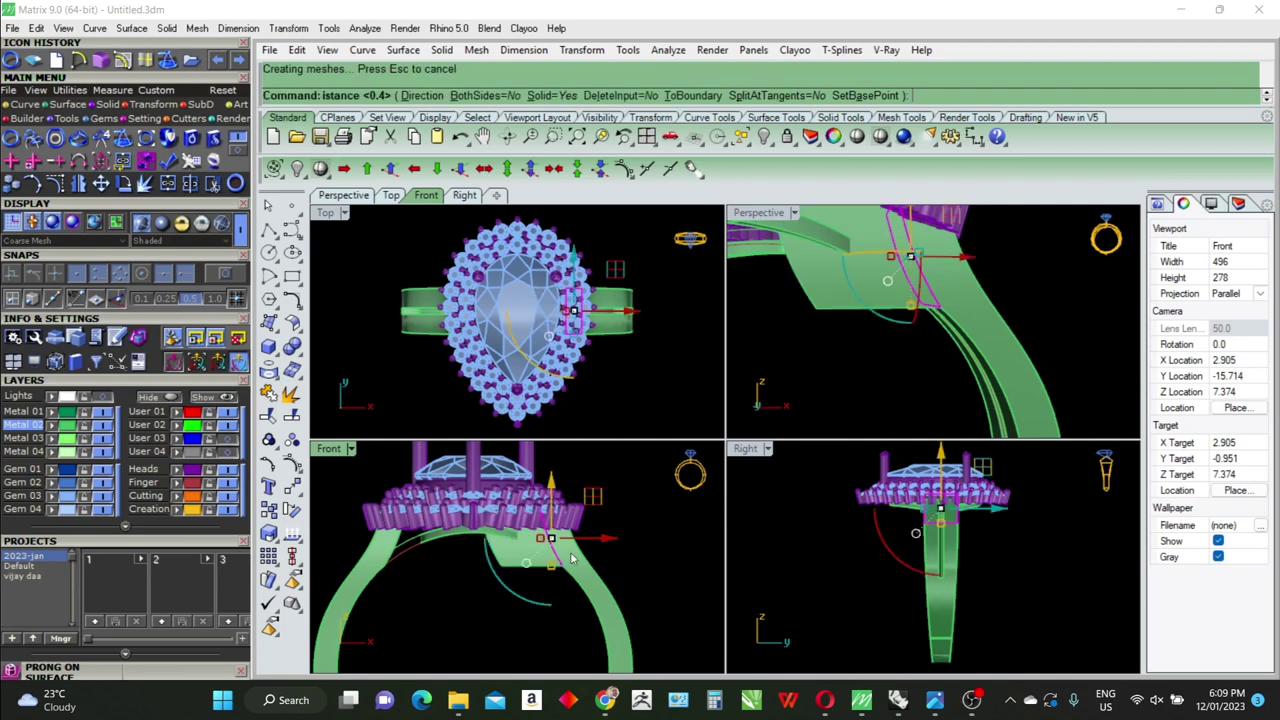
scroll(408, 540, "up", 3)
Wire-cut the extruded bar along the ring rail curve, removing the excess part
left_click(350, 559)
scroll(534, 596, "up", 3)
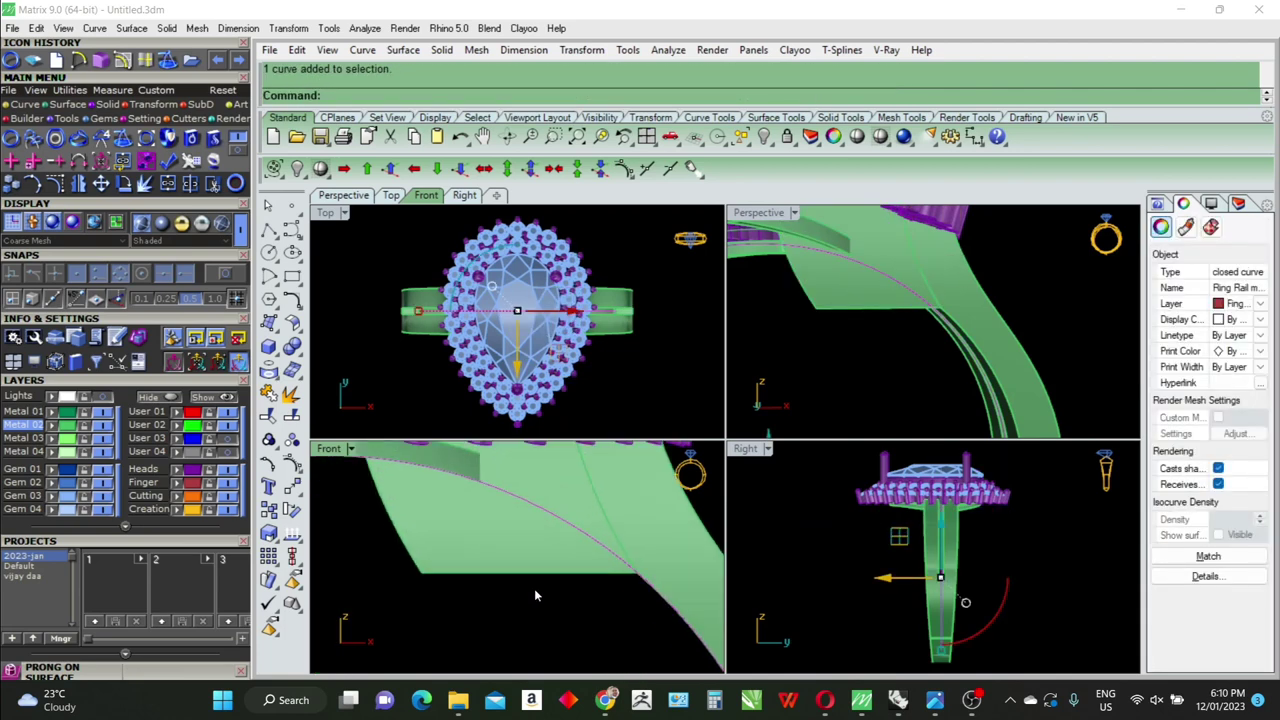
type("WireCut")
key("Return")
left_click(517, 560)
key("Return")
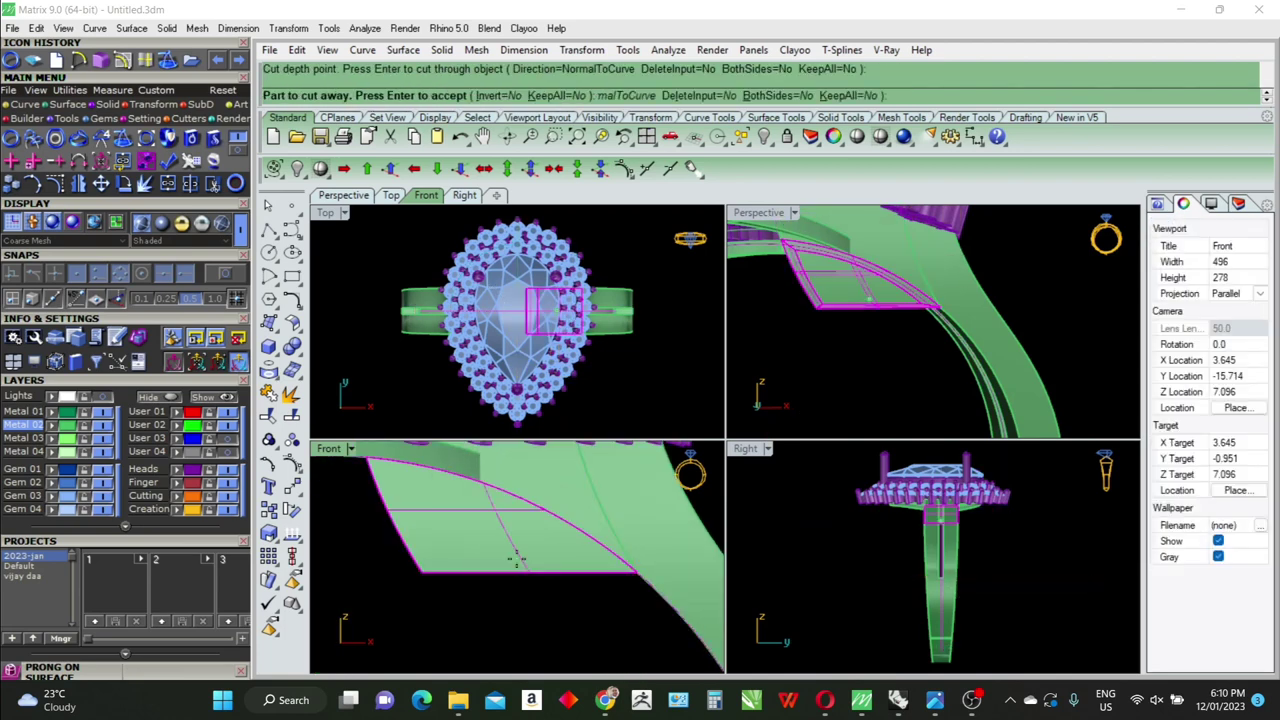
key("Return")
left_click(517, 560)
key("Return")
scroll(550, 573, "down", 3)
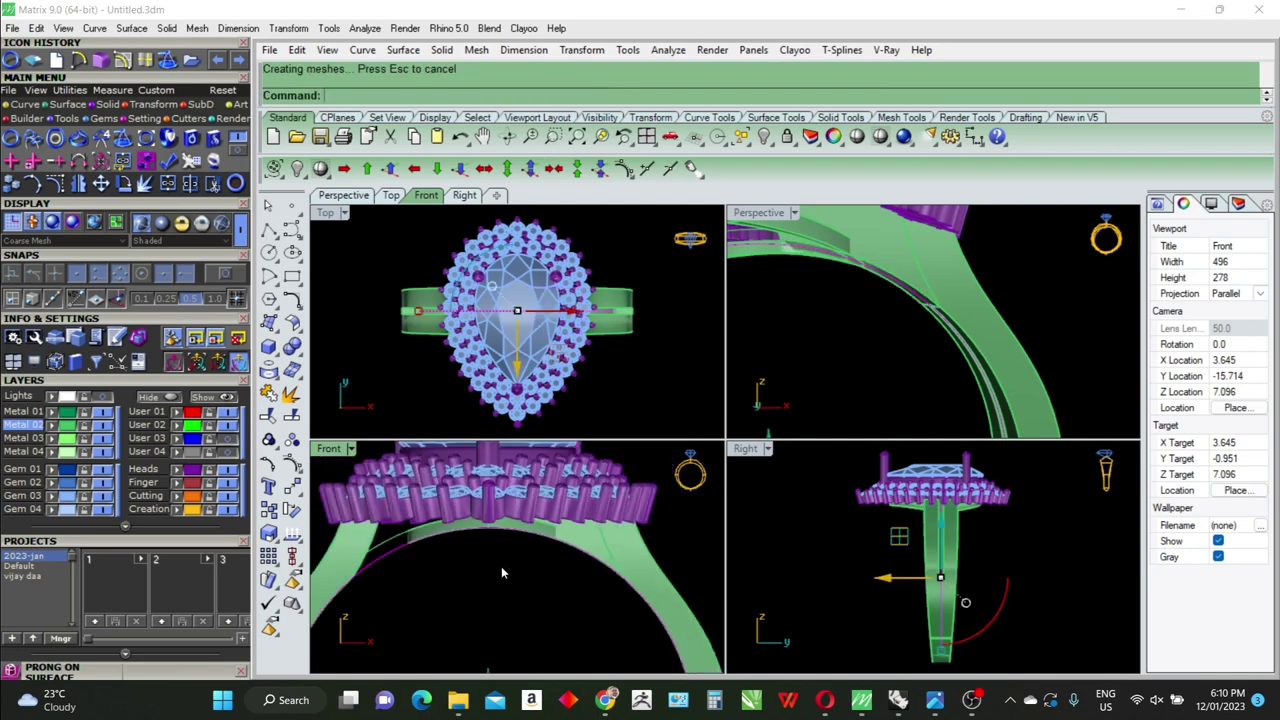
Wire-cut the bar a second time with the rail curve, removing the leftover piece
left_click(385, 541)
scroll(400, 560, "up", 2)
scroll(414, 578, "up", 3)
key("Return")
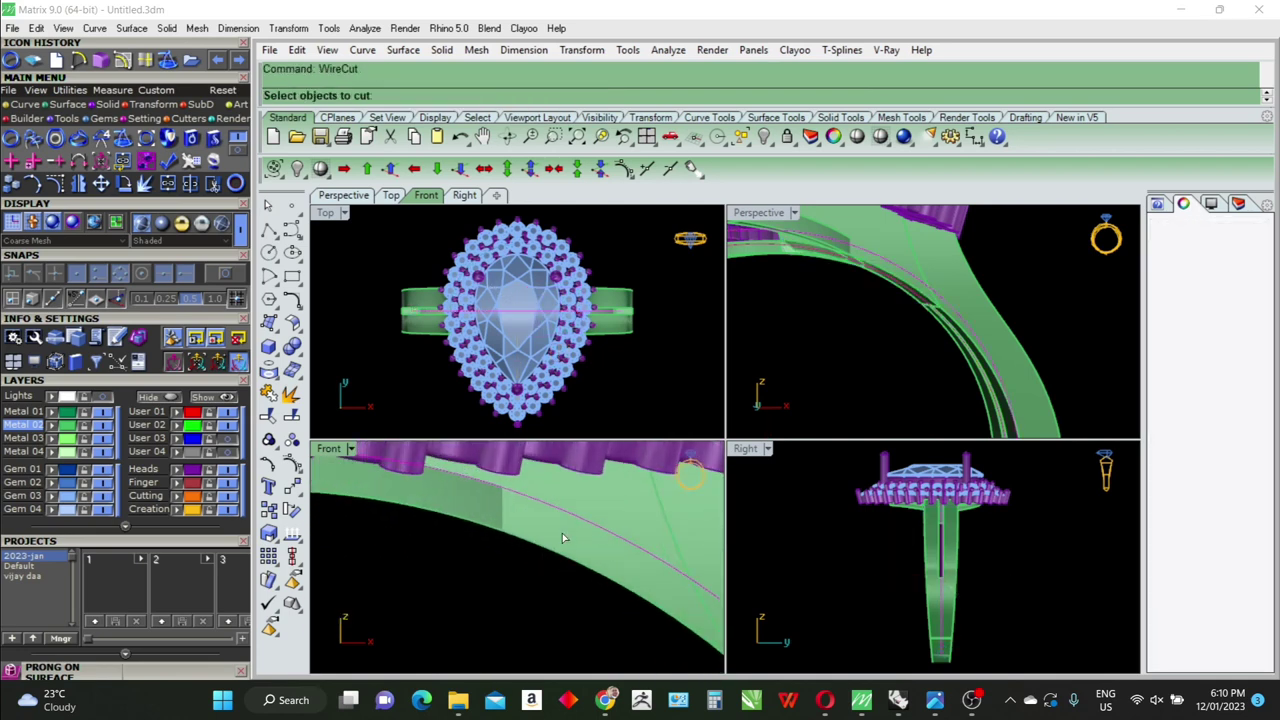
left_click(562, 529)
key("Return")
key("Return")
left_click(562, 529)
type("i")
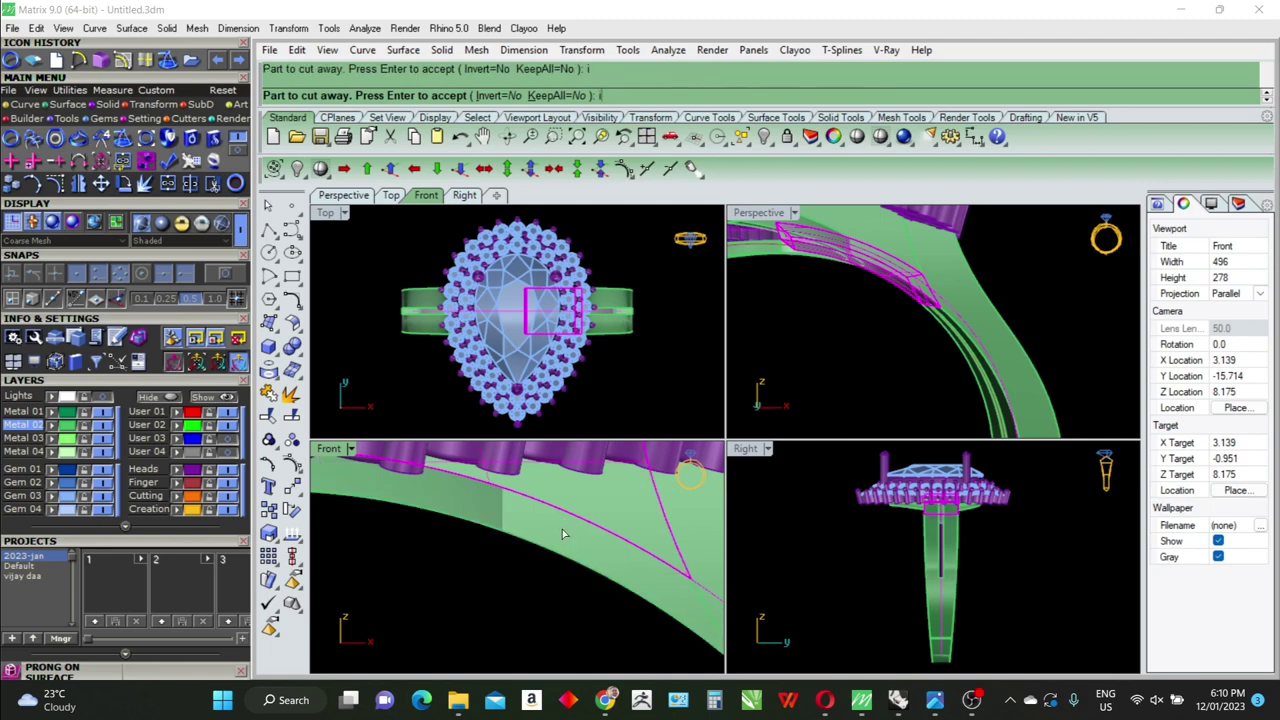
key("Return")
scroll(490, 526, "down", 3)
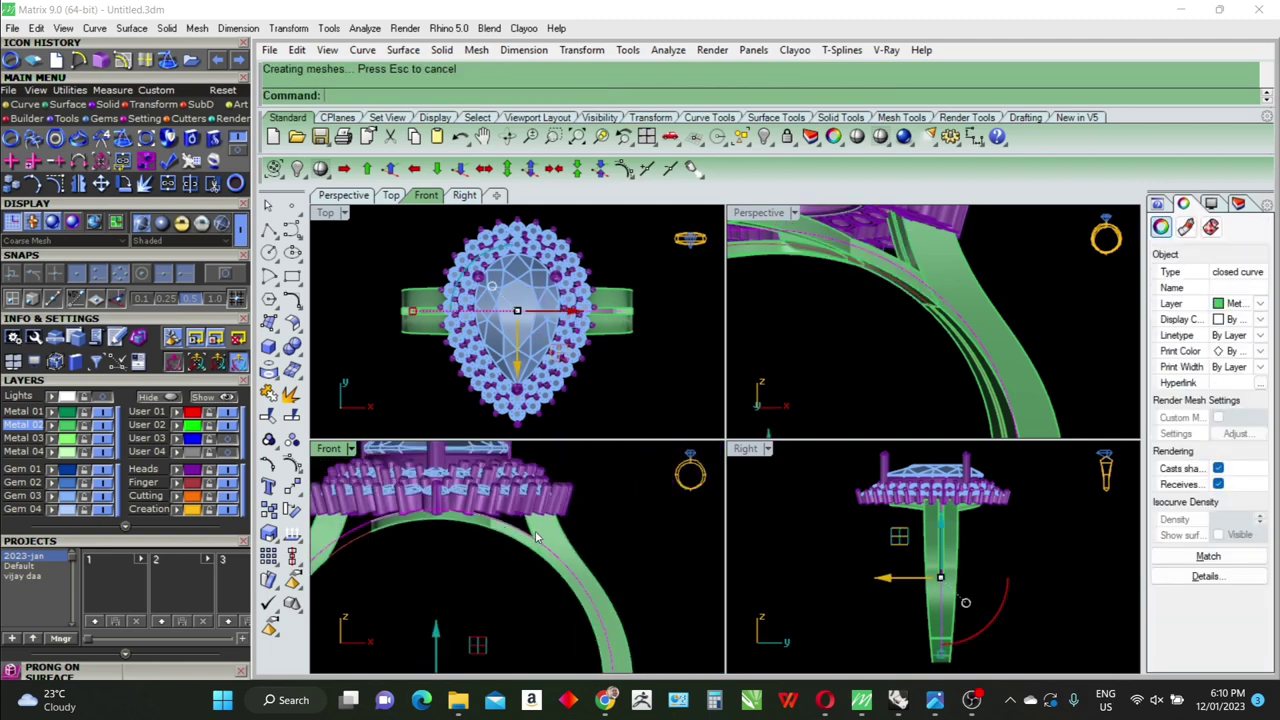
Maximize the Perspective view and orbit to inspect the trimmed bridging bar
key("Escape")
double_click(758, 212)
mouse_move(981, 416)
right_mouse_down()
mouse_move(997, 426)
mouse_move(1048, 413)
right_mouse_up()
scroll(678, 418, "down", 3)
mouse_move(709, 407)
right_mouse_down()
mouse_move(685, 382)
mouse_move(701, 402)
right_mouse_up()
scroll(641, 360, "up", 4)
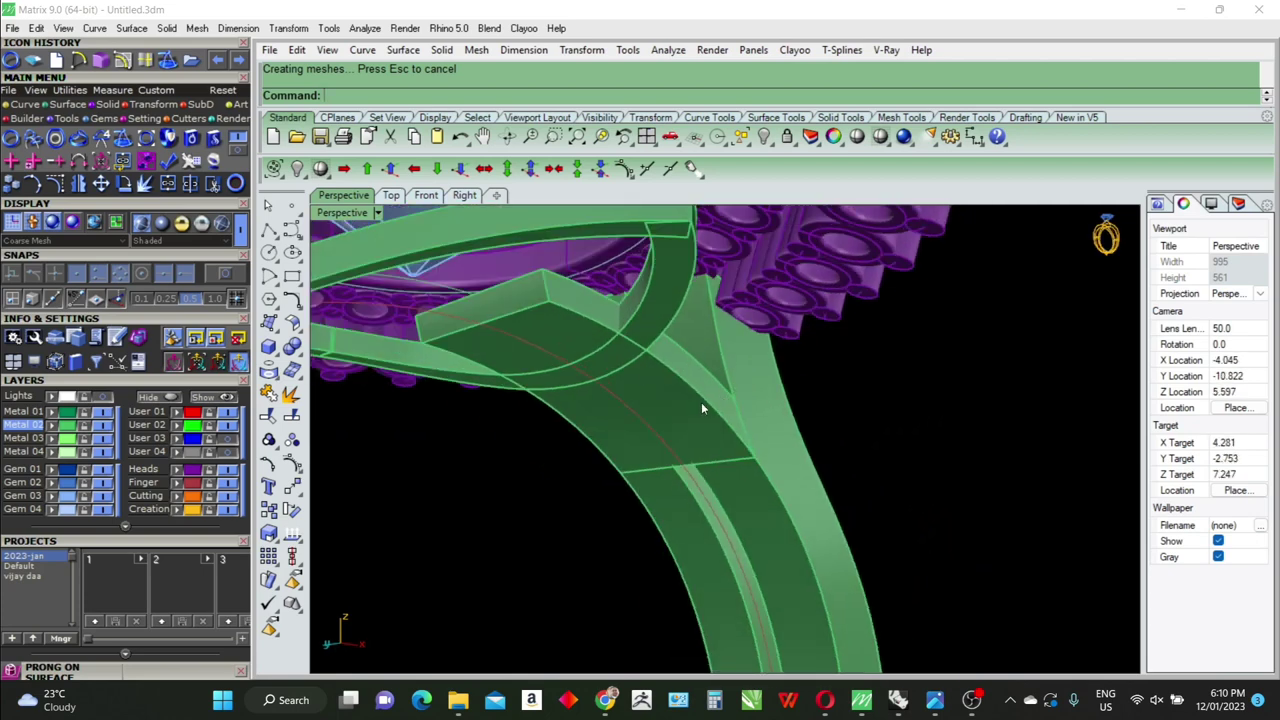
Draw a 6-unit reference line starting at the bridging bar's corner
left_click(705, 408)
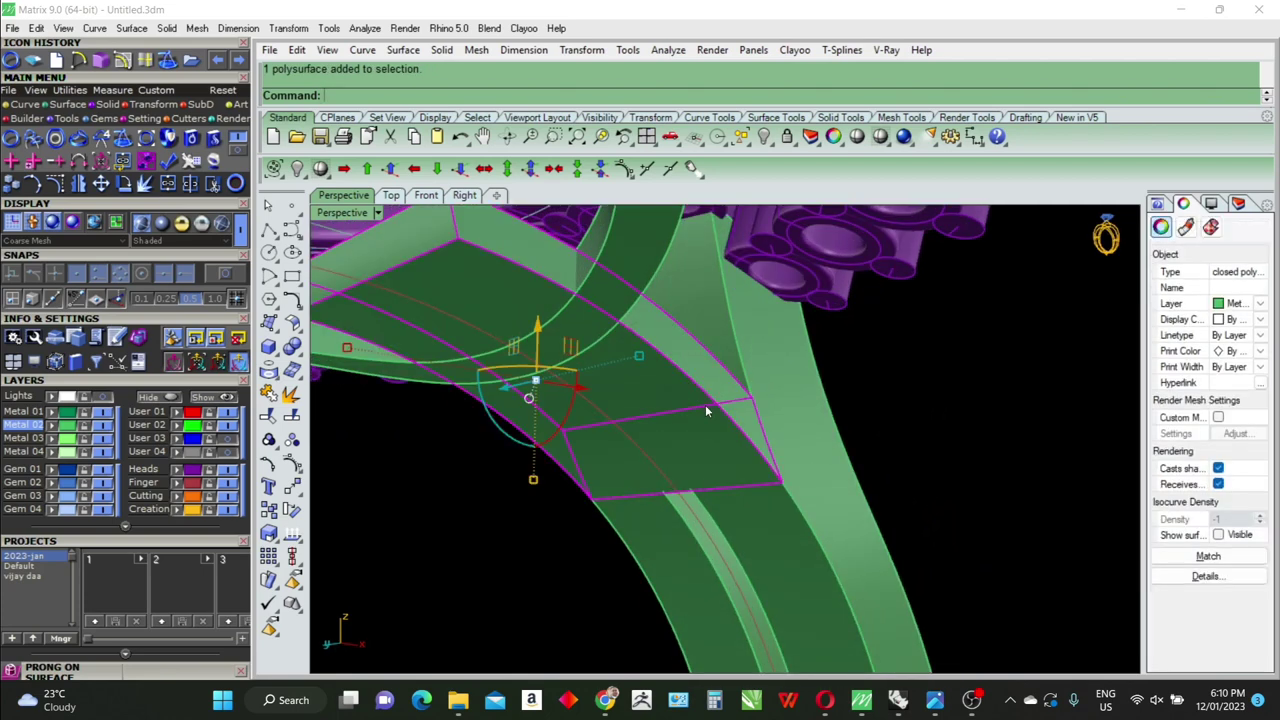
type("line")
key("Return")
left_click(780, 477)
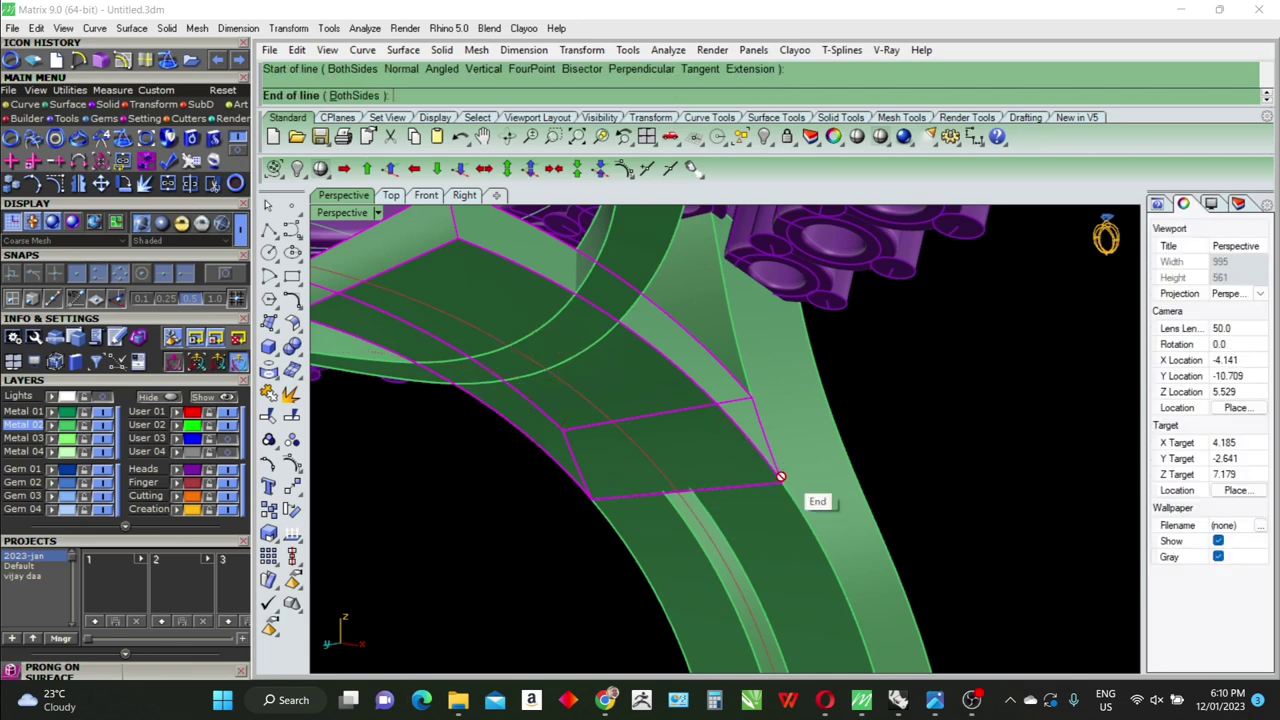
key("Return")
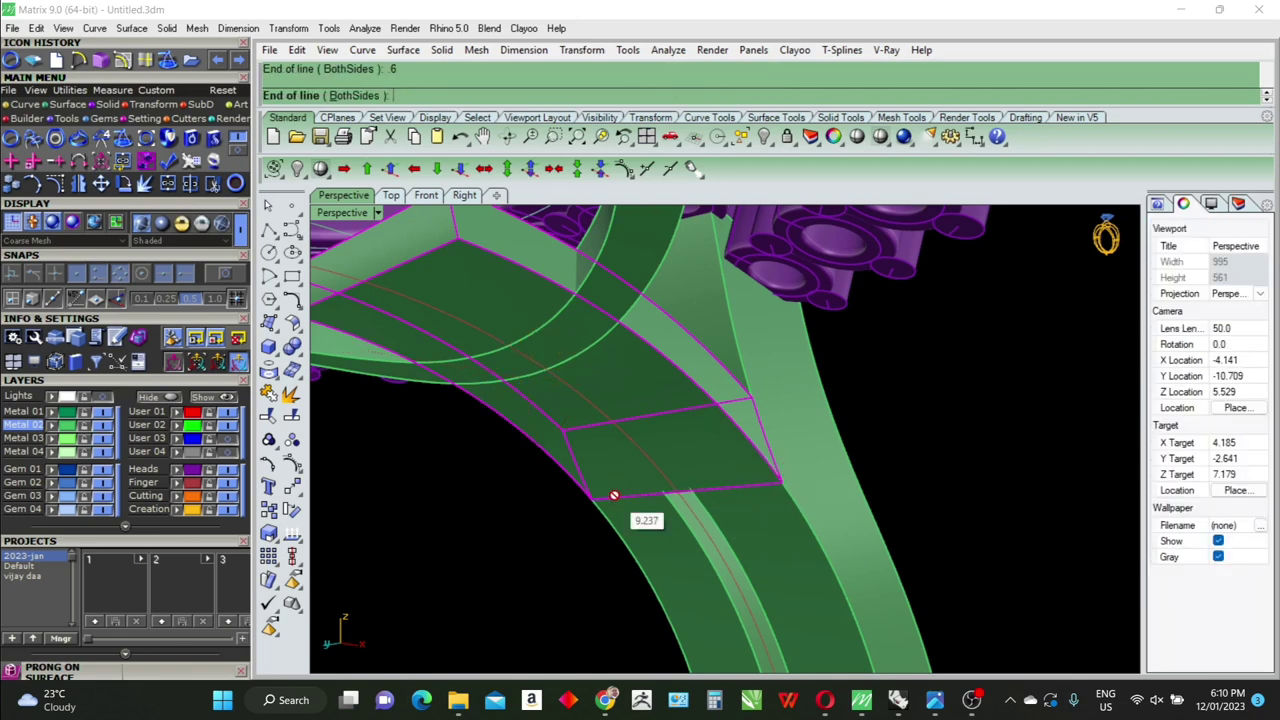
left_click(614, 494)
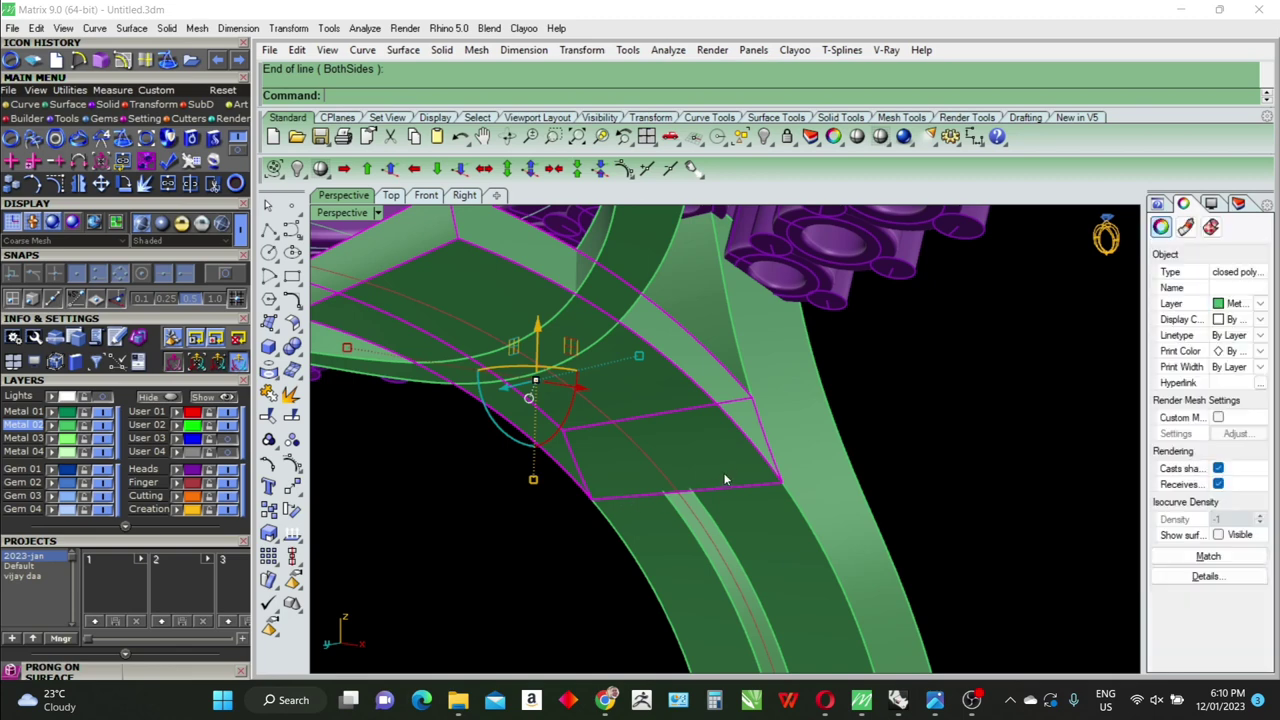
Scale the bar from its corner so it stretches to the reference line's end
type("s")
key("Return")
left_click(784, 488)
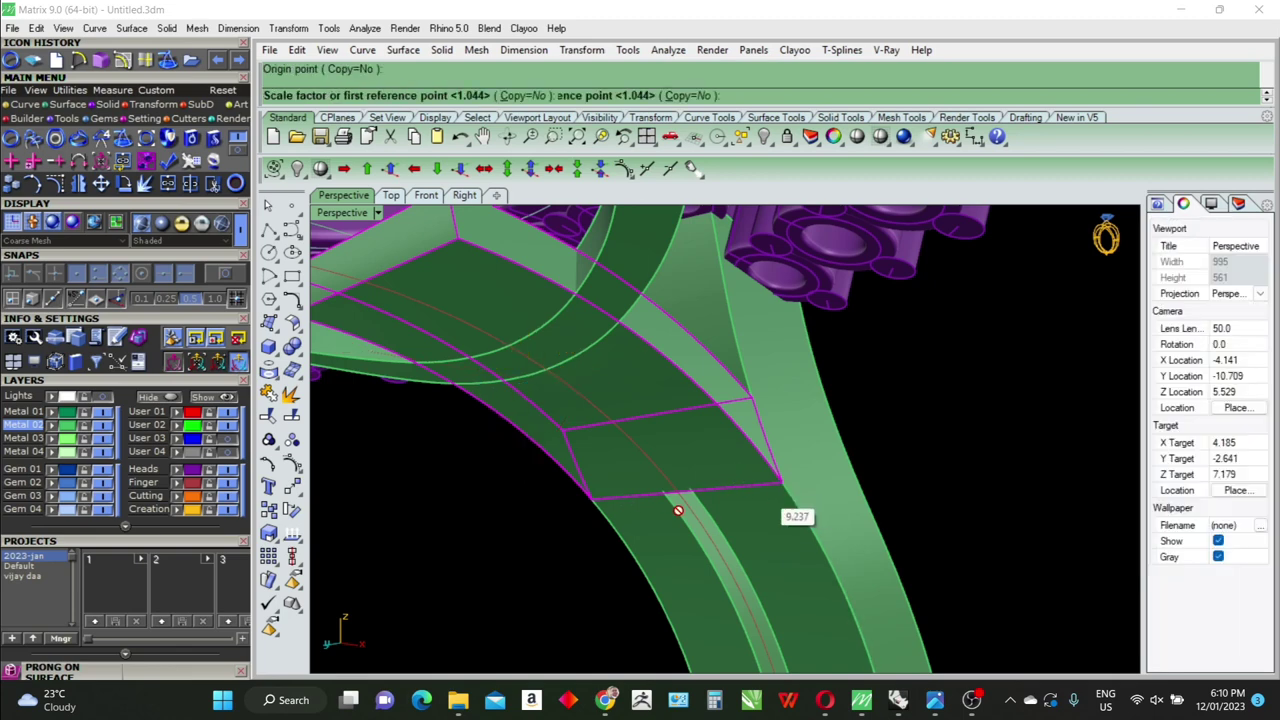
left_click(591, 498)
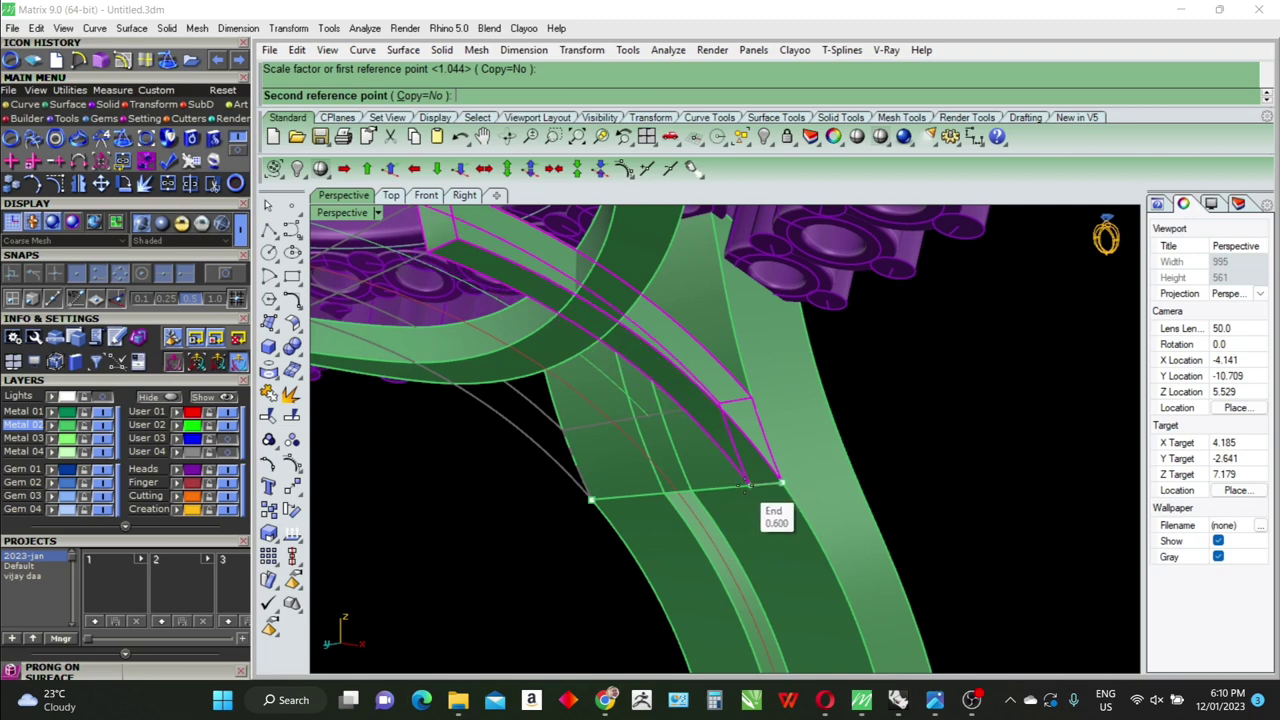
left_click(745, 486)
right_click_drag(800, 469, 715, 408)
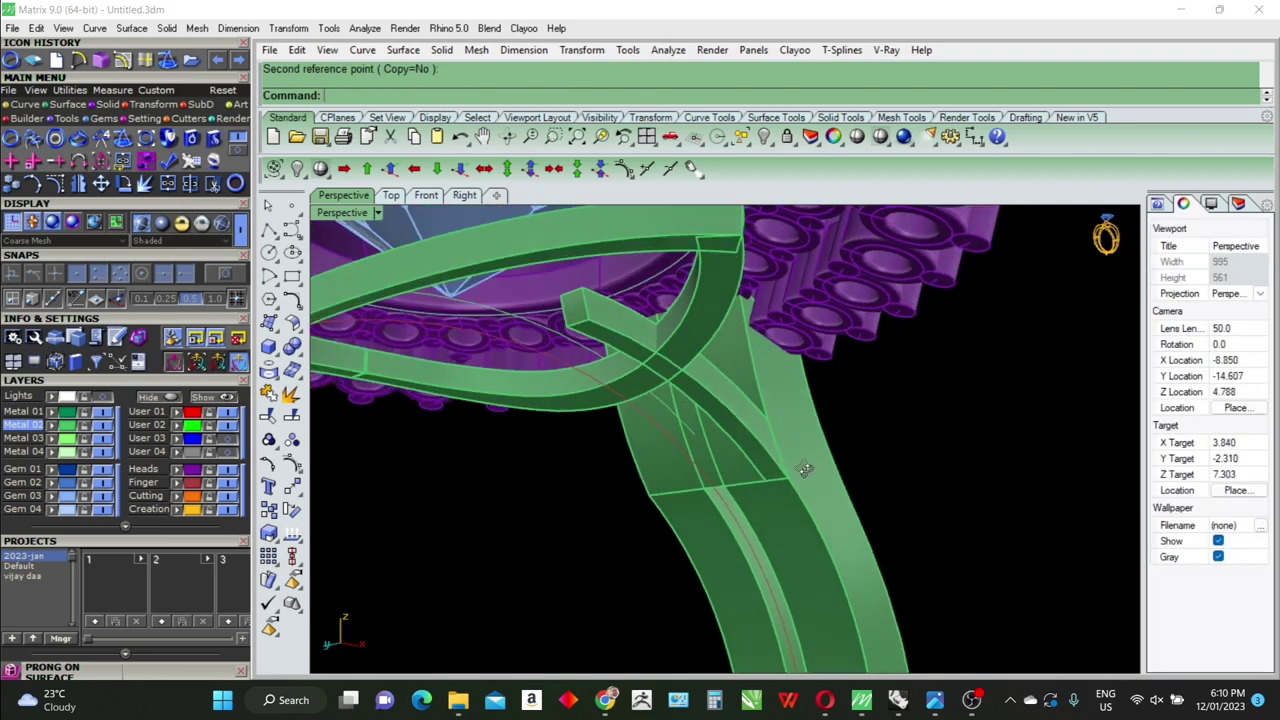
Mirror the bar through the origin to copy it onto the other shank side
left_click(732, 428)
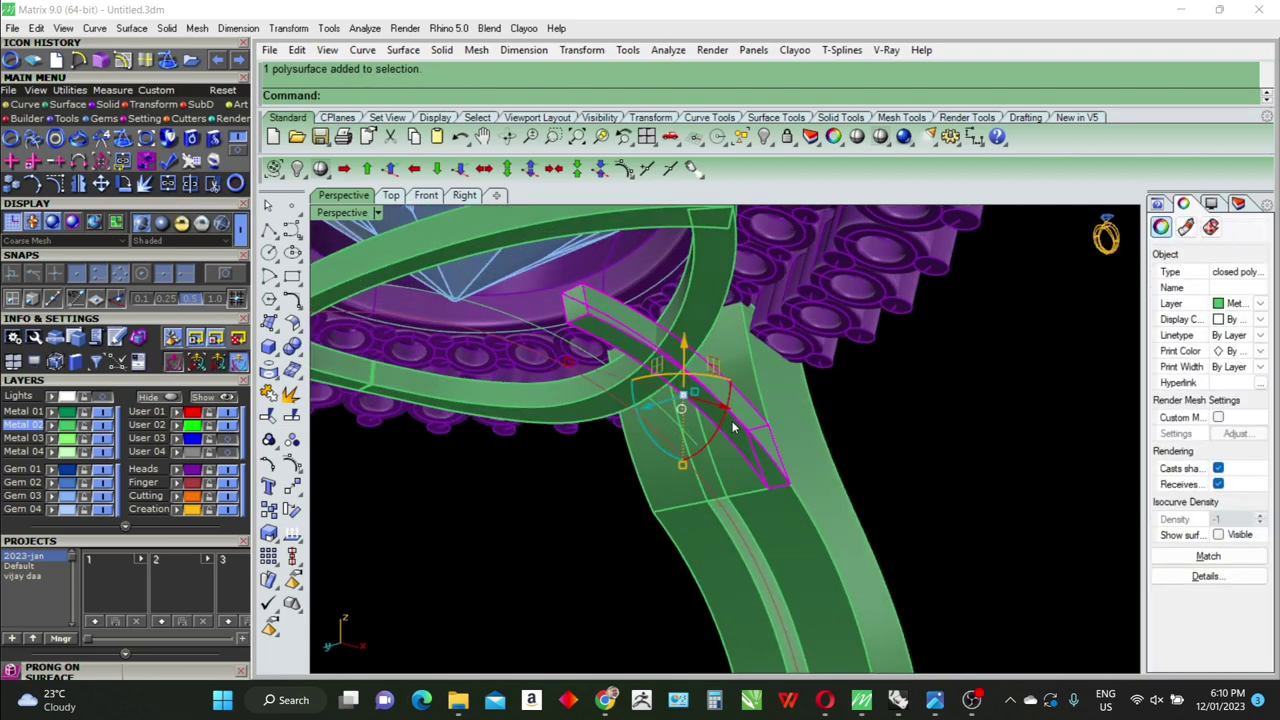
type("mi")
key("Return")
type("0")
key("Return")
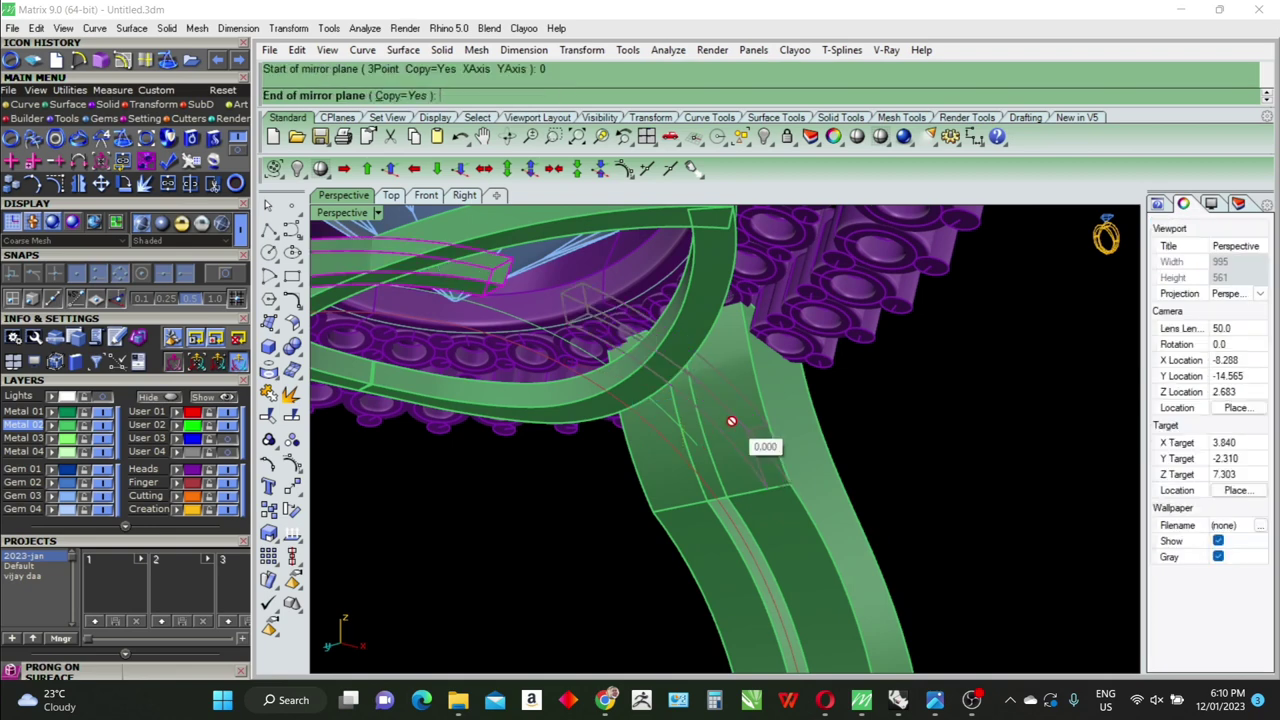
scroll(731, 421, "down", 5)
right_click_drag(714, 414, 694, 412)
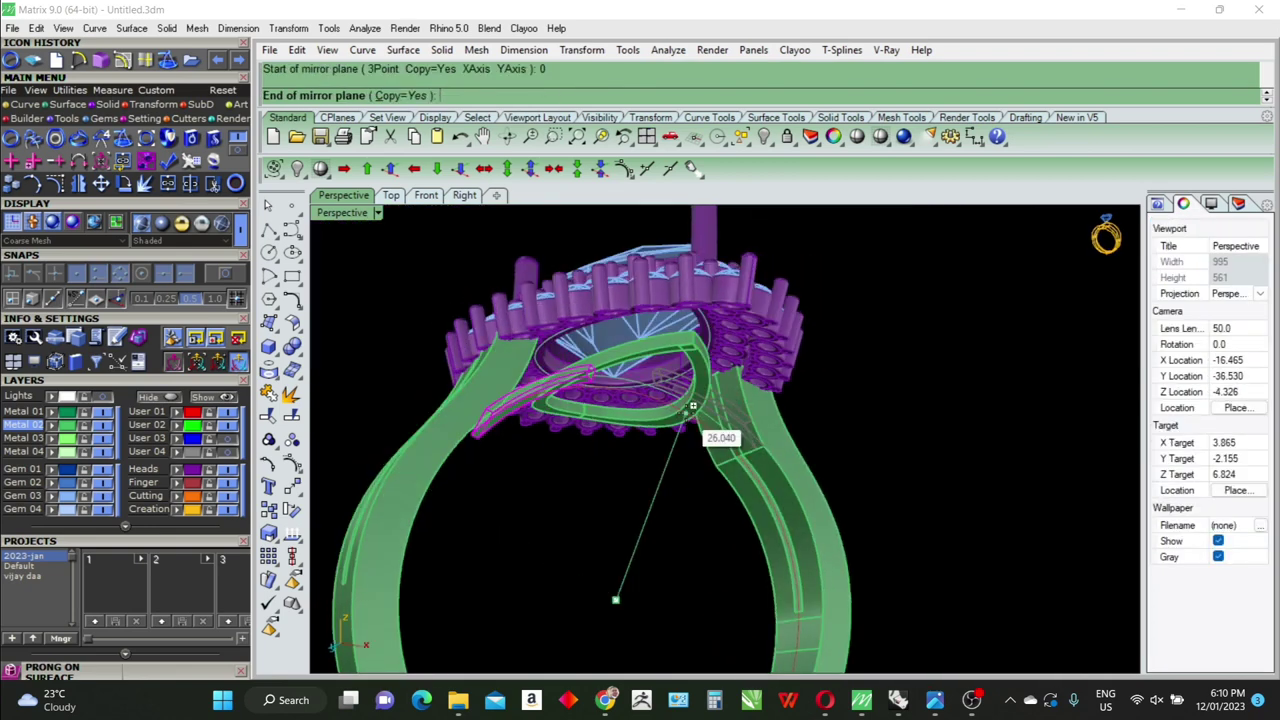
key("shift")
left_click(692, 405)
scroll(734, 427, "up", 5)
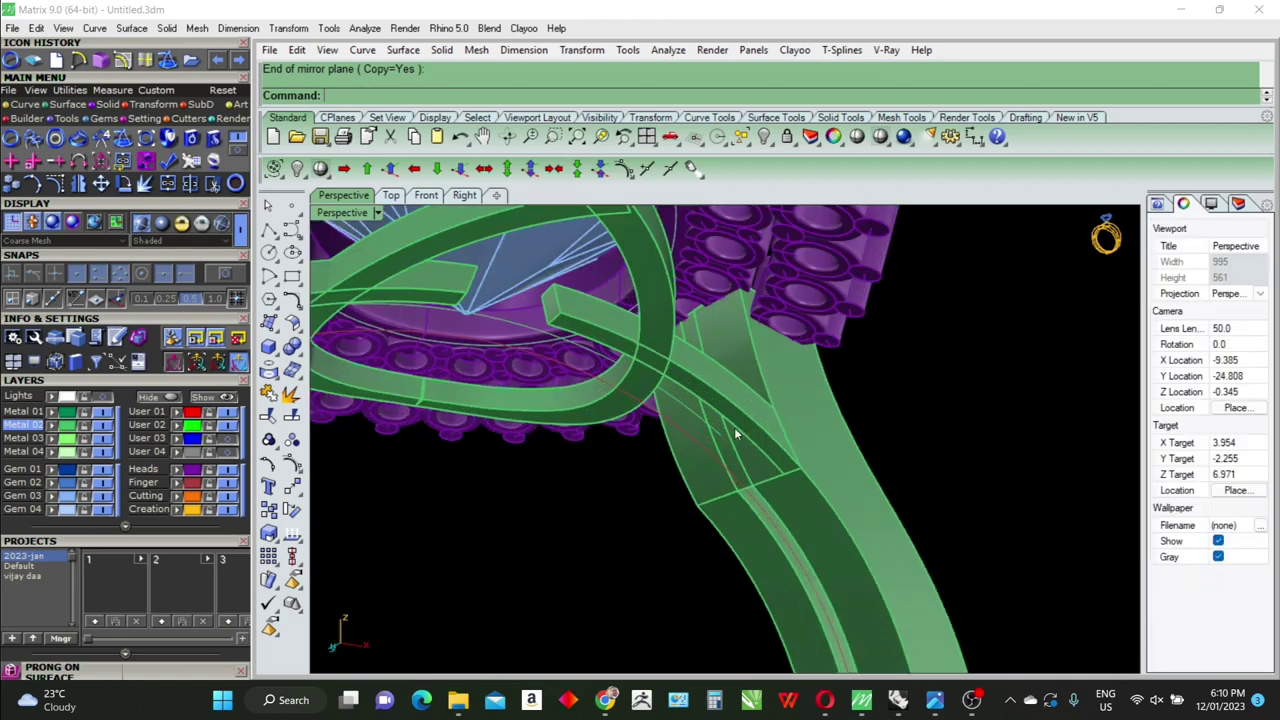
left_click(737, 417)
Rotate the mirrored bar in the four-view layout, then check it in maximized Perspective
double_click(341, 213)
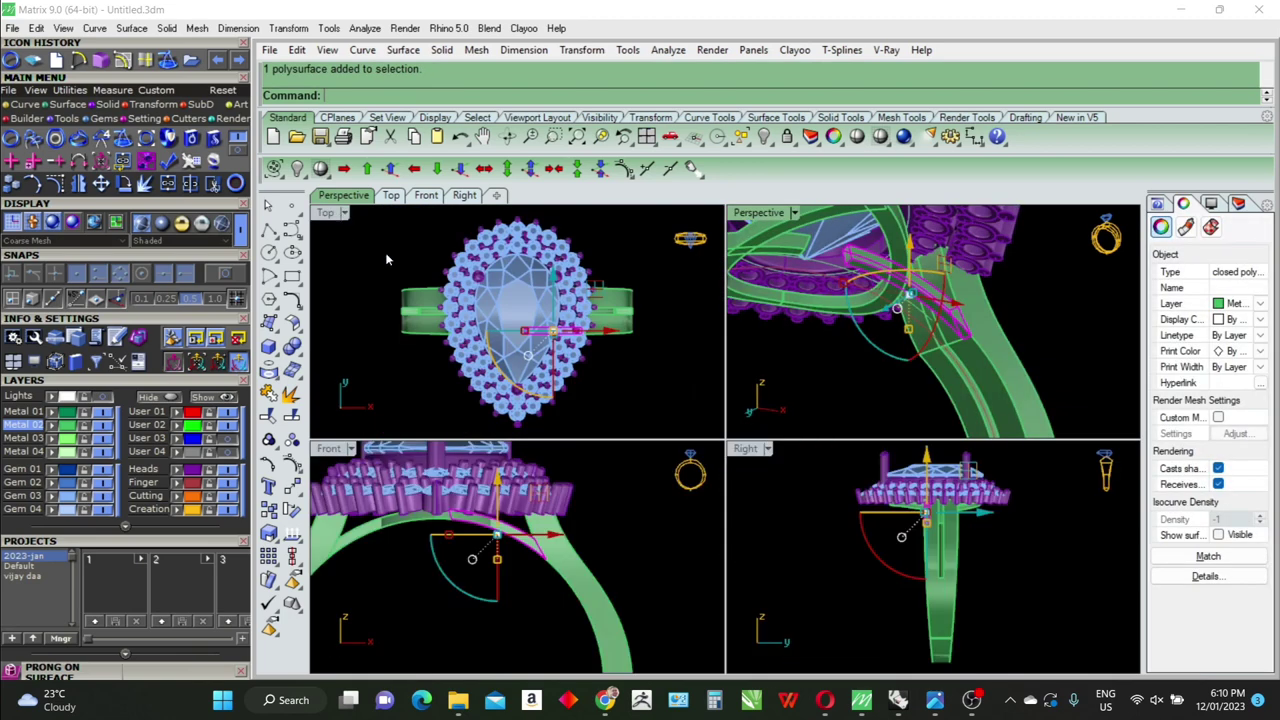
right_click_drag(903, 361, 912, 347)
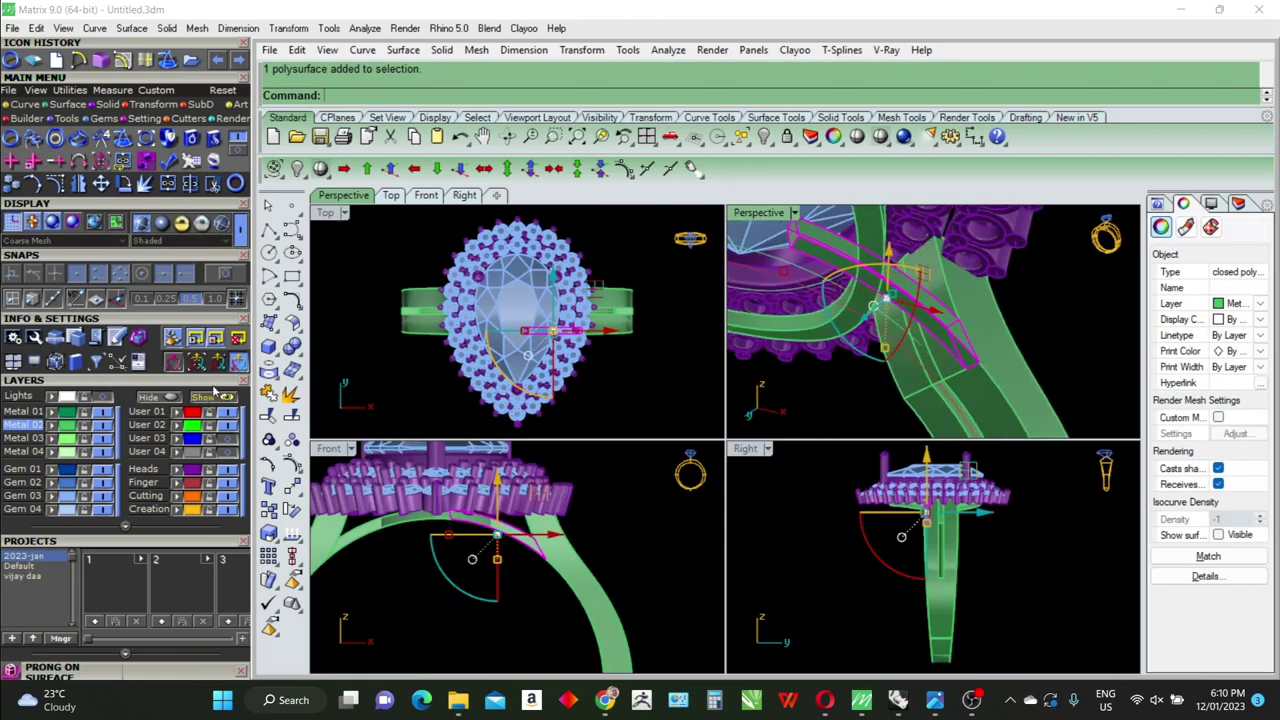
scroll(521, 612, "up", 2)
scroll(524, 590, "up", 2)
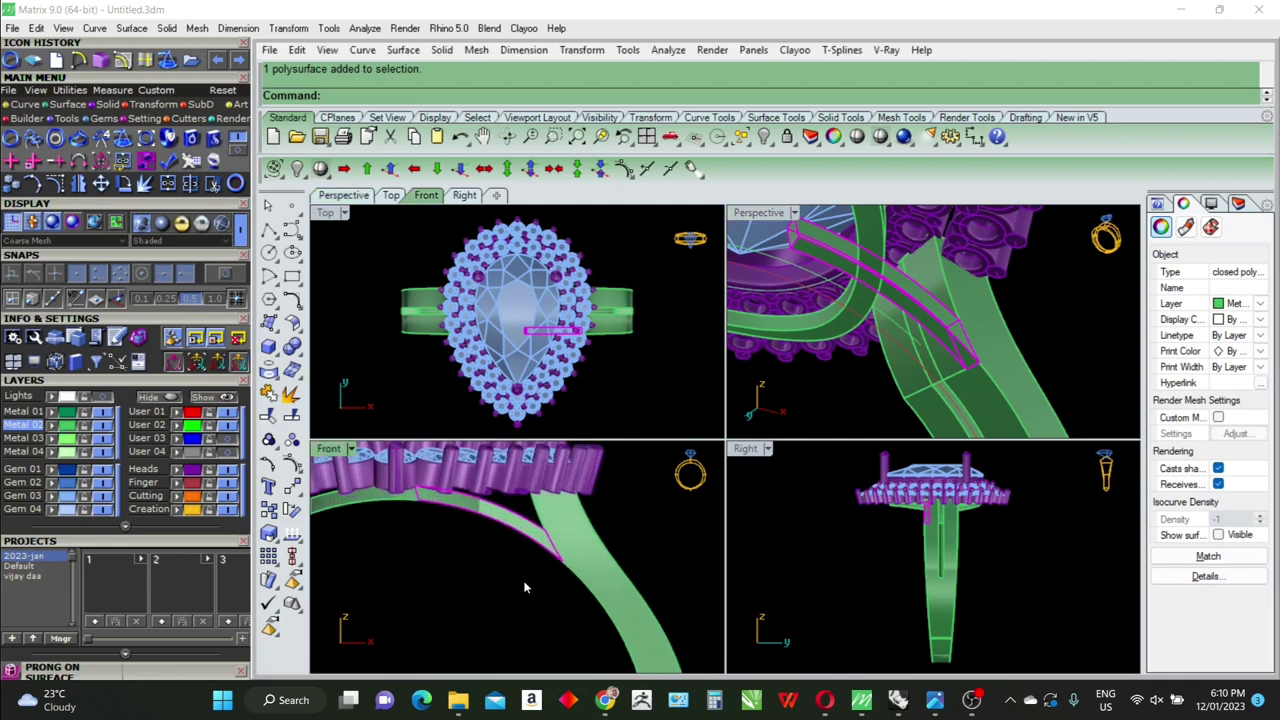
right_click(524, 587)
left_click(537, 567)
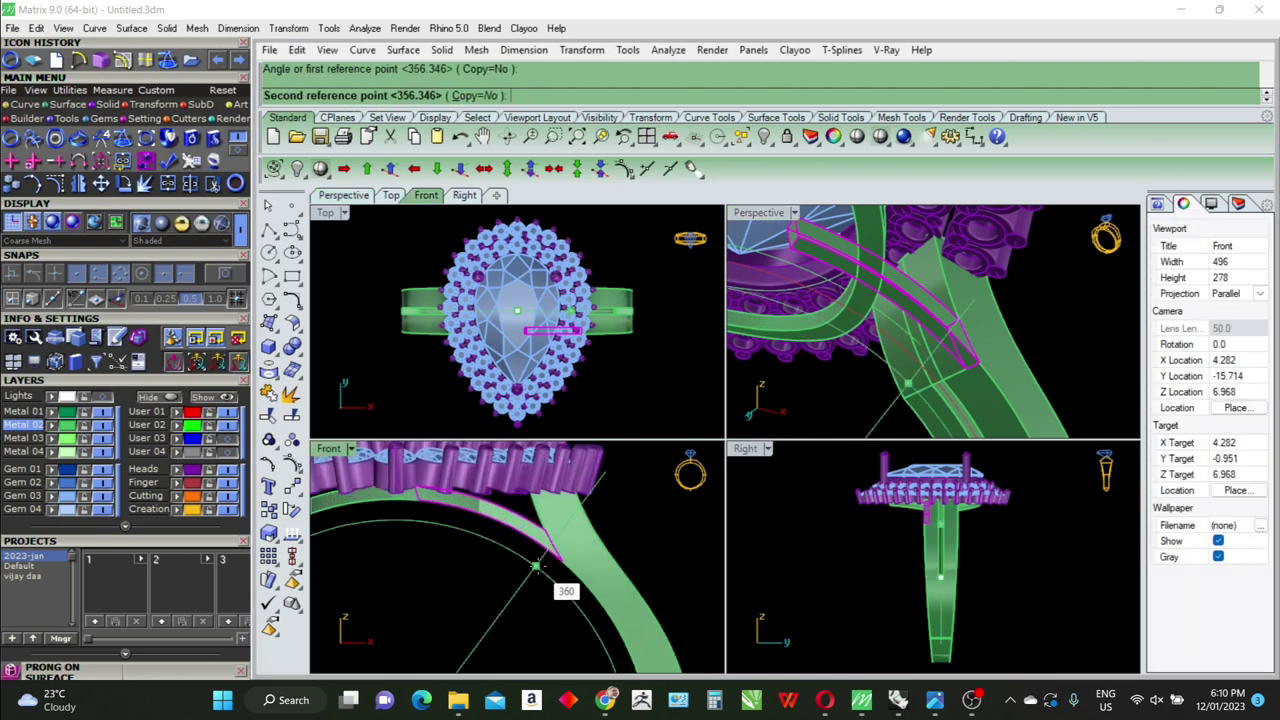
left_click(545, 578)
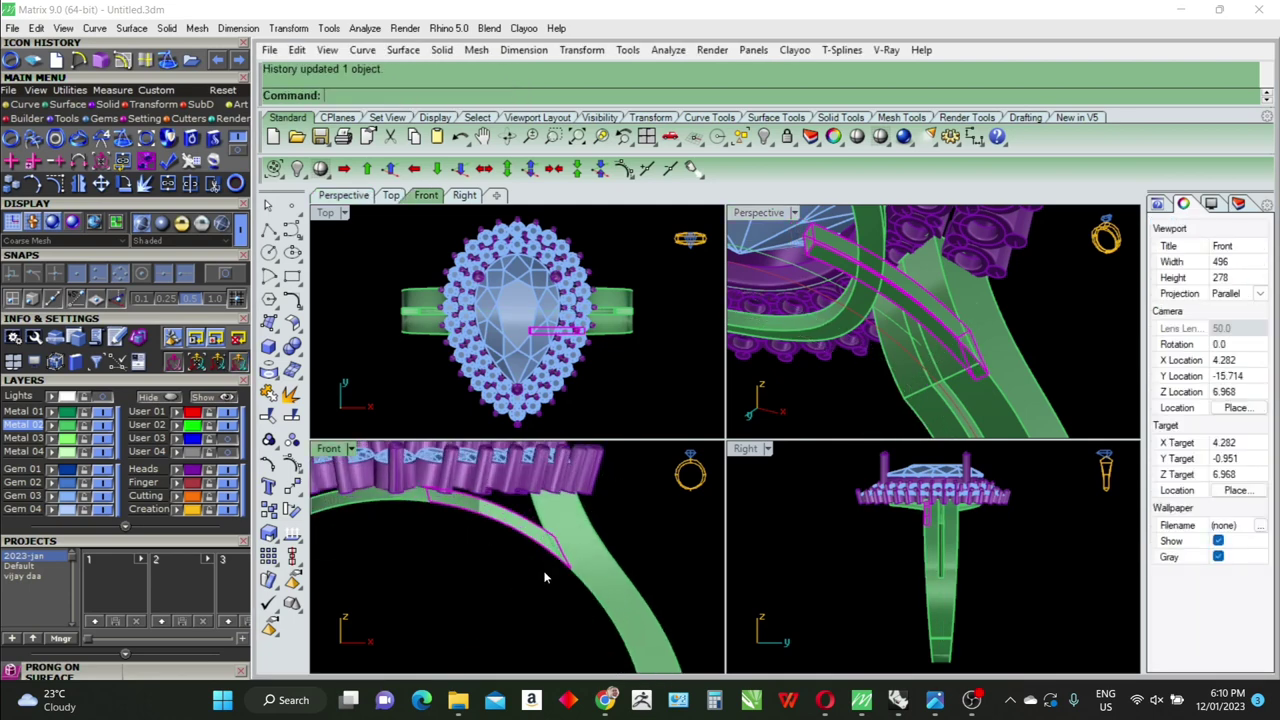
key("Escape")
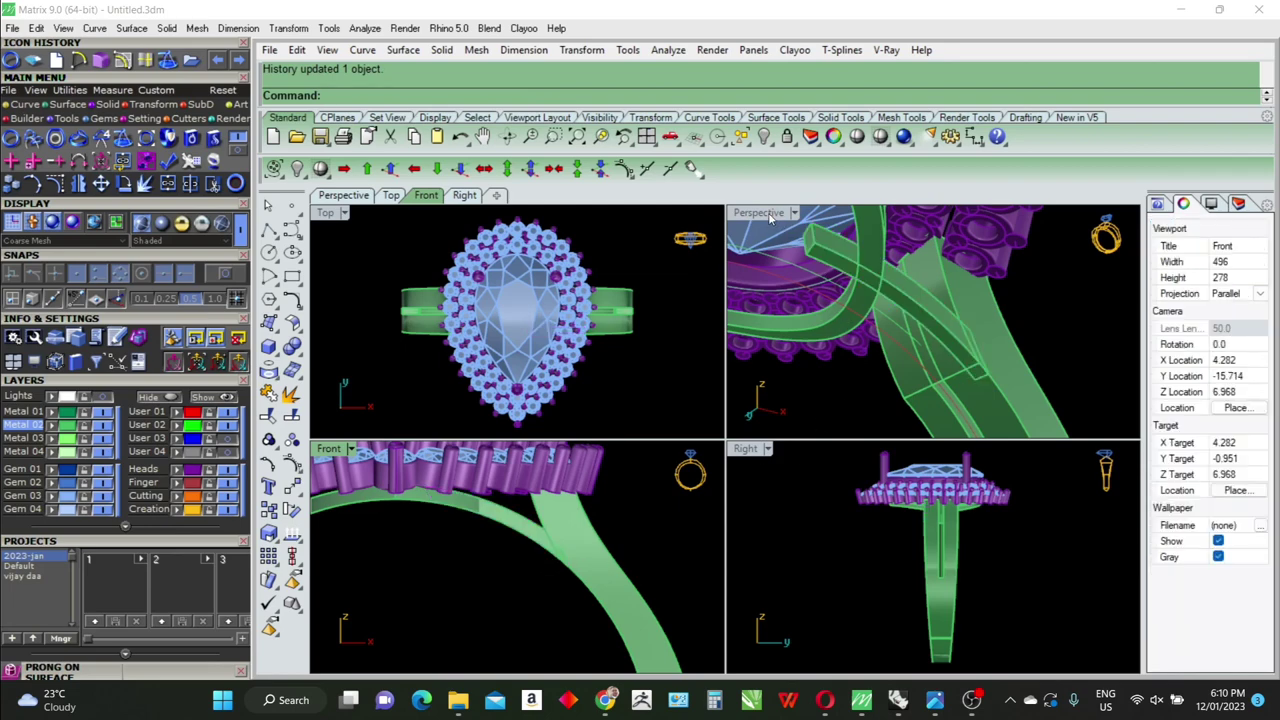
double_click(772, 214)
mouse_move(700, 482)
right_mouse_down()
mouse_move(605, 428)
mouse_move(591, 440)
mouse_move(624, 430)
right_mouse_up()
Extract the shank face, split the bridging bar with it, and delete the excess piece
key("ctrl+e")
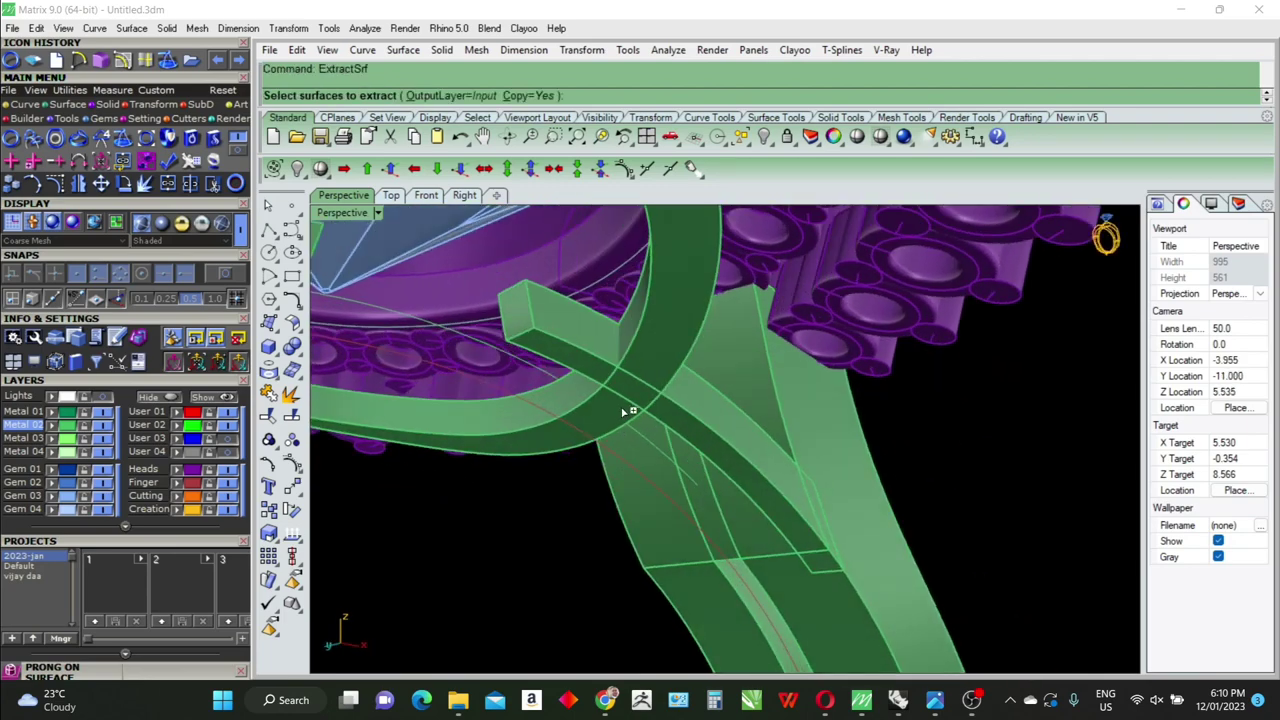
scroll(628, 410, "up", 2)
scroll(632, 355, "up", 2)
left_click(650, 329)
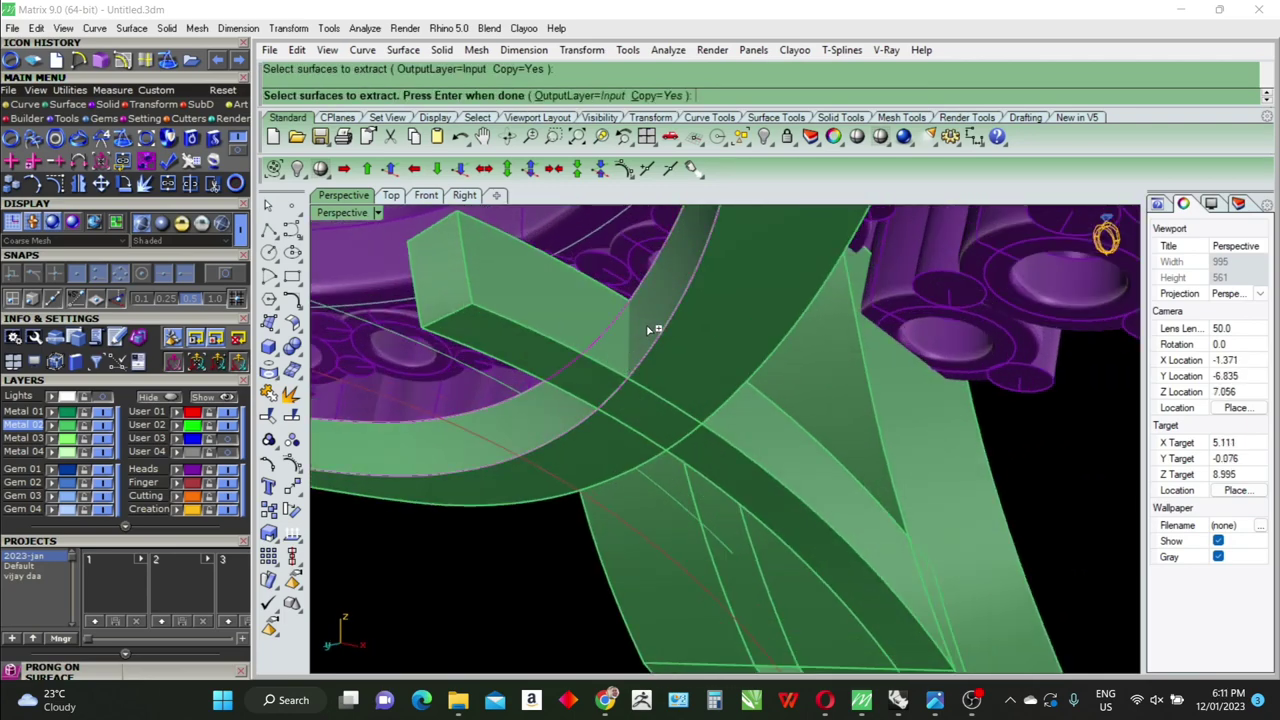
key("Return")
type("b")
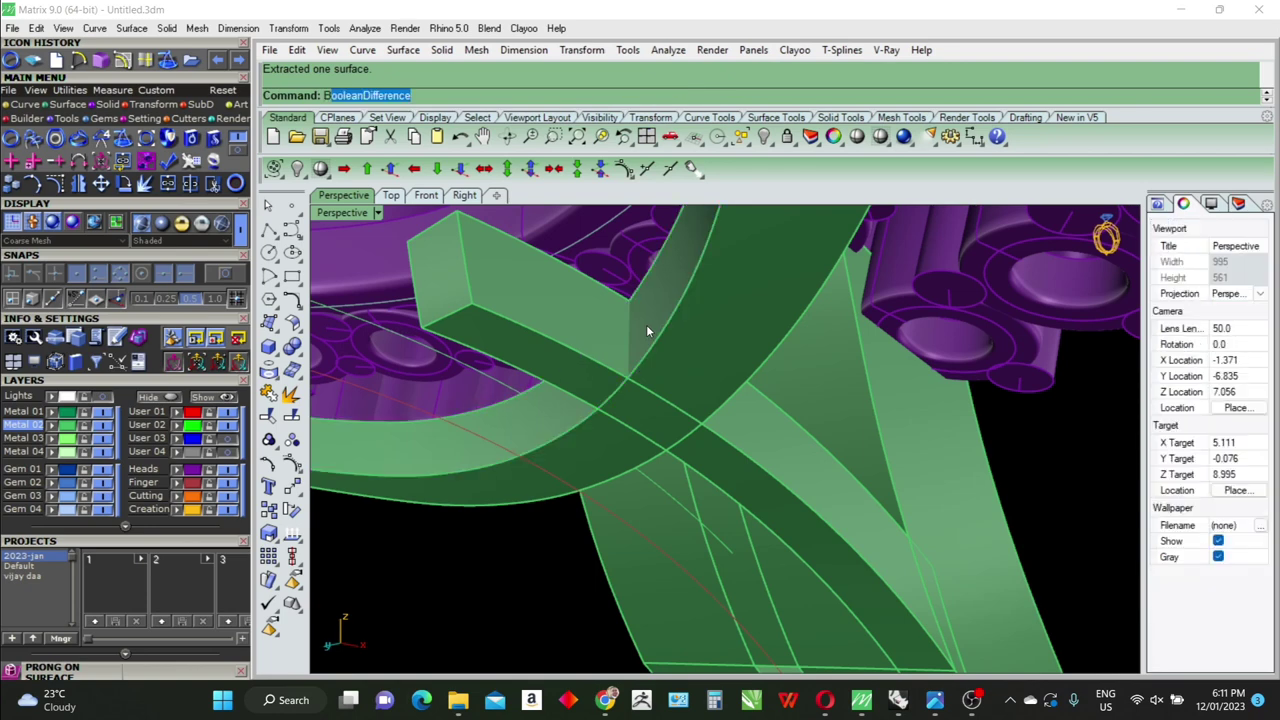
type("s")
key("Return")
left_click(641, 314)
key("Return")
left_click(644, 312)
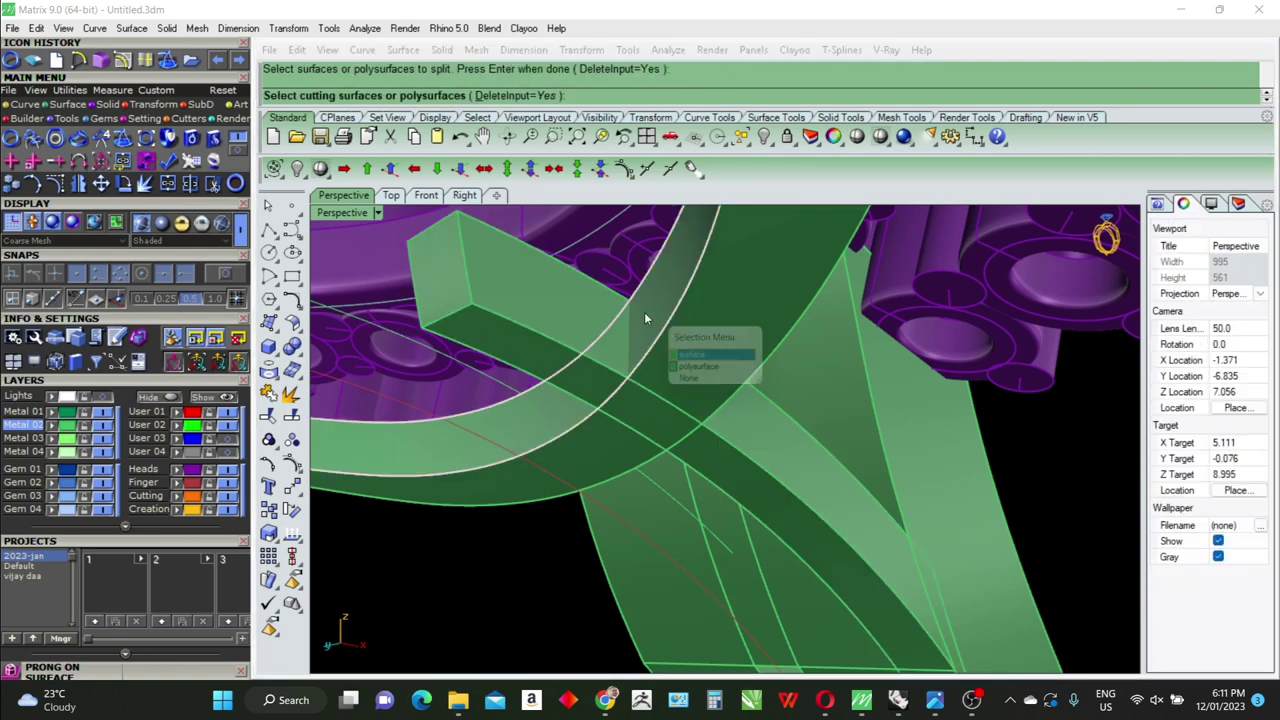
left_click(595, 324)
key("Delete")
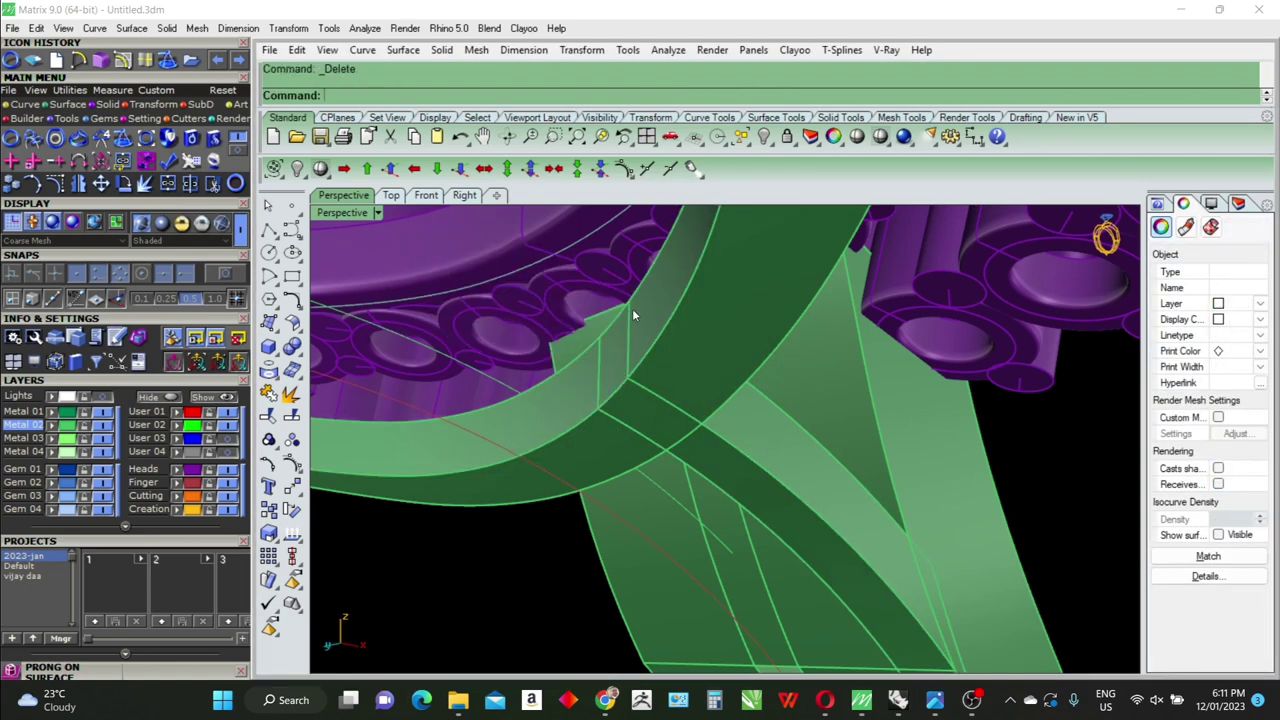
Mirror the trimmed bridging bar across the origin onto the opposite shank
right_click_drag(644, 313, 645, 306)
left_click(685, 381)
mouse_move(685, 381)
right_mouse_down()
mouse_move(742, 383)
mouse_move(748, 371)
right_mouse_up()
type("MM")
key("Return")
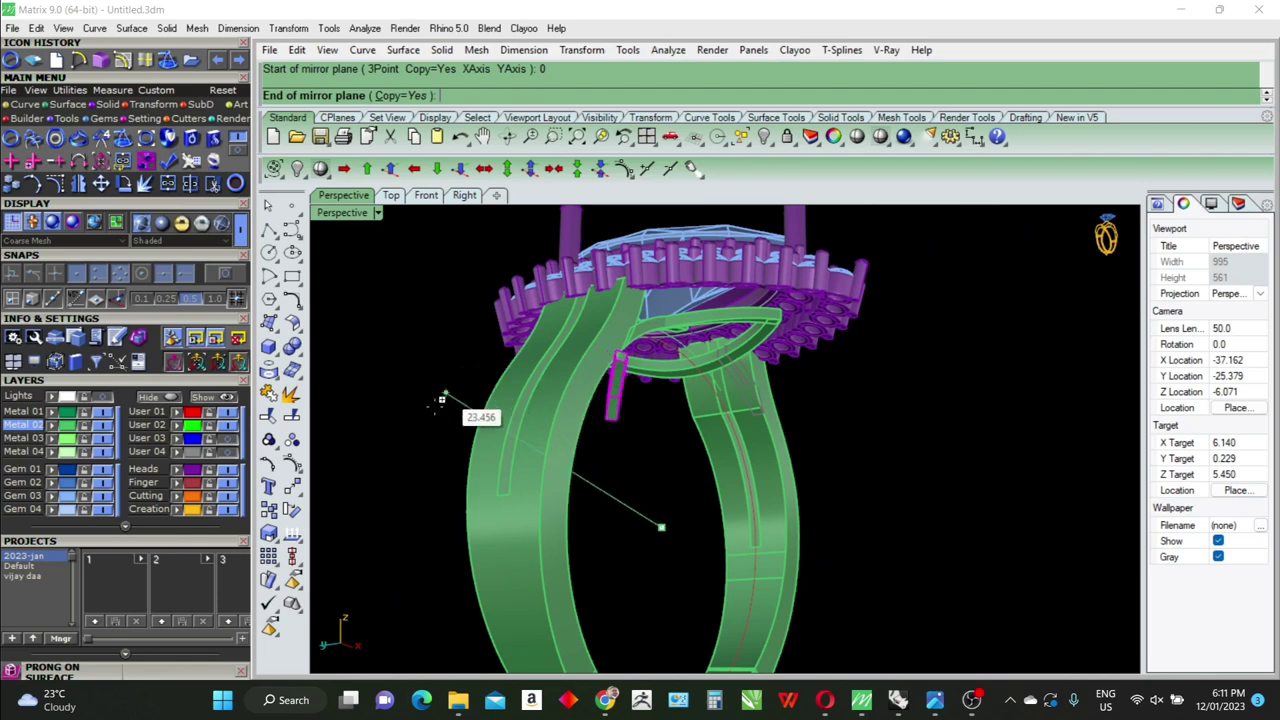
left_click(403, 444)
mouse_move(403, 444)
right_mouse_down()
mouse_move(963, 437)
mouse_move(702, 384)
right_mouse_up()
scroll(670, 388, "up", 5)
key("Escape")
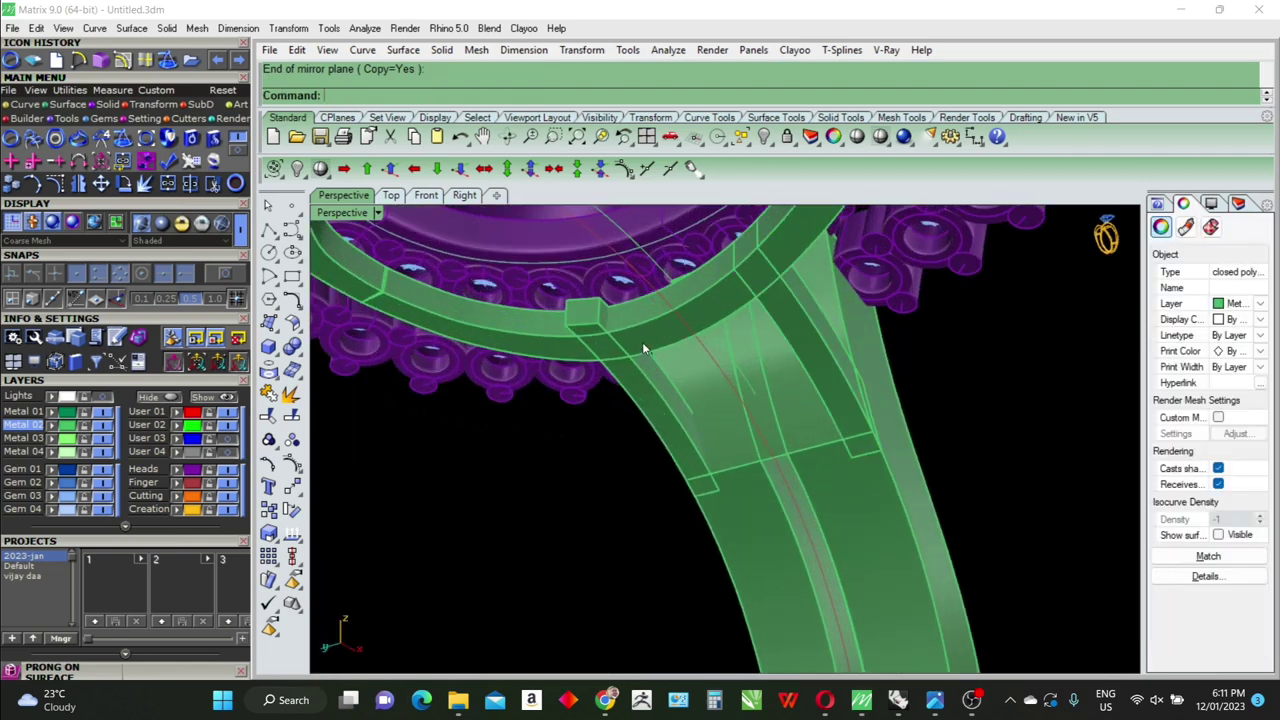
Extract the band face with ExtractSrf and split the second bar with it
right_click_drag(642, 342, 640, 321)
type("extractsrf")
key("Return")
left_click(641, 321)
key("Return")
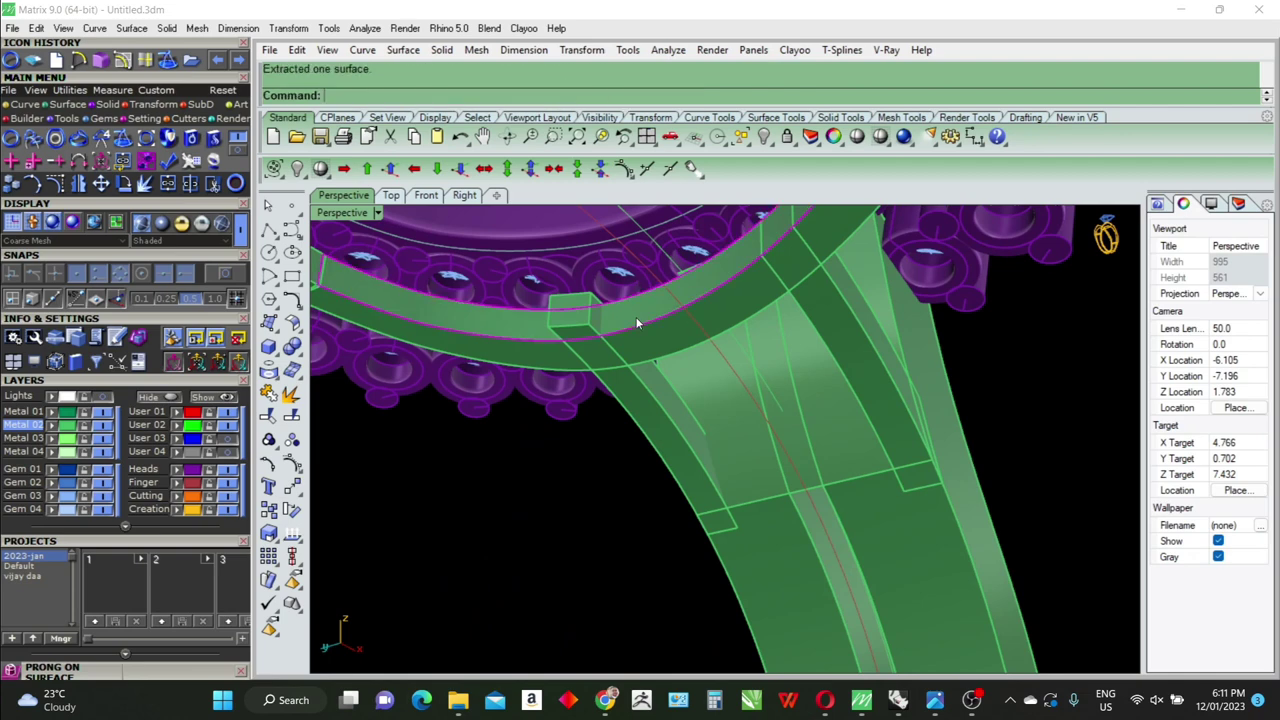
left_click(633, 389)
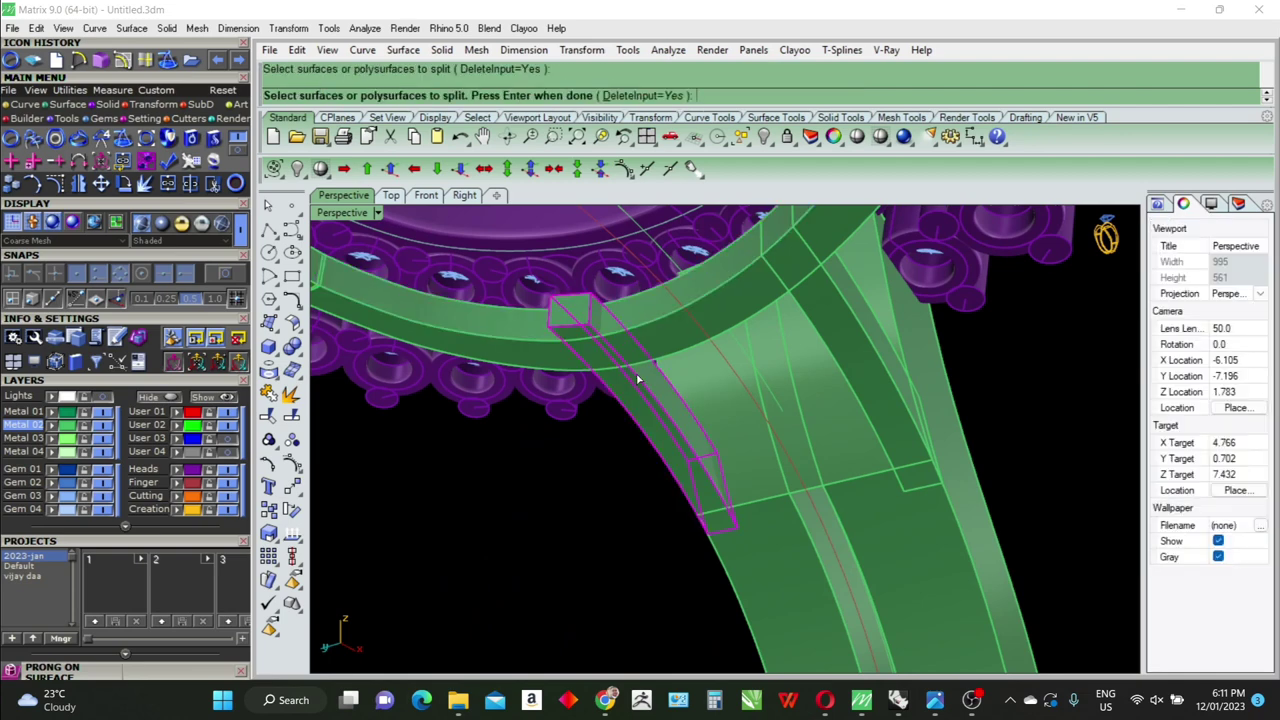
key("Return")
left_click(633, 315)
key("Return")
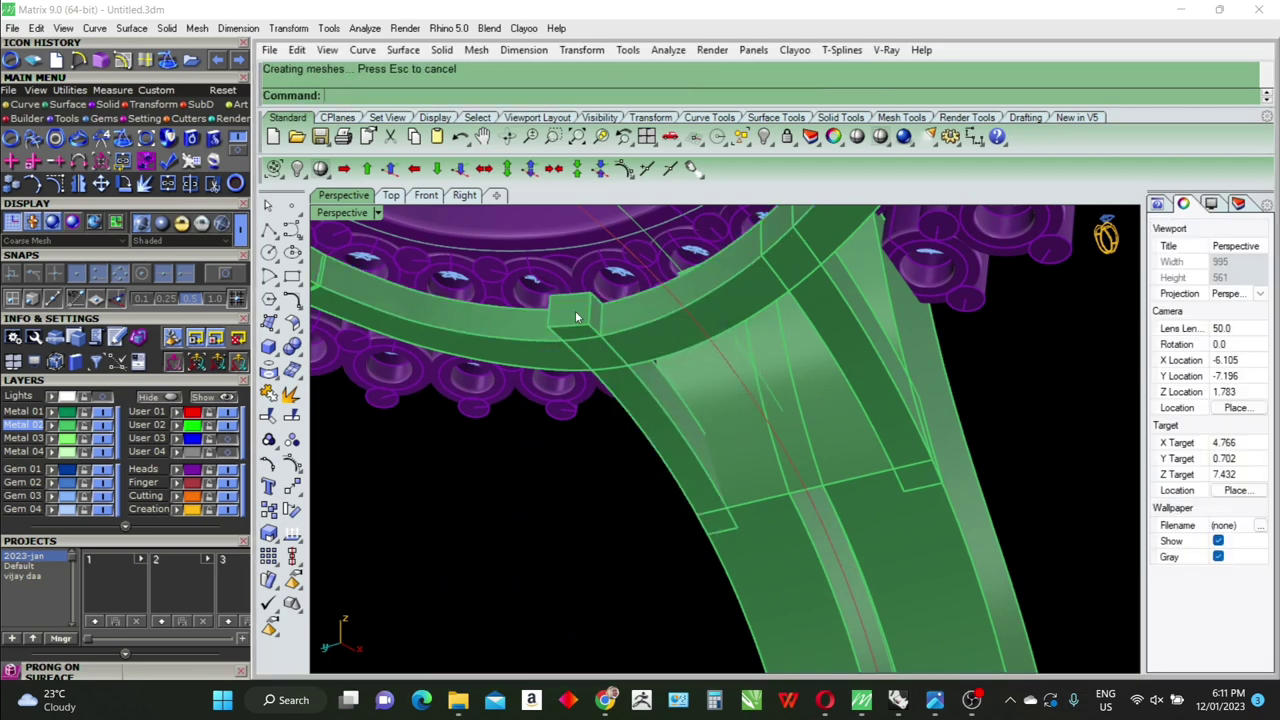
Delete the leftover bar piece crossing the bezel
left_click(575, 315)
scroll(634, 320, "down", 3)
mouse_move(636, 324)
right_mouse_down()
mouse_move(767, 352)
mouse_move(484, 345)
right_mouse_up()
scroll(617, 365, "up", 3)
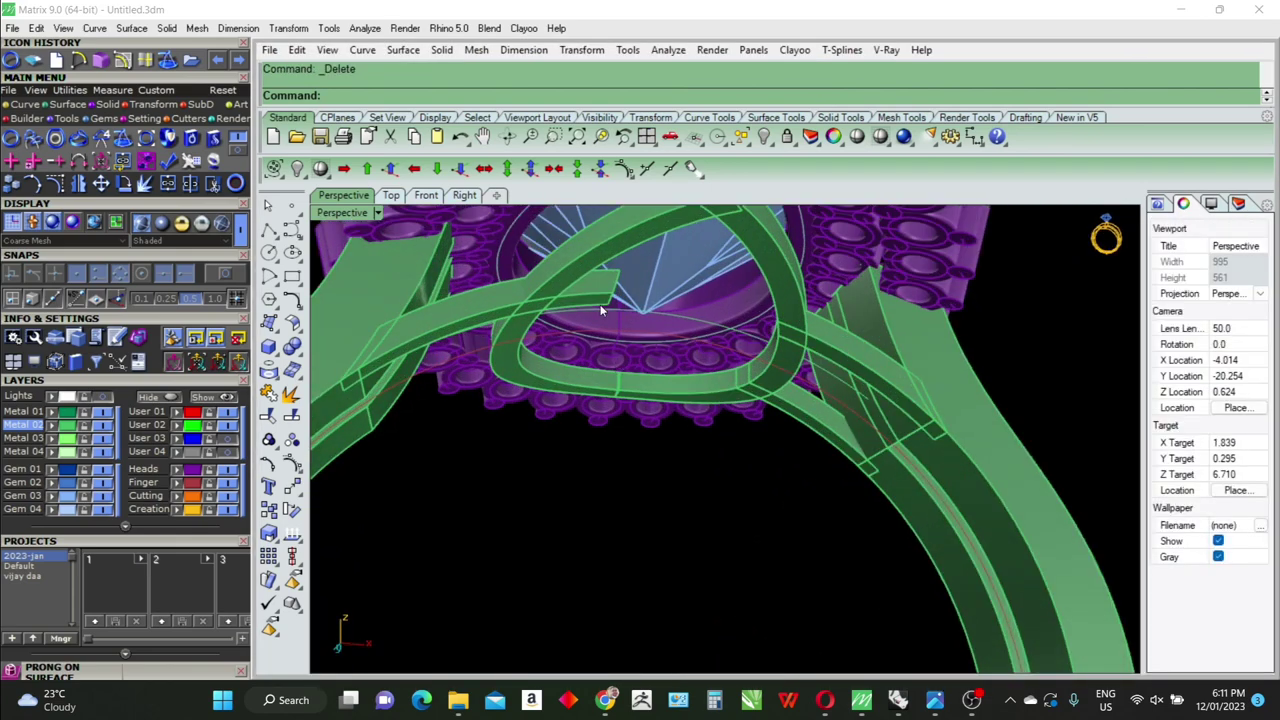
left_click(600, 311)
key("Delete")
Mirror the second trimmed bar across the origin to the other side
left_click(850, 358)
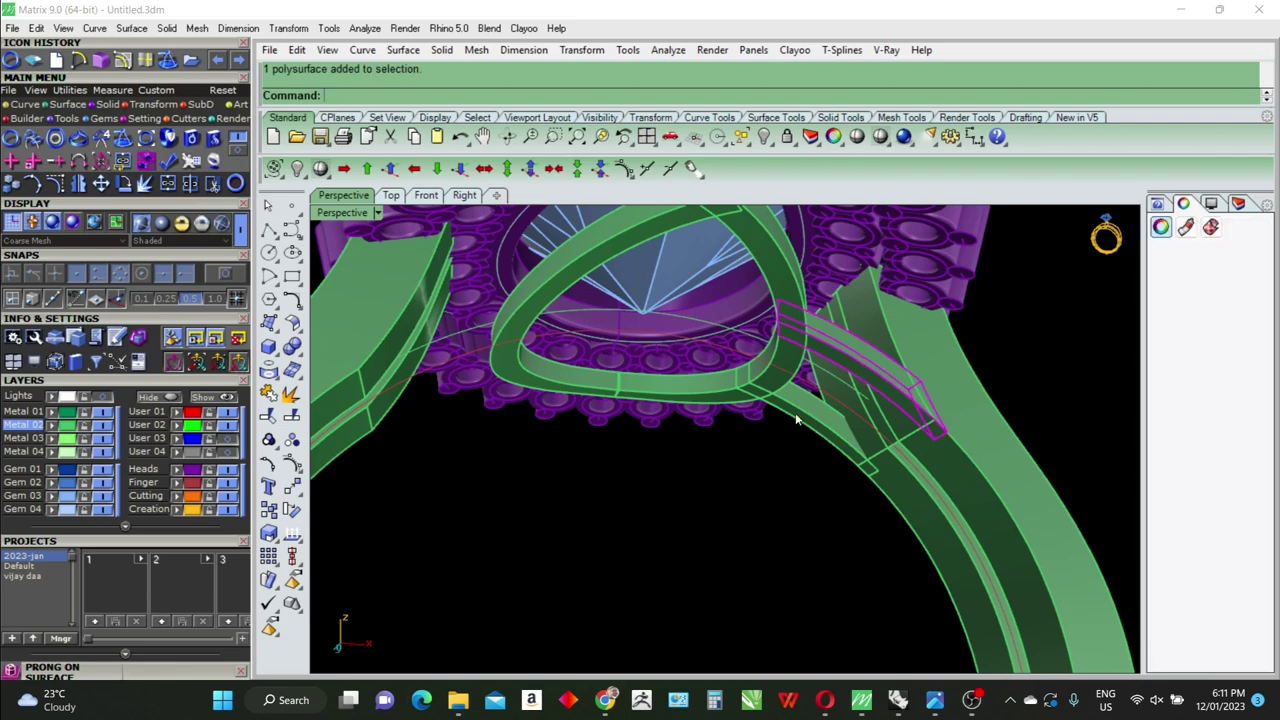
mouse_move(795, 420)
right_mouse_down()
mouse_move(731, 420)
mouse_move(728, 450)
right_mouse_up()
type("mirror")
key("Return")
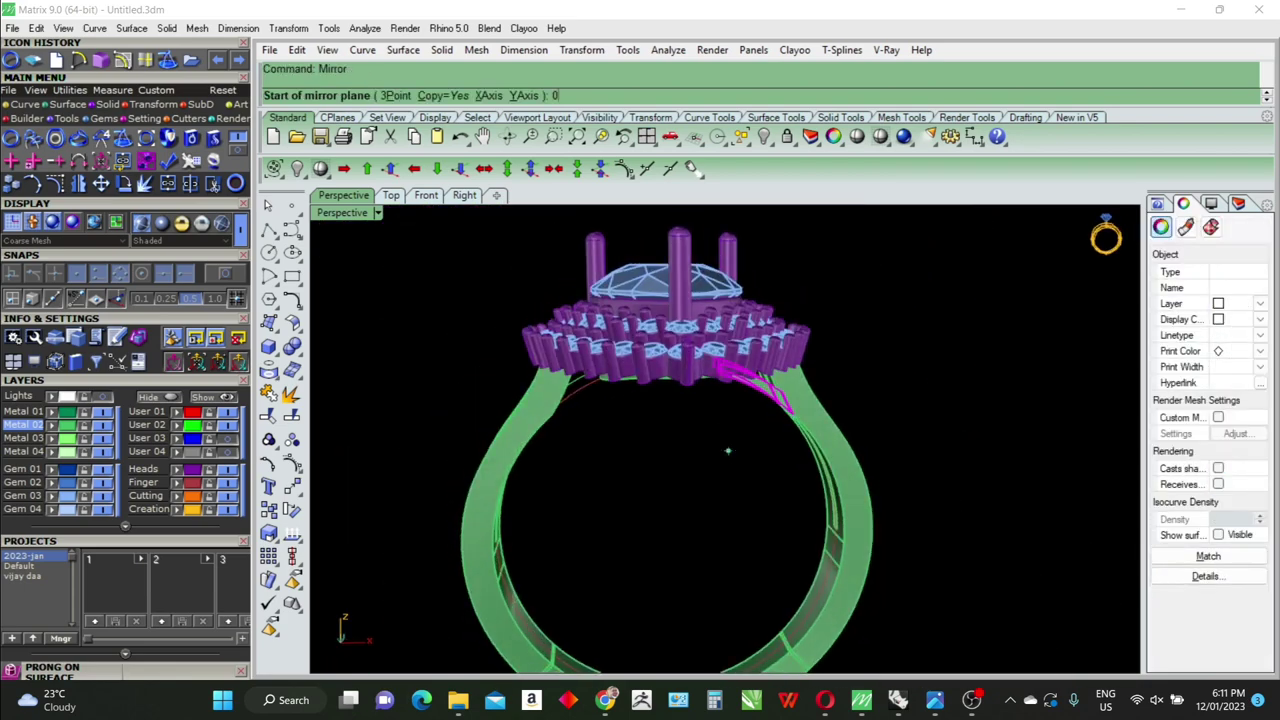
key("Return")
left_click(735, 443)
mouse_move(728, 505)
right_mouse_down()
mouse_move(713, 358)
mouse_move(577, 343)
mouse_move(589, 327)
right_mouse_up()
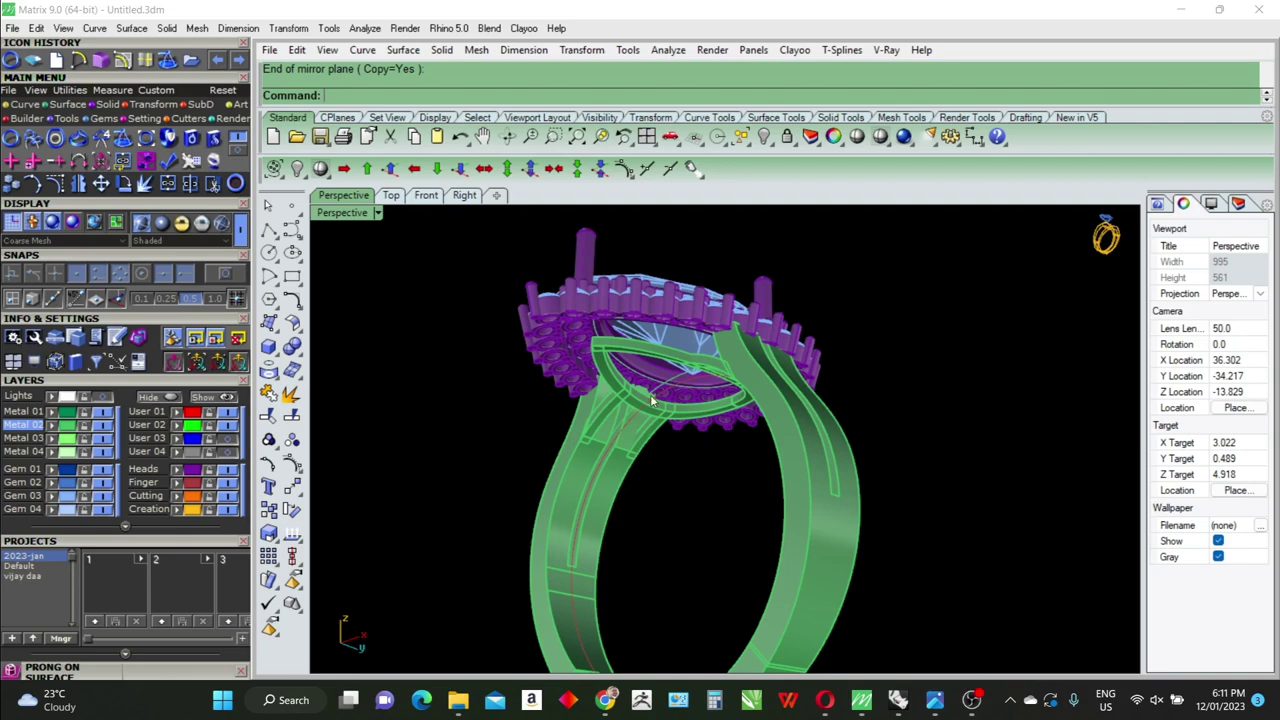
right_click_drag(652, 400, 776, 446)
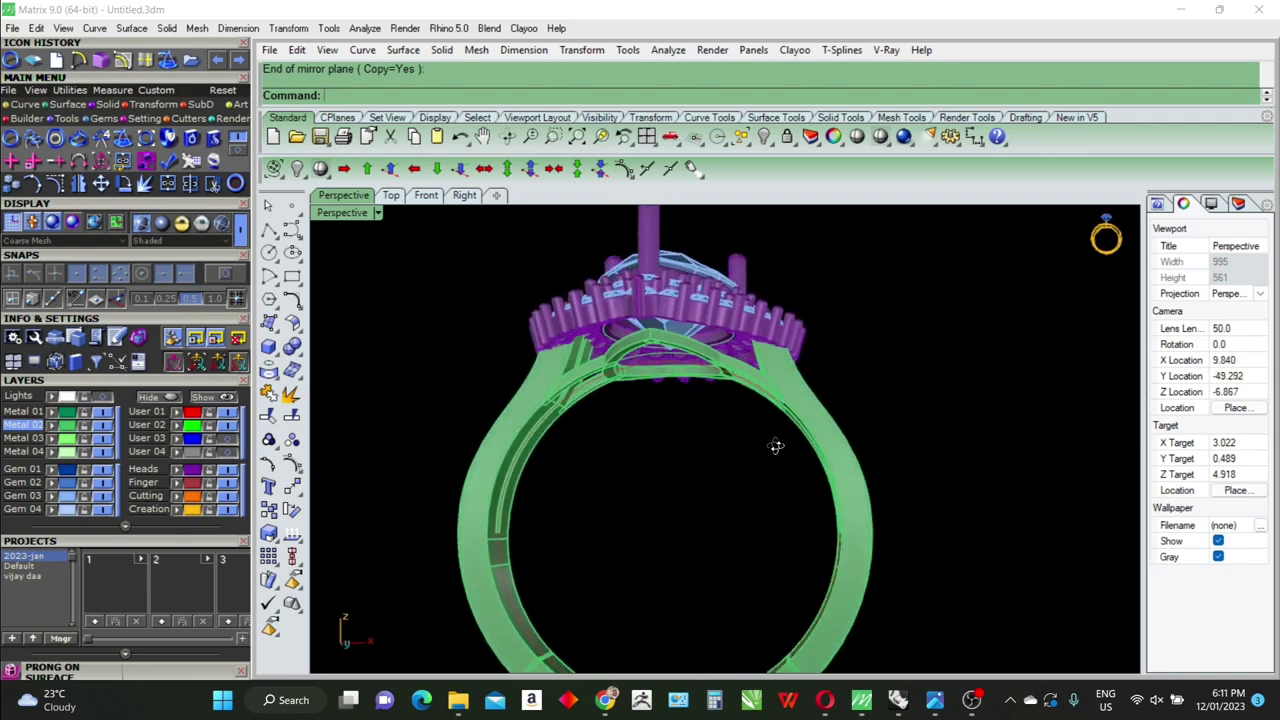
Orbit and zoom to a three-quarter view of the ring
scroll(765, 420, "up", 5)
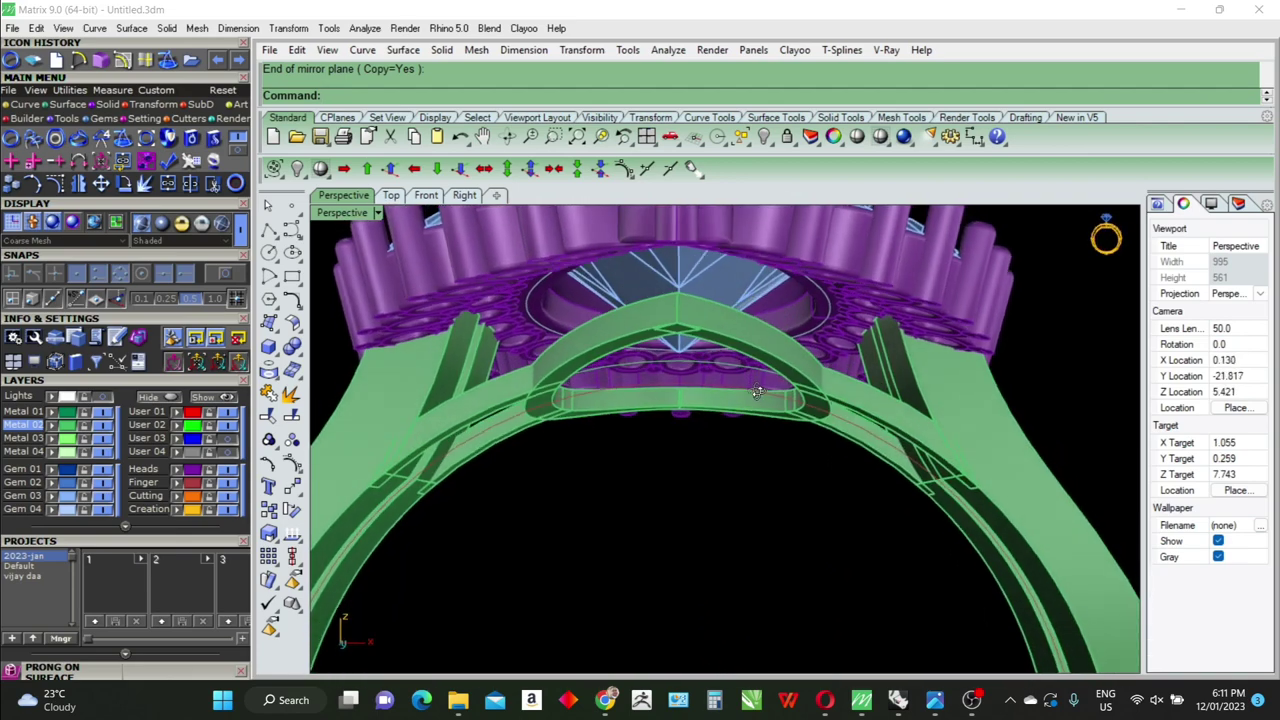
scroll(757, 393, "down", 3)
scroll(645, 329, "down", 5)
mouse_move(645, 329)
right_mouse_down()
mouse_move(694, 428)
mouse_move(669, 467)
mouse_move(700, 327)
mouse_move(711, 356)
mouse_move(672, 360)
mouse_move(676, 350)
right_mouse_up()
scroll(700, 327, "up", 2)
scroll(700, 327, "up", 2)
scroll(700, 327, "up", 2)
Select all the leftover curves with SelCrv (sc) to clear them away
key("l")
key("Return")
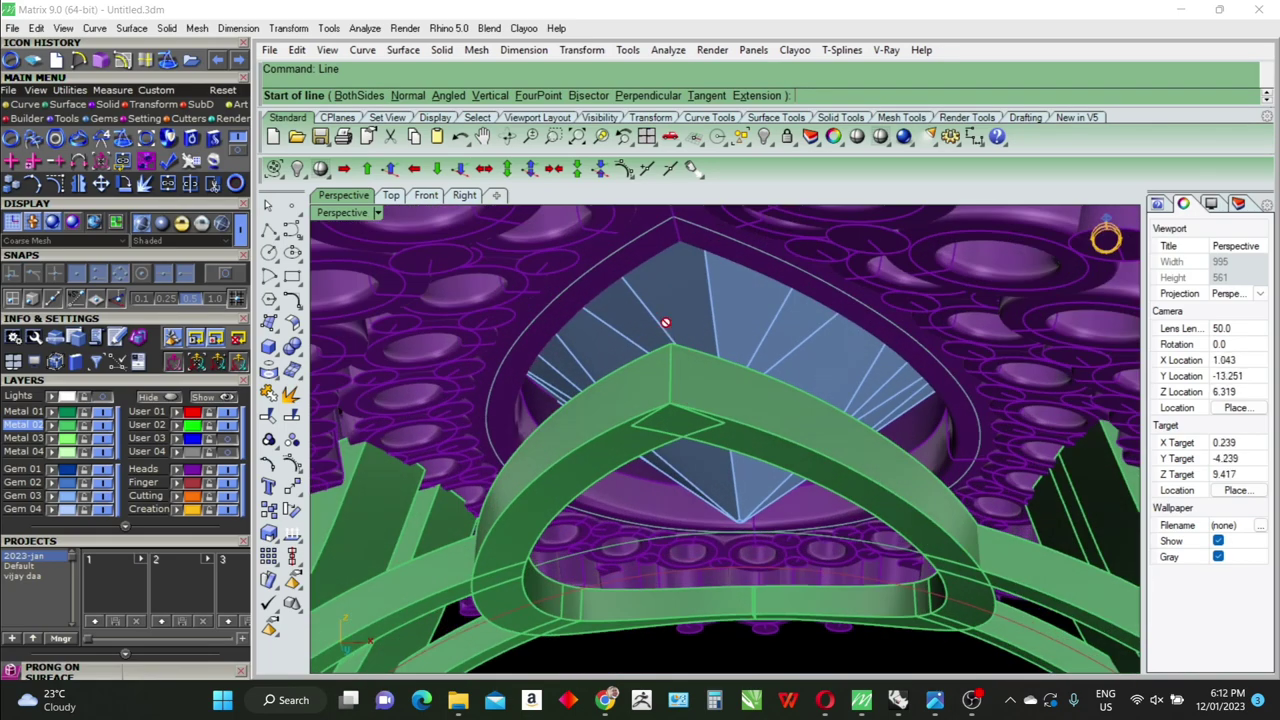
scroll(676, 350, "down", 5)
mouse_move(676, 350)
right_mouse_down()
mouse_move(736, 405)
mouse_move(393, 411)
right_mouse_up()
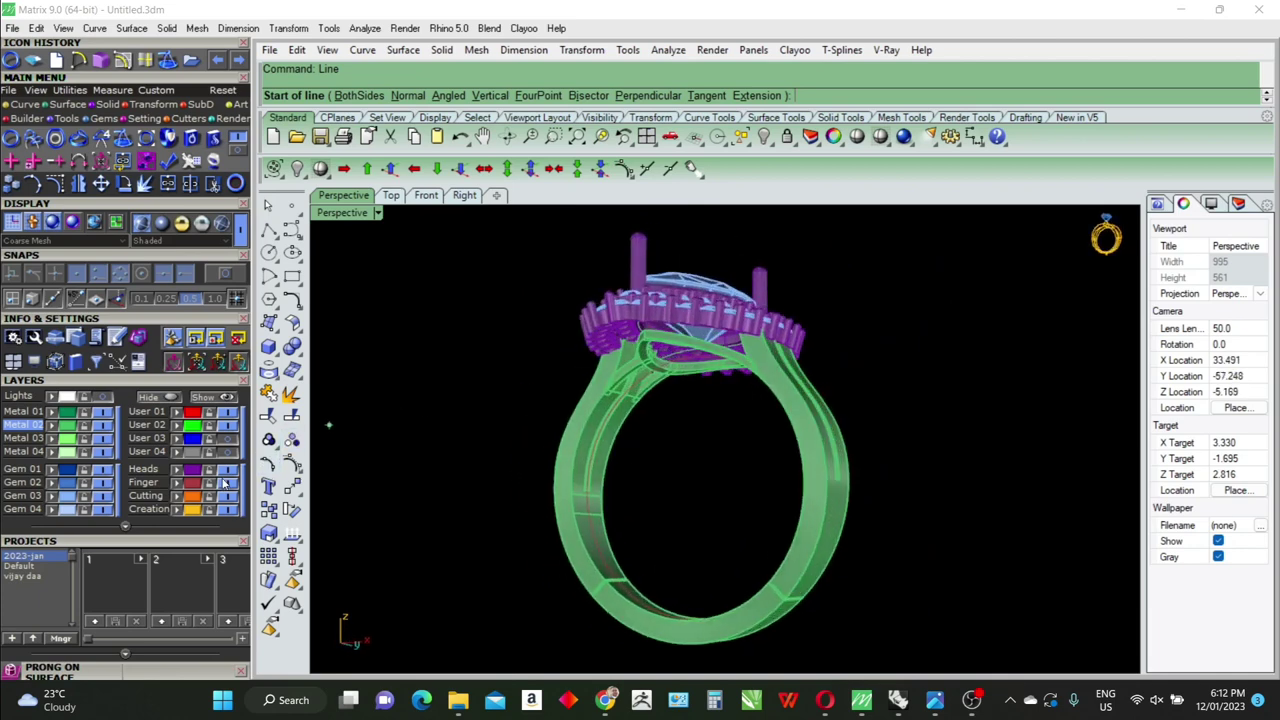
mouse_move(720, 432)
right_mouse_down()
mouse_move(767, 451)
mouse_move(785, 484)
mouse_move(668, 470)
mouse_move(678, 358)
mouse_move(621, 287)
right_mouse_up()
key("Escape")
type("sc")
key("Return")
Draw a line from the band tip's midpoint up to the prong tip
scroll(678, 358, "up", 3)
scroll(640, 320, "up", 3)
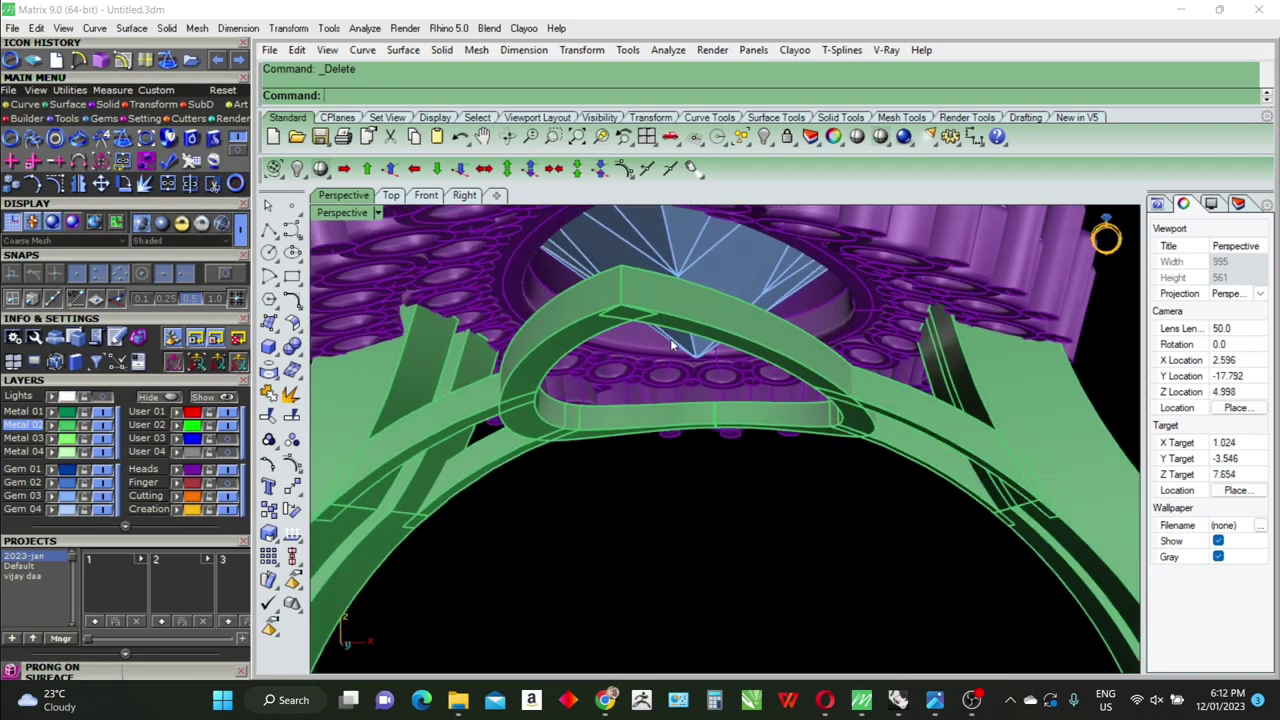
type("line")
key("Return")
scroll(621, 287, "up", 2)
left_click(621, 287)
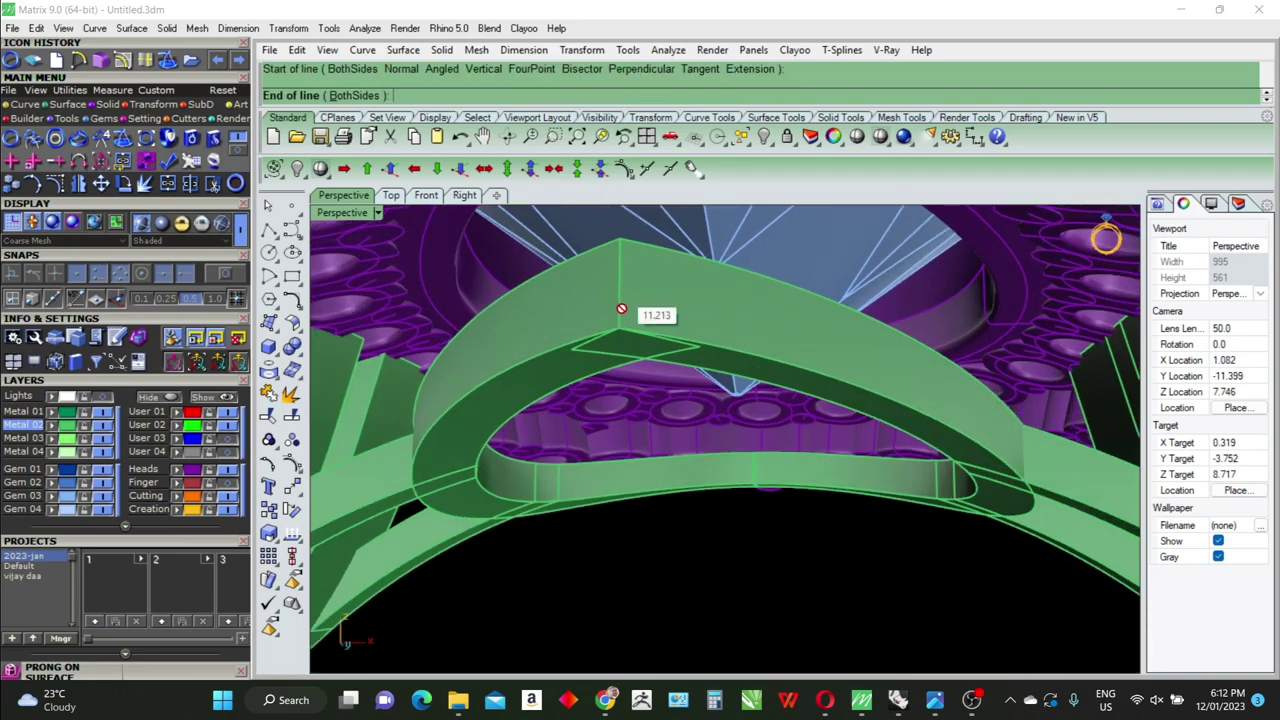
scroll(621, 287, "down", 2)
scroll(619, 326, "down", 2)
right_click_drag(636, 254, 641, 245)
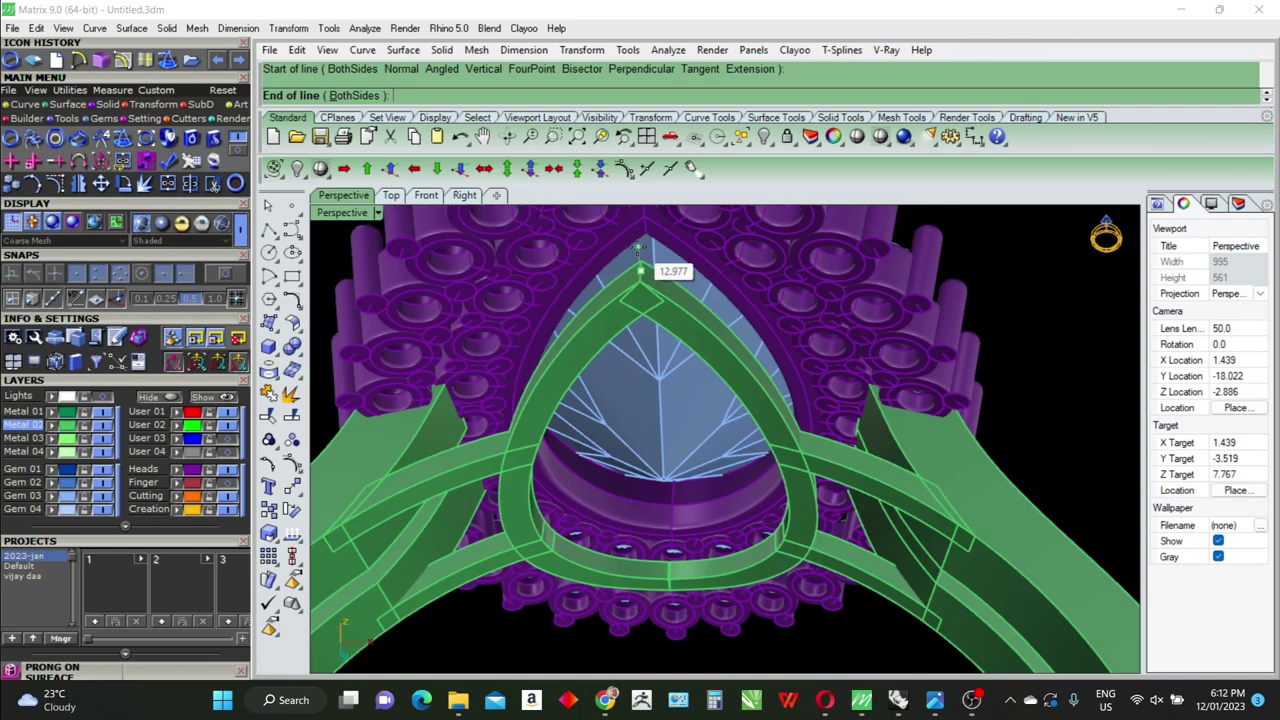
scroll(641, 245, "up", 1)
scroll(645, 240, "up", 2)
scroll(647, 234, "up", 2)
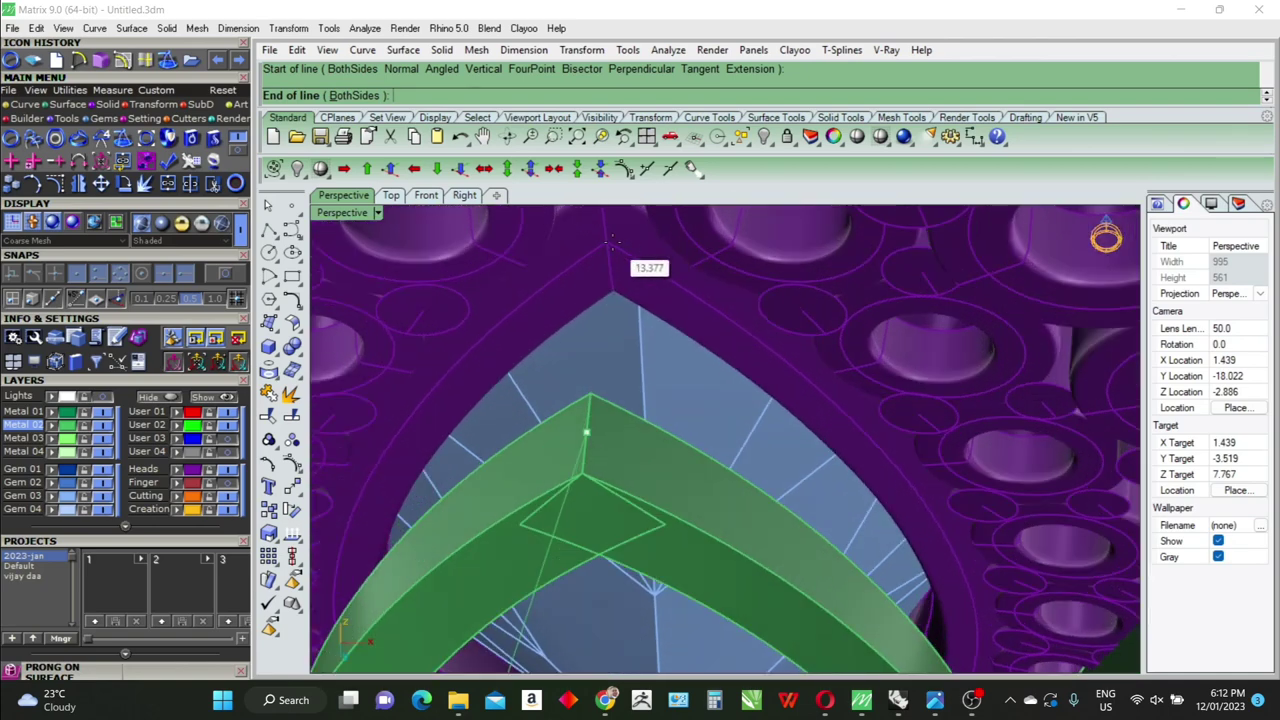
left_click(606, 242)
scroll(619, 244, "down", 2)
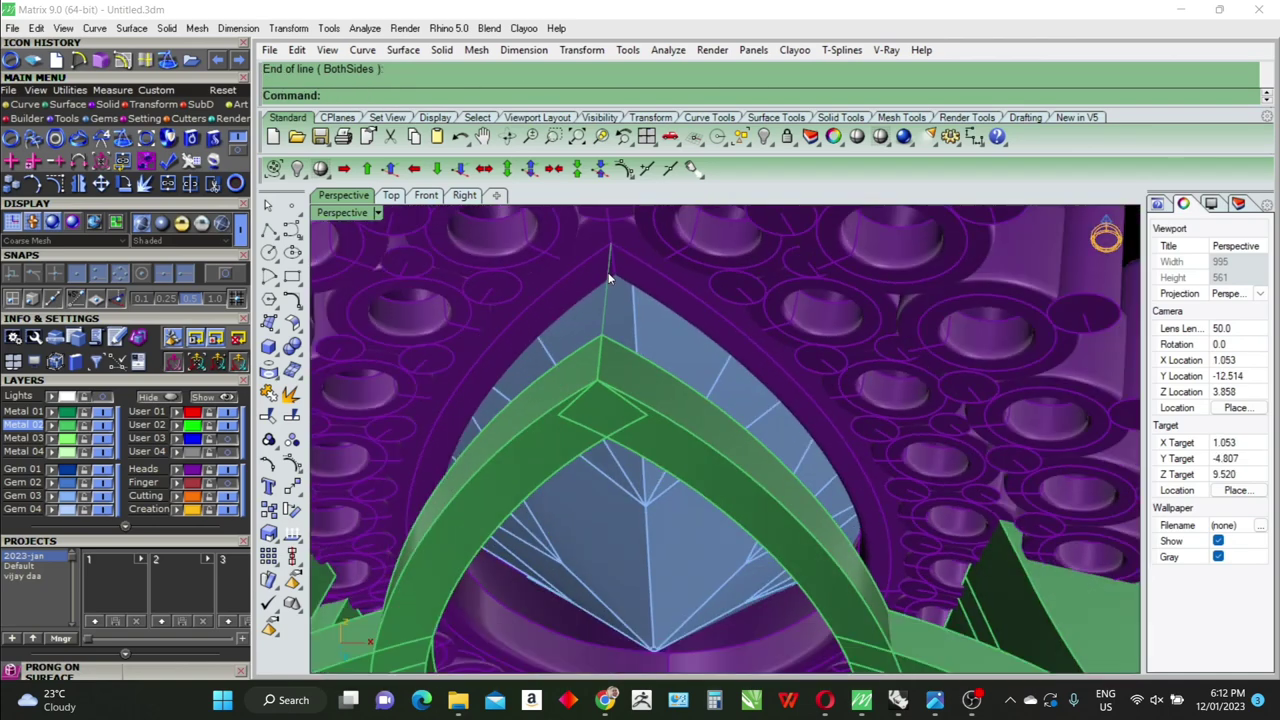
Select the new guide line and zoom to it with ZSA
left_click(606, 284)
type("ZSA")
key("Return")
mouse_move(768, 406)
right_mouse_down()
mouse_move(589, 403)
mouse_move(700, 380)
mouse_move(690, 418)
right_mouse_up()
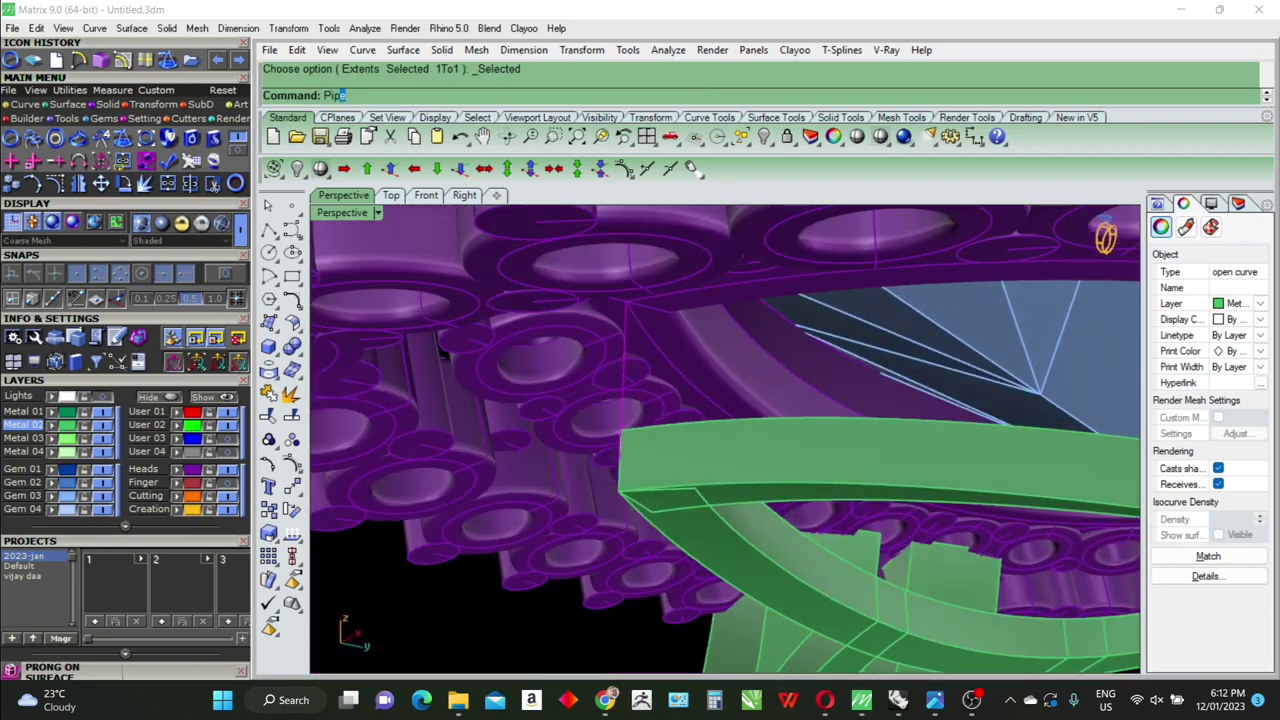
Pipe the guide line into a round post with the chosen diameter
key("Return")
left_click(690, 412)
key("Return")
key("Return")
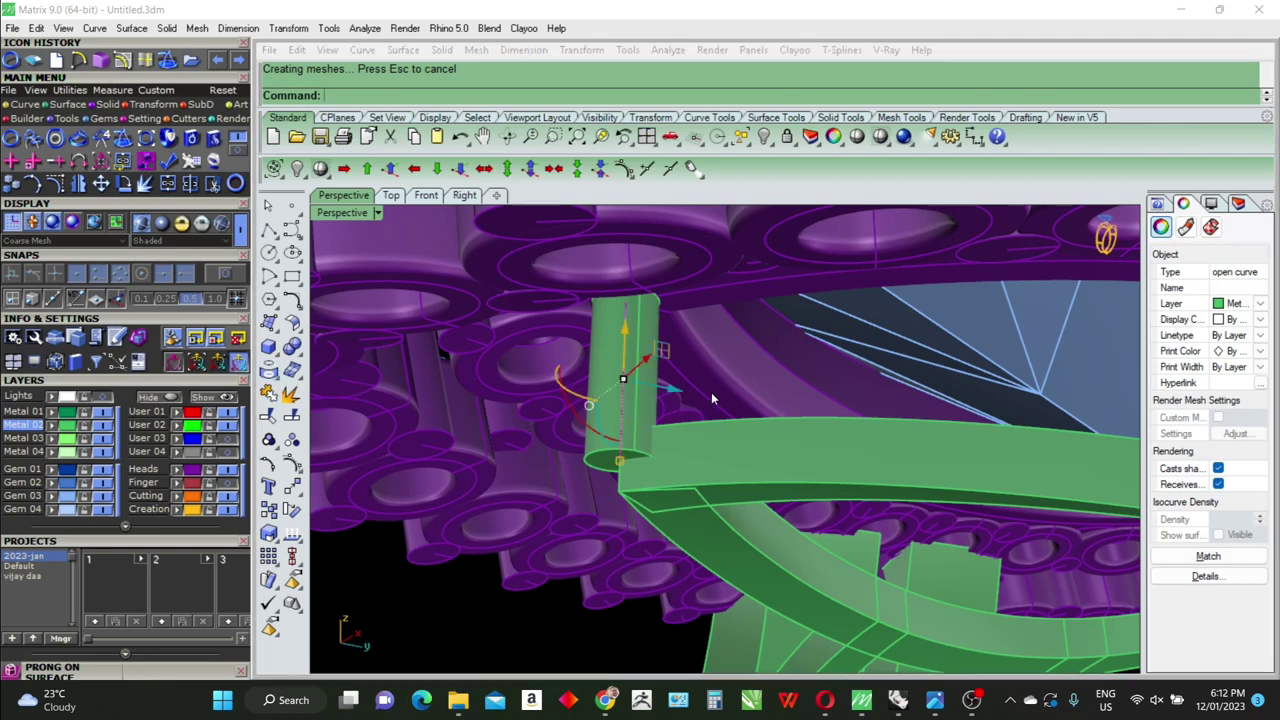
right_click_drag(714, 412, 650, 410)
Shift the post sideways and stretch its bottom end so it sits under the halo
left_click_drag(679, 401, 704, 398)
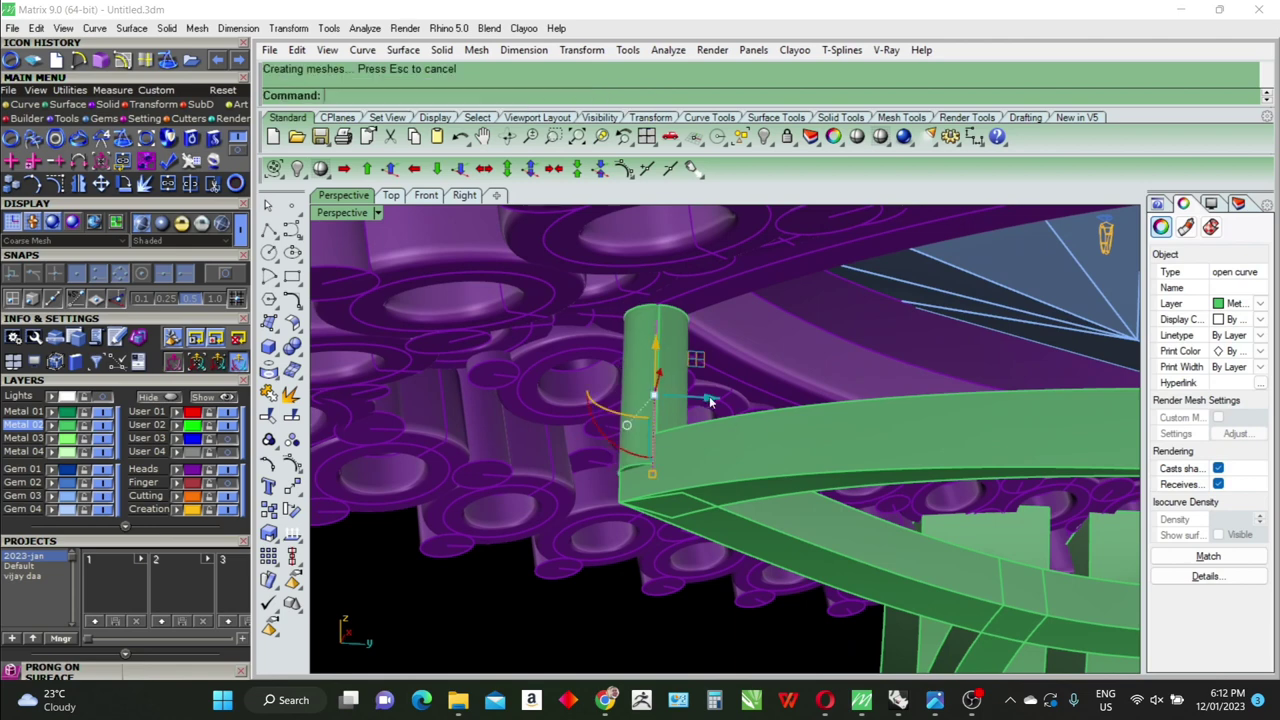
left_click_drag(716, 400, 714, 400)
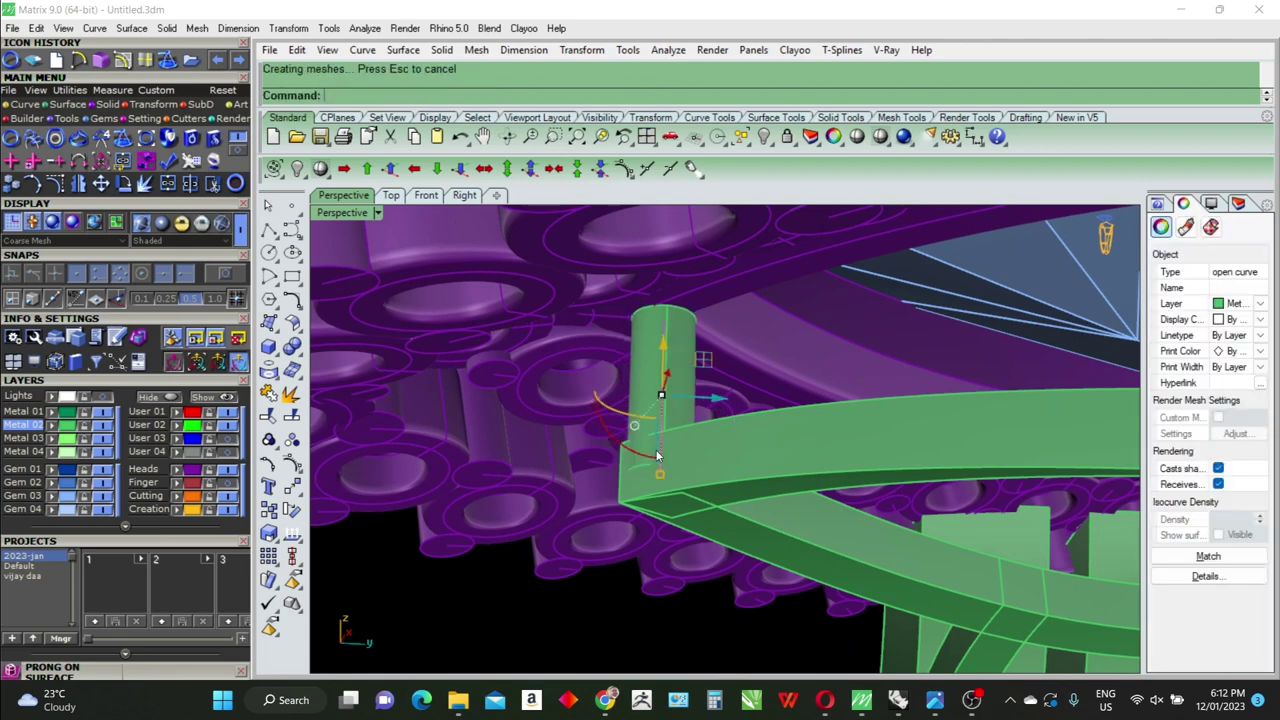
left_click_drag(660, 478, 660, 488)
left_click_drag(661, 346, 661, 338)
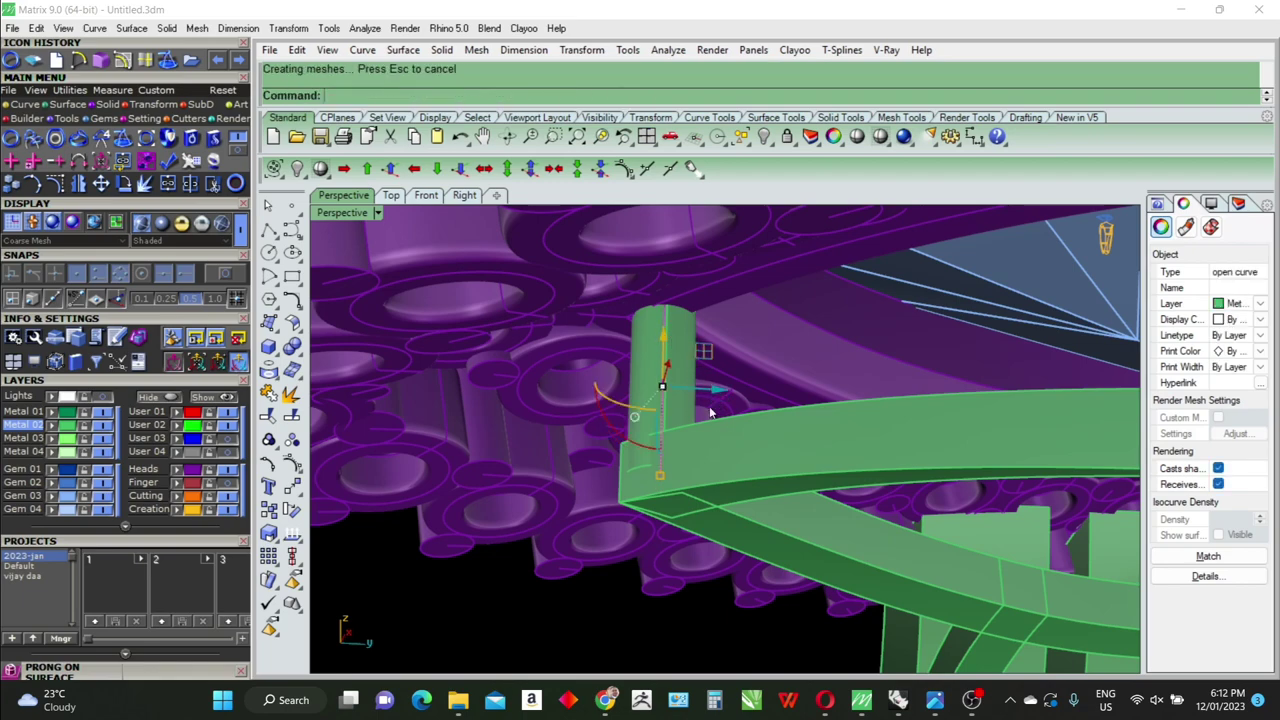
mouse_move(709, 406)
right_mouse_down()
mouse_move(630, 382)
mouse_move(795, 368)
mouse_move(890, 445)
mouse_move(774, 381)
mouse_move(783, 336)
right_mouse_up()
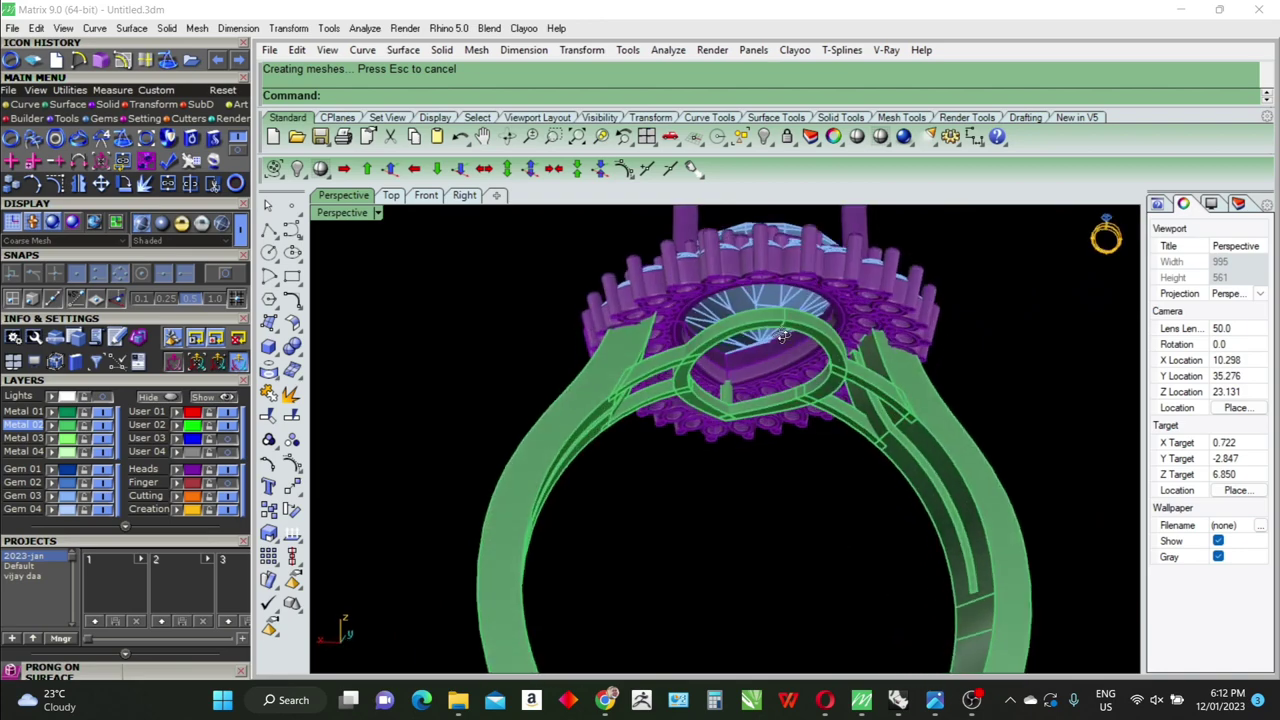
scroll(760, 330, "up", 3)
scroll(778, 382, "up", 2)
right_click_drag(778, 382, 800, 425)
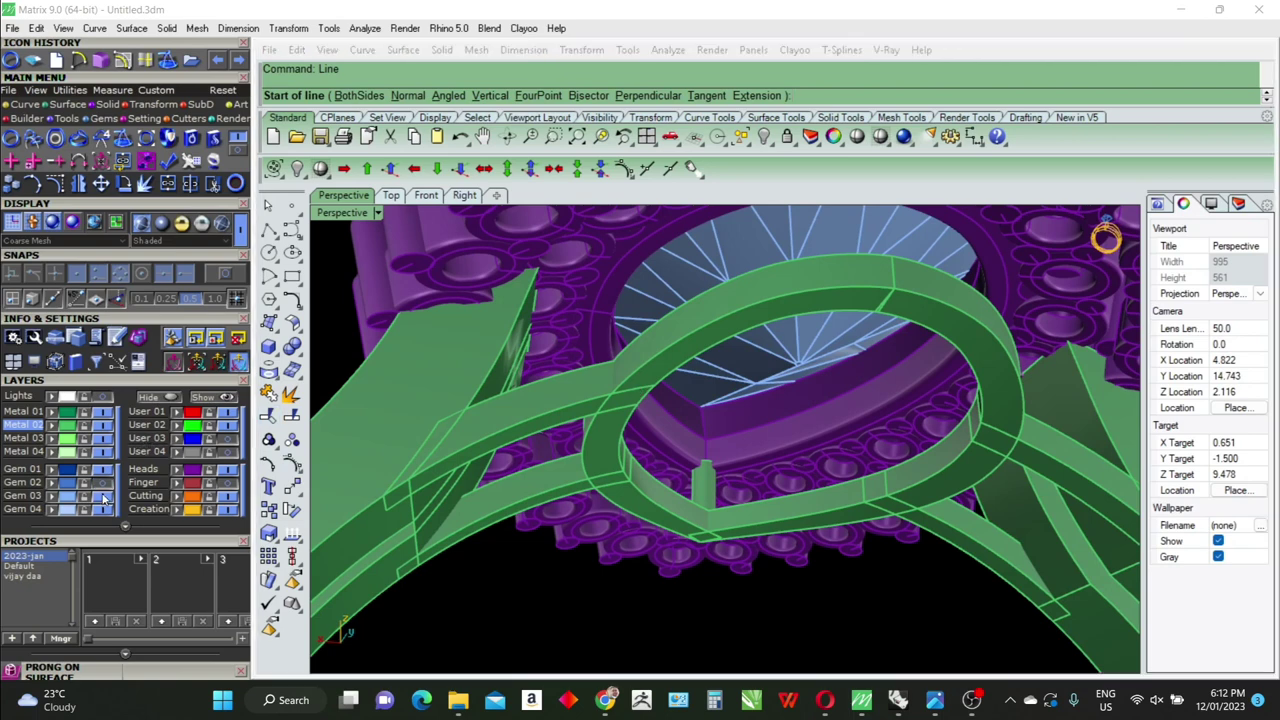
Hide layer Gem 02, draw a line from the bridging loop to the halo underside, and pipe it
left_click(100, 484)
right_click_drag(717, 344, 751, 341)
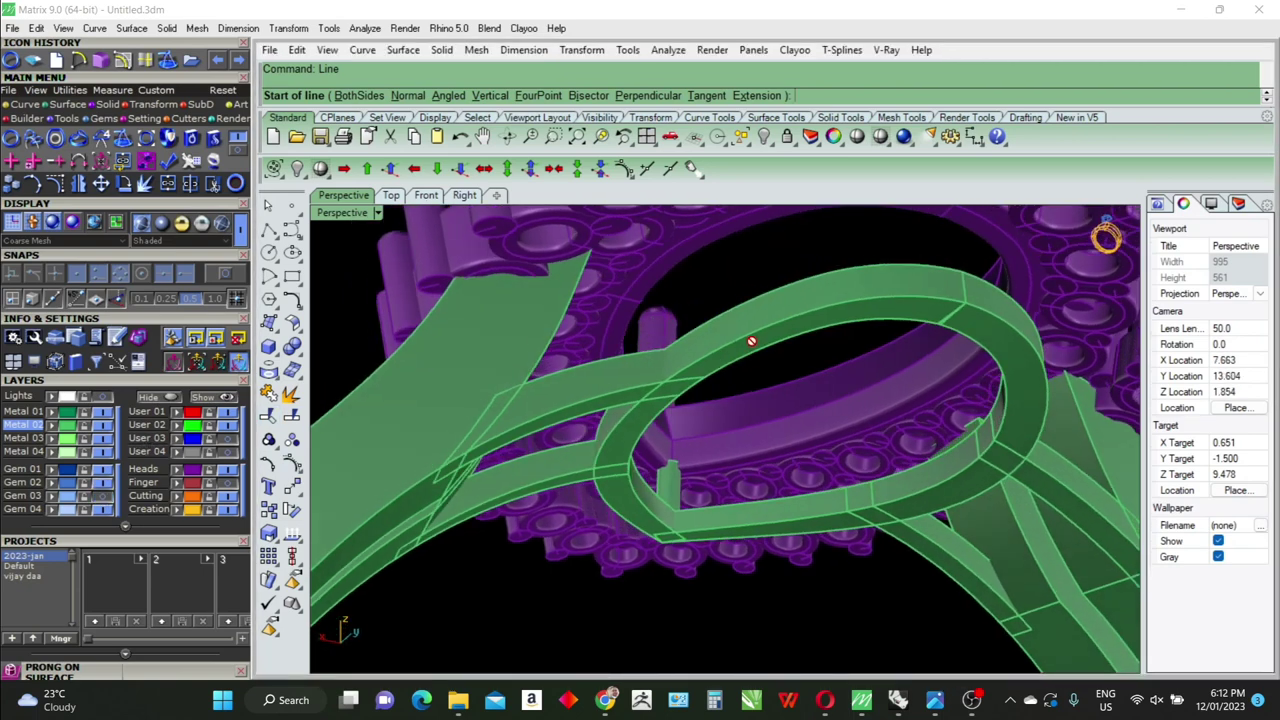
left_click(817, 313)
scroll(807, 338, "down", 3)
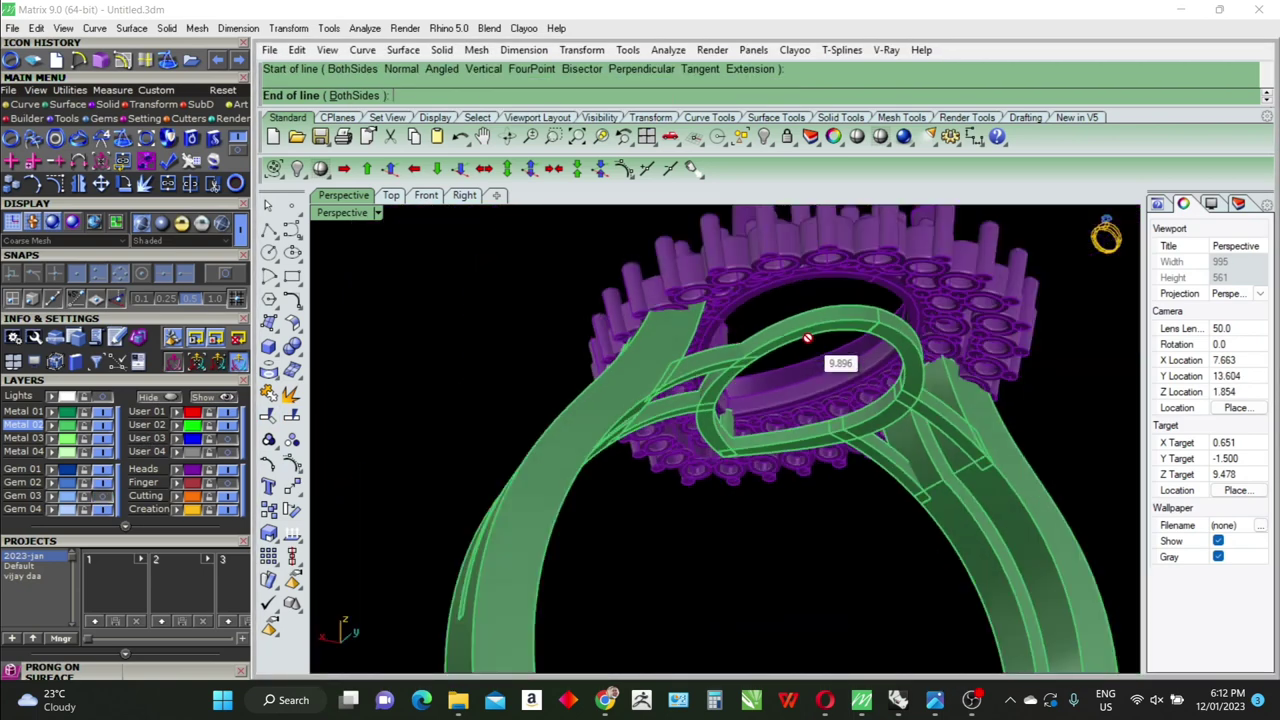
scroll(826, 291, "up", 4)
scroll(787, 268, "up", 3)
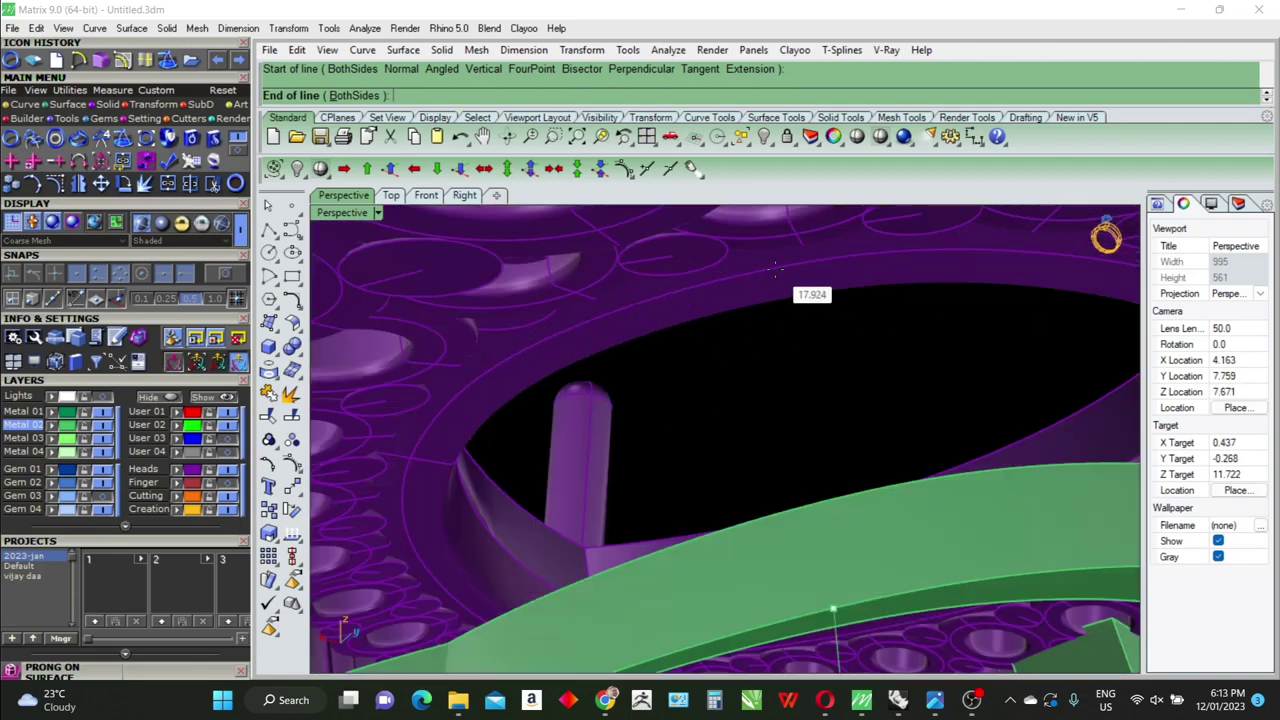
left_click(771, 268)
scroll(730, 357, "down", 3)
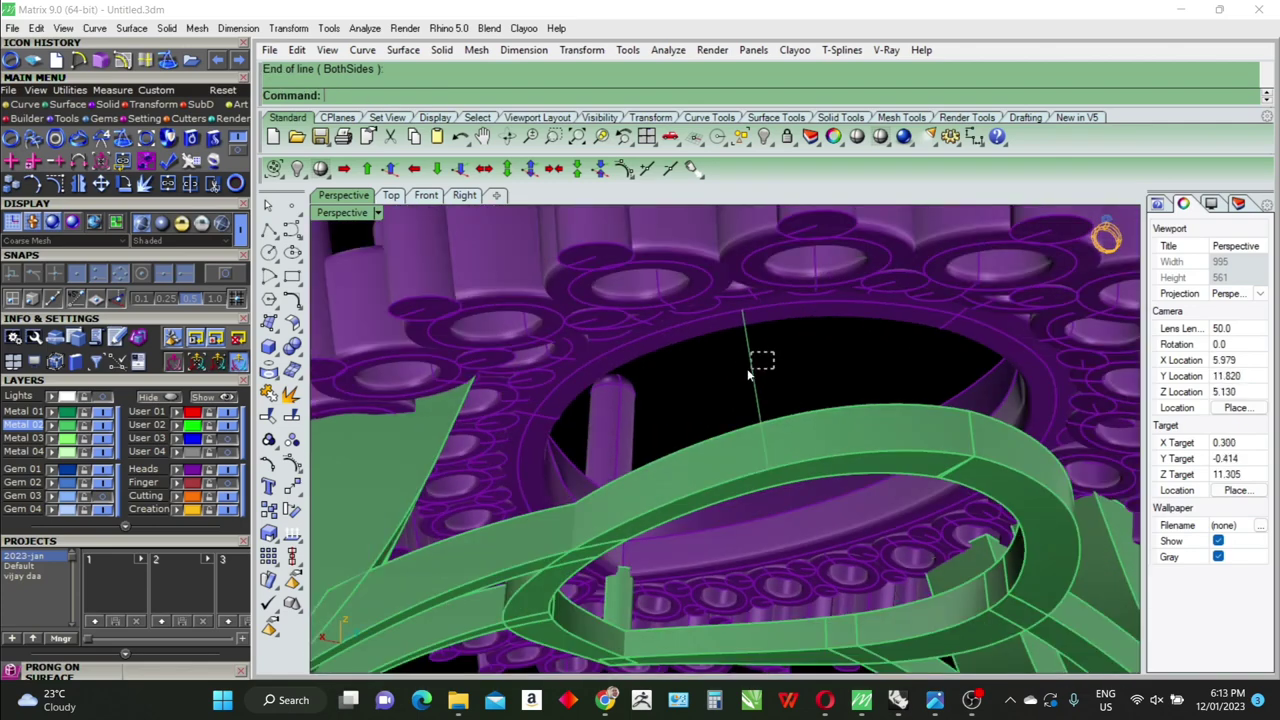
left_click(748, 374)
type("pipe")
key("Return")
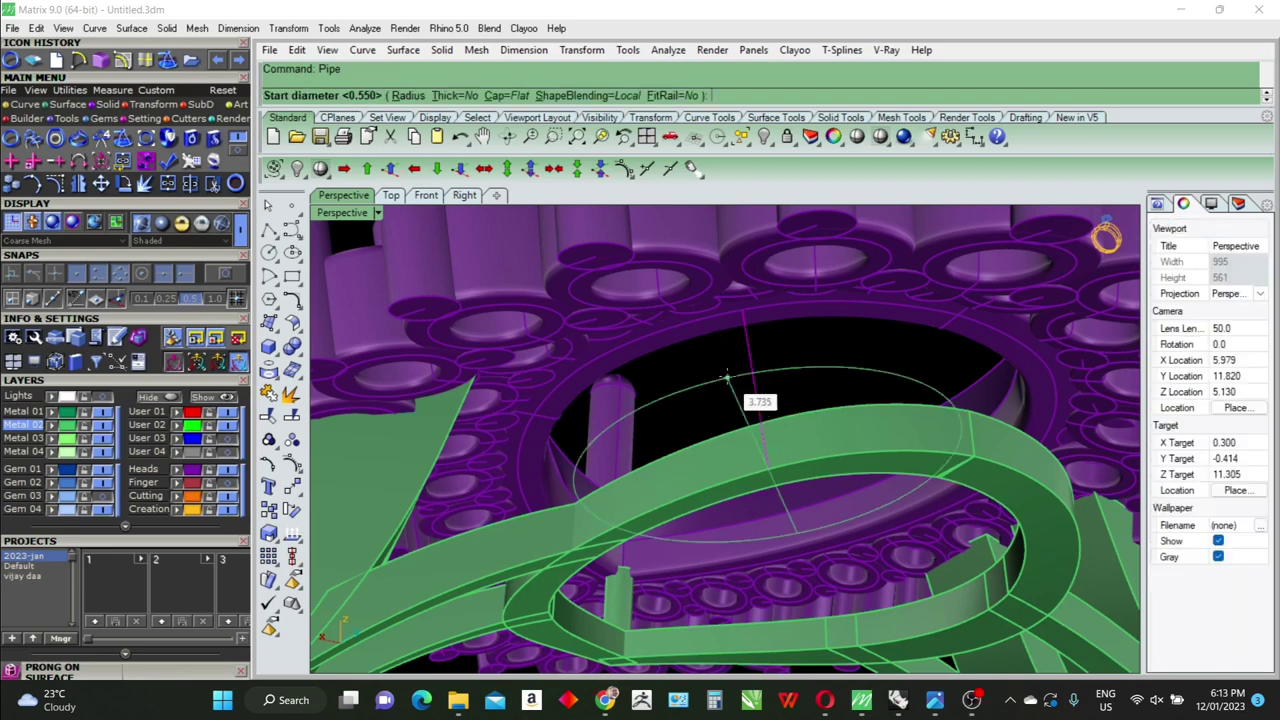
key("Return")
key("Return")
key("Return")
Reposition the post's curve from the top view with two Move operations
right_click_drag(731, 387, 473, 322)
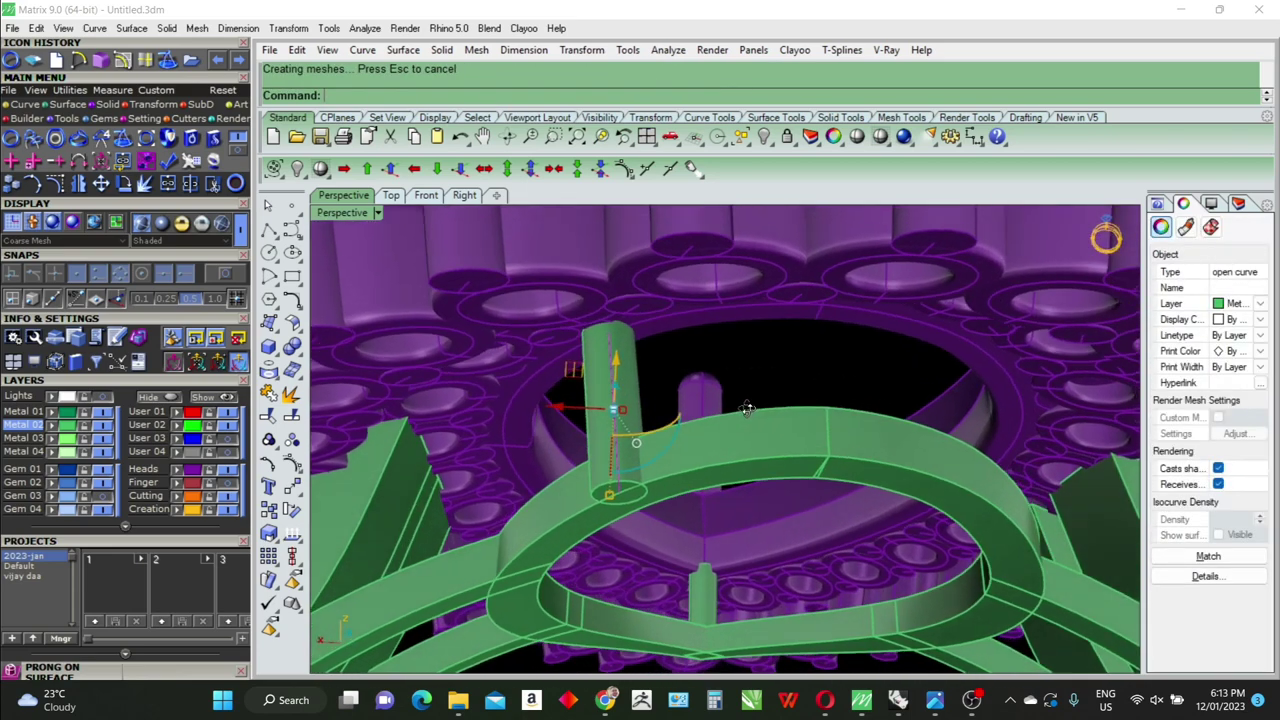
left_click(396, 198)
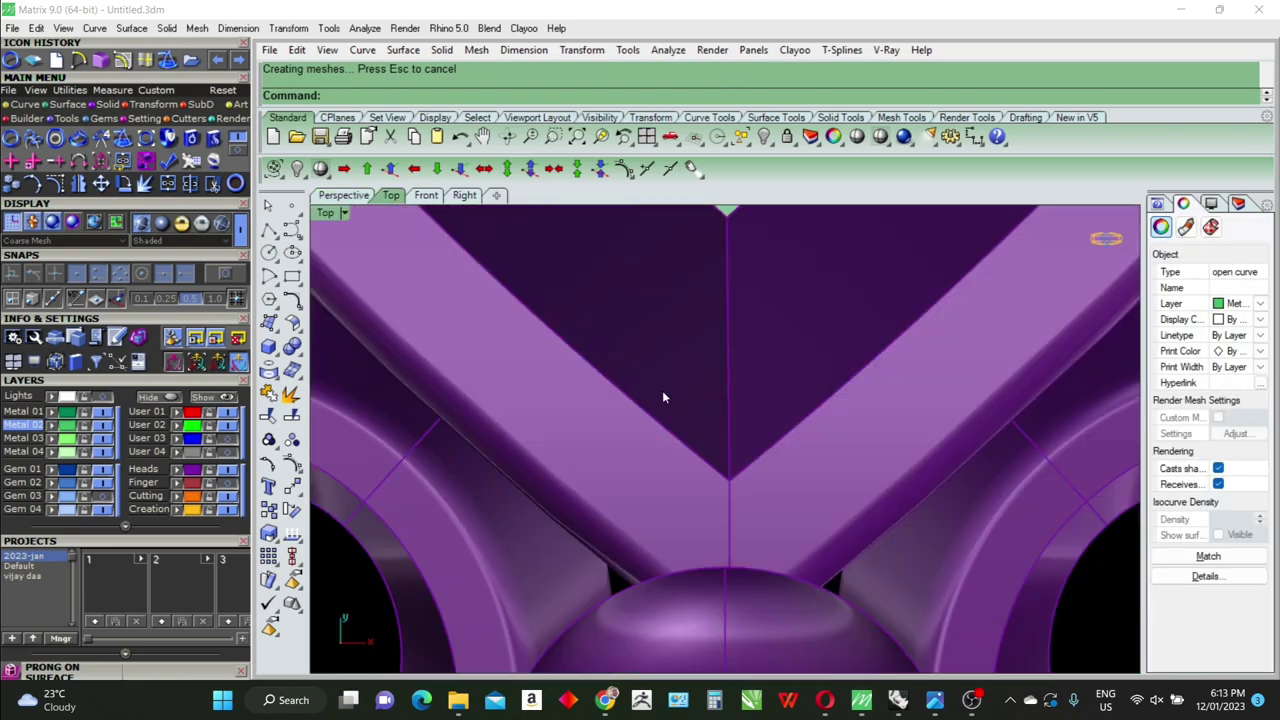
scroll(662, 397, "down", 5)
scroll(686, 460, "down", 3)
key("Return")
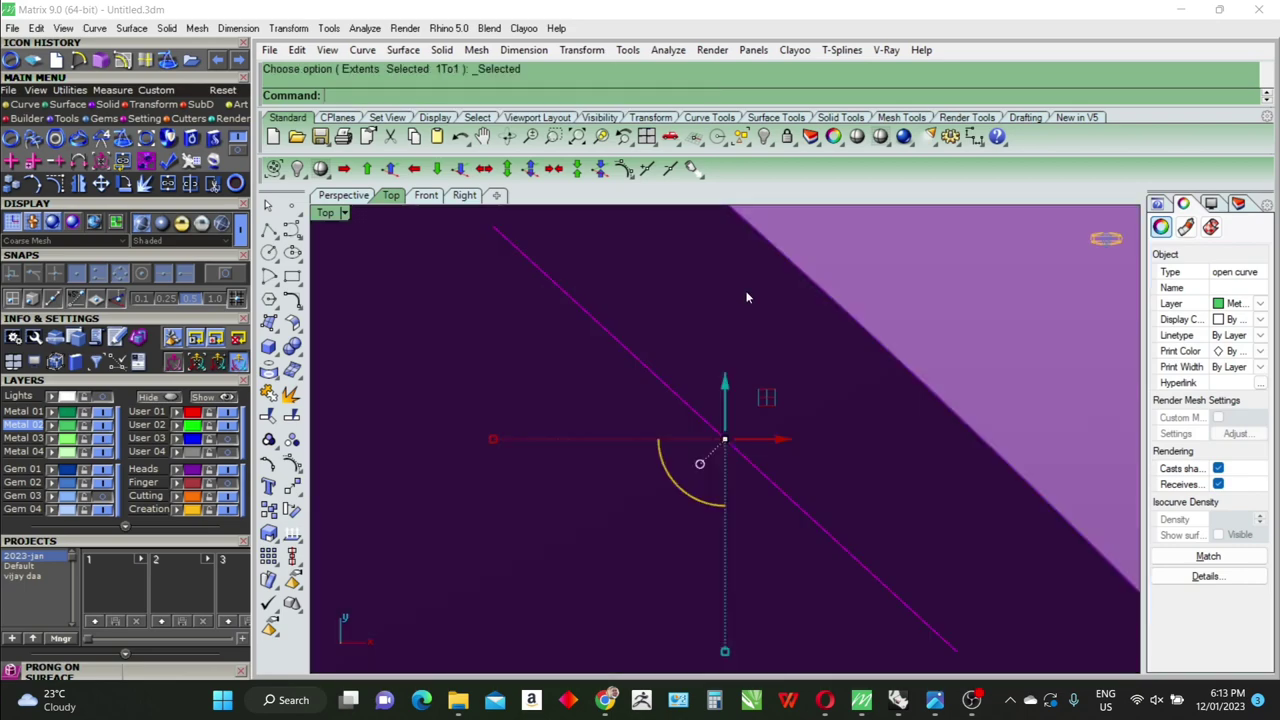
scroll(760, 350, "down", 2)
scroll(730, 390, "down", 2)
scroll(717, 405, "down", 2)
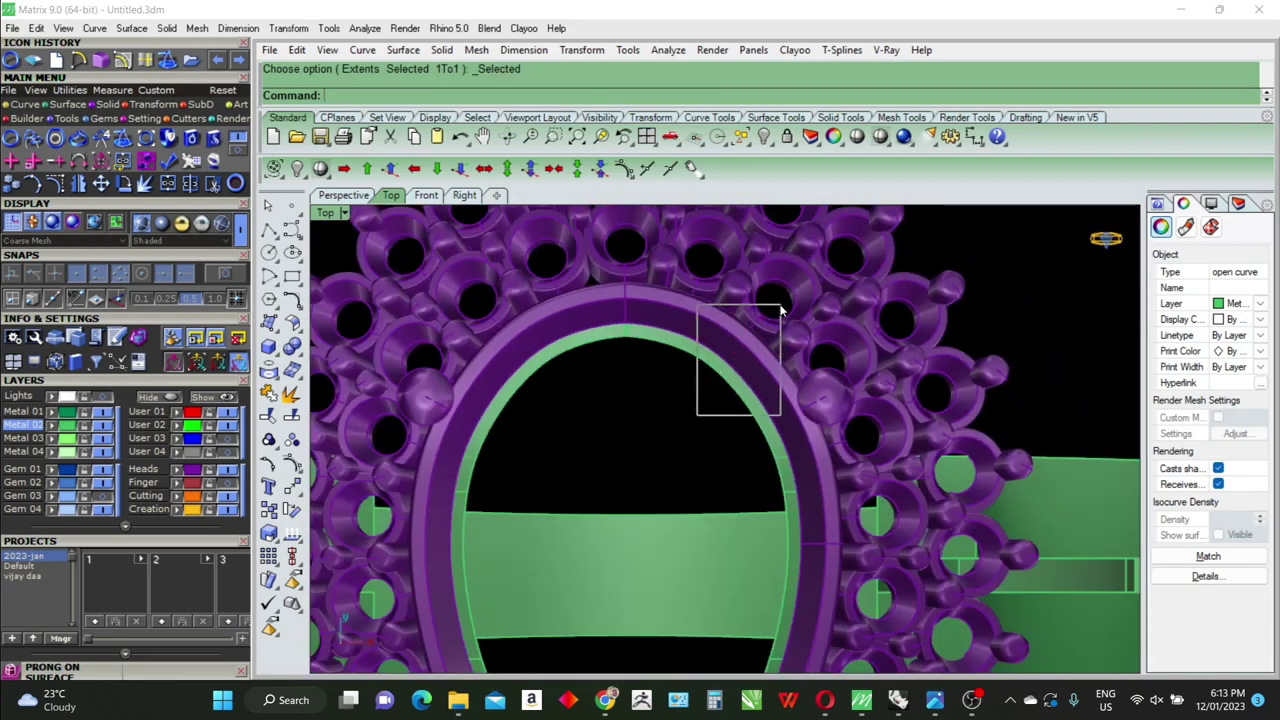
left_click_drag(781, 311, 781, 311)
scroll(755, 354, "up", 5)
type("m")
key("Return")
left_click(755, 354)
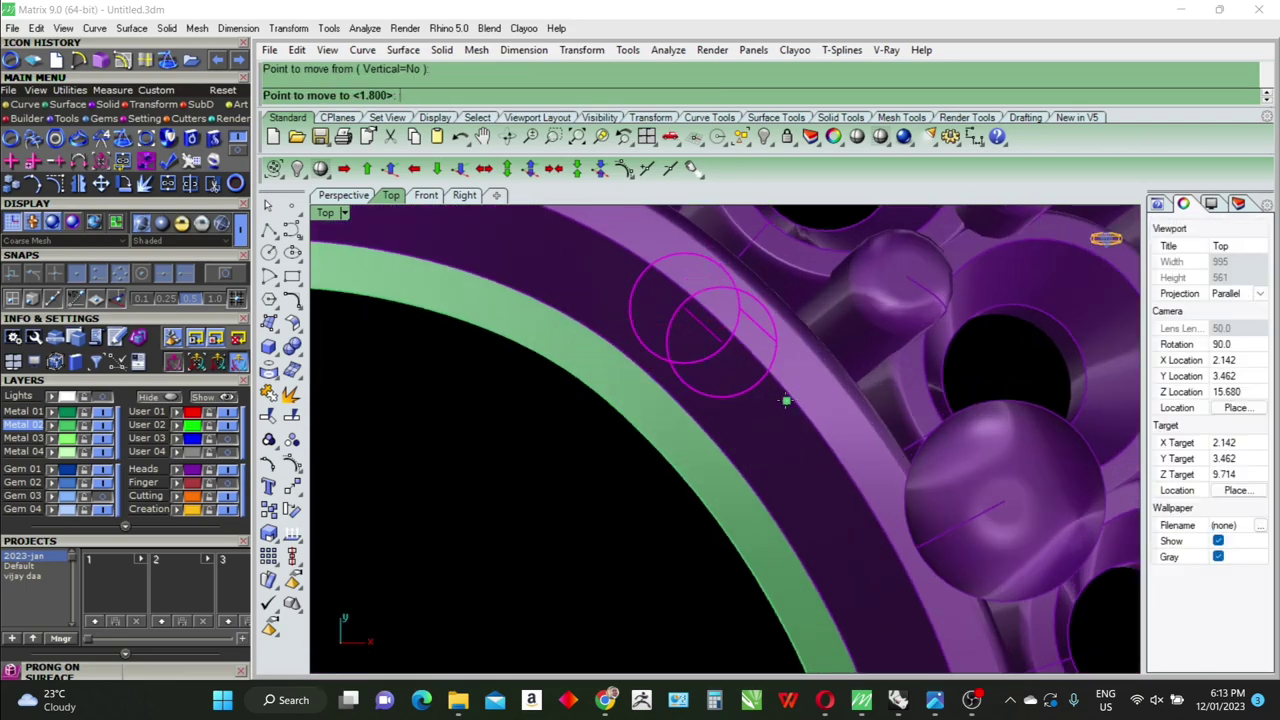
left_click(776, 424)
key("Return")
left_click(772, 426)
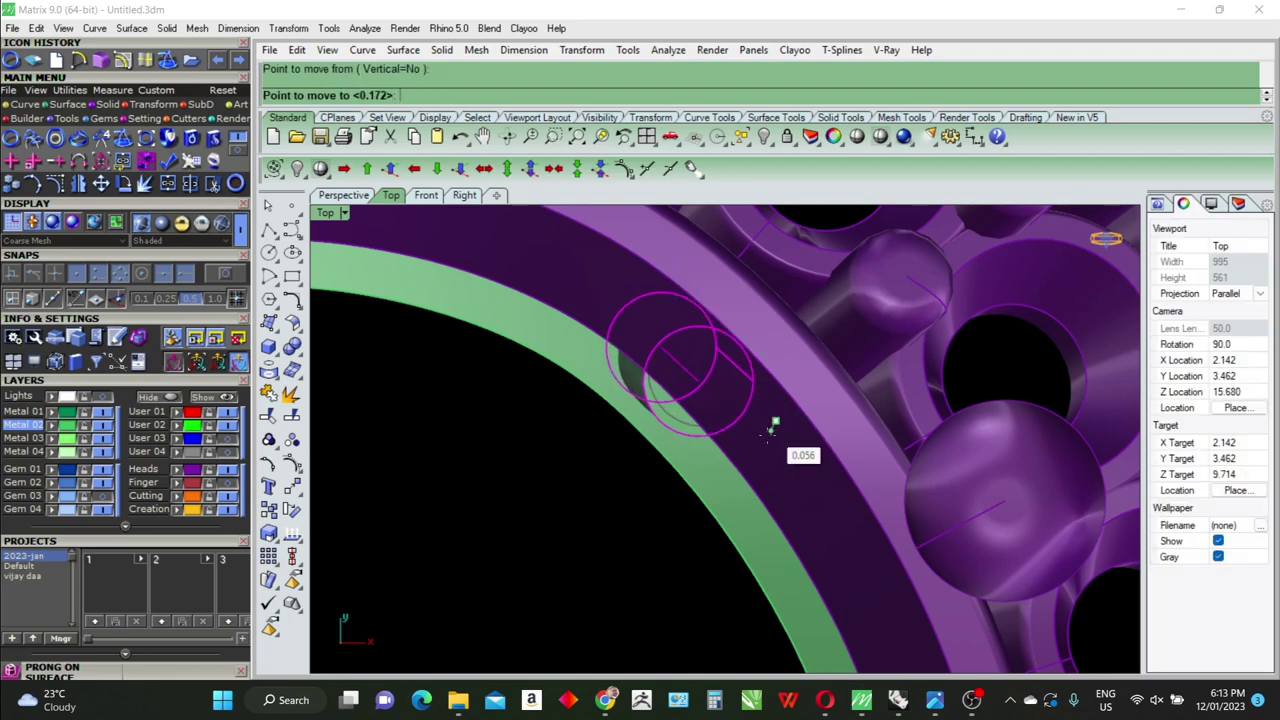
scroll(729, 424, "down", 3)
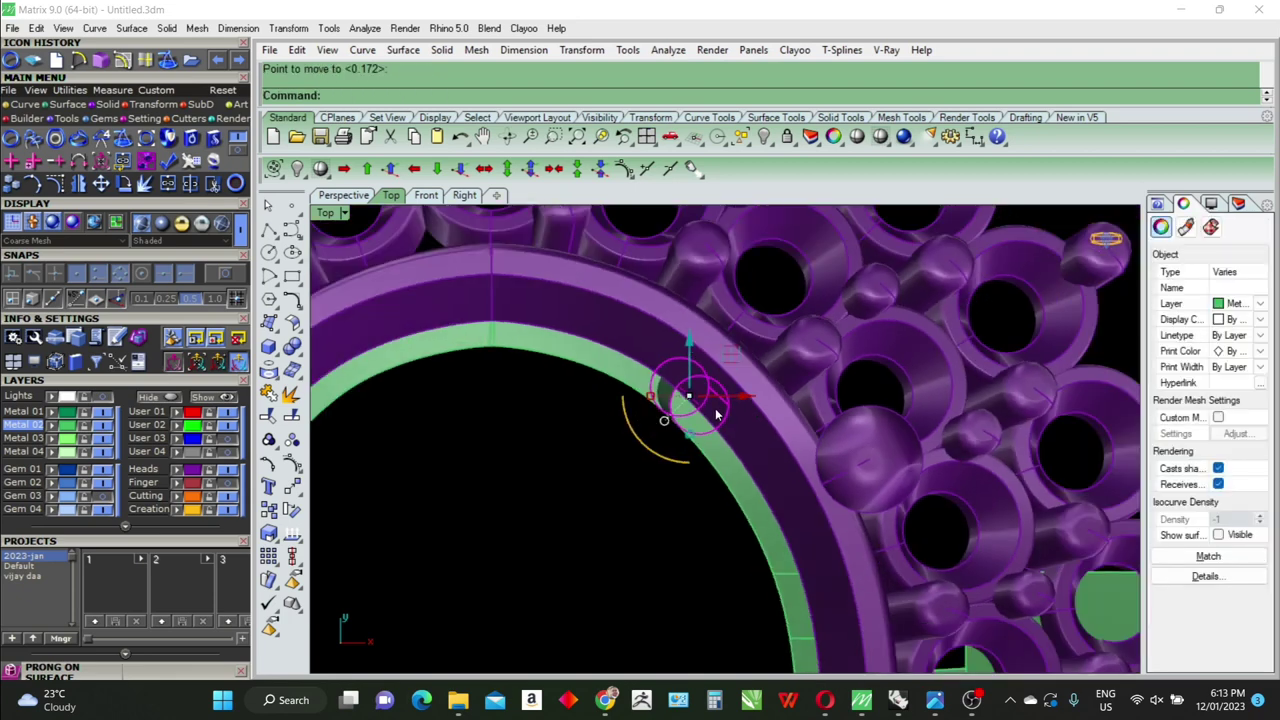
key("ctrl+F4")
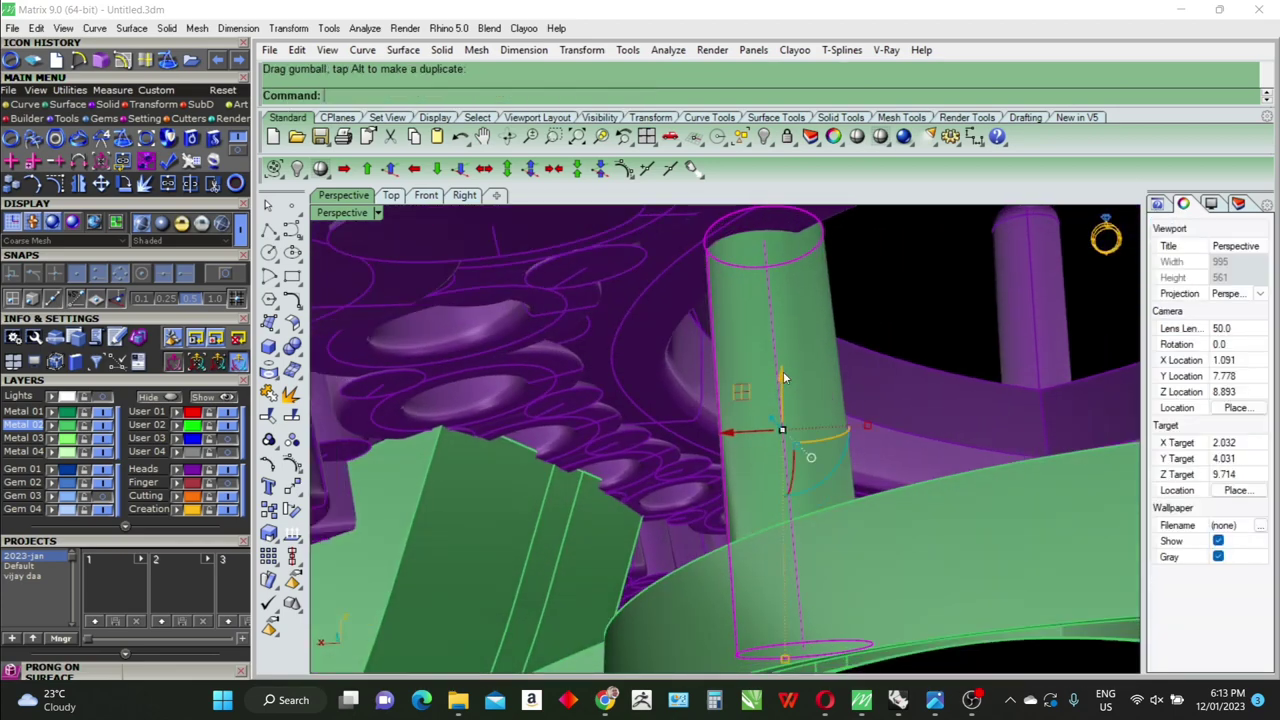
scroll(795, 425, "up", 5)
scroll(800, 435, "down", 5)
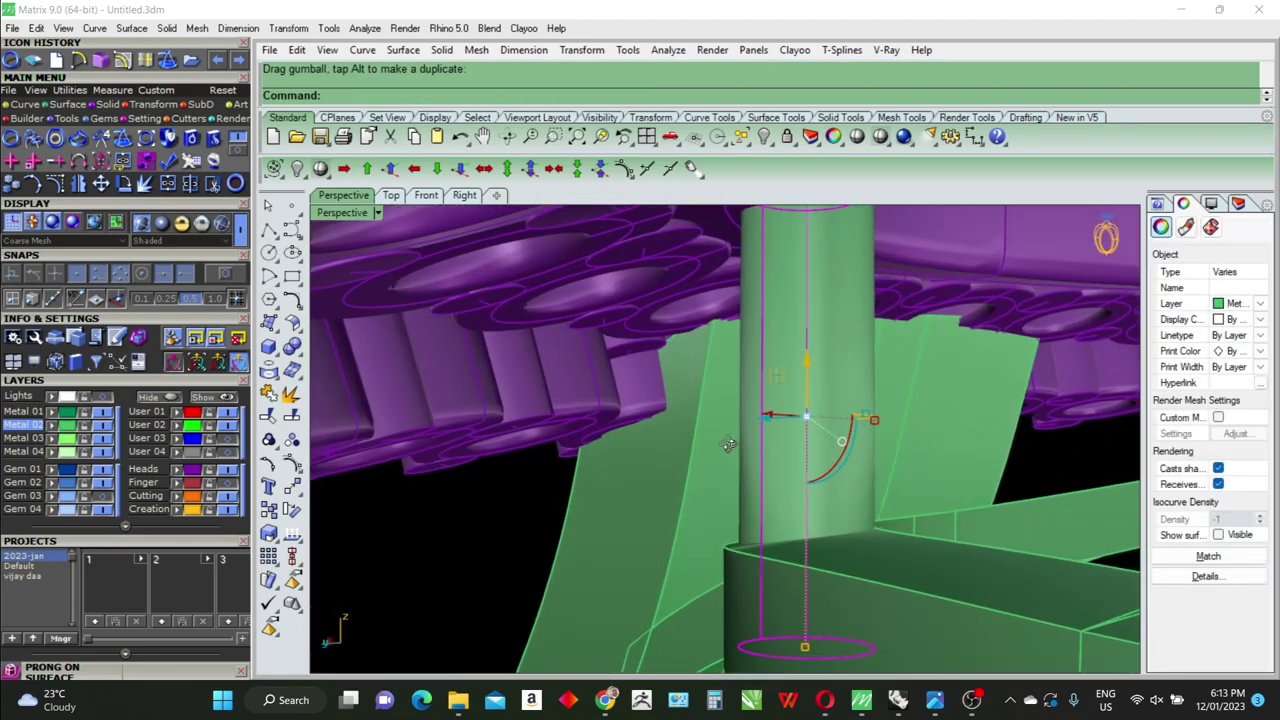
Show the post curve's control points and drag its end point outward
key("Left")
key("Left")
key("Left")
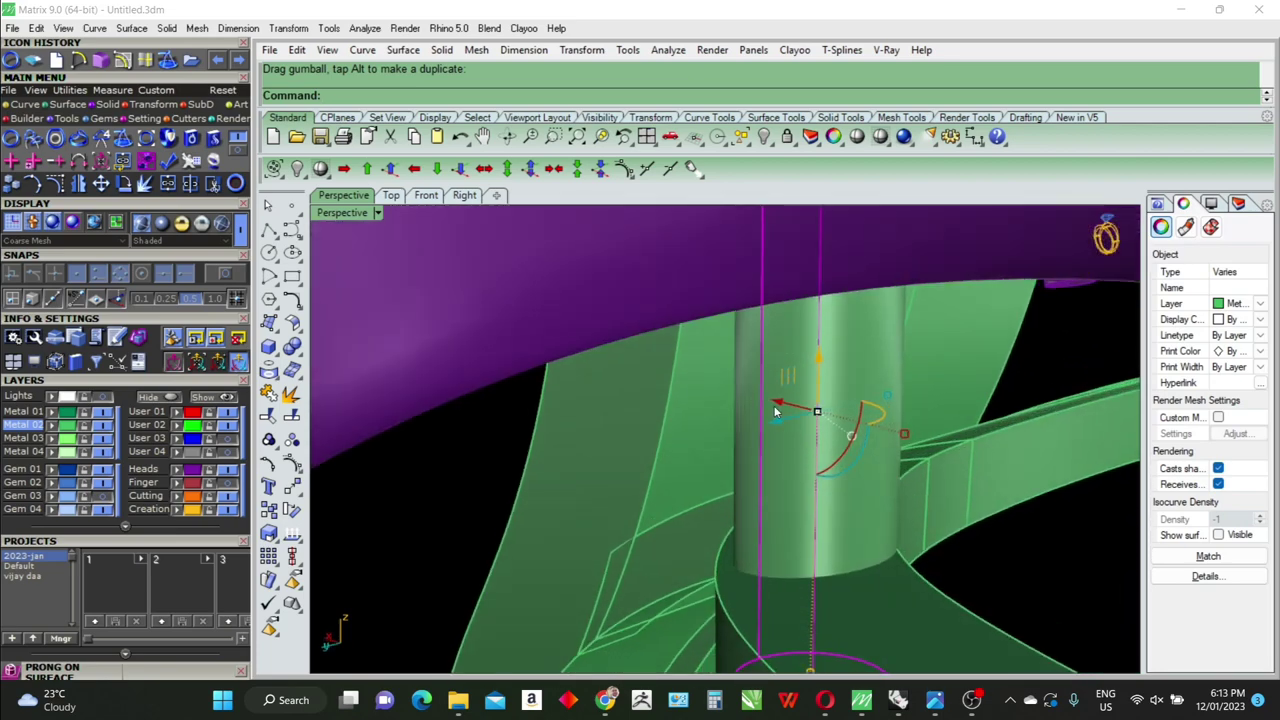
left_click_drag(778, 405, 764, 407)
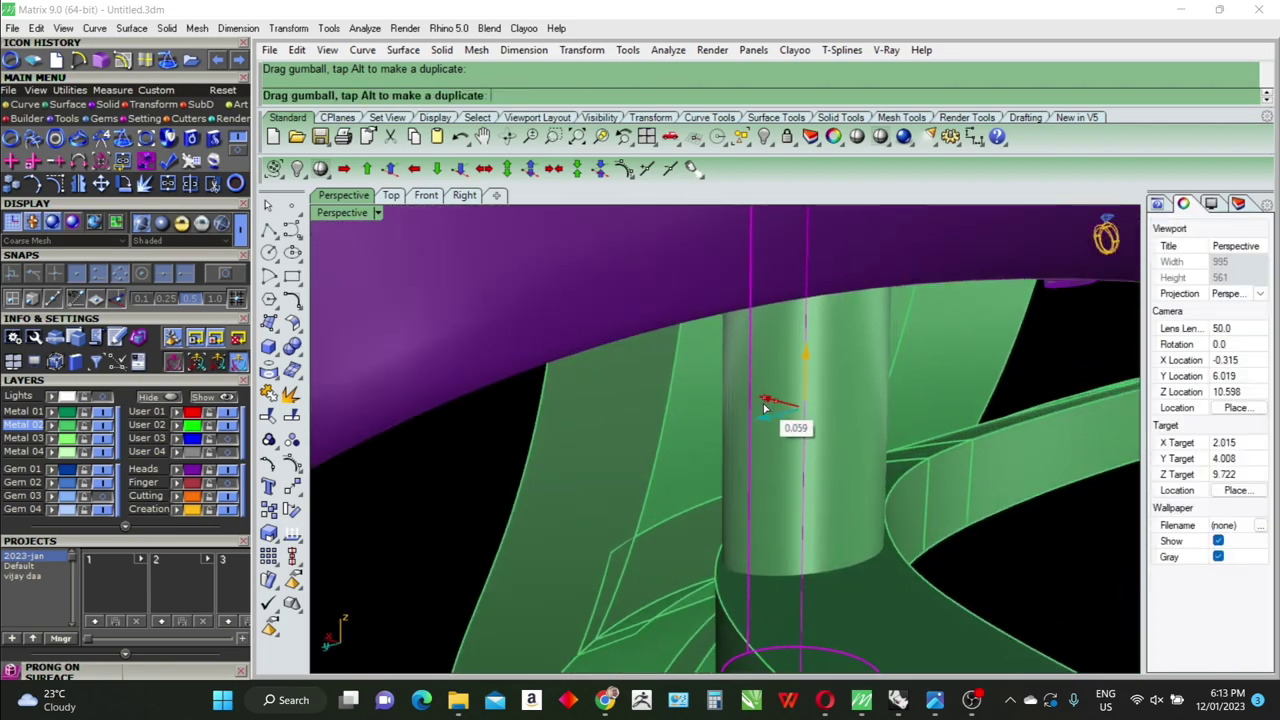
right_click_drag(845, 443, 809, 448)
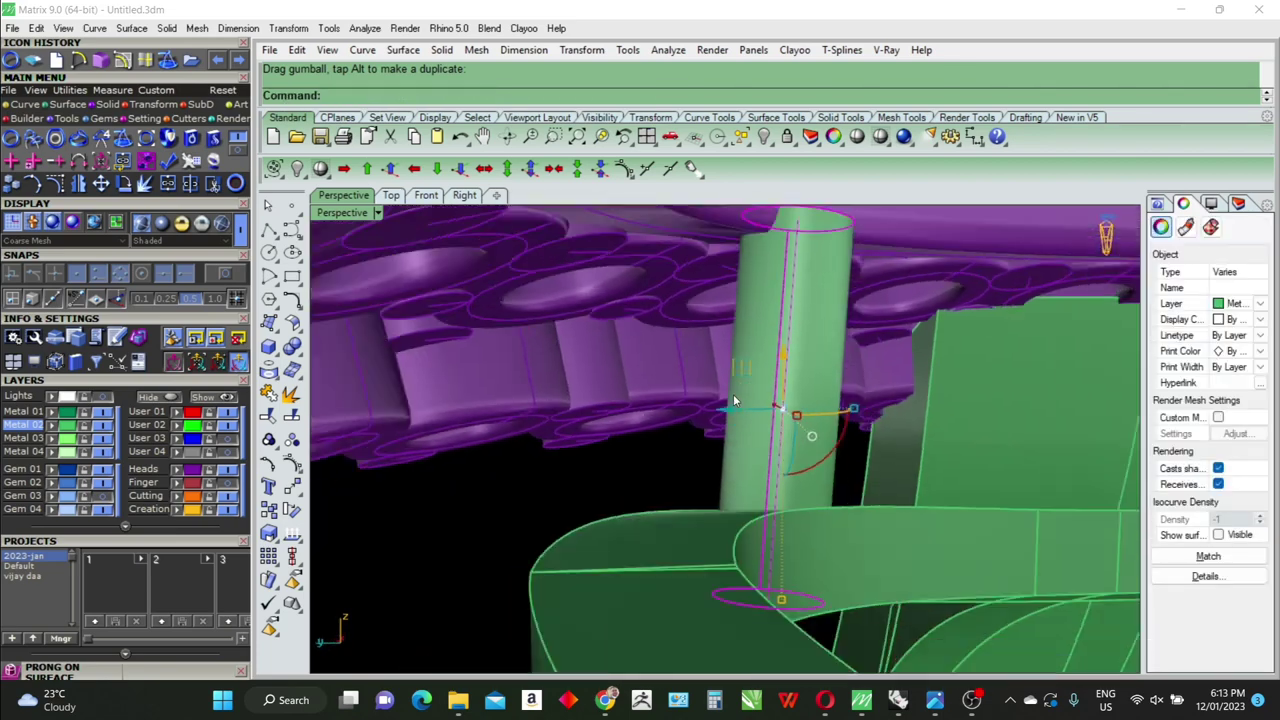
left_click(809, 448, "ctrl")
key("Down")
key("Down")
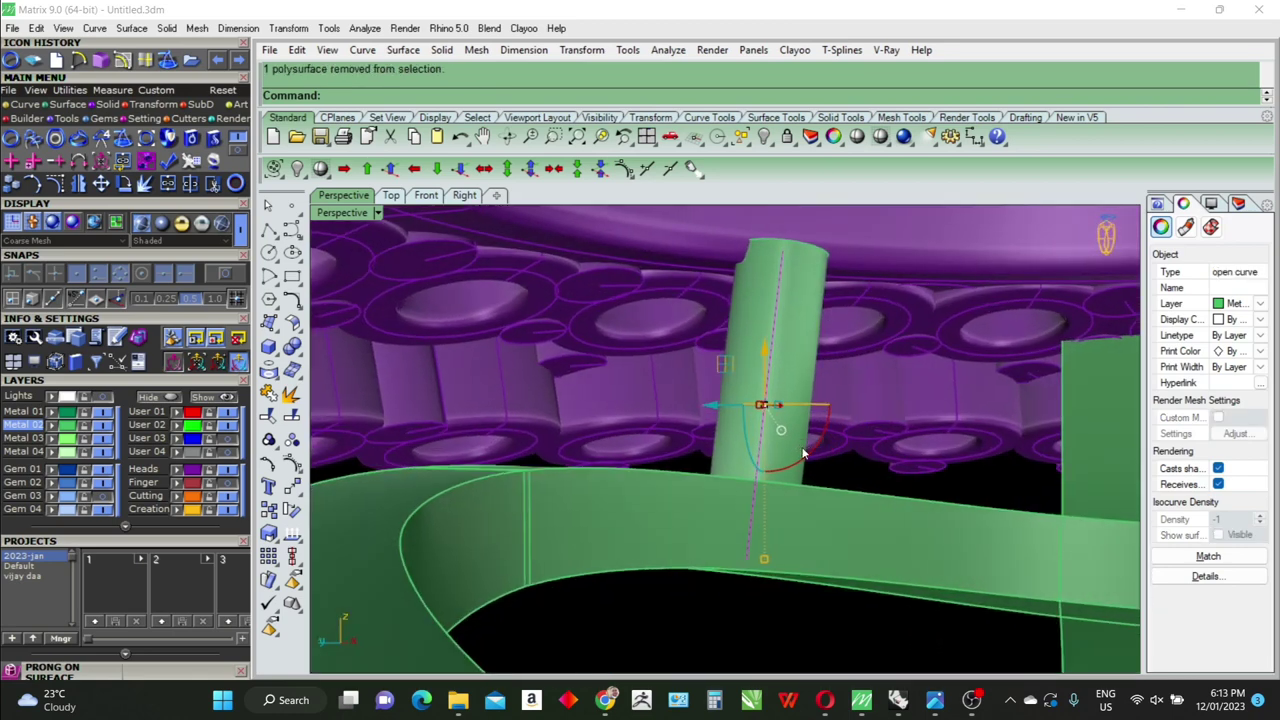
key("F10")
key("Down")
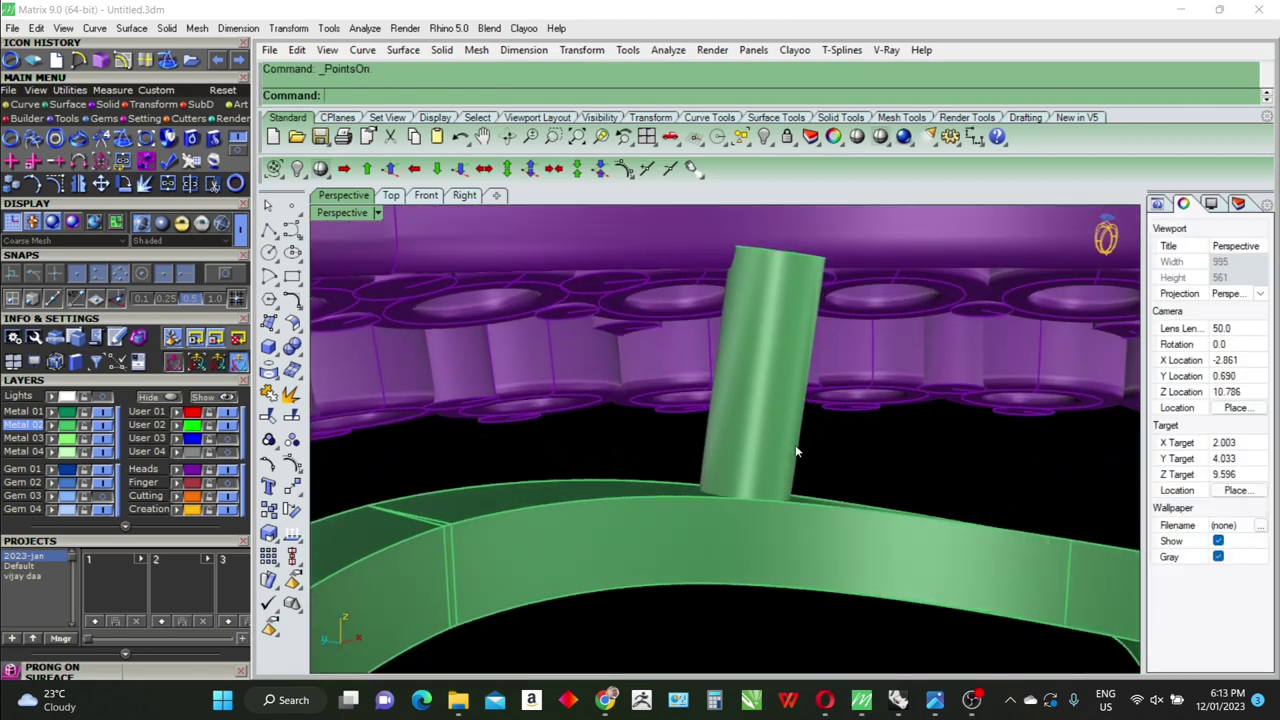
key("Down")
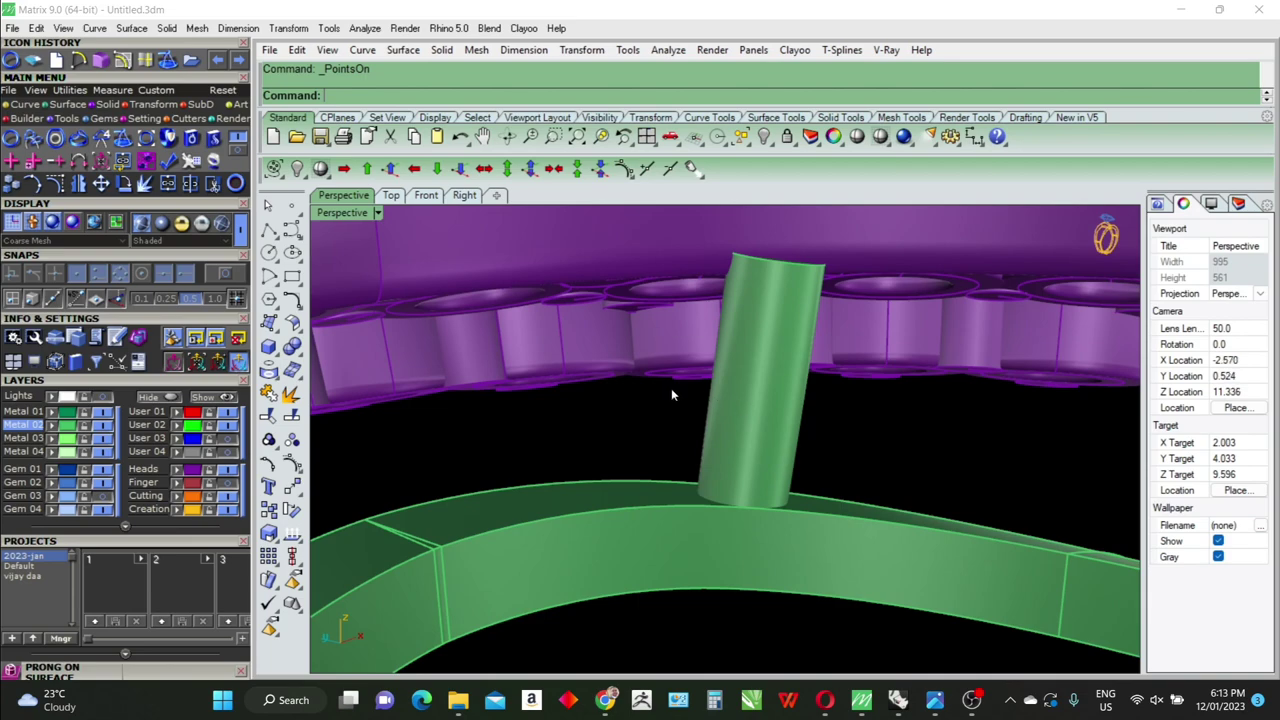
left_click(831, 238)
mouse_move(831, 240)
right_mouse_down()
mouse_move(815, 483)
mouse_move(802, 430)
right_mouse_up()
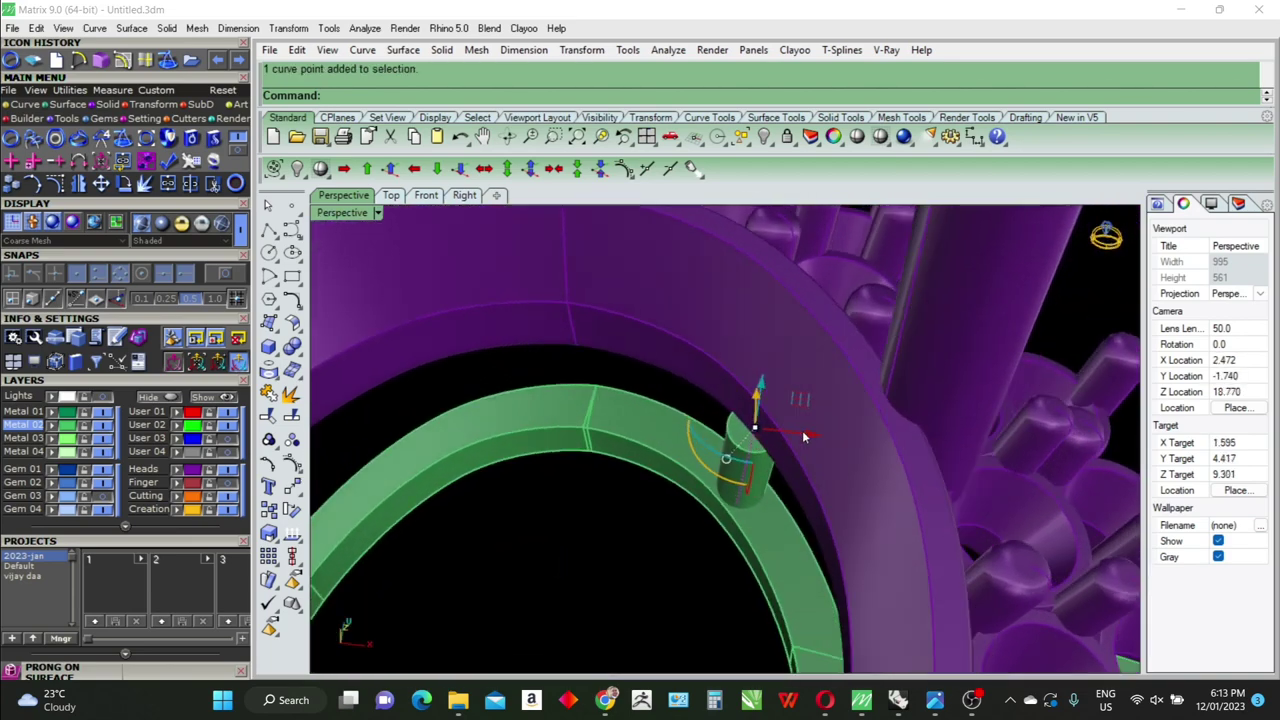
left_click_drag(802, 430, 821, 431)
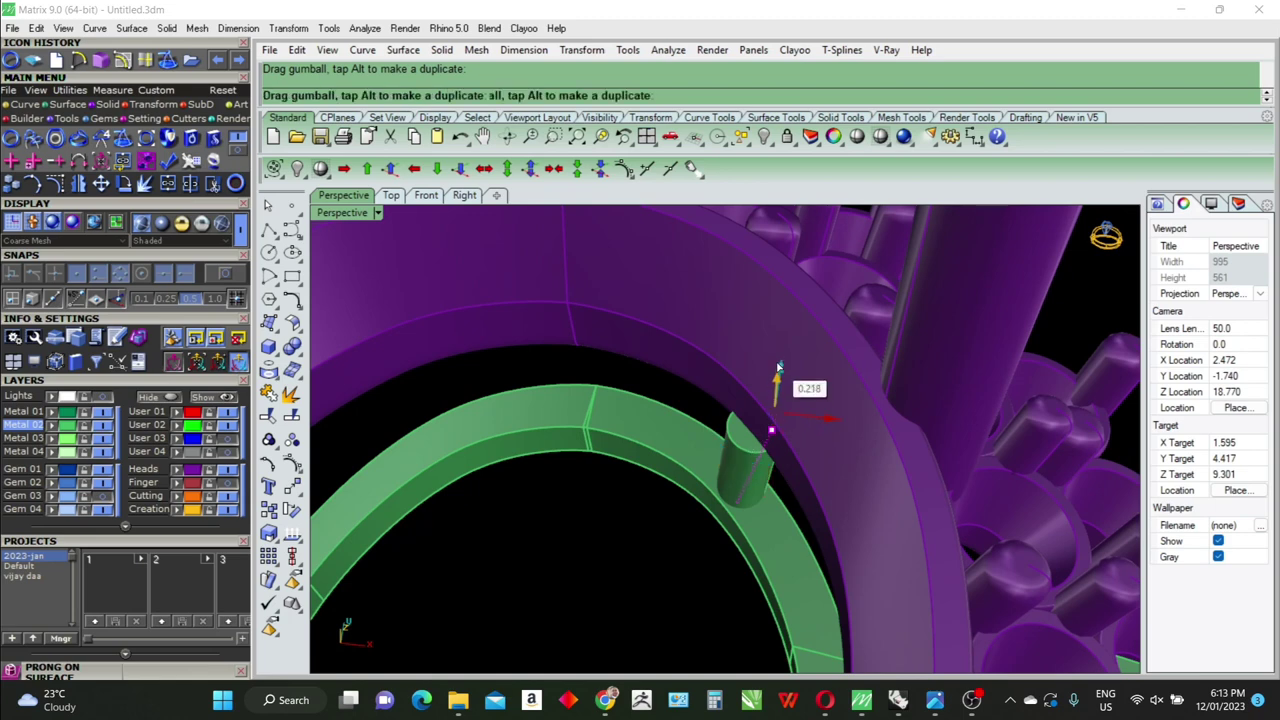
Delete the old post and re-pipe the adjusted curve with default diameters
left_click(748, 453)
right_click_drag(748, 453, 784, 464)
key("Delete")
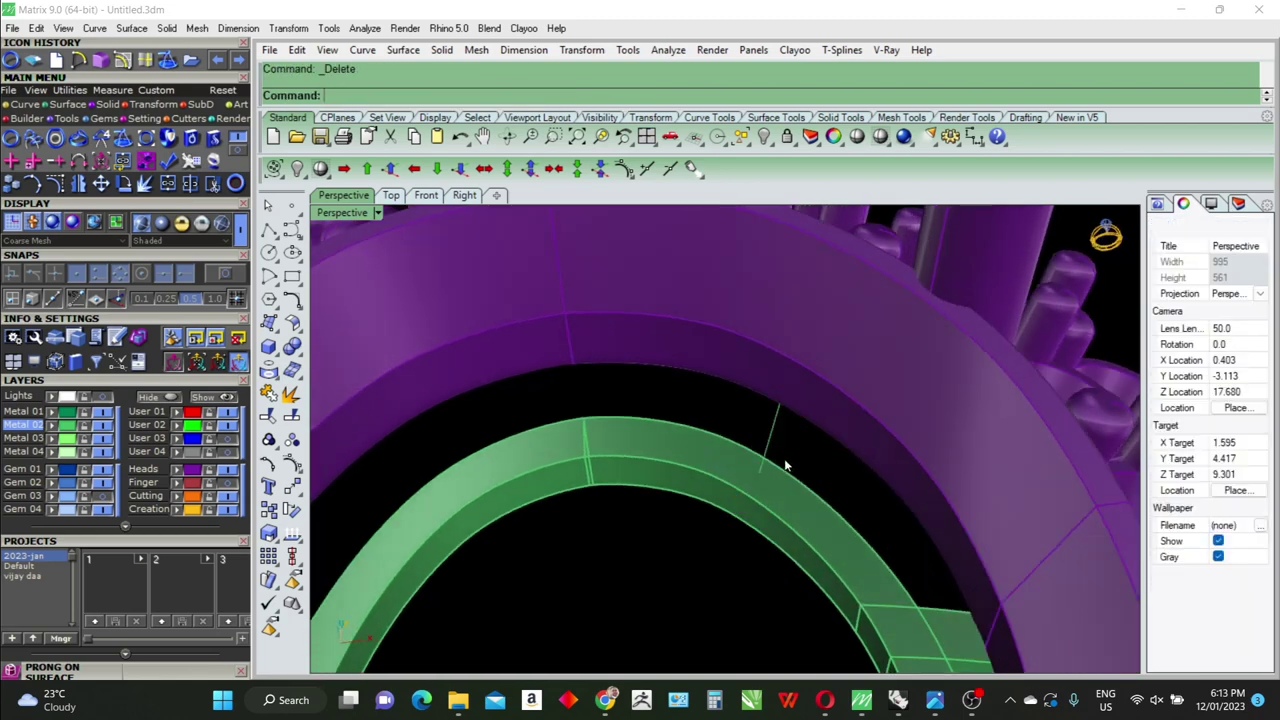
left_click(771, 434)
type("Pipe")
key("Return")
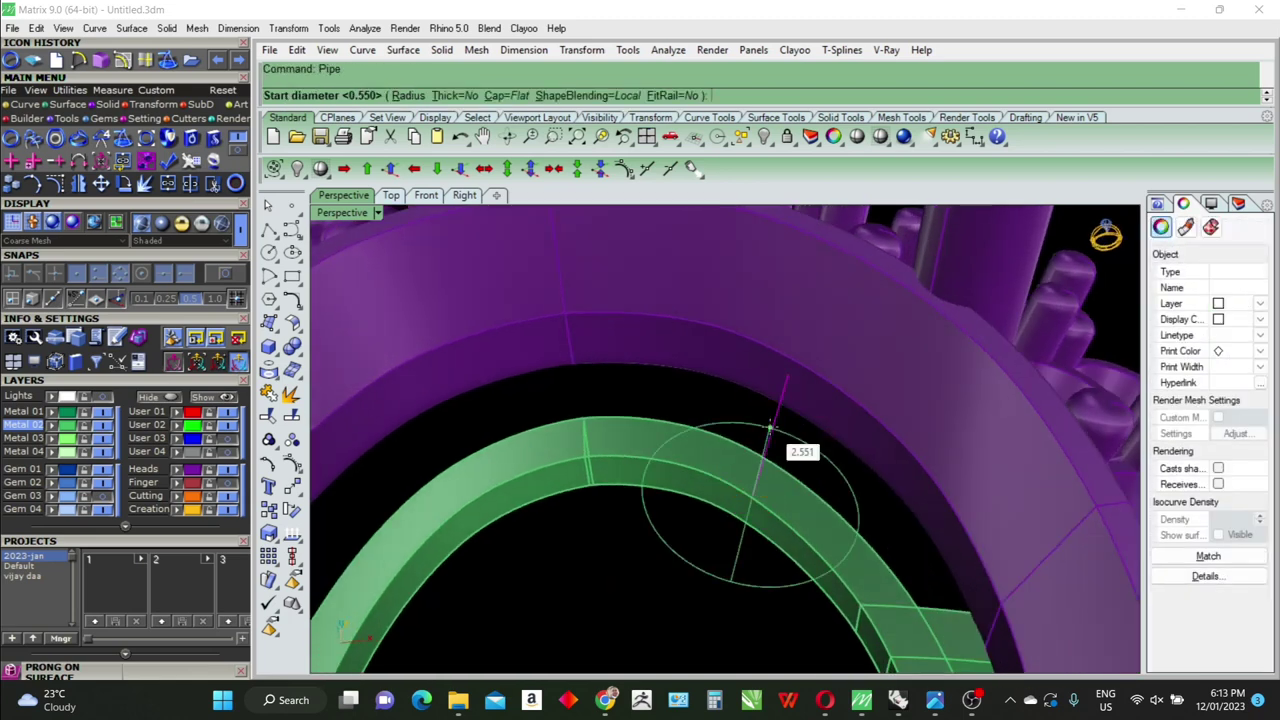
key("Return")
key("Return")
key("Return")
mouse_move(774, 430)
right_mouse_down()
mouse_move(815, 445)
mouse_move(840, 343)
right_mouse_up()
Mirror the new post across the origin to the ring's opposite side
left_click(783, 399)
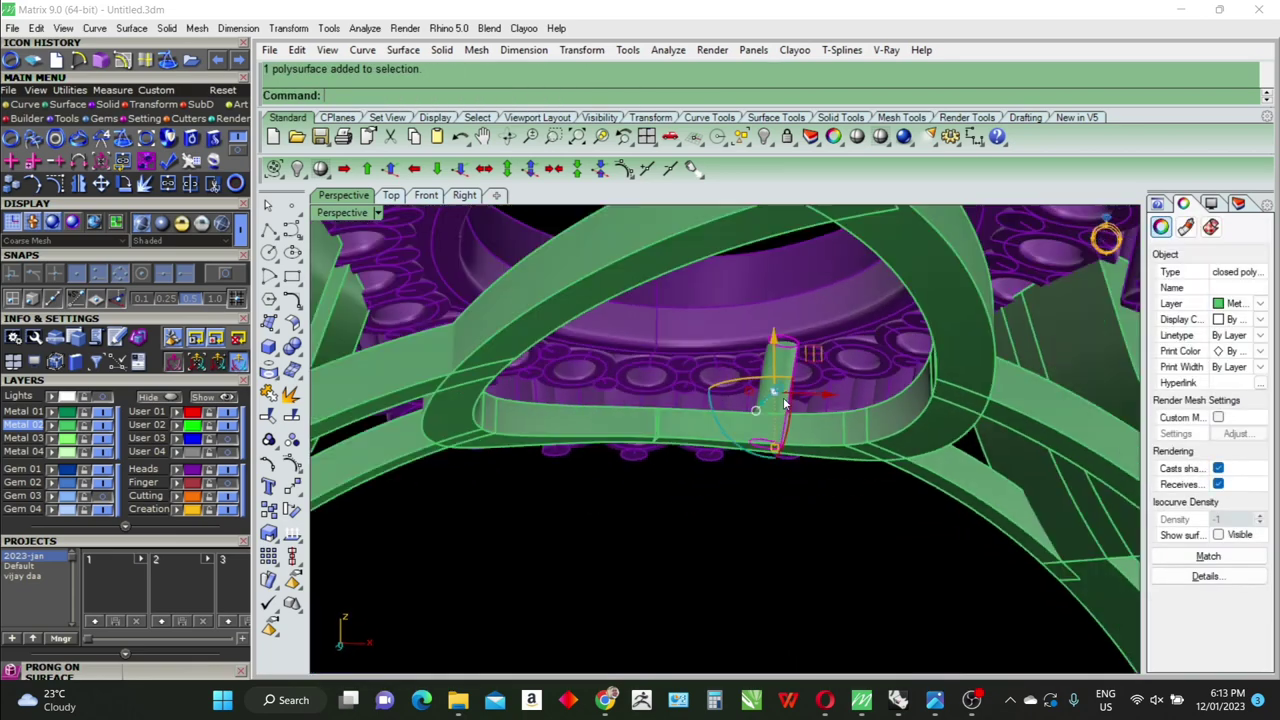
type("irror")
key("Return")
type("0")
key("Return")
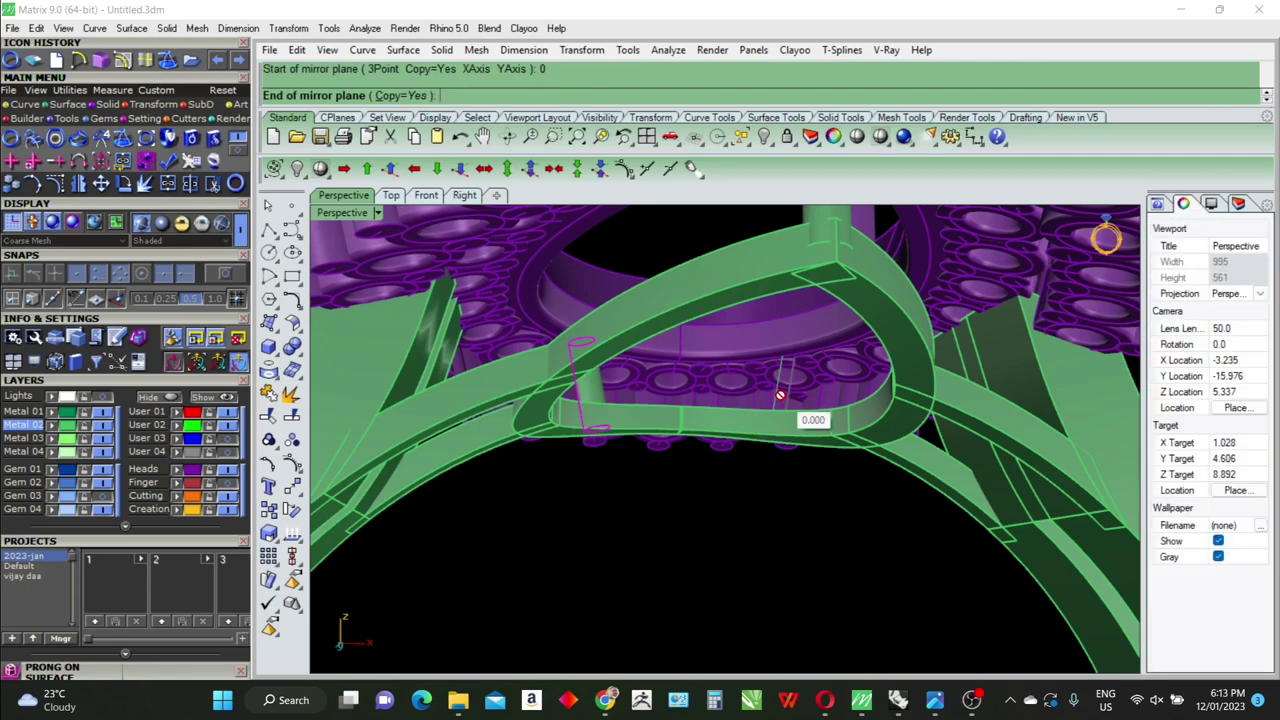
right_click_drag(780, 396, 678, 352)
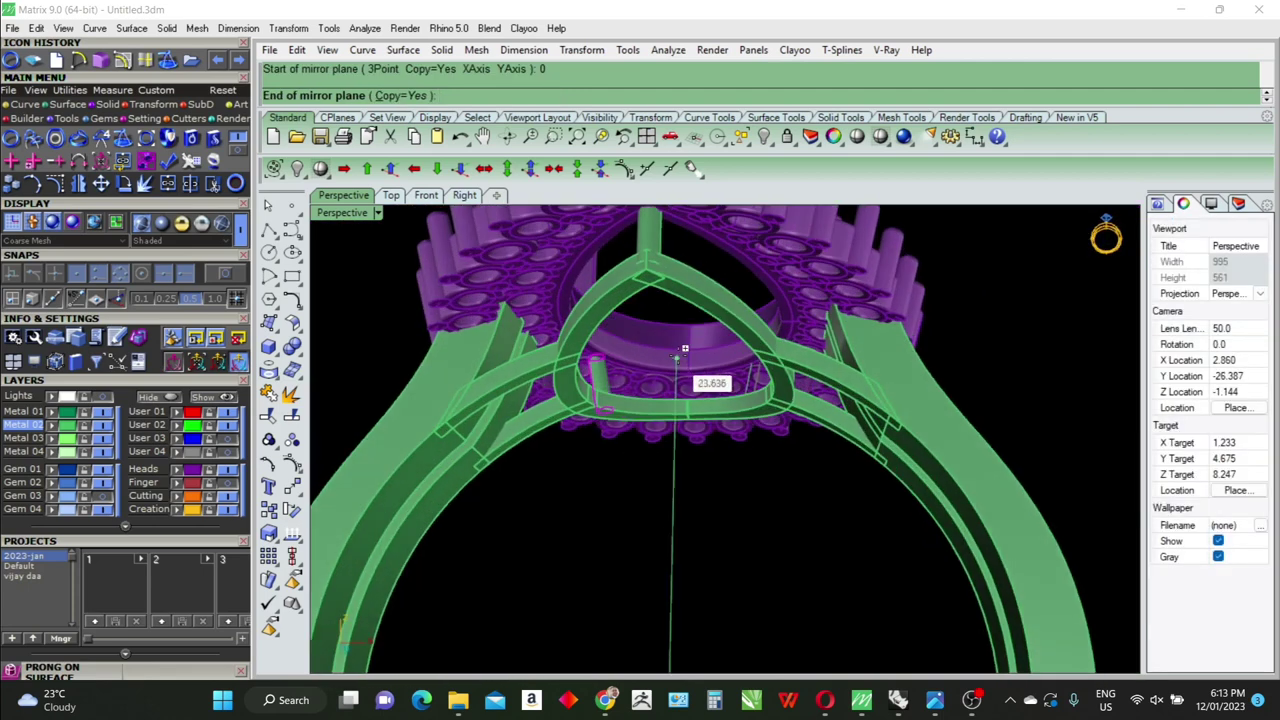
scroll(695, 346, "down", 5)
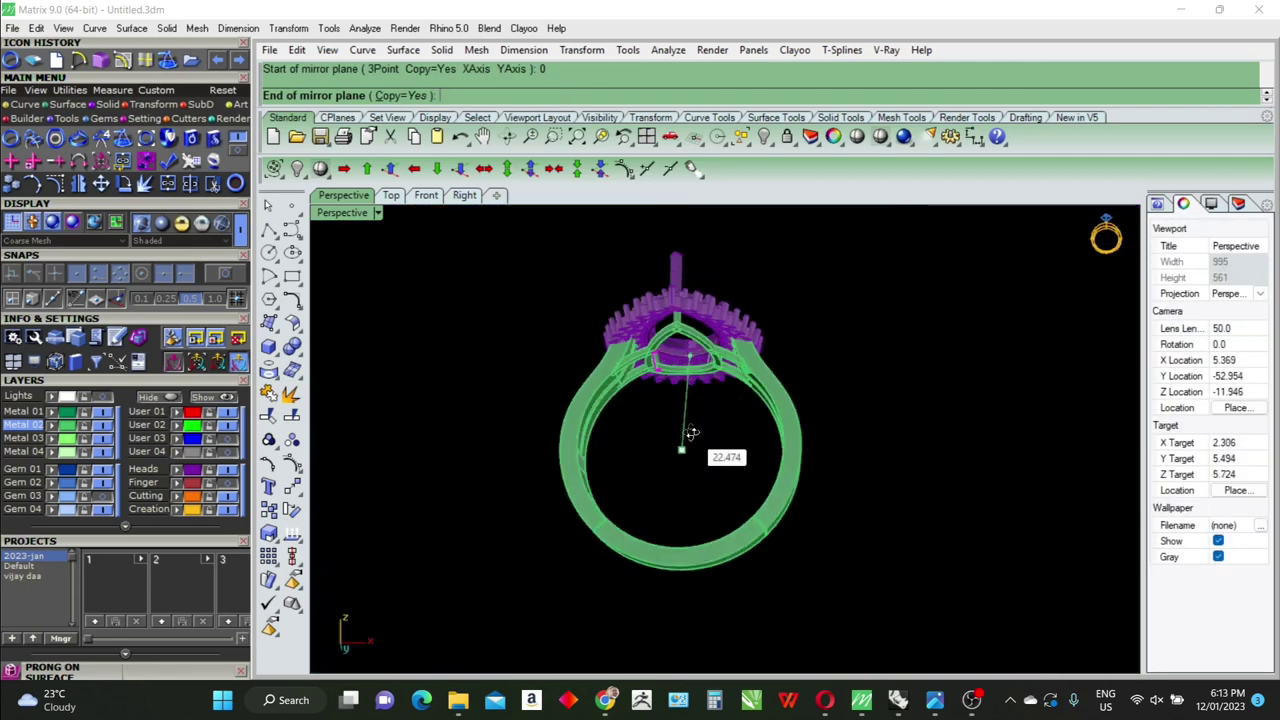
mouse_move(691, 432)
right_mouse_down()
mouse_move(698, 461)
mouse_move(746, 383)
mouse_move(742, 367)
mouse_move(740, 405)
mouse_move(750, 400)
mouse_move(722, 471)
mouse_move(606, 451)
right_mouse_up()
left_click(689, 466)
Delete the leftover post curve, then duplicate the shank edge and split off its unwanted end
left_click(740, 405)
key("Delete")
scroll(706, 486, "up", 2)
right_click_drag(706, 486, 705, 493)
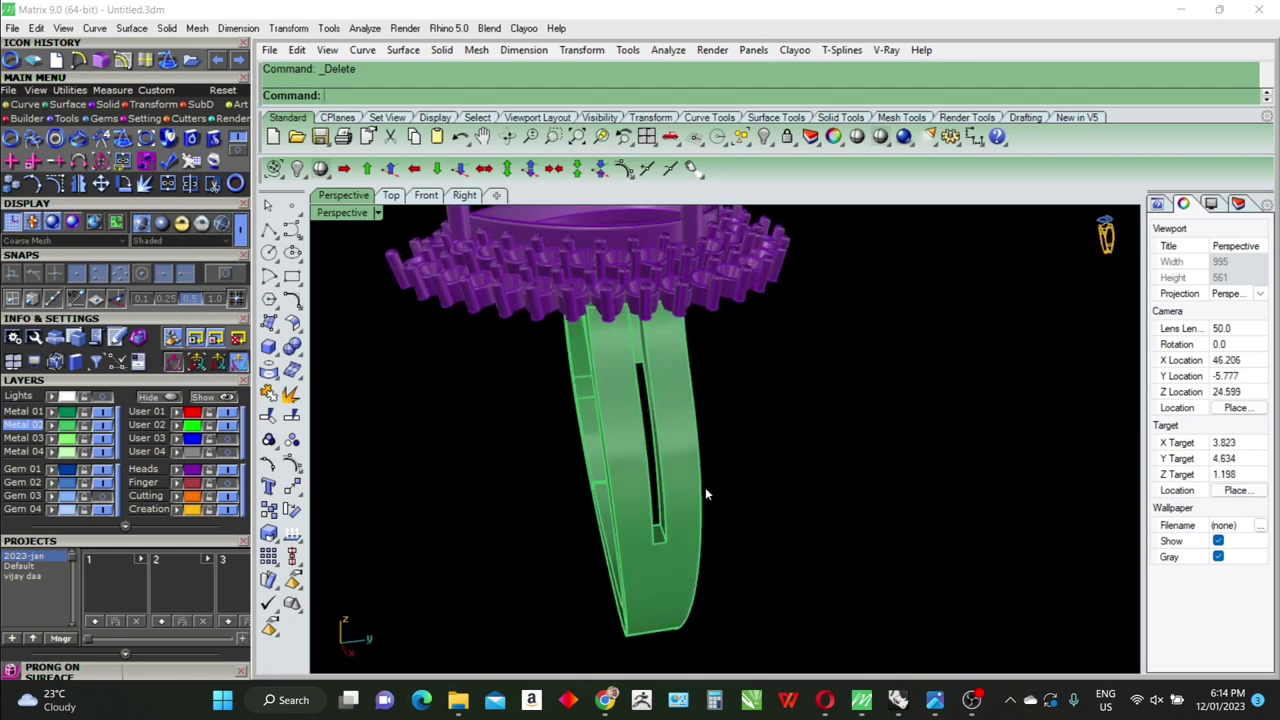
scroll(666, 497, "up", 2)
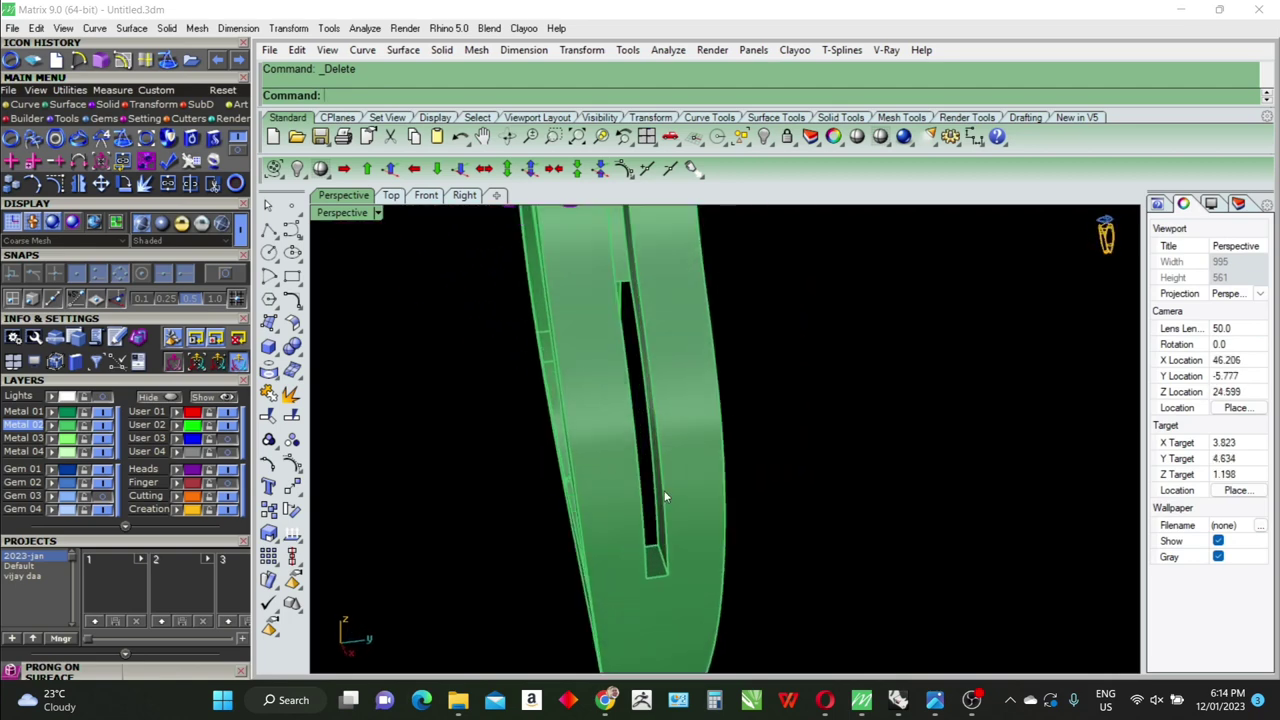
type("dupedge")
key("Return")
left_click(726, 486)
key("Return")
type("split")
key("Return")
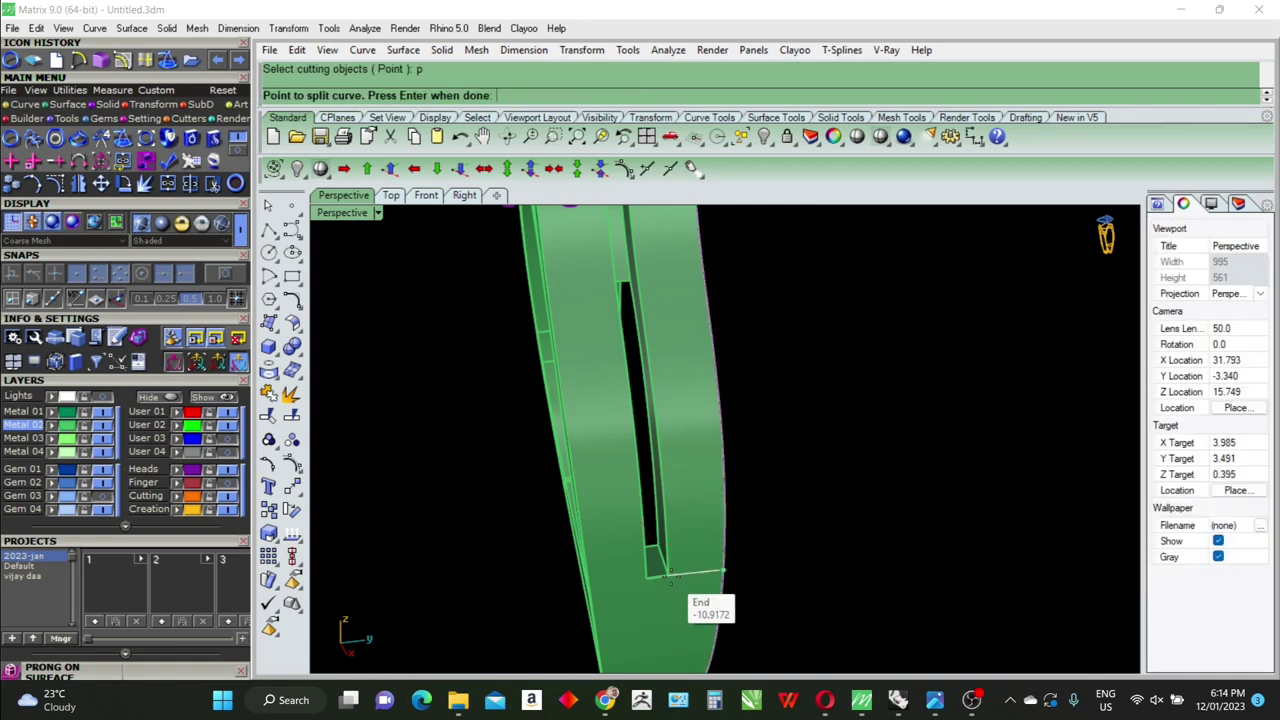
left_click(672, 574)
key("Return")
left_click(712, 600)
key("Delete")
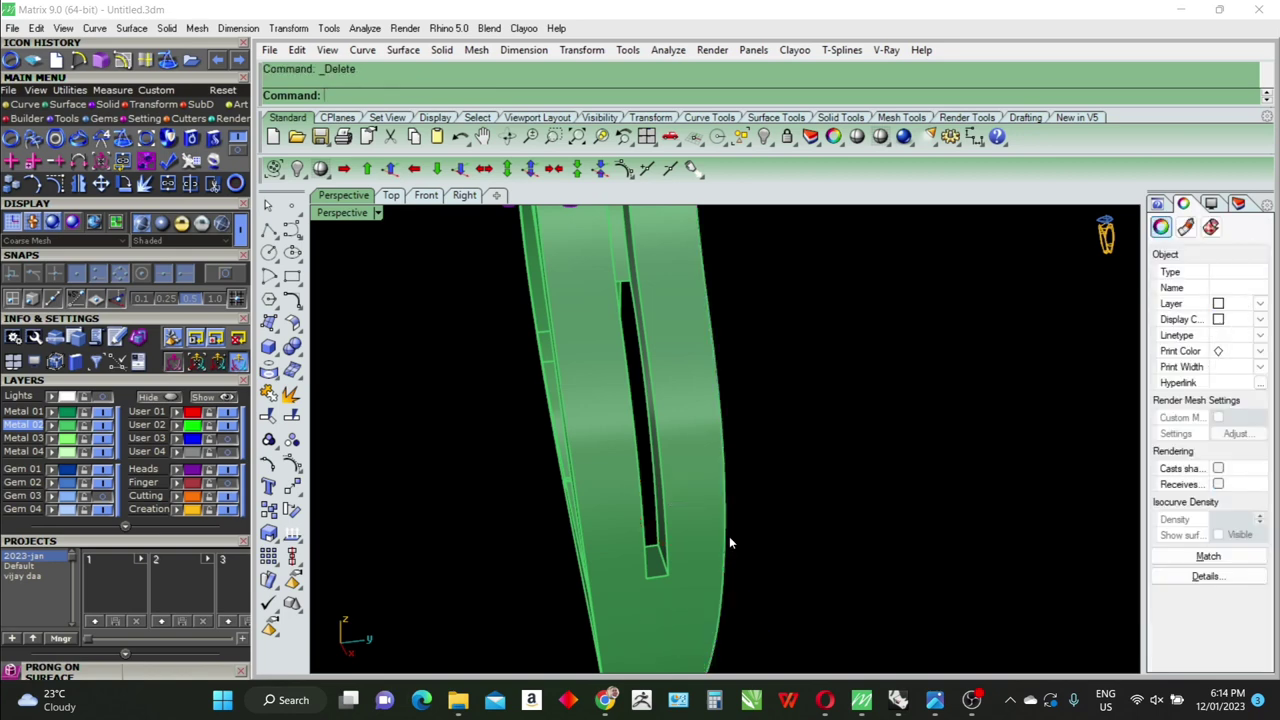
Duplicate the strip's other edge and create an in-between curve with TweenCurves
type("dupedge")
key("Return")
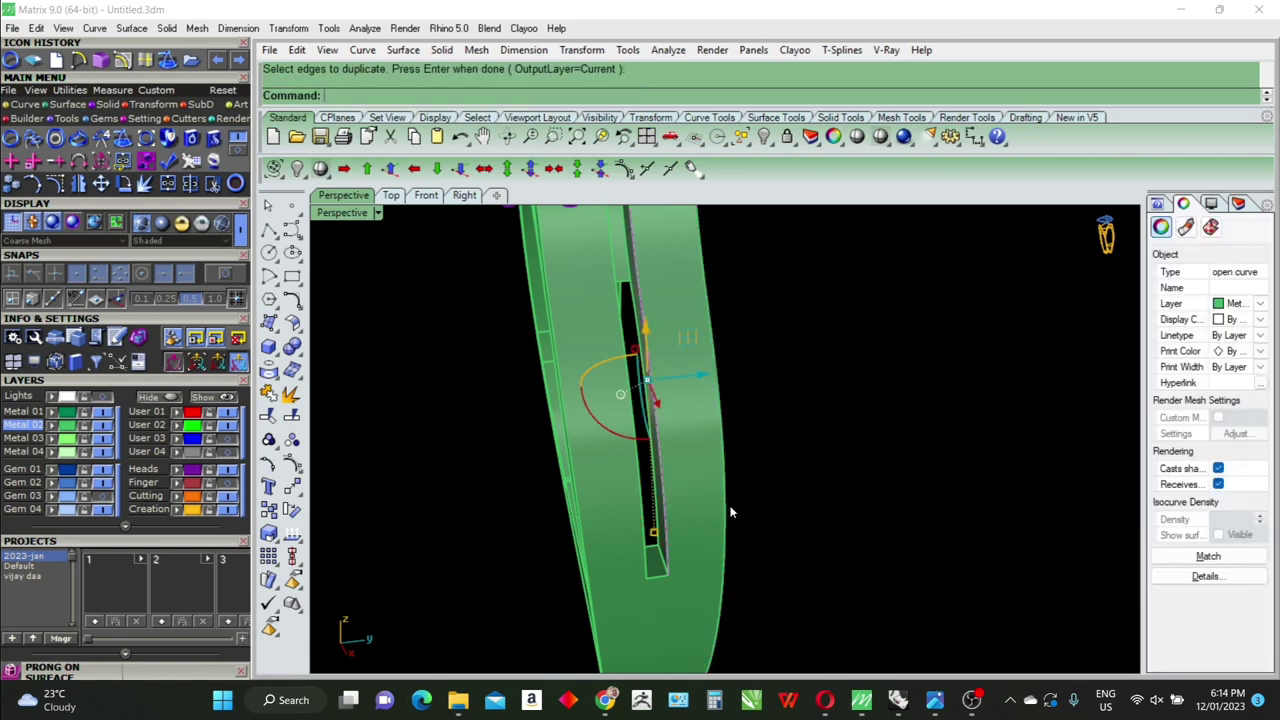
left_click(727, 507)
key("Escape")
type("tweencurves")
key("Return")
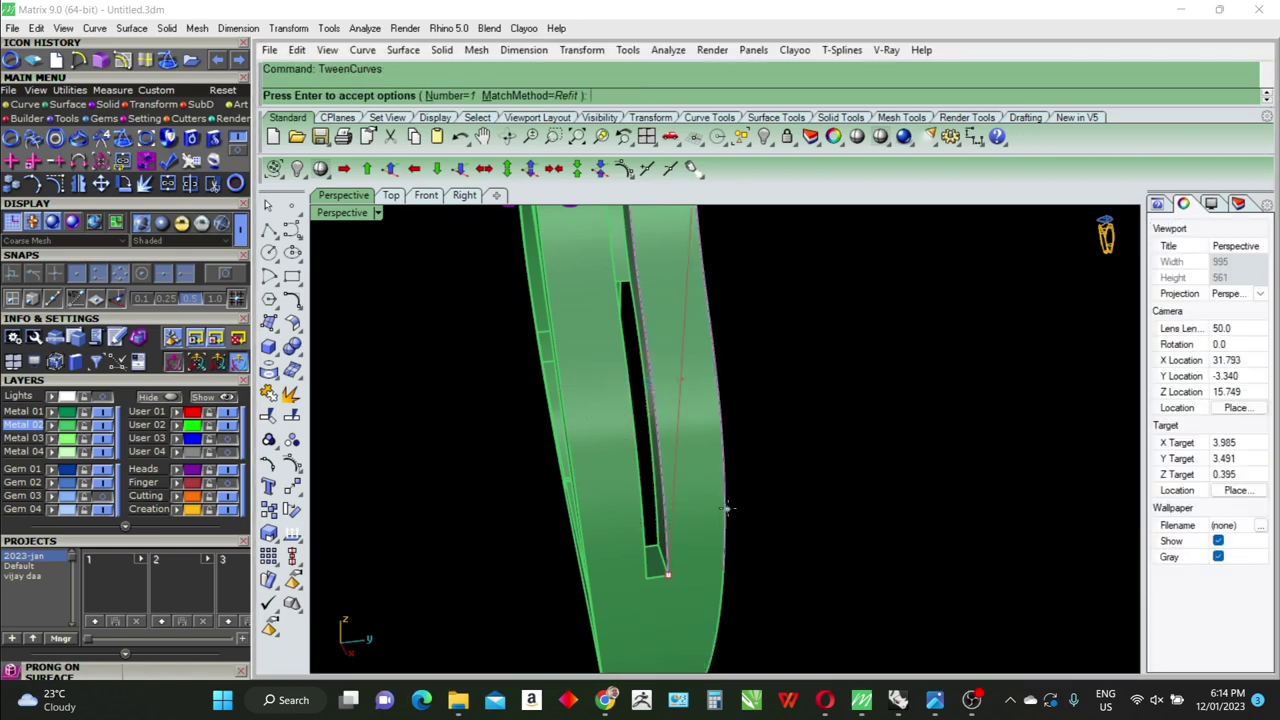
key("Return")
Draw a line across the strip's lower end and Sweep2 a surface across the strip
type("line")
key("Return")
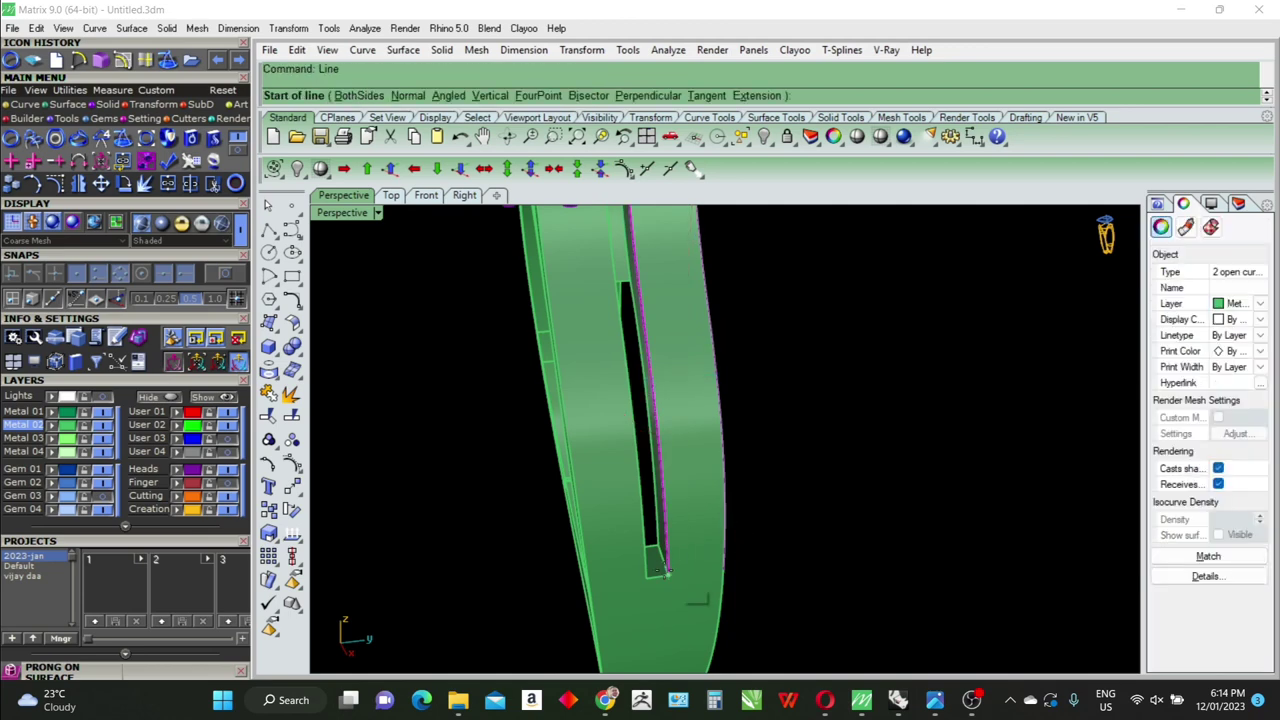
left_click(667, 572)
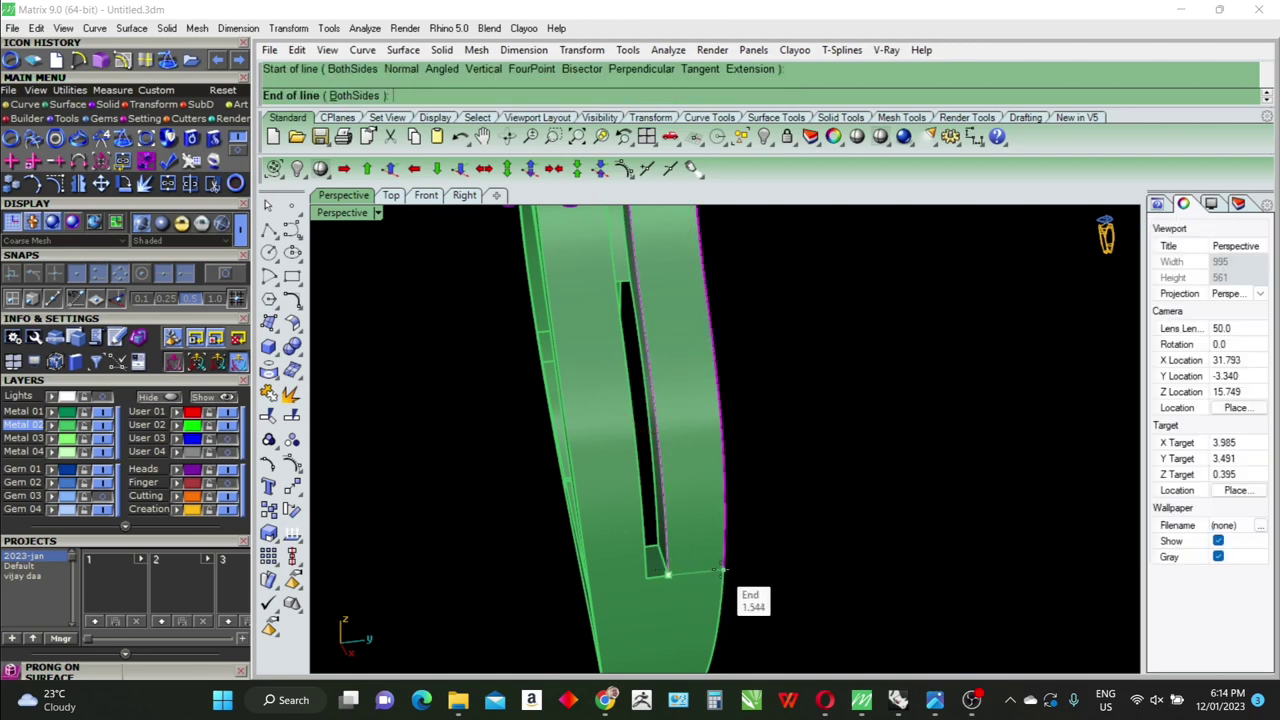
left_click(721, 570)
left_click(715, 577, "shift")
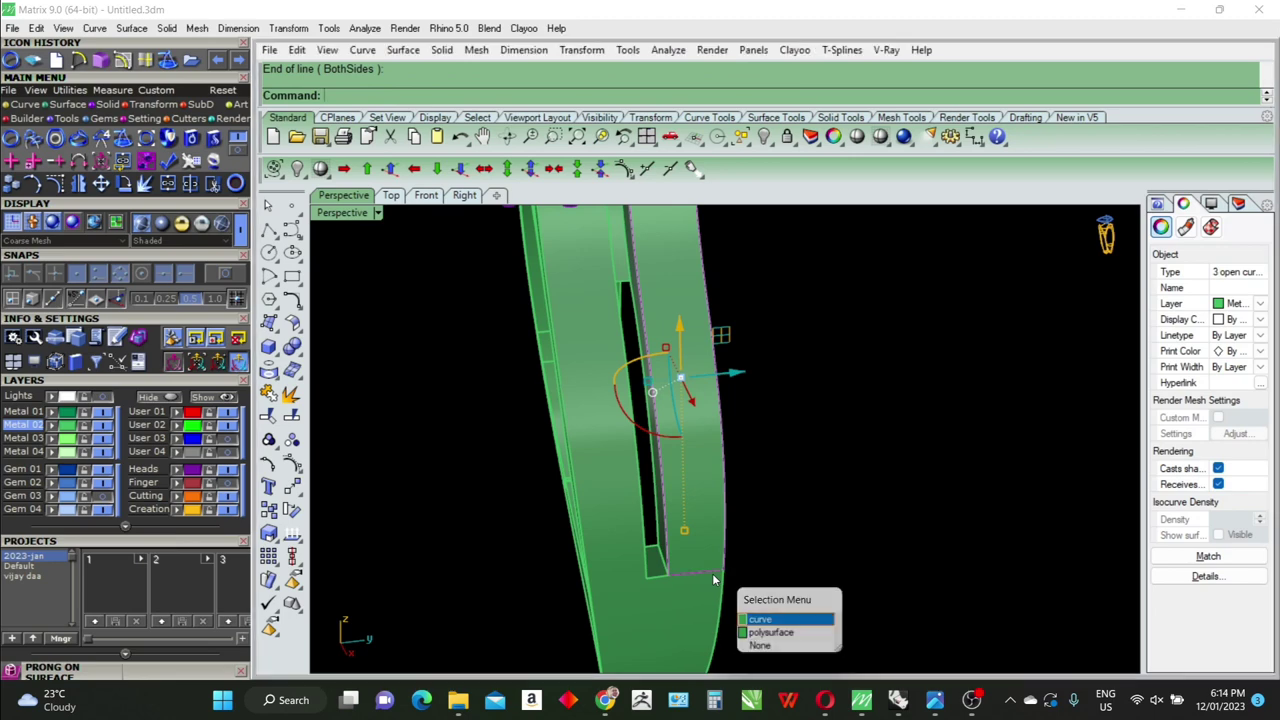
type("Sweep2")
key("Return")
key("Return")
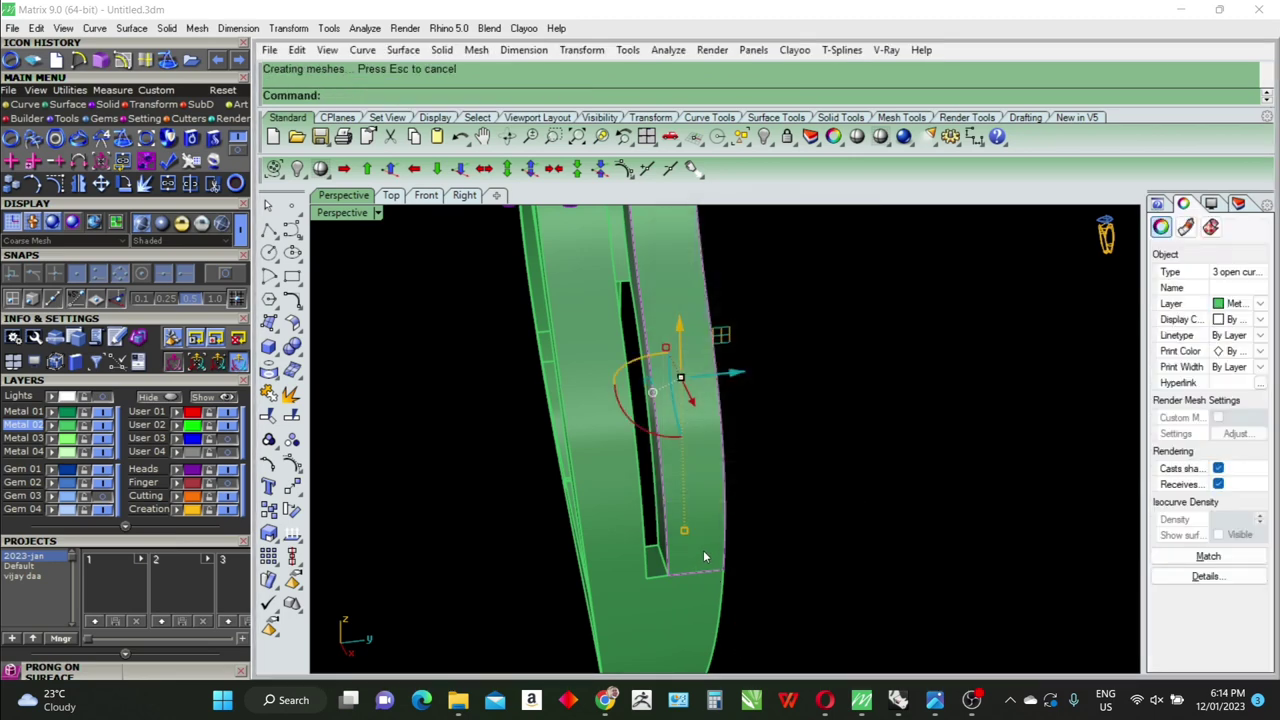
Extract a lengthwise isocurve down the middle of the new strip surface
left_click(703, 555)
left_click(765, 592)
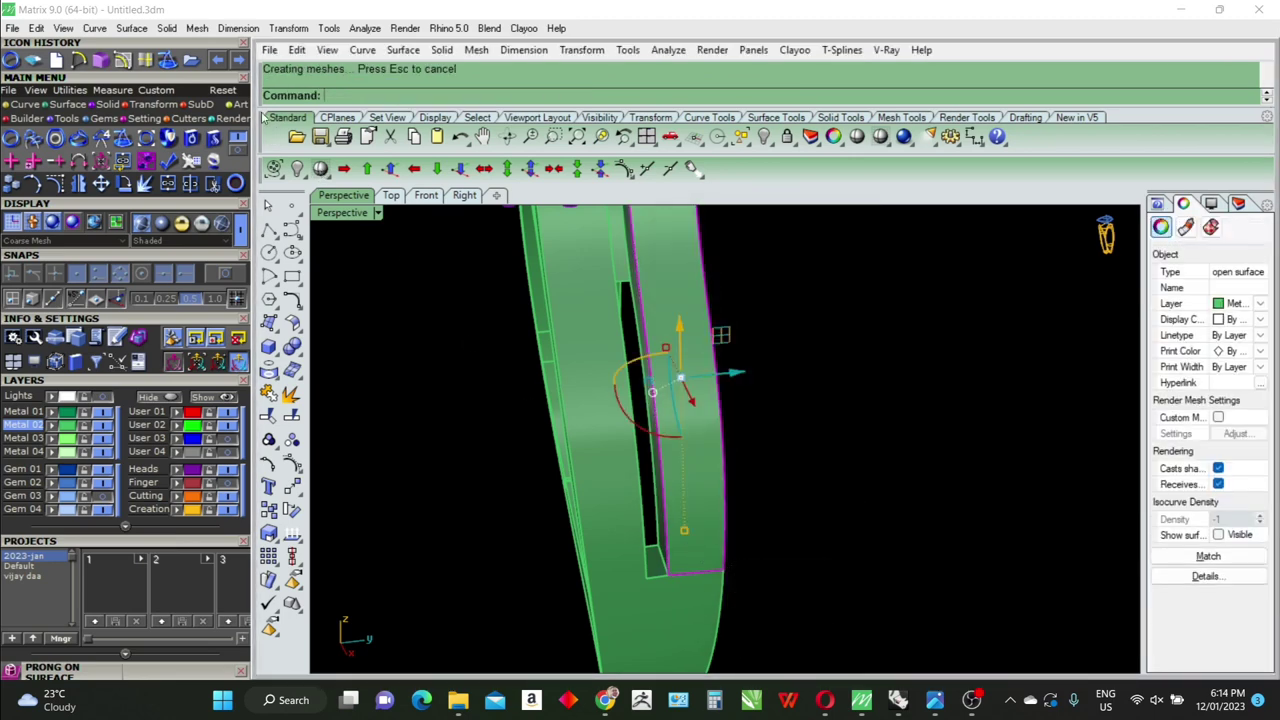
left_click(161, 62)
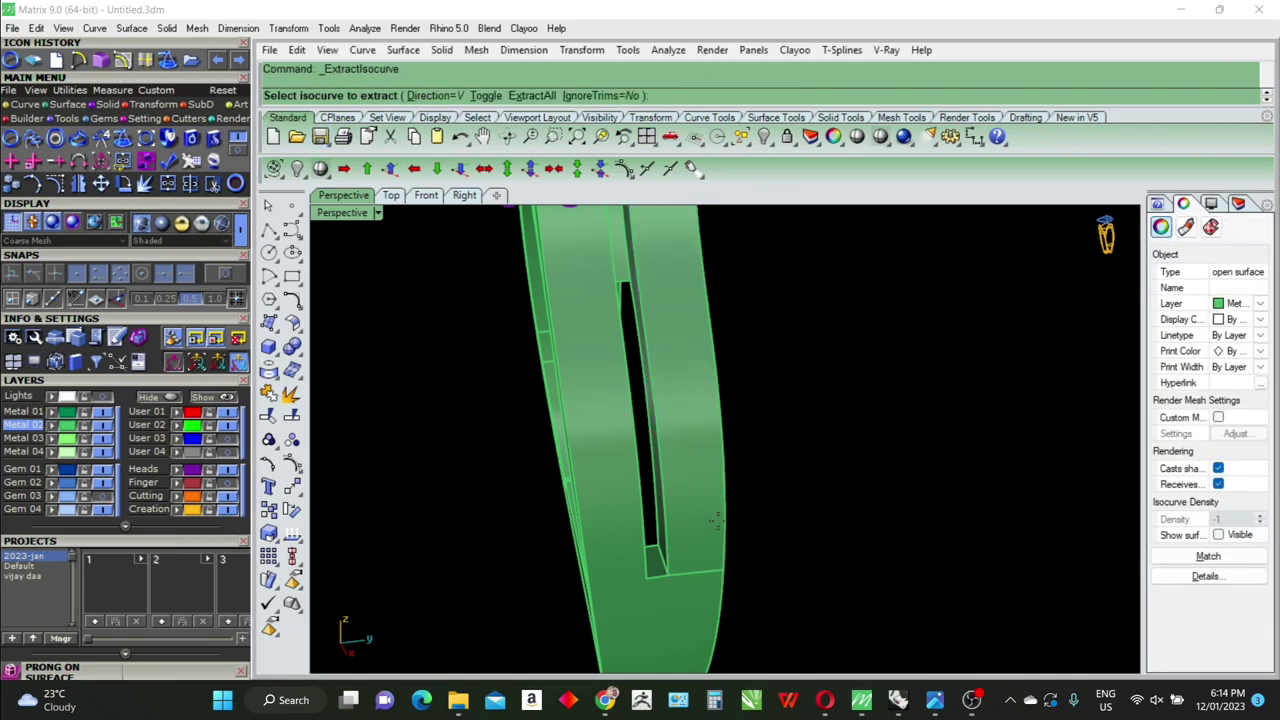
left_click(697, 567)
key("Return")
scroll(700, 420, "down", 3)
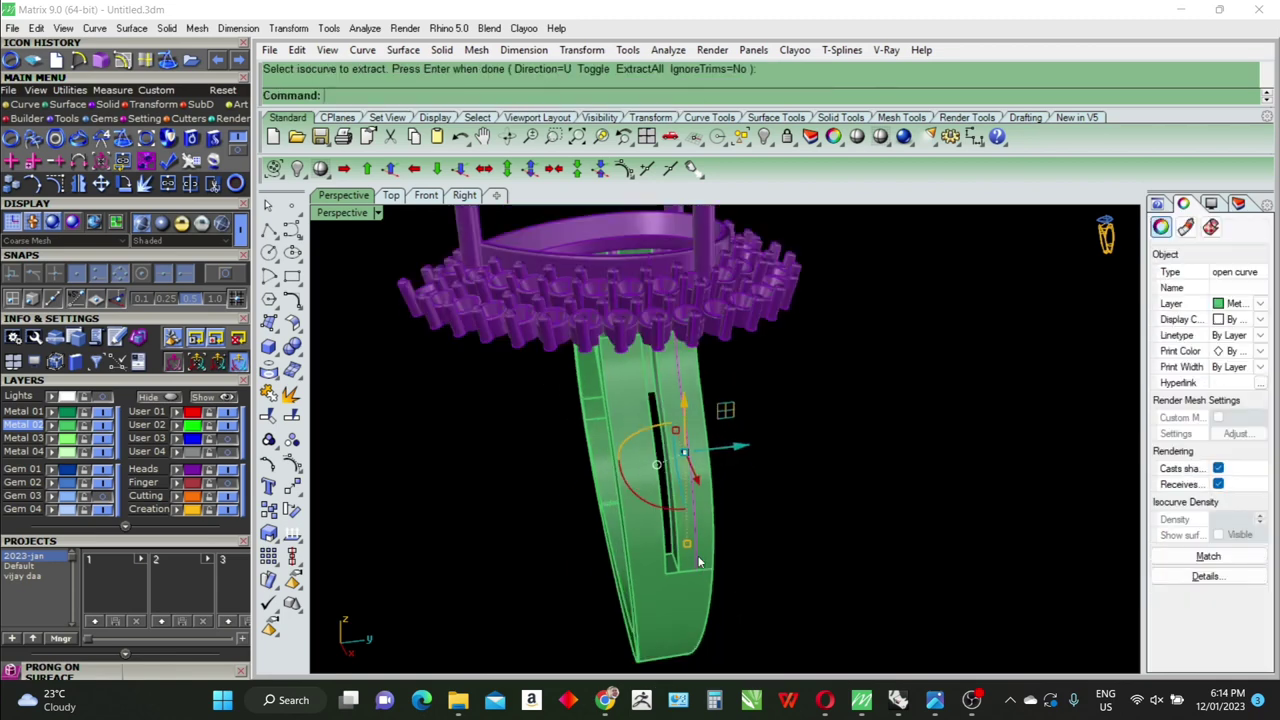
scroll(685, 421, "up", 3)
Start Gem on Curve Adv on the centre curve with culet direction set to Object
key("F6")
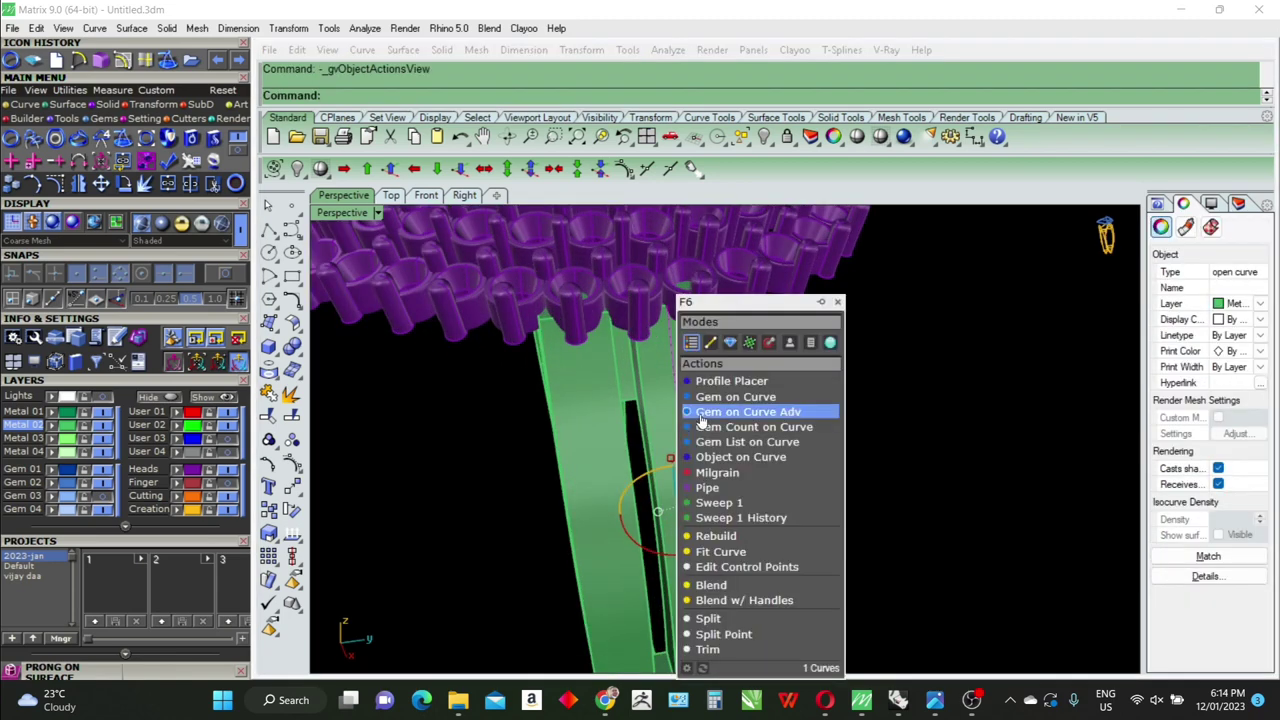
left_click(735, 397)
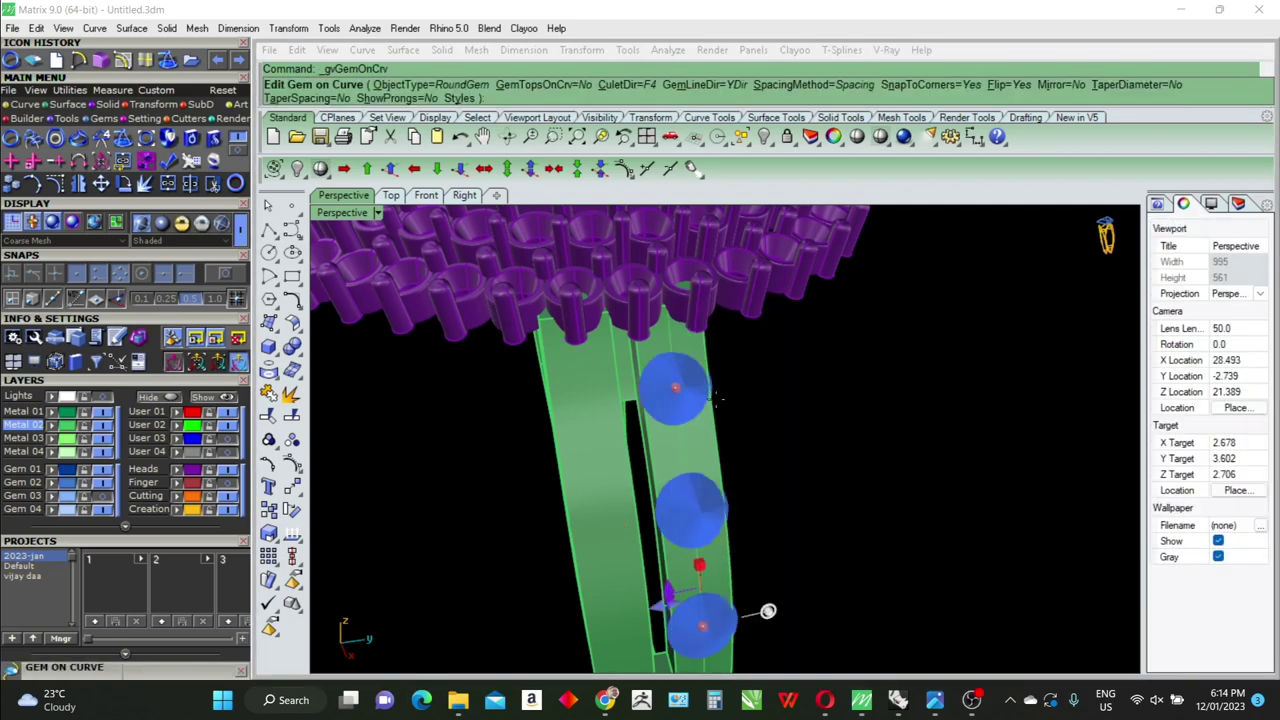
left_click(636, 88)
left_click(415, 96)
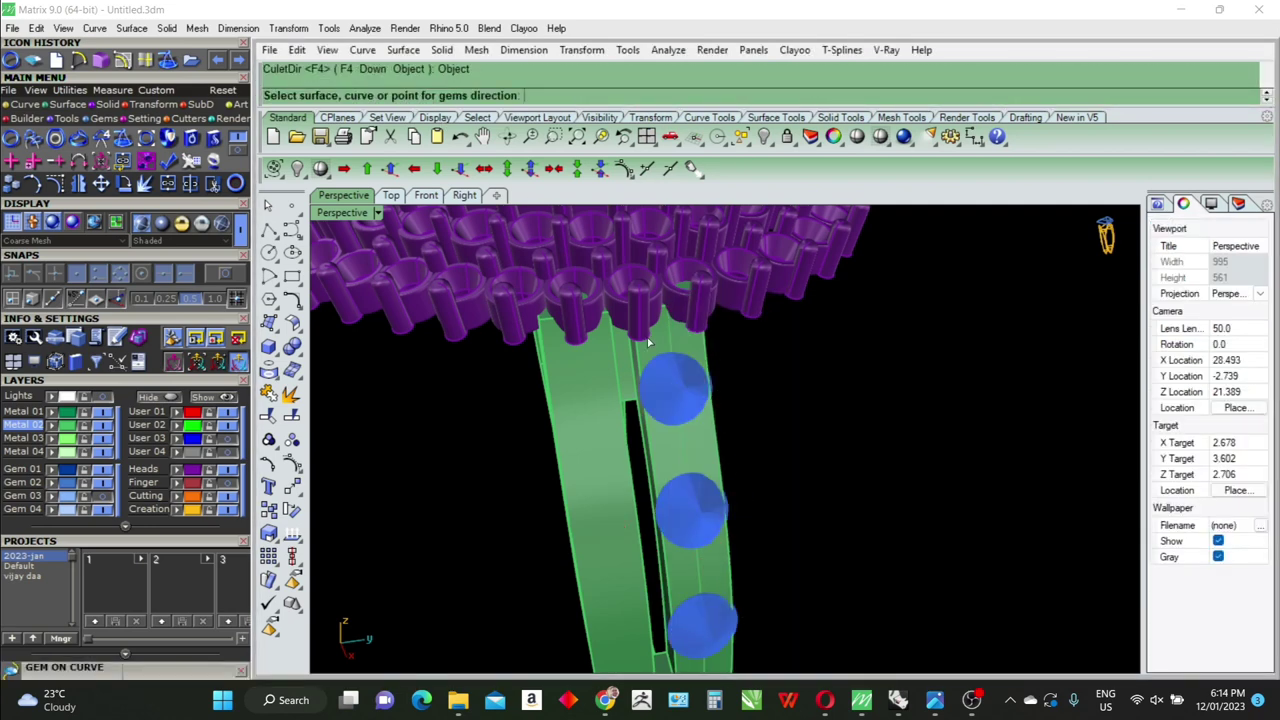
Set 1.2 mm gems from 8.4% to 89.3% with 0.2 mm spacing and create the row
left_click(197, 670)
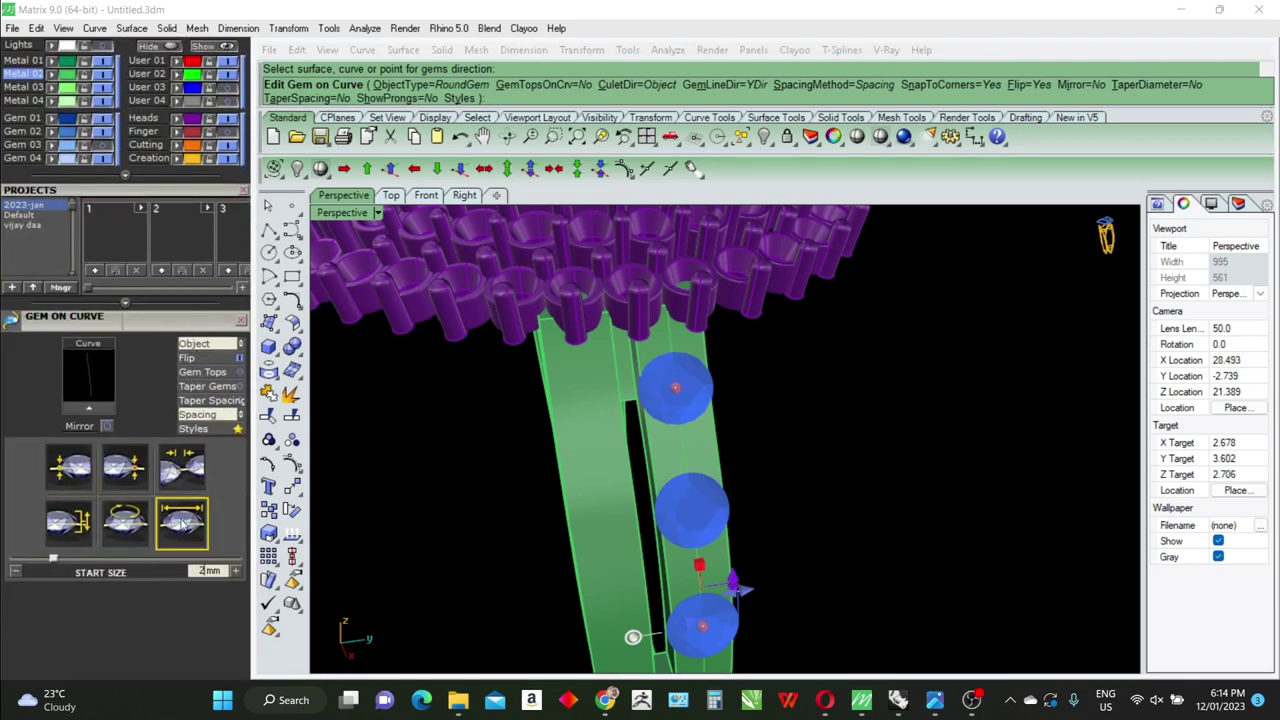
left_click_drag(633, 637, 648, 635)
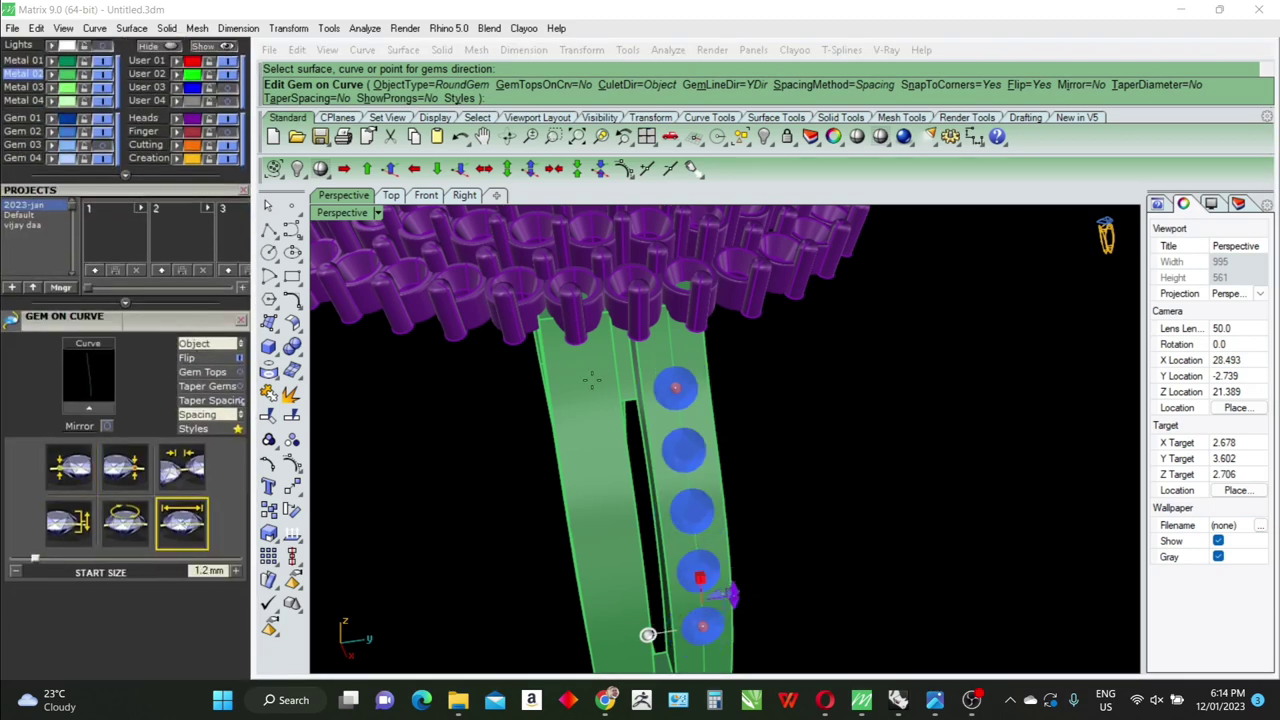
scroll(700, 392, "up", 4)
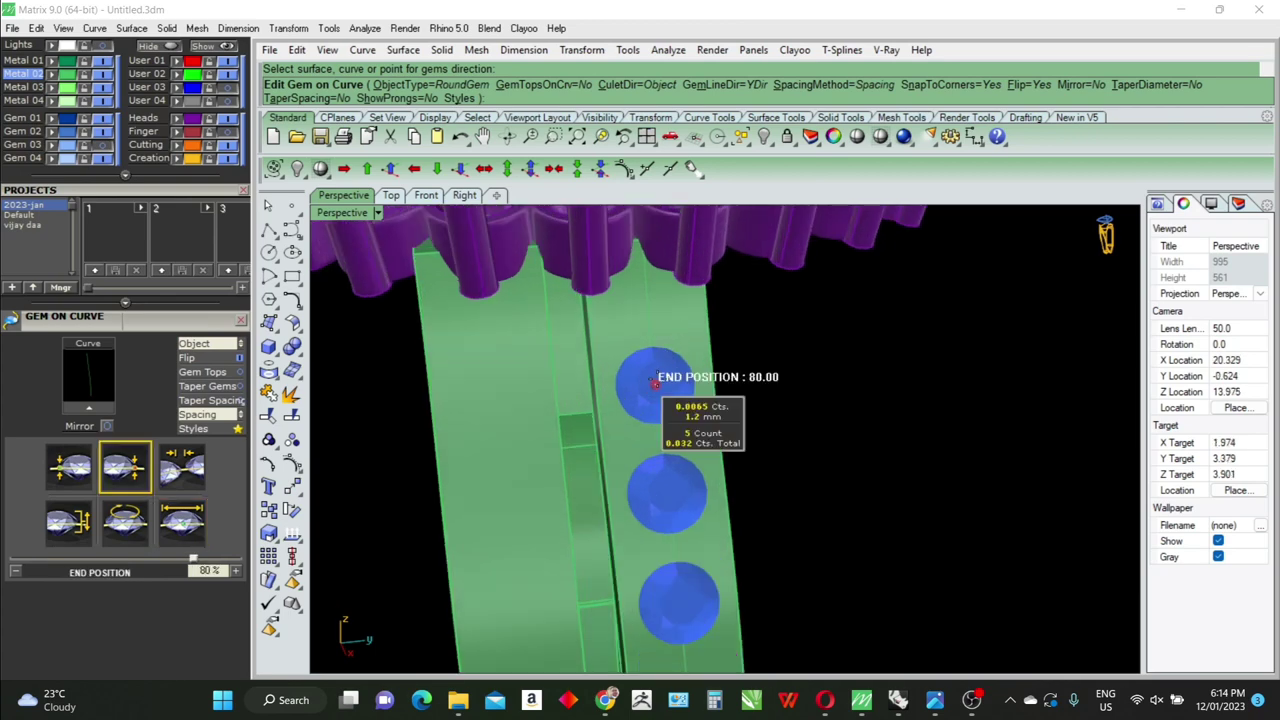
left_click_drag(655, 383, 648, 318)
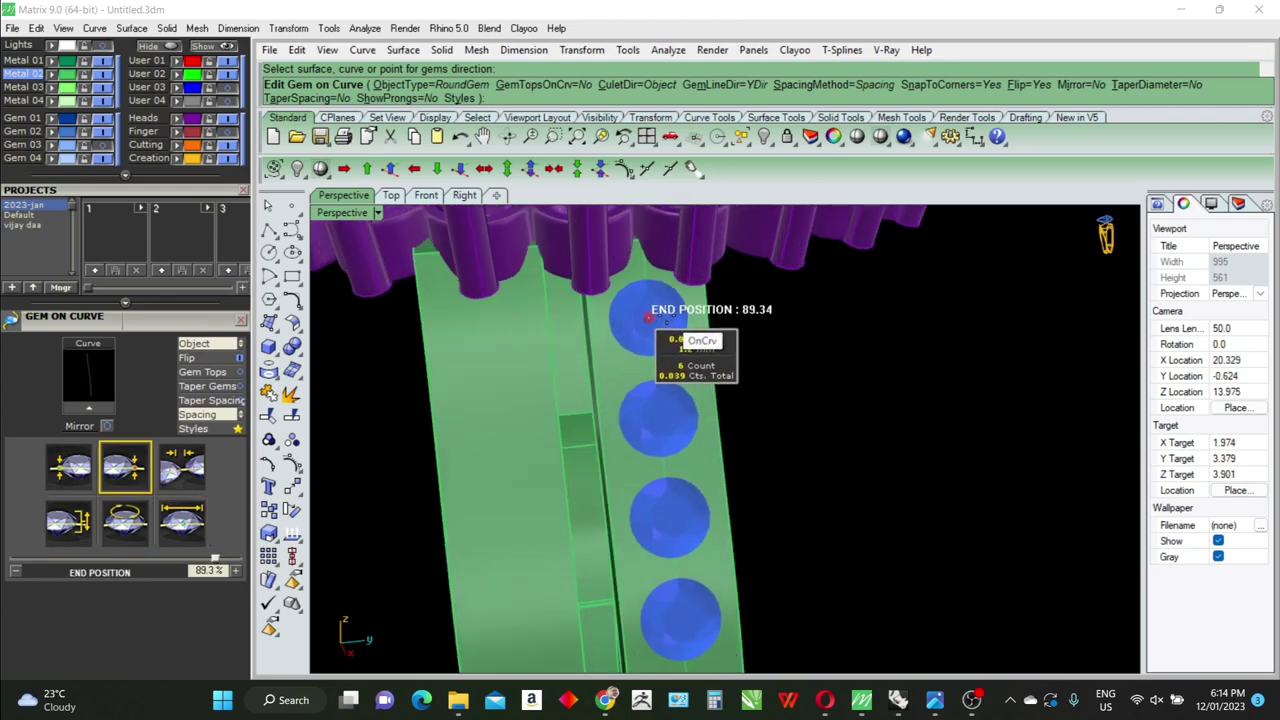
right_click_drag(623, 534, 601, 421)
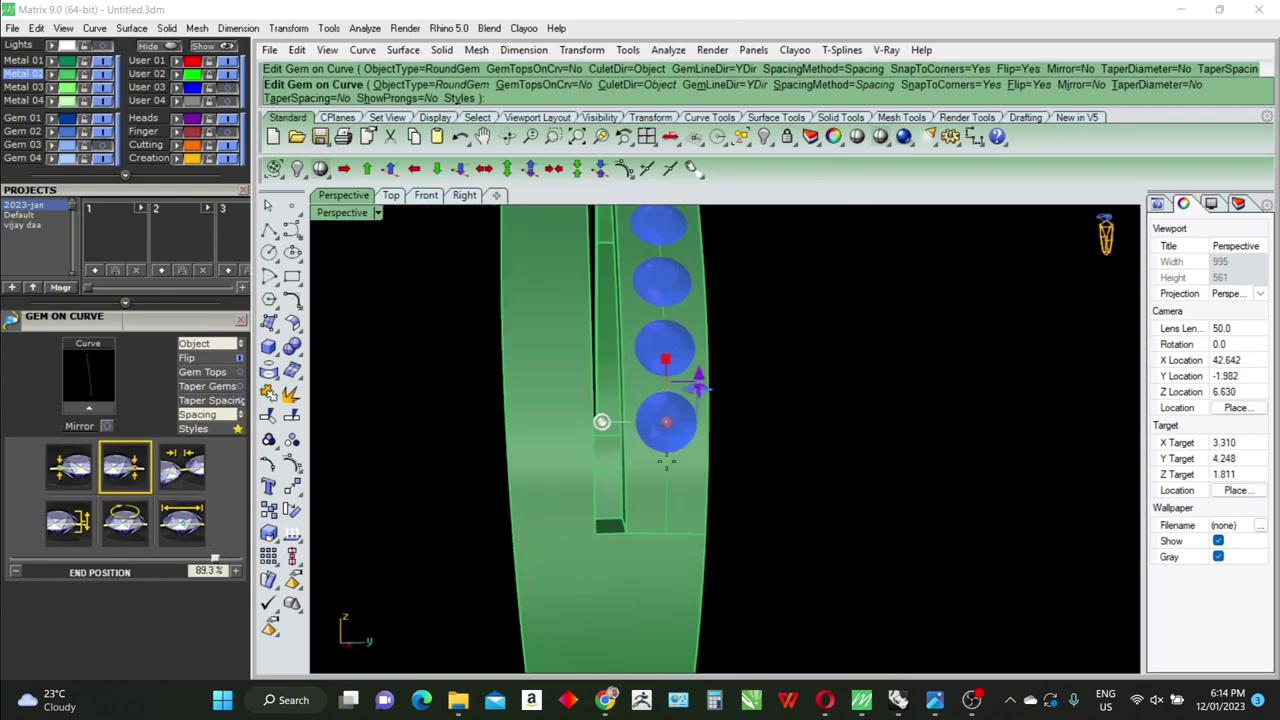
left_click_drag(666, 421, 666, 486)
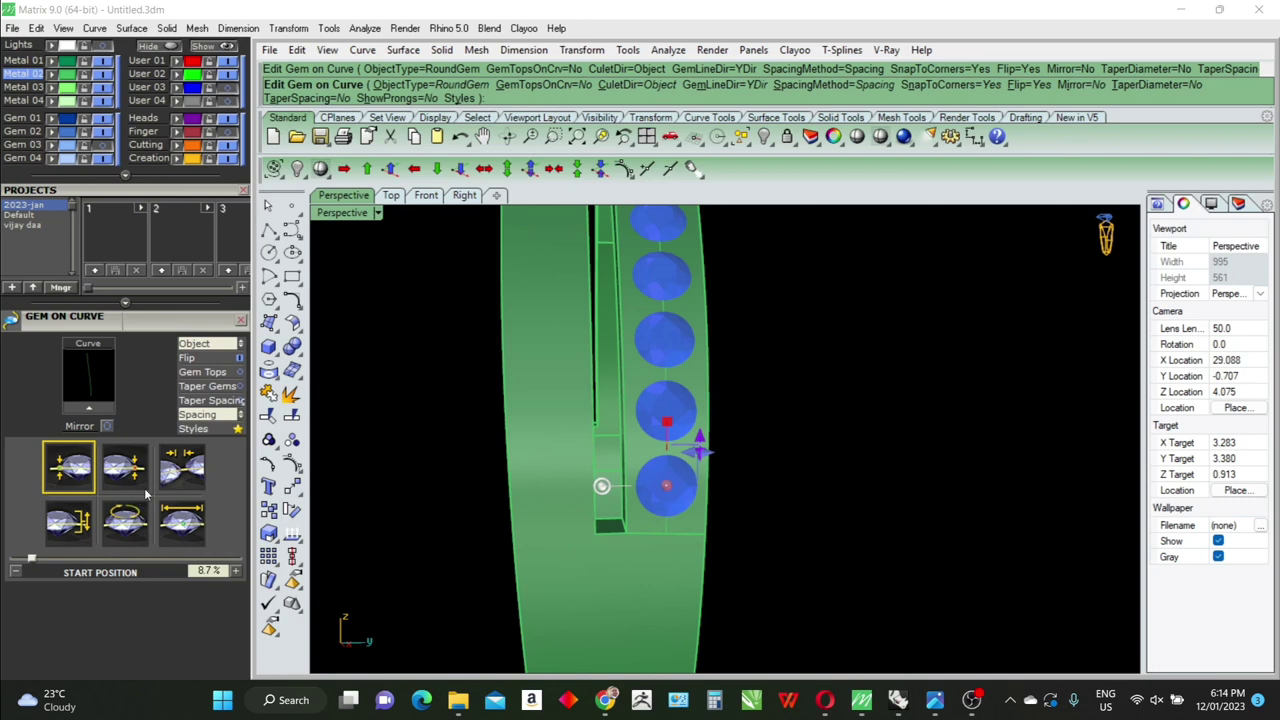
left_click(180, 476)
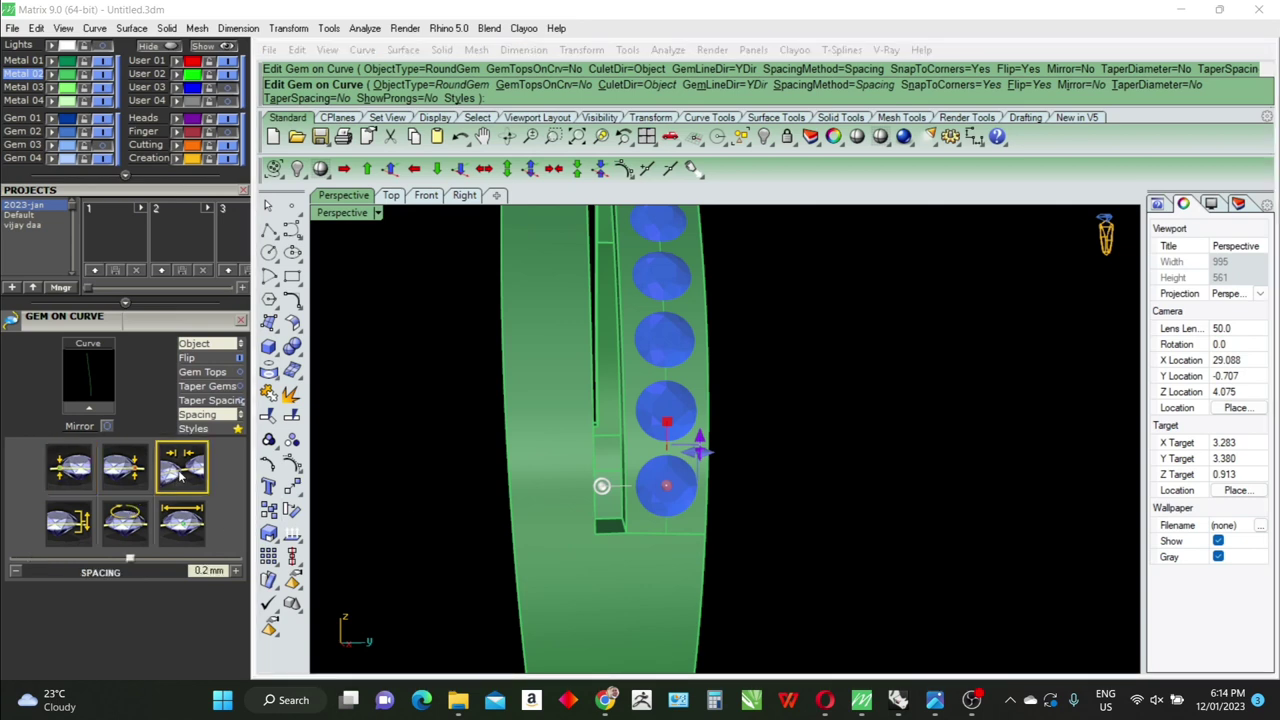
type(".3")
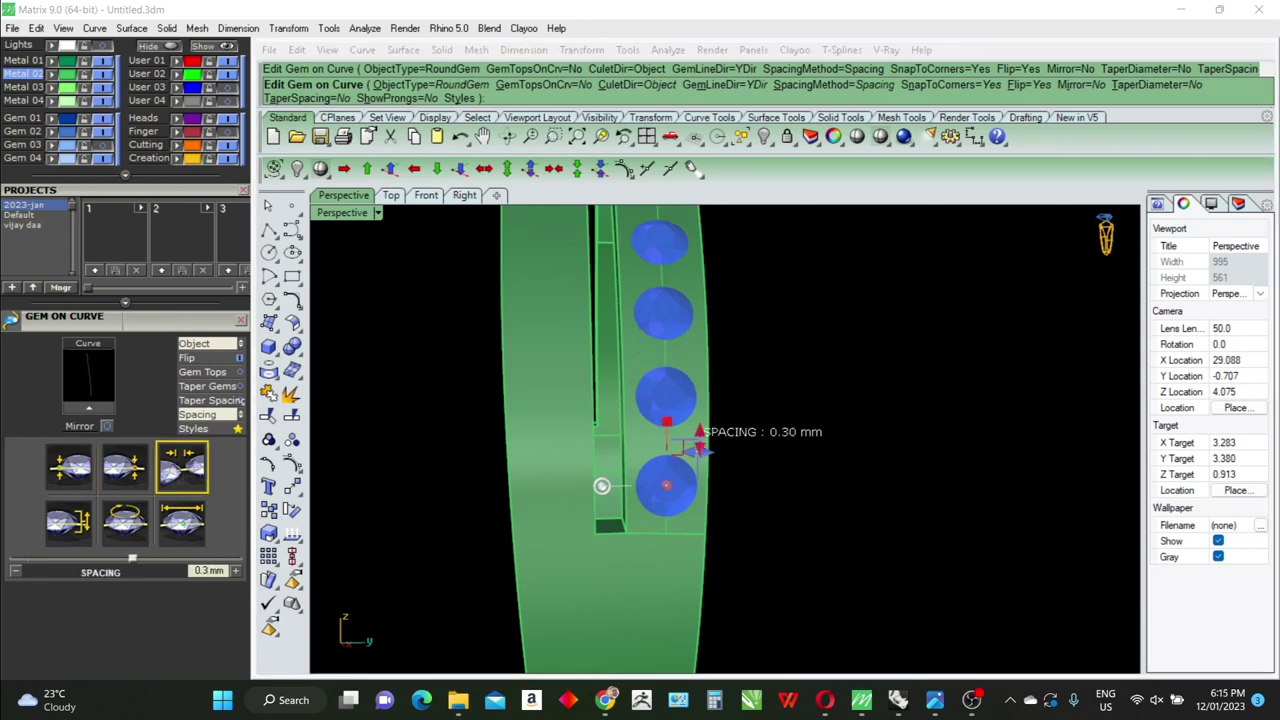
type("0.2")
key("Return")
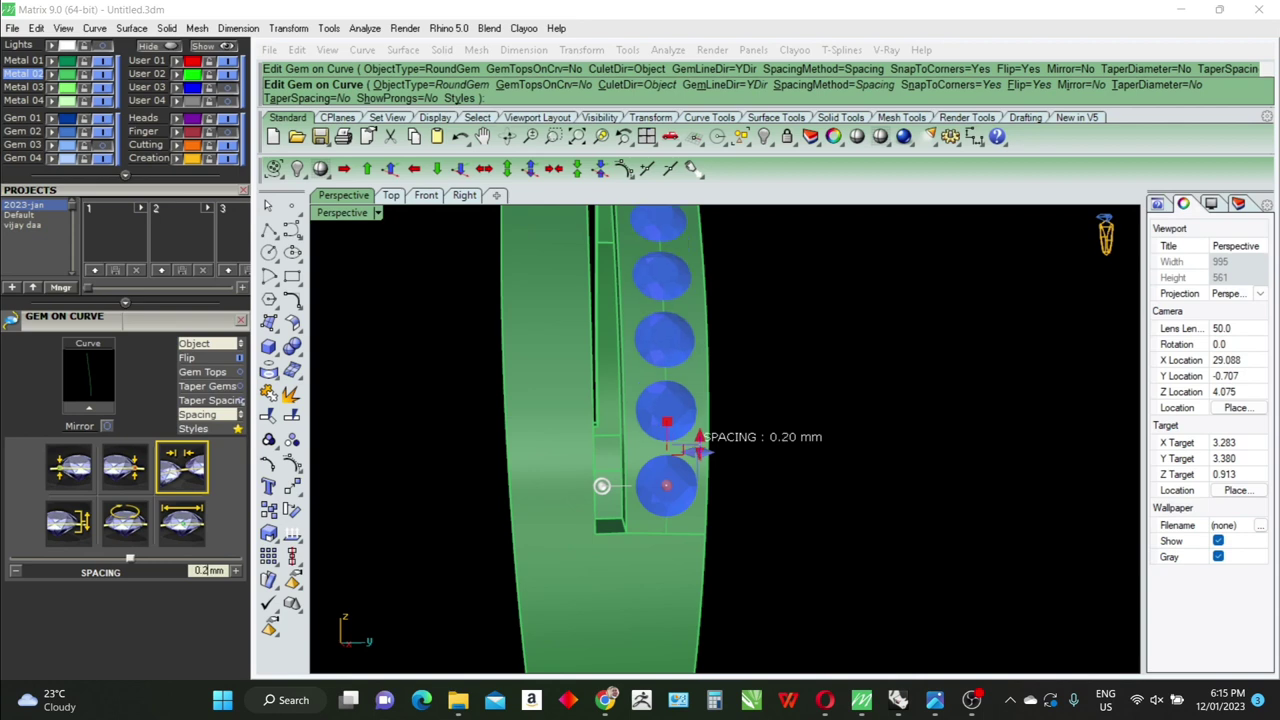
right_click_drag(837, 449, 840, 480)
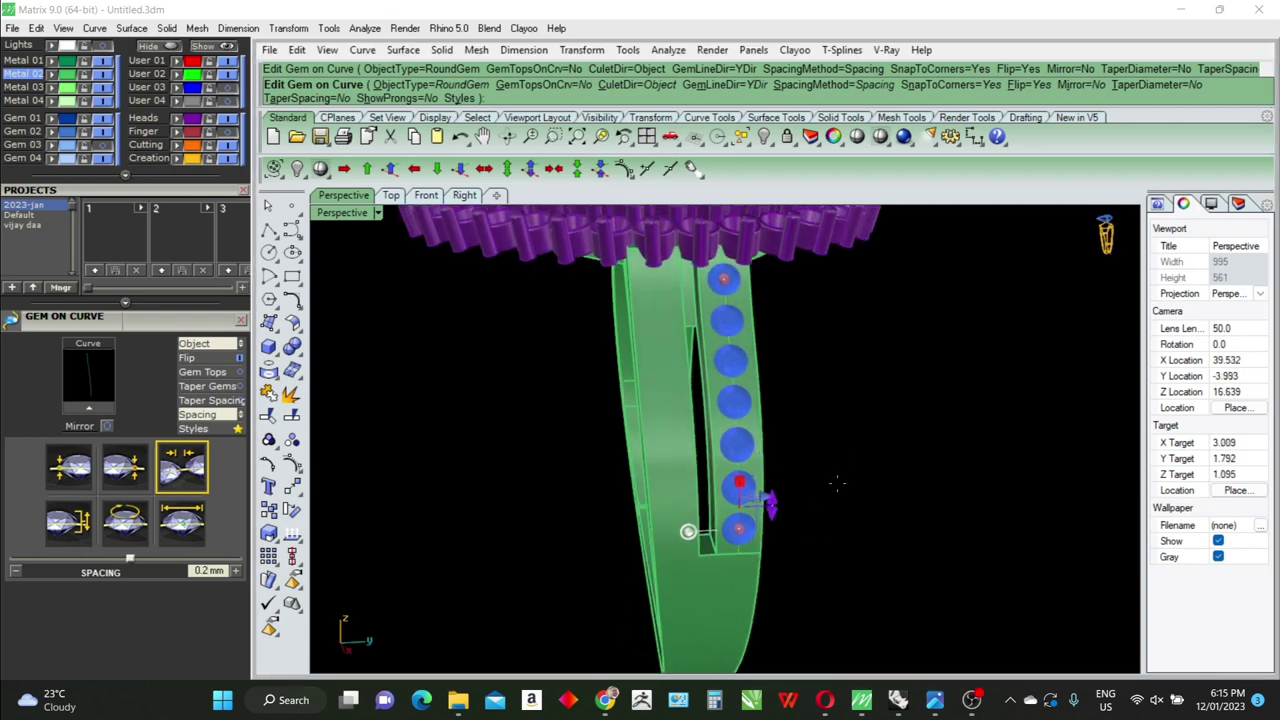
key("Escape")
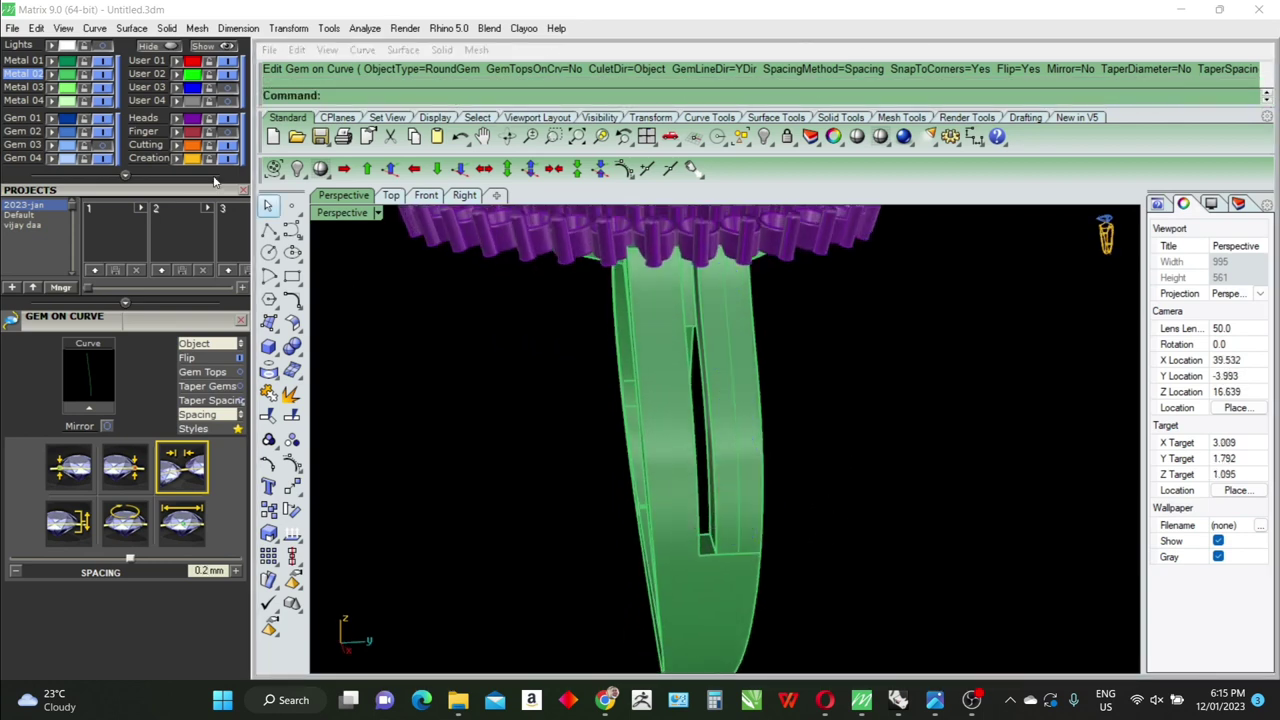
Mirror the seven-gem row across the origin onto the left shank strip
left_click(737, 519)
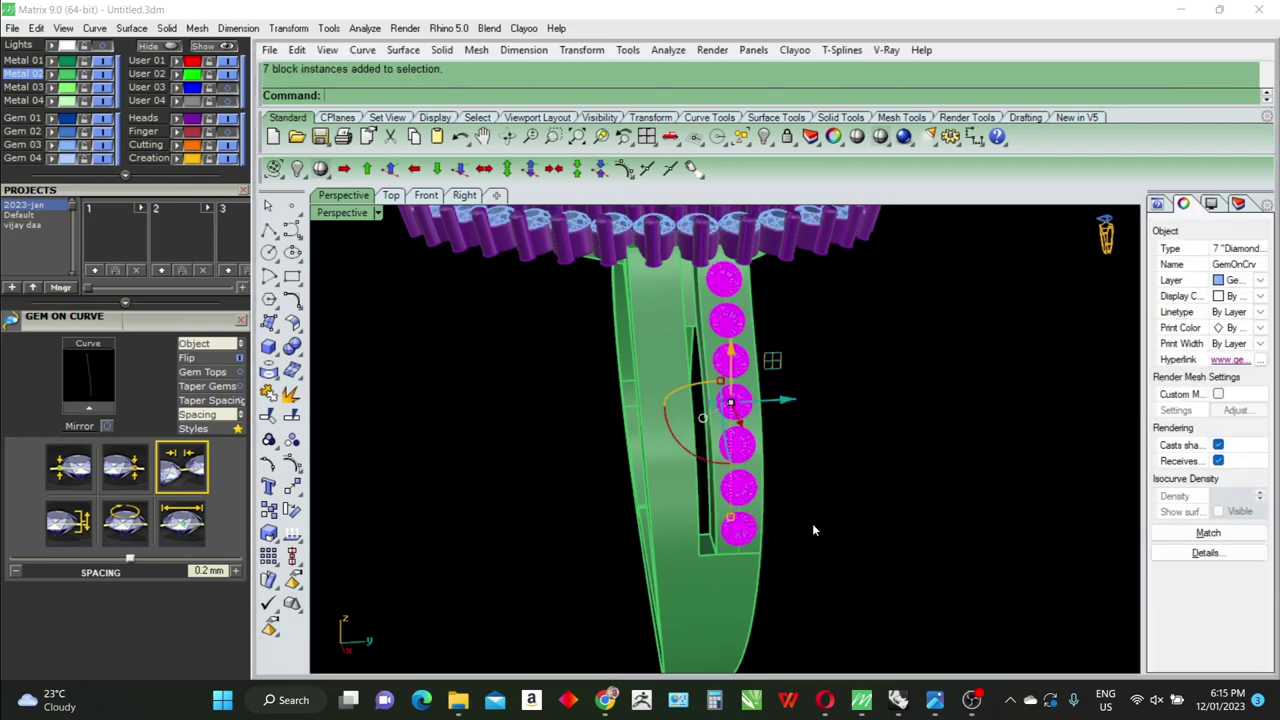
right_click_drag(771, 357, 751, 386)
type("0")
key("Return")
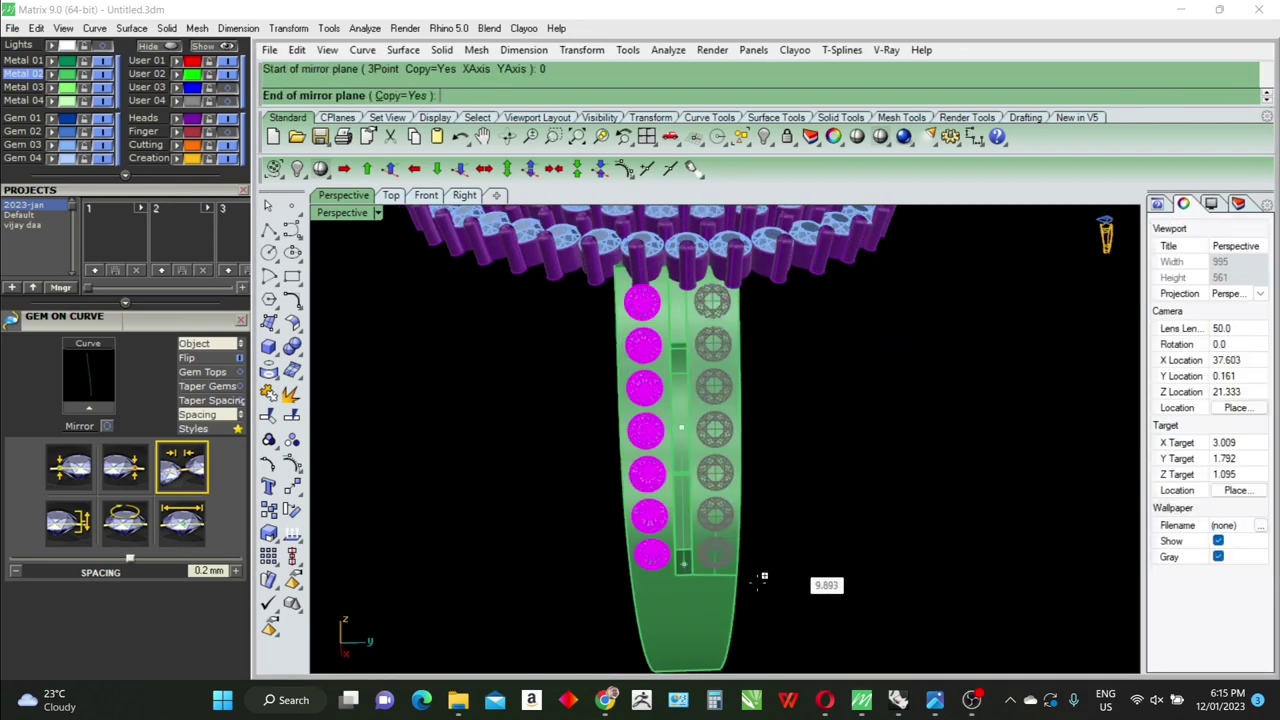
left_click(762, 581)
Select the right gem row and bring up its actions list
right_click_drag(762, 581, 769, 576)
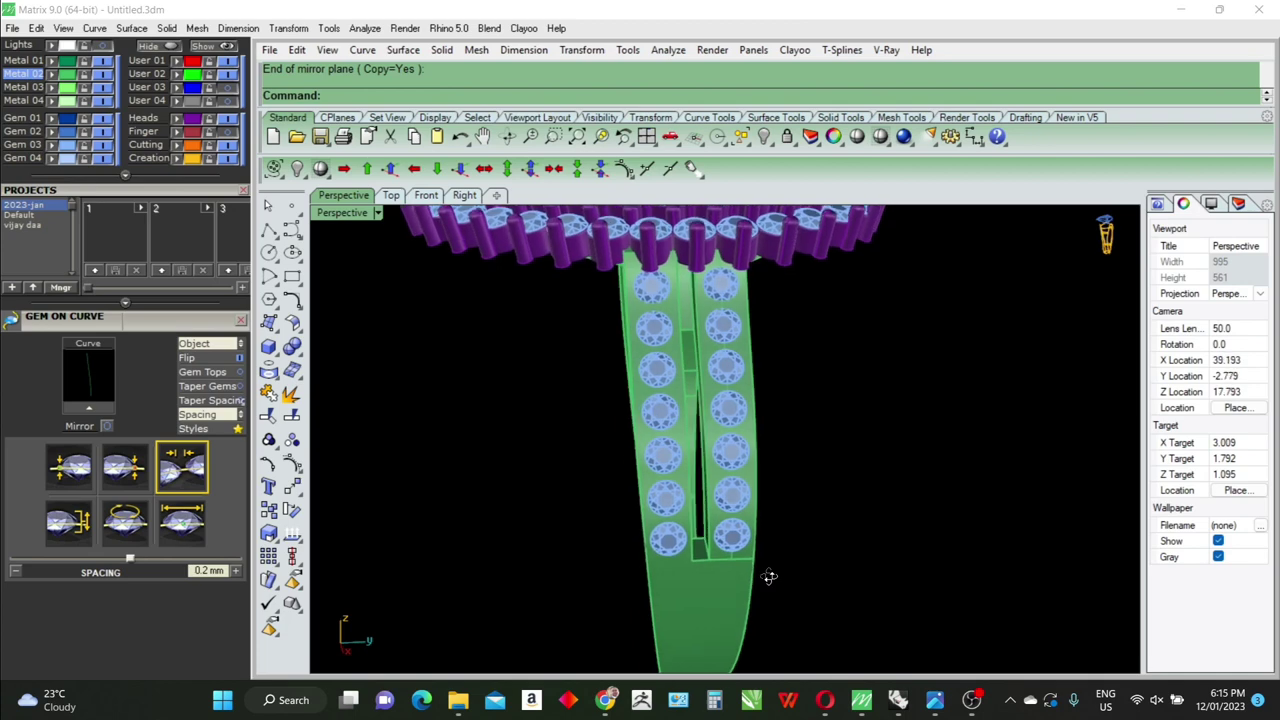
scroll(660, 325, "up", 3)
scroll(652, 300, "down", 2)
mouse_move(655, 370)
right_mouse_down()
mouse_move(720, 380)
mouse_move(737, 402)
right_mouse_up()
left_click(737, 404)
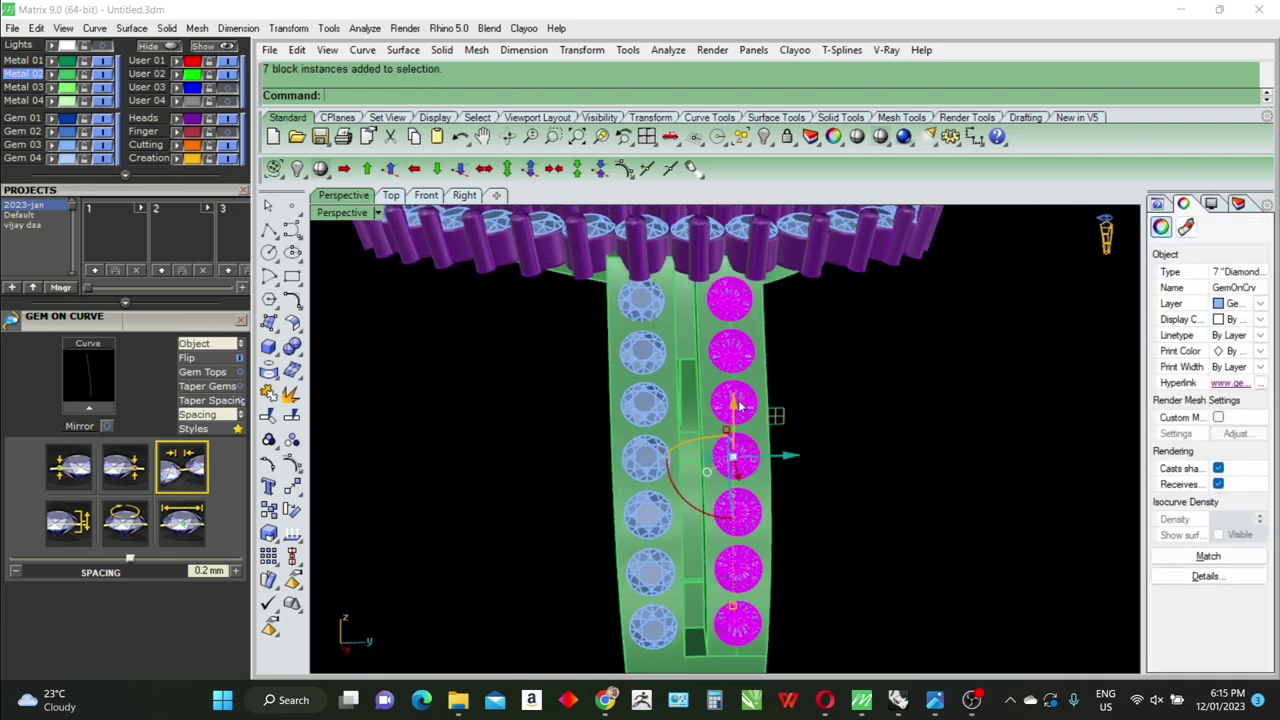
key("F6")
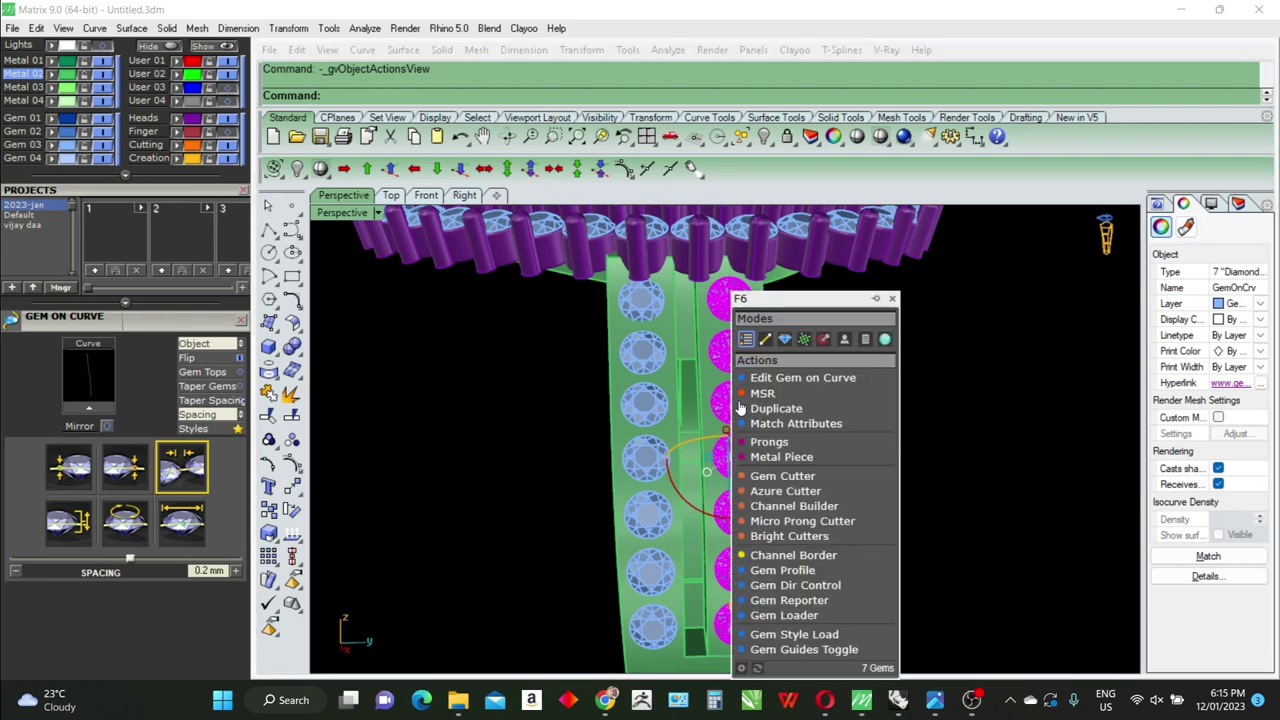
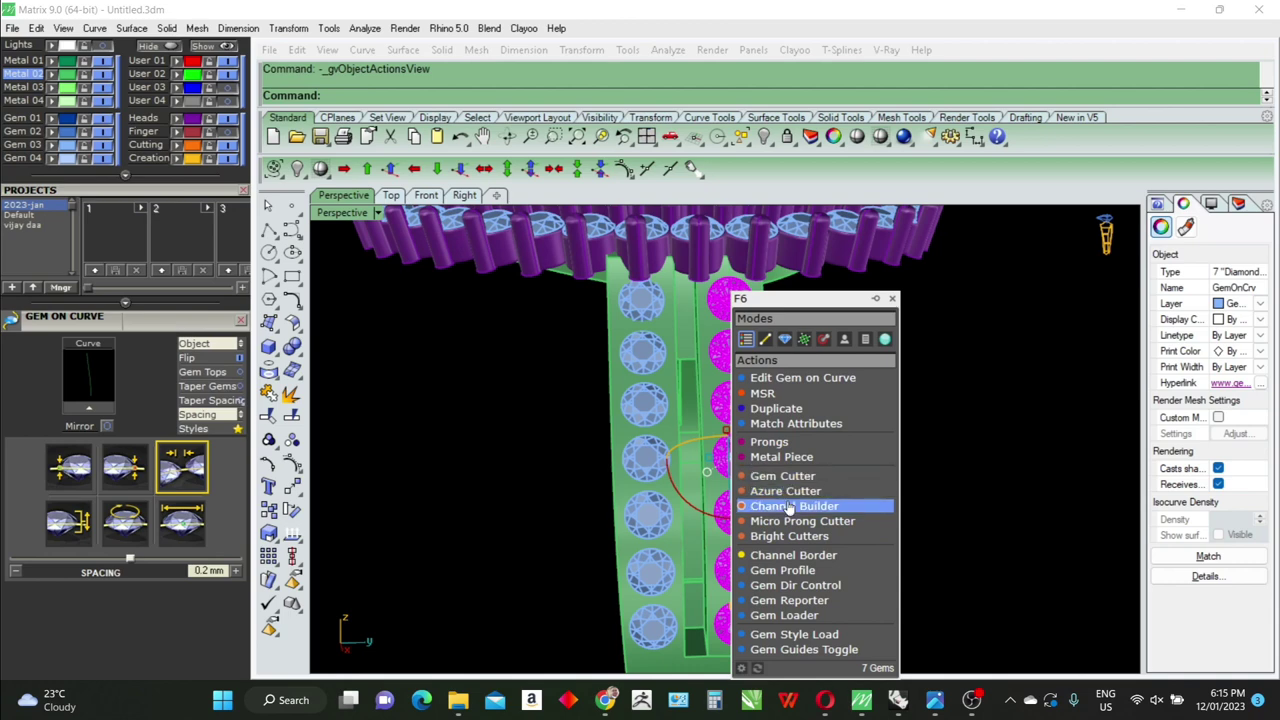
Start a channel along the selected shank gems and shorten its cap to 0.91 mm
left_click(789, 506)
scroll(775, 505, "up", 2)
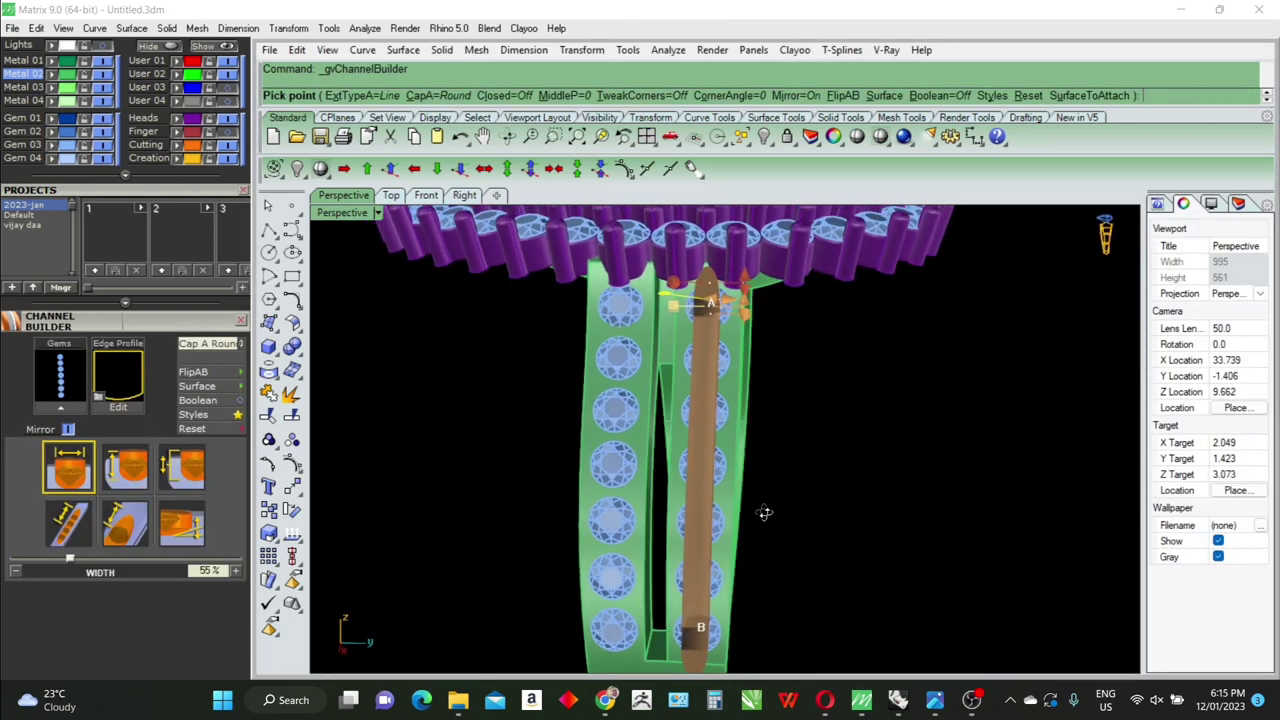
scroll(755, 450, "up", 2)
scroll(740, 380, "up", 3)
scroll(731, 316, "up", 3)
right_click_drag(731, 316, 603, 335)
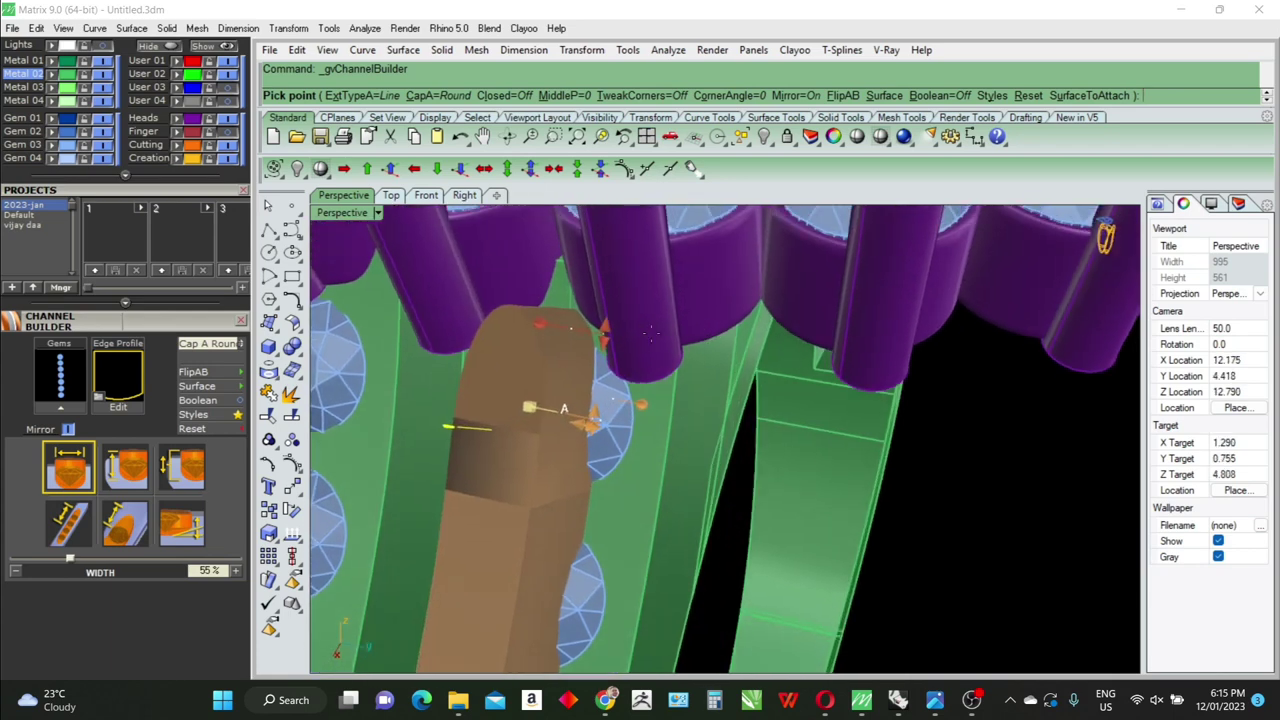
left_click_drag(603, 335, 603, 347)
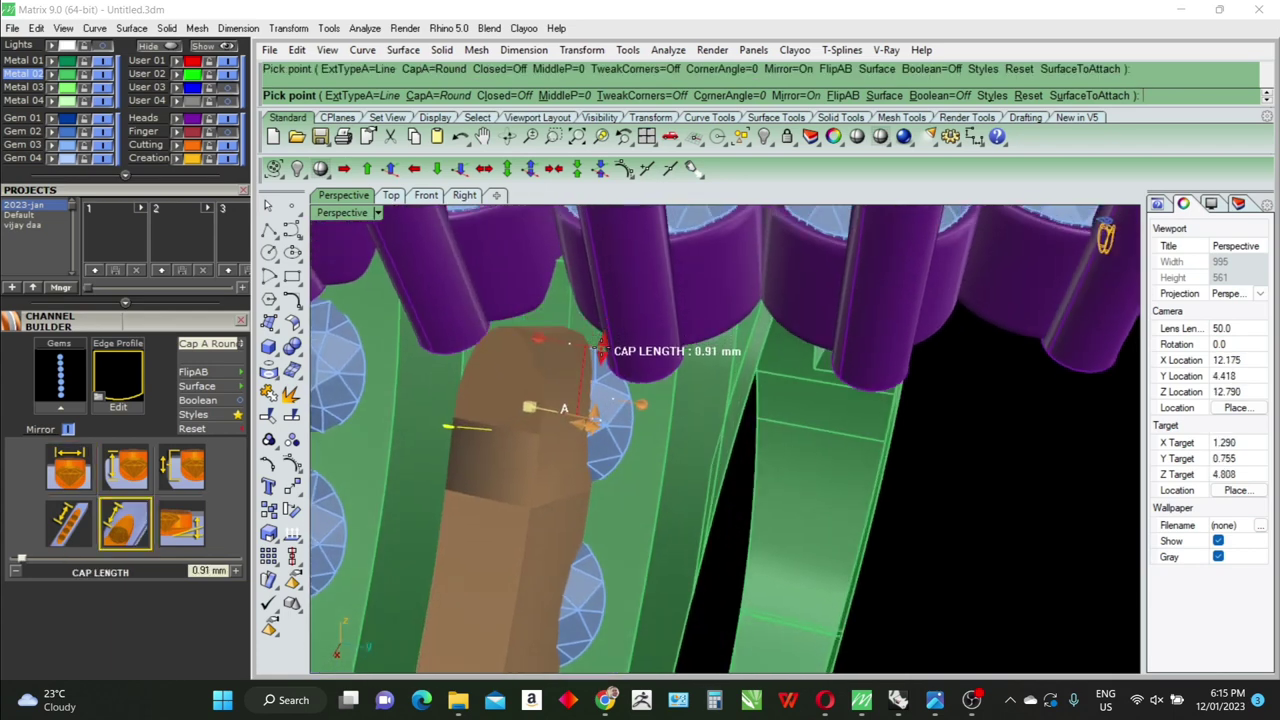
Switch the channel edge profile to channel 07, finish the channel, and select it
left_click(101, 403)
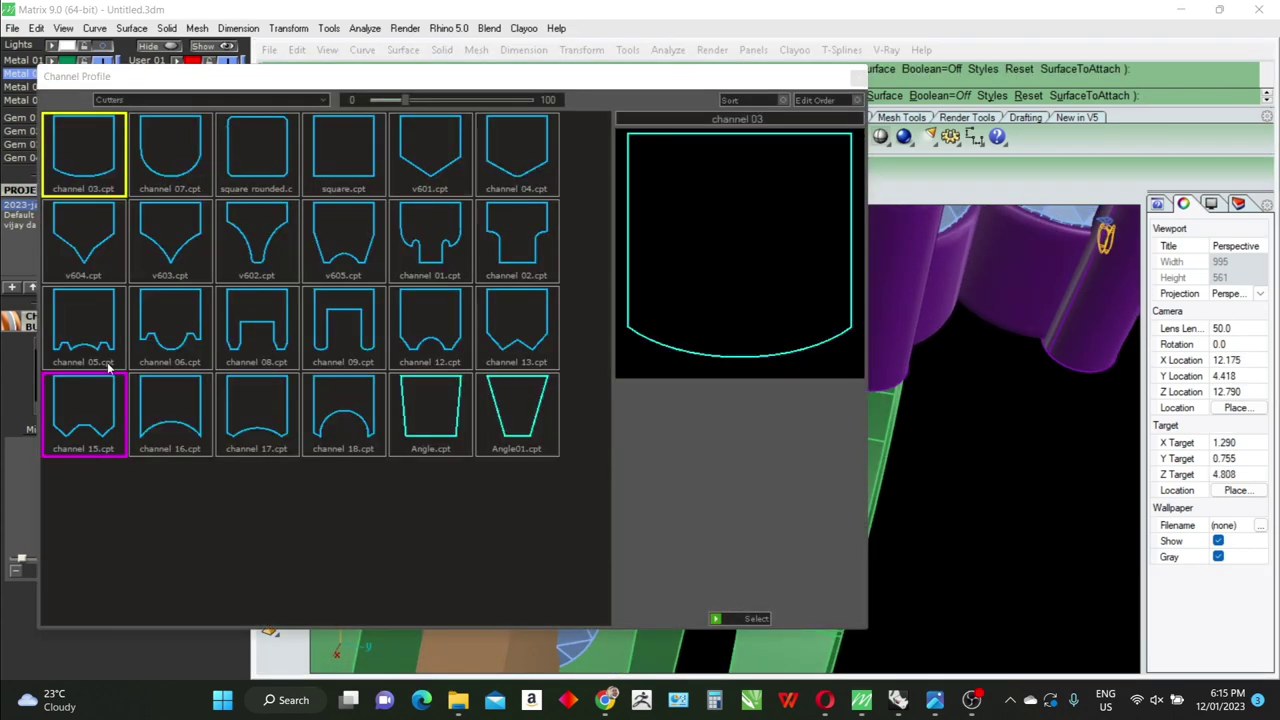
left_click(184, 158)
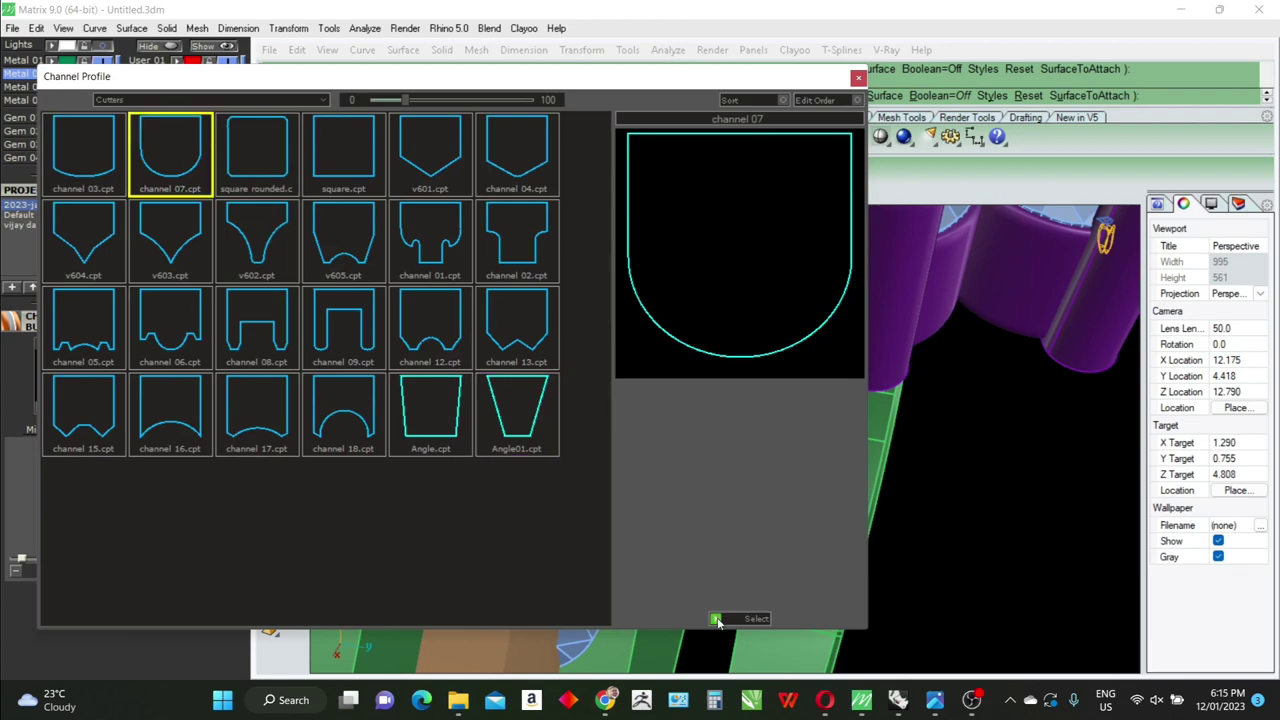
left_click(717, 620)
mouse_move(717, 620)
right_mouse_down()
mouse_move(766, 482)
mouse_move(826, 506)
right_mouse_up()
scroll(771, 429, "up", 3)
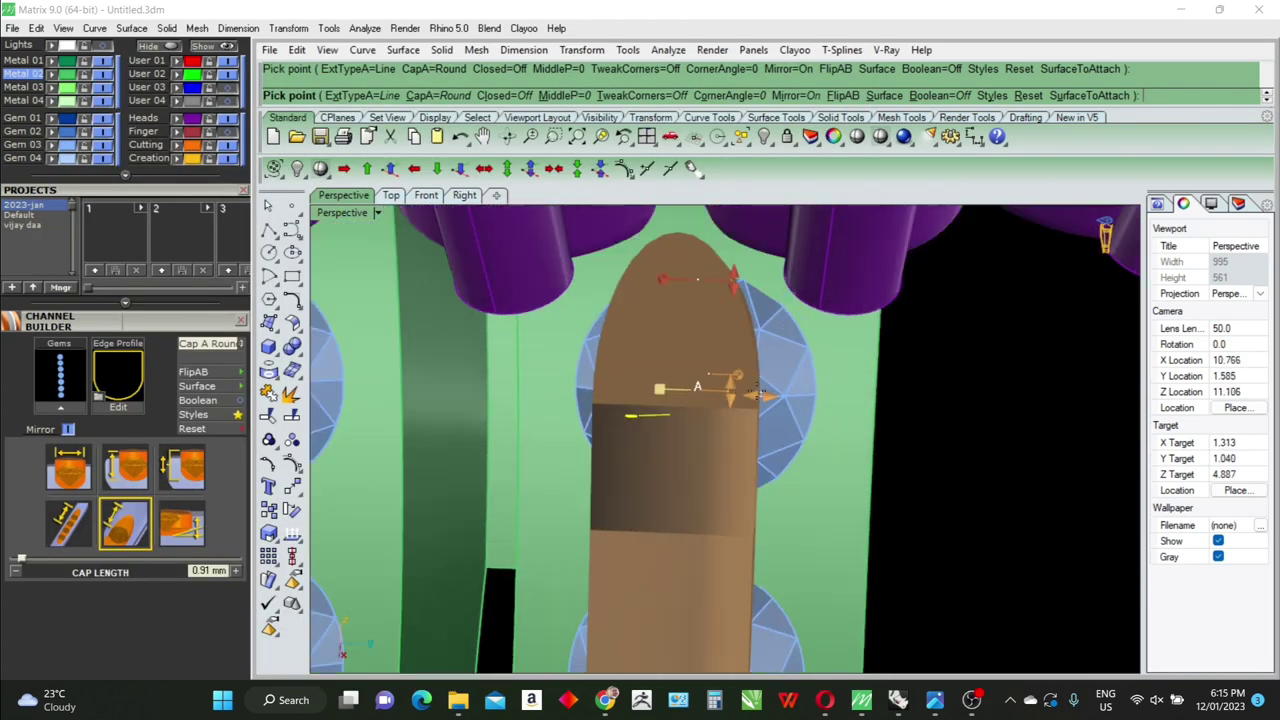
scroll(762, 397, "down", 3)
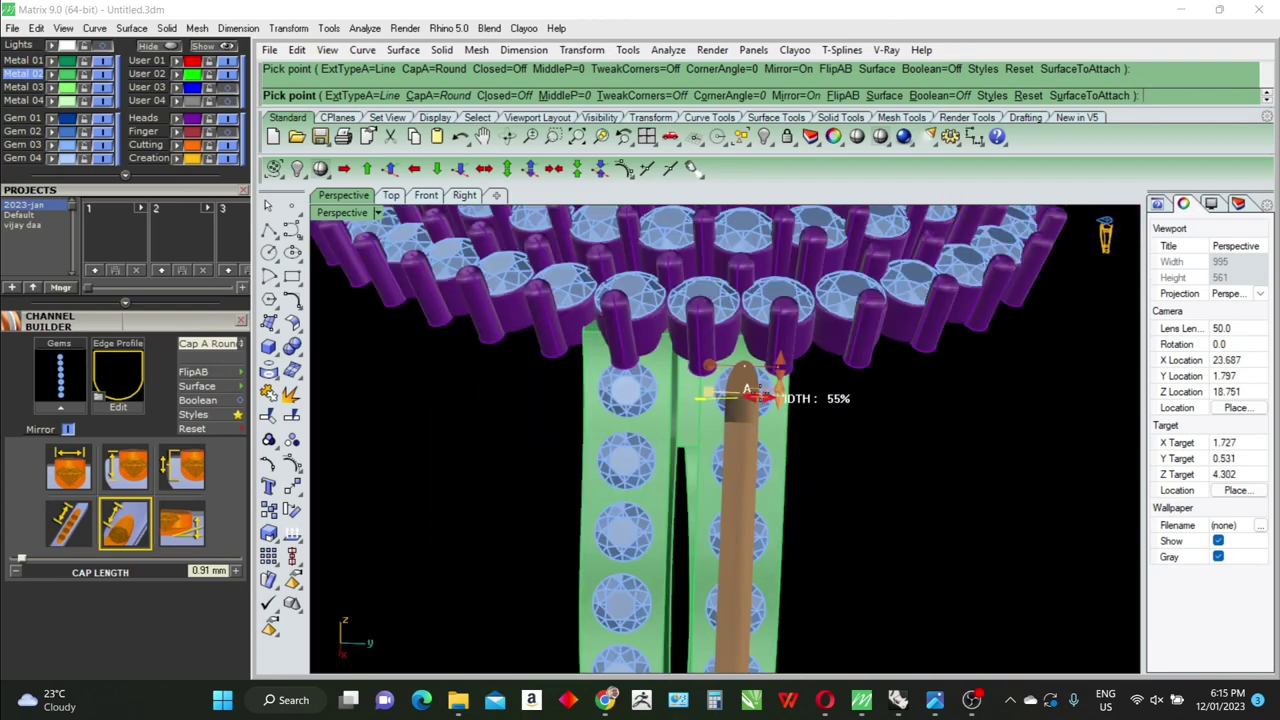
key("Return")
scroll(840, 500, "down", 5)
right_click_drag(840, 500, 701, 434)
scroll(701, 434, "up", 3)
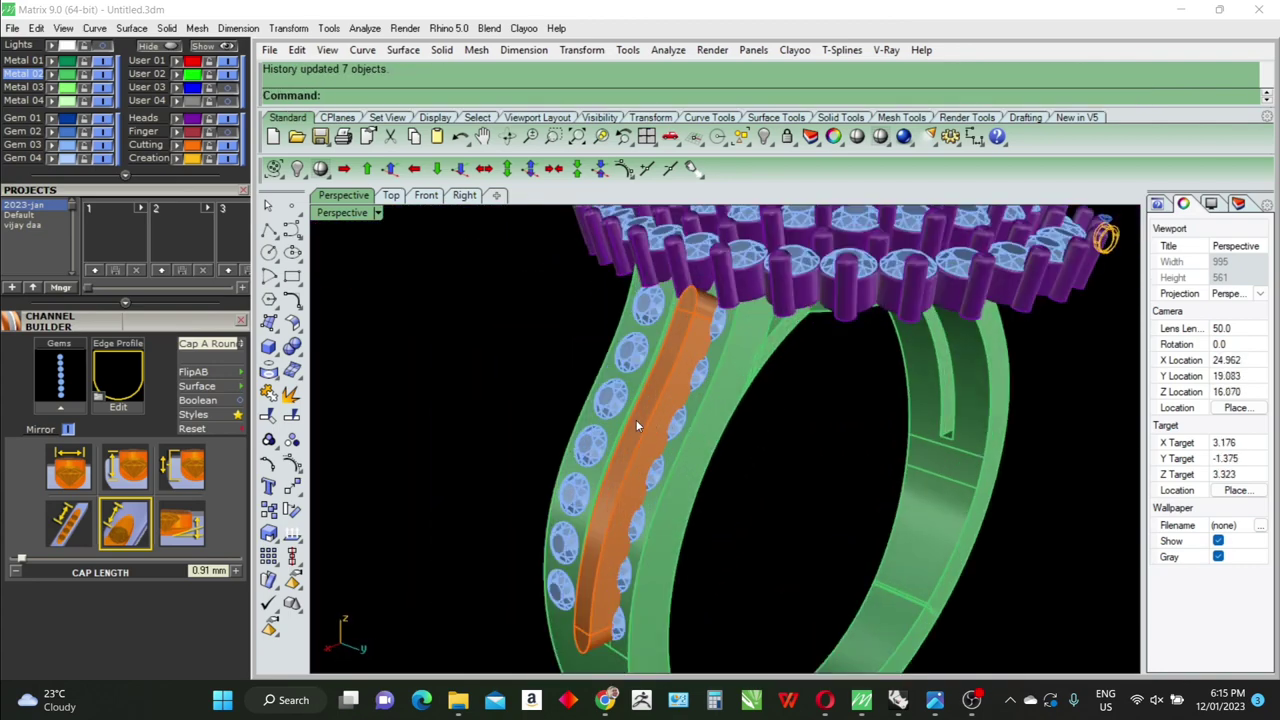
left_click(480, 430)
In the four-view layout, boolean the channel out of the shank band and delete the leftover cutter
mouse_move(480, 430)
right_mouse_down()
mouse_move(580, 430)
mouse_move(523, 386)
mouse_move(634, 554)
mouse_move(580, 418)
right_mouse_up()
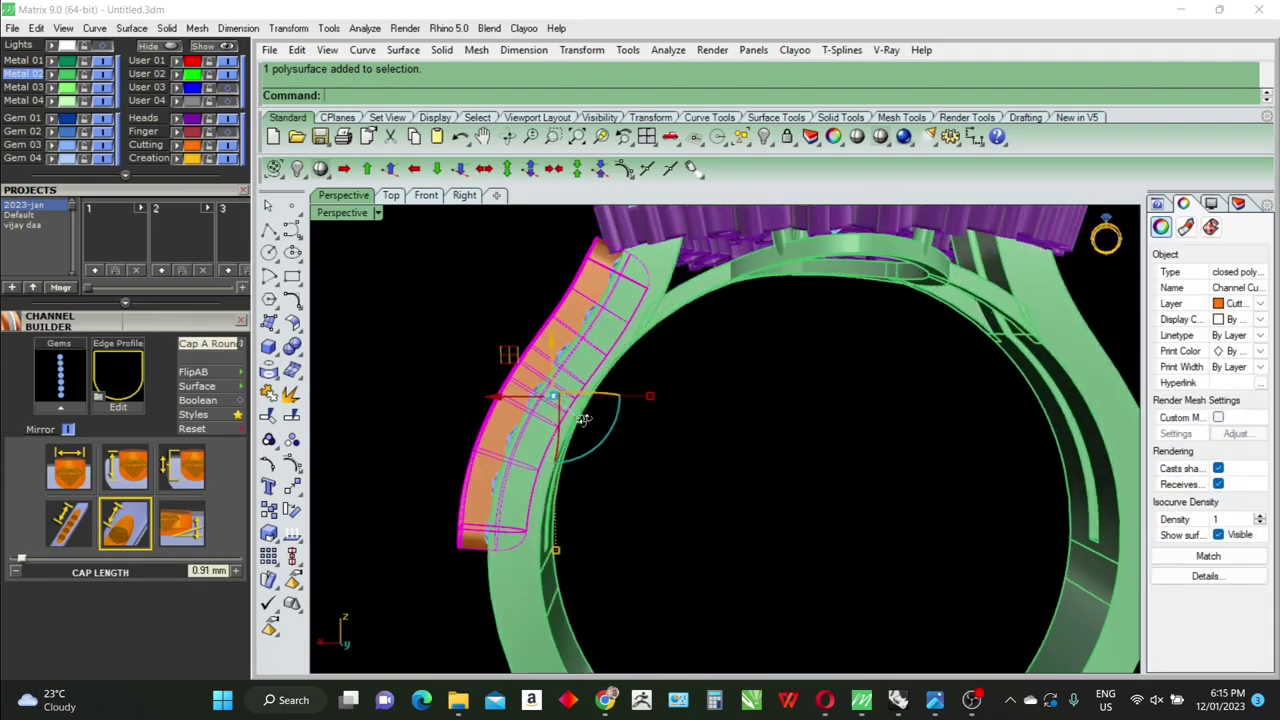
double_click(350, 213)
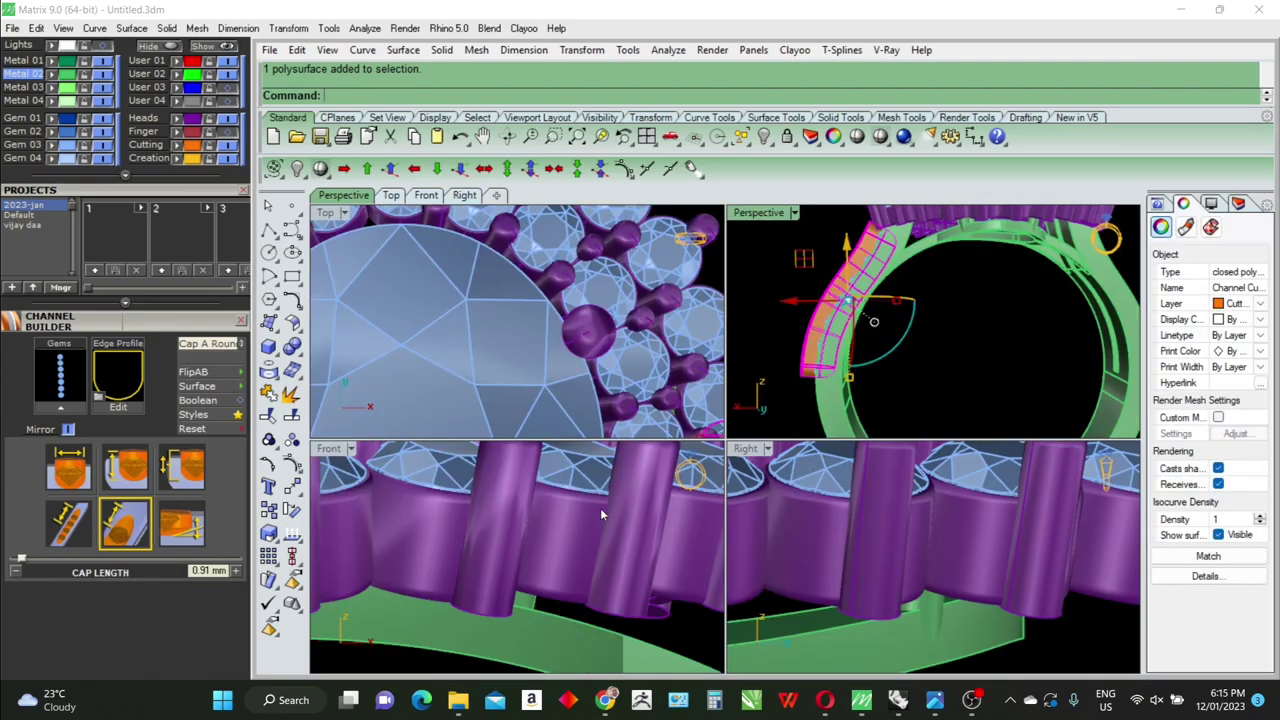
key("ctrl+alt+e")
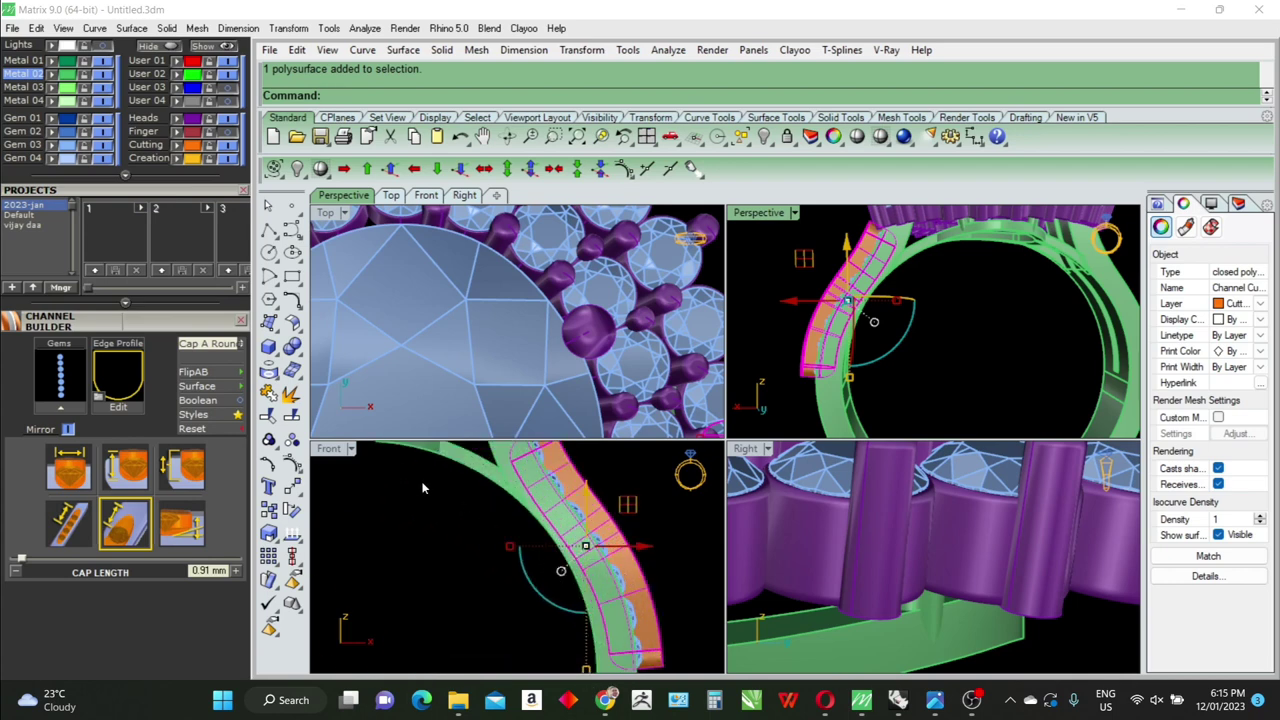
right_click(531, 528)
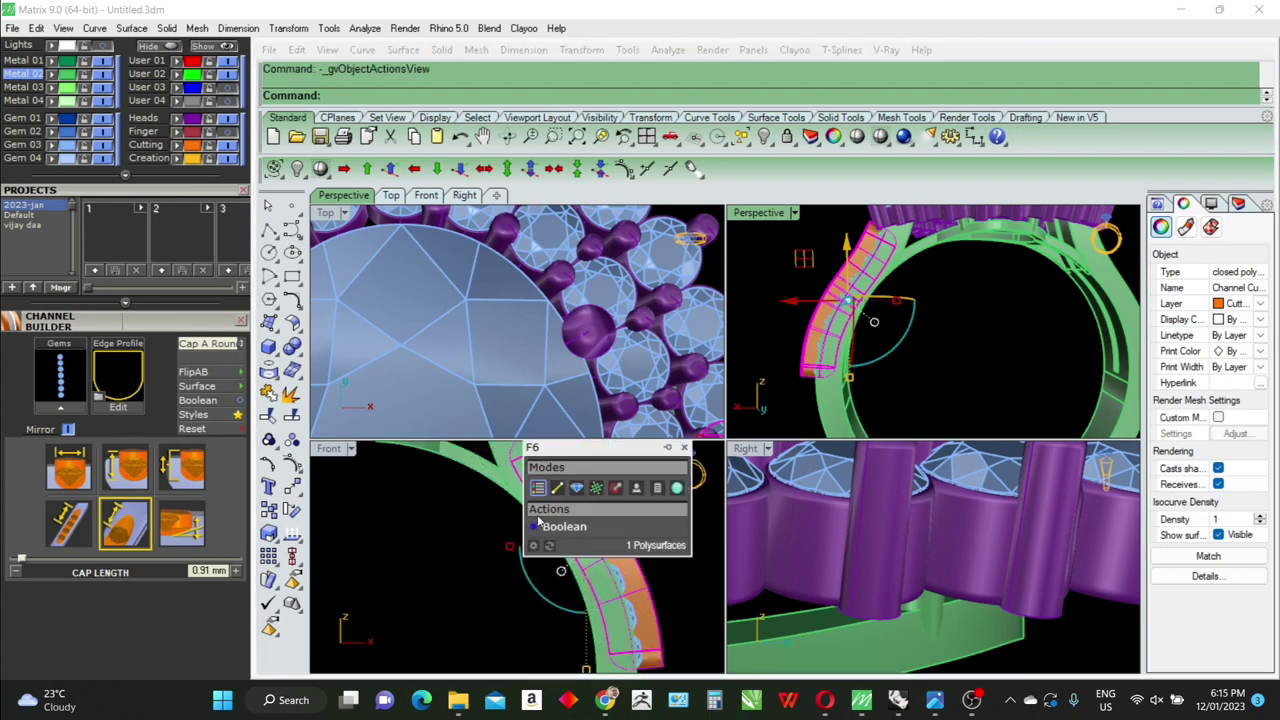
left_click(545, 533)
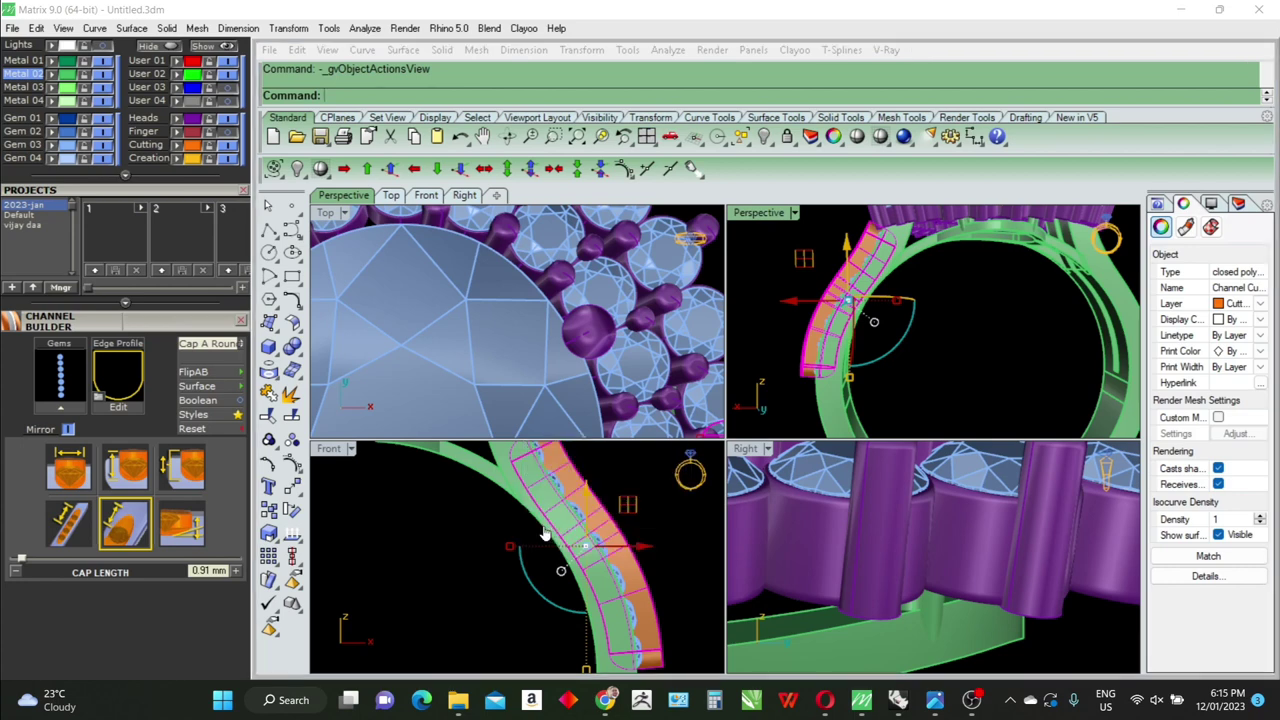
left_click(615, 528)
key("Delete")
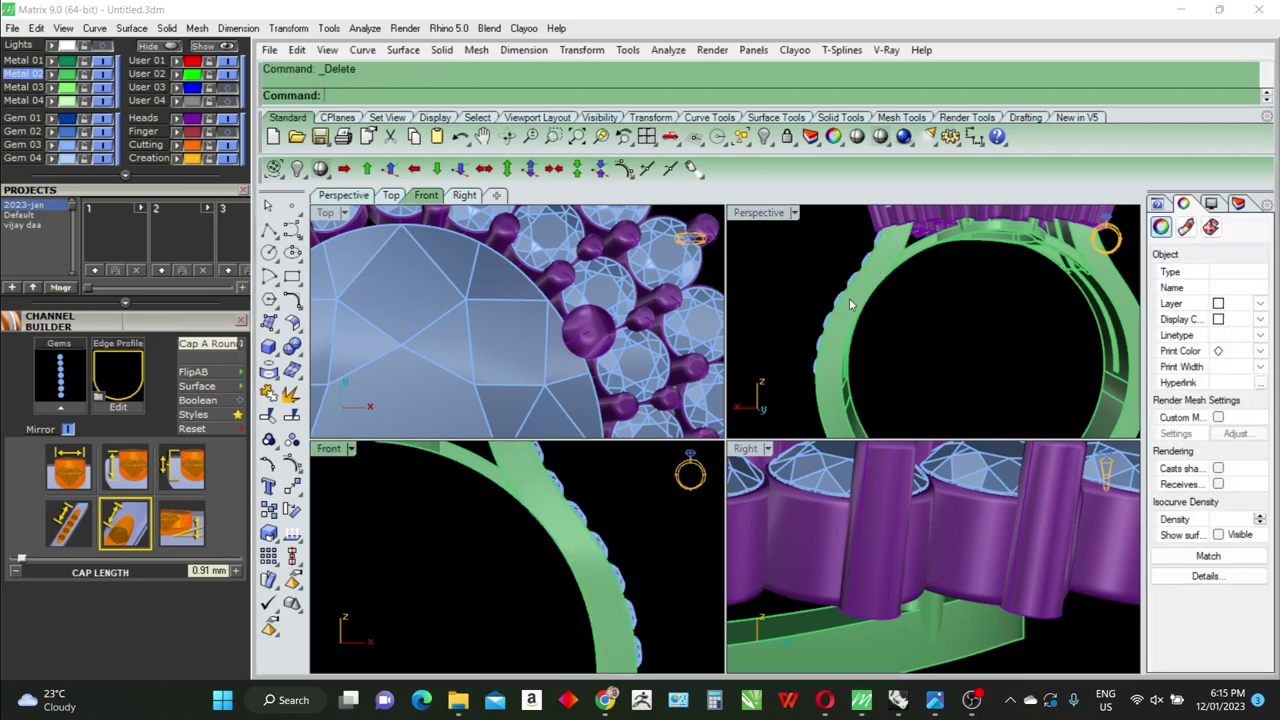
right_click_drag(850, 305, 925, 338)
Start a channel on the seven shank gems with the front view ghosted and maximized
left_click(925, 338)
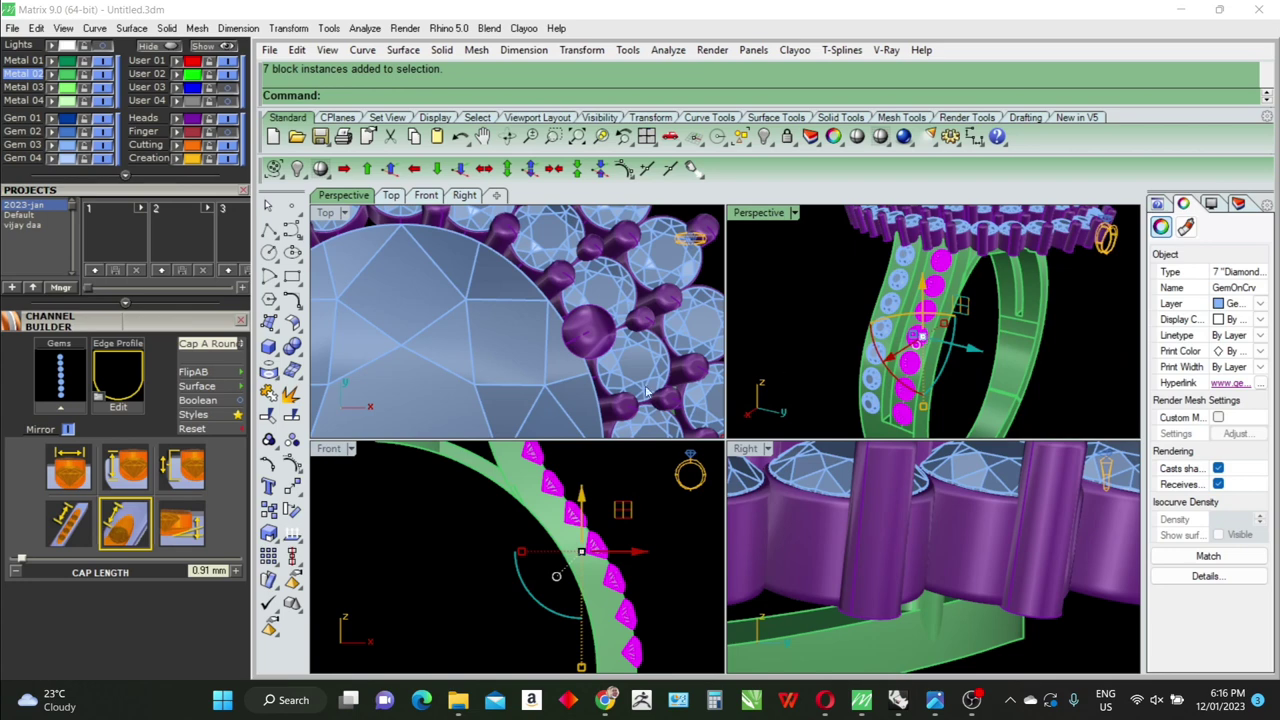
left_click(60, 375)
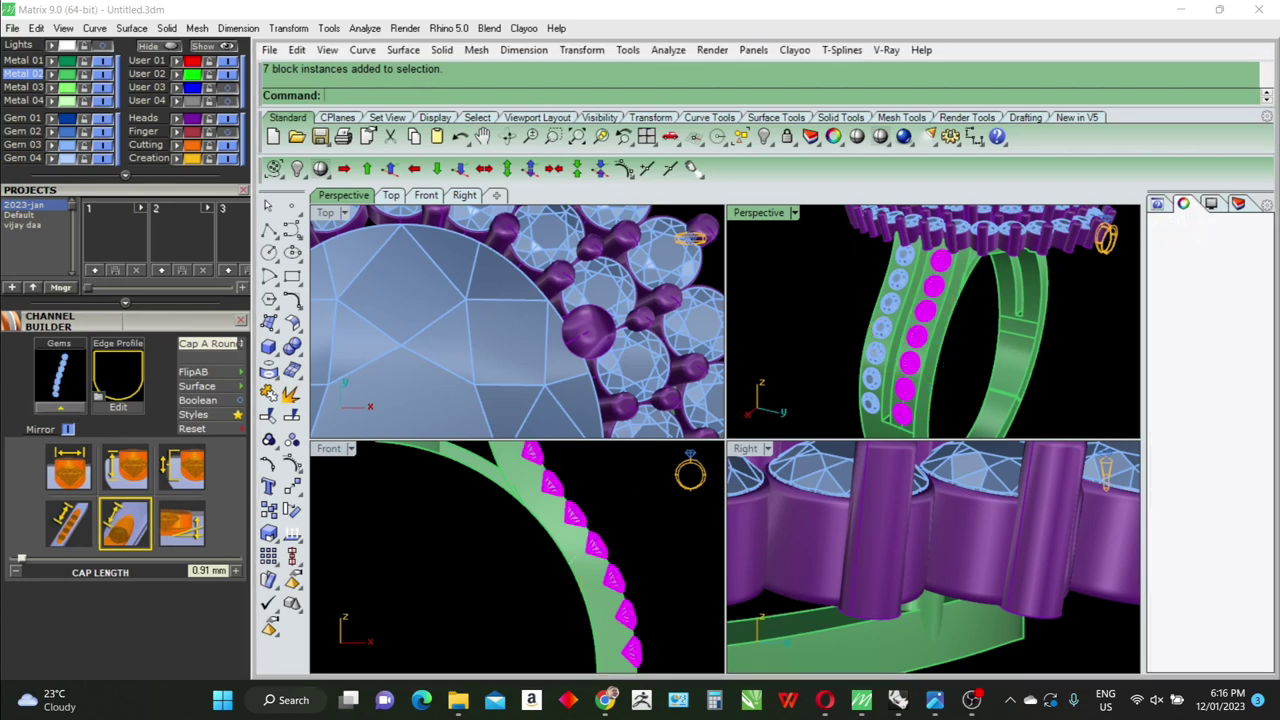
left_click(640, 594)
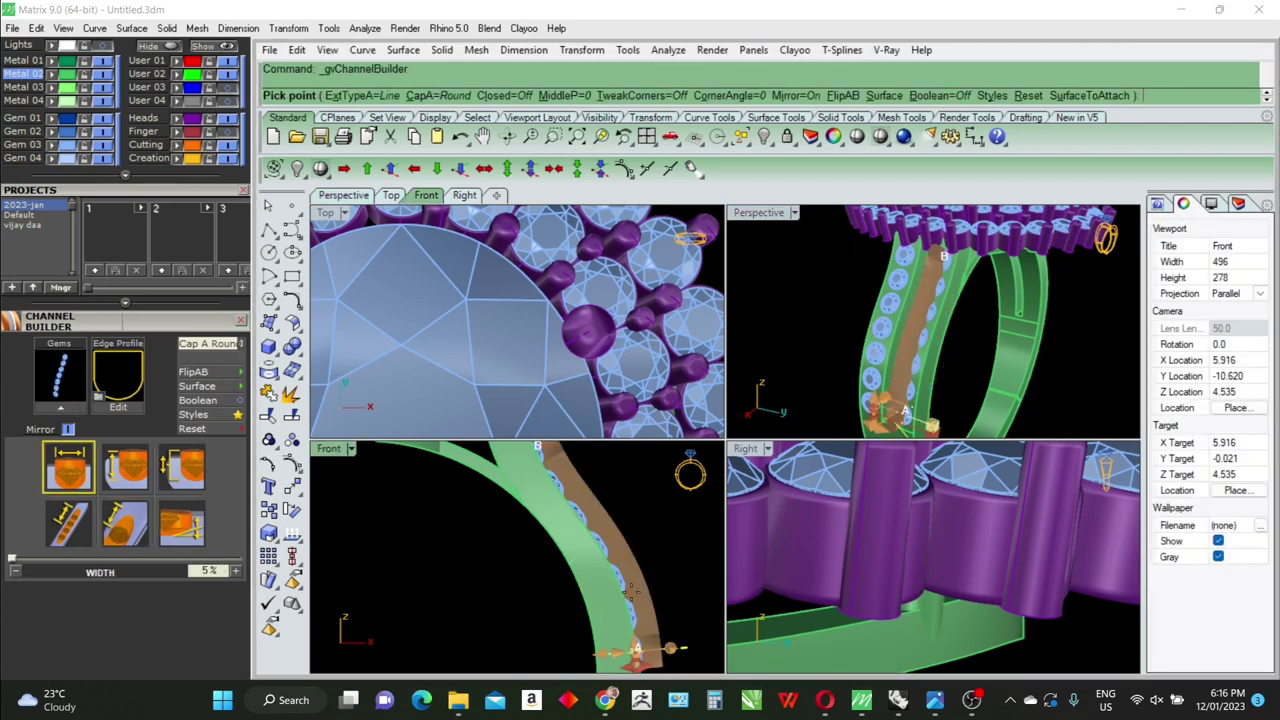
left_click(351, 448)
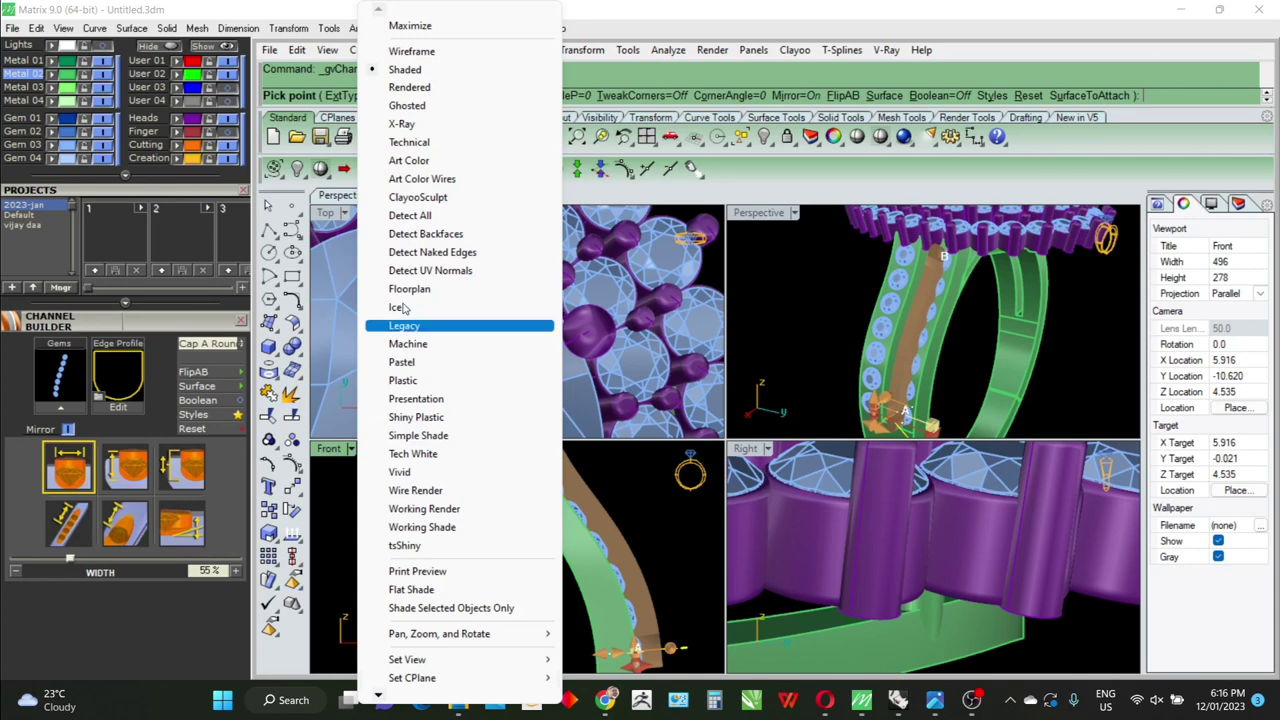
left_click(407, 105)
double_click(327, 452)
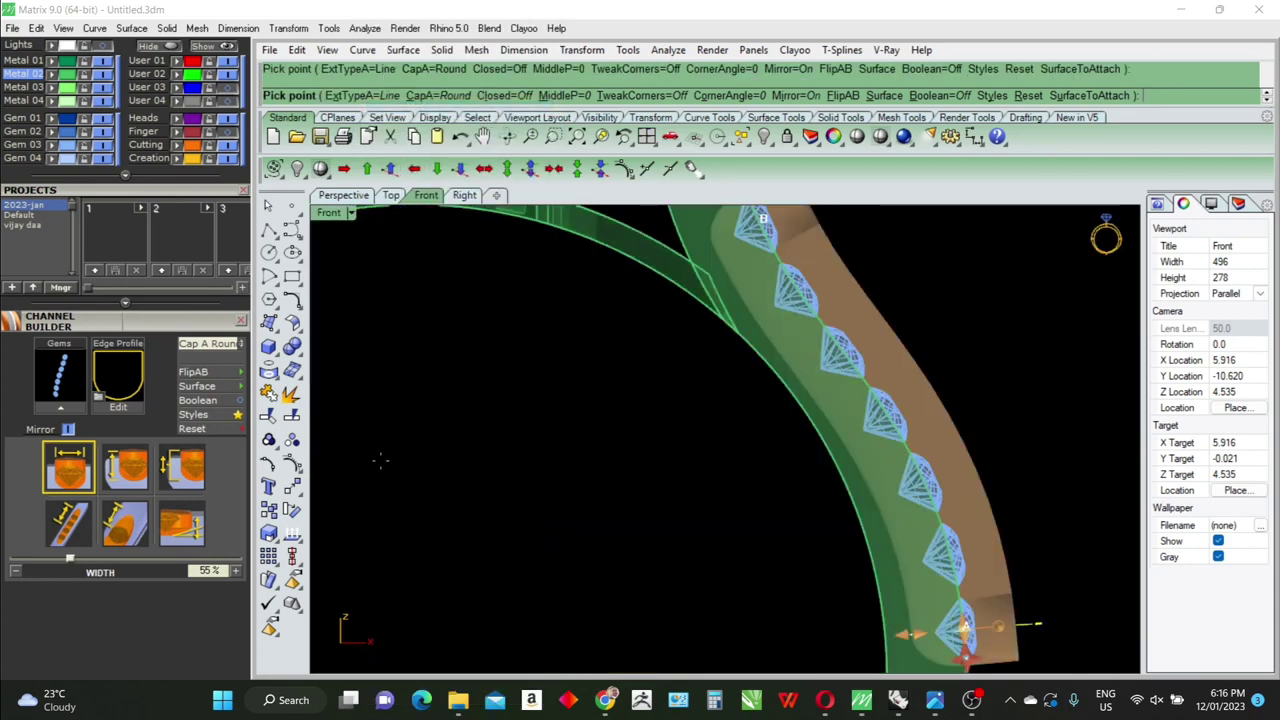
Set the channel height to 75% and finish the channel
scroll(808, 537, "up", 2)
scroll(800, 590, "up", 2)
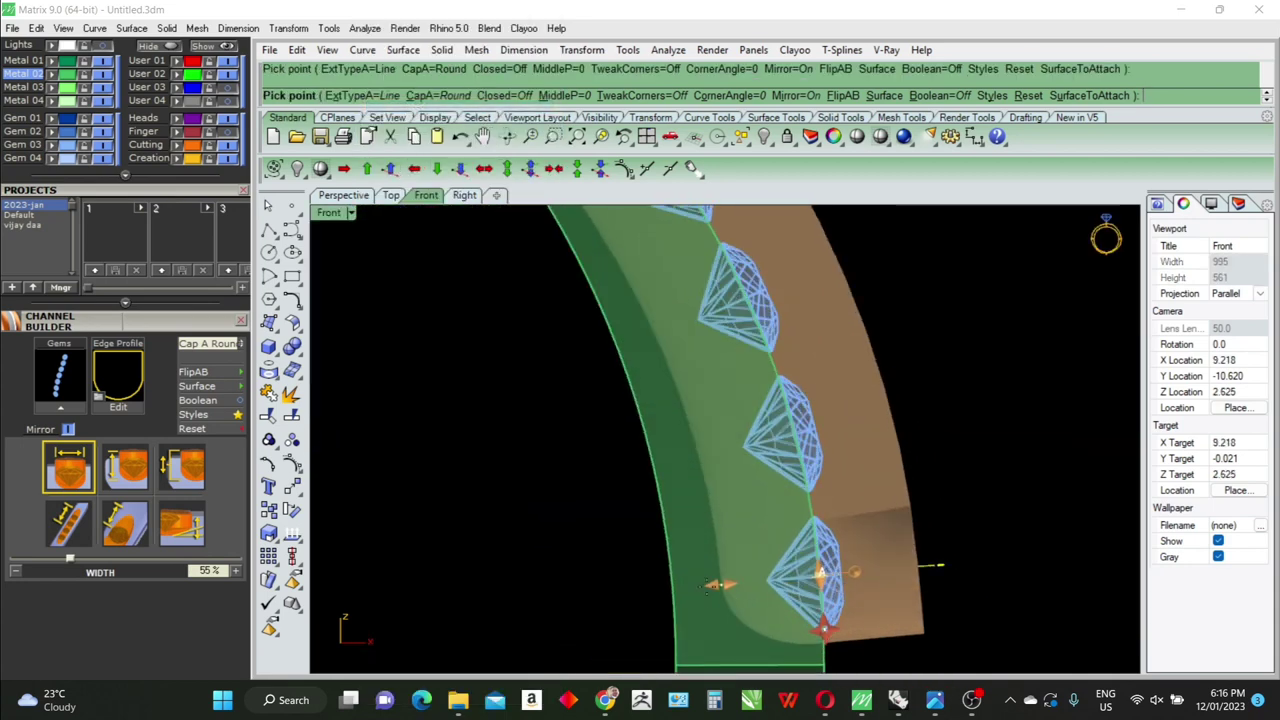
left_click_drag(720, 585, 736, 584)
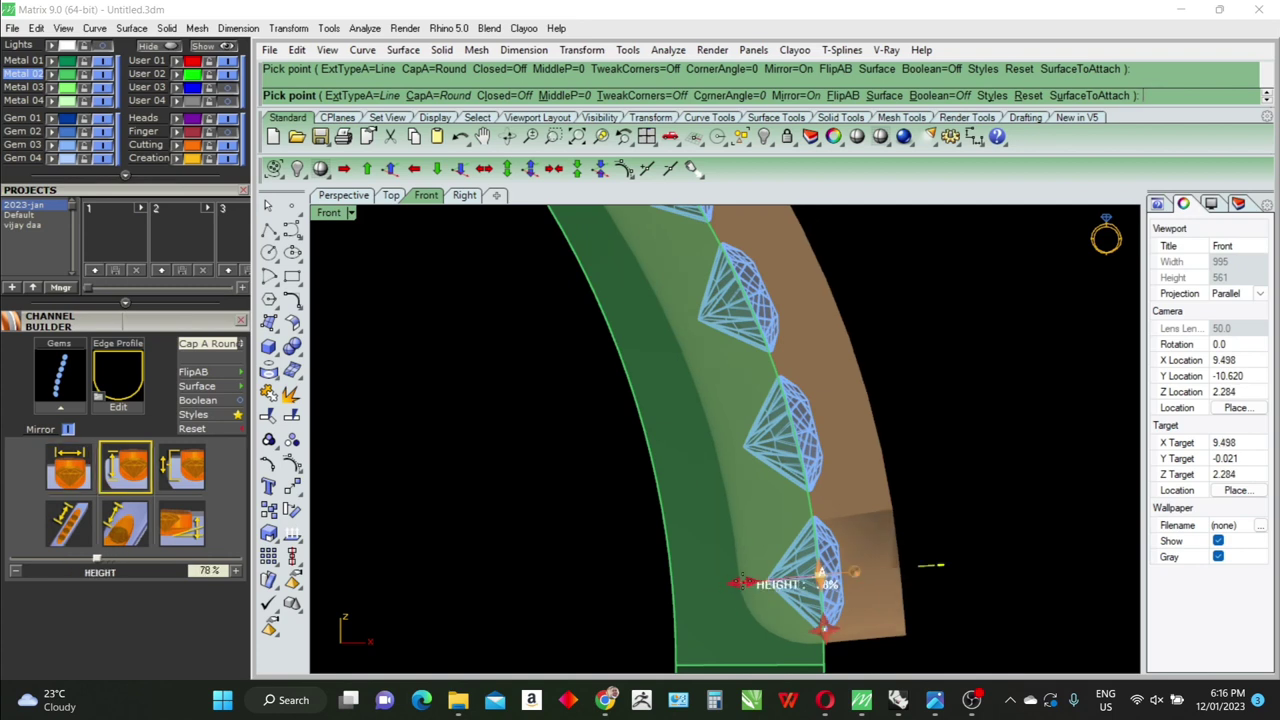
left_click_drag(740, 583, 742, 582)
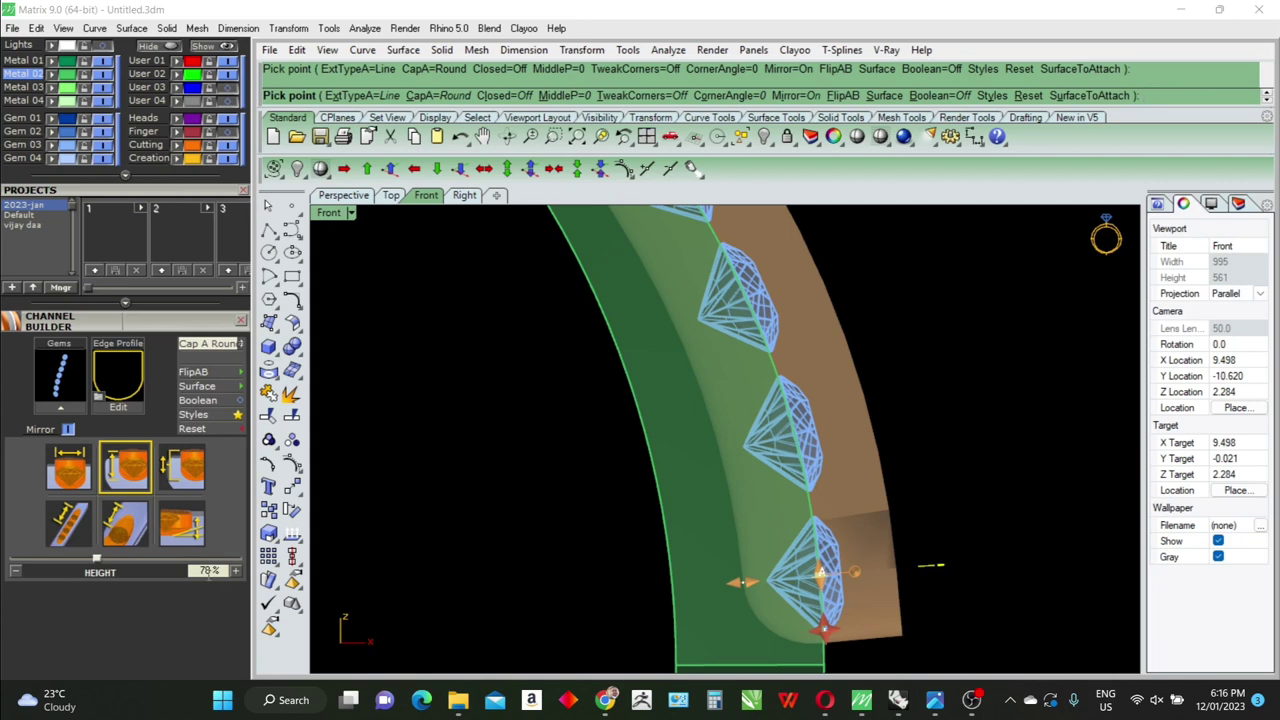
left_click(207, 571)
type("5")
key("Return")
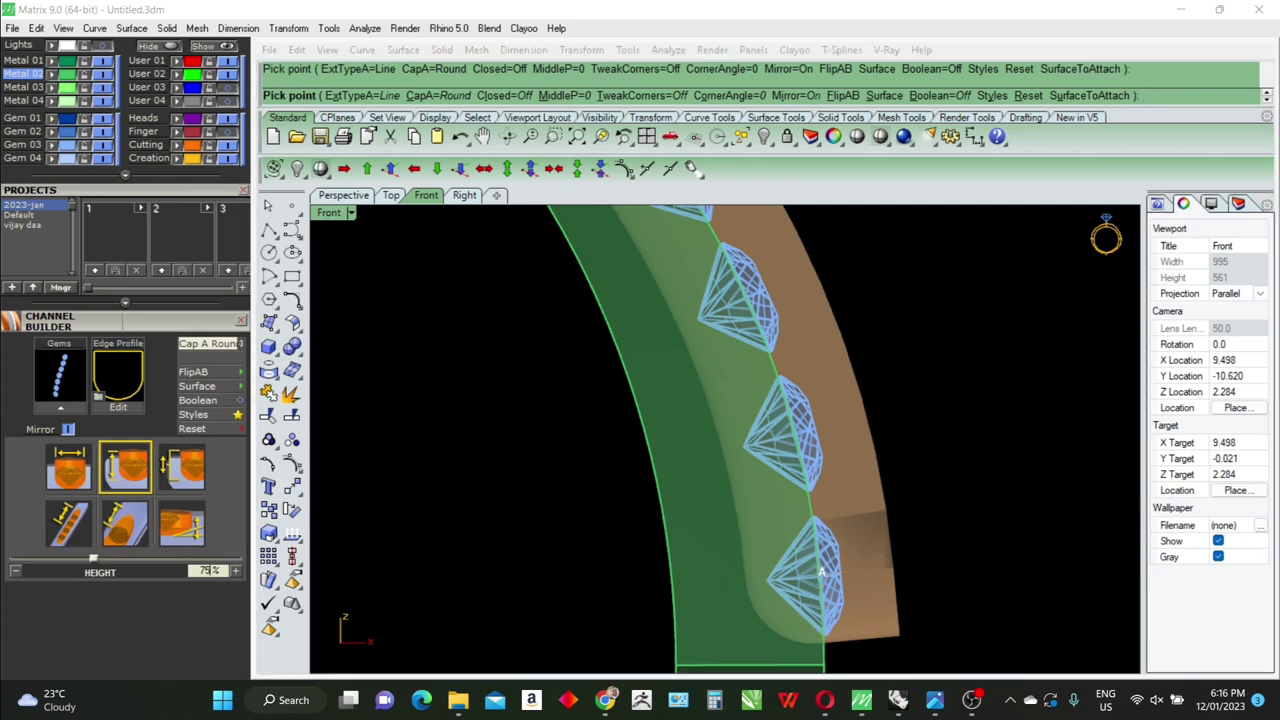
scroll(722, 545, "down", 3)
key("Return")
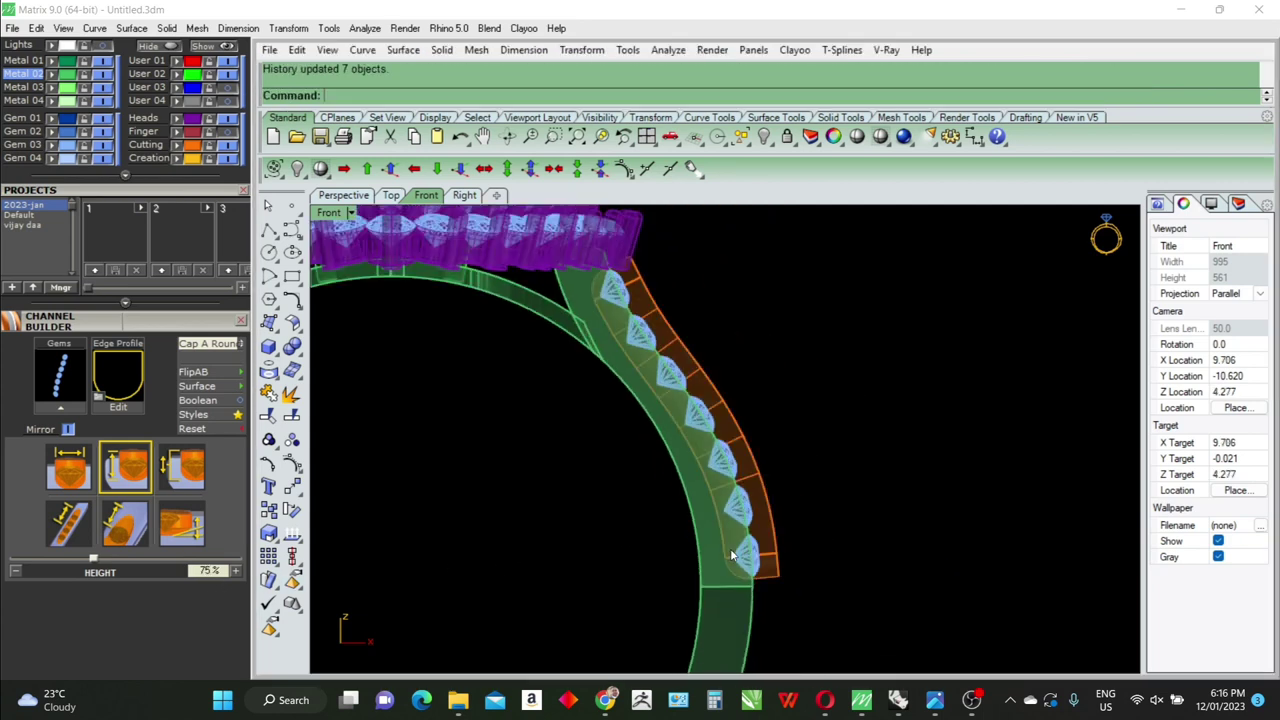
Select the seven gems along the channel and add micro prong cutters to them
left_click(343, 194)
right_click_drag(814, 448, 762, 377)
left_click(762, 377)
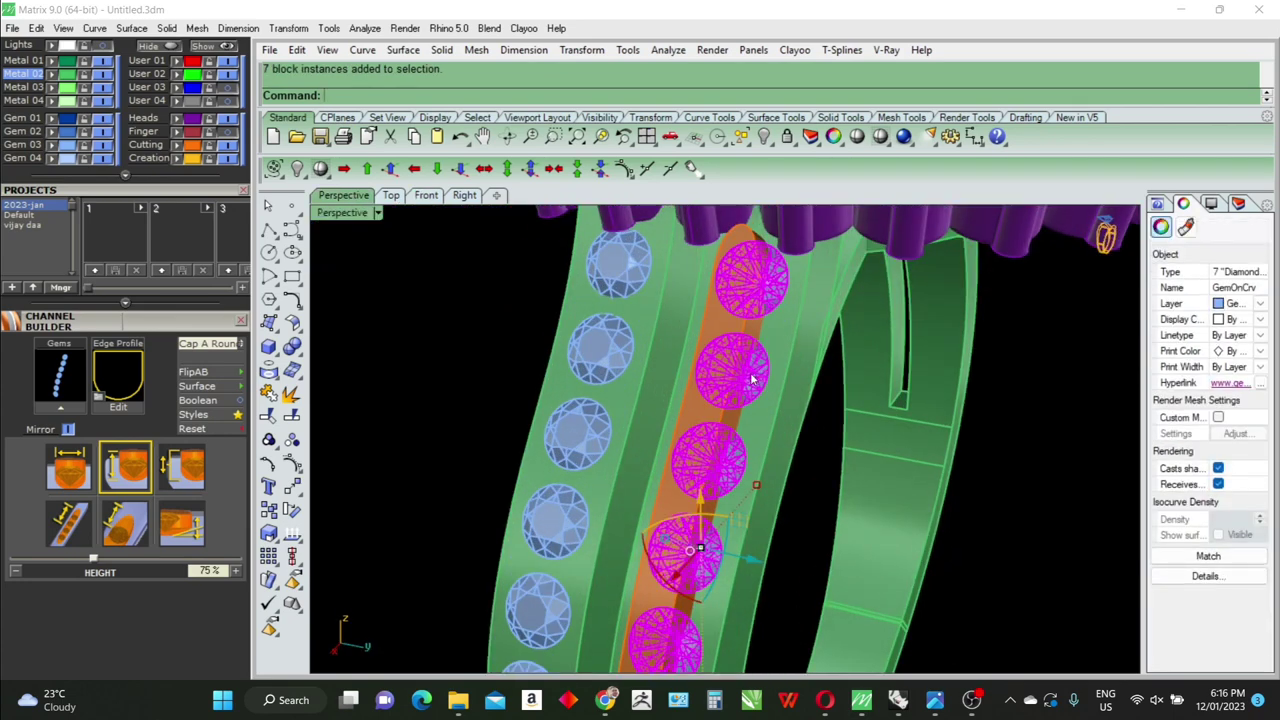
key("F6")
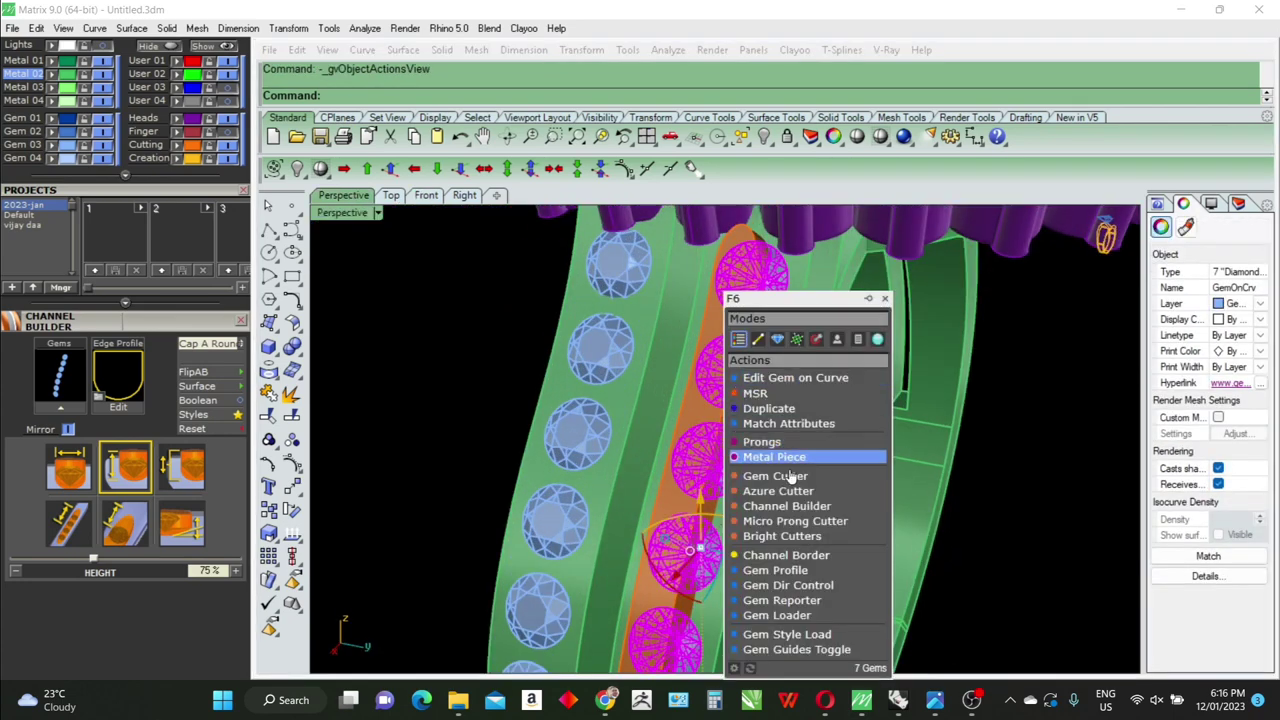
left_click(791, 521)
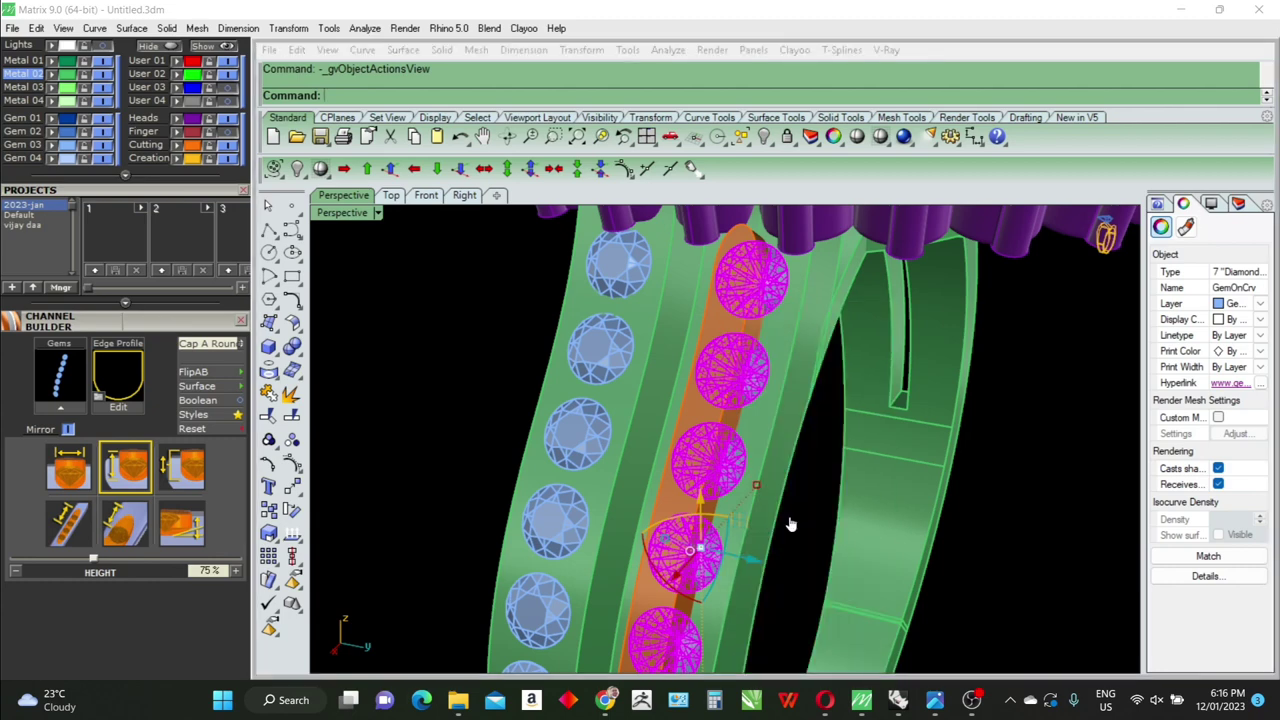
Set the micro prong cutters' width adjustment to 0.15 mm
mouse_move(812, 492)
right_mouse_down()
mouse_move(866, 500)
mouse_move(780, 395)
right_mouse_up()
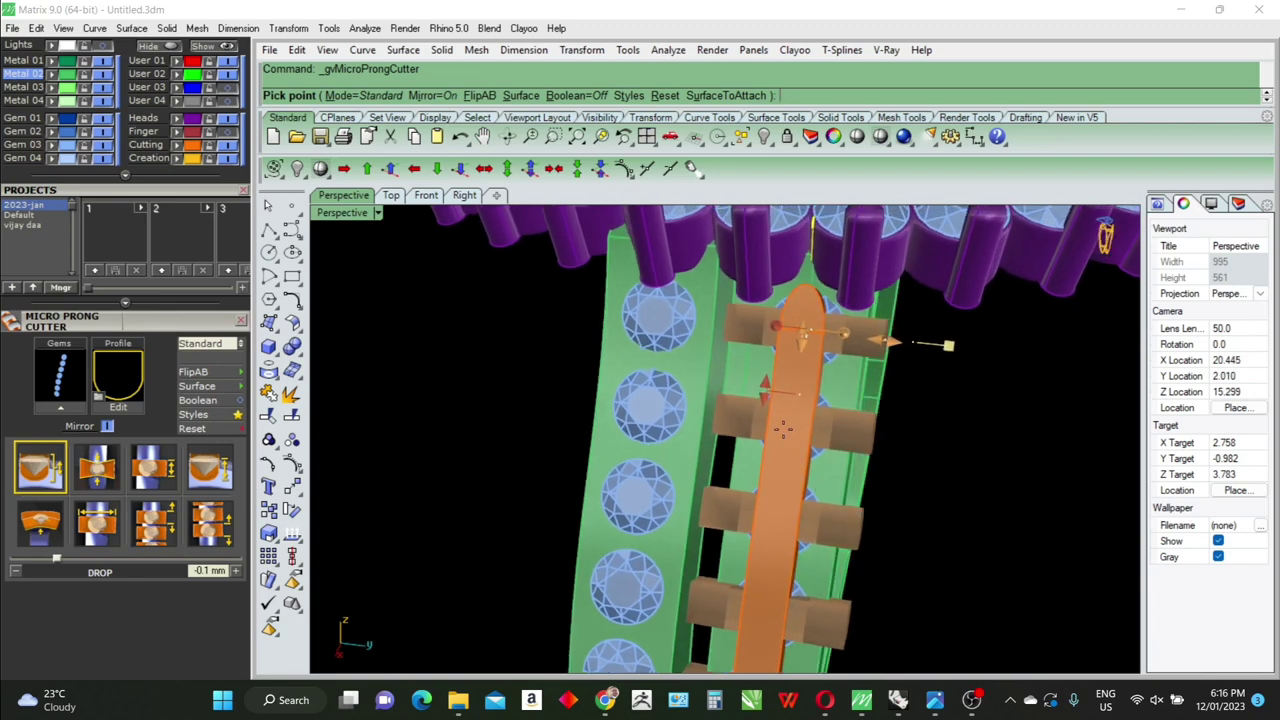
mouse_move(781, 360)
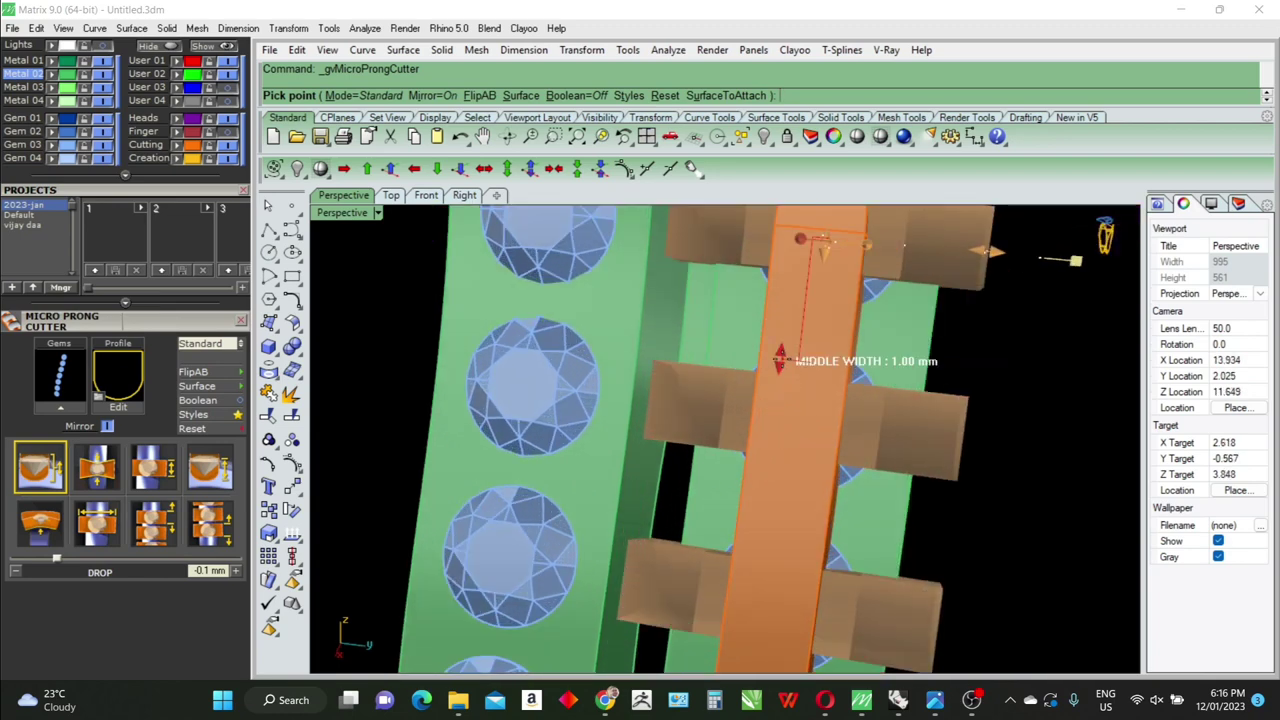
right_click_drag(780, 360, 715, 335)
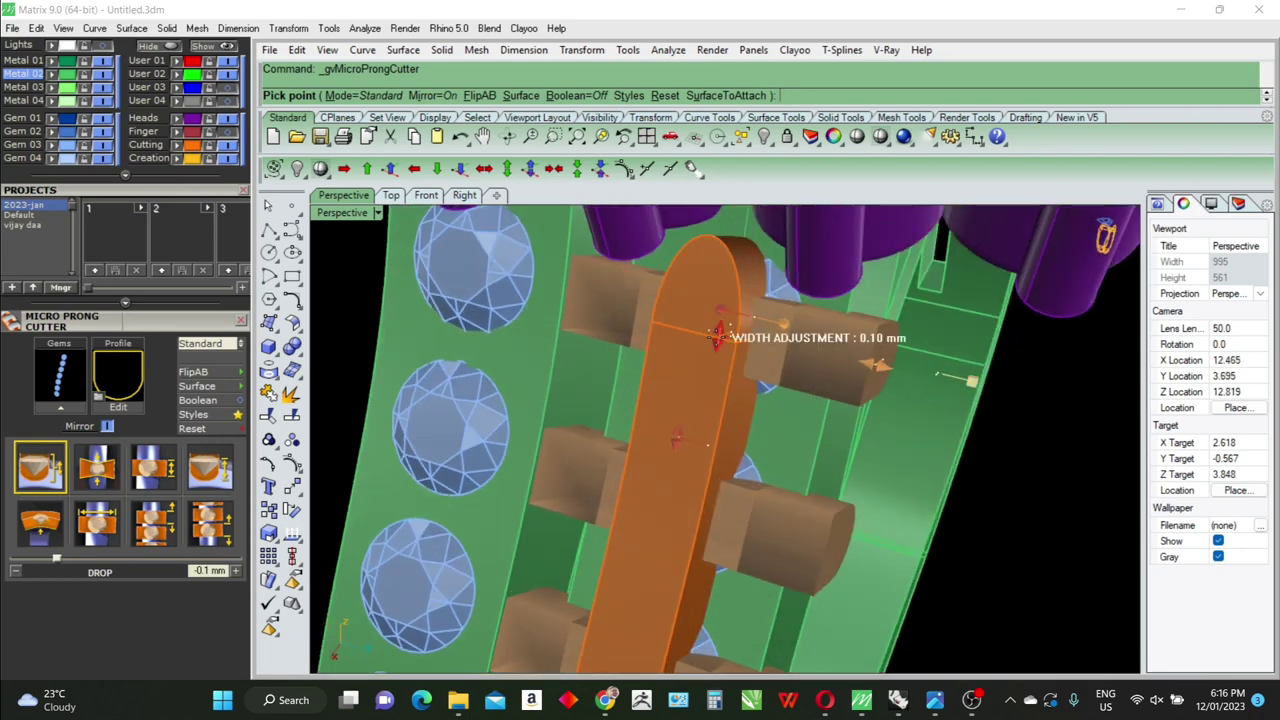
left_click(717, 335)
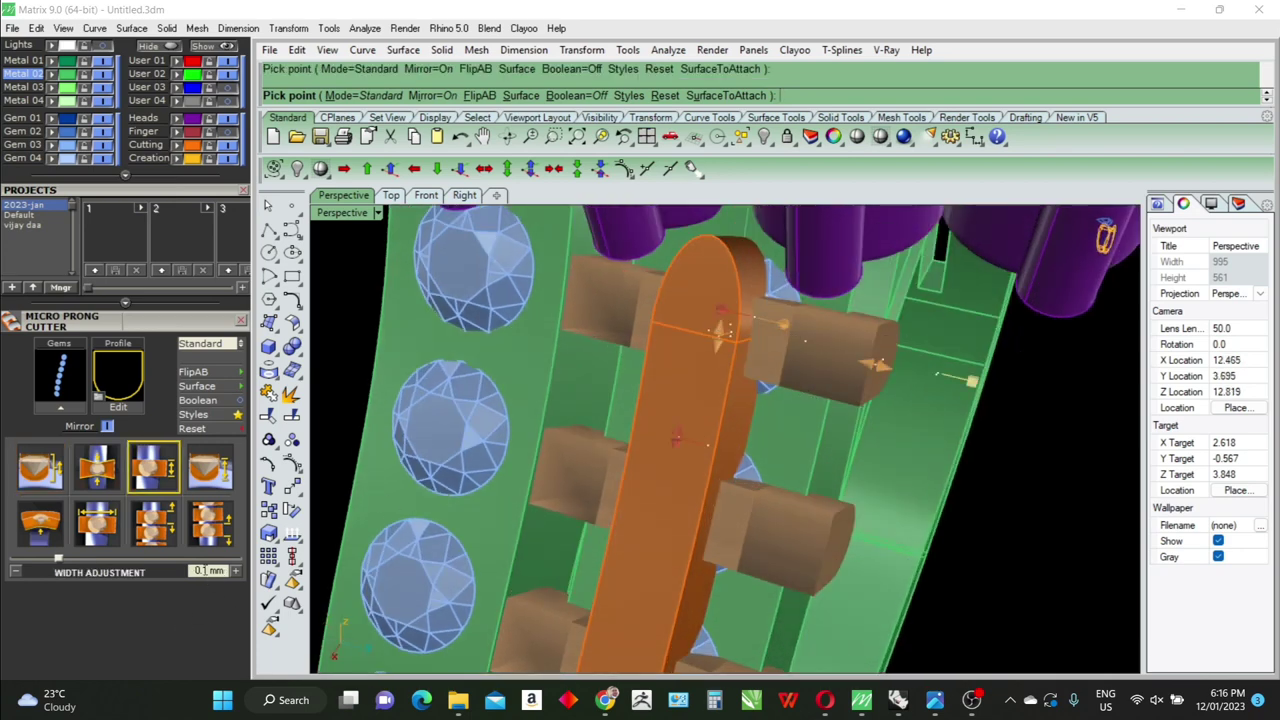
key("BackSpace")
key("BackSpace")
type("5")
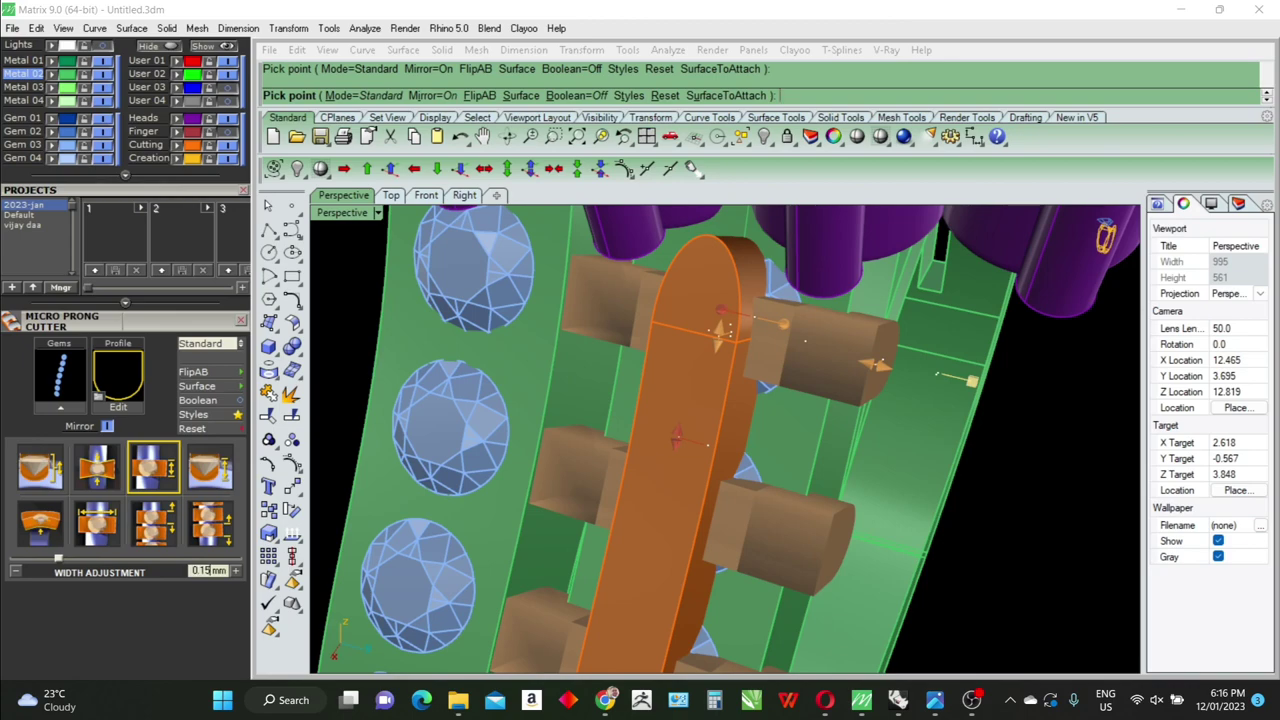
scroll(709, 467, "down", 3)
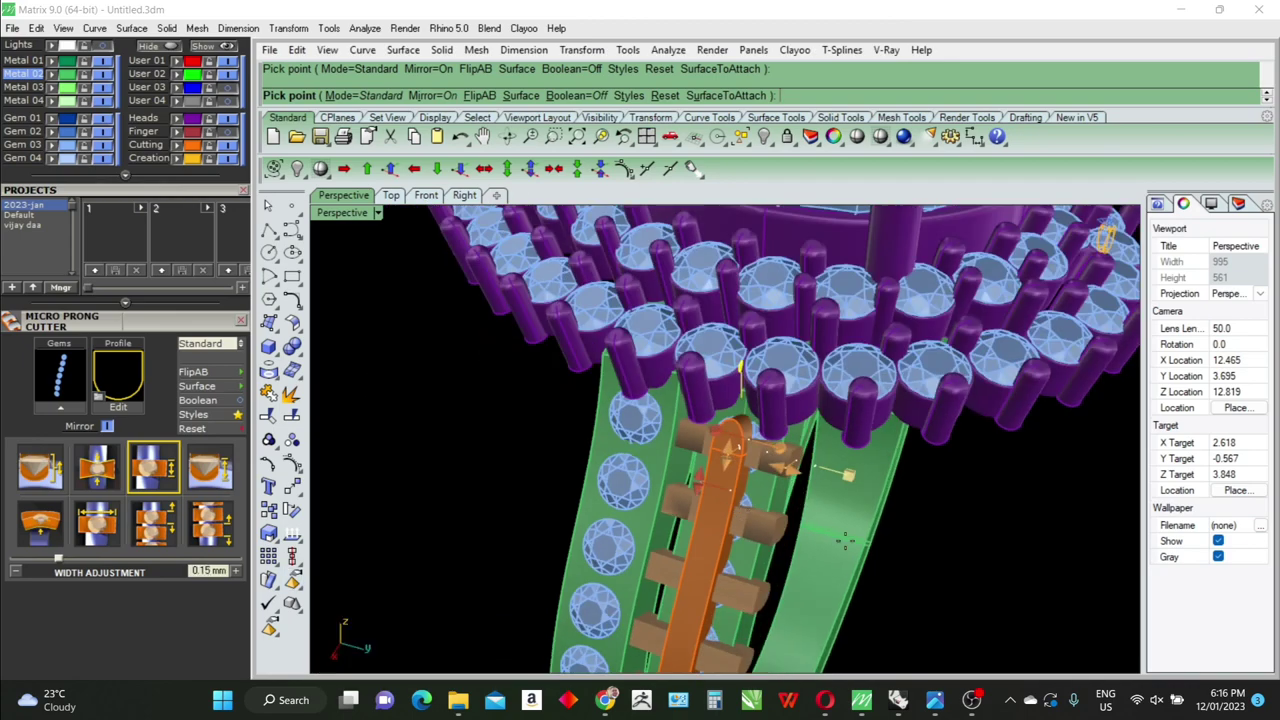
scroll(709, 467, "down", 3)
scroll(709, 467, "down", 2)
Accept the micro prong cutters on the first gem row
right_click(705, 457)
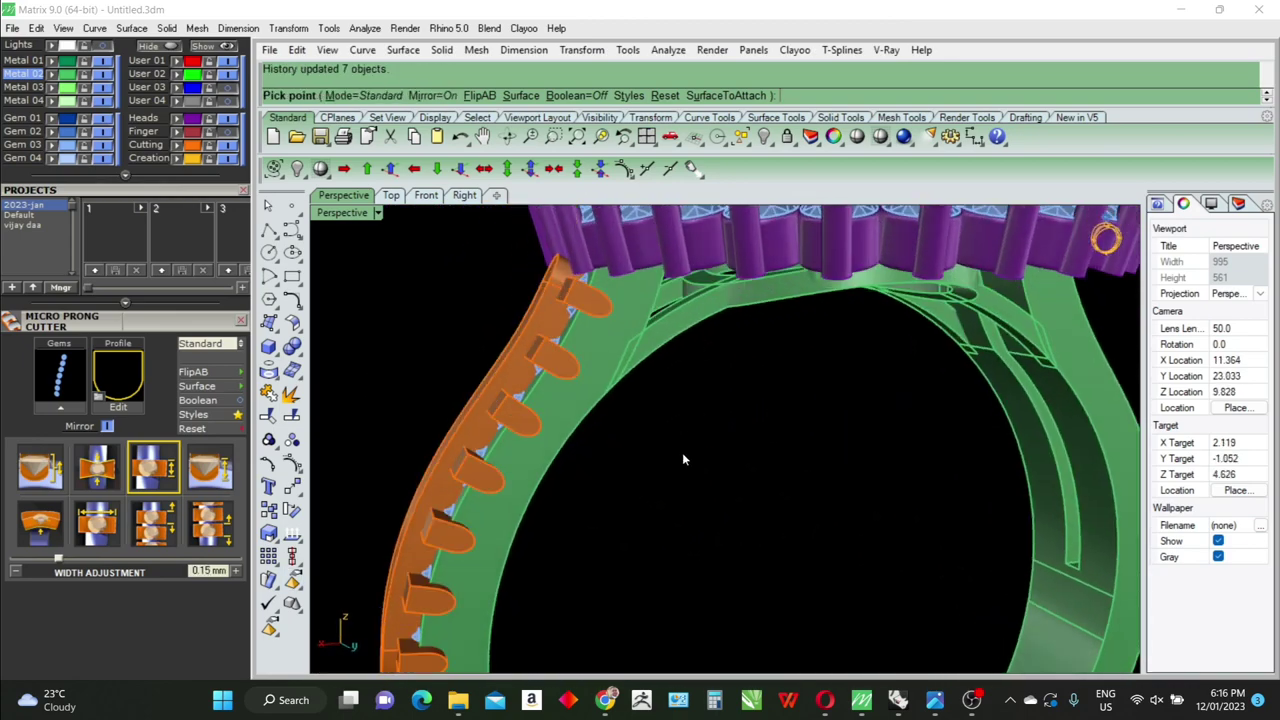
mouse_move(682, 452)
right_mouse_down()
mouse_move(703, 449)
mouse_move(684, 429)
right_mouse_up()
scroll(734, 434, "up", 3)
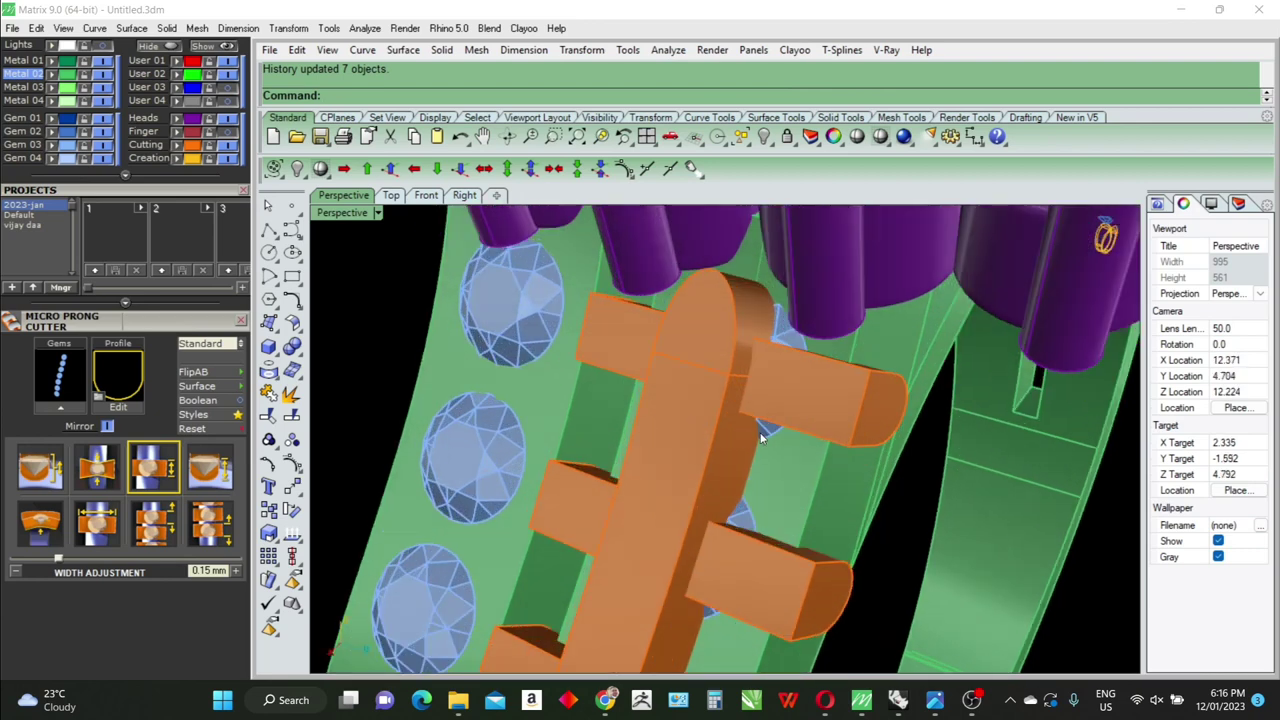
Start micro prong cutters on the second seven-gem row in Middle mode with the addon profile
left_click(762, 434)
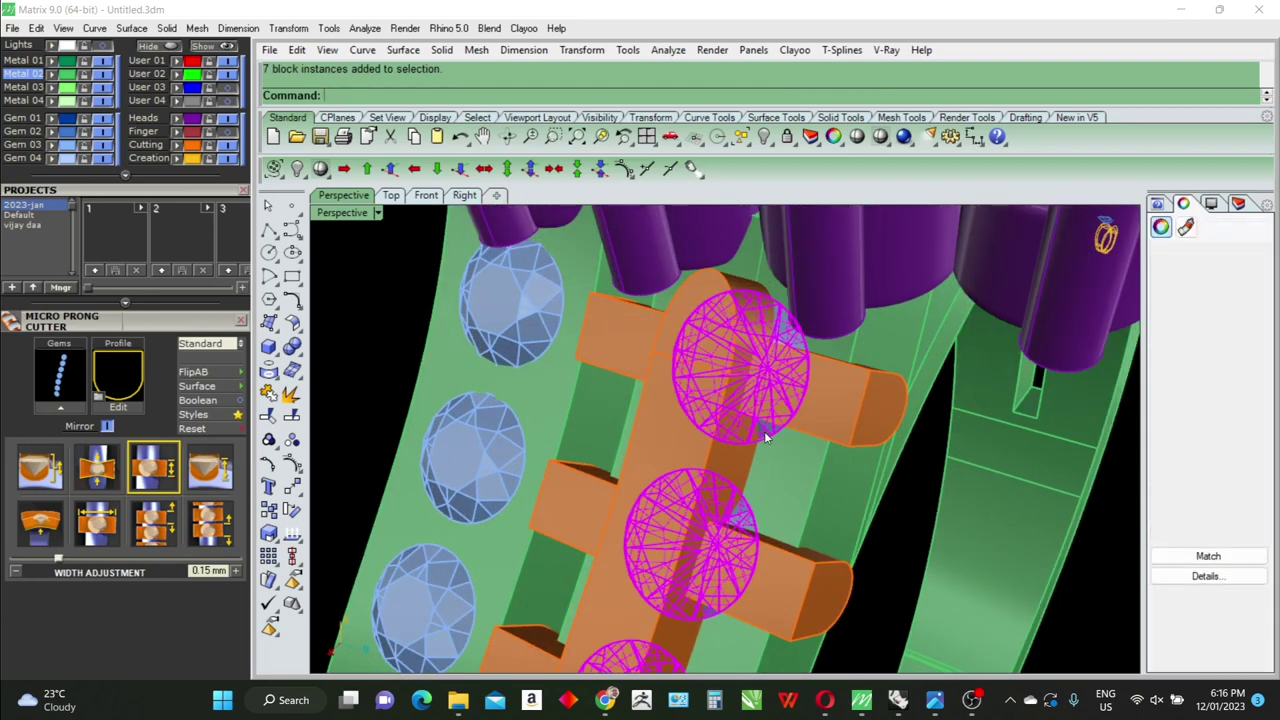
left_click(58, 408)
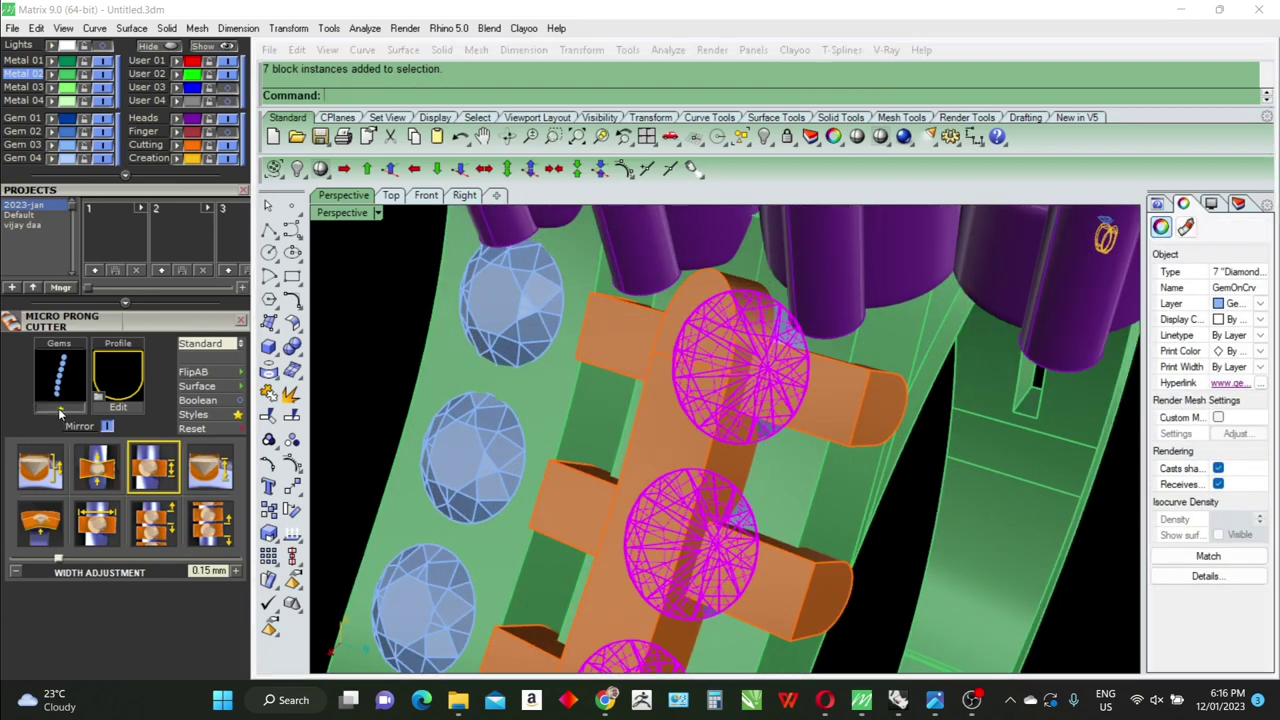
left_click(239, 346)
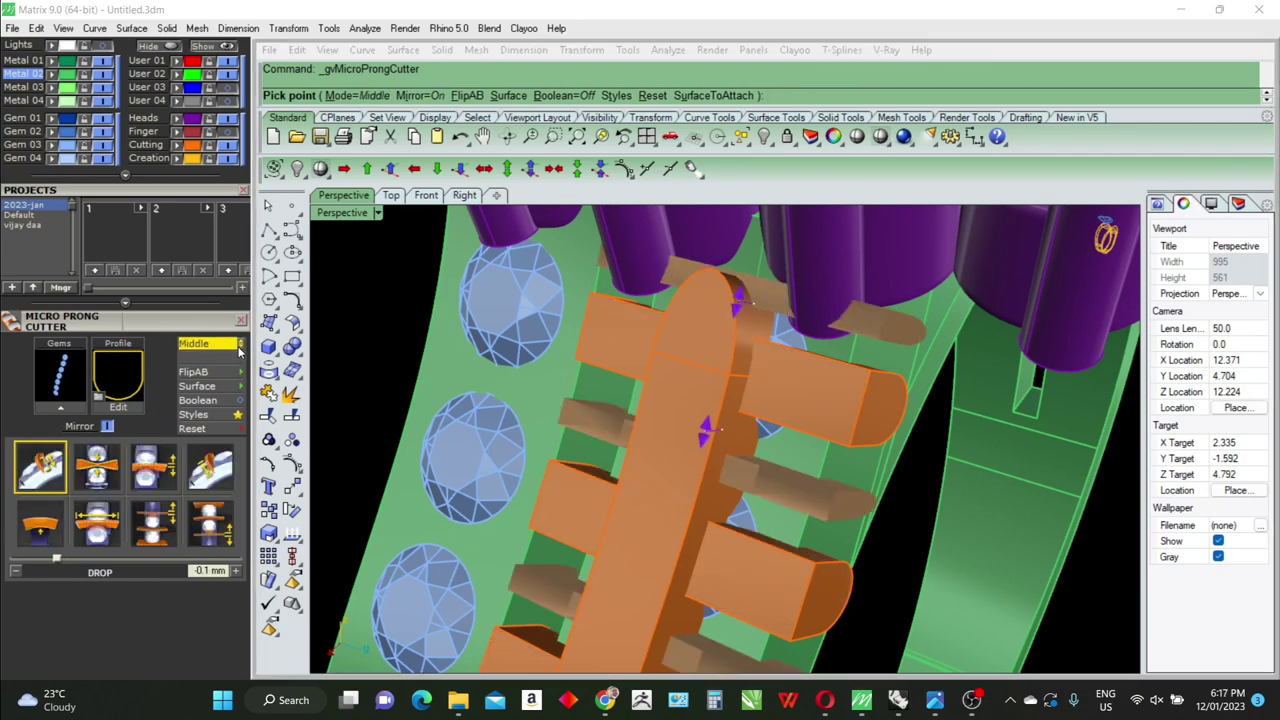
left_click(103, 400)
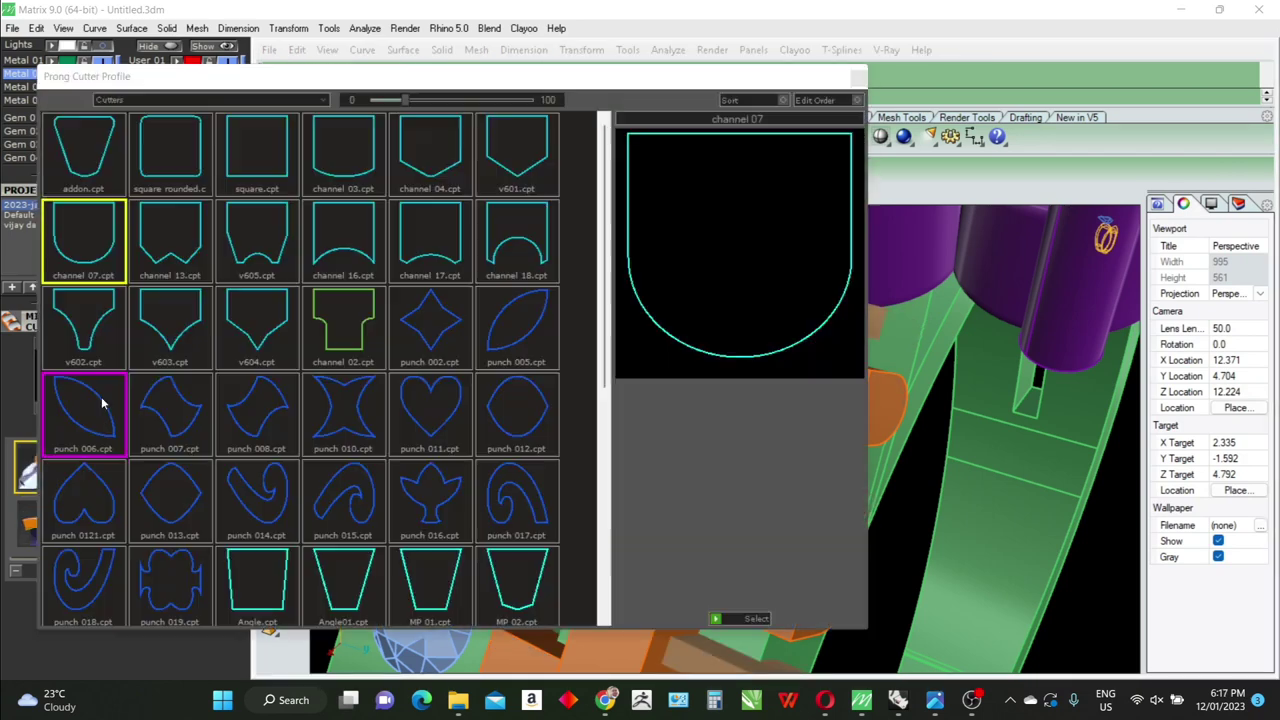
left_click(94, 143)
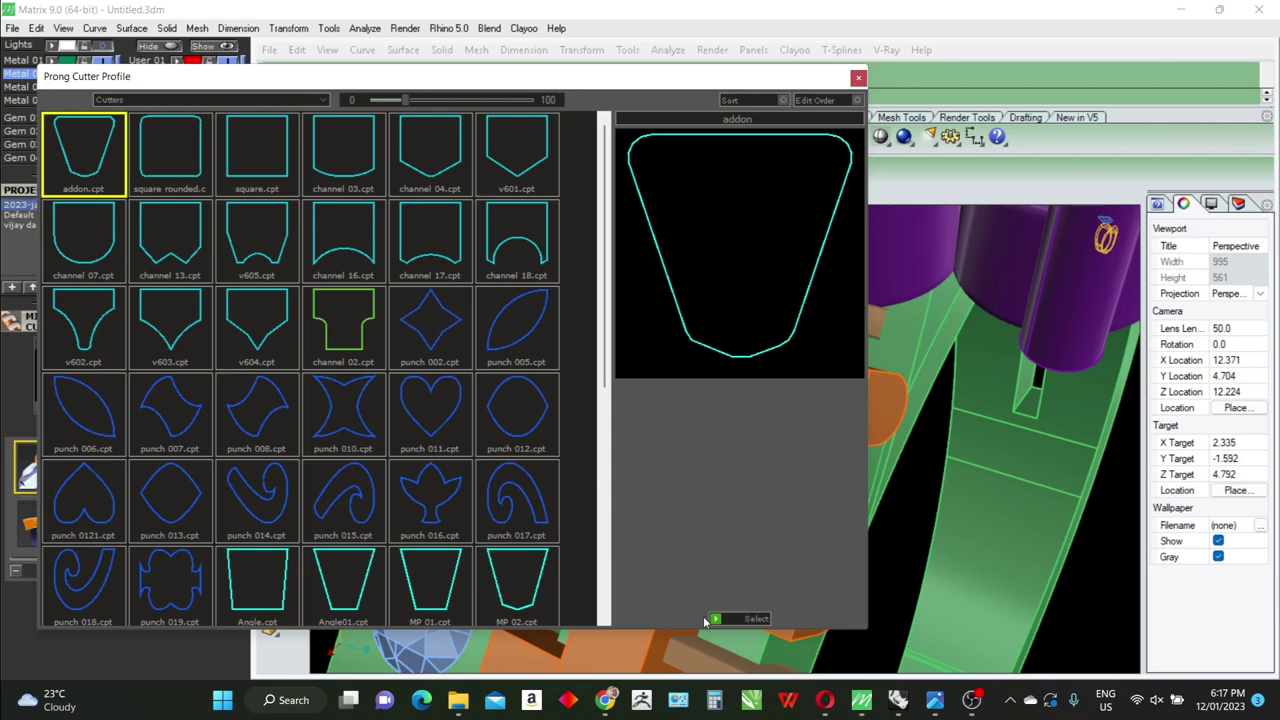
left_click(714, 620)
Widen the second row's prong cutters to a 0.15 mm width adjustment
right_click_drag(727, 593, 721, 580)
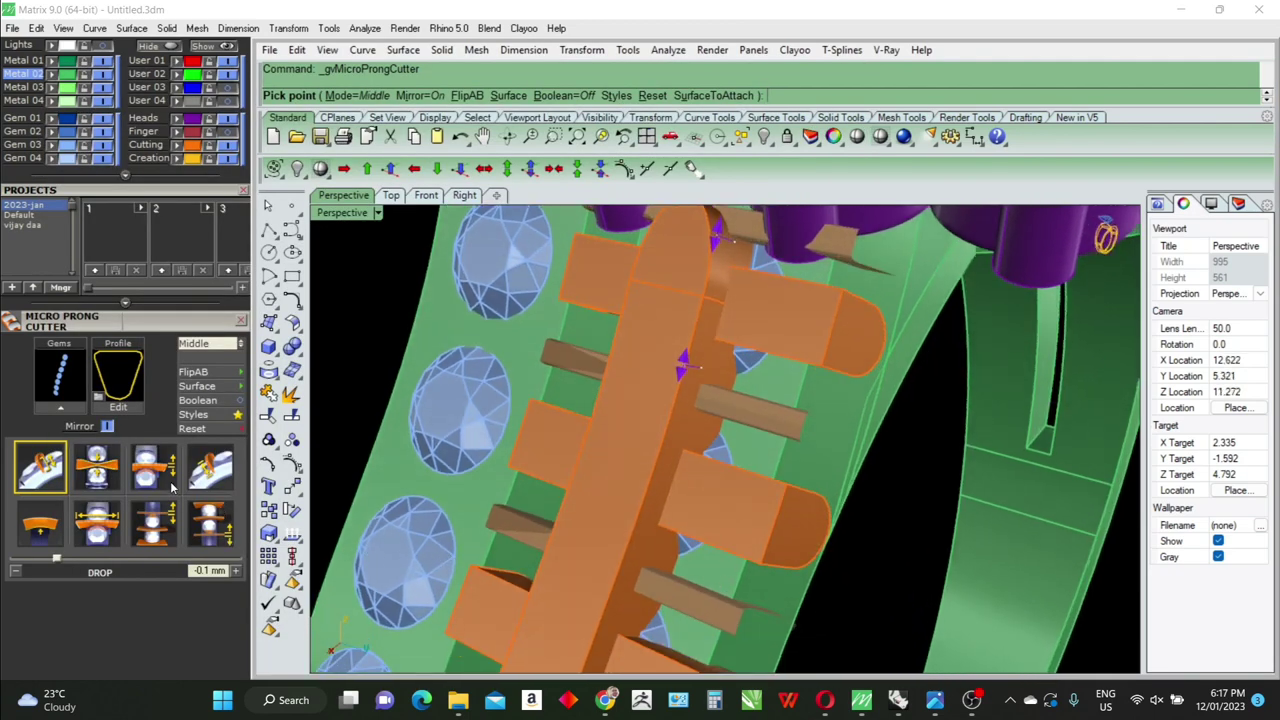
scroll(703, 476, "down", 5)
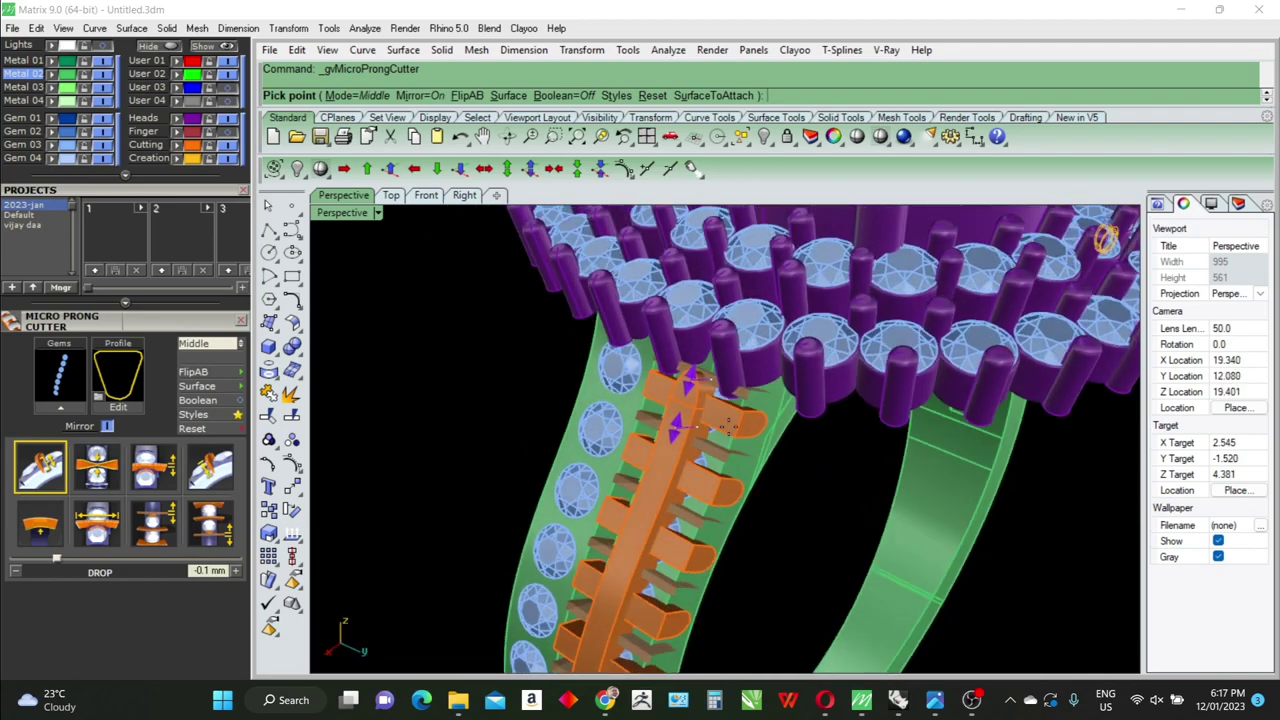
scroll(705, 480, "up", 5)
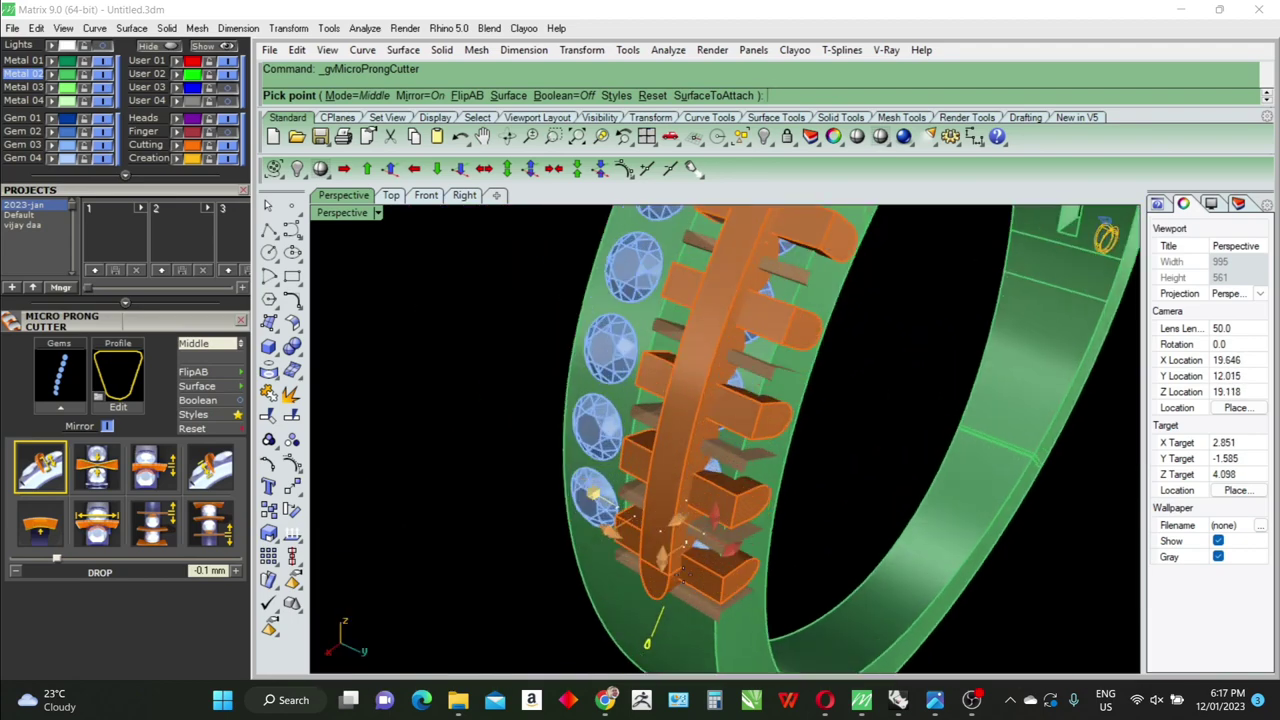
right_click_drag(707, 487, 716, 484)
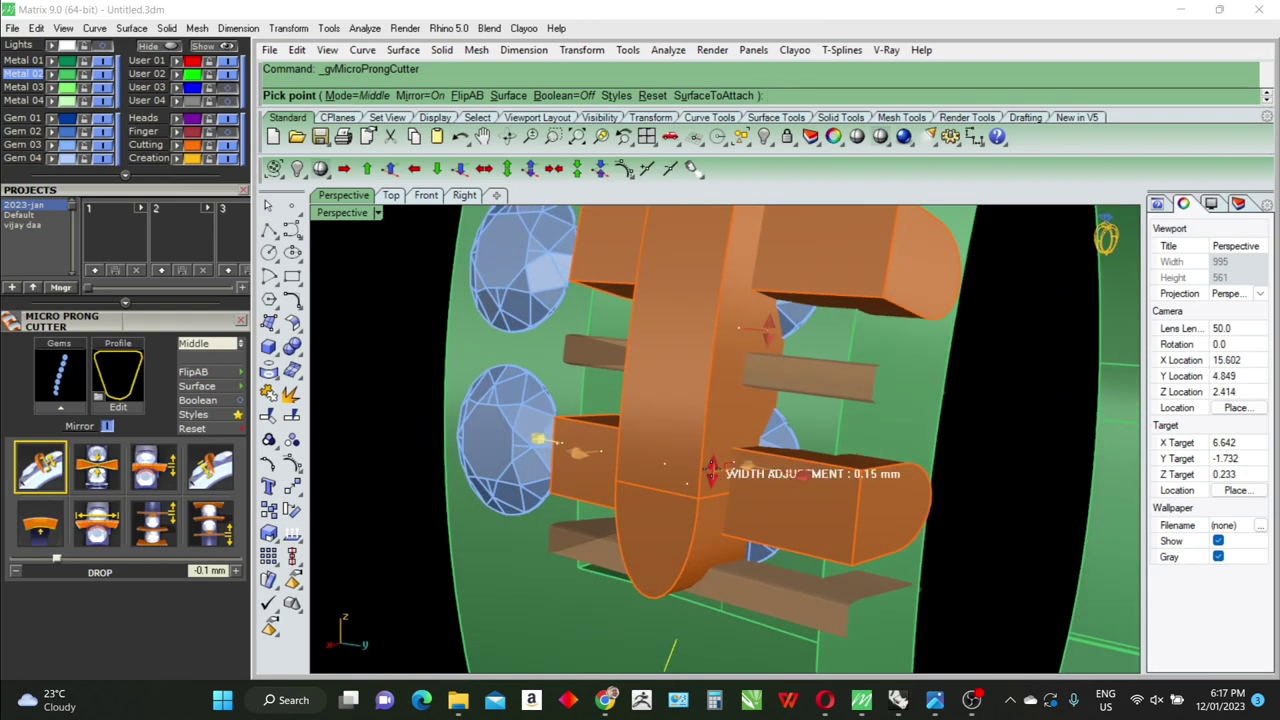
left_click(710, 473)
left_click(204, 570)
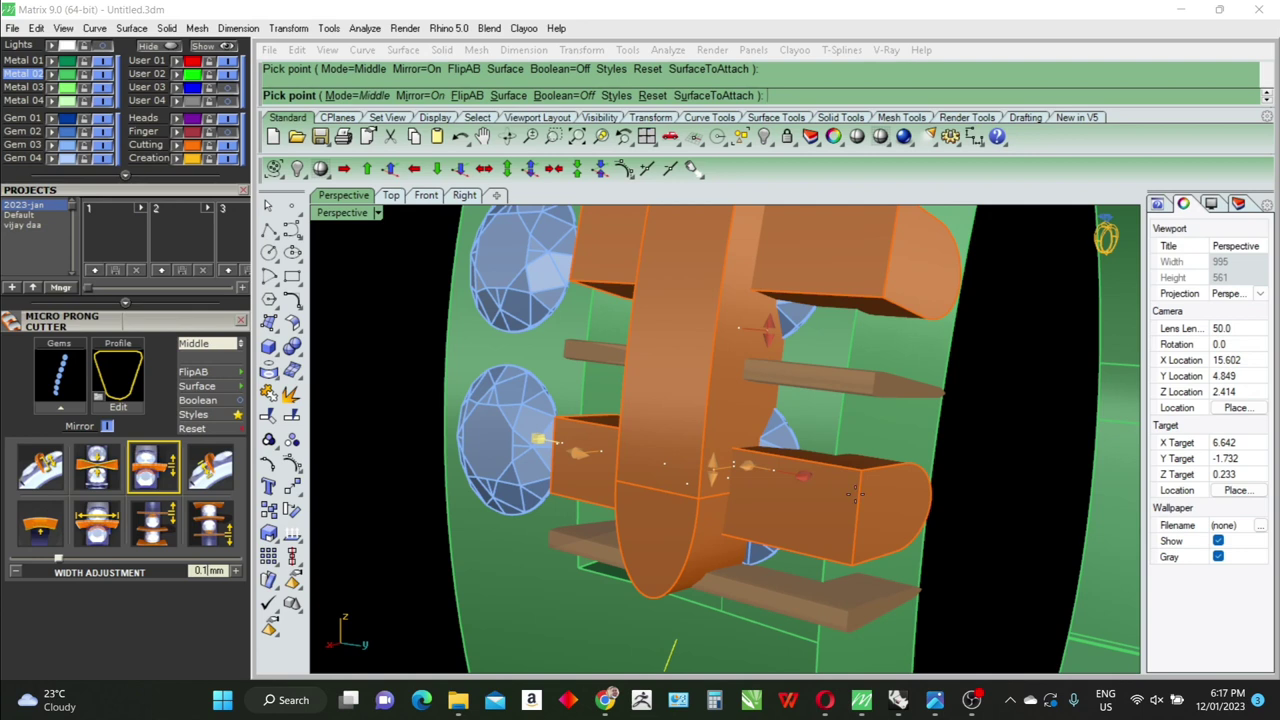
scroll(818, 455, "down", 2)
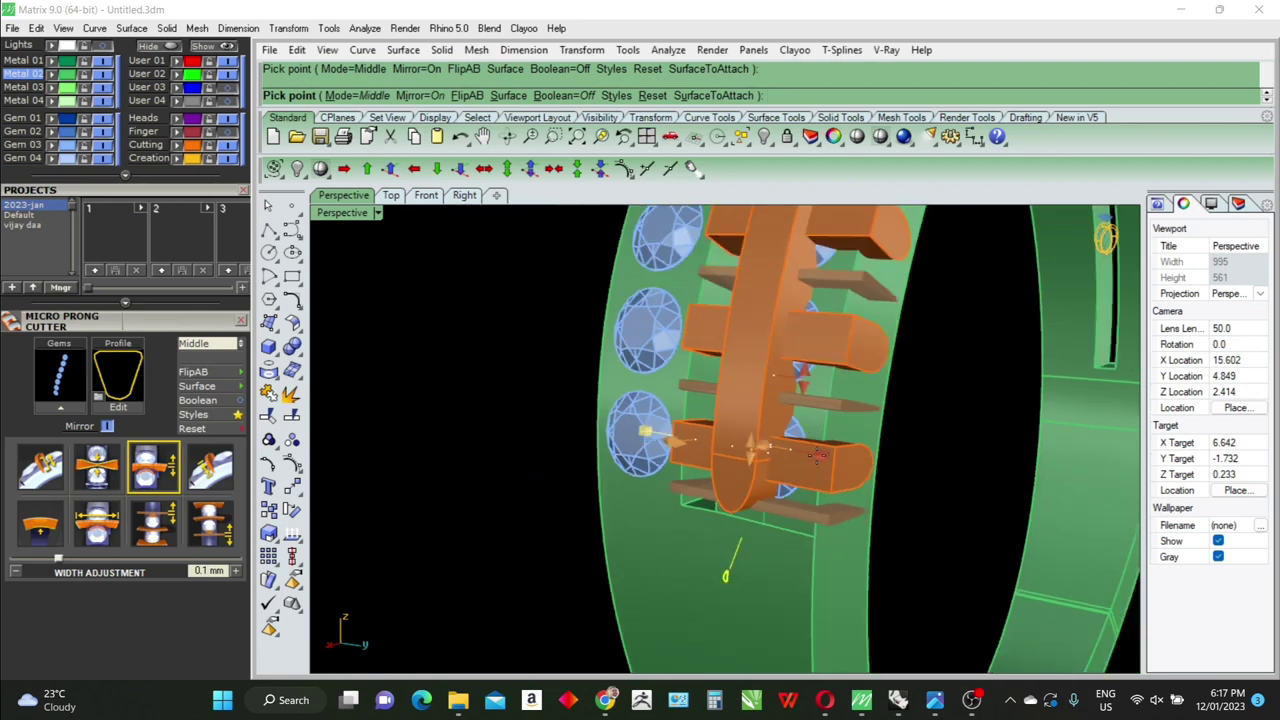
left_click(207, 570)
type("2")
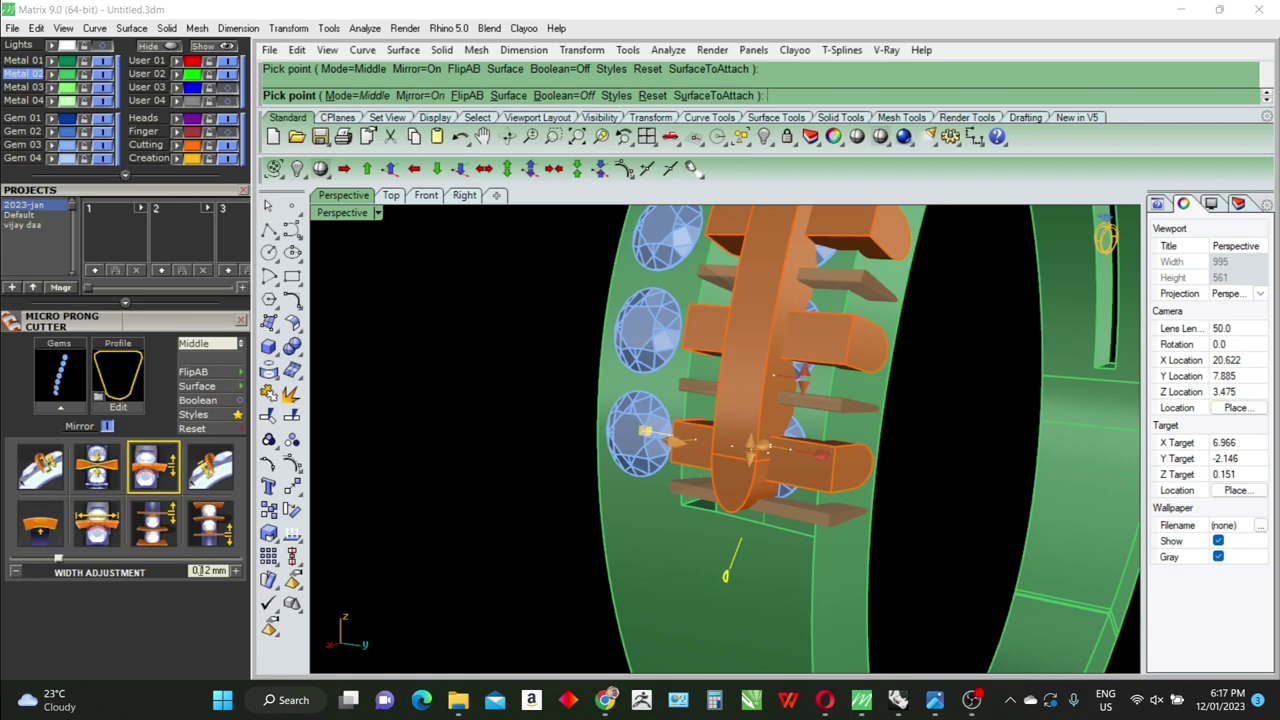
left_click(208, 572)
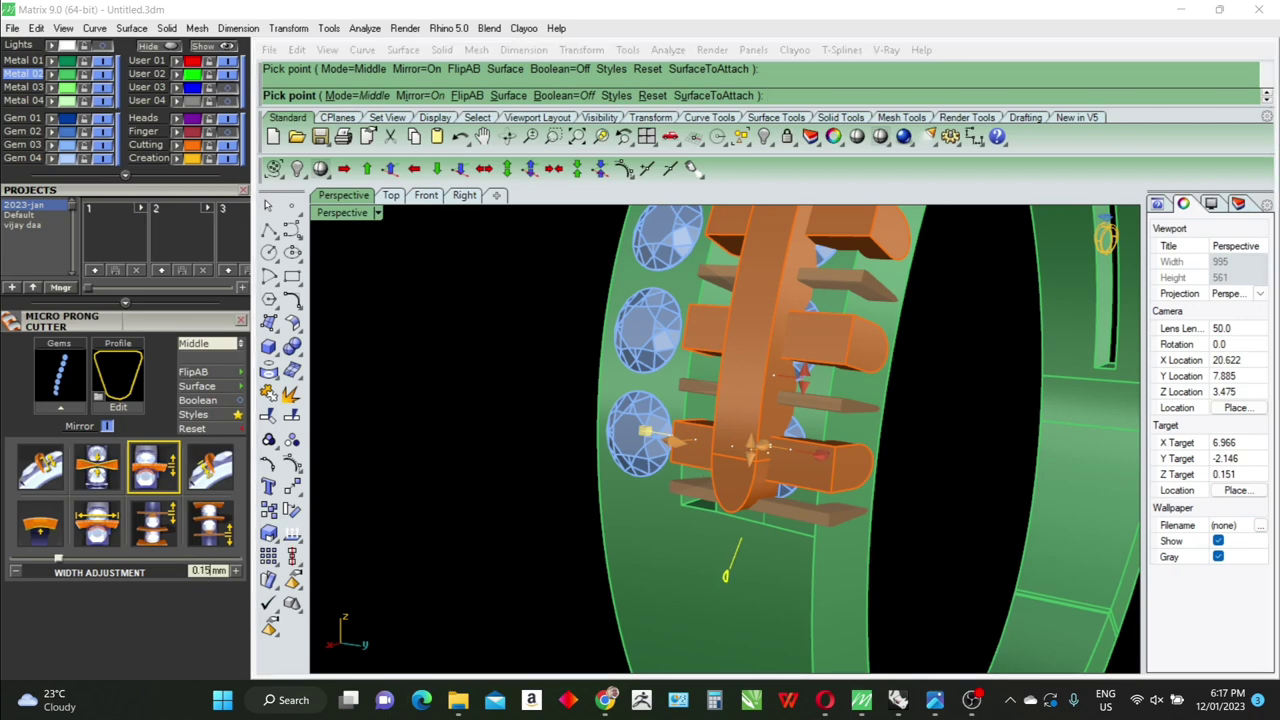
Finish the micro prong cutter command for the second row
right_click_drag(770, 455, 908, 490)
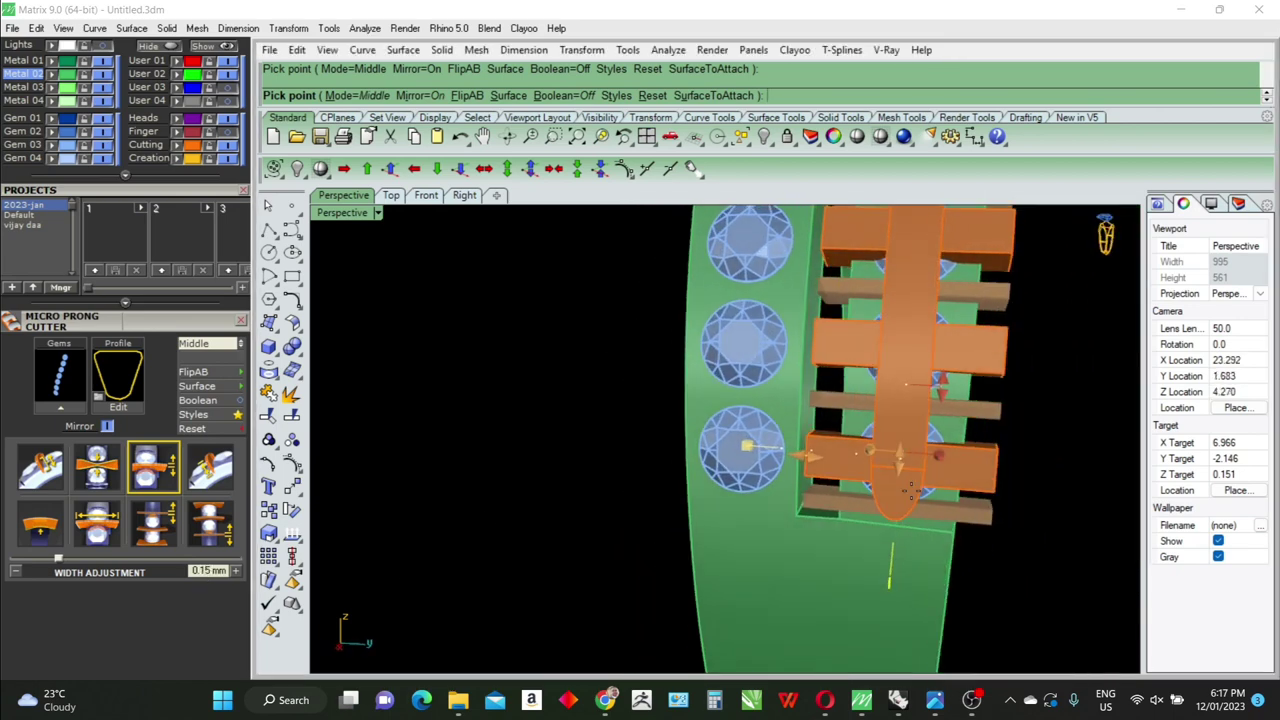
key("Return")
scroll(870, 560, "down", 3)
scroll(852, 595, "down", 3)
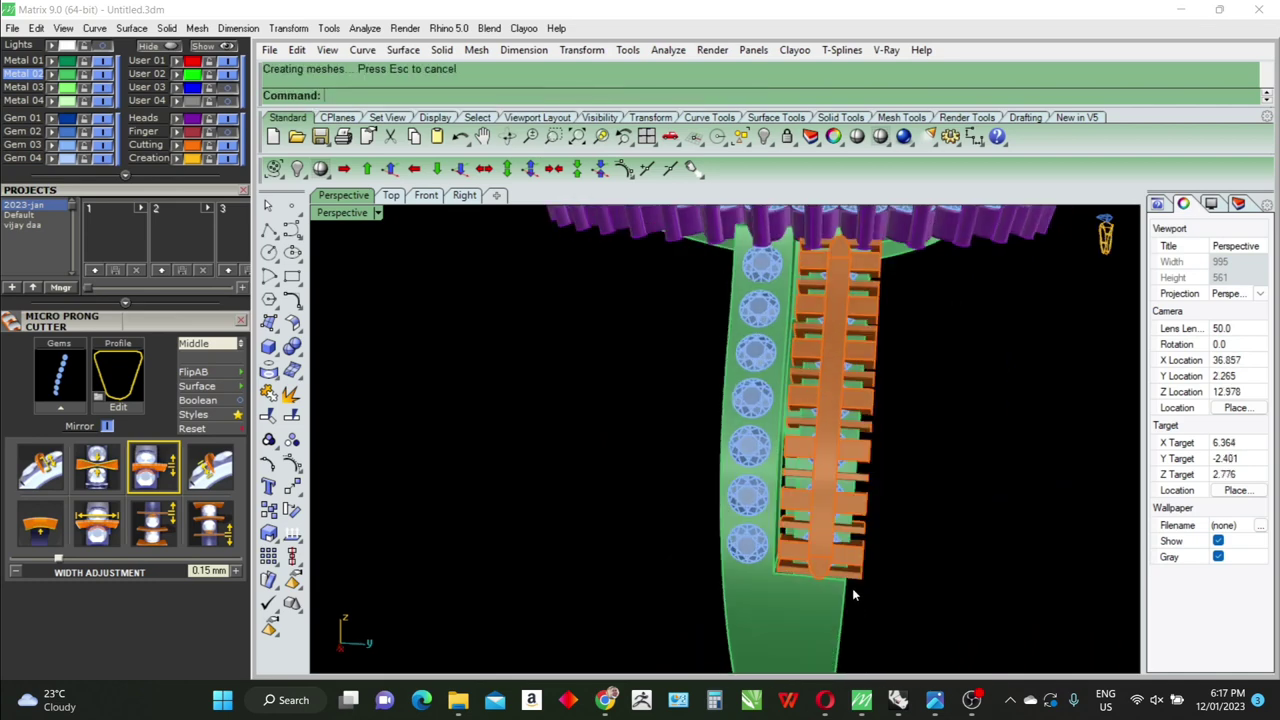
scroll(852, 592, "up", 2)
Mirror all the prong cutters about the origin to the other side of the shank
left_click(860, 537, "shift")
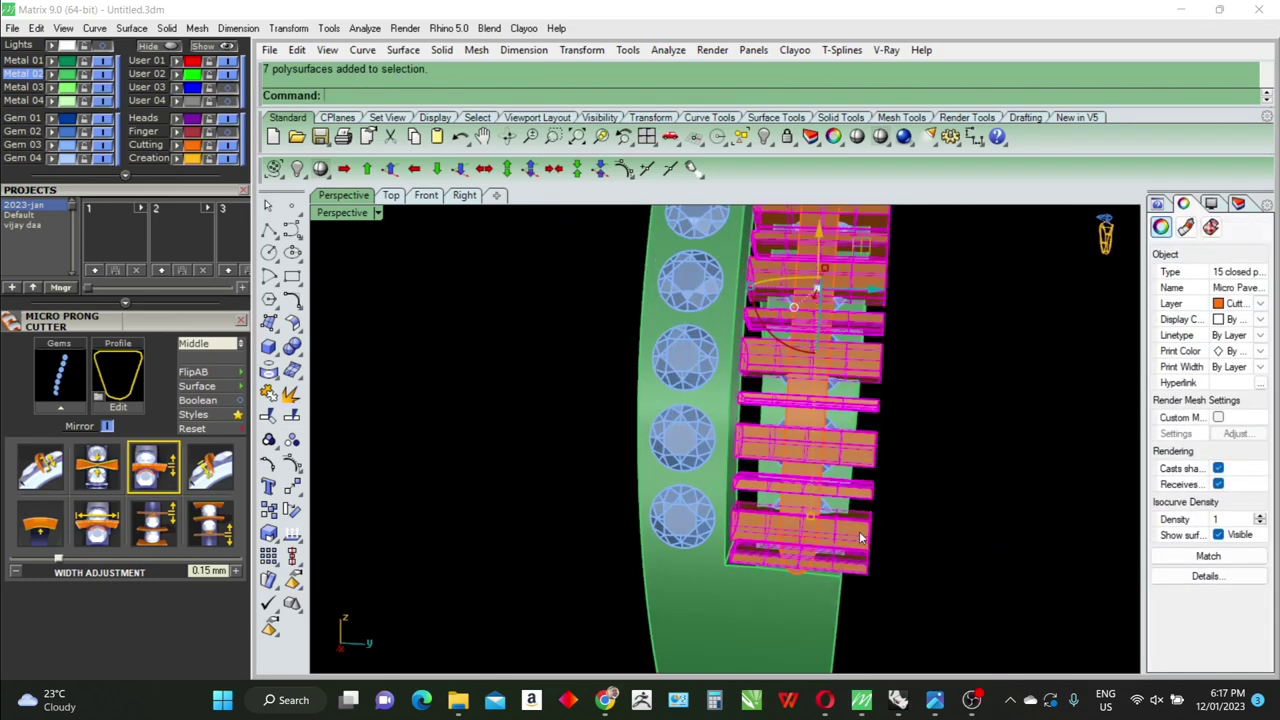
scroll(821, 548, "down", 3)
scroll(821, 548, "down", 2)
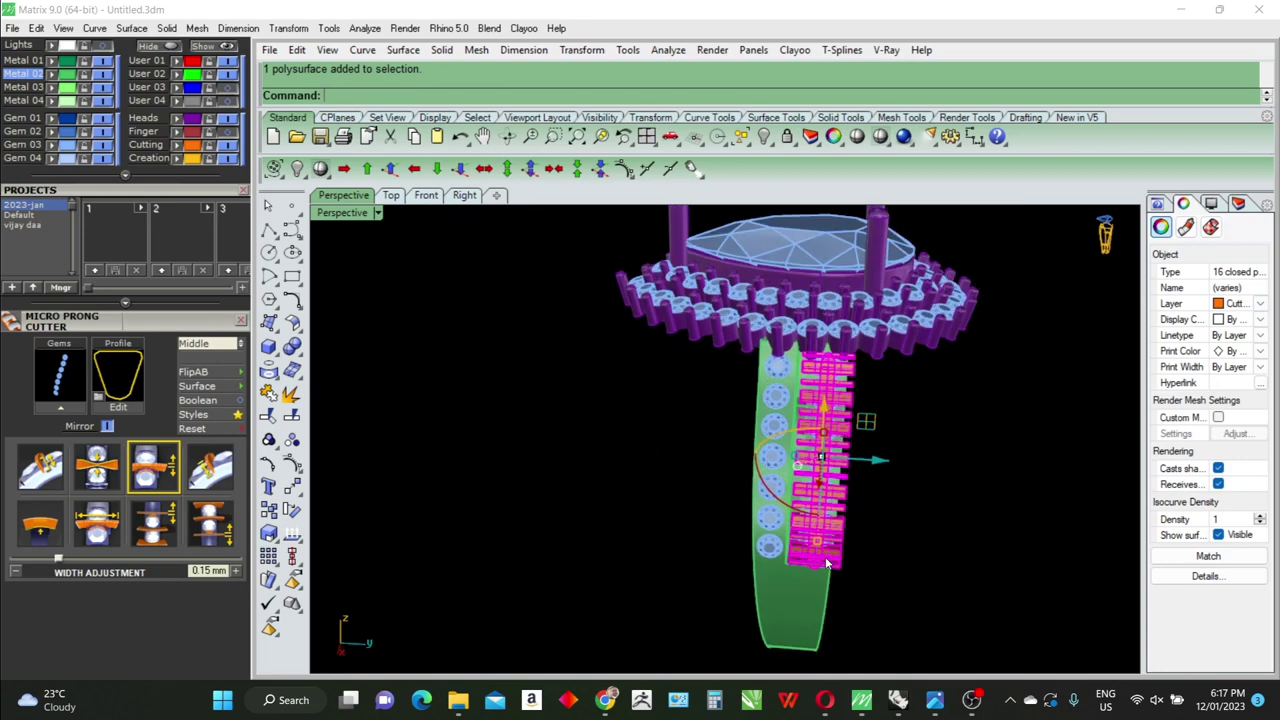
type("Mirror")
key("Return")
type("0")
key("Return")
left_click(831, 549)
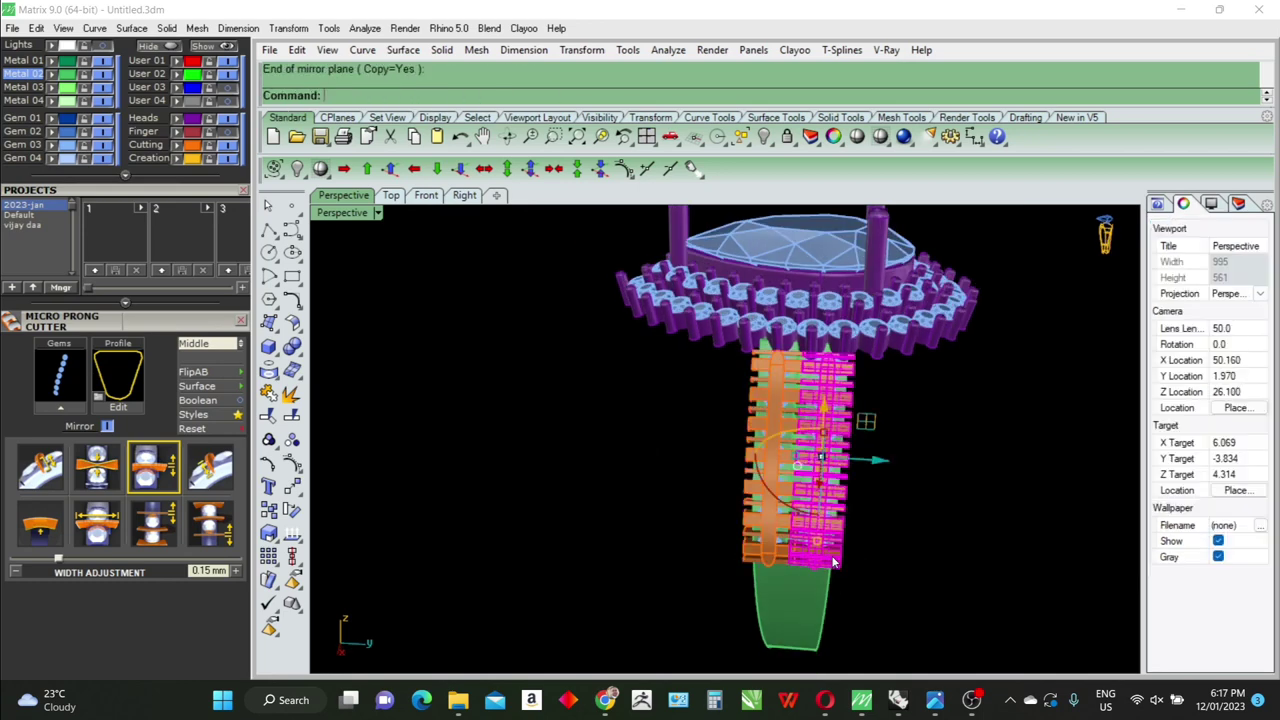
Subtract the cutters from the green band and delete the leftover piece
scroll(849, 567, "up", 2)
scroll(849, 567, "up", 2)
scroll(815, 577, "up", 2)
type("B")
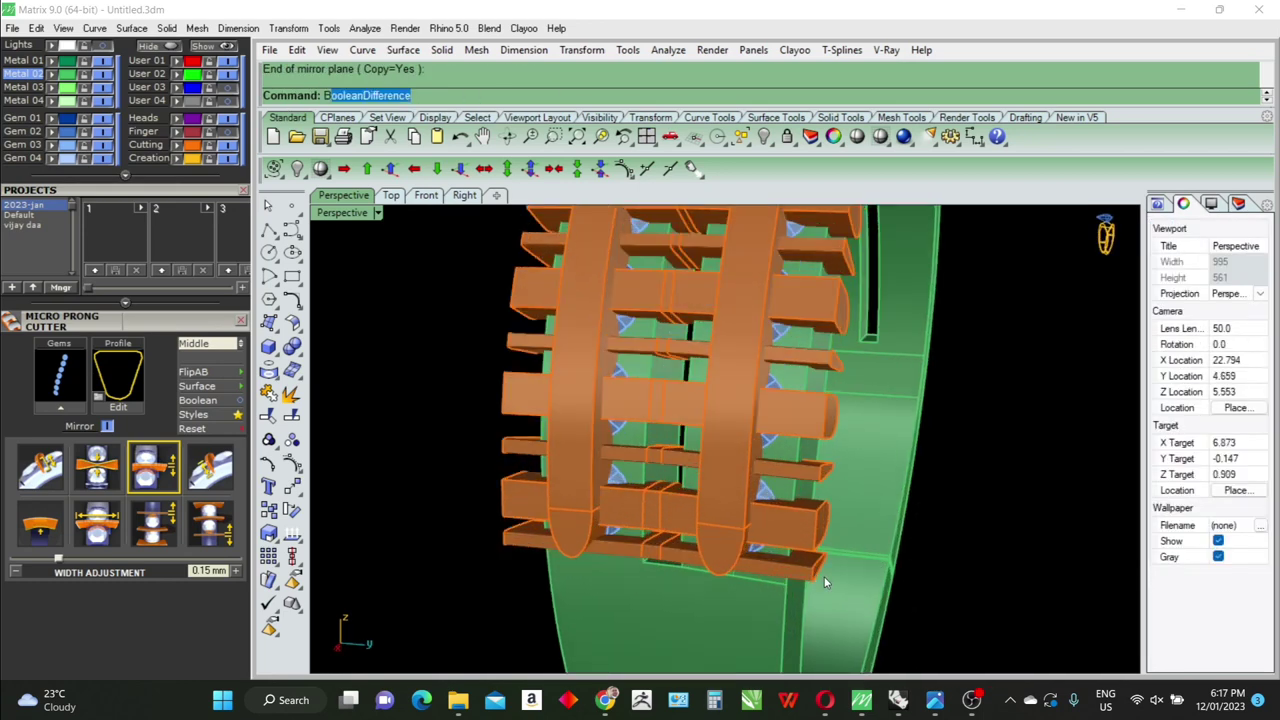
key("Return")
scroll(793, 564, "up", 2)
scroll(780, 520, "up", 2)
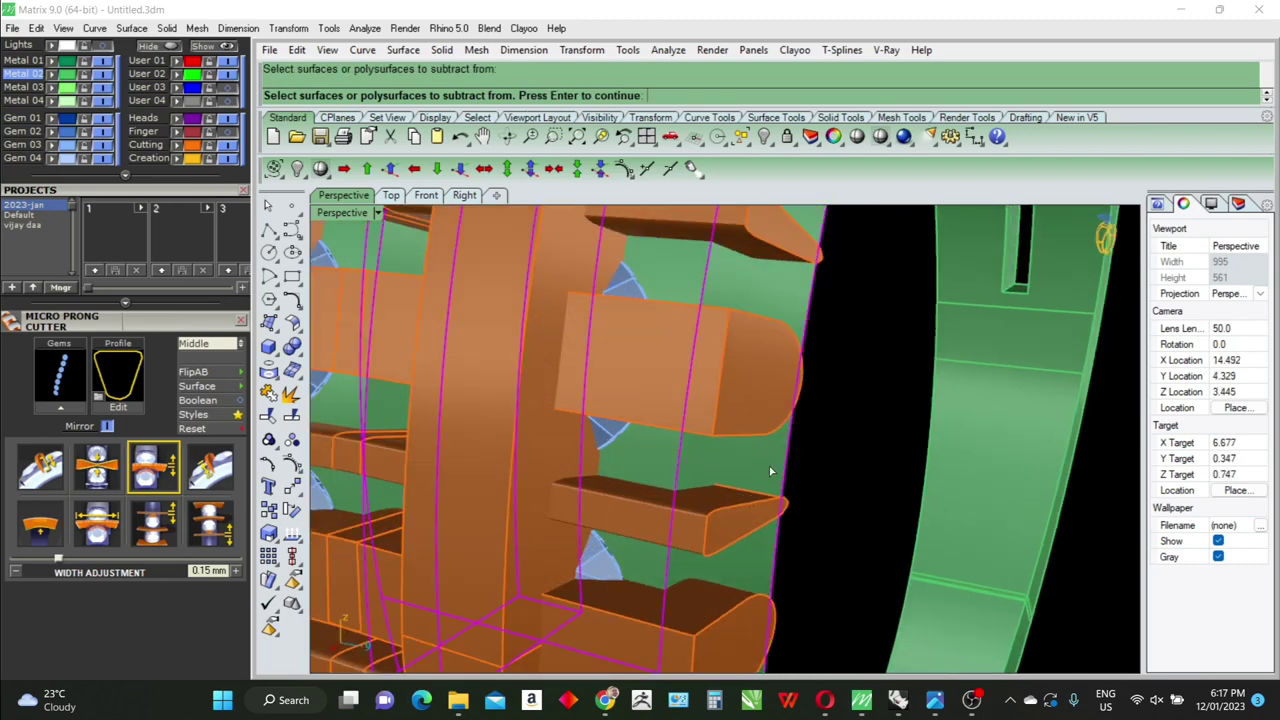
left_click(769, 471)
key("Return")
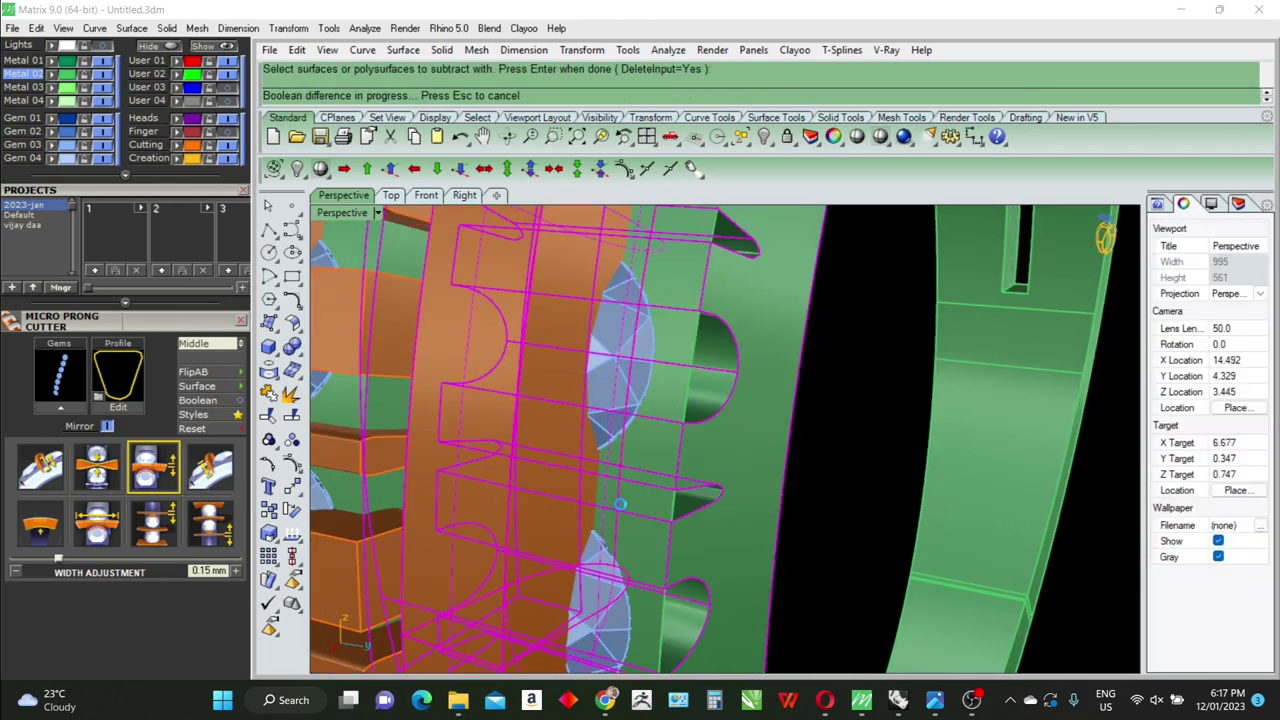
left_click(623, 504)
key("Delete")
Repeat the boolean subtraction on the band section that still needs cutting
scroll(655, 510, "down", 3)
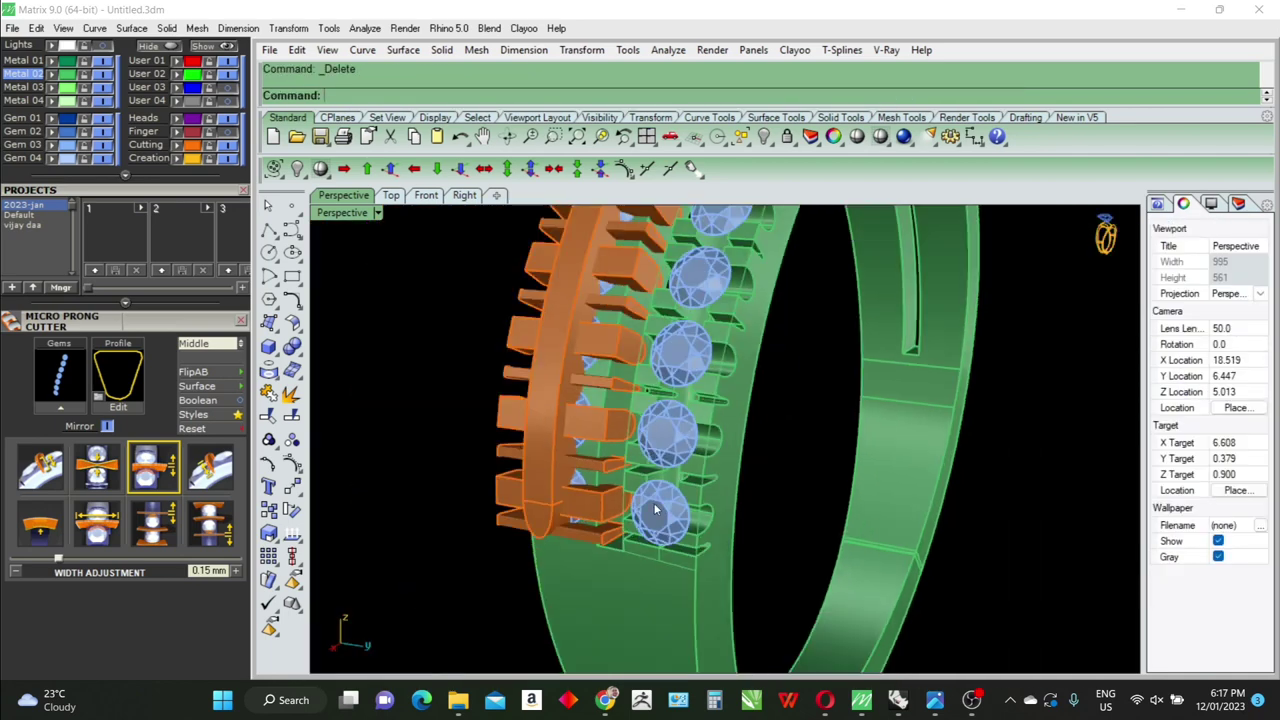
scroll(640, 490, "up", 3)
scroll(625, 465, "up", 3)
scroll(615, 452, "up", 1)
left_click(613, 449)
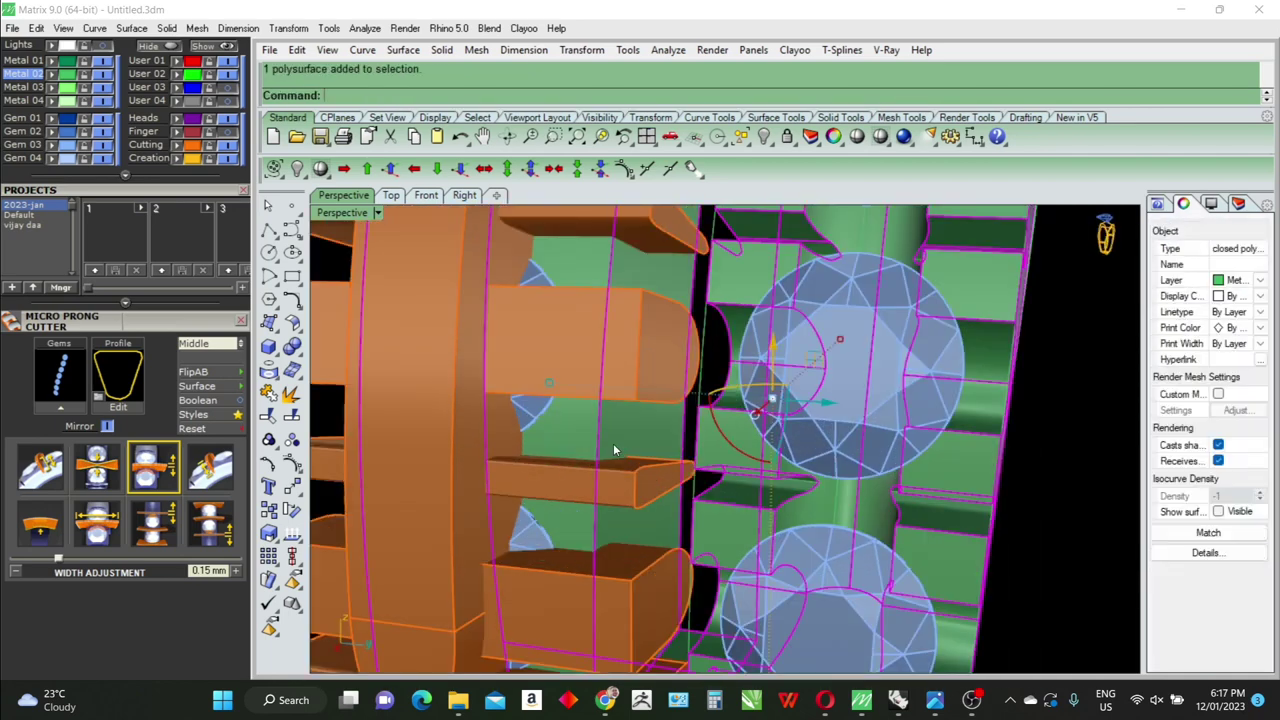
right_click(613, 449)
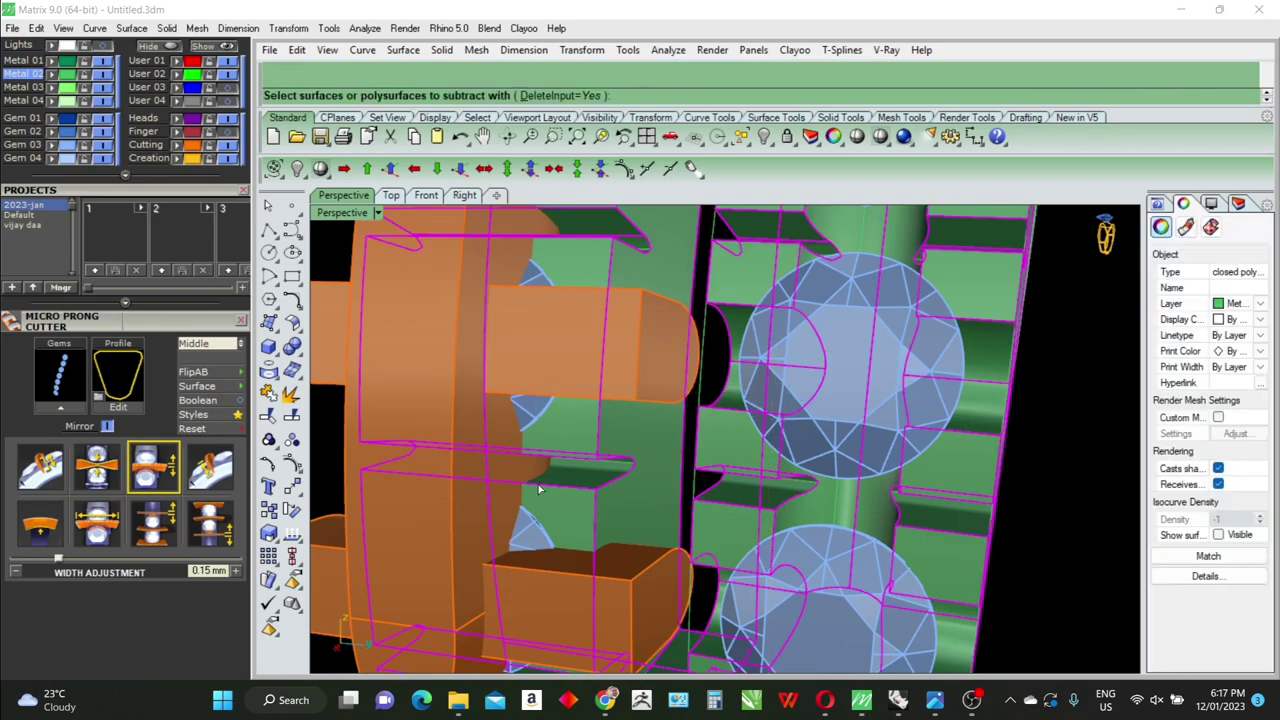
left_click(471, 471)
right_click(471, 471)
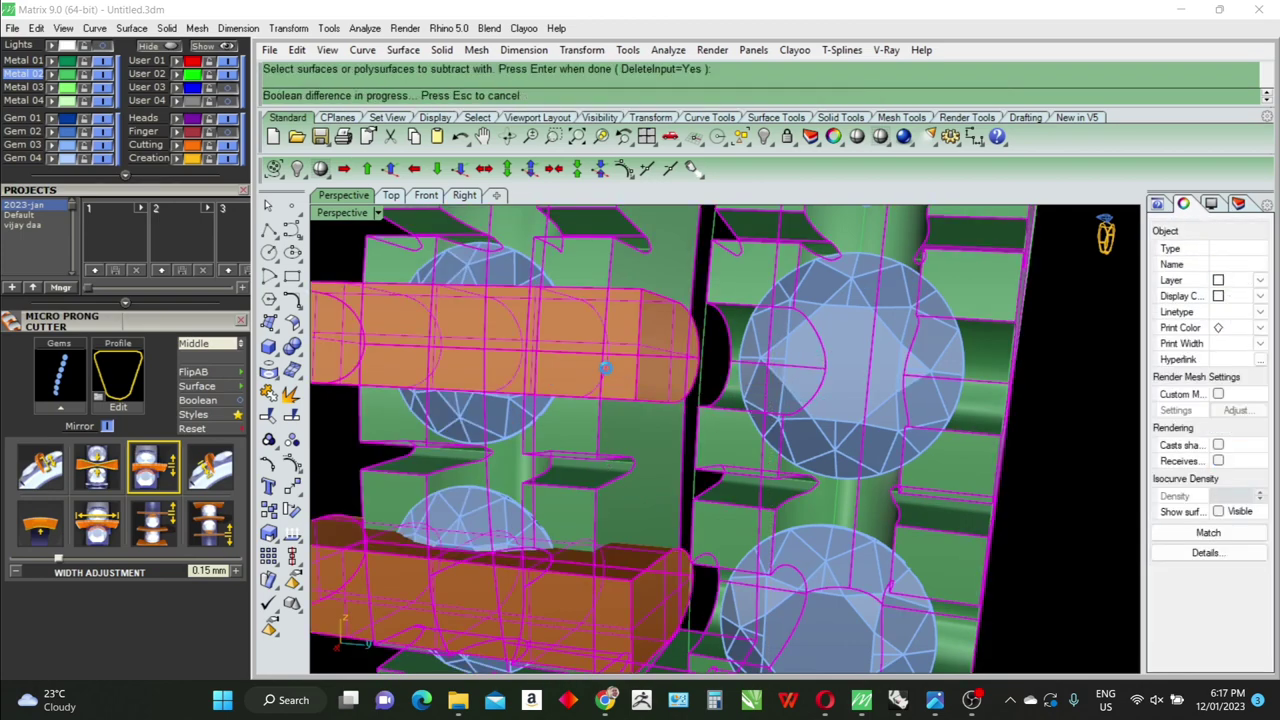
scroll(623, 451, "down", 5)
scroll(662, 470, "down", 1)
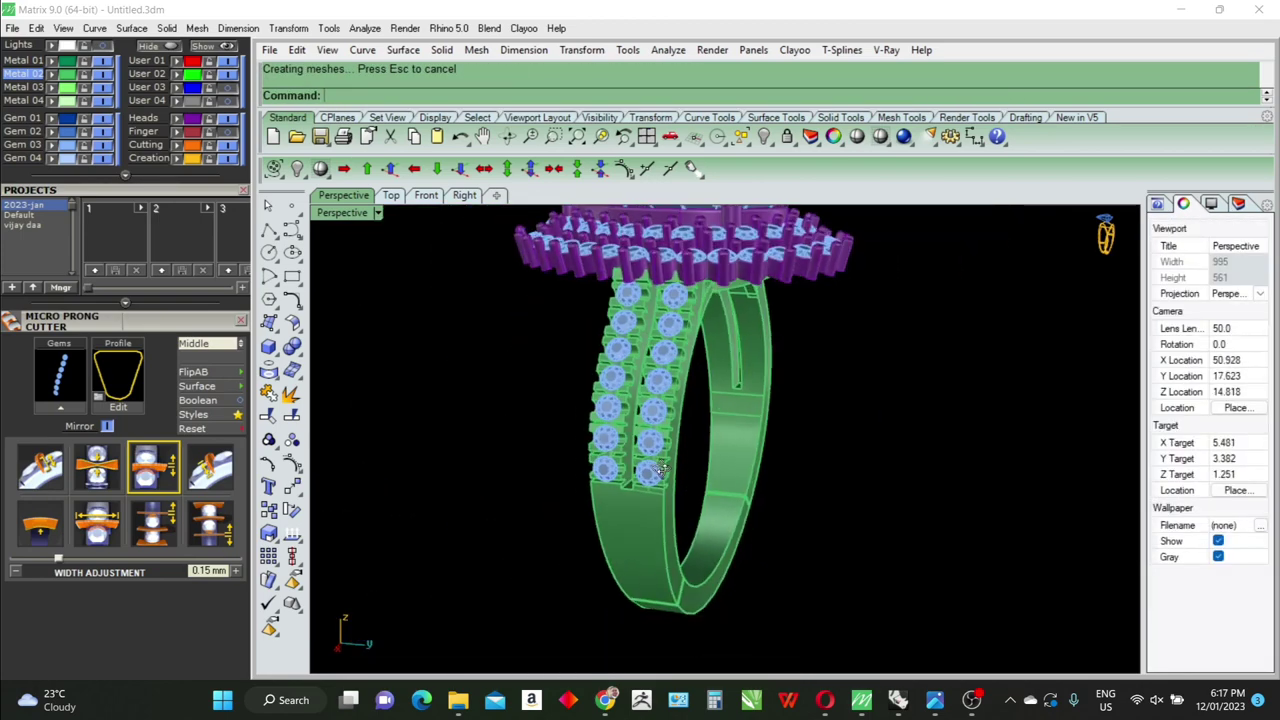
right_click_drag(662, 470, 765, 496)
scroll(765, 496, "up", 4)
Select both rows of shank gems and complete their repositioning
left_click(779, 477)
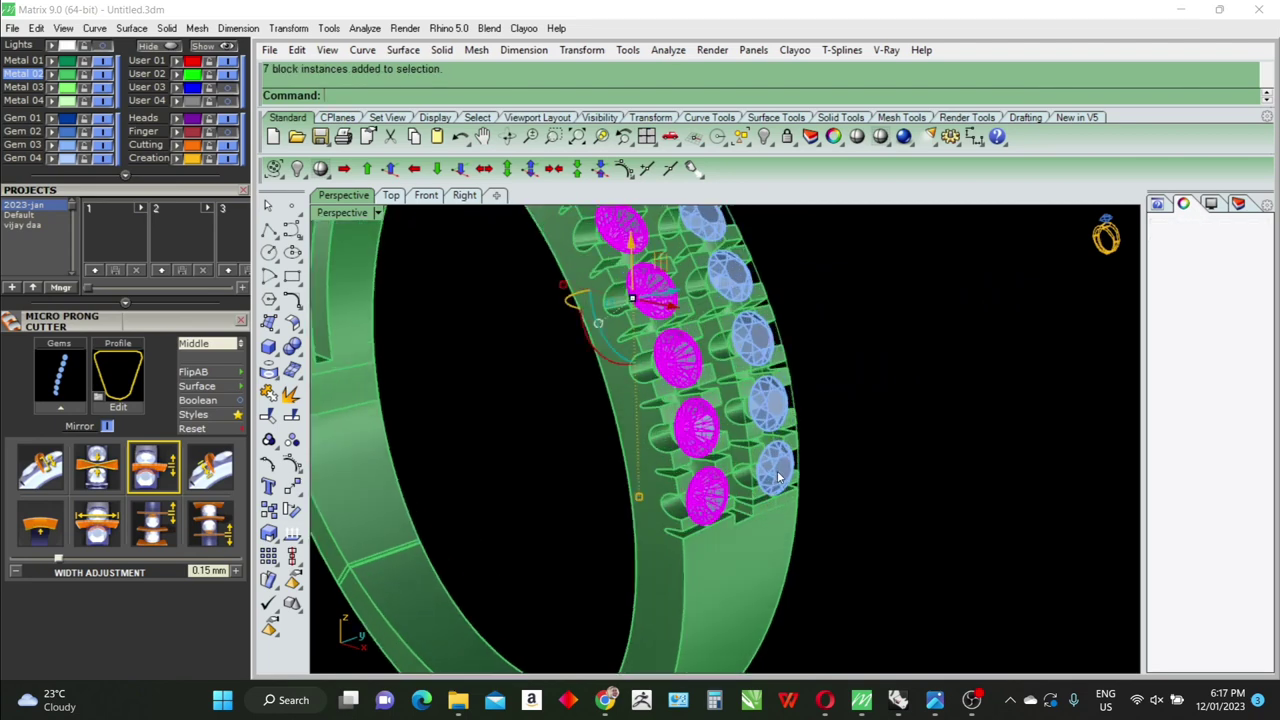
left_click(779, 477, "shift")
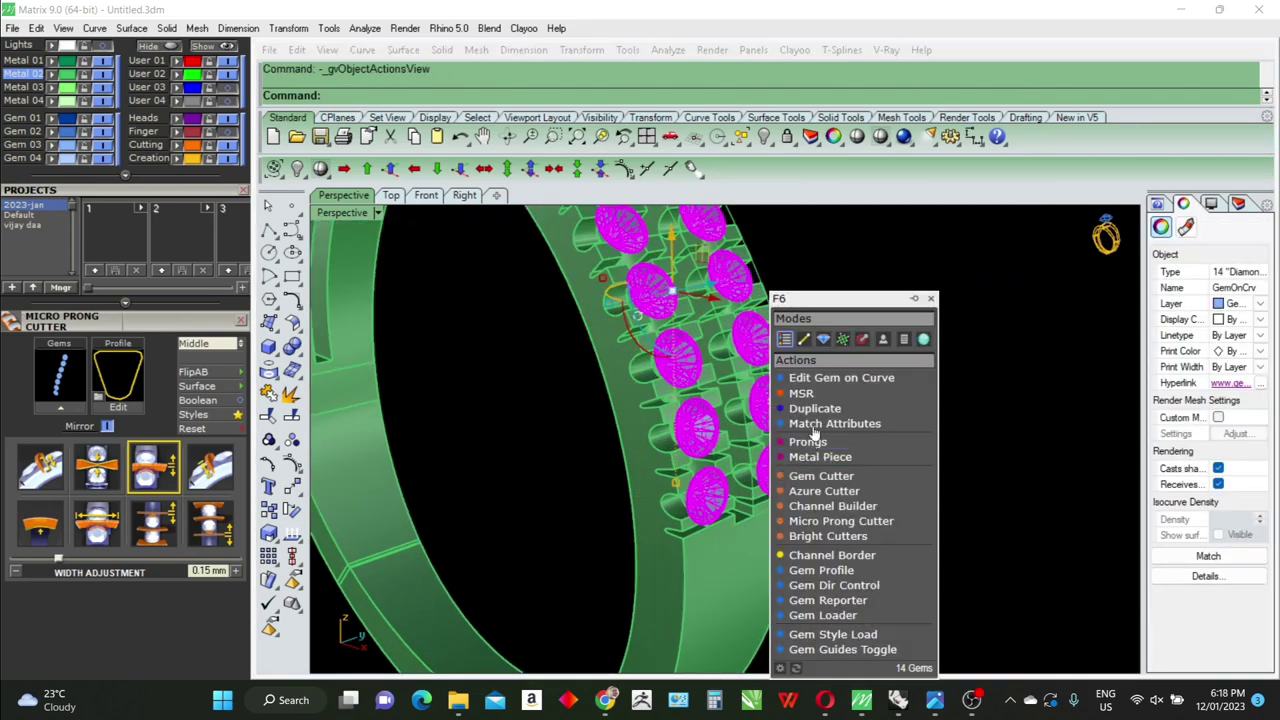
left_click(803, 393)
scroll(803, 558, "down", 3)
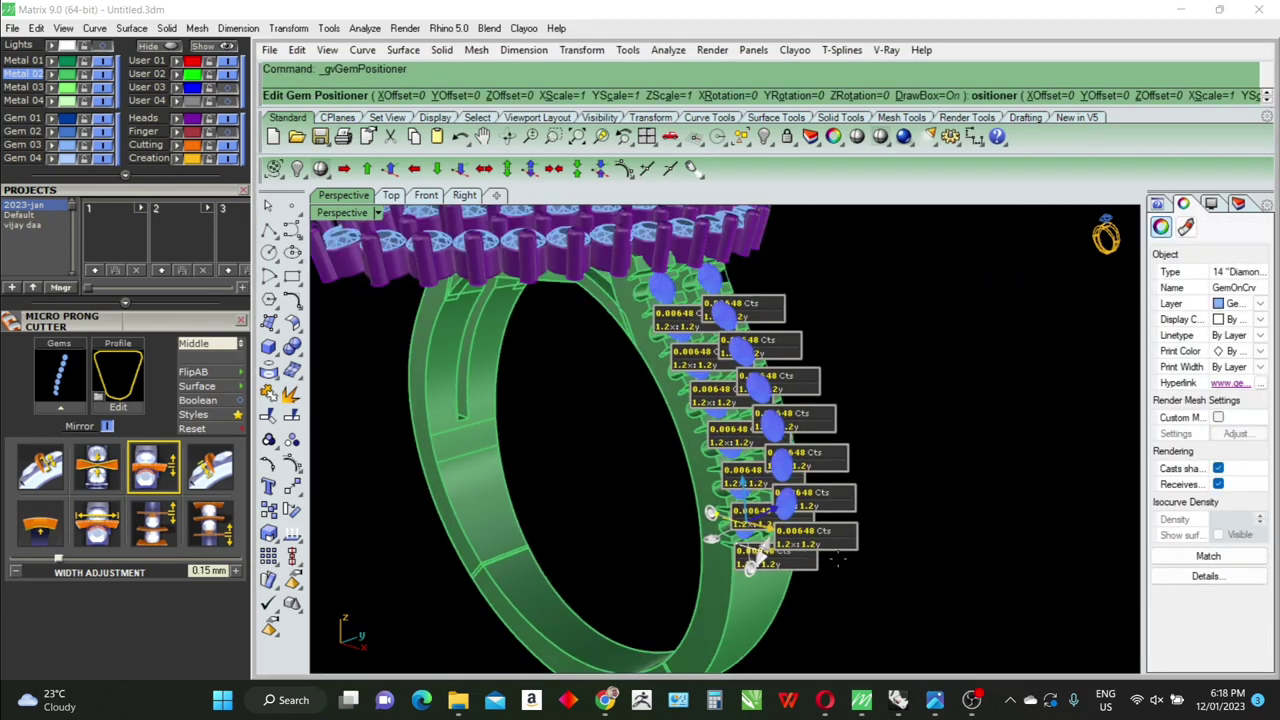
mouse_move(803, 558)
right_mouse_down()
mouse_move(760, 500)
mouse_move(807, 451)
right_mouse_up()
scroll(760, 500, "up", 3)
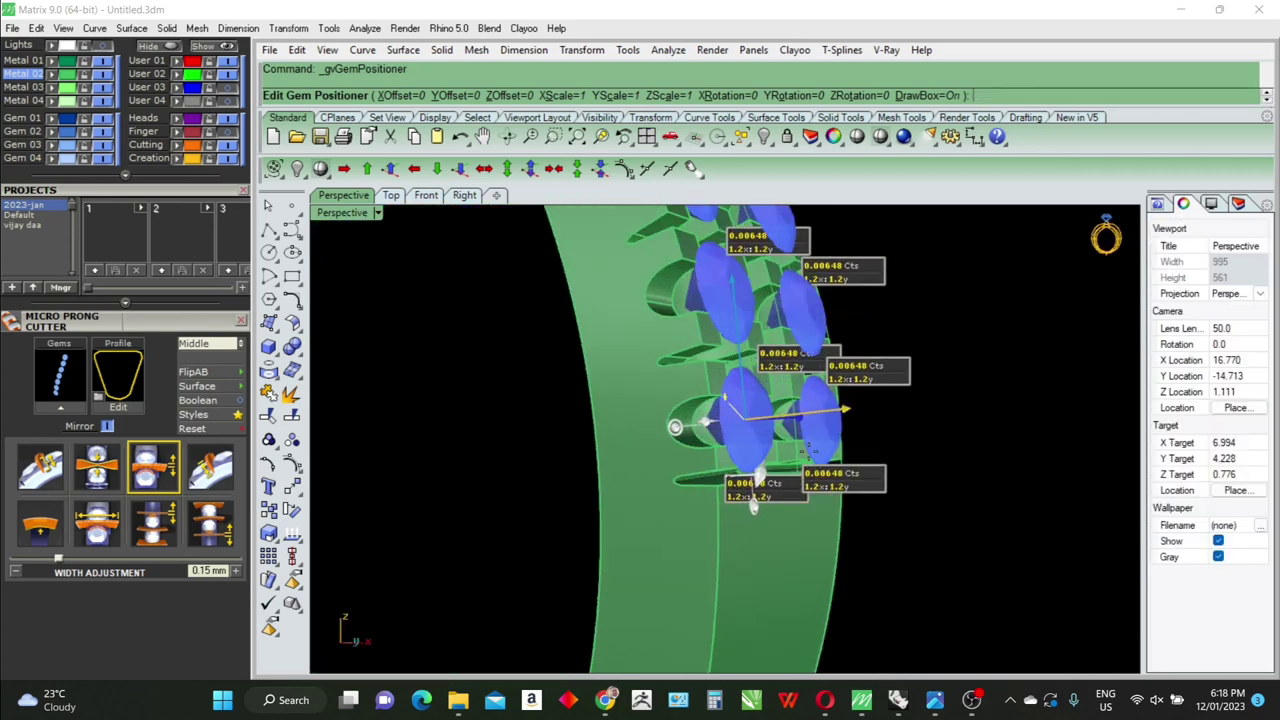
right_click_drag(754, 505, 736, 507)
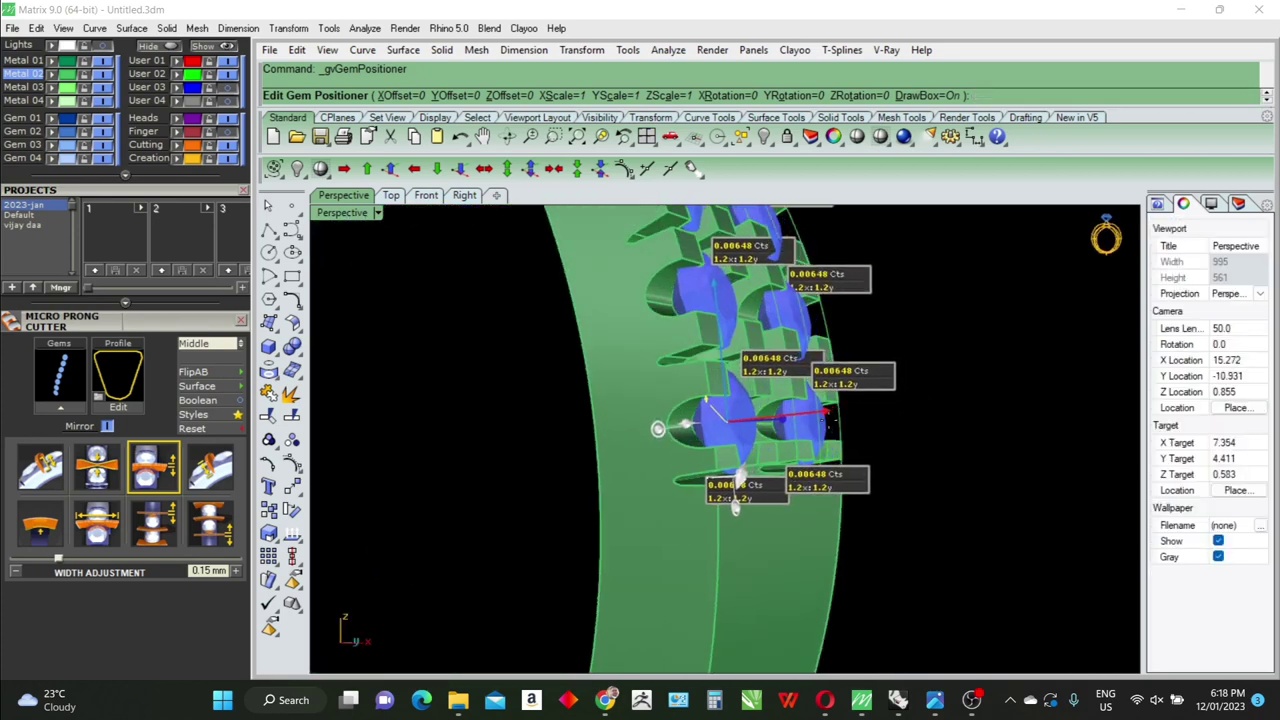
key("Return")
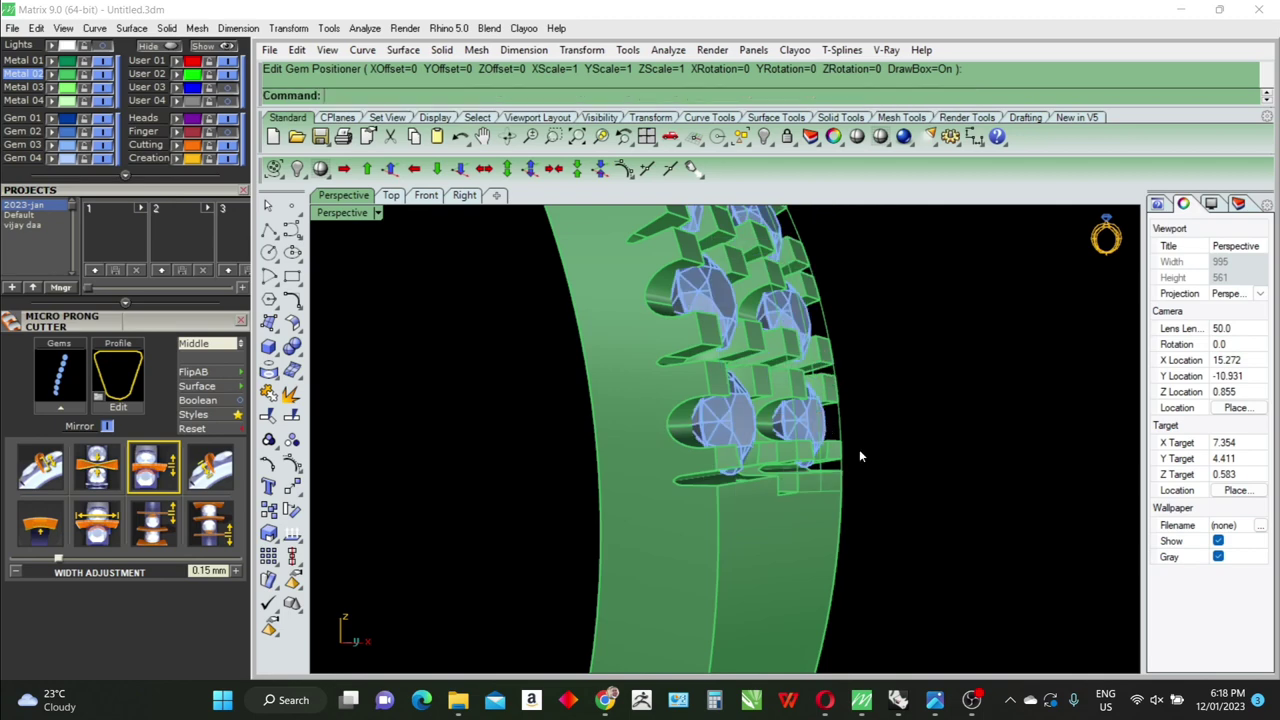
Select all 14 shank diamonds and bring up the F6 gem actions list
mouse_move(859, 449)
right_mouse_down()
mouse_move(791, 491)
mouse_move(851, 529)
right_mouse_up()
scroll(792, 491, "down", 3)
scroll(851, 480, "down", 3)
left_click(802, 542)
scroll(702, 536, "up", 3)
left_click(699, 525)
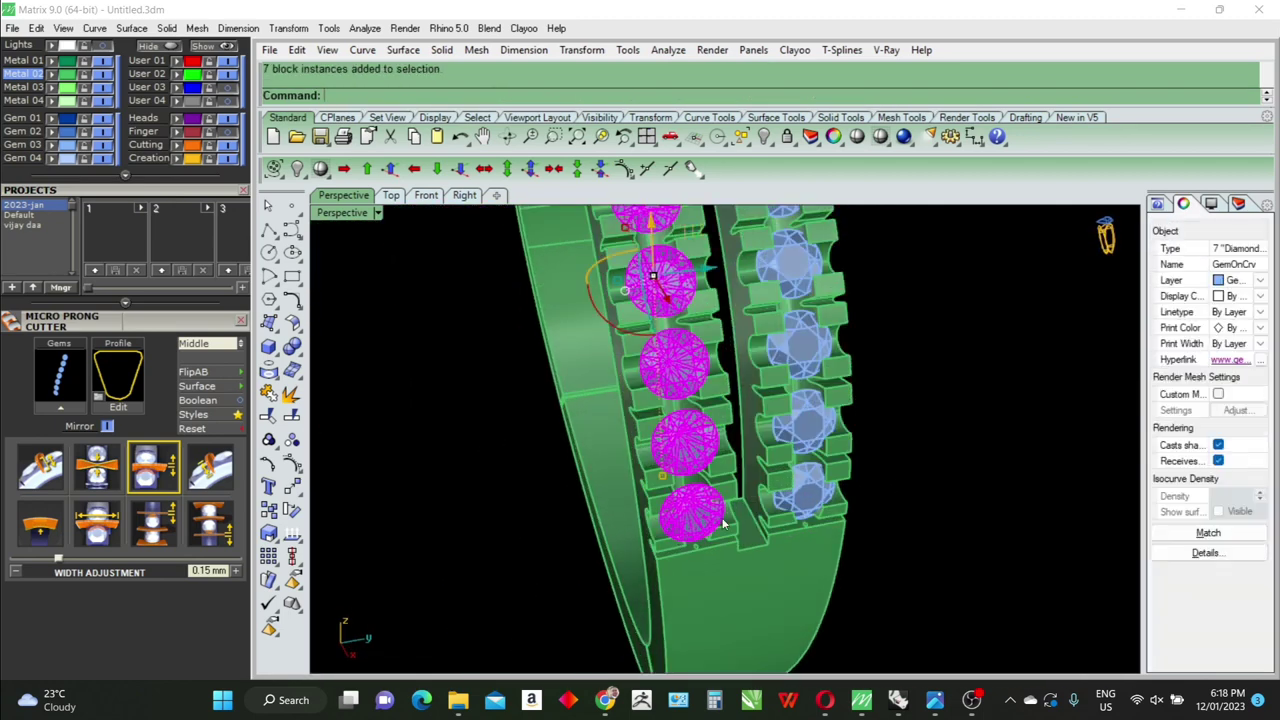
left_click(810, 503, "shift")
right_click_drag(810, 503, 798, 544)
key("F6")
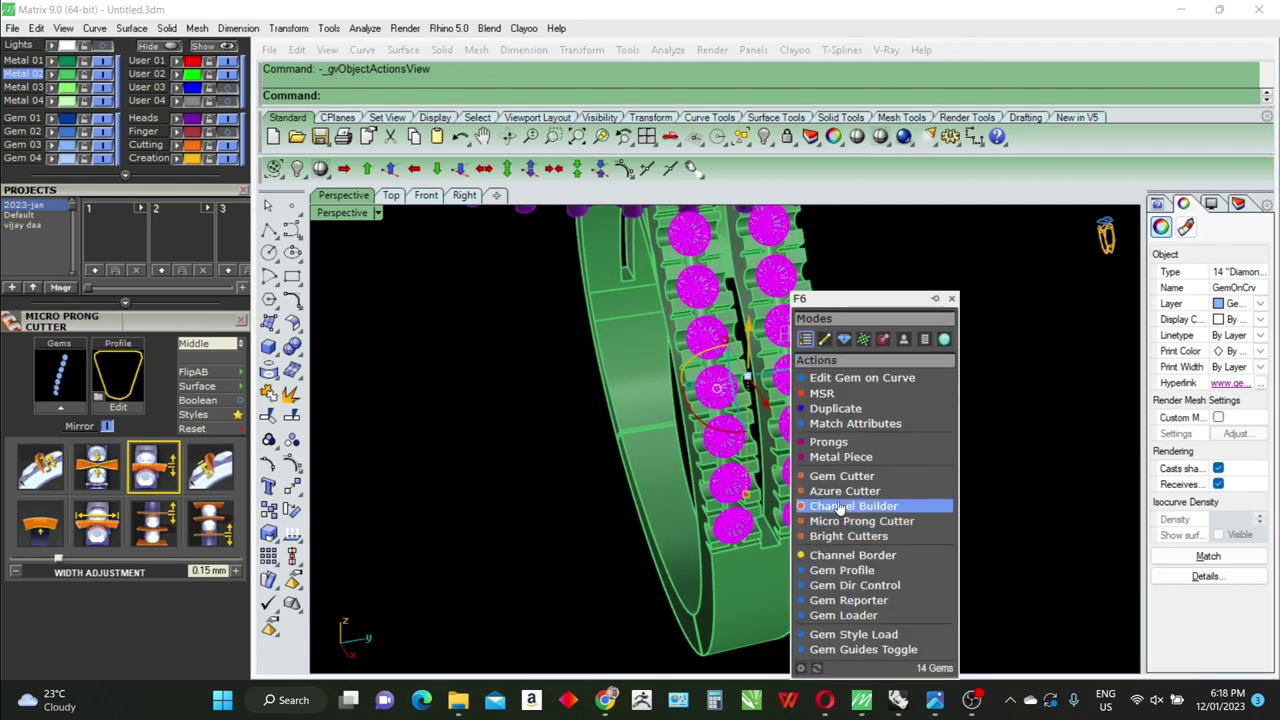
Add gem cutters beneath the 14 shank diamonds with Lower Depth set to -114%
left_click(845, 480)
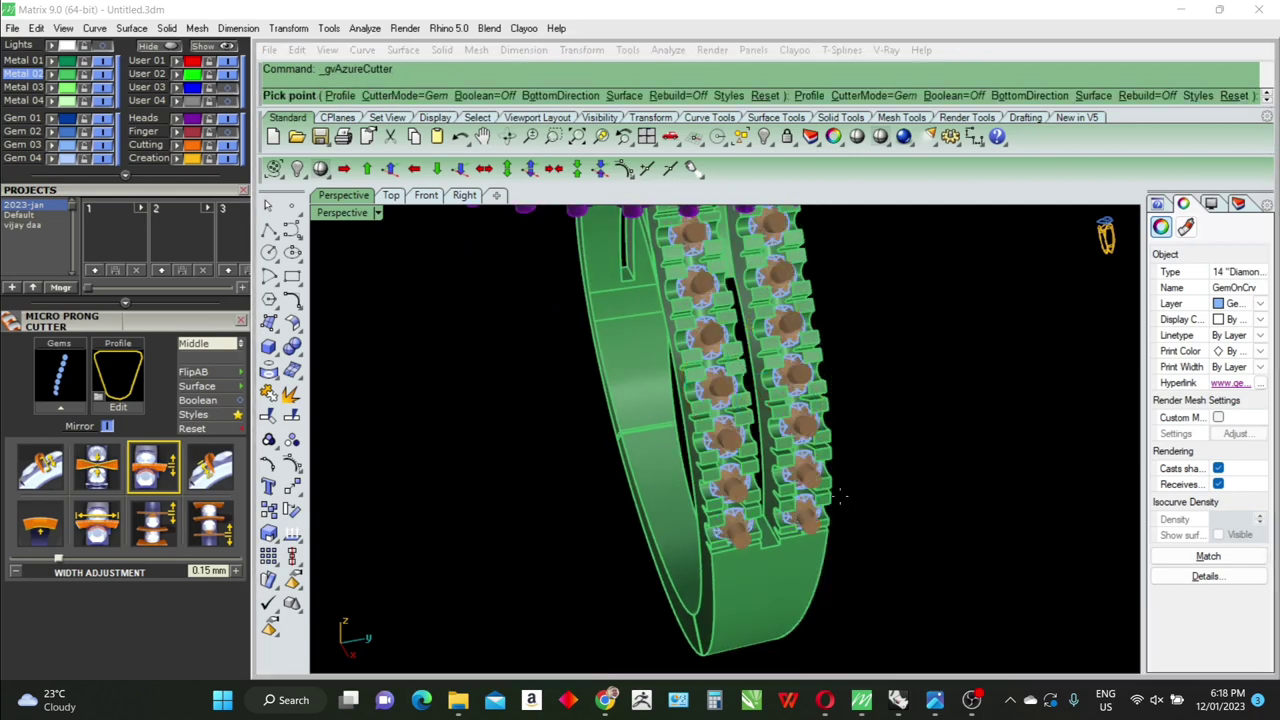
right_click_drag(800, 500, 465, 437)
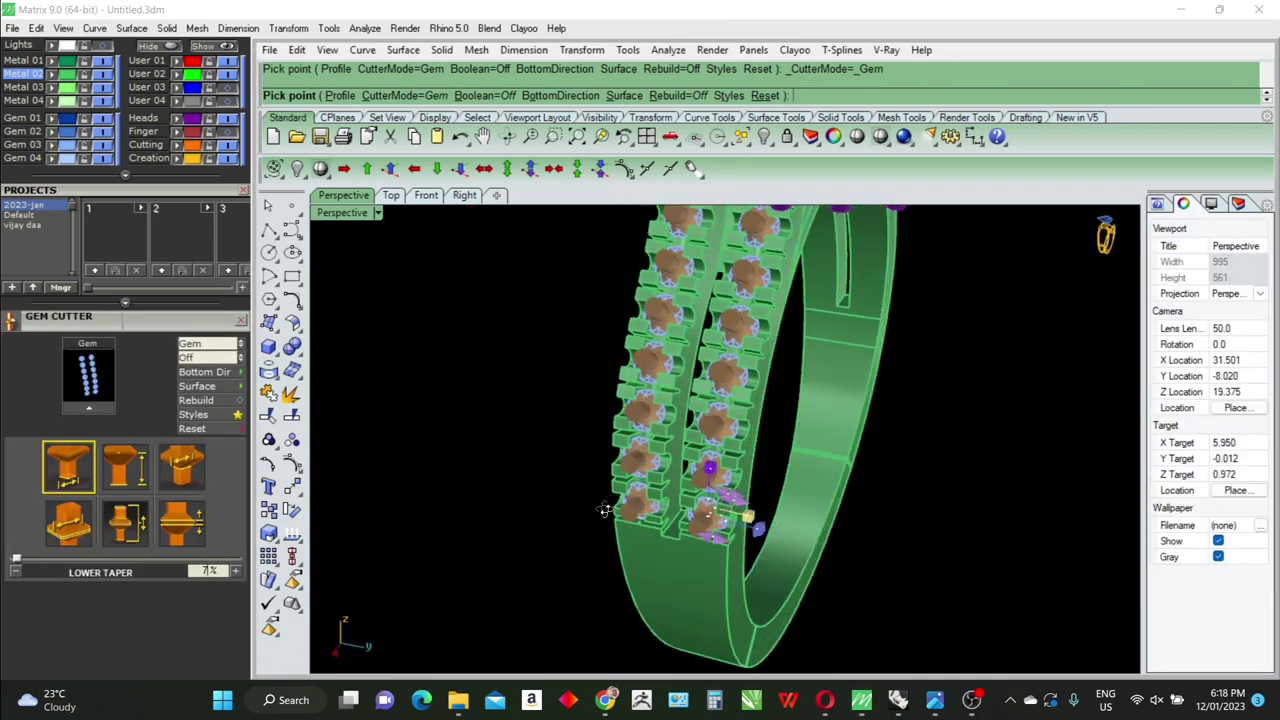
left_click(378, 213)
left_click(480, 107)
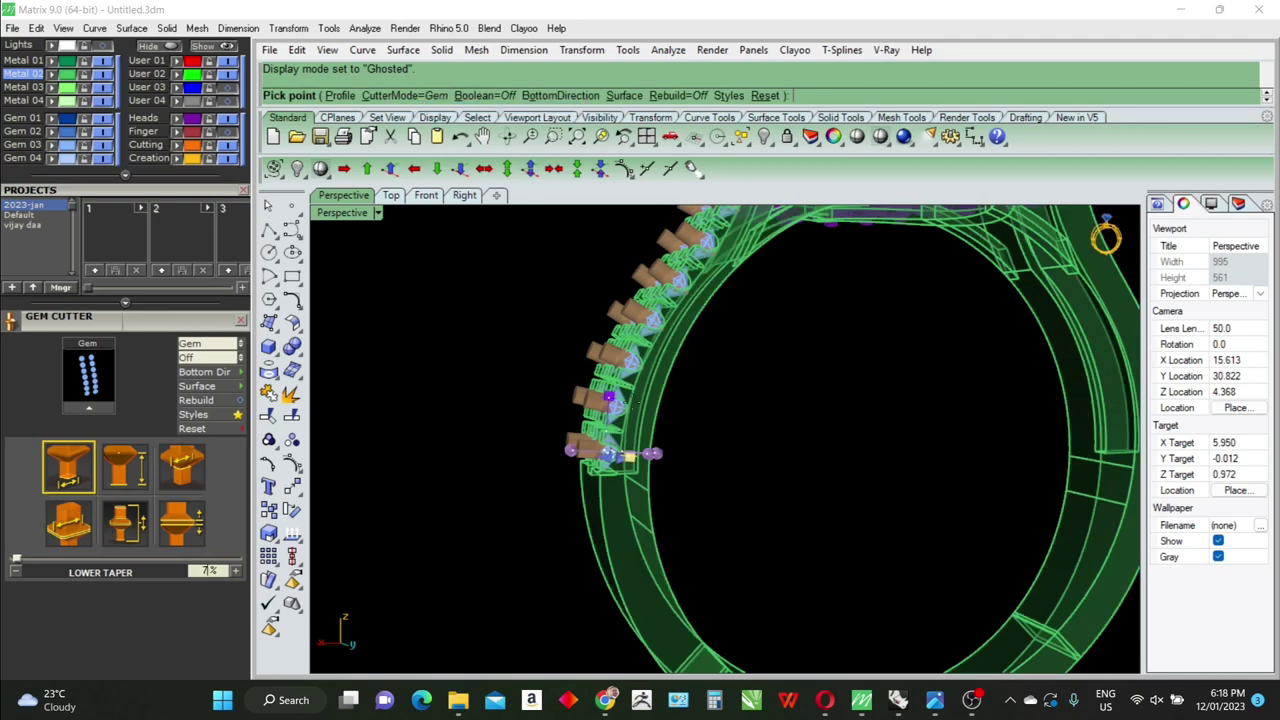
scroll(617, 420, "up", 5)
scroll(619, 564, "up", 3)
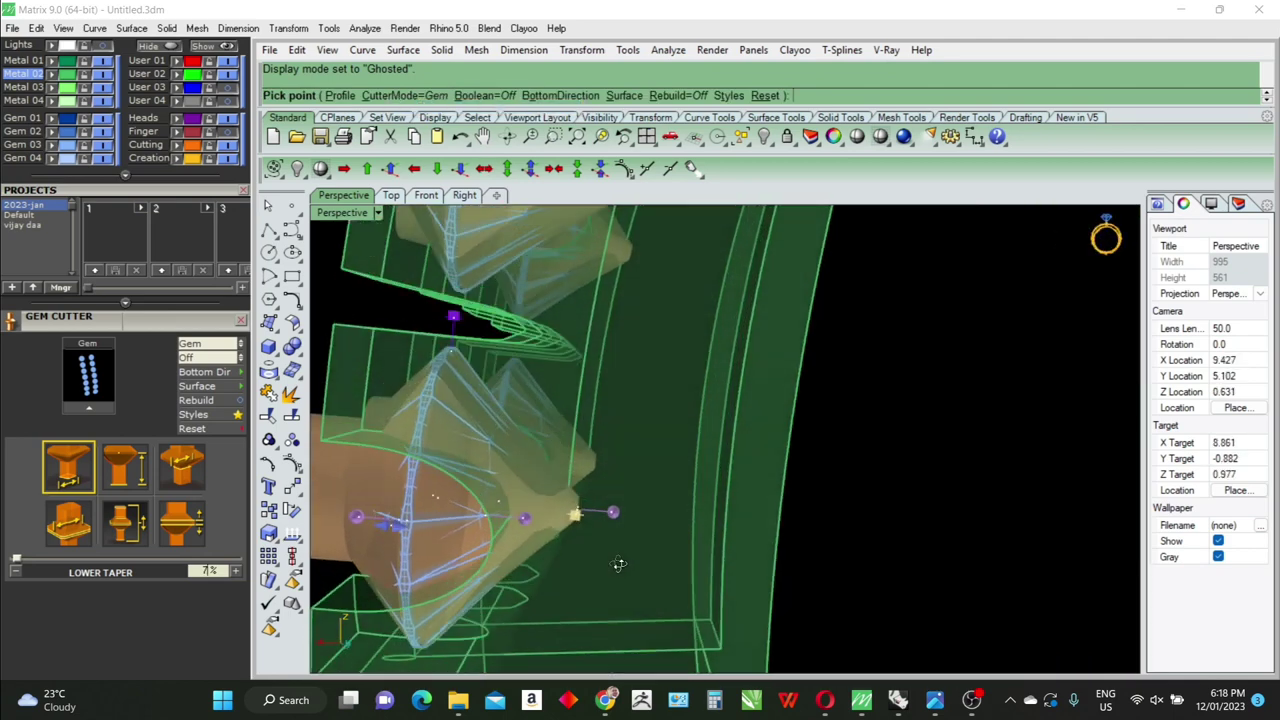
right_click_drag(619, 564, 598, 583)
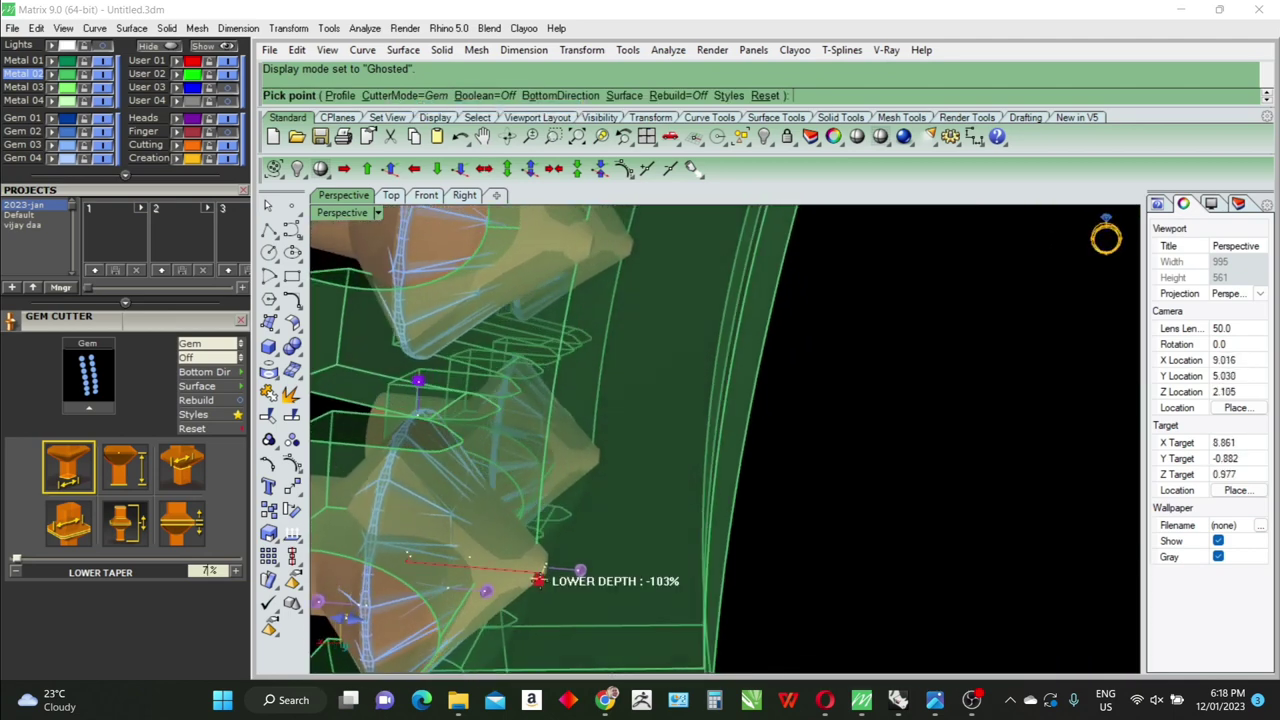
left_click_drag(541, 578, 553, 587)
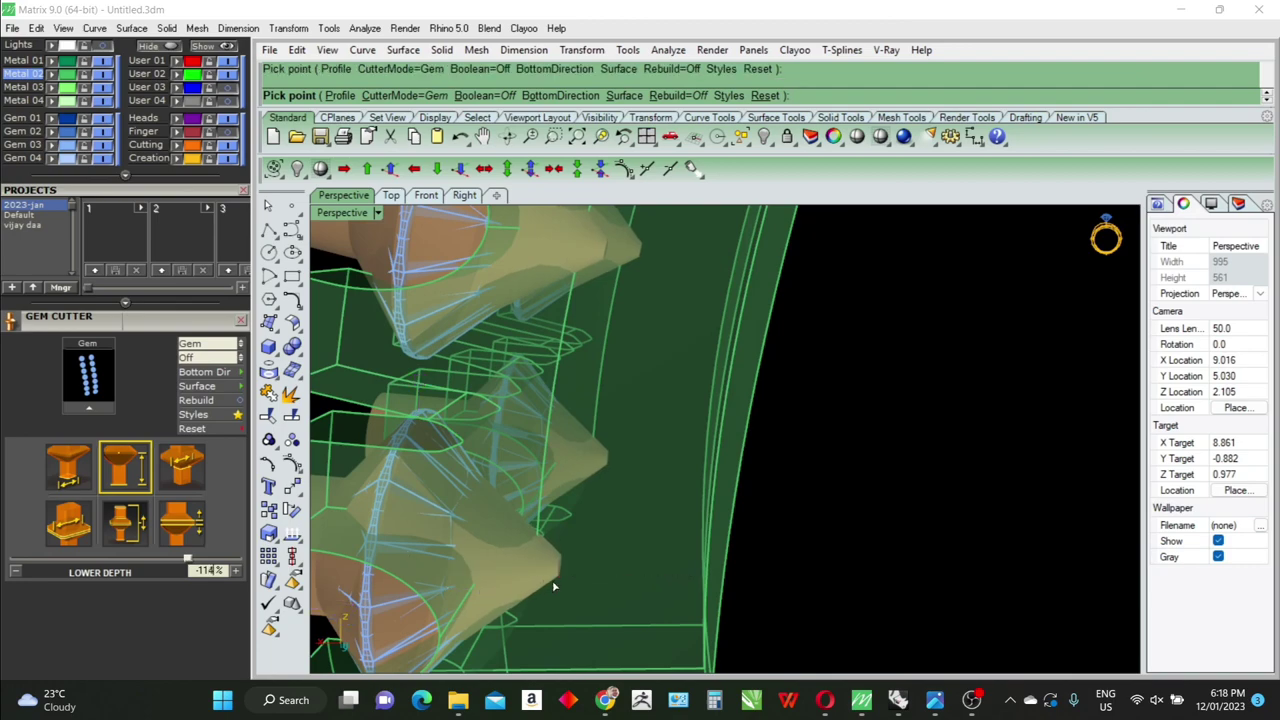
right_click(604, 553)
scroll(604, 553, "down", 2)
scroll(604, 553, "down", 2)
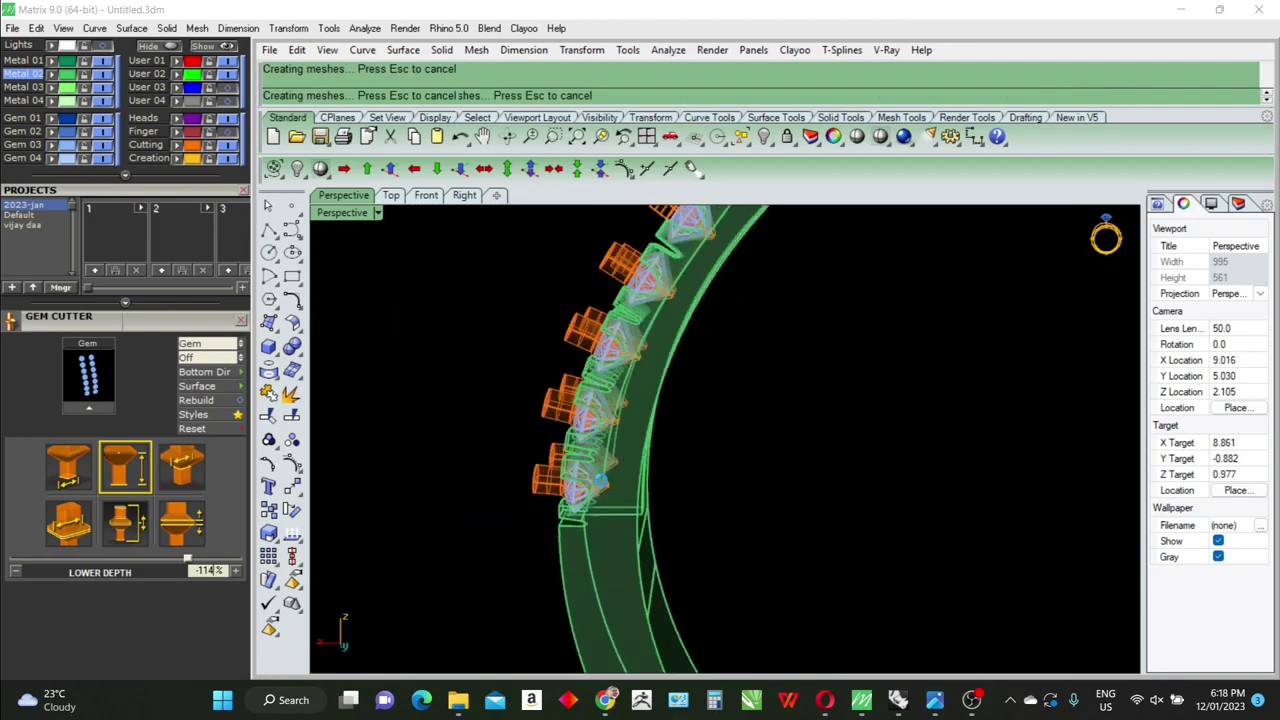
scroll(590, 545, "down", 2)
Boolean-subtract the cutters from the shank band to form the gem seats
right_click_drag(574, 537, 403, 250)
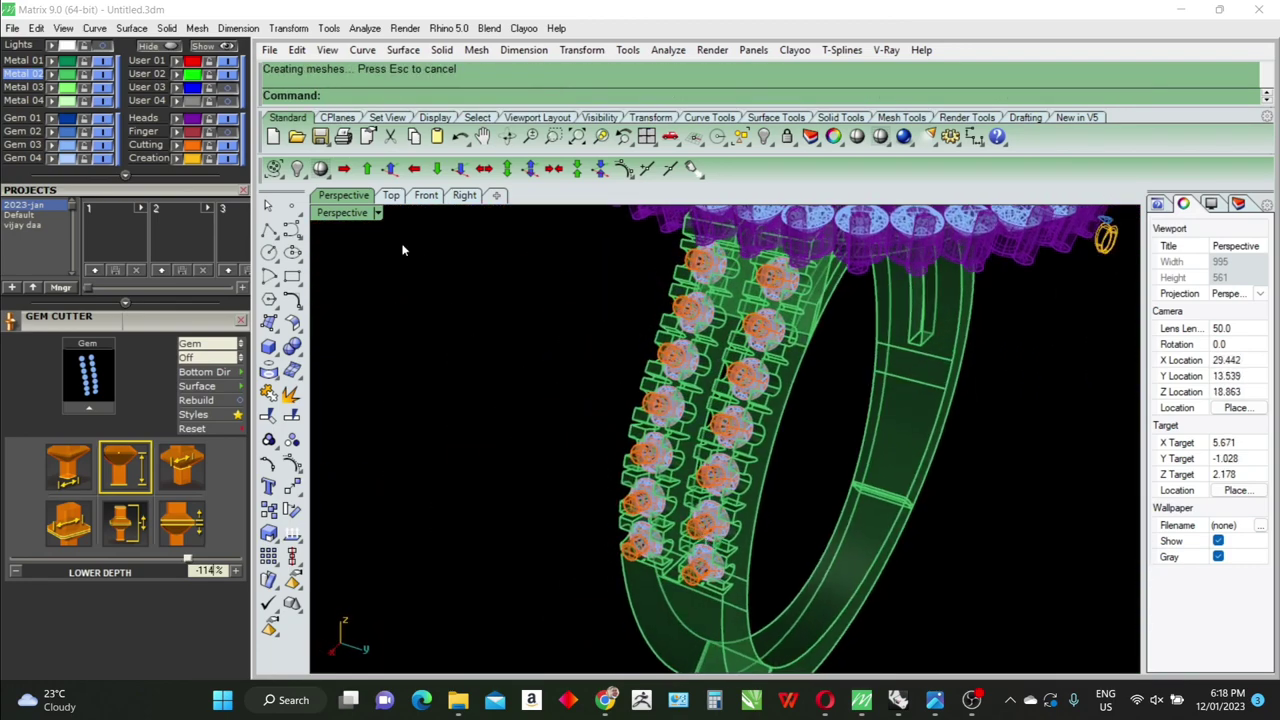
left_click(378, 214)
left_click(480, 72)
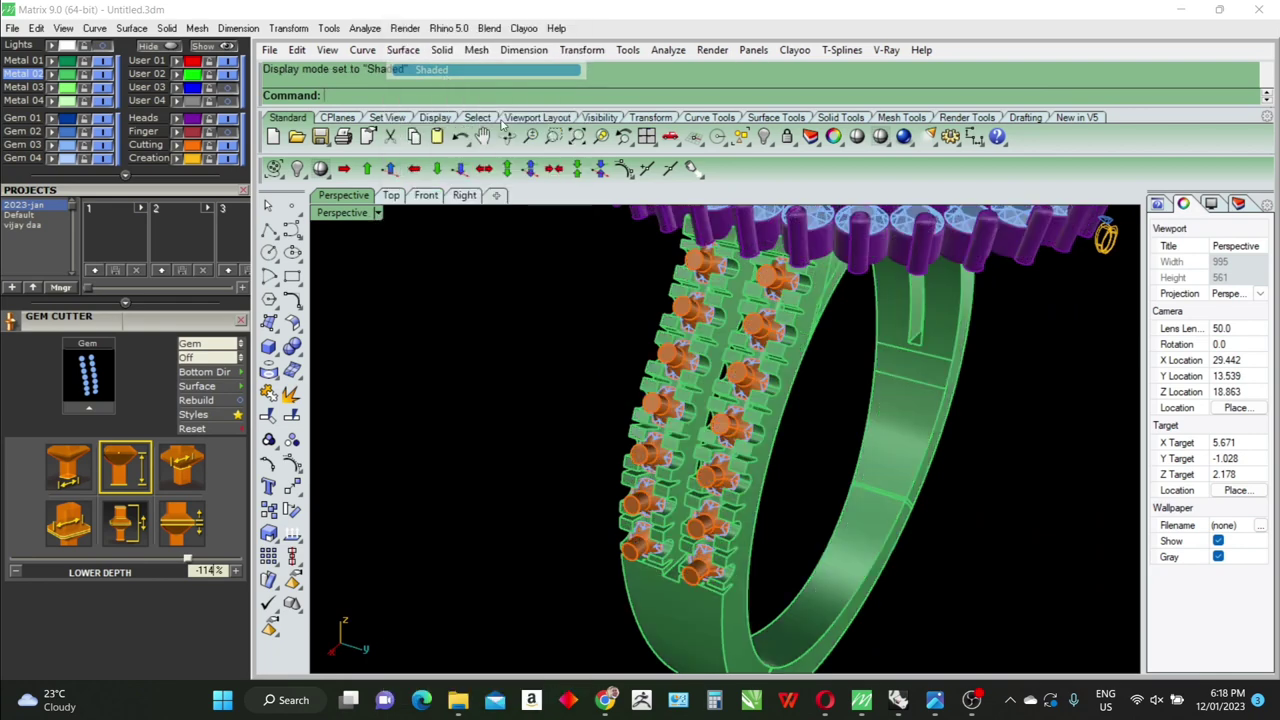
scroll(775, 437, "up", 3)
left_click(730, 435)
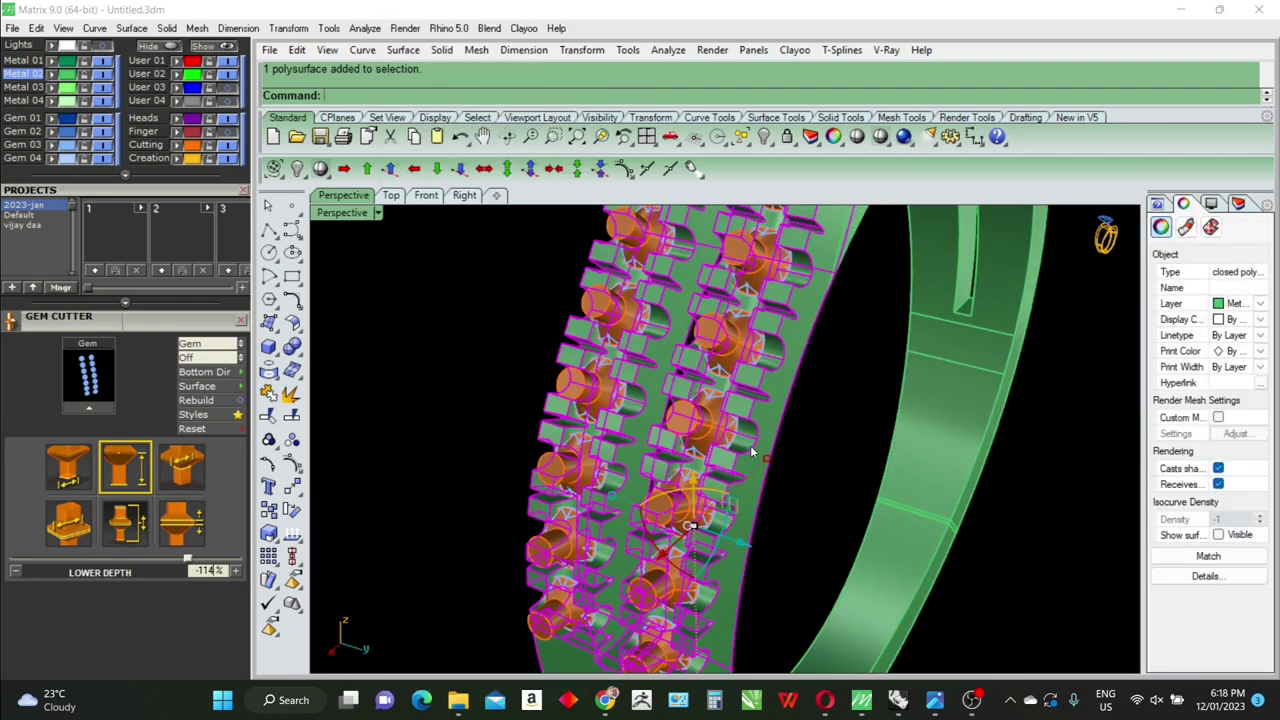
type("B")
key("Return")
left_click(678, 410)
key("Return")
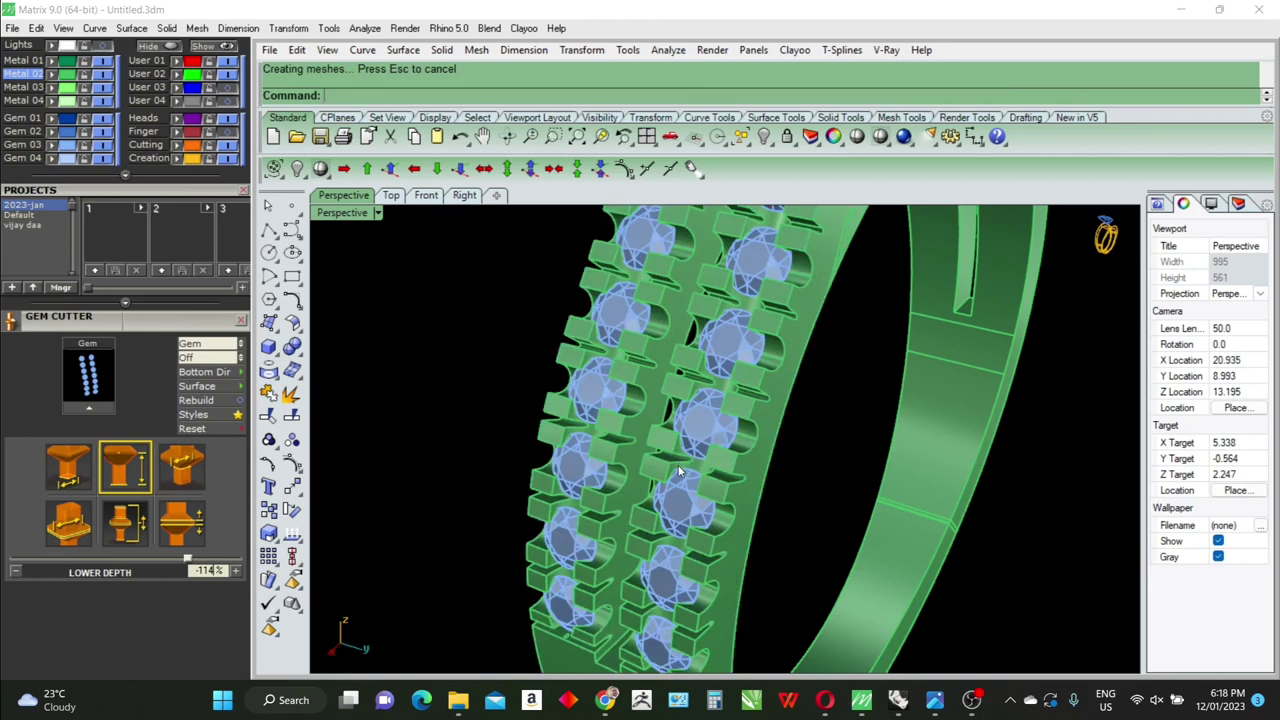
Delete the unneeded opposite shank piece and the leftover band surface
scroll(650, 510, "down", 5)
mouse_move(650, 510)
right_mouse_down()
mouse_move(749, 503)
mouse_move(780, 524)
right_mouse_up()
left_click(908, 466)
key("Delete")
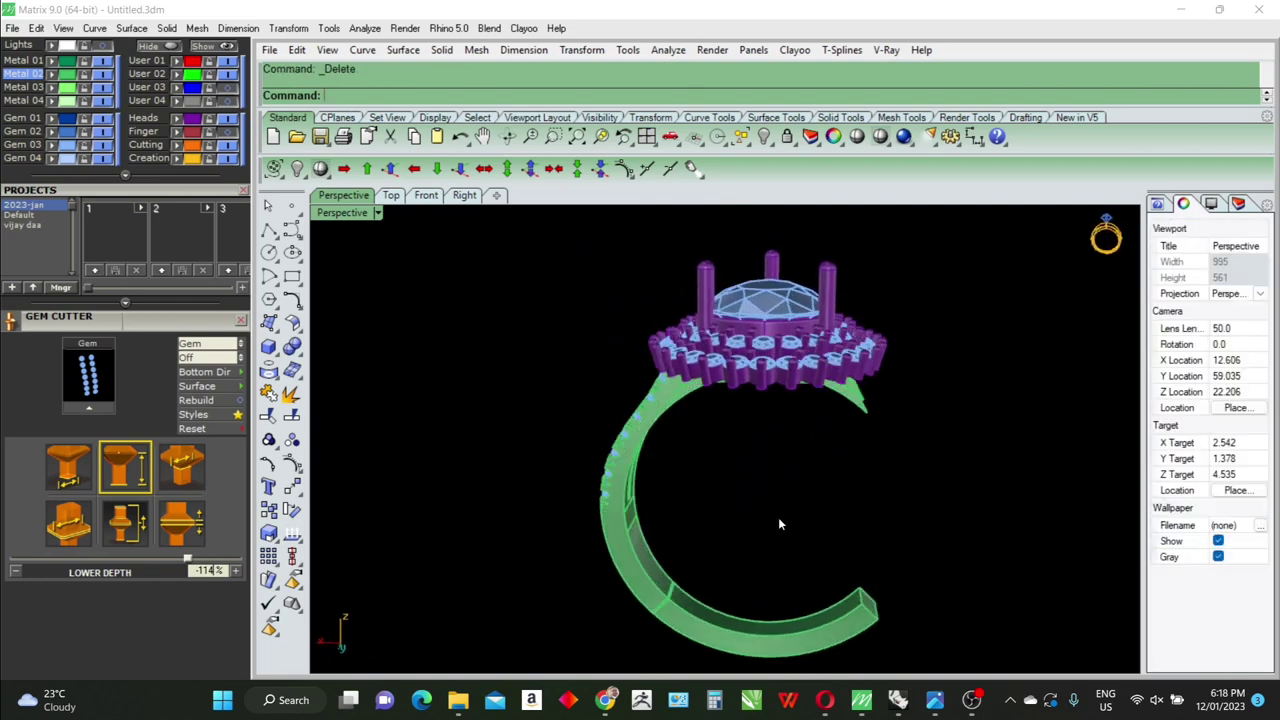
mouse_move(875, 421)
right_mouse_down()
mouse_move(763, 491)
mouse_move(697, 477)
mouse_move(724, 492)
mouse_move(746, 488)
mouse_move(763, 420)
mouse_move(640, 371)
mouse_move(569, 360)
mouse_move(697, 458)
right_mouse_up()
left_click(724, 492)
key("Delete")
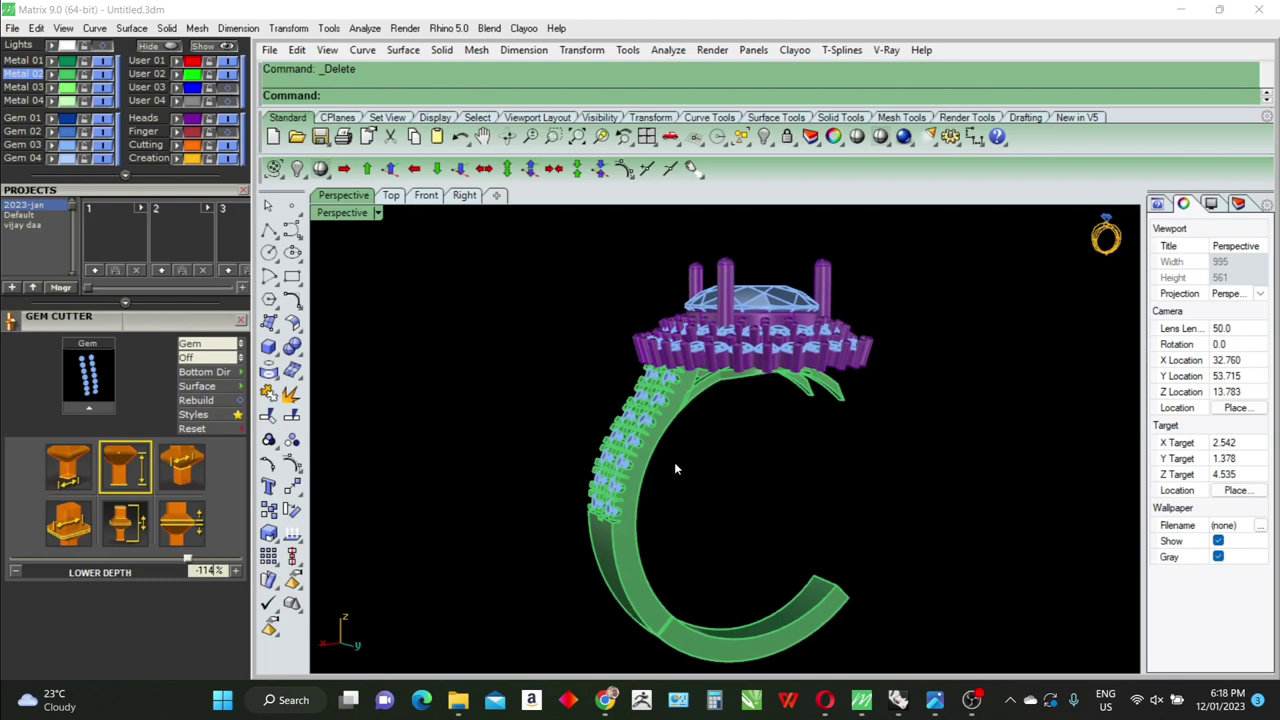
Mirror the gem-set shank strip about the origin to the opposite side
left_click(626, 474)
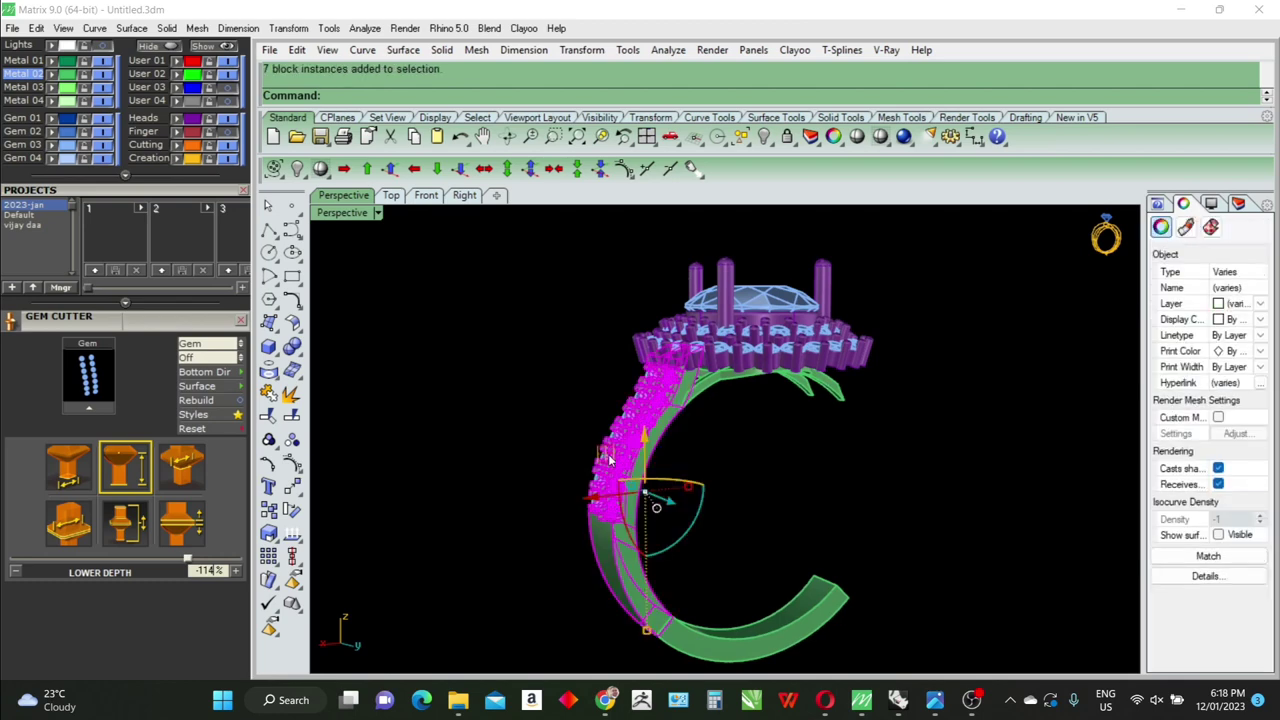
right_click_drag(713, 461, 764, 517)
type("mi")
key("Return")
type("0")
Show four views, zoom extents on the whole ring, and maximize the Perspective view
key("Return")
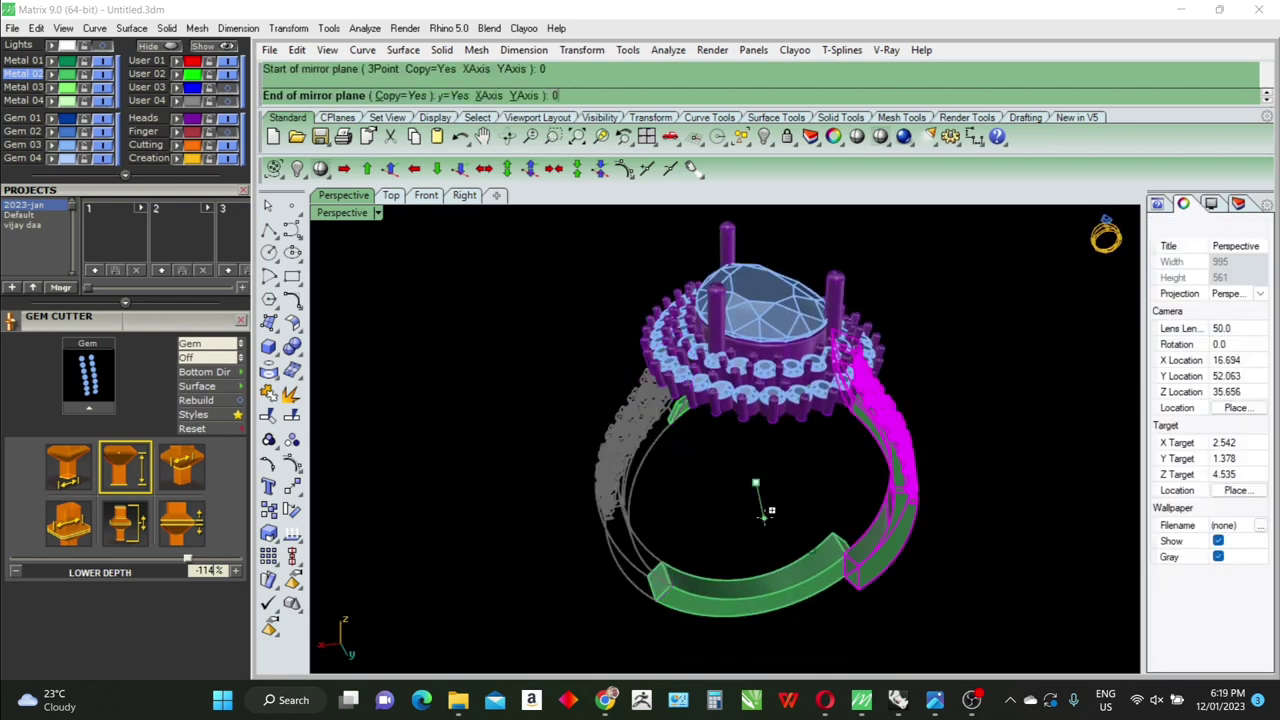
left_click(771, 513)
type("4view")
key("Return")
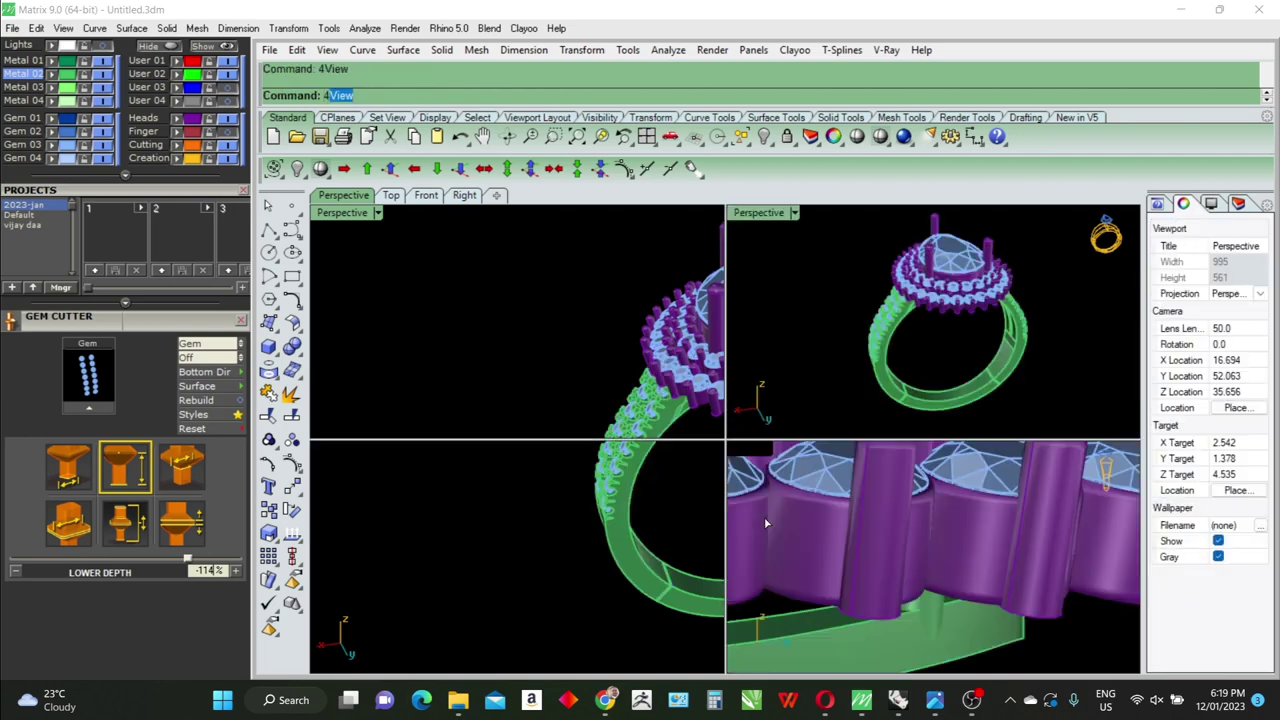
key("ctrl+a")
key("ctrl+shift+e")
key("Escape")
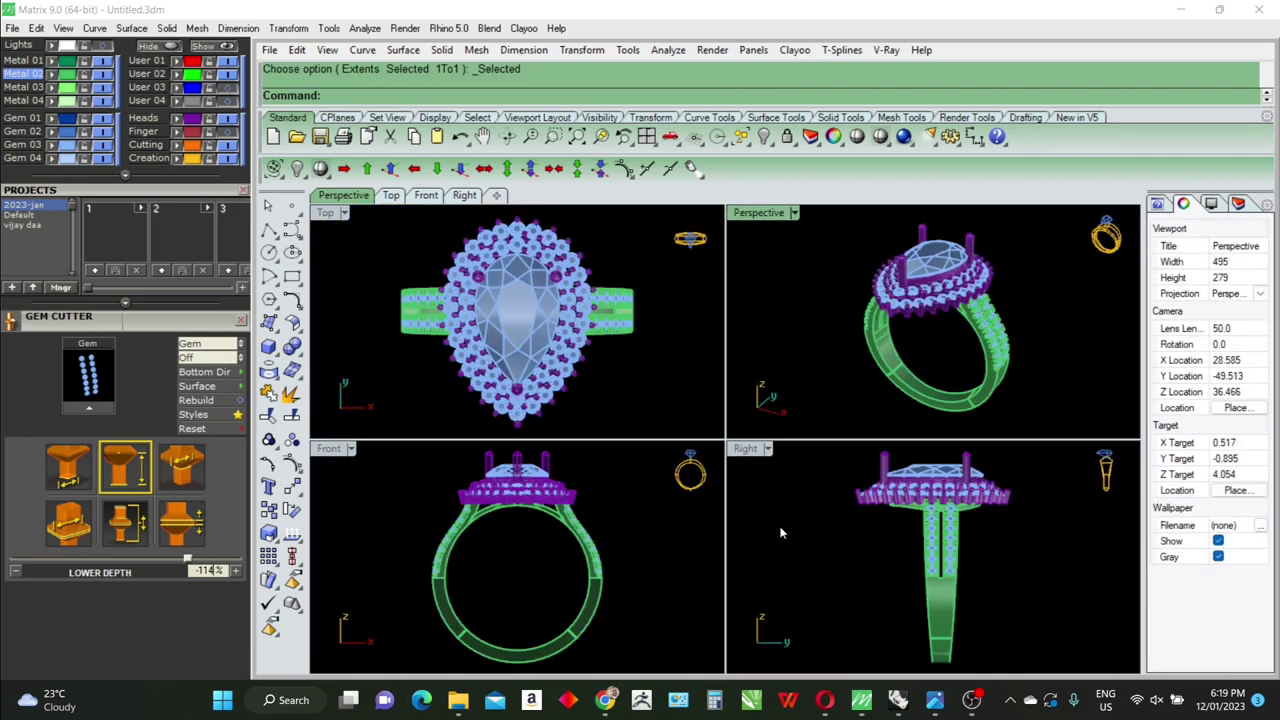
double_click(760, 213)
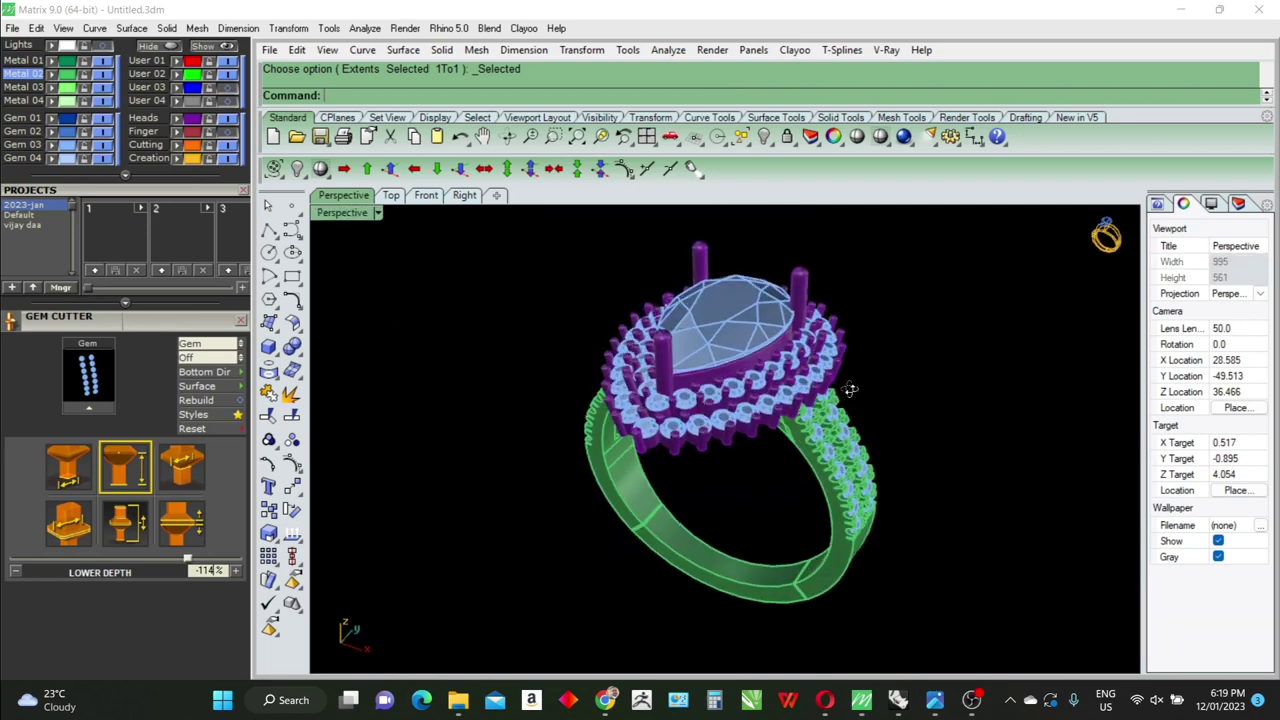
left_click_drag(198, 199, 190, 330)
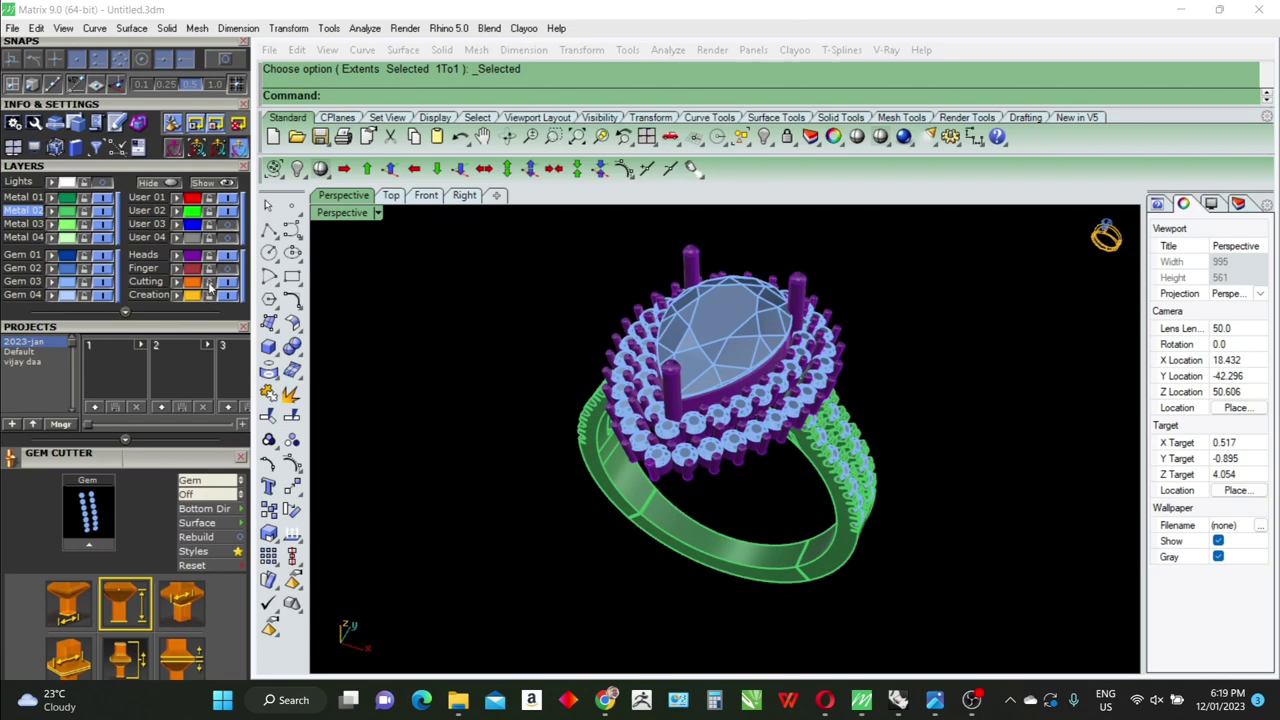
Make the ring band parts gold and group the halo heads together
left_click(68, 220)
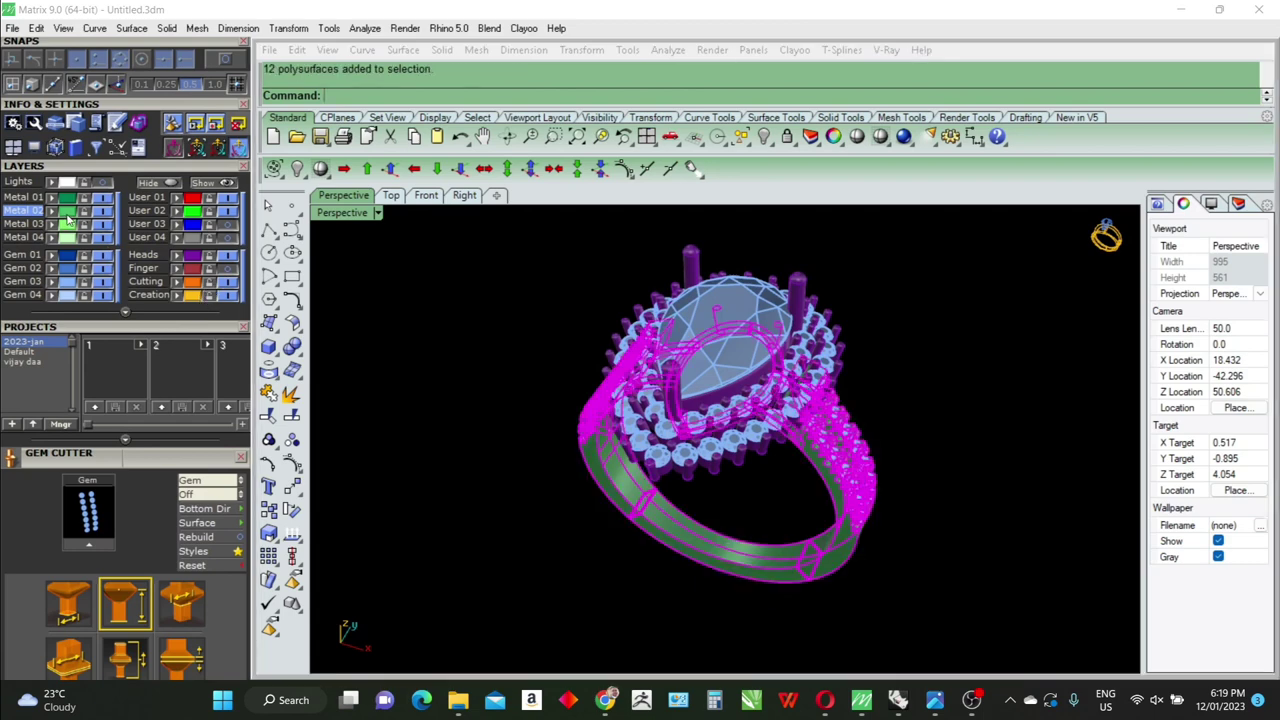
left_click(444, 330)
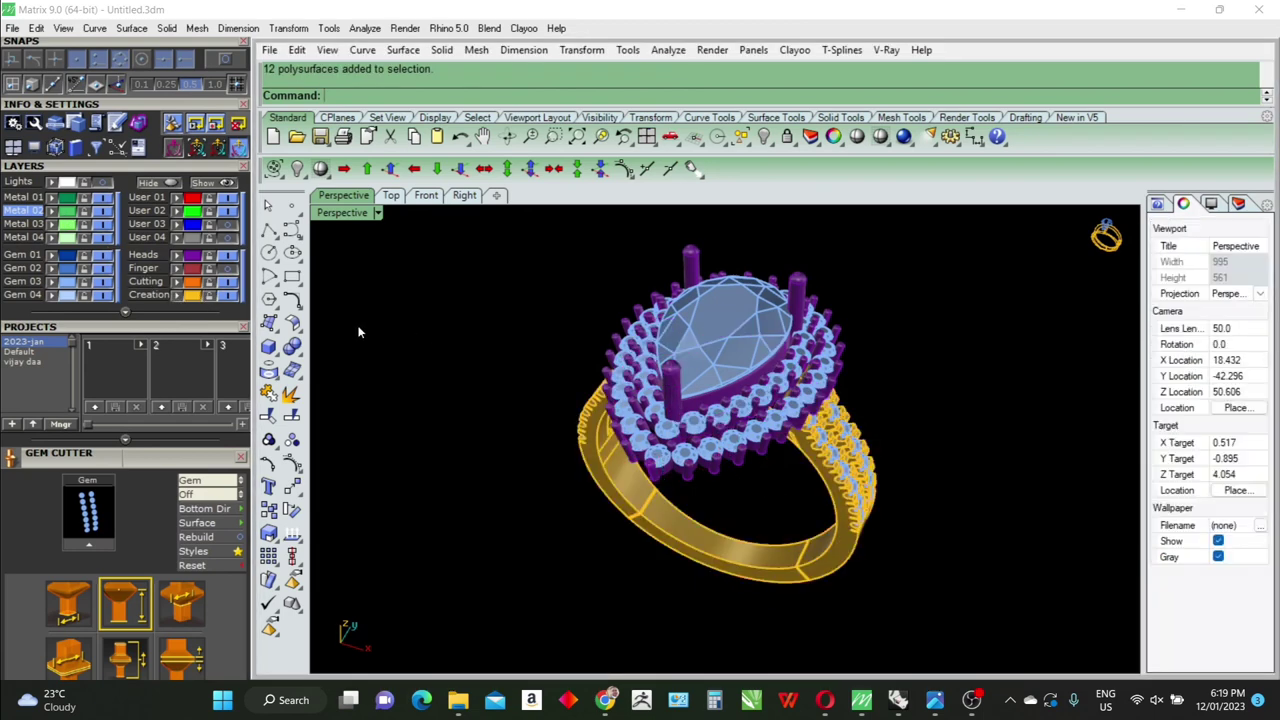
left_click(193, 261)
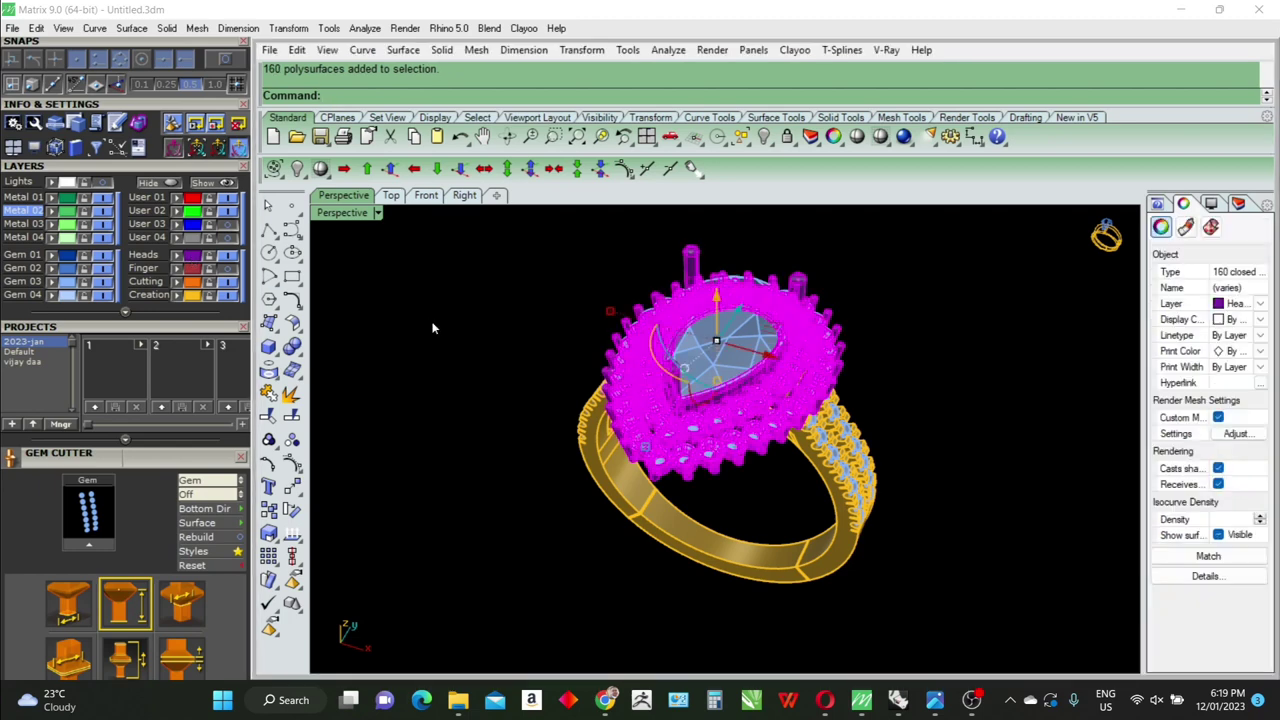
key("ctrl+g")
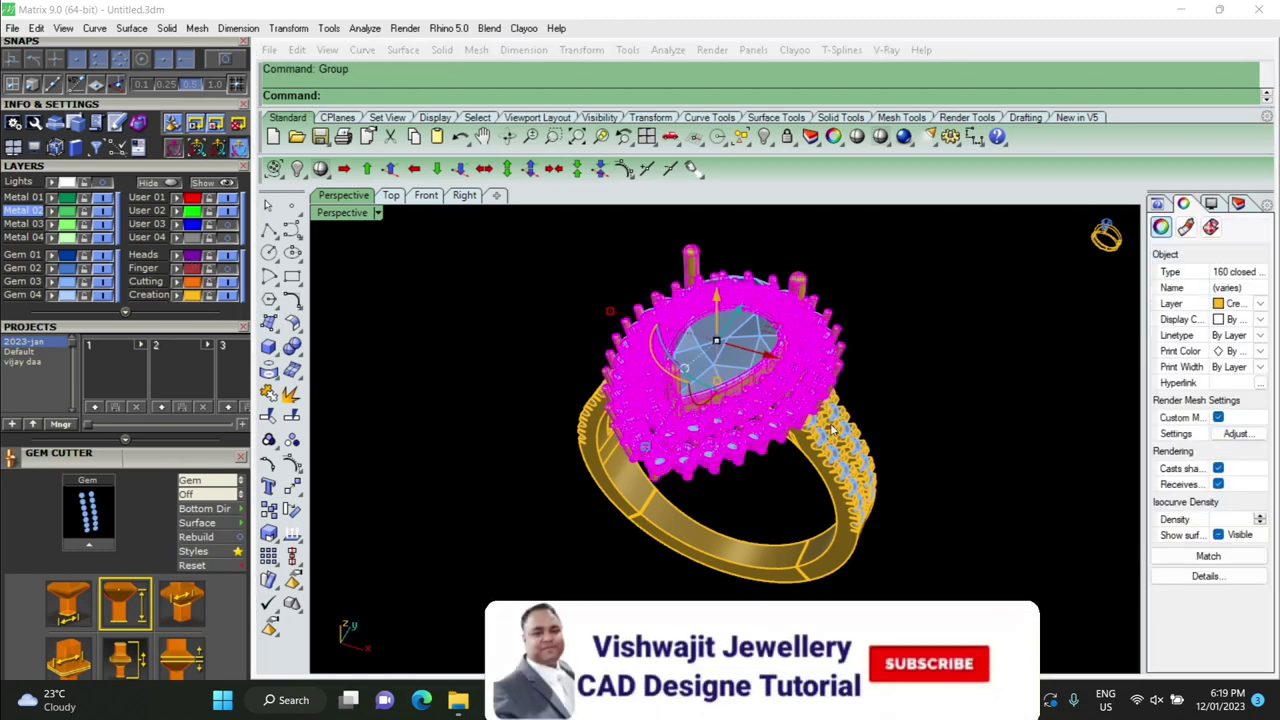
left_click(1057, 515)
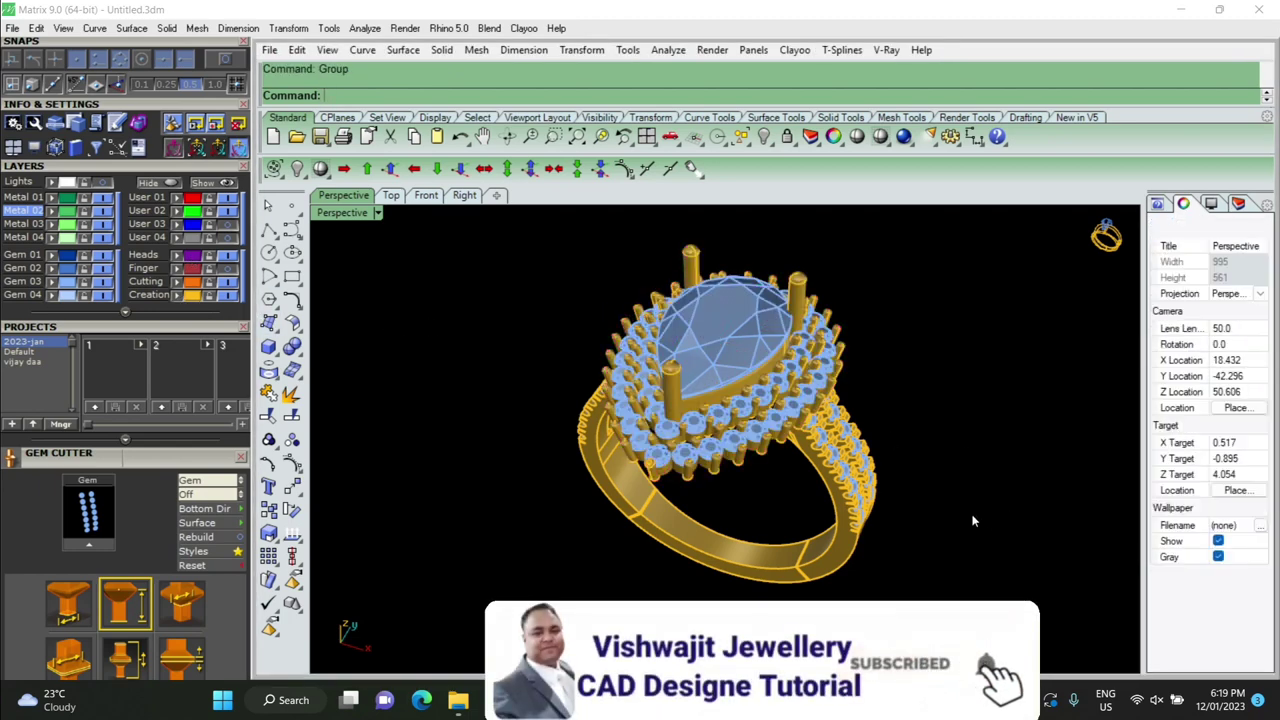